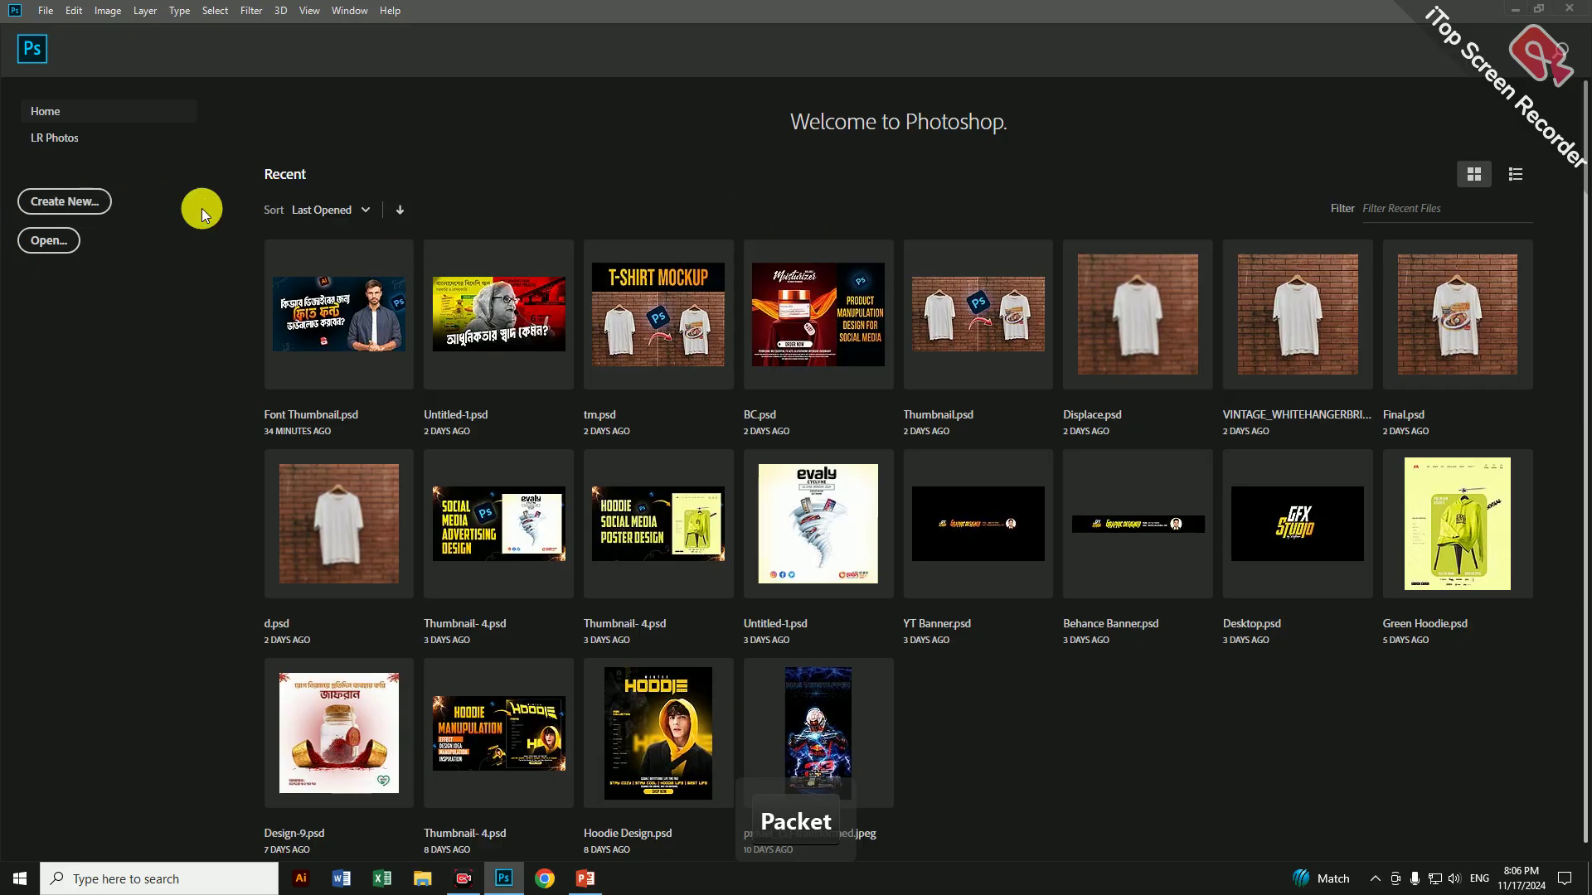
# Create a new 1280 x 720 pixel document with a resolution of 300 pixels per inch
pyautogui.click(80, 213)
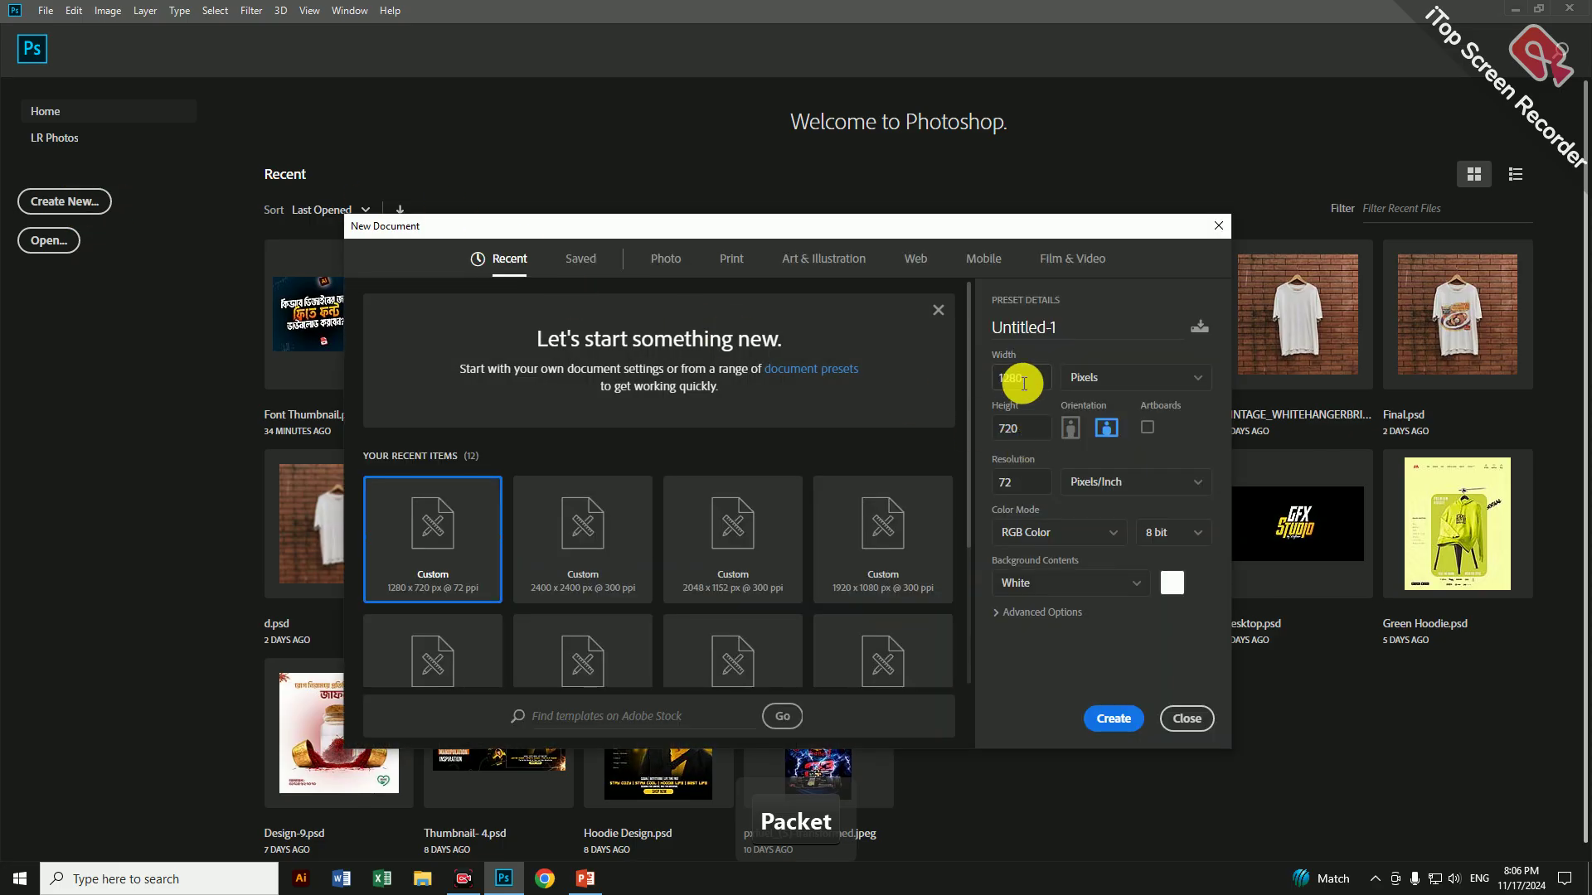
pyautogui.click(1028, 428)
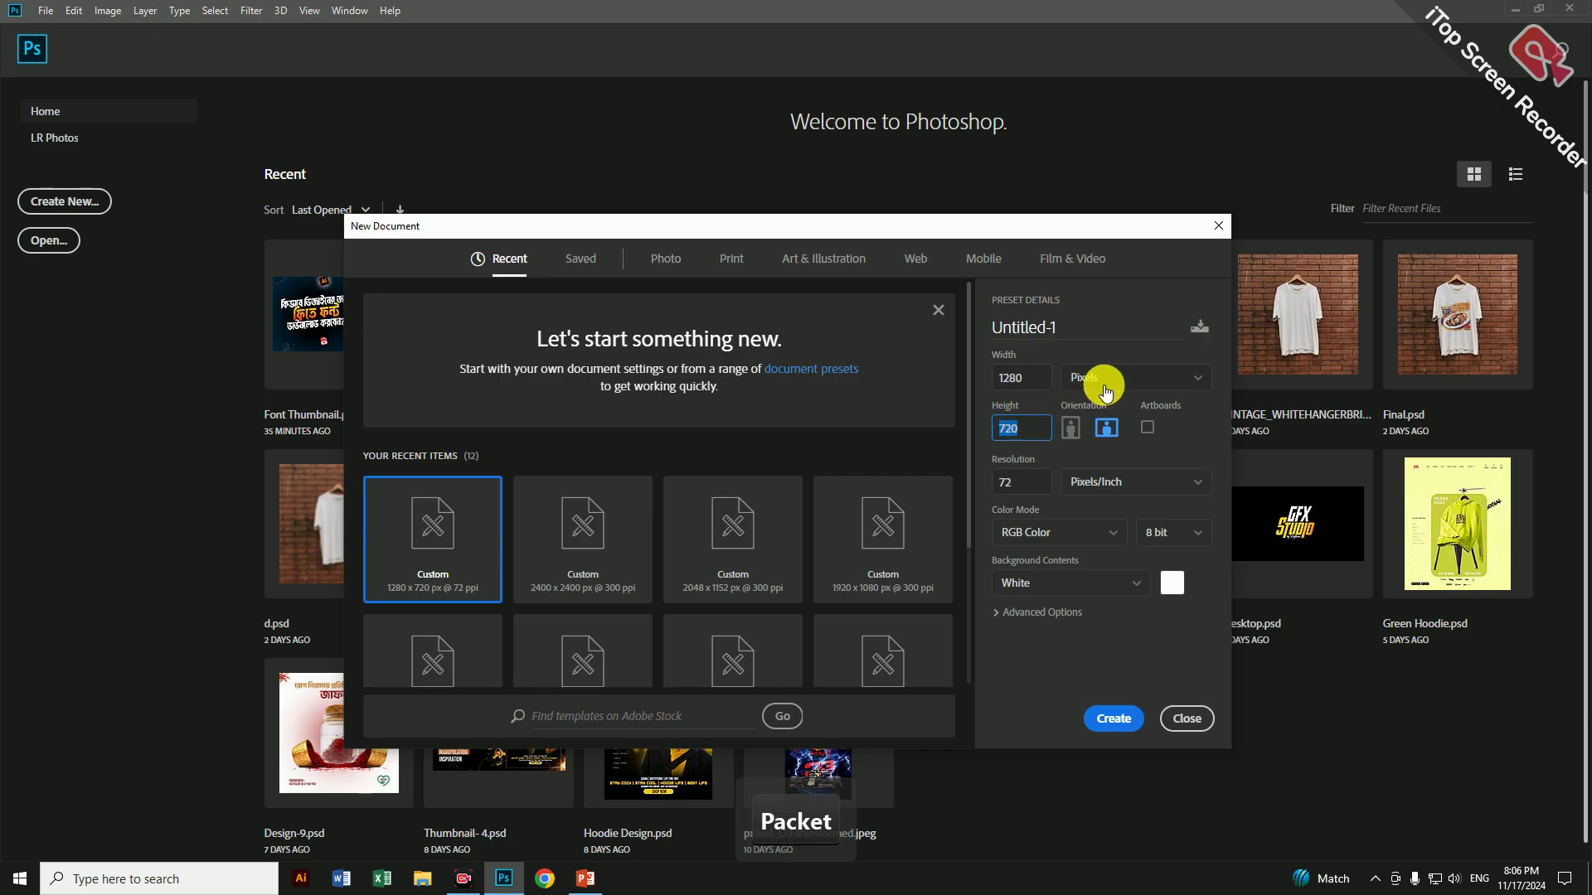
pyautogui.click(1037, 481)
pyautogui.write('3')
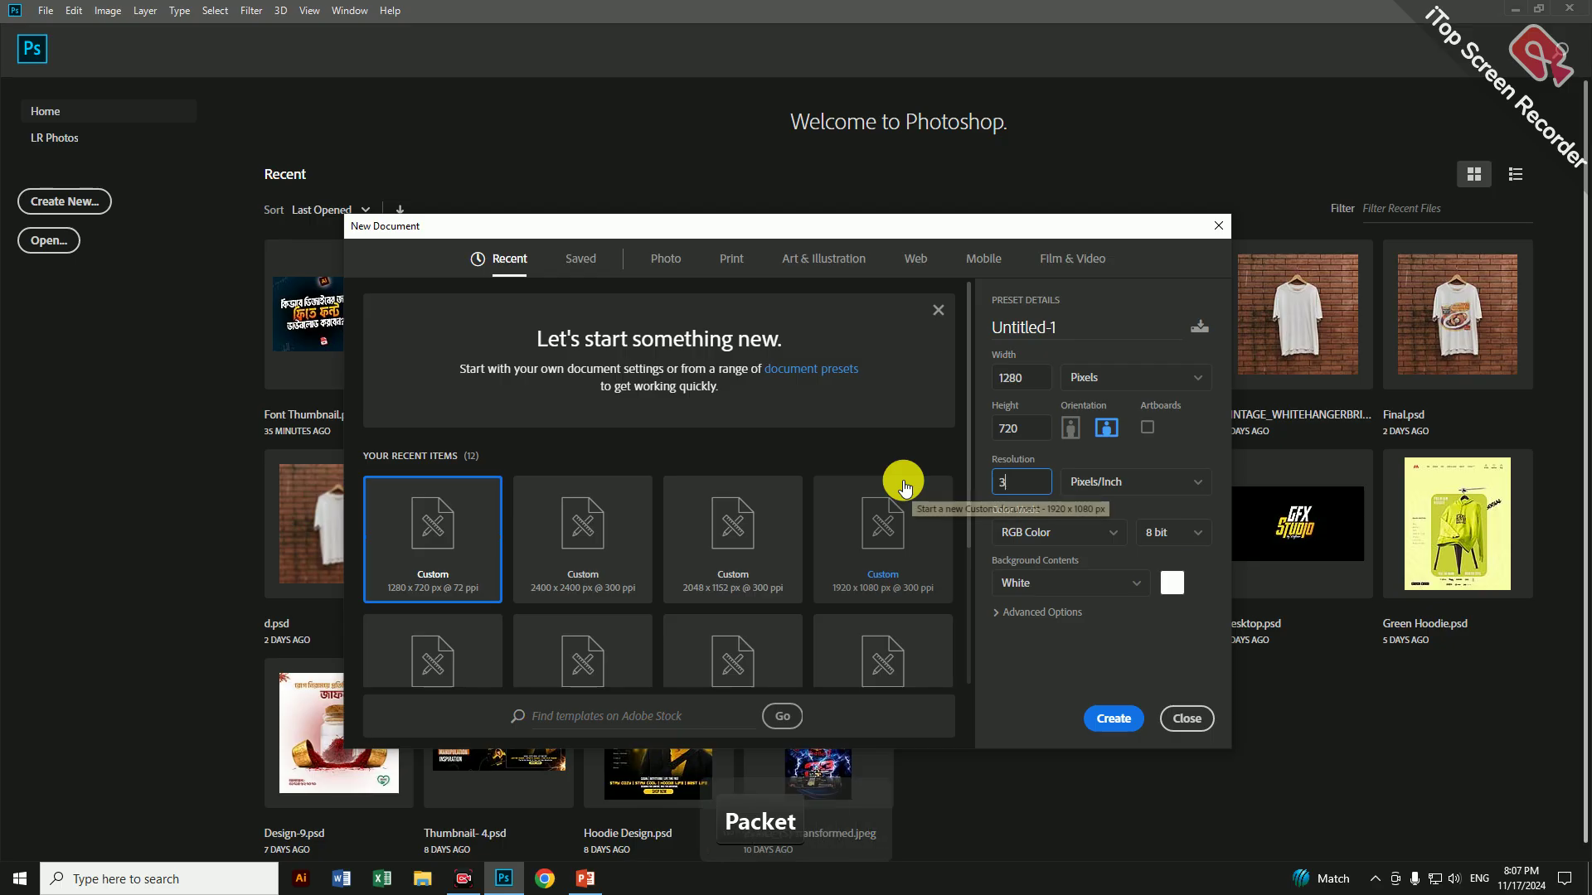
pyautogui.write('00')
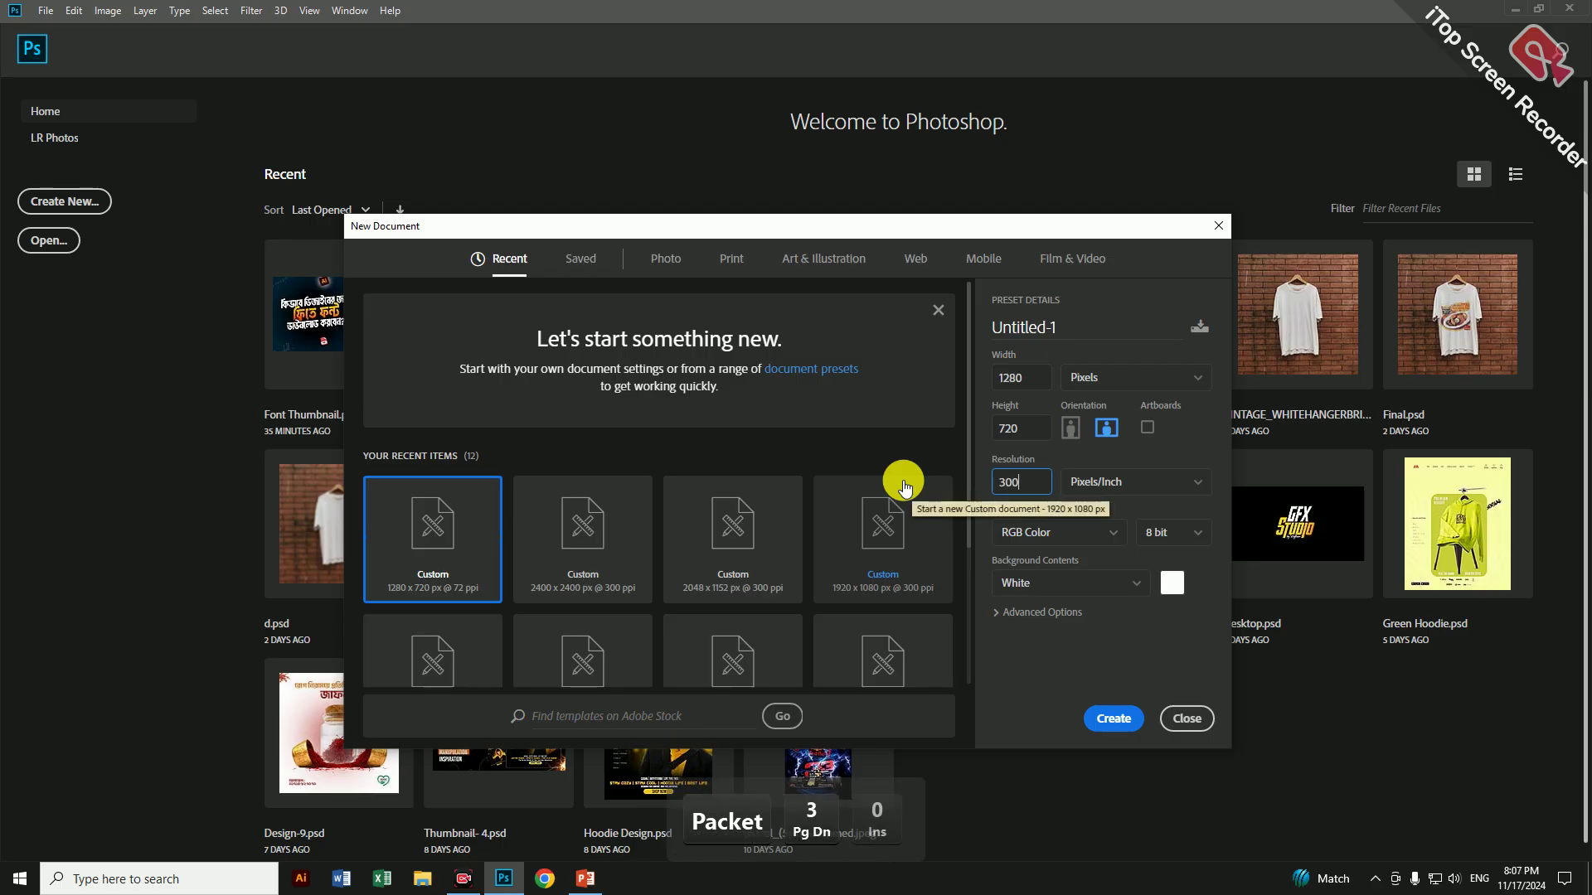
pyautogui.click(1112, 728)
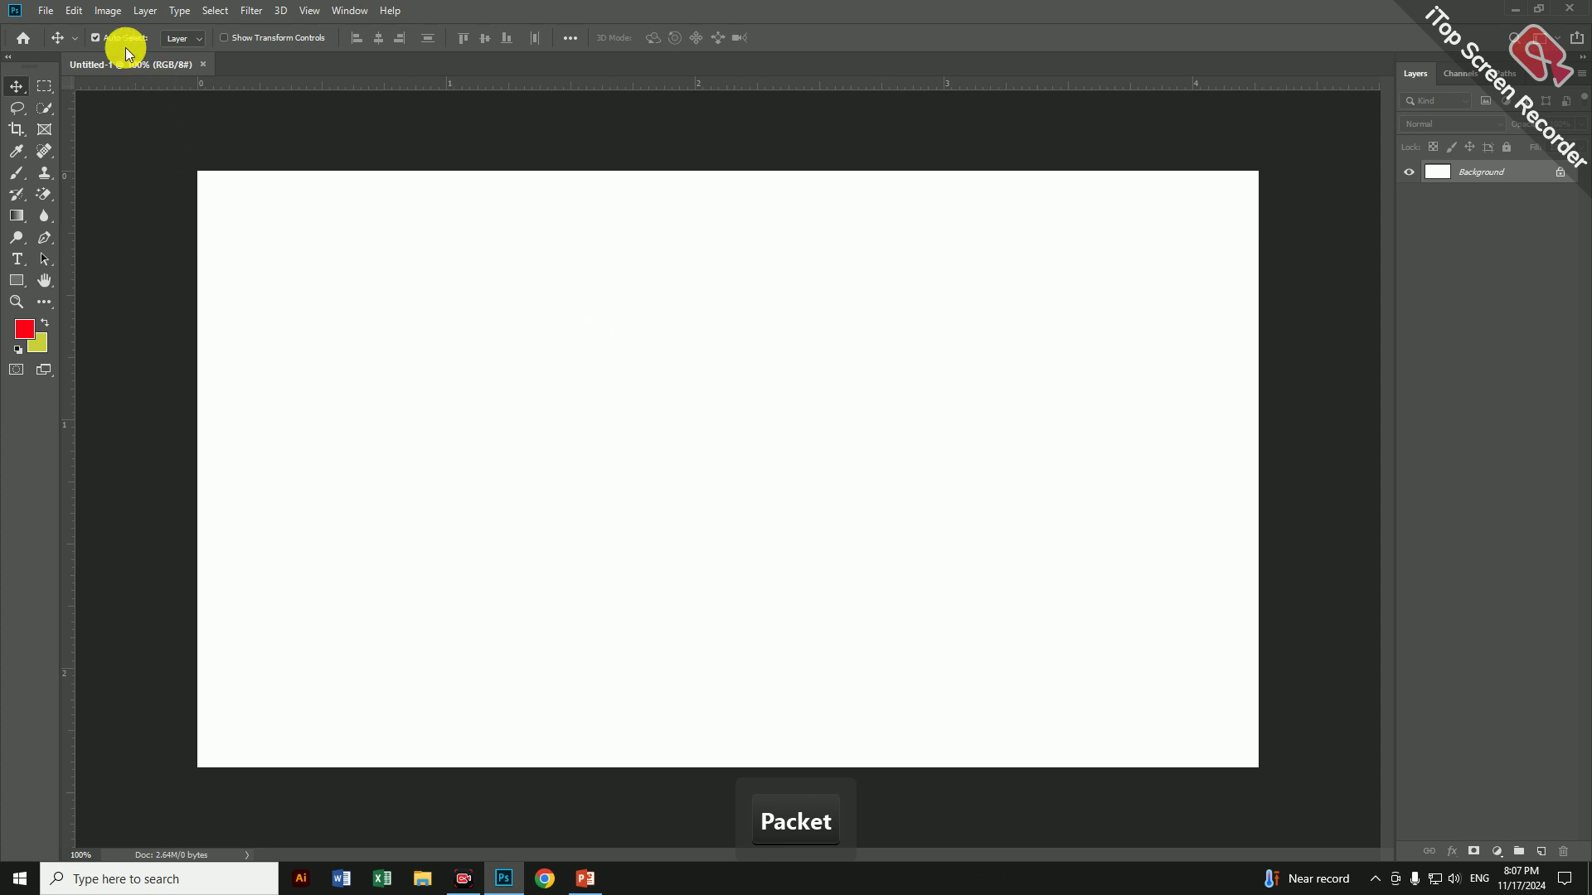
# Try embedding the Farooki-1 image from the Design folder inside Today Class Thumbnail on drive D, shift it slightly, and delete it
pyautogui.click(48, 11)
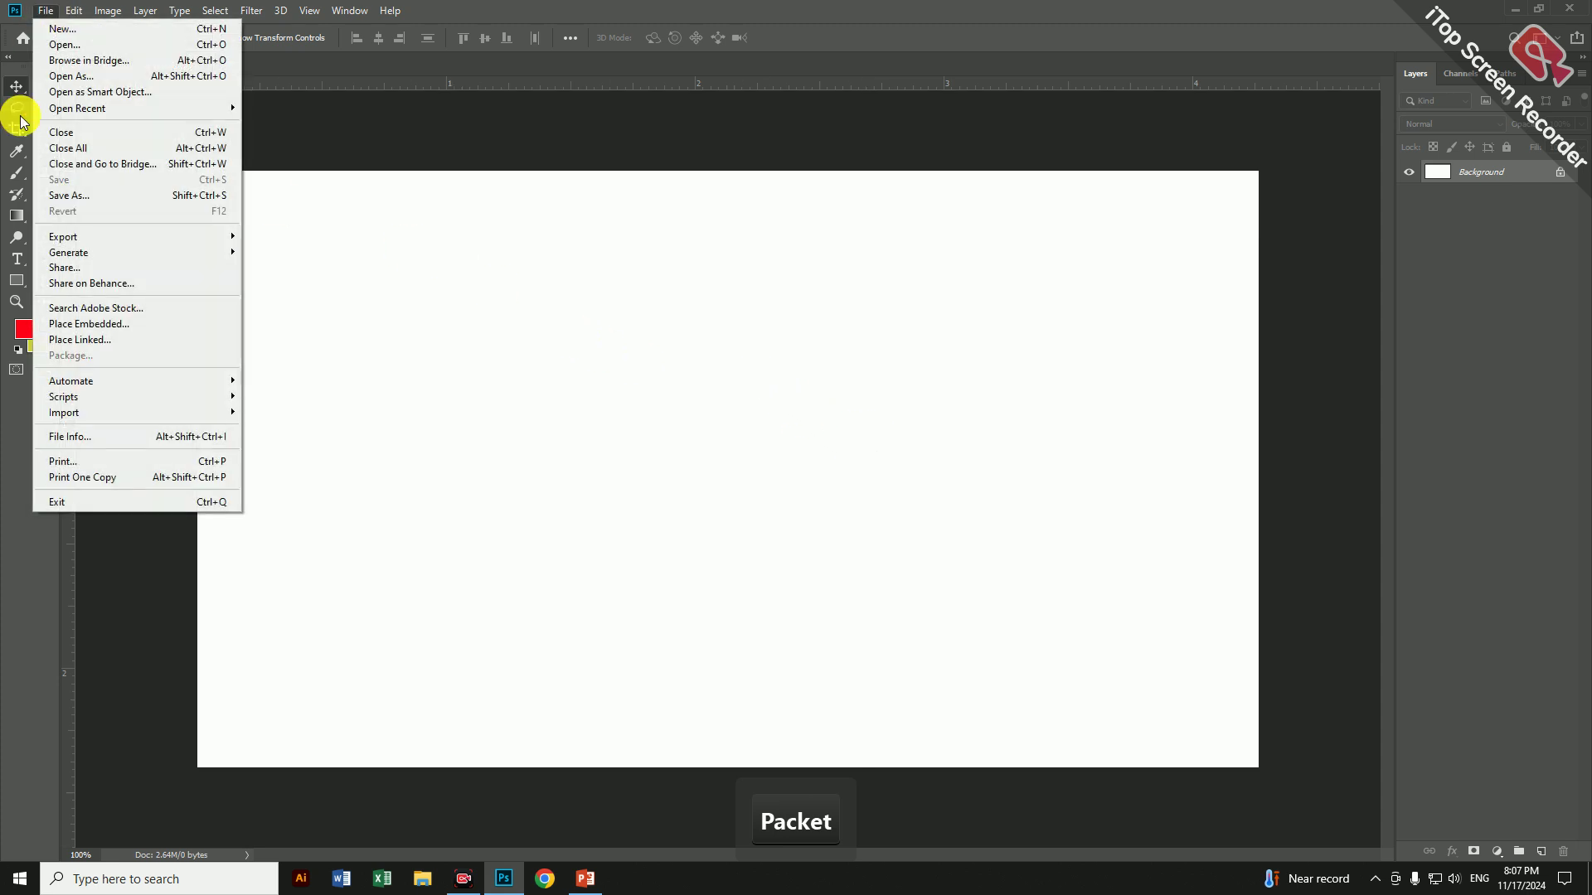
pyautogui.click(145, 322)
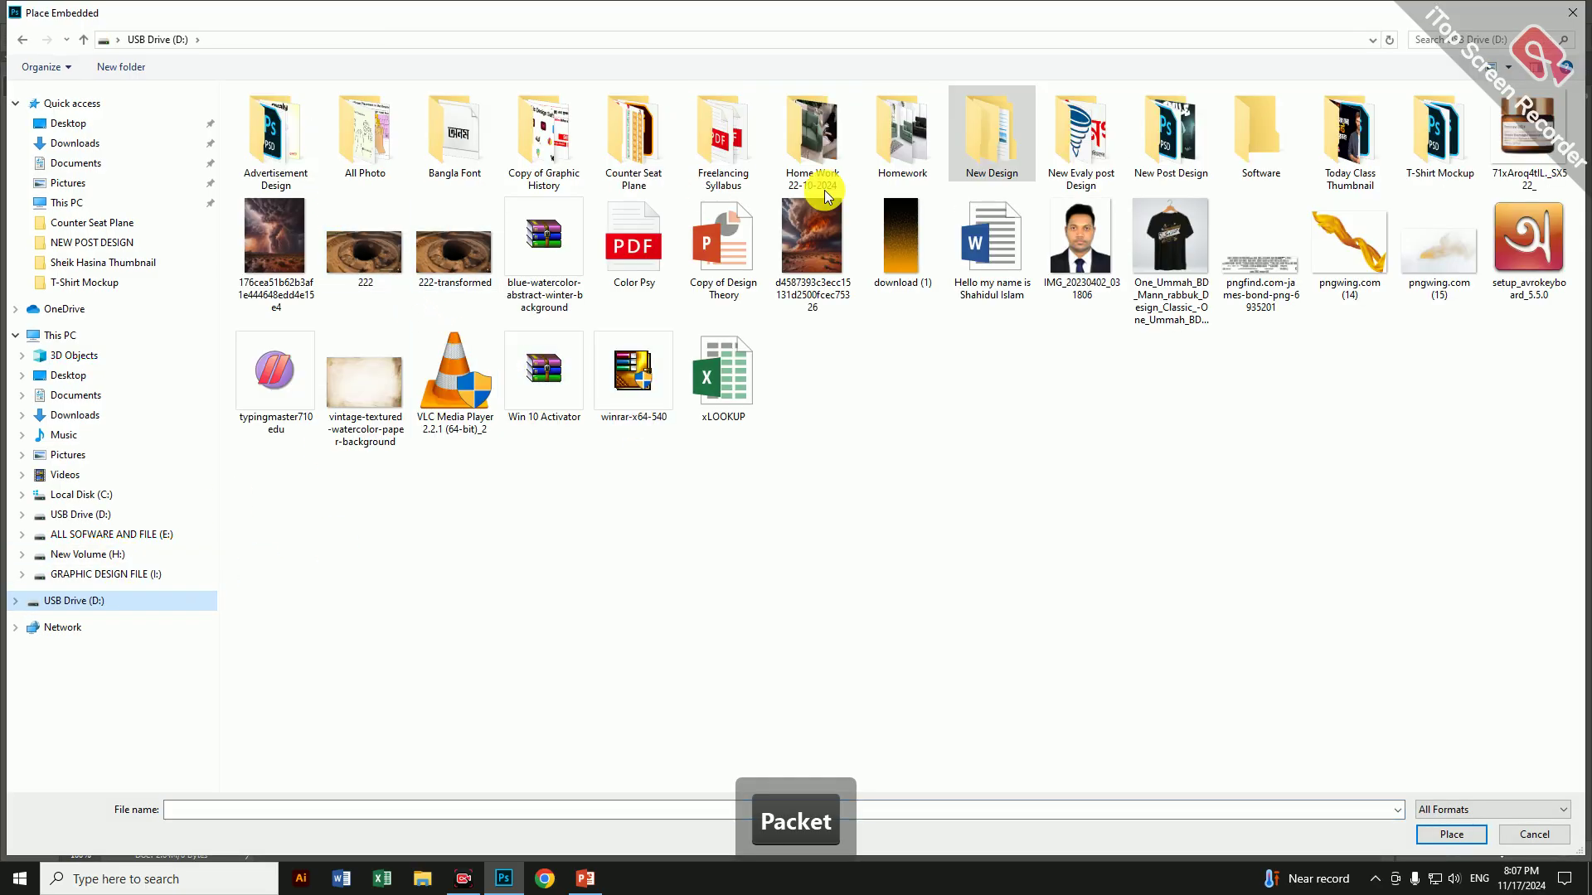
pyautogui.doubleClick(1350, 141)
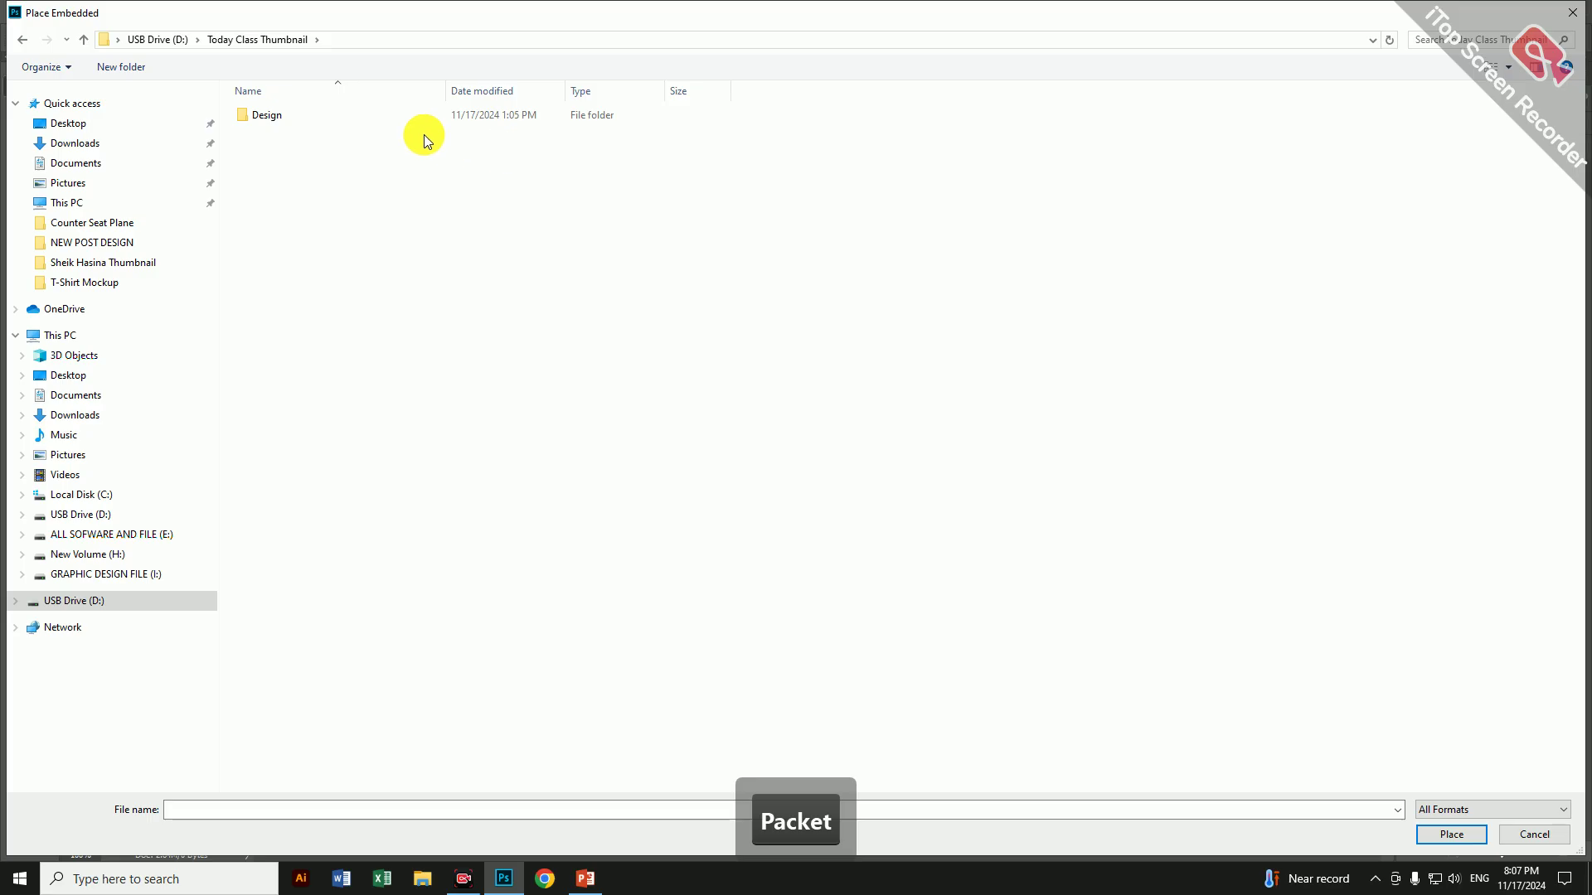
pyautogui.doubleClick(344, 116)
pyautogui.rightClick(544, 305)
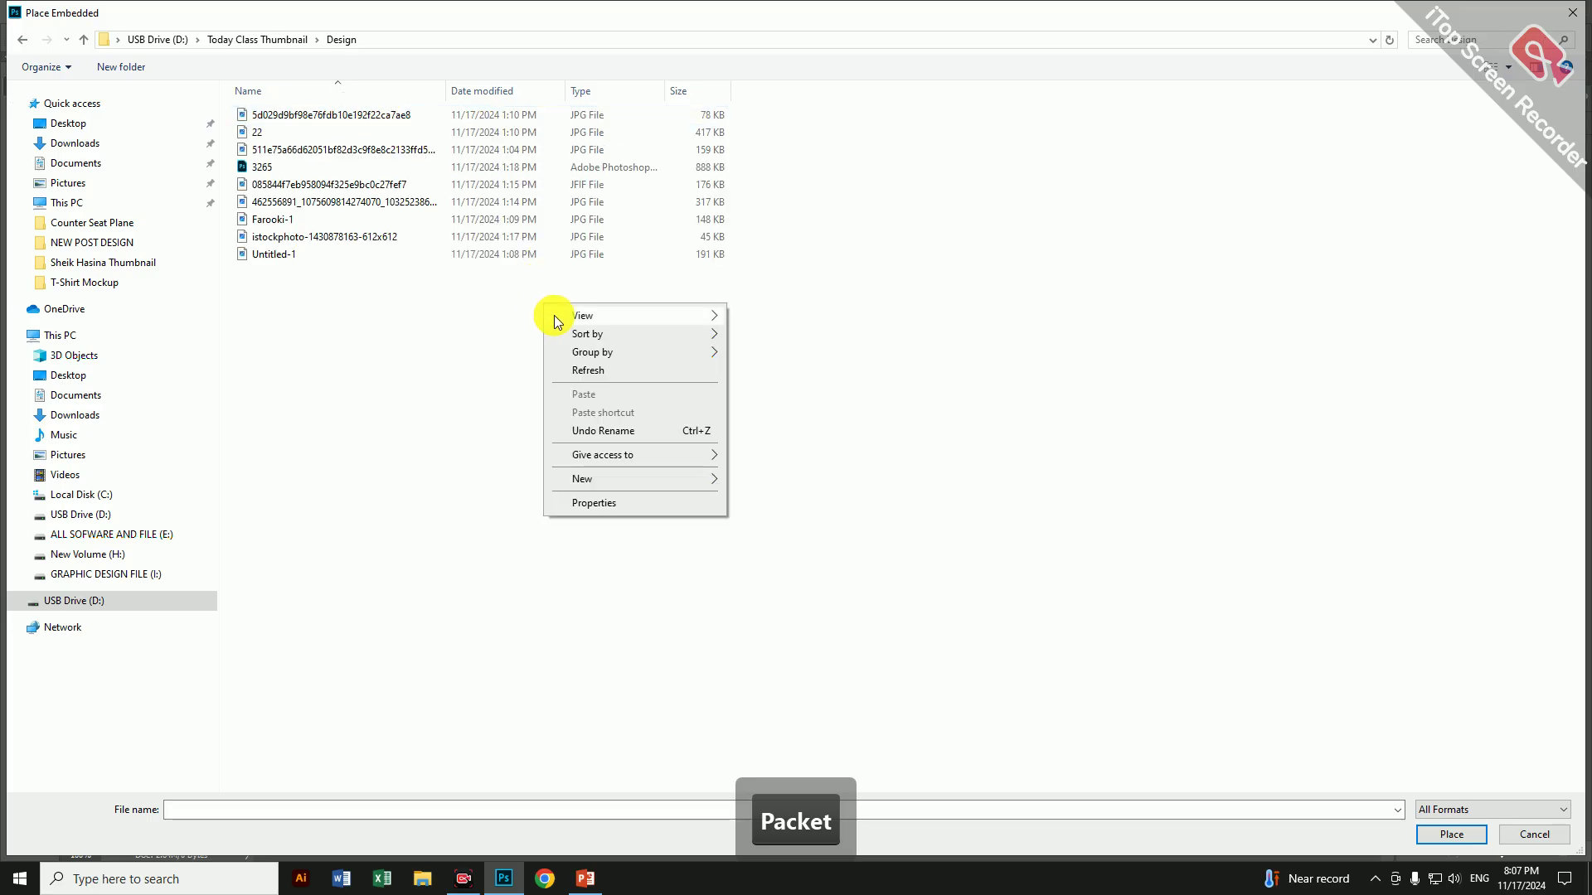
pyautogui.moveTo(554, 315)
pyautogui.click(743, 334)
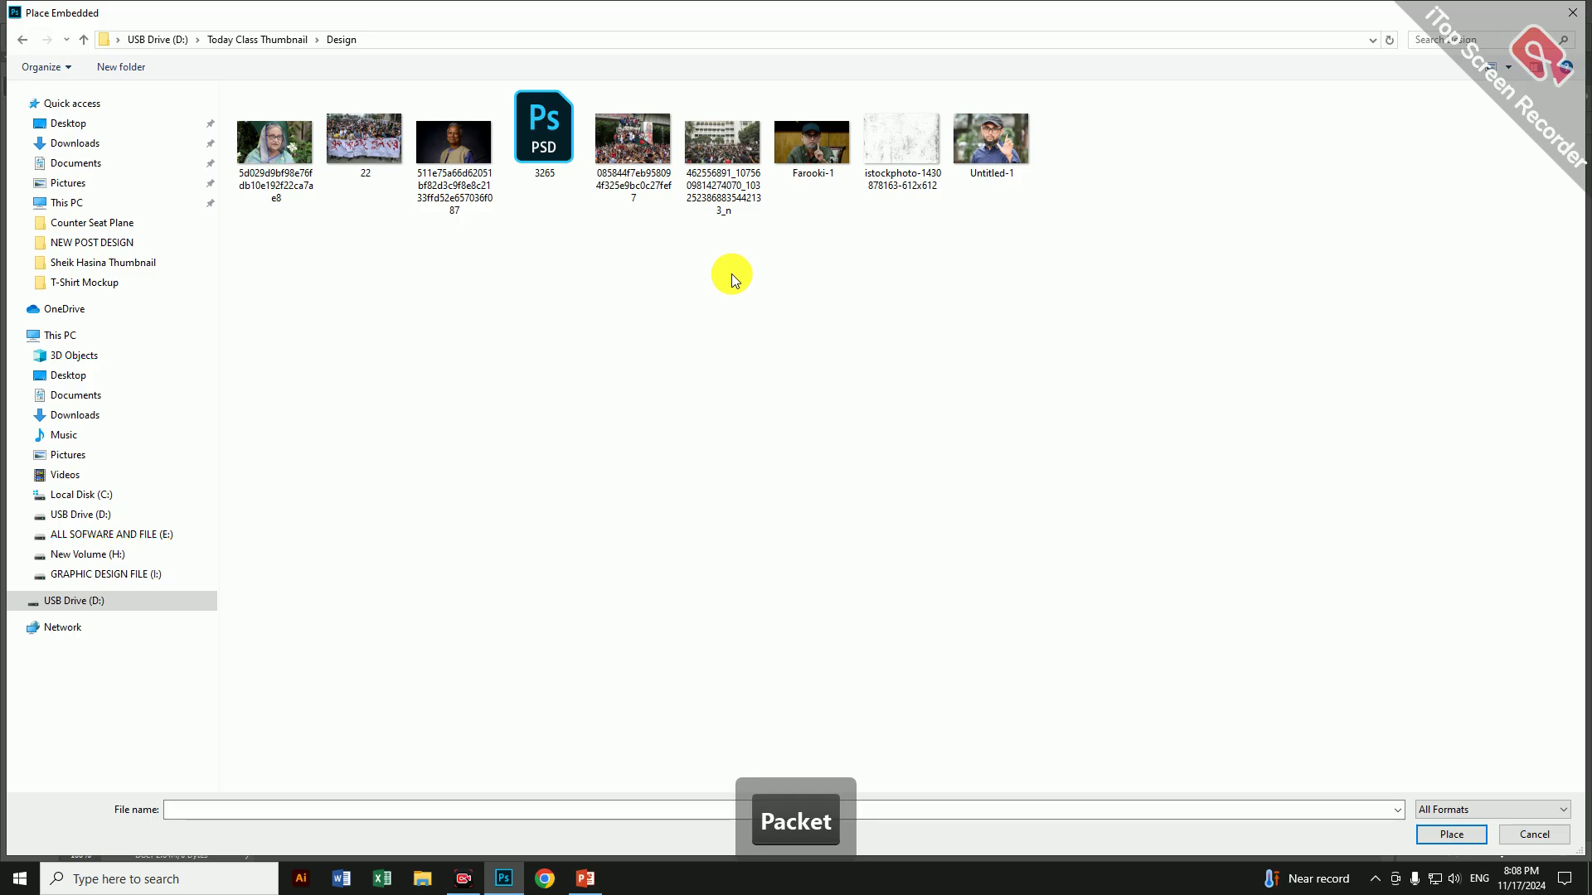
pyautogui.doubleClick(824, 152)
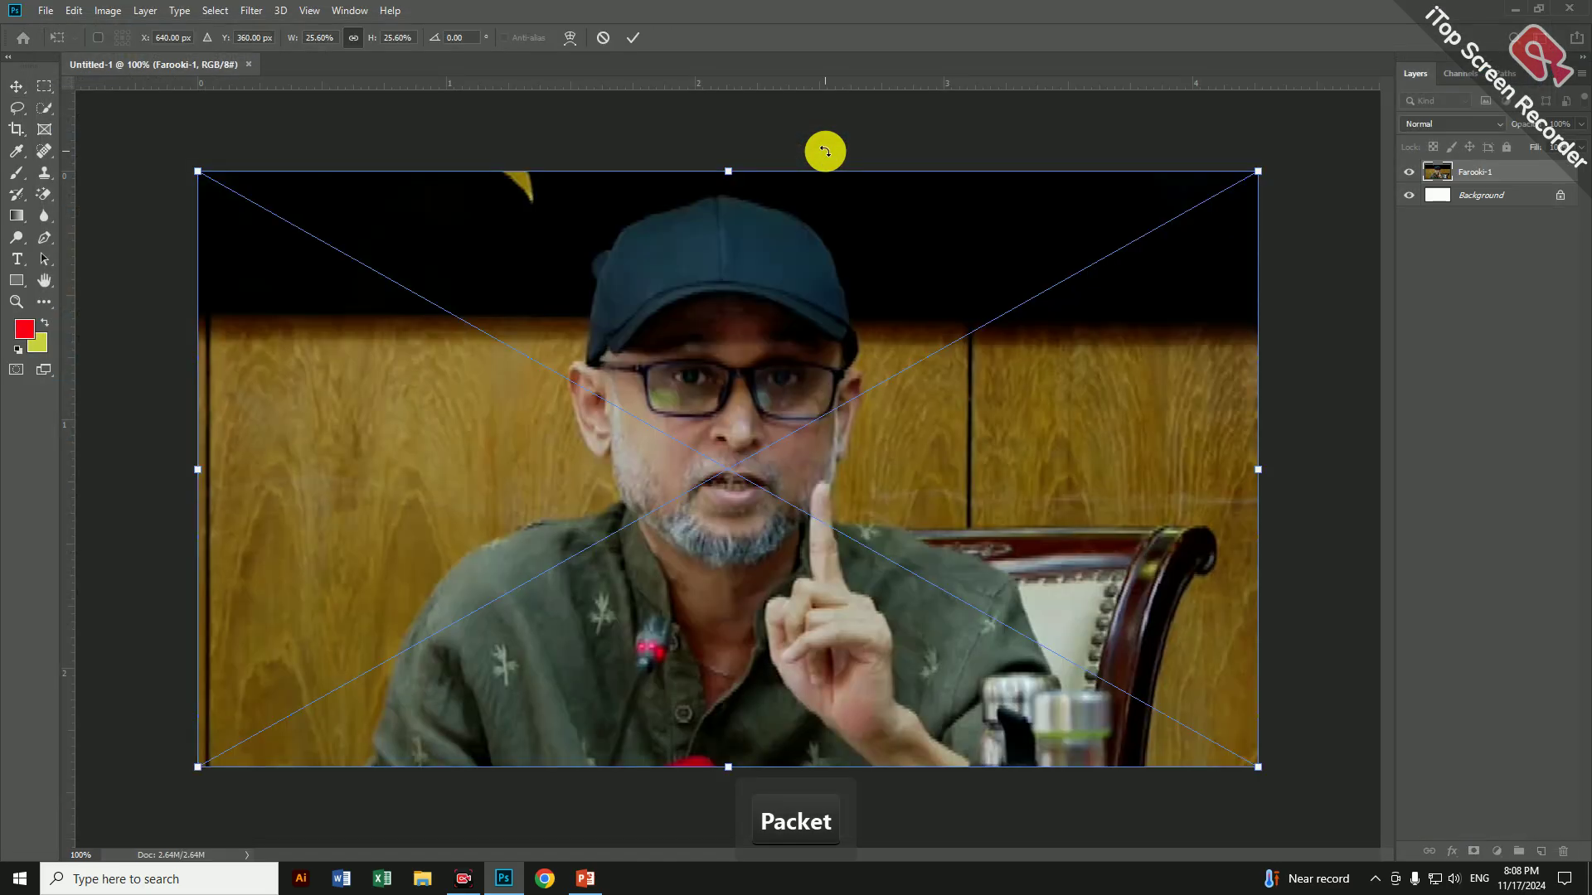
pyautogui.doubleClick(832, 338)
pyautogui.moveTo(796, 388); pyautogui.dragTo(735, 377)
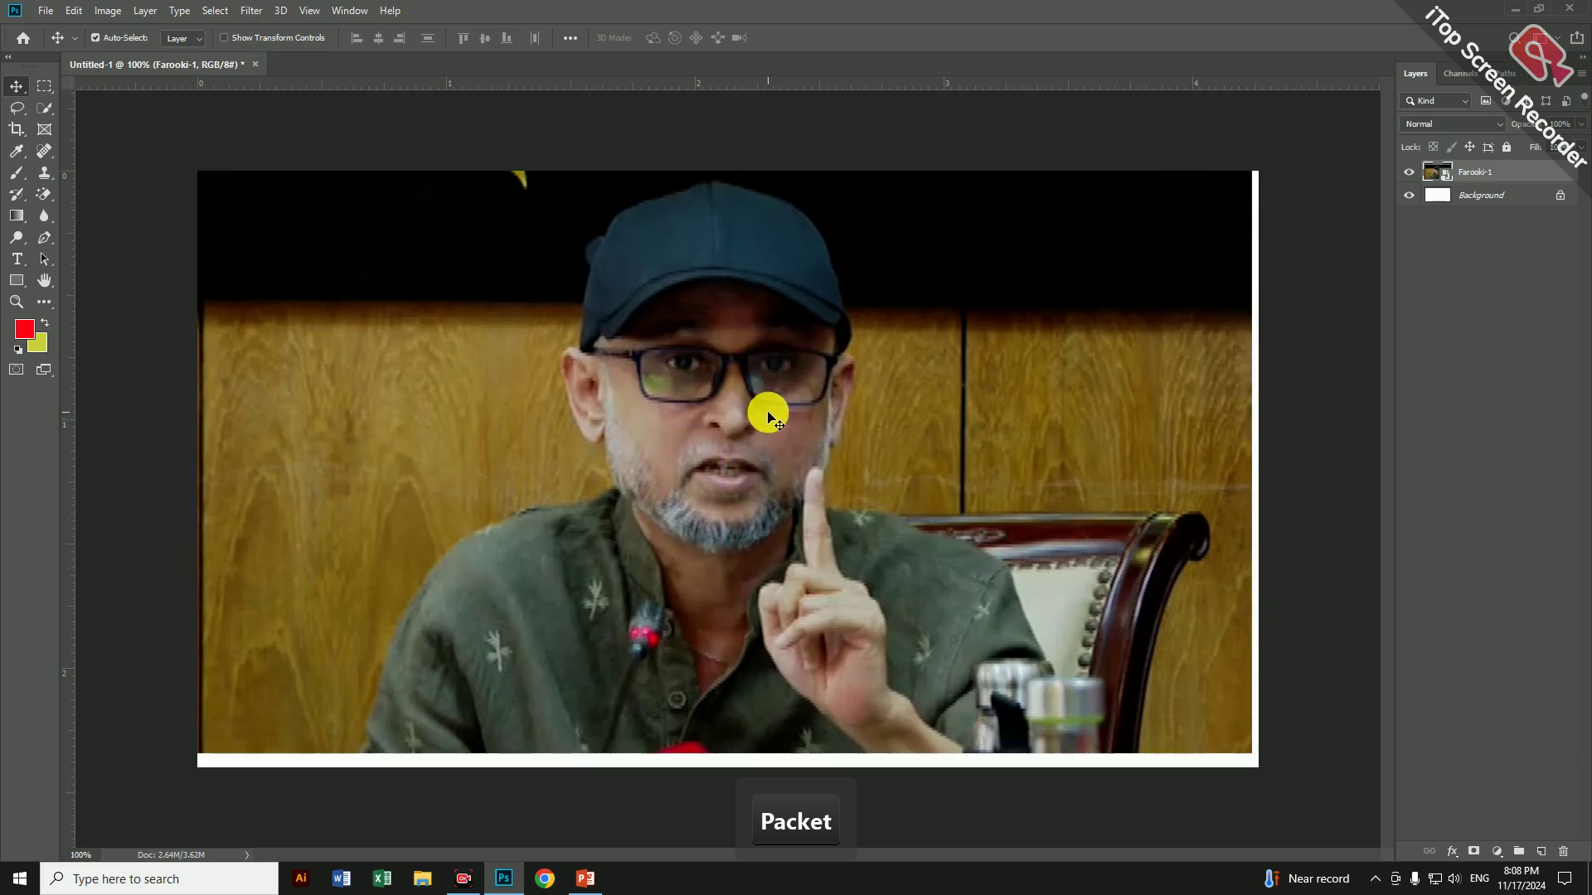
pyautogui.press('Delete')
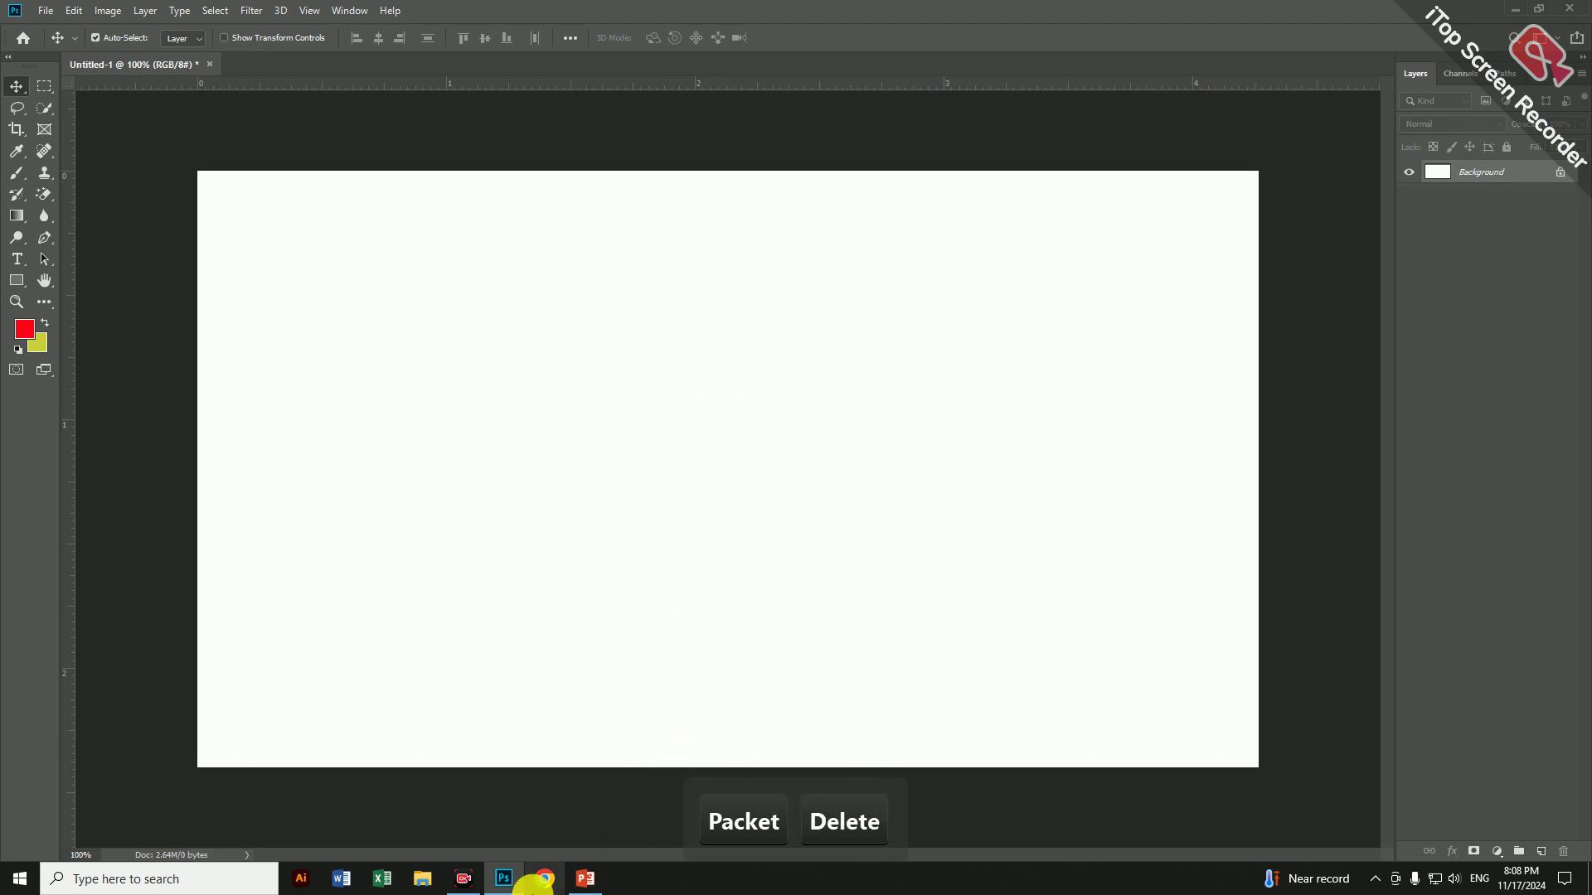
# Switch to Chrome, search Google for "upscale image", and open the iLoveIMG upscaling tool
pyautogui.click(543, 875)
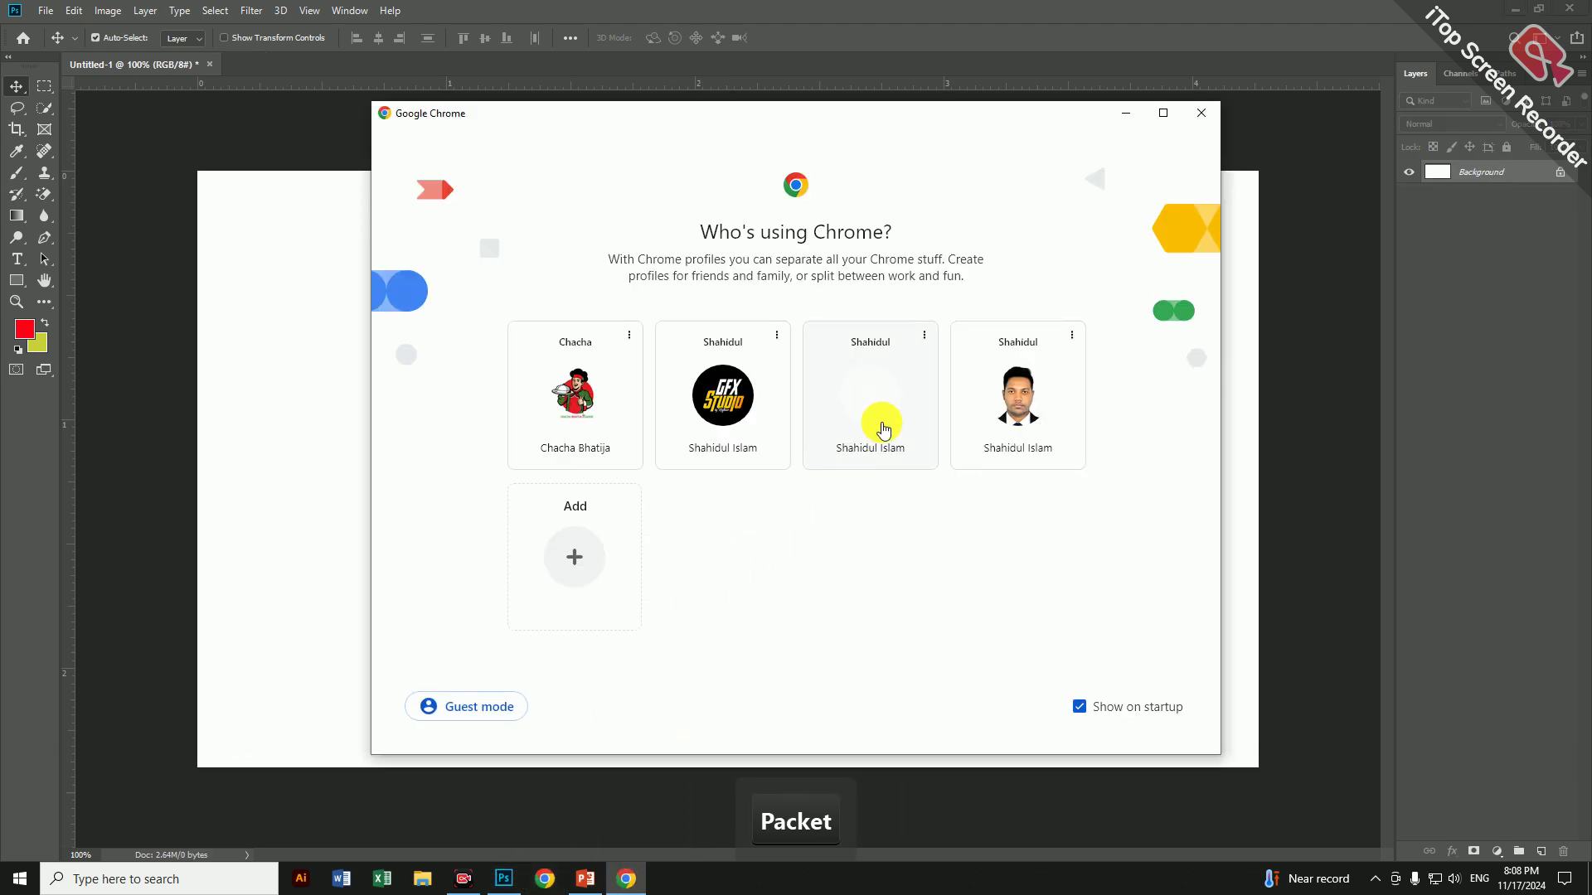
pyautogui.click(883, 427)
pyautogui.click(688, 339)
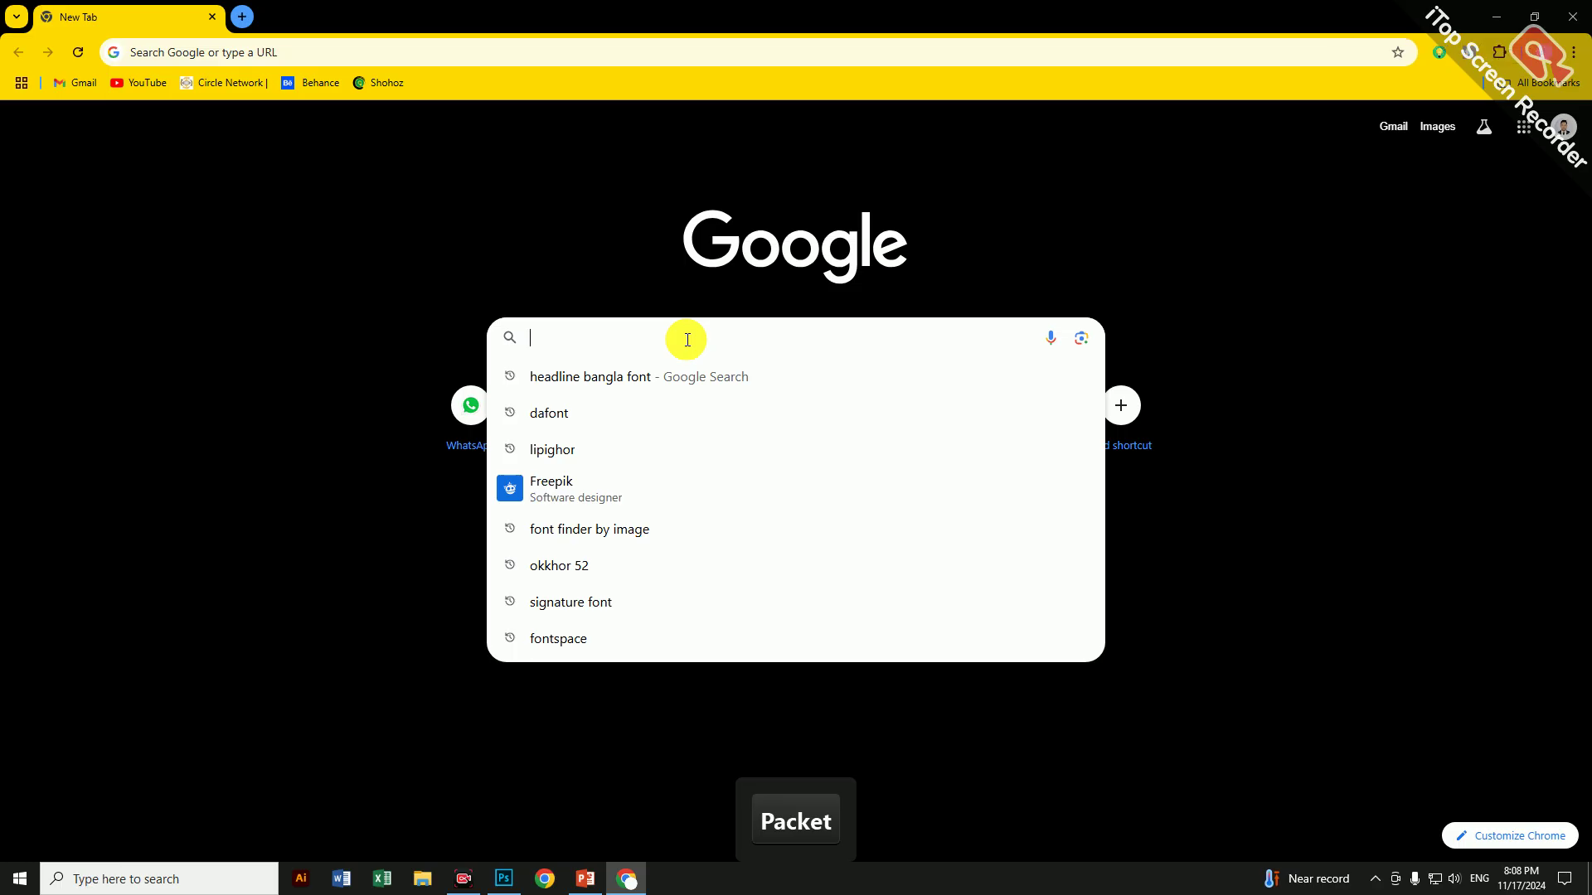
pyautogui.write('upsc')
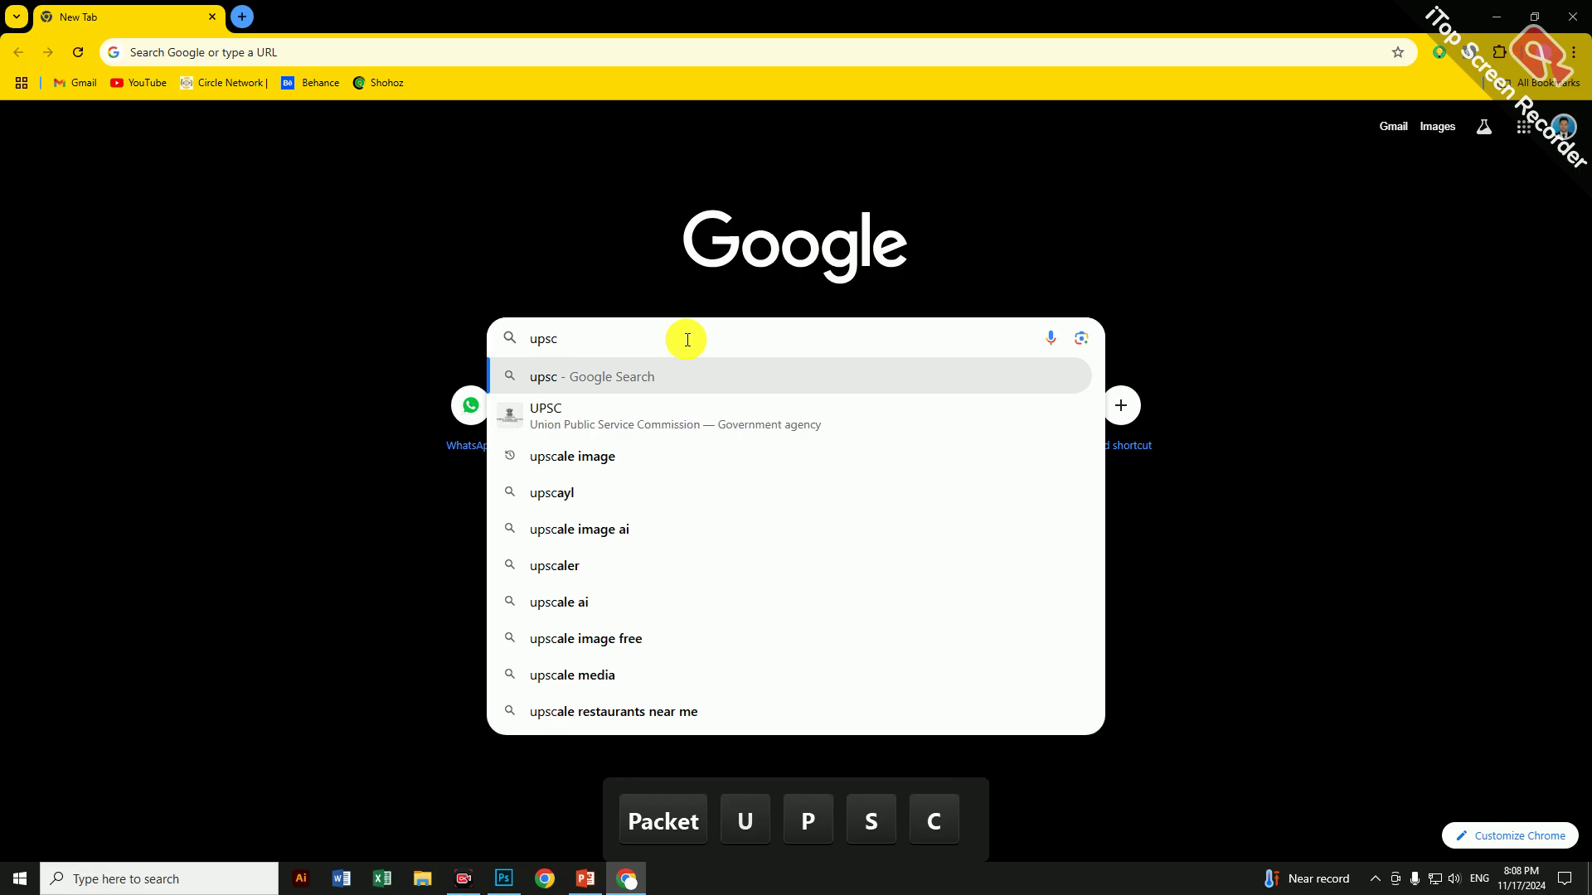
pyautogui.click(650, 453)
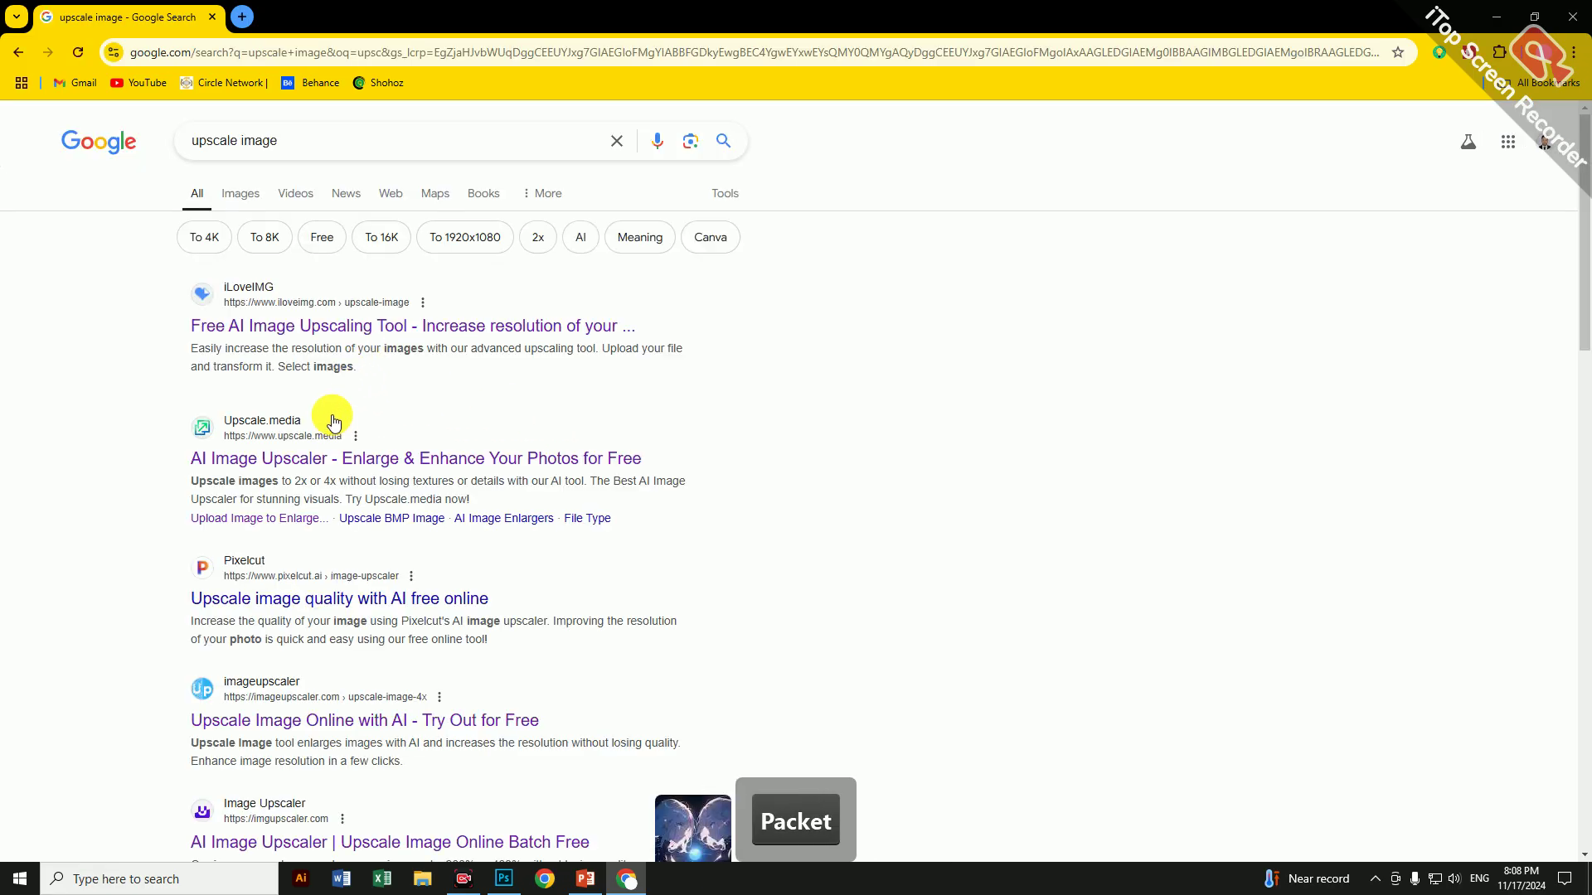
pyautogui.click(392, 332)
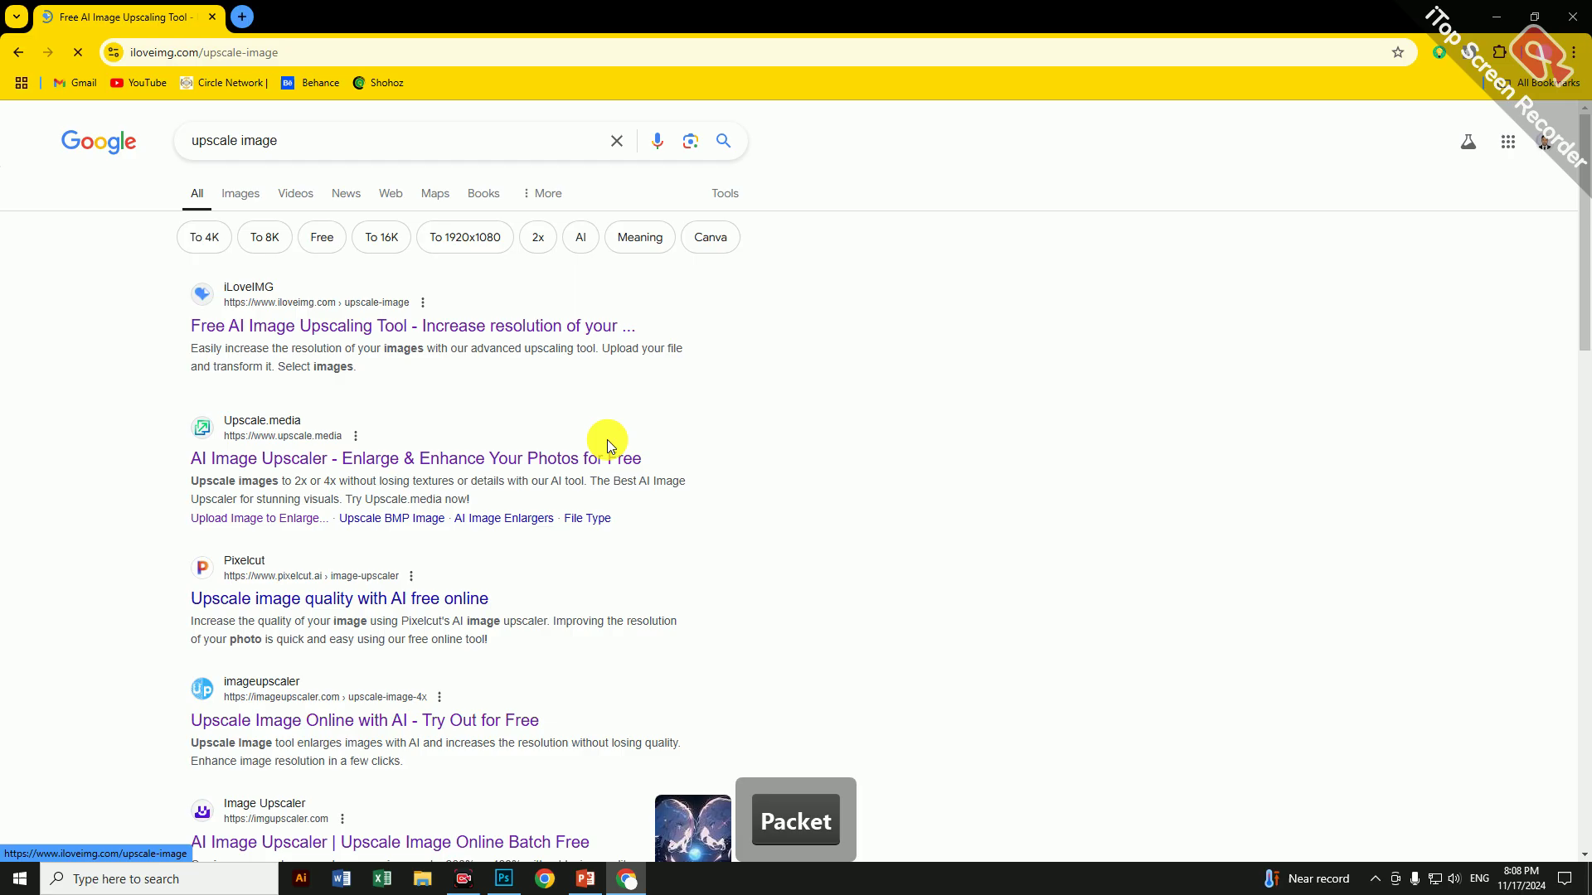
# Upload the Farooki-1 image from the Design folder inside Today Class Thumbnail on drive D to the upscaler
pyautogui.click(788, 383)
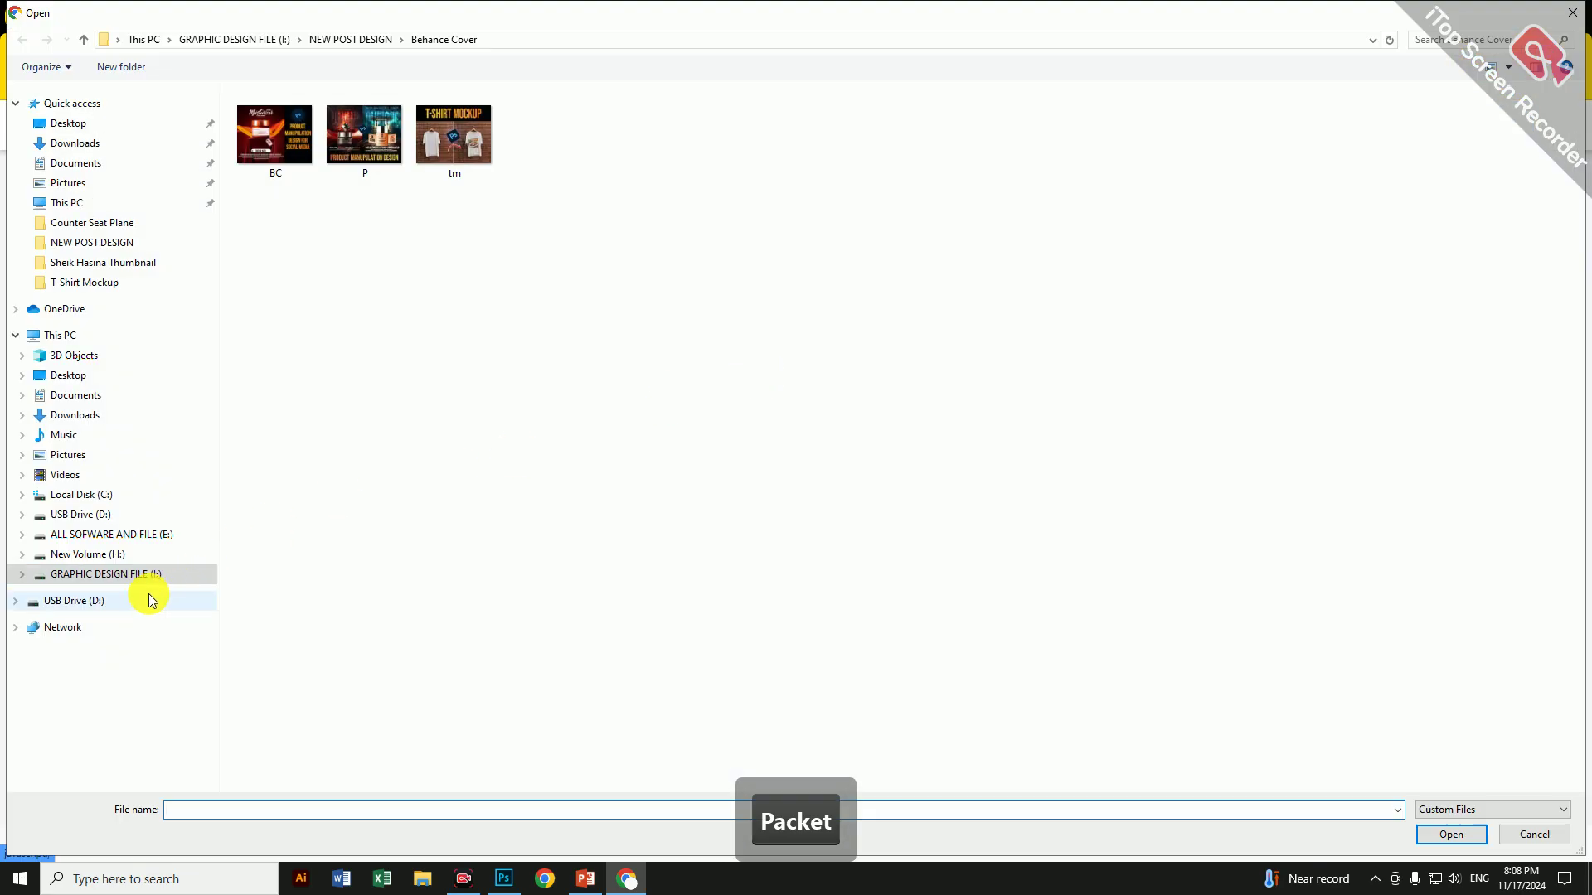
pyautogui.click(142, 598)
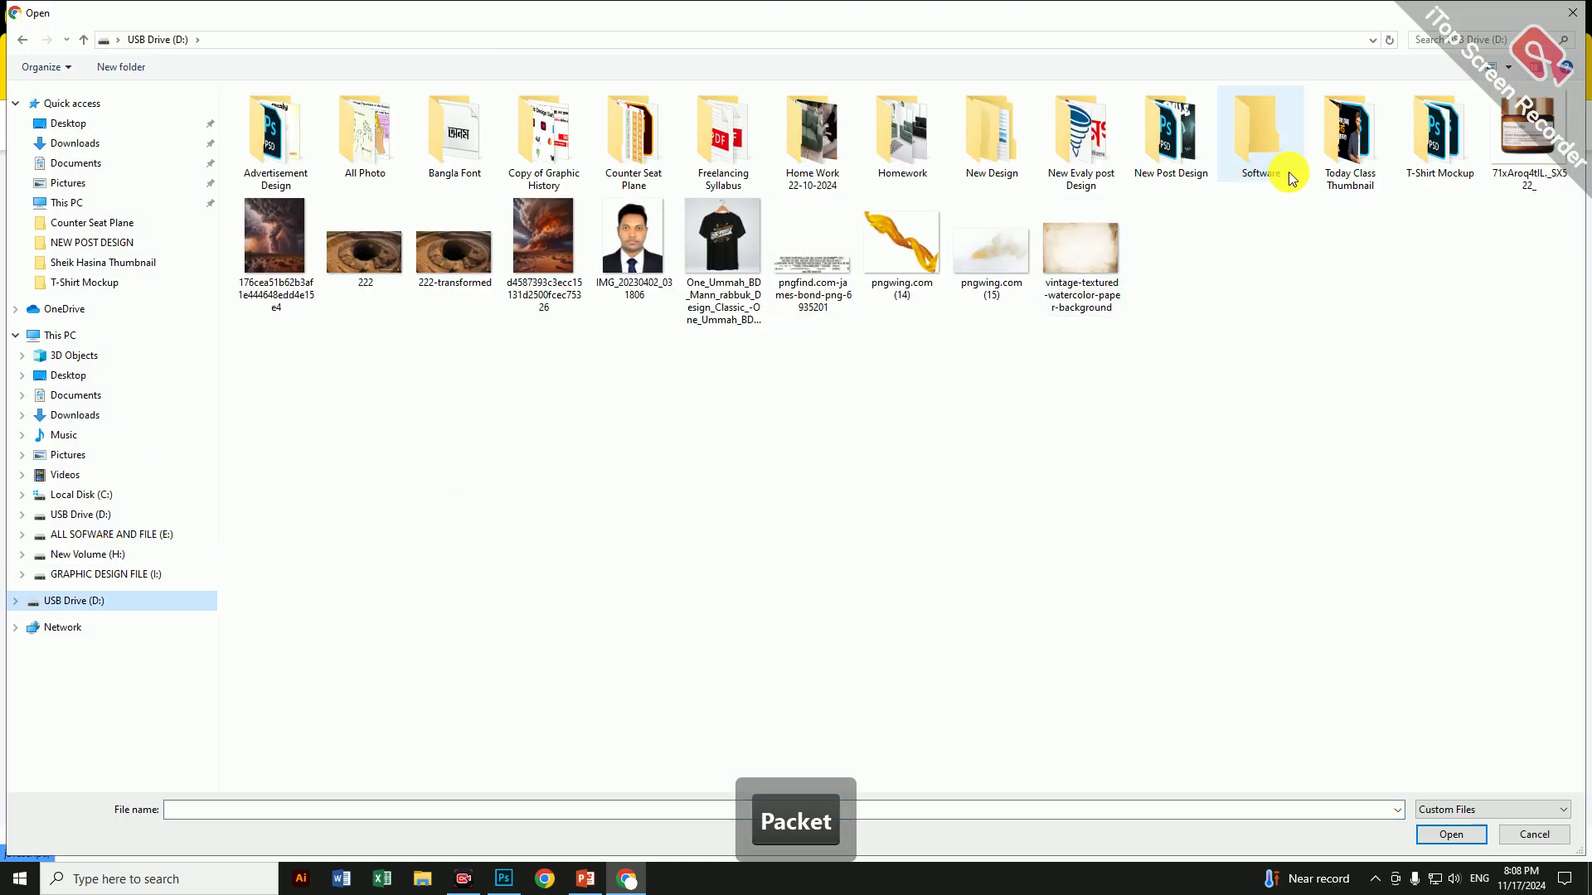
pyautogui.doubleClick(1356, 162)
pyautogui.doubleClick(256, 128)
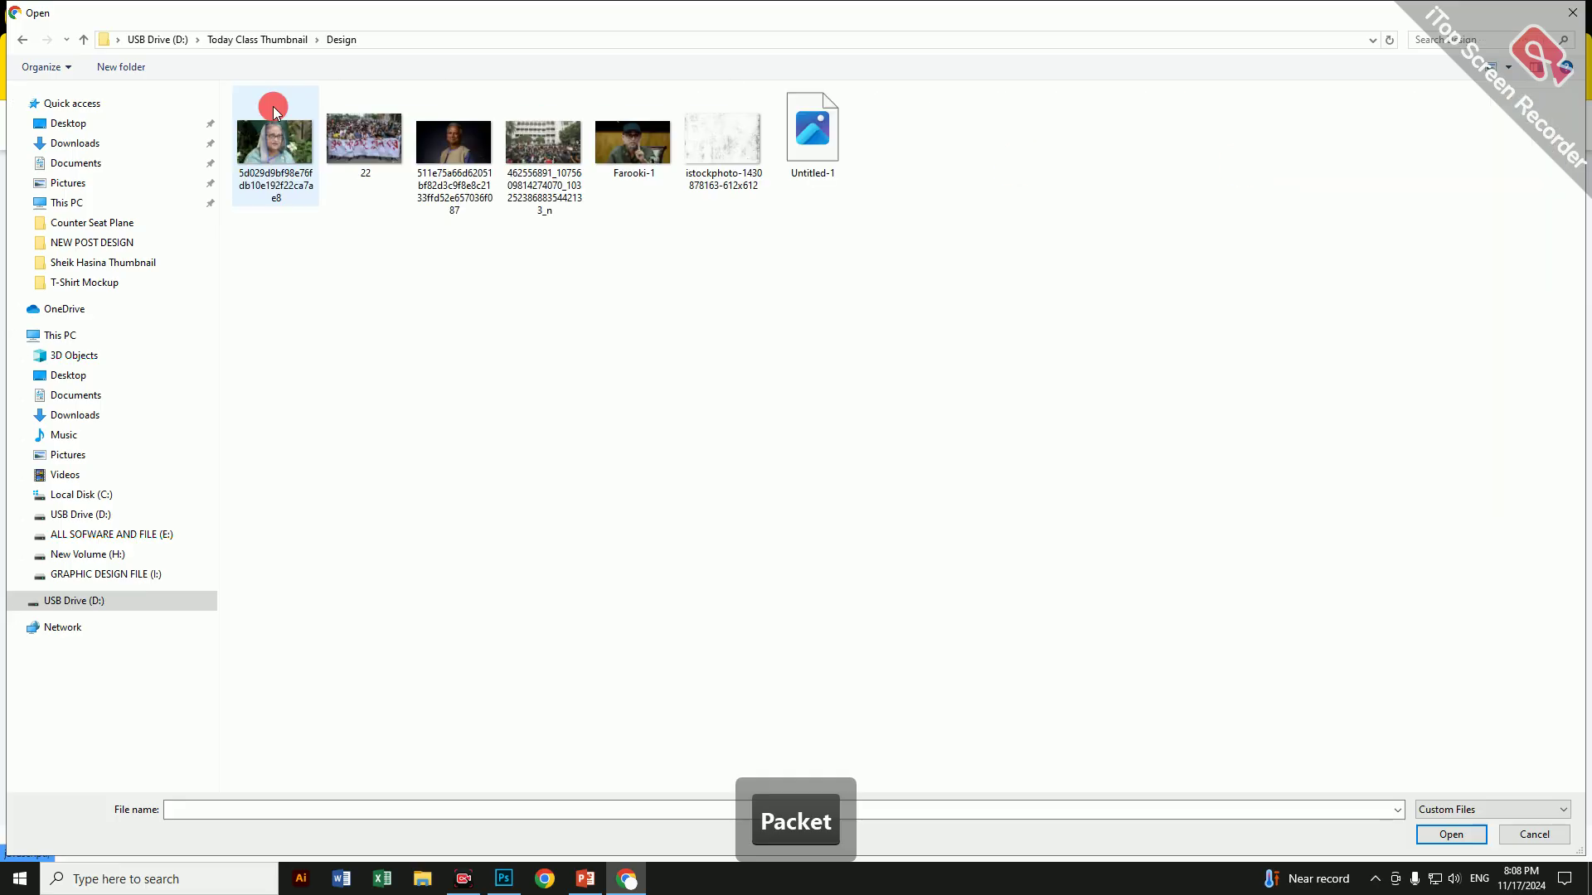
pyautogui.click(637, 141)
pyautogui.doubleClick(637, 141)
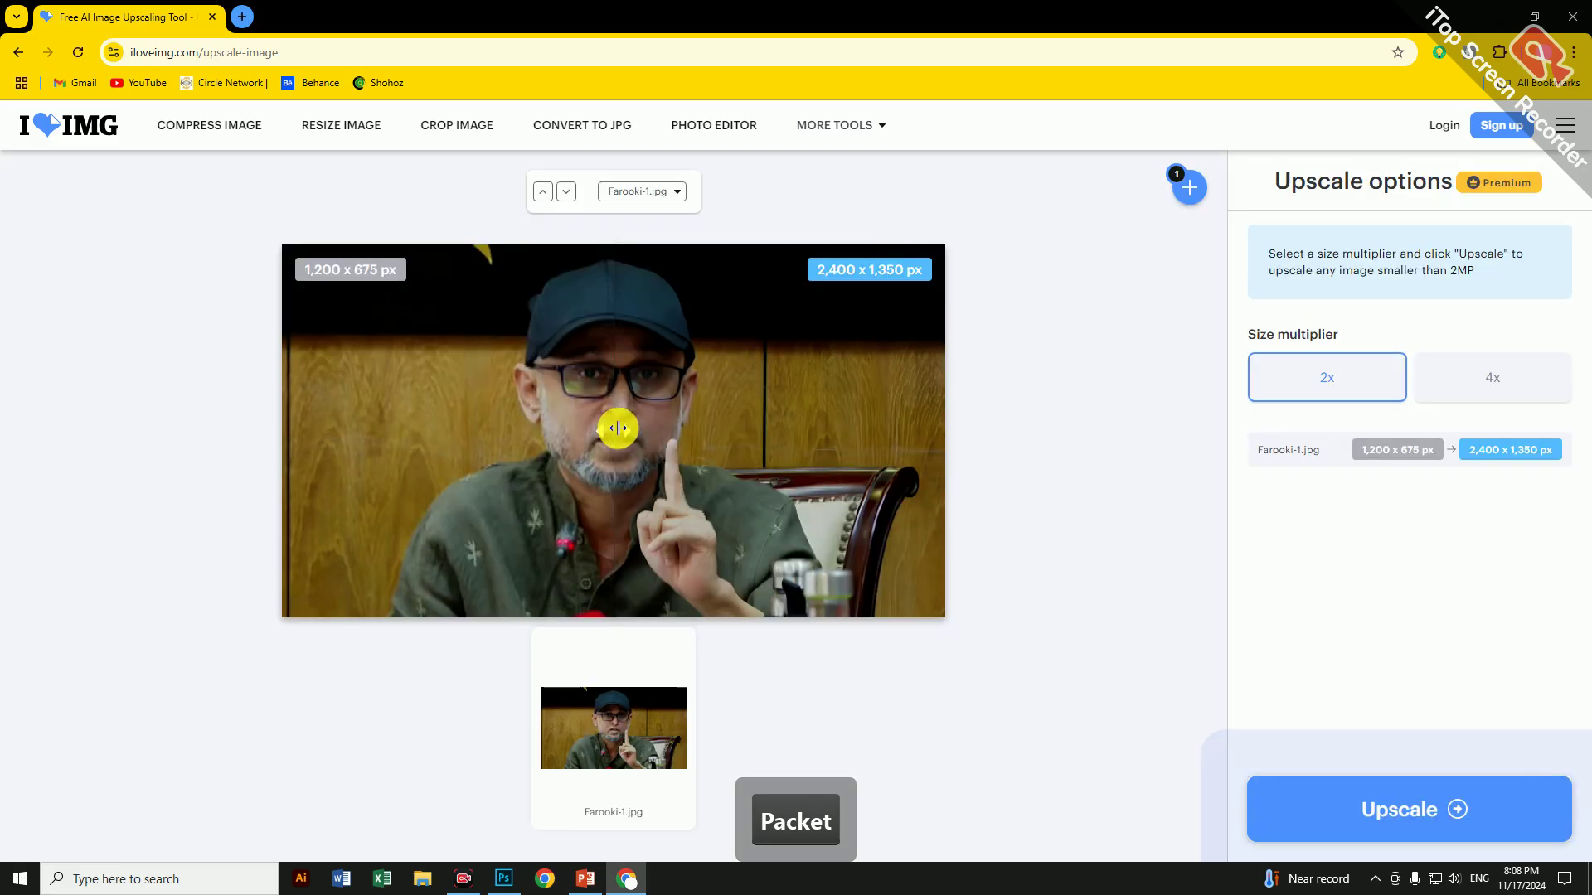
# Compare the original photo with the 2x and 4x previews, and upscale it with the 4x size multiplier
pyautogui.moveTo(618, 429); pyautogui.dragTo(285, 461)
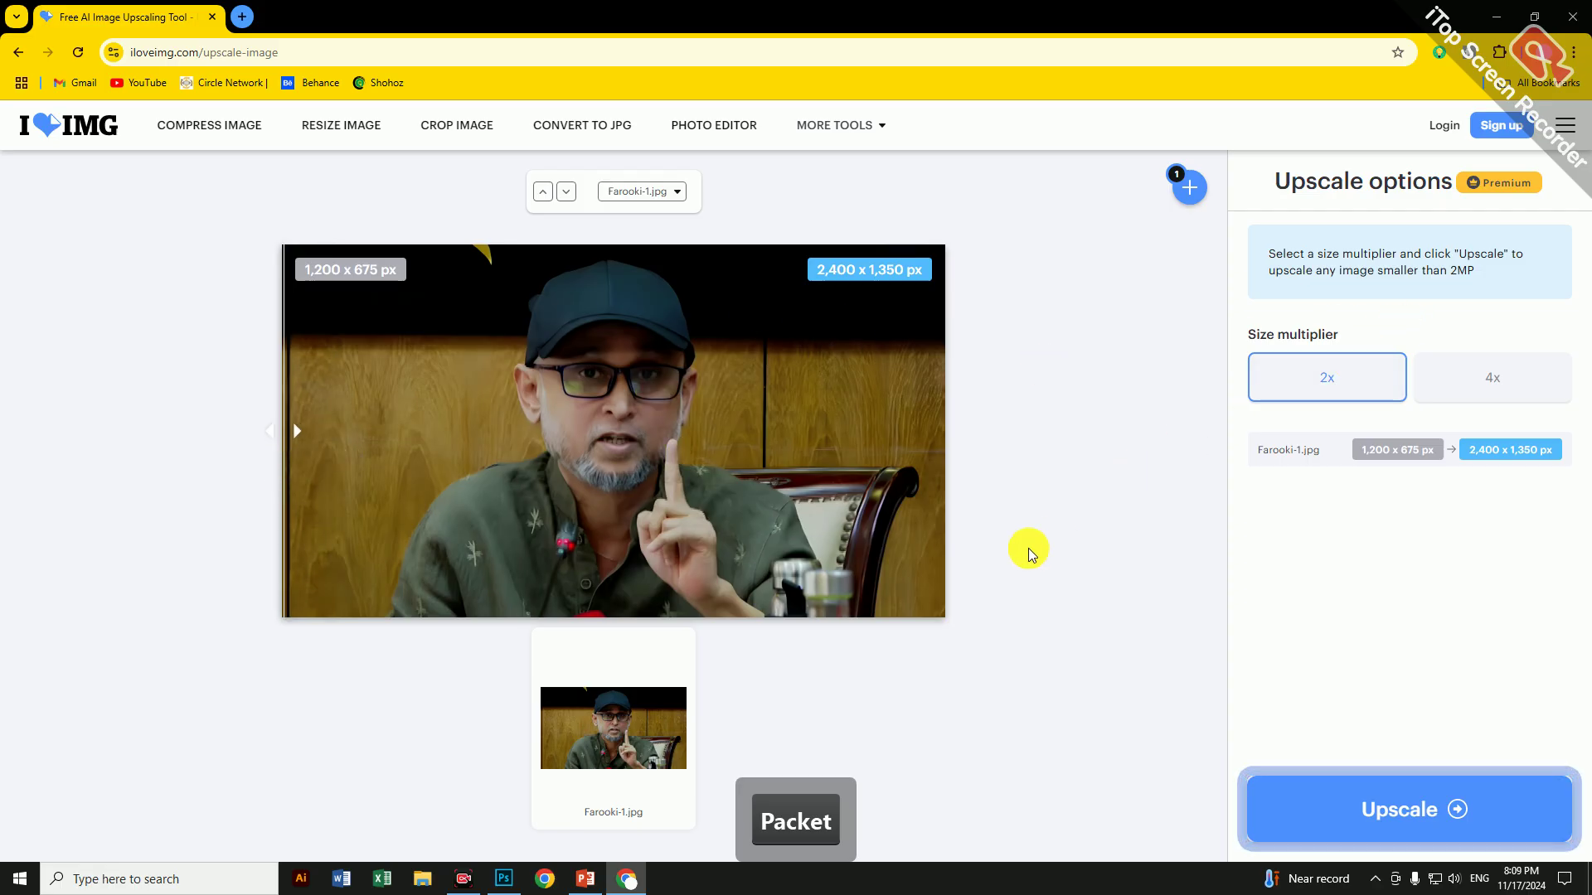
pyautogui.click(1461, 398)
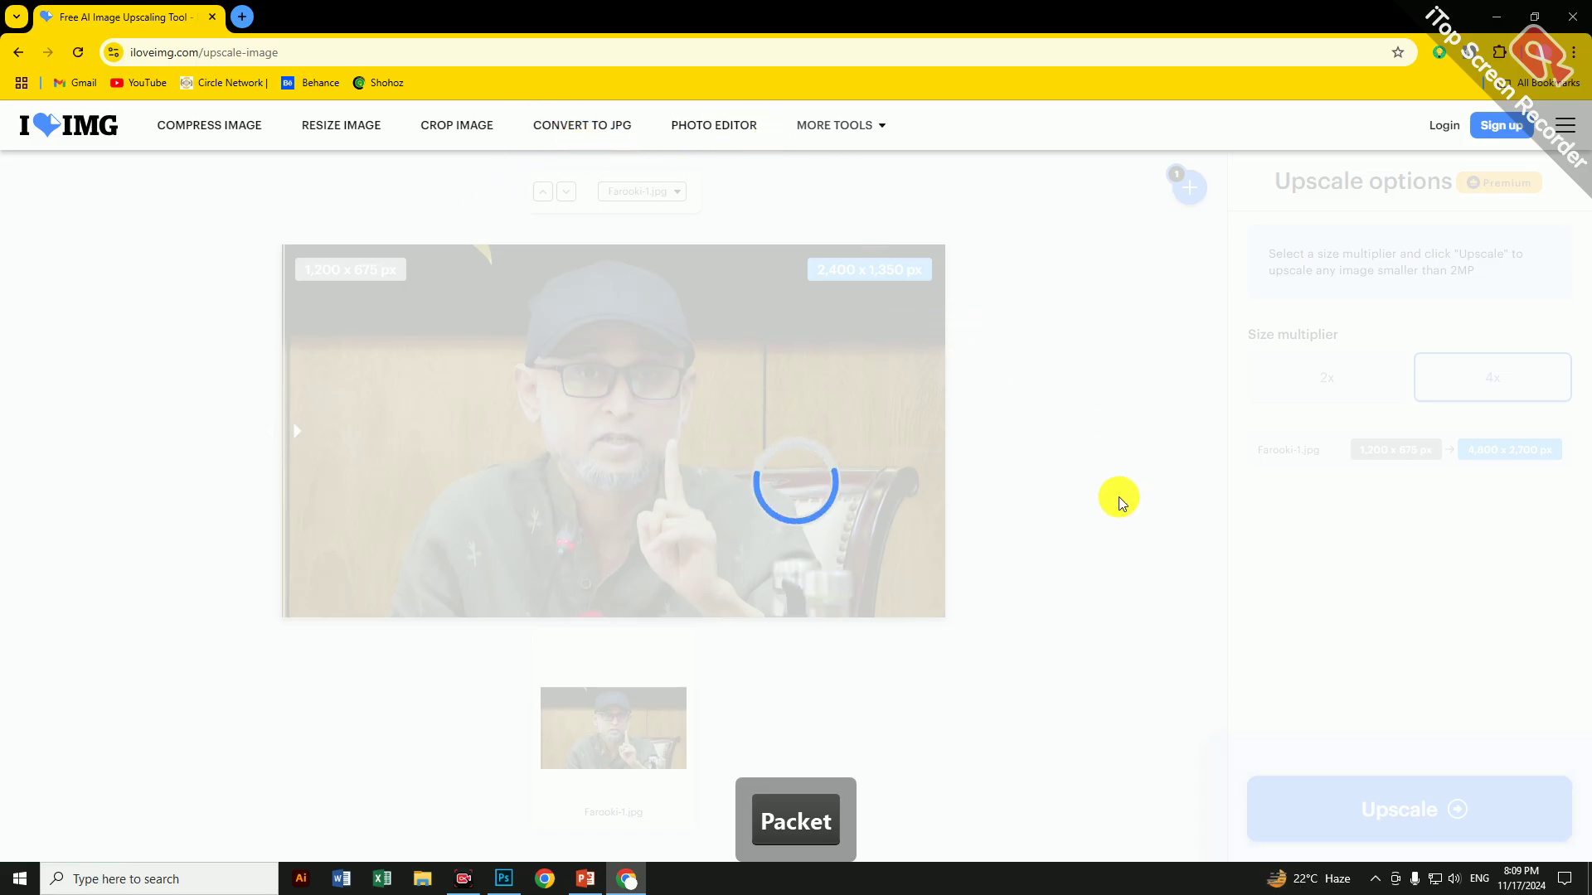
pyautogui.click(1325, 808)
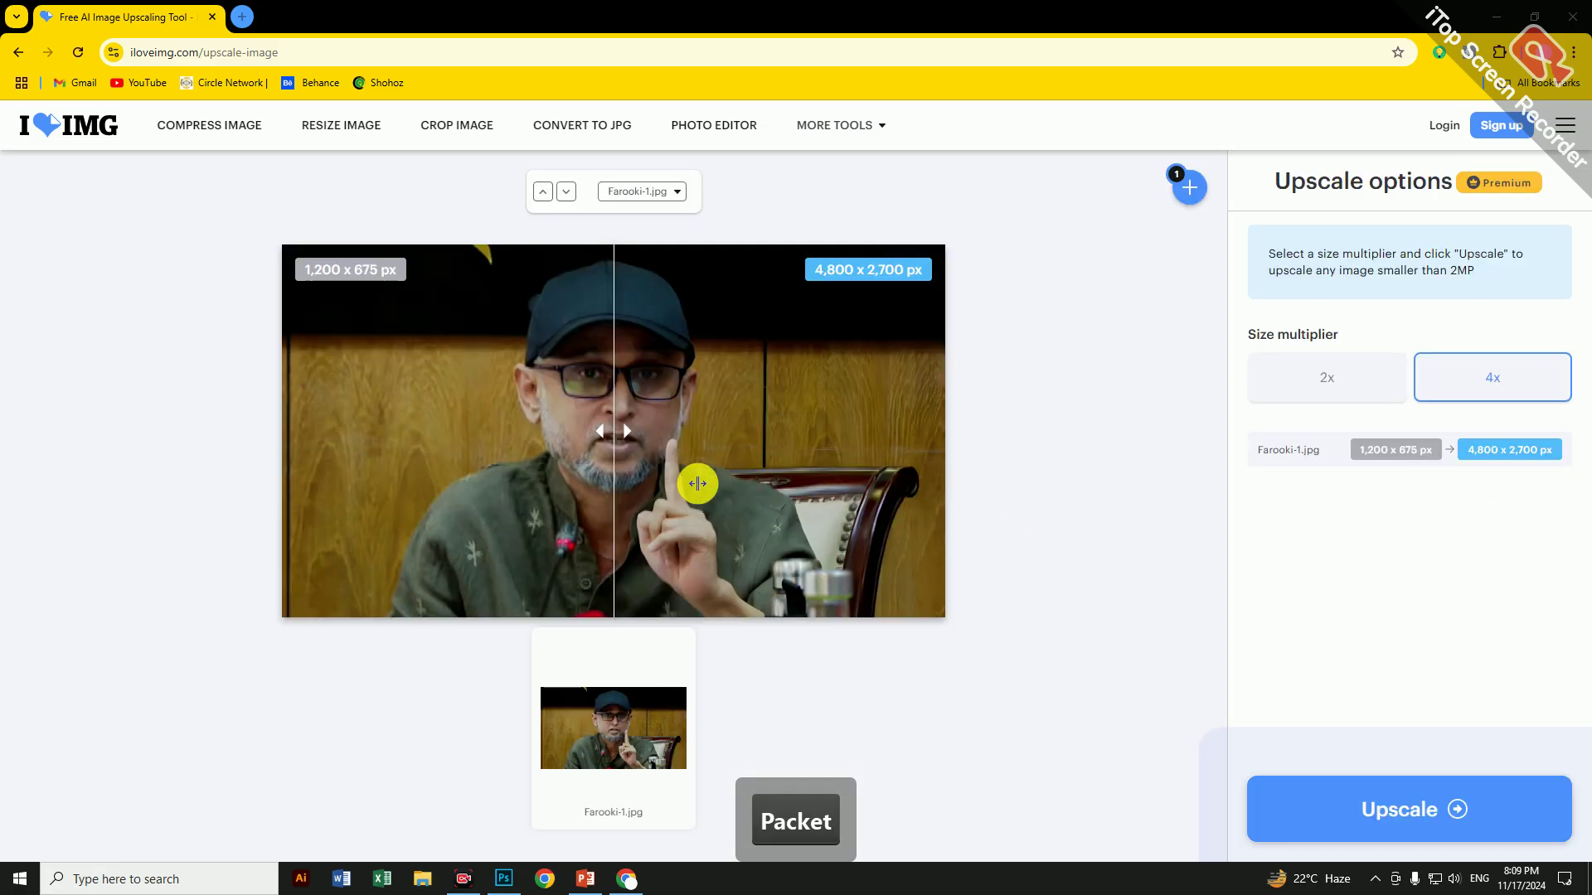
pyautogui.moveTo(611, 441); pyautogui.dragTo(252, 440)
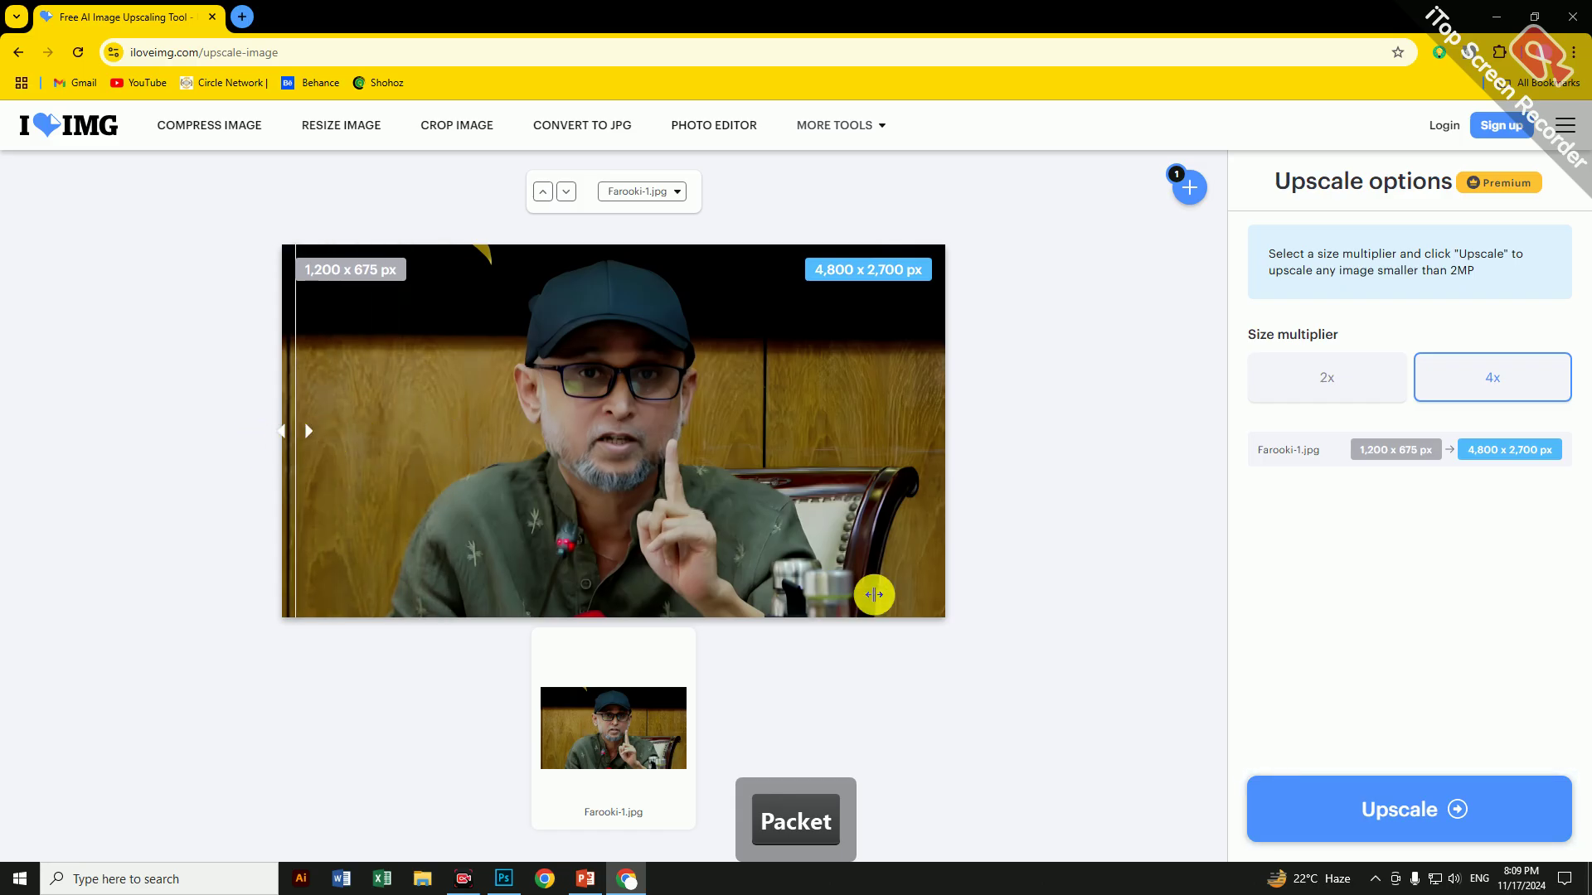
pyautogui.click(1457, 808)
pyautogui.click(1455, 810)
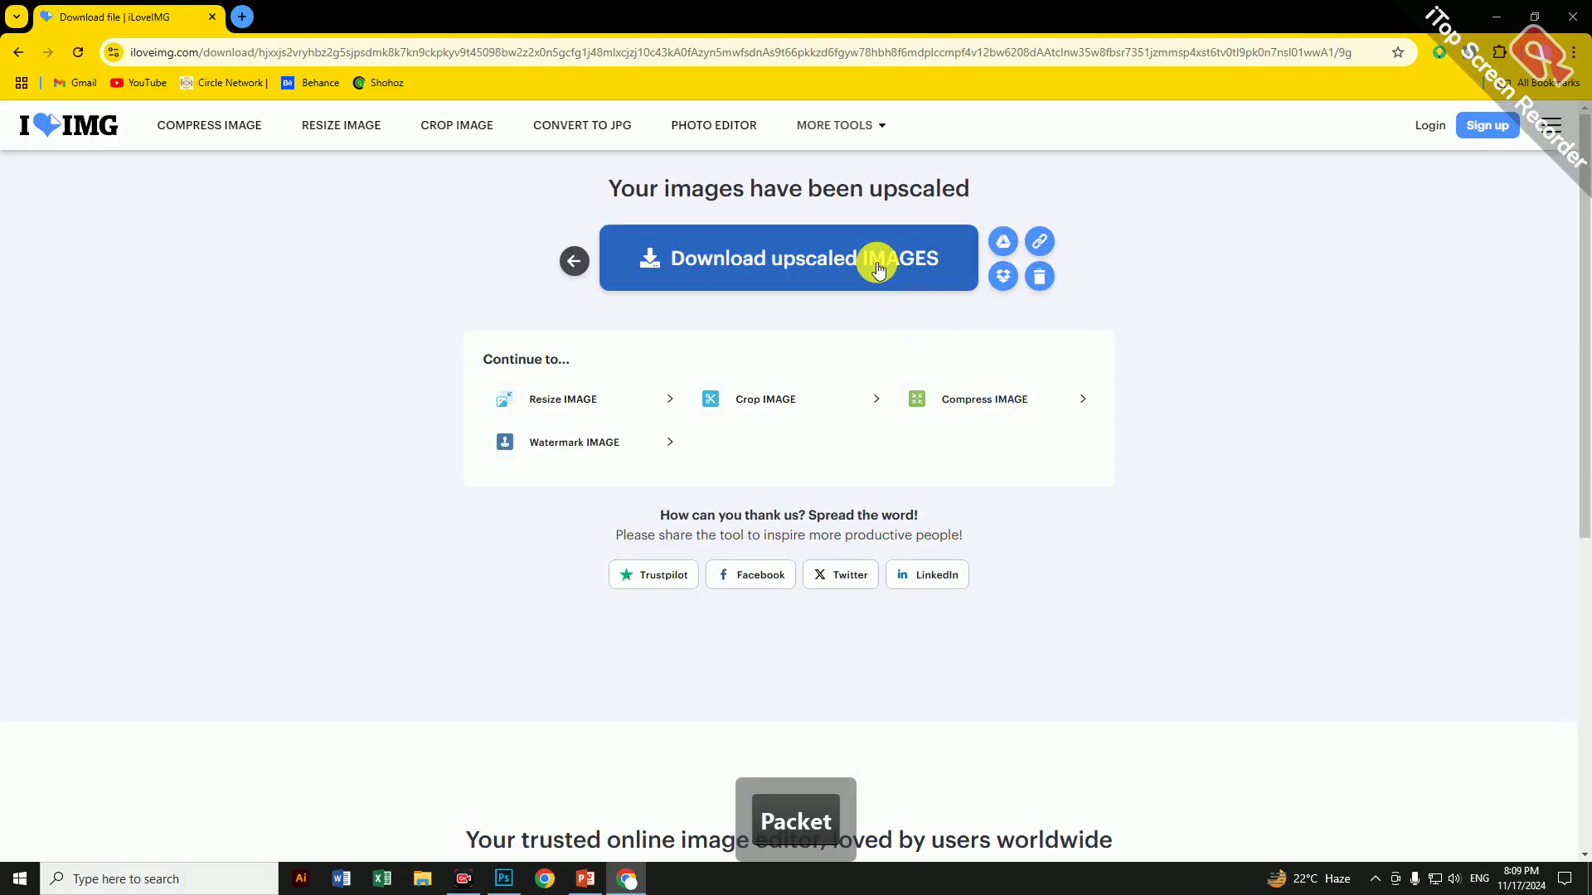
# Download the upscaled image and move it from Downloads into the Design folder inside Today Class Thumbnail, replacing the existing Farooki-1 file
pyautogui.click(876, 261)
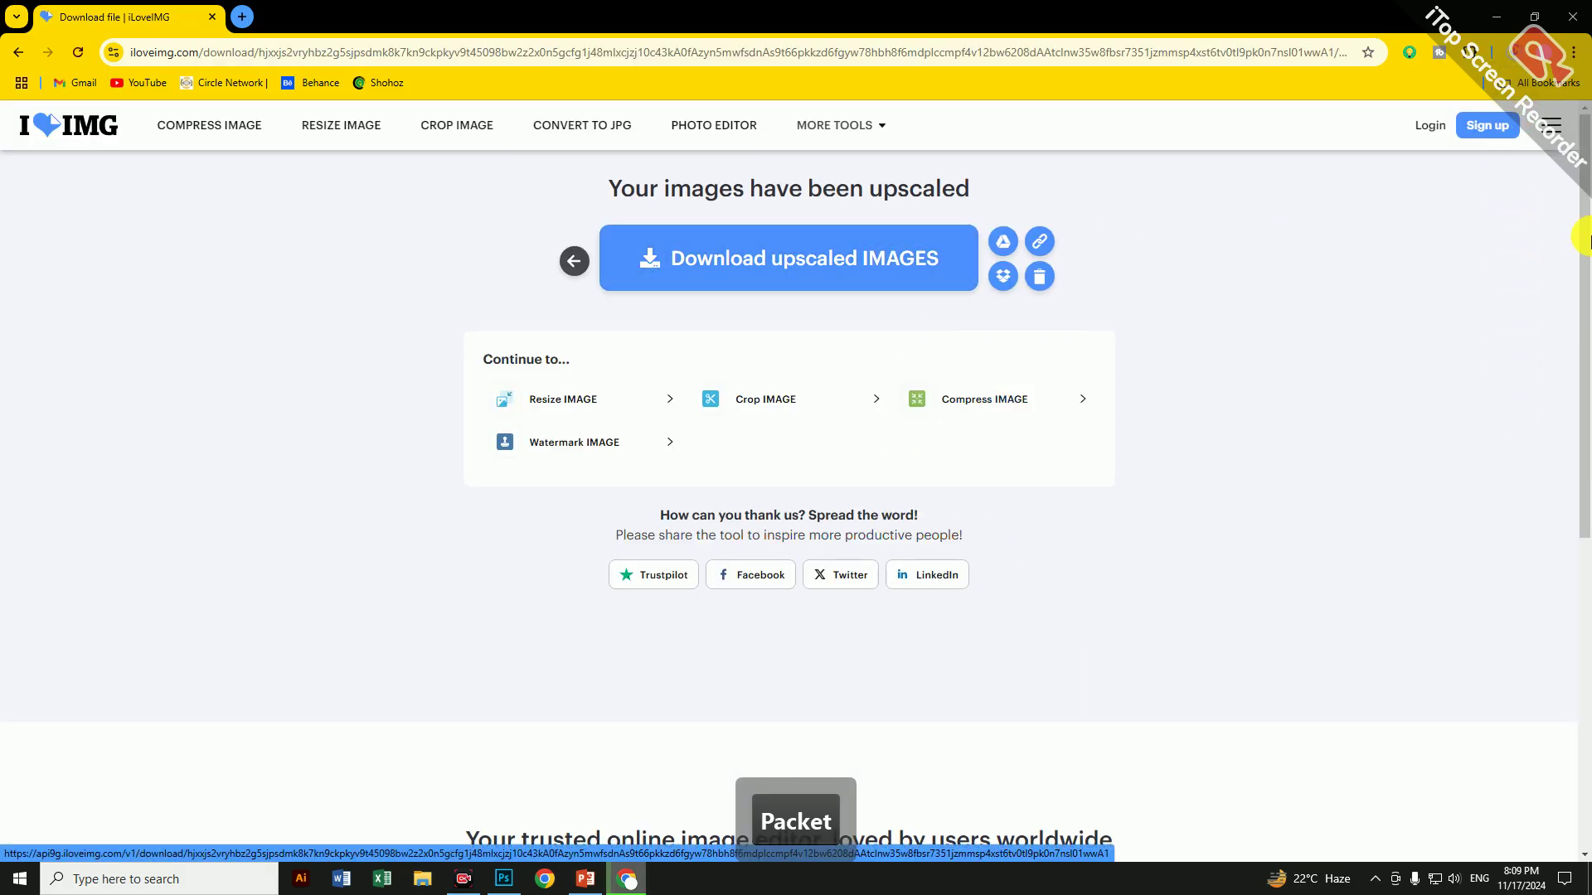
pyautogui.click(1469, 92)
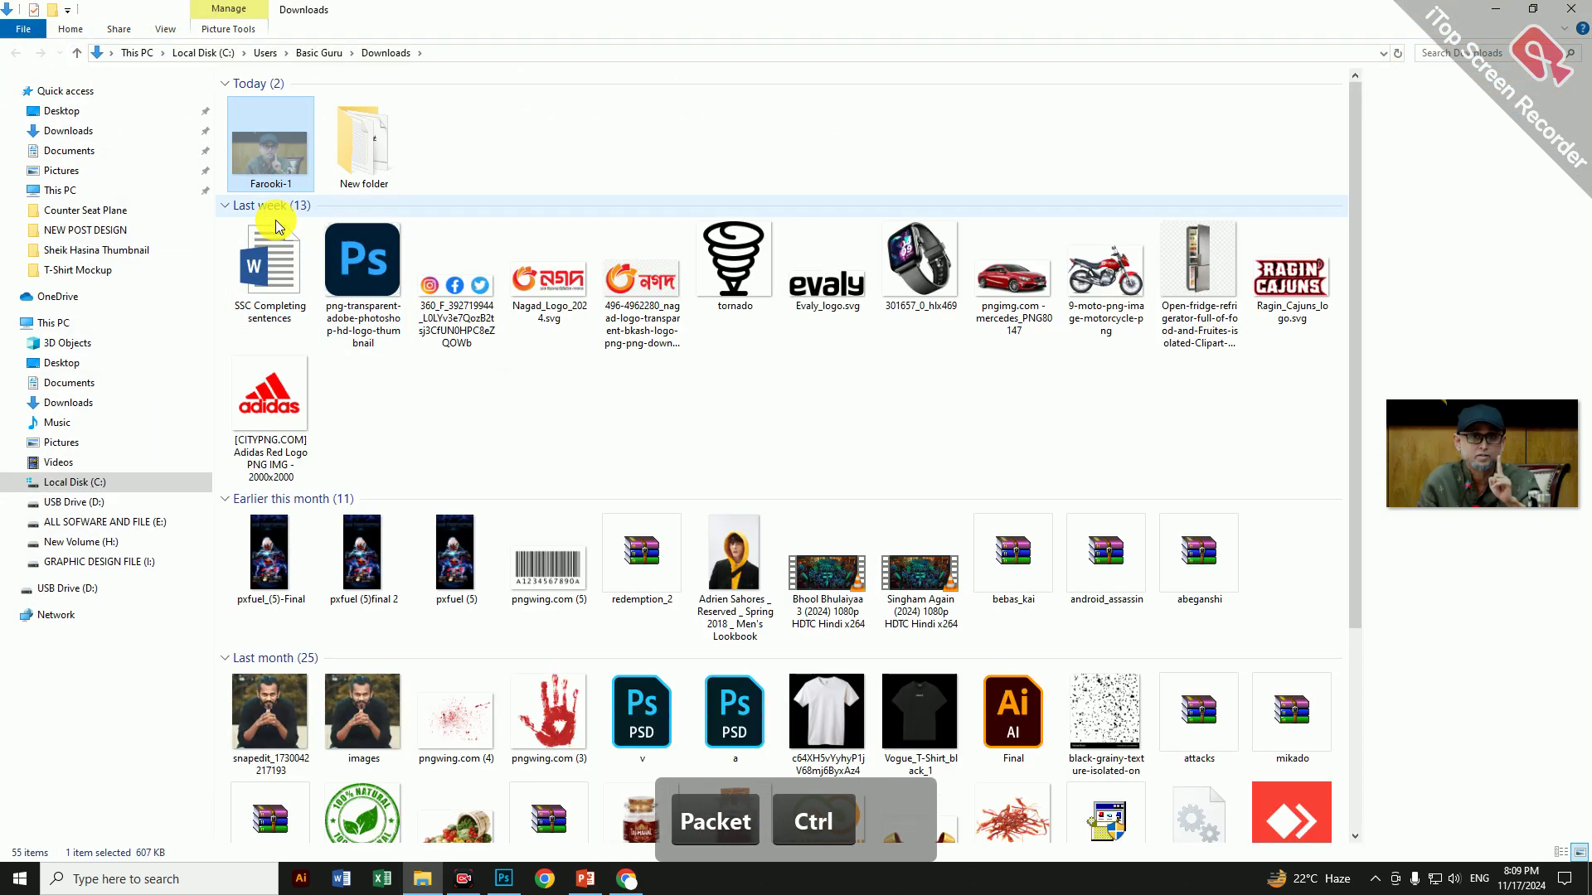
pyautogui.hotkey('ctrl', 'x')
pyautogui.click(63, 589)
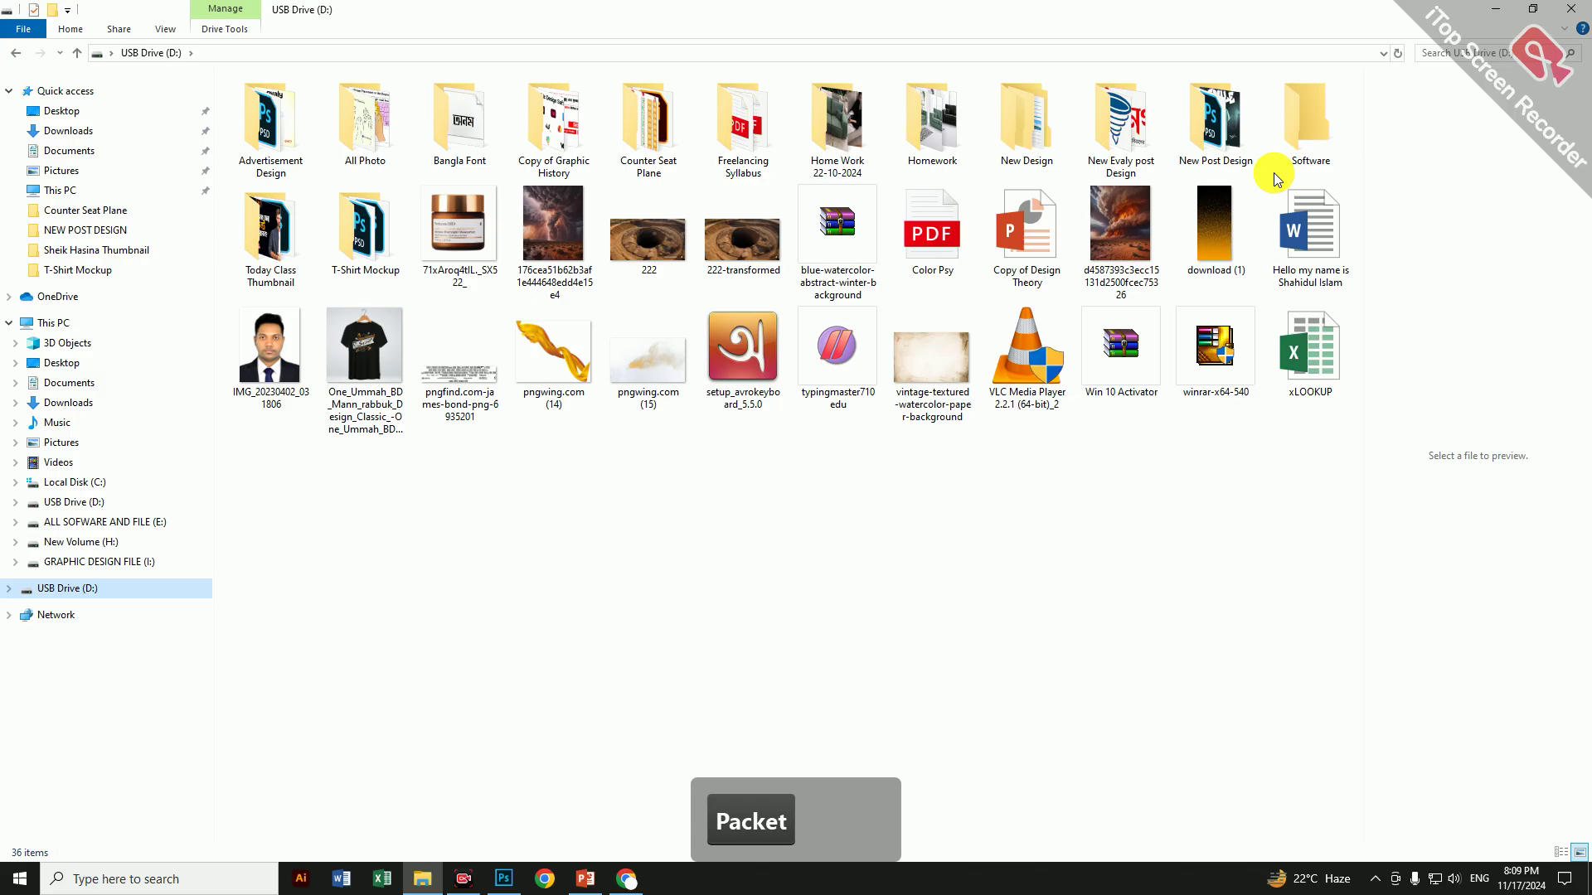
pyautogui.doubleClick(281, 257)
pyautogui.doubleClick(293, 142)
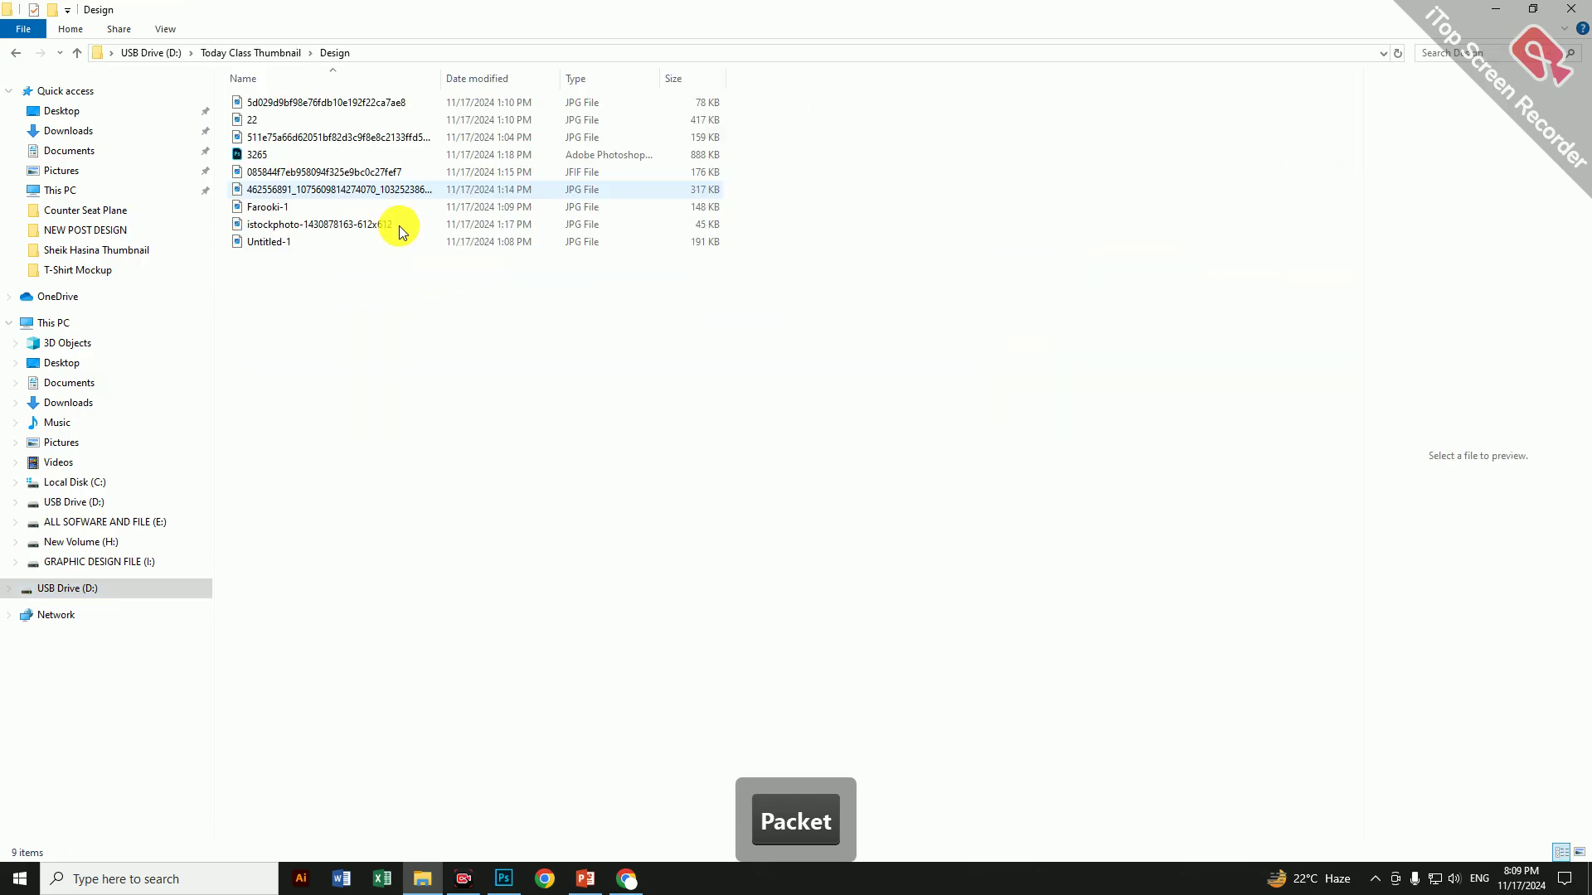
pyautogui.hotkey('ctrl', 'v')
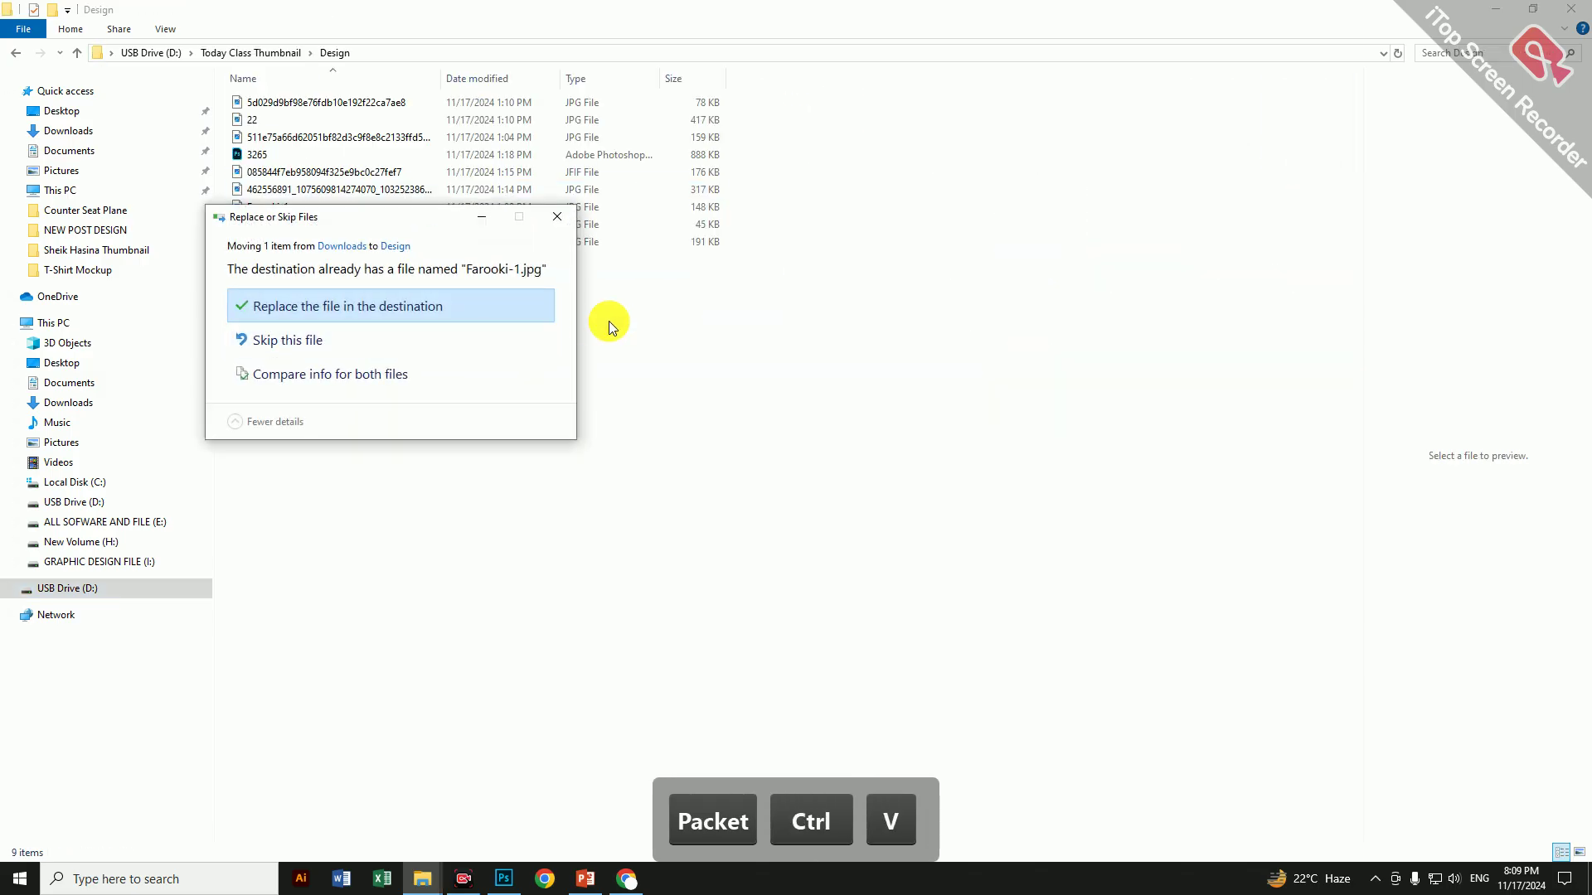
pyautogui.click(475, 296)
# Show the Design folder as large icons and place the upscaled Farooki-1 image into the Untitled-1 document in Photoshop
pyautogui.rightClick(566, 324)
pyautogui.moveTo(710, 341)
pyautogui.click(758, 360)
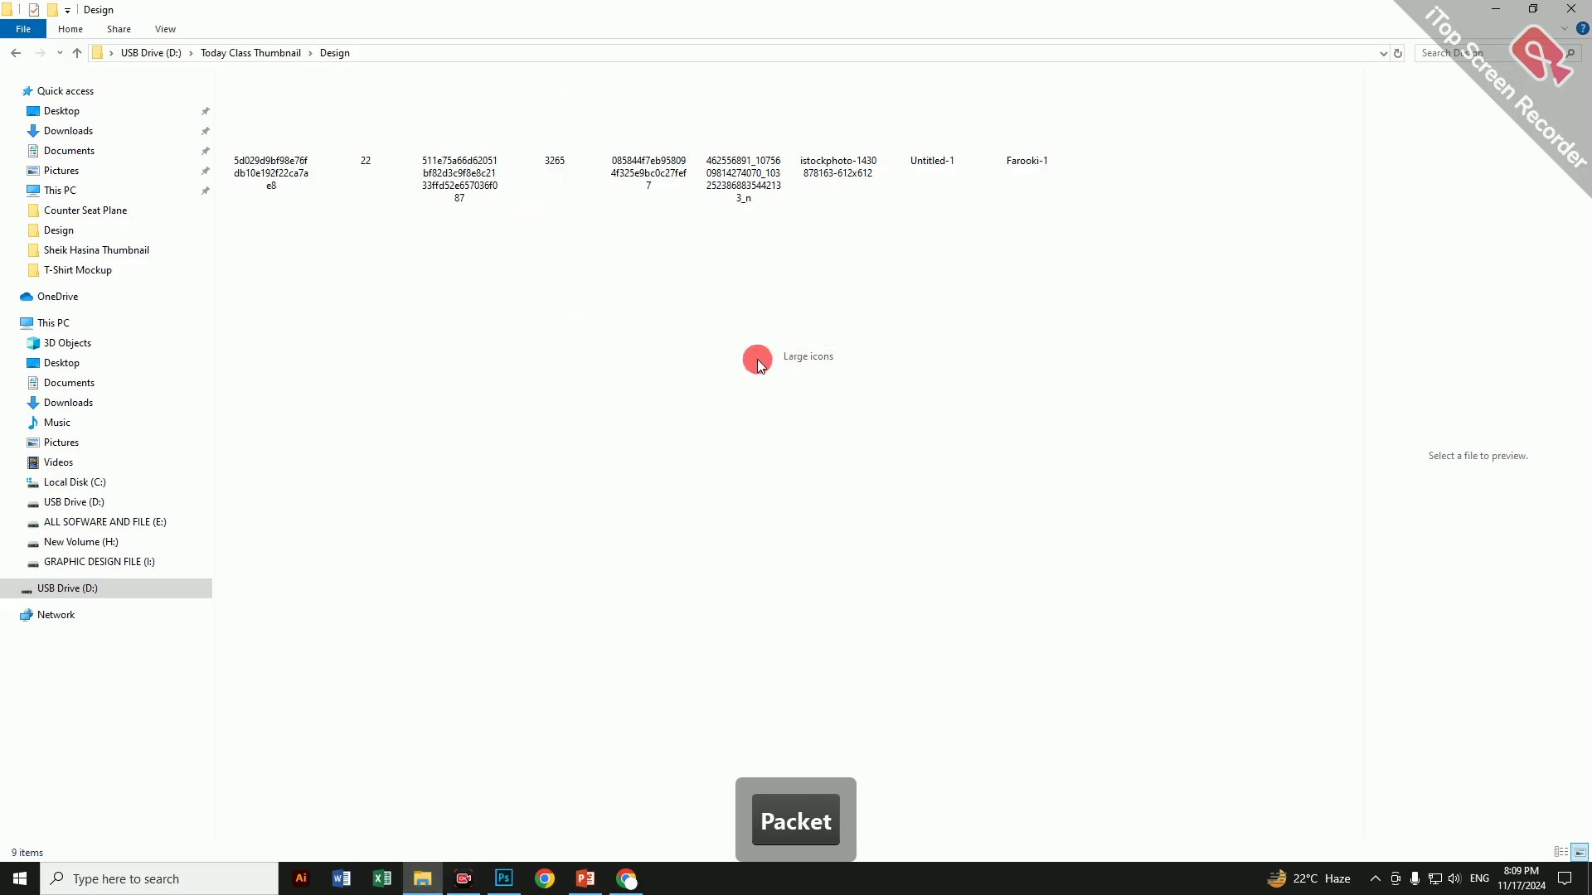
pyautogui.moveTo(1018, 154); pyautogui.dragTo(707, 469)
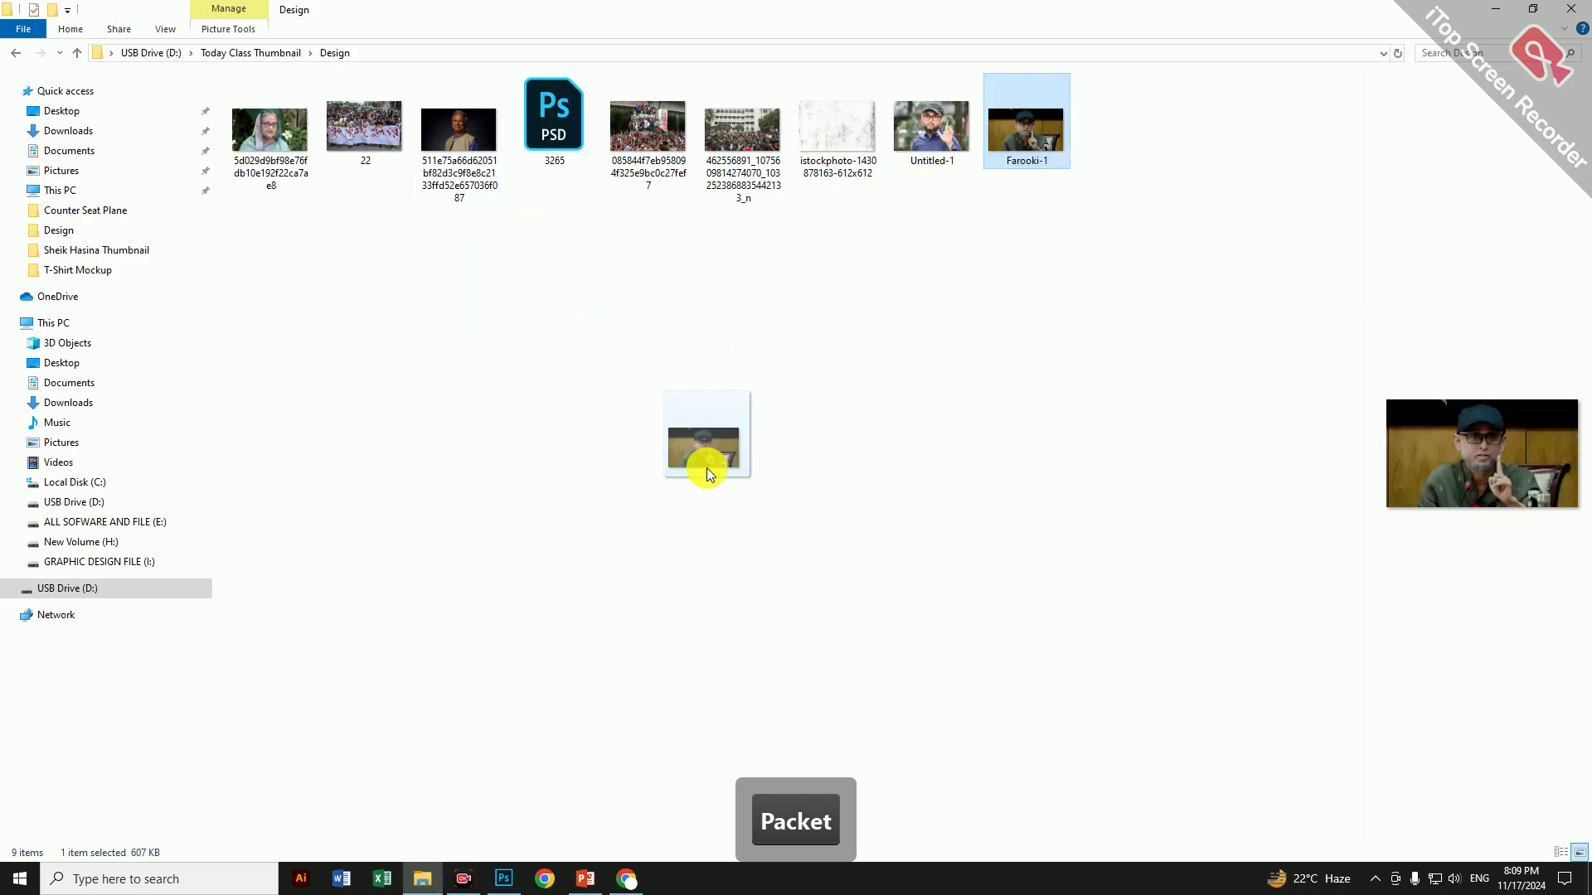
pyautogui.moveTo(512, 873); pyautogui.dragTo(635, 639)
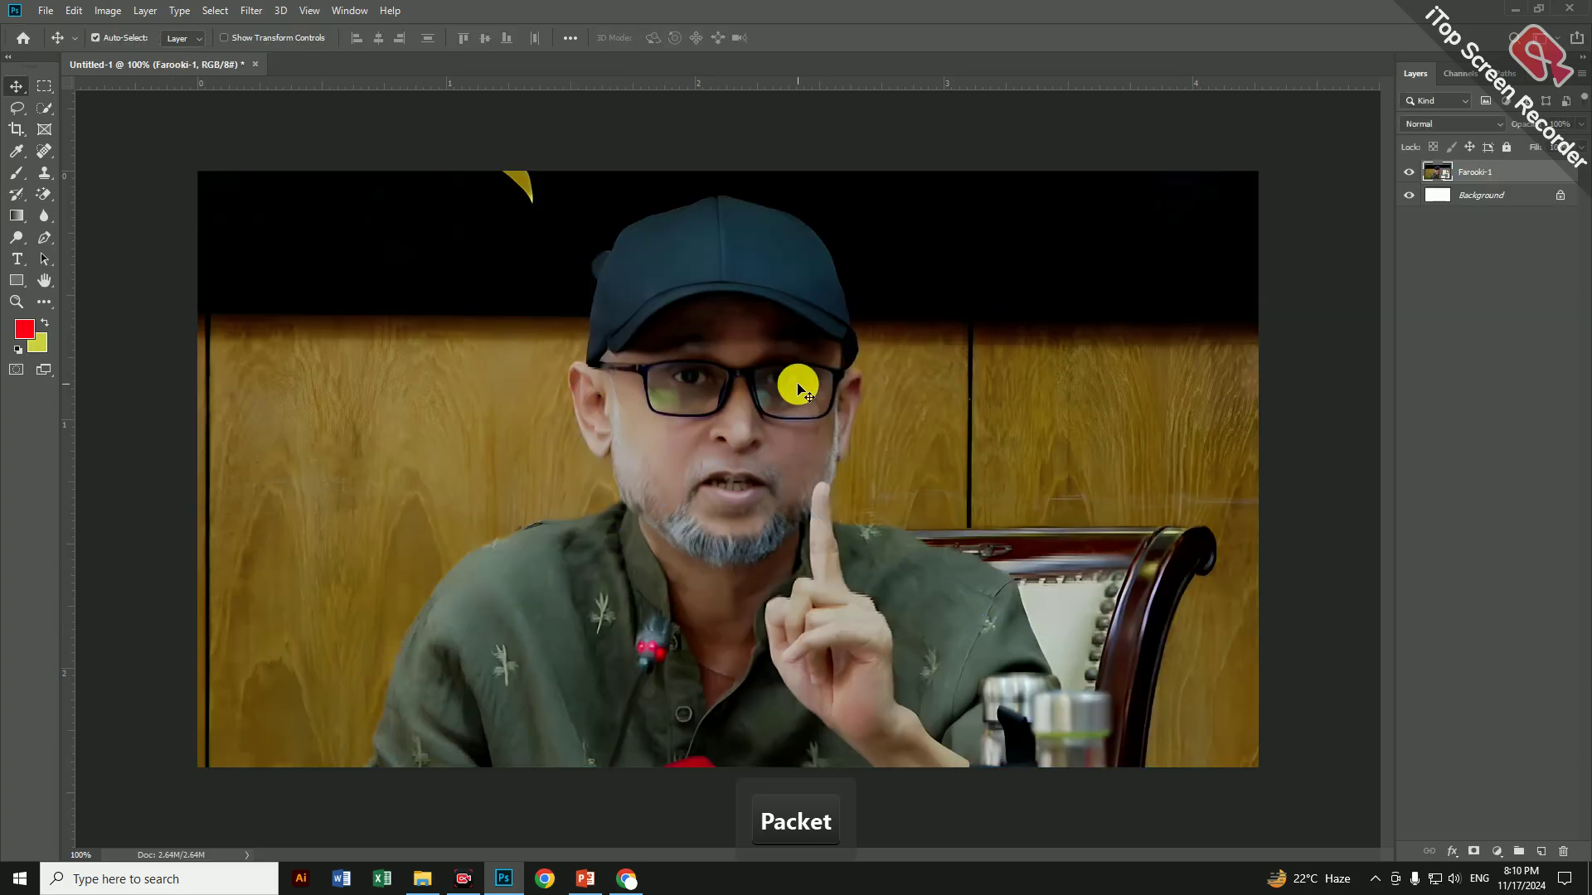
# Start a Pen tool path at the photo's bottom edge and trace up the outer edge of the man's sleeve on the image's left side
pyautogui.keyDown('alt'); pyautogui.scroll(-2, 782, 381); pyautogui.keyUp('alt')
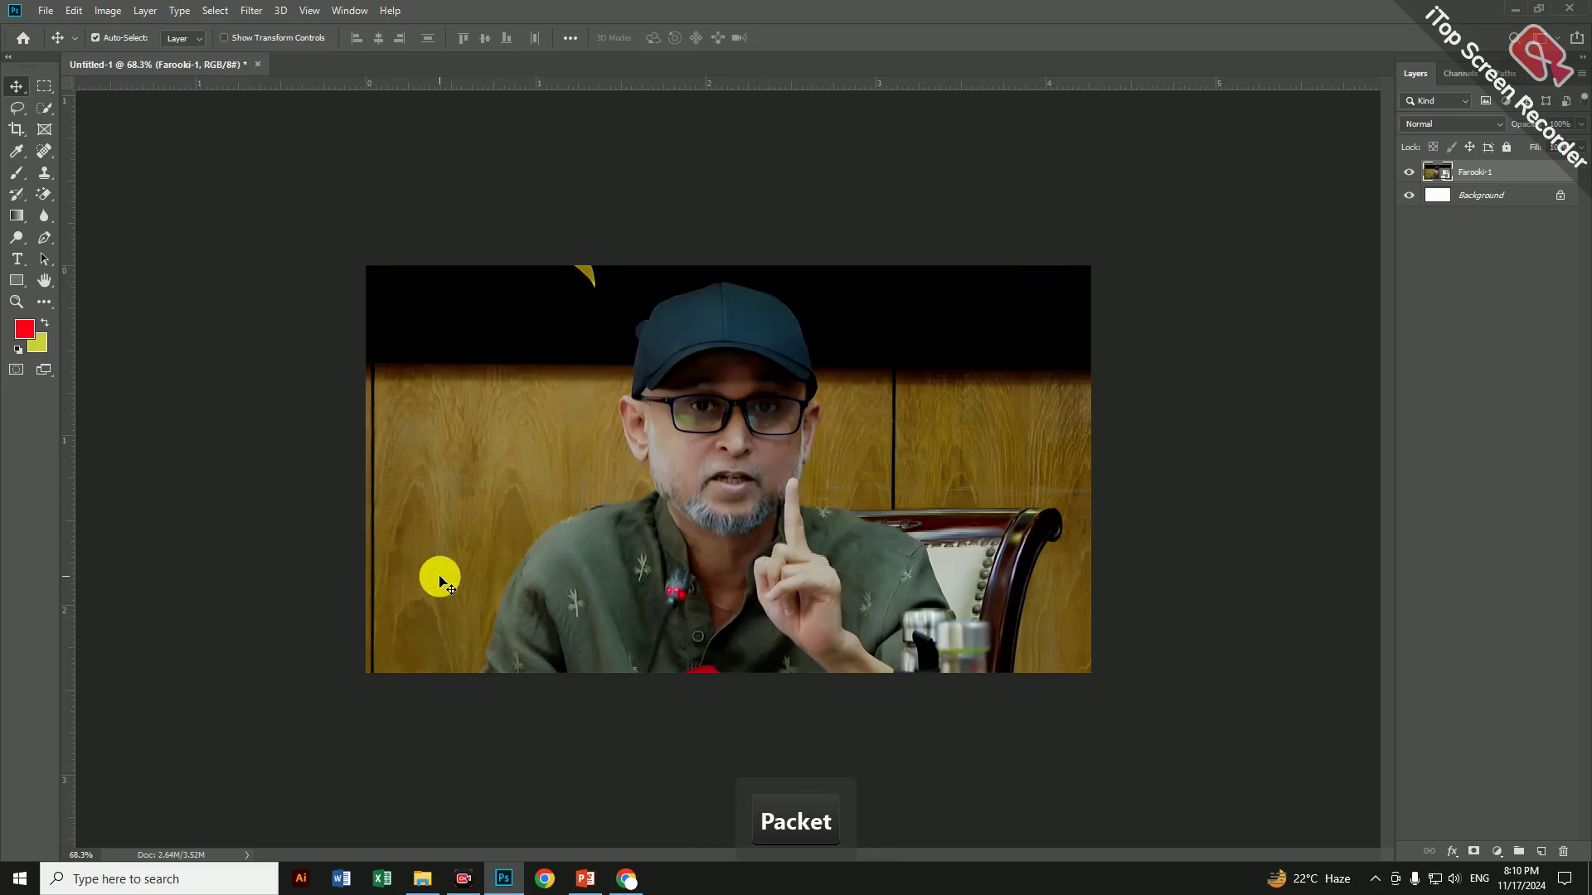
pyautogui.click(40, 239)
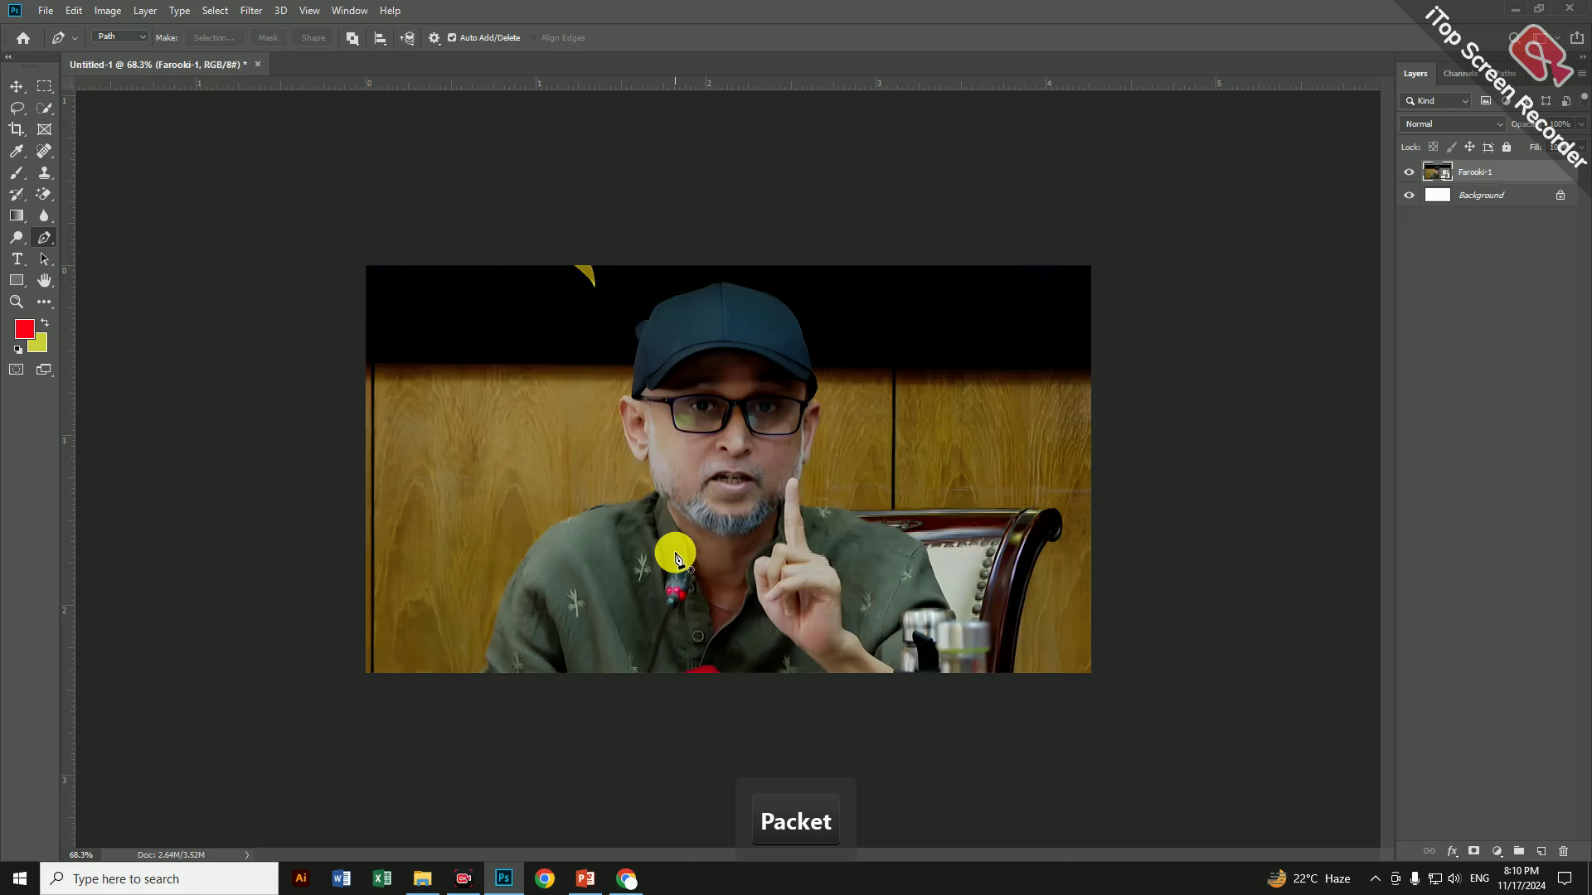
pyautogui.scroll(3, 544, 646)
pyautogui.press('space')
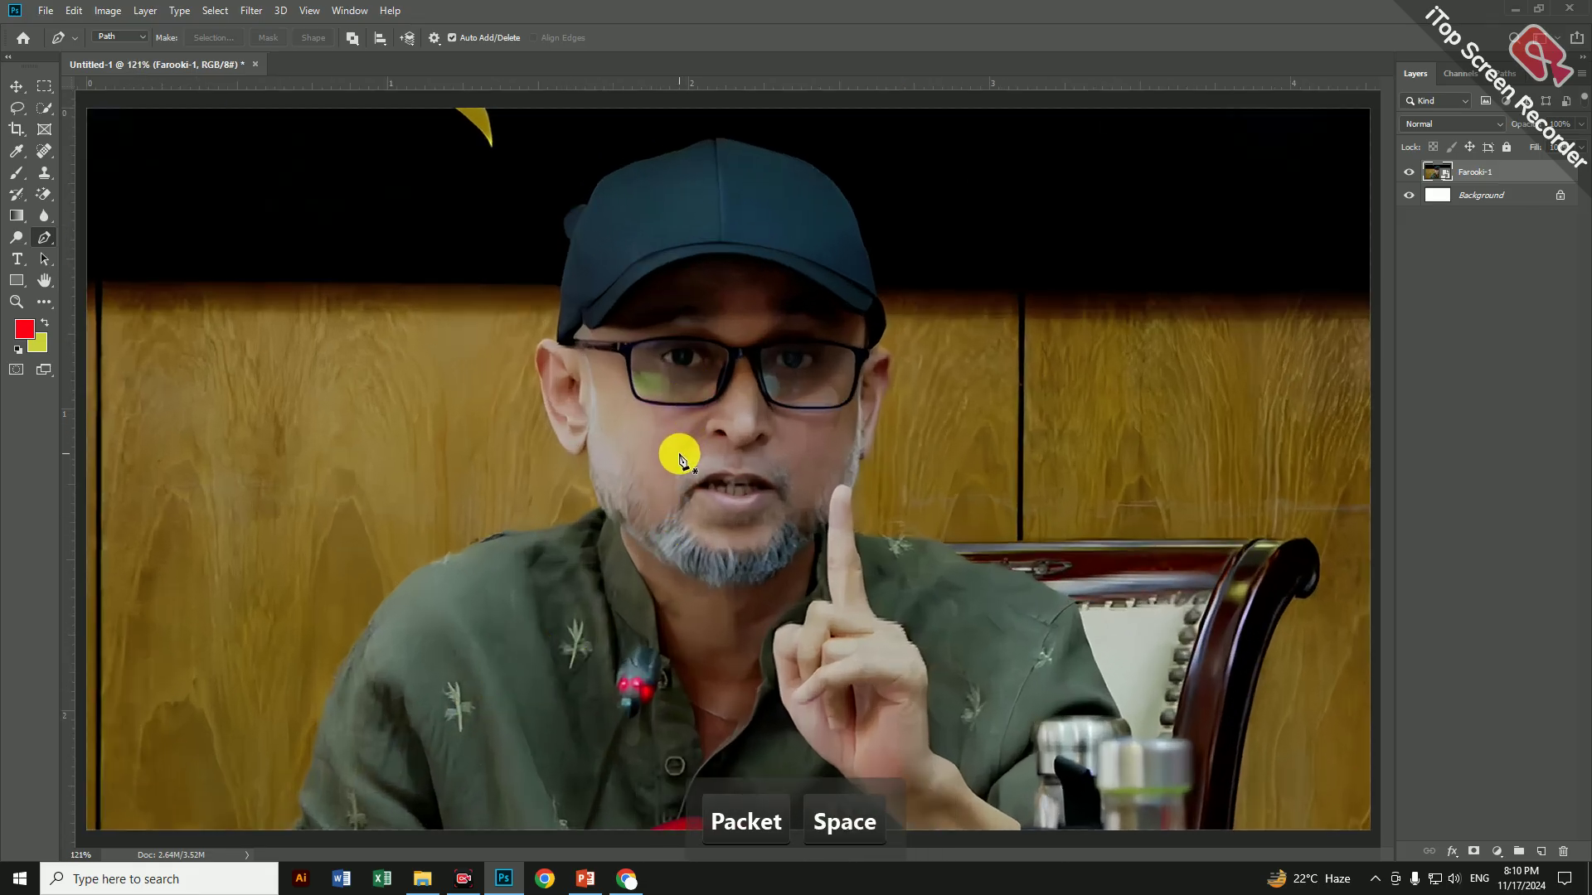
pyautogui.scroll(-5, 636, 436)
pyautogui.scroll(5, 601, 554)
pyautogui.press('space')
pyautogui.moveTo(602, 555); pyautogui.dragTo(612, 524)
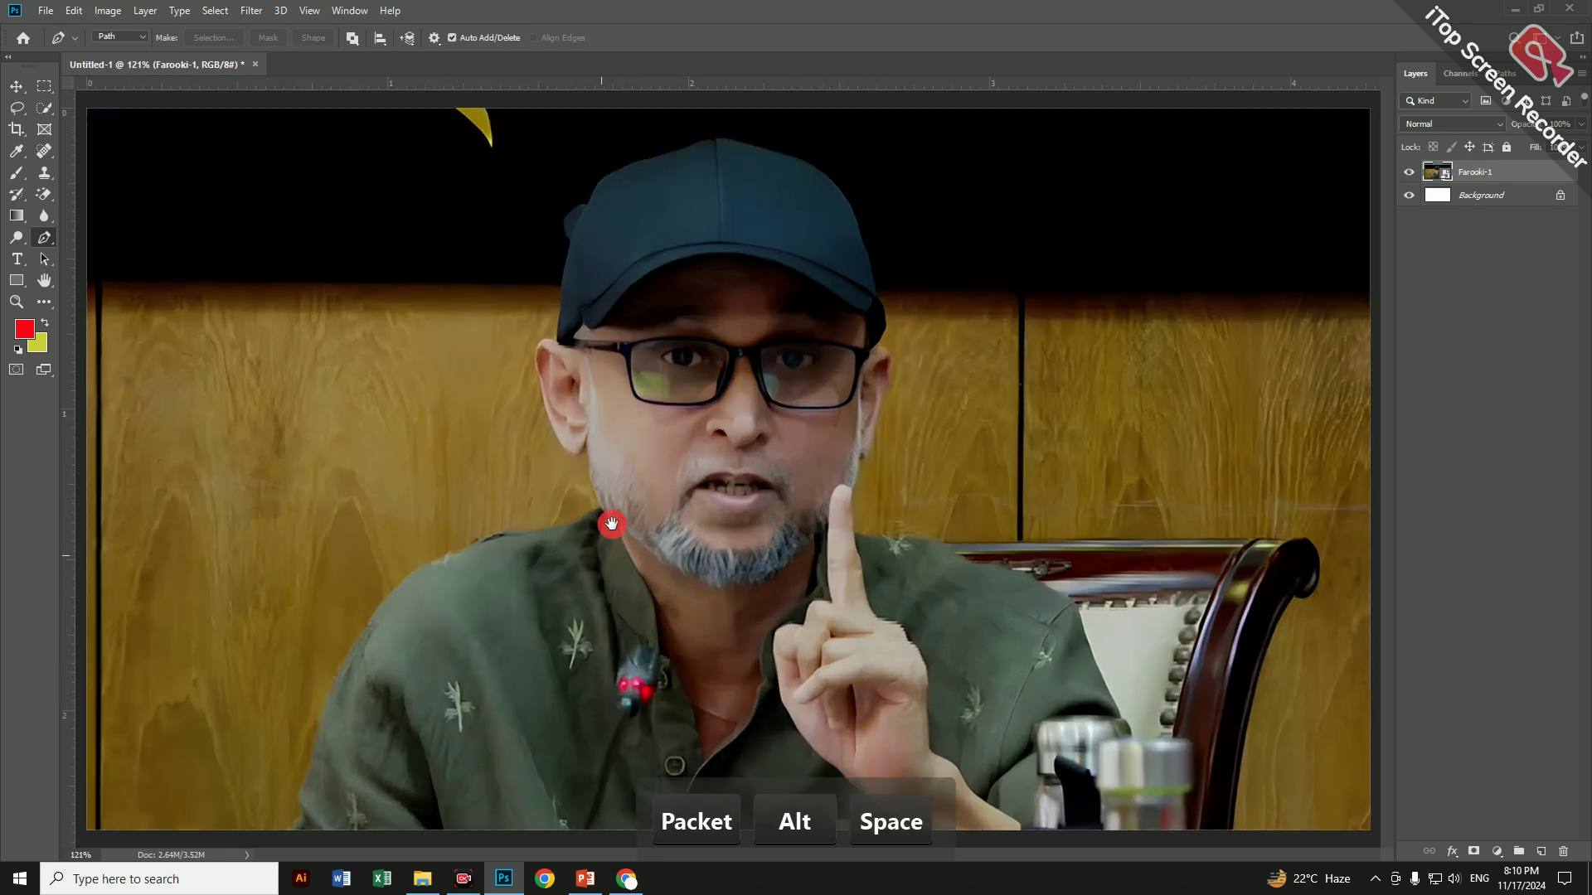
pyautogui.scroll(3, 619, 490)
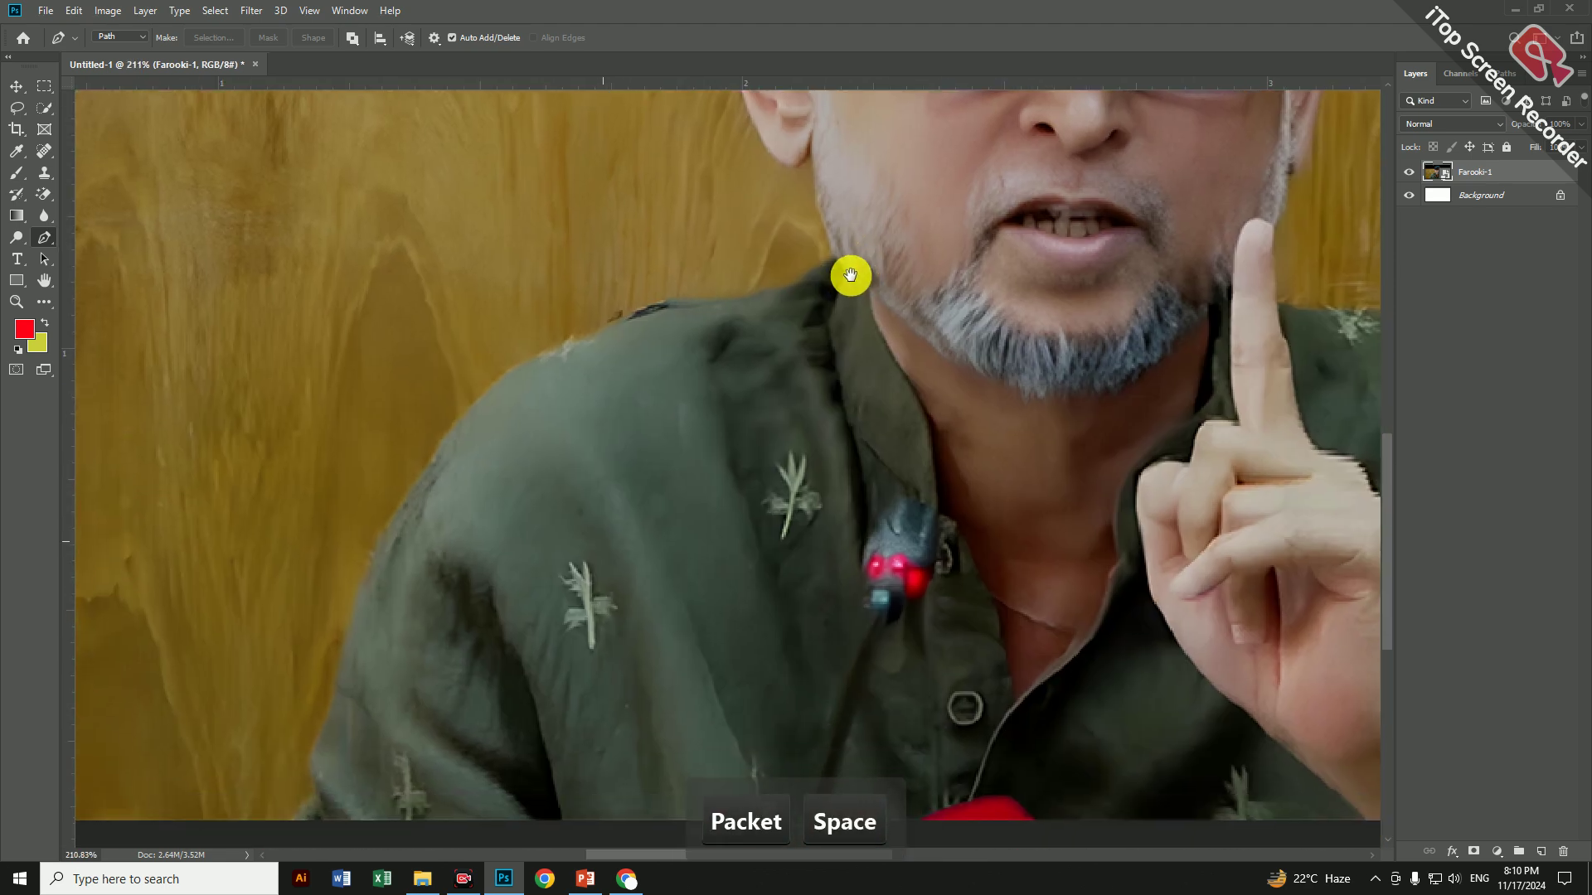
pyautogui.scroll(3, 307, 807)
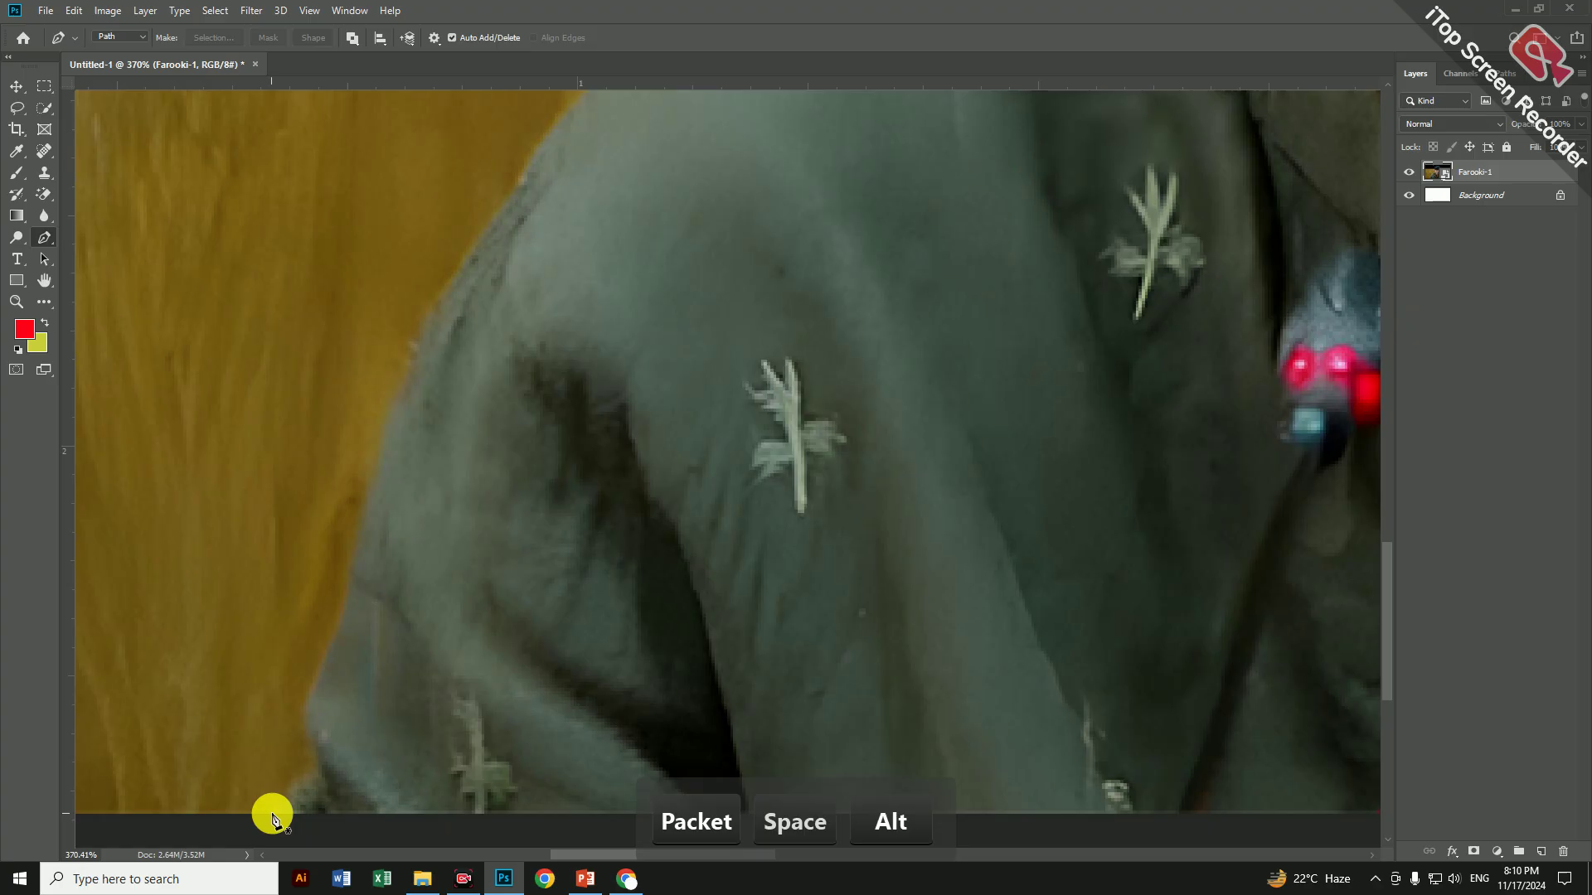
pyautogui.click(273, 815)
pyautogui.moveTo(314, 767); pyautogui.dragTo(313, 754)
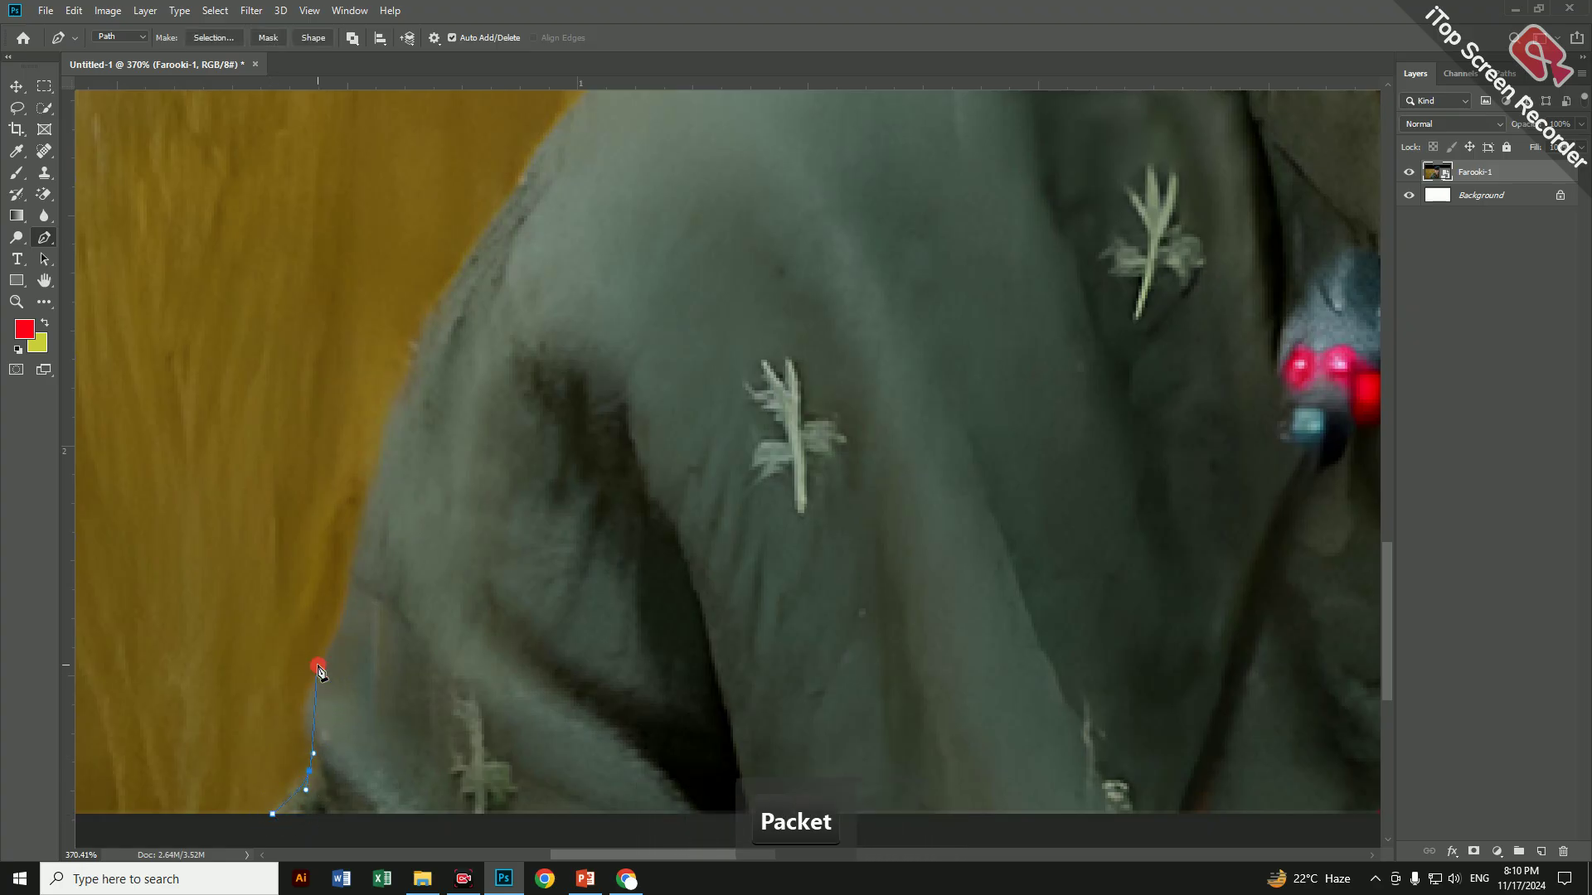
pyautogui.moveTo(335, 626); pyautogui.dragTo(334, 617)
pyautogui.moveTo(377, 466); pyautogui.dragTo(397, 362)
pyautogui.moveTo(487, 224); pyautogui.dragTo(290, 557)
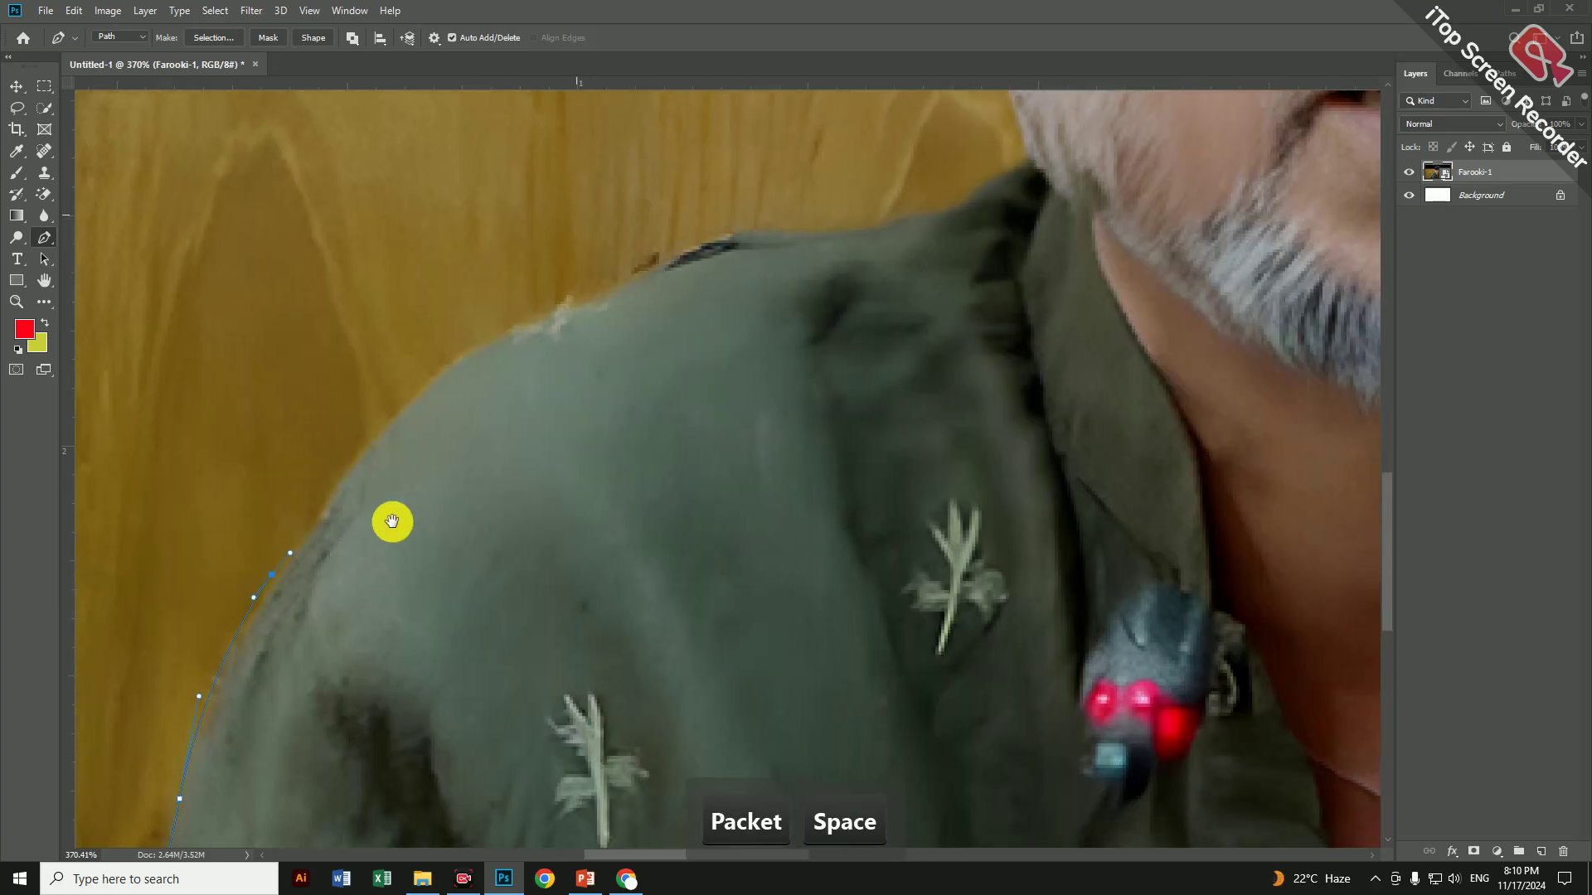
# Continue the path with curved anchors over the top of that shoulder towards the shirt collar
pyautogui.moveTo(407, 403); pyautogui.dragTo(450, 365)
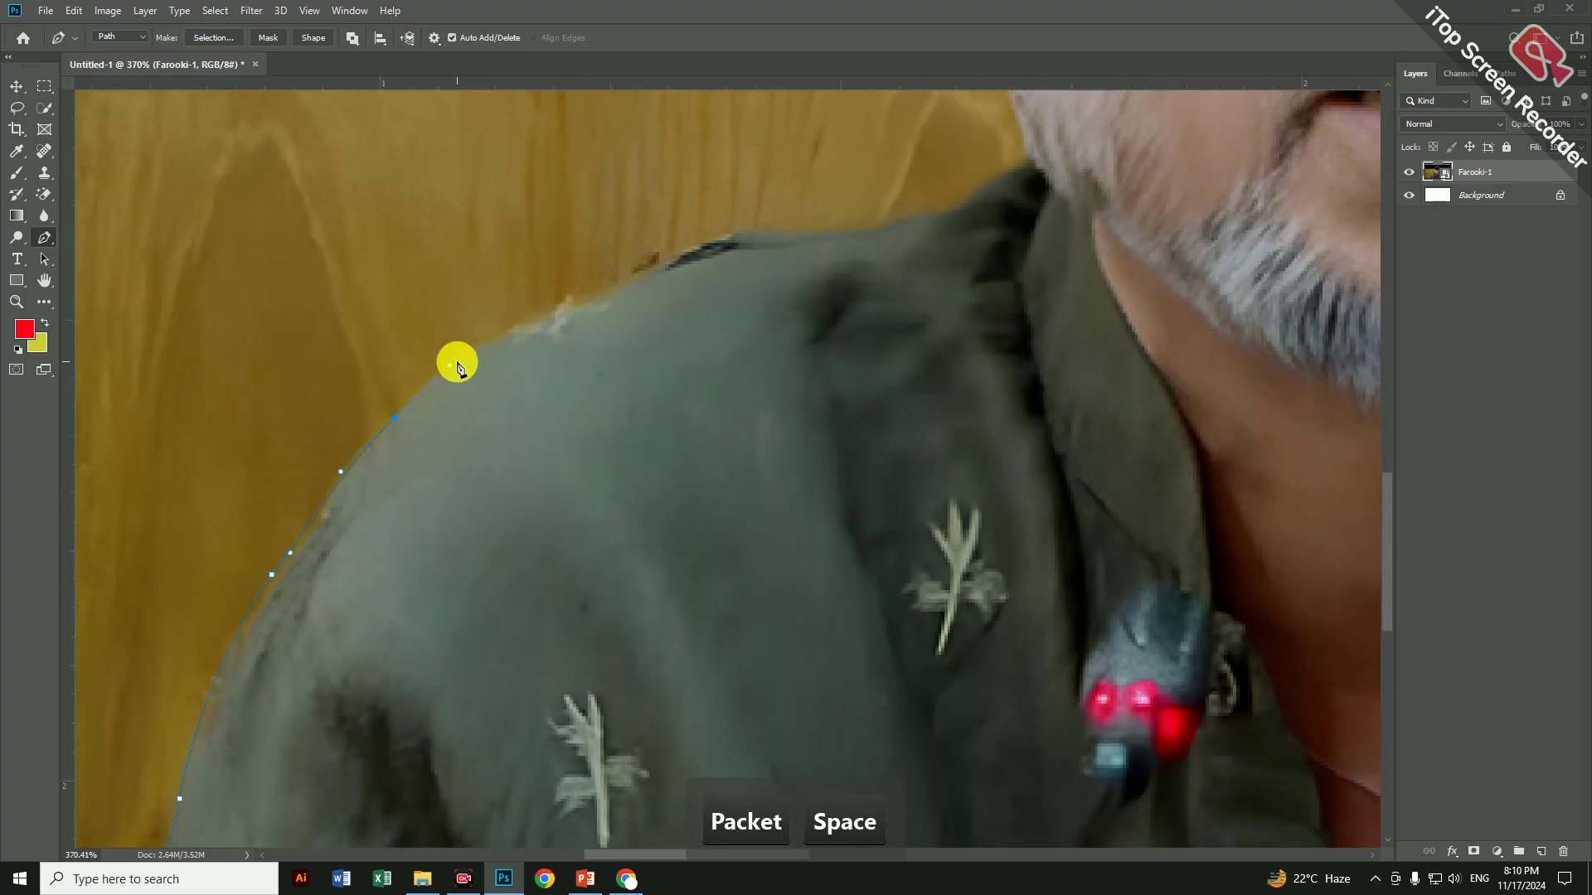
pyautogui.moveTo(603, 292); pyautogui.dragTo(679, 253)
pyautogui.moveTo(789, 224); pyautogui.dragTo(809, 224)
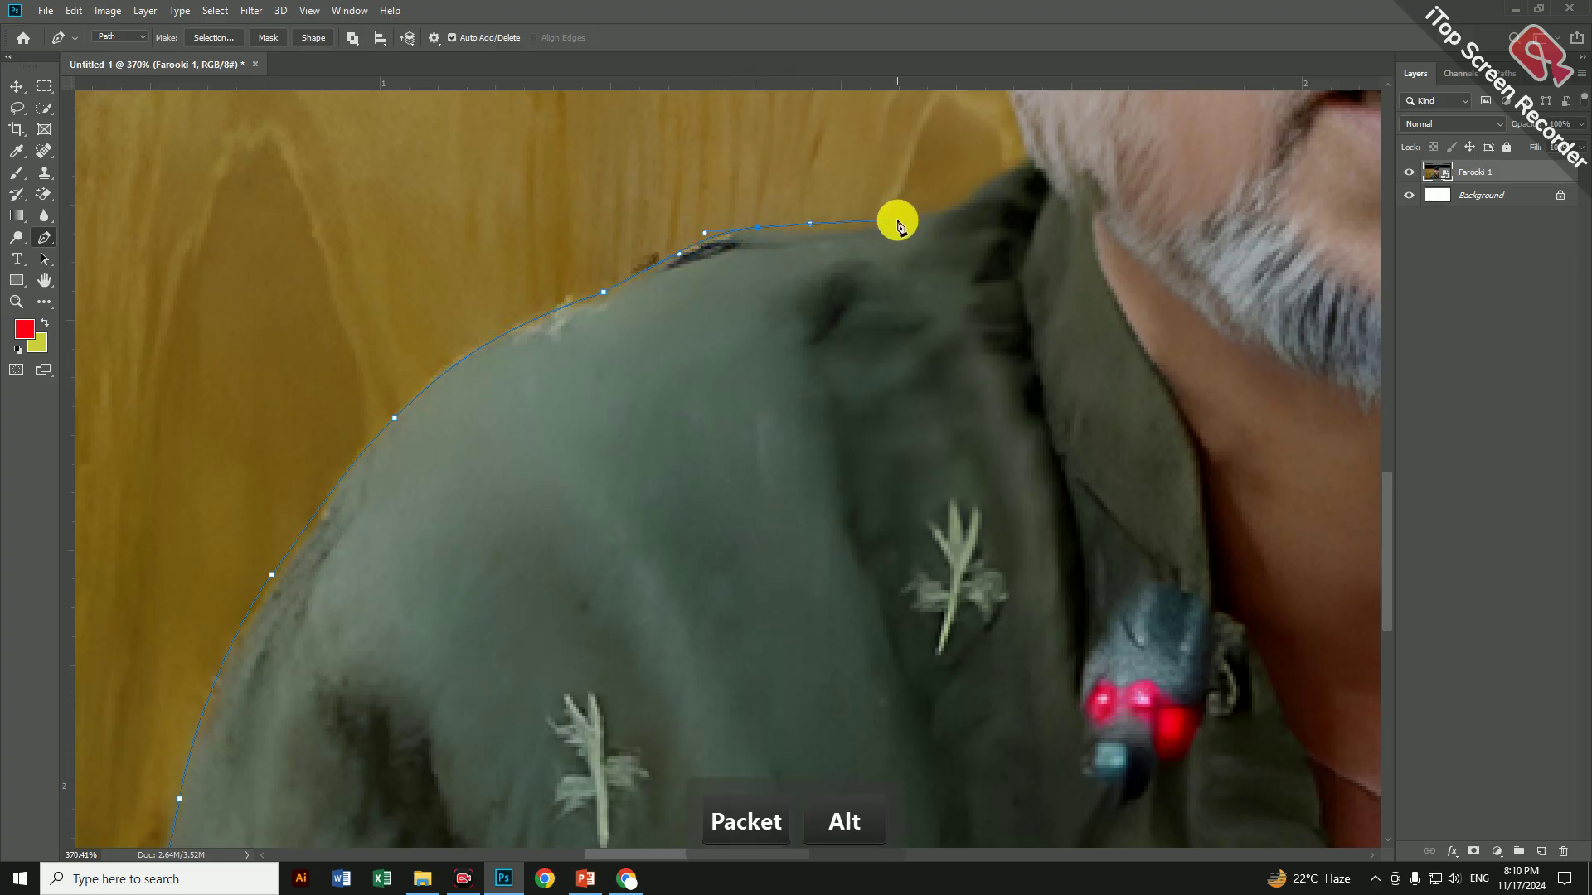
pyautogui.moveTo(909, 216); pyautogui.dragTo(636, 352)
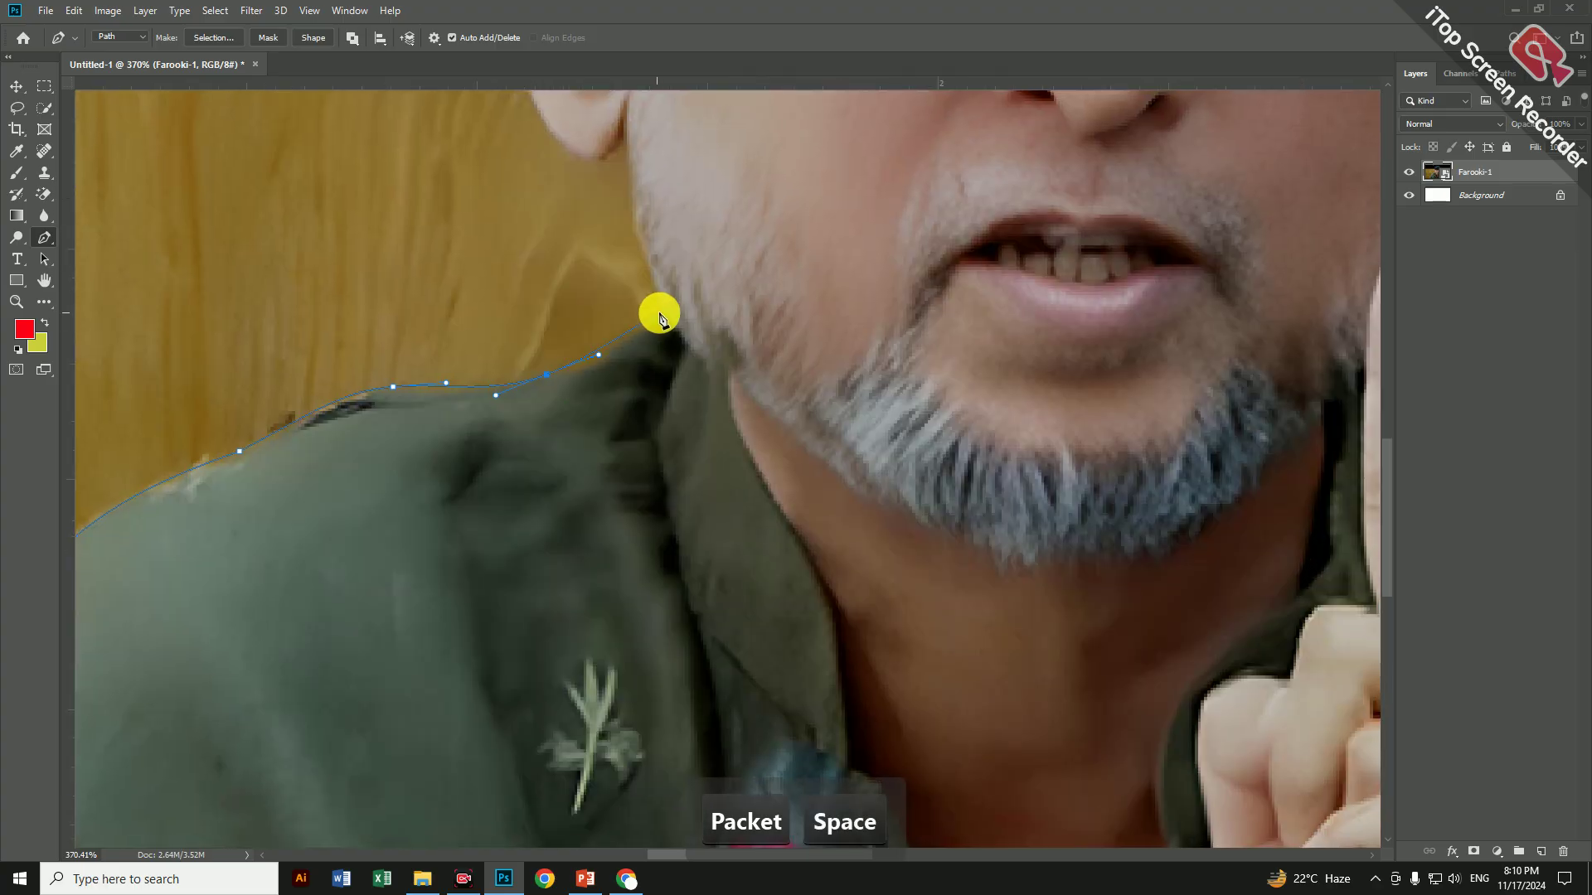
# Extend the path from the collar up the bearded cheek and around the outer edge of the ear
pyautogui.moveTo(632, 196); pyautogui.dragTo(616, 322)
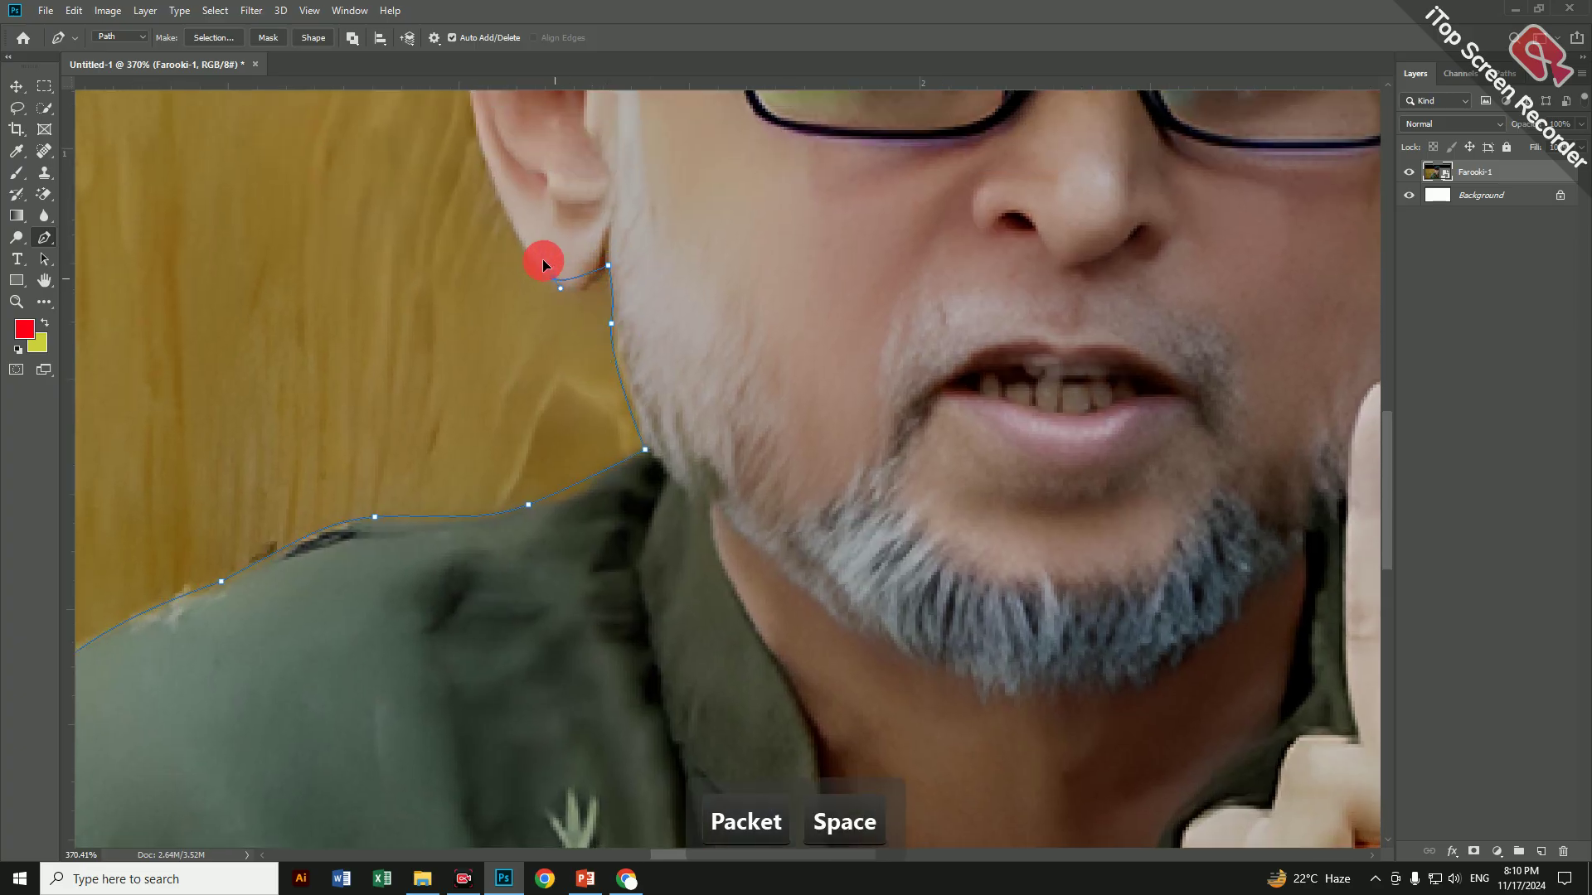
pyautogui.moveTo(538, 248); pyautogui.dragTo(658, 525)
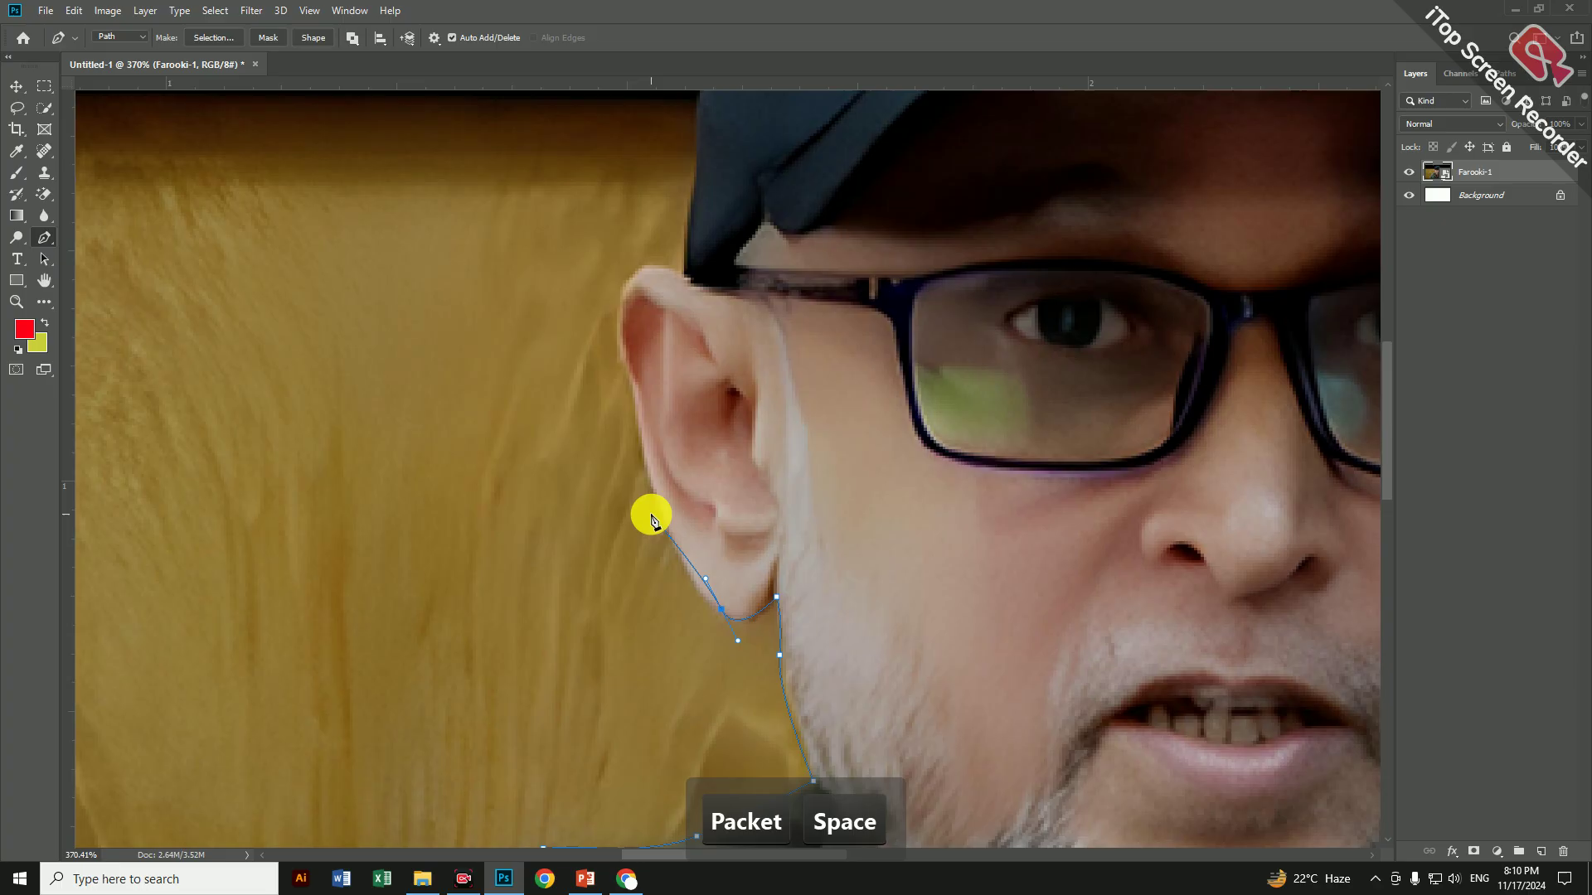
pyautogui.moveTo(641, 458); pyautogui.dragTo(635, 427)
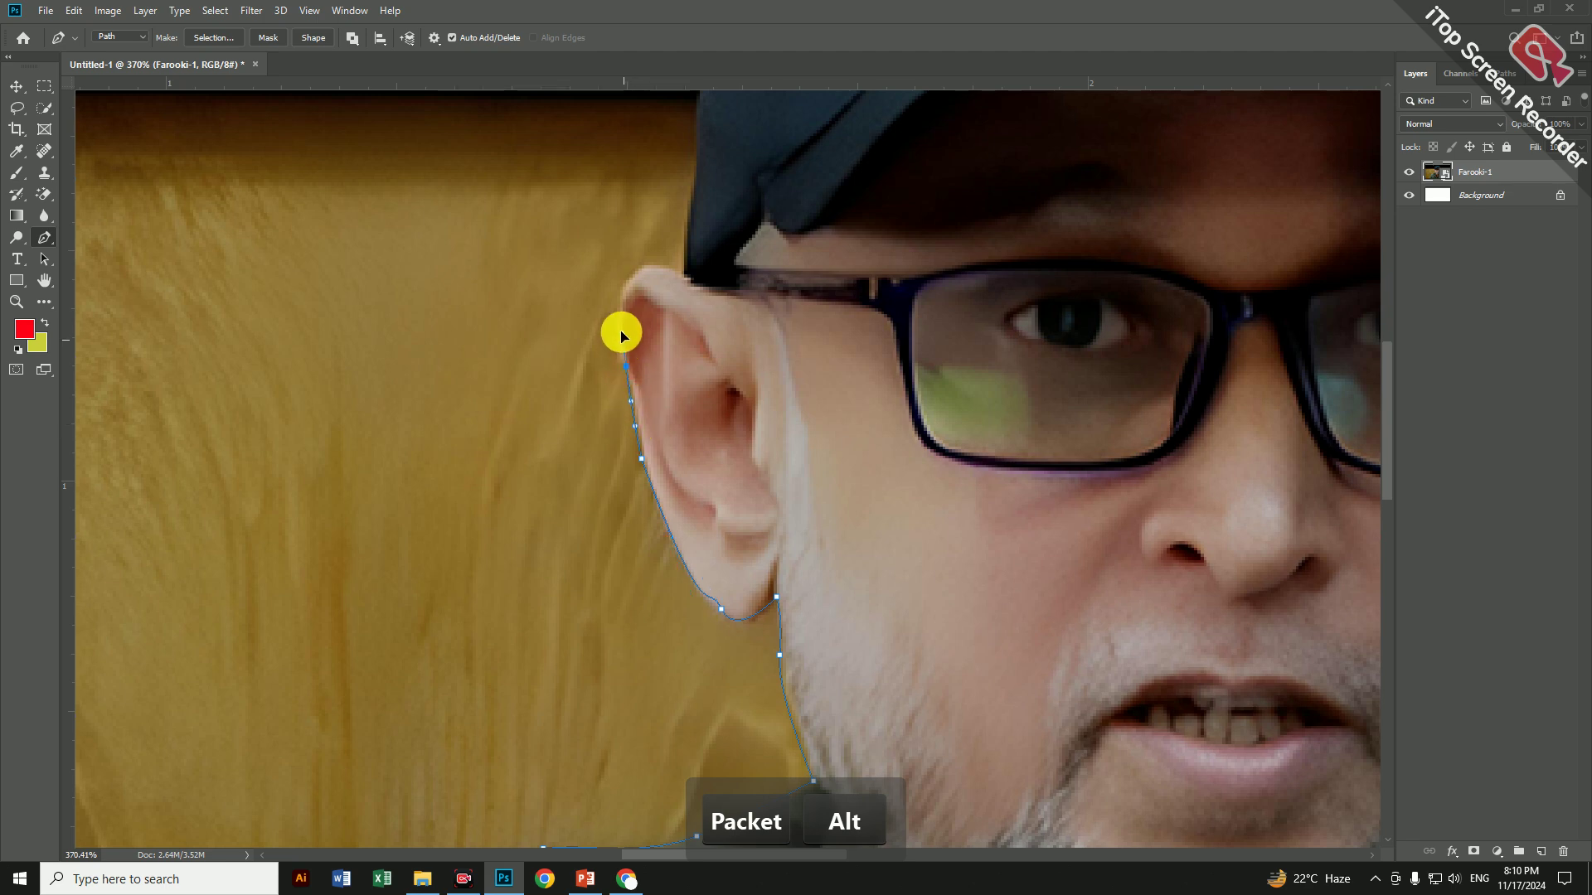
pyautogui.moveTo(650, 266); pyautogui.dragTo(718, 693)
# Trace the cap's edge from above that ear up to the centre seam at the crown, leaving out the small bump behind it
pyautogui.press('space')
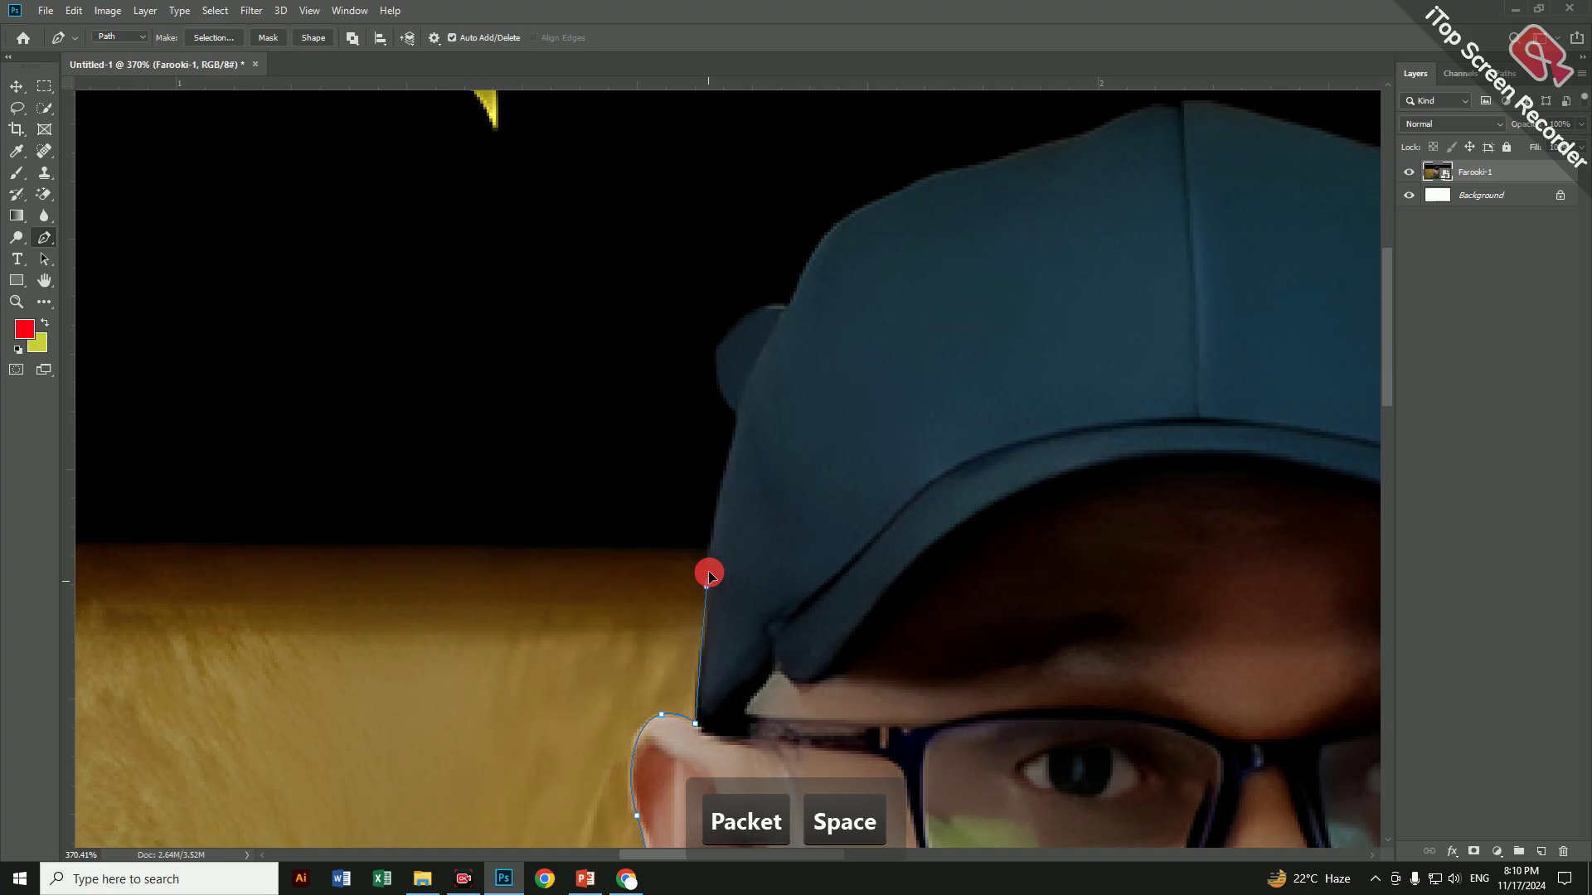
pyautogui.moveTo(708, 577); pyautogui.dragTo(738, 413)
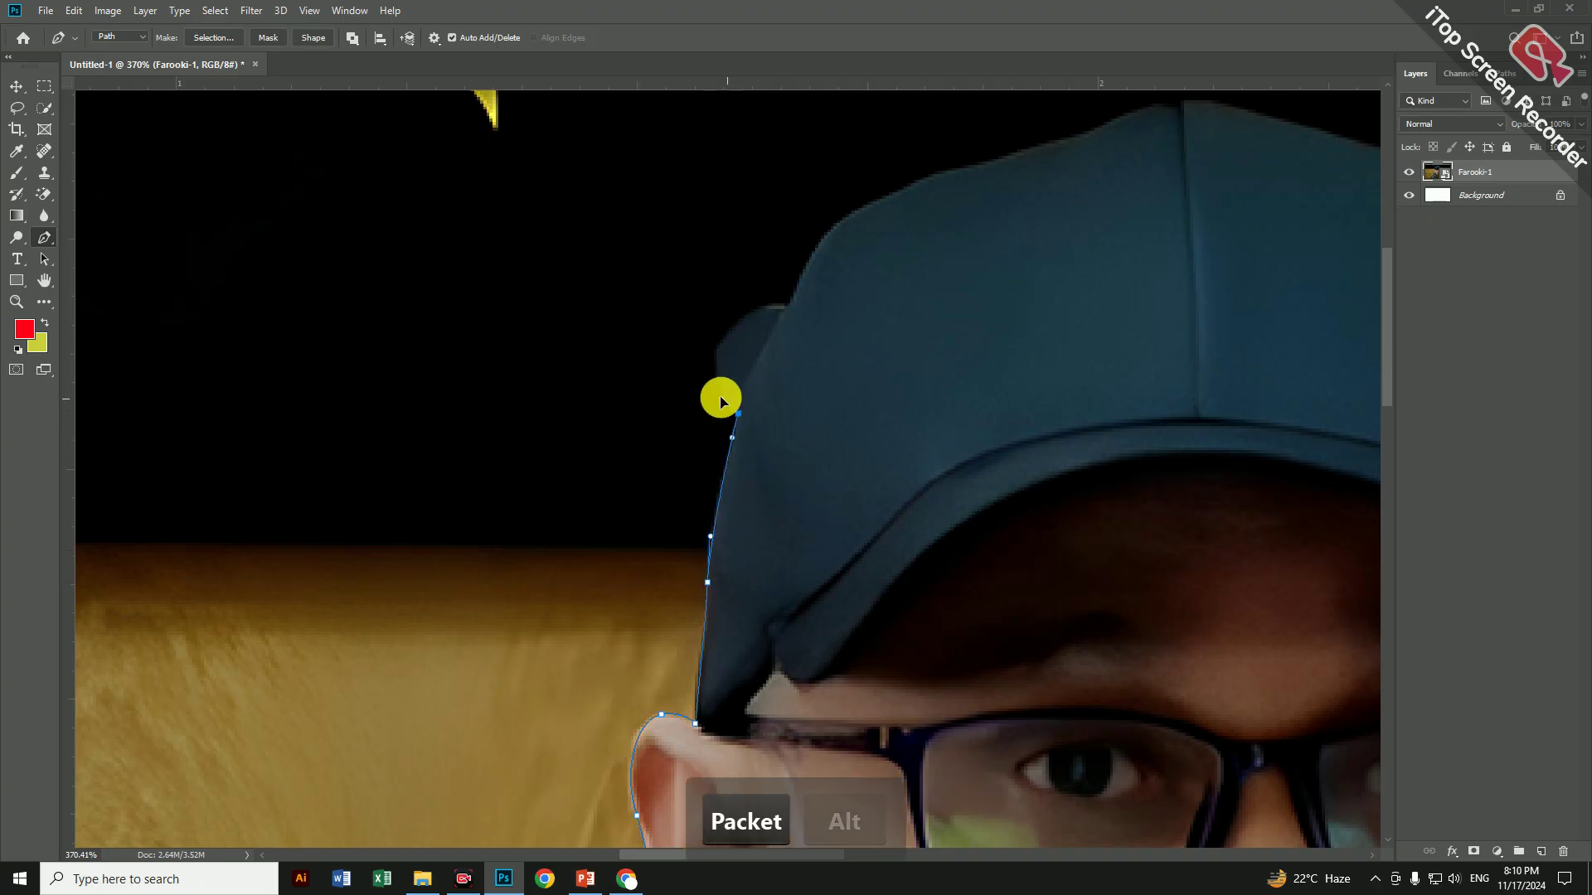
pyautogui.click(720, 395)
pyautogui.hotkey('ctrl', 'z')
pyautogui.click(741, 408)
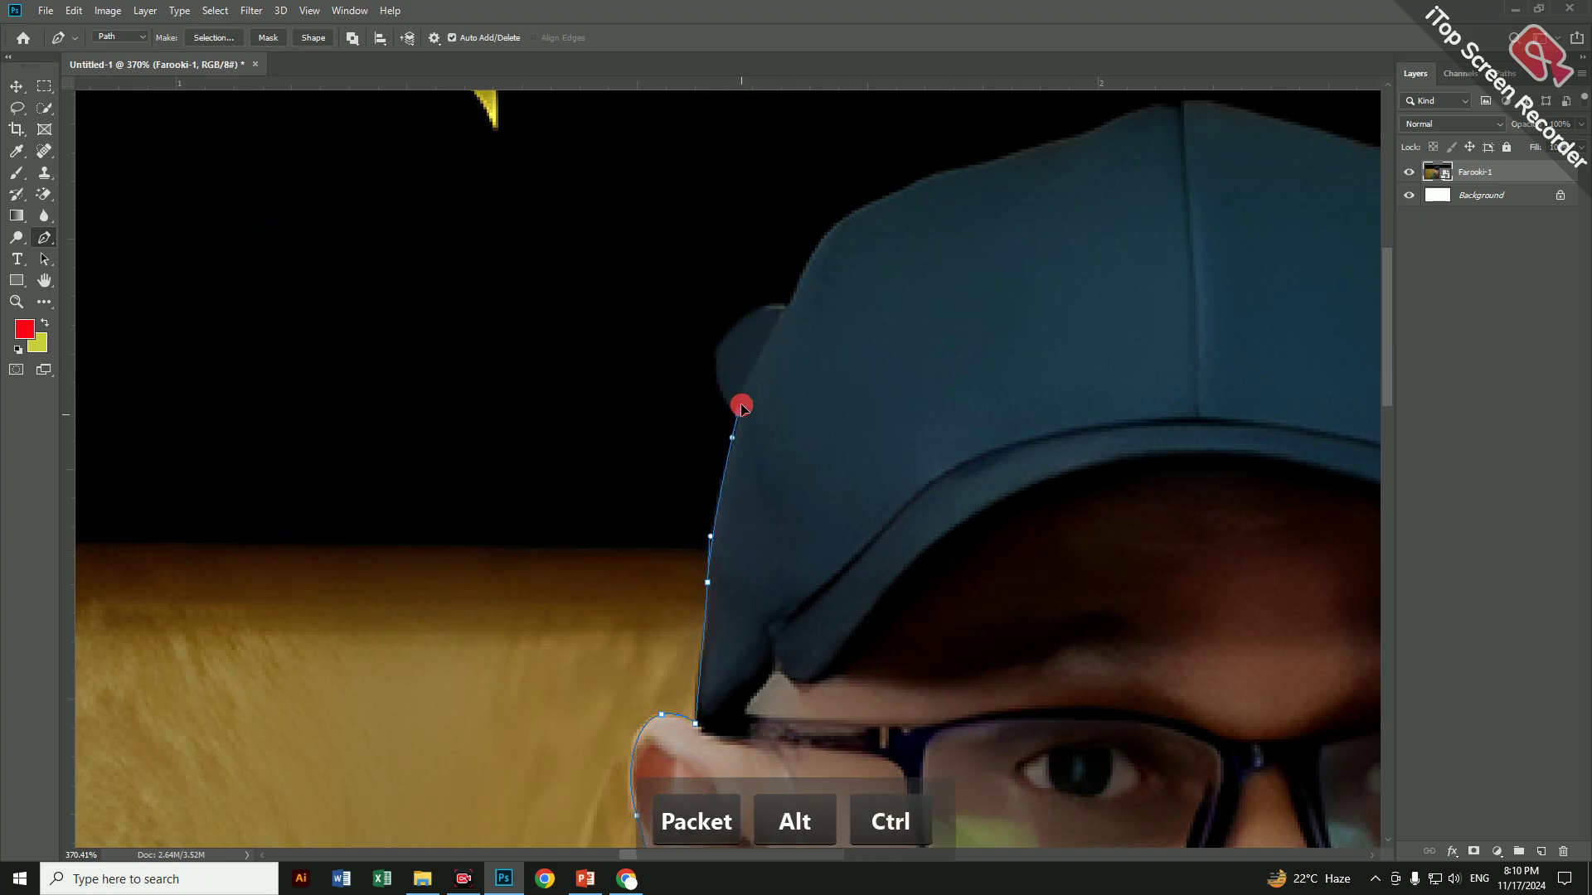
pyautogui.moveTo(785, 315); pyautogui.dragTo(802, 263)
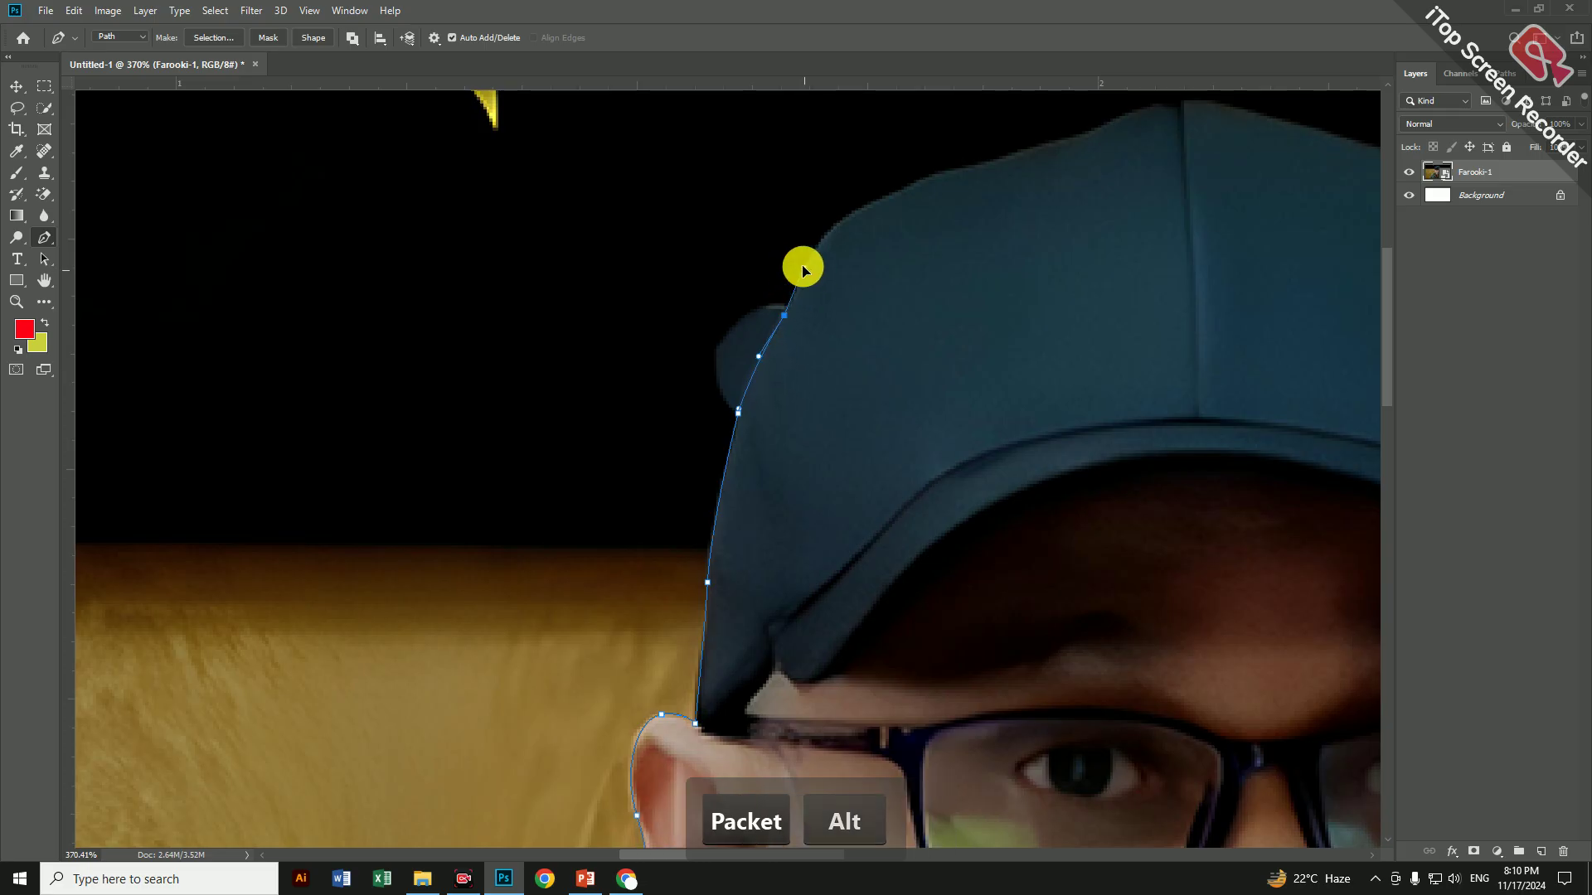
pyautogui.moveTo(882, 201); pyautogui.dragTo(676, 429)
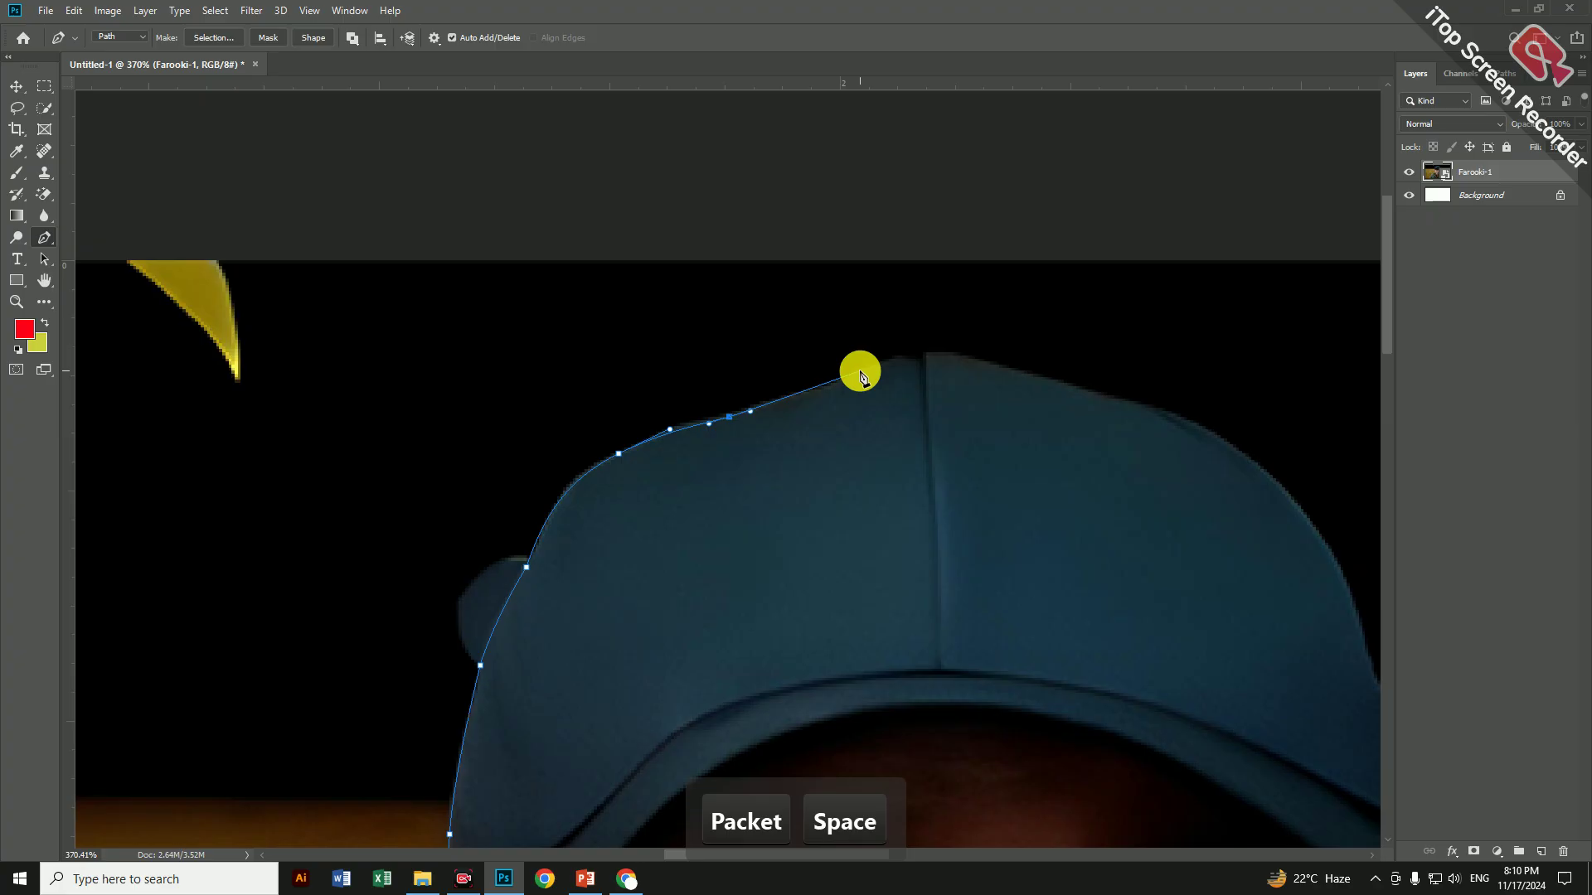
pyautogui.moveTo(859, 371); pyautogui.dragTo(689, 433)
pyautogui.click(923, 369)
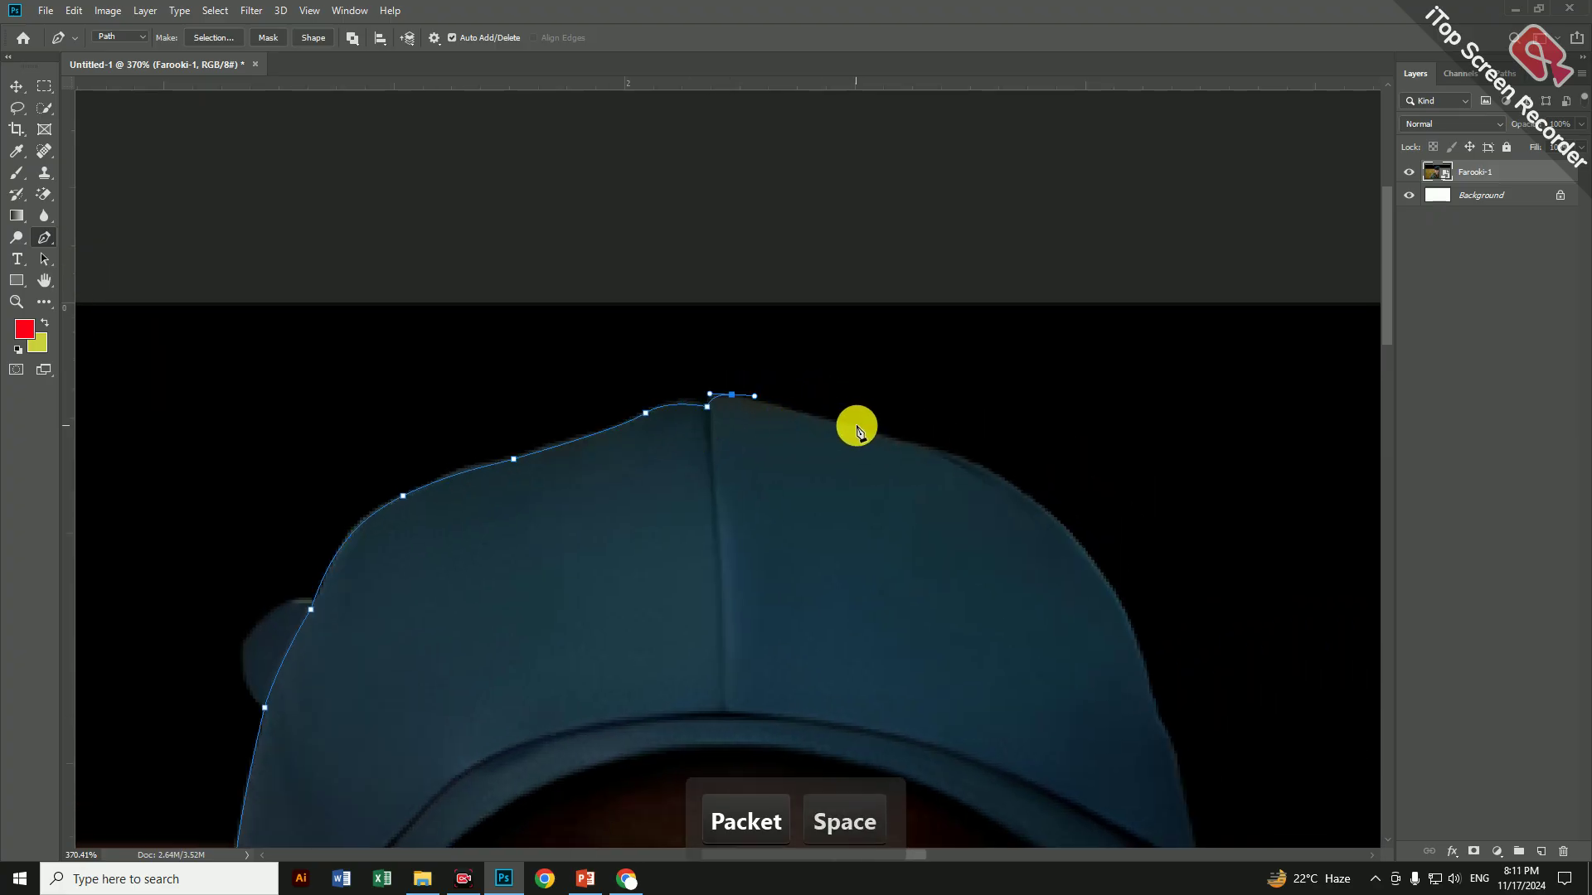
# Continue the path from the crown's centre seam down the cap's other side to where the brim ends
pyautogui.moveTo(861, 429); pyautogui.dragTo(659, 377)
pyautogui.moveTo(745, 465); pyautogui.dragTo(660, 445)
pyautogui.moveTo(652, 441); pyautogui.dragTo(574, 307)
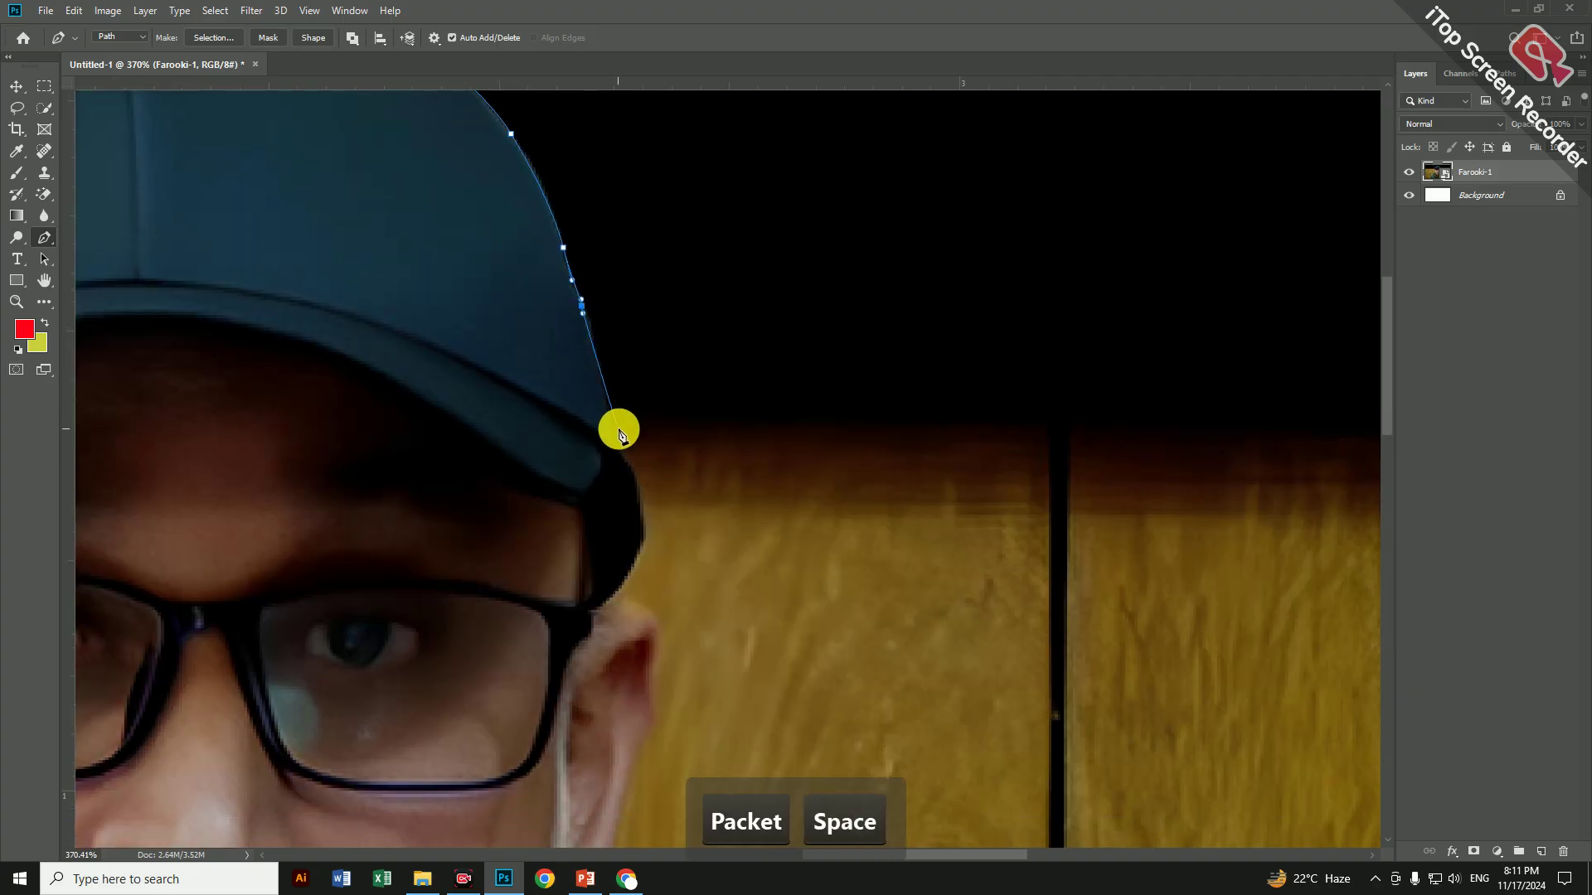
pyautogui.click(620, 444)
pyautogui.moveTo(620, 447); pyautogui.dragTo(600, 281)
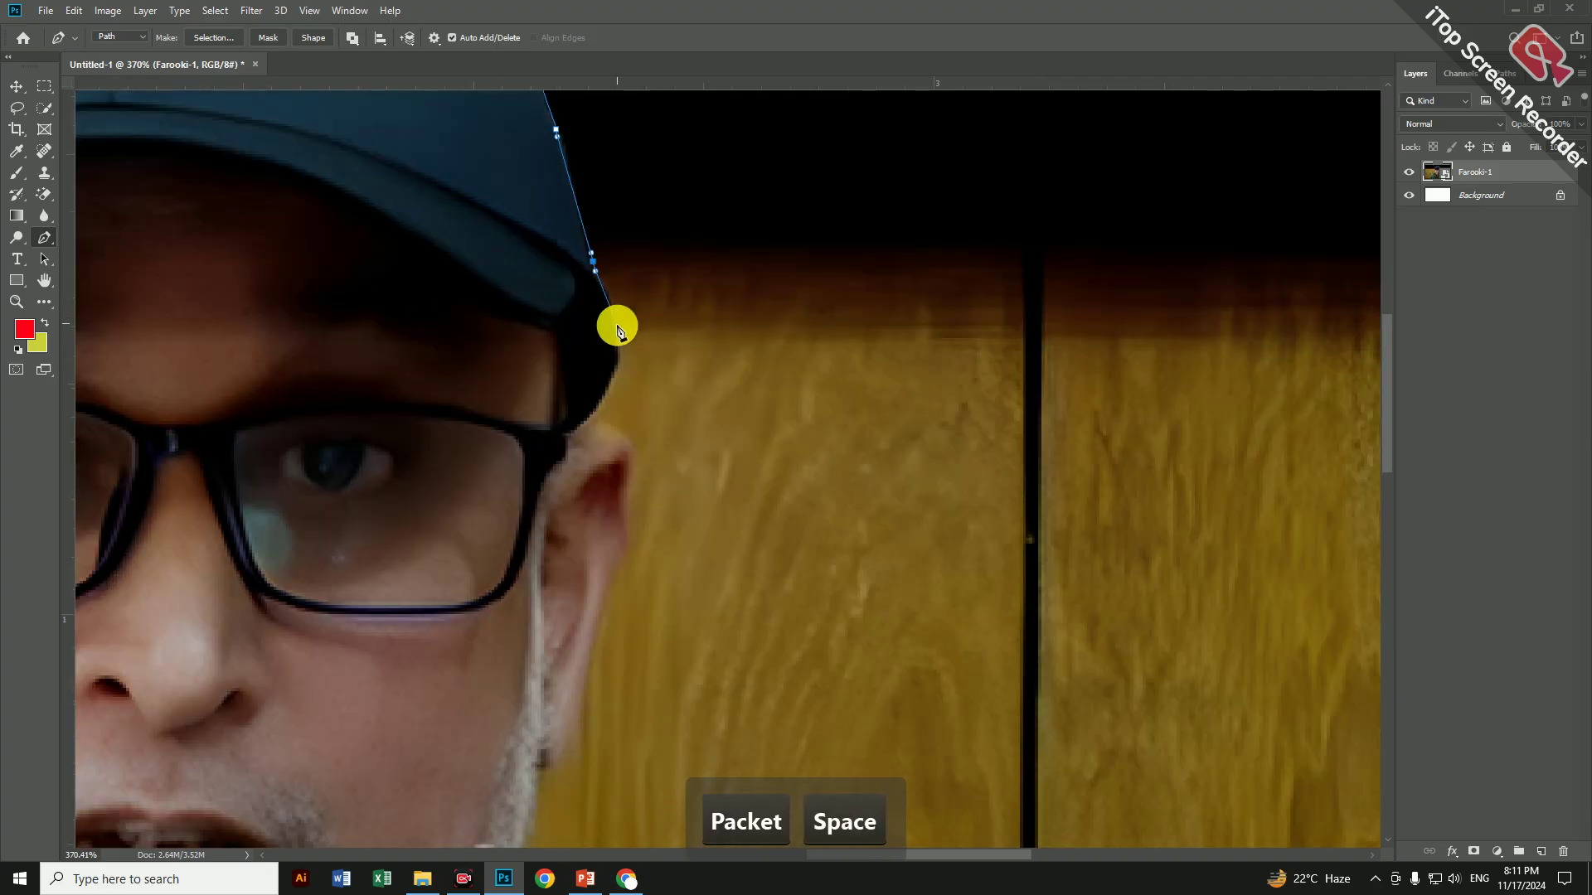
# Trace around the cap's dark lower edge and down the outline of the second ear to the beard
pyautogui.click(609, 398)
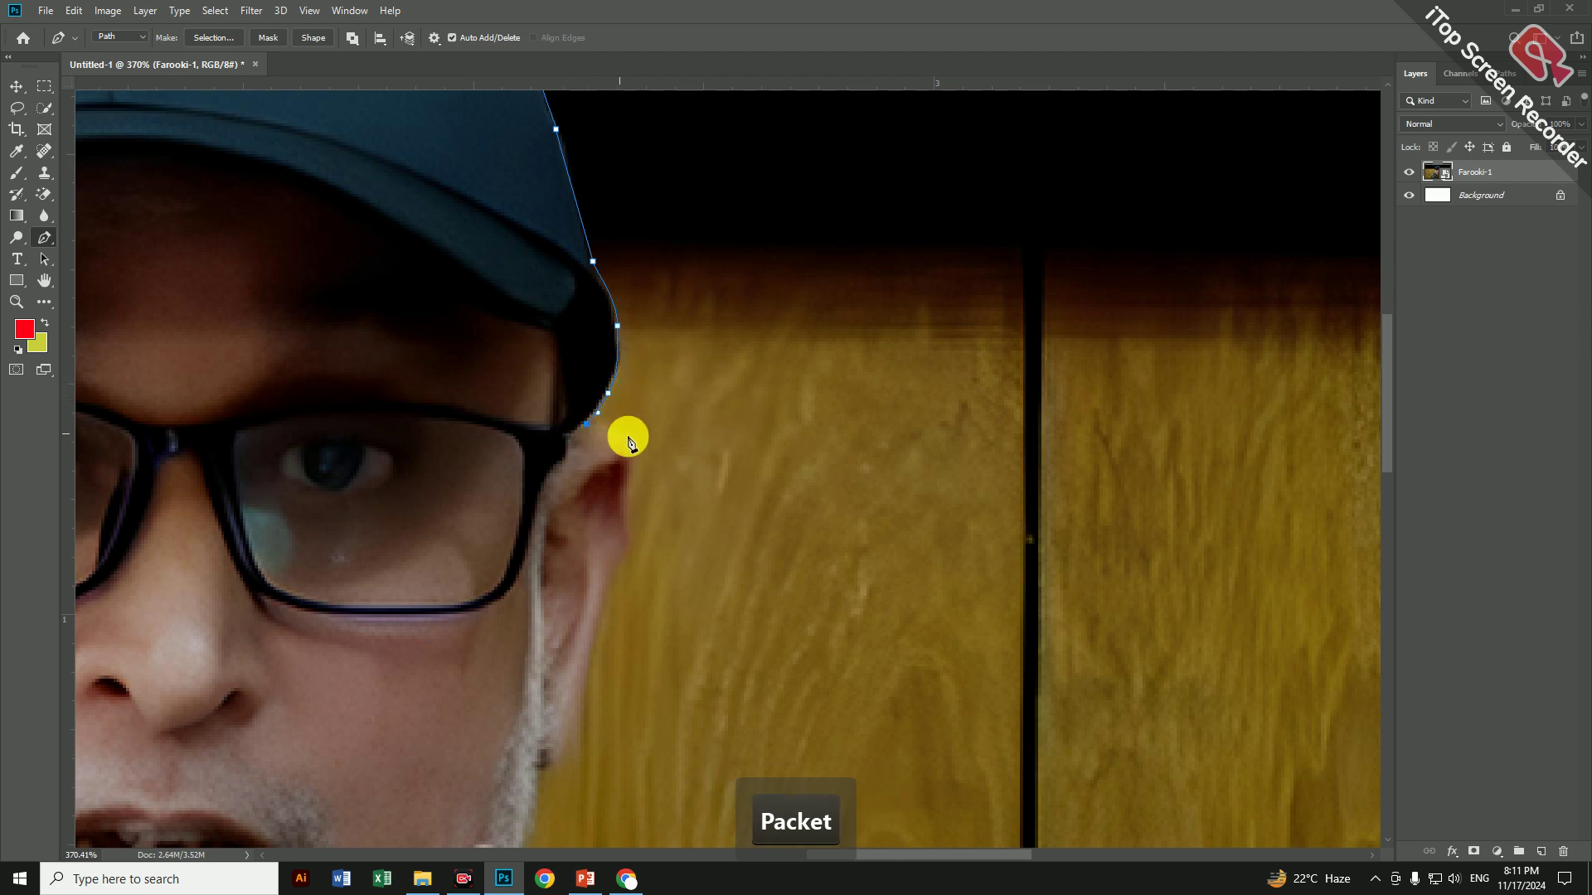
pyautogui.moveTo(639, 458); pyautogui.dragTo(580, 288)
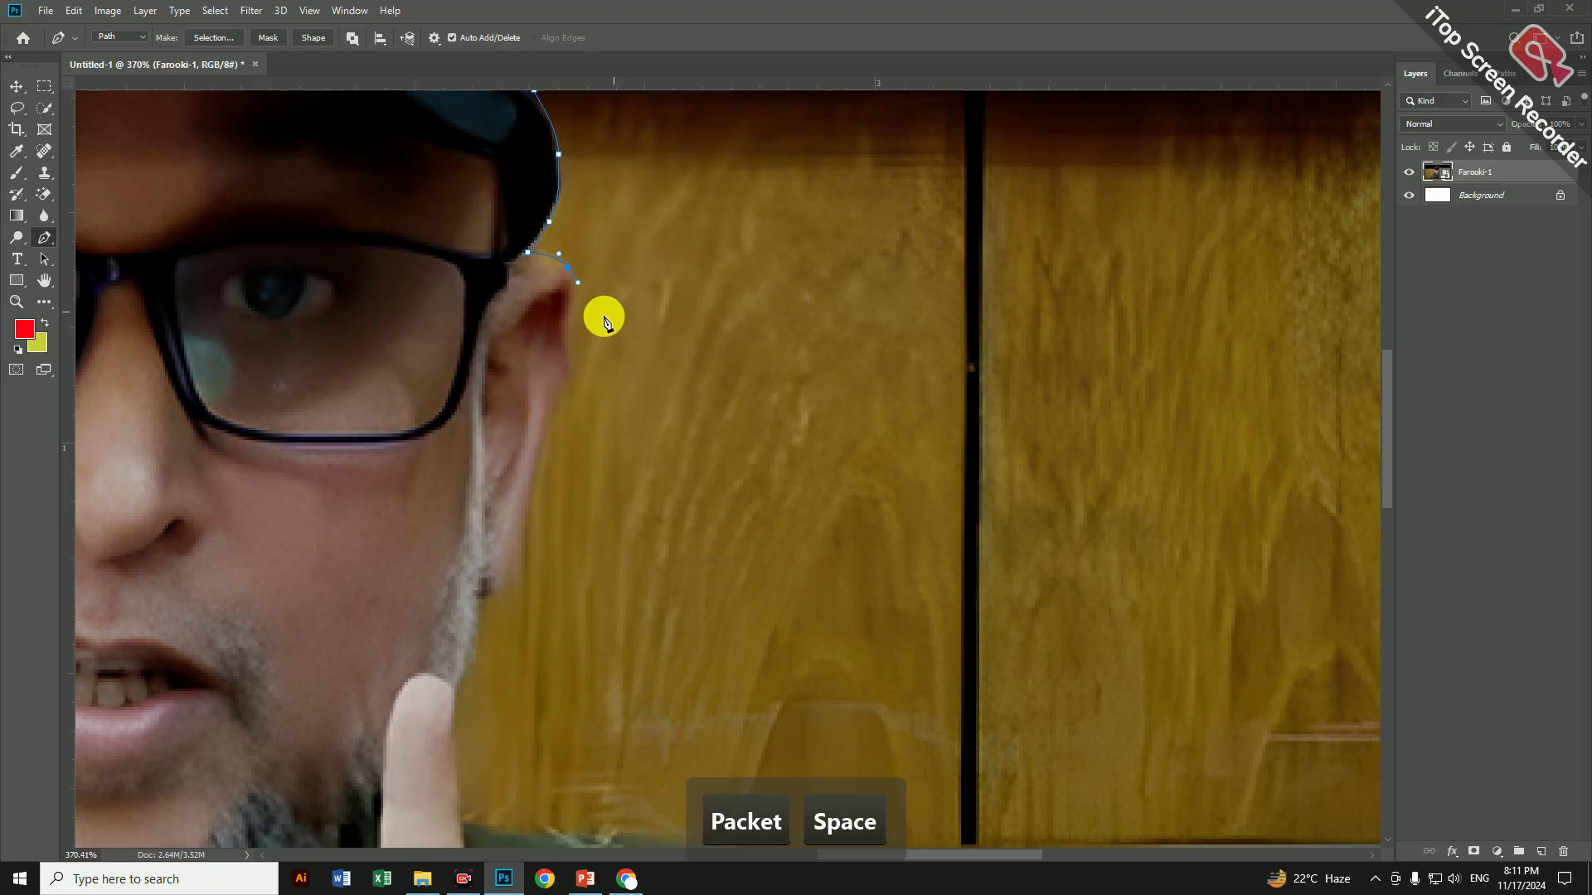
pyautogui.moveTo(573, 360); pyautogui.dragTo(573, 364)
pyautogui.moveTo(566, 370); pyautogui.dragTo(644, 259)
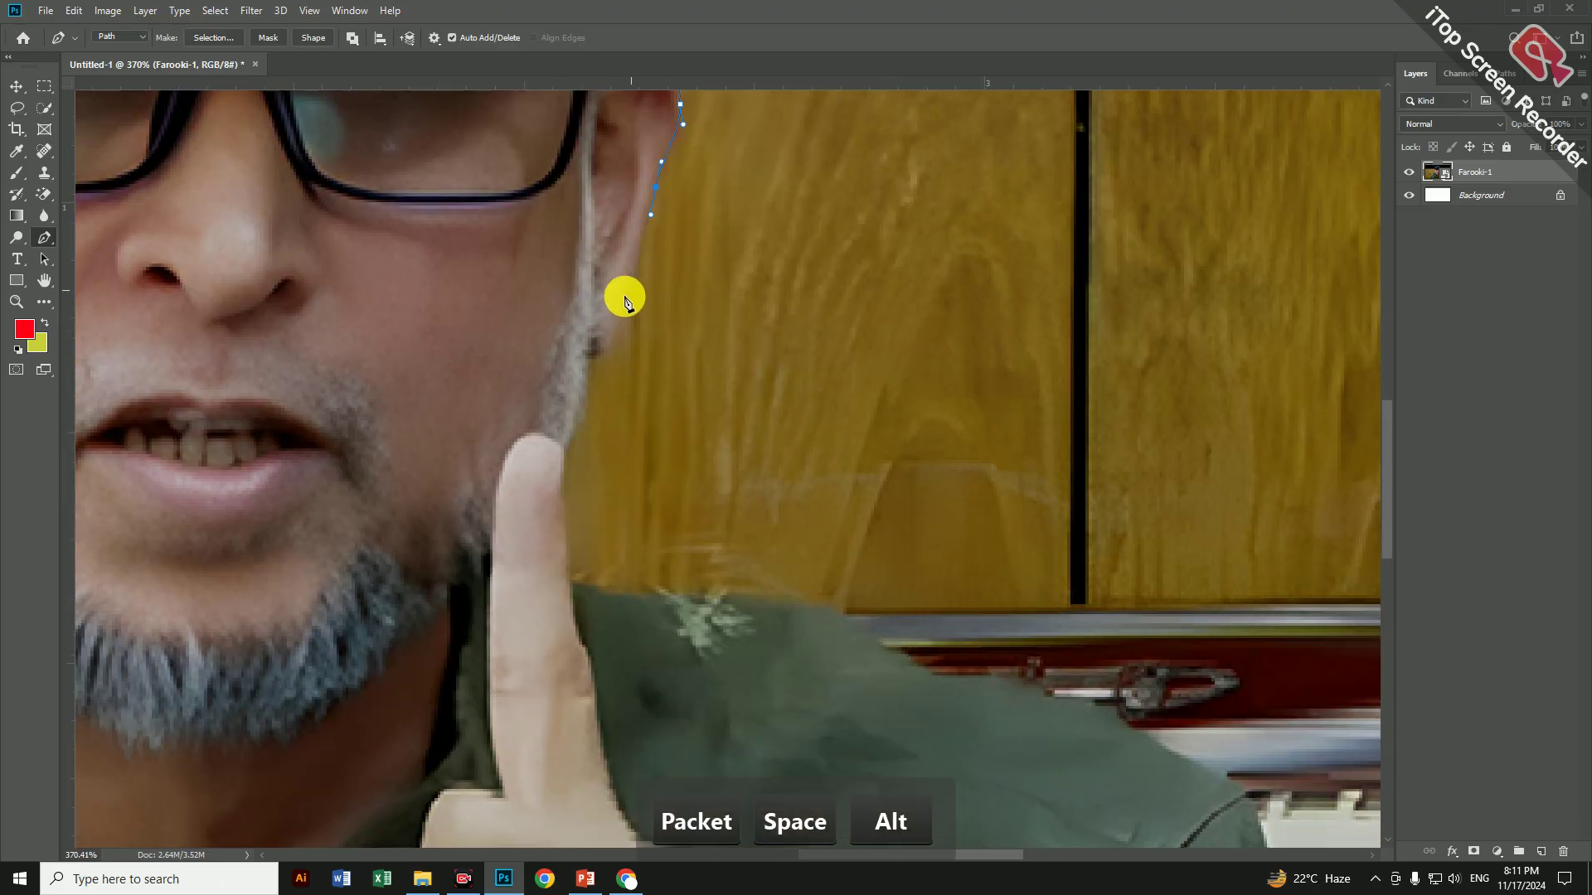
pyautogui.moveTo(620, 342); pyautogui.dragTo(654, 256)
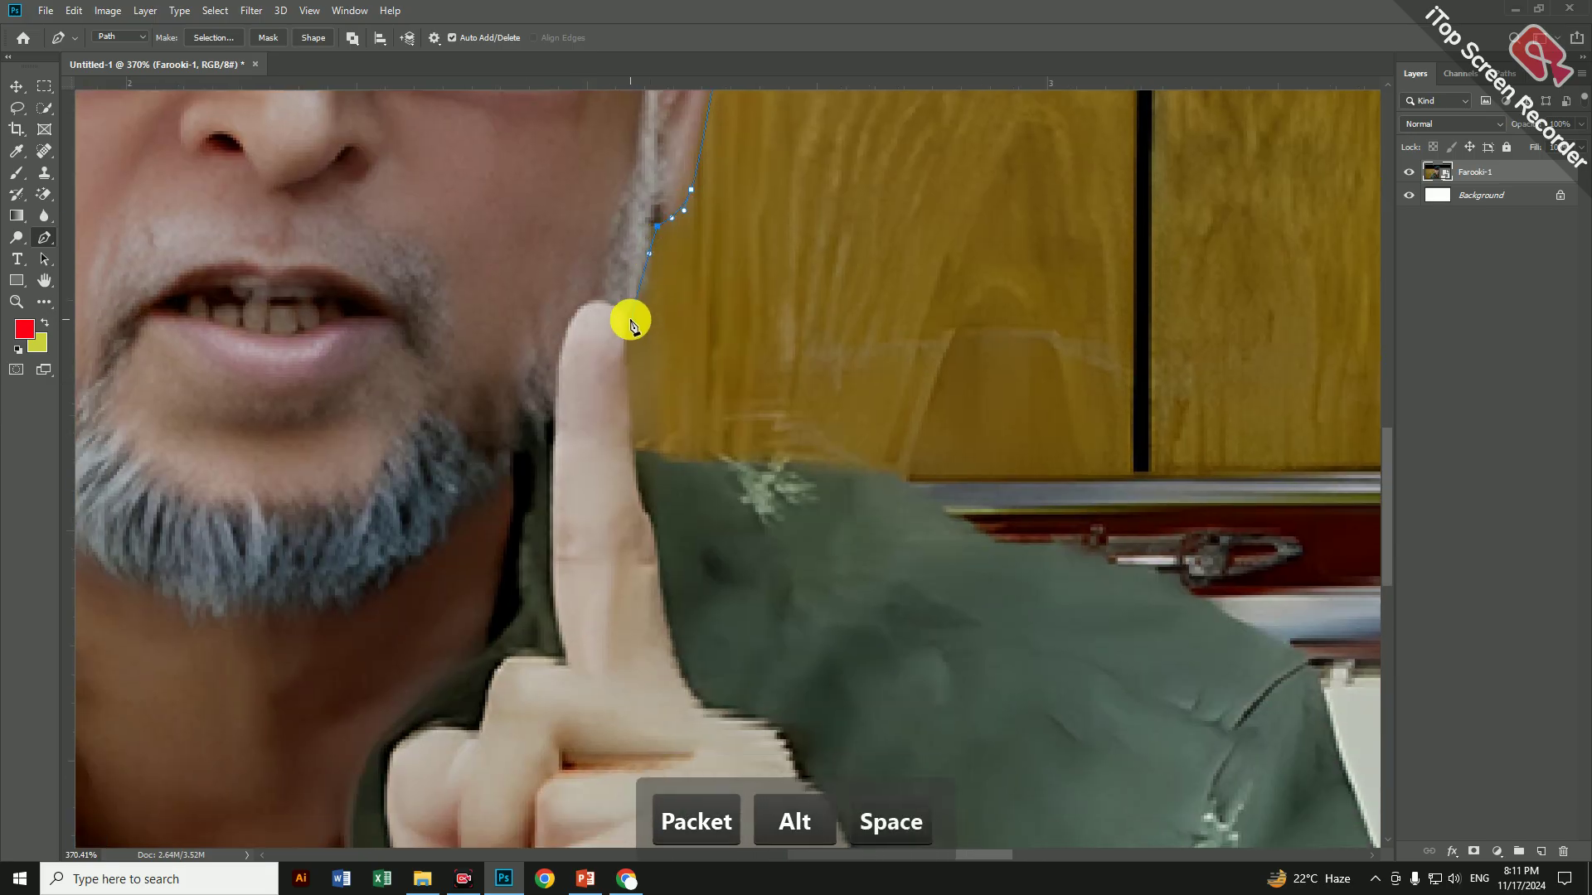
# Extend the path down the upper edge of the raised finger and along the second shoulder against the chair
pyautogui.moveTo(629, 315)
pyautogui.mouseDown()
pyautogui.moveTo(604, 338)
pyautogui.moveTo(626, 344)
pyautogui.mouseUp()
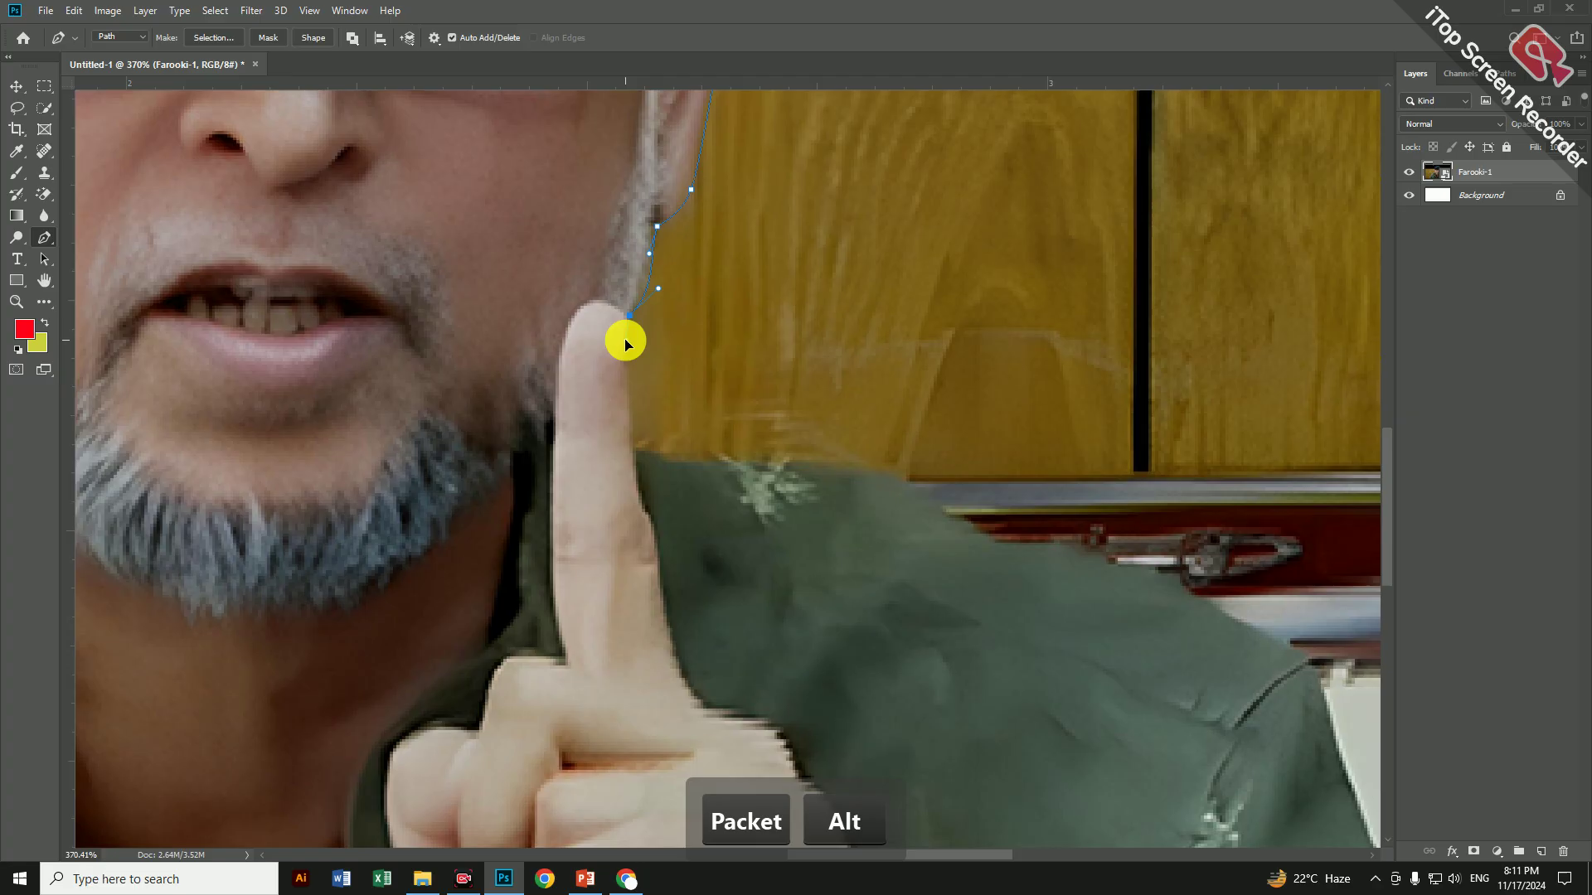
pyautogui.click(636, 450)
pyautogui.moveTo(636, 450); pyautogui.dragTo(637, 272)
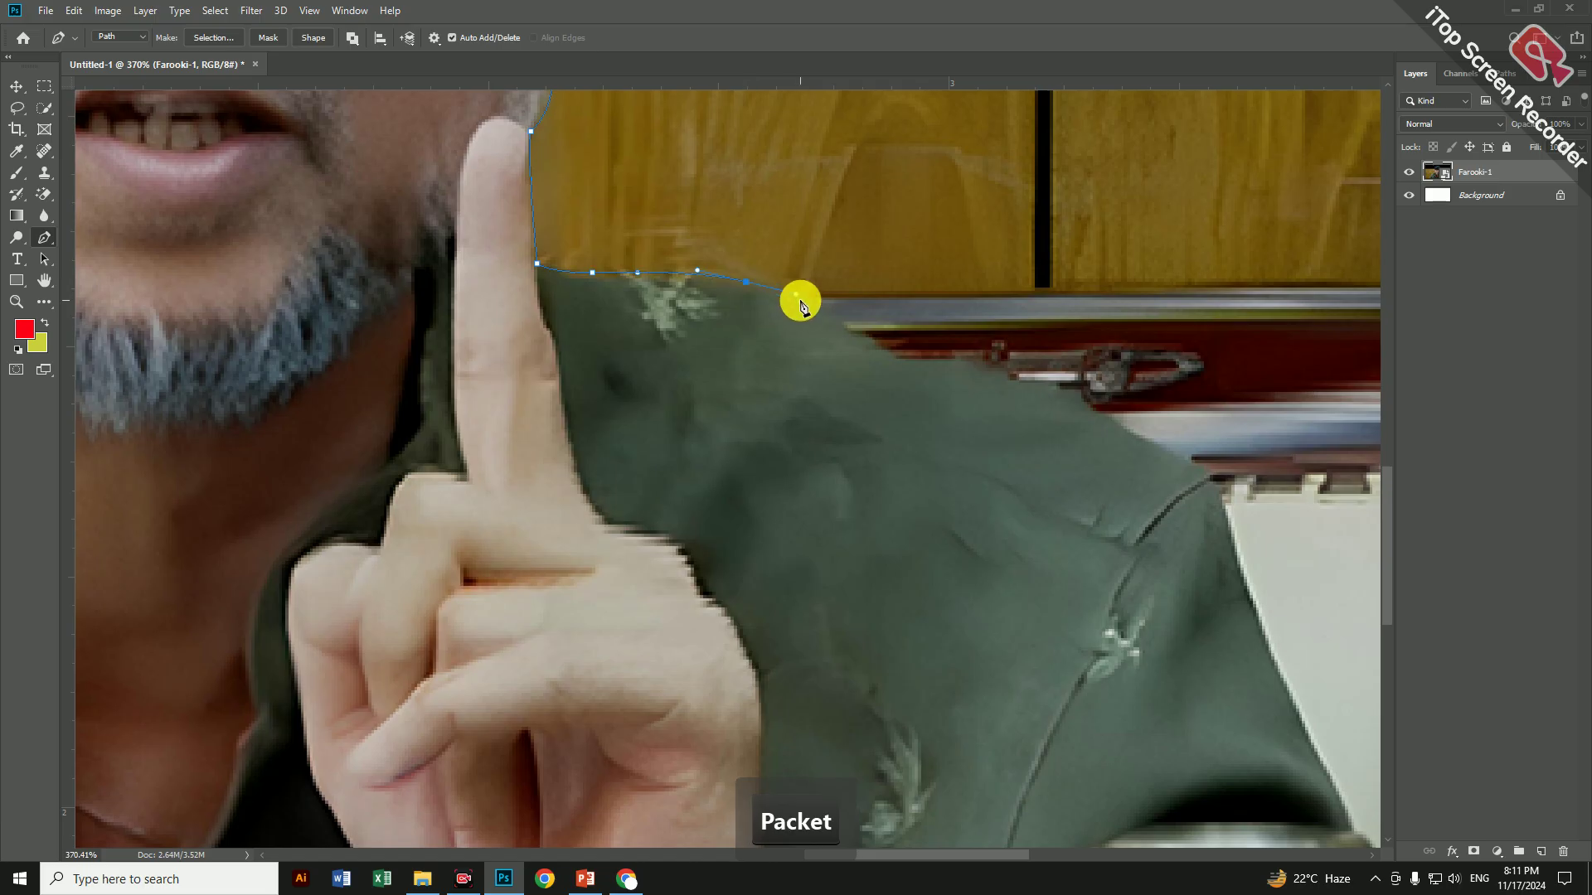
pyautogui.click(918, 369)
pyautogui.moveTo(918, 368); pyautogui.dragTo(665, 326)
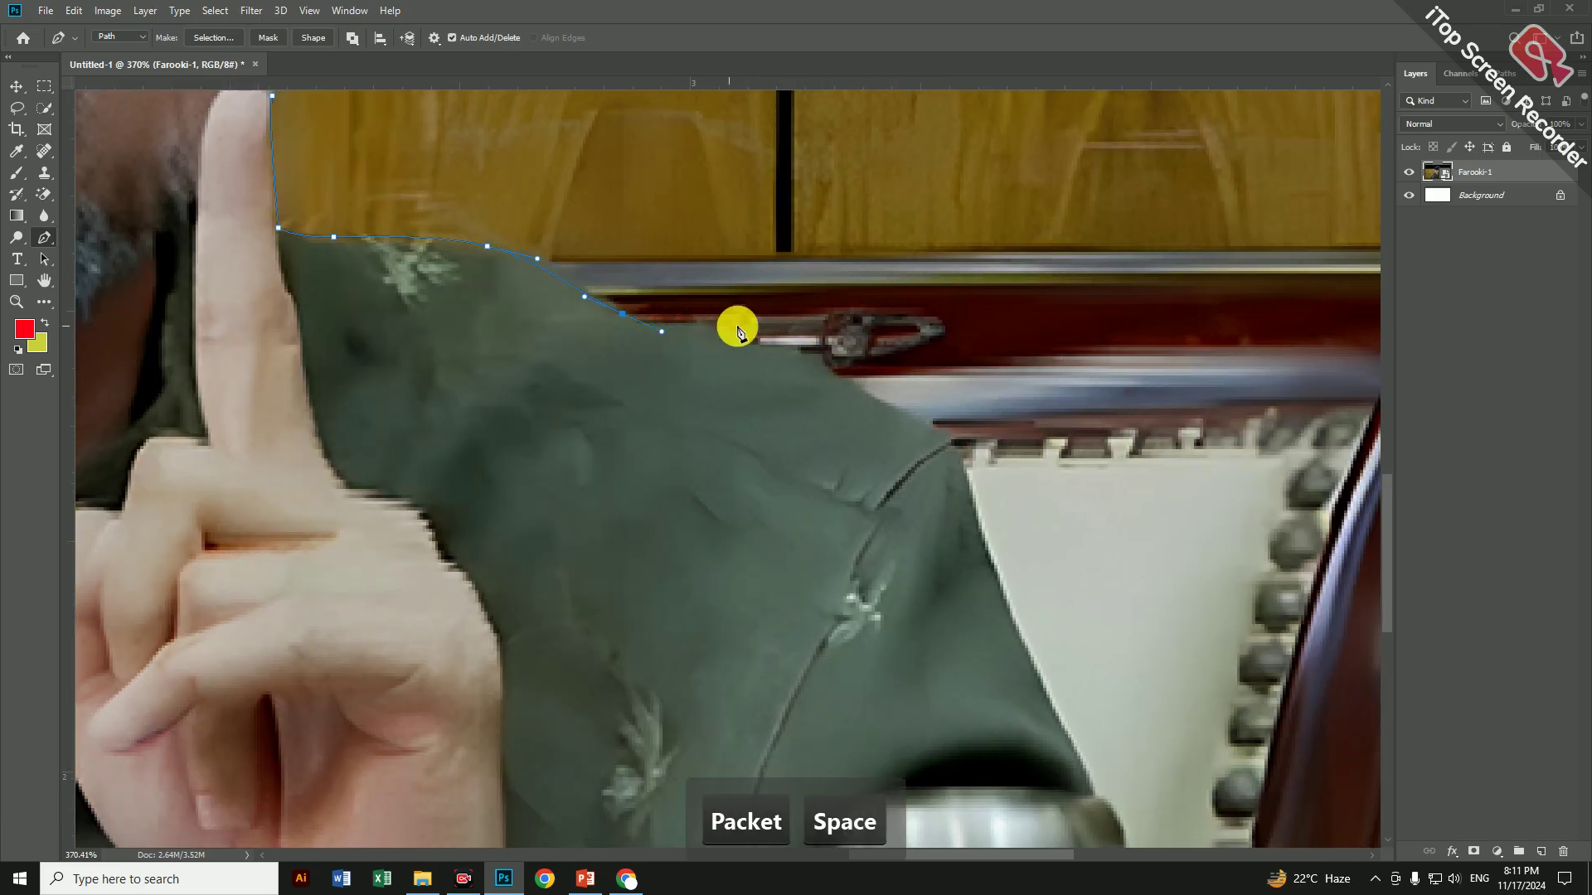
pyautogui.moveTo(790, 349); pyautogui.dragTo(670, 280)
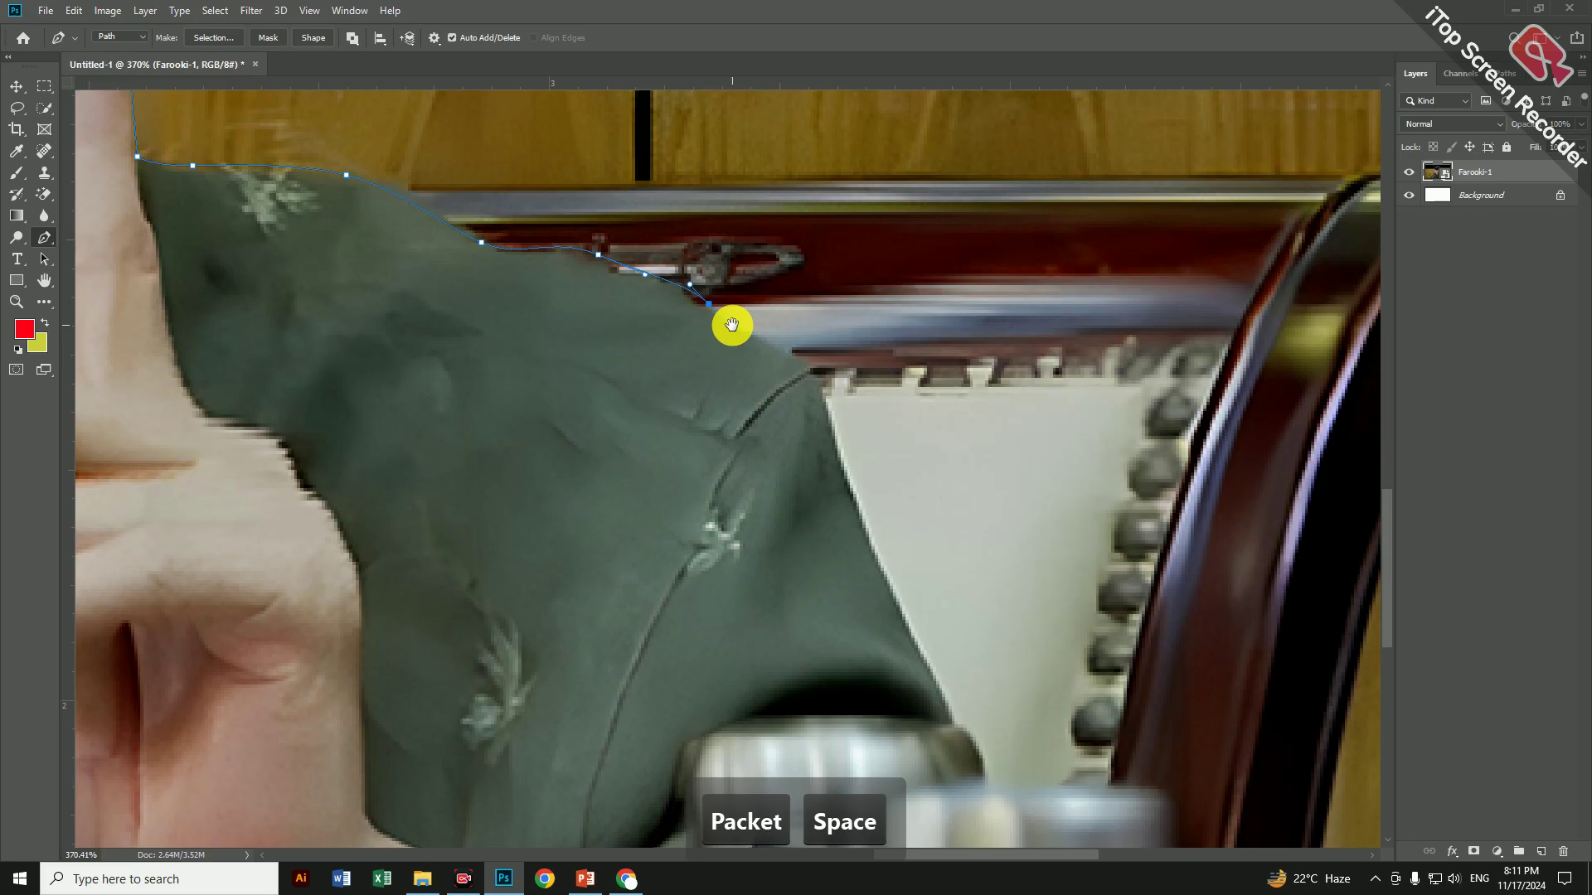
pyautogui.moveTo(731, 325); pyautogui.dragTo(622, 238)
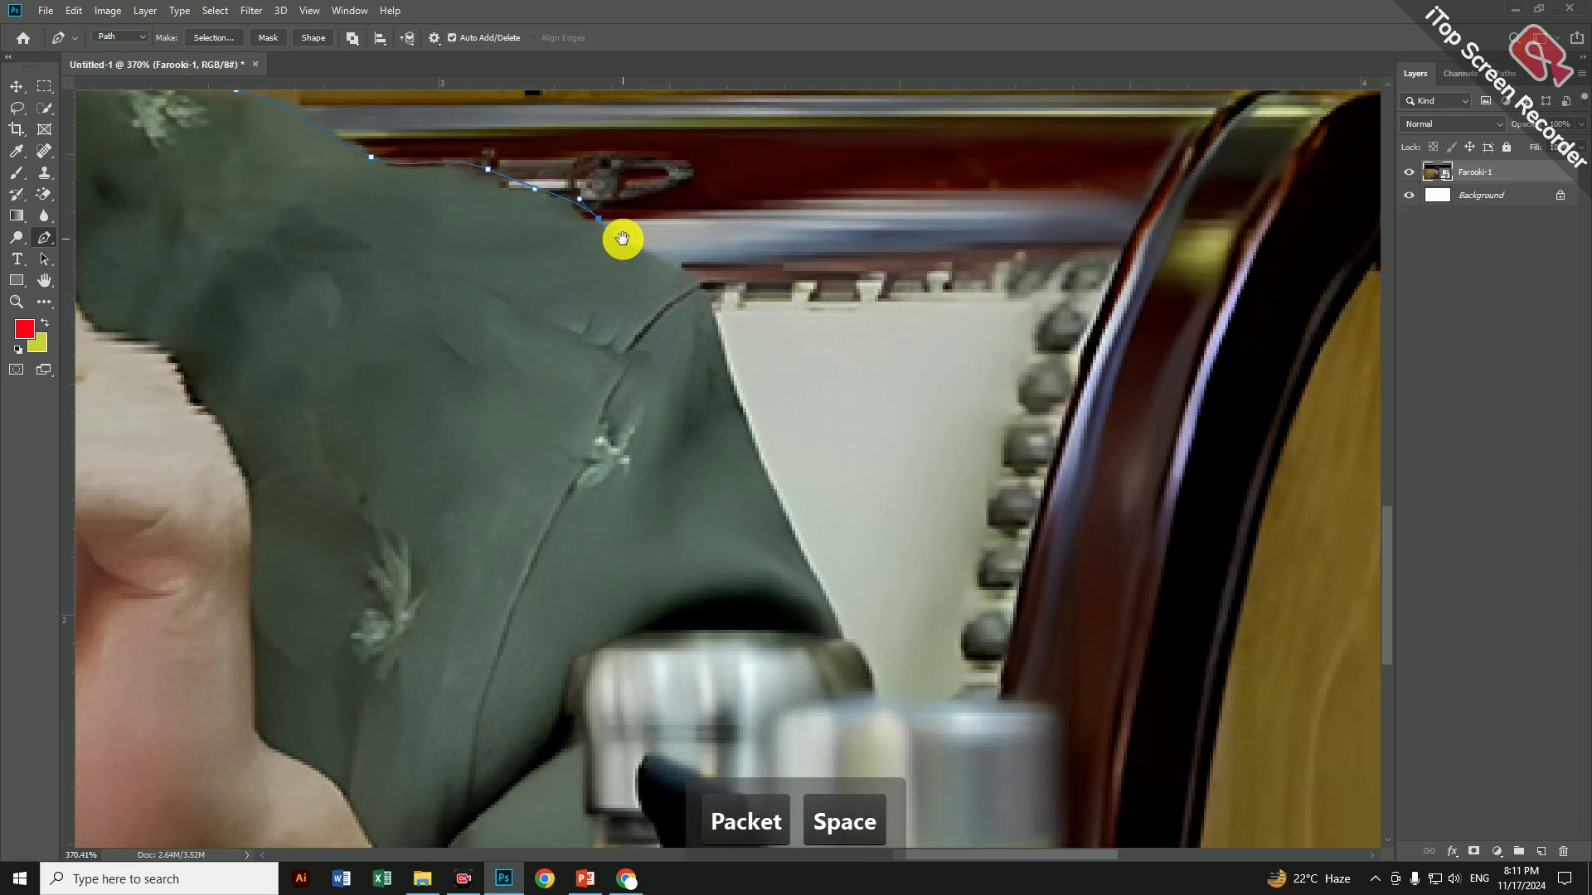
# Trace down the second sleeve and carry the path across the bottles to a corner point at the photo's bottom edge
pyautogui.click(731, 345)
pyautogui.moveTo(735, 381); pyautogui.dragTo(708, 260)
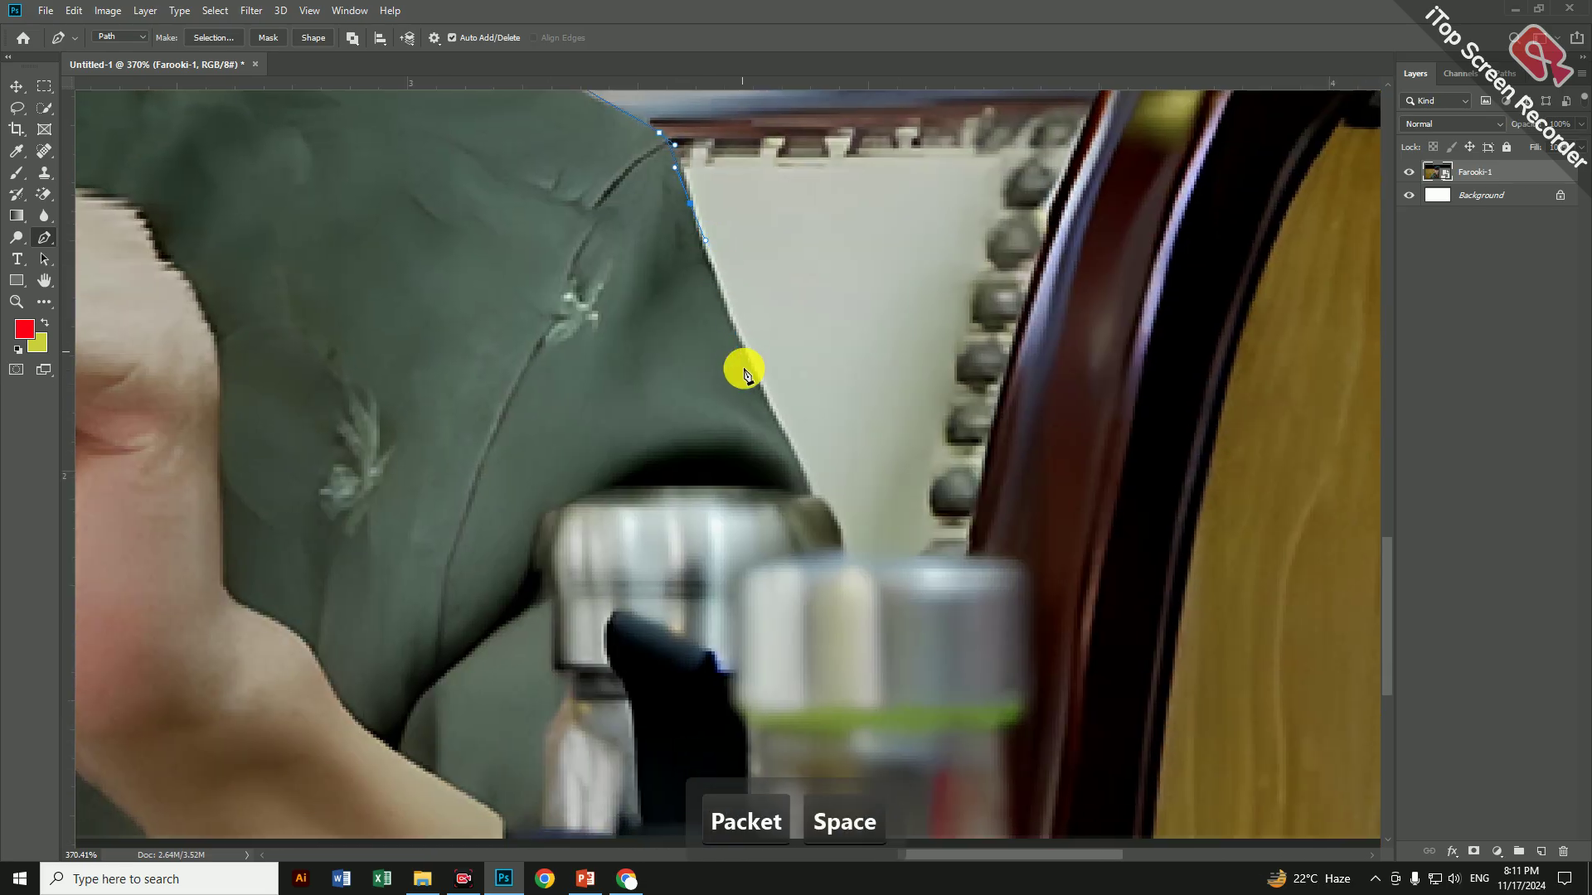
pyautogui.moveTo(764, 386); pyautogui.dragTo(806, 446)
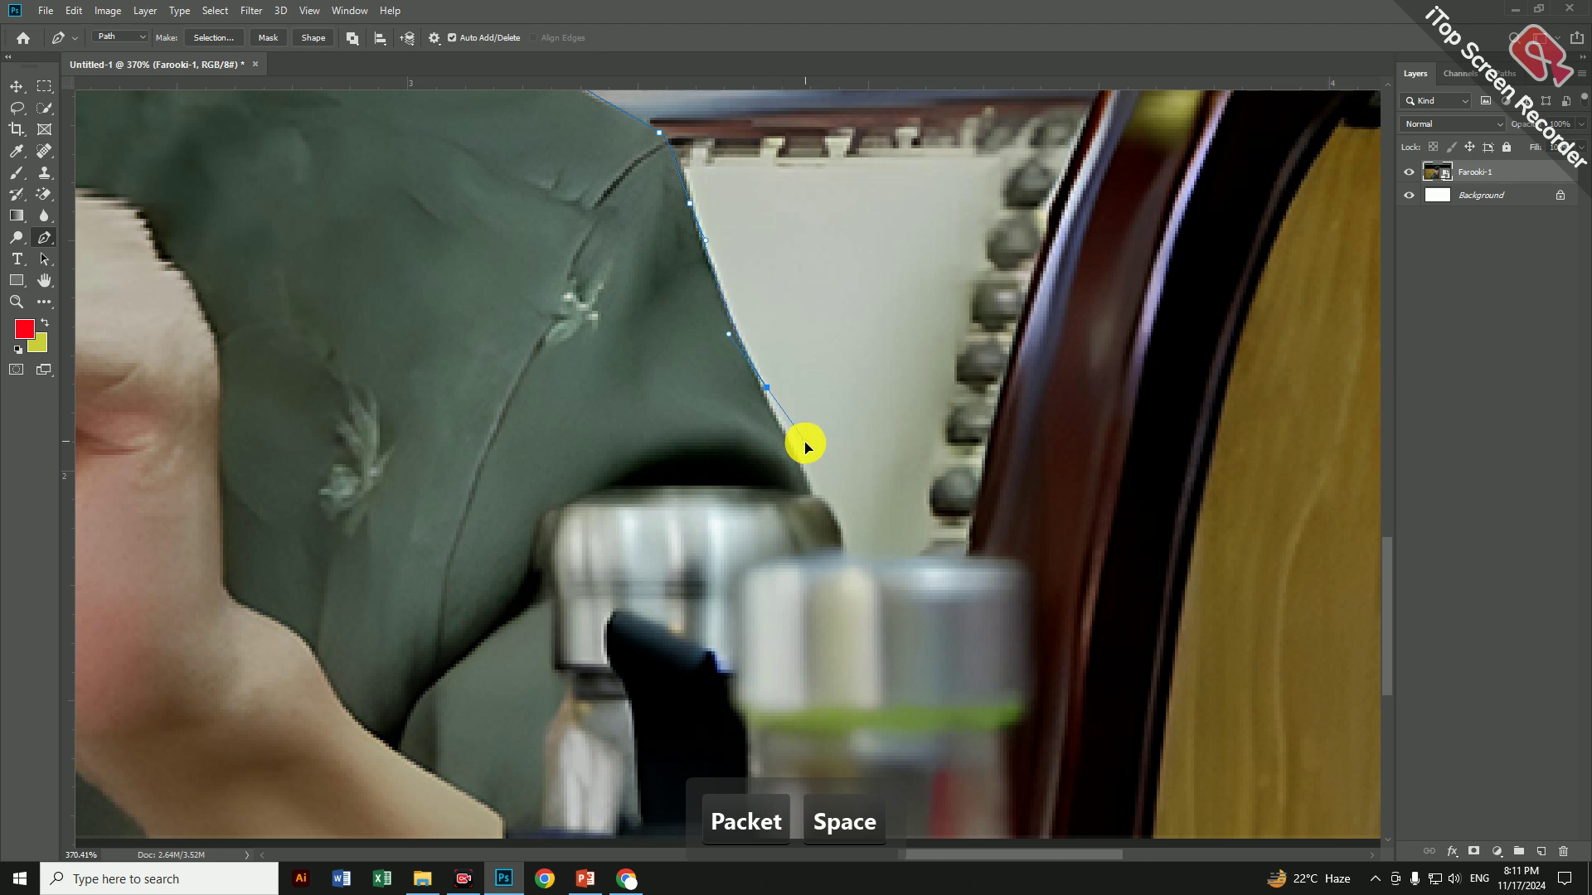
pyautogui.click(818, 494)
pyautogui.scroll(-3, 821, 505)
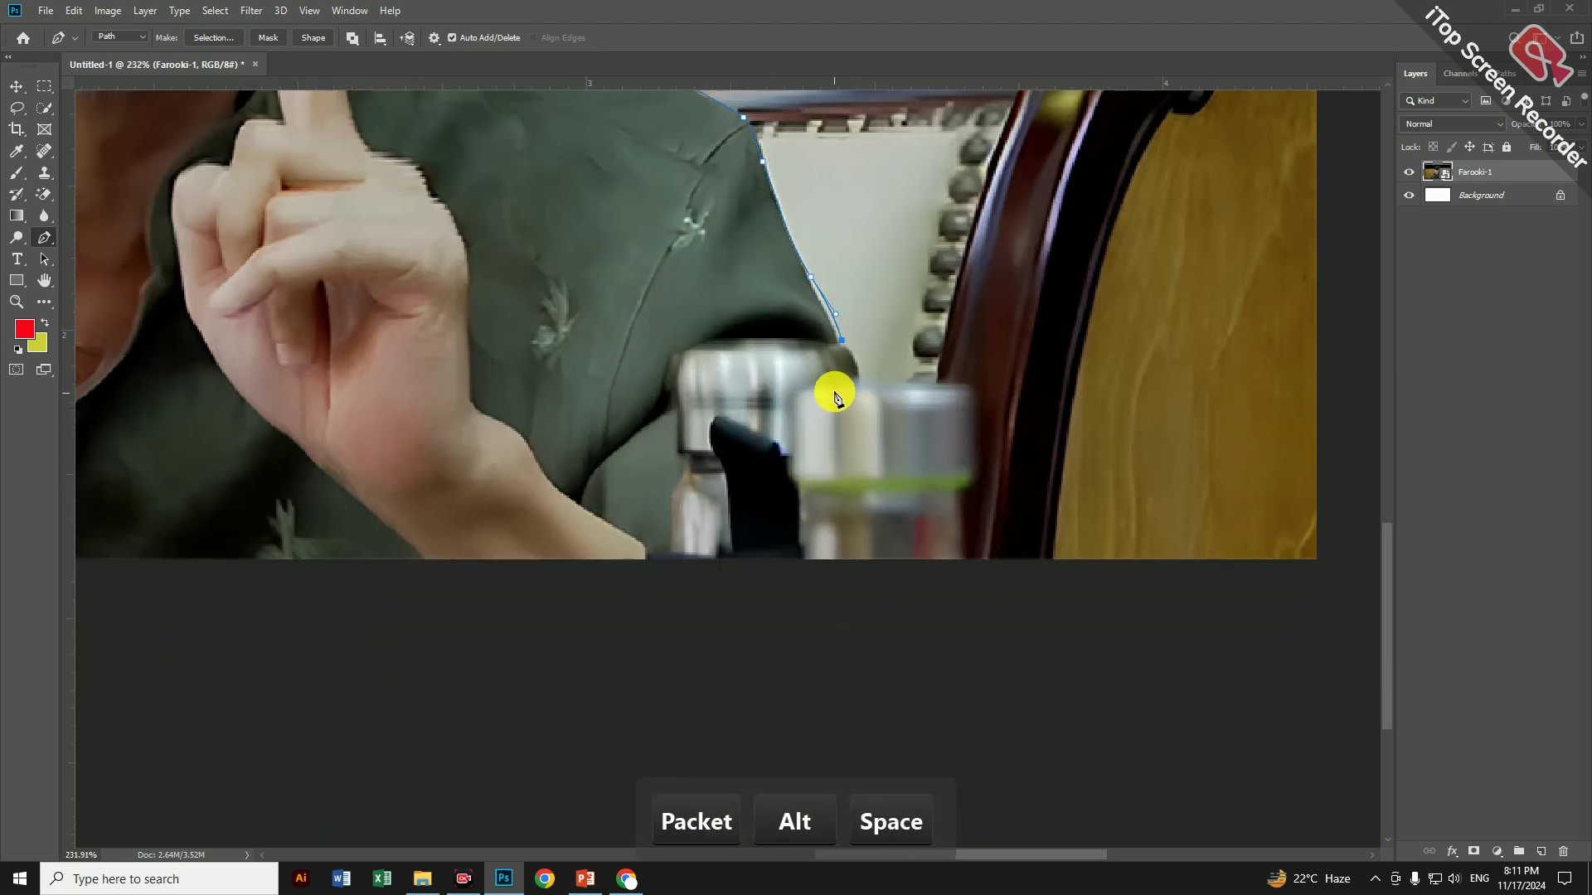
pyautogui.moveTo(818, 559); pyautogui.dragTo(763, 557)
pyautogui.press('alt')
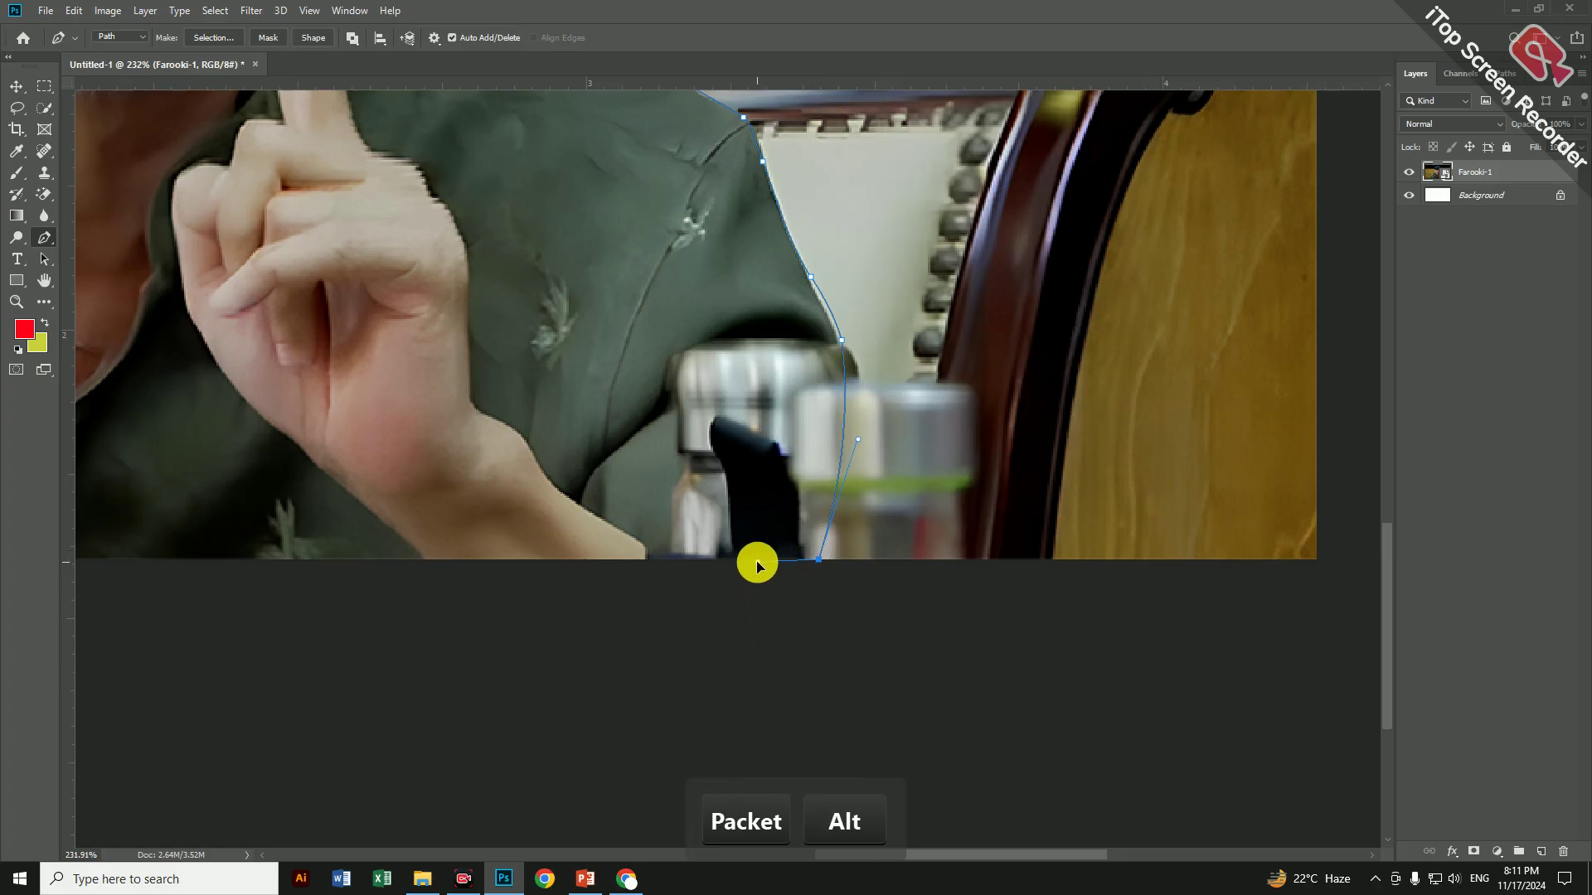
# Close the path along the photo's bottom edge at its starting point and convert it into a selection
pyautogui.press('space')
pyautogui.moveTo(519, 559); pyautogui.dragTo(987, 507)
pyautogui.moveTo(240, 510); pyautogui.dragTo(1101, 515)
pyautogui.click(582, 523)
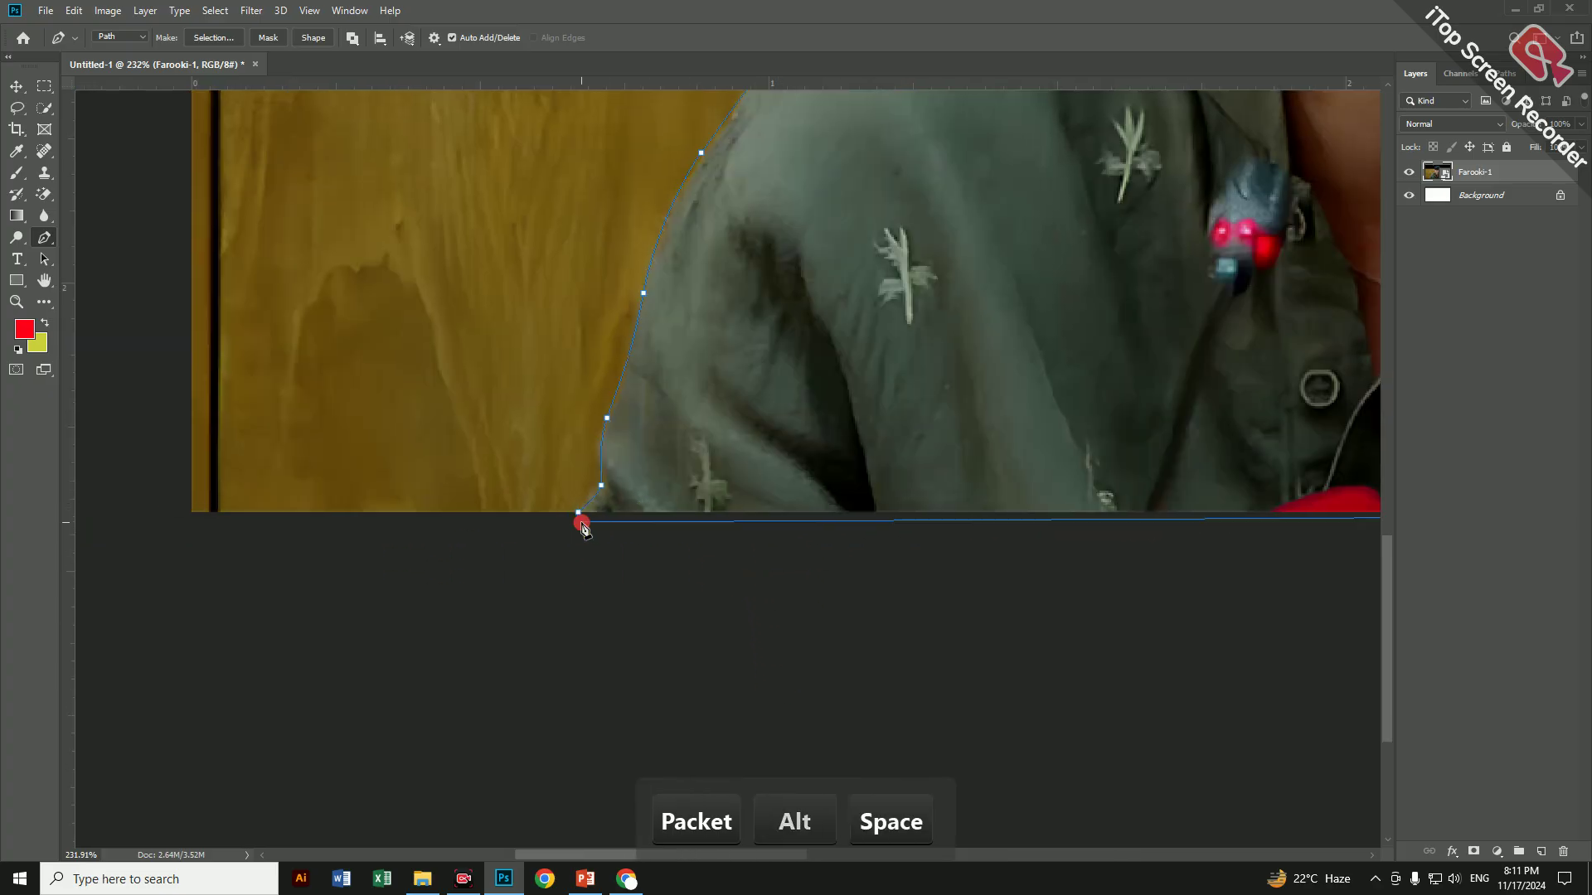
pyautogui.keyDown('alt'); pyautogui.scroll(-8, 643, 494); pyautogui.keyUp('alt')
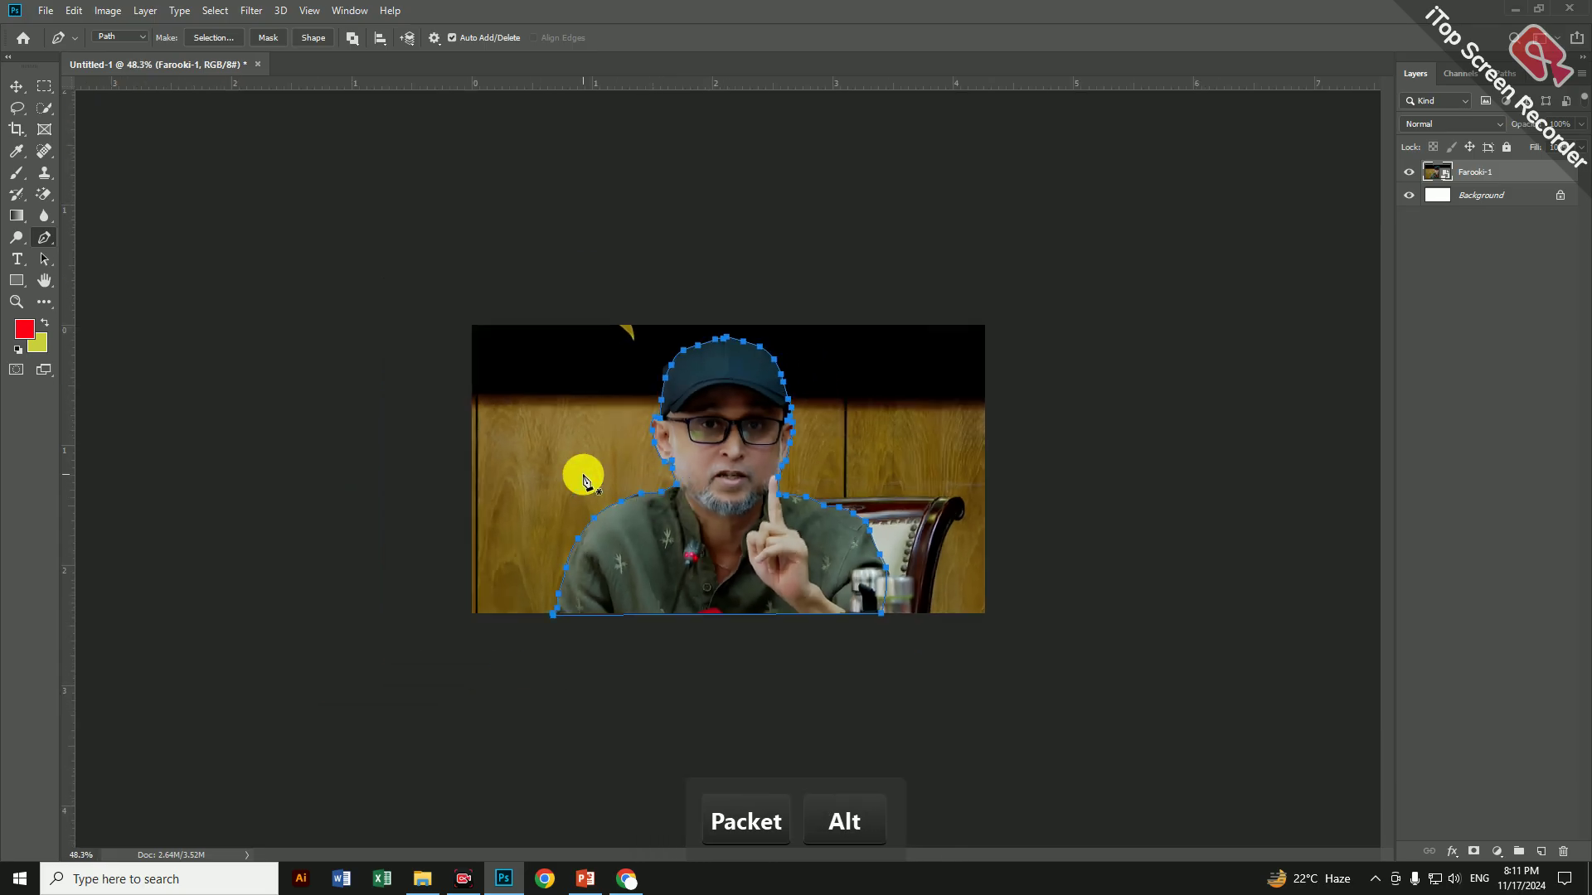
pyautogui.hotkey('ctrl', 'Return')
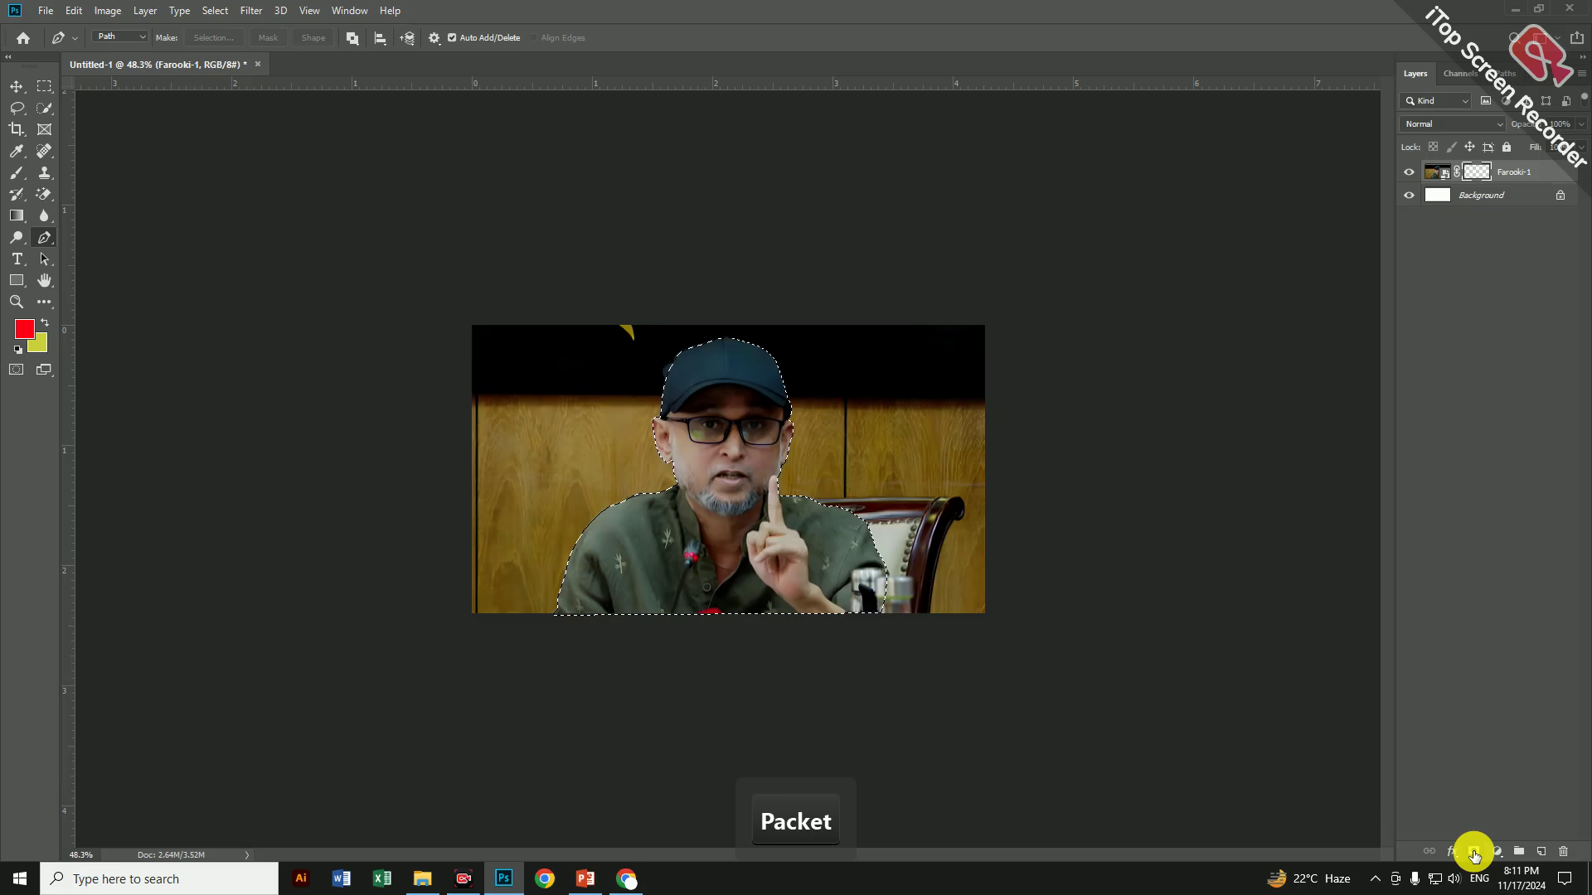
# Mask the photo layer to the selected man and convert the masked layer to a smart object
pyautogui.click(1475, 854)
pyautogui.rightClick(1544, 170)
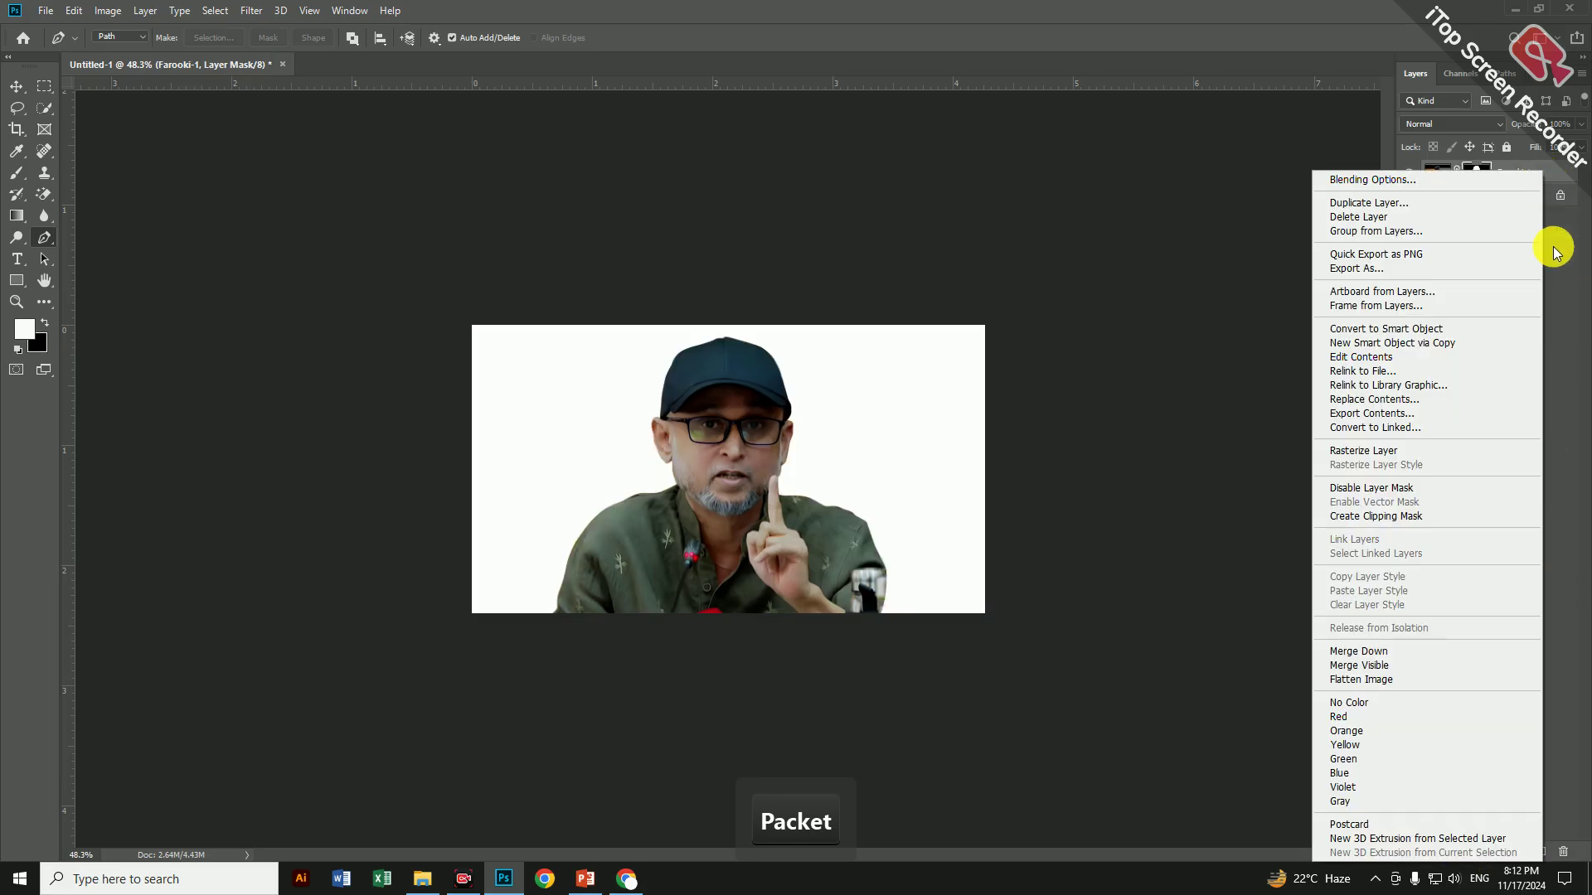
pyautogui.click(1380, 324)
# Open the Camera Raw filter on the cutout and set Temperature +14, Exposure +0.65, Contrast +9, Shadows +14, Vibrance +3 and Saturation +4
pyautogui.scroll(2, 736, 445)
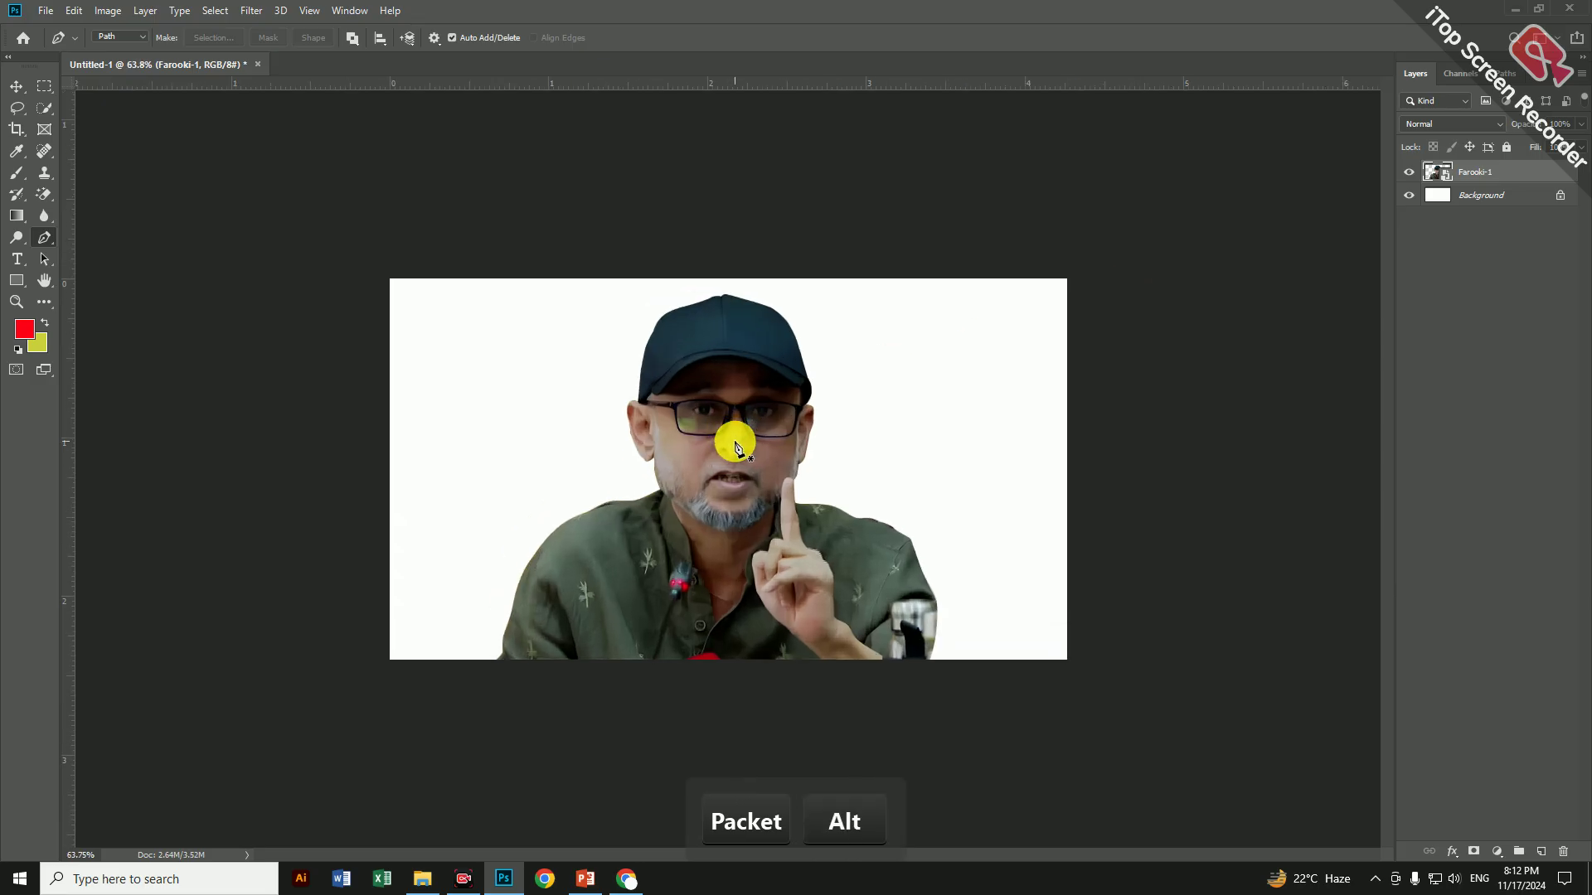
pyautogui.scroll(2, 735, 442)
pyautogui.click(262, 11)
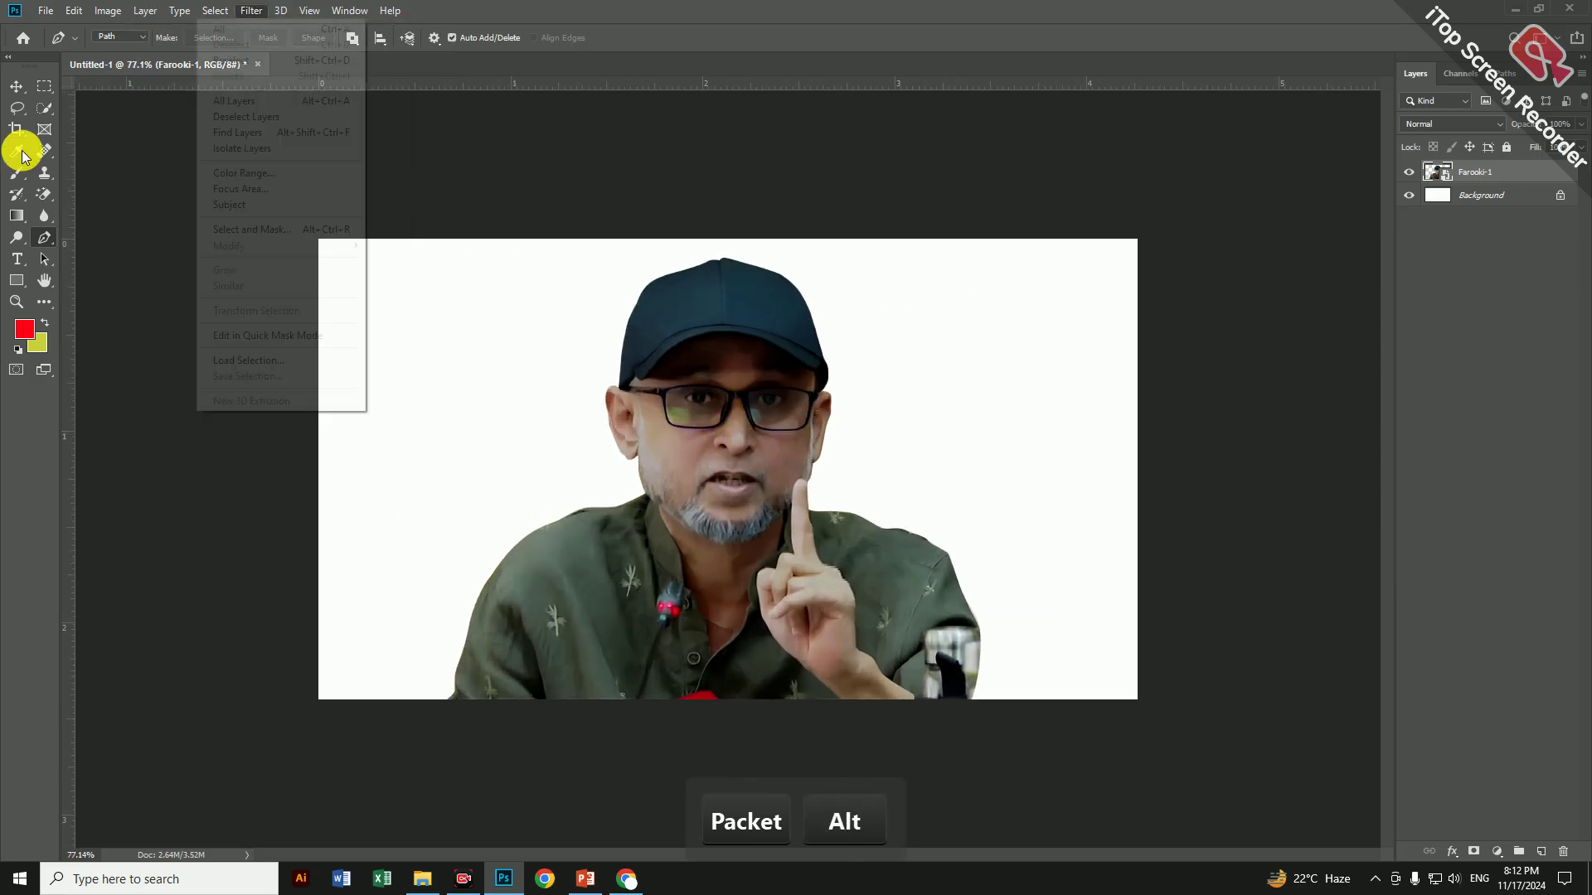
pyautogui.moveTo(251, 10)
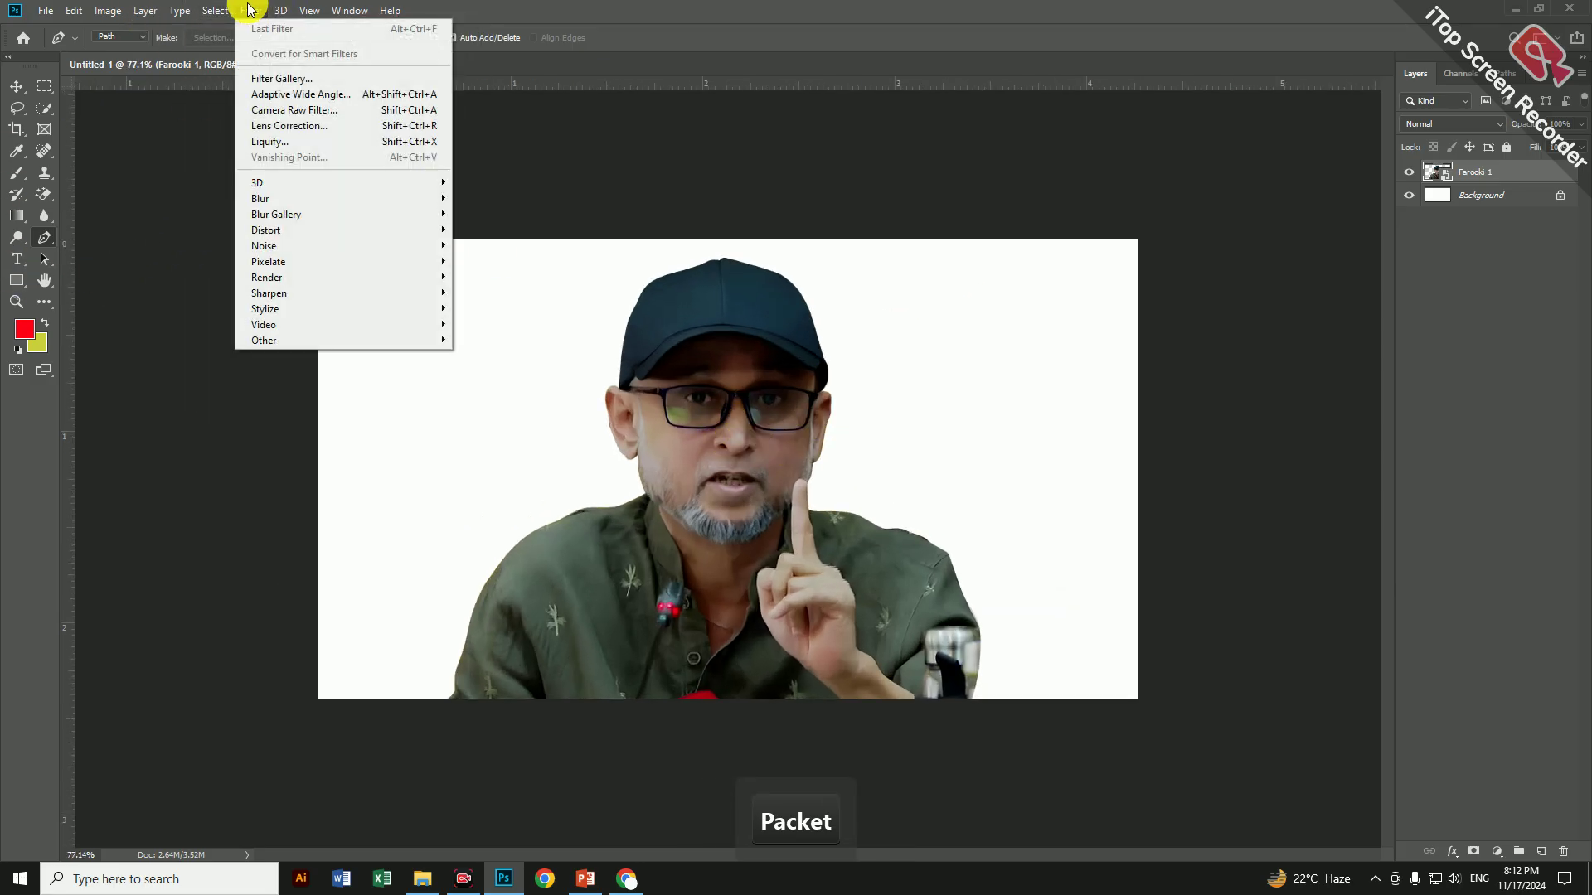
pyautogui.click(306, 111)
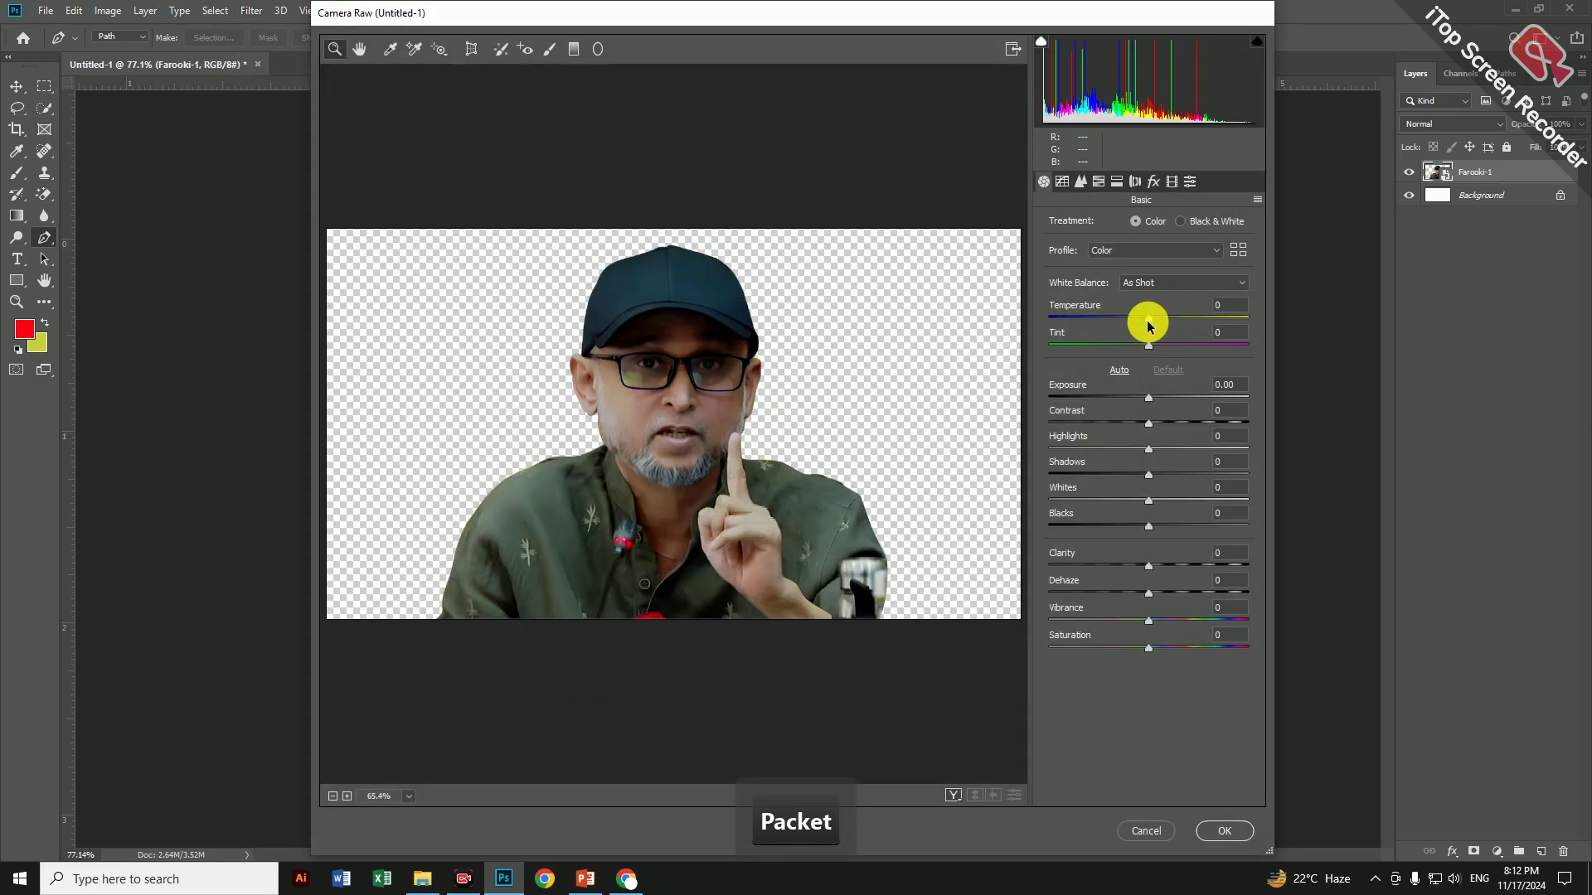
pyautogui.moveTo(1149, 325); pyautogui.dragTo(1161, 315)
pyautogui.moveTo(1151, 405); pyautogui.dragTo(1162, 459)
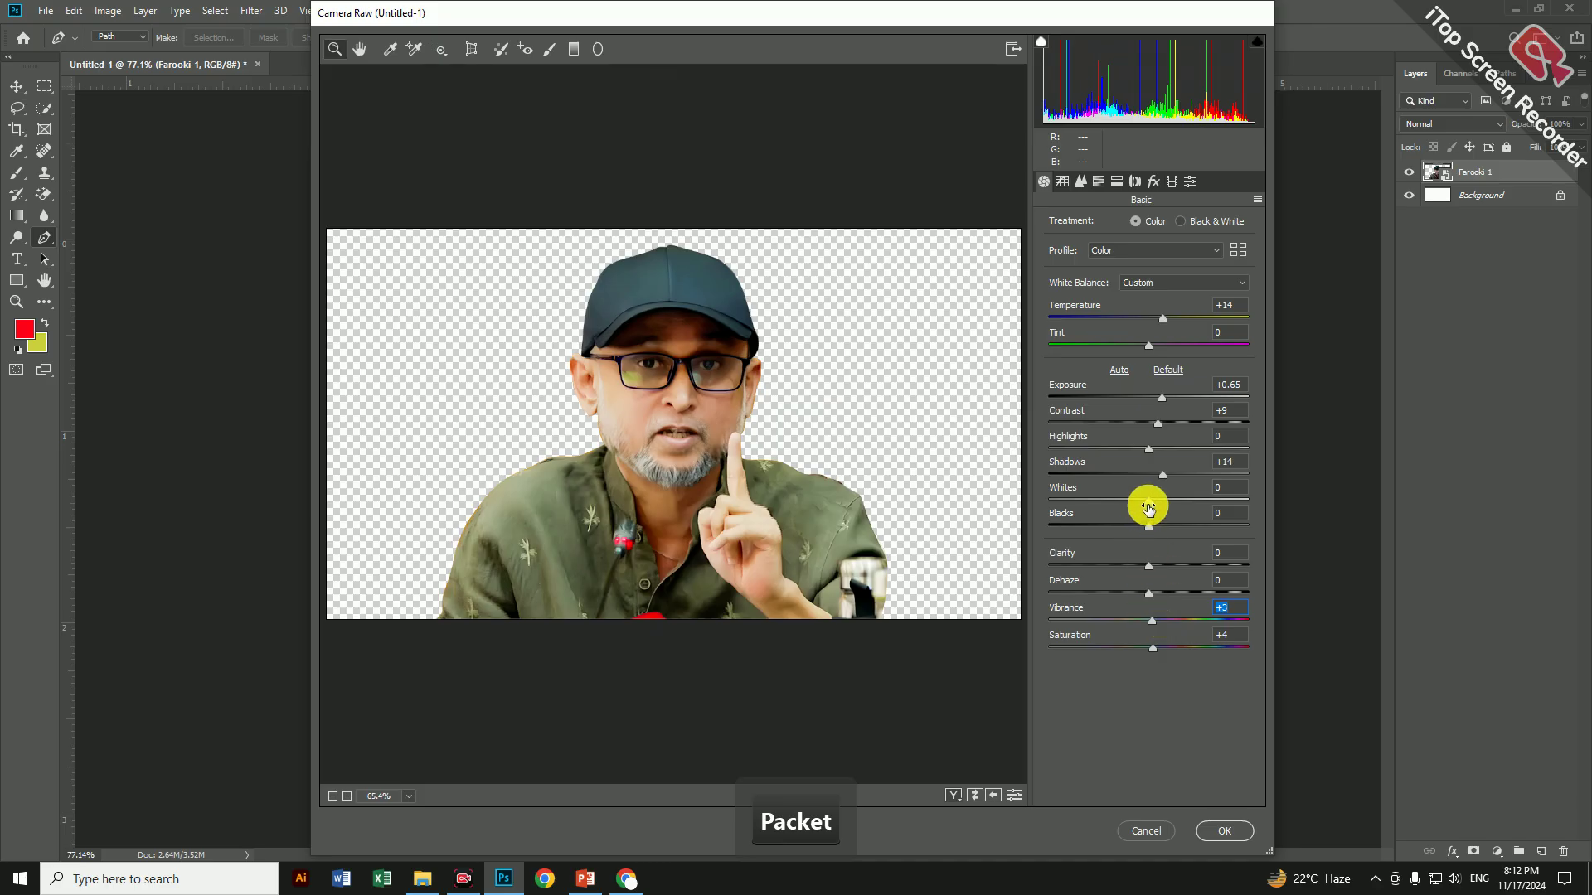
# Set Whites to +6 and Exposure to +0.75, and apply the Camera Raw adjustments to the cutout
pyautogui.moveTo(1148, 507); pyautogui.dragTo(1159, 505)
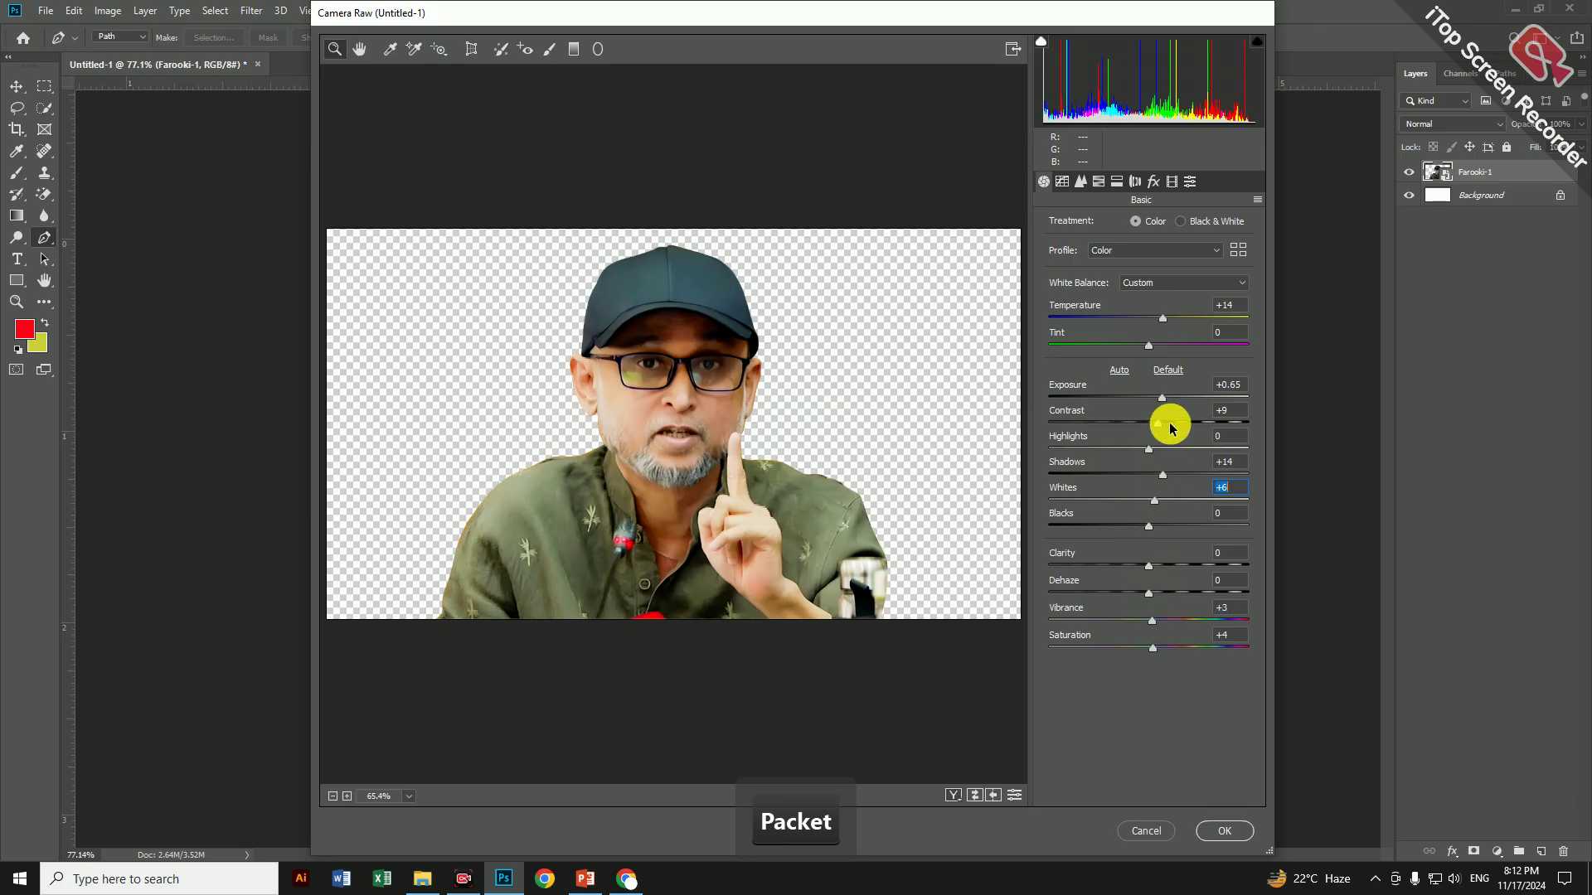
pyautogui.moveTo(1165, 398); pyautogui.dragTo(1169, 398)
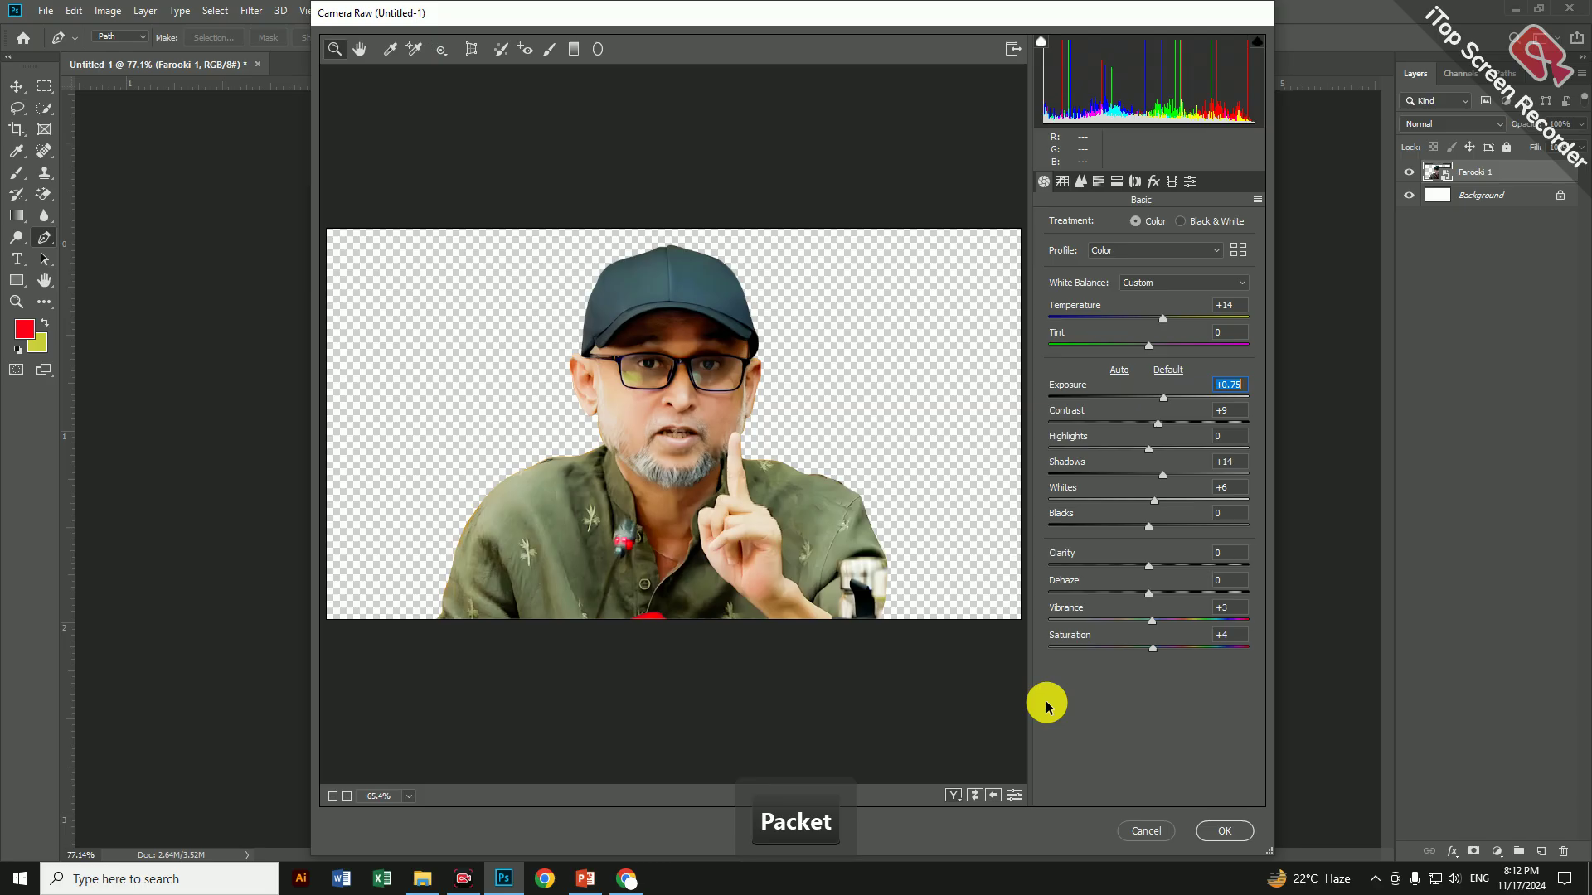
pyautogui.moveTo(1125, 13); pyautogui.dragTo(1019, 15)
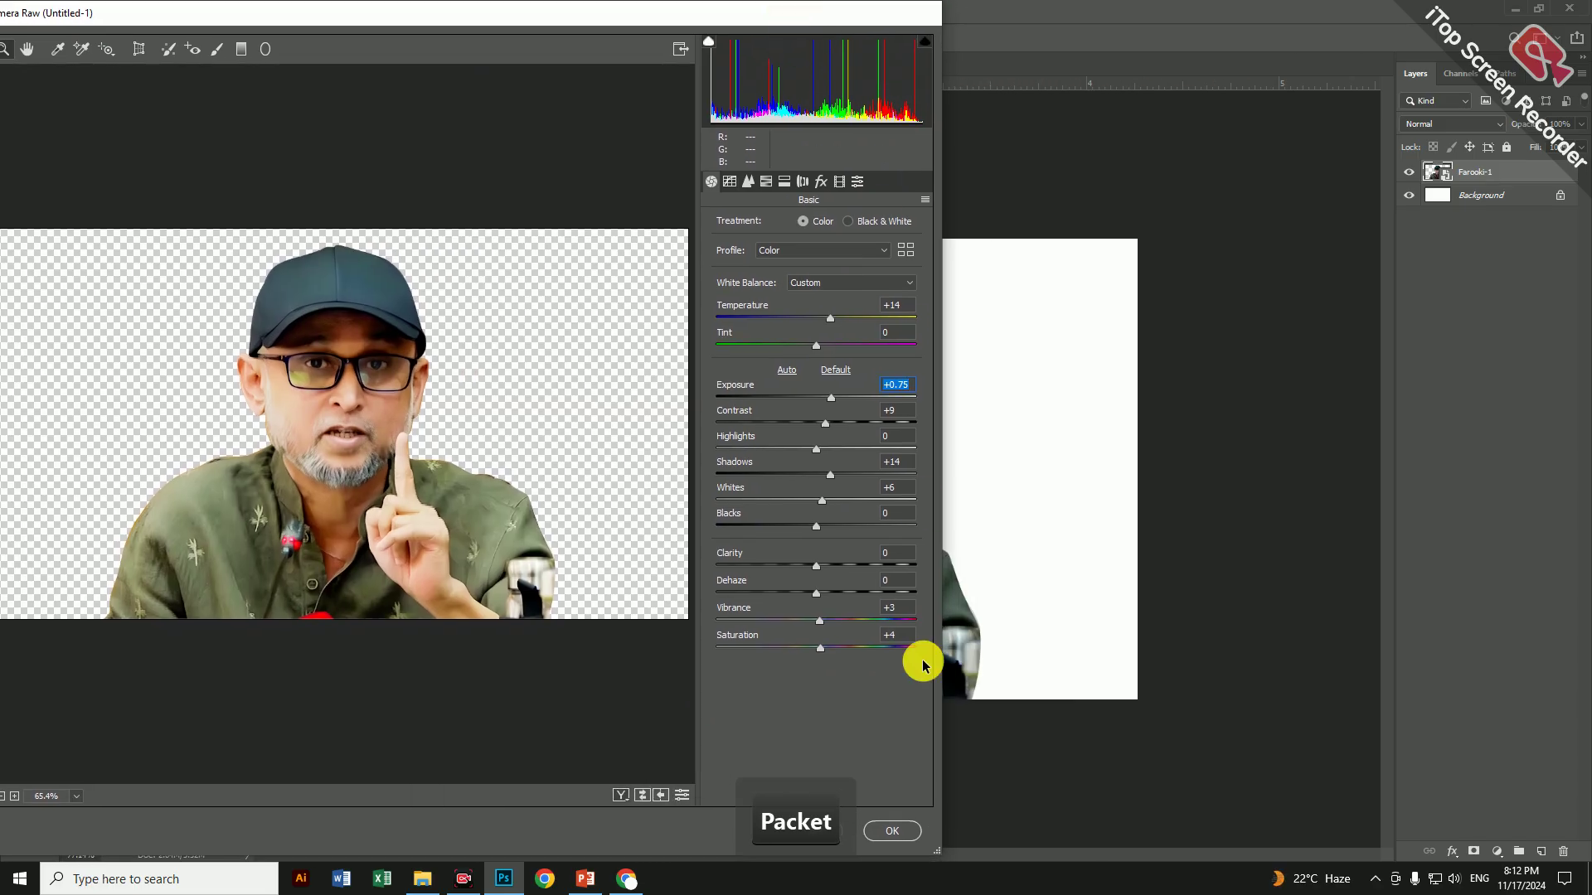
pyautogui.click(887, 834)
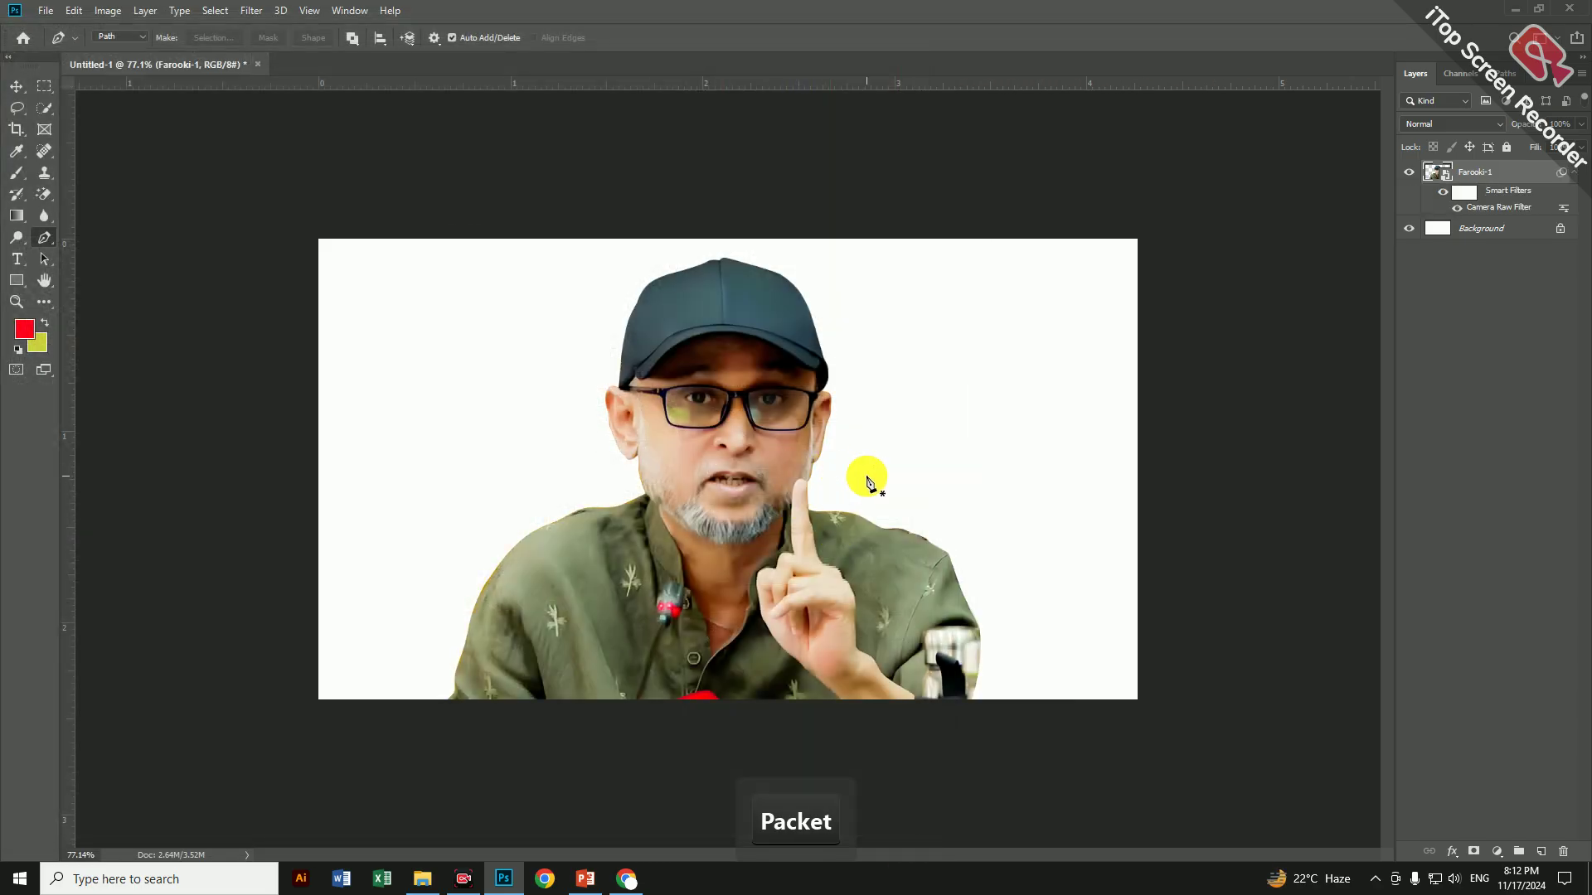
# Flip the cutout of the man horizontally with Free Transform and commit the change
pyautogui.keyDown('alt'); pyautogui.scroll(-3, 863, 472); pyautogui.keyUp('alt')
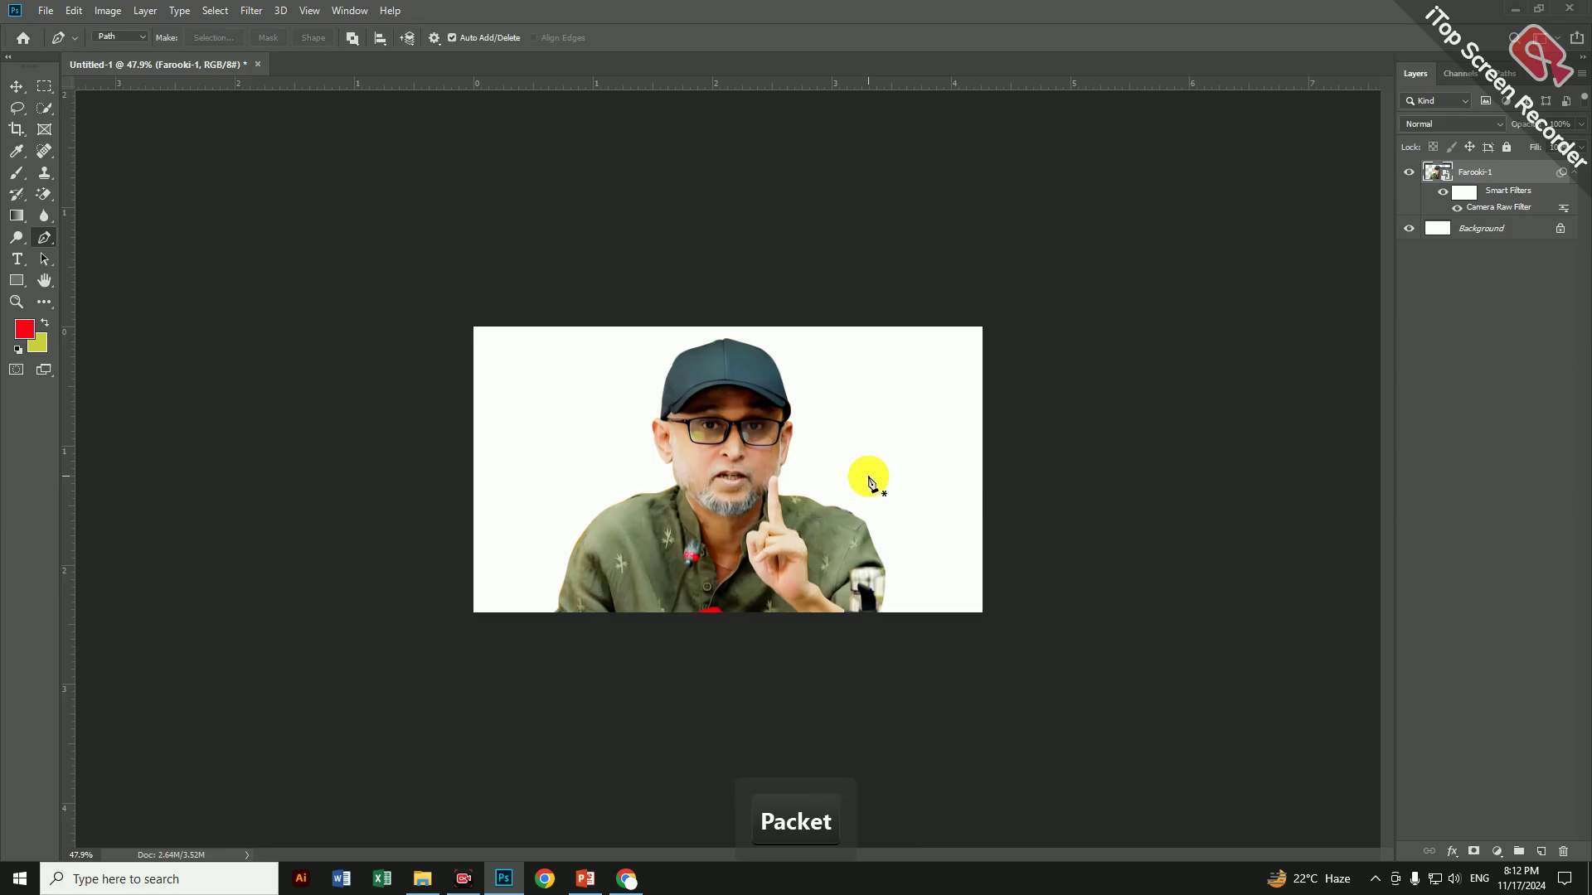
pyautogui.press('ctrl')
pyautogui.hotkey('ctrl', 't')
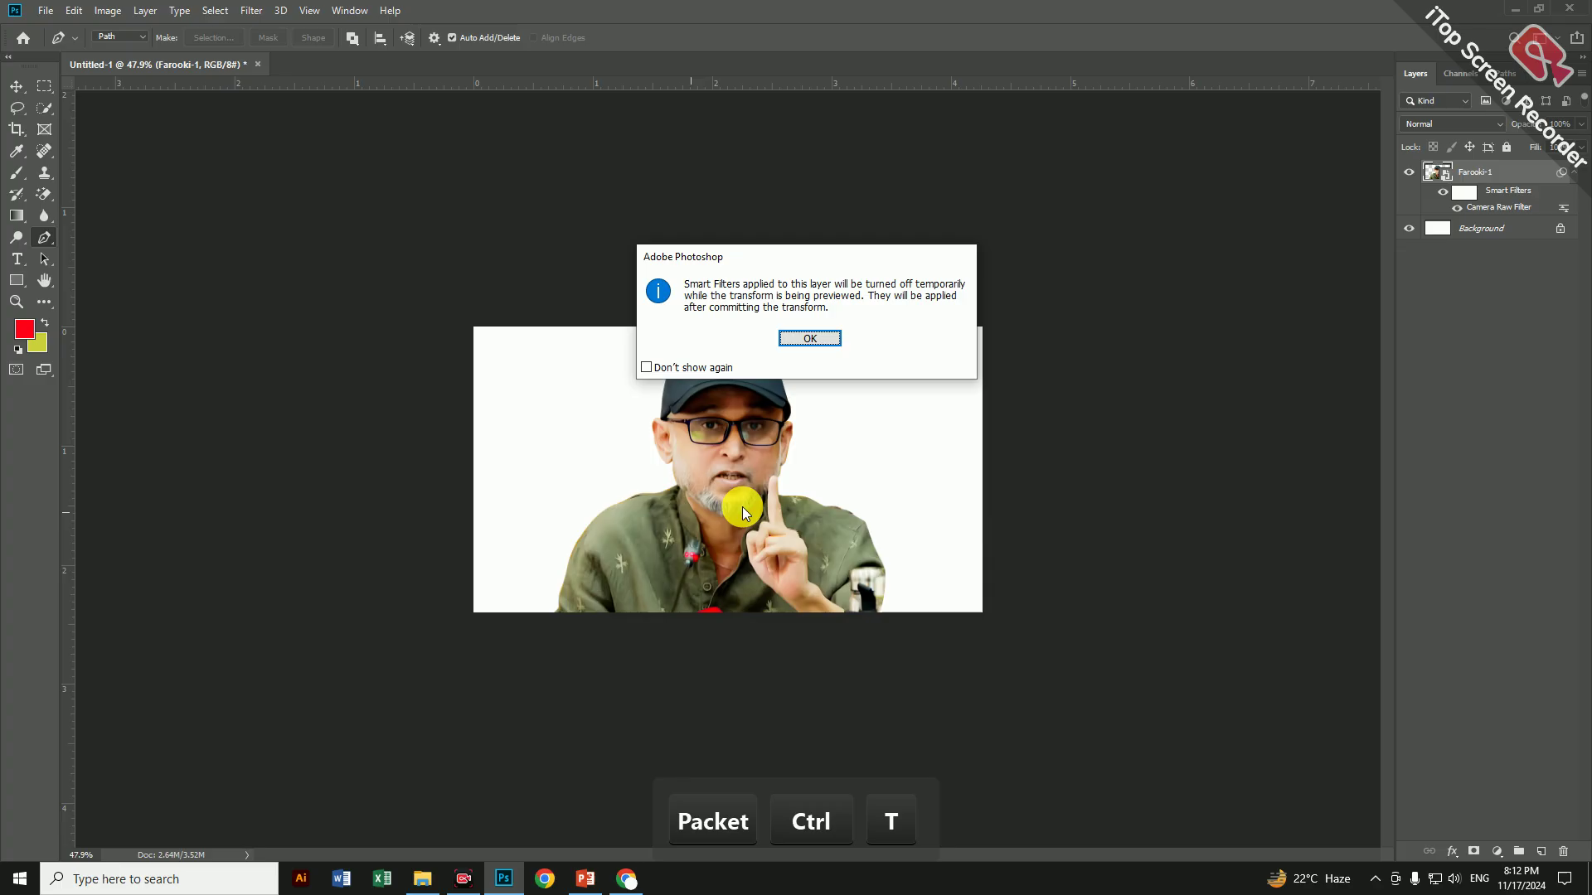
pyautogui.click(799, 339)
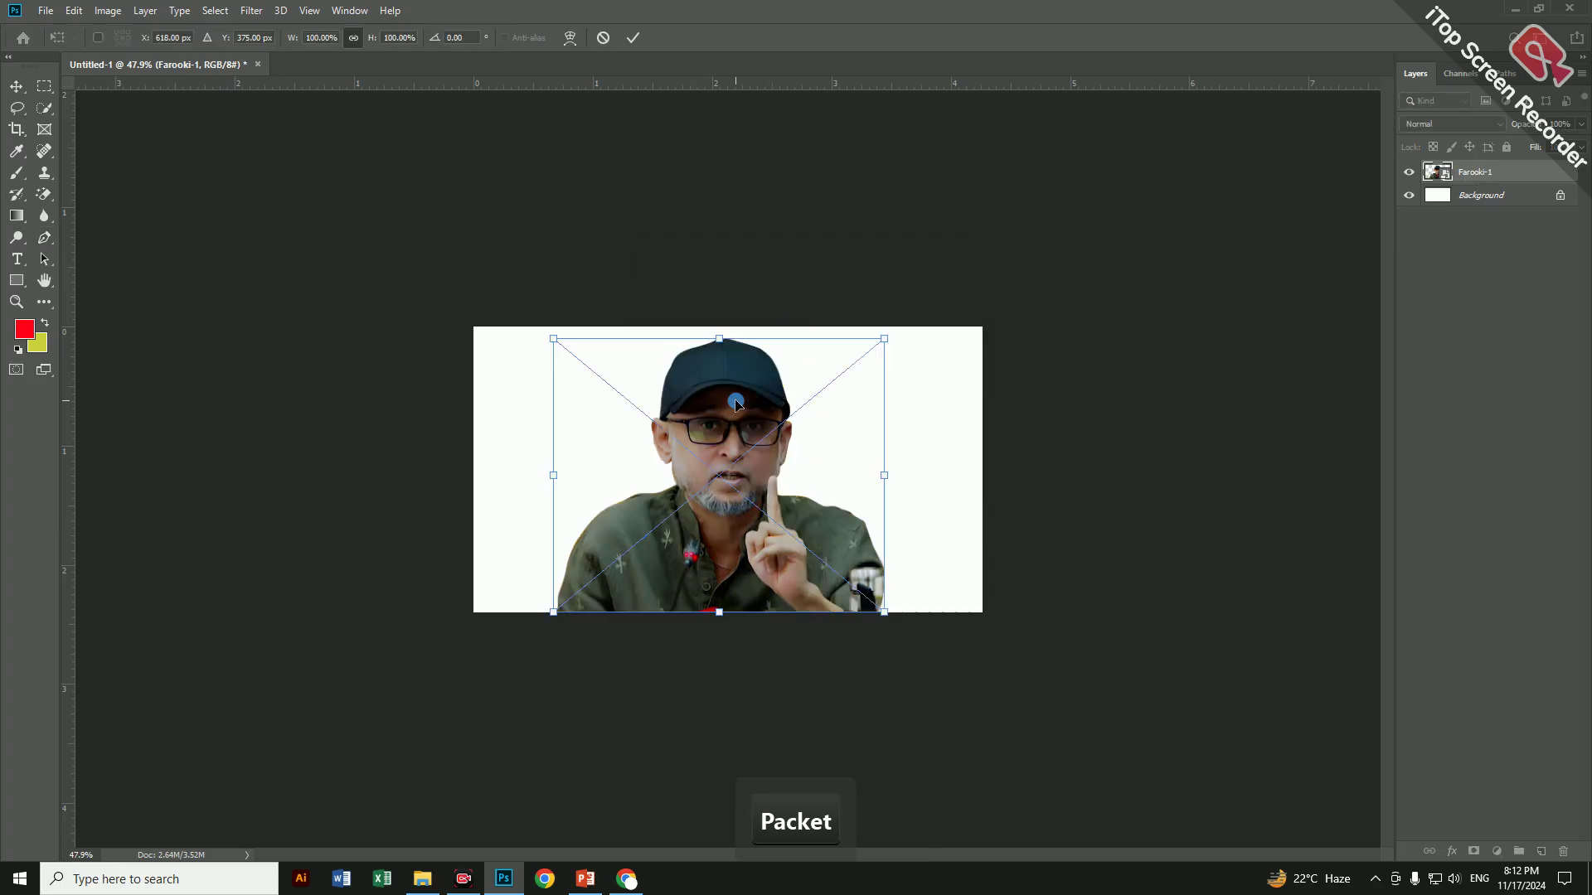
pyautogui.rightClick(737, 403)
pyautogui.click(794, 594)
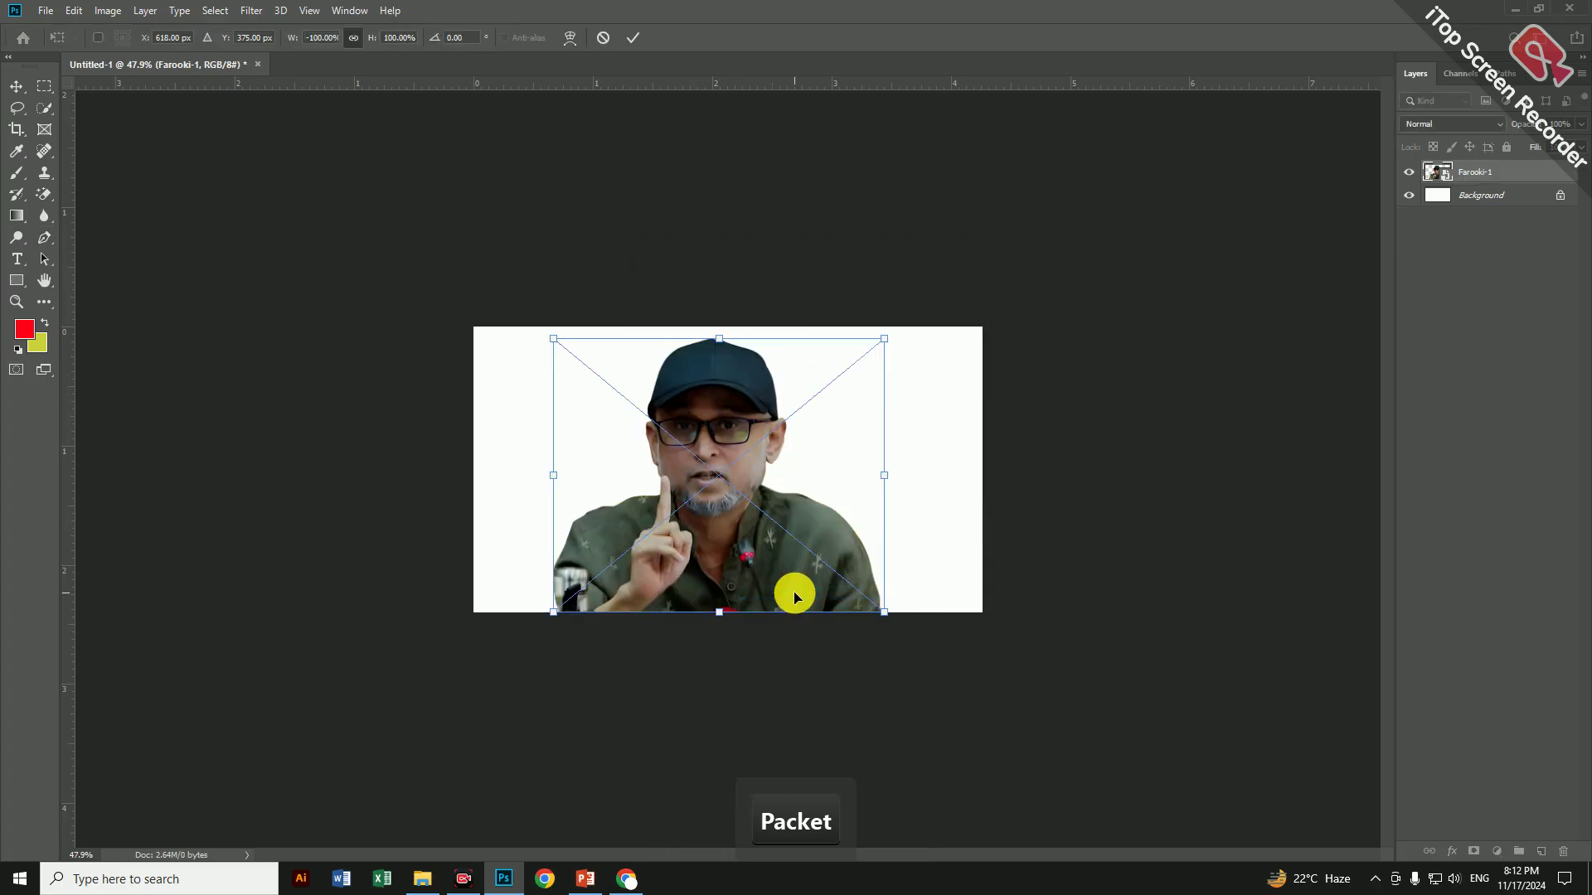
pyautogui.click(18, 94)
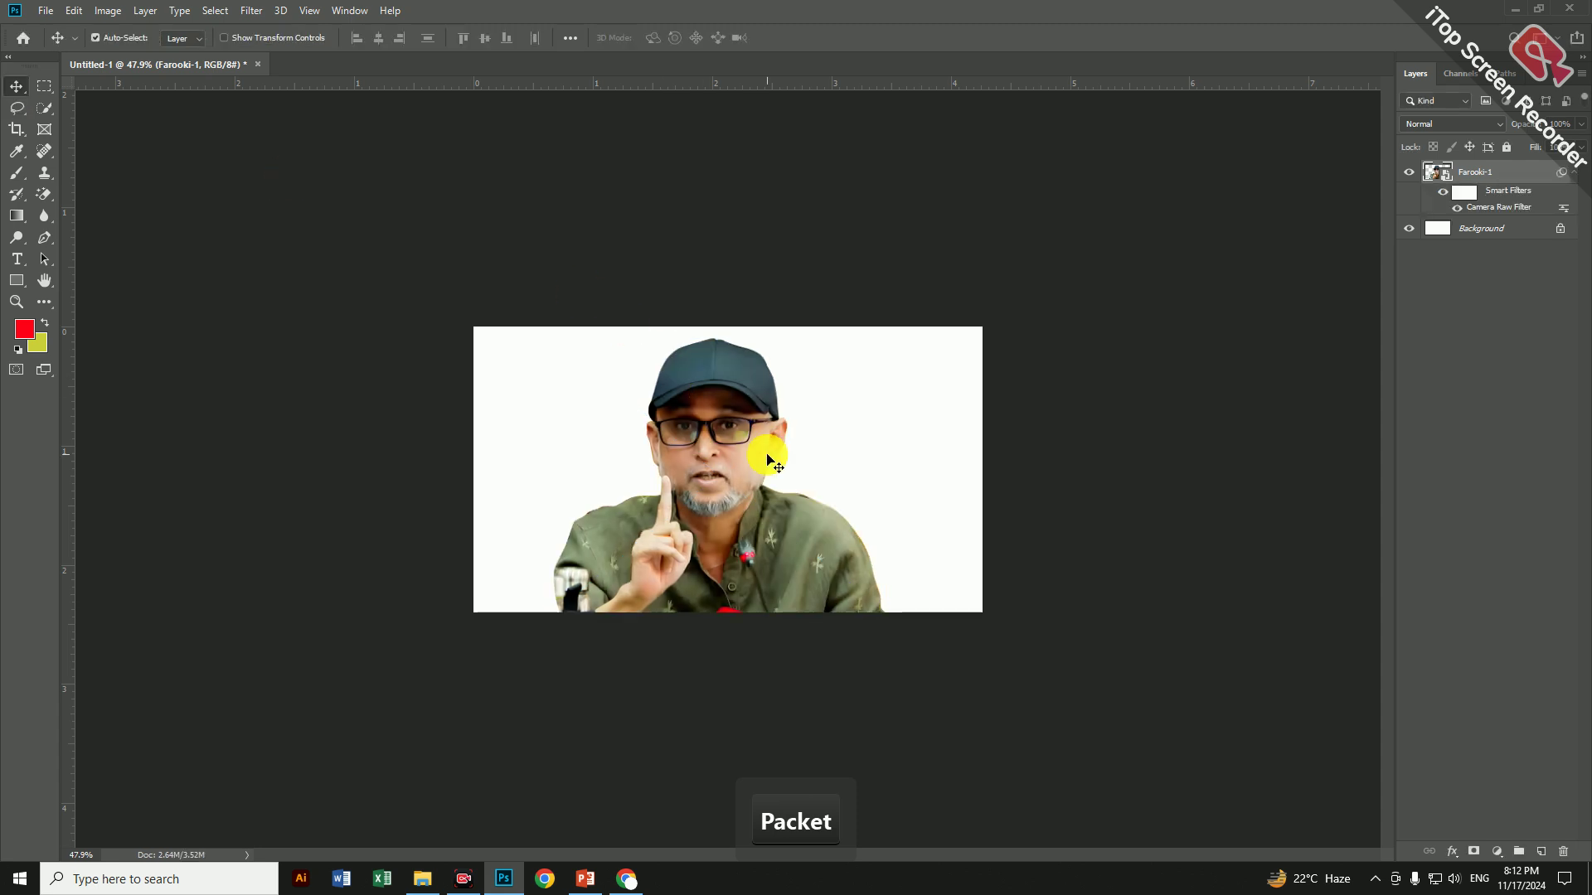
# Shift the cutout slightly to the right and scale it down a little, keeping its base on the canvas's bottom edge
pyautogui.moveTo(733, 476); pyautogui.dragTo(749, 476)
pyautogui.hotkey('ctrl', 't')
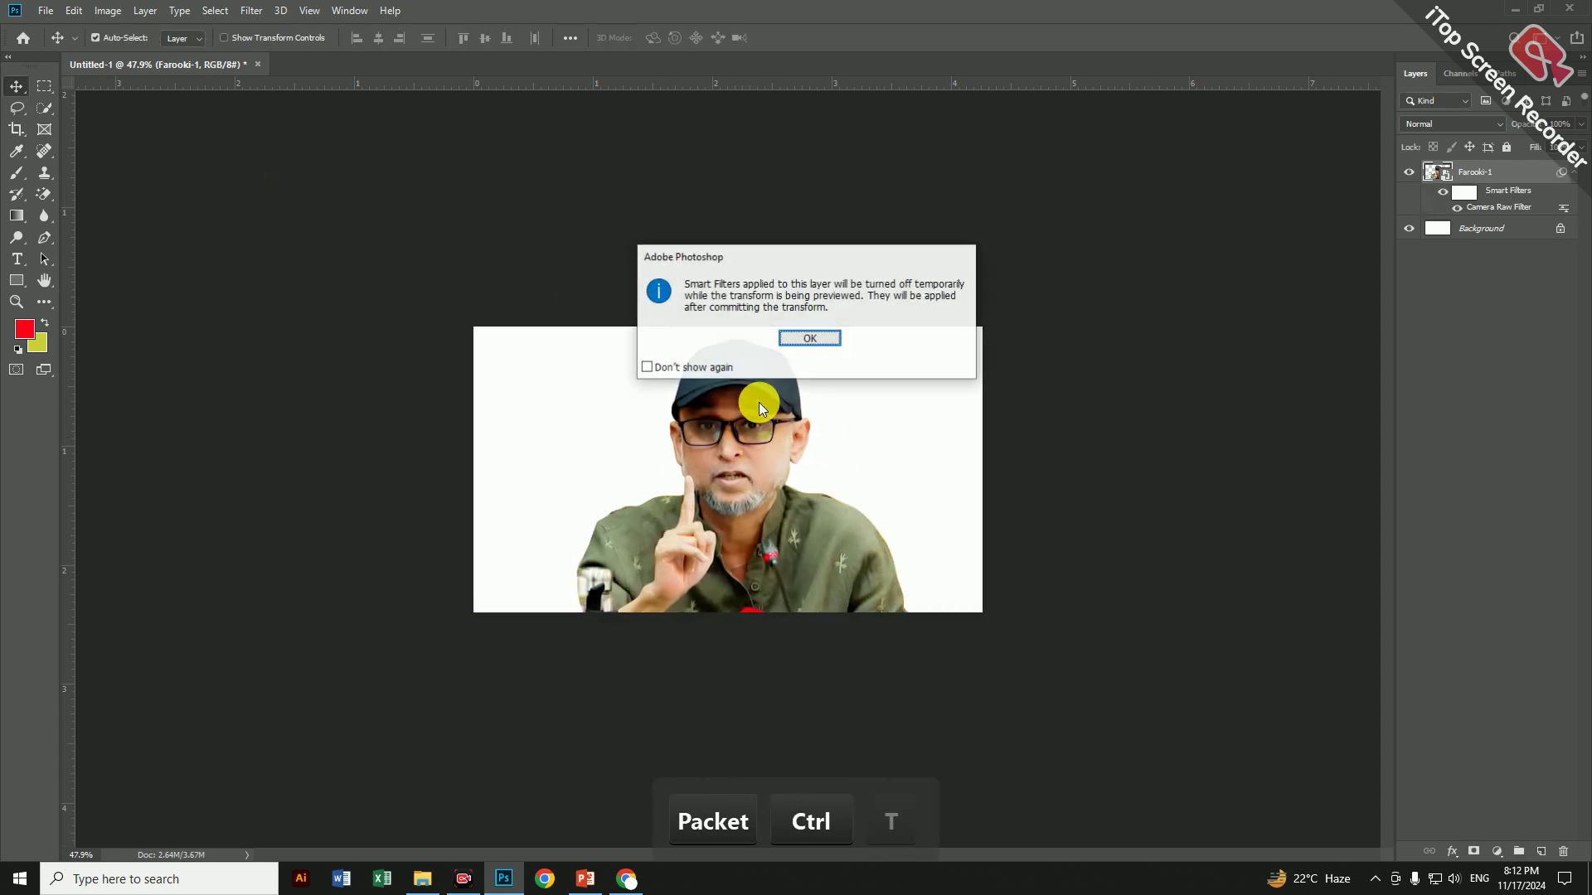
pyautogui.click(804, 337)
pyautogui.moveTo(742, 338); pyautogui.dragTo(744, 368)
pyautogui.press('Return')
pyautogui.scroll(5, 727, 489)
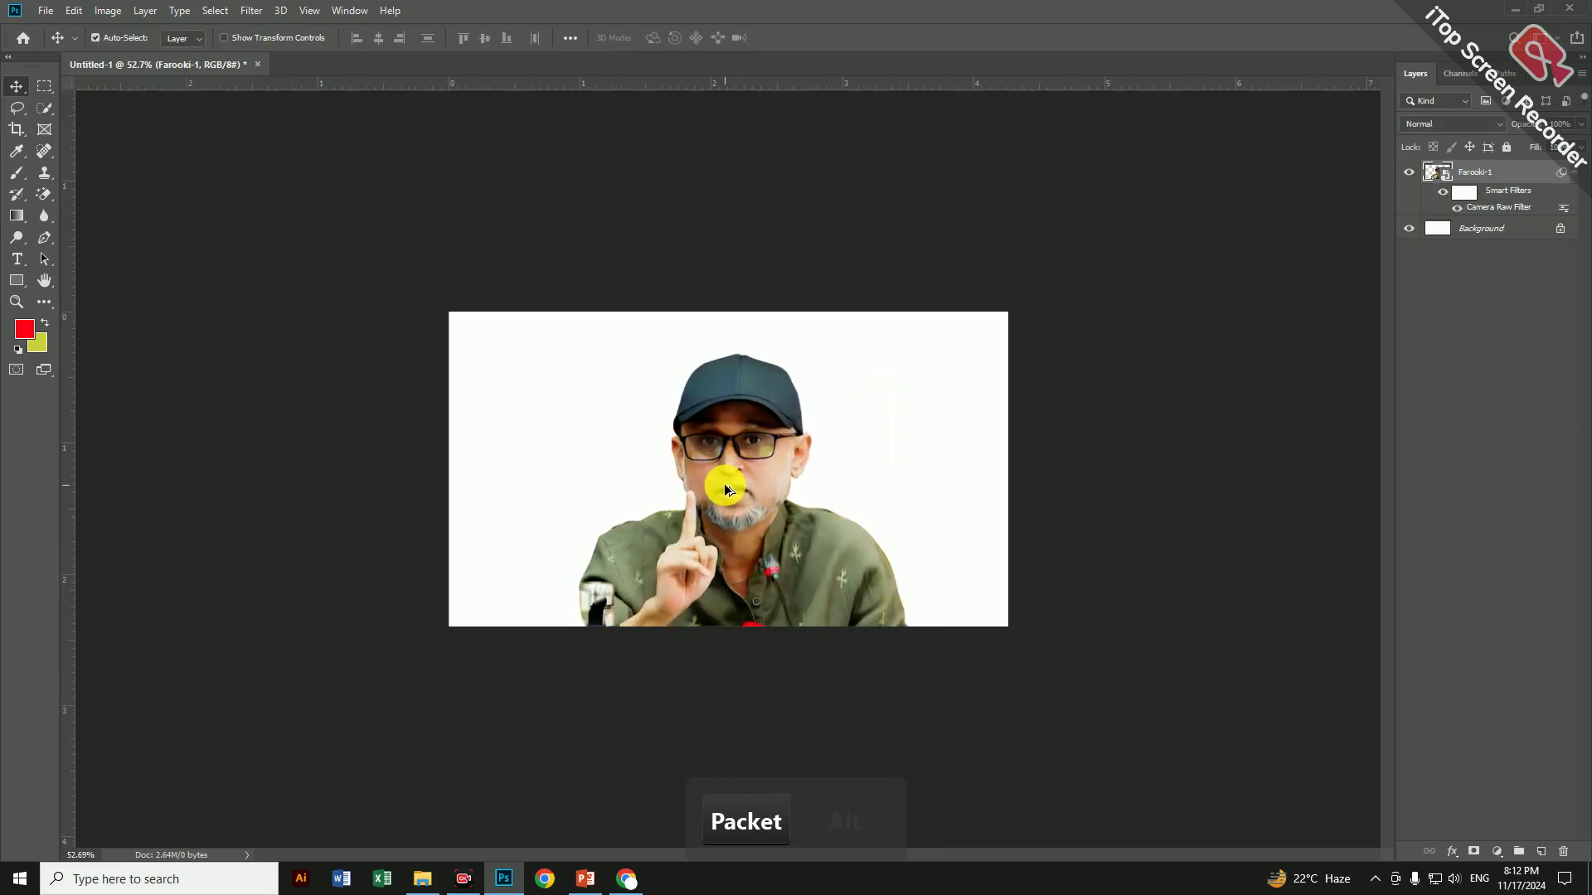
pyautogui.scroll(1, 727, 493)
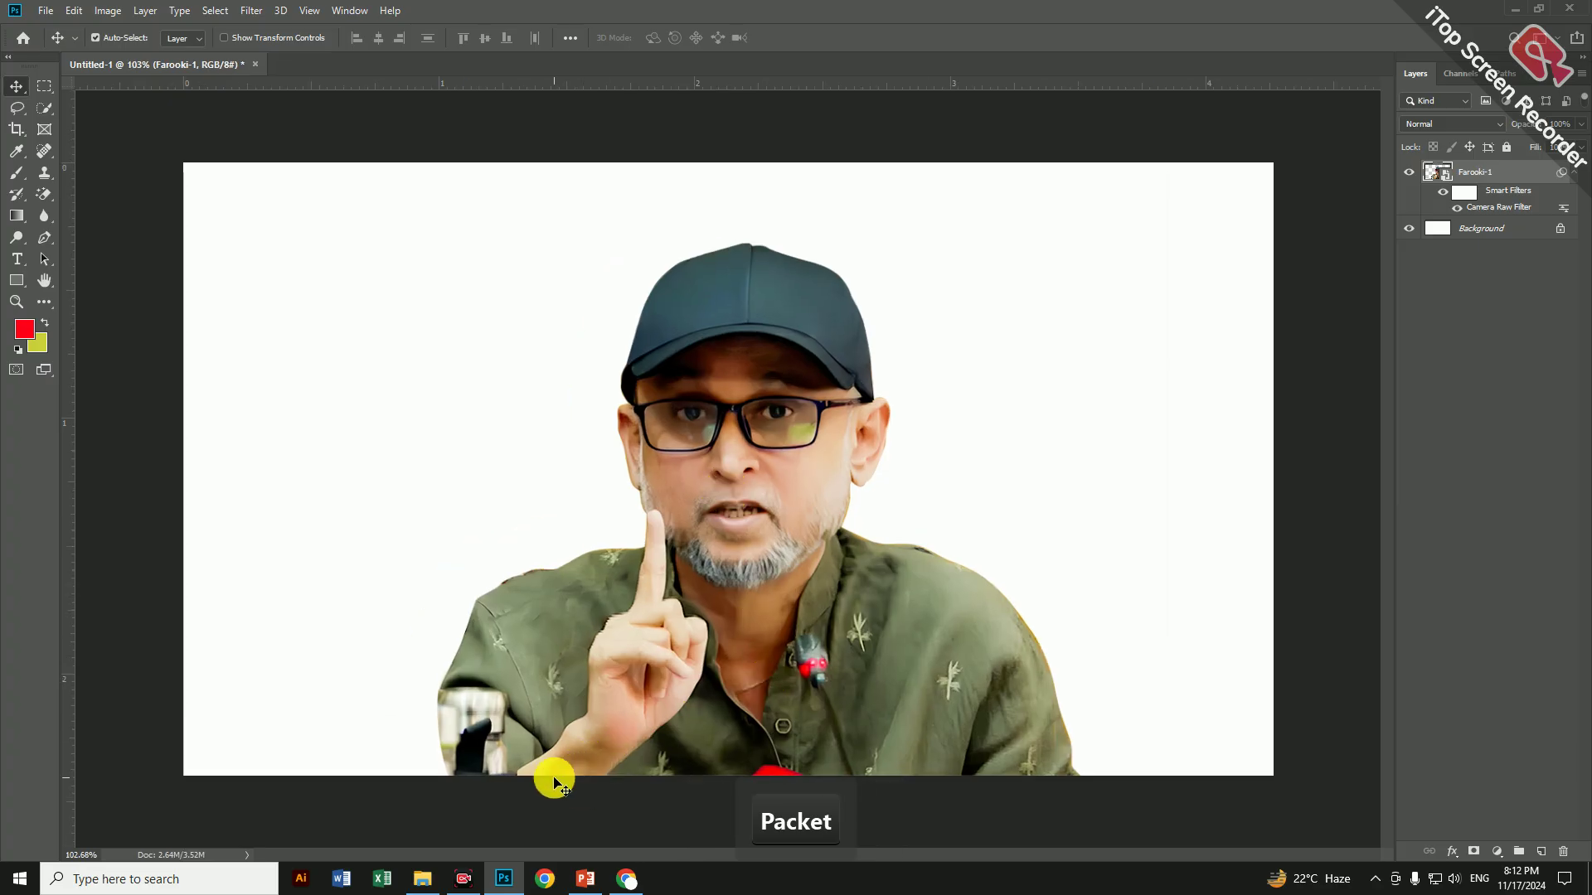
# Place the portrait of the grey-haired man in a beige vest as an embedded image and select its subject automatically
pyautogui.click(46, 10)
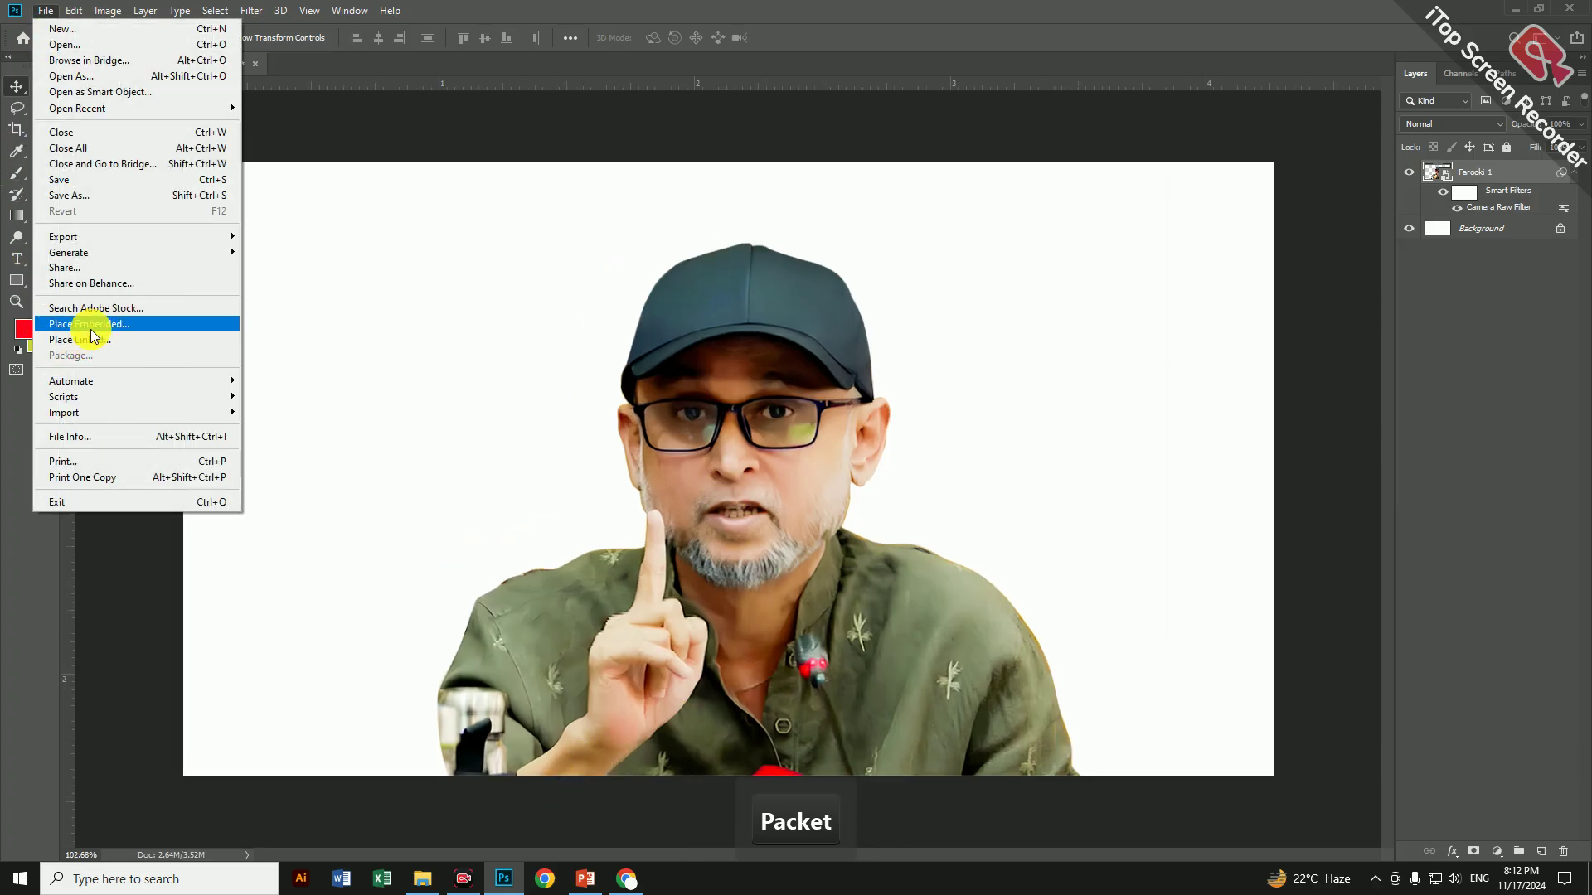
pyautogui.click(141, 324)
pyautogui.doubleClick(455, 148)
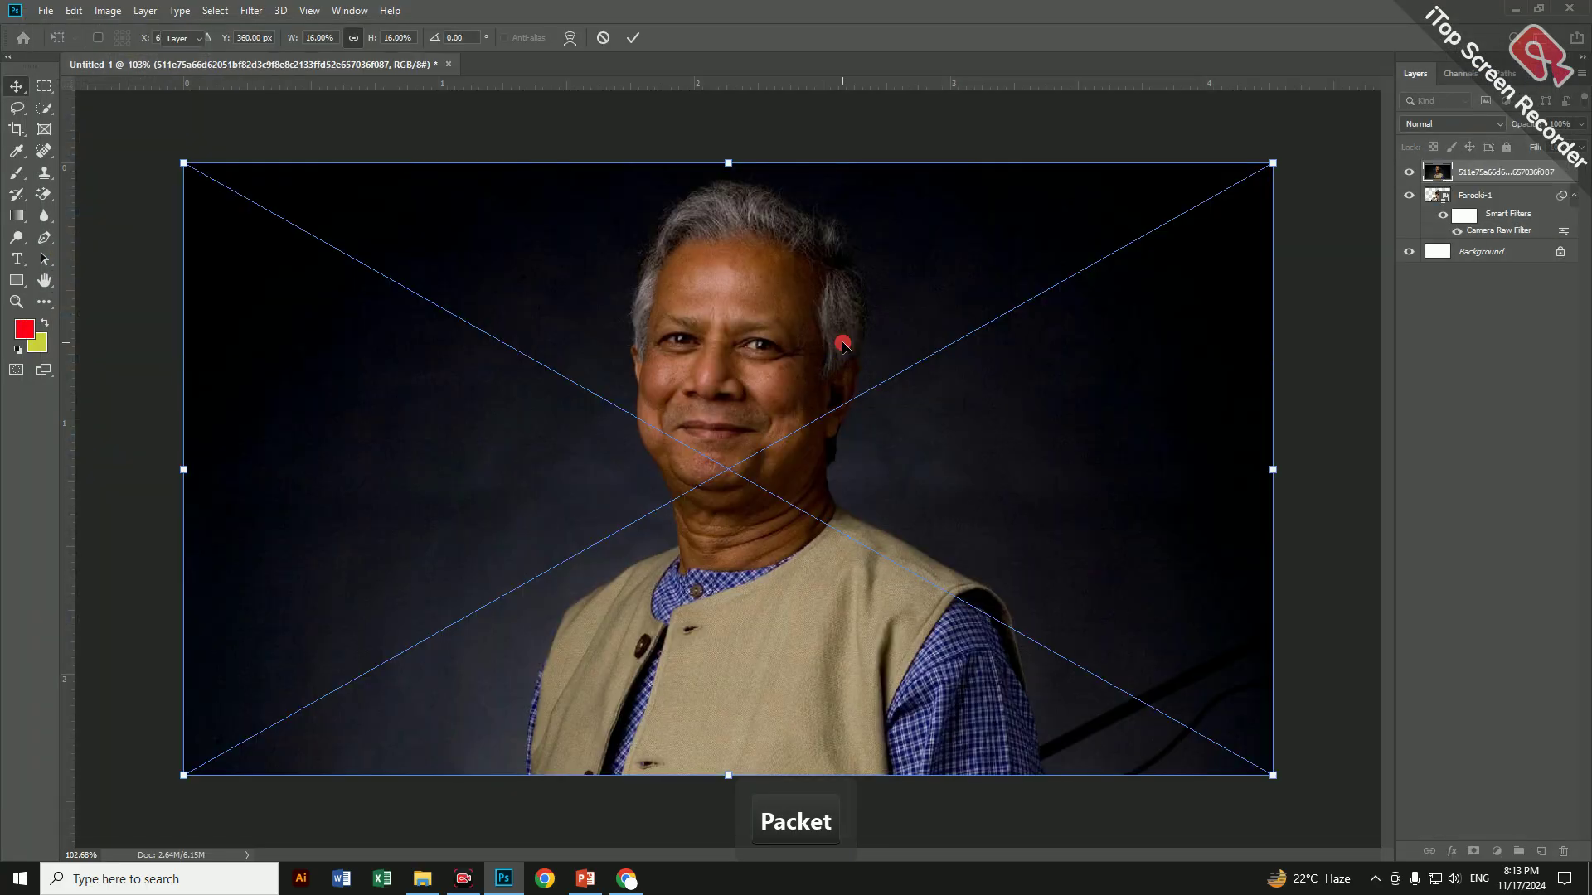
pyautogui.doubleClick(842, 345)
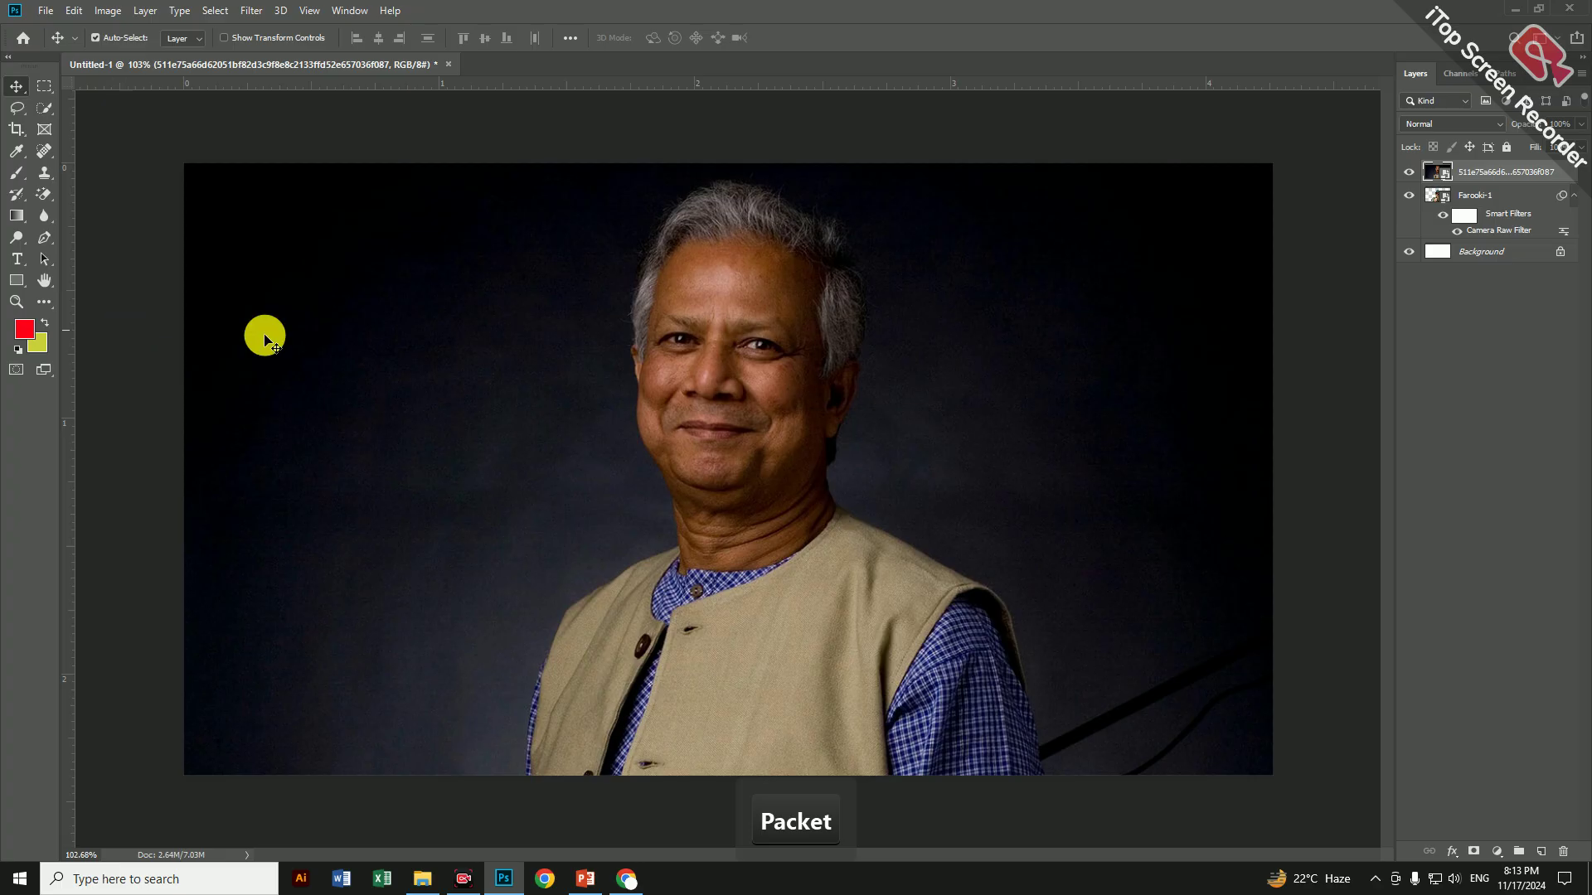
pyautogui.click(214, 11)
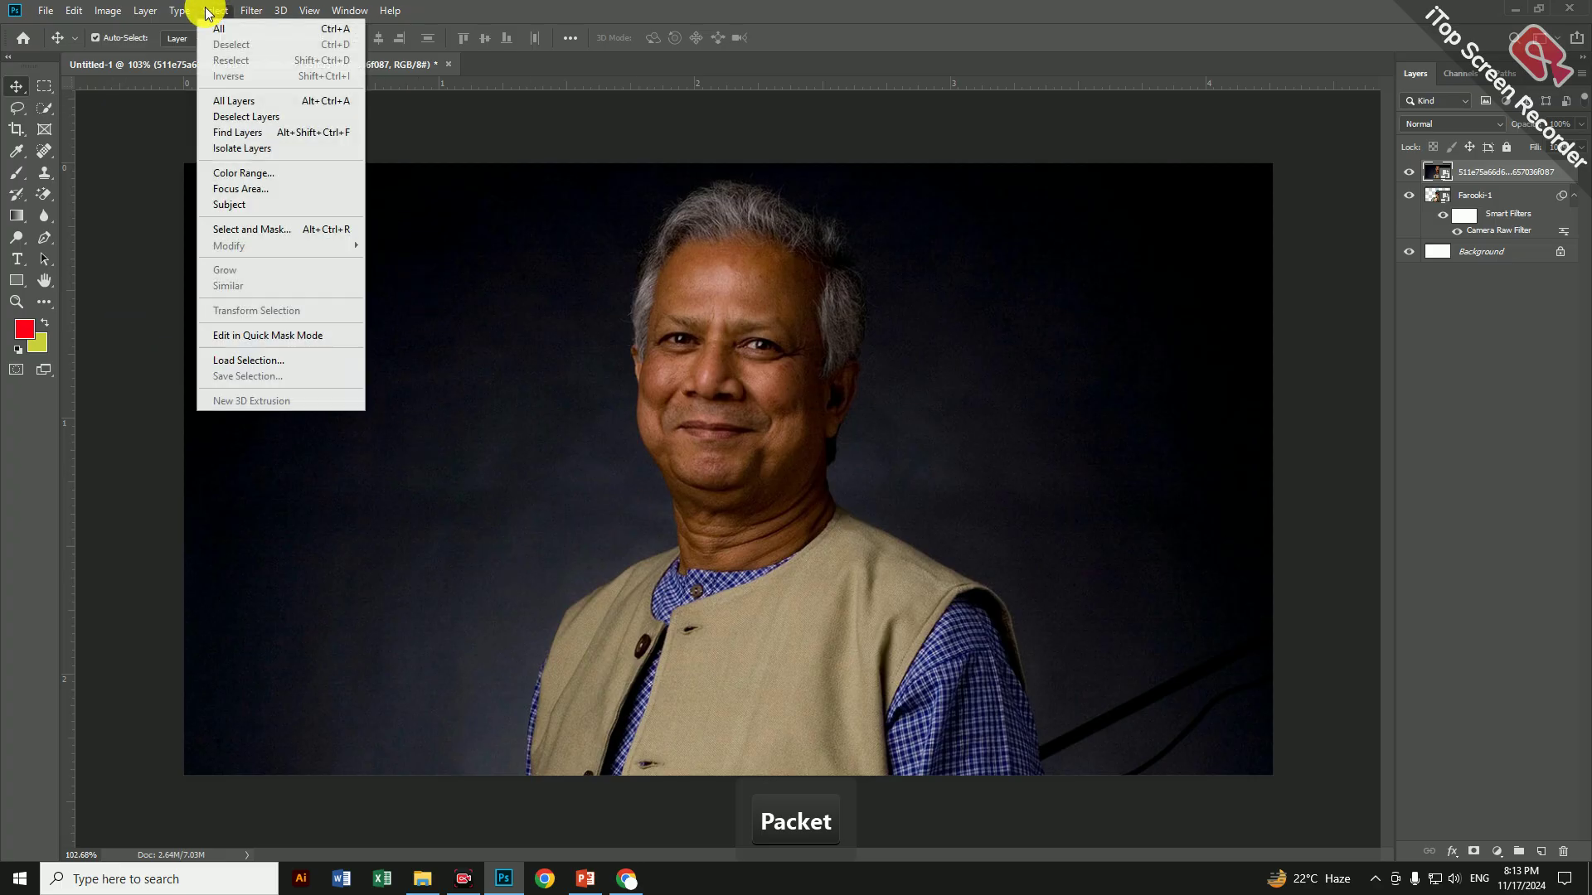
pyautogui.click(274, 204)
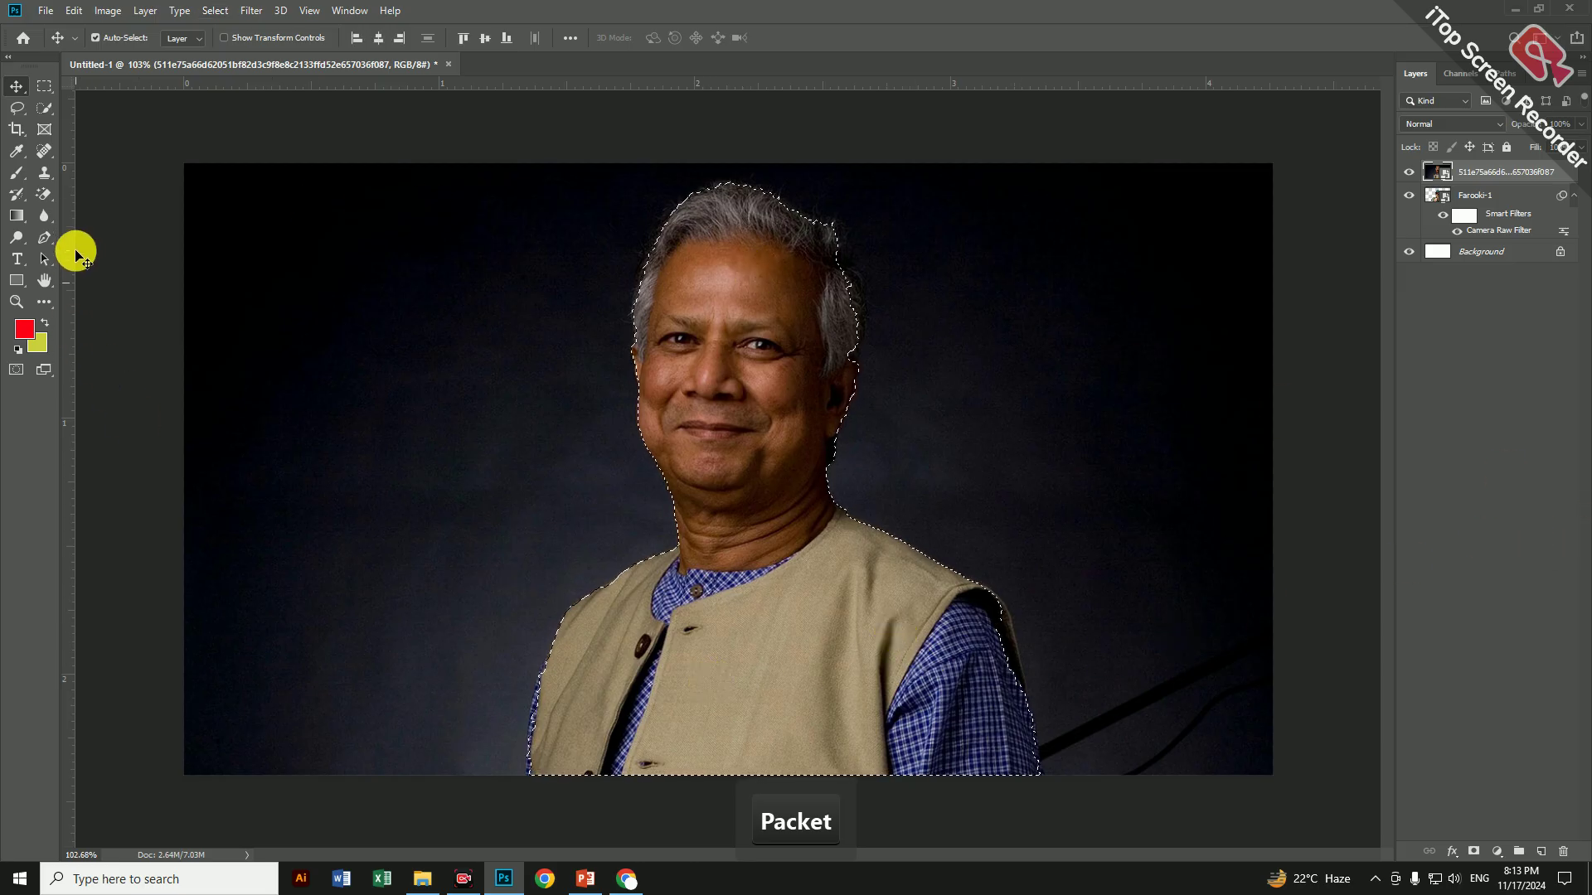
# Trace a closed Pen tool path around the checked sleeve edge missed on the portrait's left side and add it to the selection
pyautogui.click(44, 237)
pyautogui.scroll(5, 609, 648)
pyautogui.moveTo(534, 700); pyautogui.dragTo(735, 288)
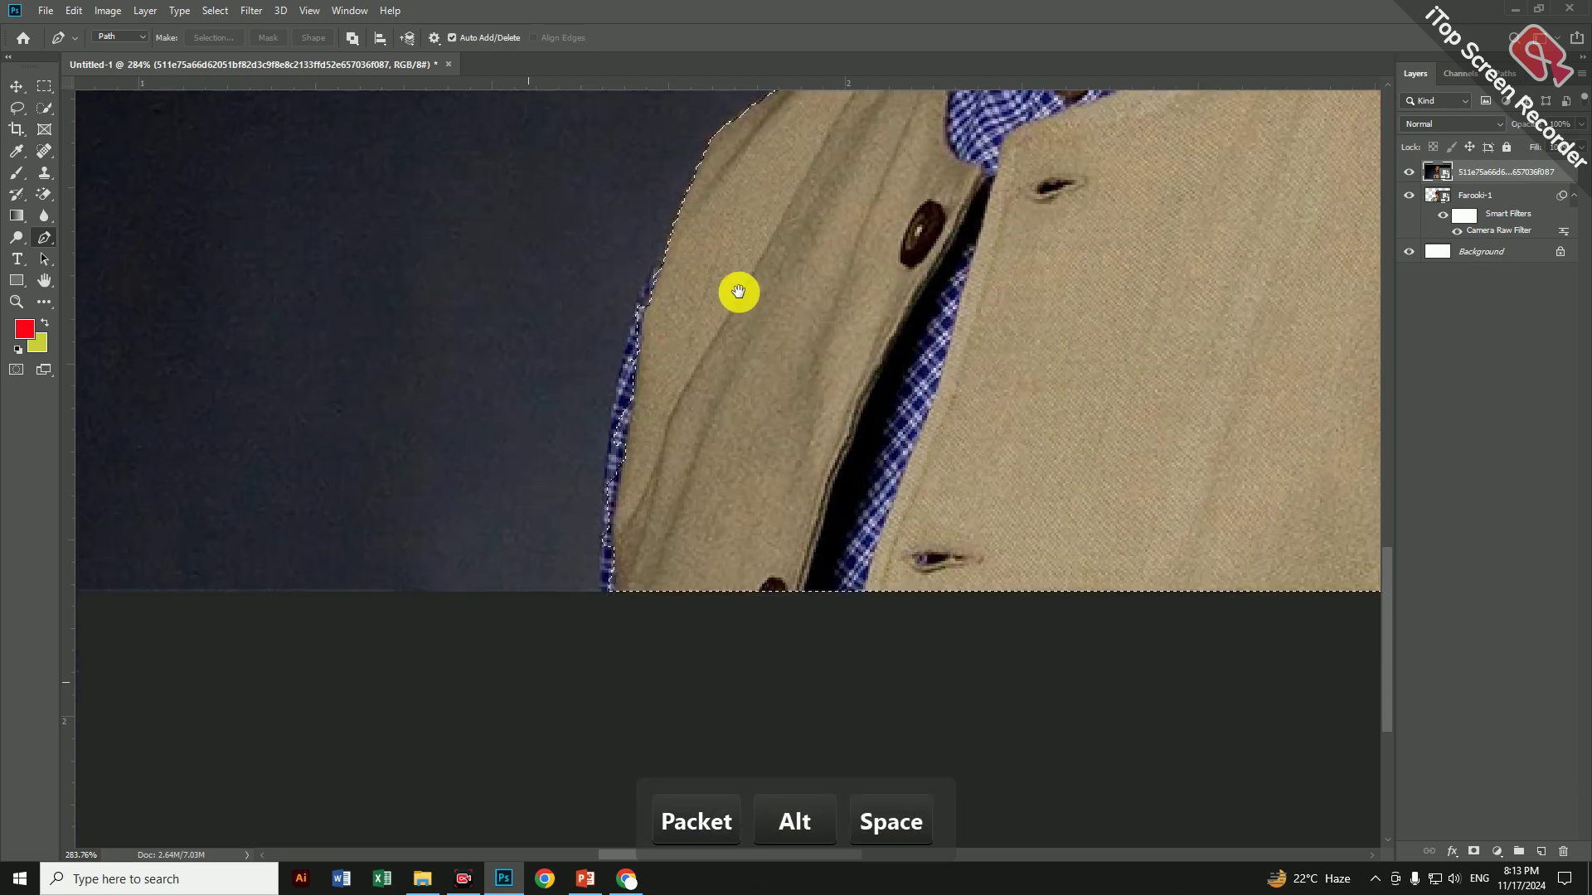
pyautogui.click(672, 219)
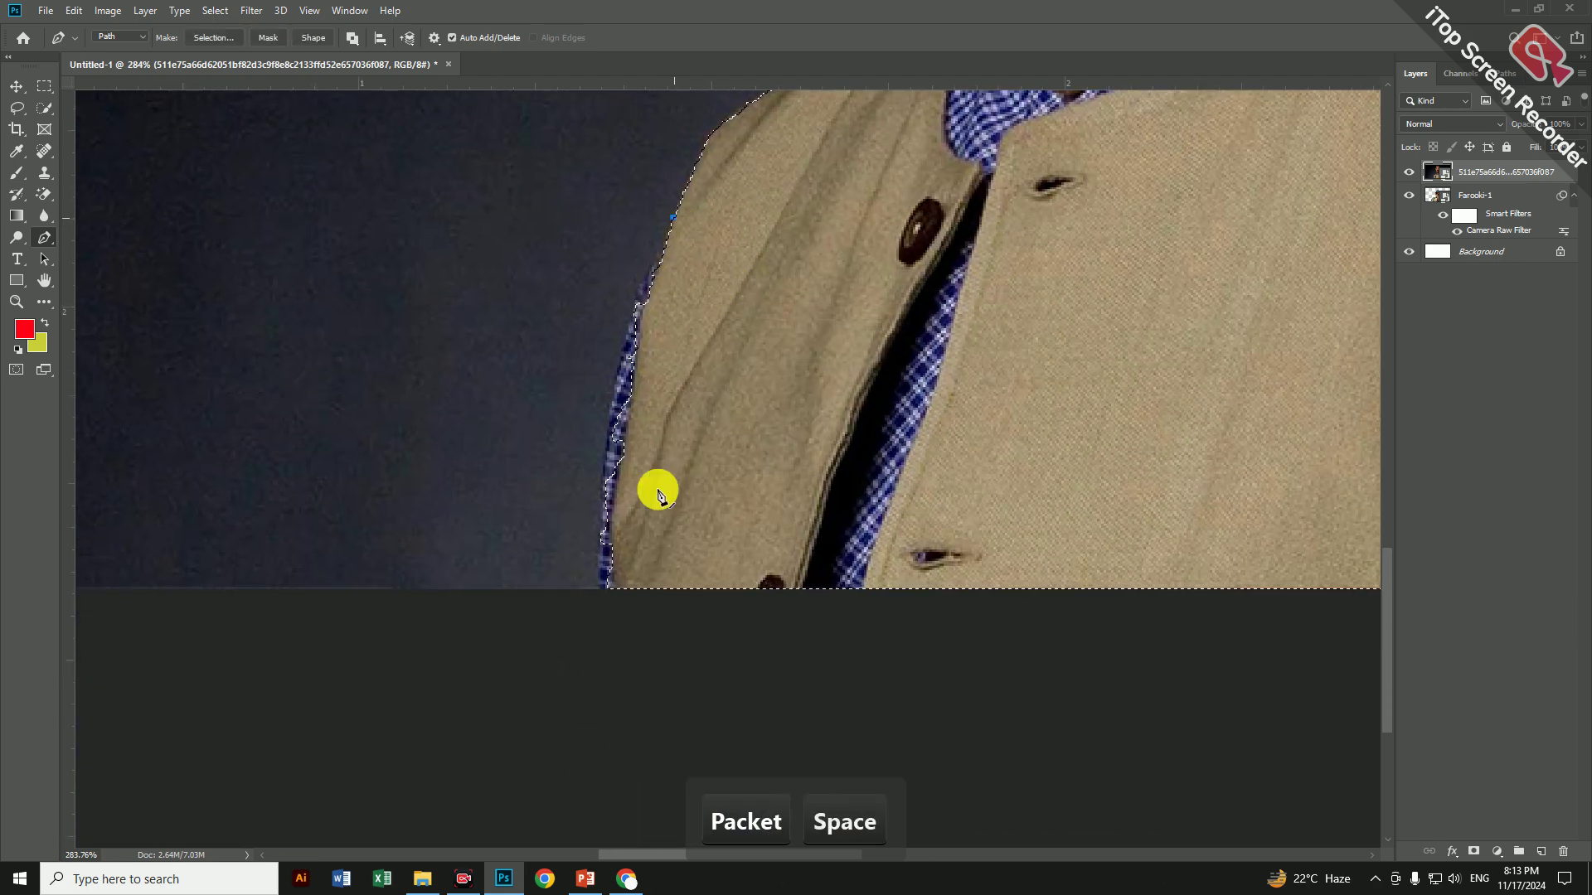
pyautogui.moveTo(595, 726); pyautogui.dragTo(655, 710)
pyautogui.press('alt')
pyautogui.moveTo(791, 569); pyautogui.dragTo(791, 540)
pyautogui.moveTo(746, 284); pyautogui.dragTo(740, 278)
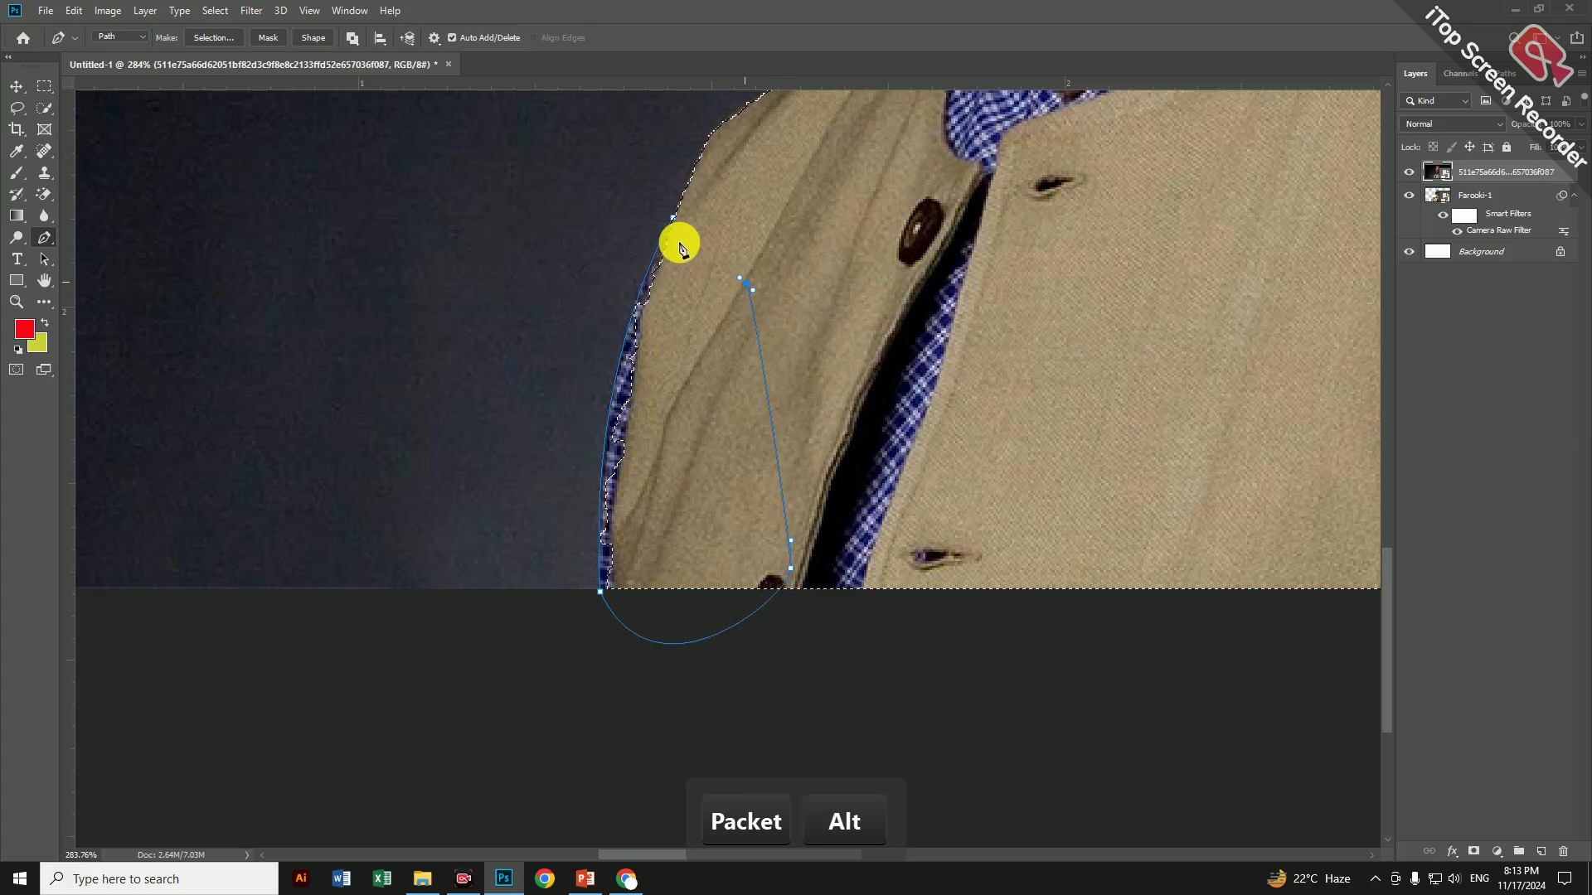
pyautogui.click(673, 221)
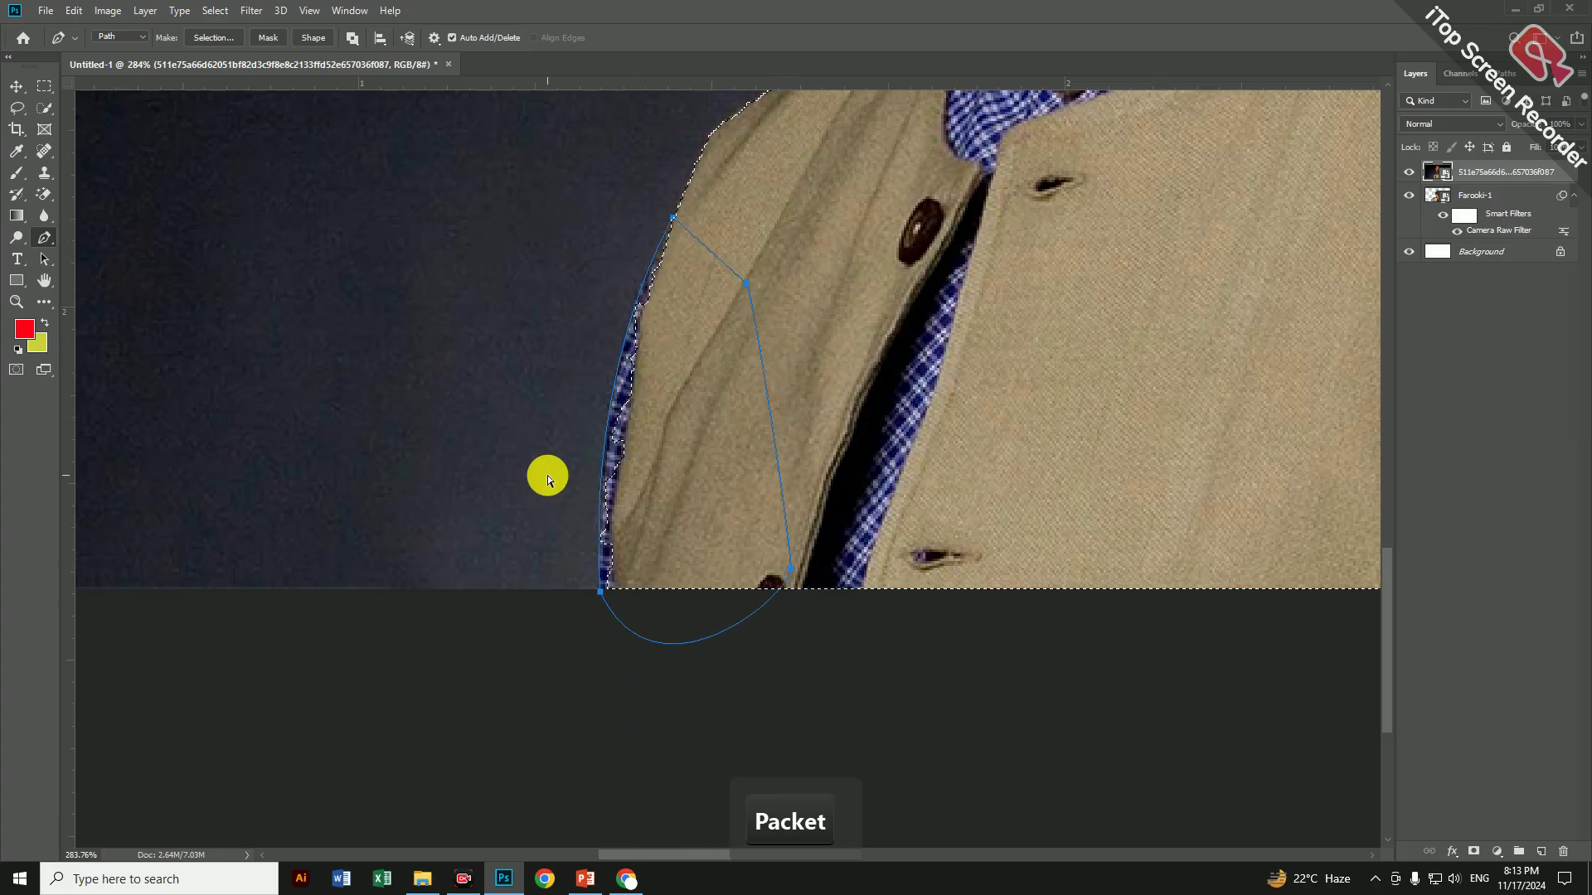
pyautogui.press('ctrl')
pyautogui.hotkey('ctrl', 'shift', 'Return')
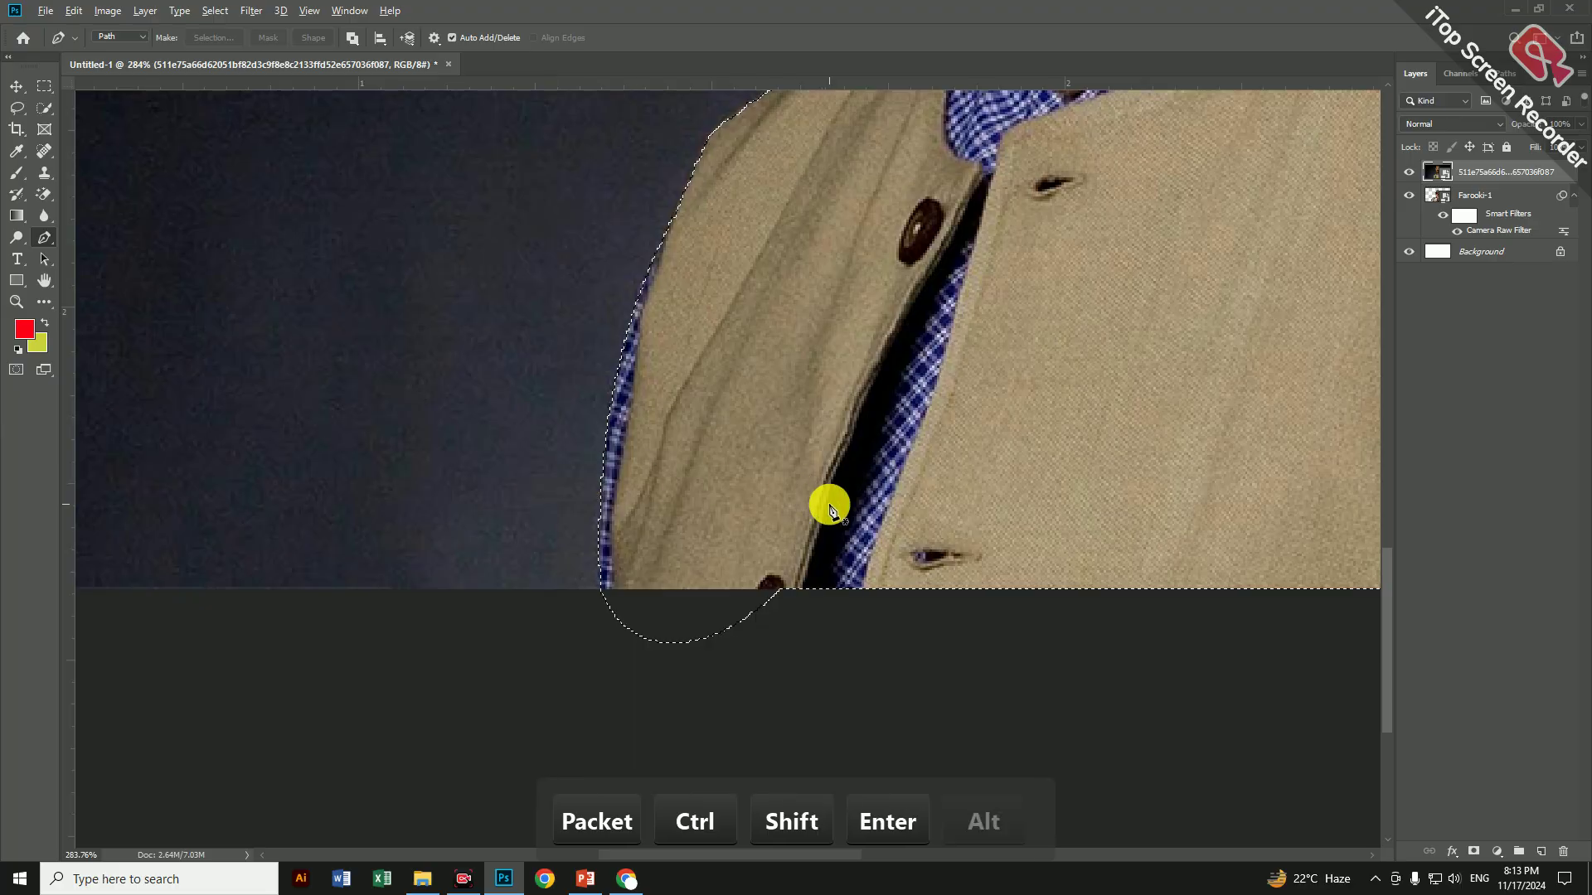
# Trace a closed path around the vest's armhole and outer sleeve on the portrait's right side and add it to the selection
pyautogui.press('alt')
pyautogui.scroll(-3, 776, 547)
pyautogui.moveTo(1048, 487); pyautogui.dragTo(142, 490)
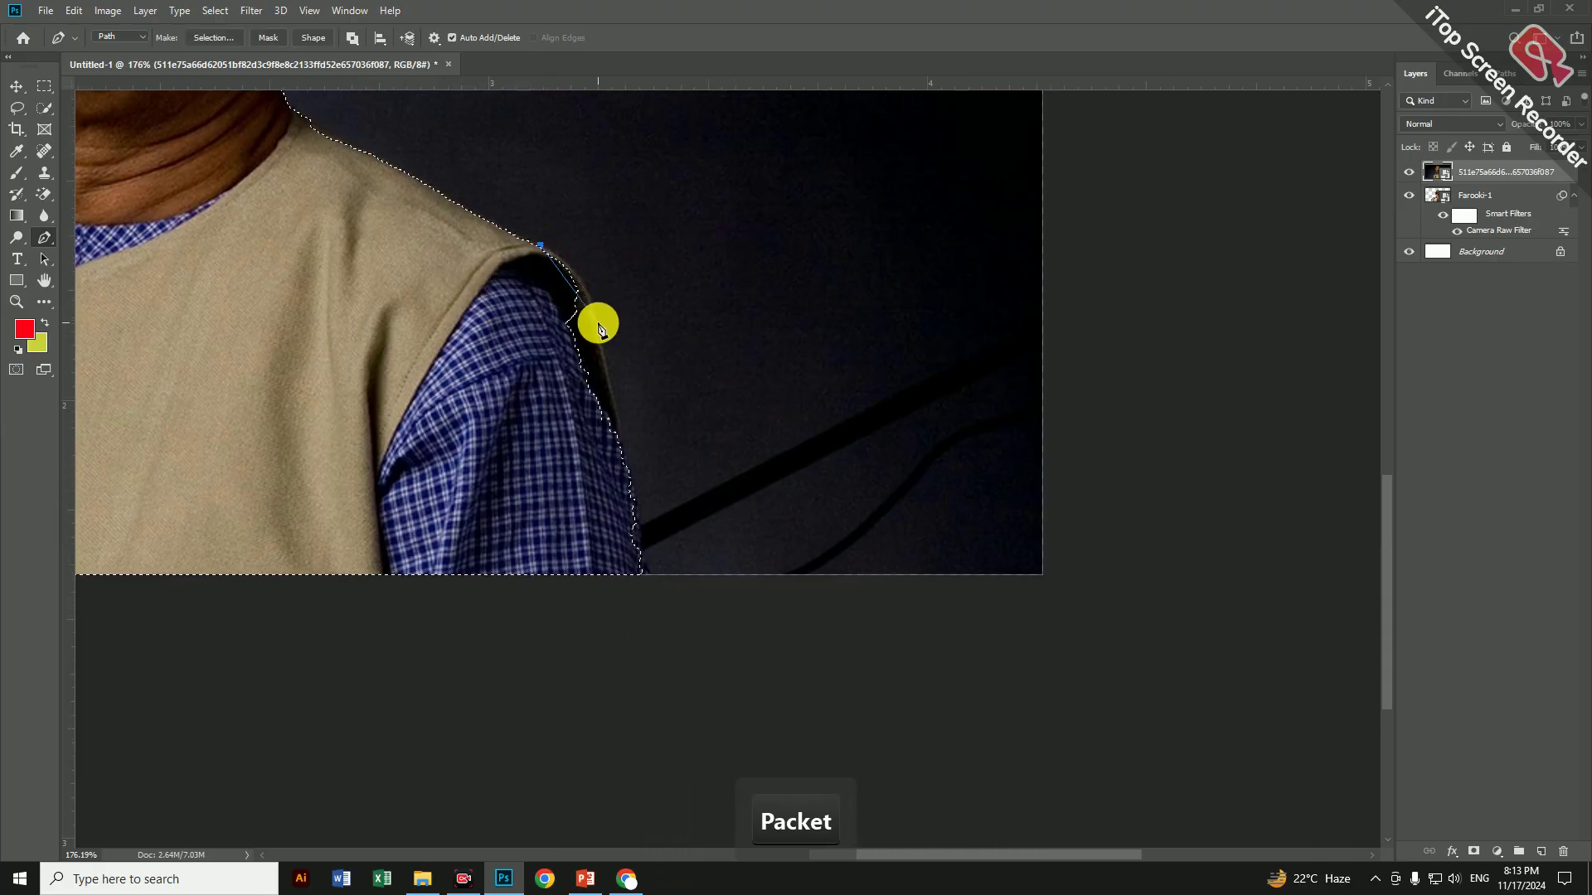
pyautogui.click(610, 381)
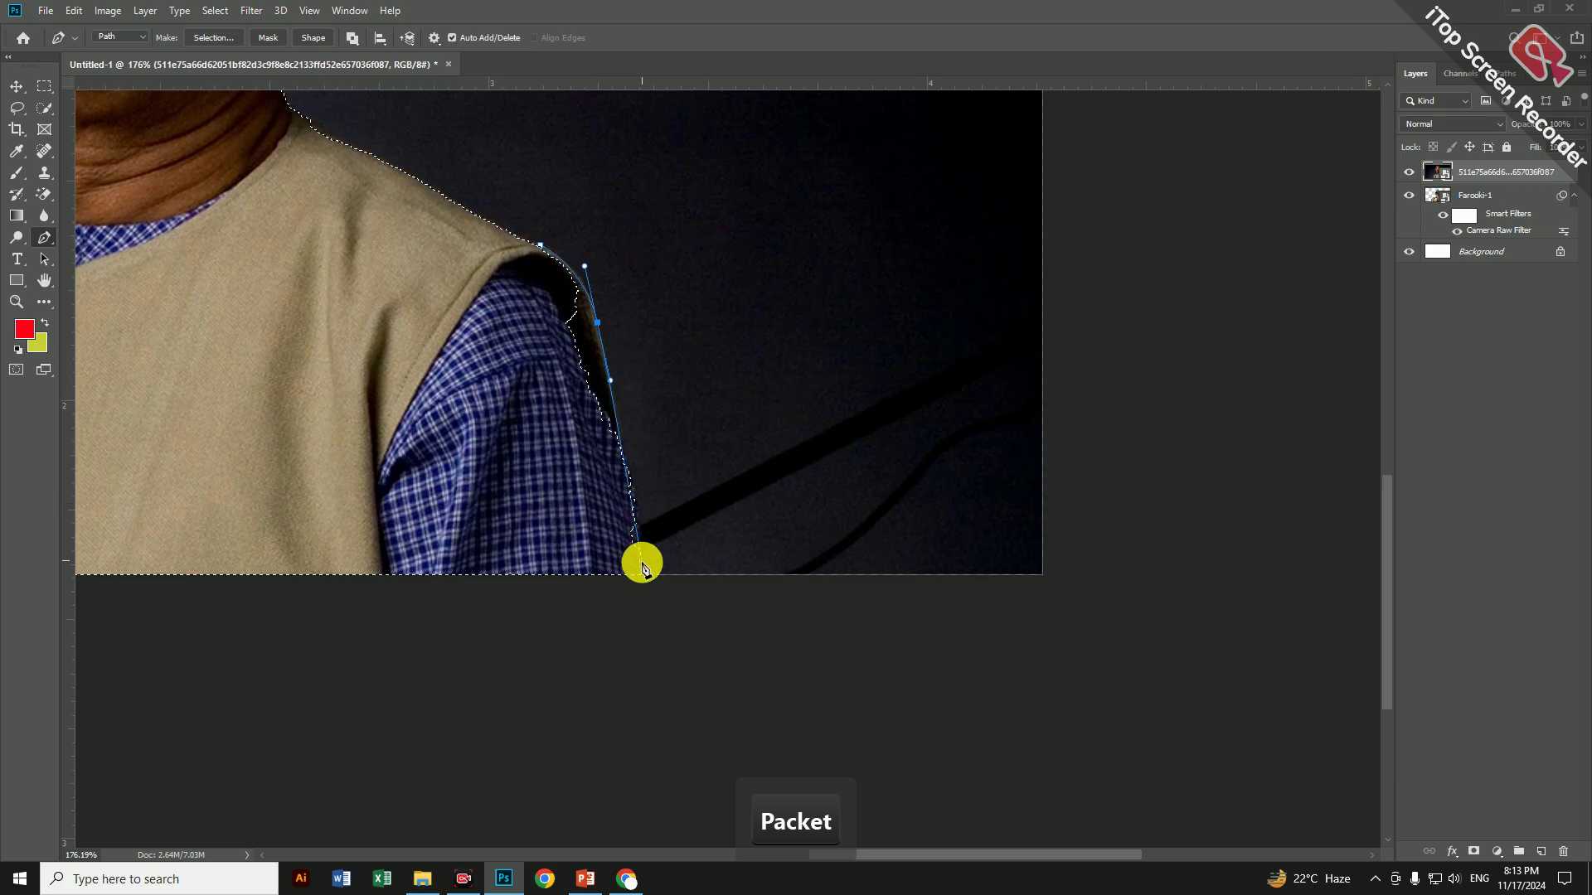
pyautogui.click(453, 629)
pyautogui.click(502, 306)
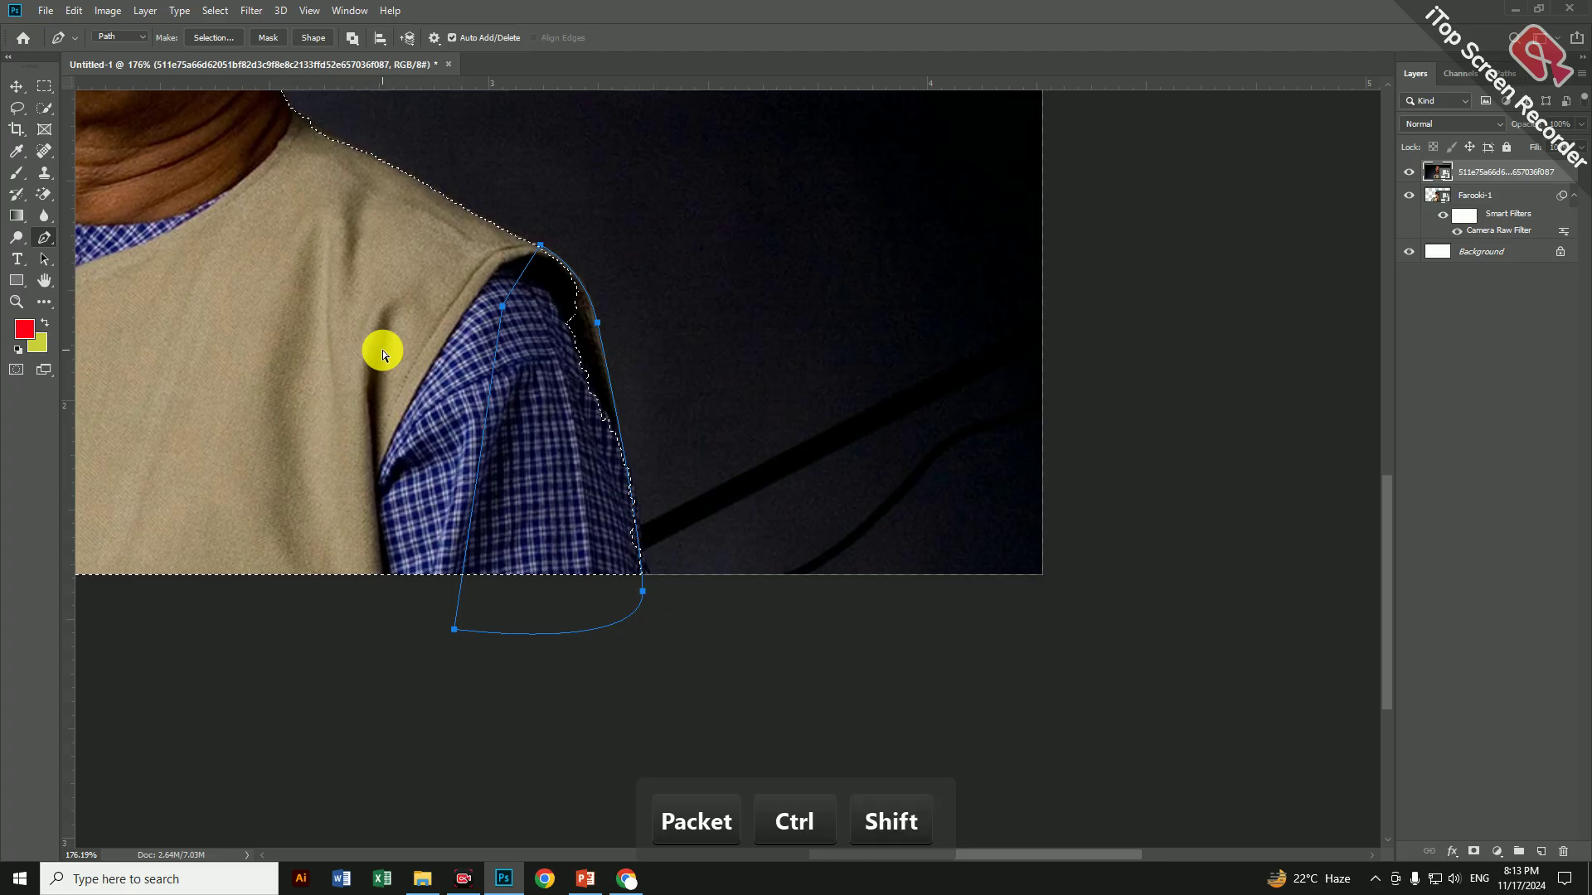
pyautogui.hotkey('ctrl', 'shift', 'Return')
pyautogui.keyDown('alt'); pyautogui.scroll(-4, 383, 355); pyautogui.keyUp('alt')
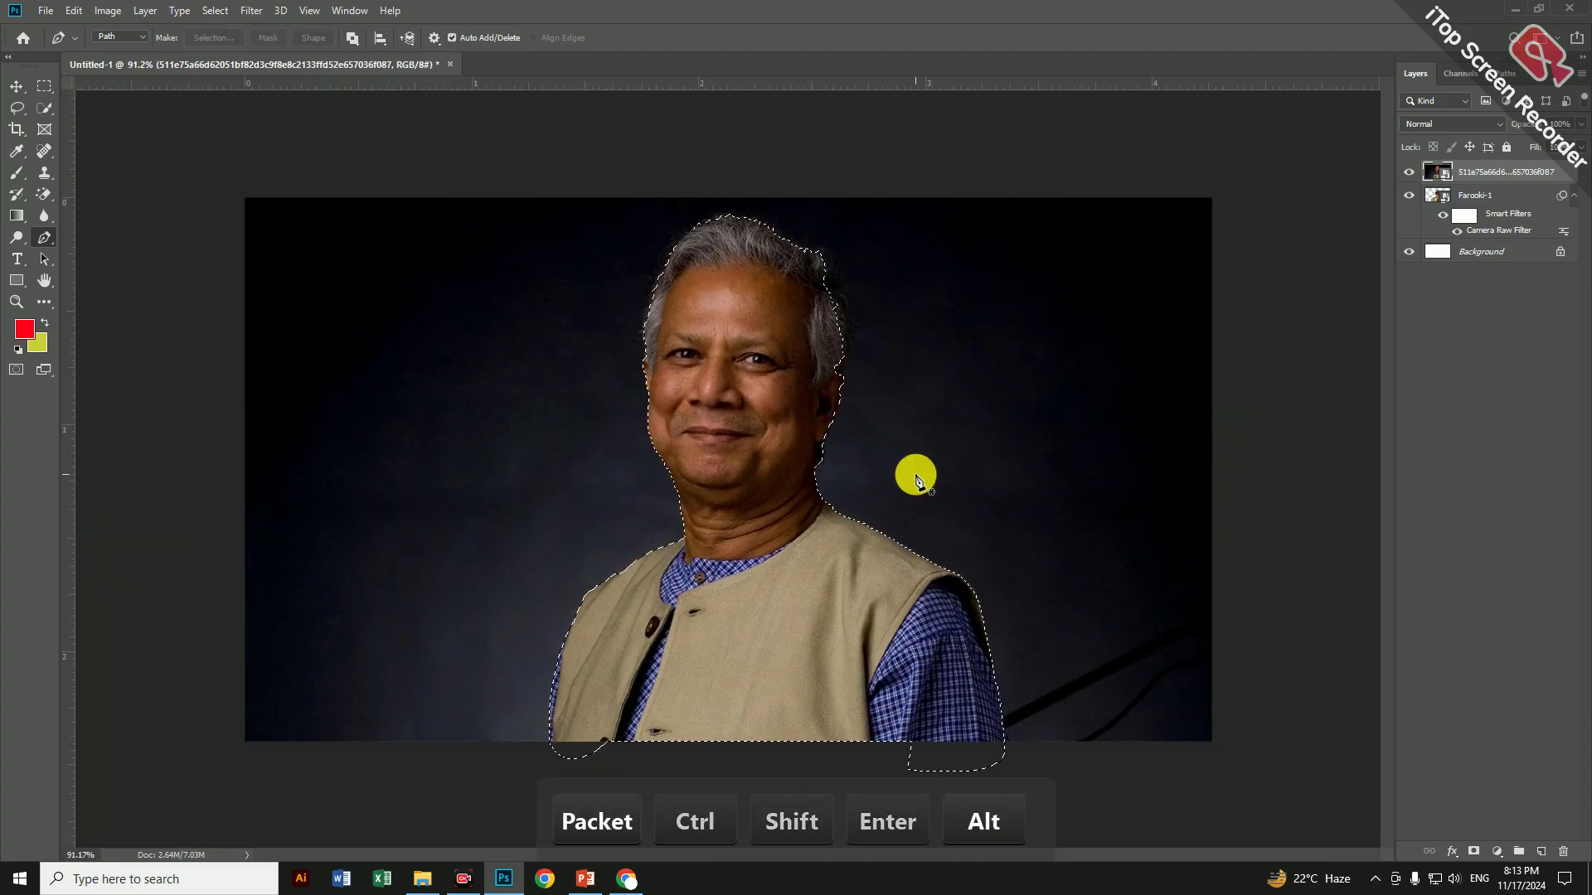
# Trace a closed Pen tool path around the missed hair from the ear to the crown on the portrait's right side and add it to the selection
pyautogui.keyDown('alt'); pyautogui.scroll(6, 855, 326); pyautogui.keyUp('alt')
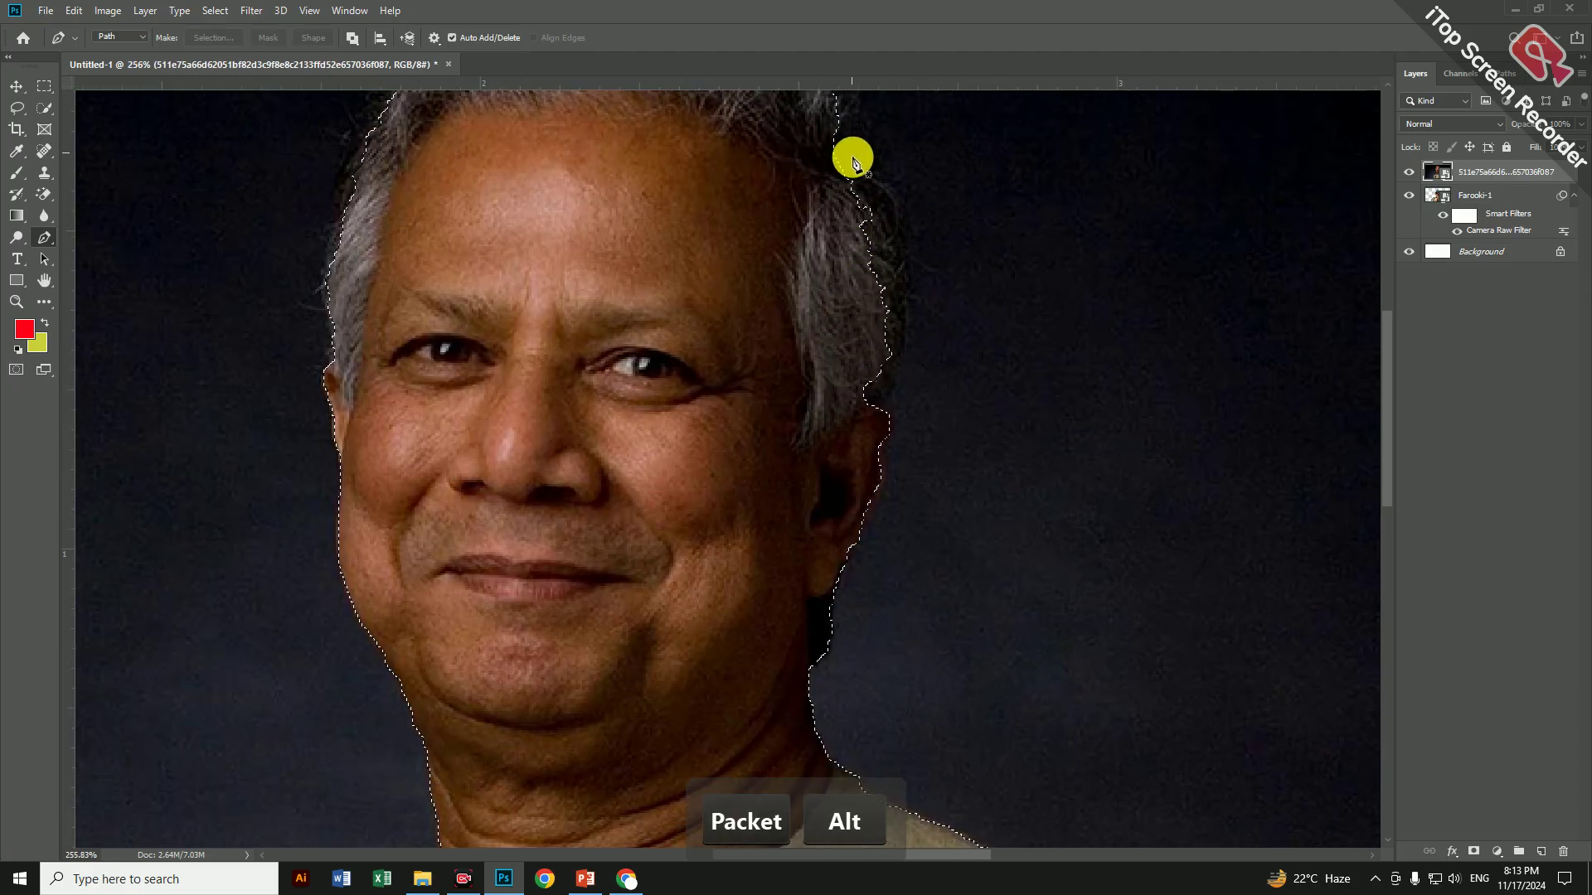
pyautogui.click(871, 169)
pyautogui.moveTo(891, 413); pyautogui.dragTo(840, 393)
pyautogui.press('alt')
pyautogui.click(840, 291)
pyautogui.press('space')
pyautogui.moveTo(826, 214); pyautogui.dragTo(864, 461)
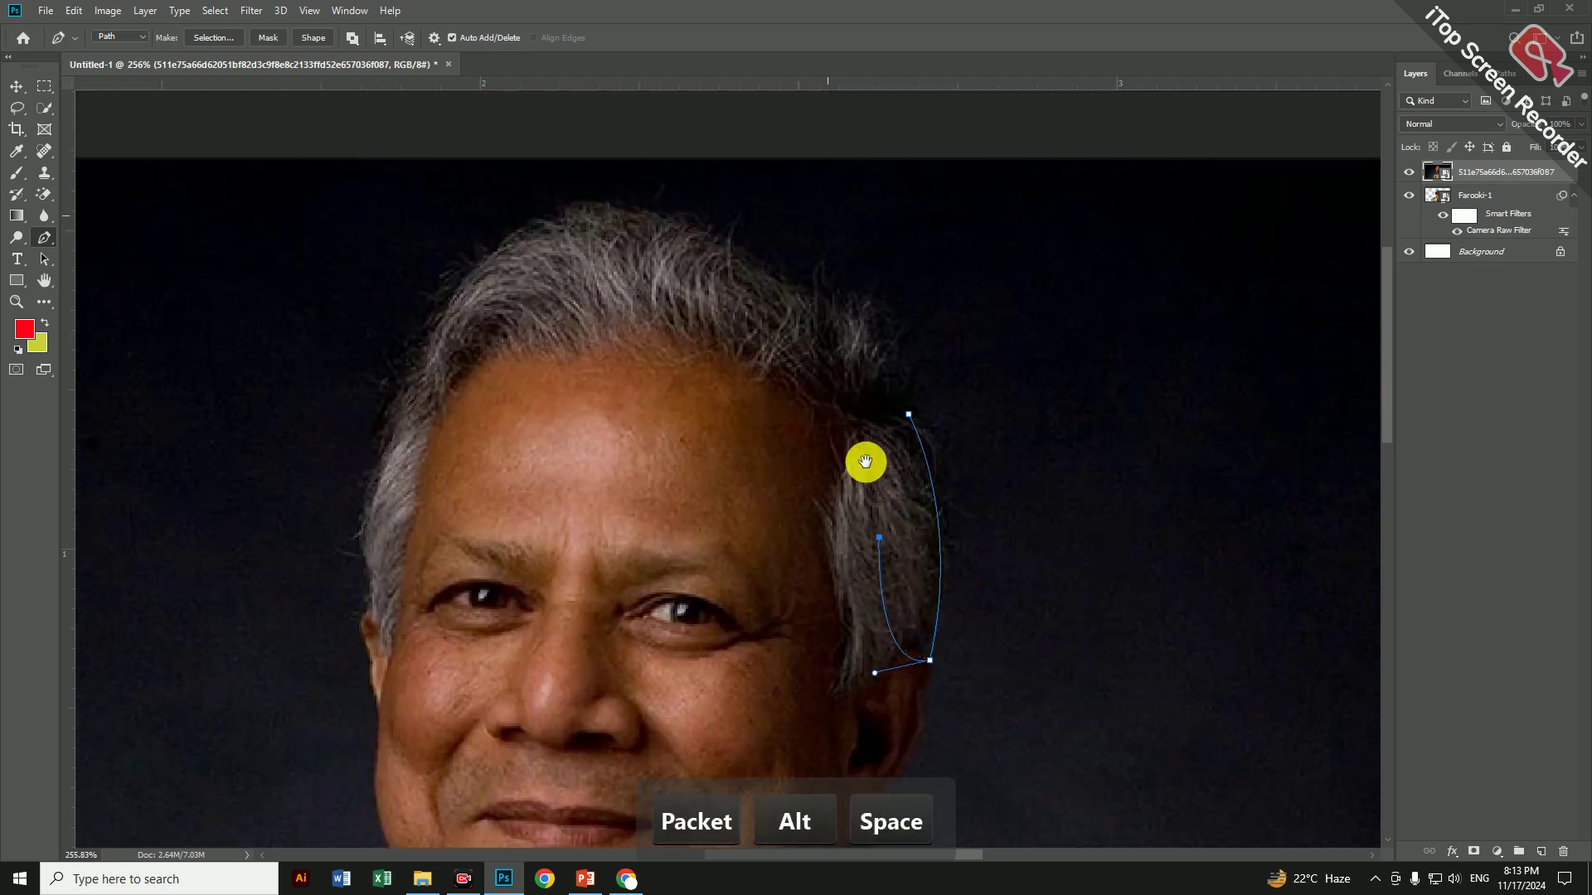
pyautogui.click(831, 336)
pyautogui.click(692, 267)
pyautogui.moveTo(700, 270); pyautogui.dragTo(806, 278)
pyautogui.click(673, 224)
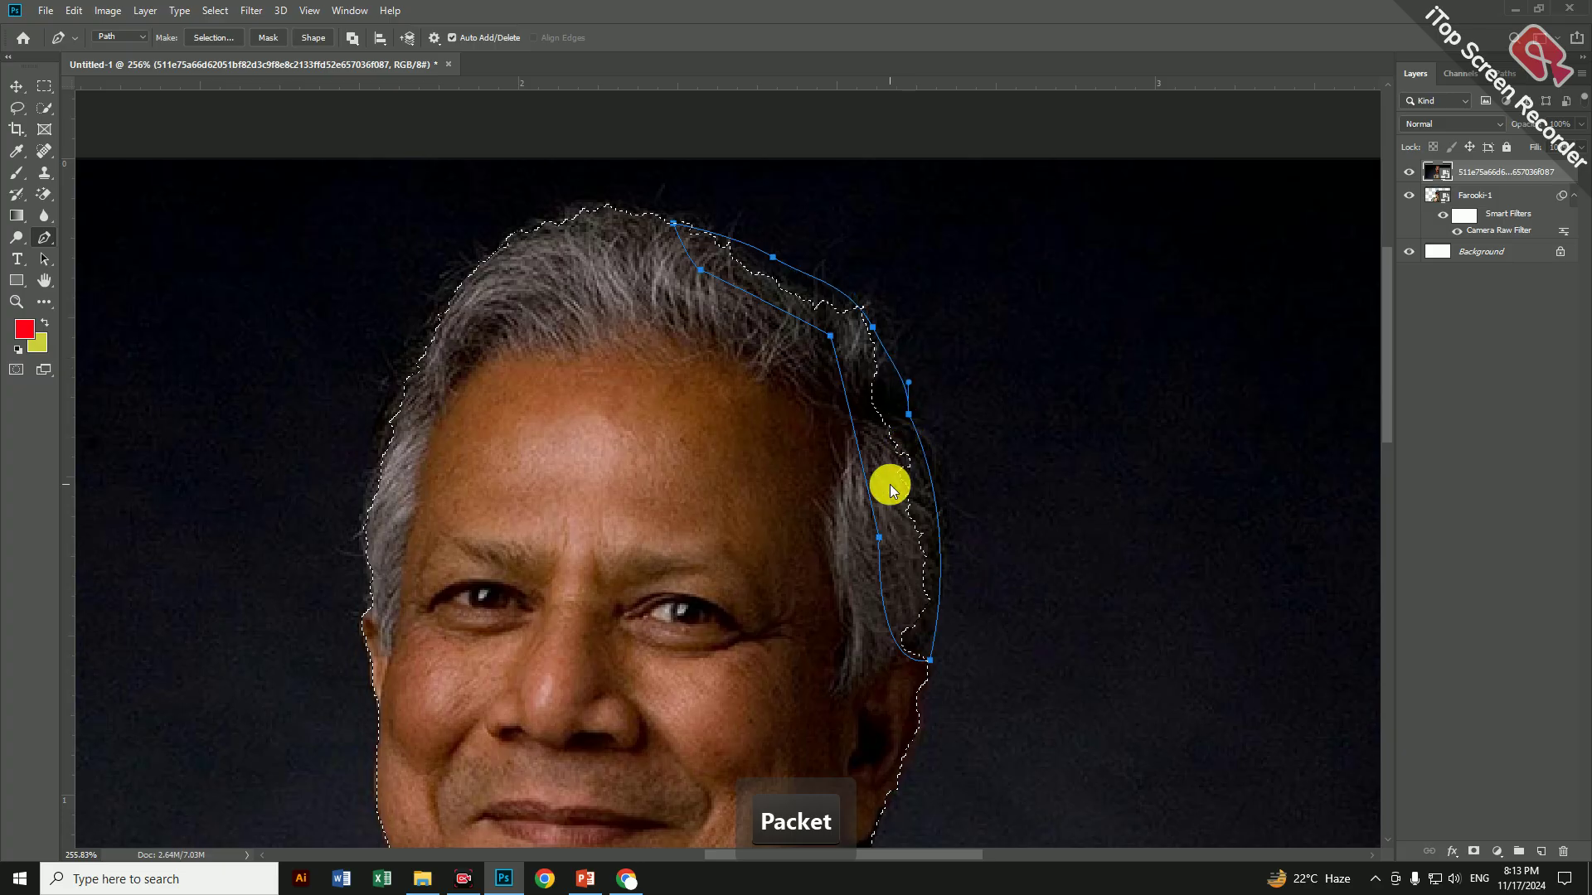
pyautogui.hotkey('ctrl', 'shift', 'Return')
# Trace a closed path around the hair edge above the ear on the portrait's left side and add it to the selection
pyautogui.keyDown('alt'); pyautogui.scroll(-2, 810, 580); pyautogui.keyUp('alt')
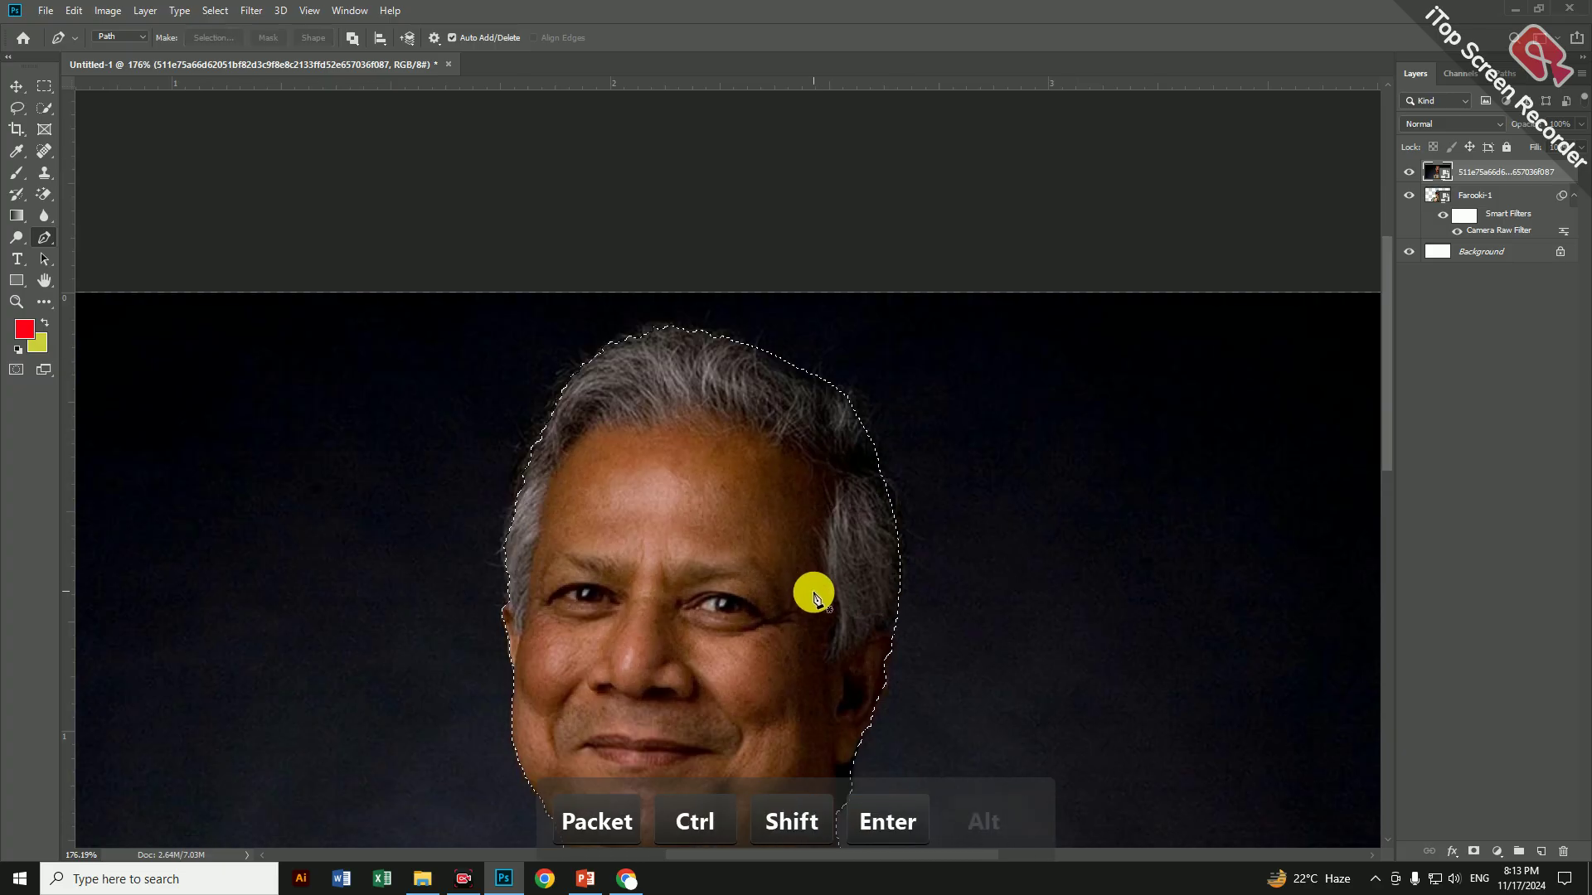
pyautogui.keyDown('alt'); pyautogui.scroll(-1, 813, 592); pyautogui.keyUp('alt')
pyautogui.moveTo(603, 526); pyautogui.dragTo(841, 441)
pyautogui.keyDown('alt'); pyautogui.scroll(5, 859, 300); pyautogui.keyUp('alt')
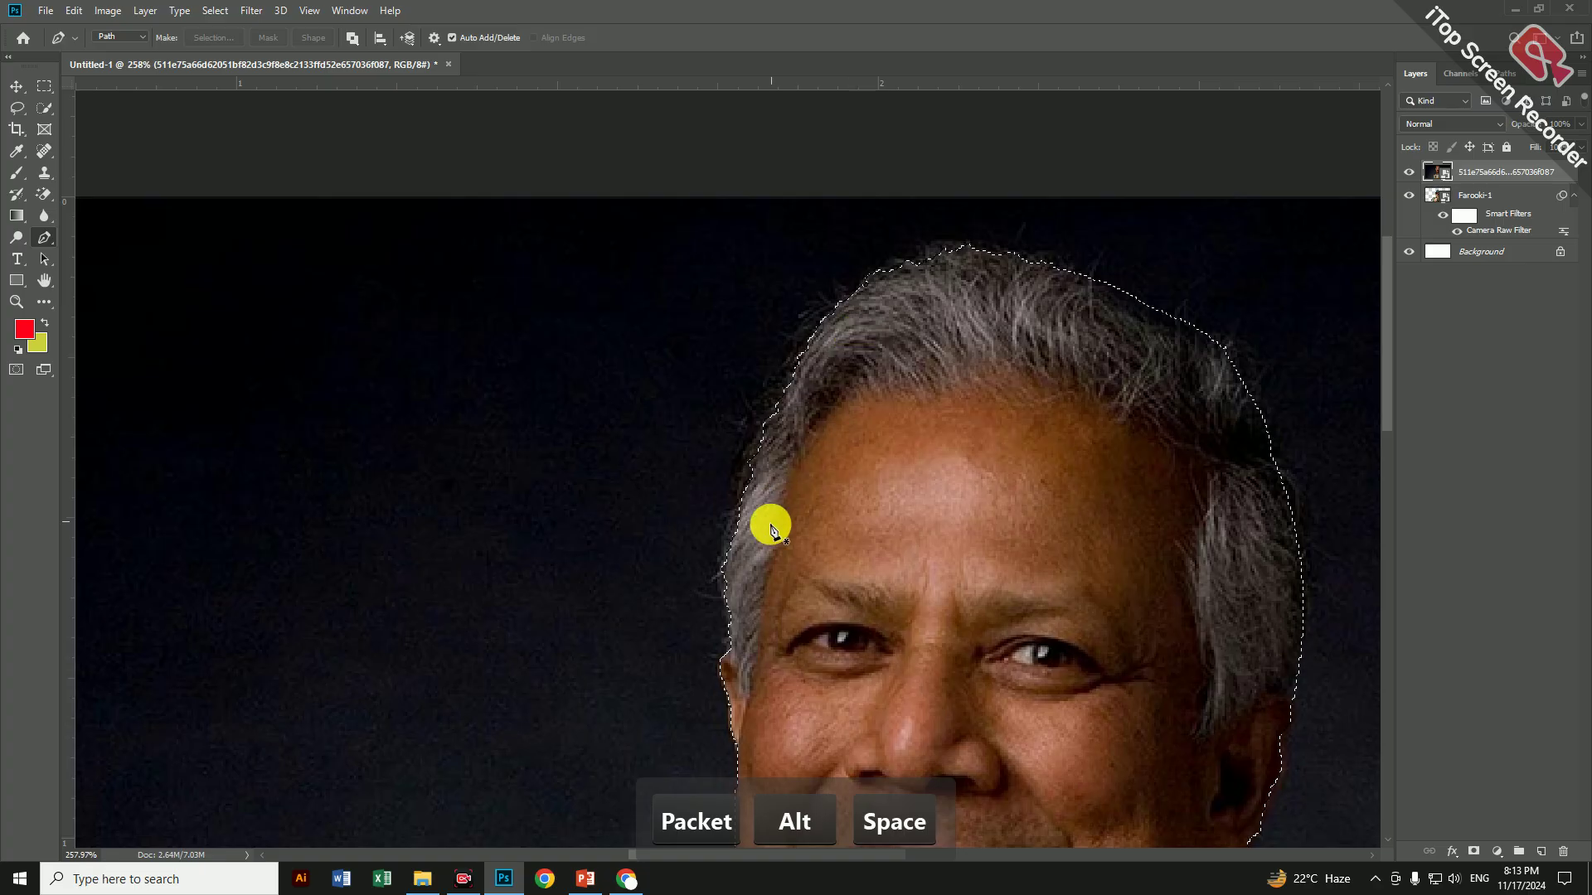
pyautogui.click(840, 299)
pyautogui.moveTo(766, 414); pyautogui.dragTo(752, 461)
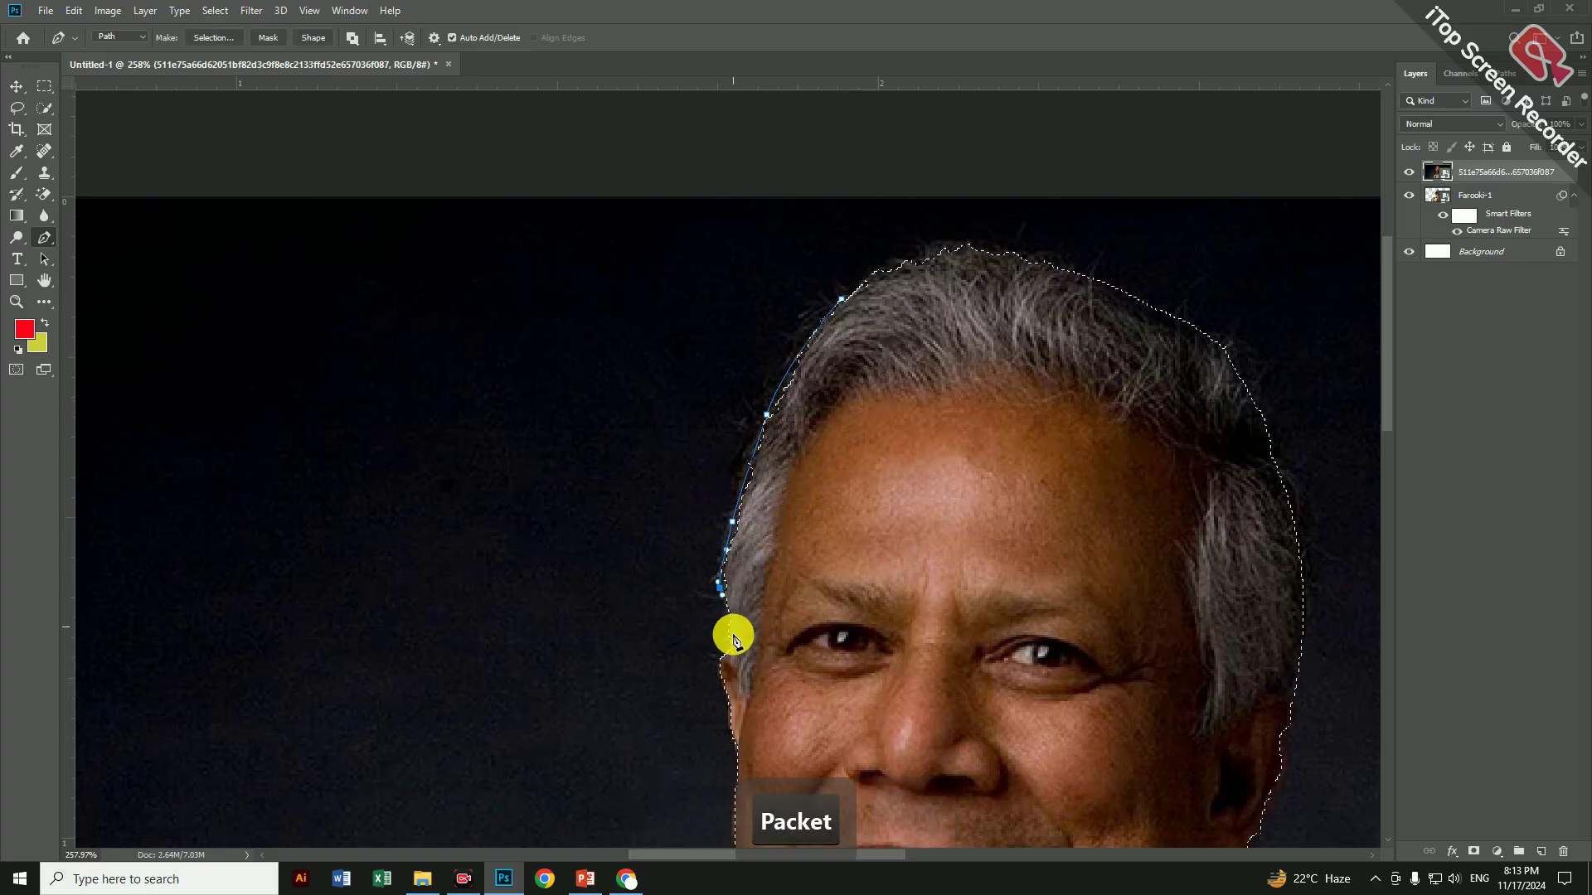
pyautogui.click(780, 558)
pyautogui.moveTo(839, 380); pyautogui.dragTo(849, 359)
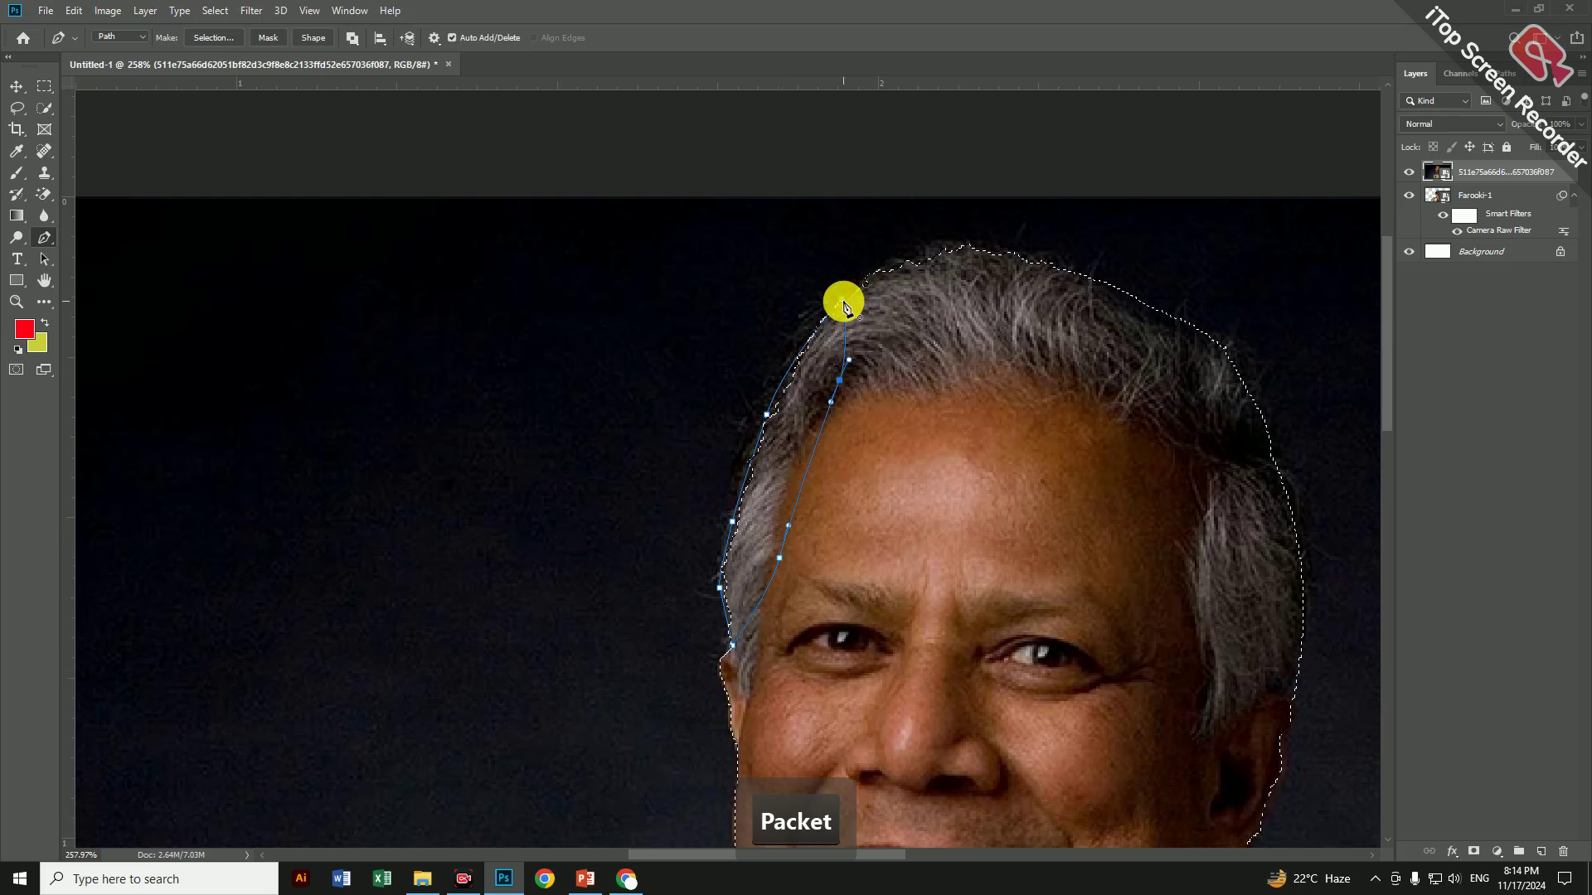
pyautogui.click(842, 302)
pyautogui.hotkey('ctrl', 'shift', 'Return')
# Mask the grey-haired man's layer with the selection and convert the masked layer to a smart object
pyautogui.keyDown('alt'); pyautogui.scroll(-3, 817, 450); pyautogui.keyUp('alt')
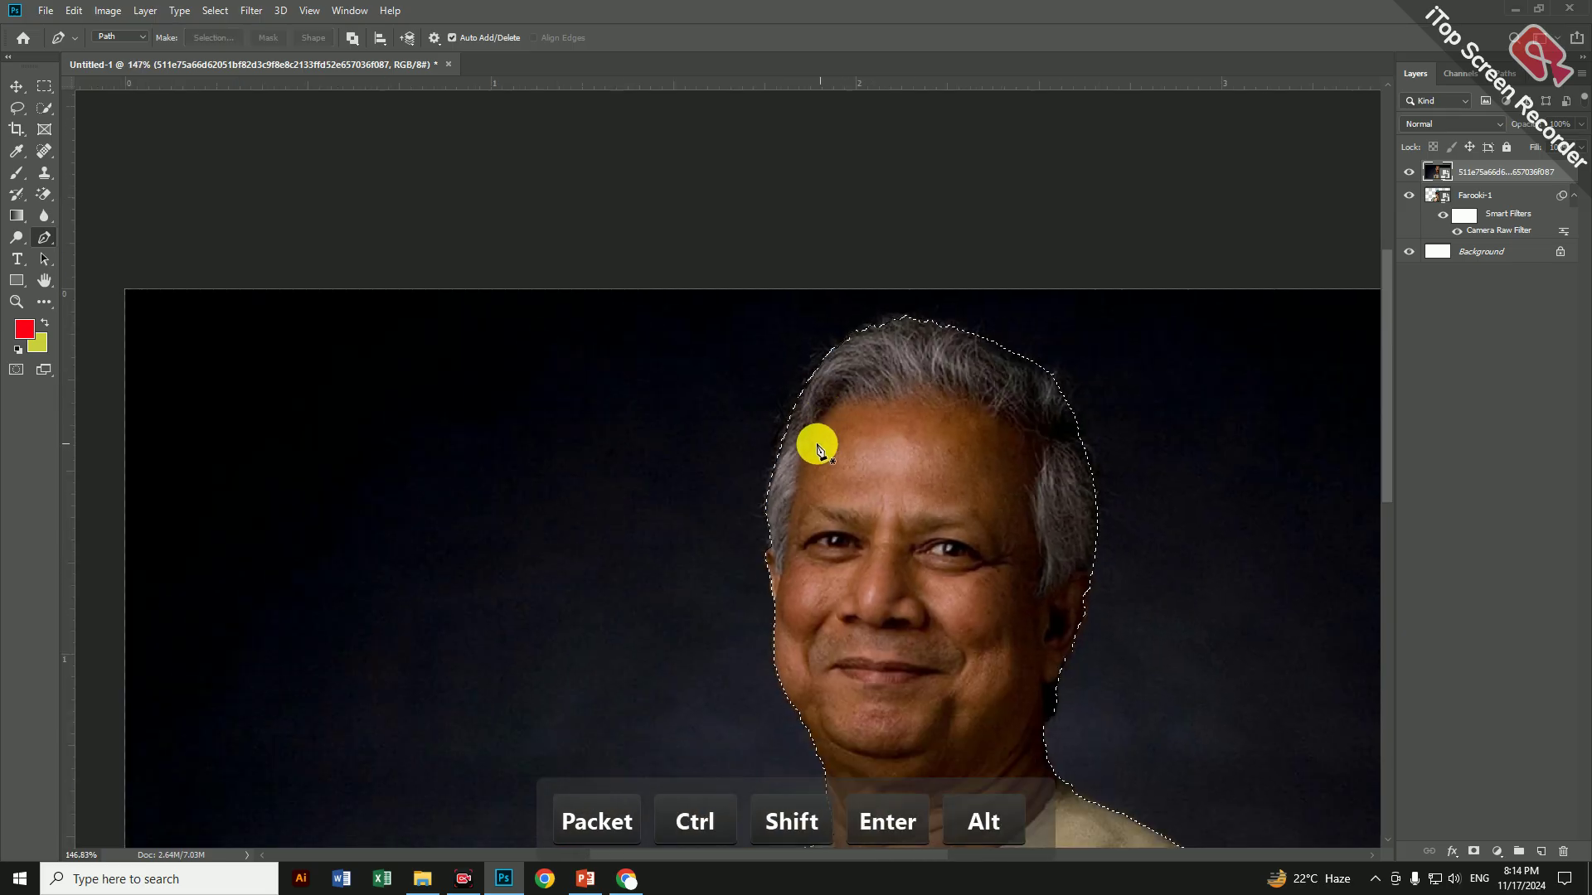
pyautogui.keyDown('alt'); pyautogui.scroll(-4, 817, 450); pyautogui.keyUp('alt')
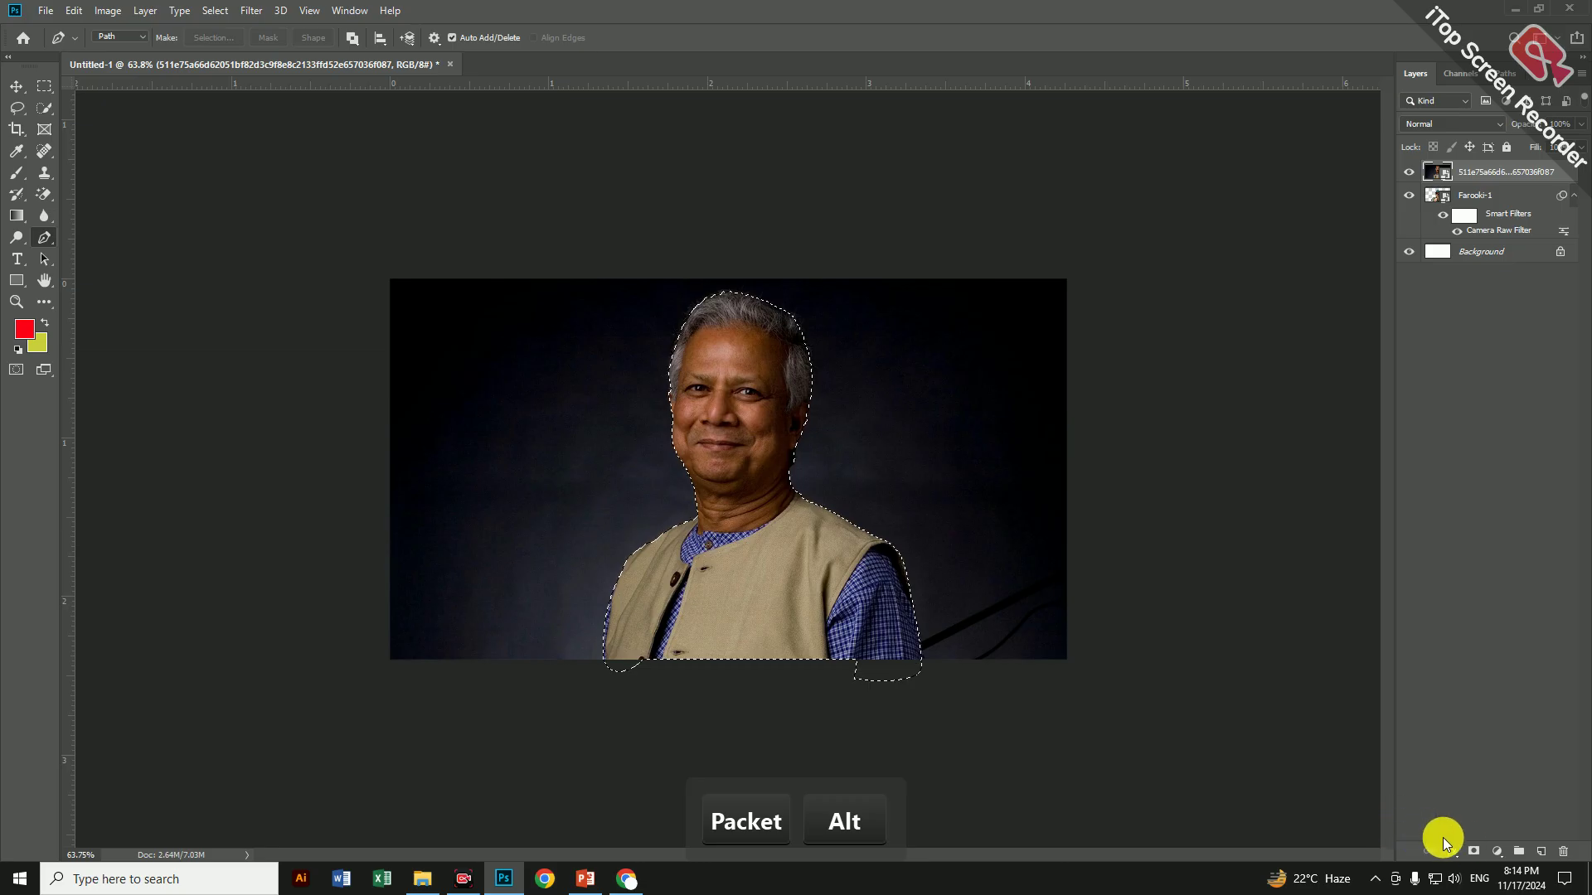
pyautogui.click(1473, 853)
pyautogui.rightClick(1507, 174)
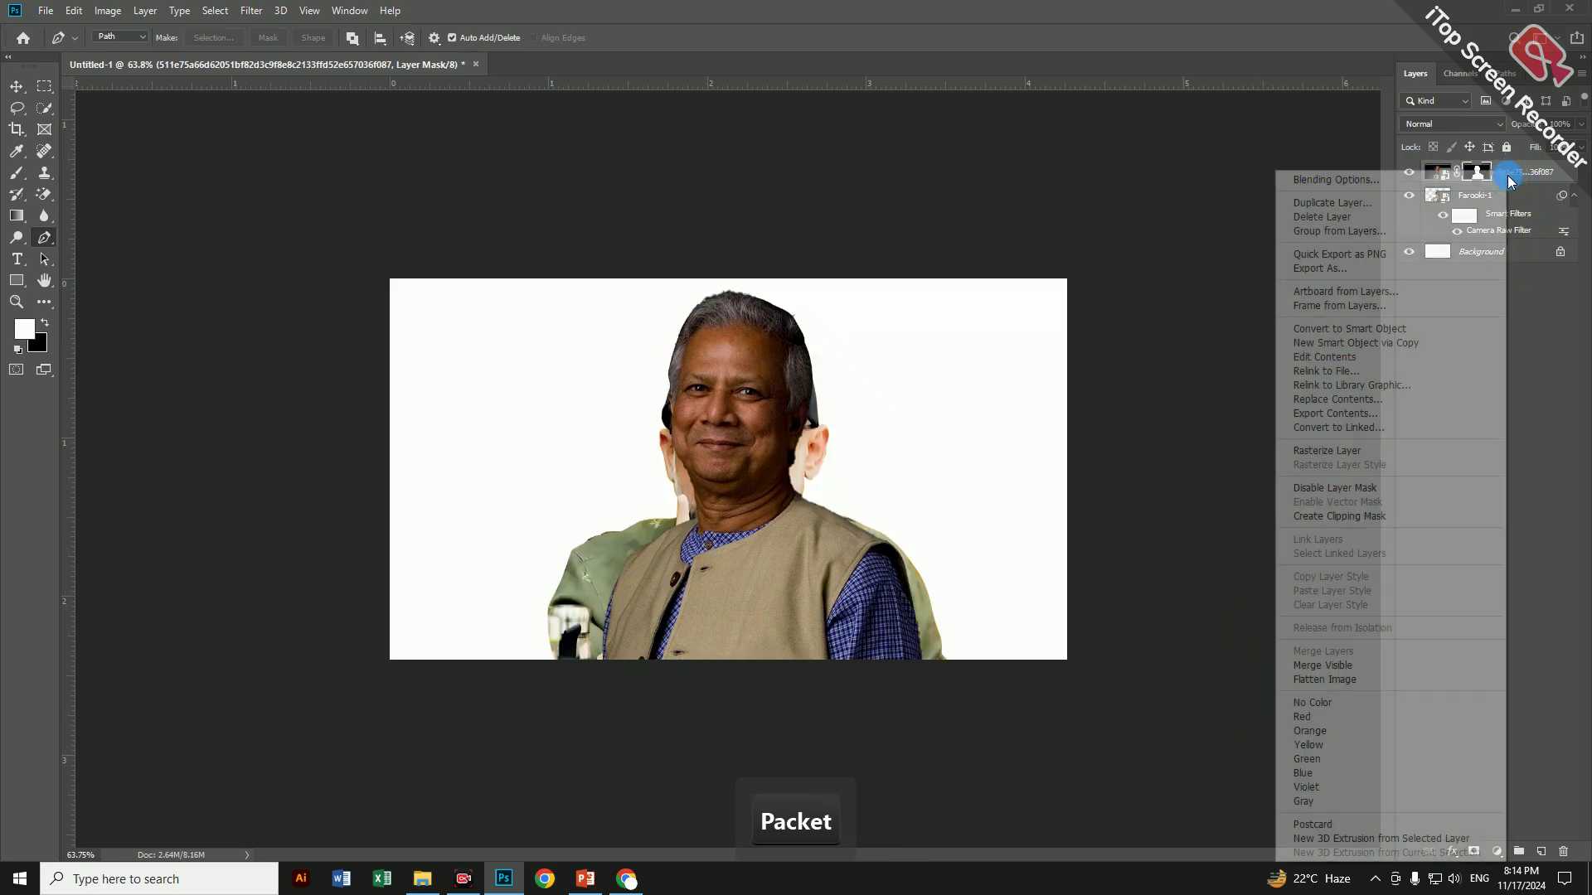
pyautogui.click(1326, 328)
# Apply a Camera Raw filter to the grey-haired man's cutout with Temperature +15, Exposure +0.75 and Contrast +11
pyautogui.keyDown('alt'); pyautogui.scroll(2, 795, 373); pyautogui.keyUp('alt')
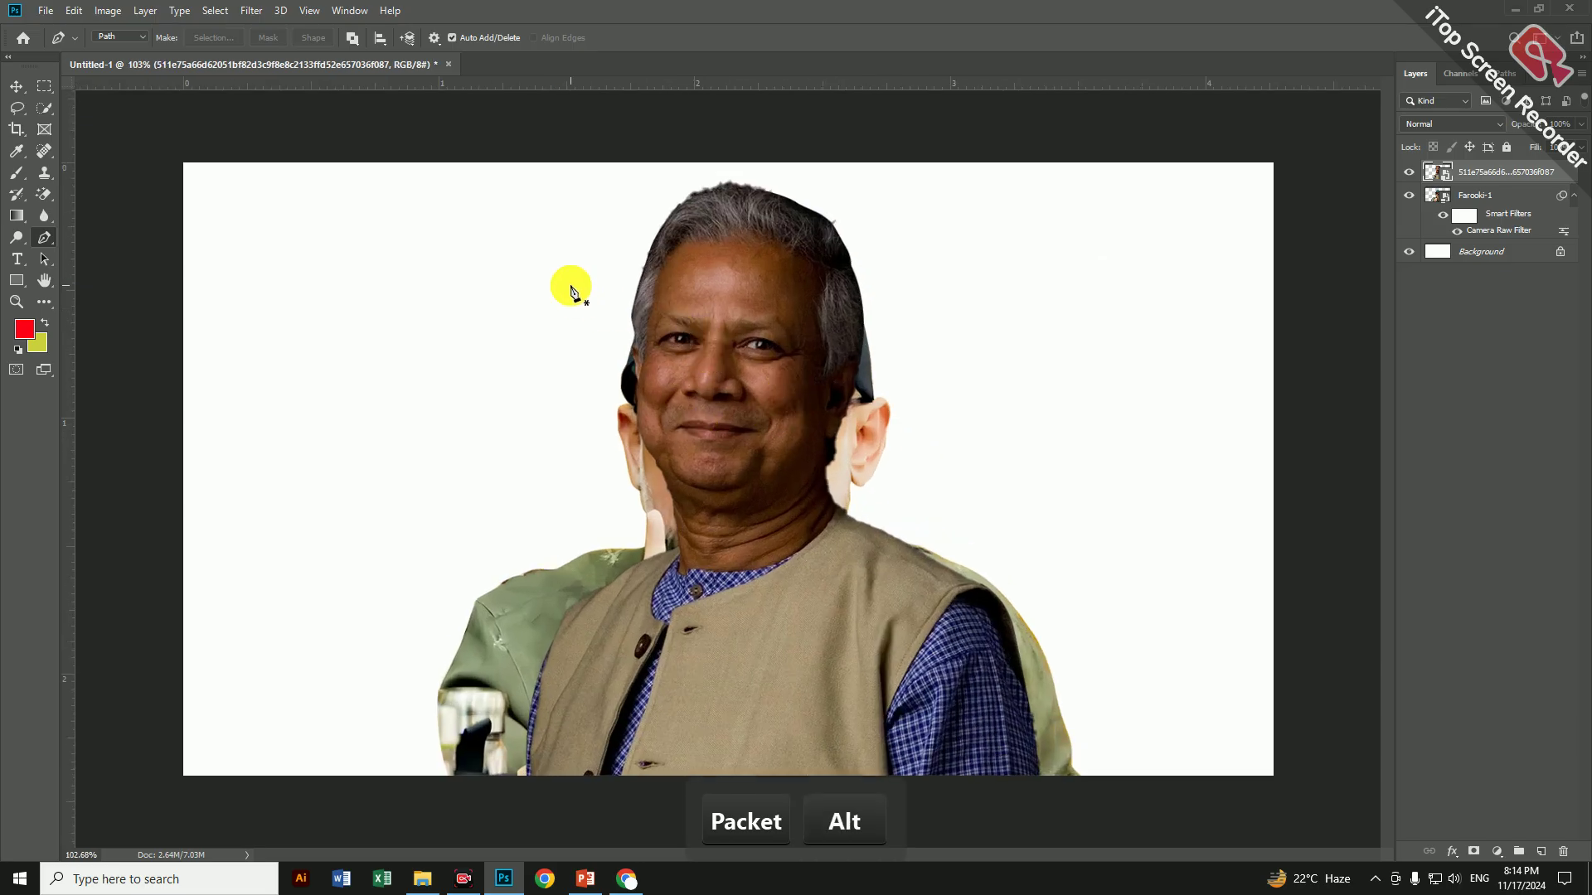
pyautogui.click(268, 16)
pyautogui.click(292, 107)
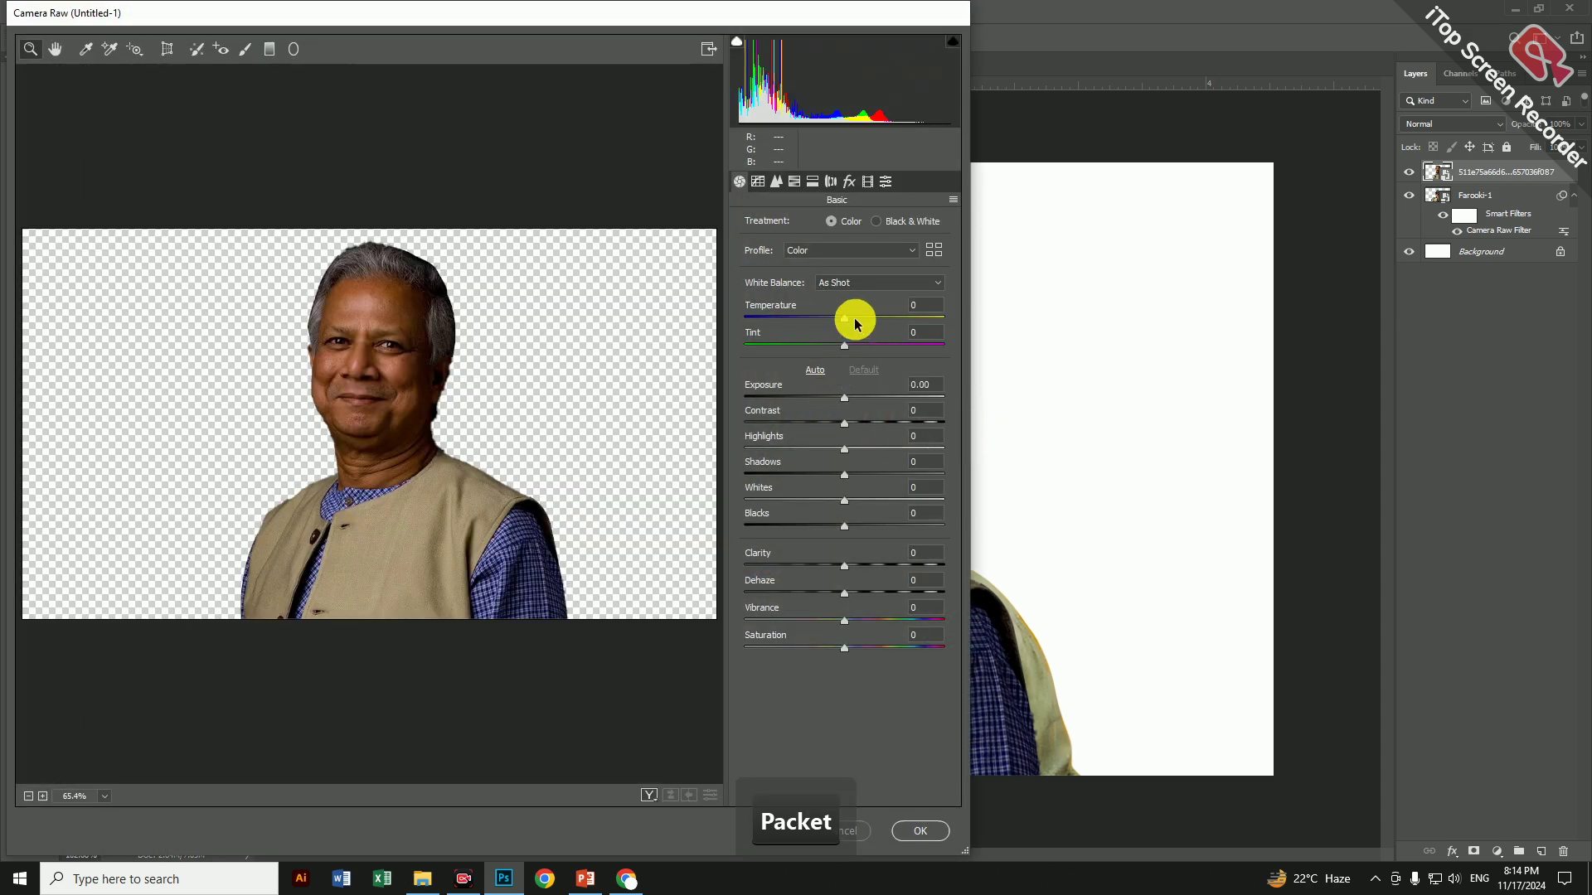
pyautogui.moveTo(856, 323); pyautogui.dragTo(862, 322)
pyautogui.moveTo(846, 401); pyautogui.dragTo(855, 423)
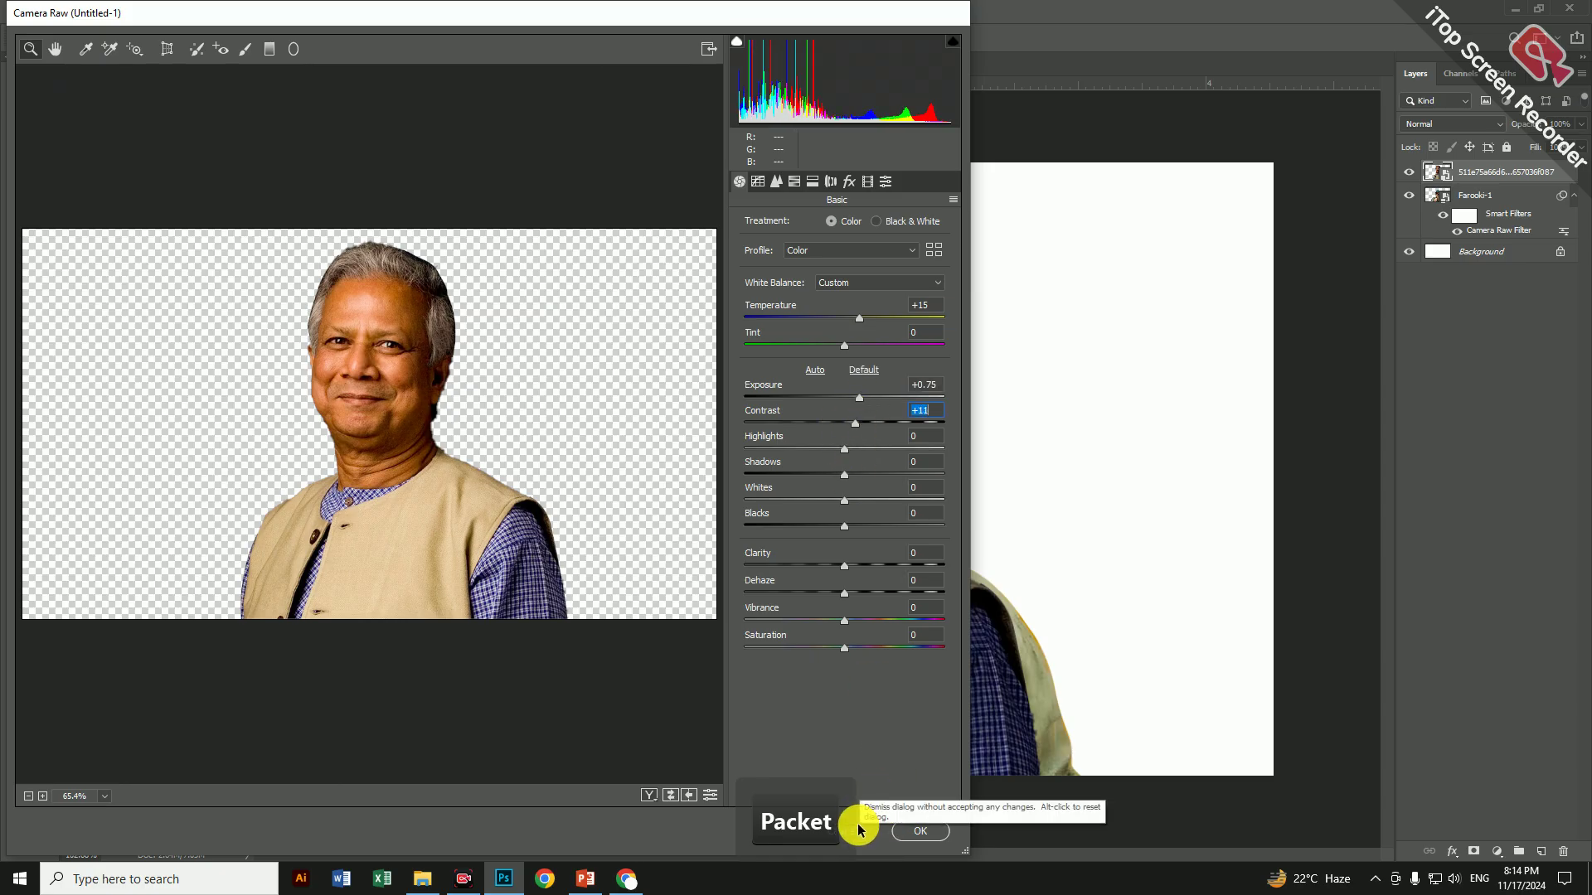
pyautogui.moveTo(779, 14); pyautogui.dragTo(745, 13)
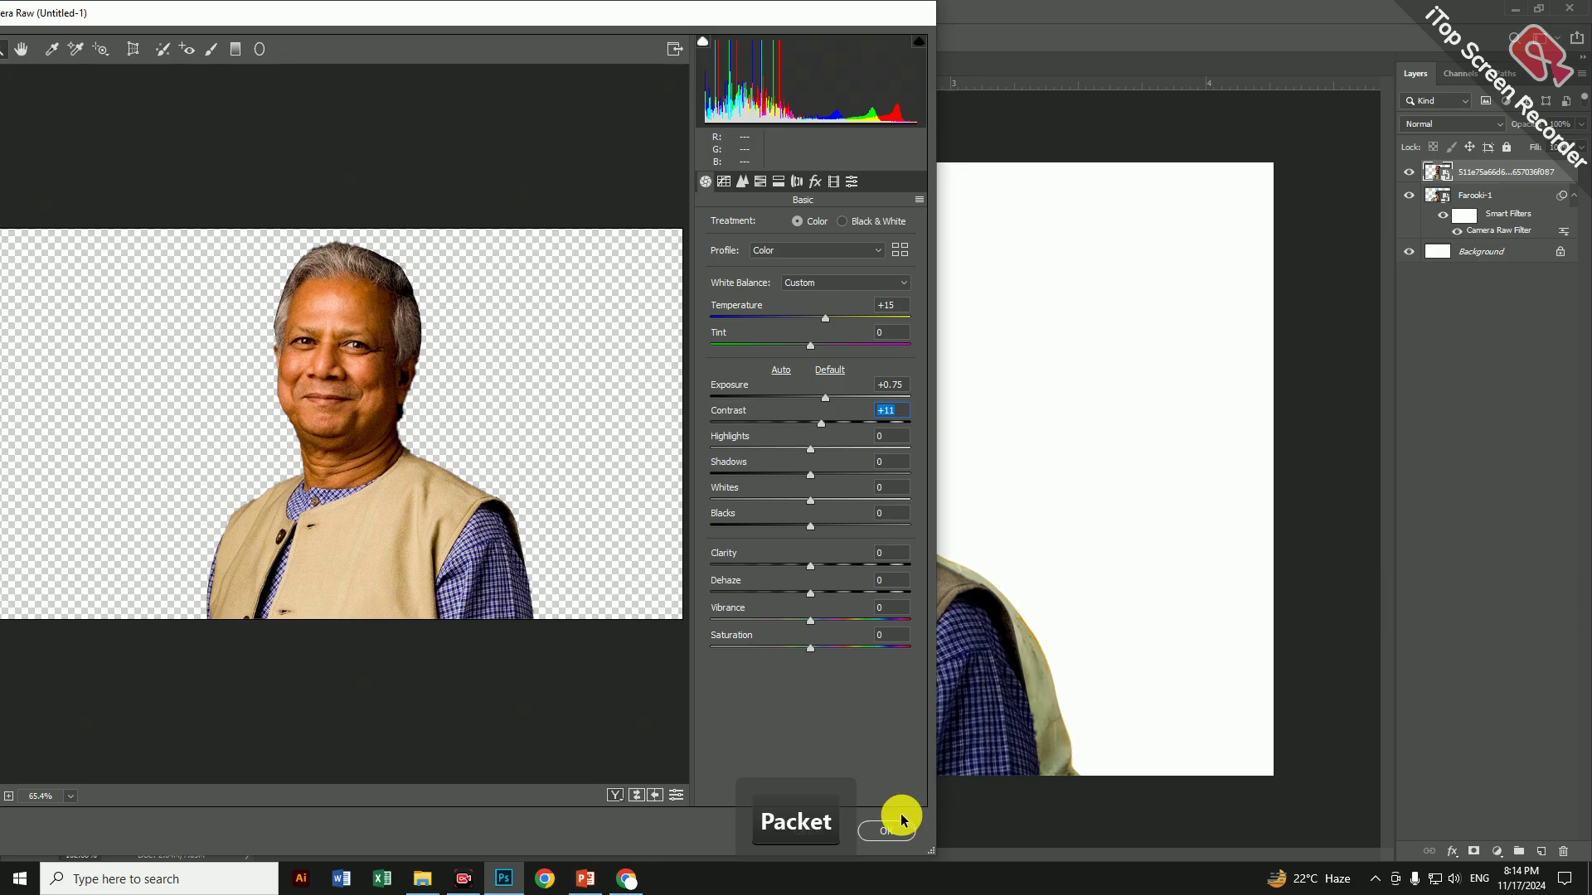
pyautogui.click(884, 831)
# Move the grey-haired man's layer below the layer of the man in the cap
pyautogui.keyDown('alt'); pyautogui.scroll(-3, 842, 586); pyautogui.keyUp('alt')
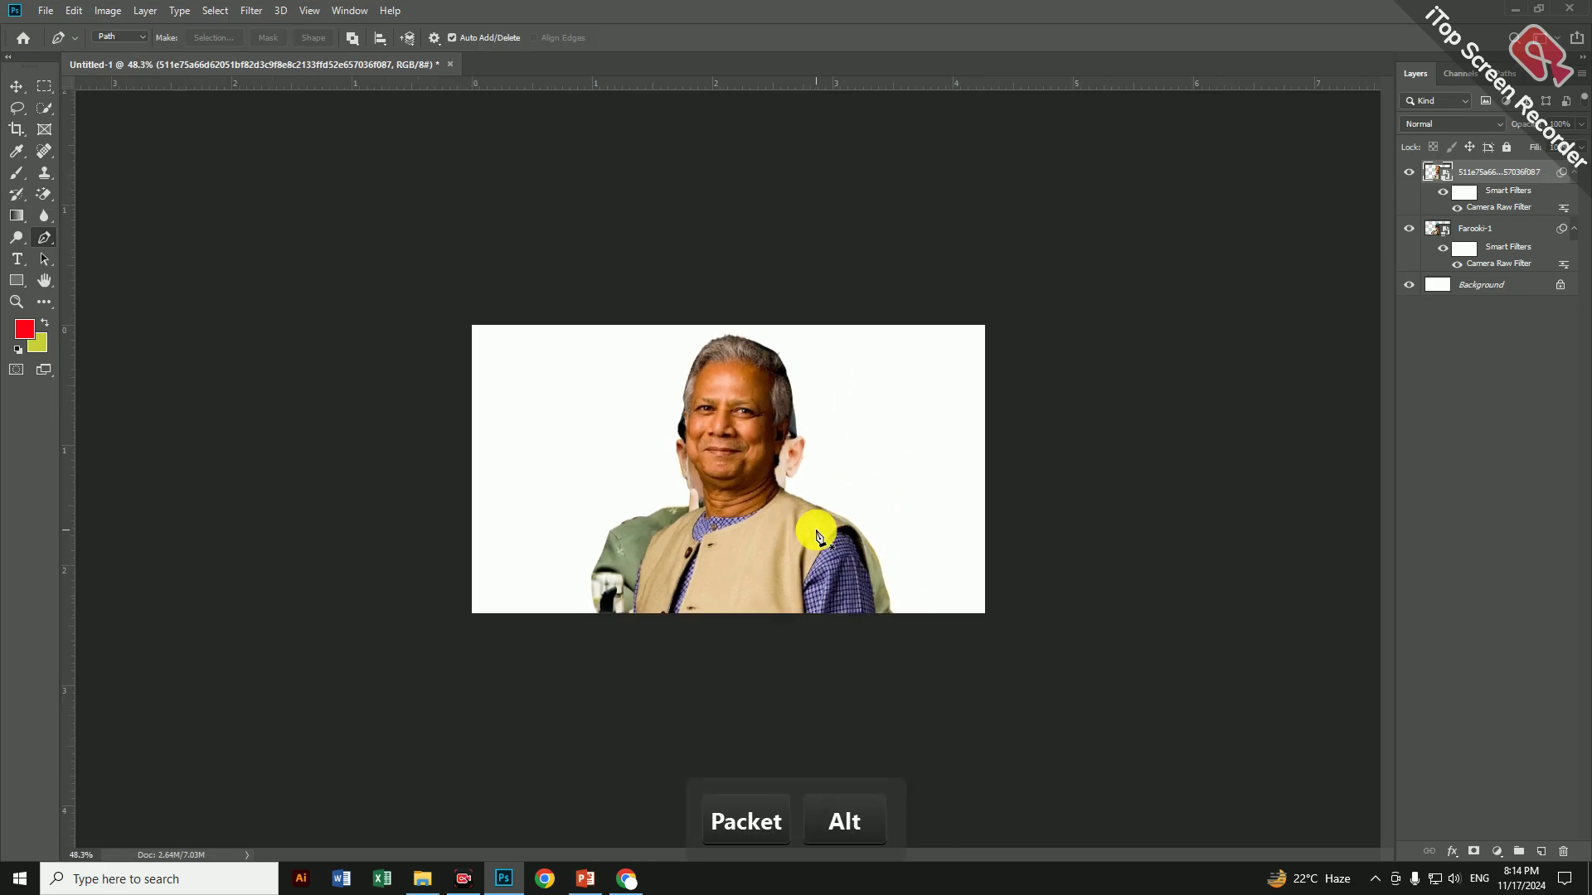
pyautogui.click(14, 85)
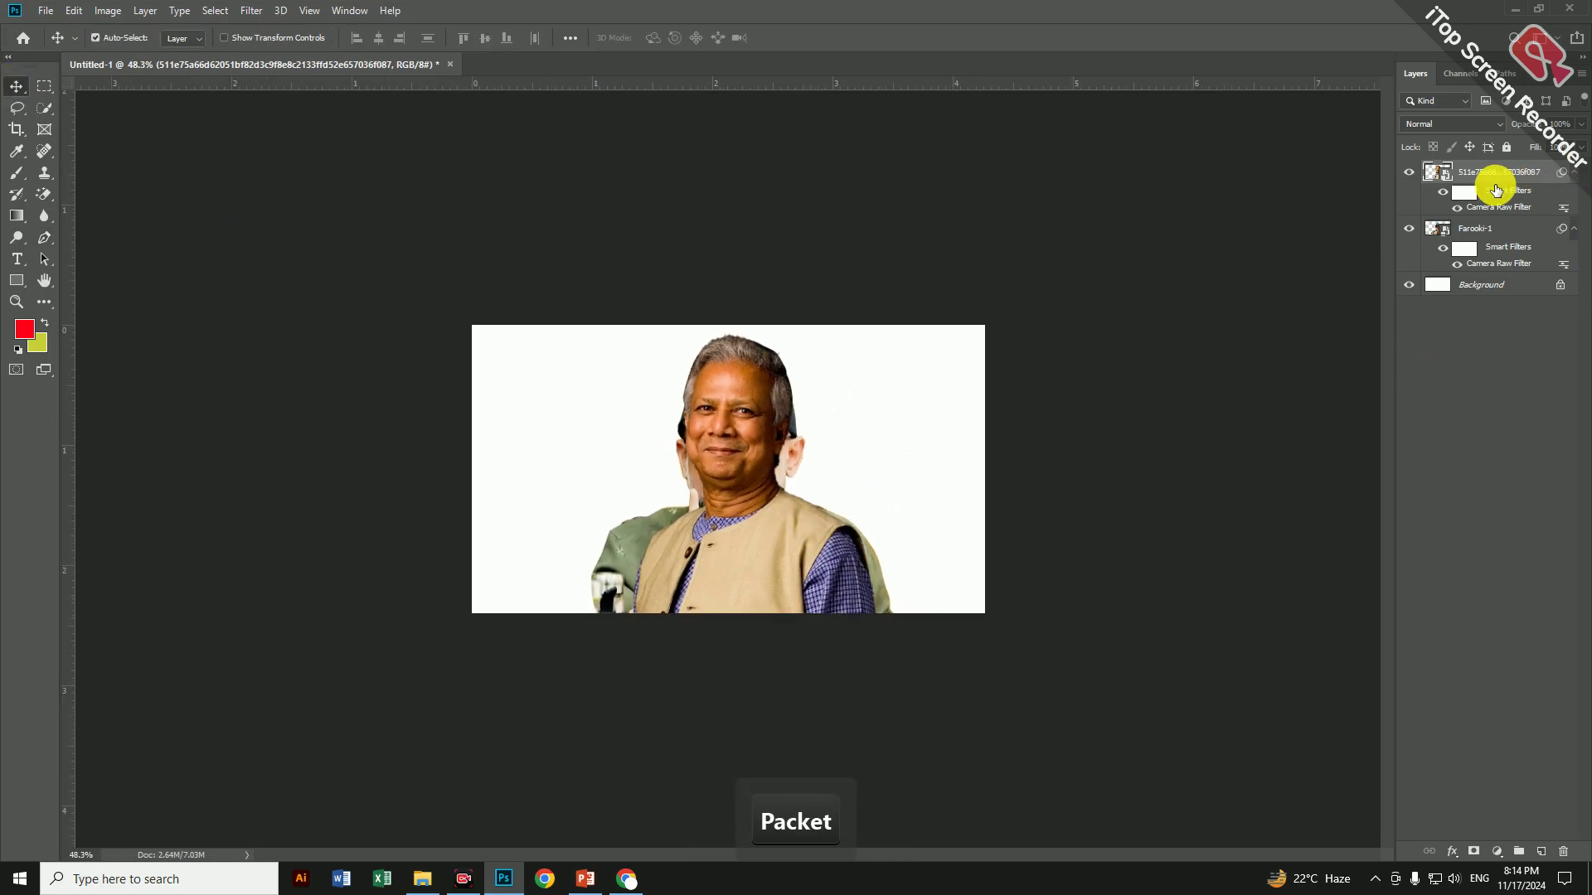
pyautogui.moveTo(1496, 178); pyautogui.dragTo(1491, 267)
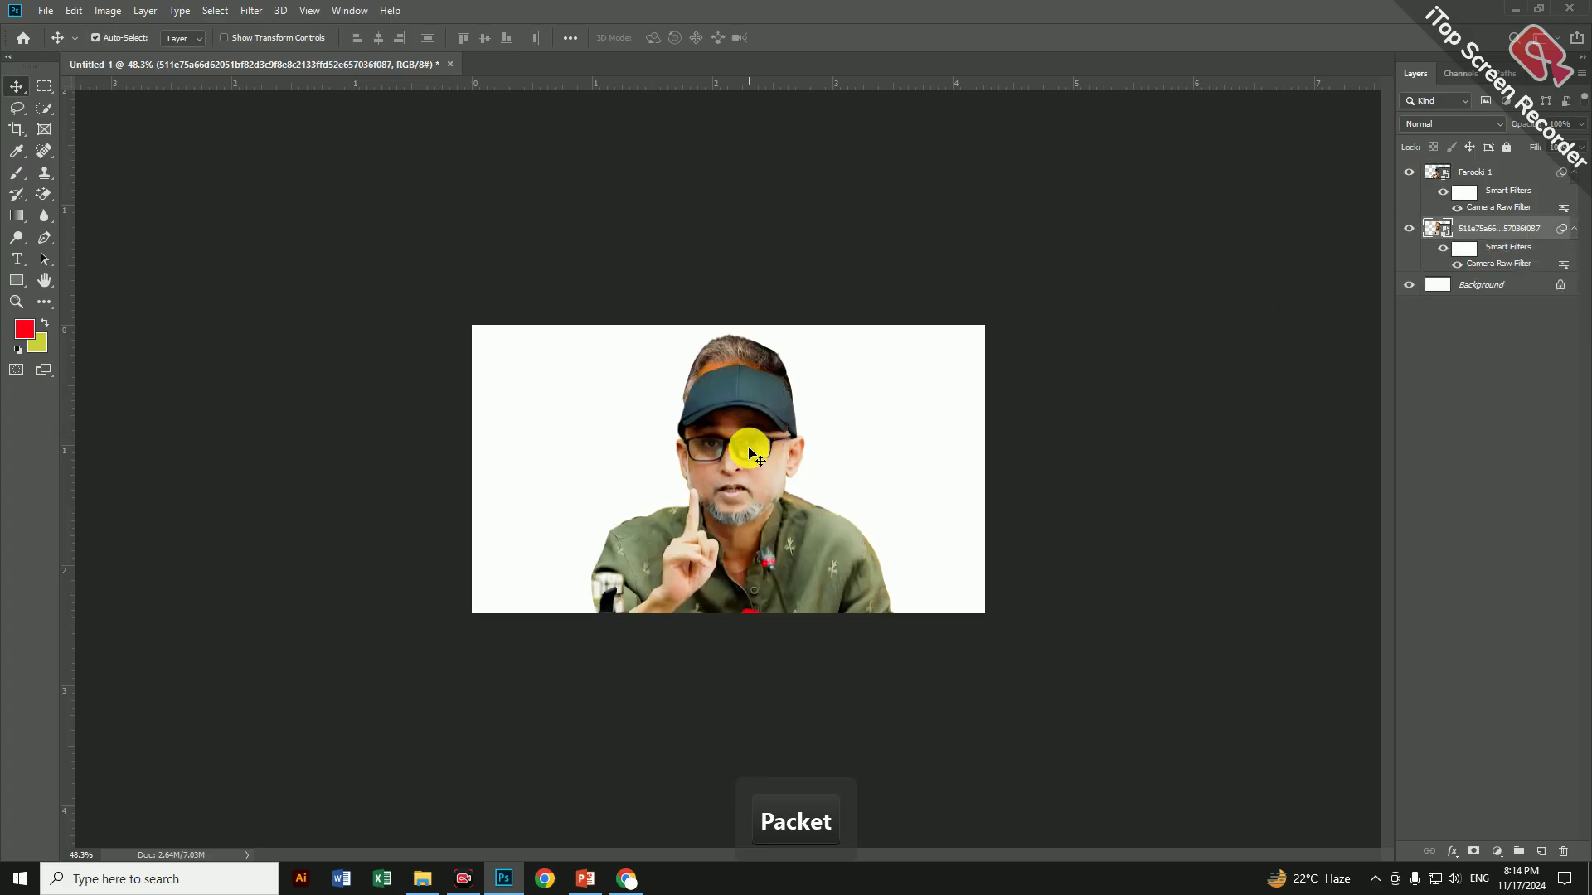
# Scale the grey-haired man's cutout to about 81% and move it to the left, behind the shoulder of the man in the cap
pyautogui.hotkey('ctrl', 't')
pyautogui.click(793, 338)
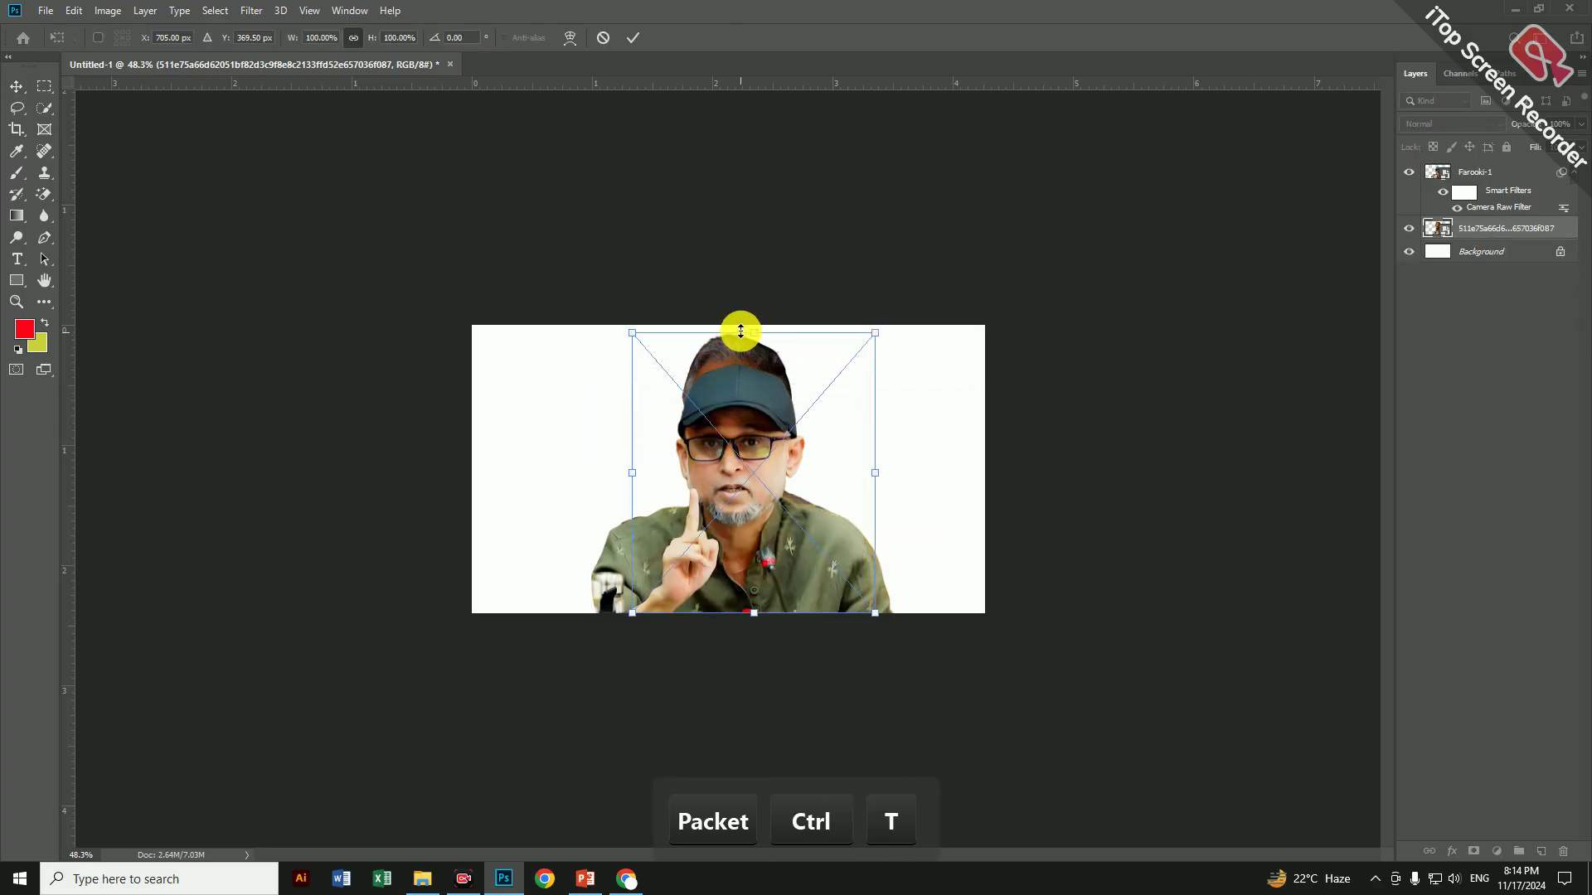
pyautogui.moveTo(739, 332); pyautogui.dragTo(726, 384)
pyautogui.moveTo(735, 465); pyautogui.dragTo(623, 470)
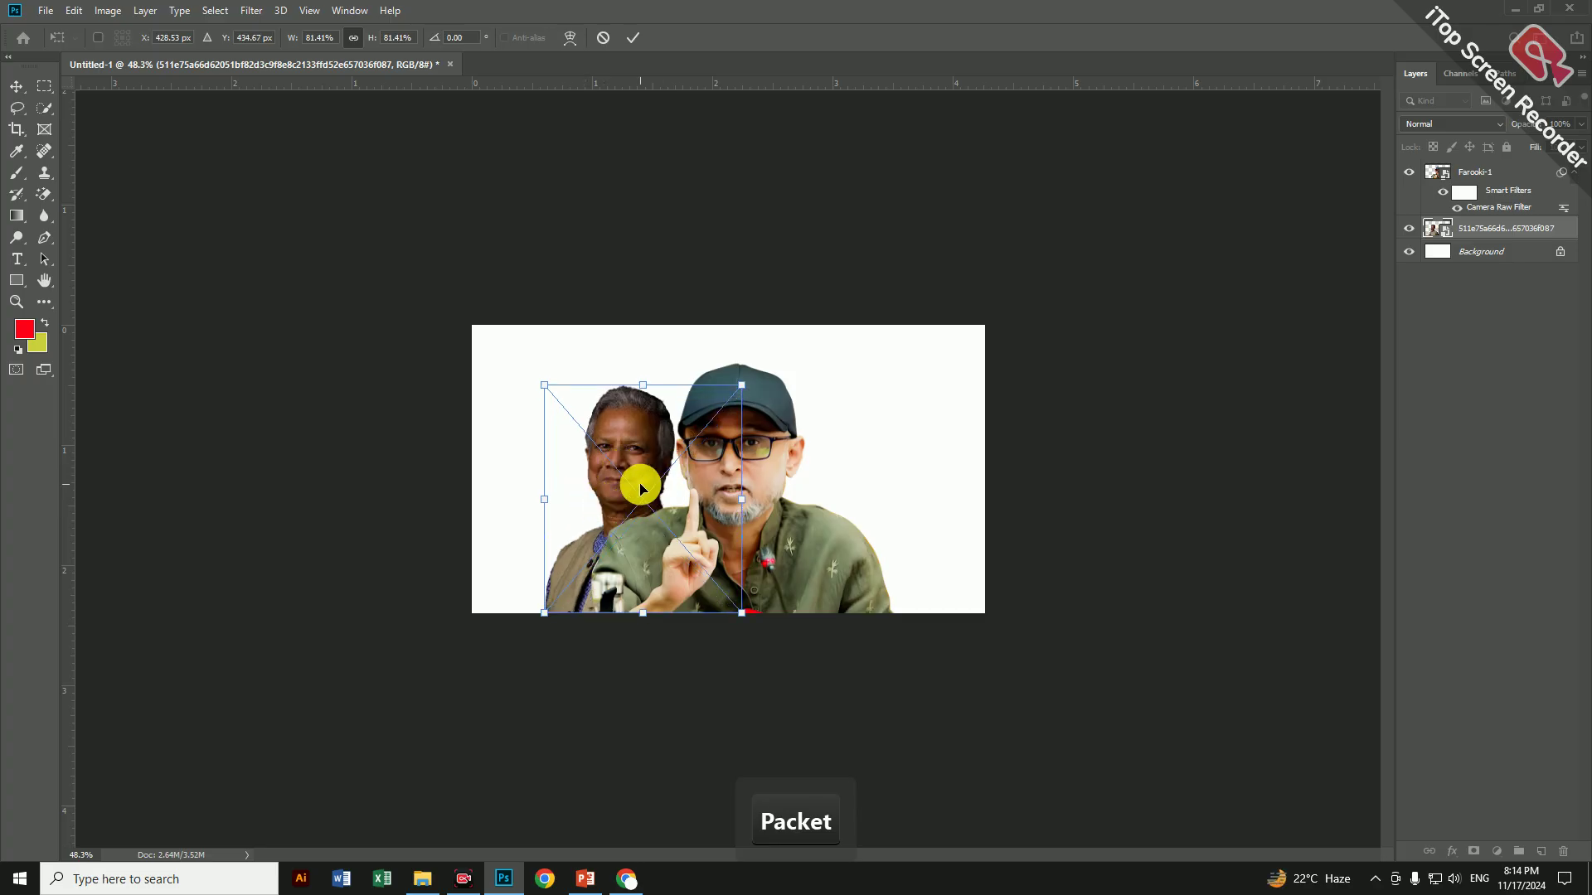
pyautogui.moveTo(631, 484); pyautogui.dragTo(607, 472)
pyautogui.press('Return')
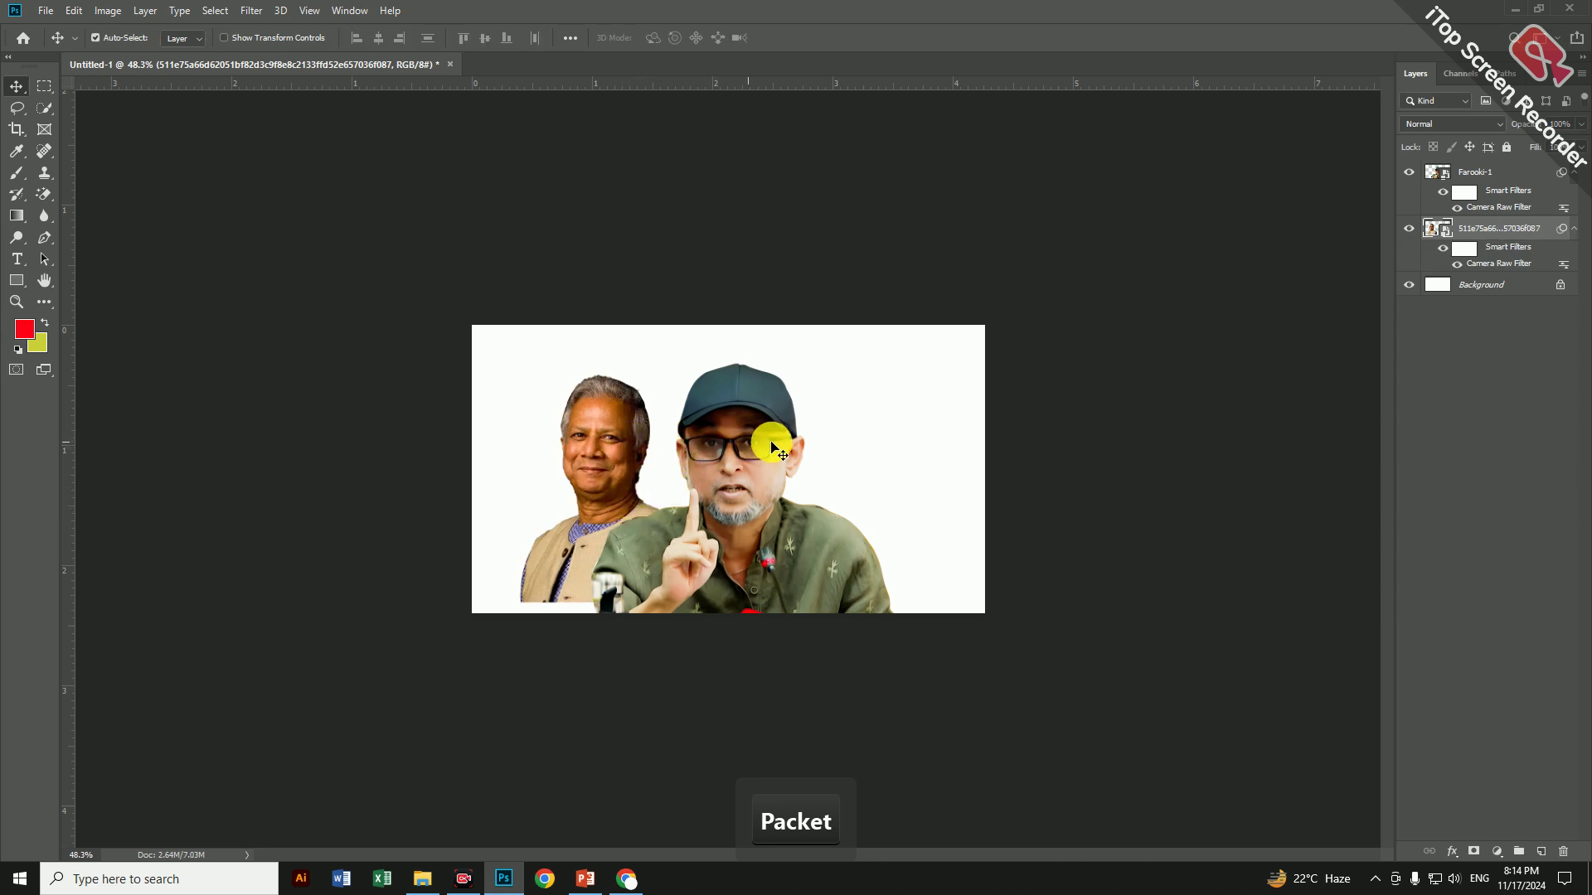
# Place the photo of the woman in a headscarf as an embedded image and move its layer to the top of the stack
pyautogui.click(45, 11)
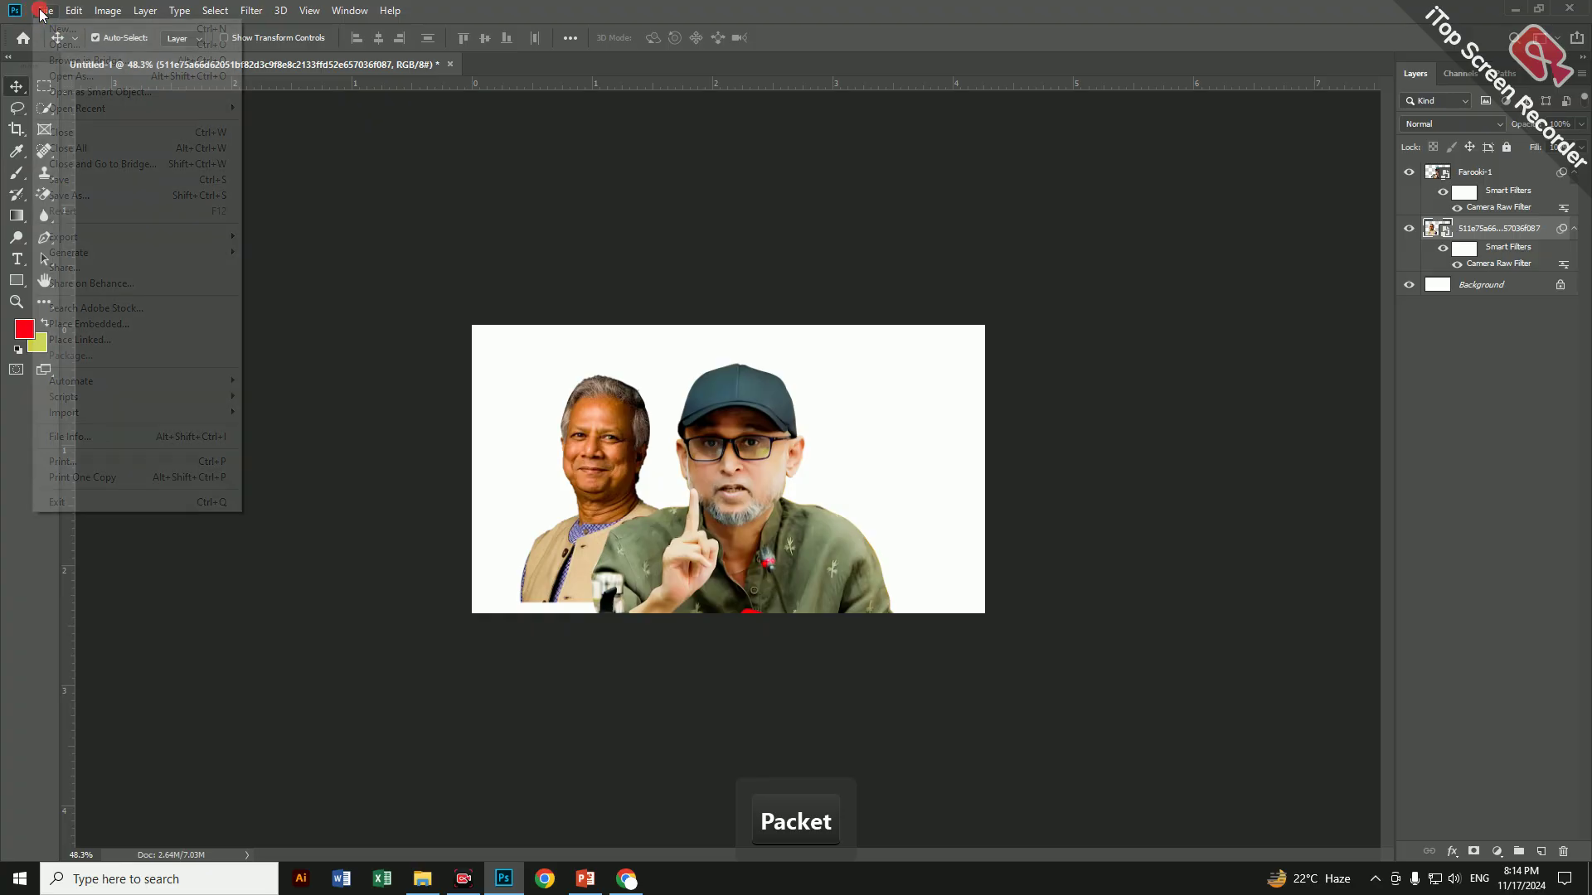
pyautogui.click(162, 325)
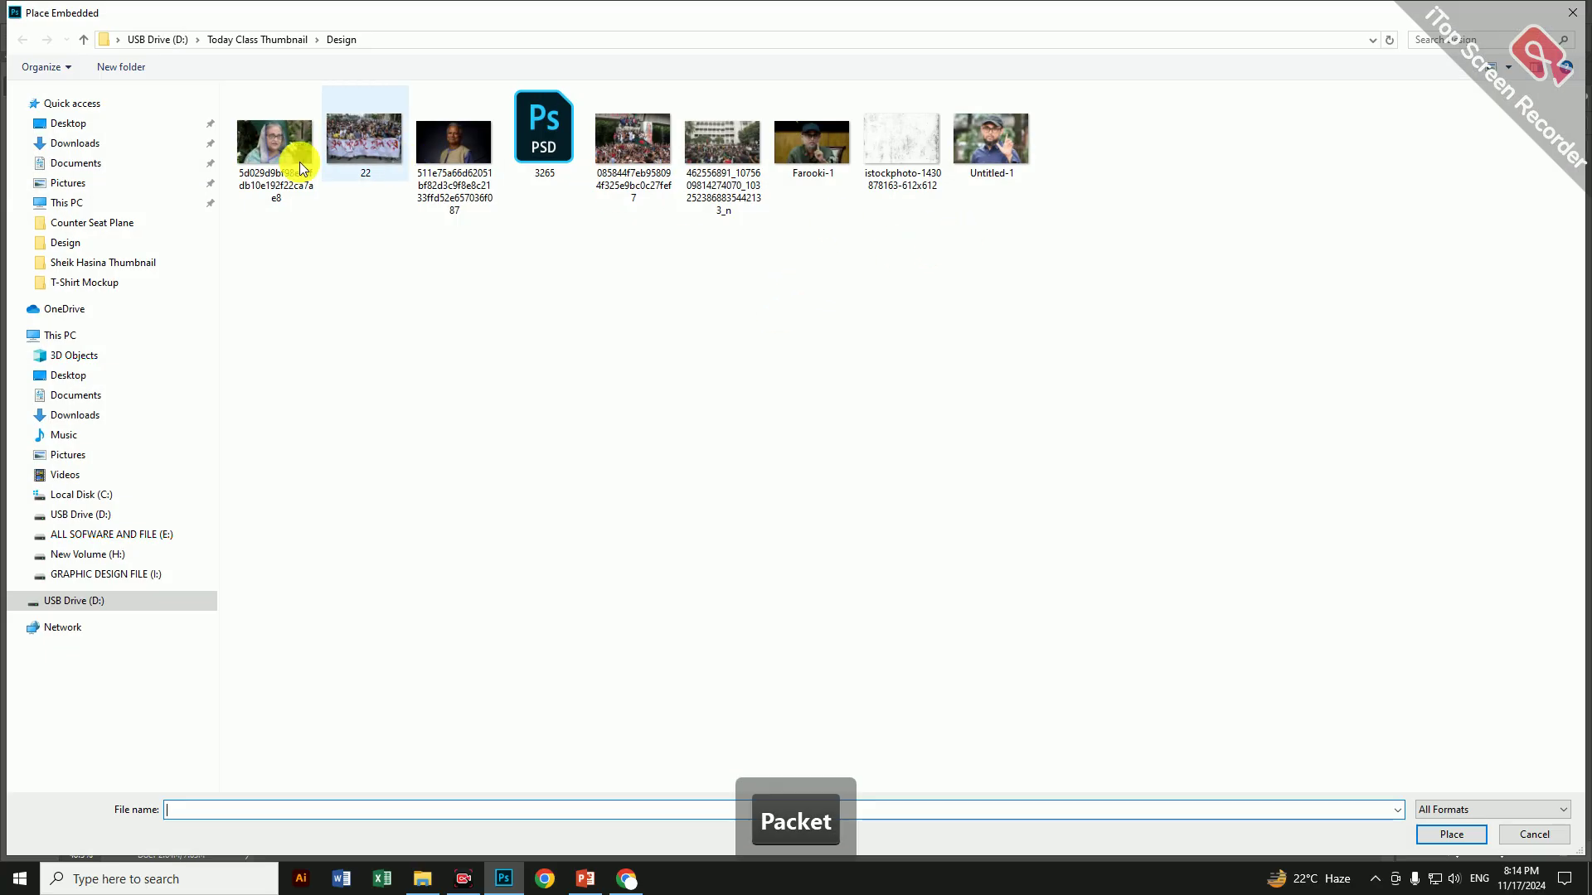
pyautogui.doubleClick(274, 141)
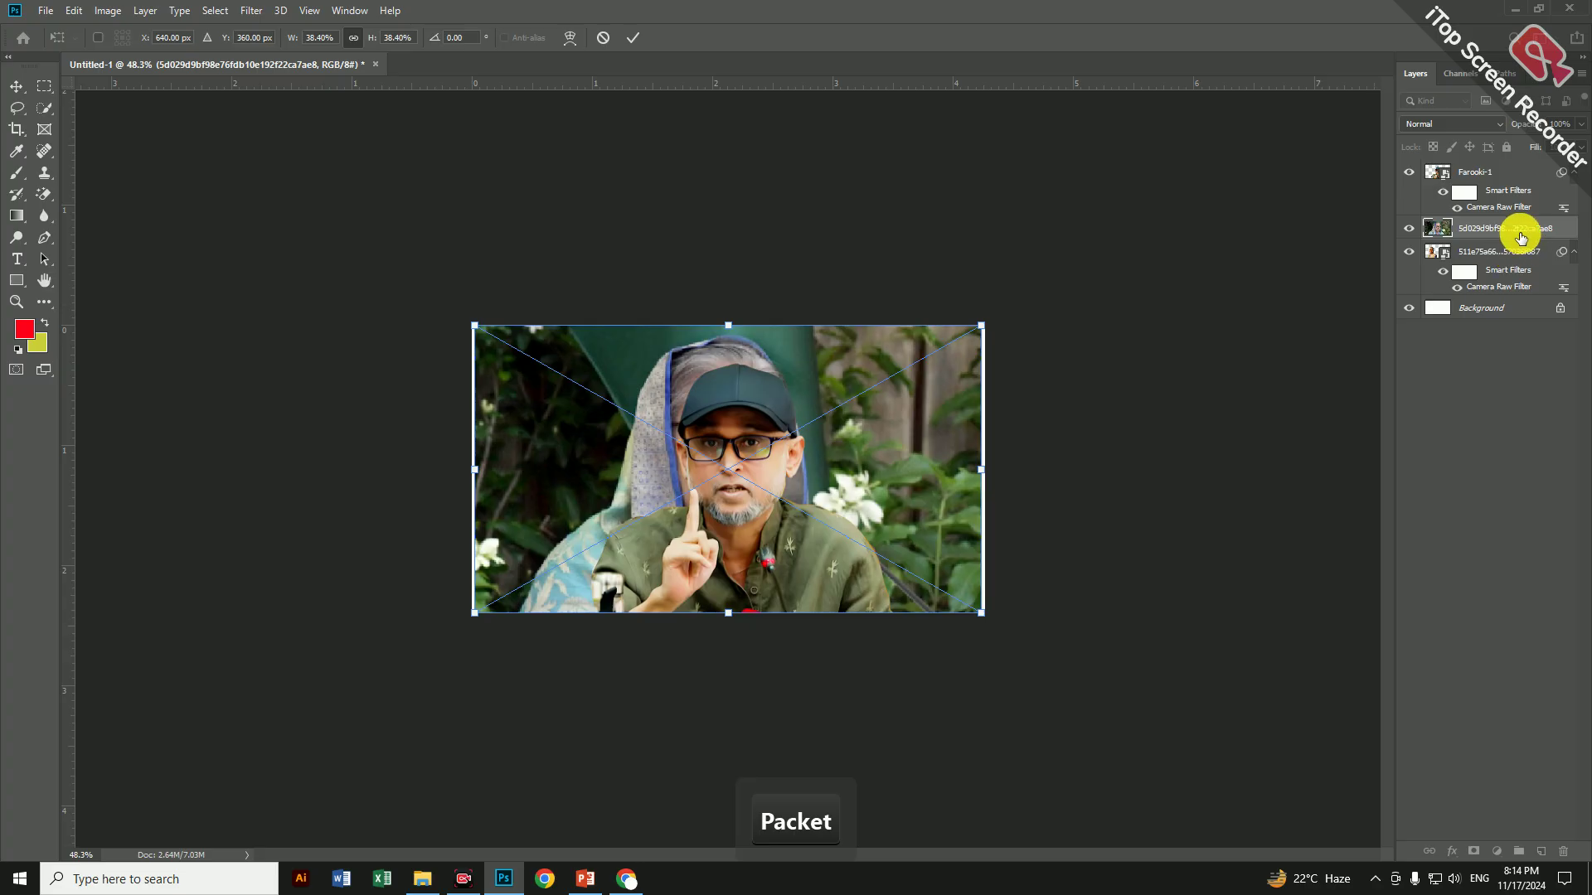
pyautogui.moveTo(1517, 234); pyautogui.dragTo(1500, 171)
# Start a Pen tool path at the woman's lower sleeve on the image's left side and trace the shoulder edge up to the headscarf
pyautogui.scroll(5, 628, 505)
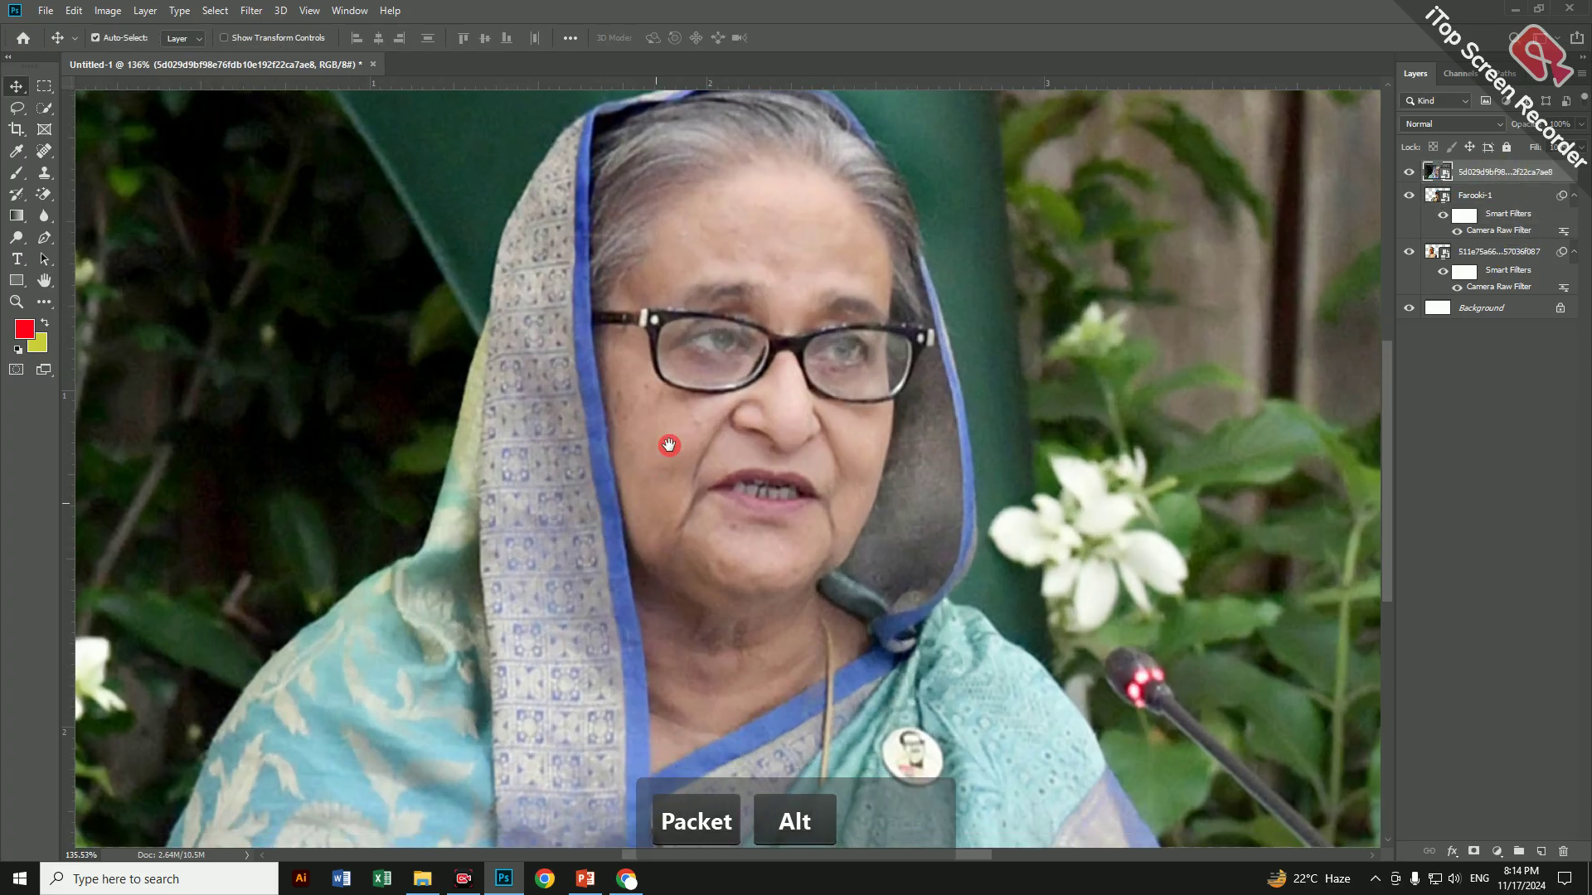
pyautogui.moveTo(668, 448); pyautogui.dragTo(659, 412)
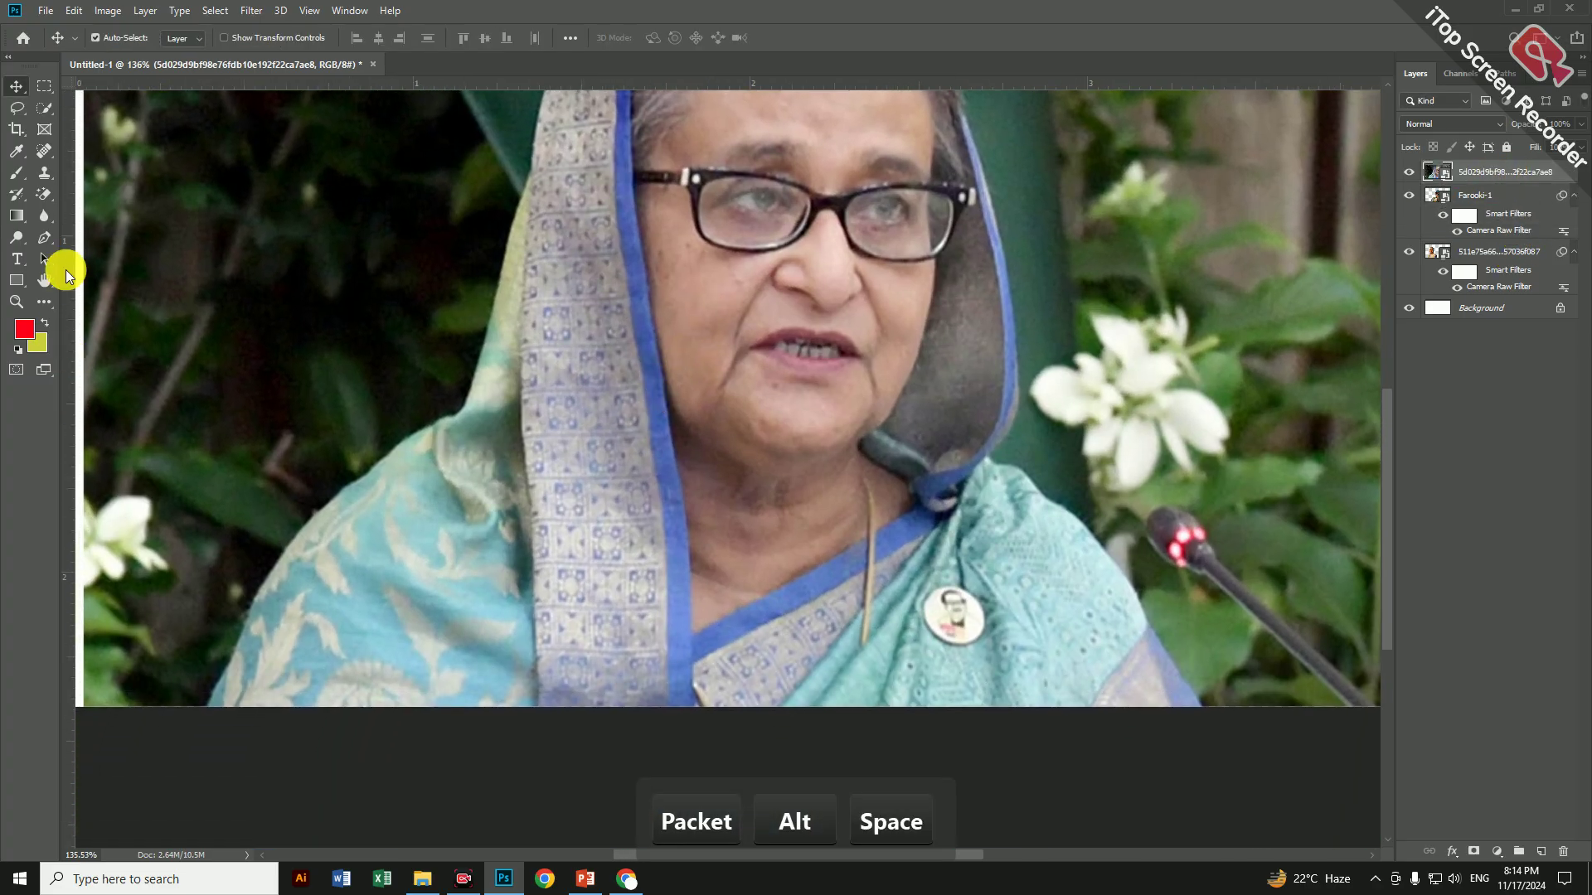
pyautogui.click(45, 236)
pyautogui.scroll(3, 192, 720)
pyautogui.scroll(2, 192, 720)
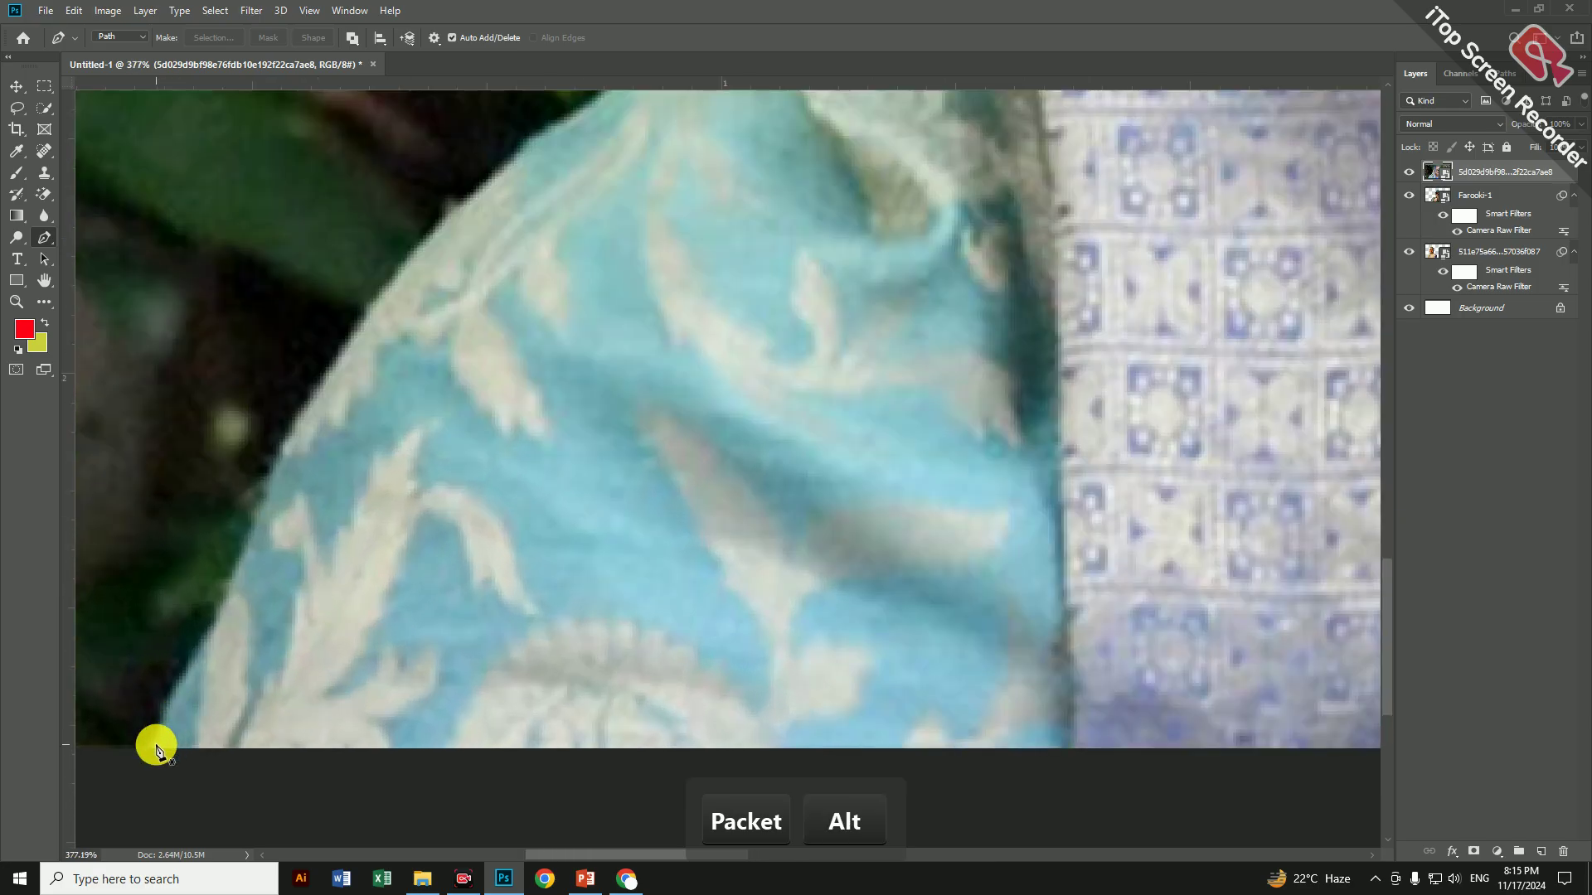
pyautogui.moveTo(216, 587)
pyautogui.mouseDown()
pyautogui.moveTo(213, 624)
pyautogui.moveTo(224, 591)
pyautogui.mouseUp()
pyautogui.hotkey('ctrl', 'z')
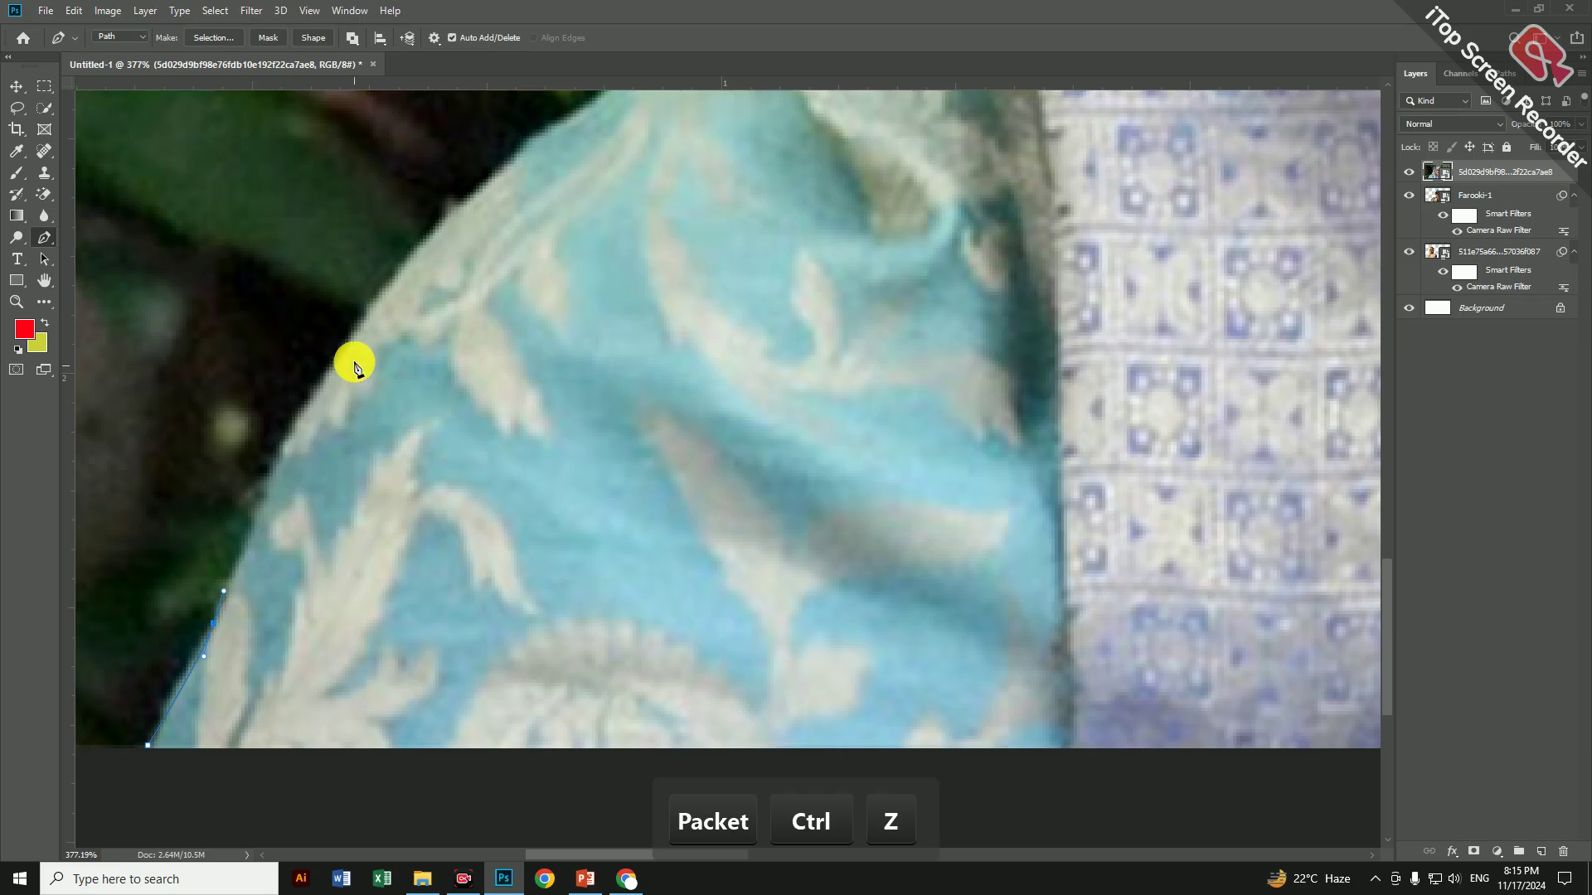
pyautogui.moveTo(355, 324); pyautogui.dragTo(302, 633)
pyautogui.press('space')
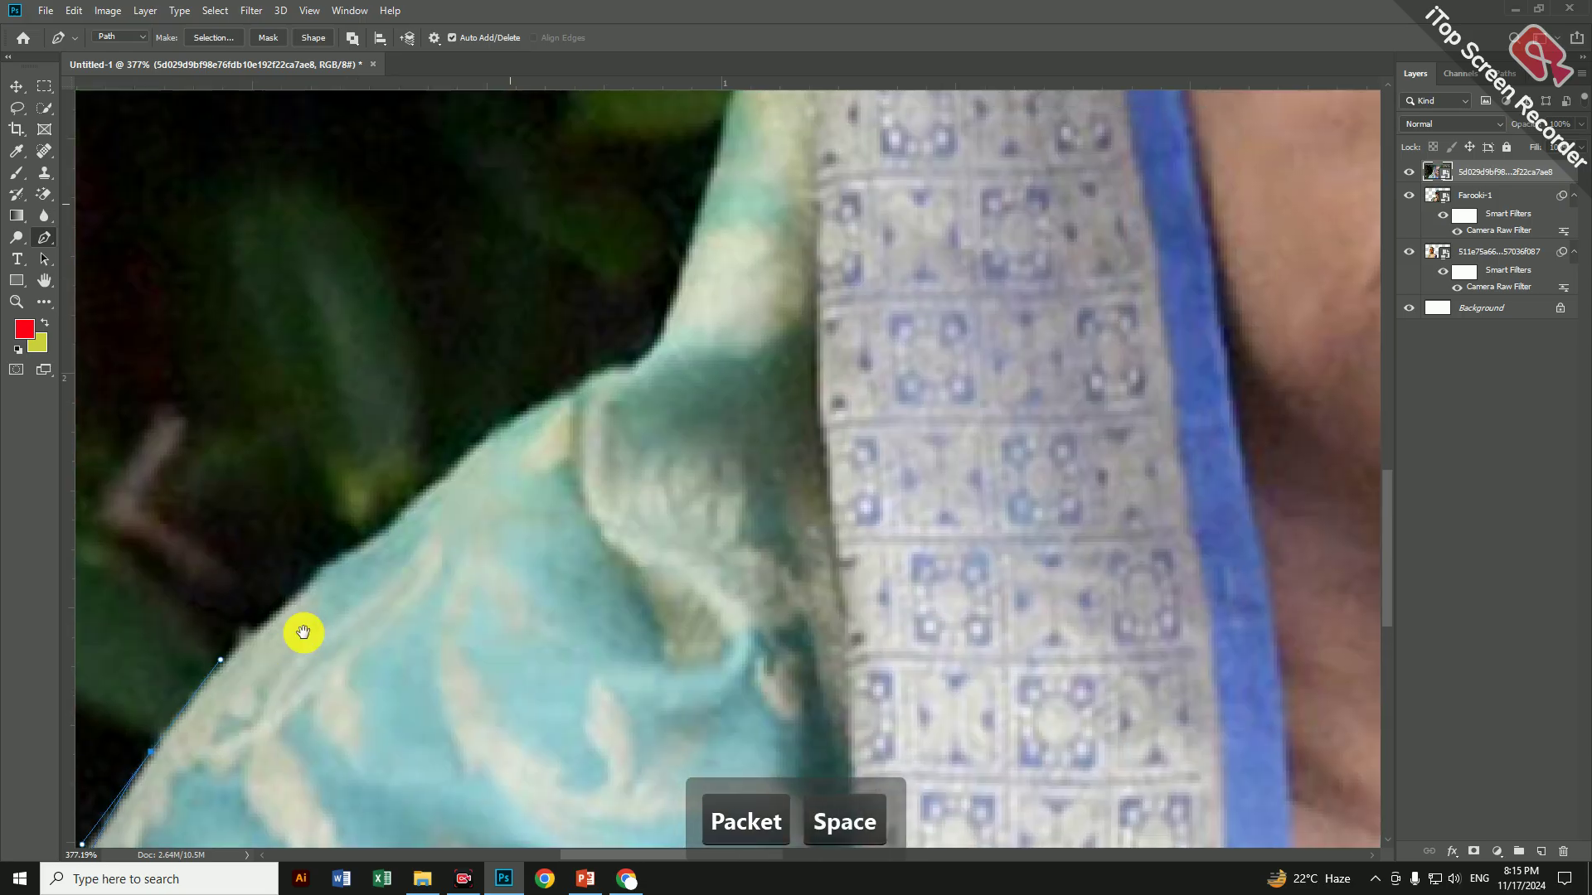
pyautogui.click(401, 517)
pyautogui.click(510, 432)
pyautogui.click(620, 361)
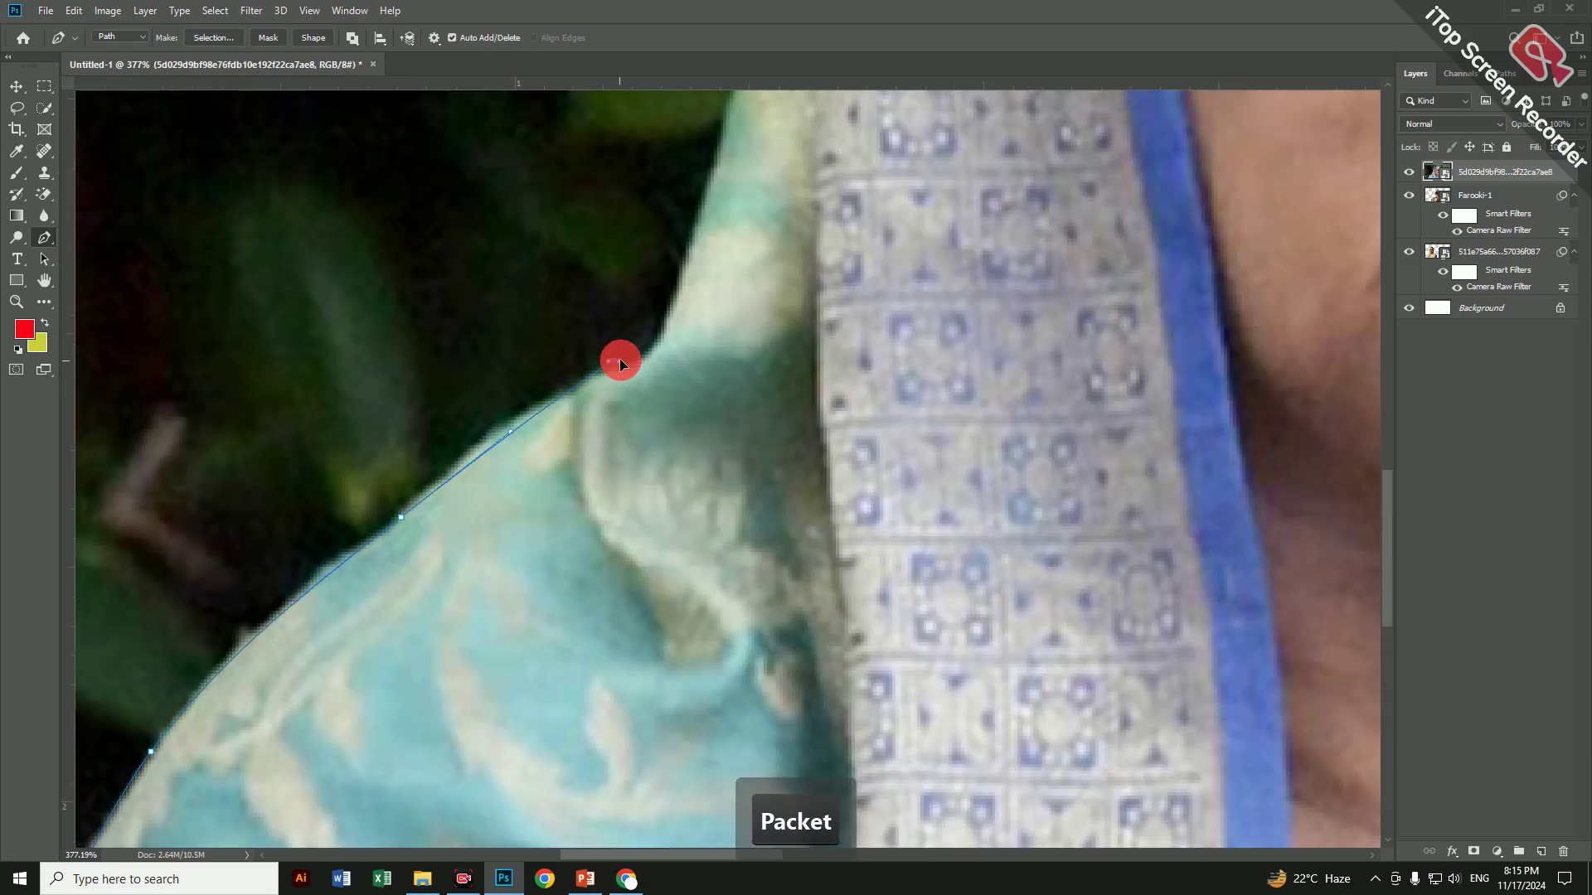
# Continue the path up the headscarf's outer left edge from the shoulder fold to the curve near the top of the head
pyautogui.moveTo(619, 359); pyautogui.dragTo(562, 814)
pyautogui.press('space')
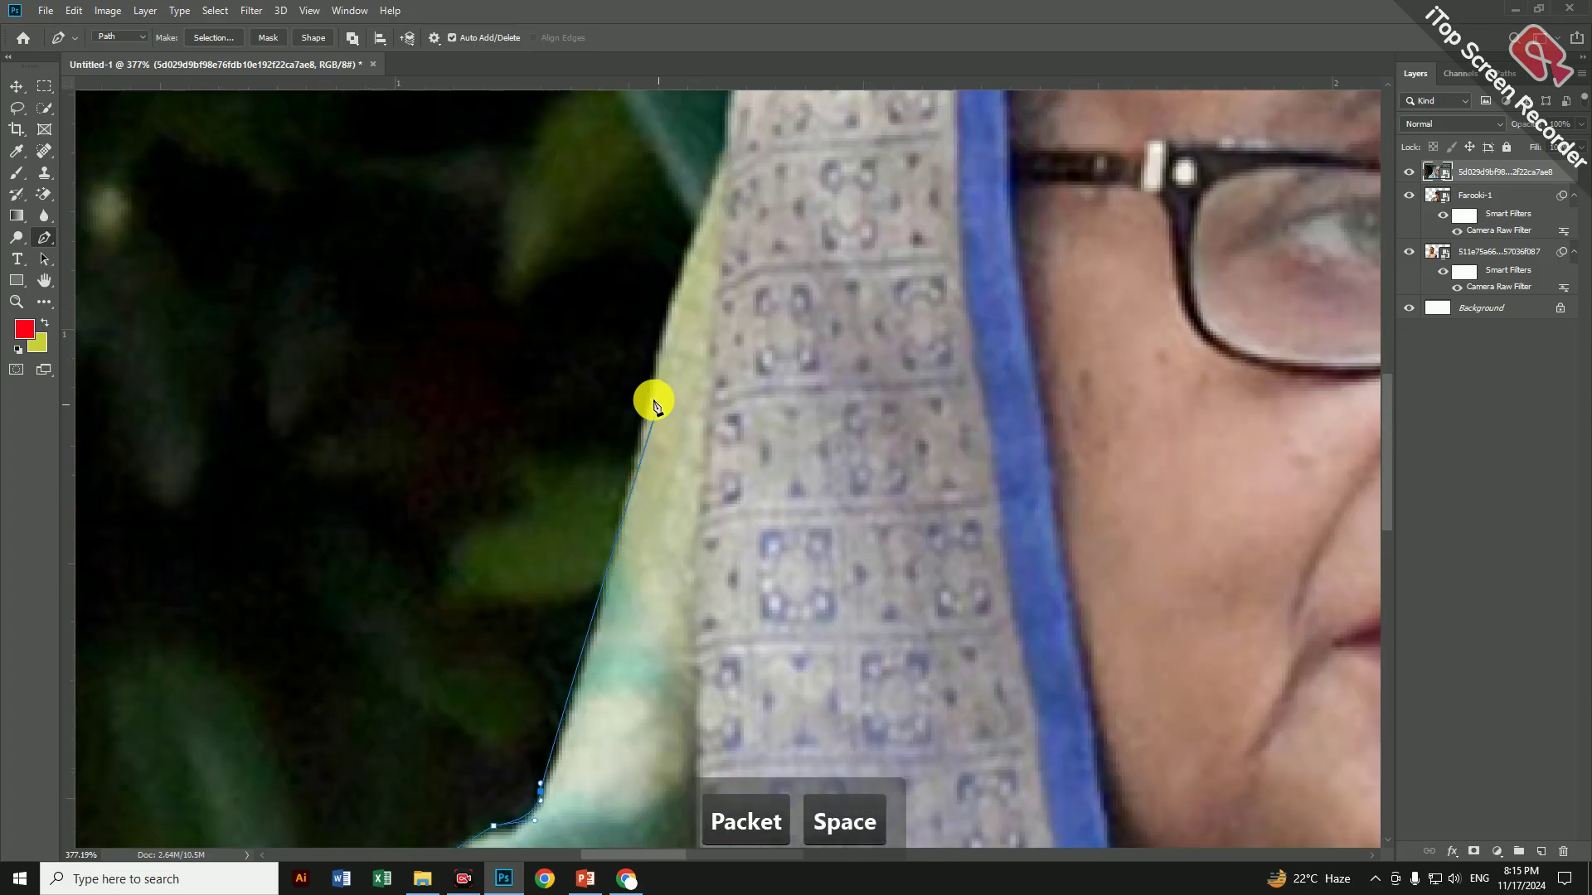
pyautogui.press('alt')
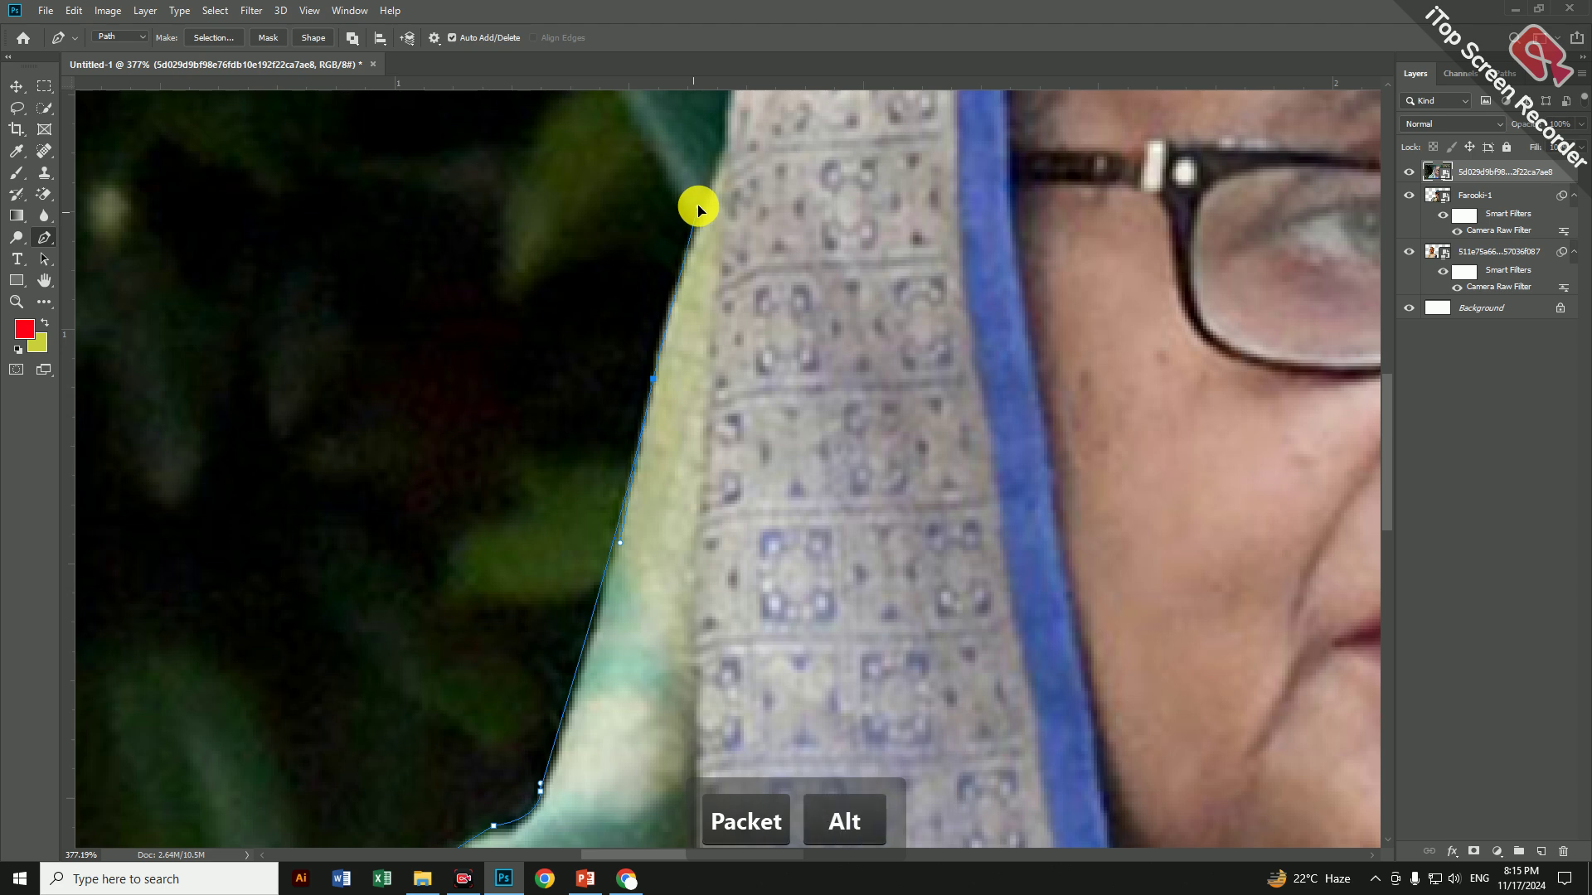
pyautogui.click(700, 202)
pyautogui.press('space')
pyautogui.moveTo(699, 202); pyautogui.dragTo(563, 703)
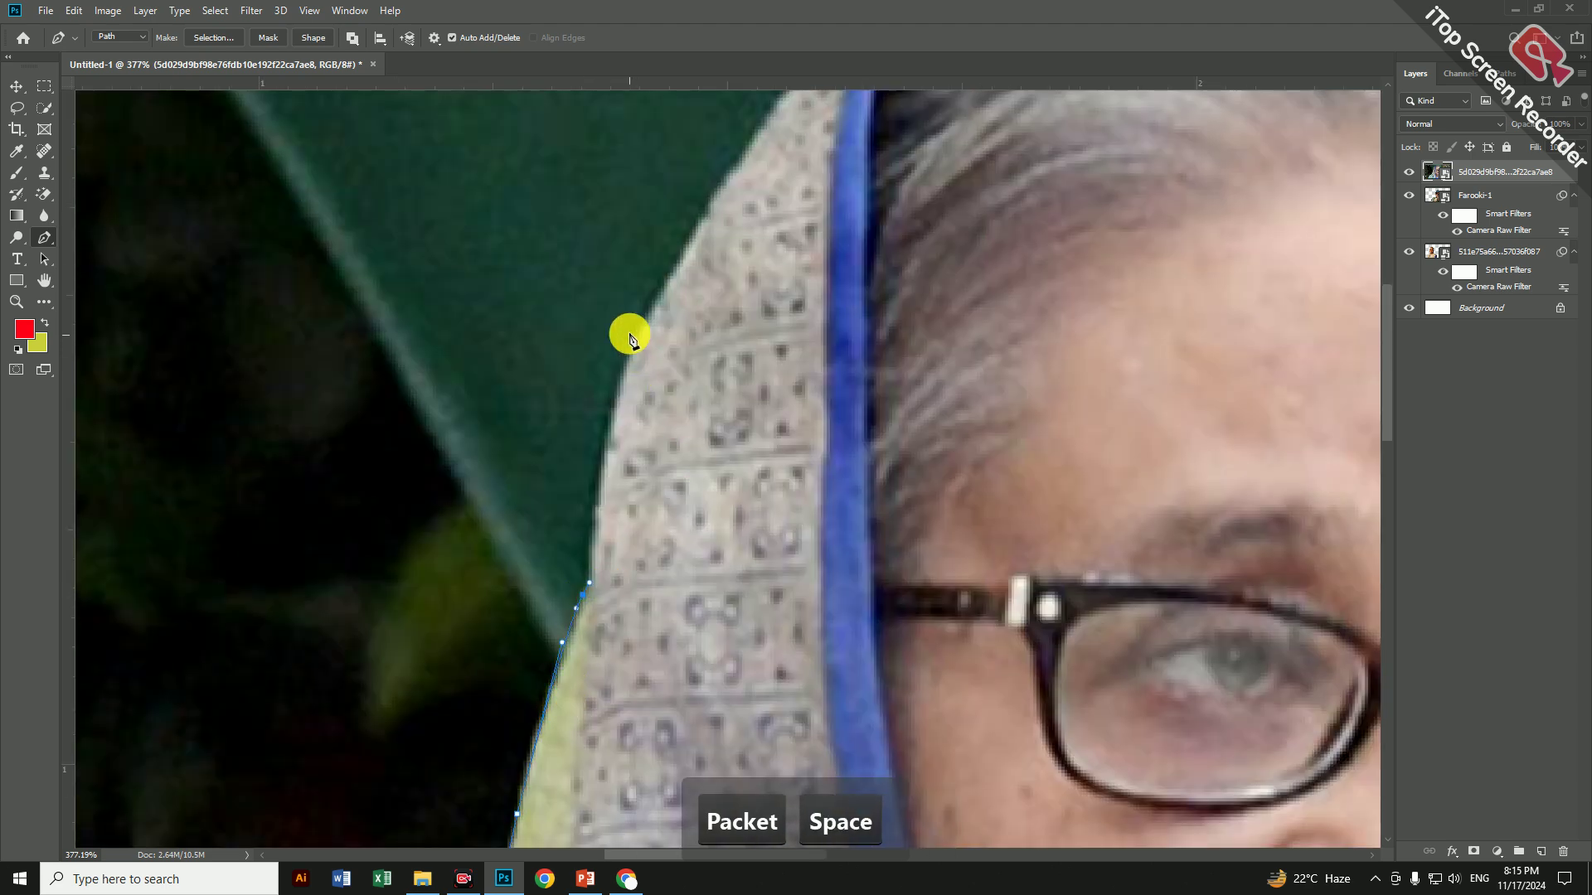
pyautogui.moveTo(638, 326); pyautogui.dragTo(551, 462)
pyautogui.press('space')
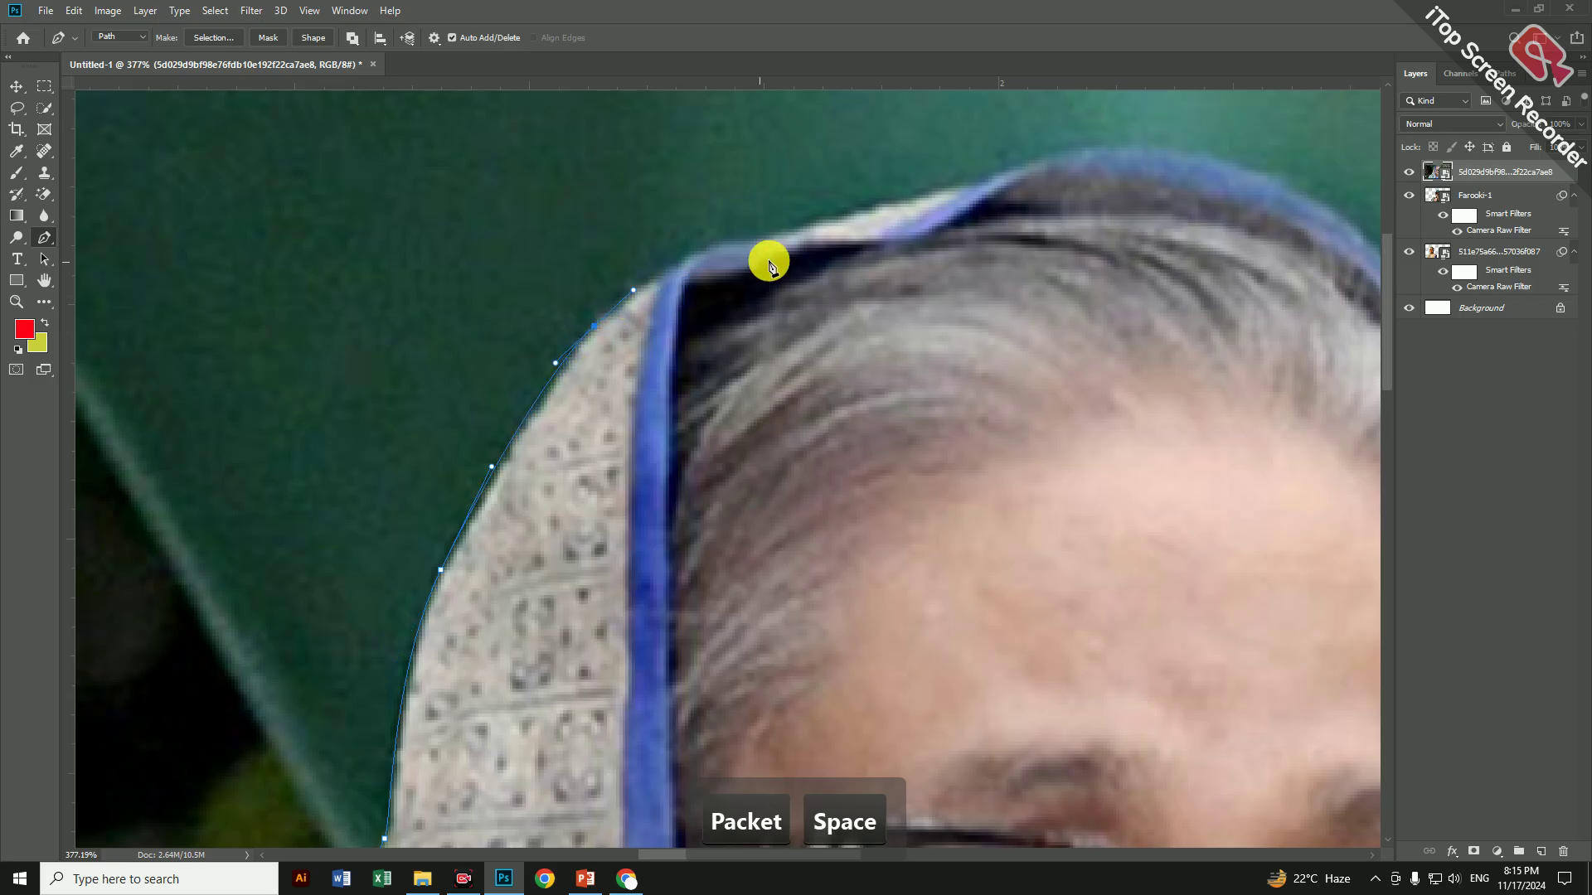
# Continue the Pen path over the crown of the headscarf and down its blue border to the hairline on the image's right side
pyautogui.moveTo(740, 238); pyautogui.dragTo(18, 558)
pyautogui.press('space')
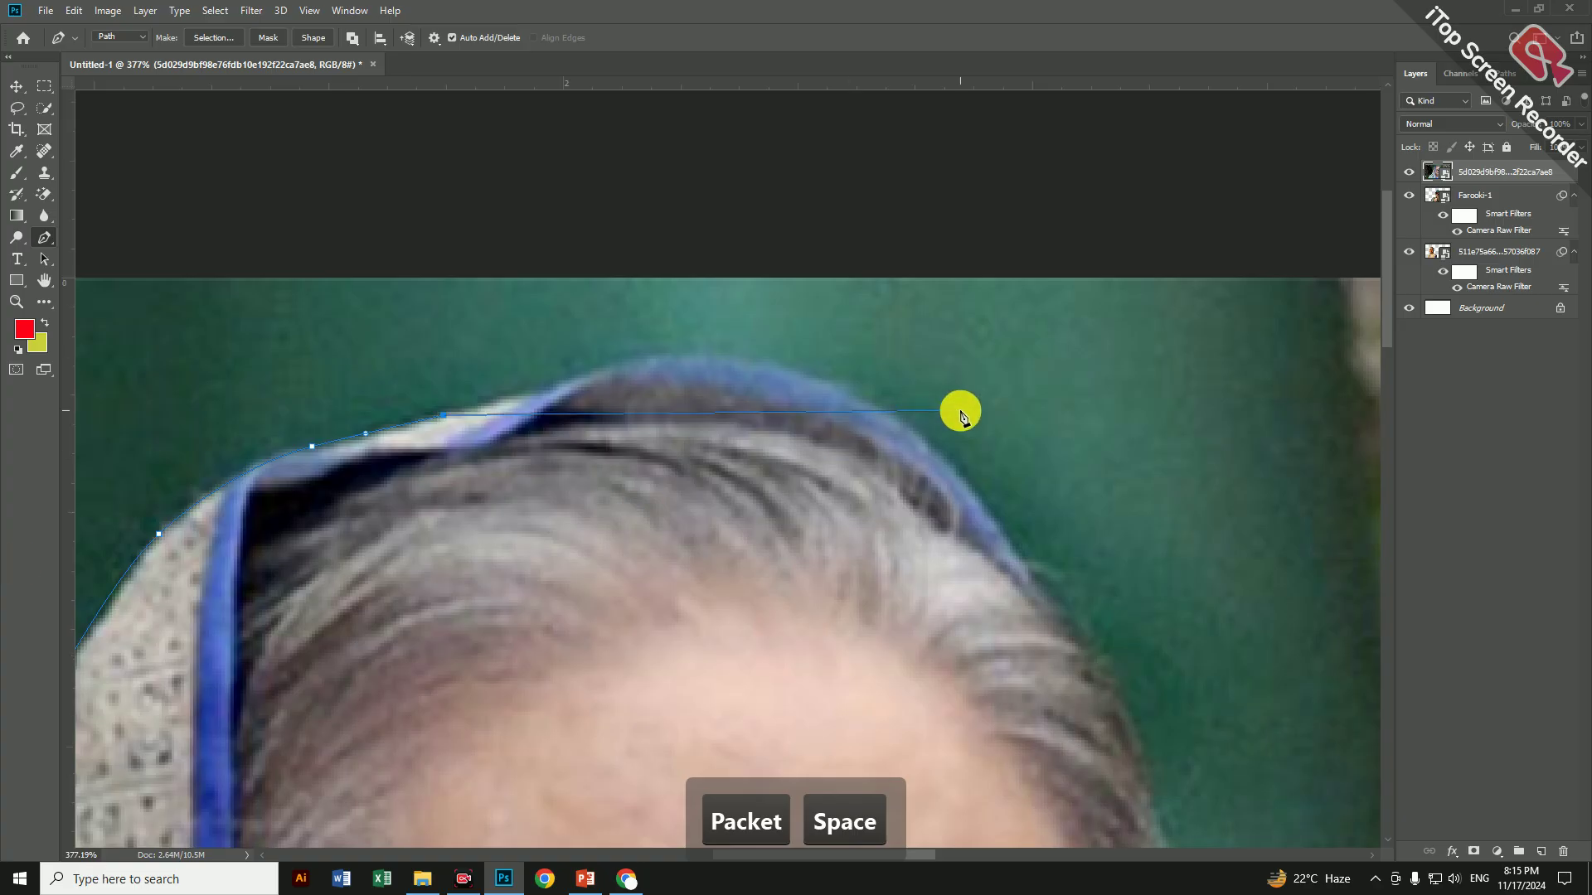
pyautogui.moveTo(605, 371); pyautogui.dragTo(644, 362)
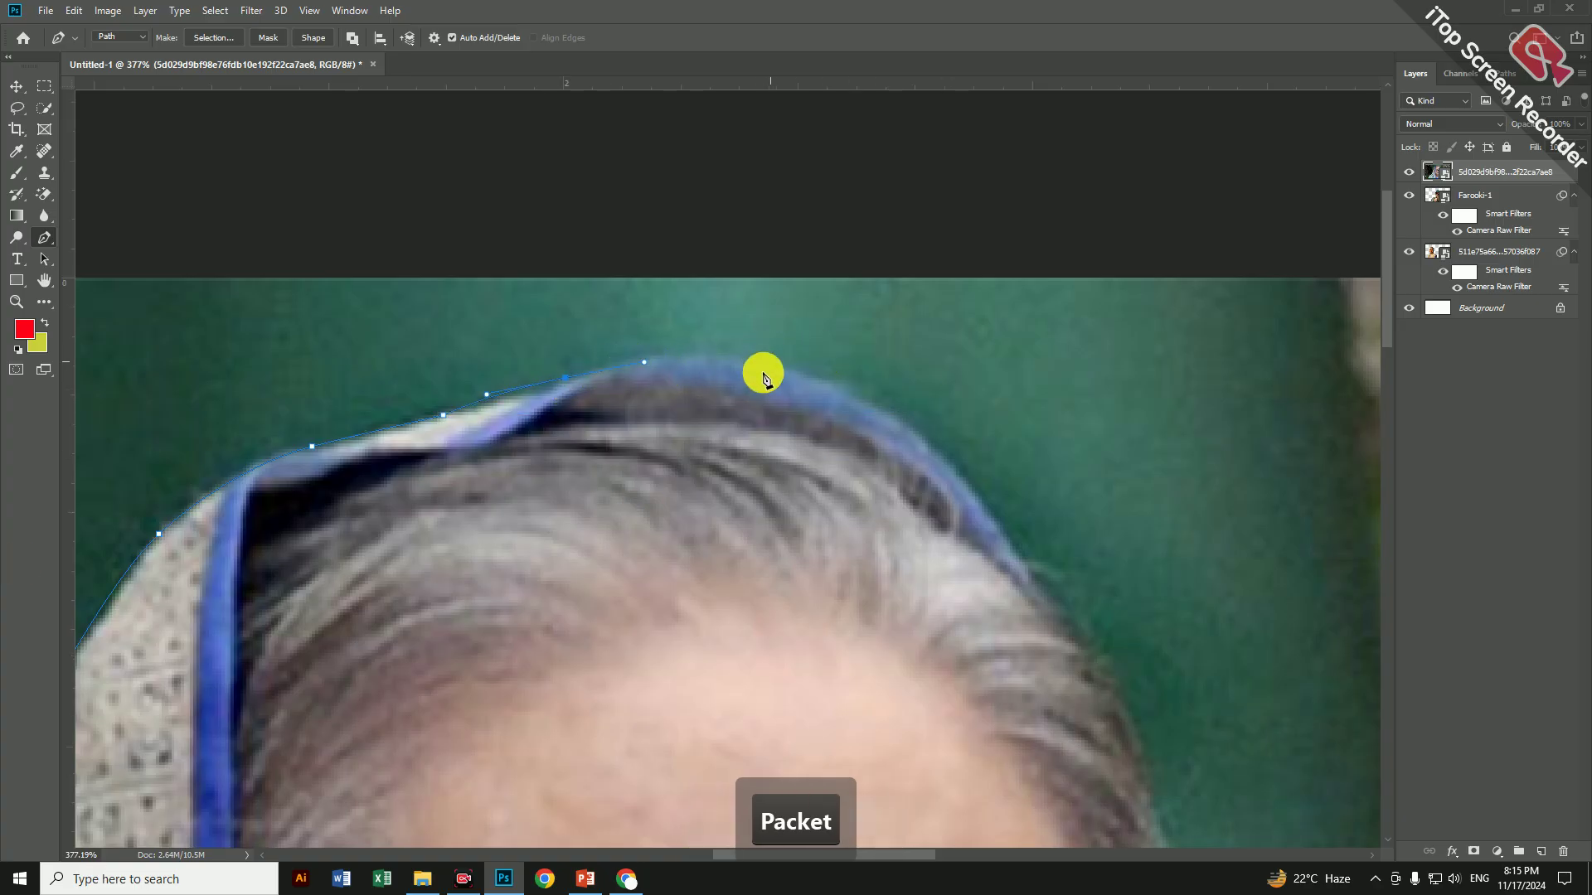
pyautogui.moveTo(797, 369); pyautogui.dragTo(856, 395)
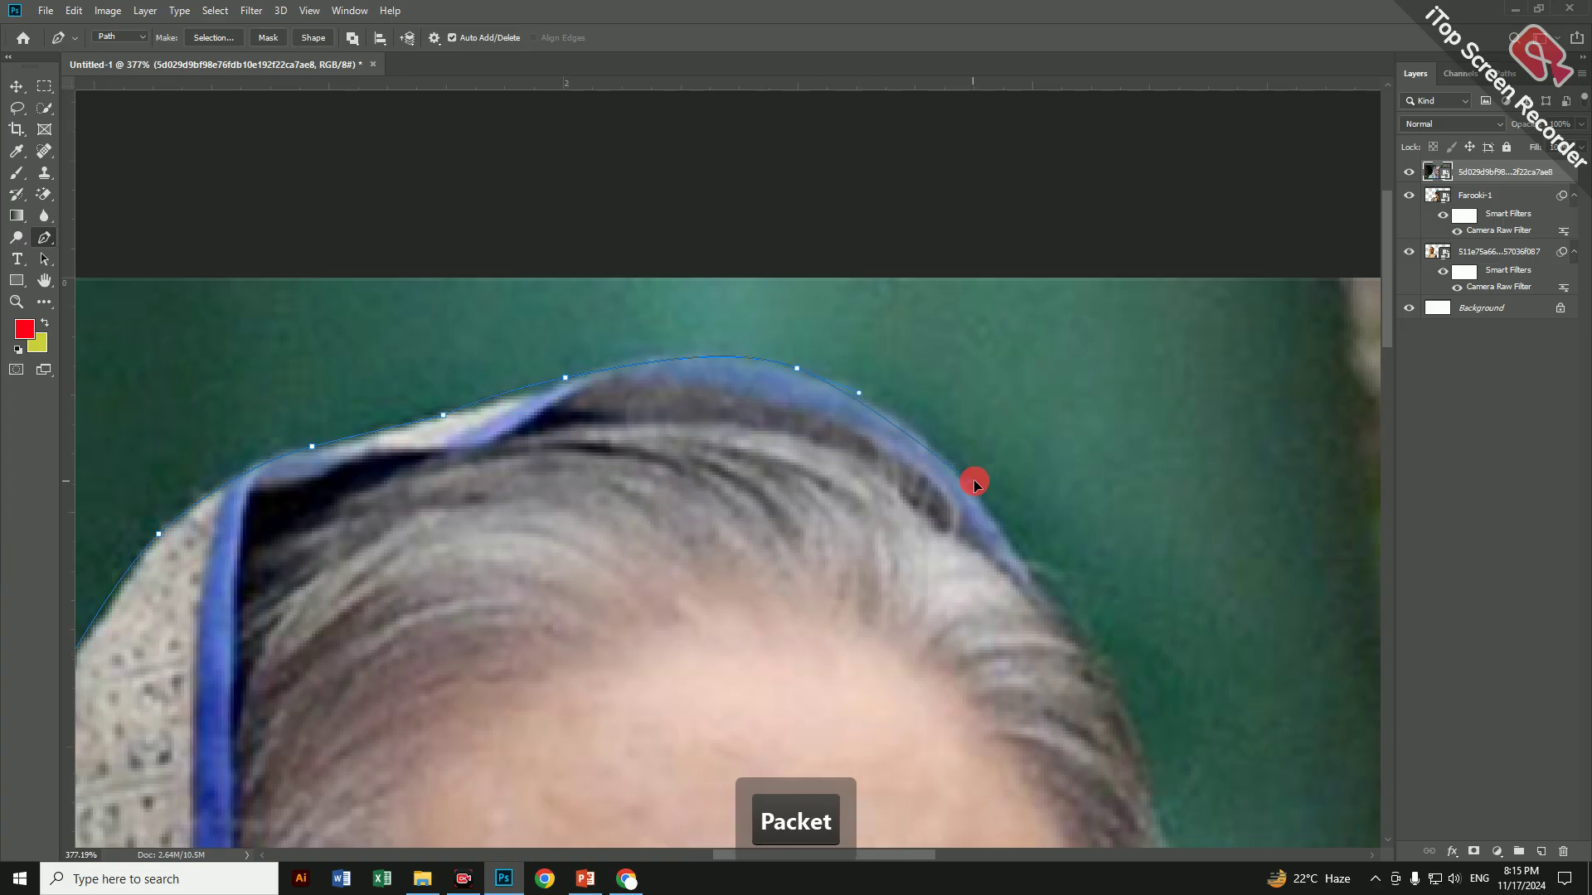
pyautogui.click(1007, 532)
pyautogui.press('space')
pyautogui.moveTo(1012, 544); pyautogui.dragTo(654, 359)
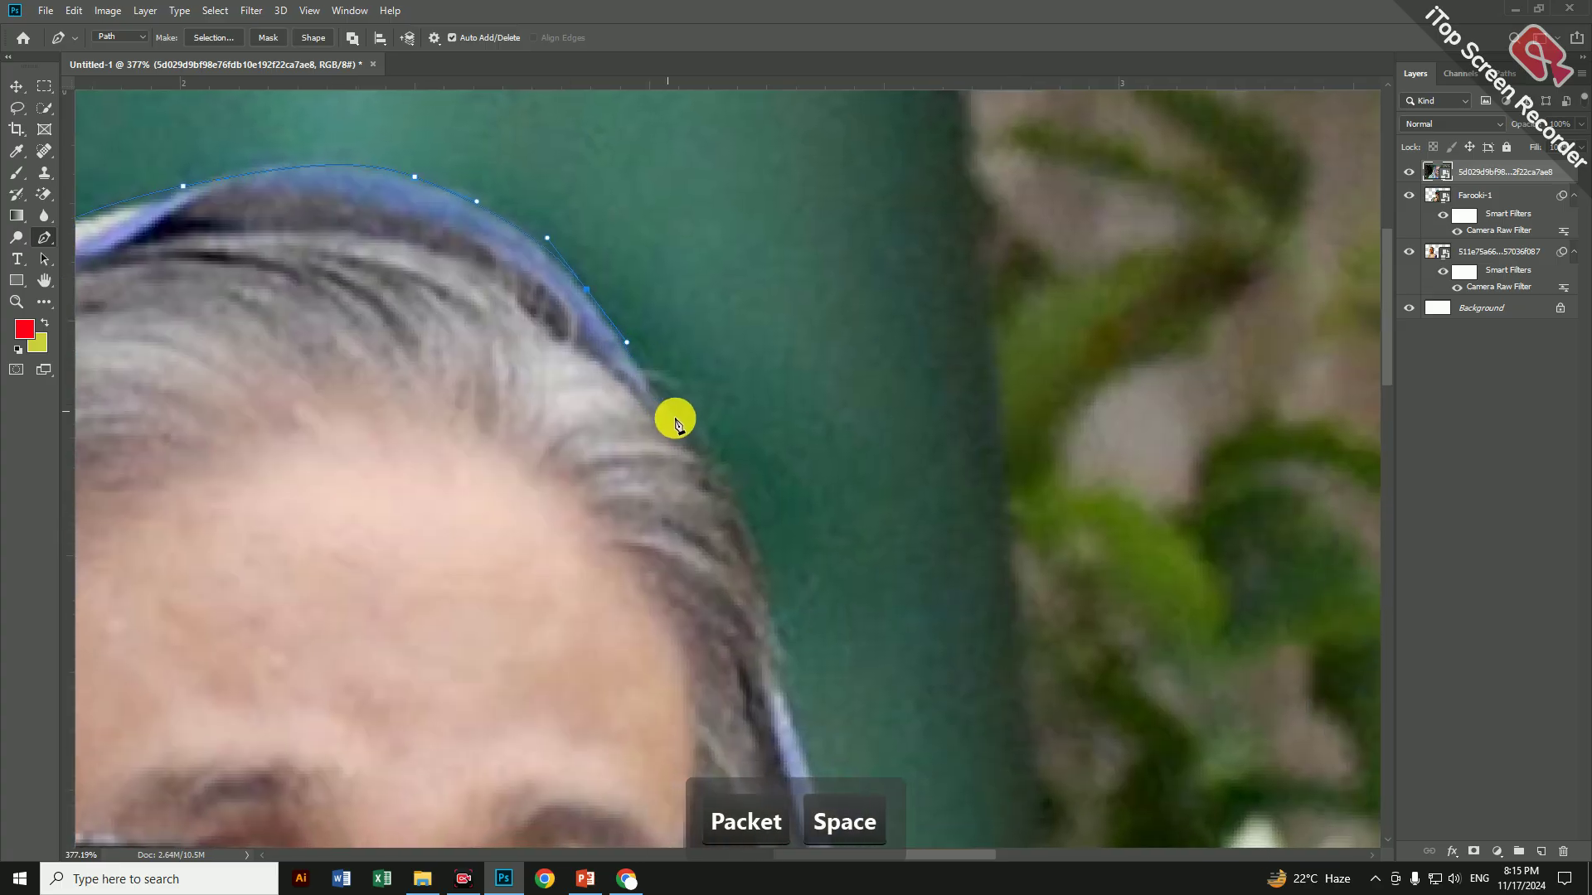
# Trace the path down the hair and the scarf's outer right edge, past the glasses, to the curve above the shoulder
pyautogui.moveTo(740, 540); pyautogui.dragTo(622, 326)
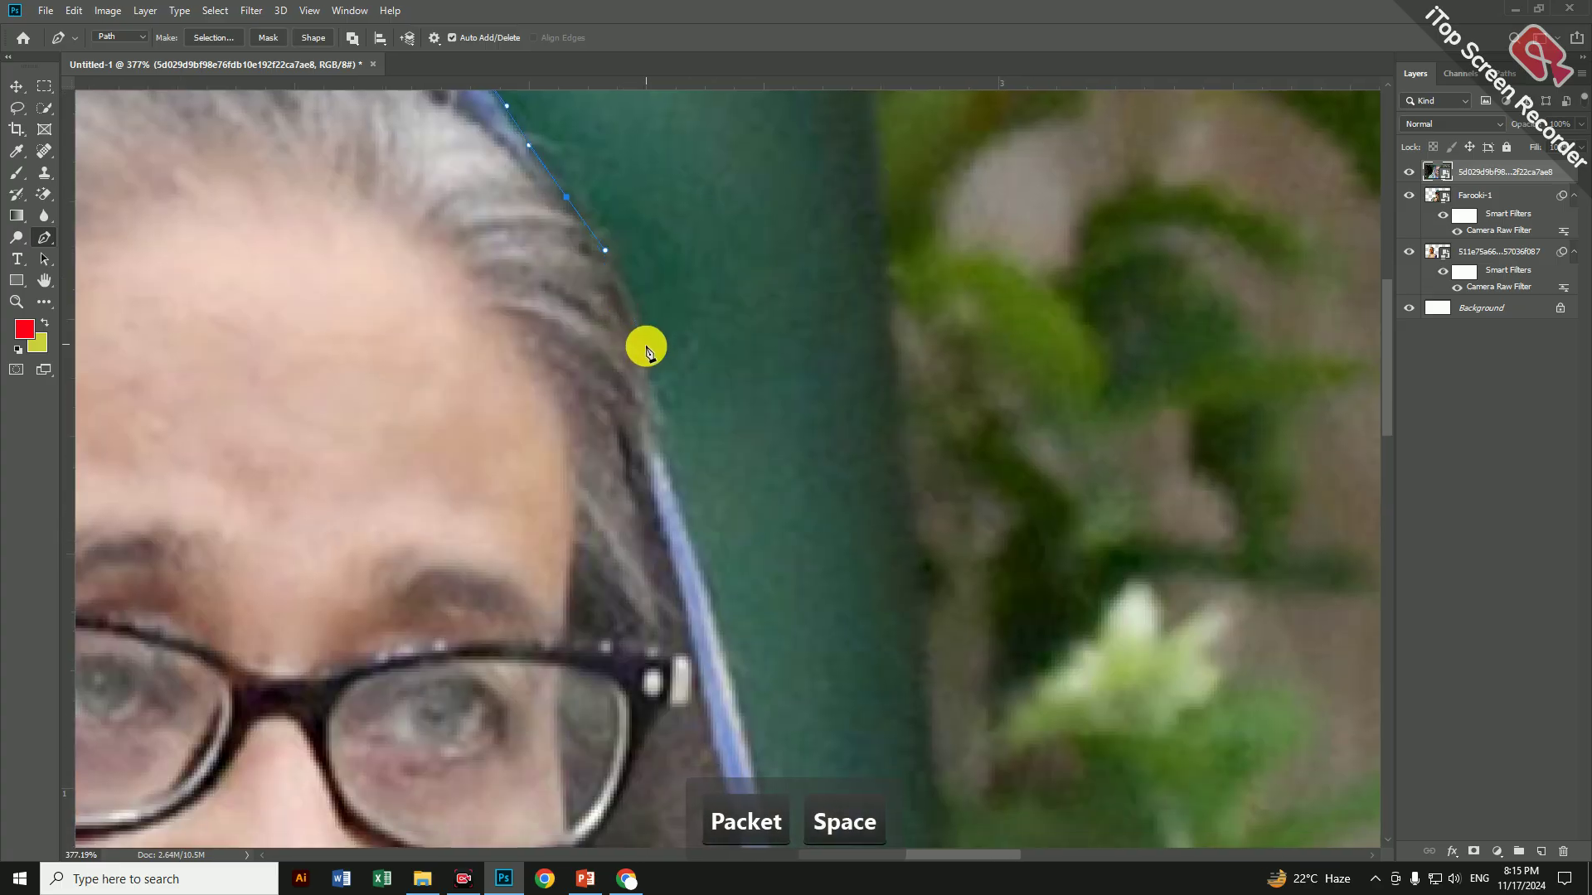
pyautogui.moveTo(656, 454); pyautogui.dragTo(558, 278)
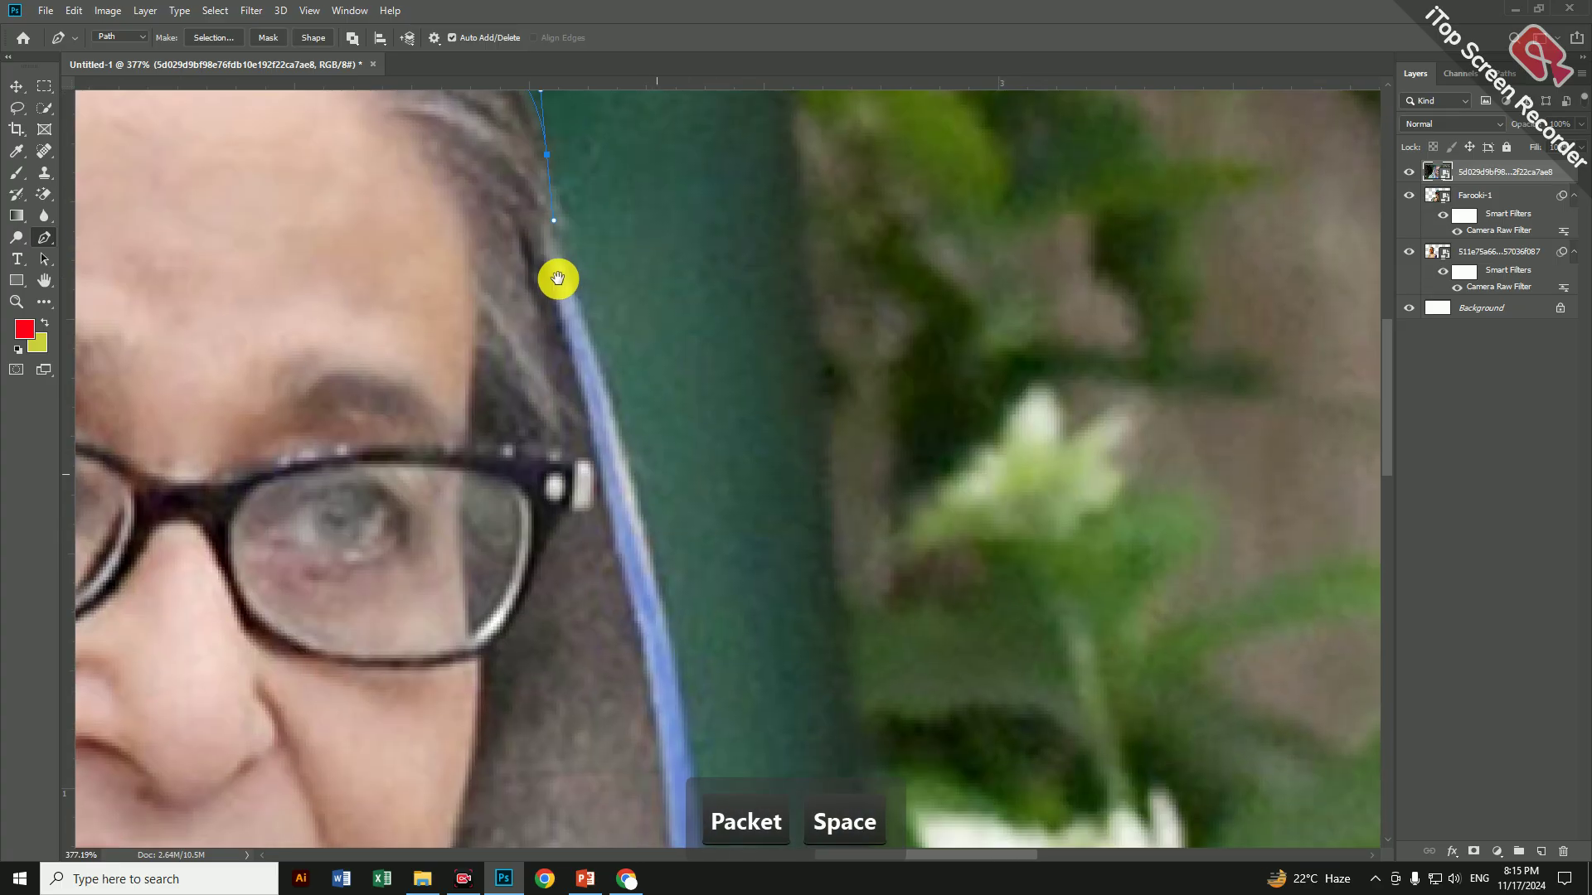
pyautogui.click(590, 338)
pyautogui.moveTo(647, 523); pyautogui.dragTo(535, 323)
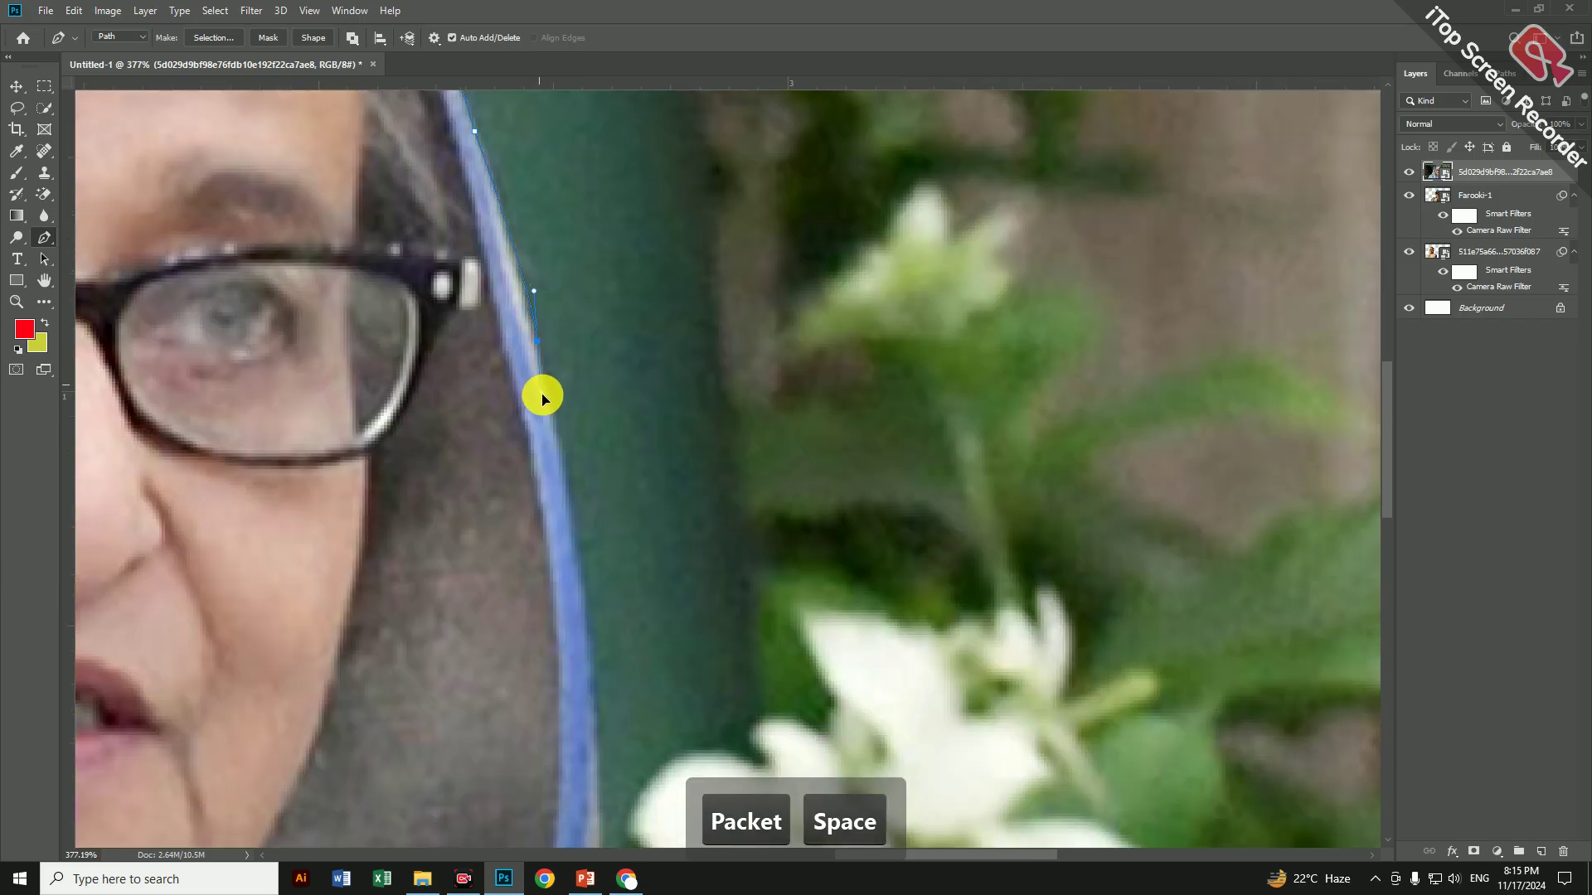
pyautogui.moveTo(553, 429); pyautogui.dragTo(520, 282)
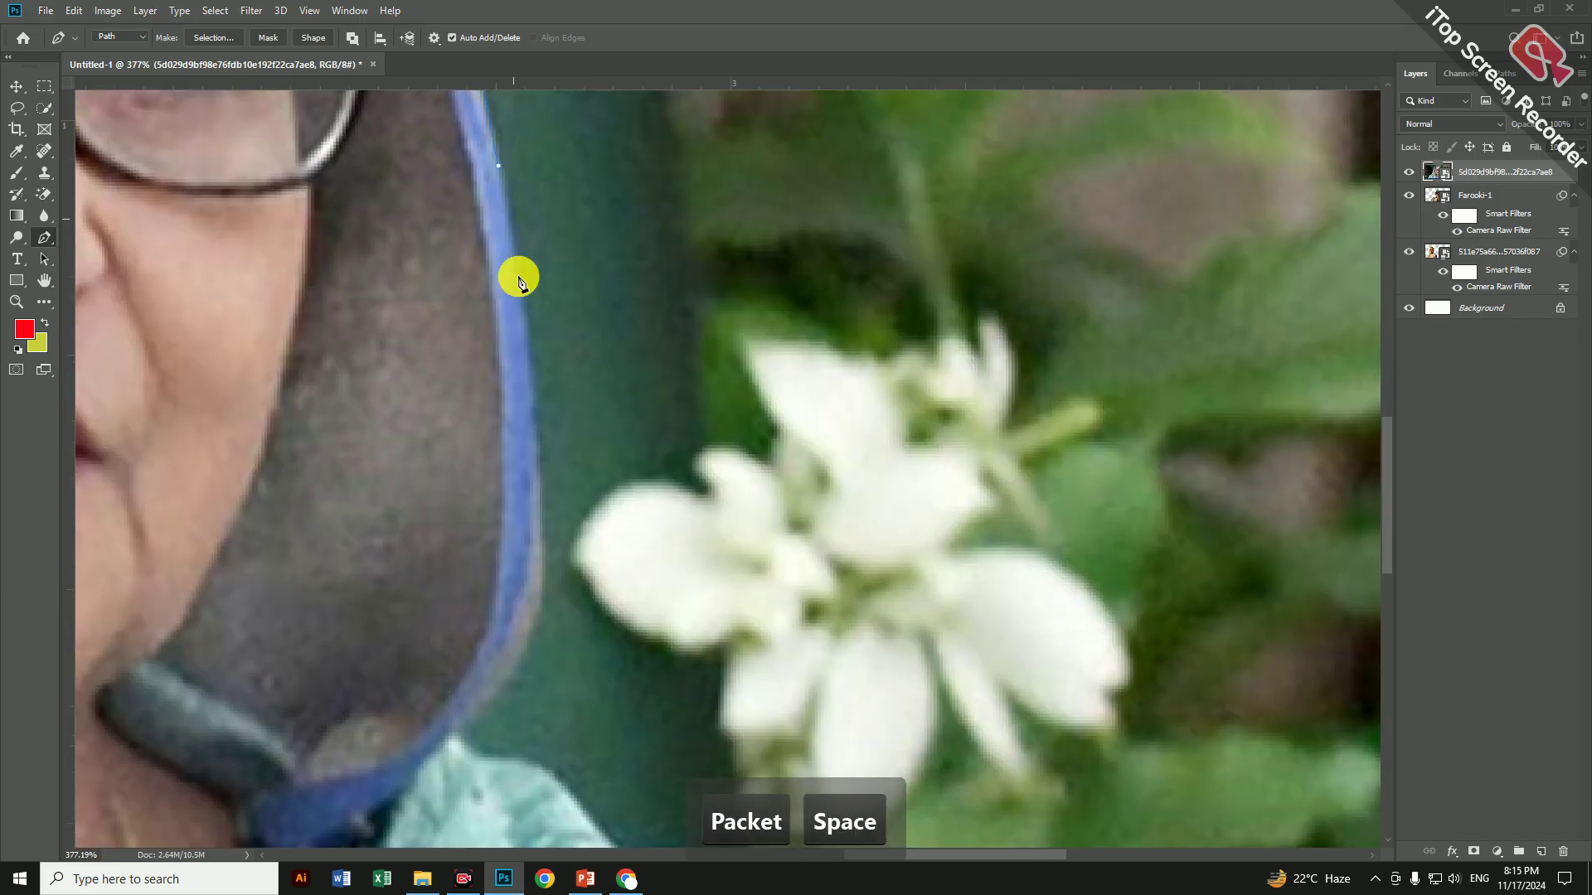
pyautogui.moveTo(537, 447); pyautogui.dragTo(624, 325)
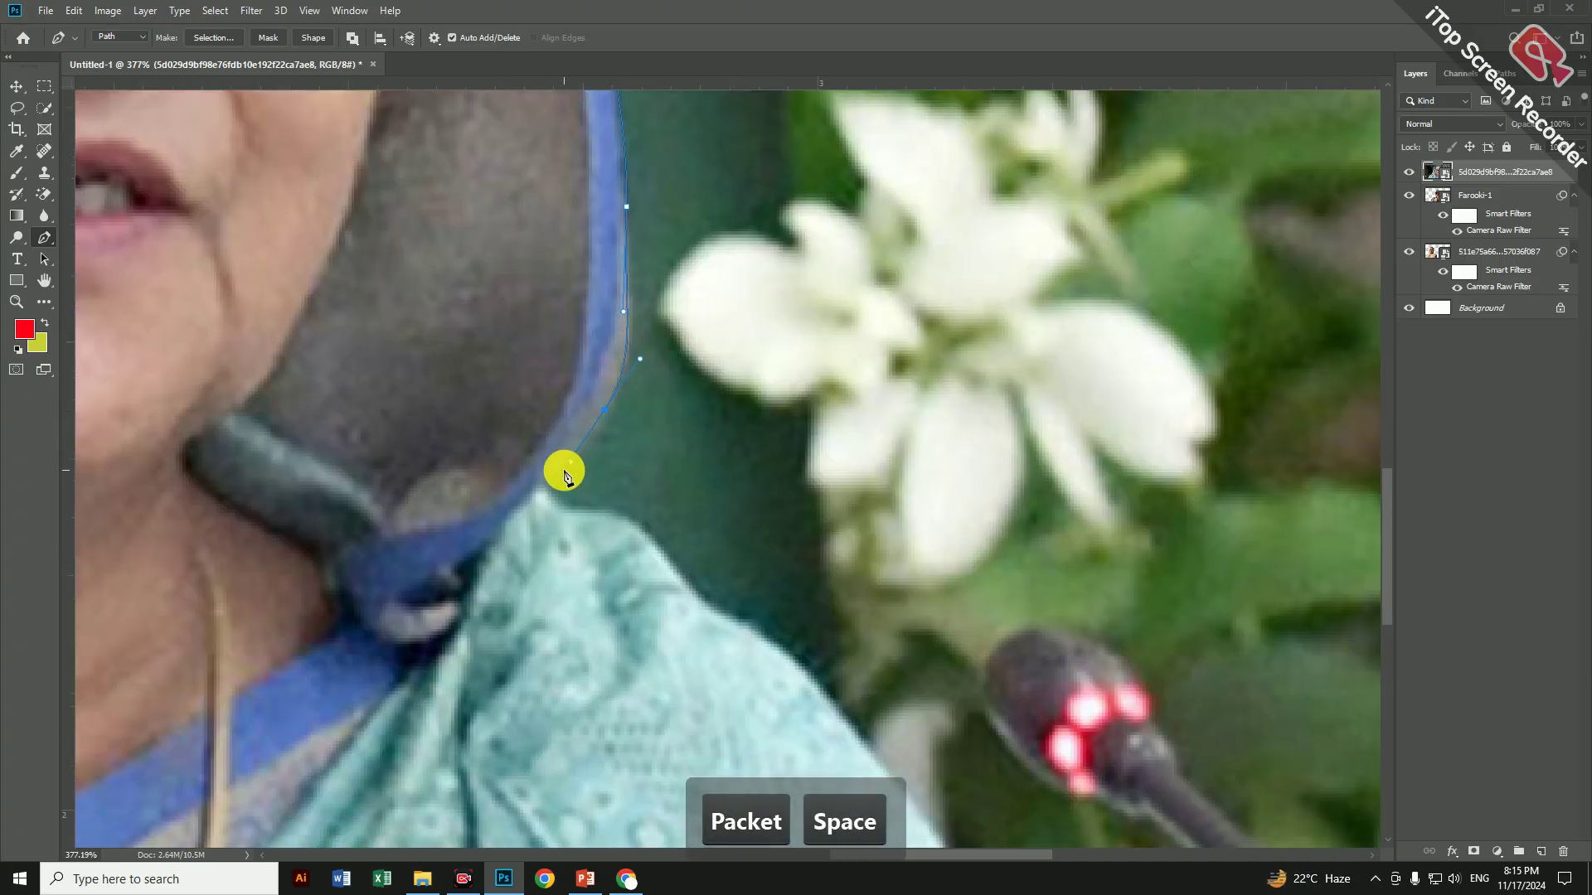
# Extend the path from the scarf's lower fold along the turquoise right shoulder to the photo's bottom edge
pyautogui.moveTo(542, 489); pyautogui.dragTo(616, 227)
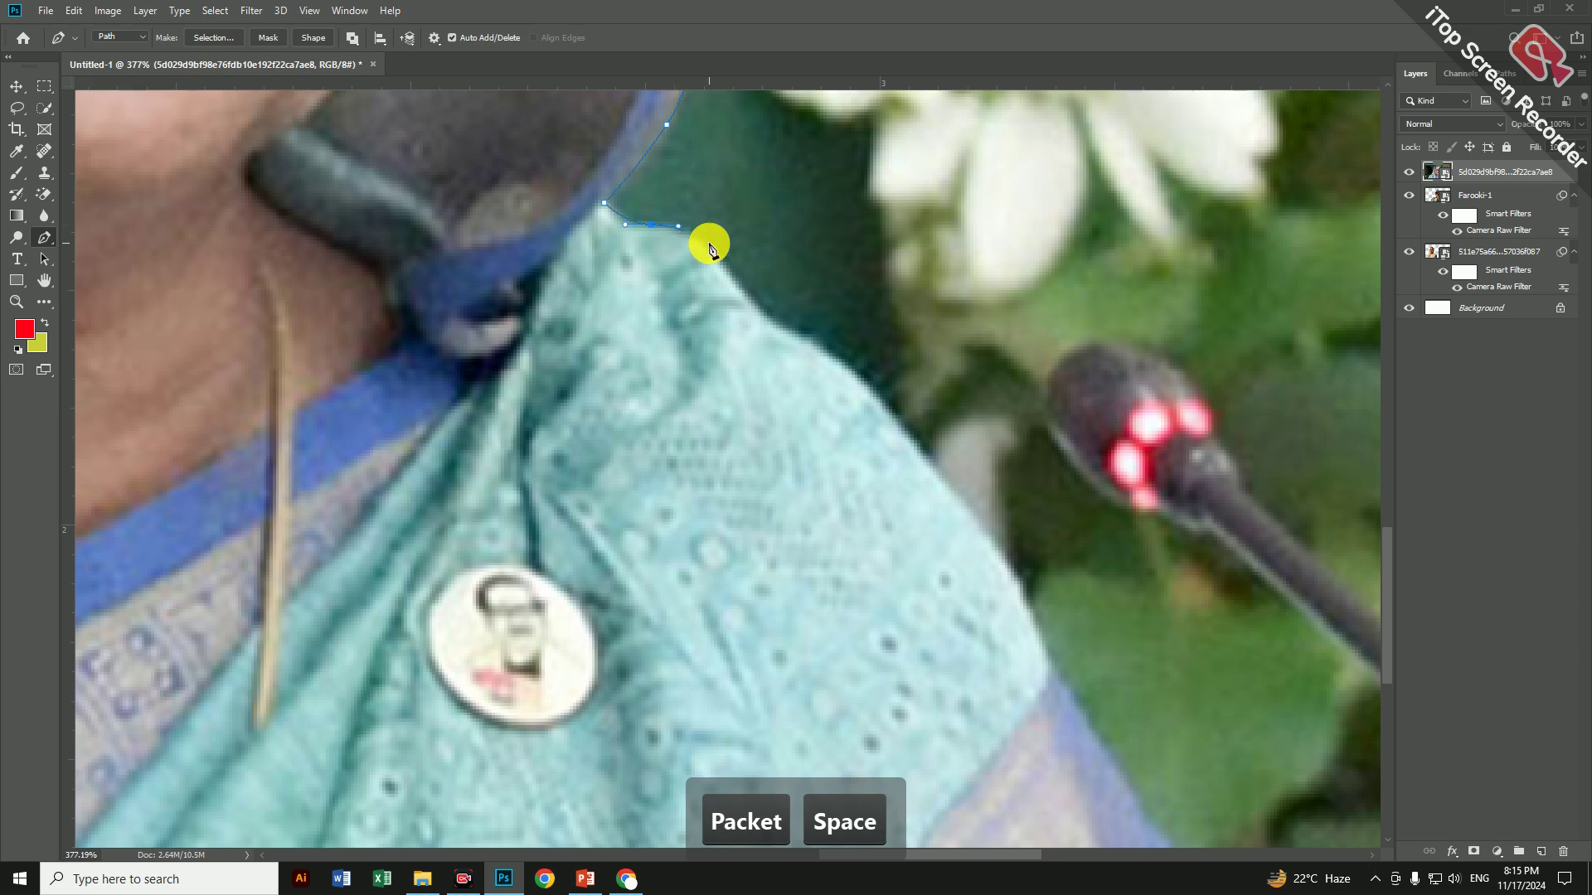
pyautogui.click(785, 337)
pyautogui.moveTo(785, 338); pyautogui.dragTo(540, 180)
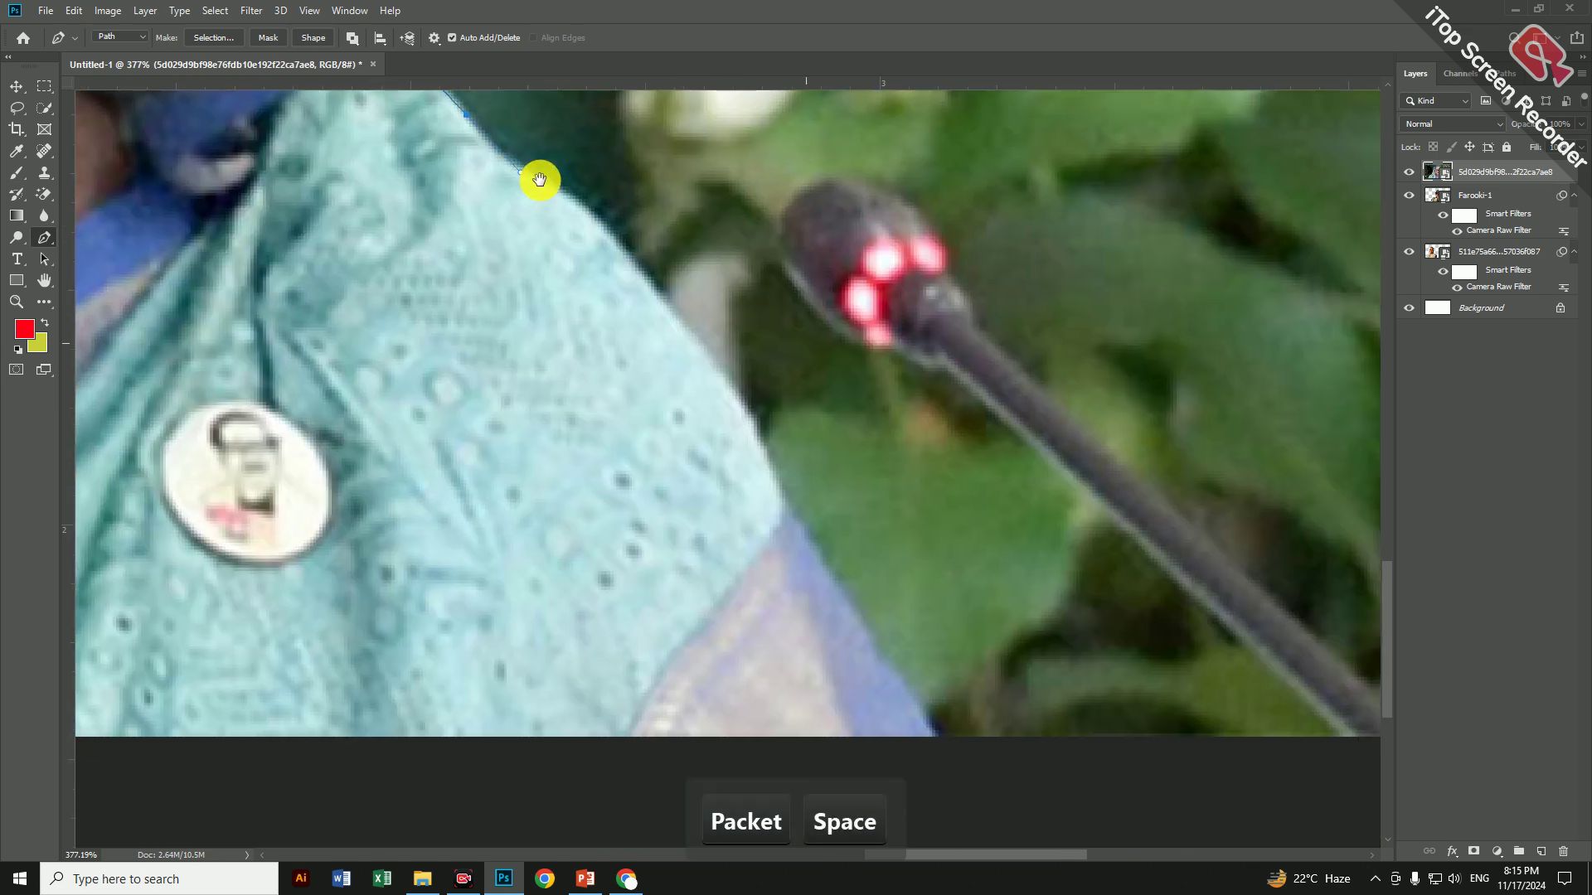
pyautogui.scroll(-4, 544, 238)
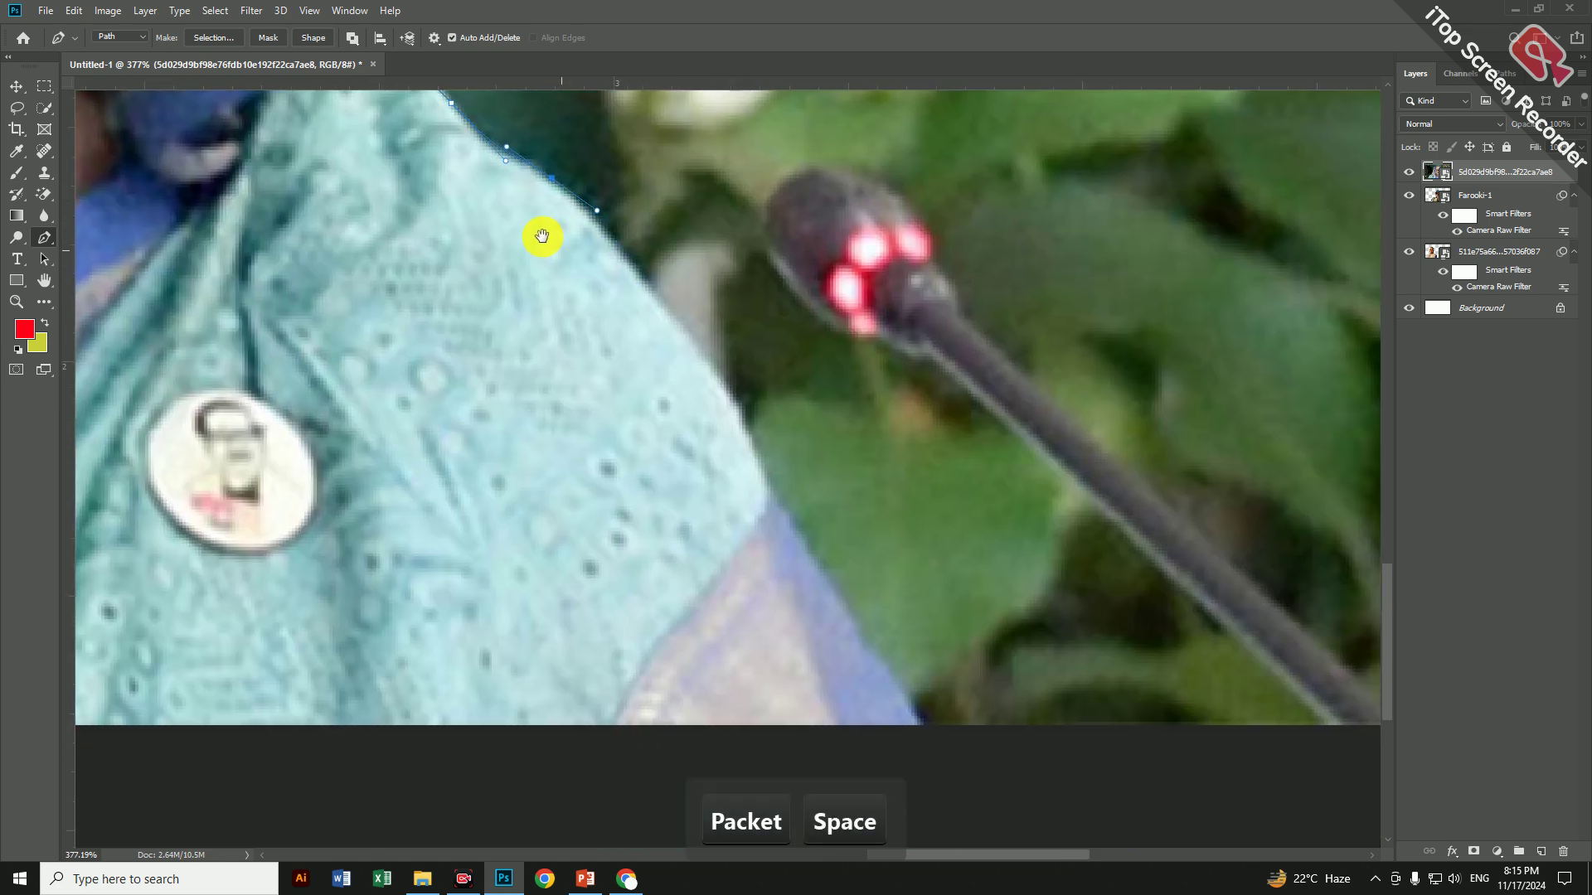
pyautogui.keyDown('alt'); pyautogui.scroll(2, 671, 367); pyautogui.keyUp('alt')
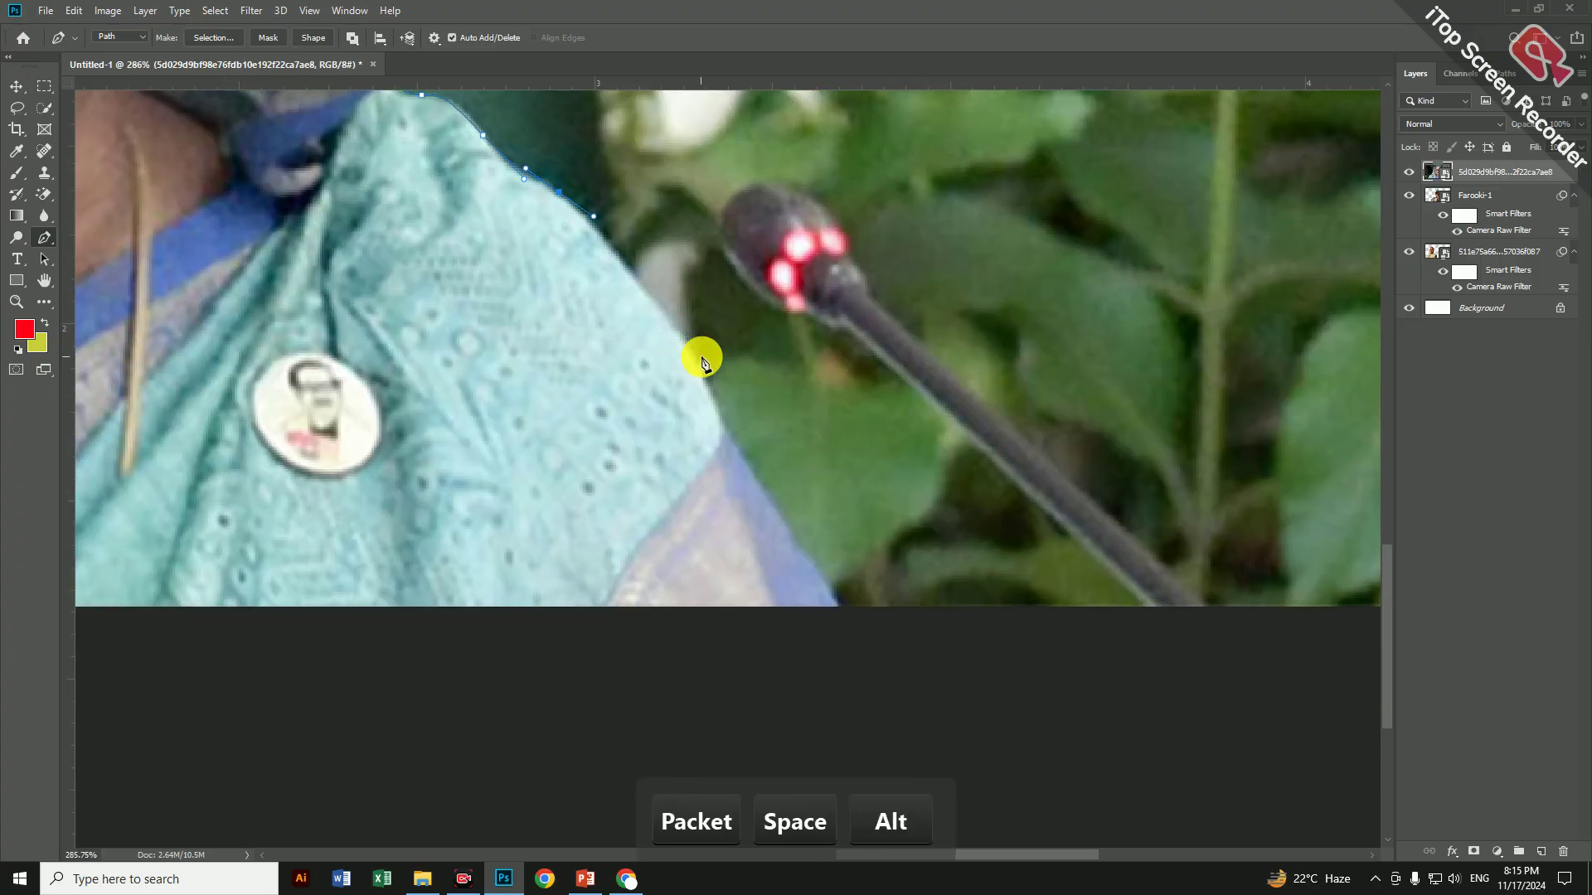
pyautogui.click(742, 438)
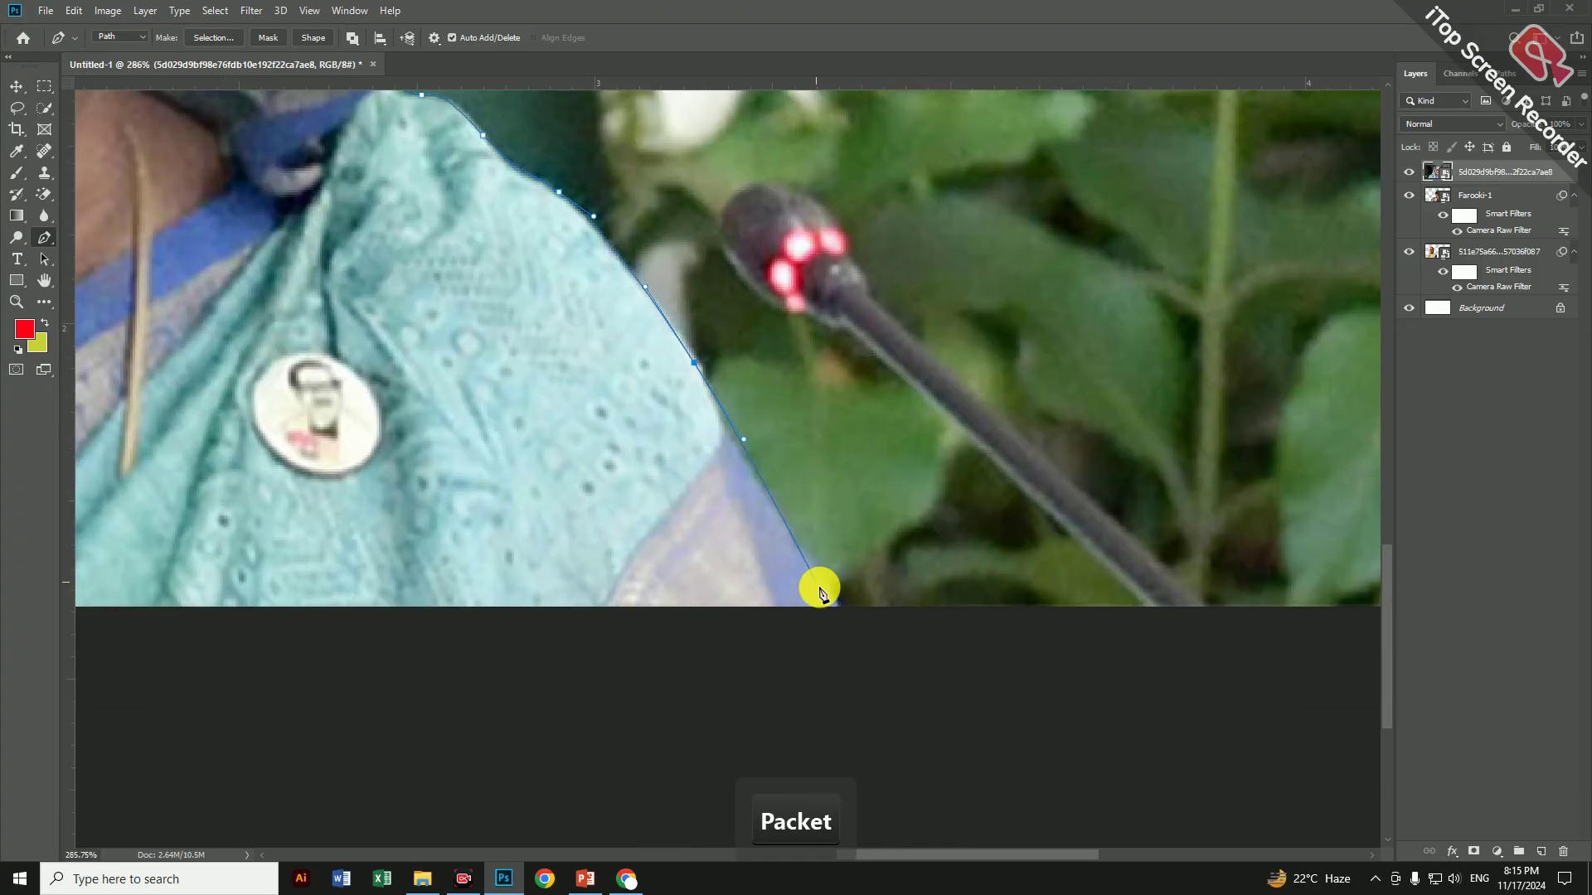
pyautogui.click(838, 613)
# Run the path back just below the photo's bottom edge to beneath the starting point at the woman's left sleeve
pyautogui.press('space')
pyautogui.moveTo(266, 604); pyautogui.dragTo(1136, 554)
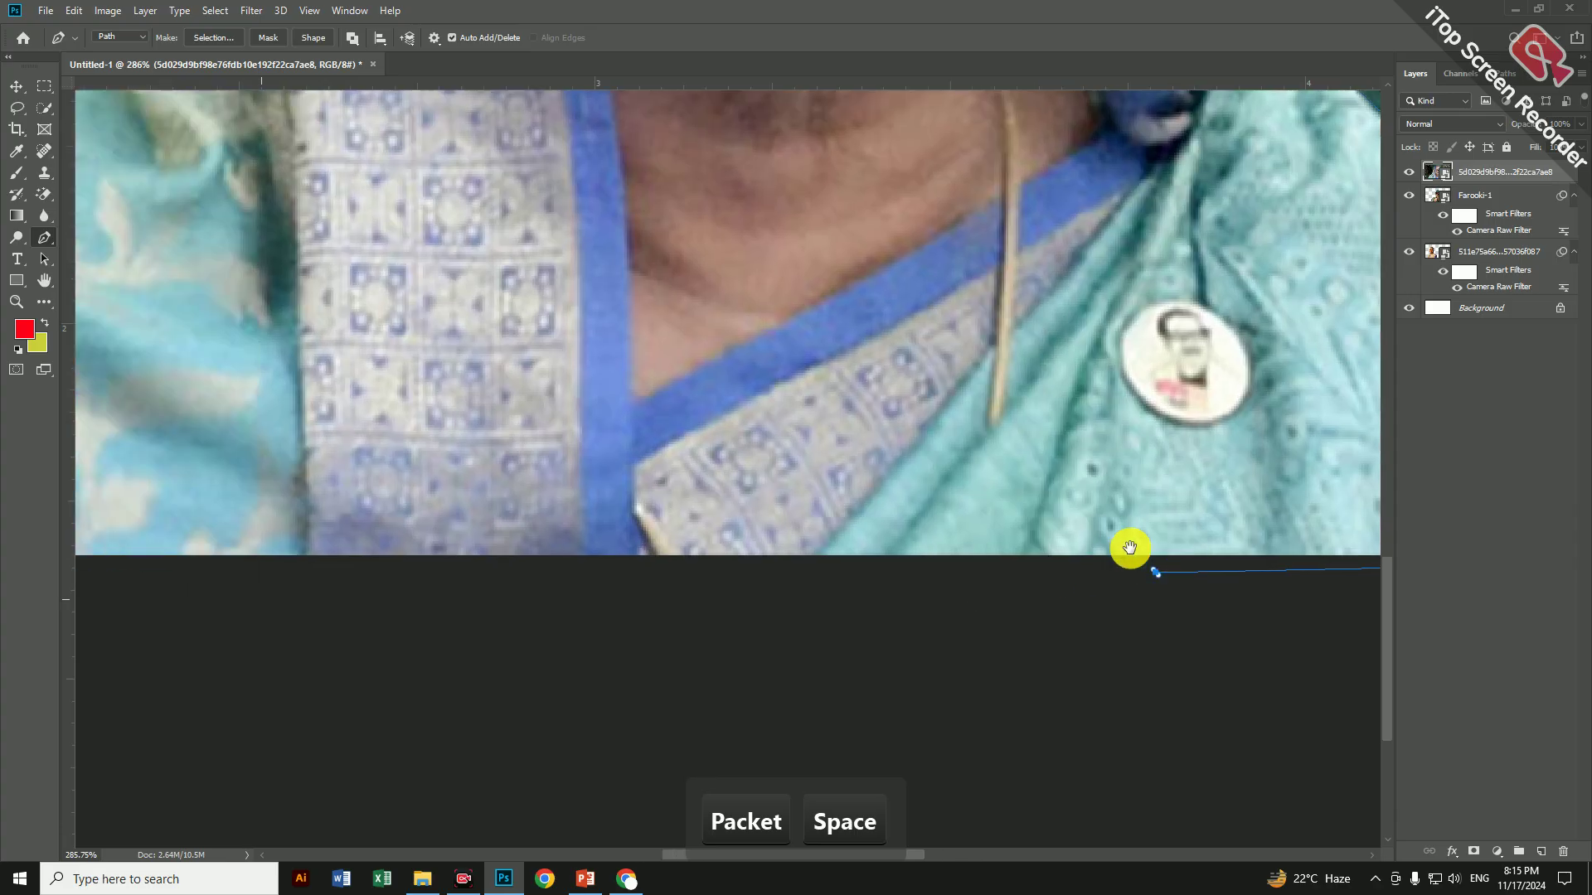
pyautogui.click(1155, 572)
pyautogui.click(449, 560)
pyautogui.press('space')
pyautogui.moveTo(449, 559); pyautogui.dragTo(779, 530)
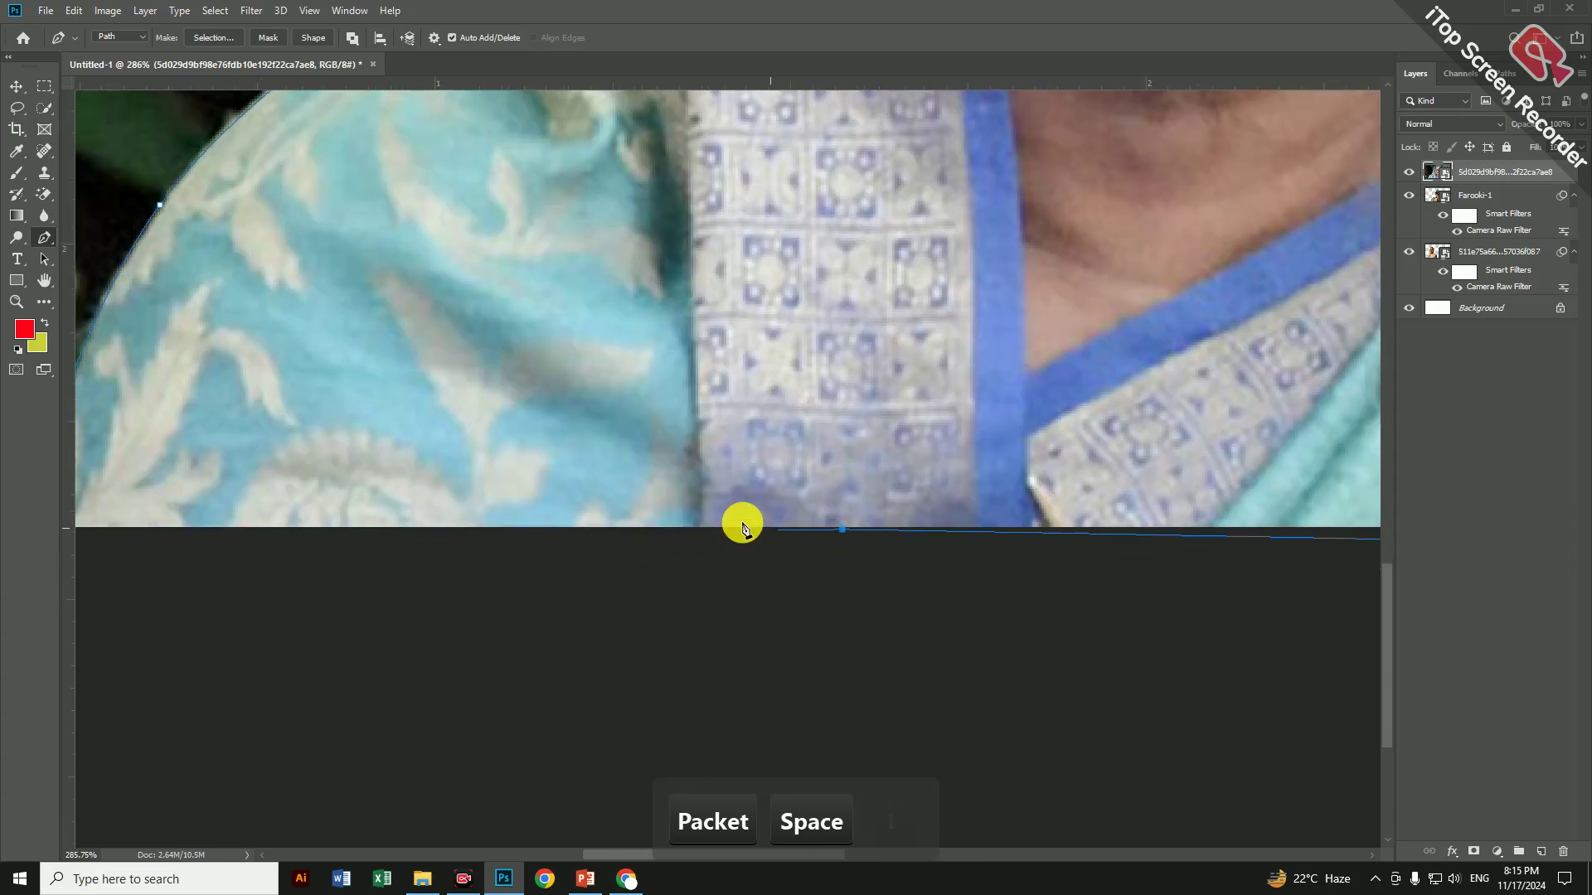
pyautogui.press('space')
pyautogui.moveTo(480, 521); pyautogui.dragTo(1227, 415)
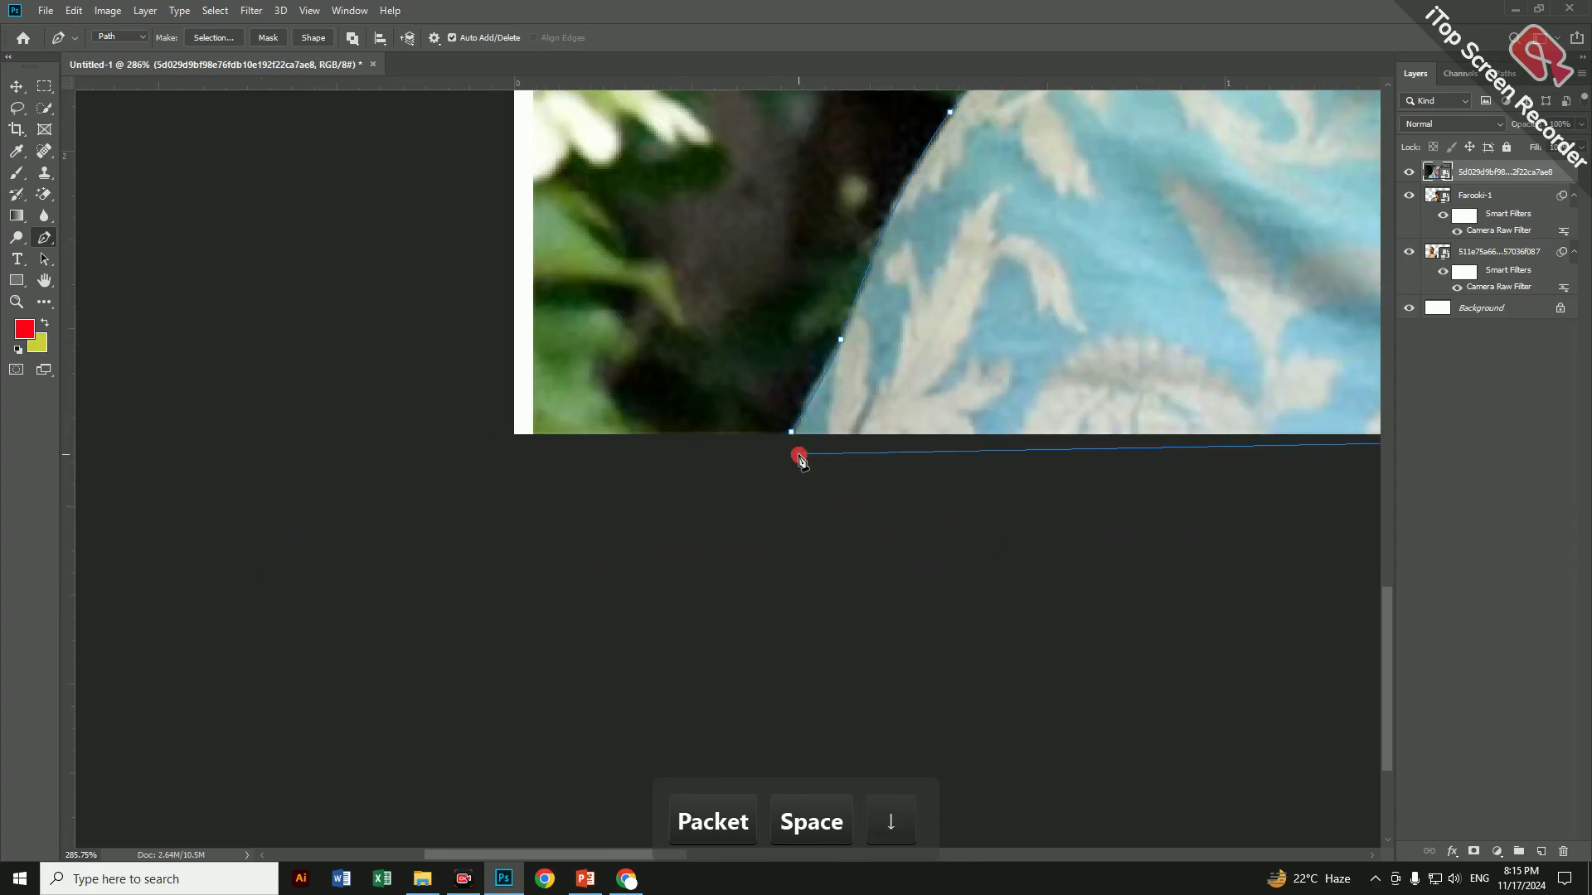
pyautogui.click(797, 454)
# Turn the path into a selection, mask the woman's layer with it, and convert the masked layer to a smart object
pyautogui.scroll(-6, 792, 456)
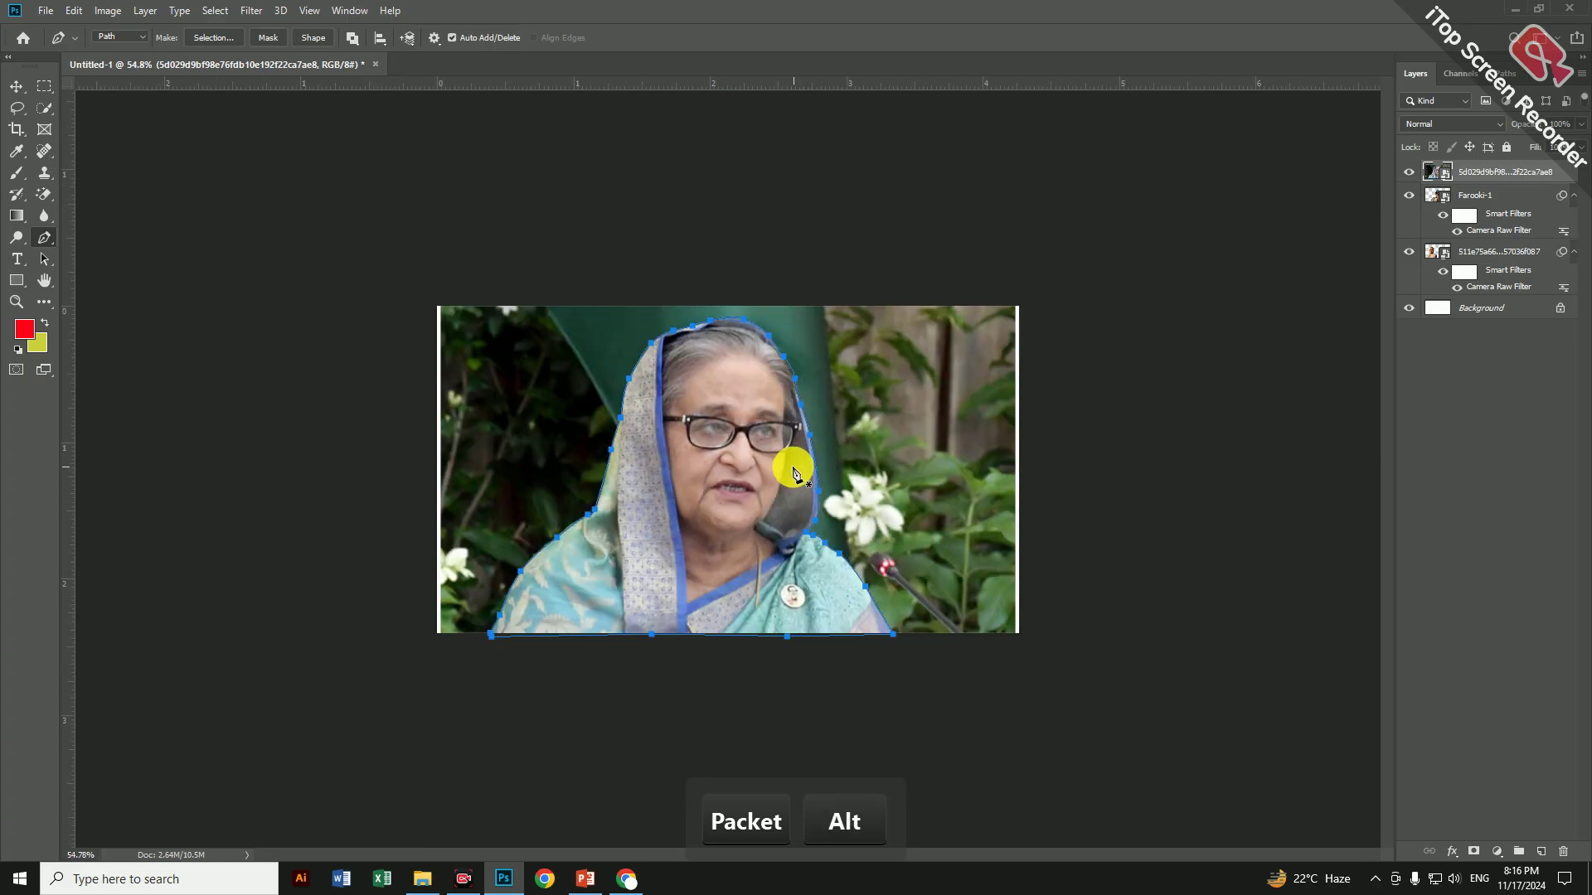
pyautogui.hotkey('ctrl', 'Return')
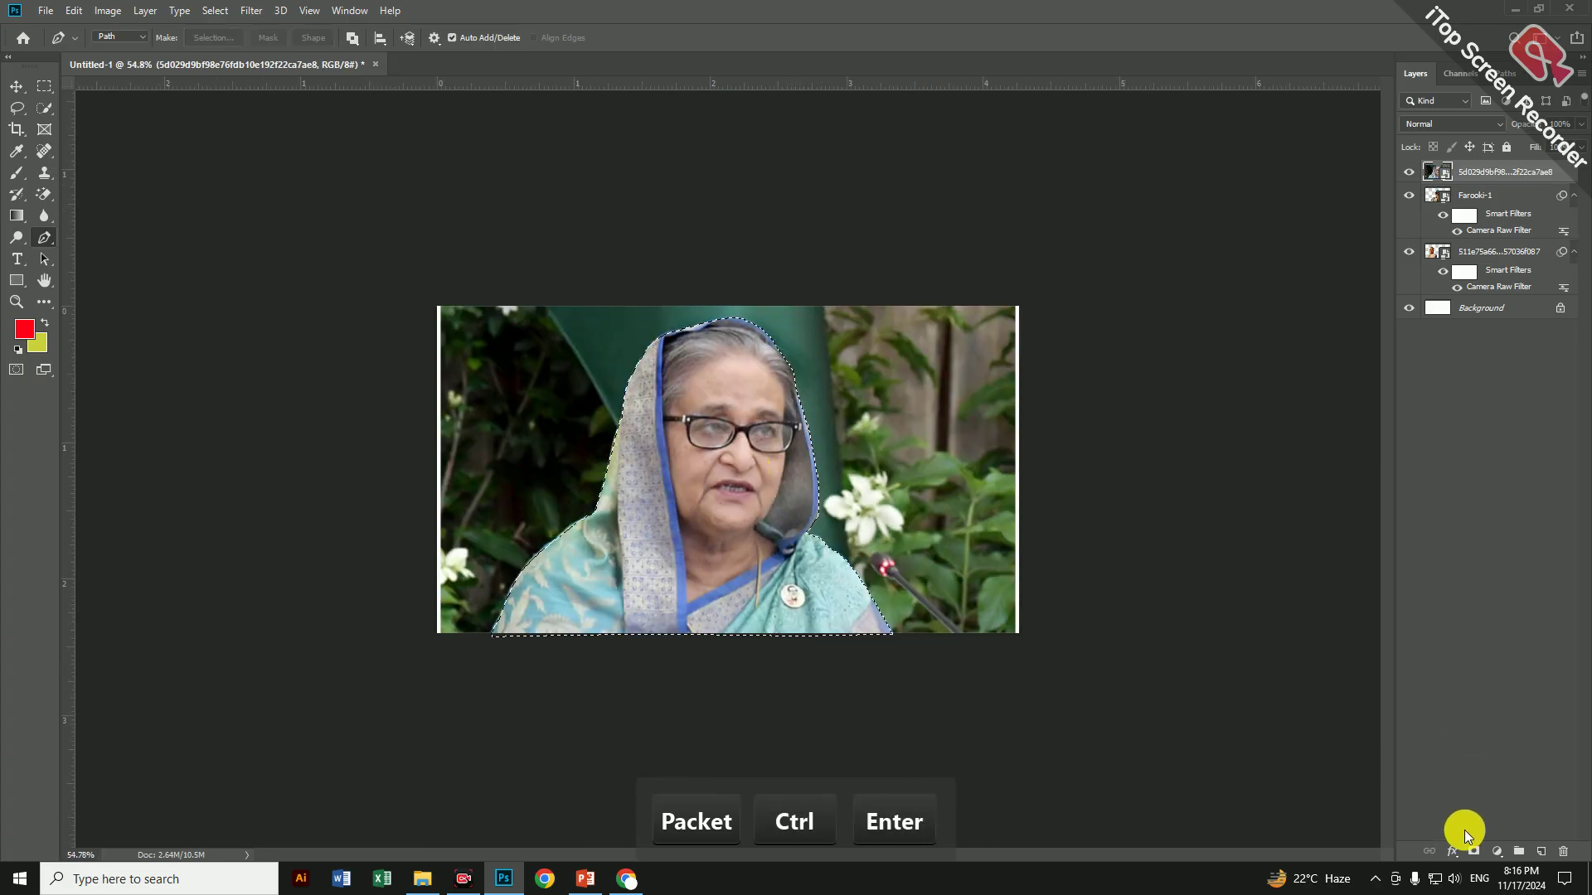
pyautogui.click(1474, 850)
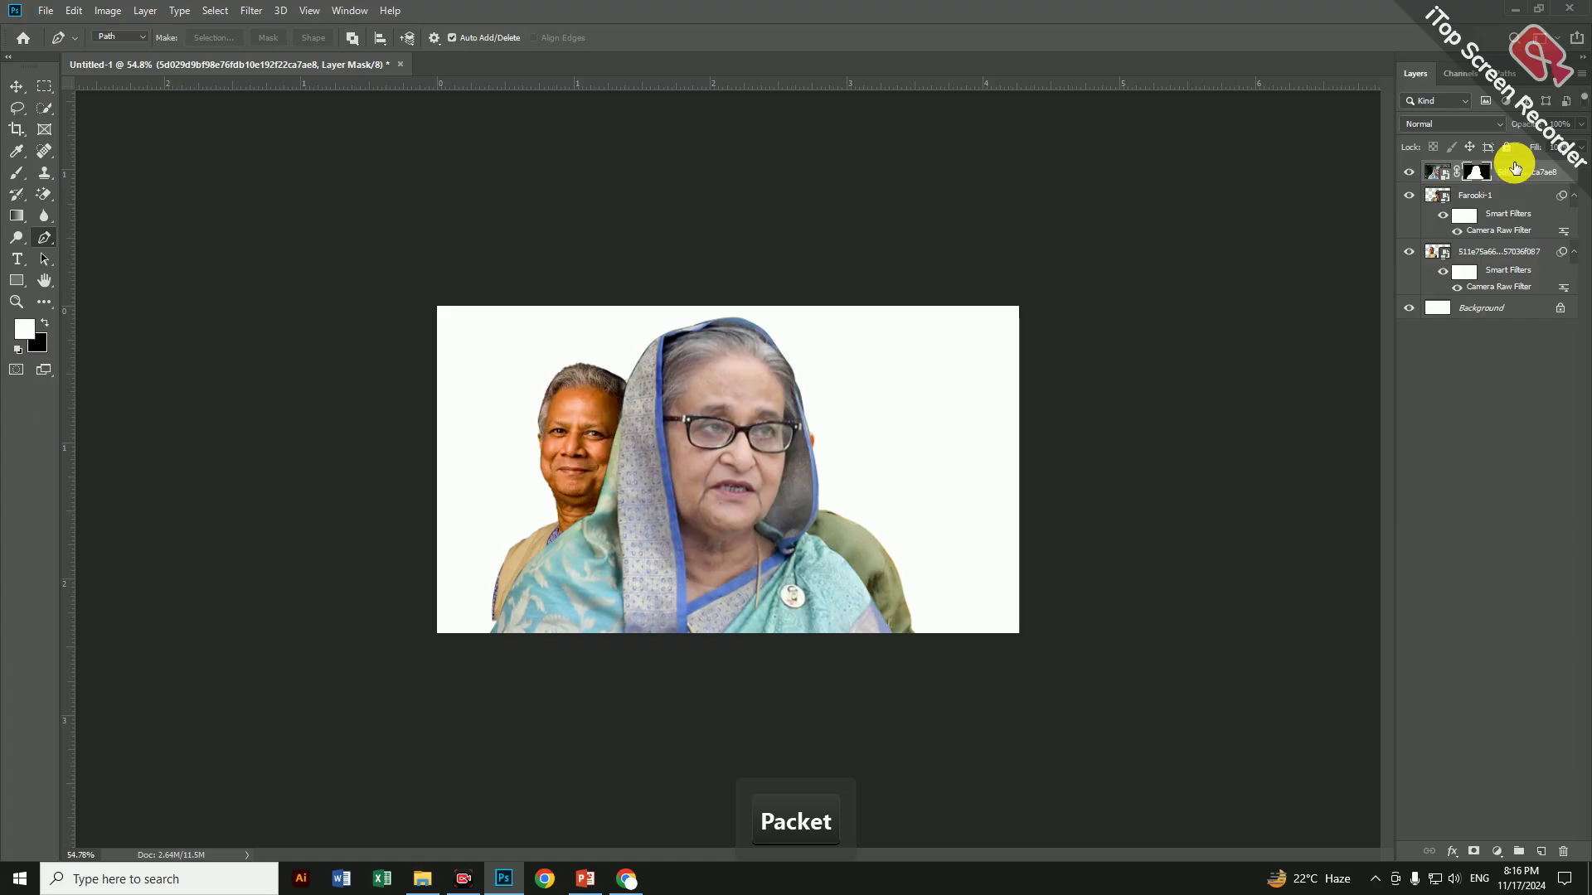
pyautogui.rightClick(1515, 168)
pyautogui.click(1431, 323)
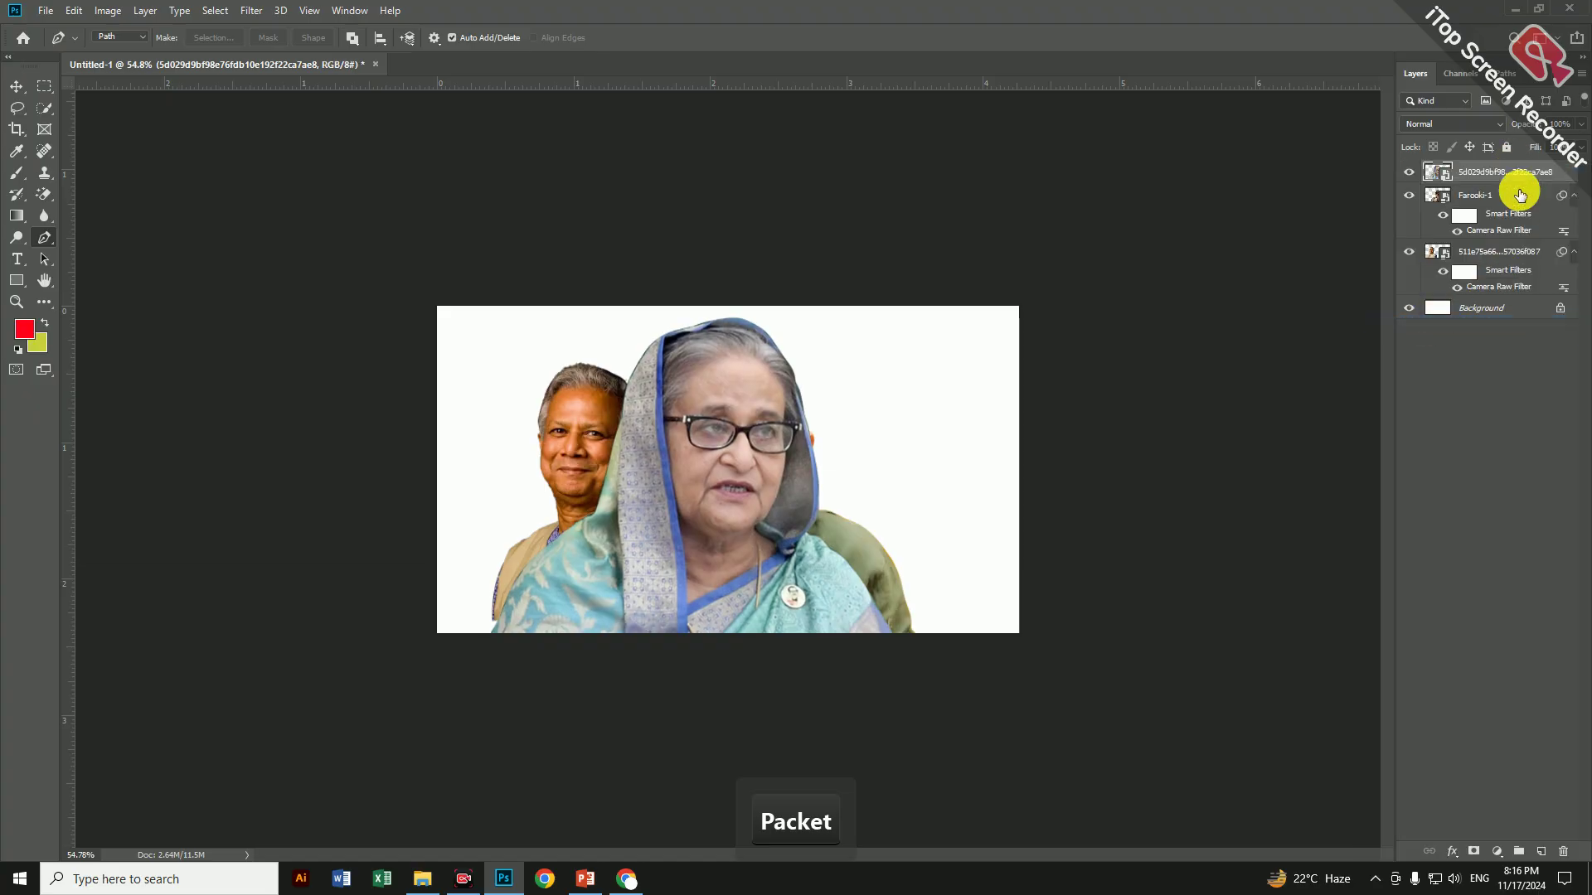
# Place the woman's layer directly above Background, scaled to 67.5% and positioned behind the shoulder of the man in the cap on the right
pyautogui.moveTo(1511, 177); pyautogui.dragTo(1411, 305)
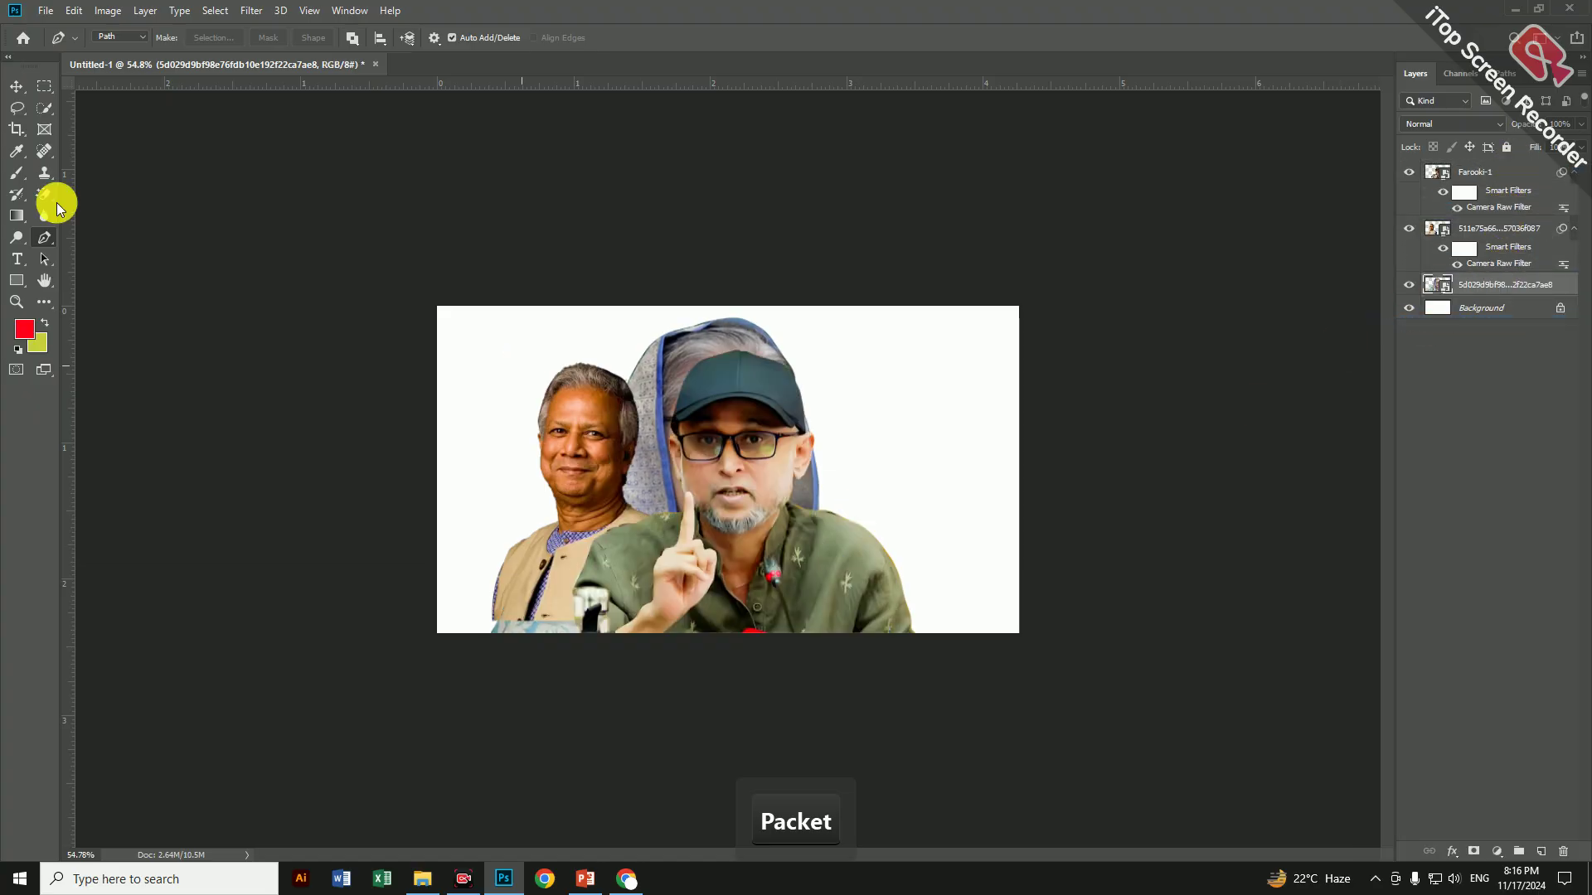
pyautogui.hotkey('ctrl', 't')
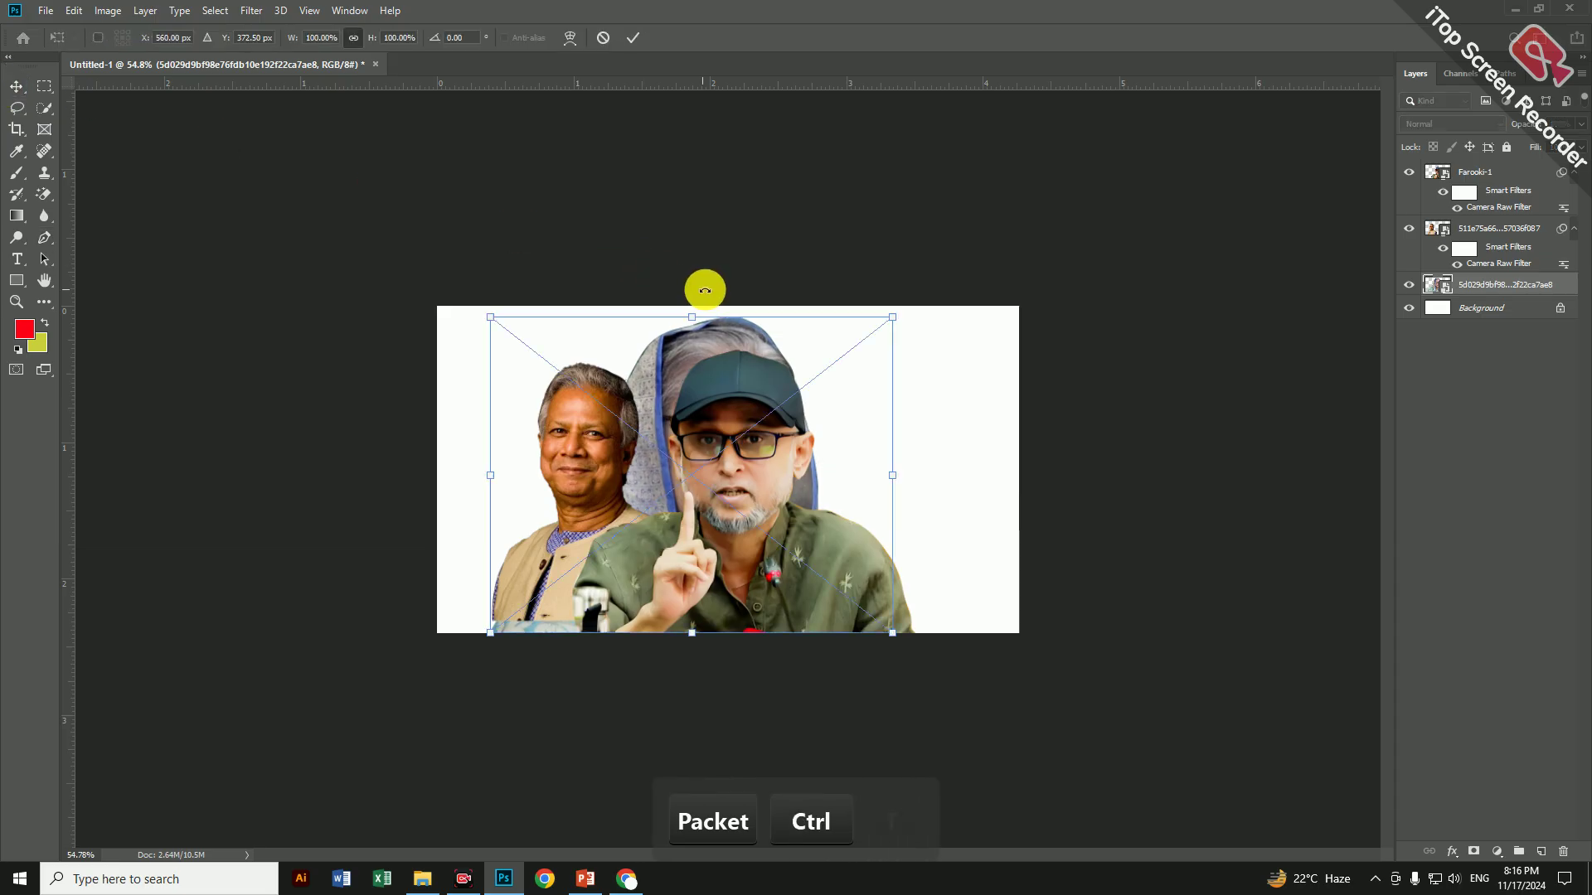
pyautogui.moveTo(745, 354); pyautogui.dragTo(917, 368)
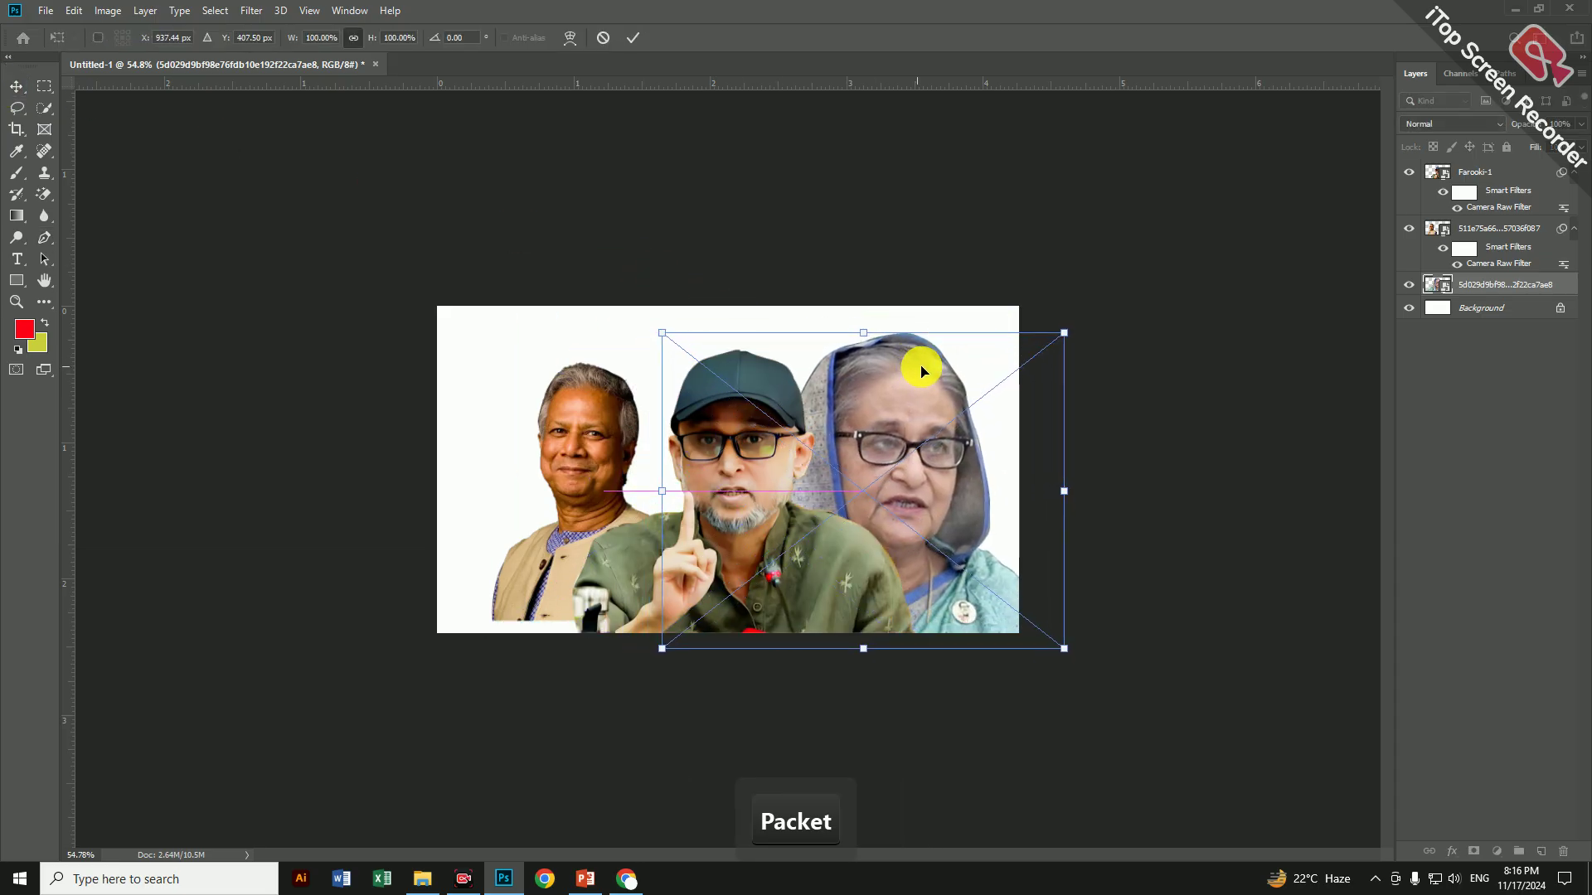
pyautogui.moveTo(1059, 347); pyautogui.dragTo(922, 442)
pyautogui.moveTo(988, 600); pyautogui.dragTo(1007, 632)
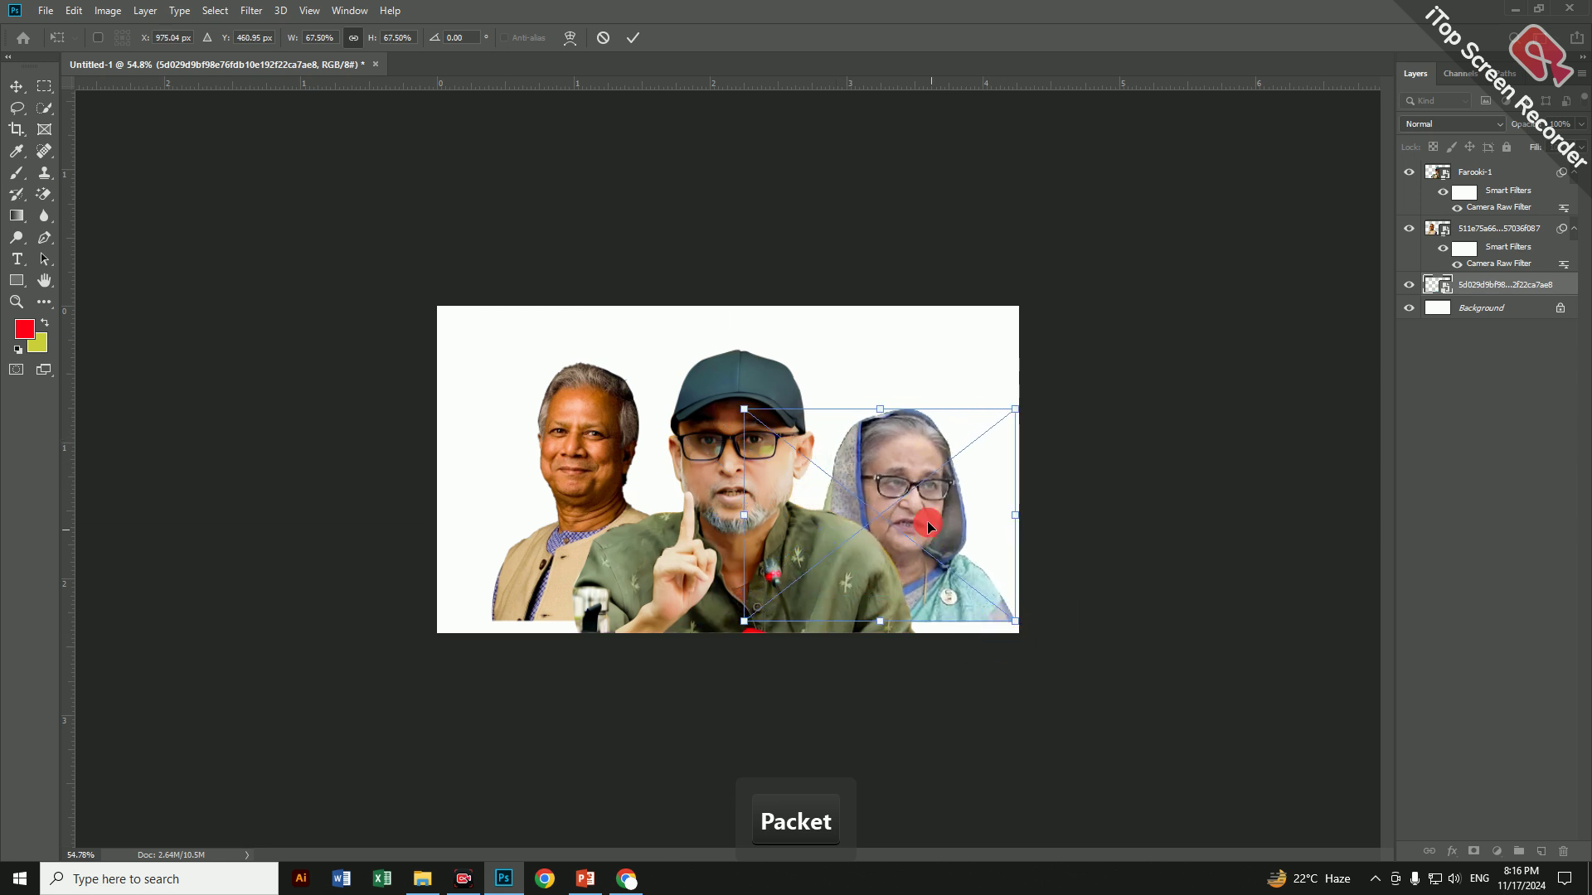
pyautogui.moveTo(929, 524); pyautogui.dragTo(919, 512)
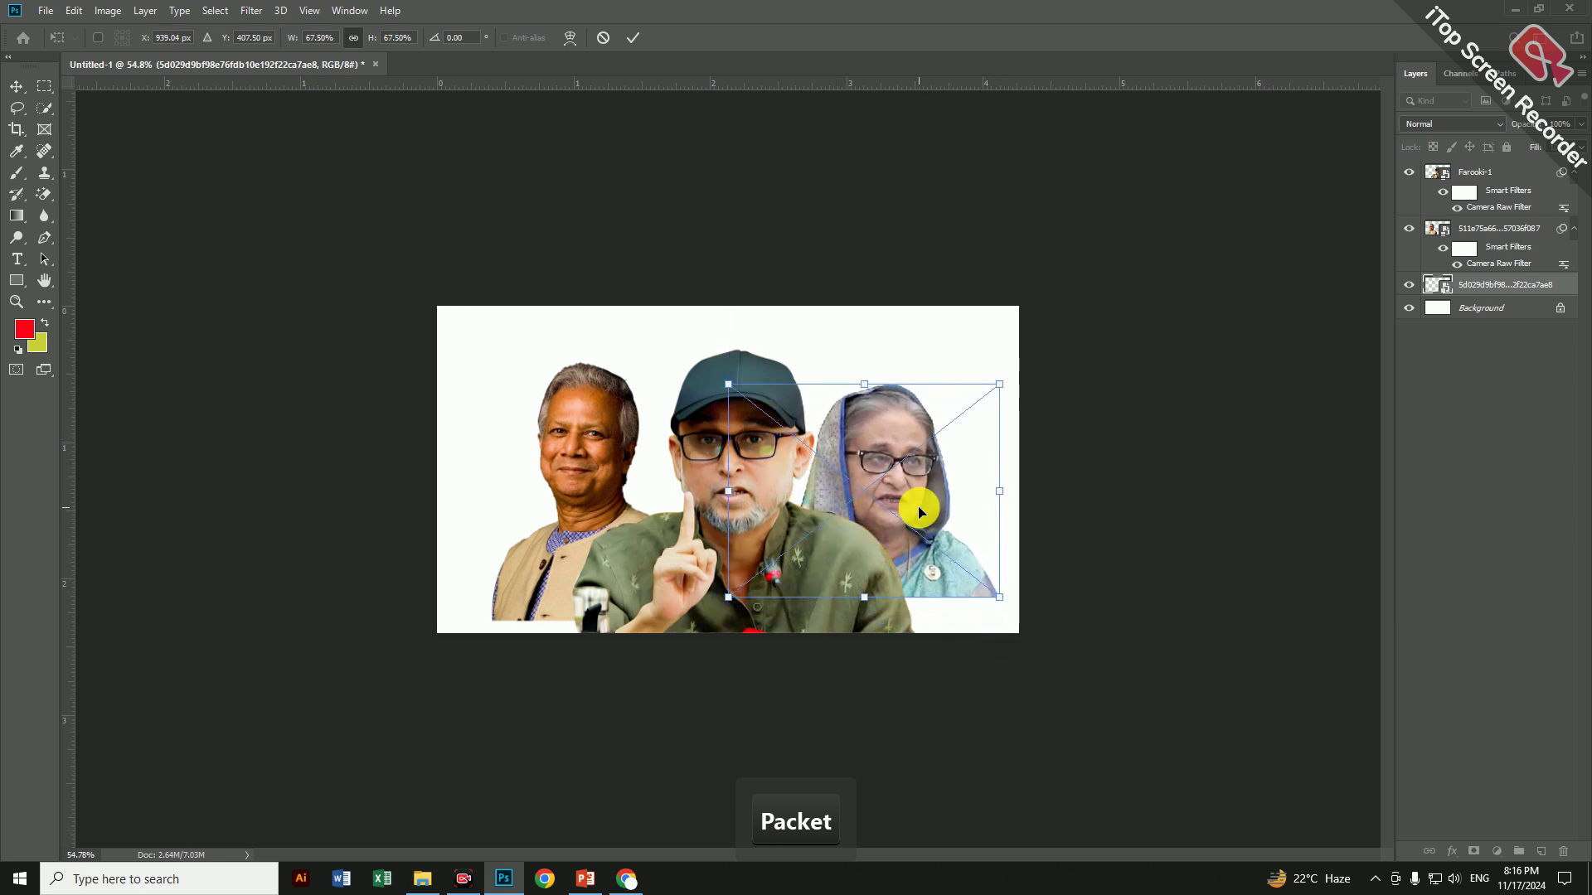
pyautogui.moveTo(952, 504); pyautogui.dragTo(915, 501)
pyautogui.press('Return')
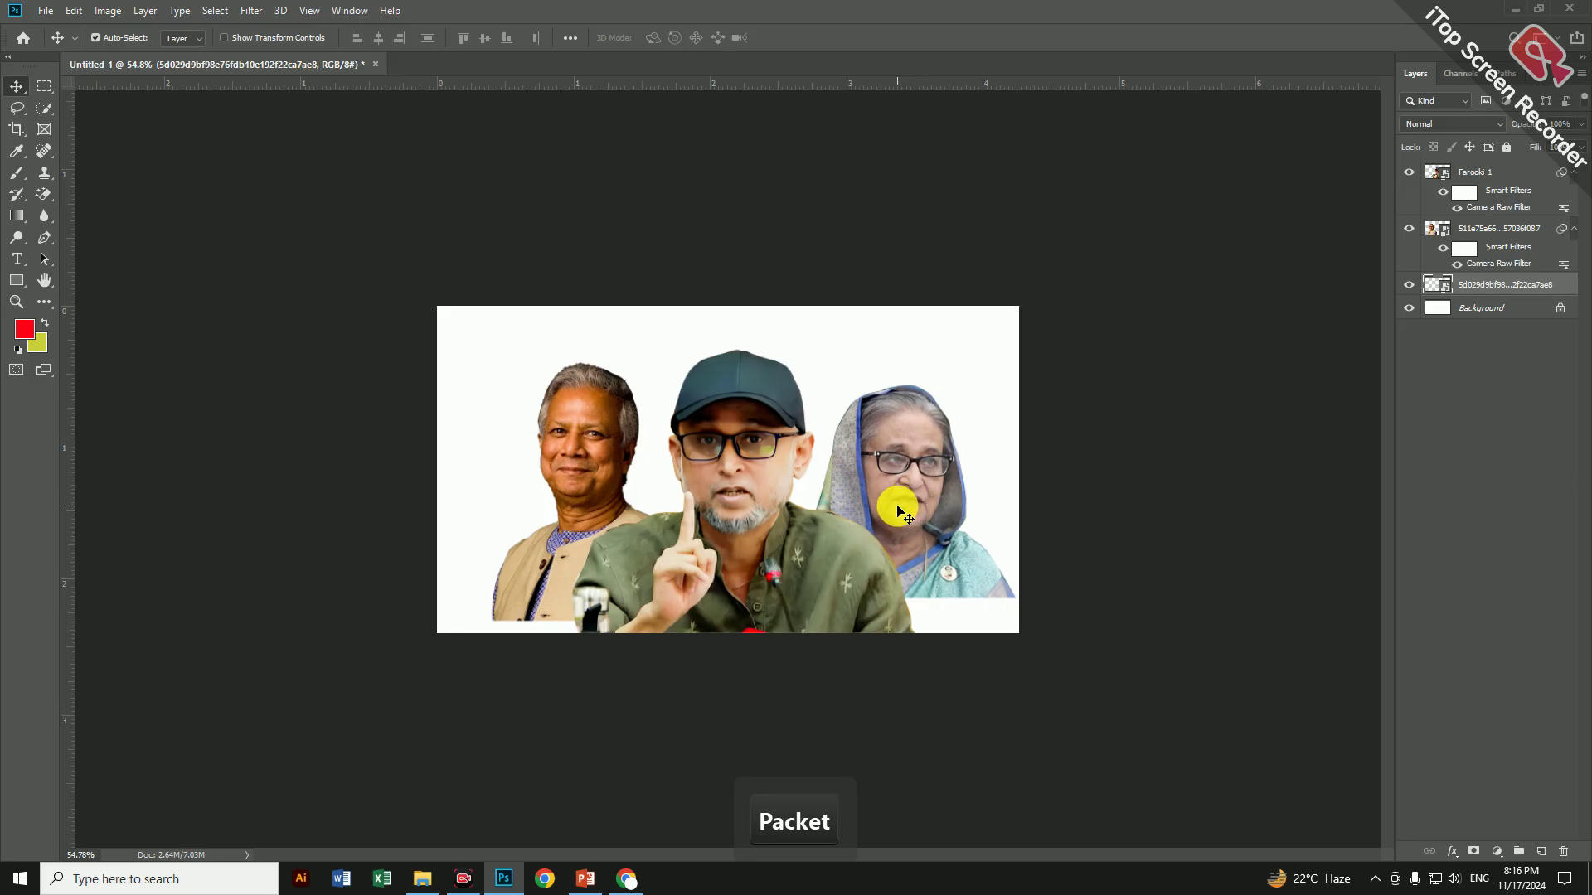
# Select all three portrait cutouts and scale them down slightly together, keeping the group centered at the canvas's bottom edge
pyautogui.scroll(-1, 829, 510)
pyautogui.moveTo(522, 340); pyautogui.dragTo(913, 473)
pyautogui.hotkey('ctrl', 't')
pyautogui.click(815, 339)
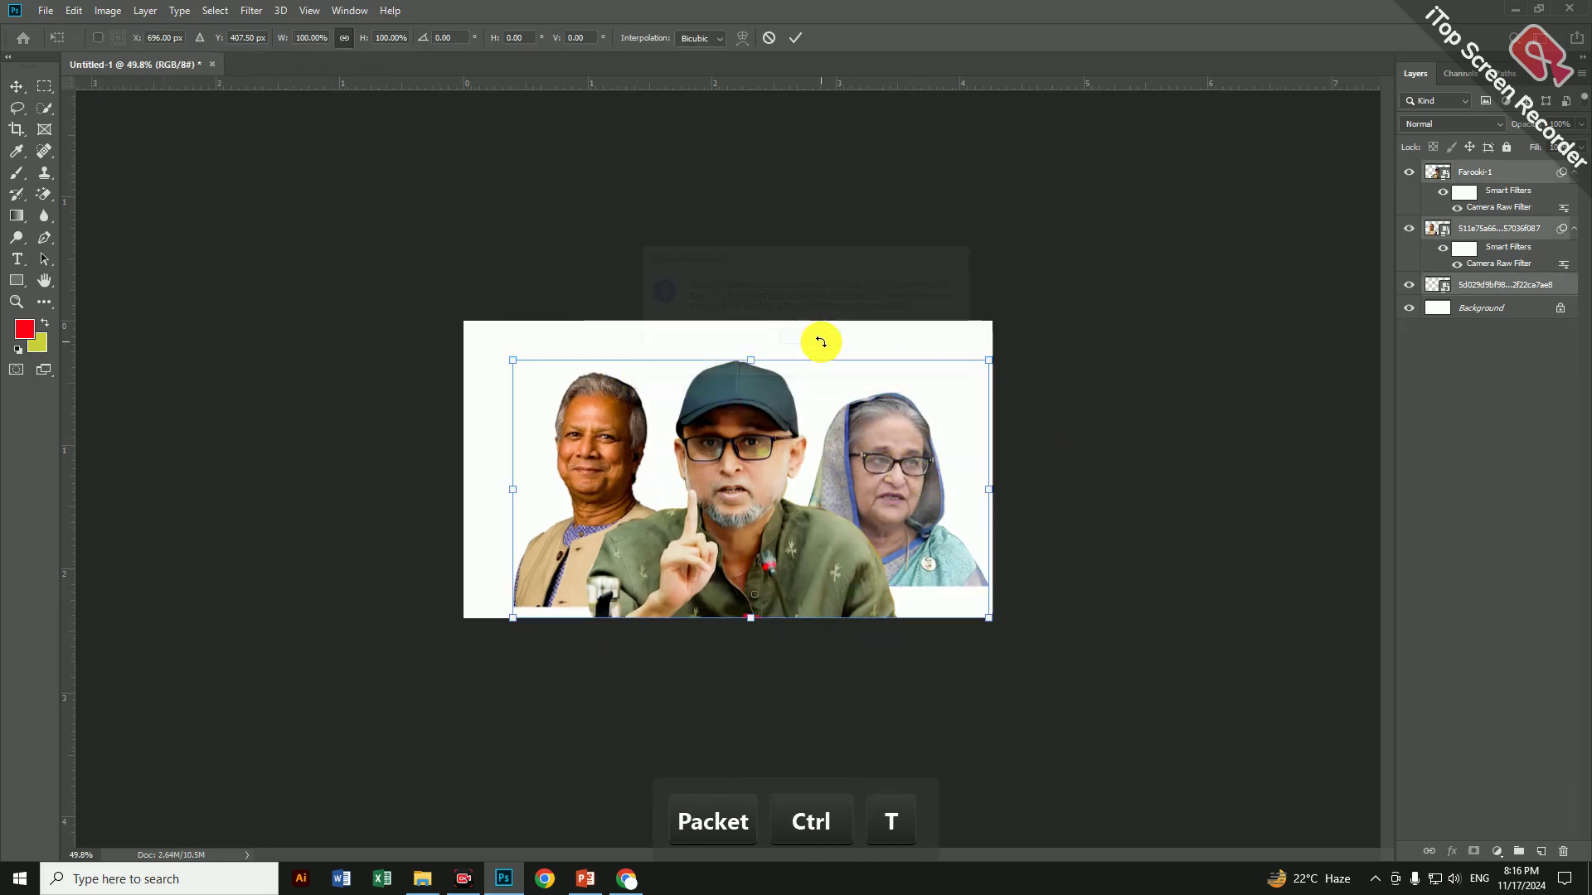
pyautogui.moveTo(982, 500); pyautogui.dragTo(952, 498)
pyautogui.moveTo(805, 510); pyautogui.dragTo(811, 521)
pyautogui.doubleClick(811, 521)
# Hide the three portrait layers so that only the white Background is displayed
pyautogui.scroll(5, 718, 515)
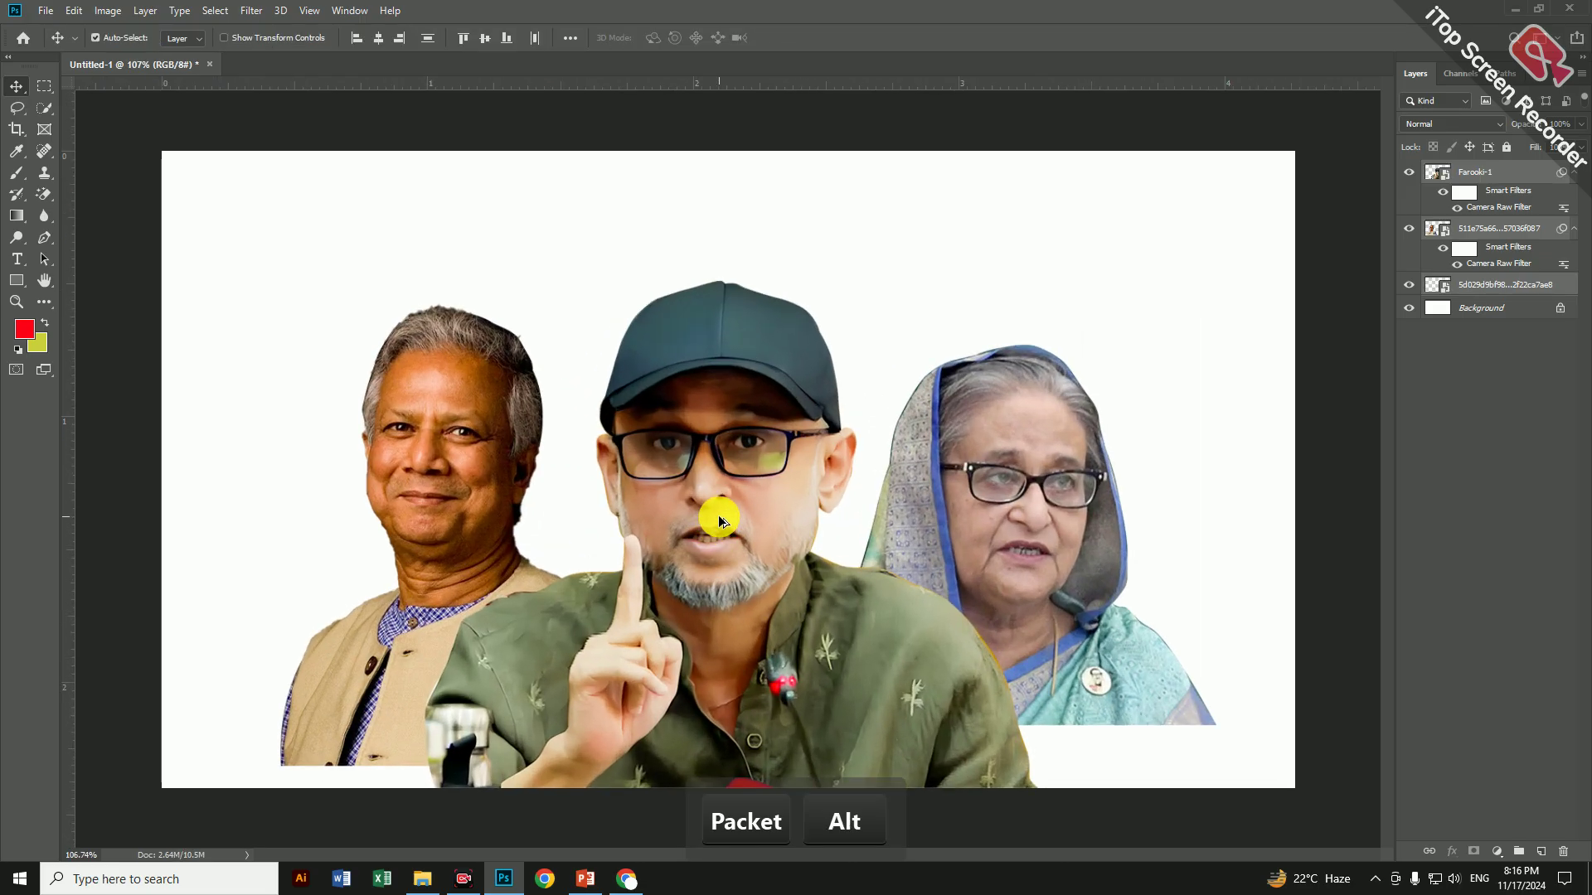
pyautogui.scroll(-2, 718, 520)
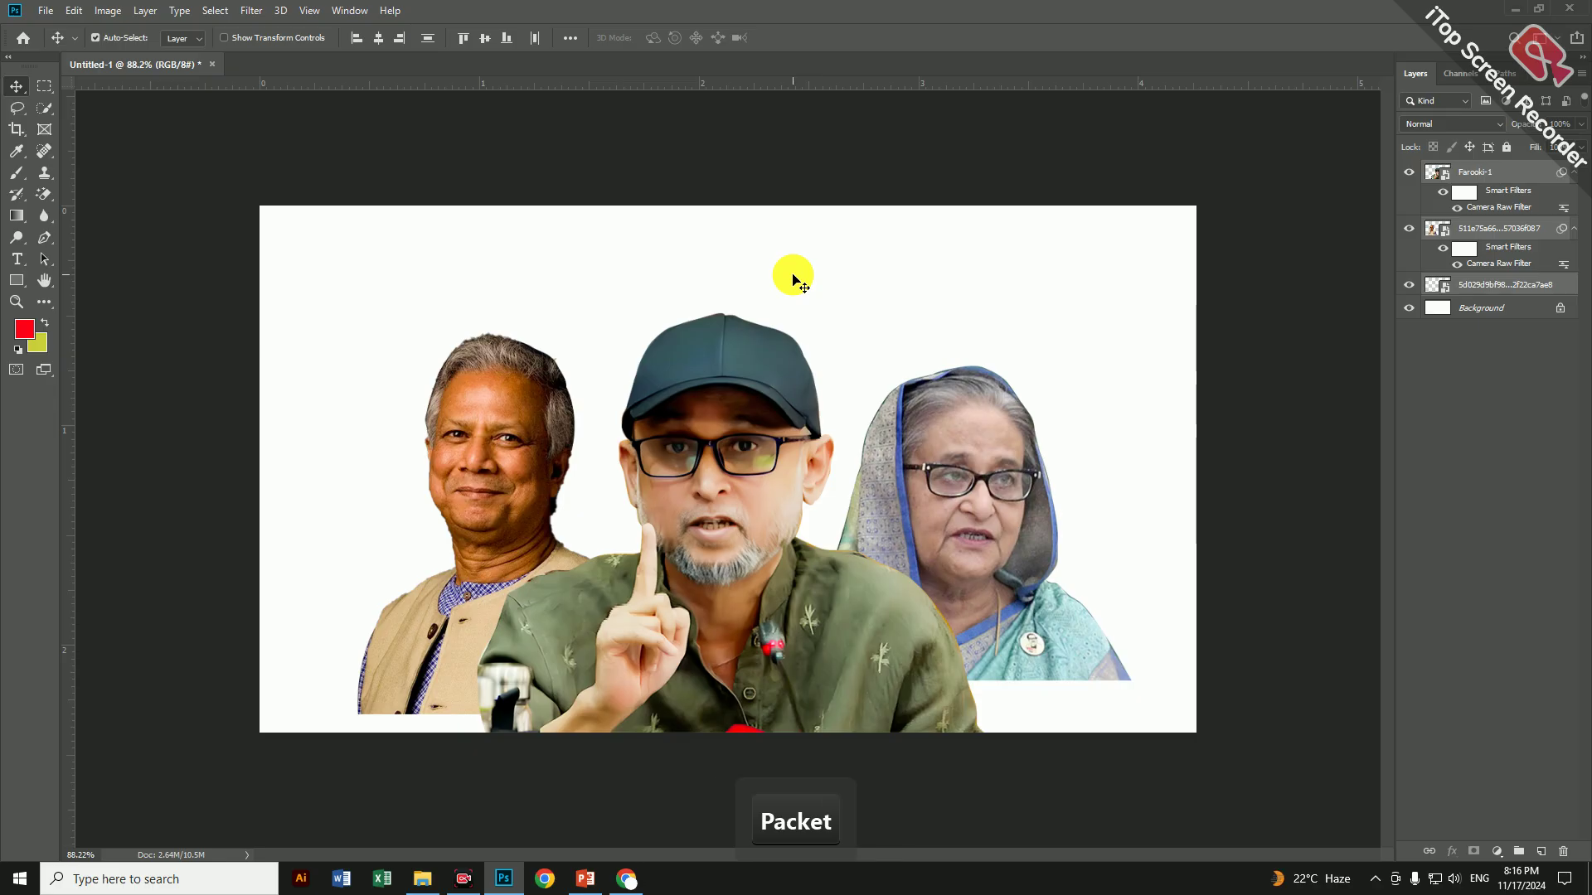
pyautogui.press('alt')
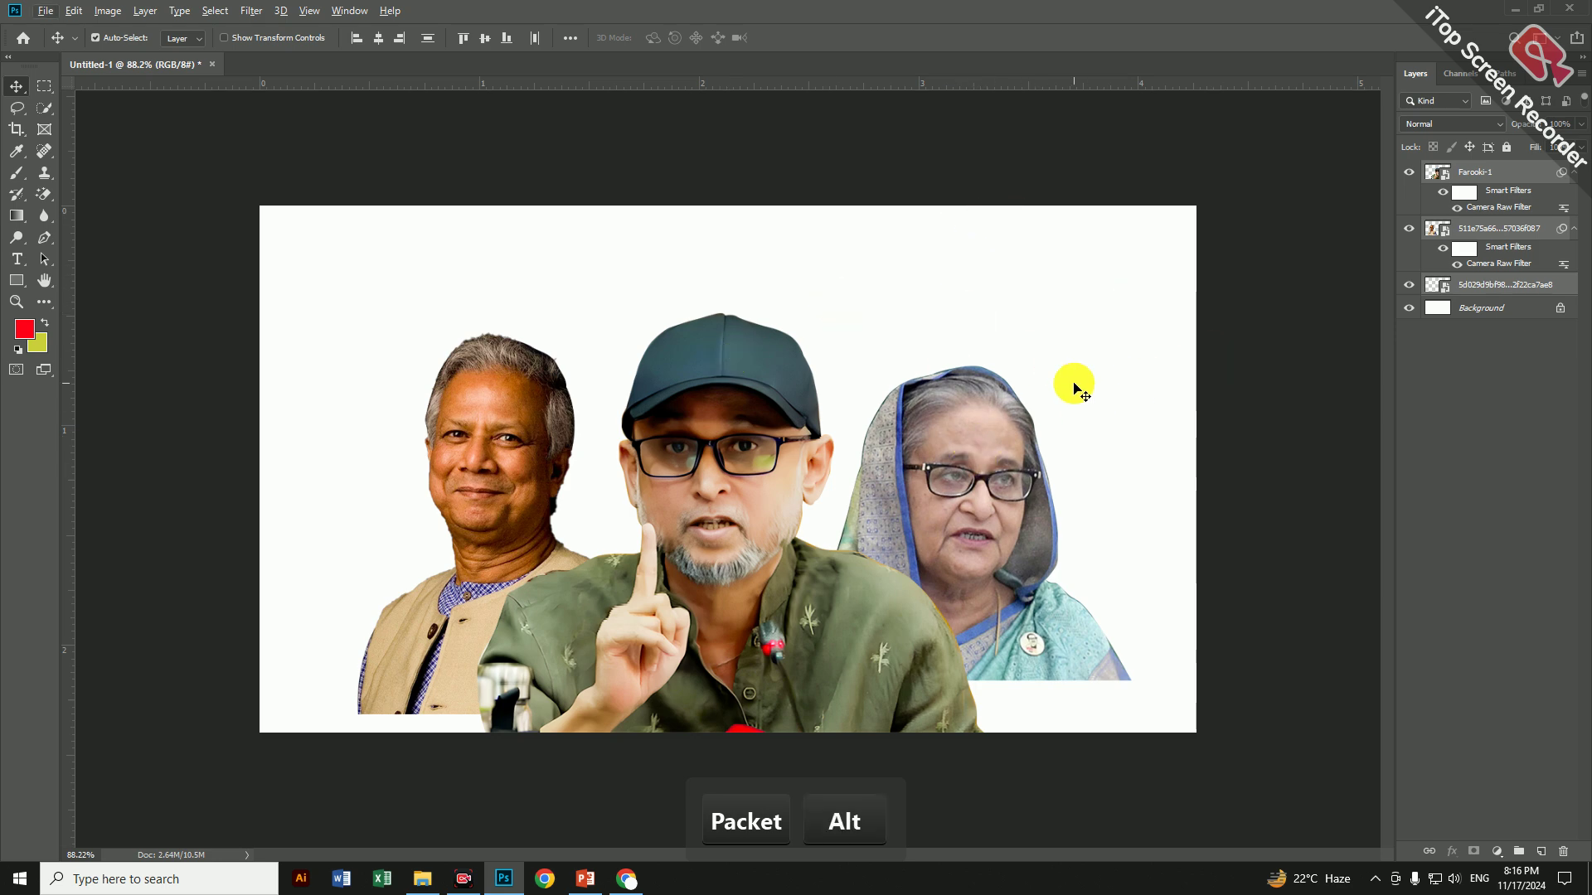
pyautogui.click(1409, 284)
pyautogui.click(1409, 228)
pyautogui.click(1409, 170)
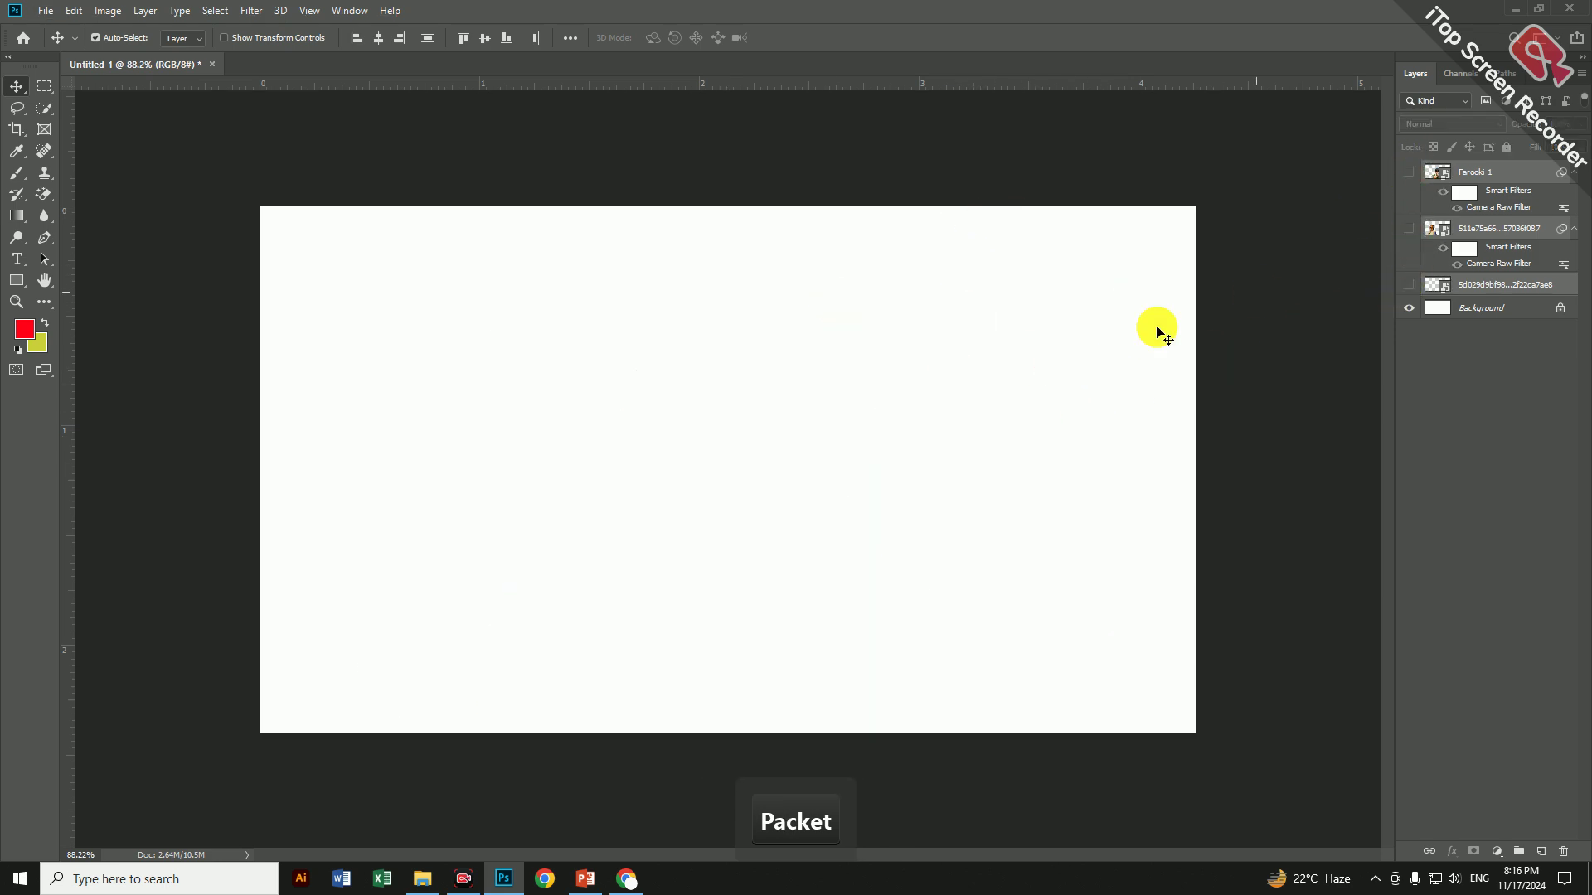
# Add a vertical guide through the horizontal center of the canvas
pyautogui.scroll(-1, 685, 534)
pyautogui.scroll(-2, 685, 534)
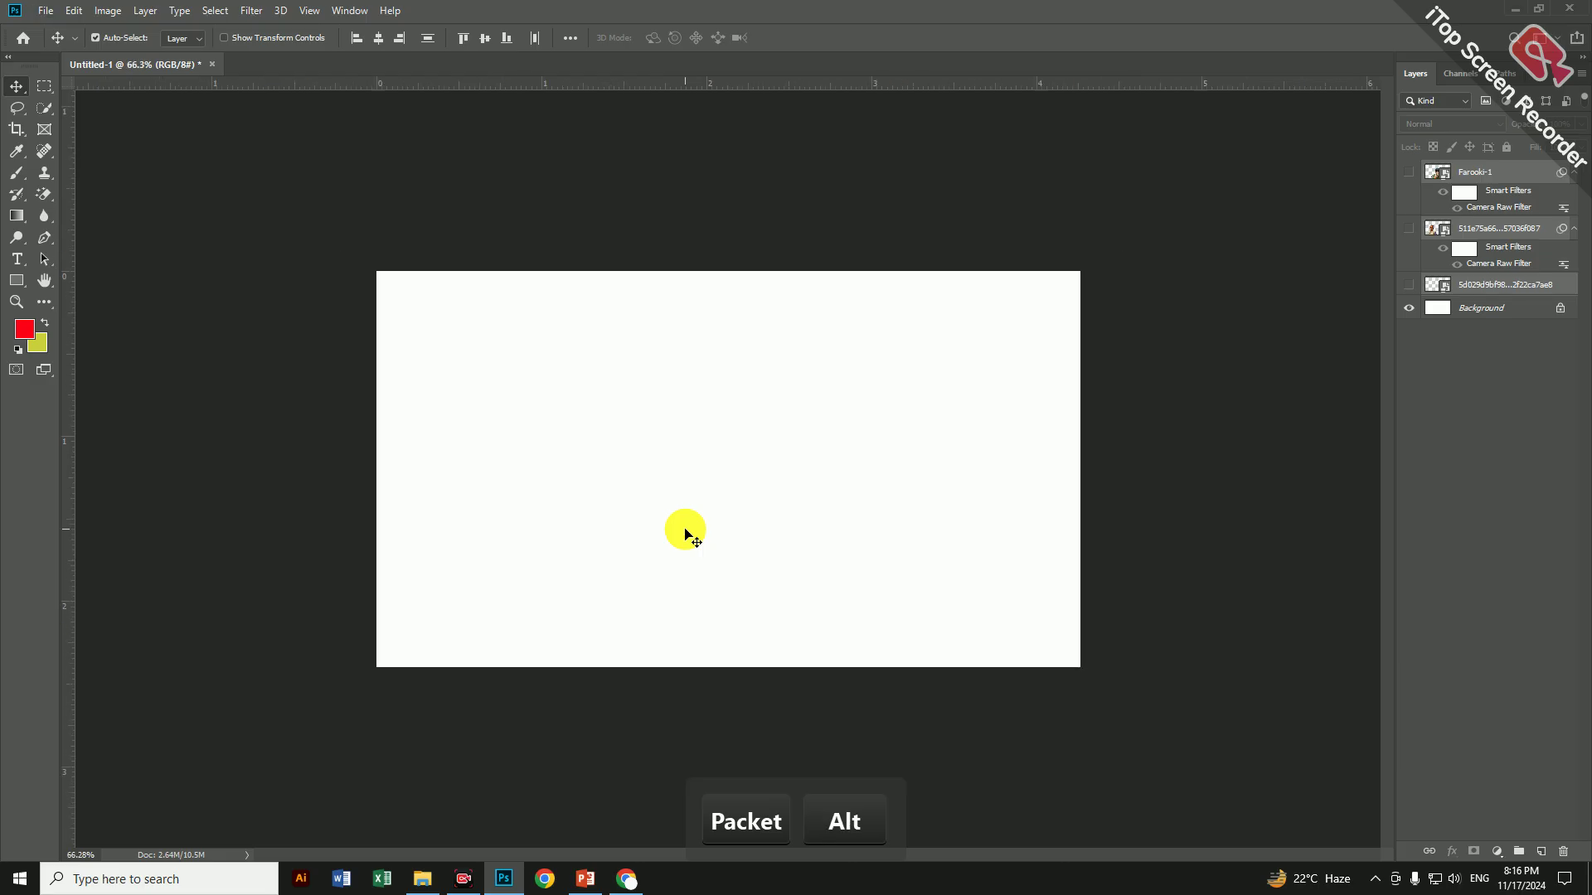
pyautogui.scroll(1, 697, 469)
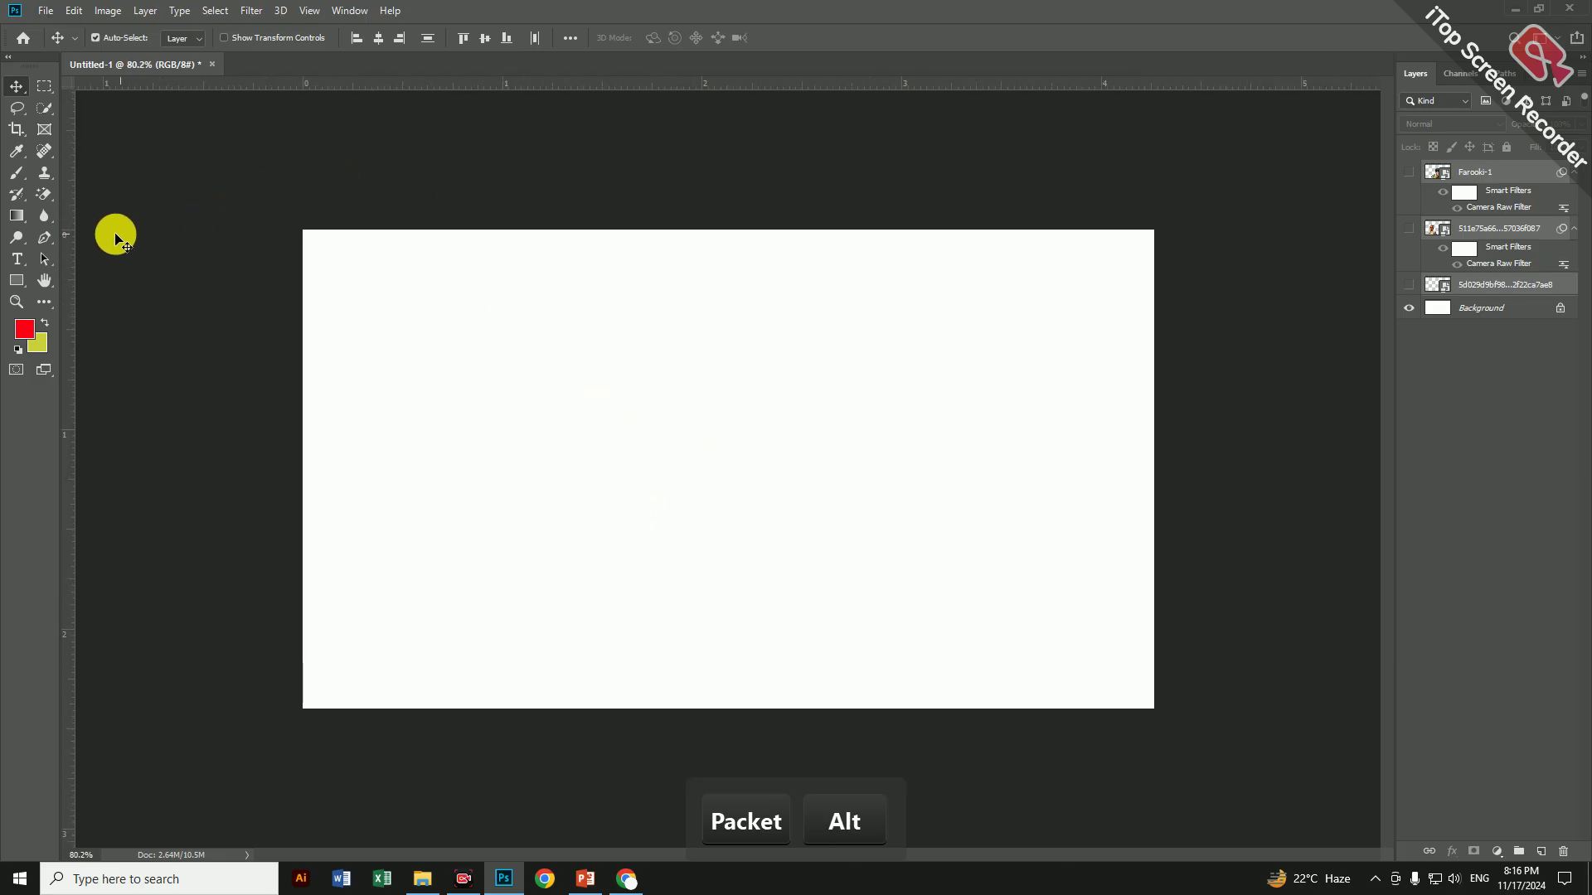
pyautogui.moveTo(70, 253); pyautogui.dragTo(728, 374)
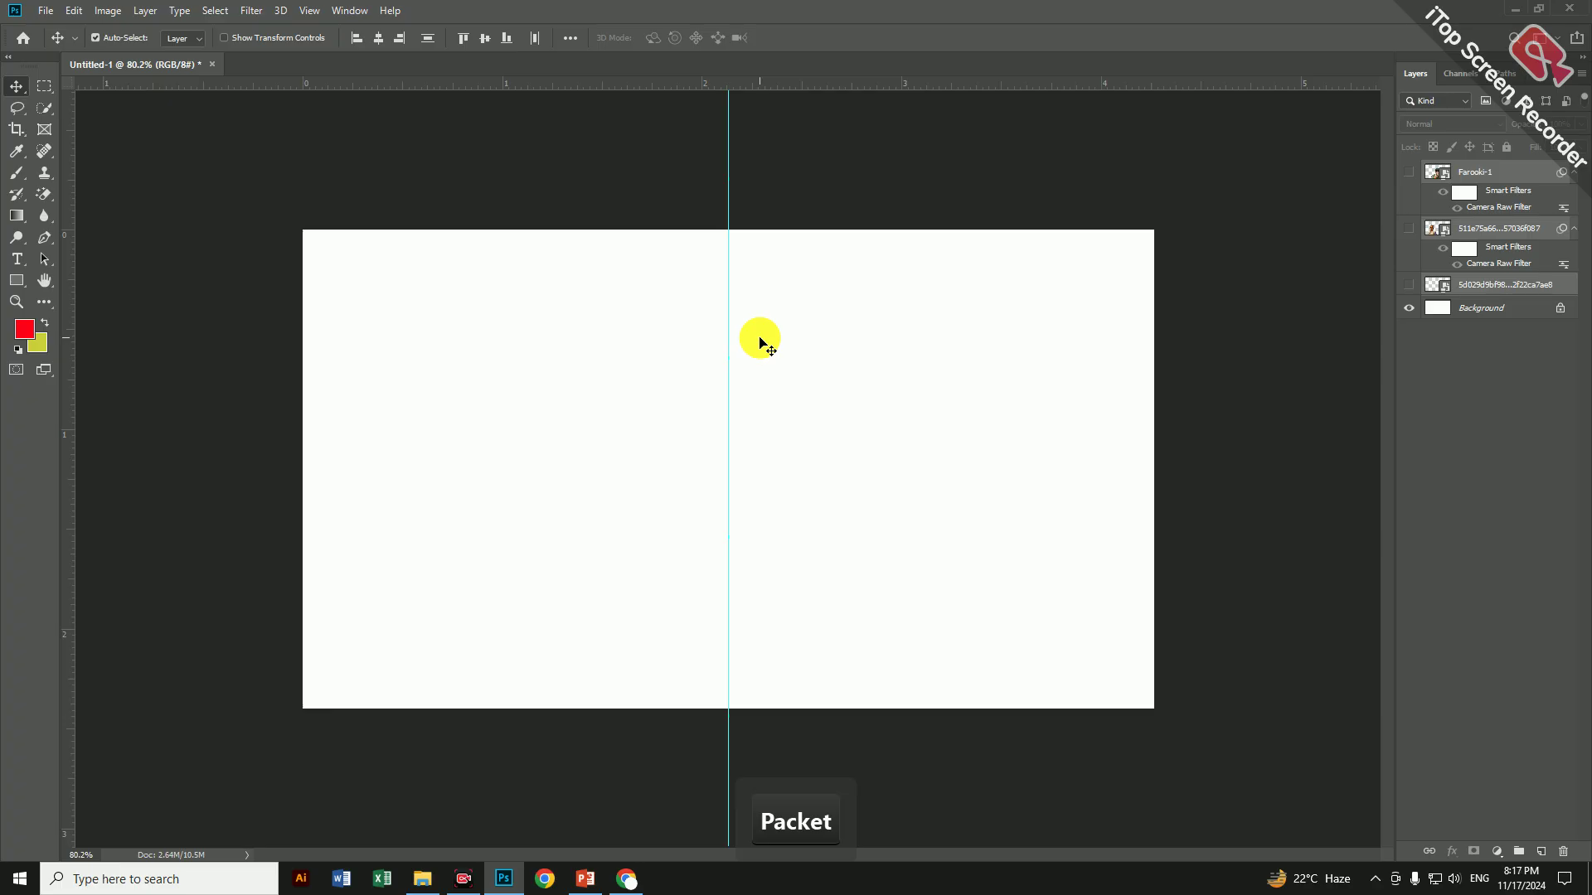
# Place image 22 as an embedded layer, scaled to about 20.3%, filling the canvas's lower-right area against the center guide
pyautogui.click(49, 10)
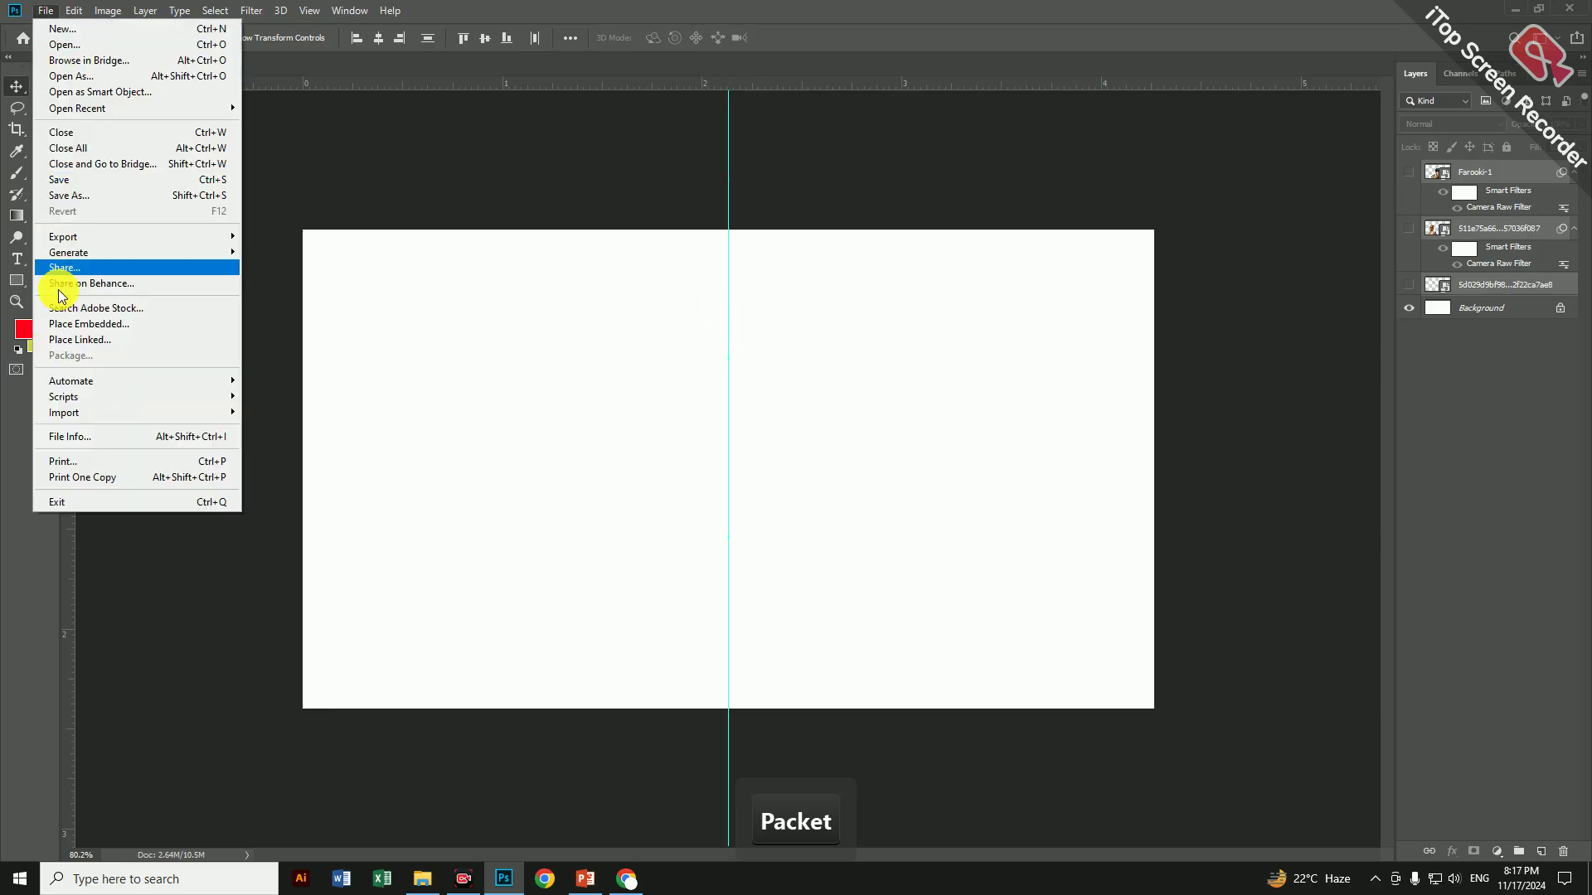
pyautogui.click(94, 321)
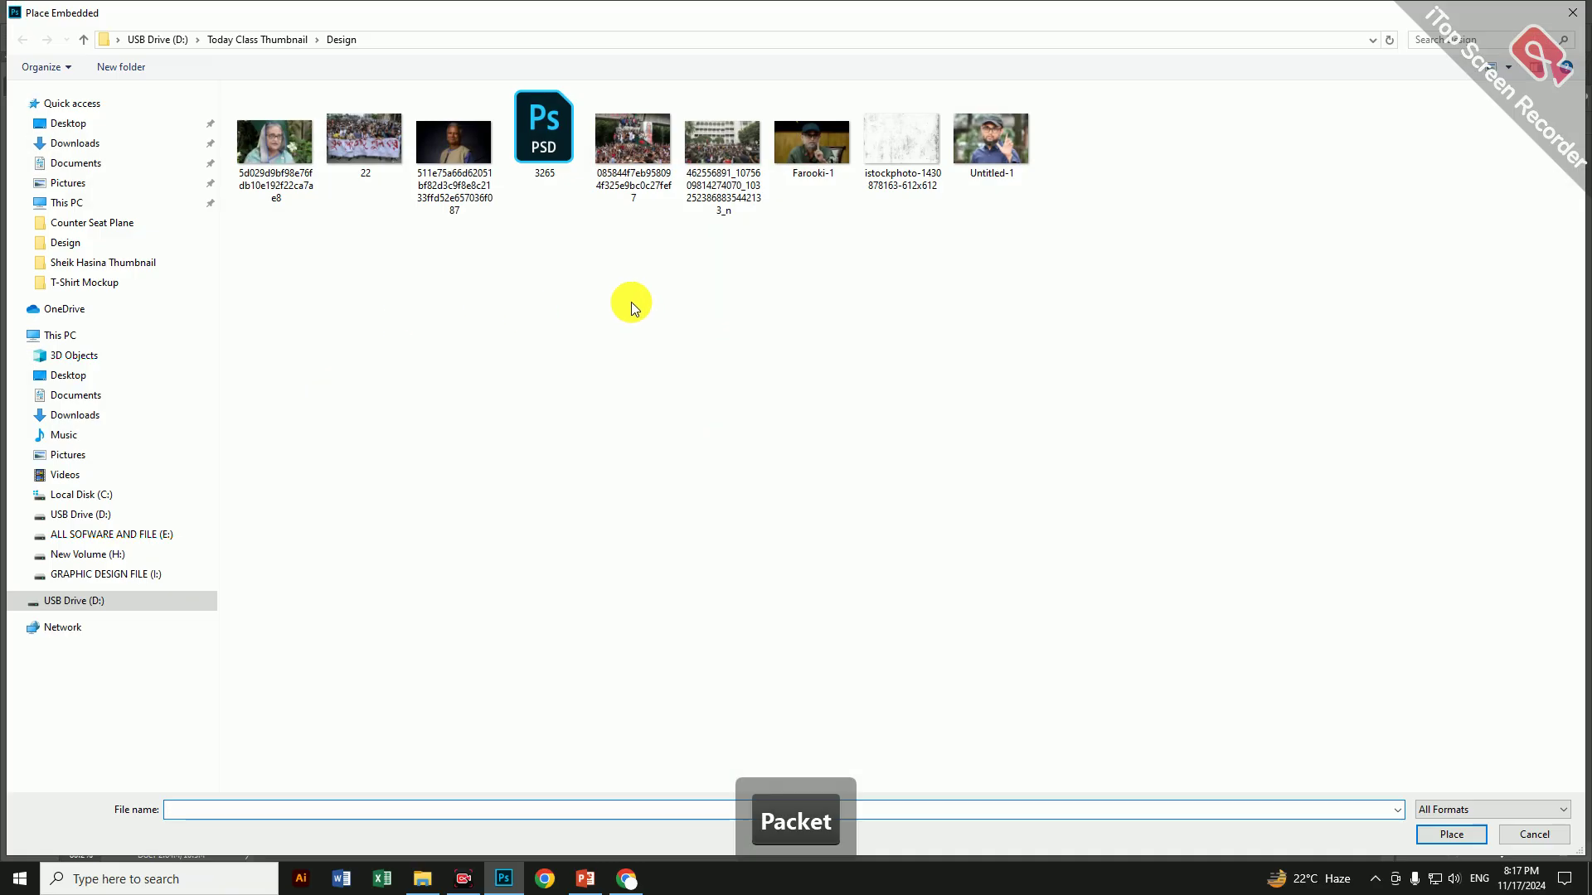
pyautogui.doubleClick(354, 156)
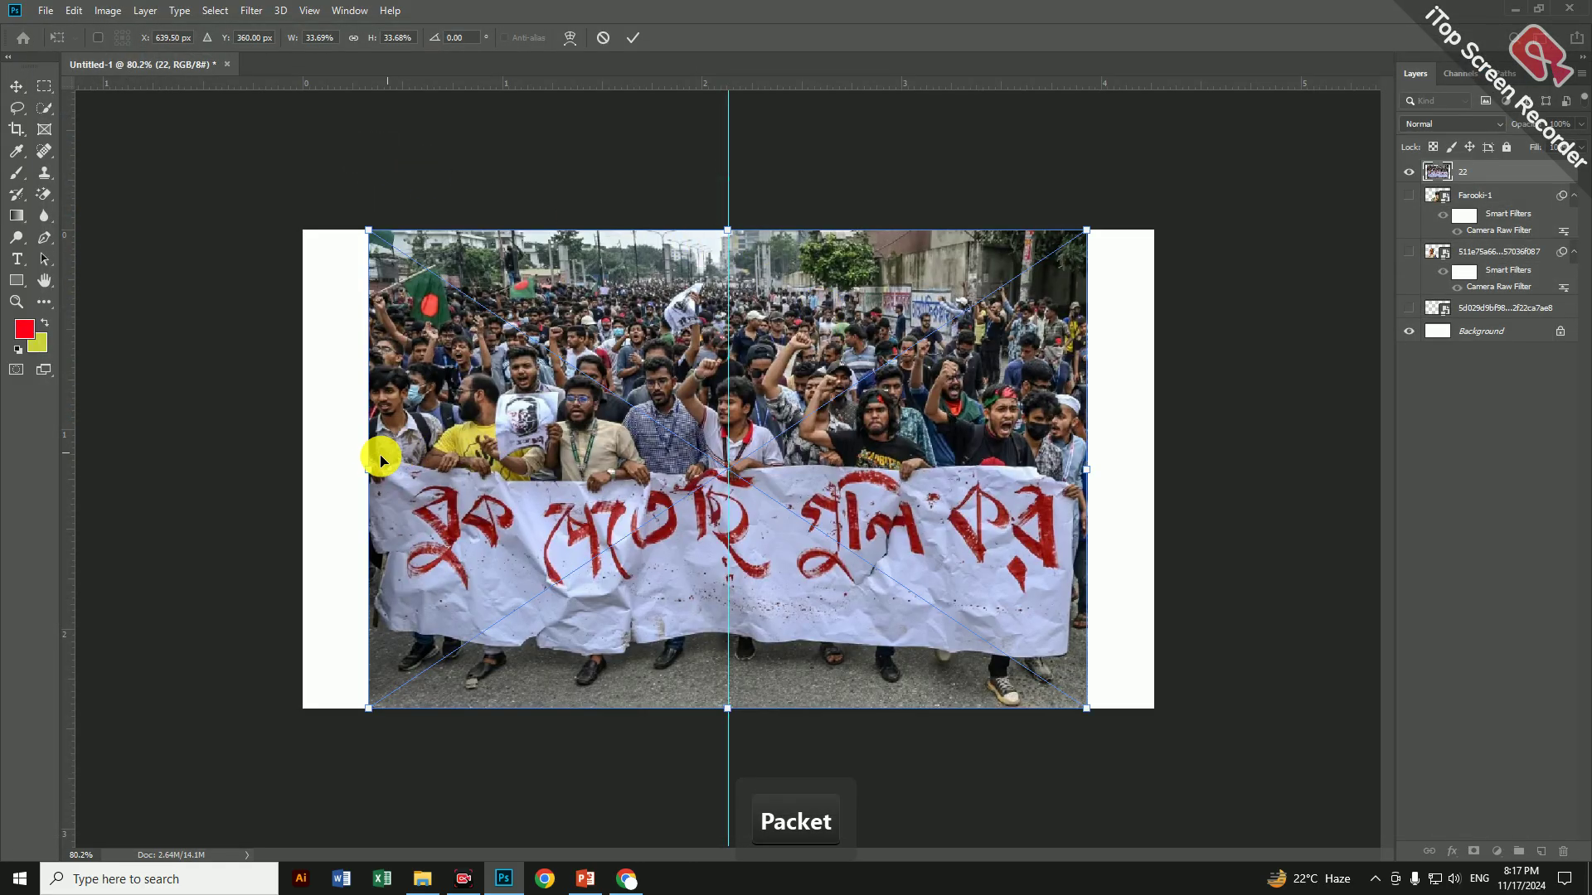
pyautogui.moveTo(370, 468); pyautogui.dragTo(654, 464)
pyautogui.moveTo(883, 454); pyautogui.dragTo(961, 548)
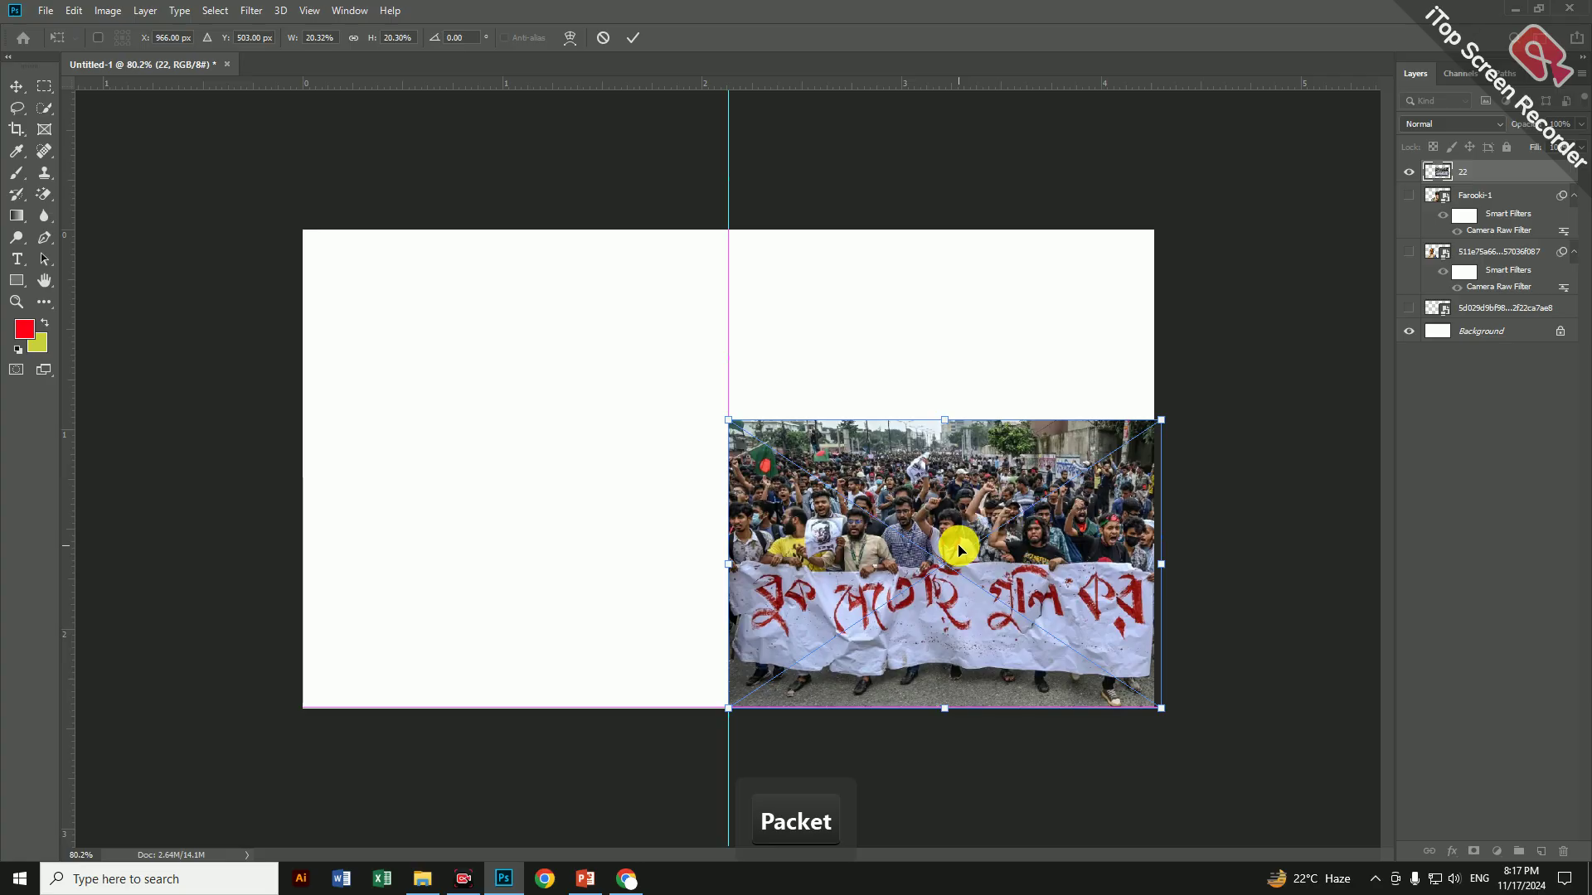
pyautogui.press('Return')
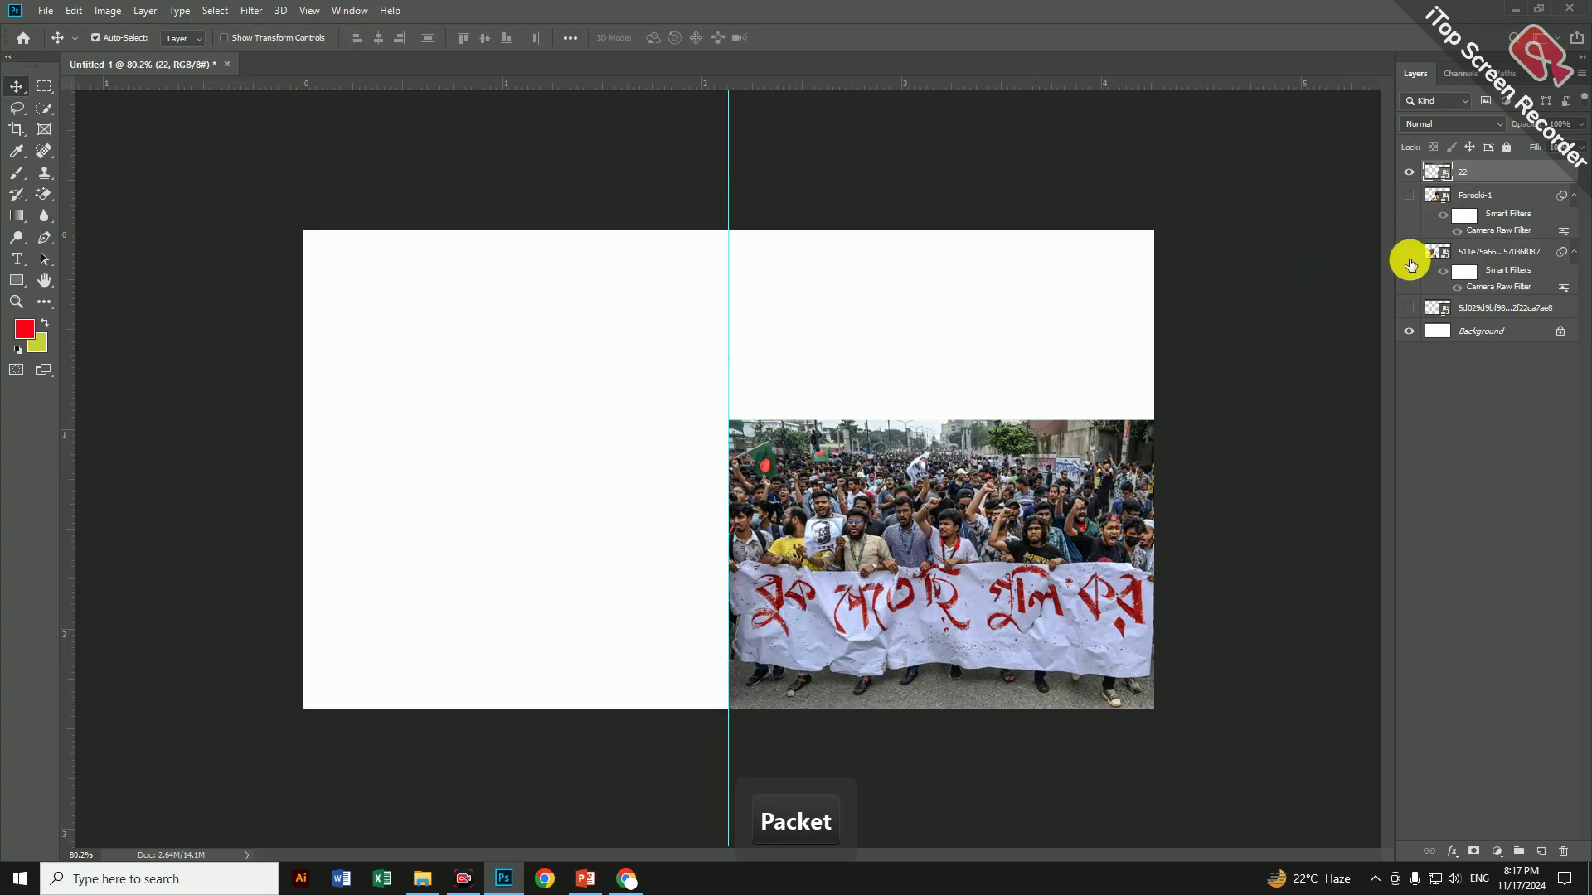
# Move the woman's portrait layer to the top of the layer stack, checking it over the crowd photo before hiding it again
pyautogui.click(1408, 308)
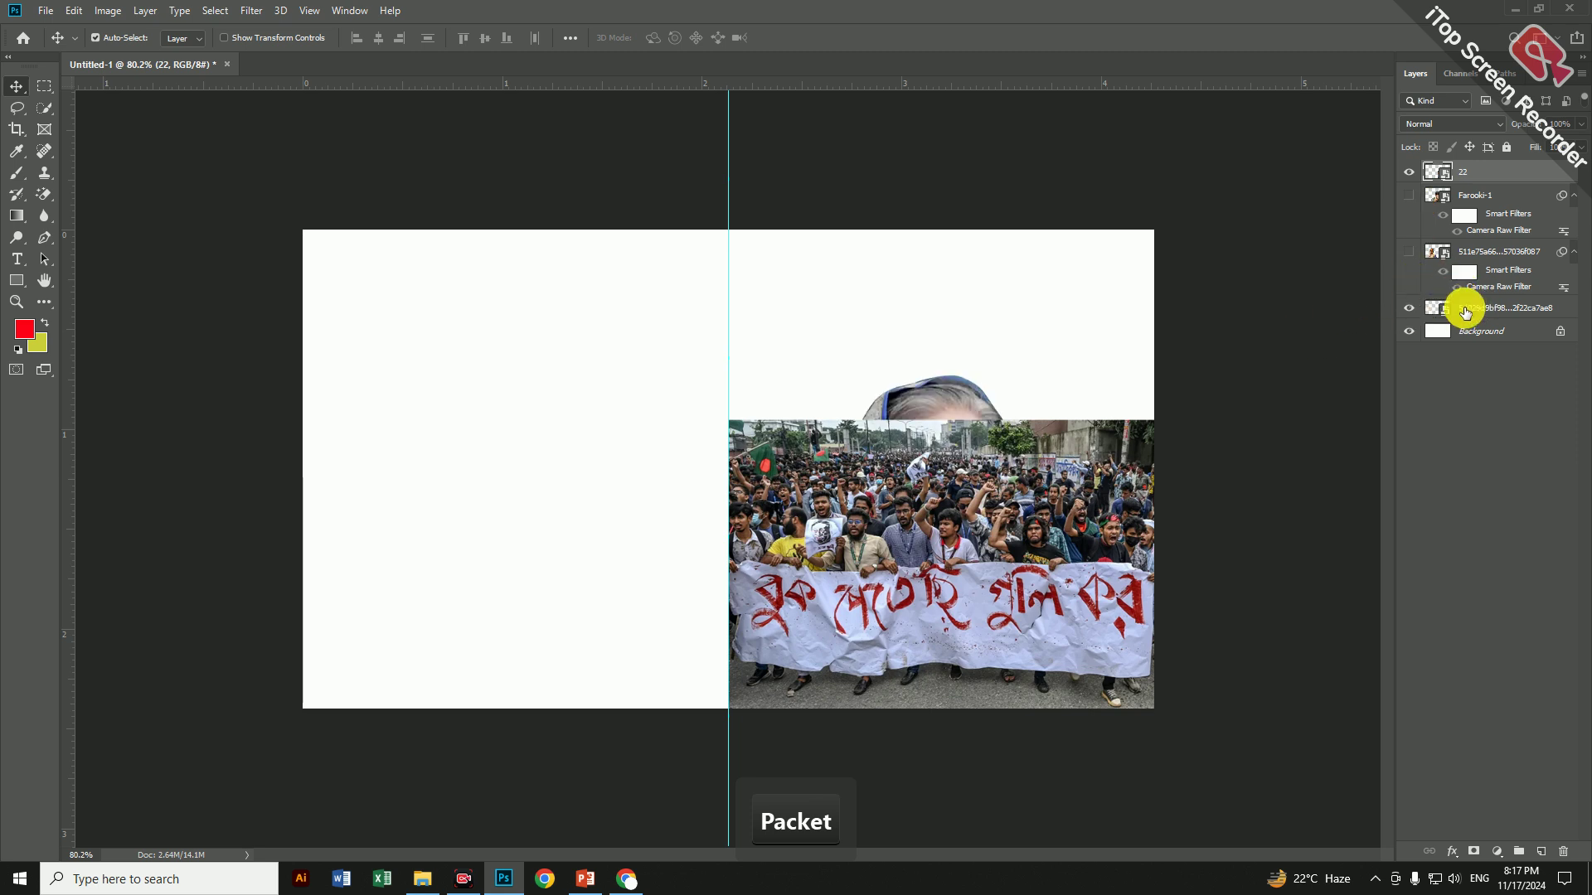
pyautogui.moveTo(1465, 312); pyautogui.dragTo(1484, 173)
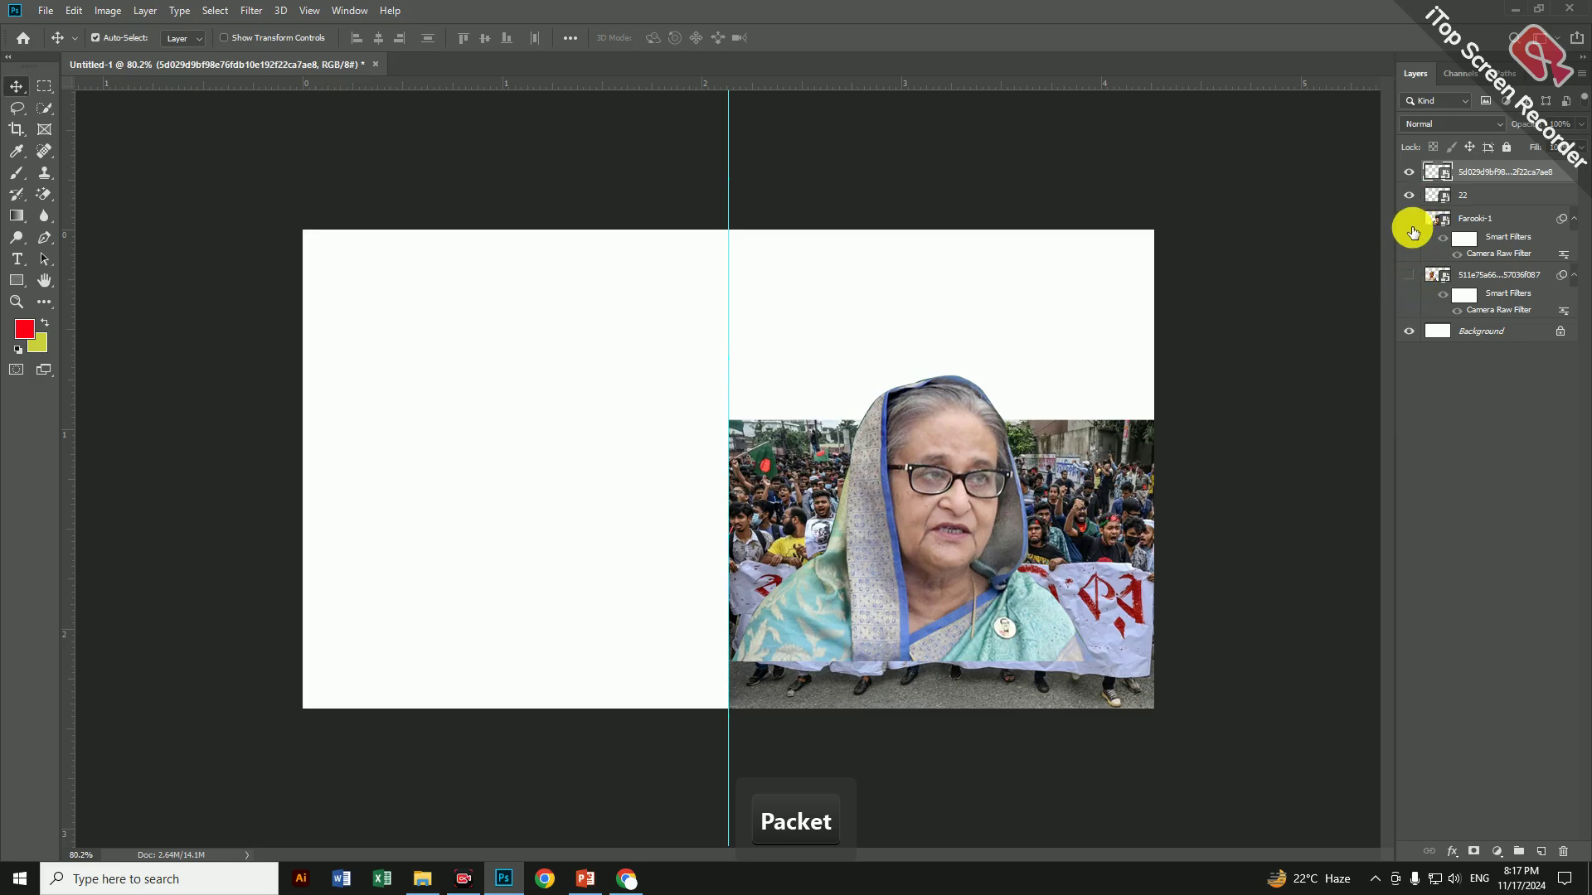
pyautogui.click(1408, 172)
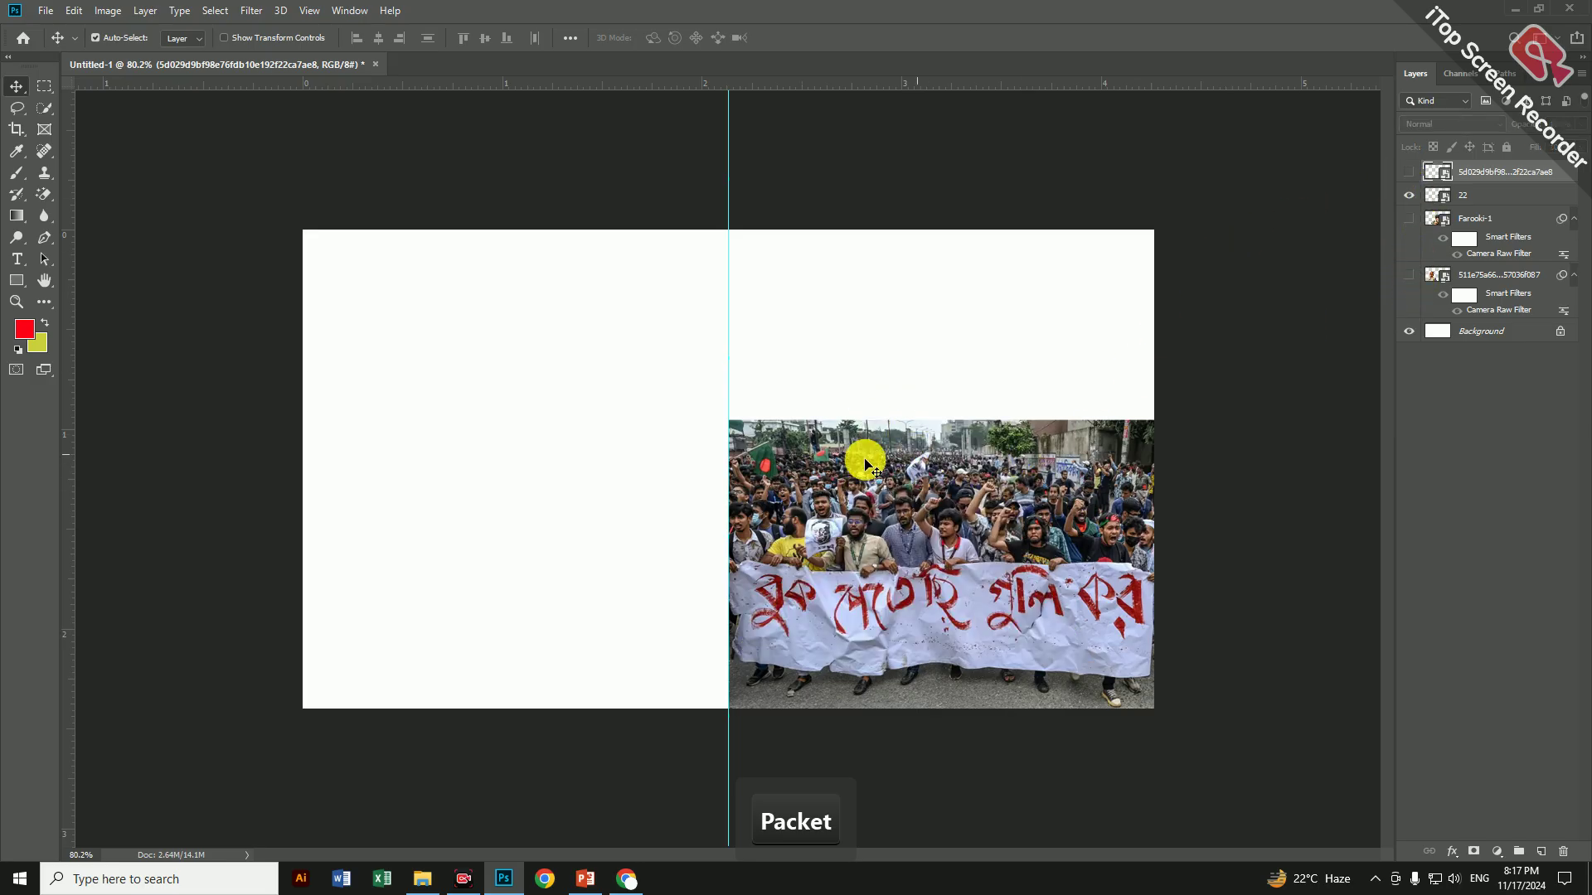
# Place the embedded photo of the crowd before the white building, scaled to 16%, in the canvas's upper-right quadrant against the guide
pyautogui.click(39, 11)
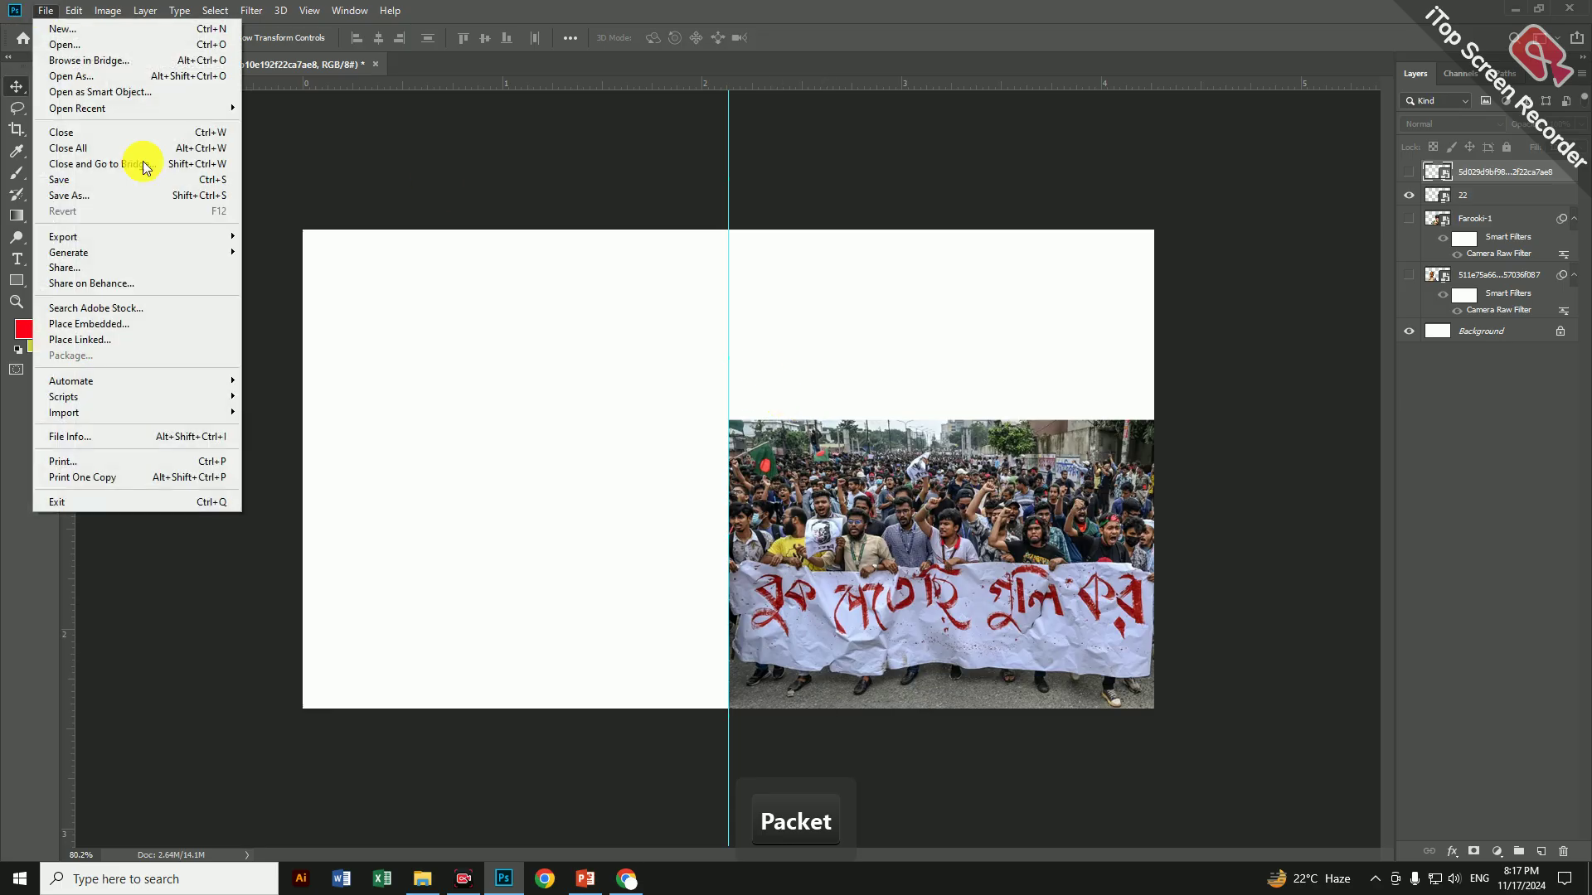
pyautogui.click(177, 325)
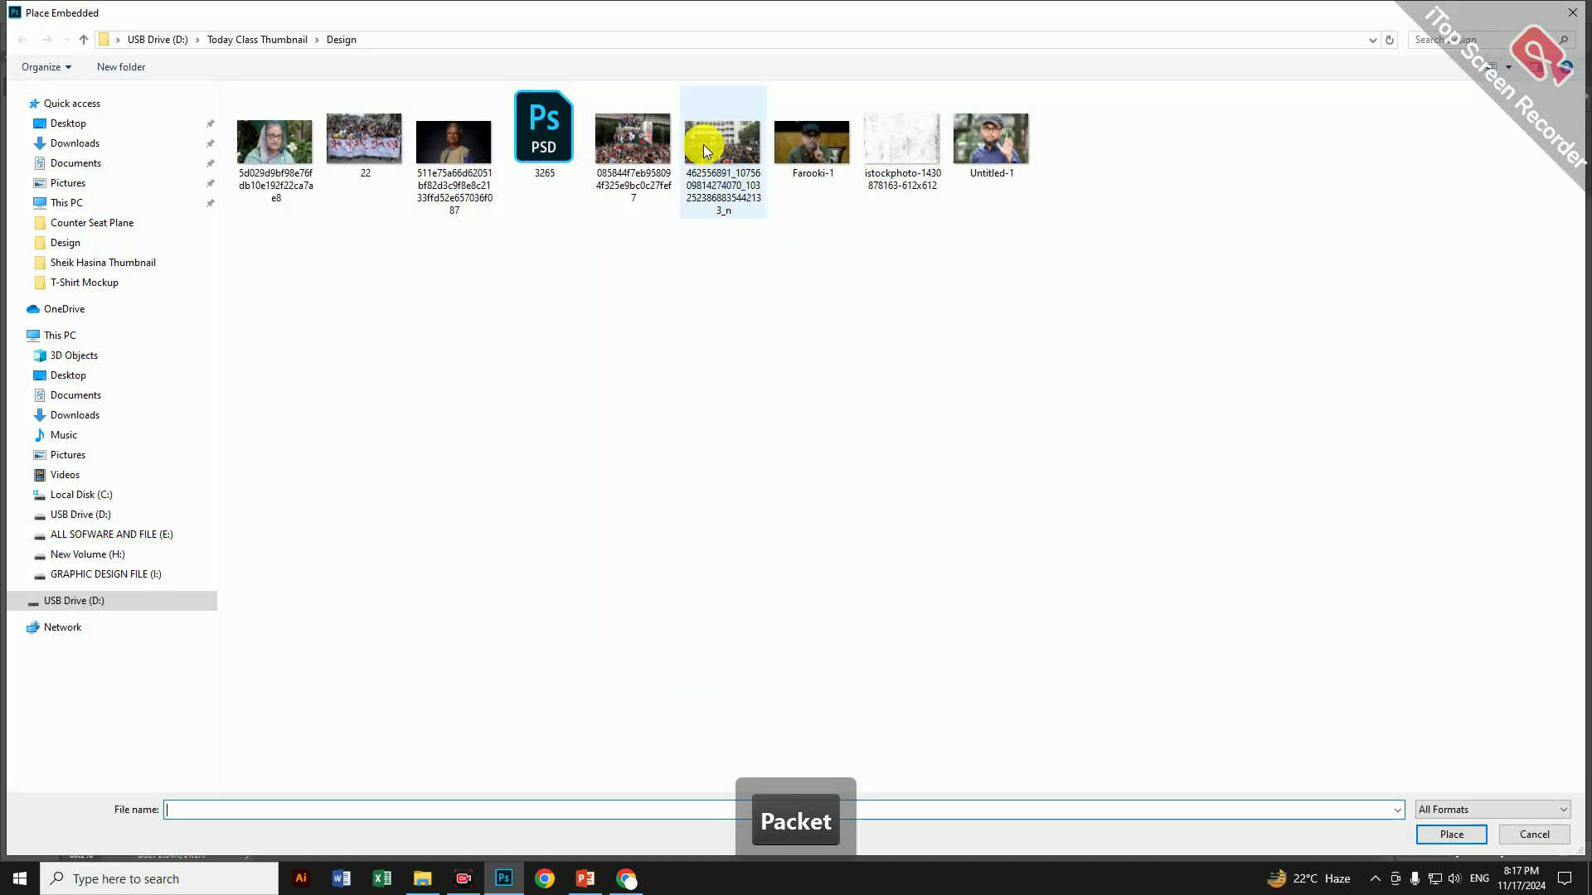
pyautogui.doubleClick(726, 195)
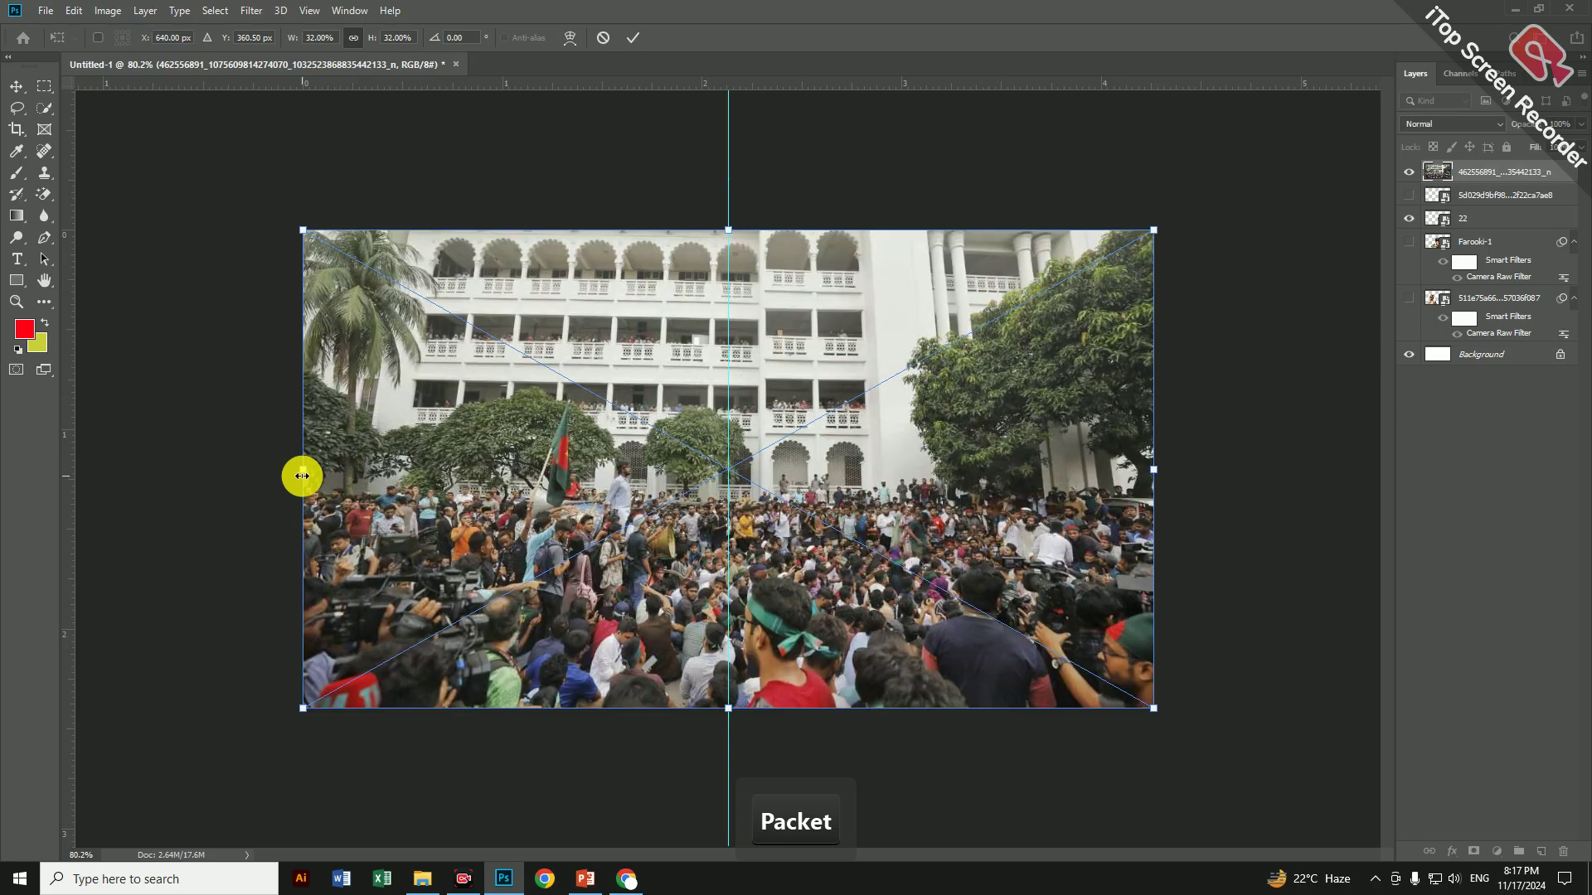
pyautogui.moveTo(302, 476); pyautogui.dragTo(729, 473)
pyautogui.moveTo(835, 470); pyautogui.dragTo(845, 344)
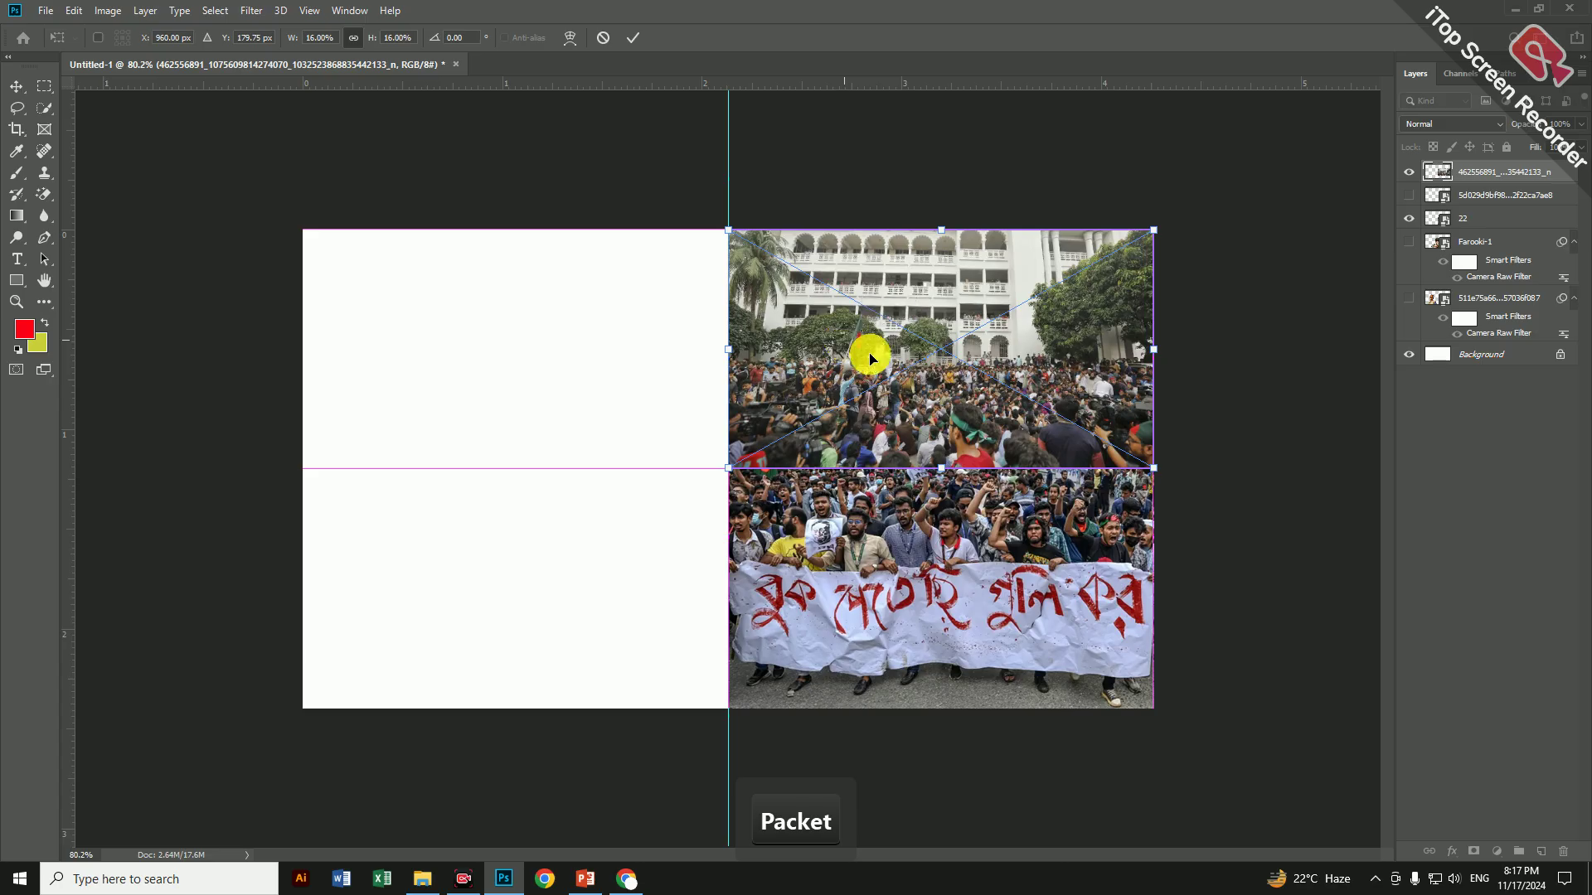
pyautogui.press('Return')
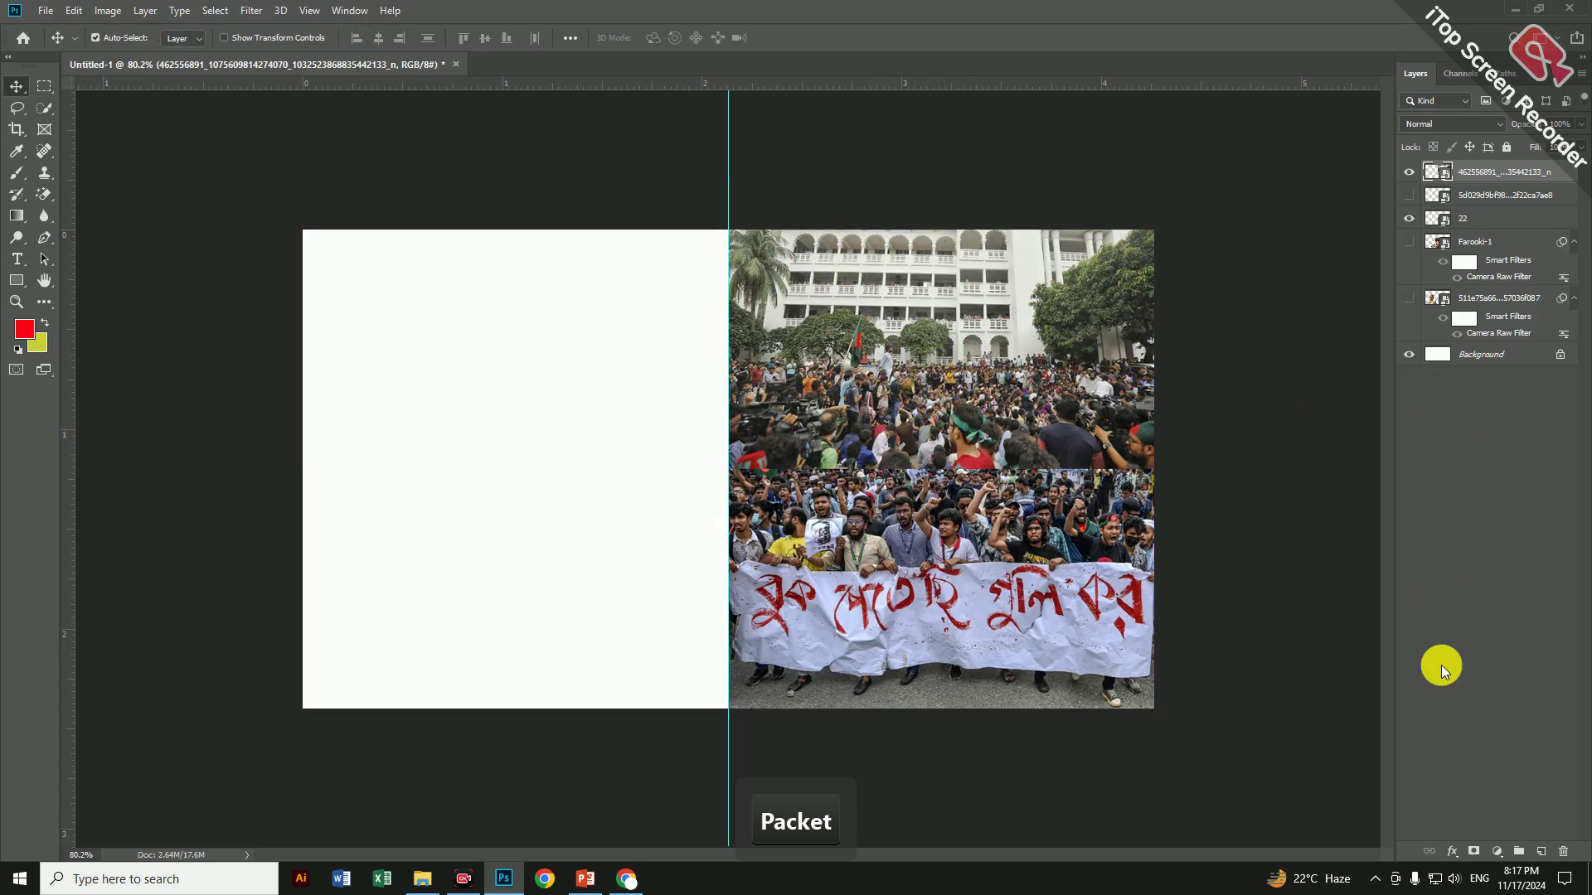
# Add a layer mask to the upper crowd photo and activate the Brush tool
pyautogui.click(1478, 856)
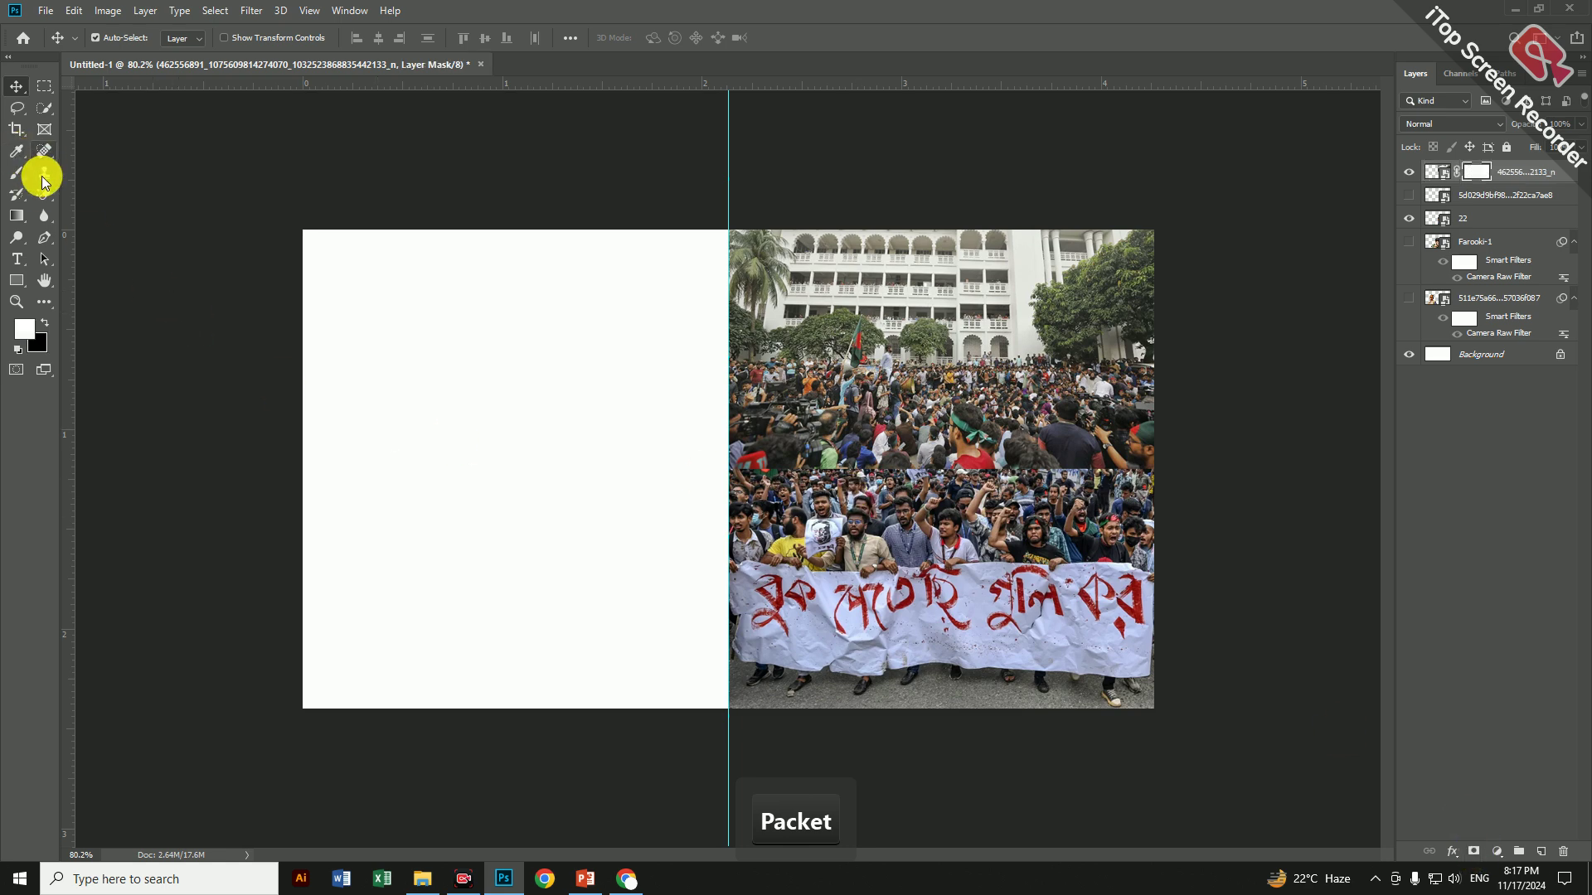
pyautogui.click(17, 174)
pyautogui.scroll(4, 783, 546)
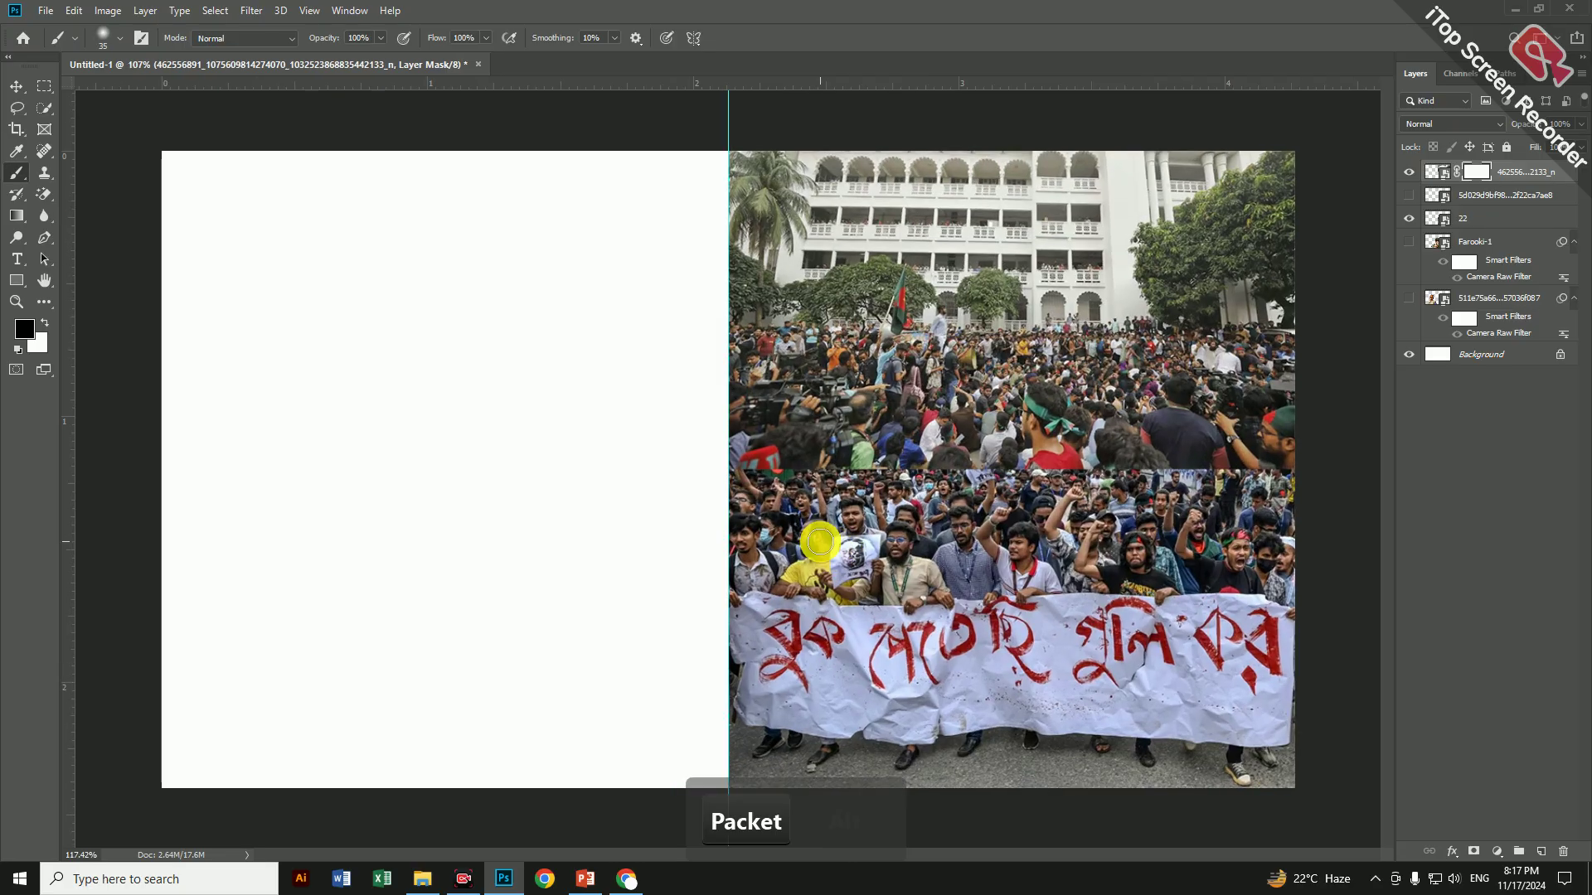
pyautogui.moveTo(833, 441)
pyautogui.mouseDown()
pyautogui.moveTo(1061, 454)
pyautogui.moveTo(751, 414)
pyautogui.moveTo(1001, 433)
pyautogui.mouseUp()
pyautogui.scroll(-1, 996, 440)
pyautogui.scroll(-3, 1002, 432)
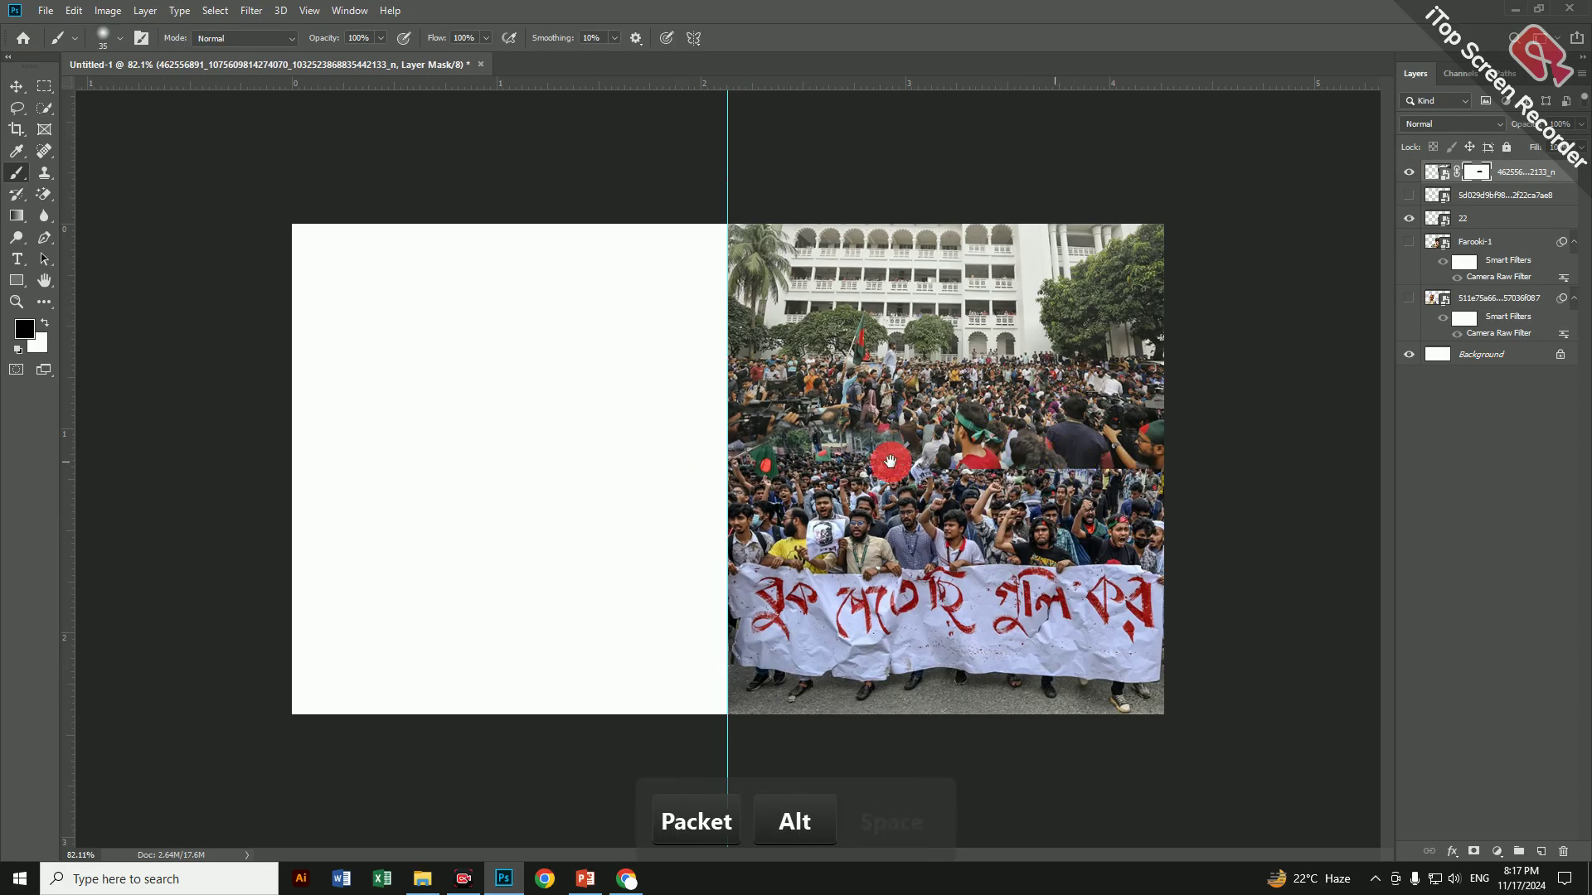
pyautogui.moveTo(812, 435)
pyautogui.mouseDown()
pyautogui.moveTo(1145, 439)
pyautogui.moveTo(924, 457)
pyautogui.moveTo(1218, 482)
pyautogui.moveTo(1082, 461)
pyautogui.moveTo(1135, 451)
pyautogui.moveTo(1071, 439)
pyautogui.moveTo(1147, 427)
pyautogui.moveTo(1125, 424)
pyautogui.moveTo(745, 425)
pyautogui.moveTo(798, 409)
pyautogui.mouseUp()
pyautogui.hotkey('ctrl', 'z')
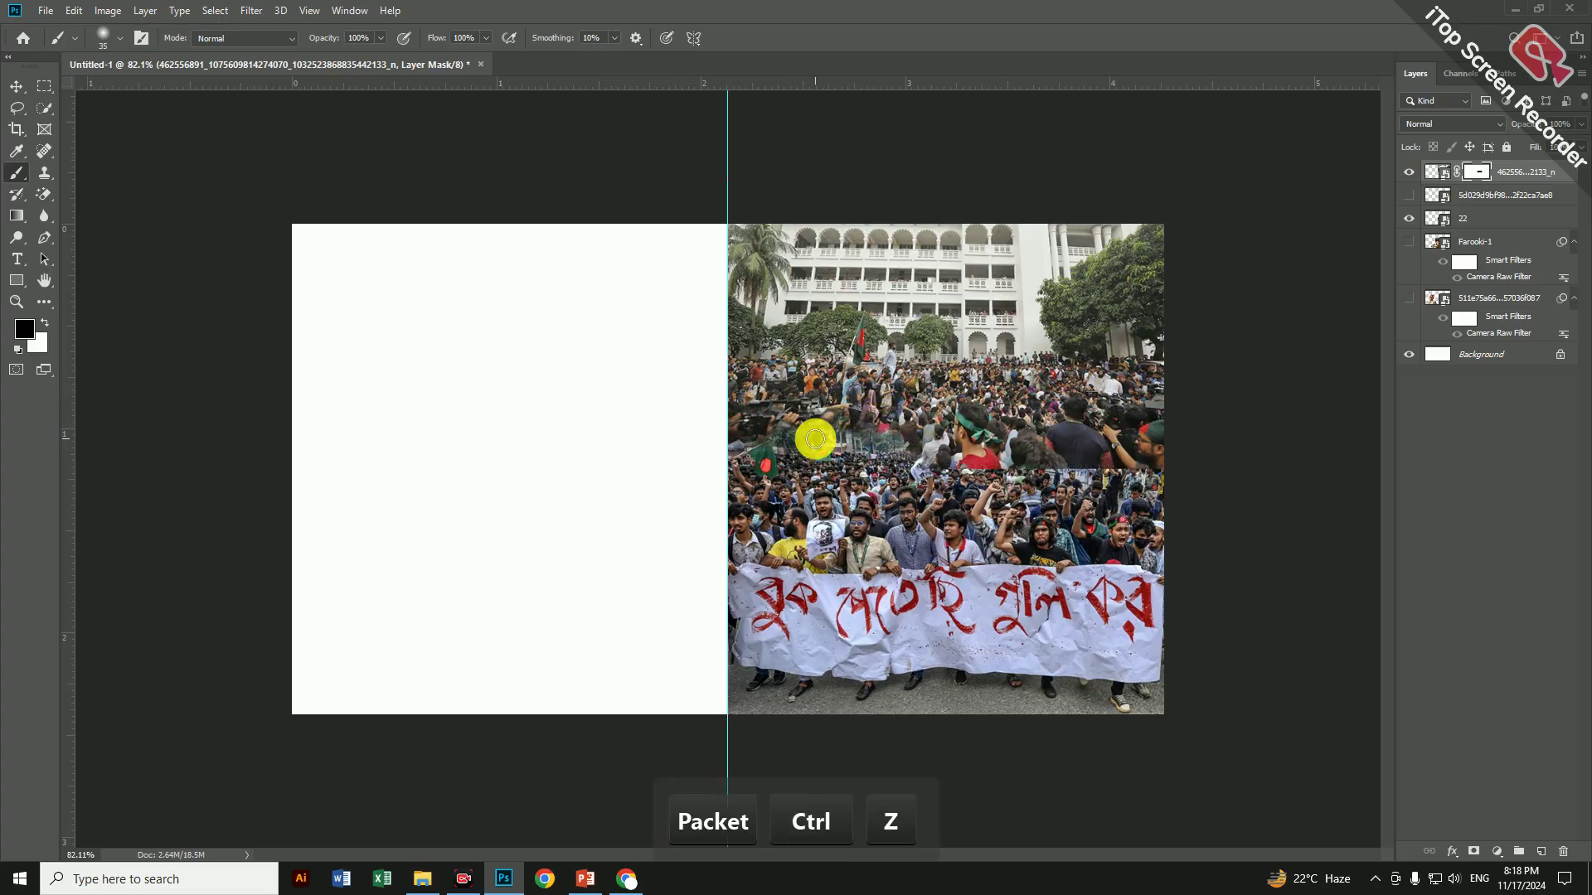
pyautogui.hotkey('ctrl', 'z')
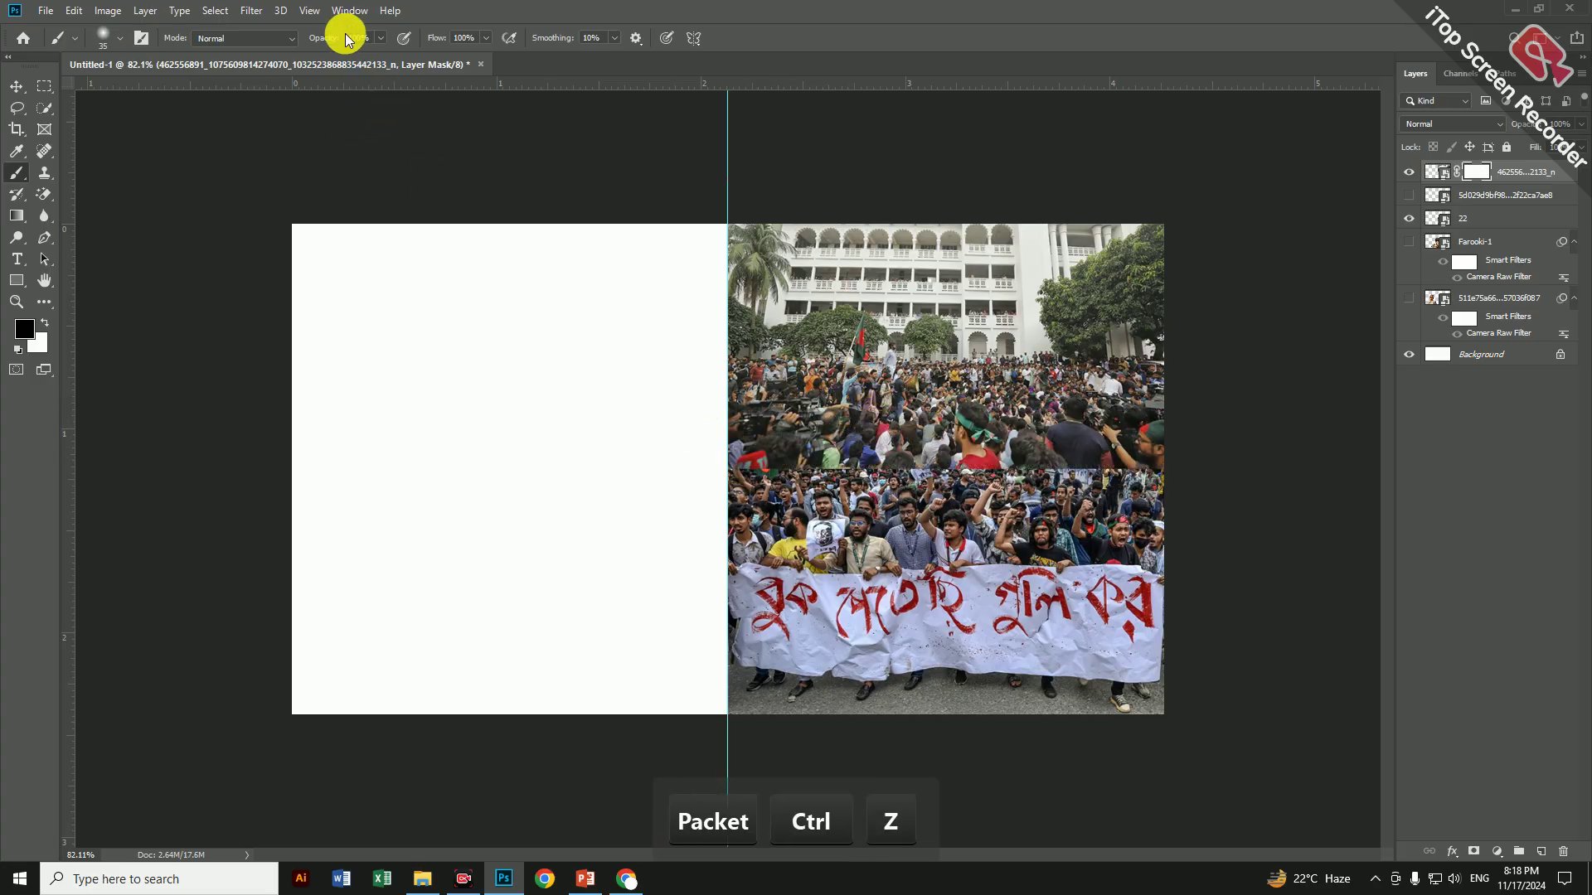
# Blend the seam between the two crowd photos by painting black on the mask along it with a 29% opacity brush
pyautogui.moveTo(273, 43); pyautogui.dragTo(267, 43)
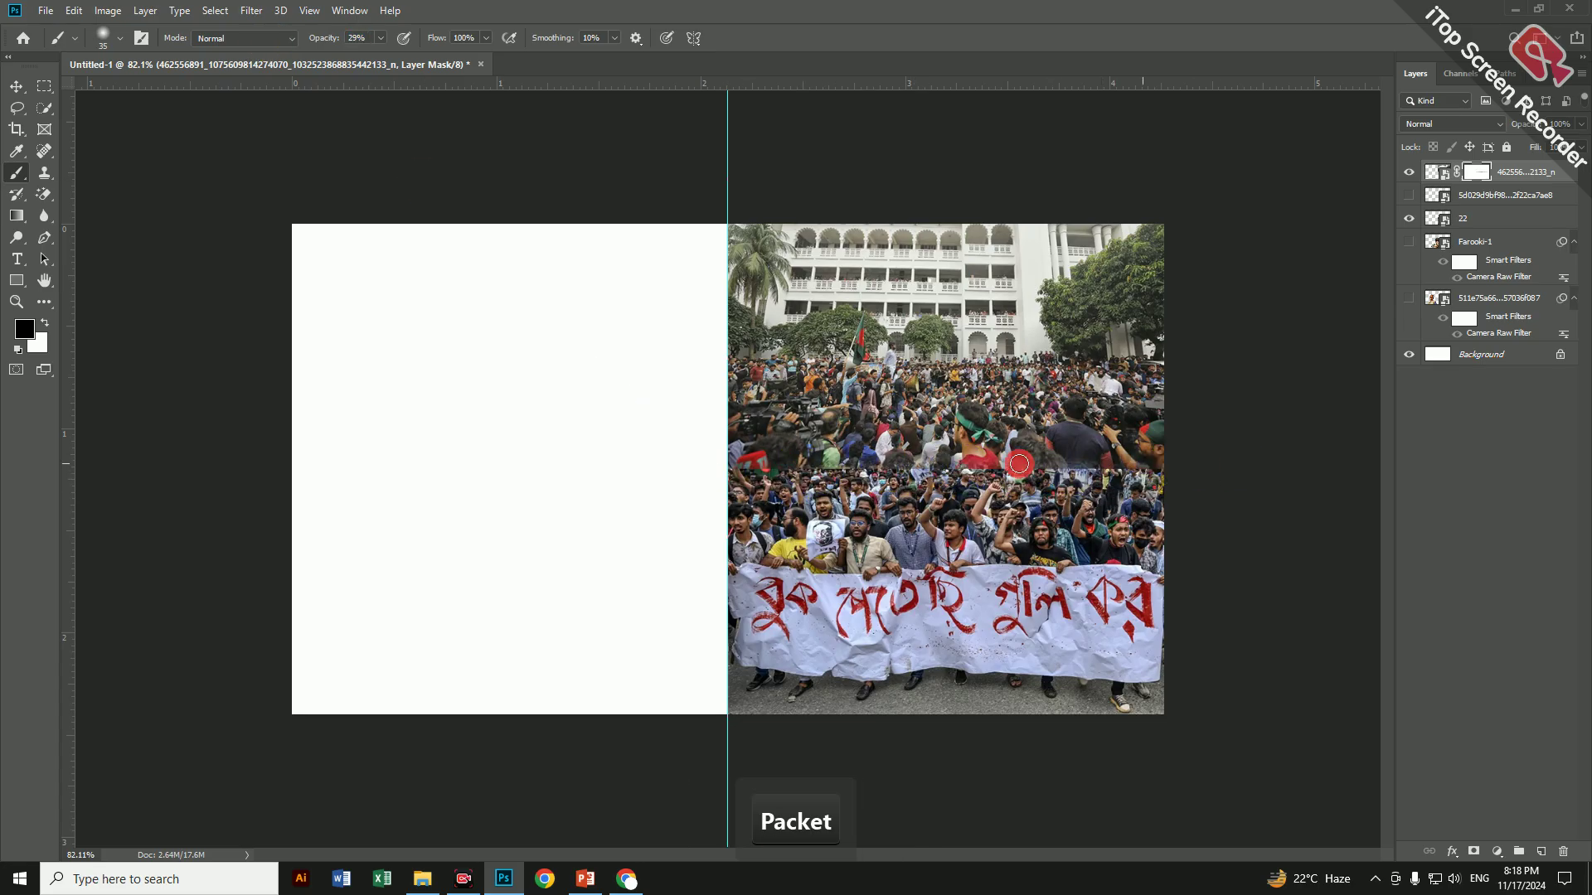
pyautogui.moveTo(1019, 464); pyautogui.dragTo(735, 443)
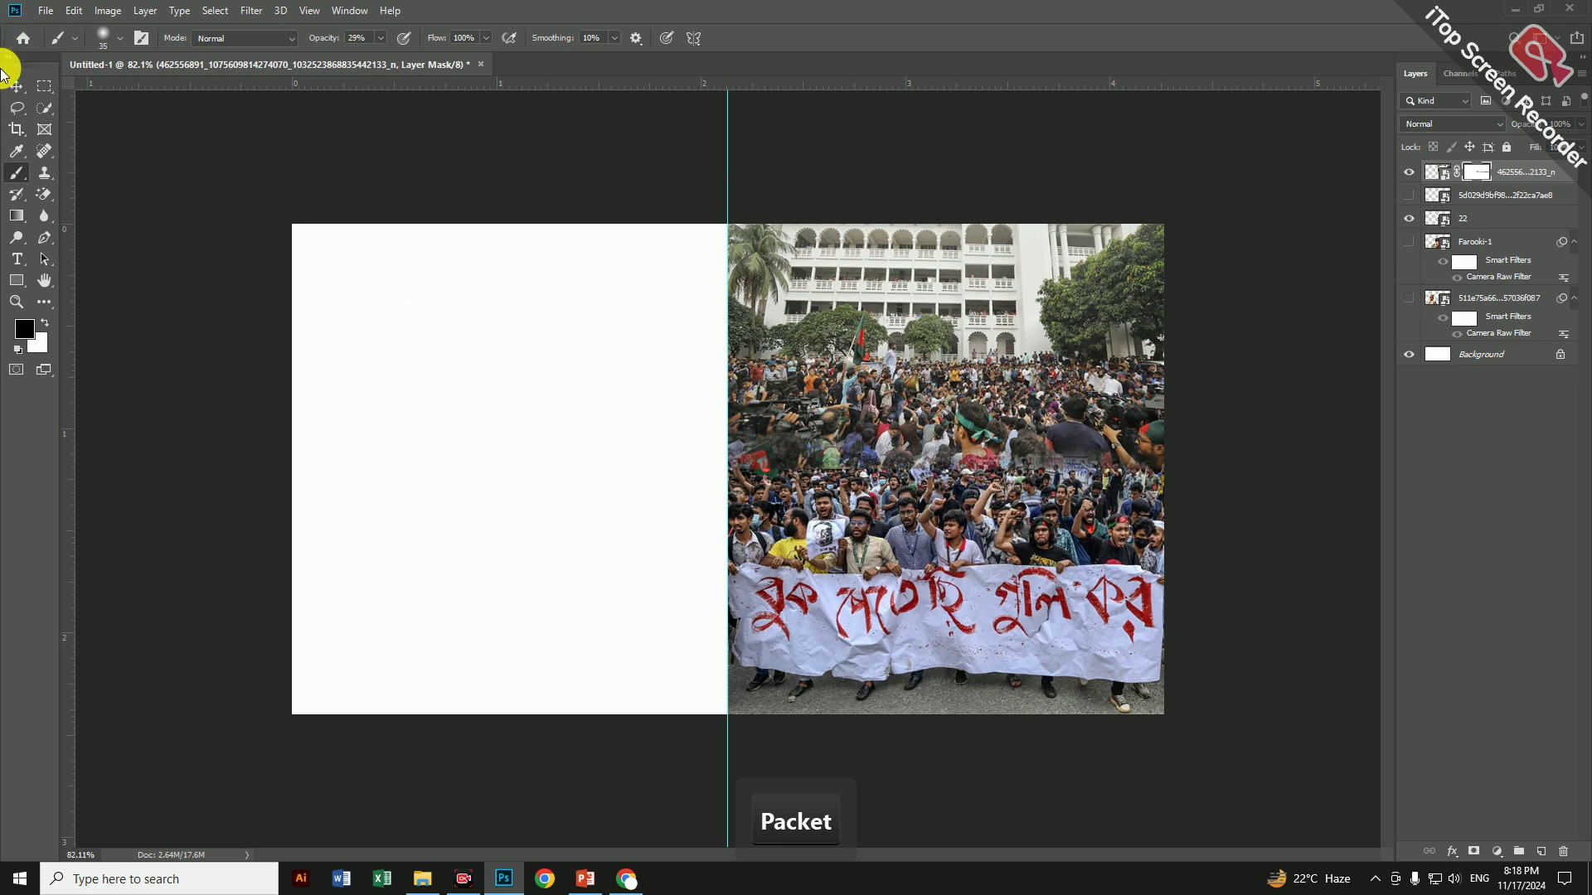
pyautogui.click(26, 88)
pyautogui.scroll(-1, 732, 472)
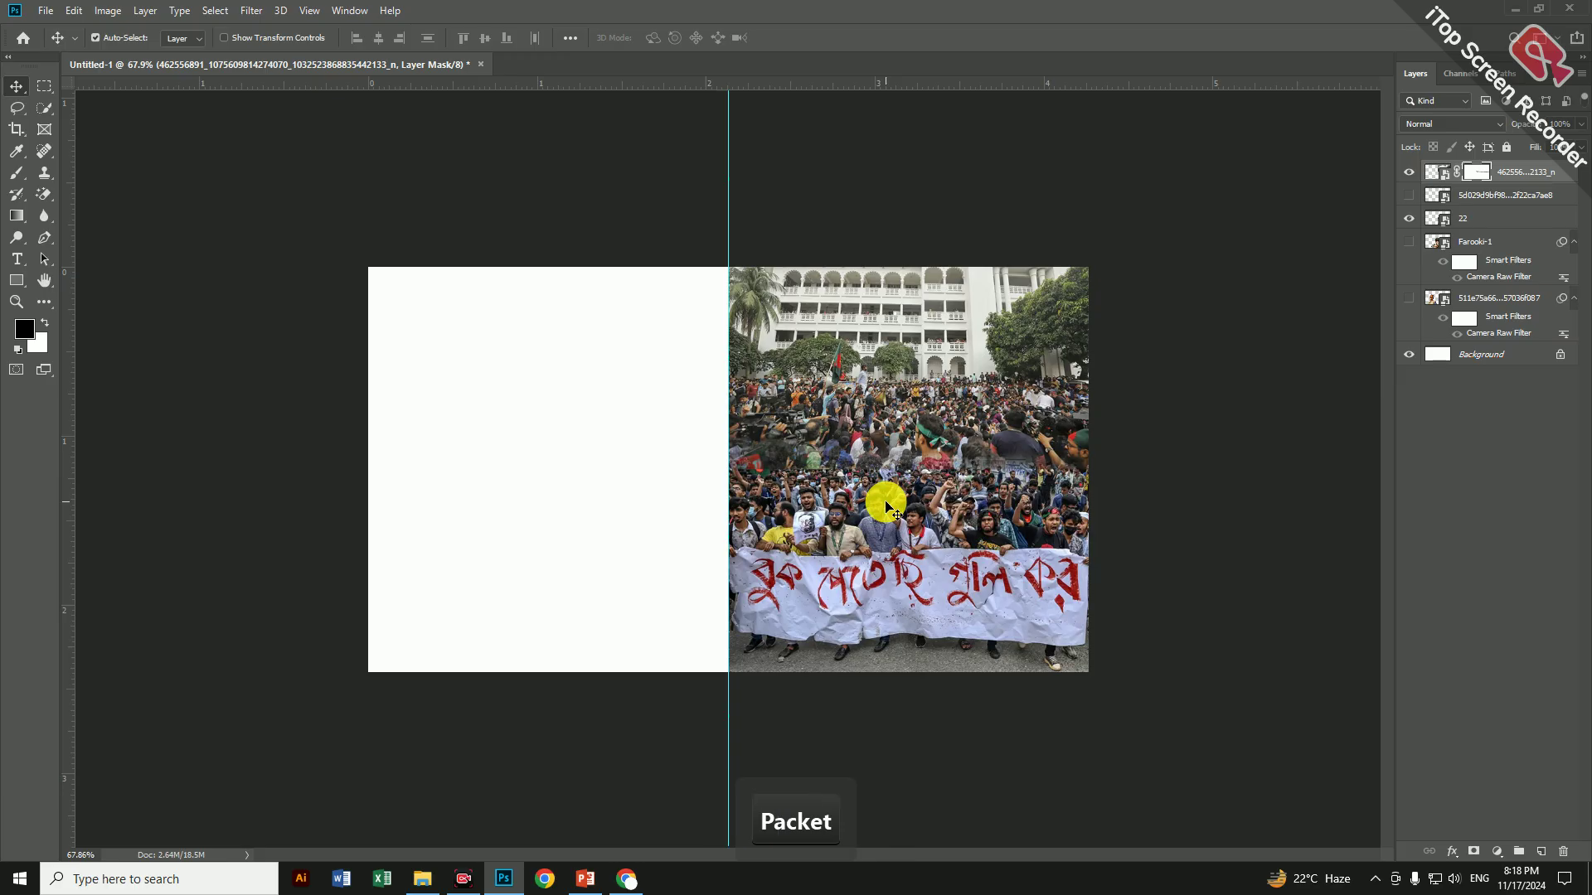
# Try to place the photo 085844f7eb958094f325e9bc0c27fef7 as an embedded layer
pyautogui.click(33, 17)
pyautogui.click(99, 325)
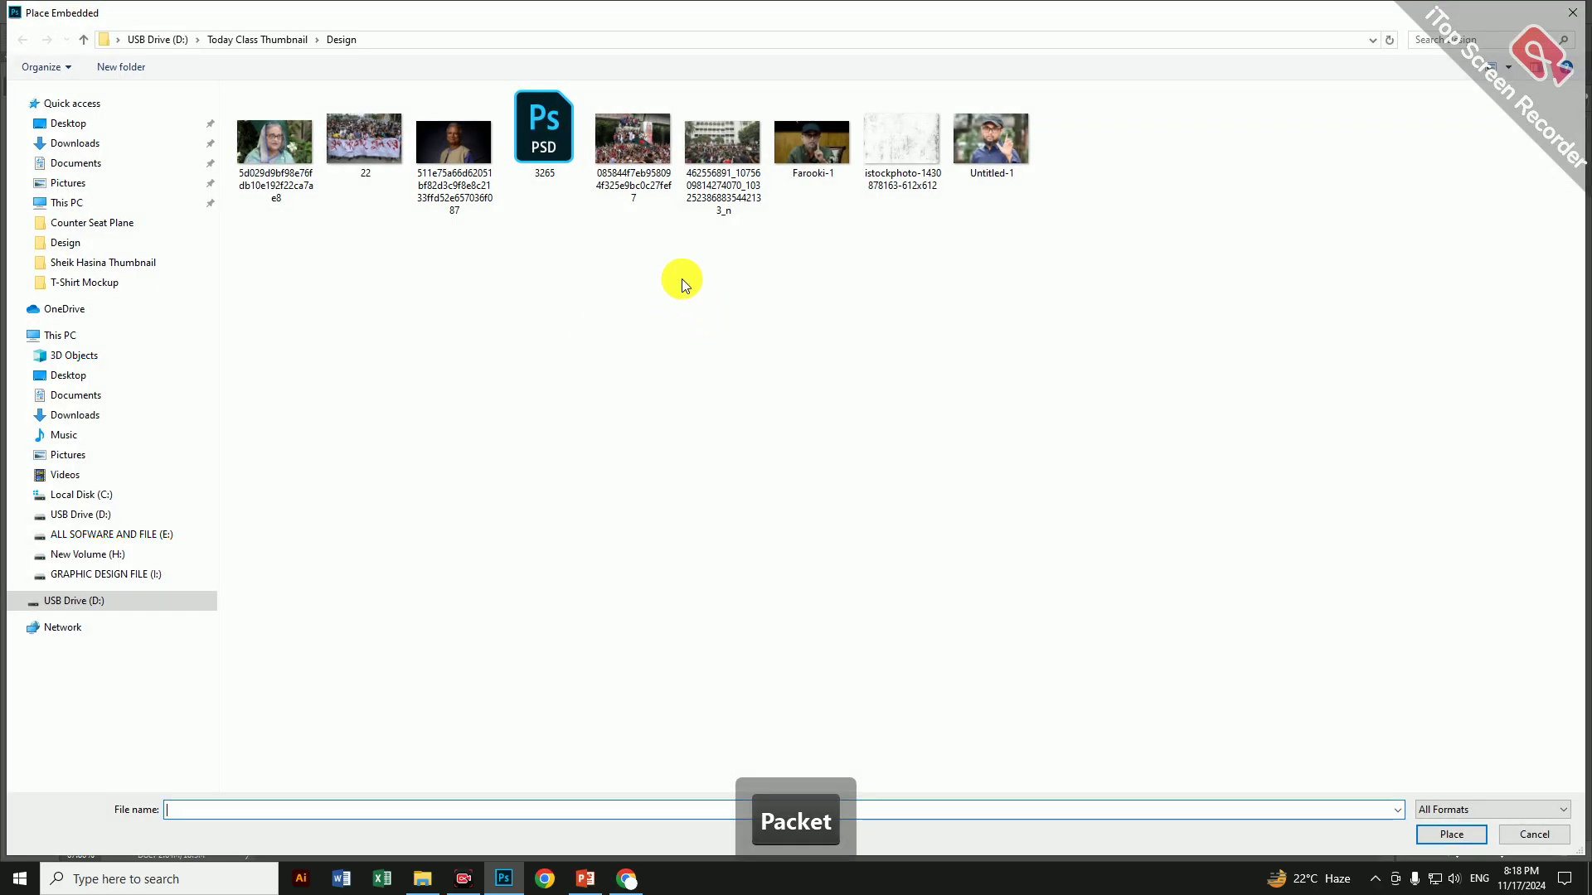
pyautogui.doubleClick(639, 150)
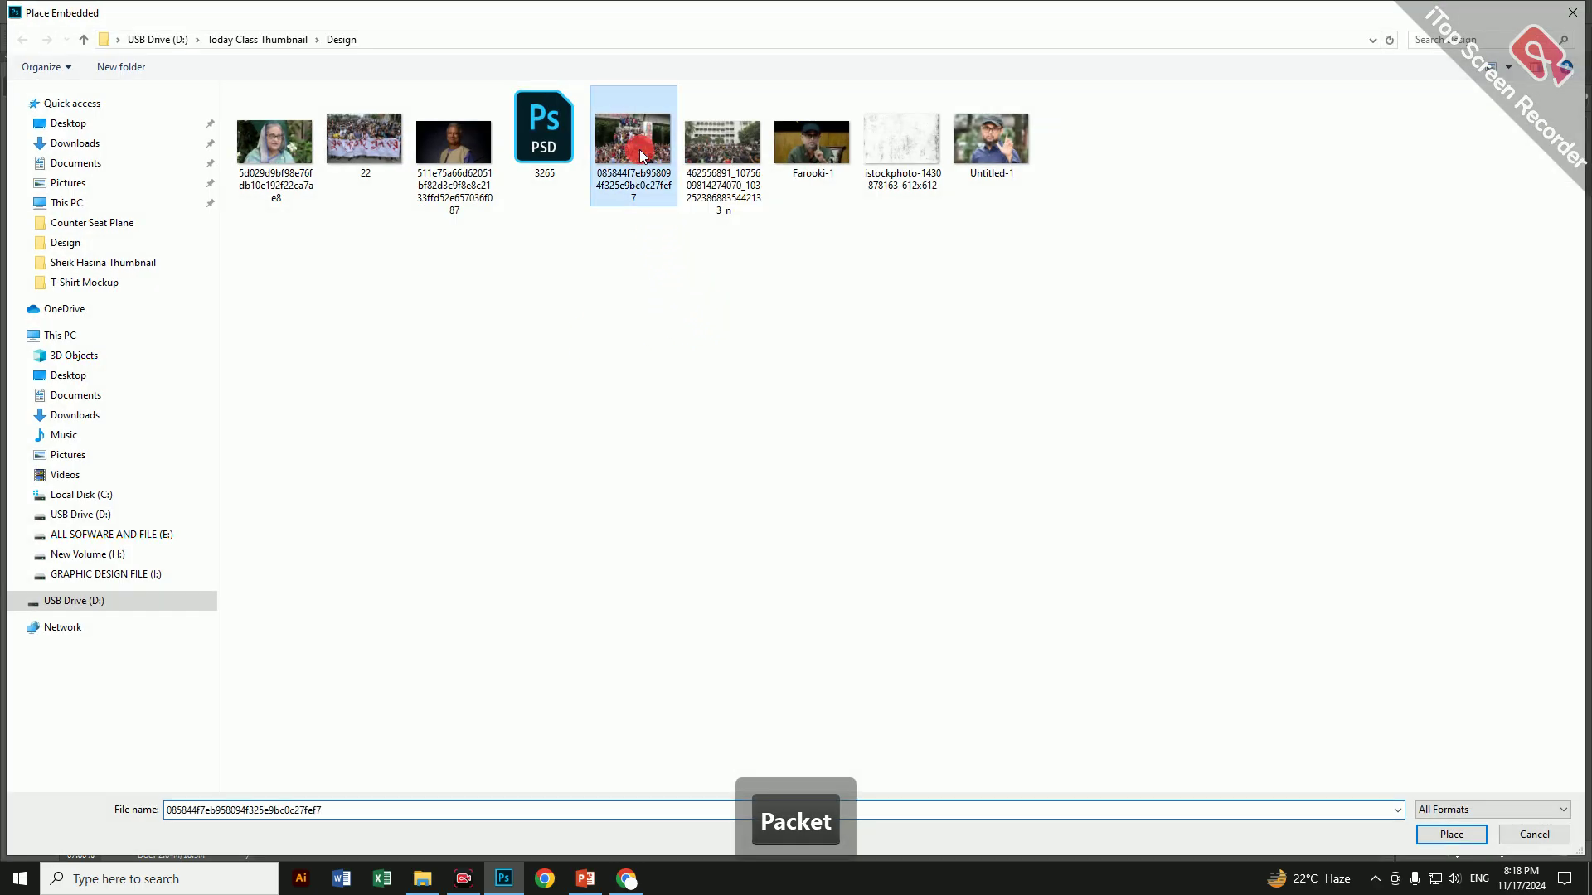
pyautogui.click(794, 340)
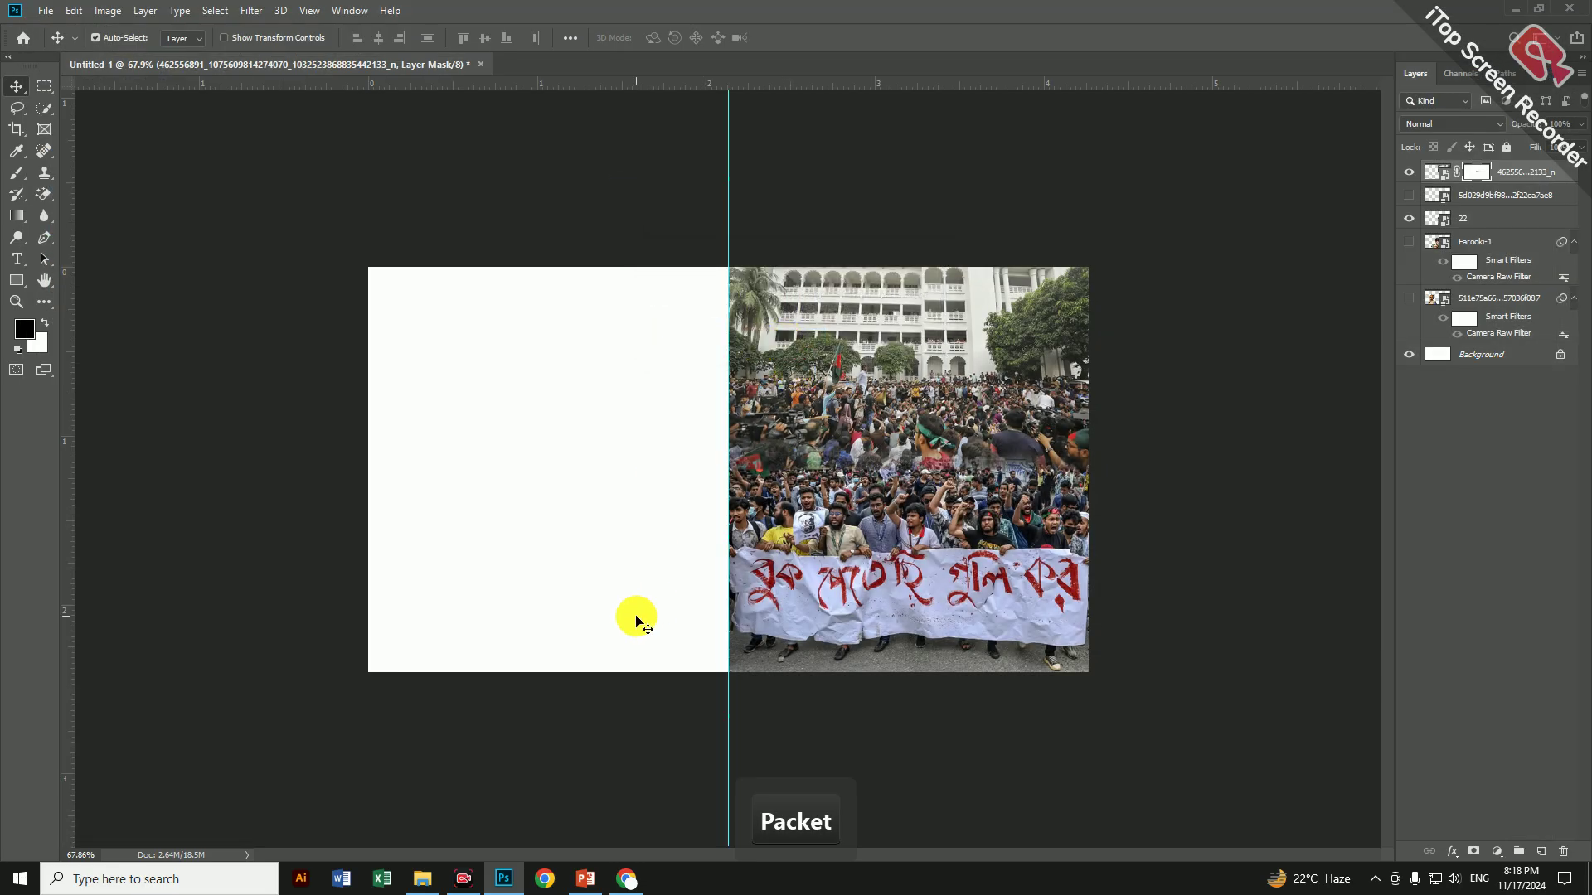
# Switch to File Explorer and open the photo 085844f7eb958094f325e9bc0c27fef7 for editing in Paint
pyautogui.click(422, 878)
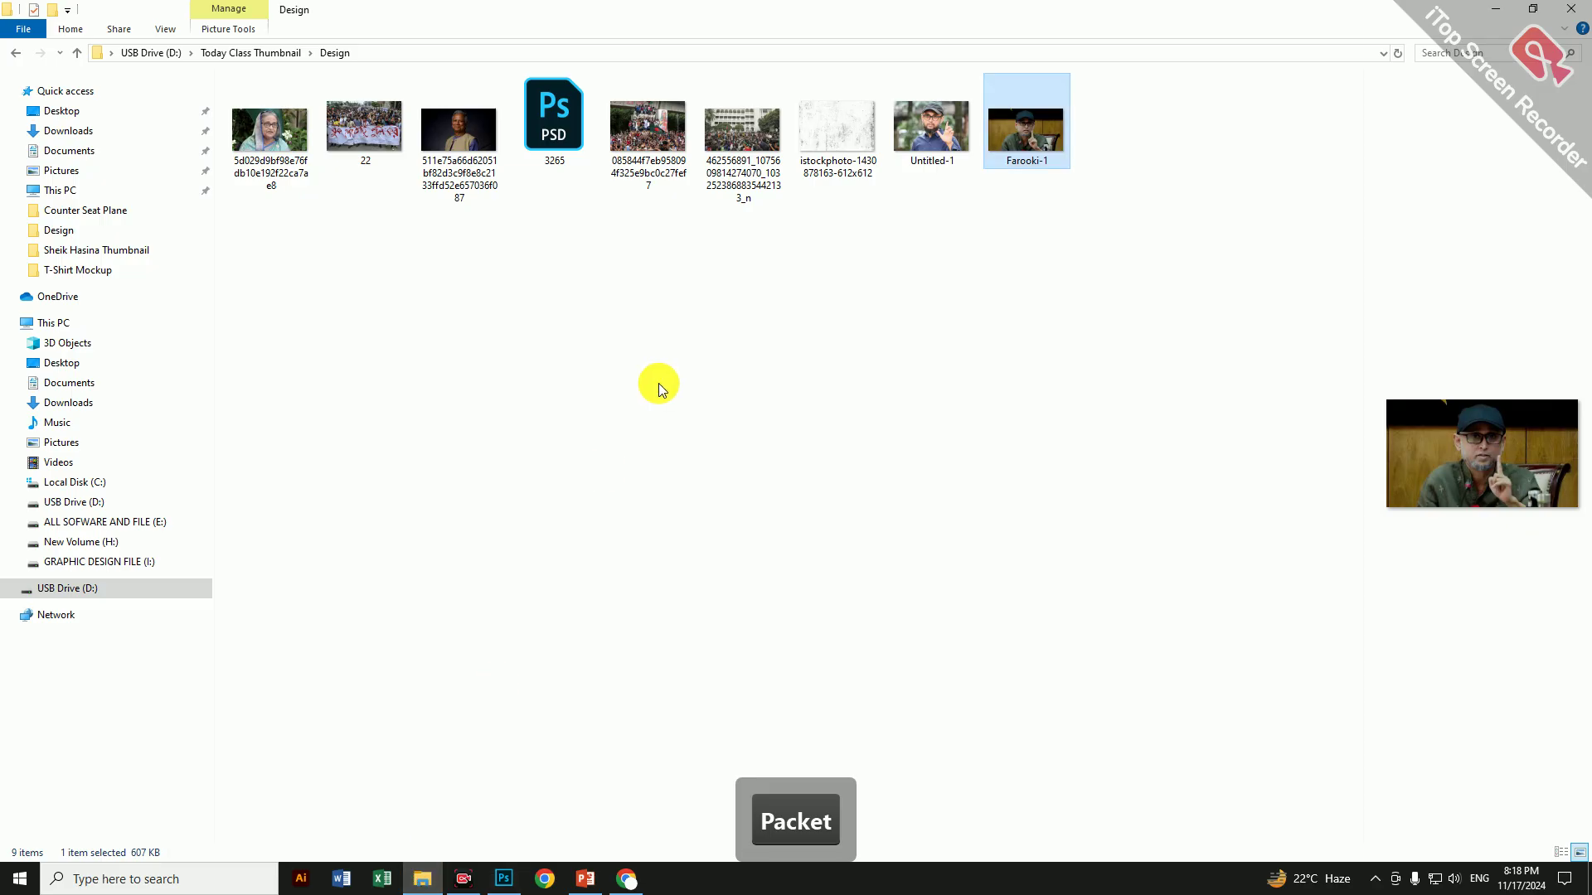
pyautogui.click(664, 129)
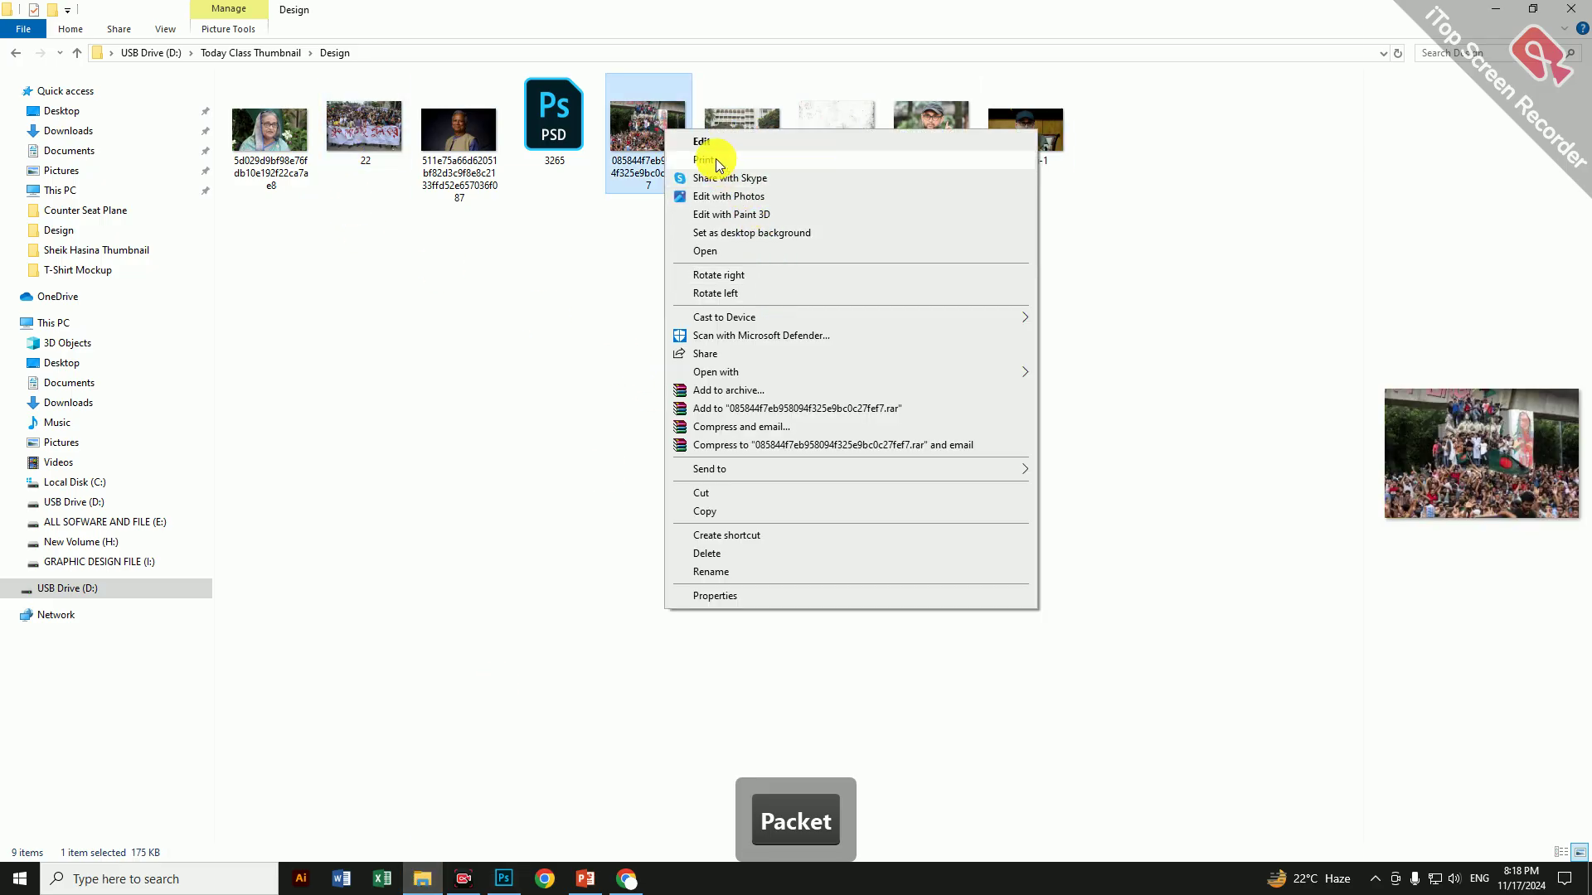
pyautogui.click(698, 139)
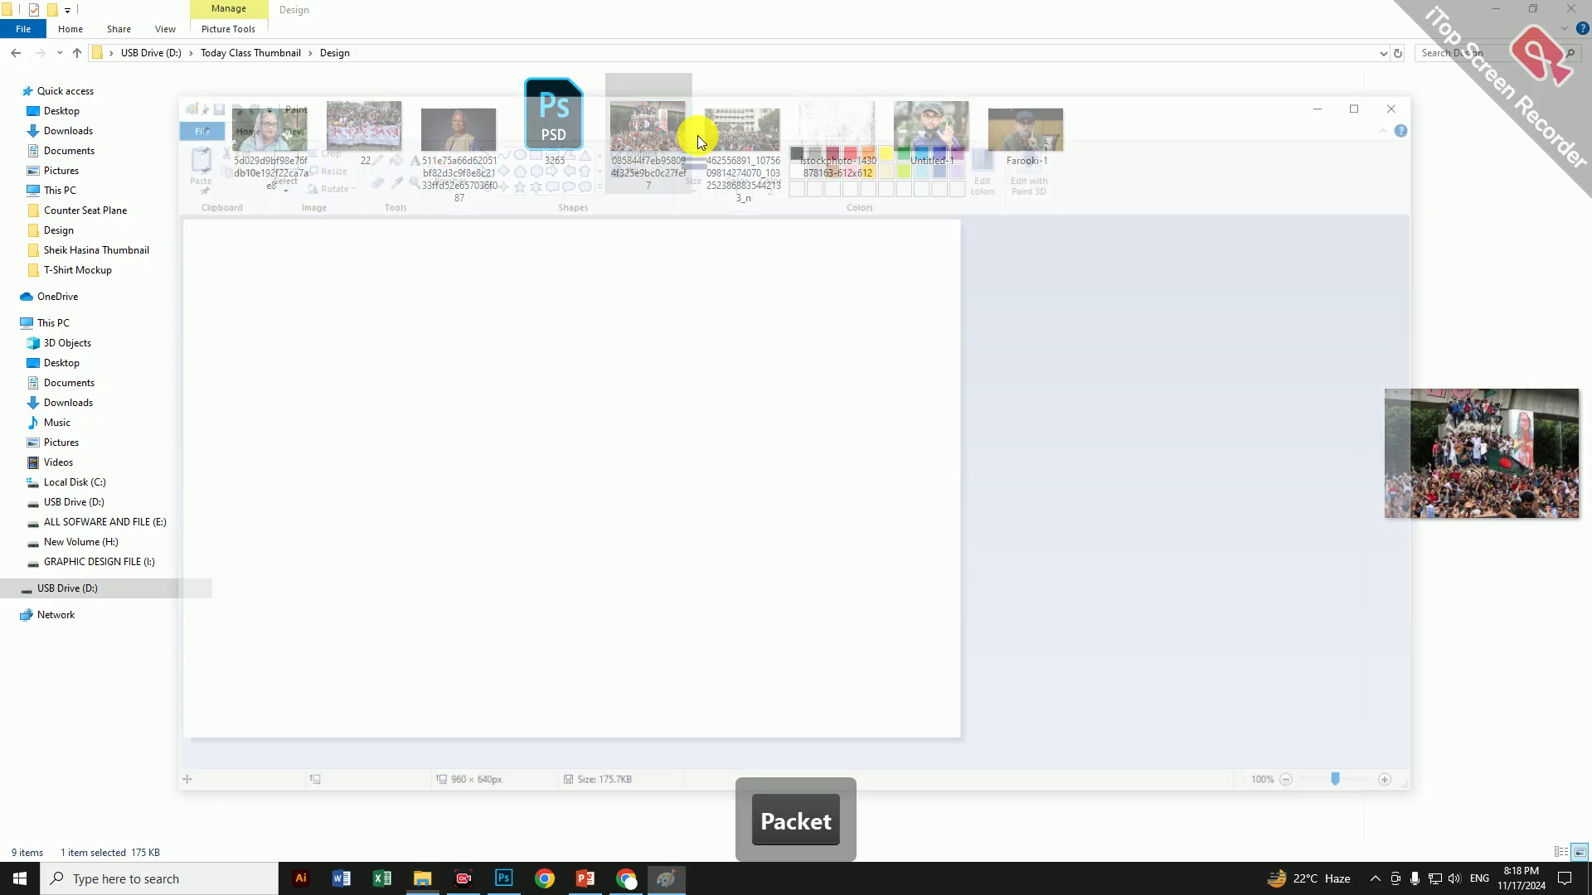
# Save a JPEG copy of the photo as dds in the Design folder under Today Class Thumbnail on drive D
pyautogui.click(181, 126)
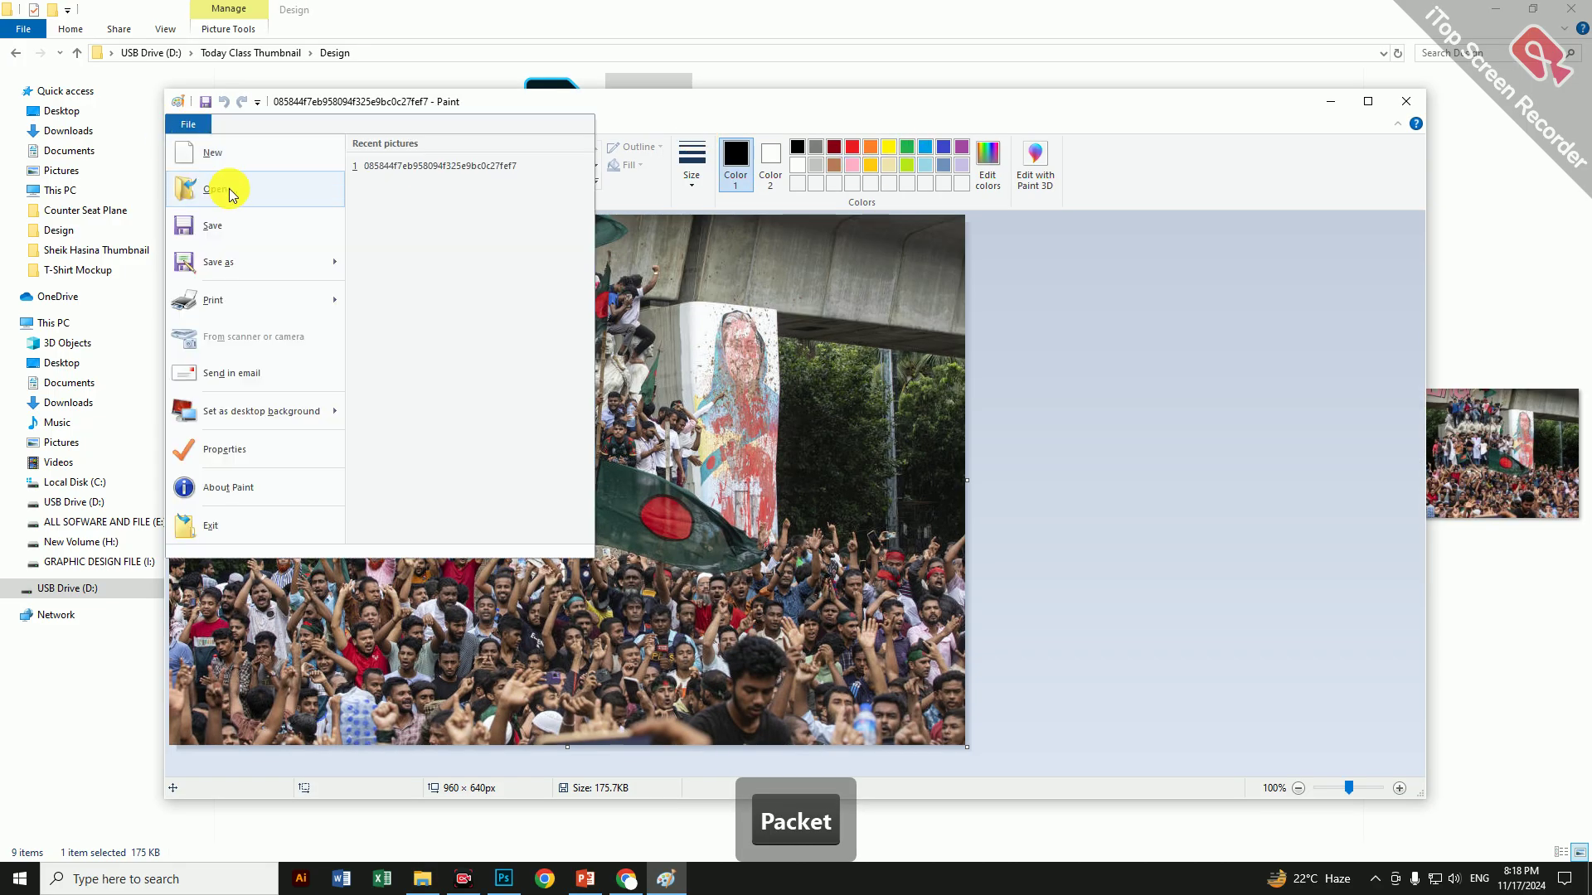
pyautogui.moveTo(242, 255)
pyautogui.click(461, 222)
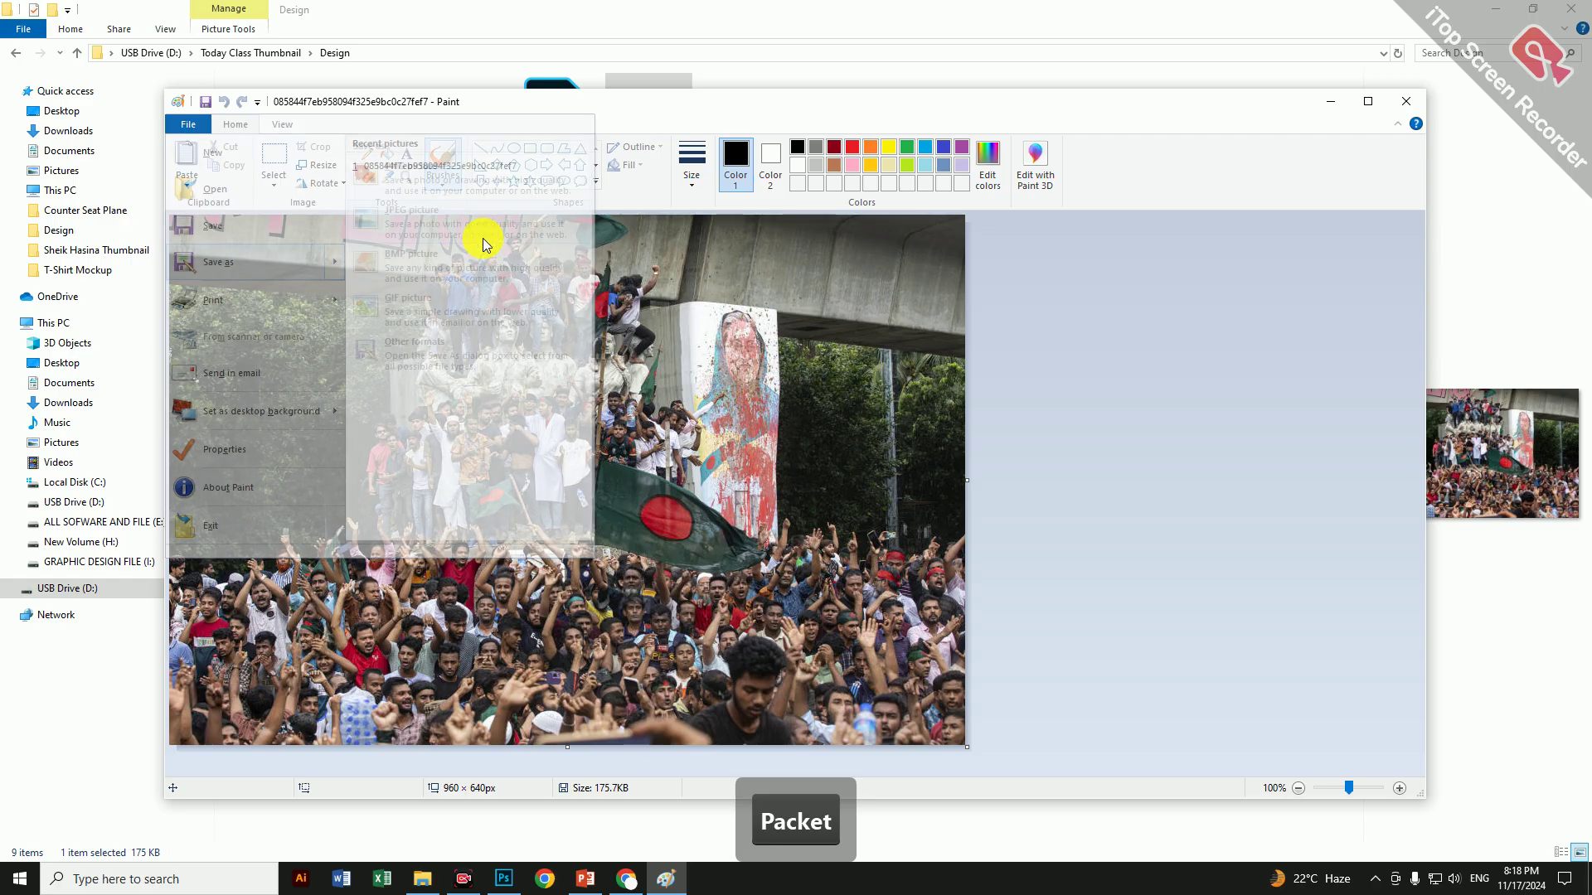
pyautogui.scroll(-1, 274, 381)
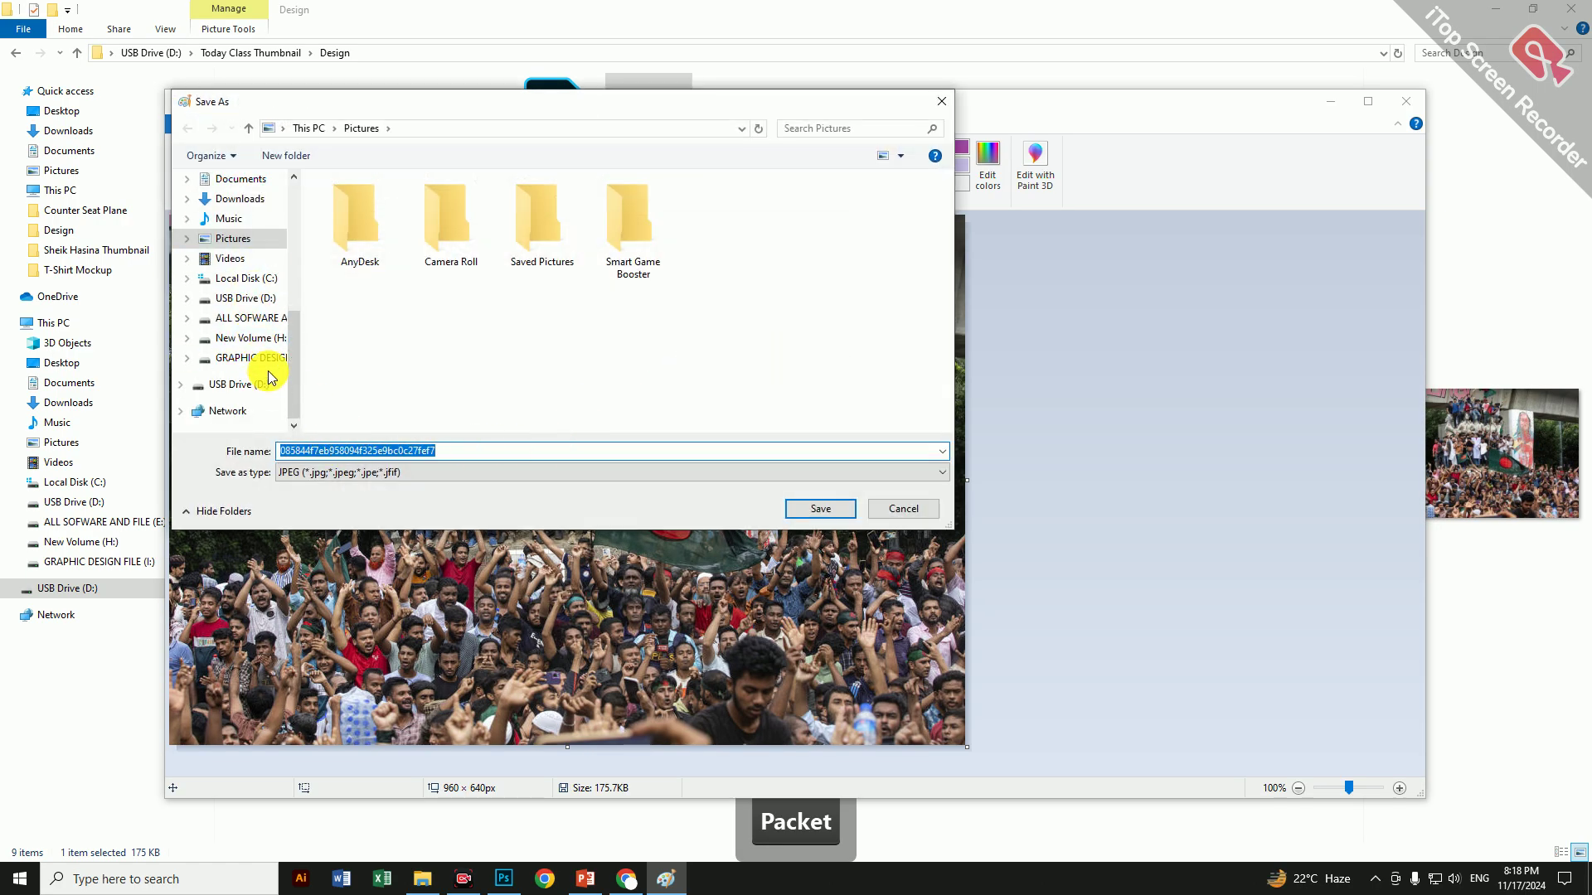
pyautogui.click(270, 387)
pyautogui.doubleClick(800, 327)
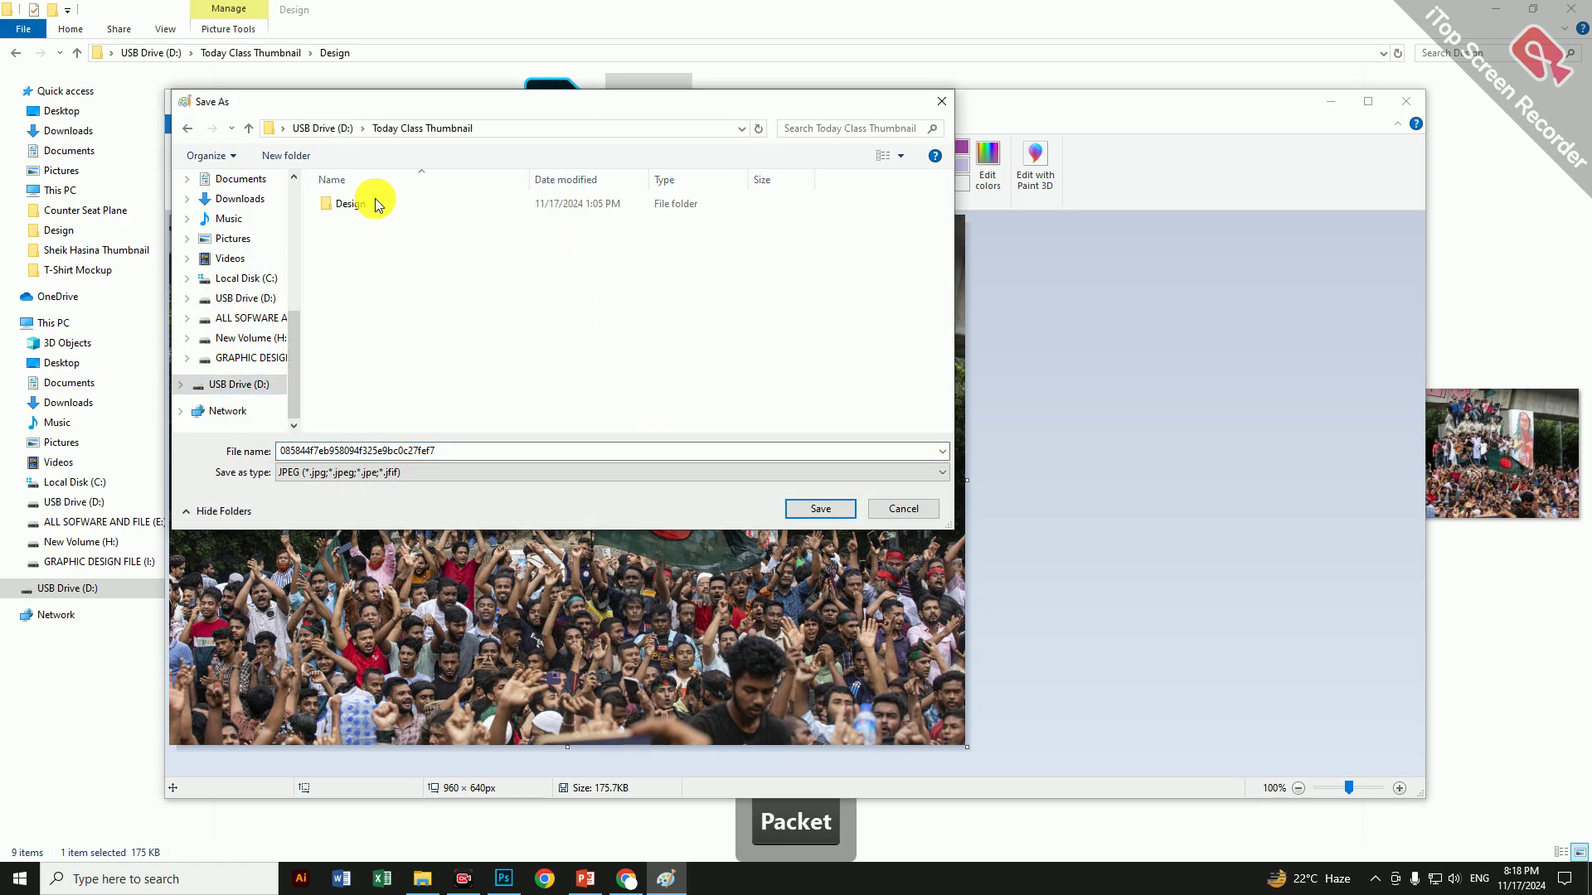
pyautogui.click(352, 208)
pyautogui.doubleClick(353, 208)
pyautogui.doubleClick(456, 451)
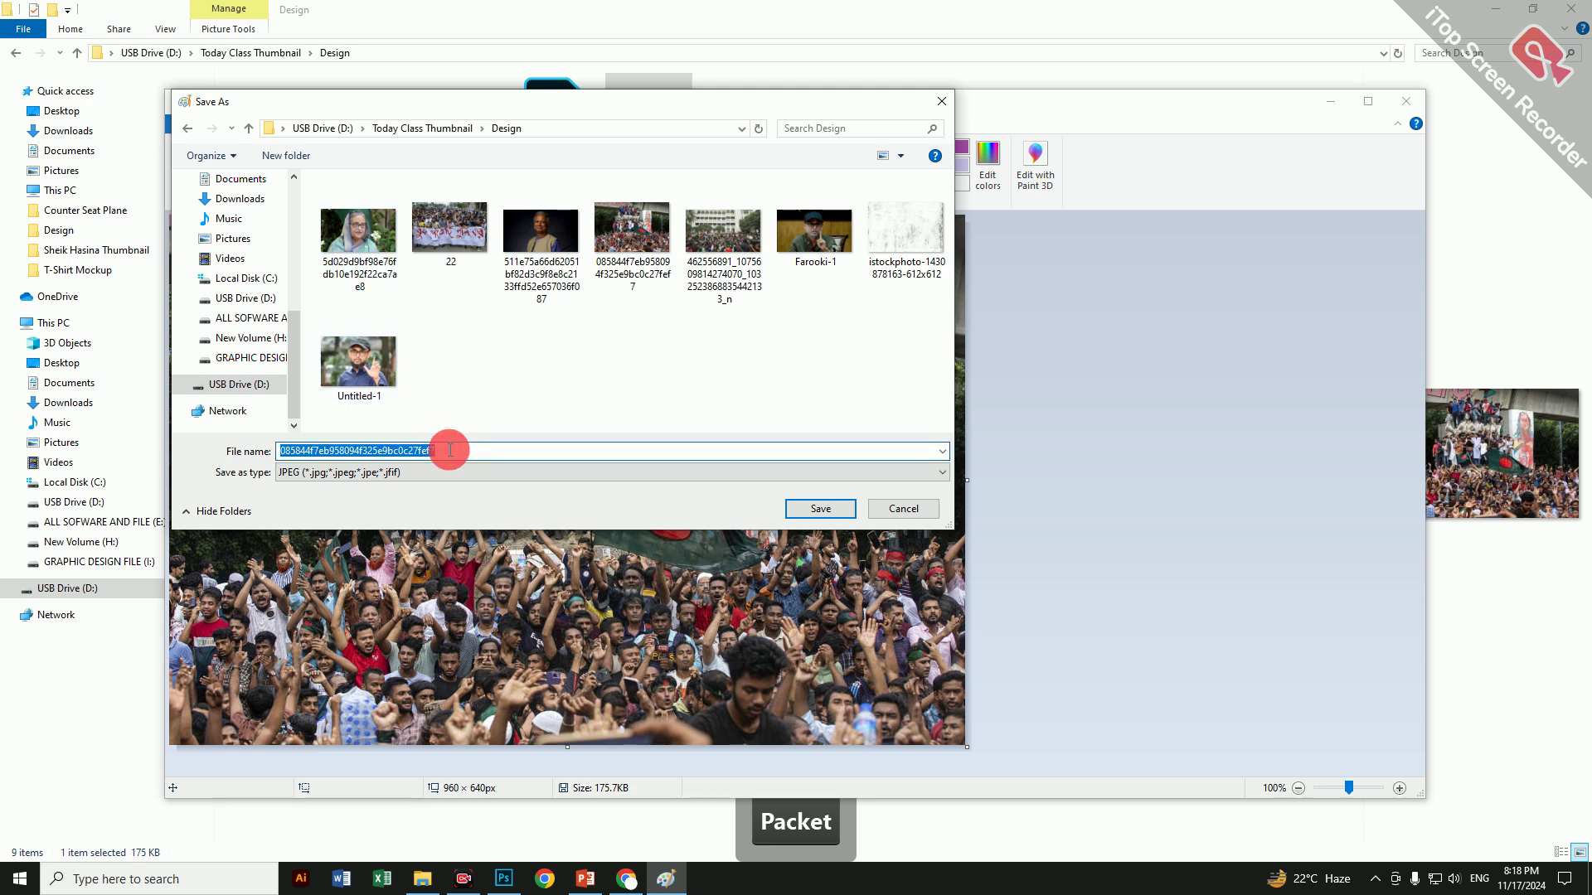
pyautogui.write('dds')
pyautogui.click(843, 514)
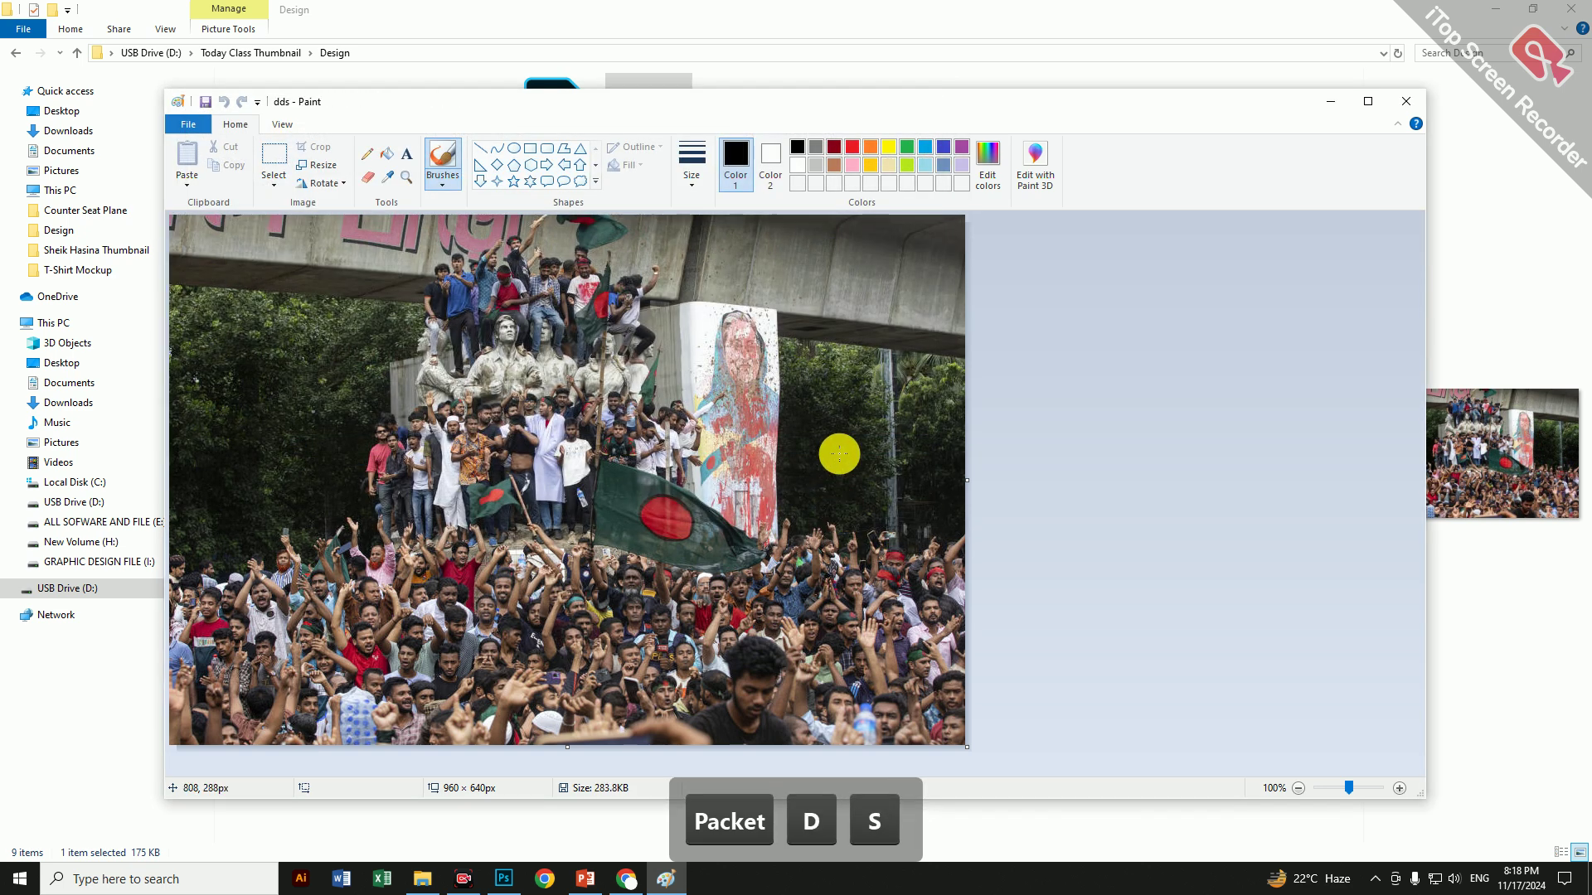
# Close Paint and refresh the Design folder in File Explorer
pyautogui.click(1405, 101)
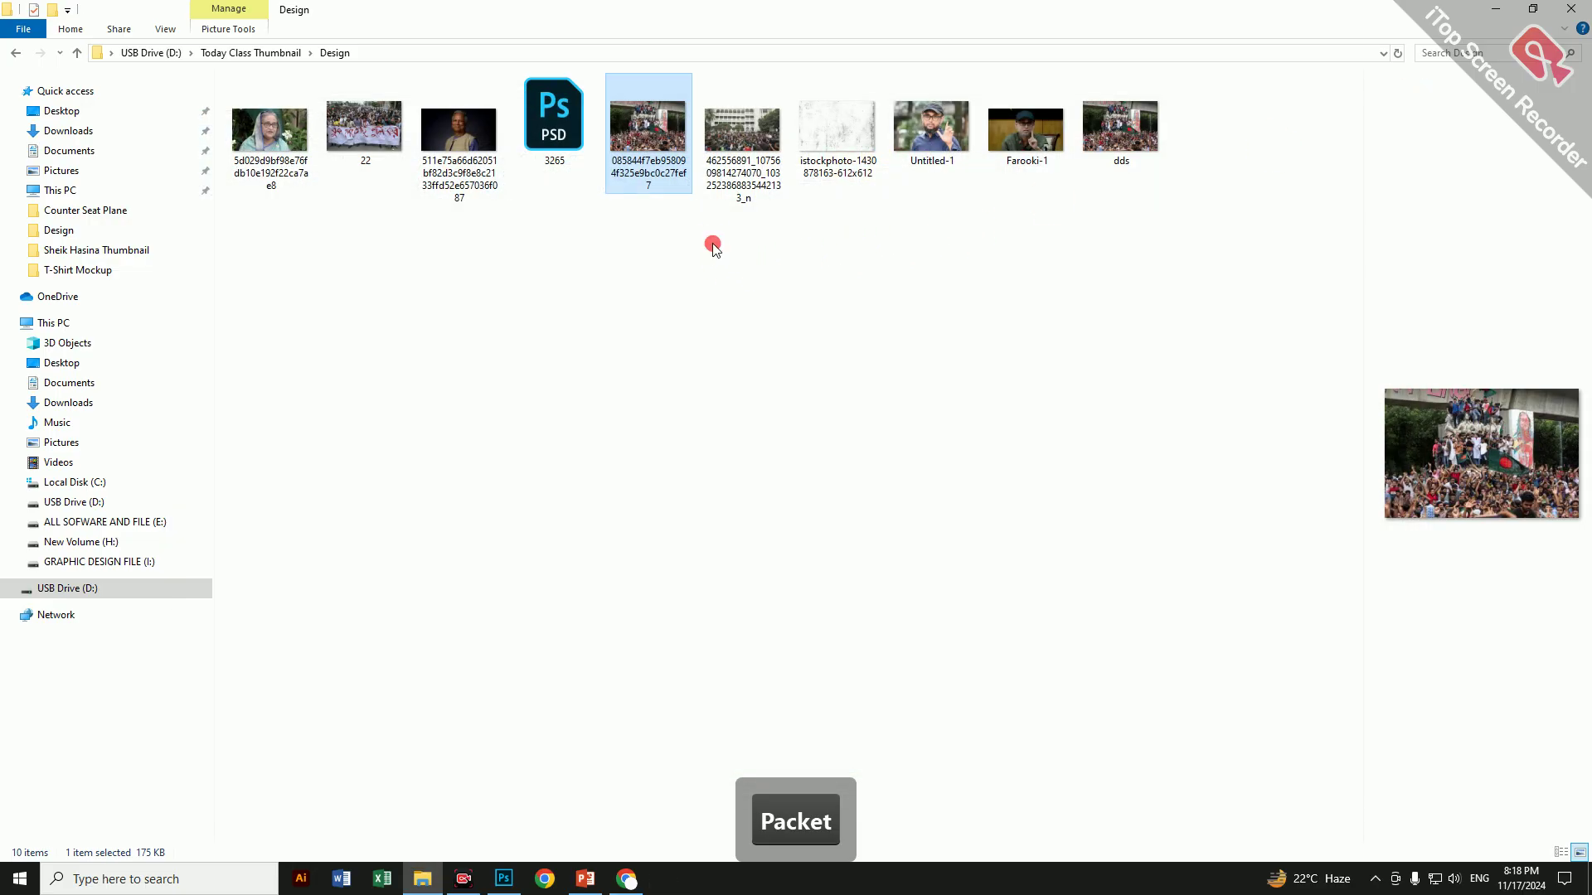
pyautogui.rightClick(713, 245)
pyautogui.click(758, 312)
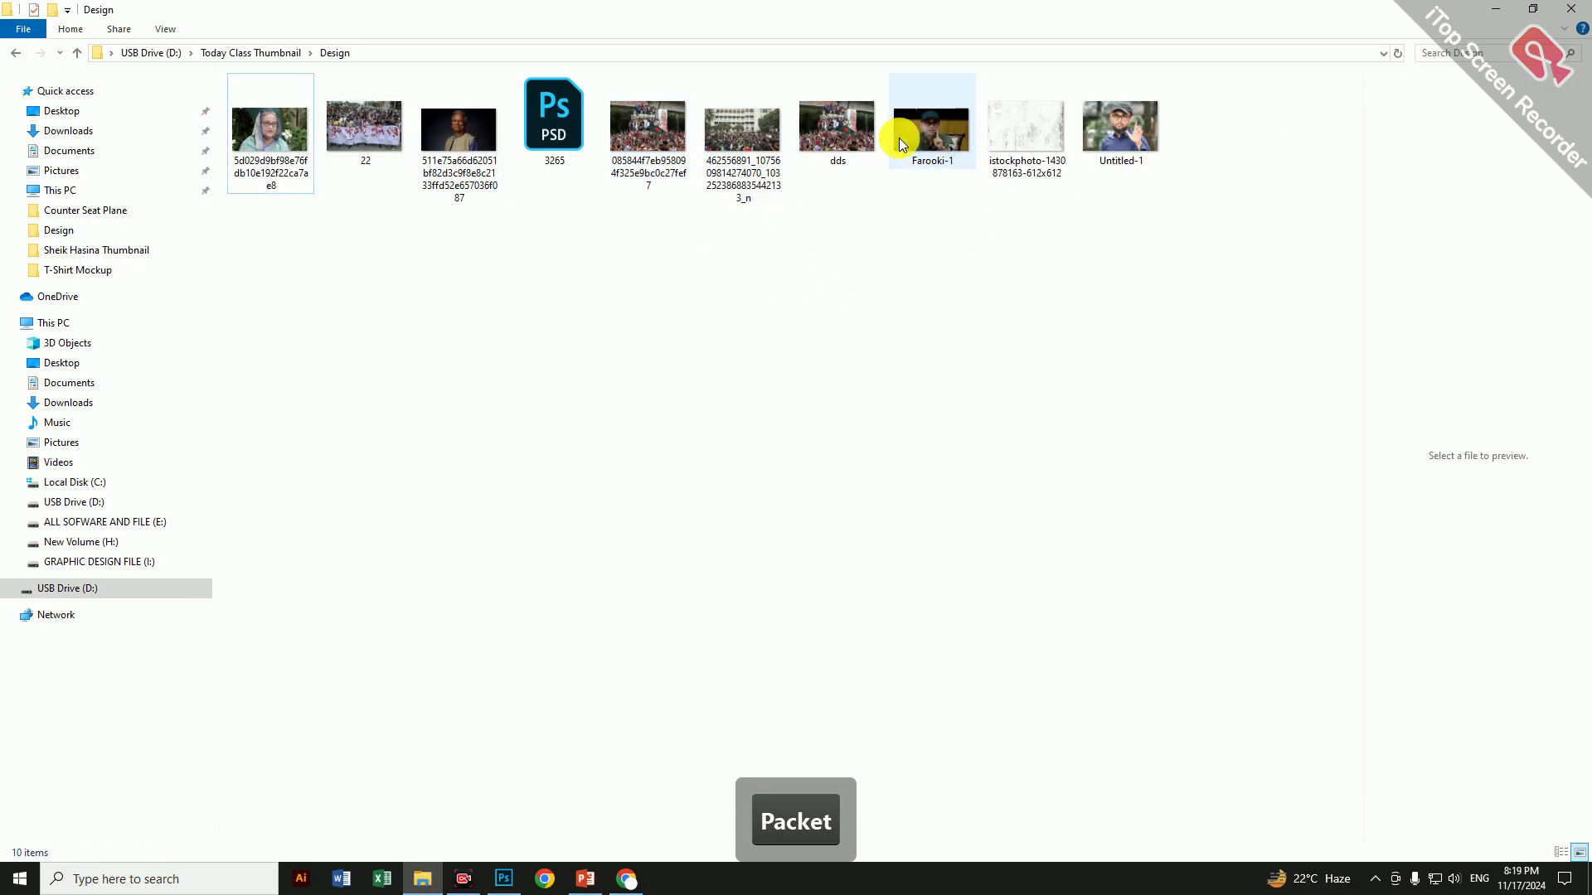
# Place the dds photo from the Design folder into the Photoshop thumbnail and enlarge it to about 119.68% to fill the canvas's left half
pyautogui.moveTo(838, 131); pyautogui.dragTo(742, 382)
pyautogui.moveTo(494, 874); pyautogui.dragTo(529, 430)
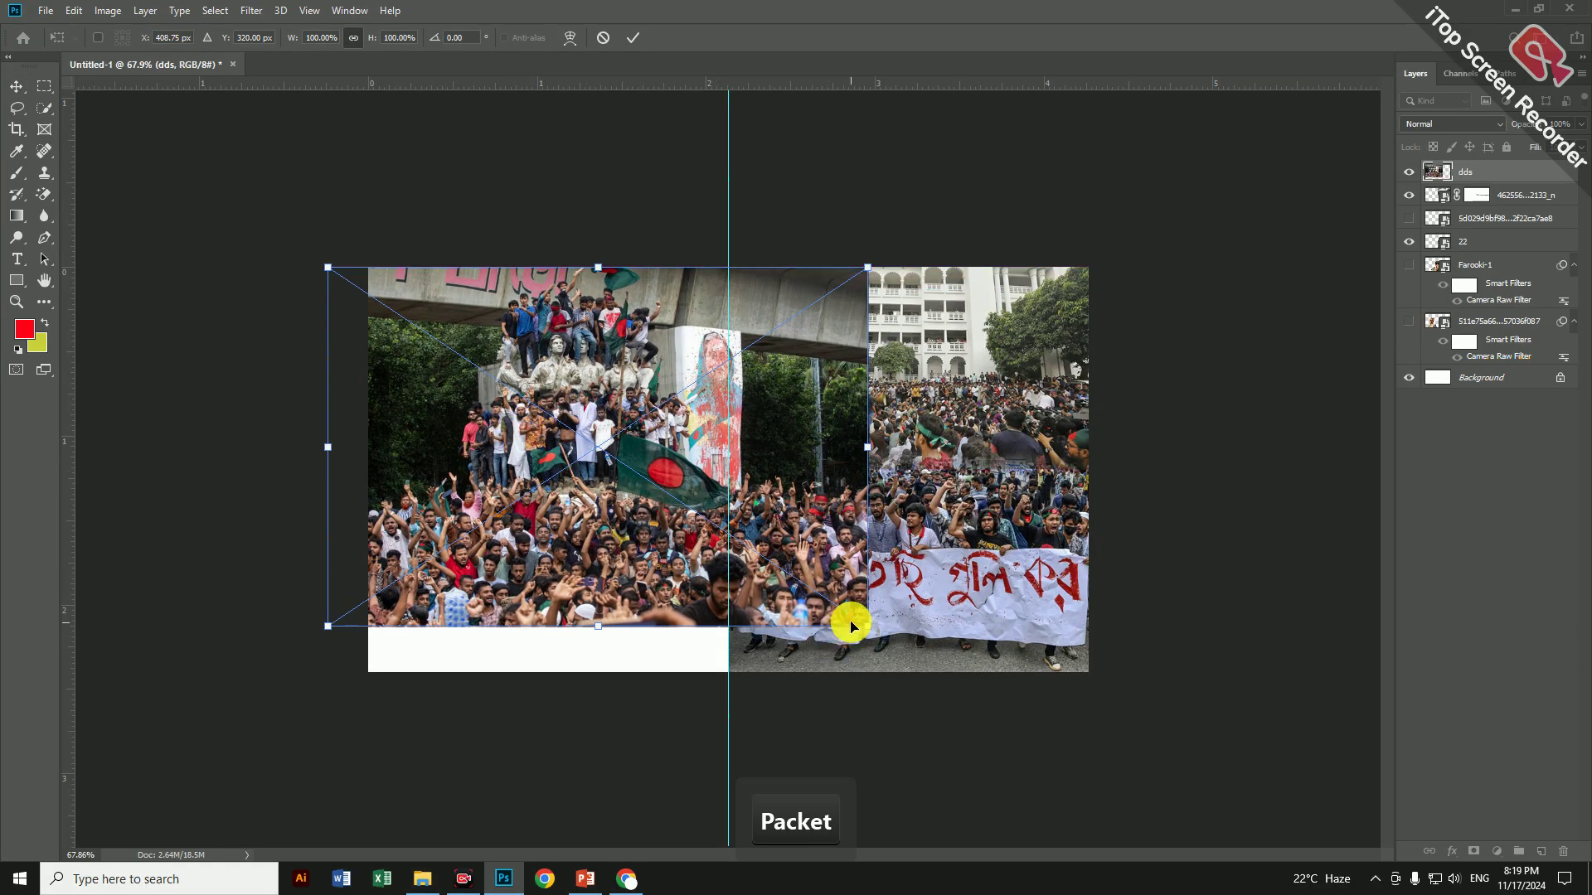
pyautogui.moveTo(867, 626); pyautogui.dragTo(896, 711)
pyautogui.moveTo(580, 489); pyautogui.dragTo(558, 501)
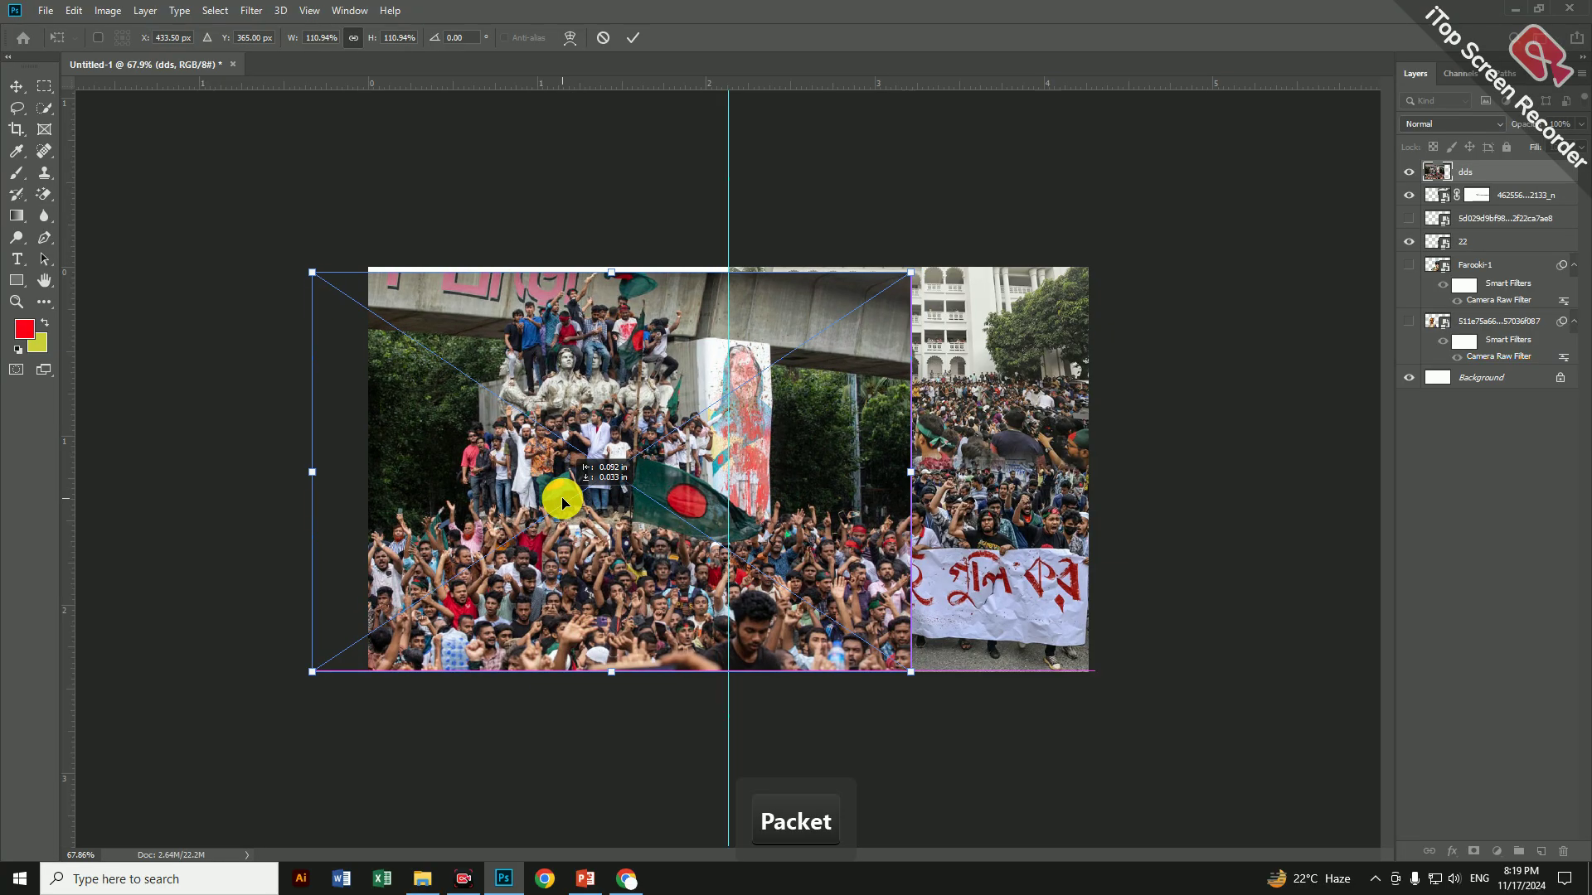
pyautogui.moveTo(596, 243); pyautogui.dragTo(596, 236)
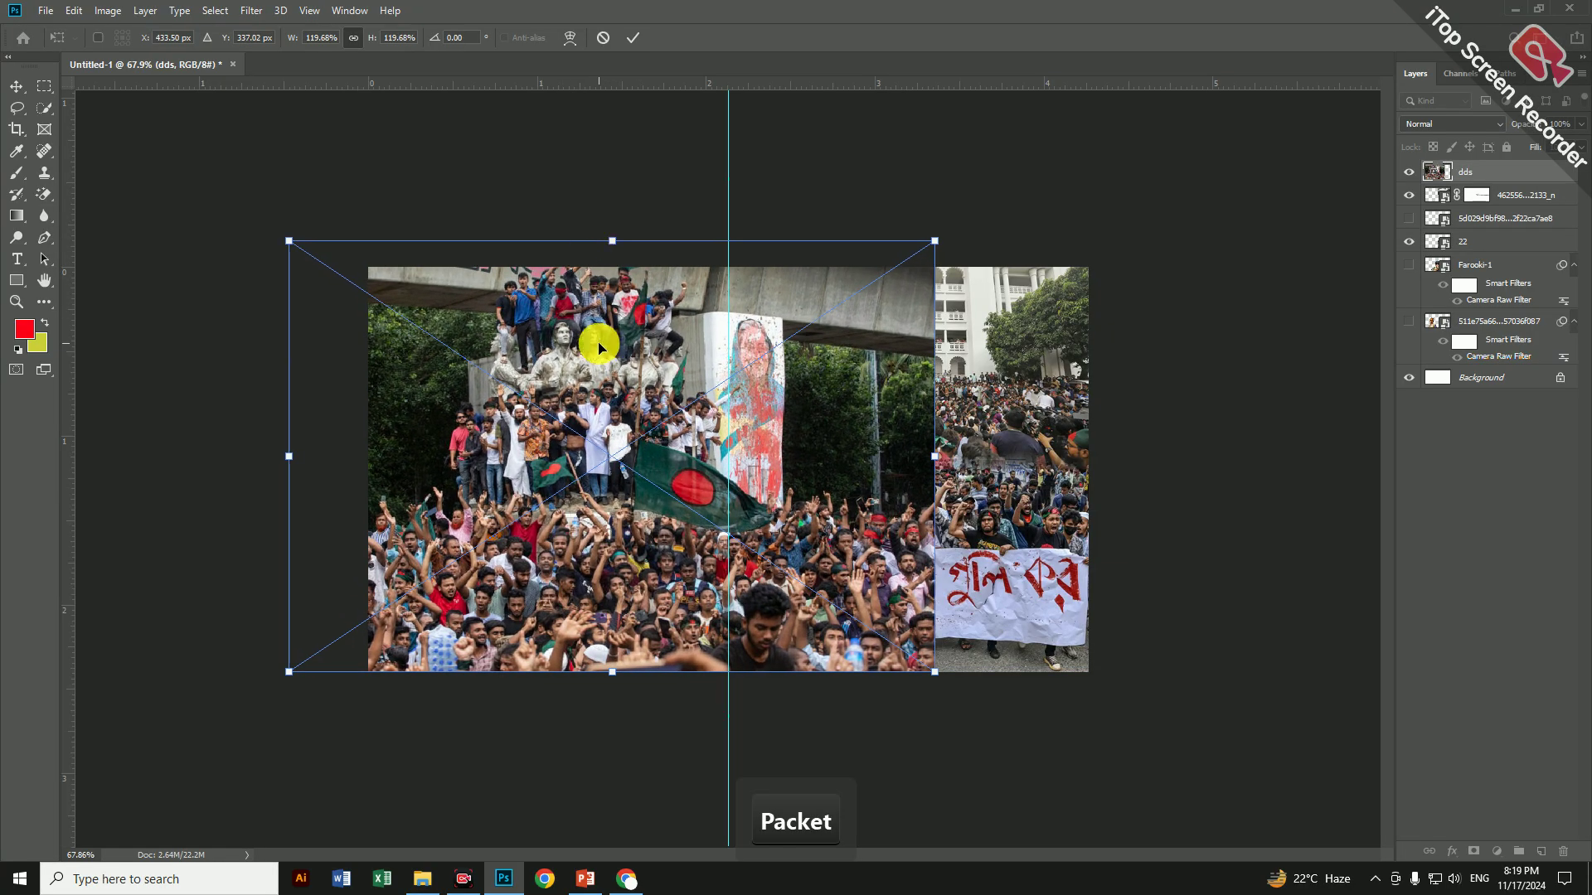
pyautogui.doubleClick(599, 342)
# Move the dds layer directly below layer 22 and remove the vertical centre guide
pyautogui.moveTo(1482, 169); pyautogui.dragTo(1475, 246)
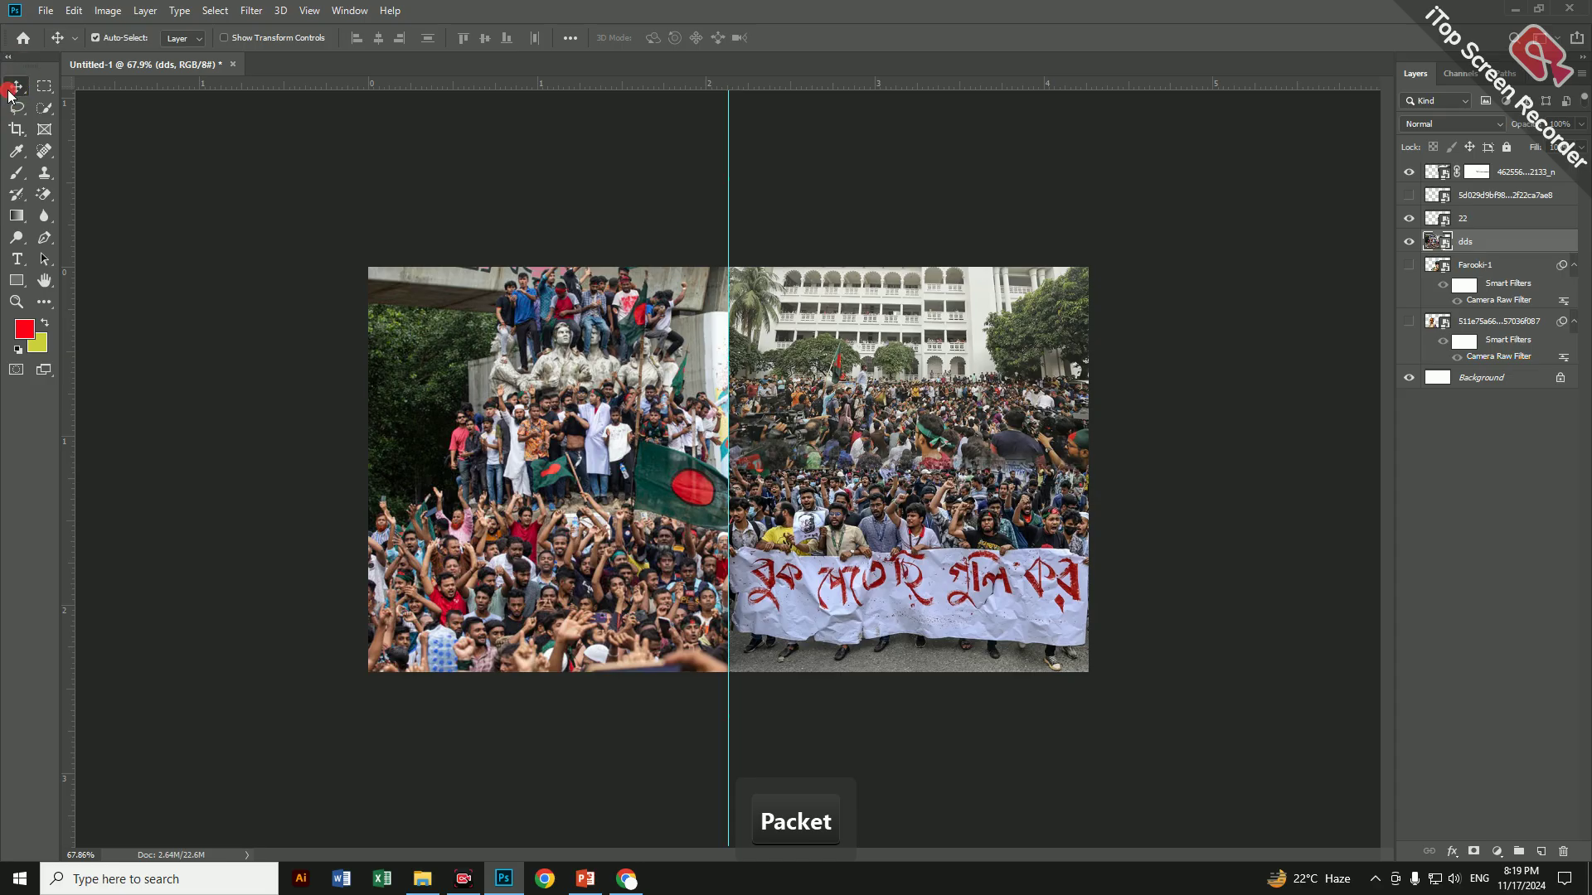
pyautogui.moveTo(4, 294); pyautogui.dragTo(14, 295)
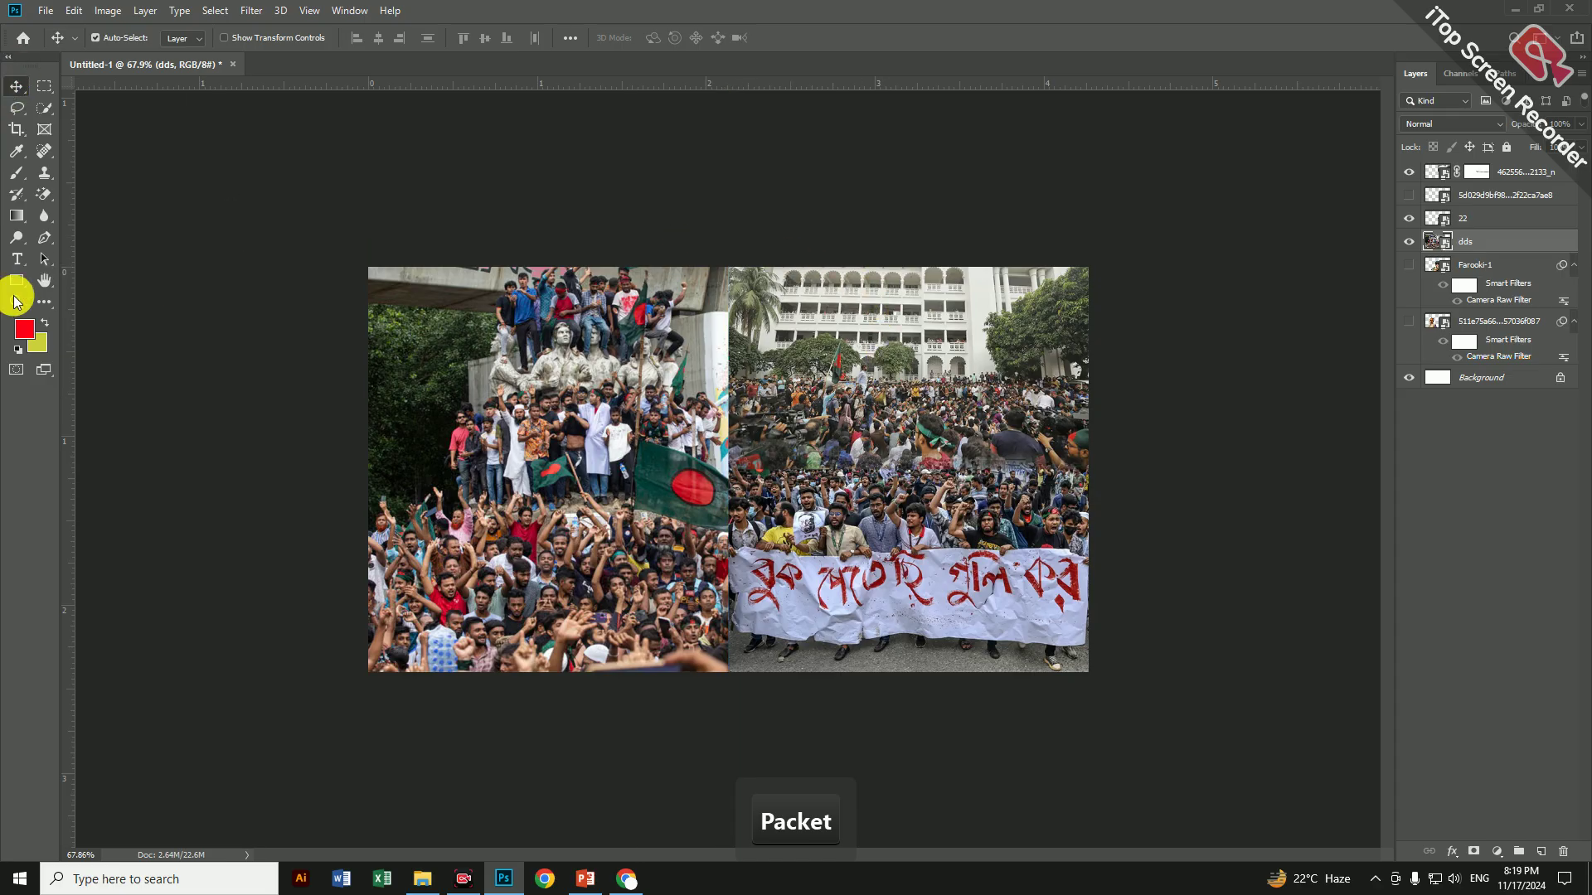
pyautogui.scroll(3, 673, 538)
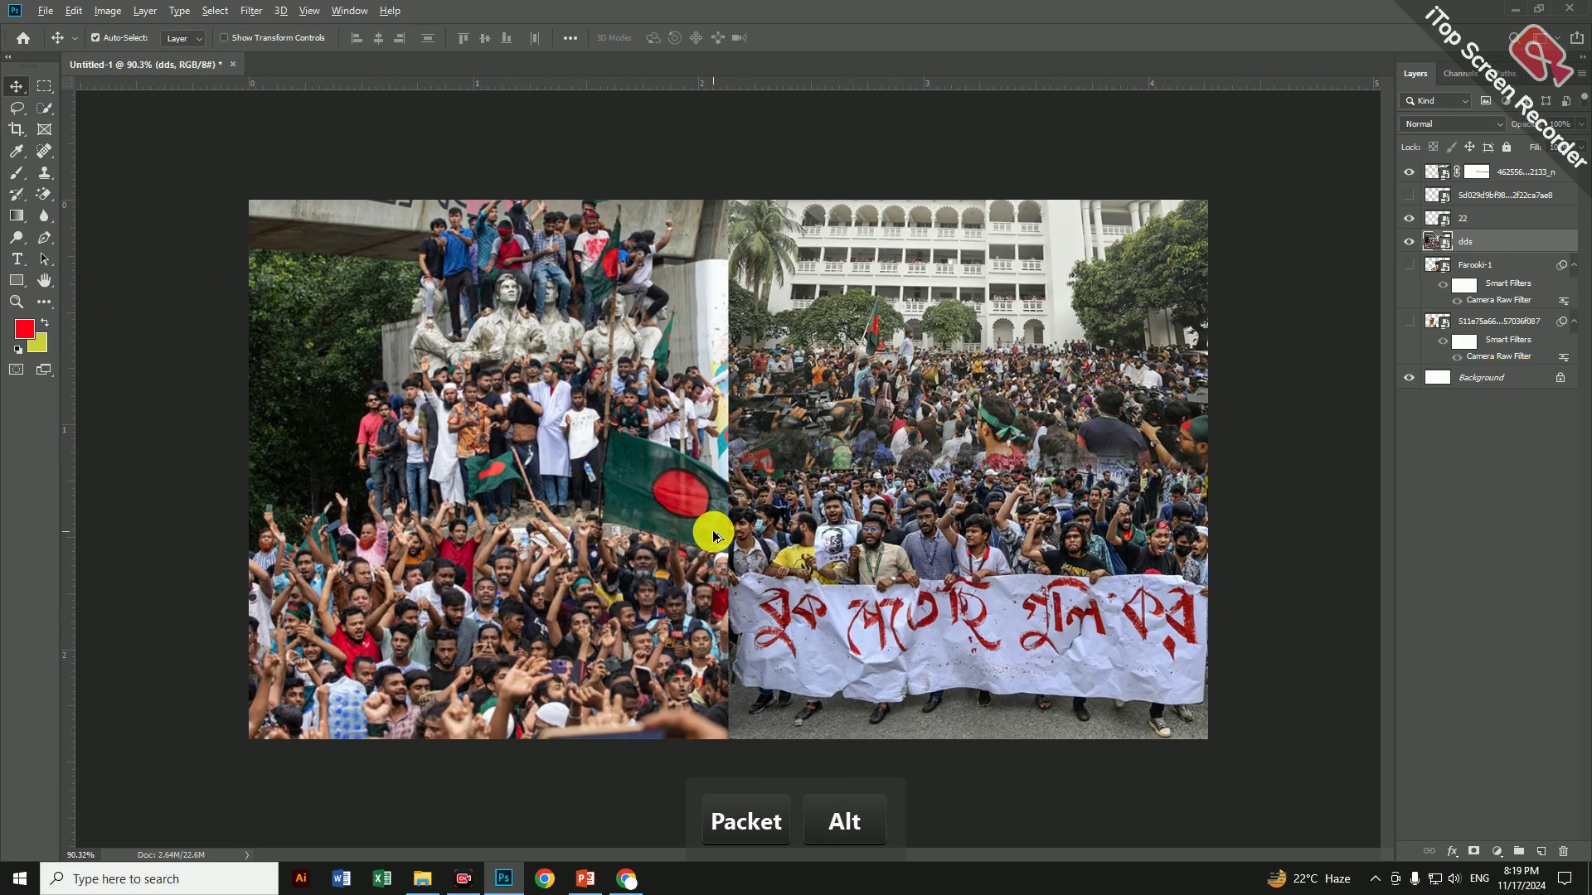
pyautogui.scroll(-3, 705, 524)
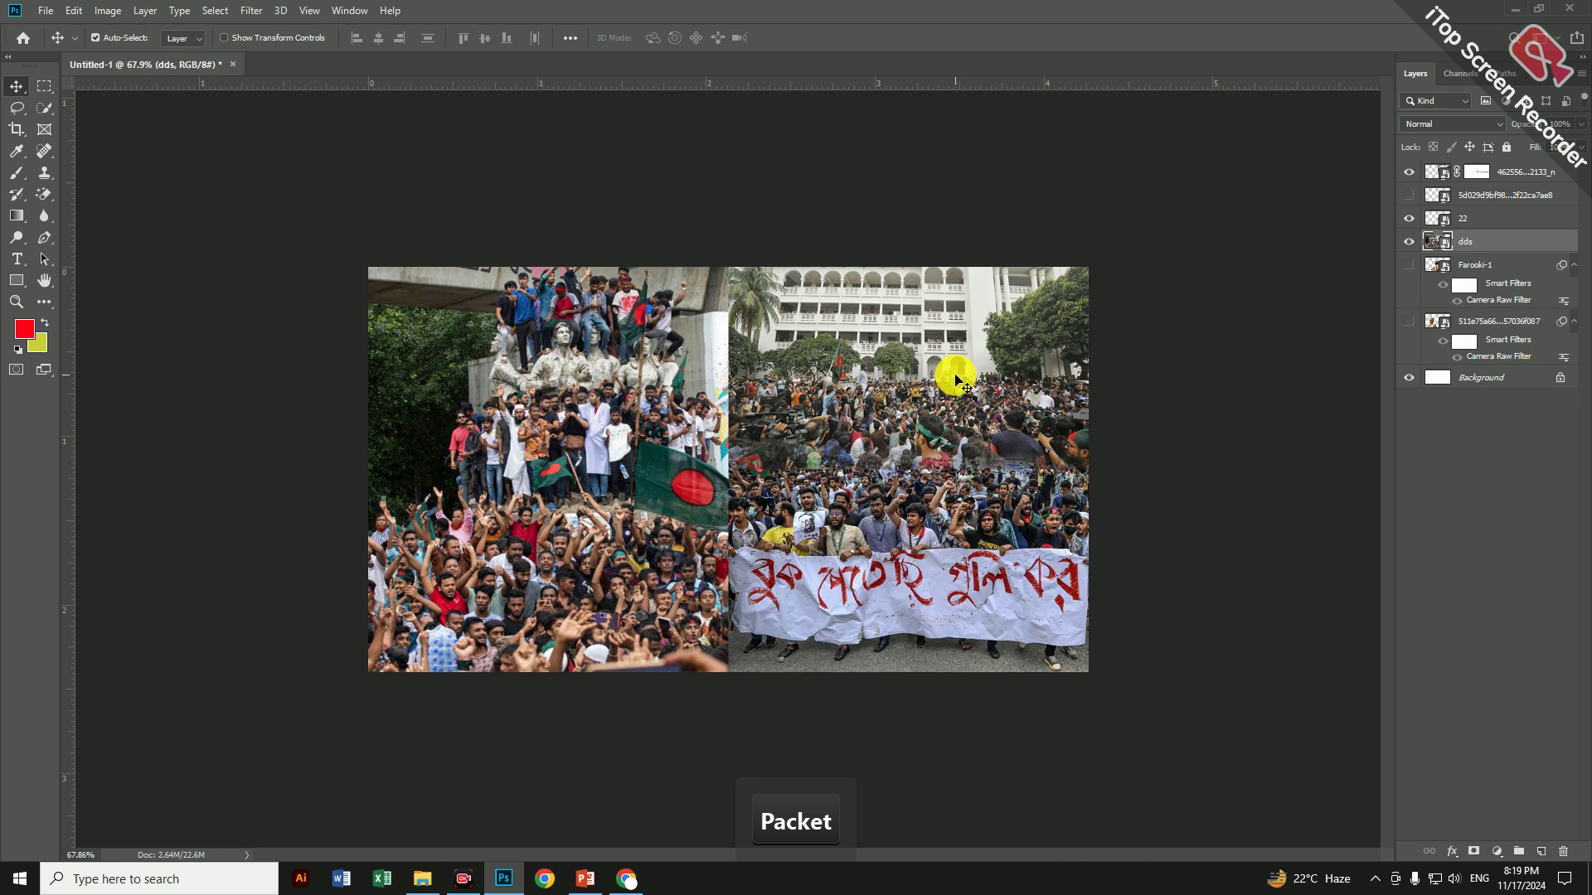
# Set the foreground color to bright yellow, fff600
pyautogui.click(24, 330)
pyautogui.click(1212, 495)
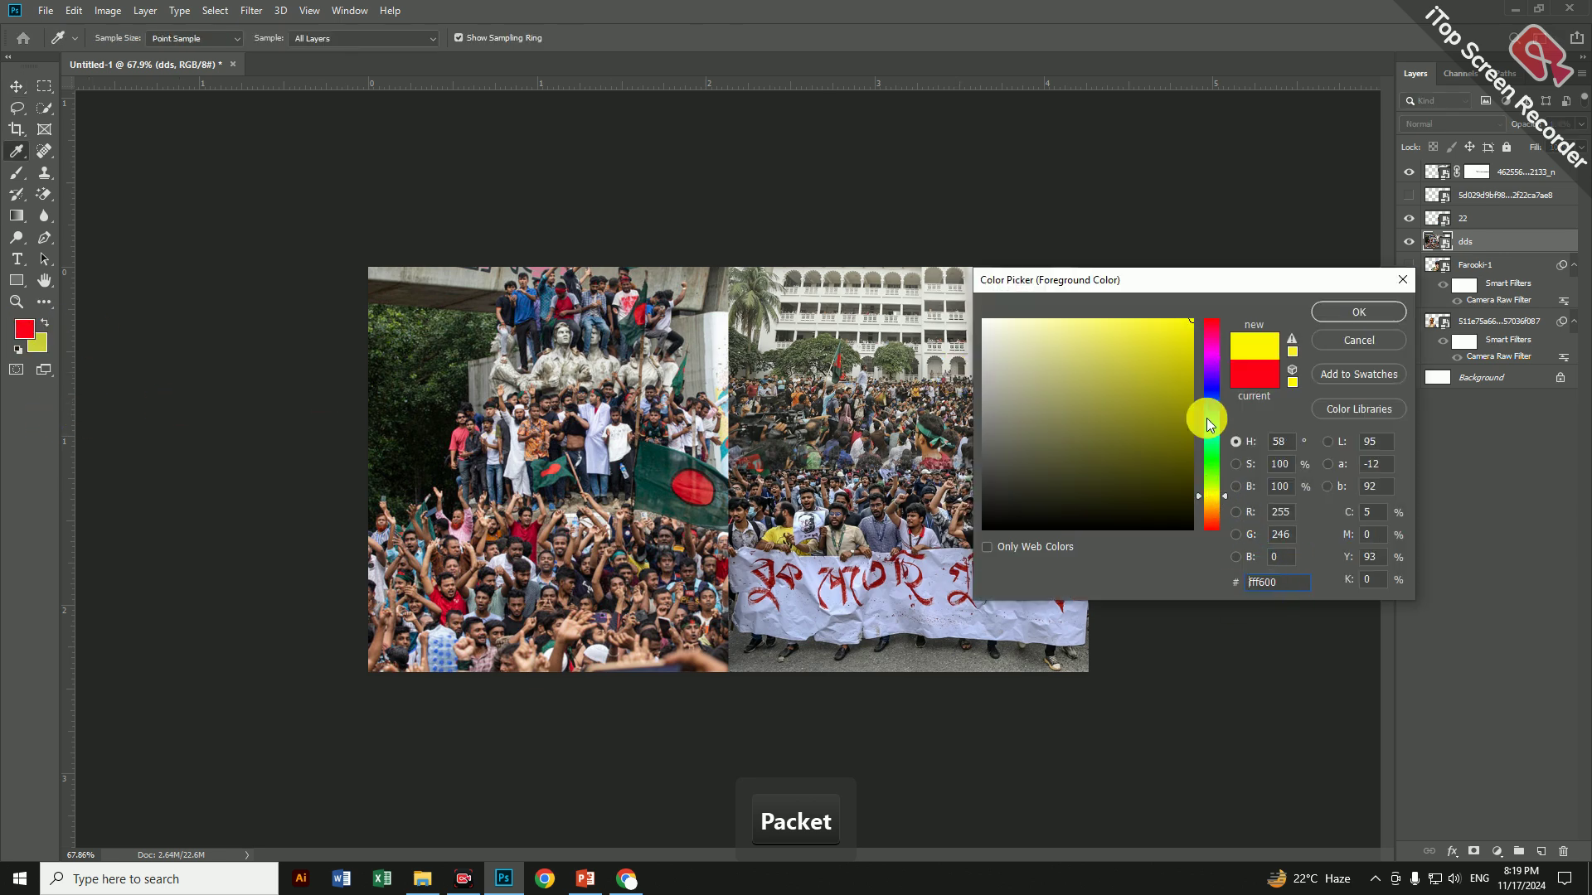
pyautogui.click(1199, 321)
pyautogui.click(1358, 309)
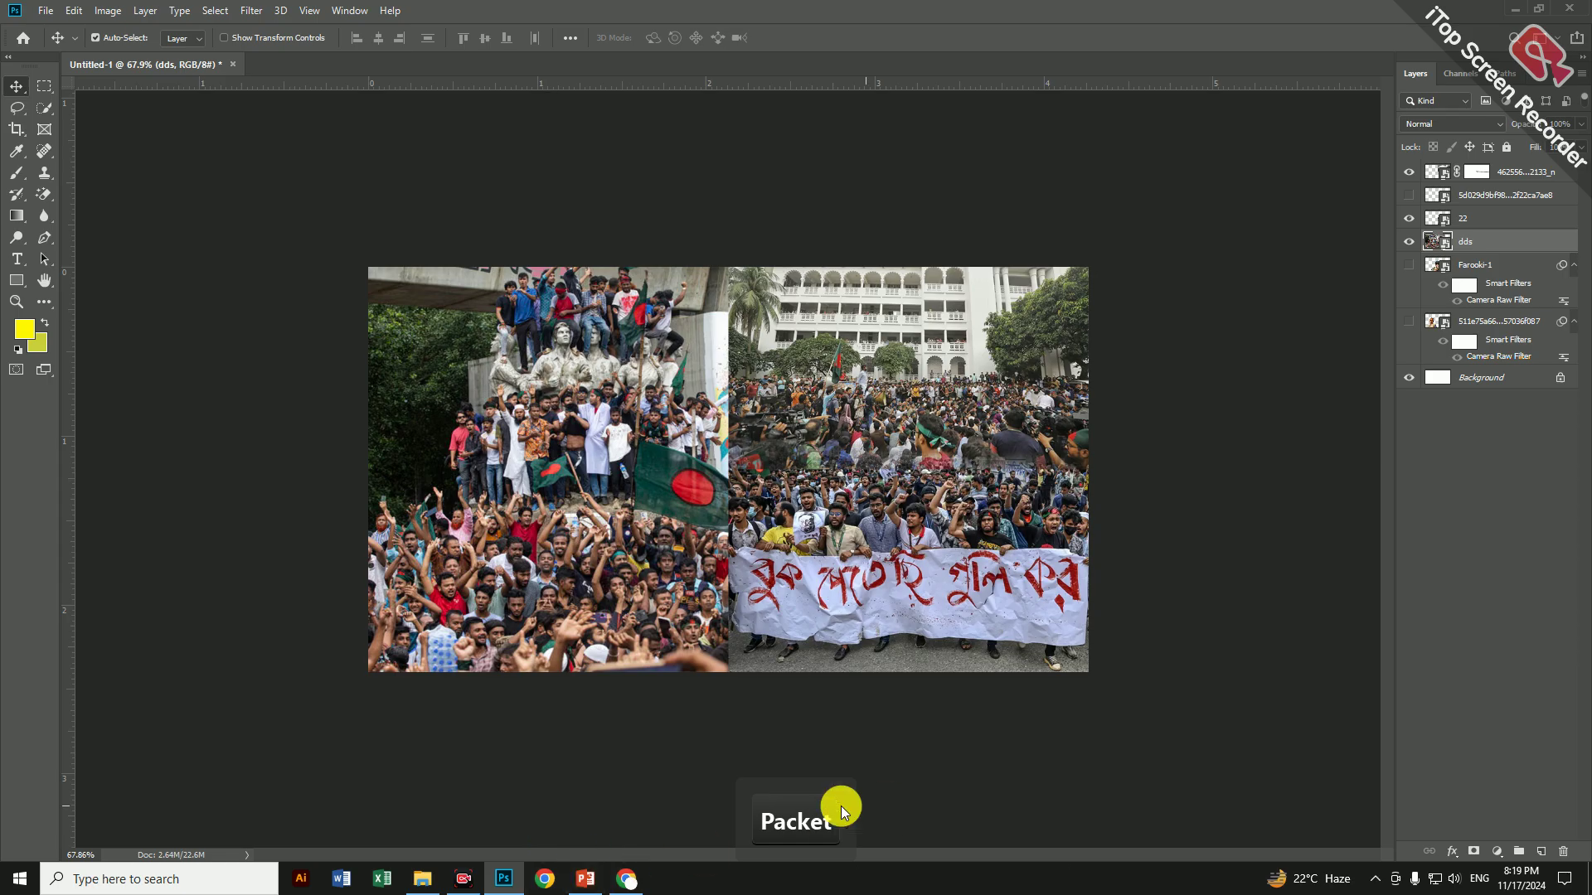
pyautogui.click(463, 878)
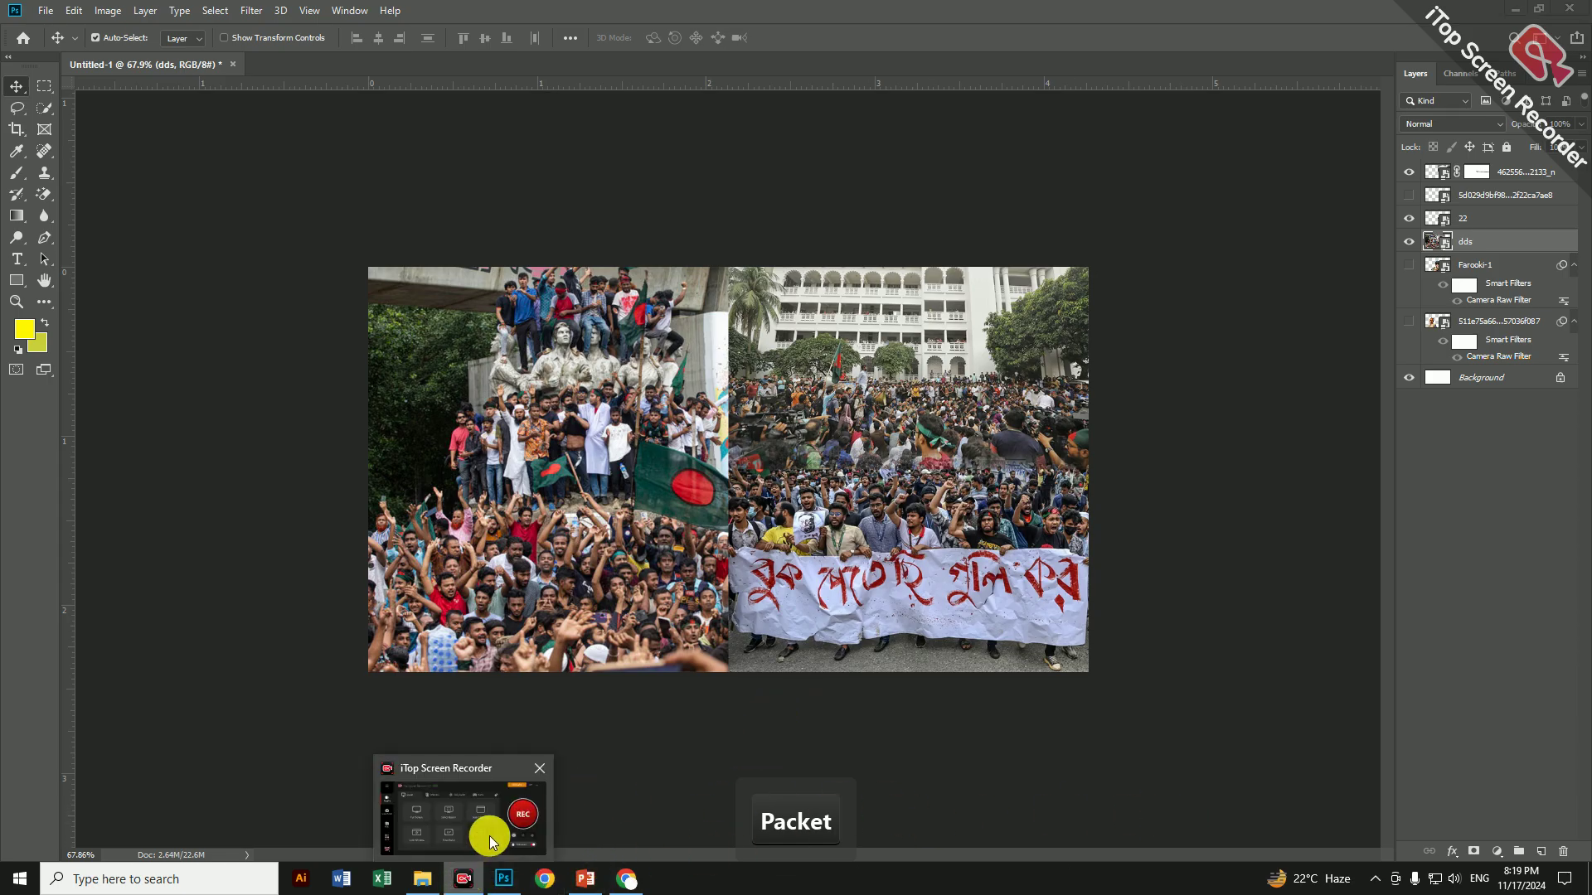
pyautogui.click(1515, 9)
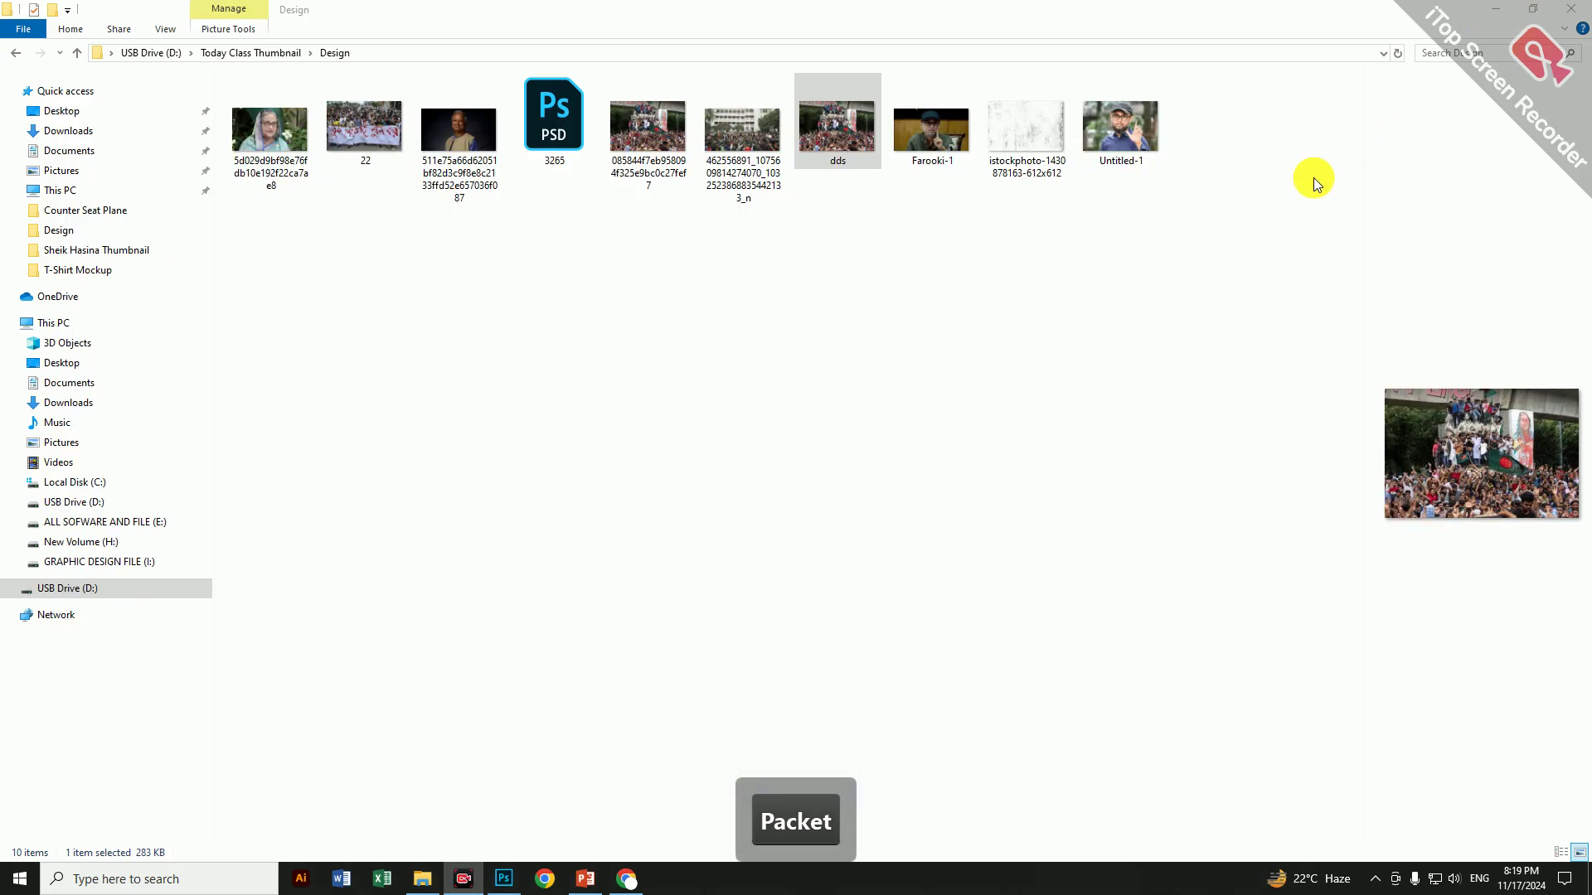
pyautogui.click(1495, 9)
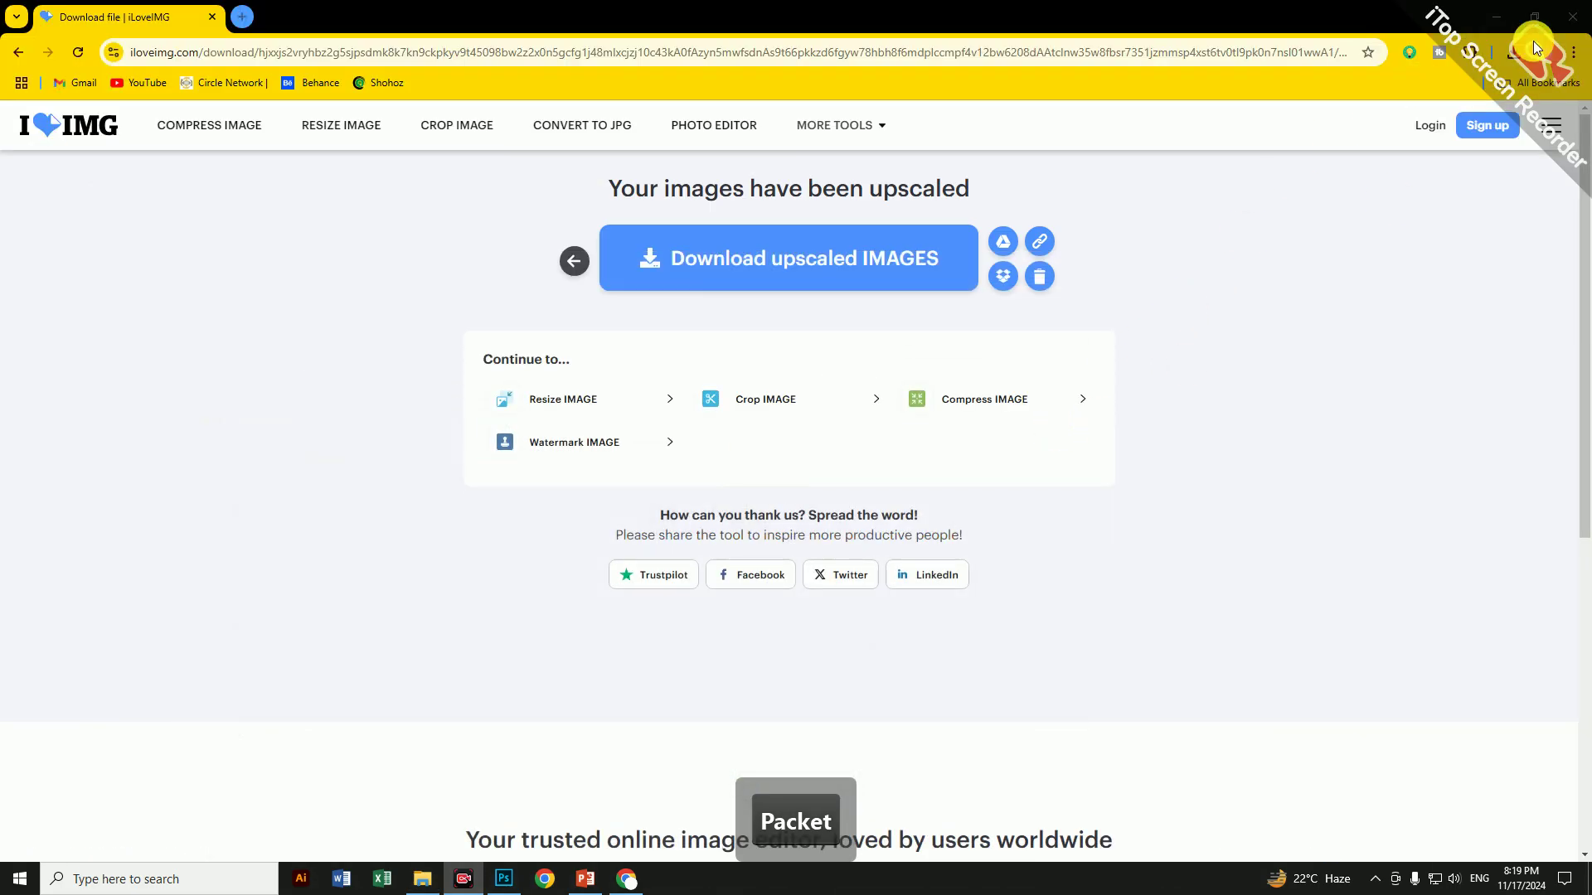
pyautogui.click(1496, 12)
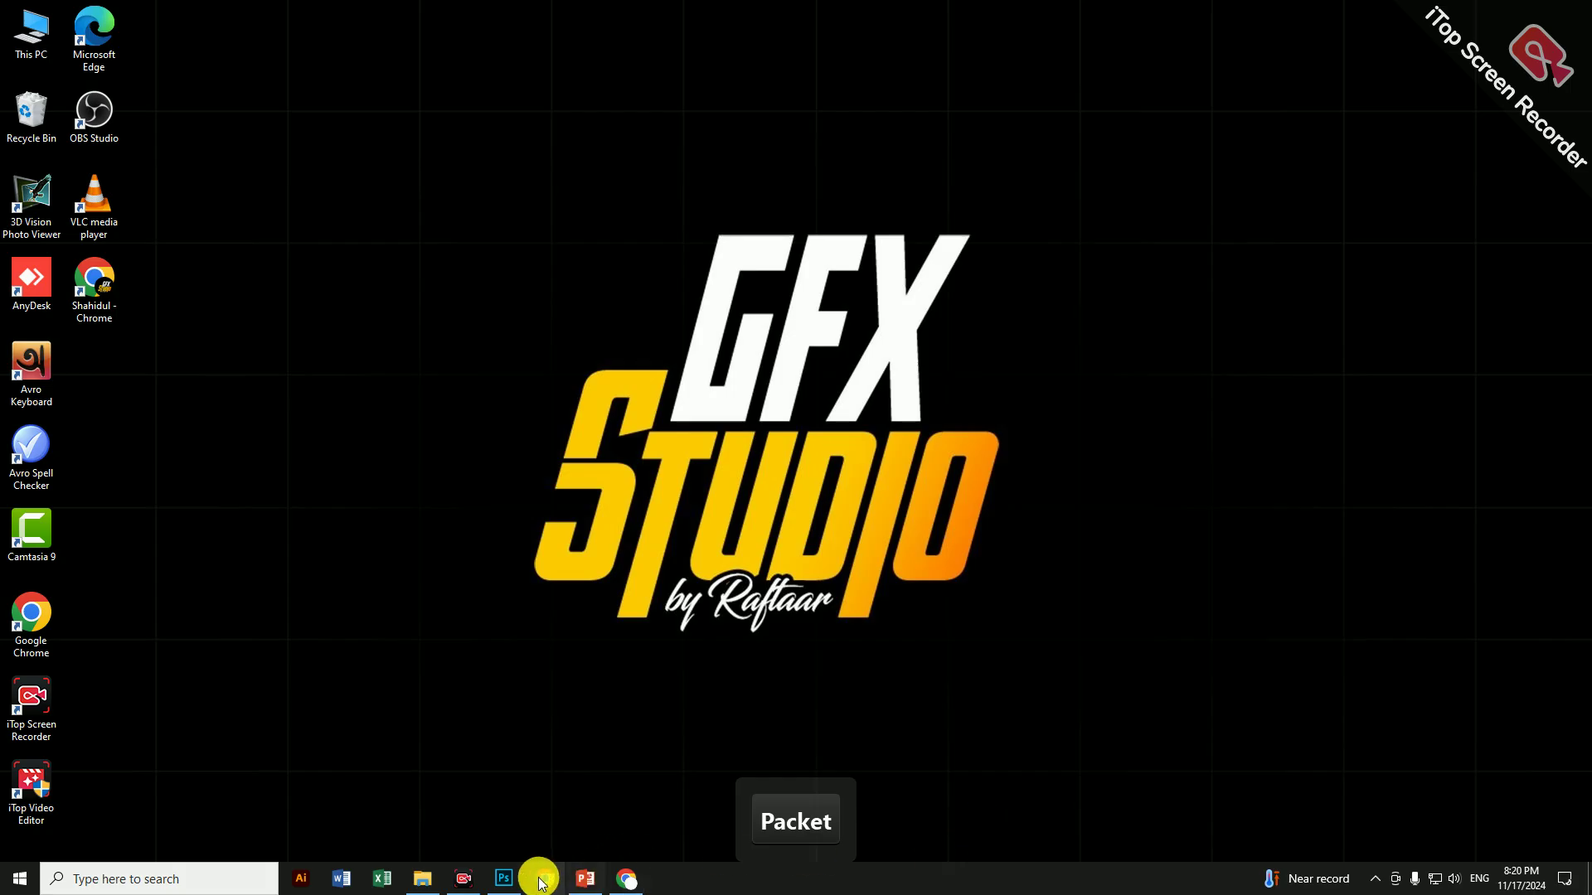
pyautogui.click(507, 879)
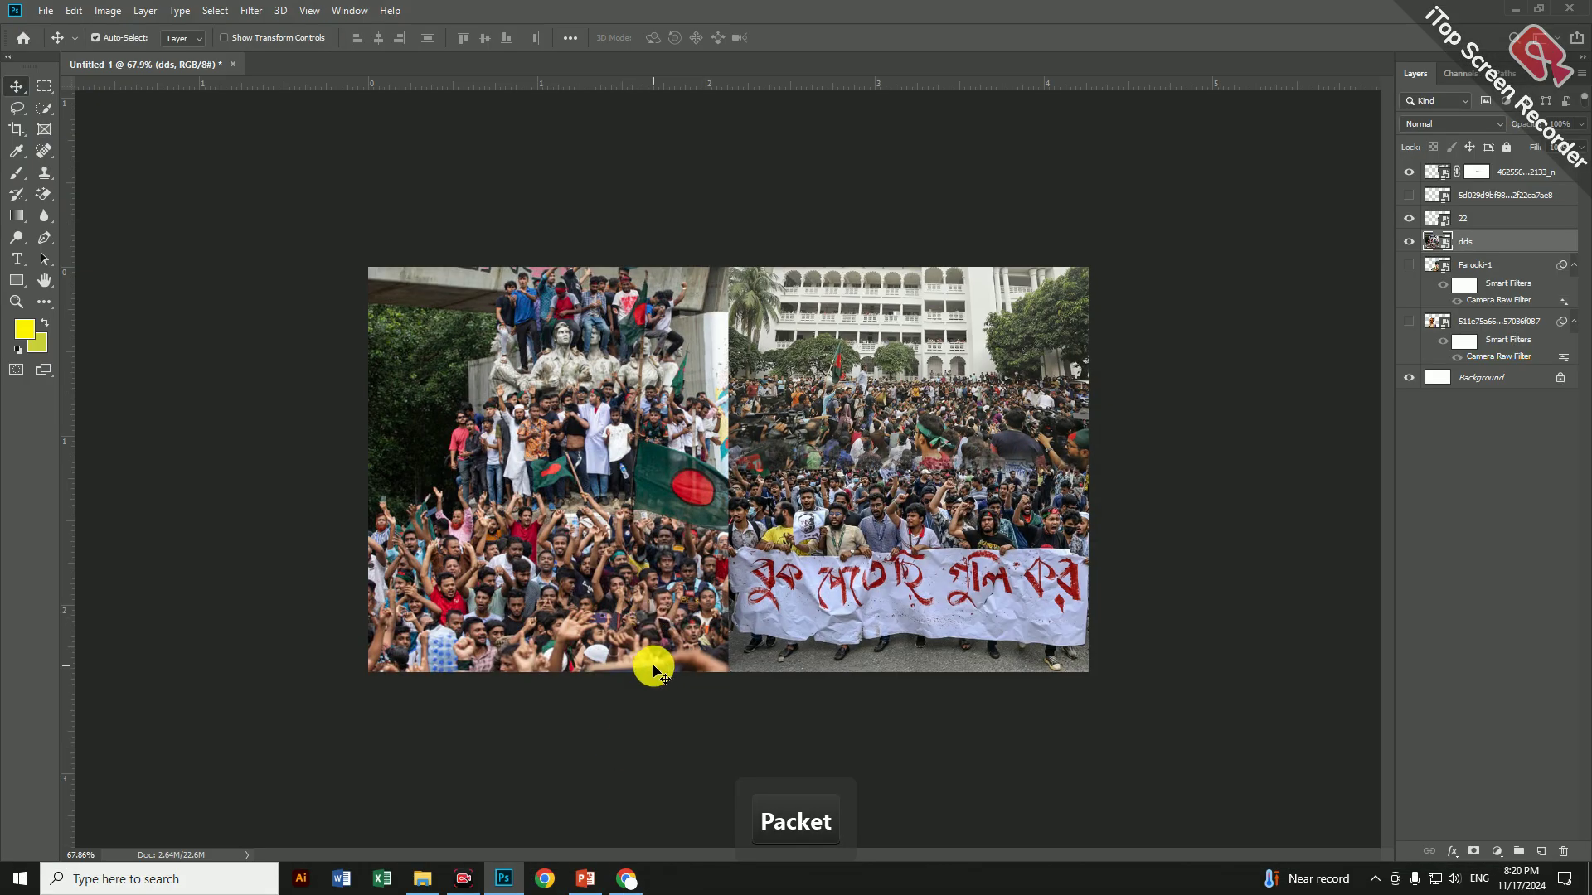
# Draw a yellow fff600 rectangle about 682 x 797 px over the canvas's right half and move its layer above all others
pyautogui.click(23, 330)
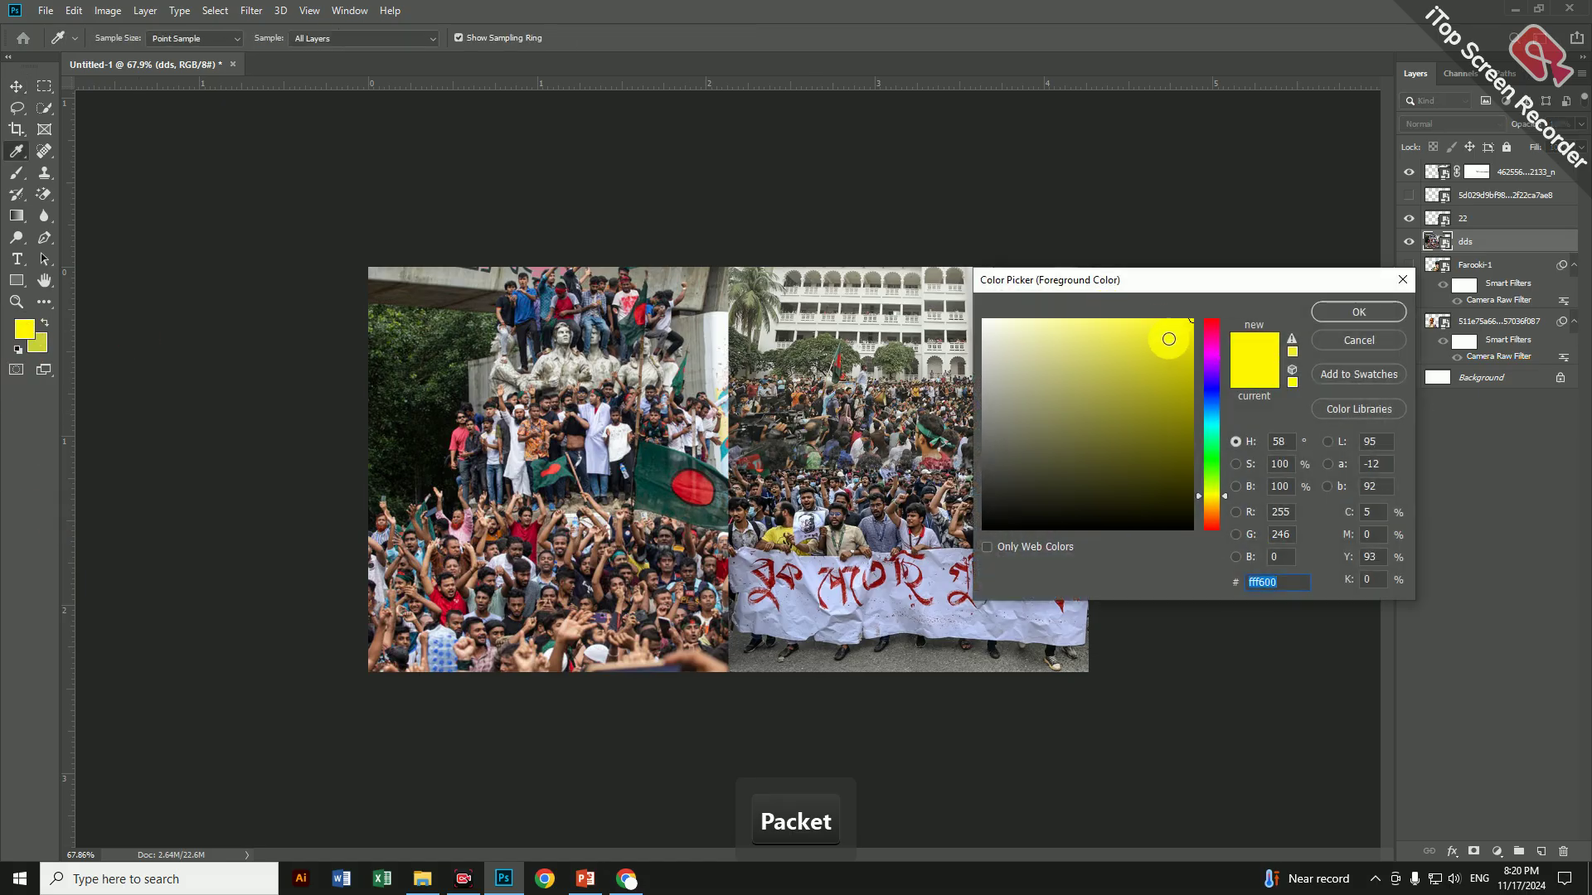
pyautogui.click(1376, 314)
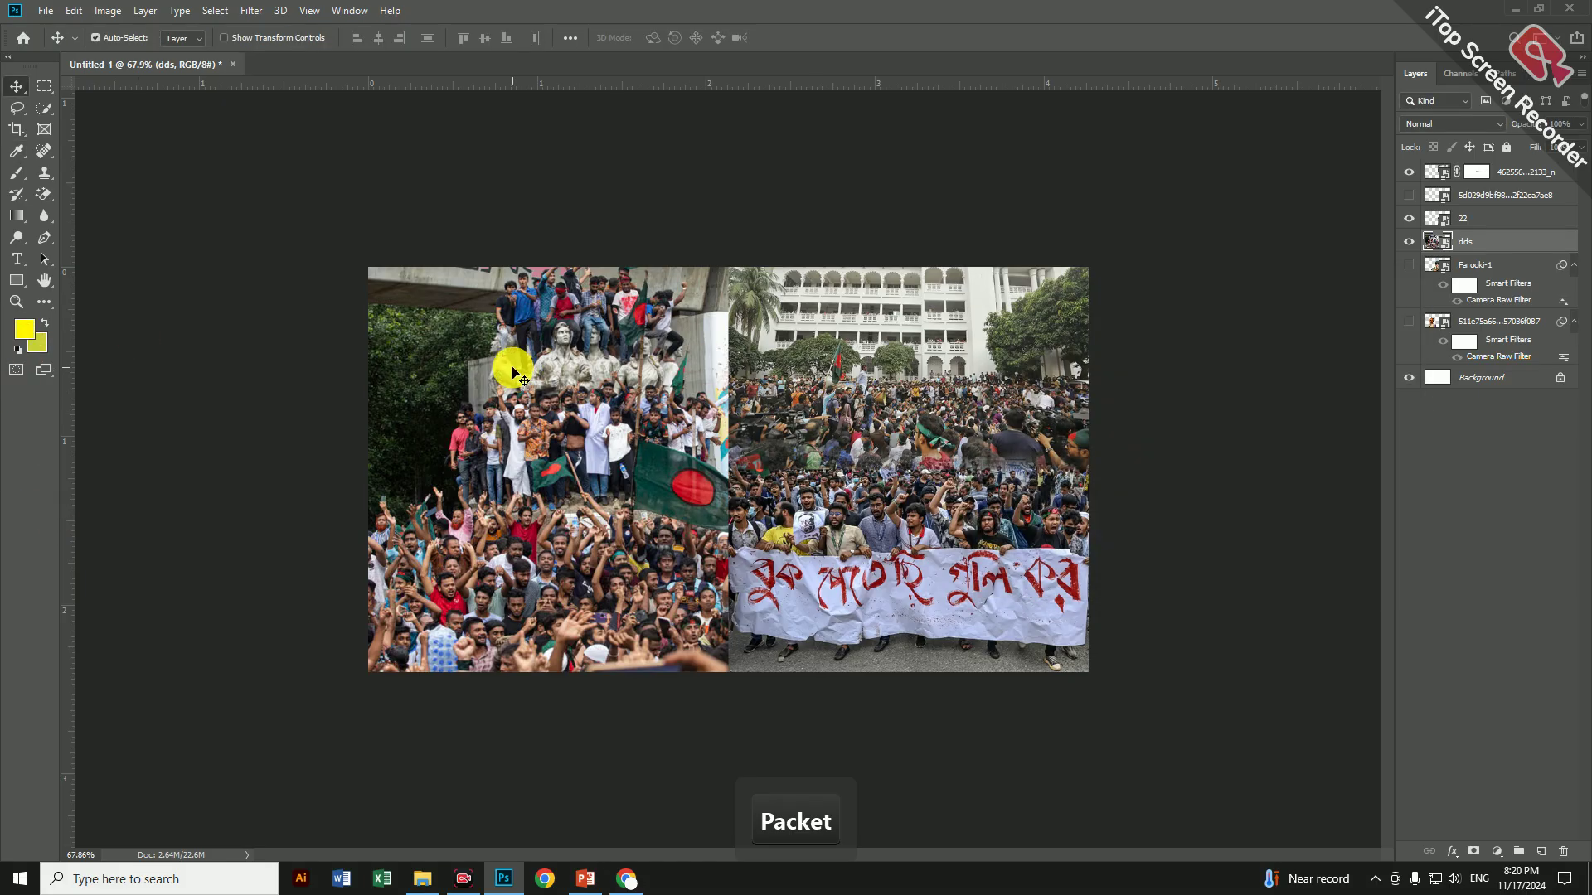
pyautogui.click(16, 280)
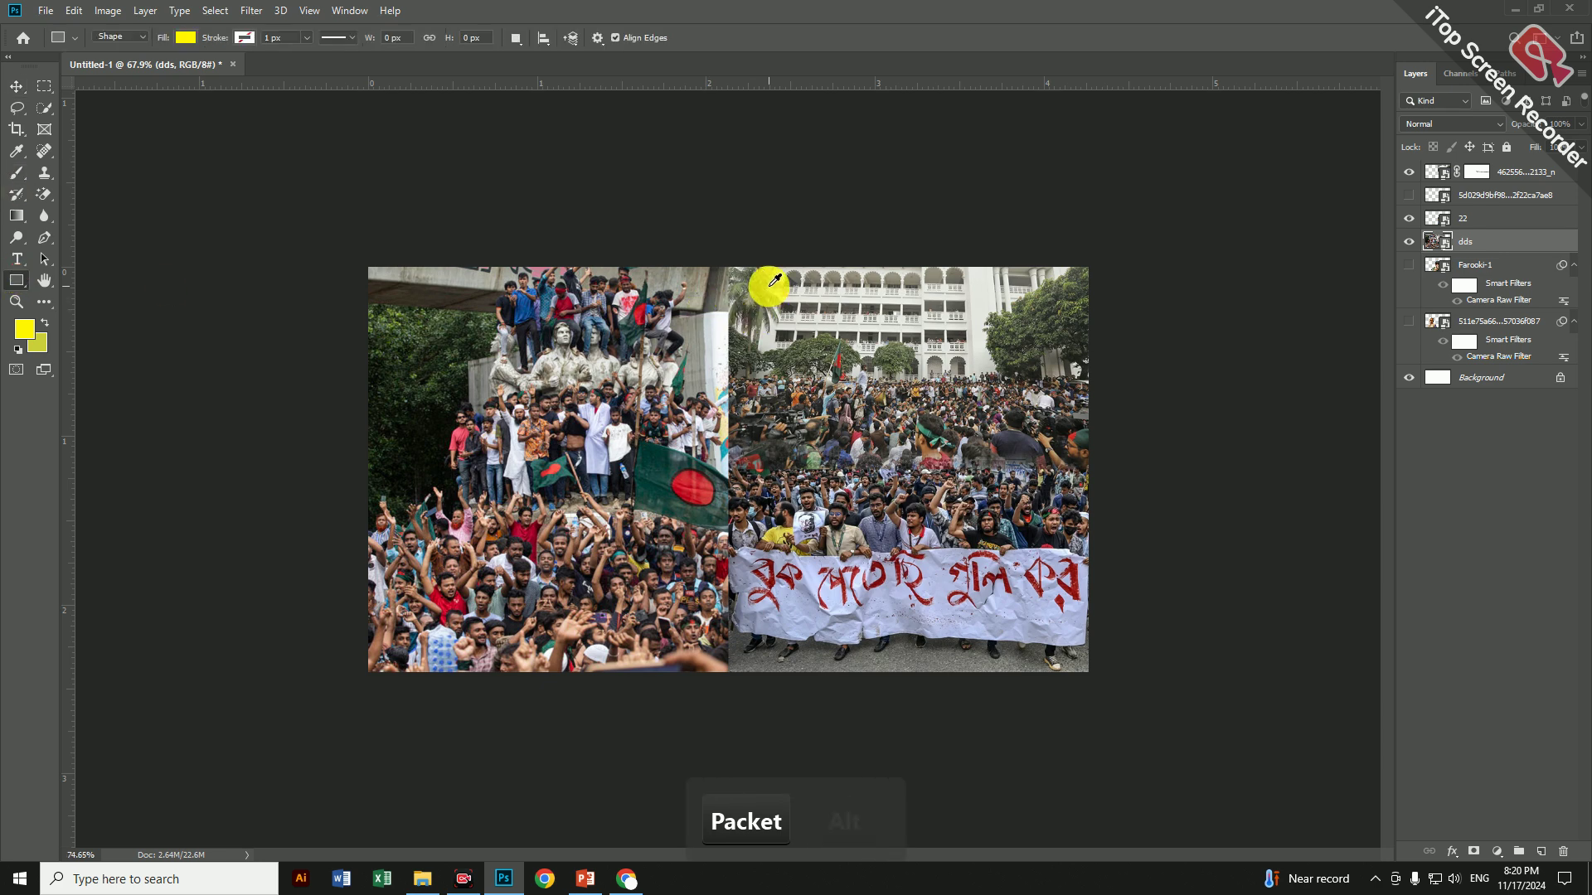
pyautogui.scroll(2, 746, 273)
pyautogui.scroll(-1, 742, 140)
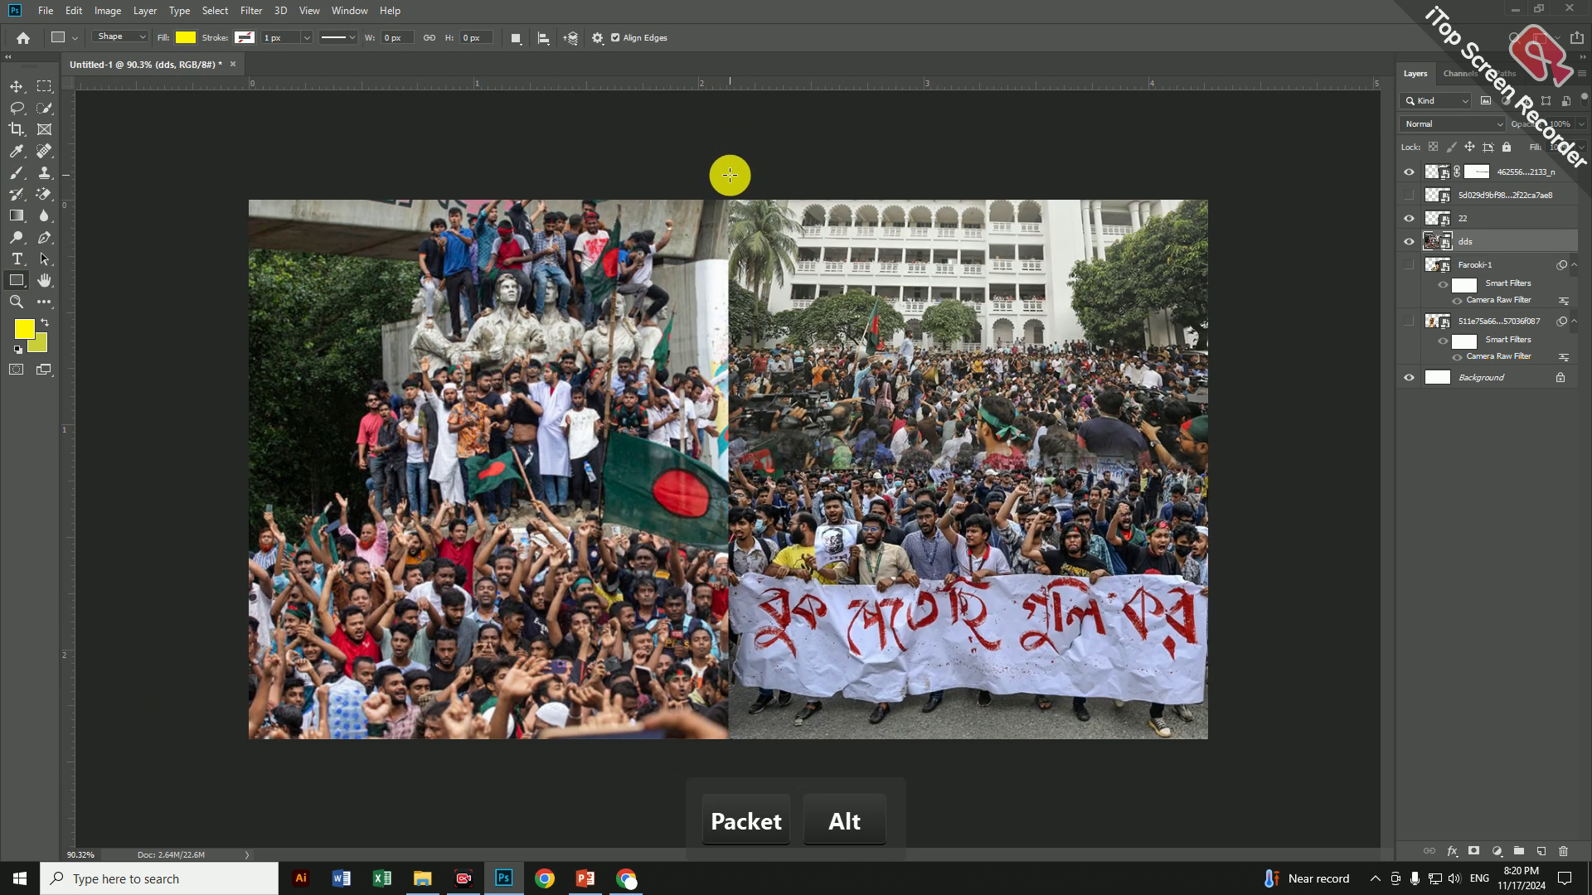
pyautogui.moveTo(729, 175); pyautogui.dragTo(1238, 770)
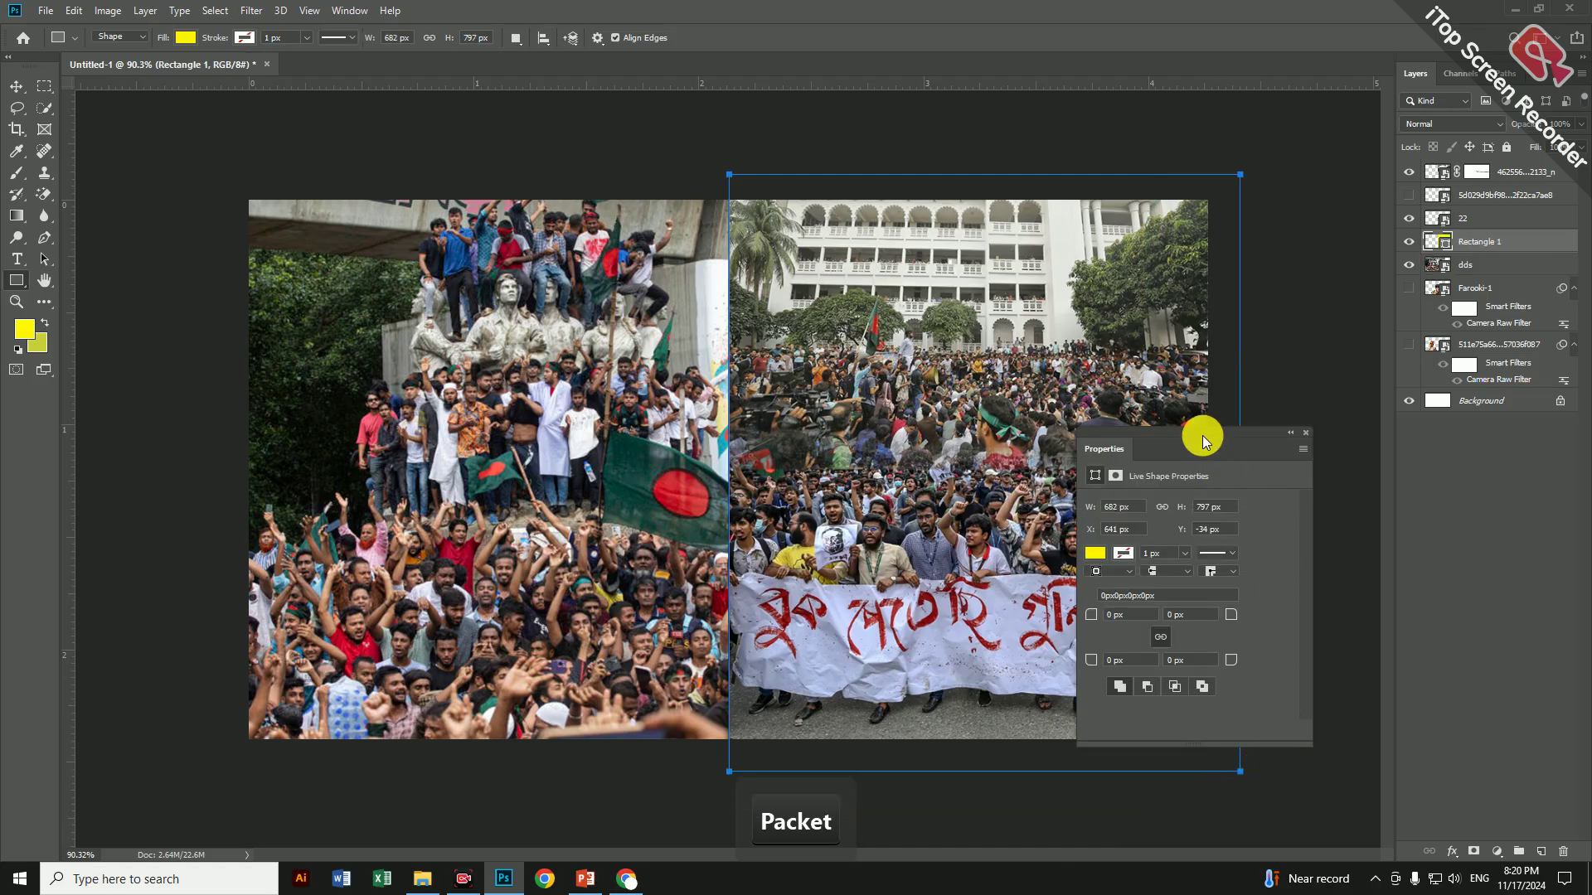
pyautogui.moveTo(1477, 241); pyautogui.dragTo(1457, 171)
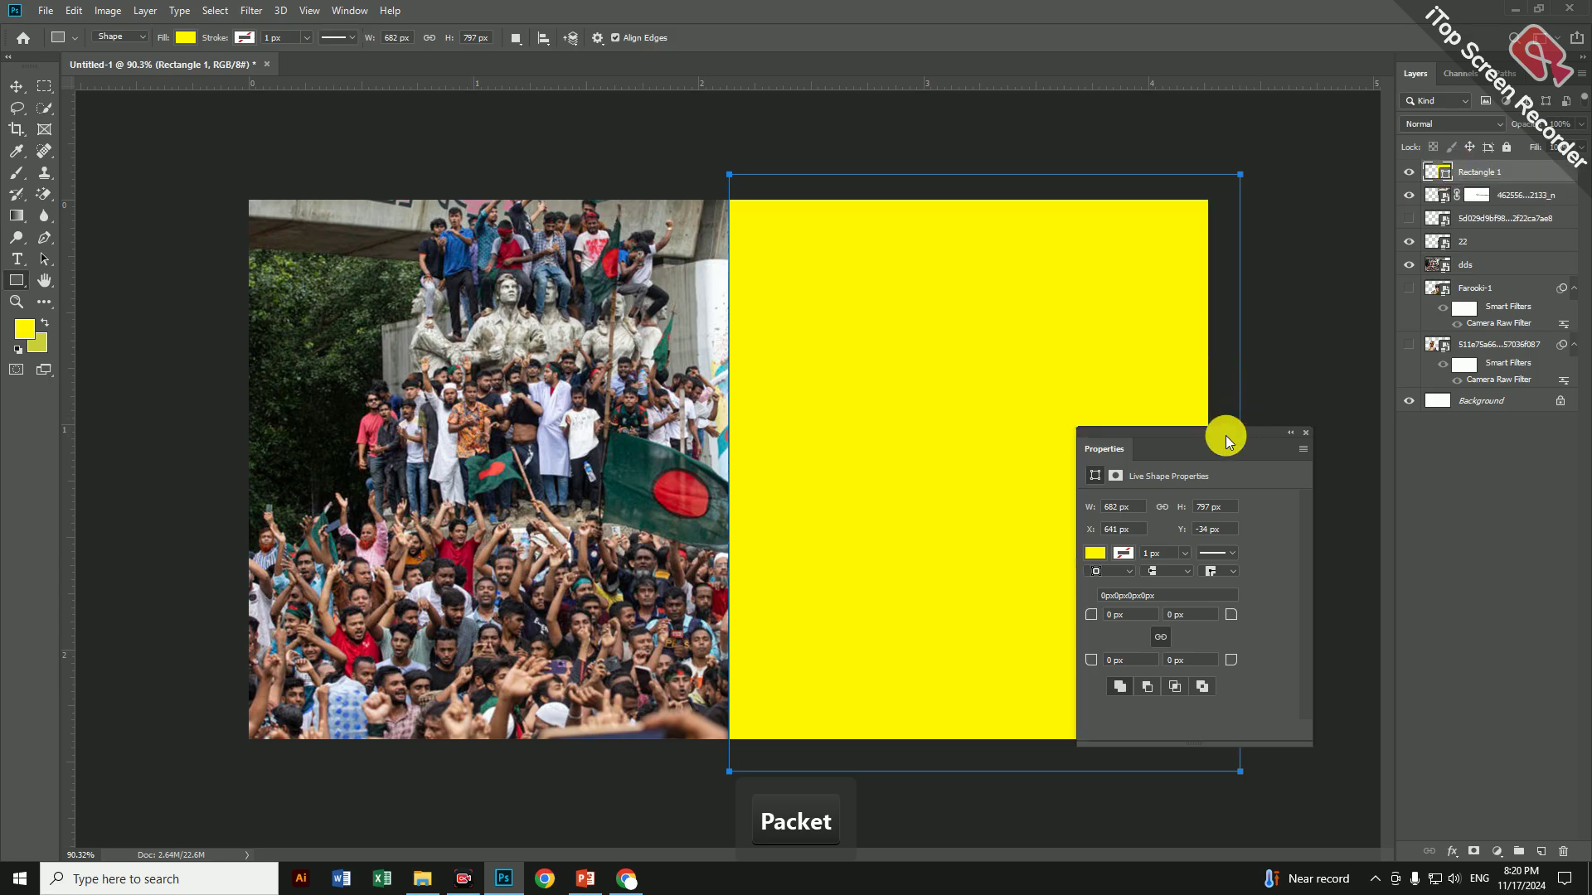
# Try the Multiply blend mode on the yellow rectangle, and set it to Color instead
pyautogui.moveTo(1225, 435); pyautogui.dragTo(1422, 501)
pyautogui.click(1493, 125)
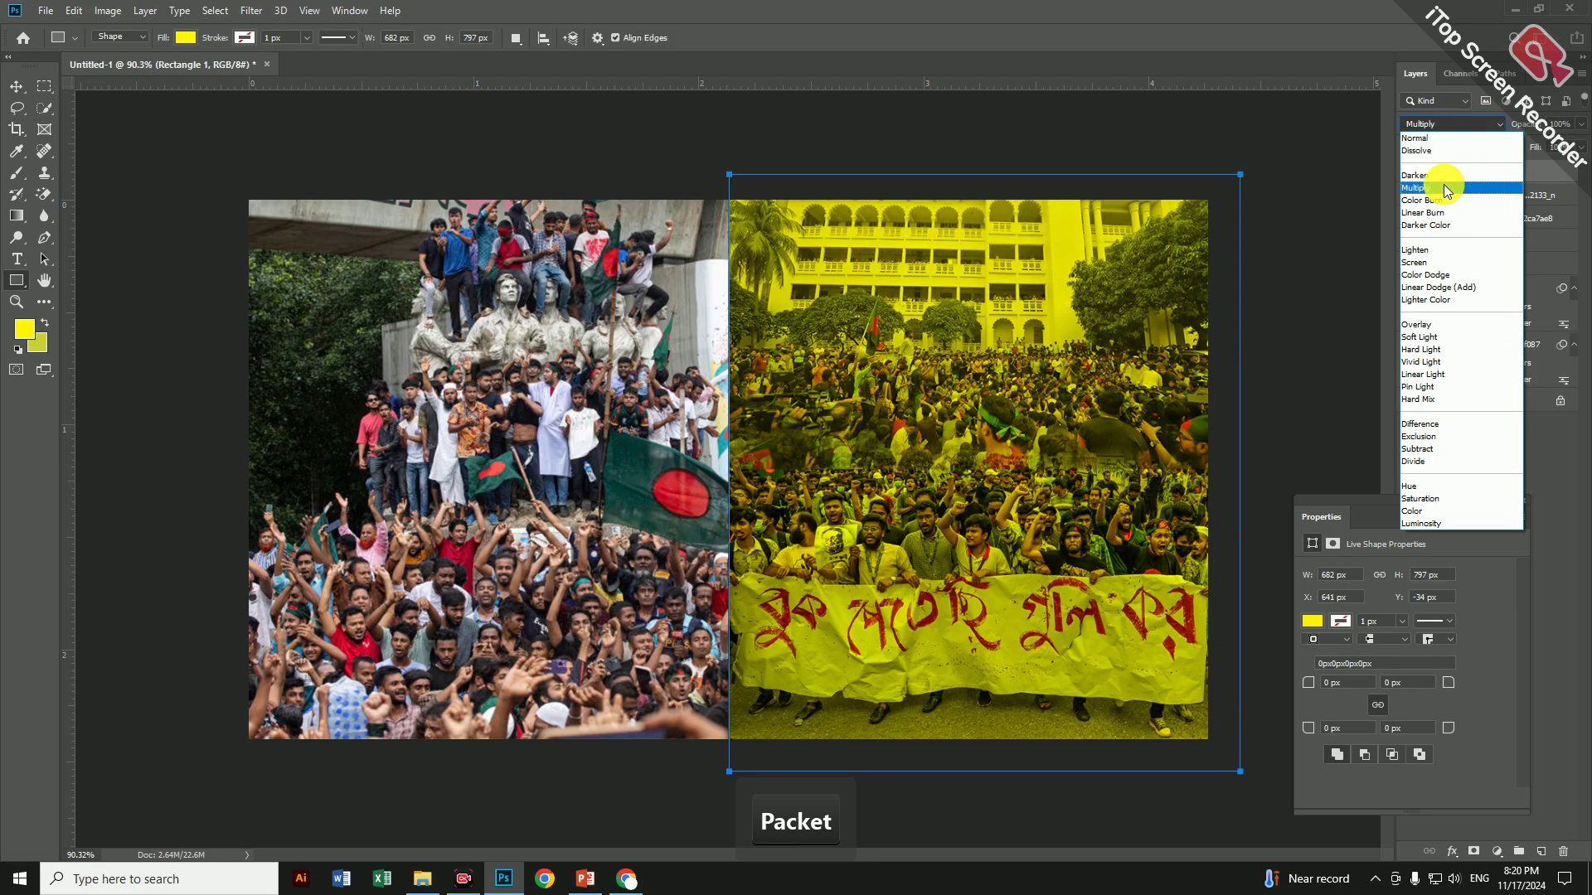
pyautogui.click(1445, 187)
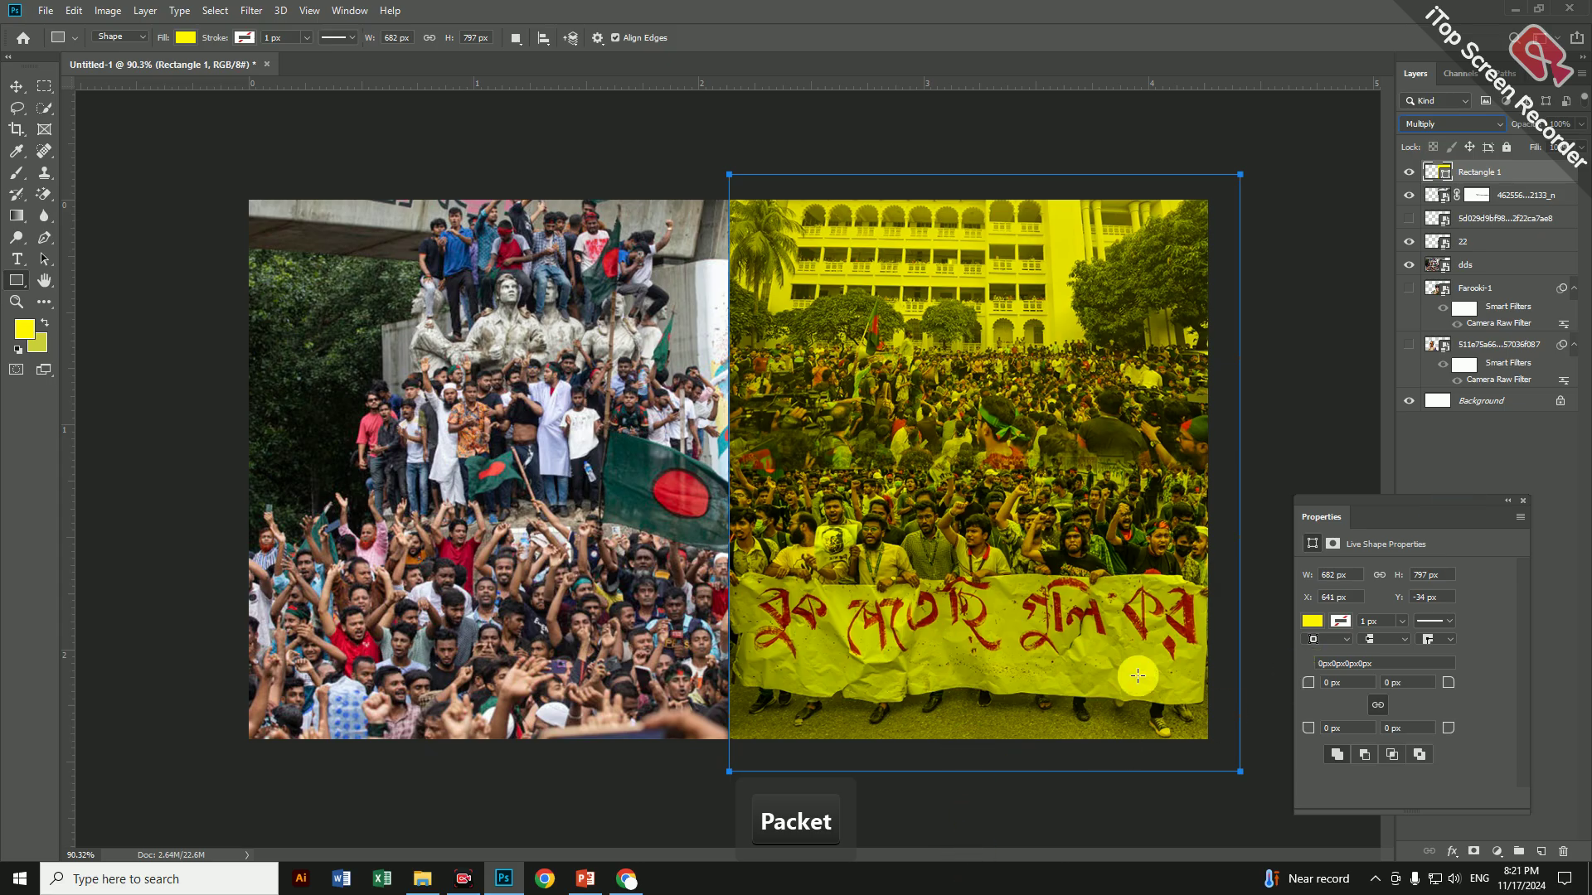
pyautogui.click(1479, 126)
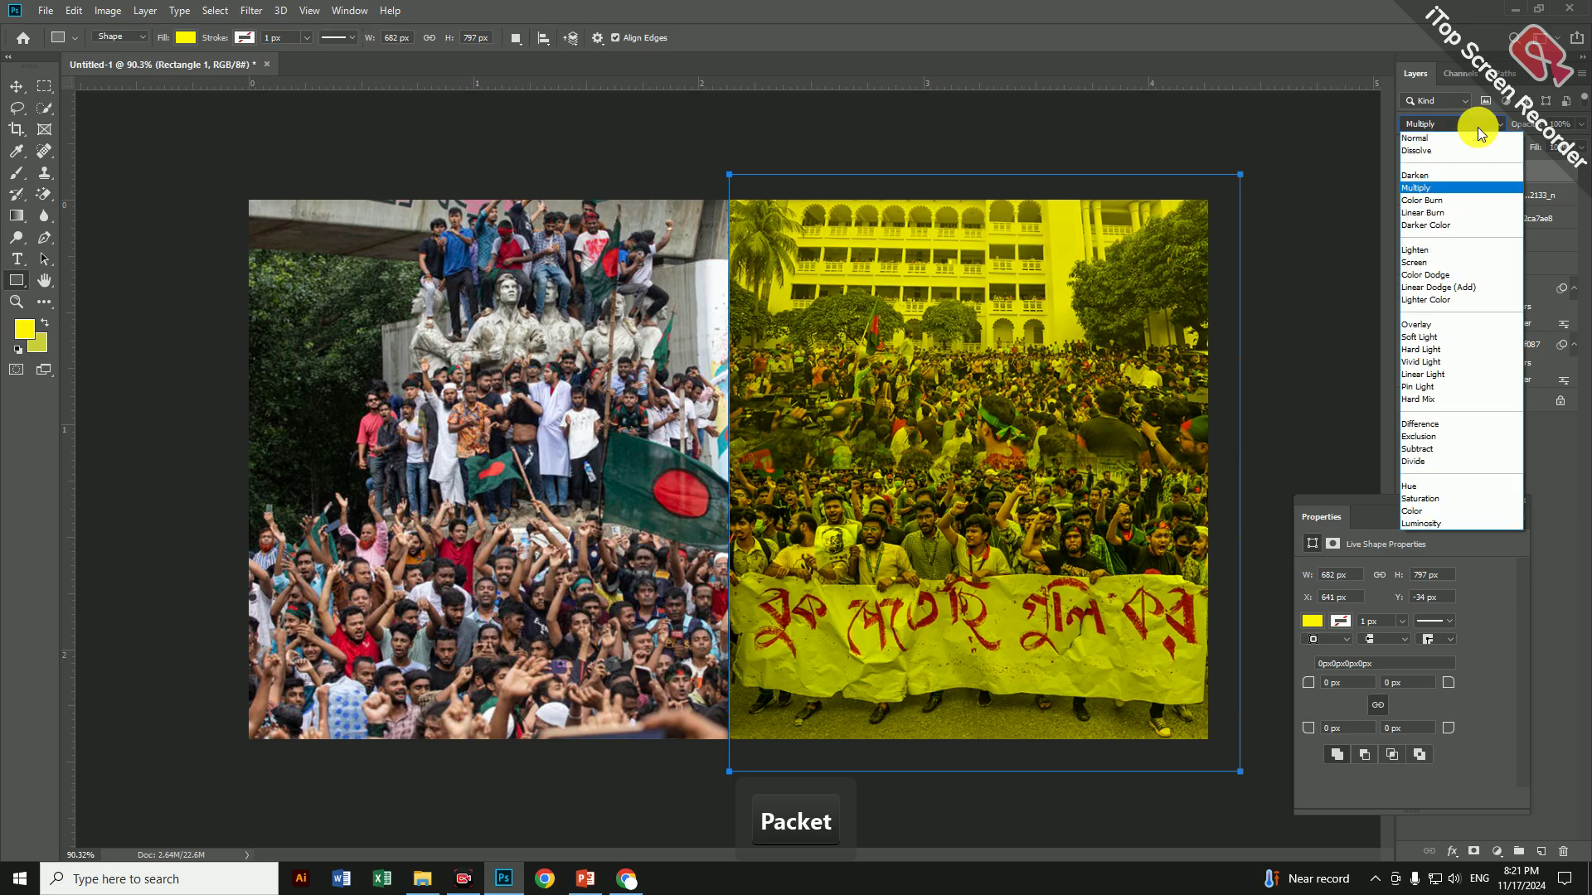
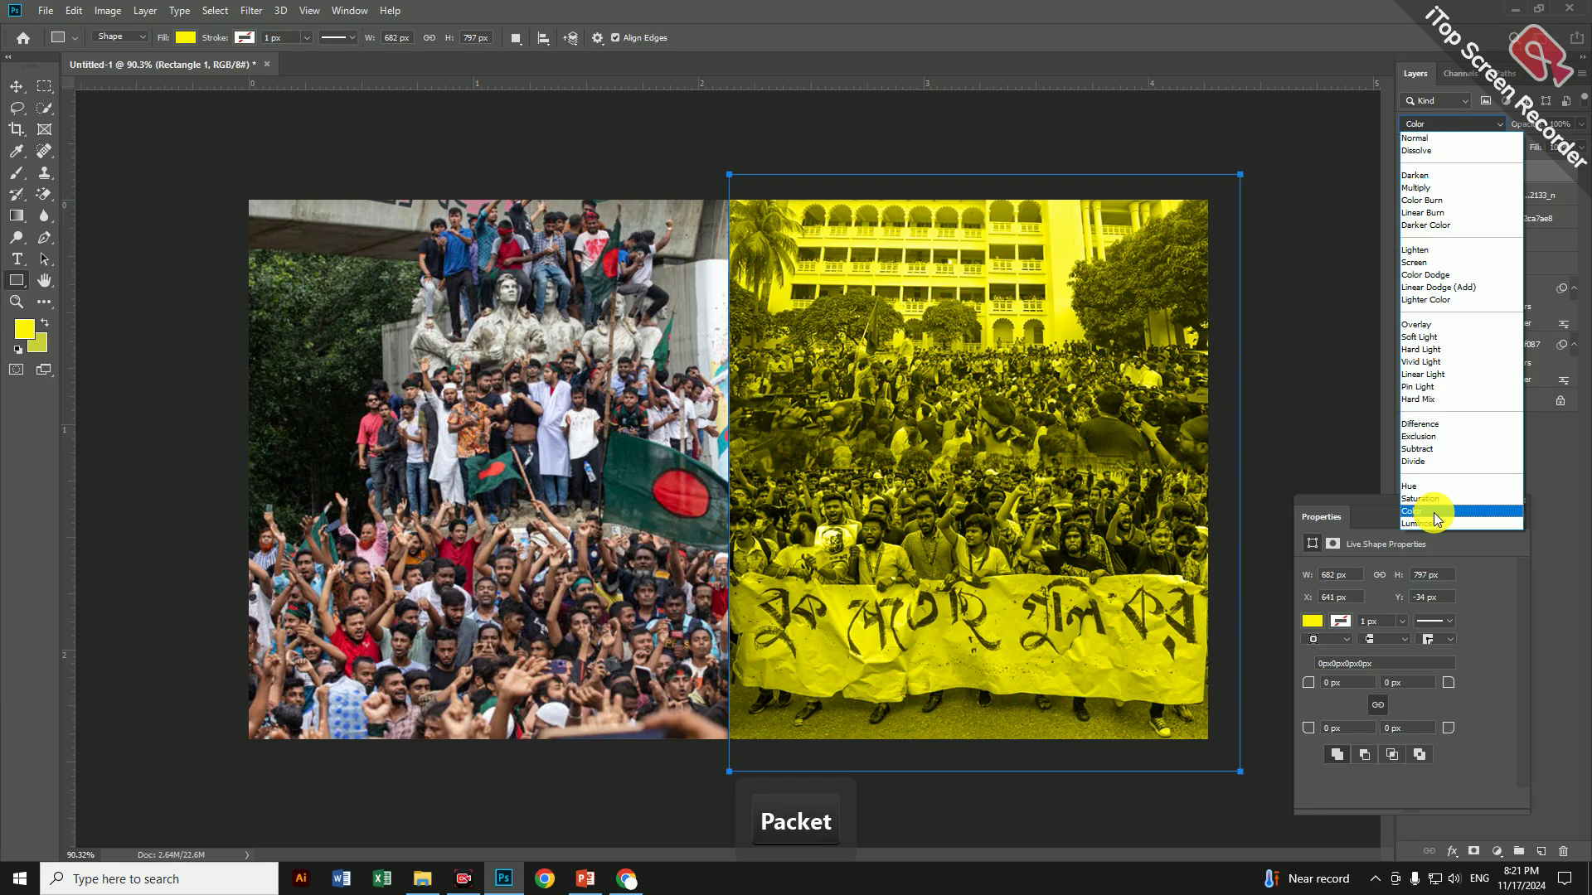
pyautogui.click(1435, 512)
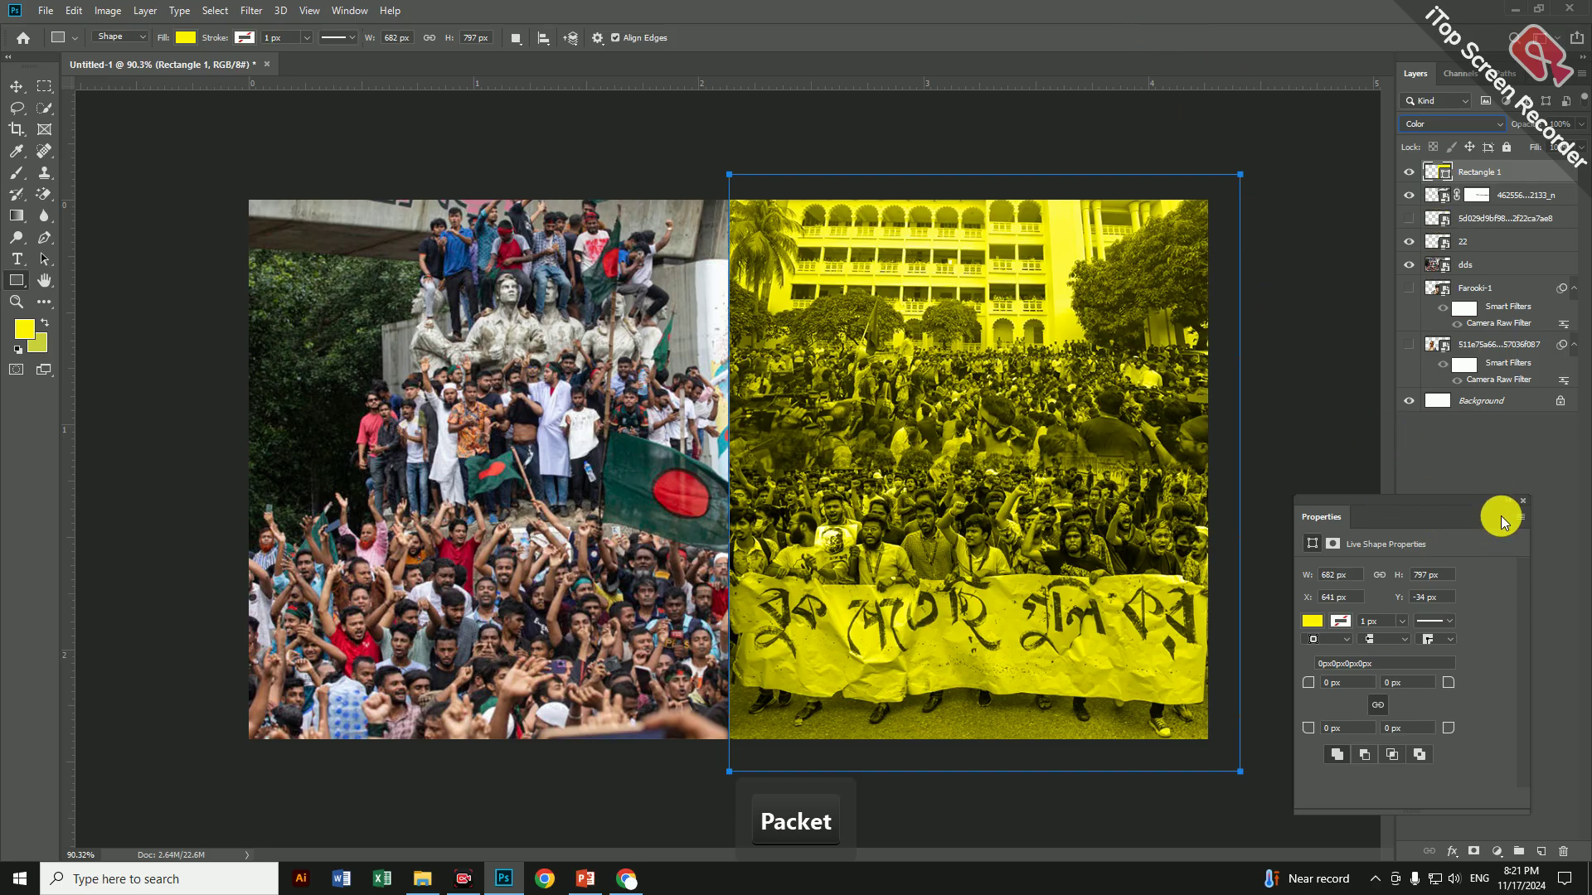
# Add a Curves adjustment clipped to the yellow rectangle, lowering the white point's output and moving the black point inward
pyautogui.click(1497, 851)
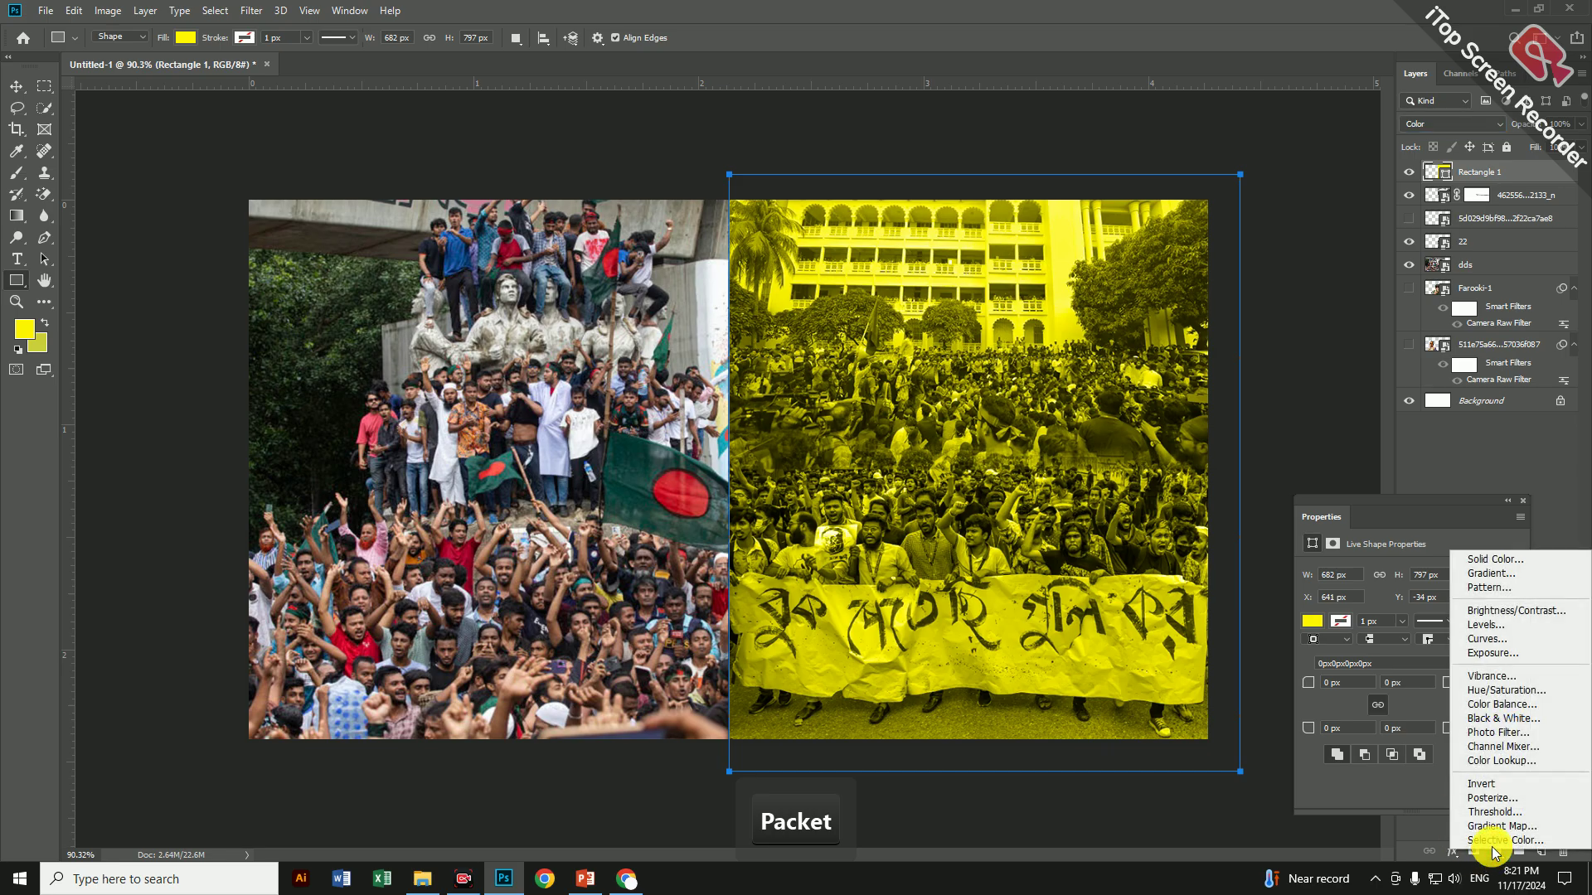
pyautogui.click(1505, 639)
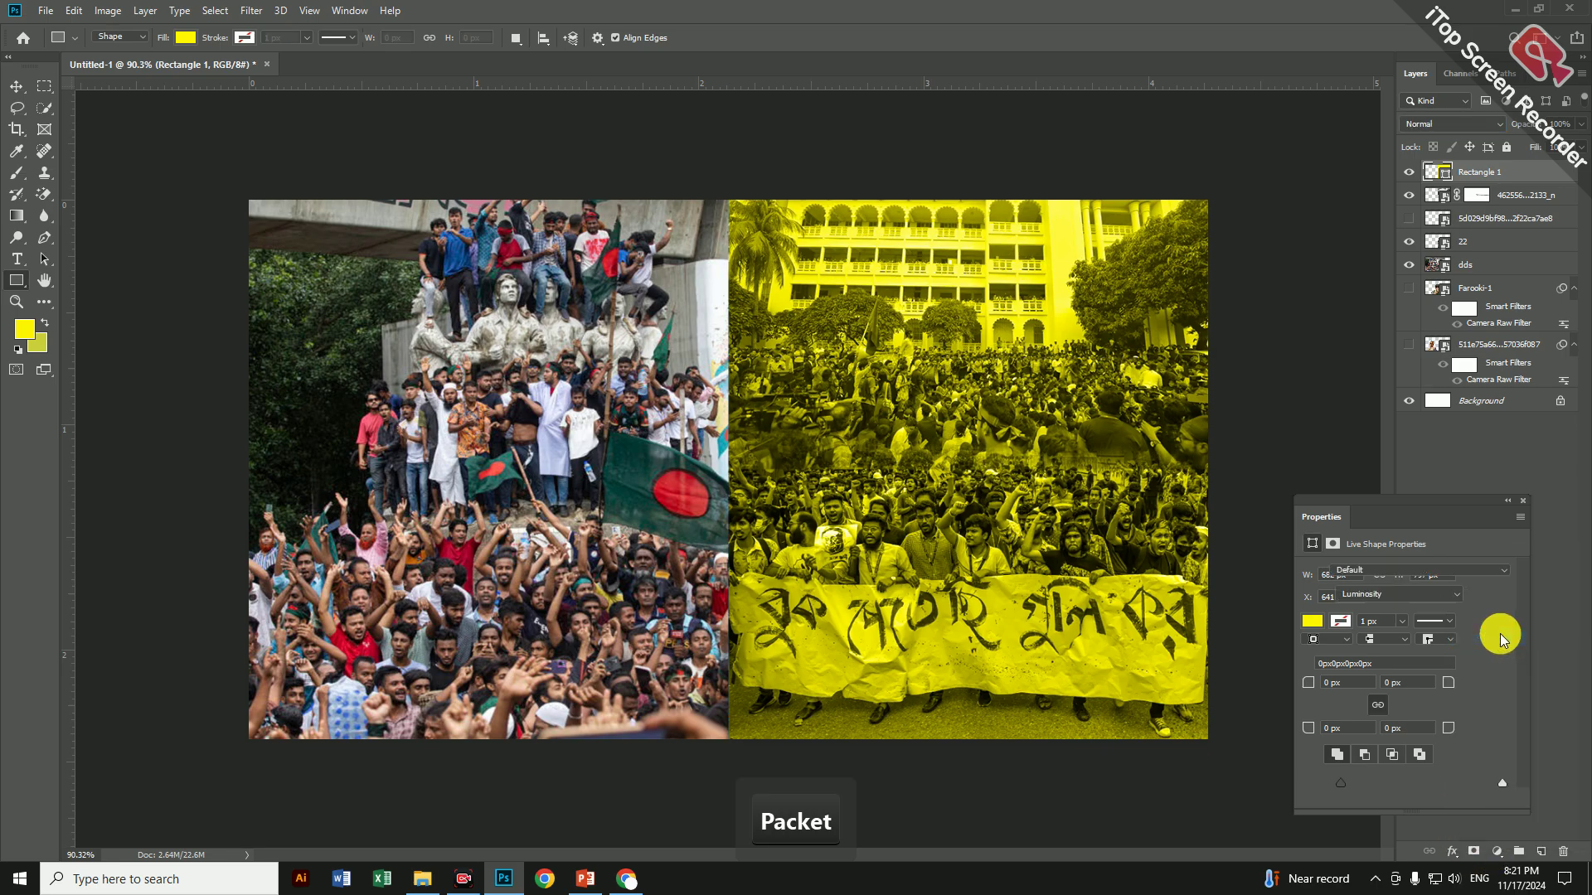
pyautogui.click(1407, 799)
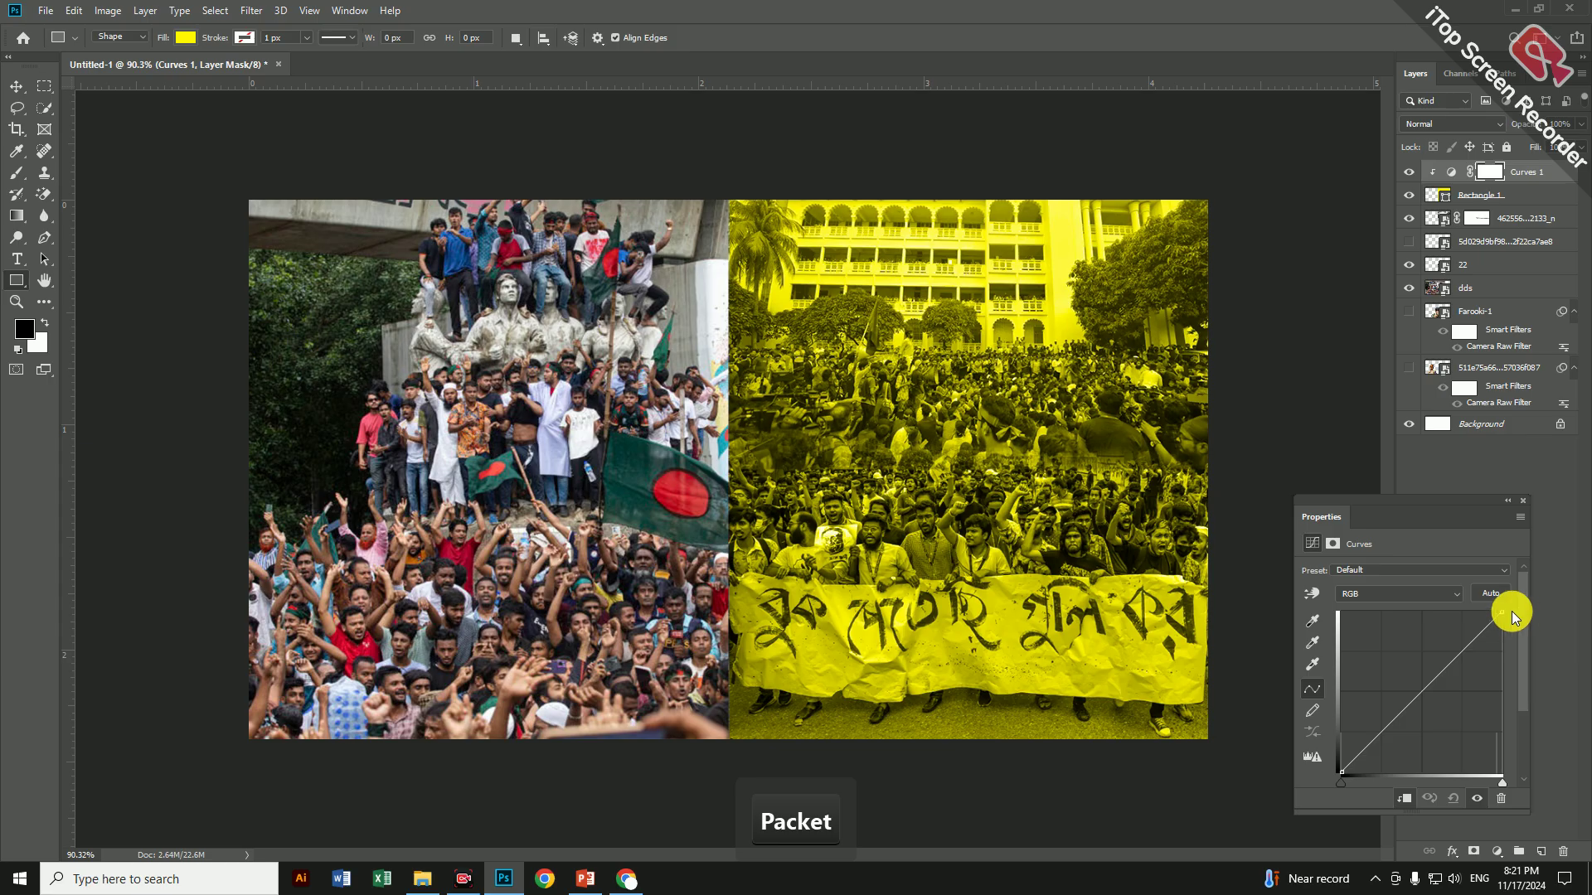
pyautogui.moveTo(1501, 615); pyautogui.dragTo(1500, 678)
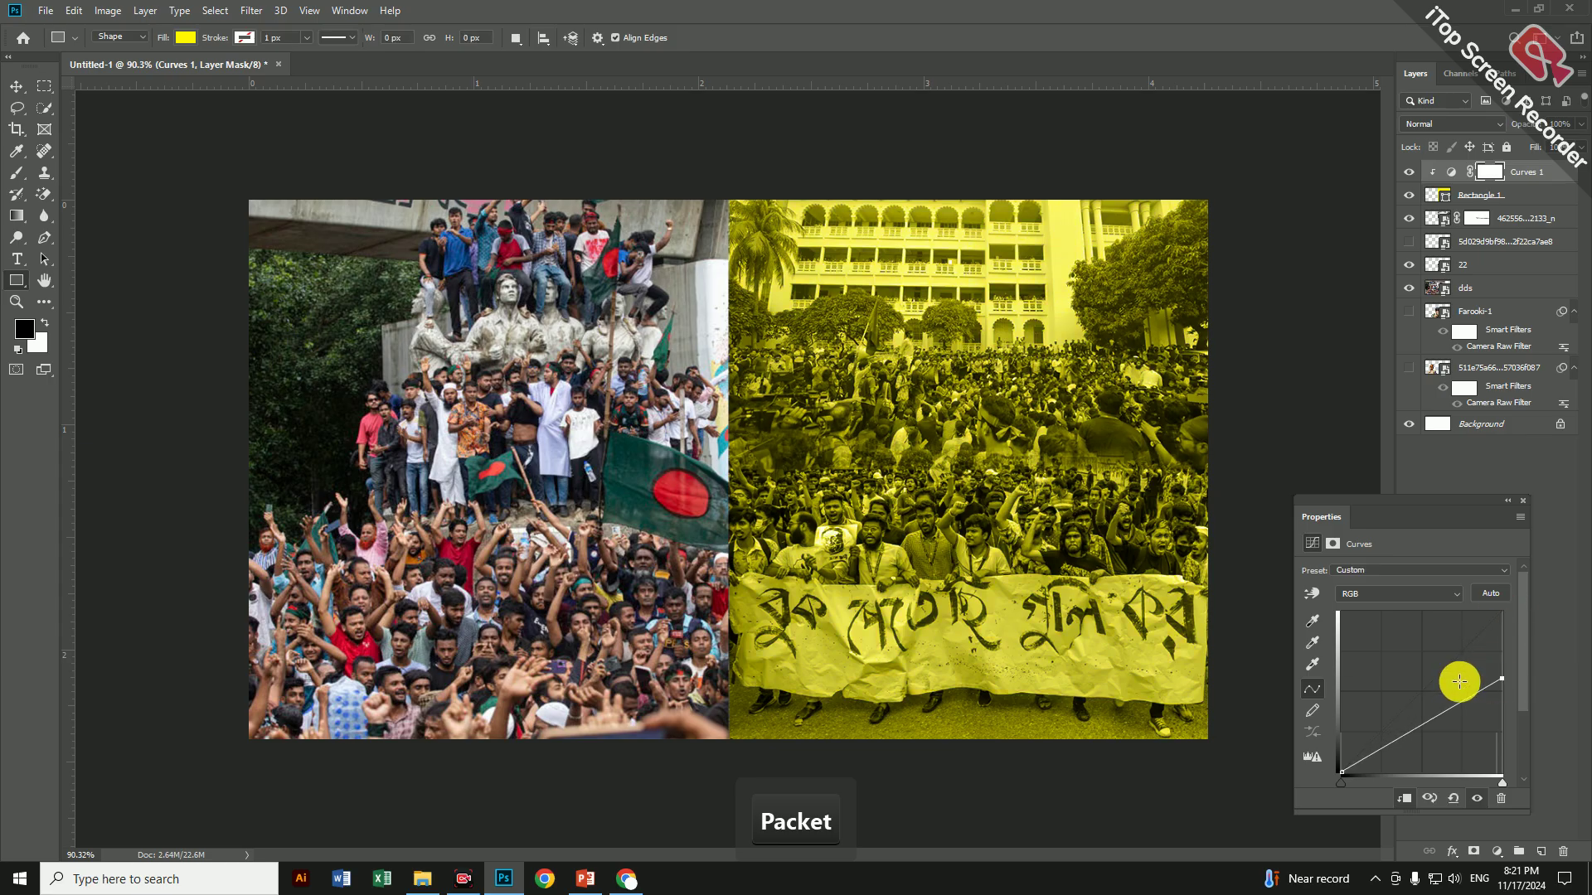
pyautogui.moveTo(1345, 773); pyautogui.dragTo(1385, 774)
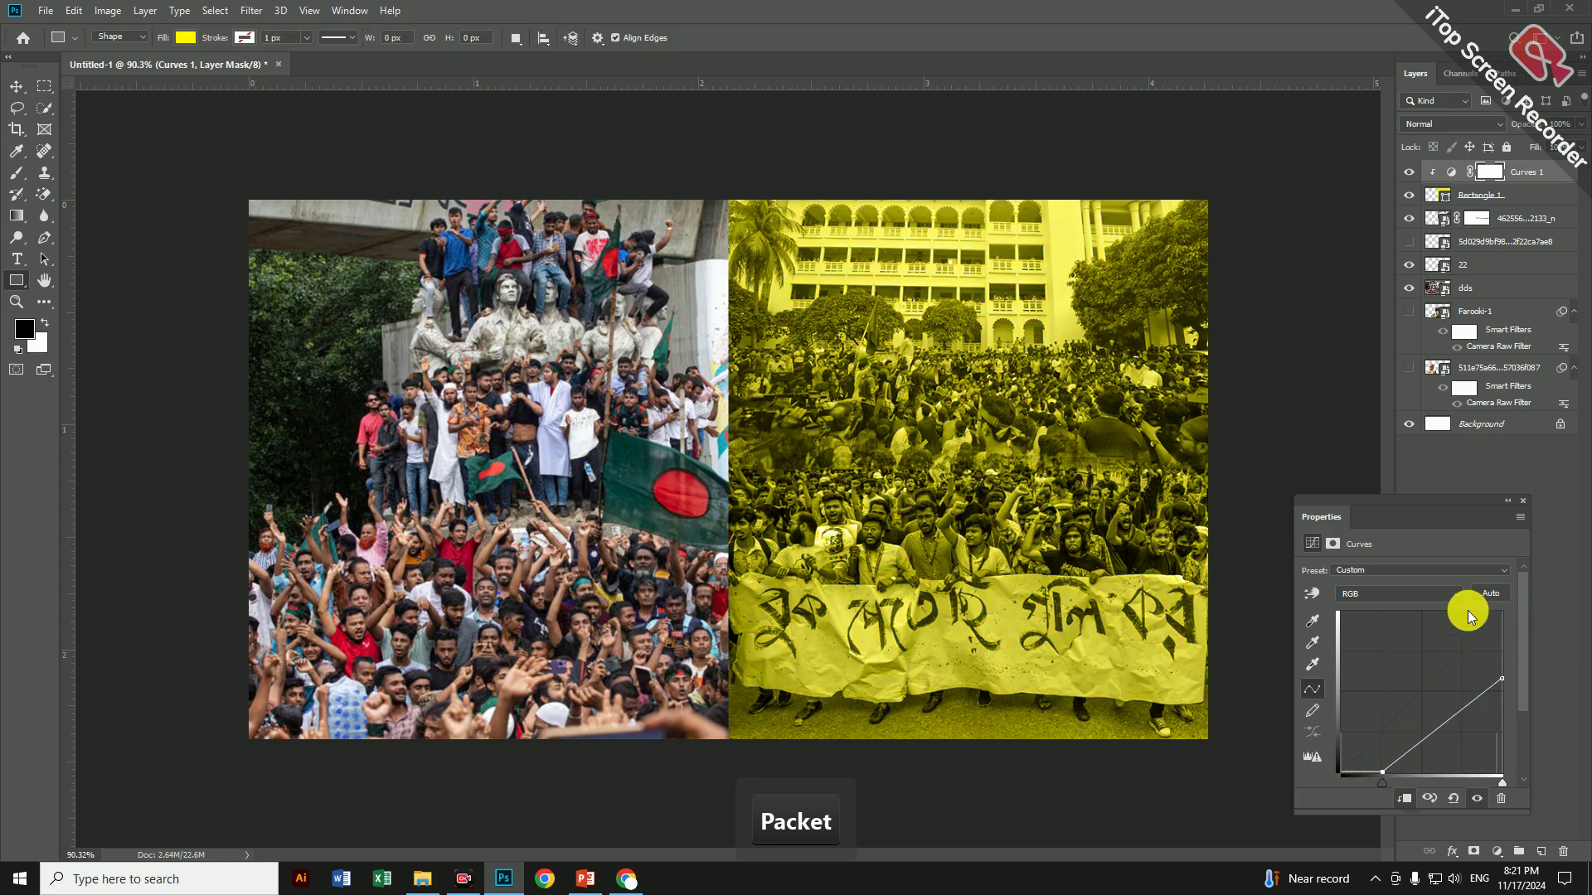
pyautogui.click(1524, 500)
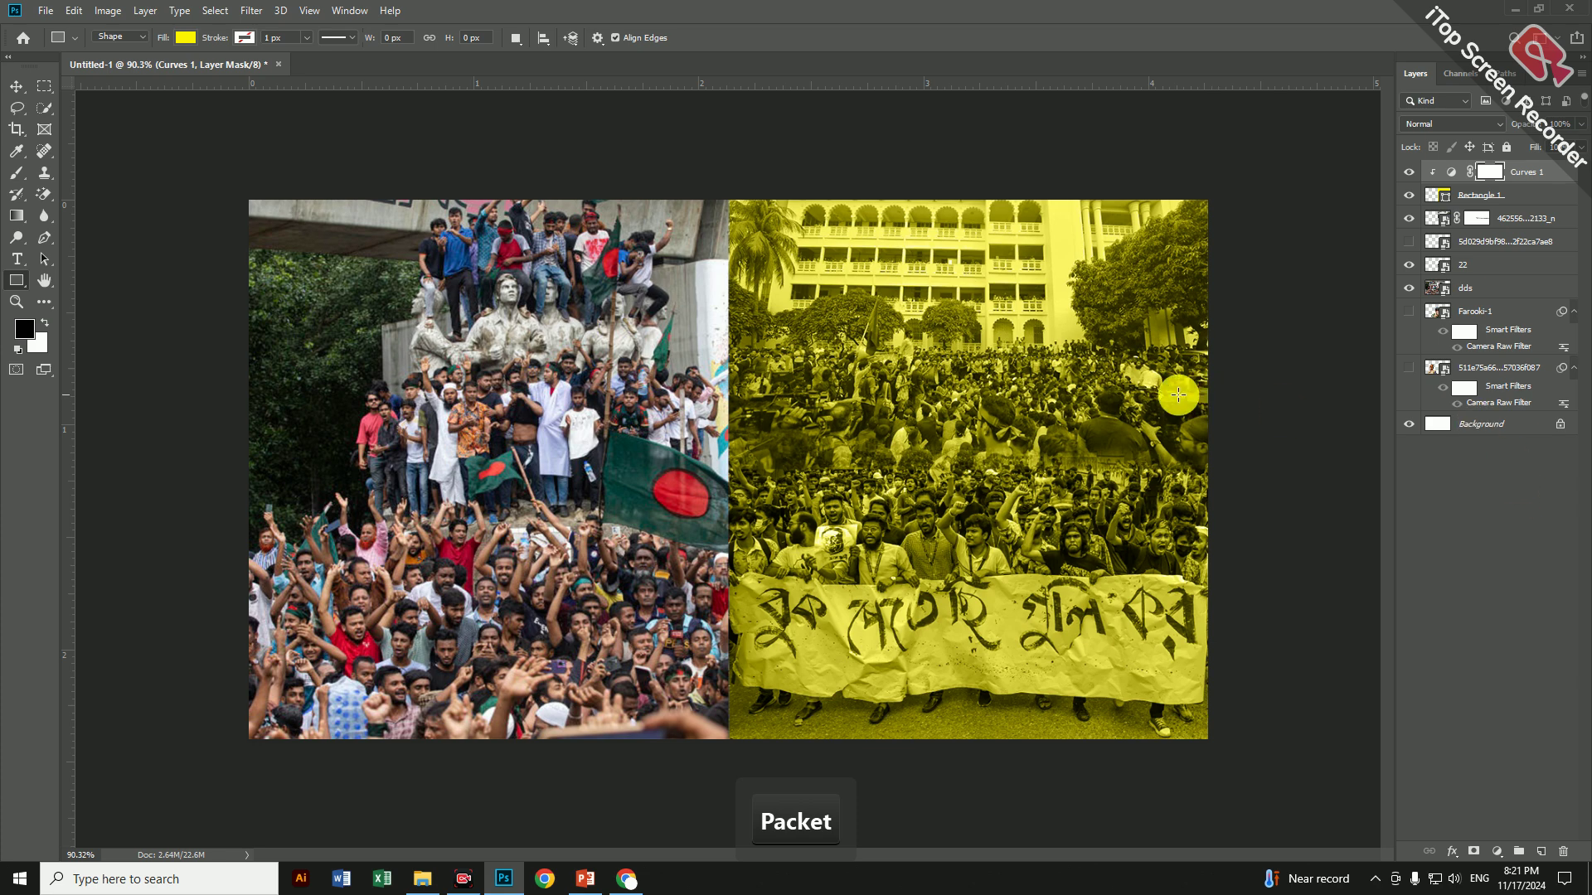
# Choose dark red, c60000, as the fill color for the next rectangle shape
pyautogui.press('alt')
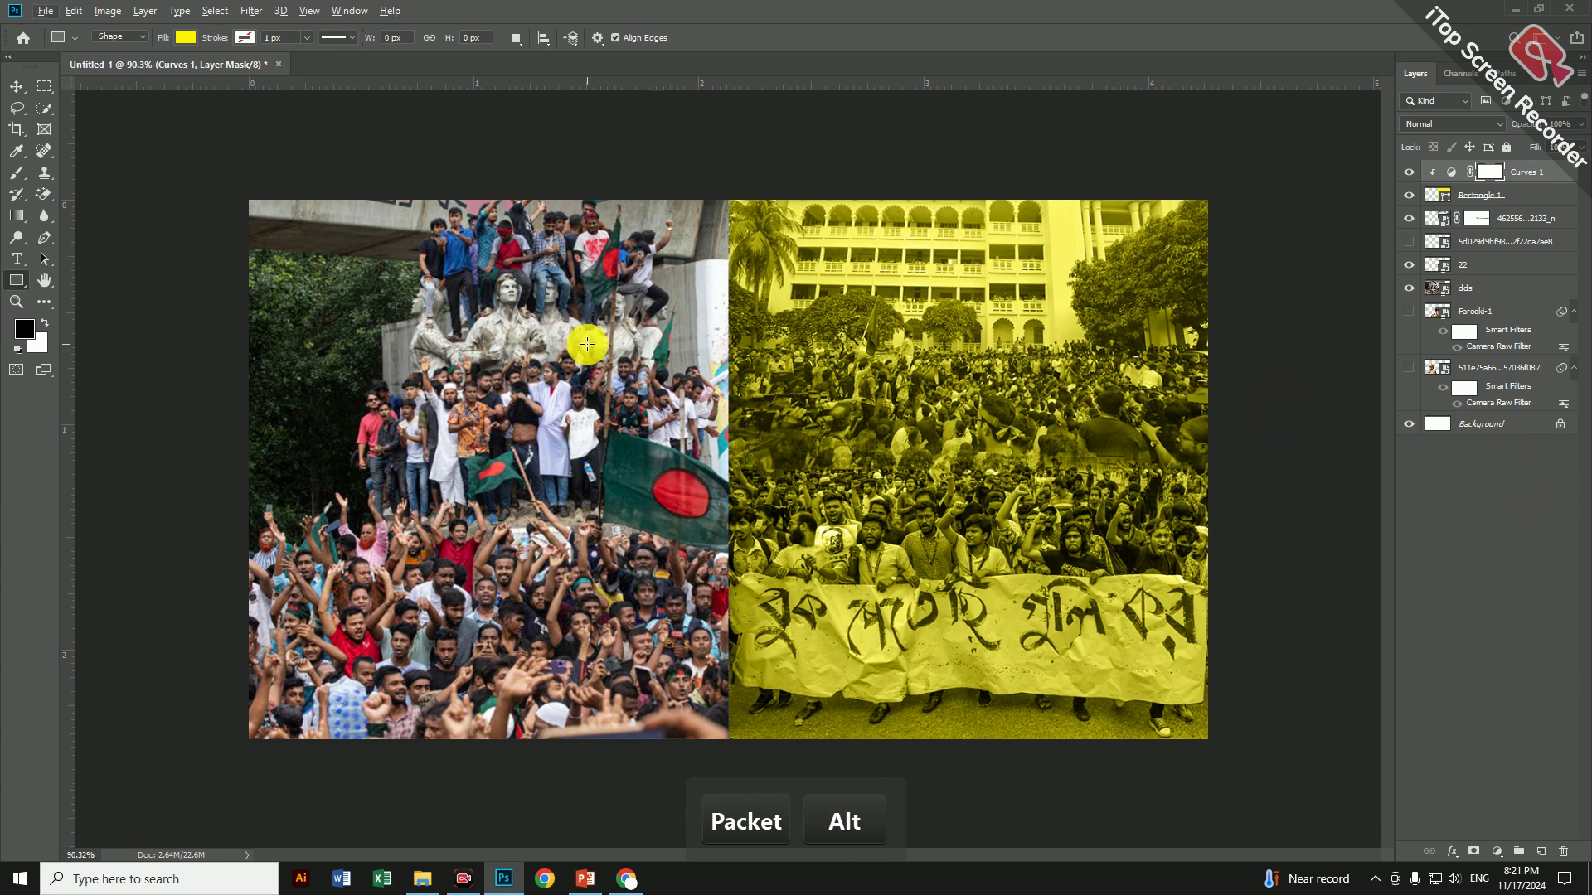
pyautogui.click(18, 86)
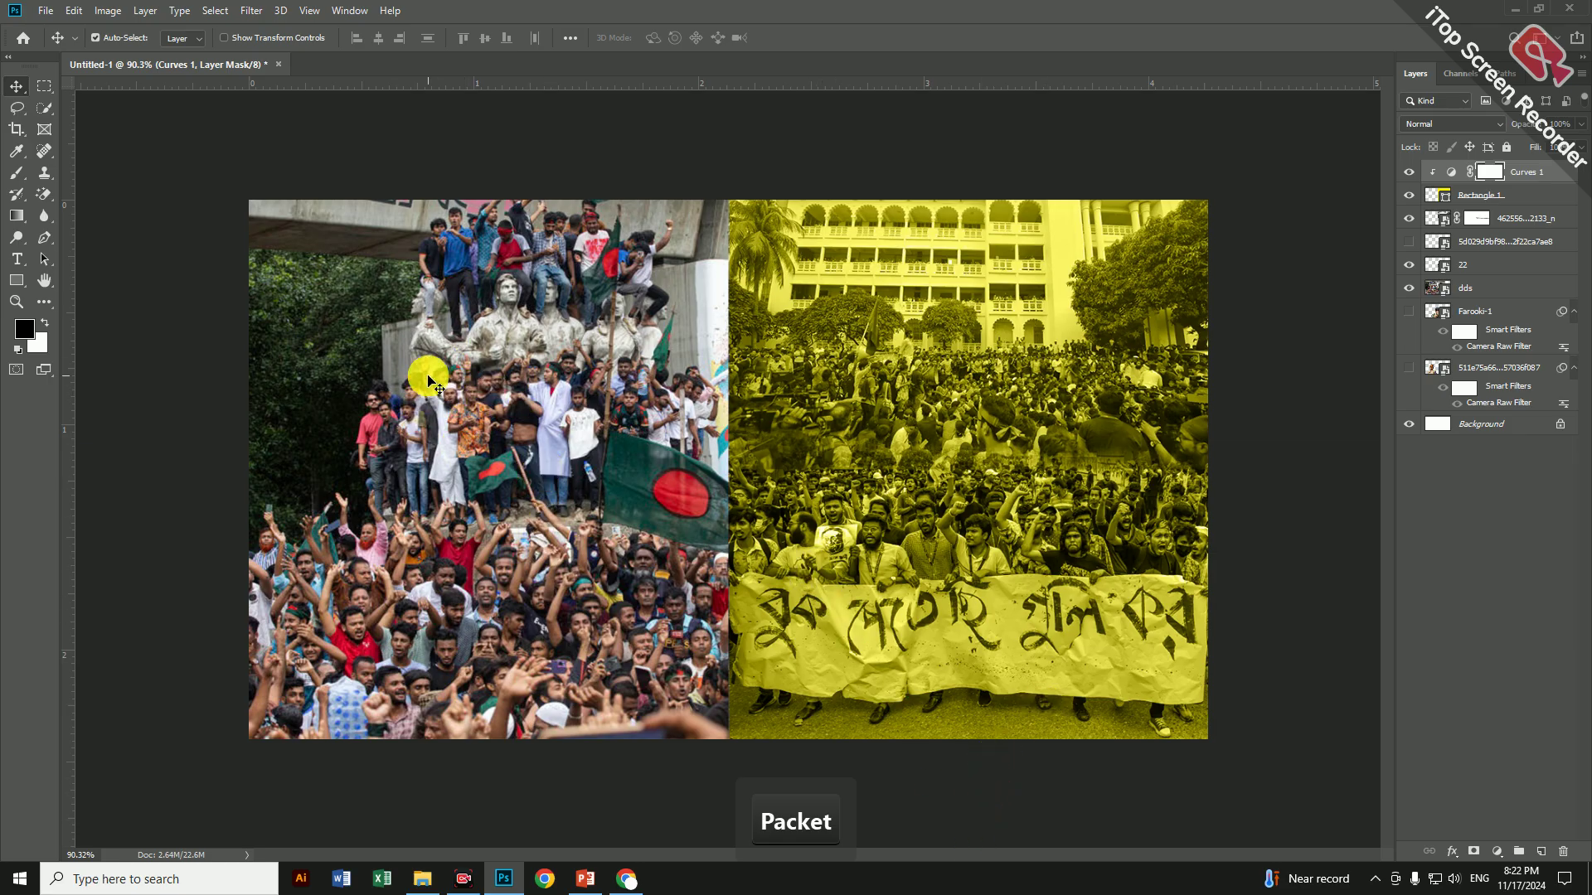
pyautogui.click(17, 280)
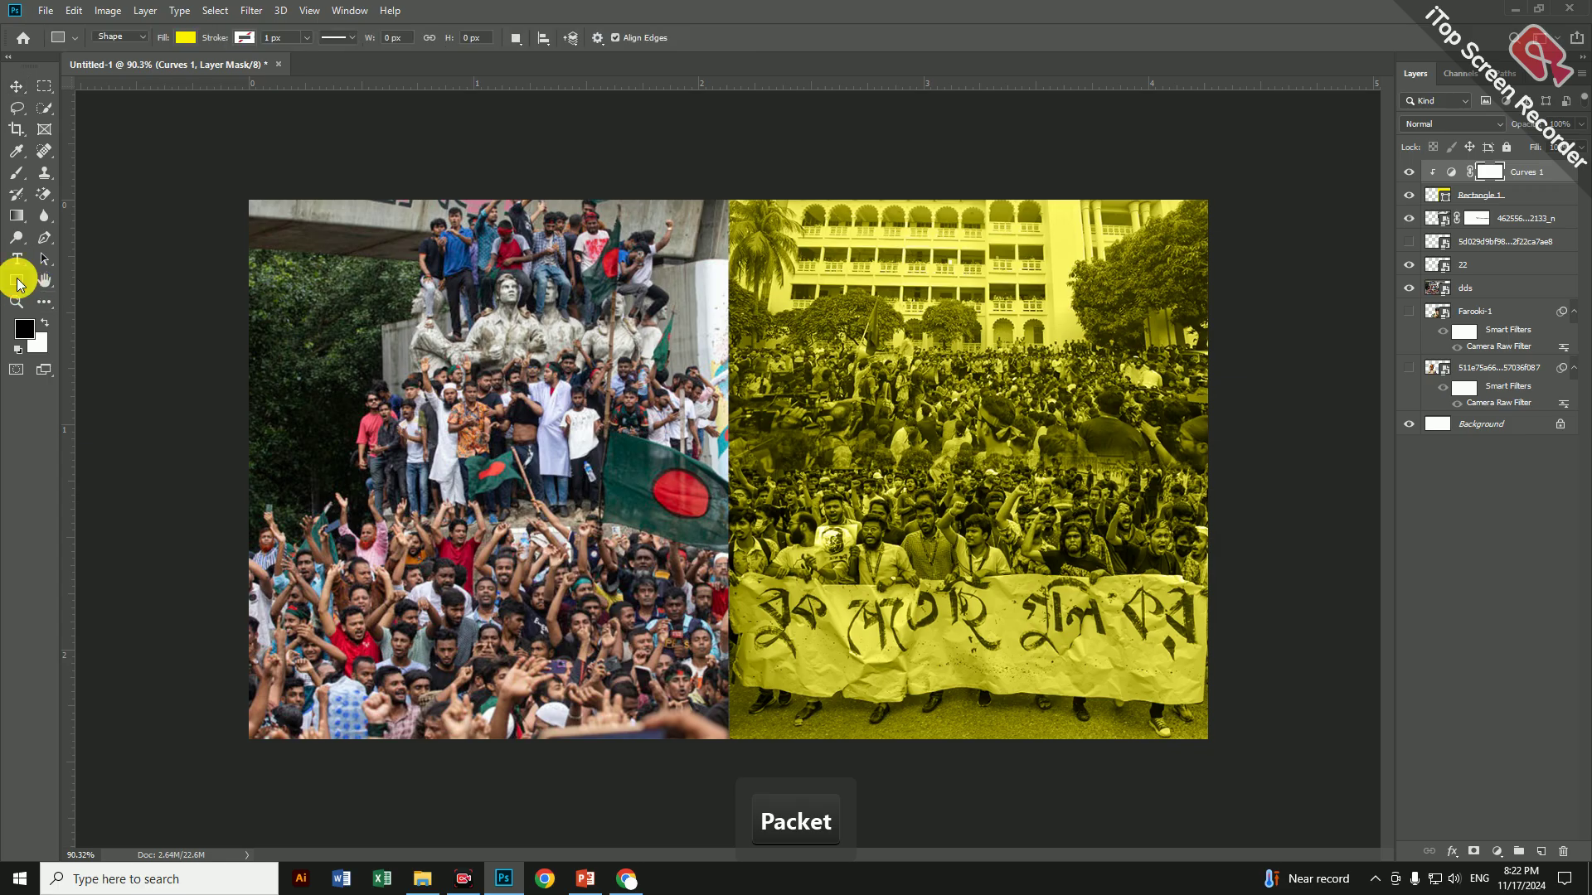
pyautogui.click(28, 335)
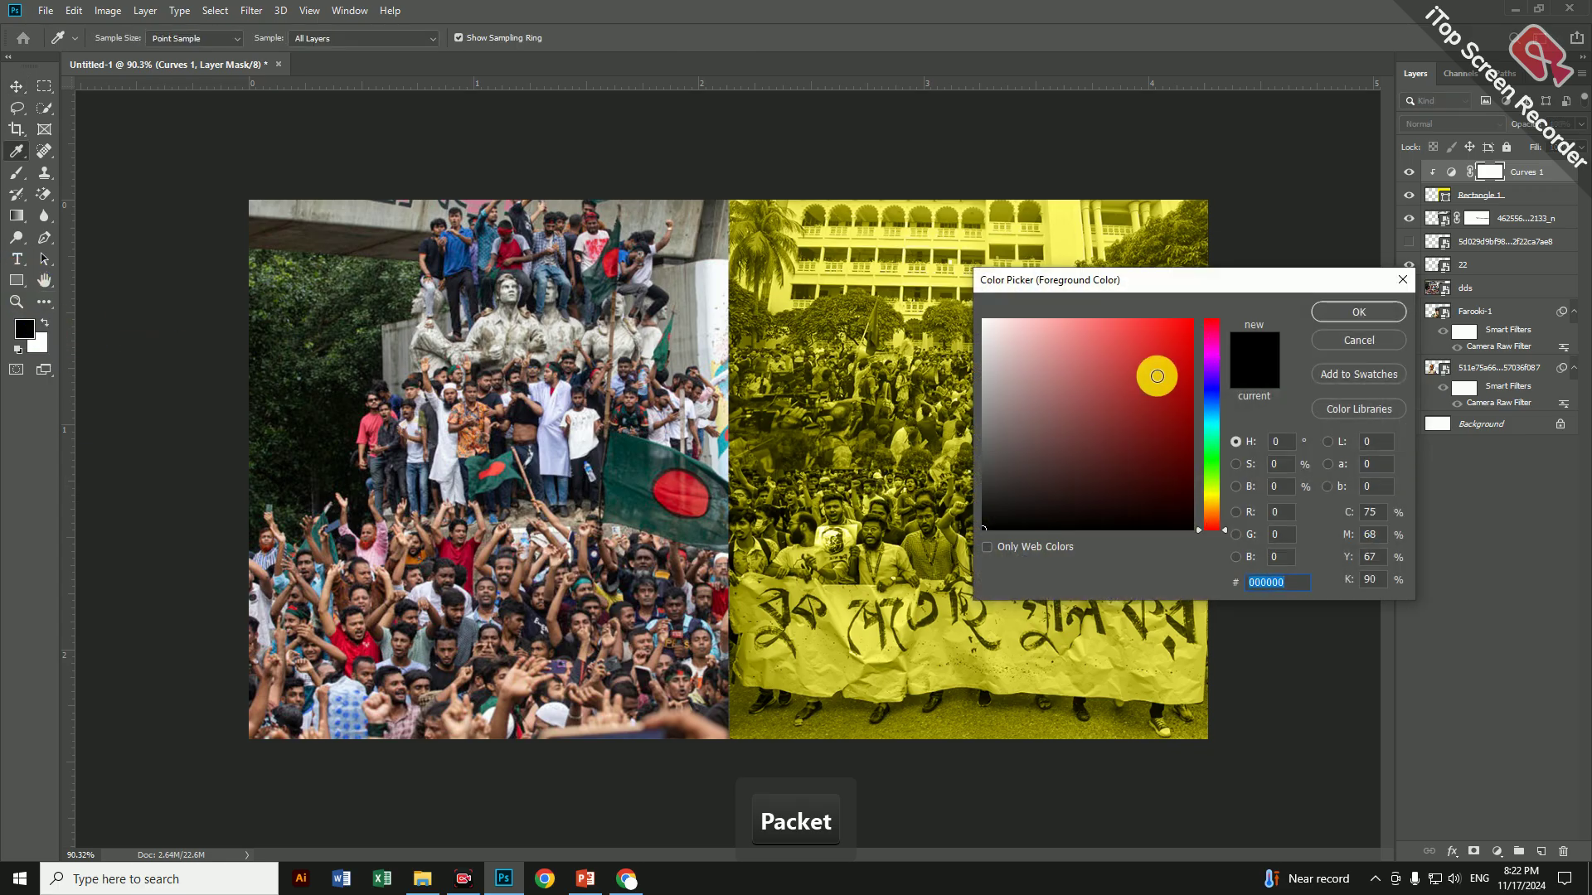
pyautogui.click(1193, 368)
pyautogui.click(1194, 332)
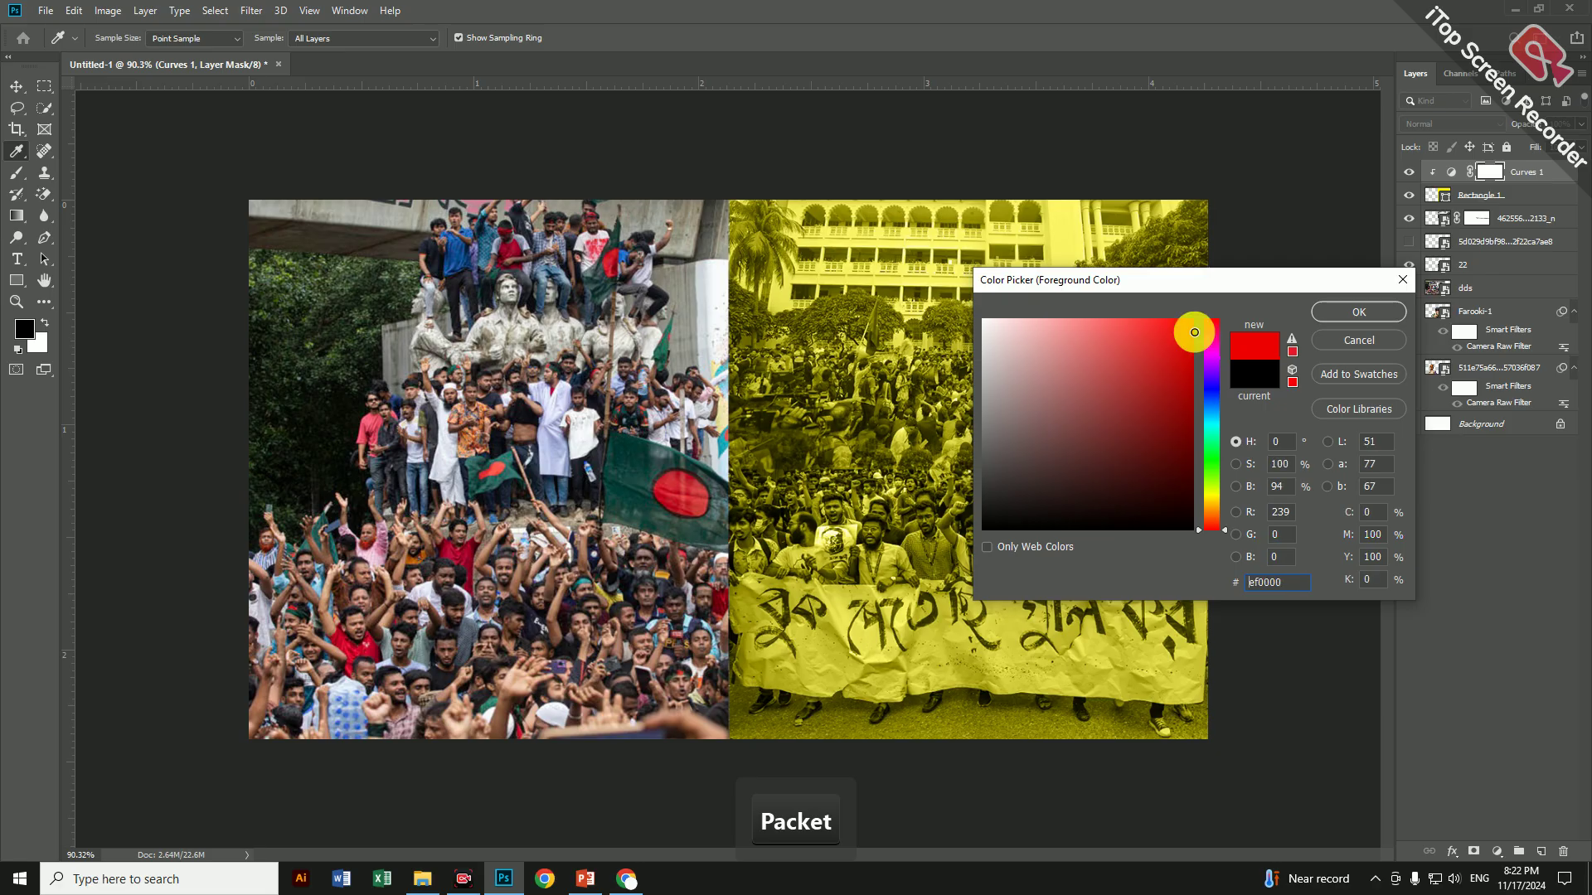
pyautogui.click(1335, 313)
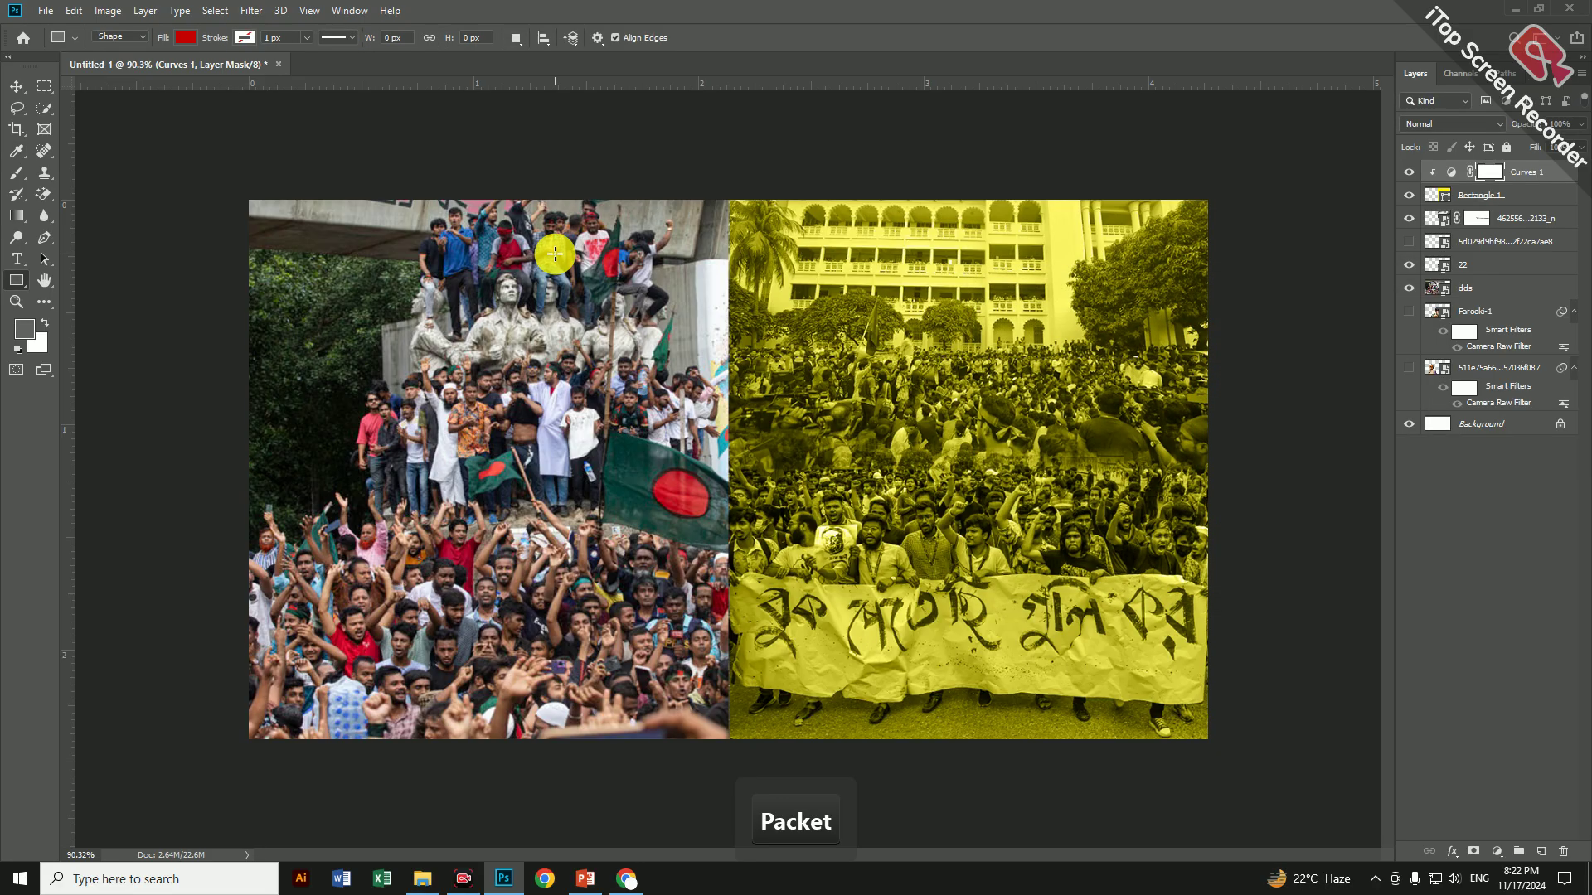
# Draw a red rectangle about 672 x 803 px over the canvas's left half and set its blend mode to Multiply
pyautogui.moveTo(226, 166); pyautogui.dragTo(728, 767)
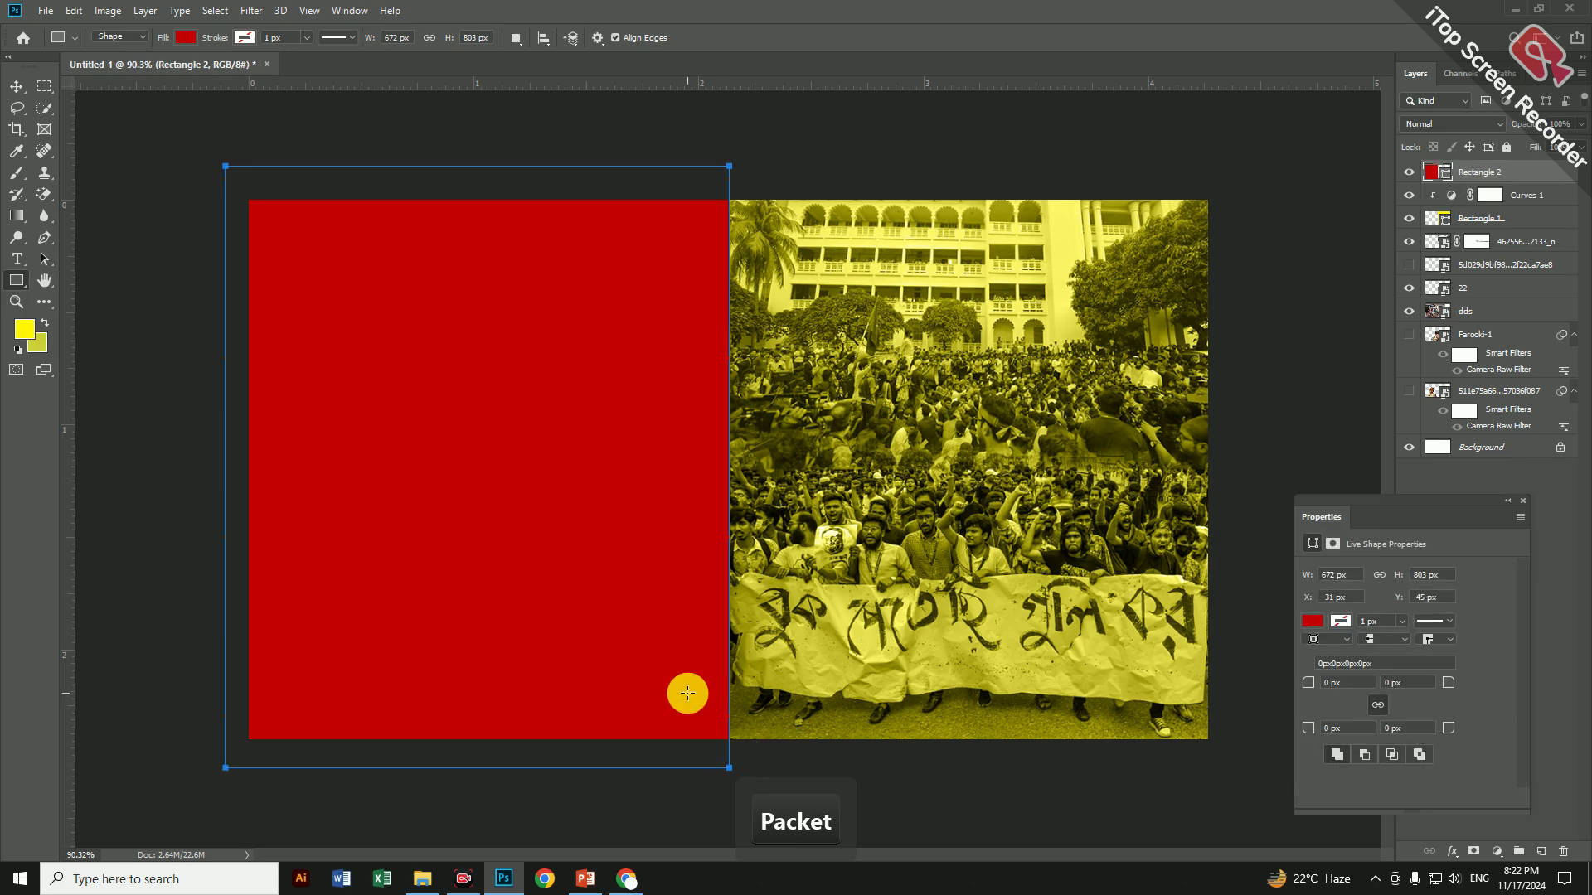
pyautogui.click(1451, 123)
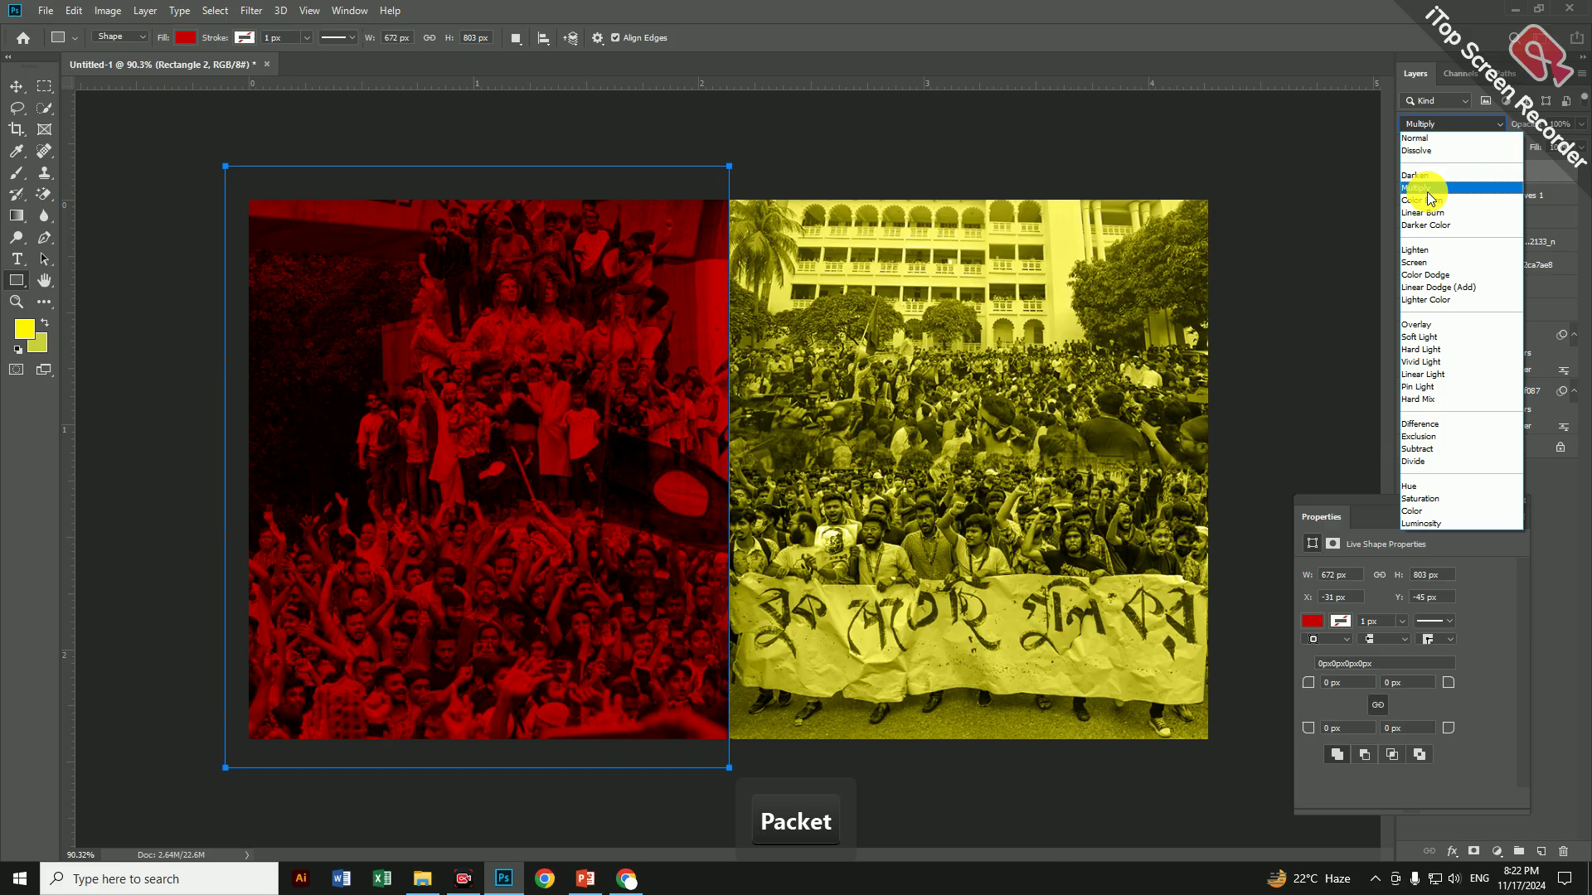
pyautogui.click(1427, 192)
pyautogui.click(14, 87)
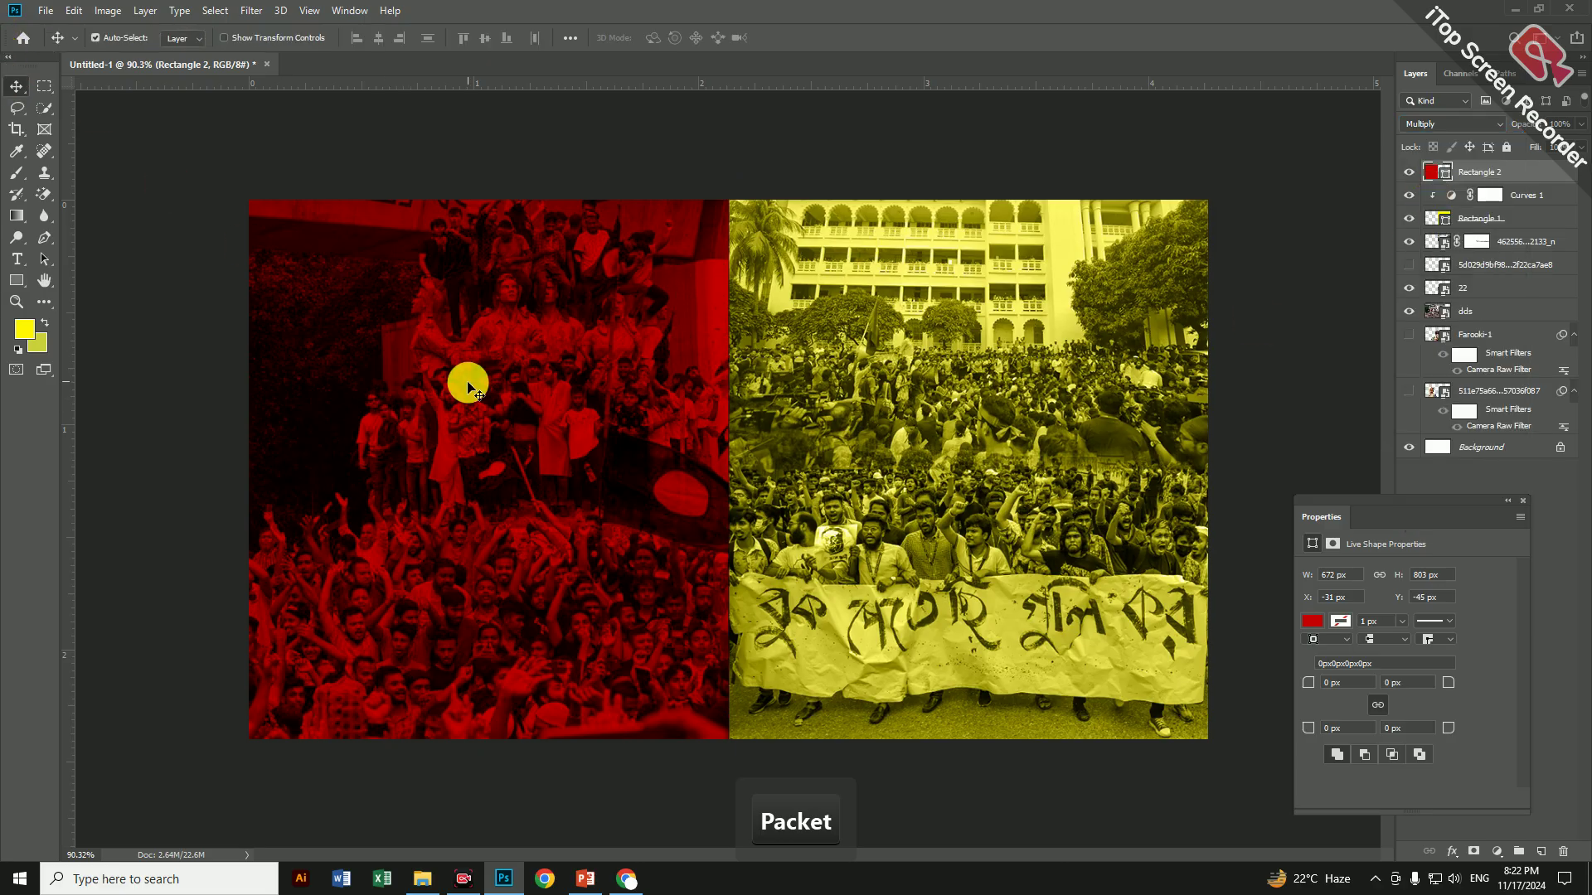
# Add a layer clipped to the yellow rectangle and draw a rectangle about 657 x 853 px on it over the canvas's right half
pyautogui.click(903, 383)
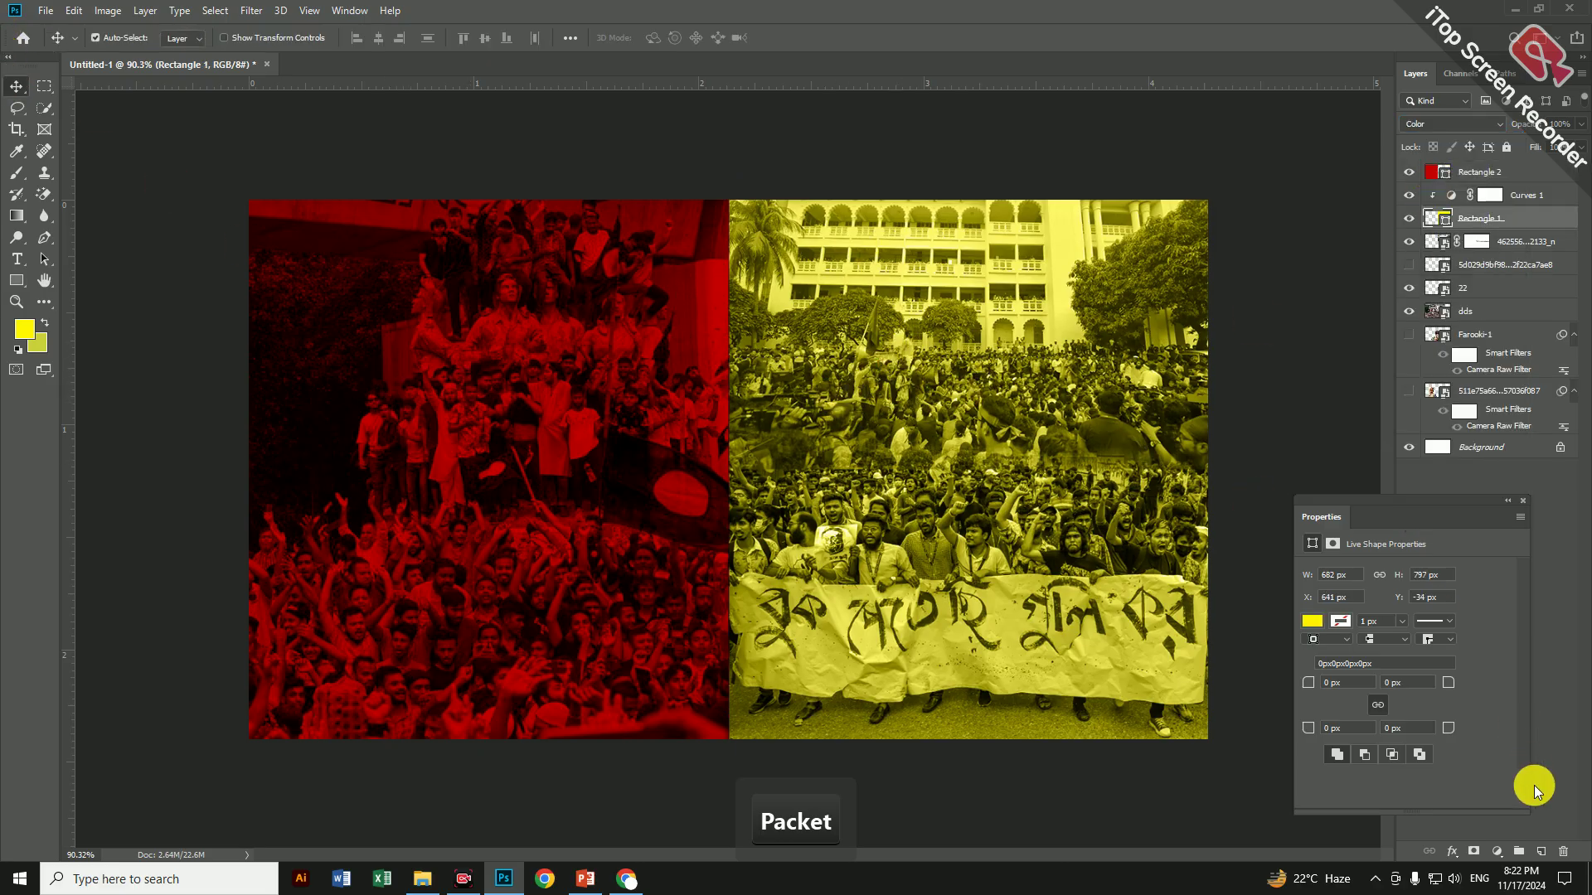
pyautogui.click(1538, 854)
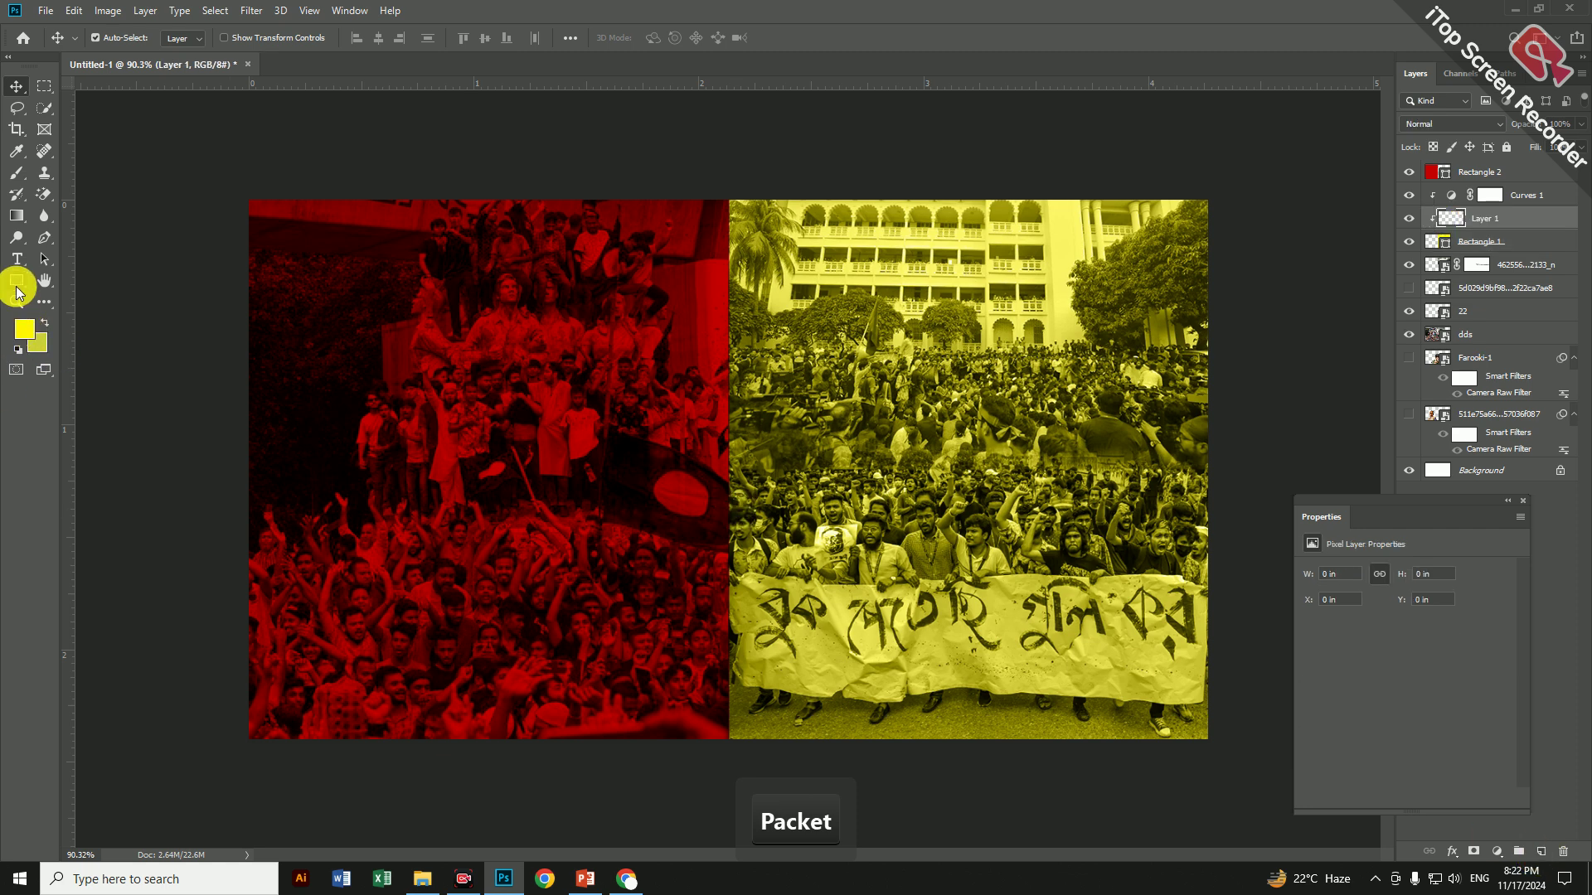
pyautogui.click(16, 280)
pyautogui.moveTo(729, 164); pyautogui.dragTo(1222, 803)
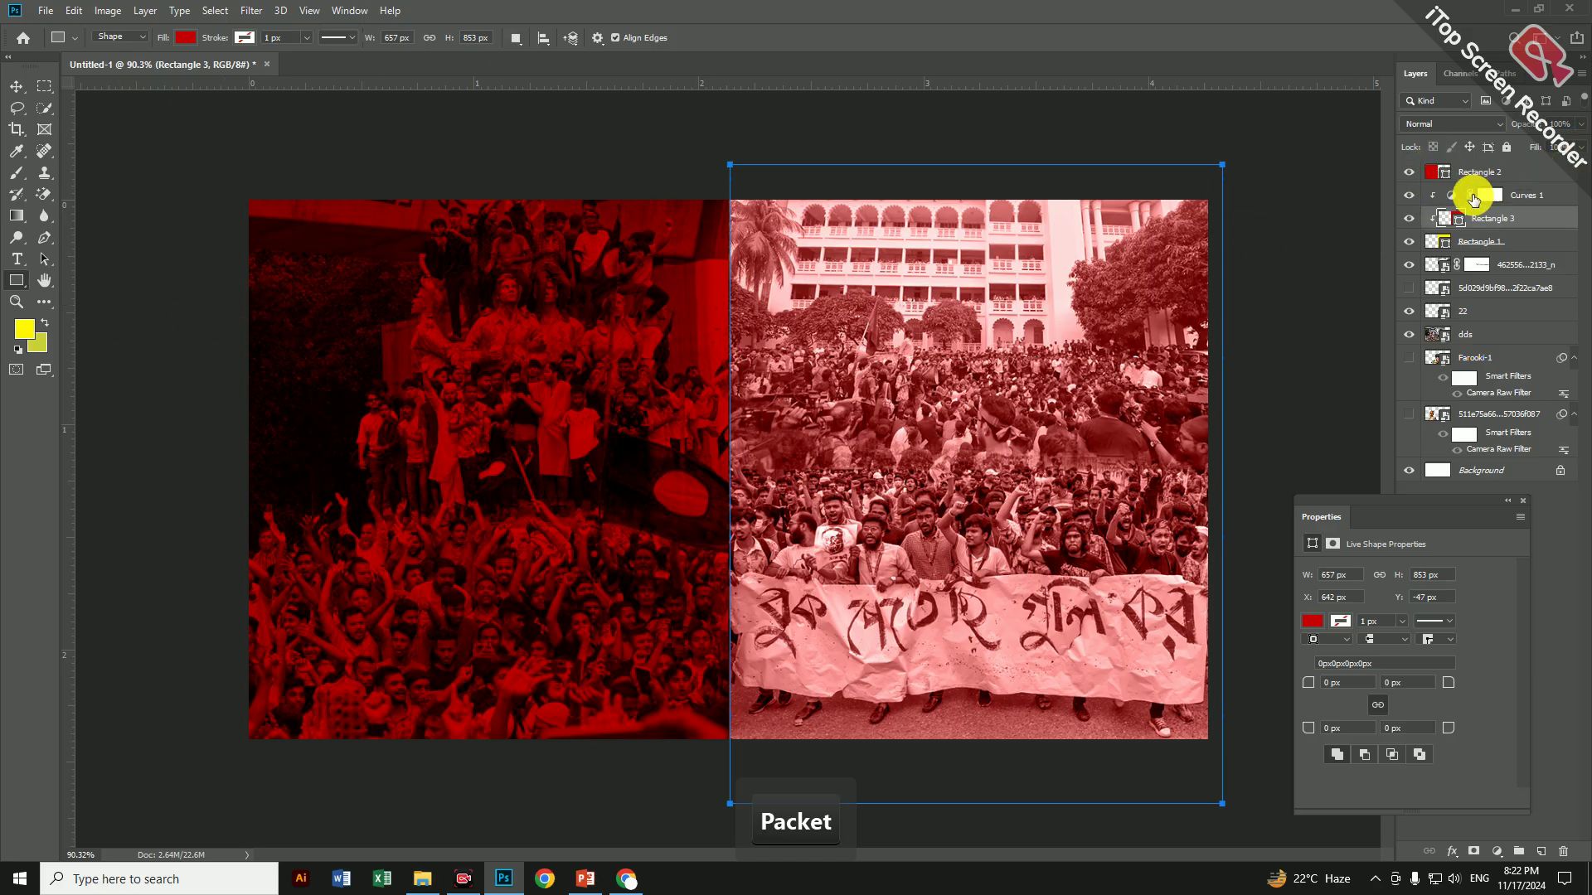
# Change the new clipped rectangle's fill color to yellow, fff000
pyautogui.doubleClick(1456, 220)
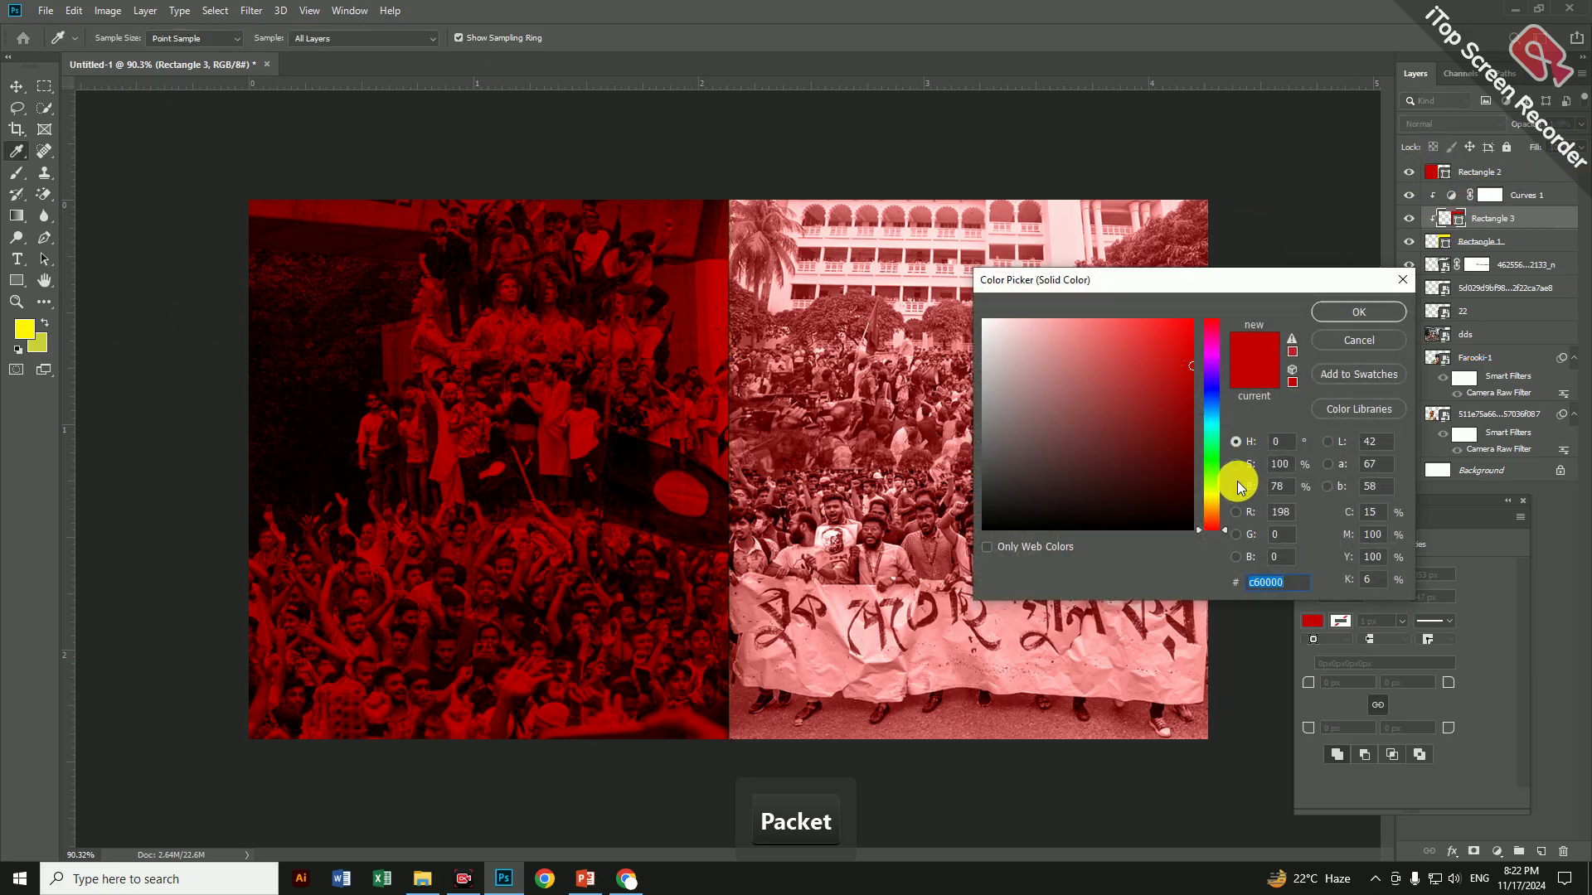
pyautogui.click(1211, 490)
pyautogui.moveTo(1186, 379); pyautogui.dragTo(1203, 318)
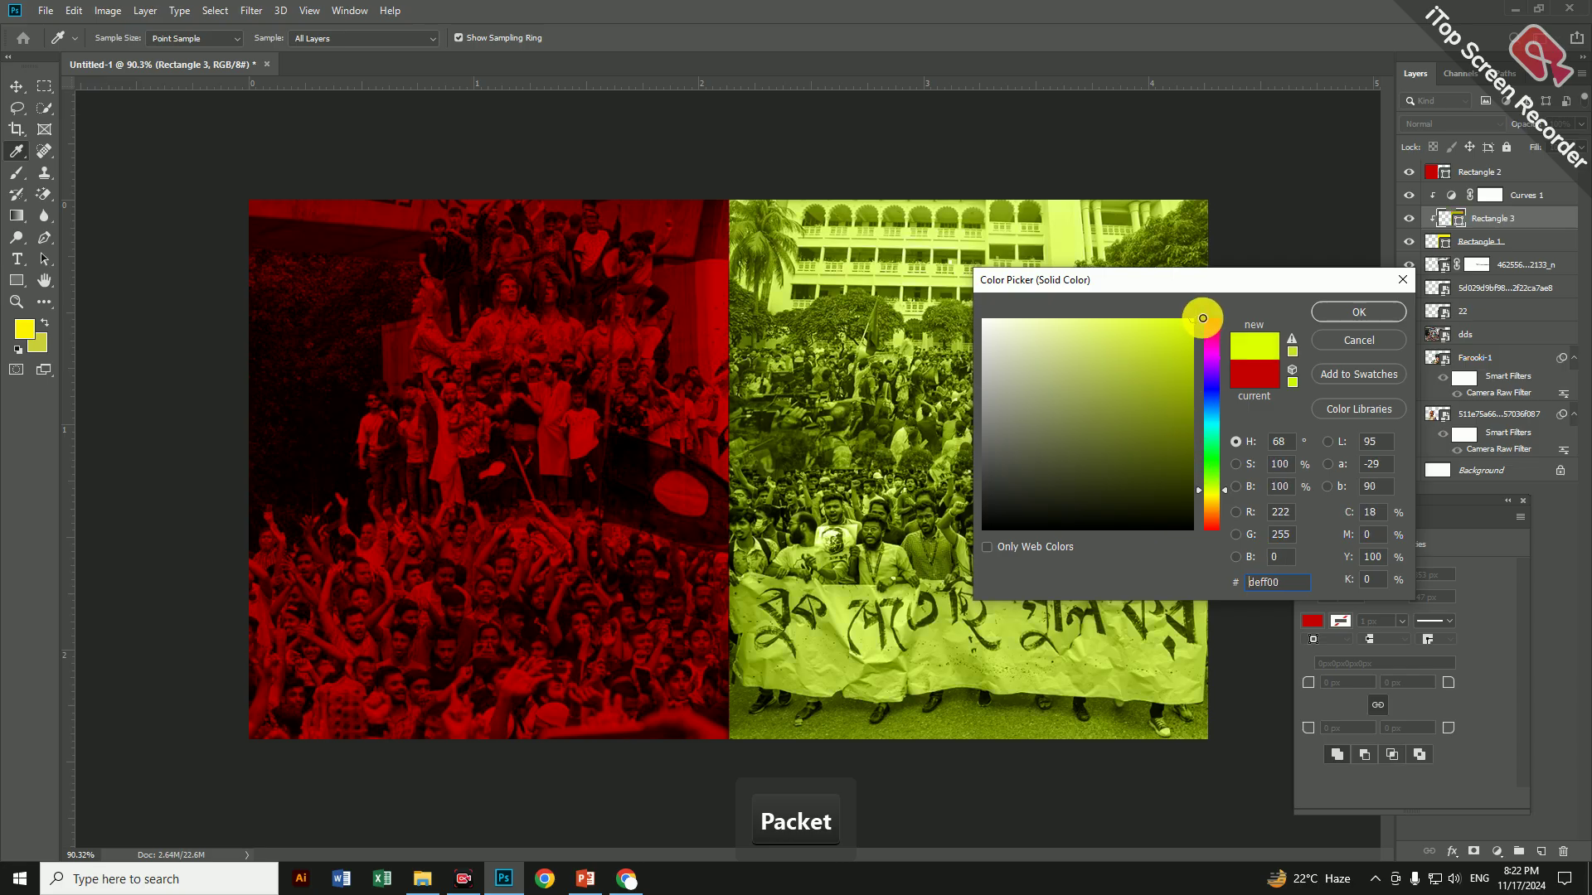
pyautogui.click(1212, 494)
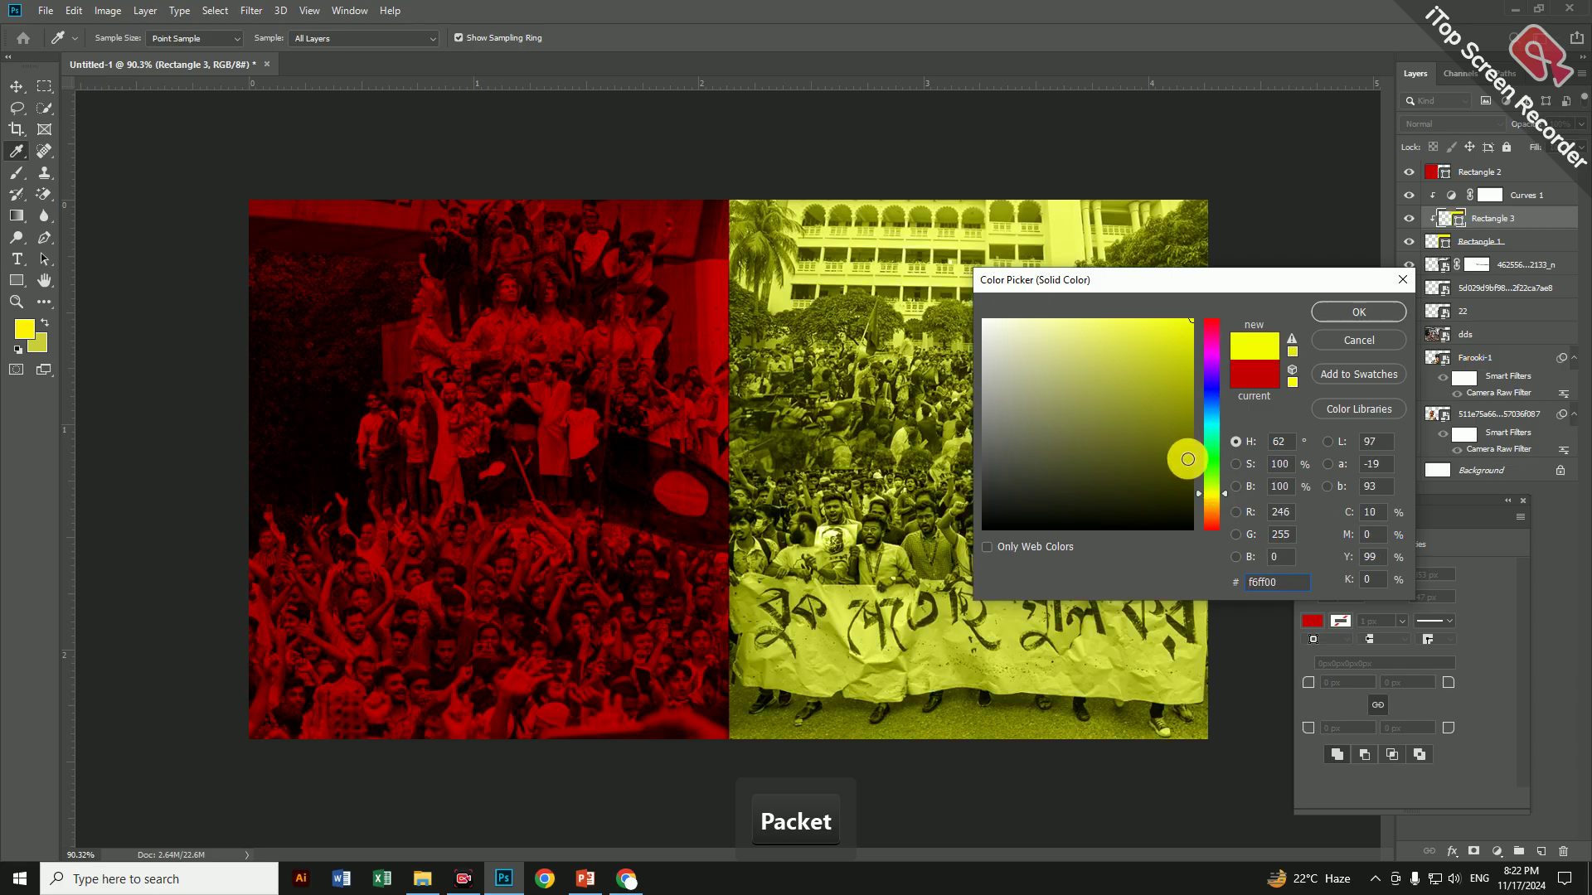
pyautogui.click(1212, 497)
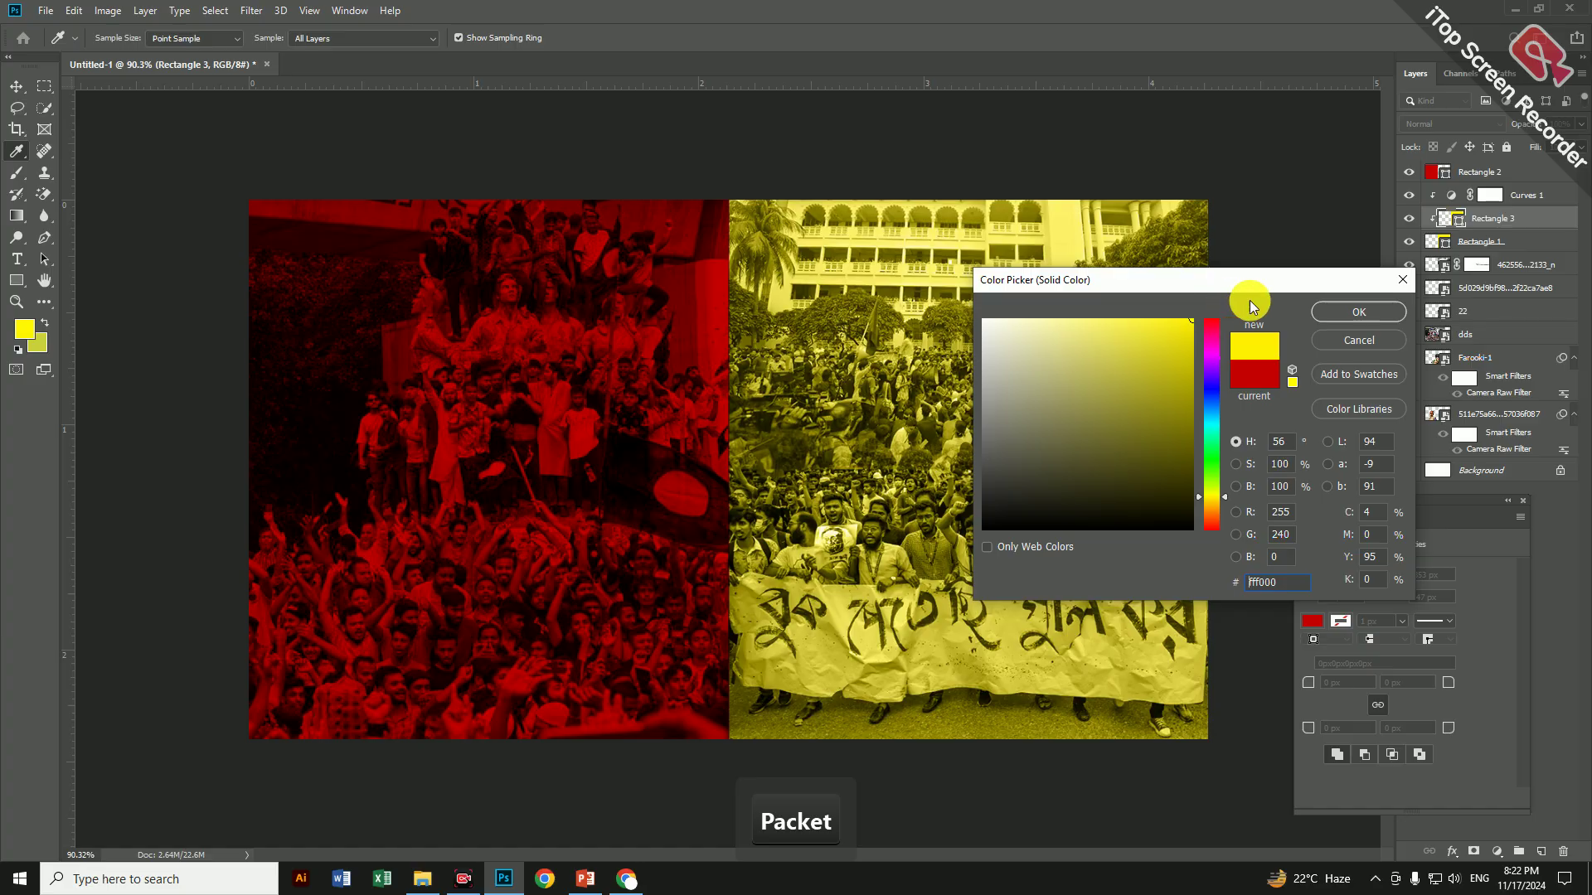
pyautogui.click(1347, 308)
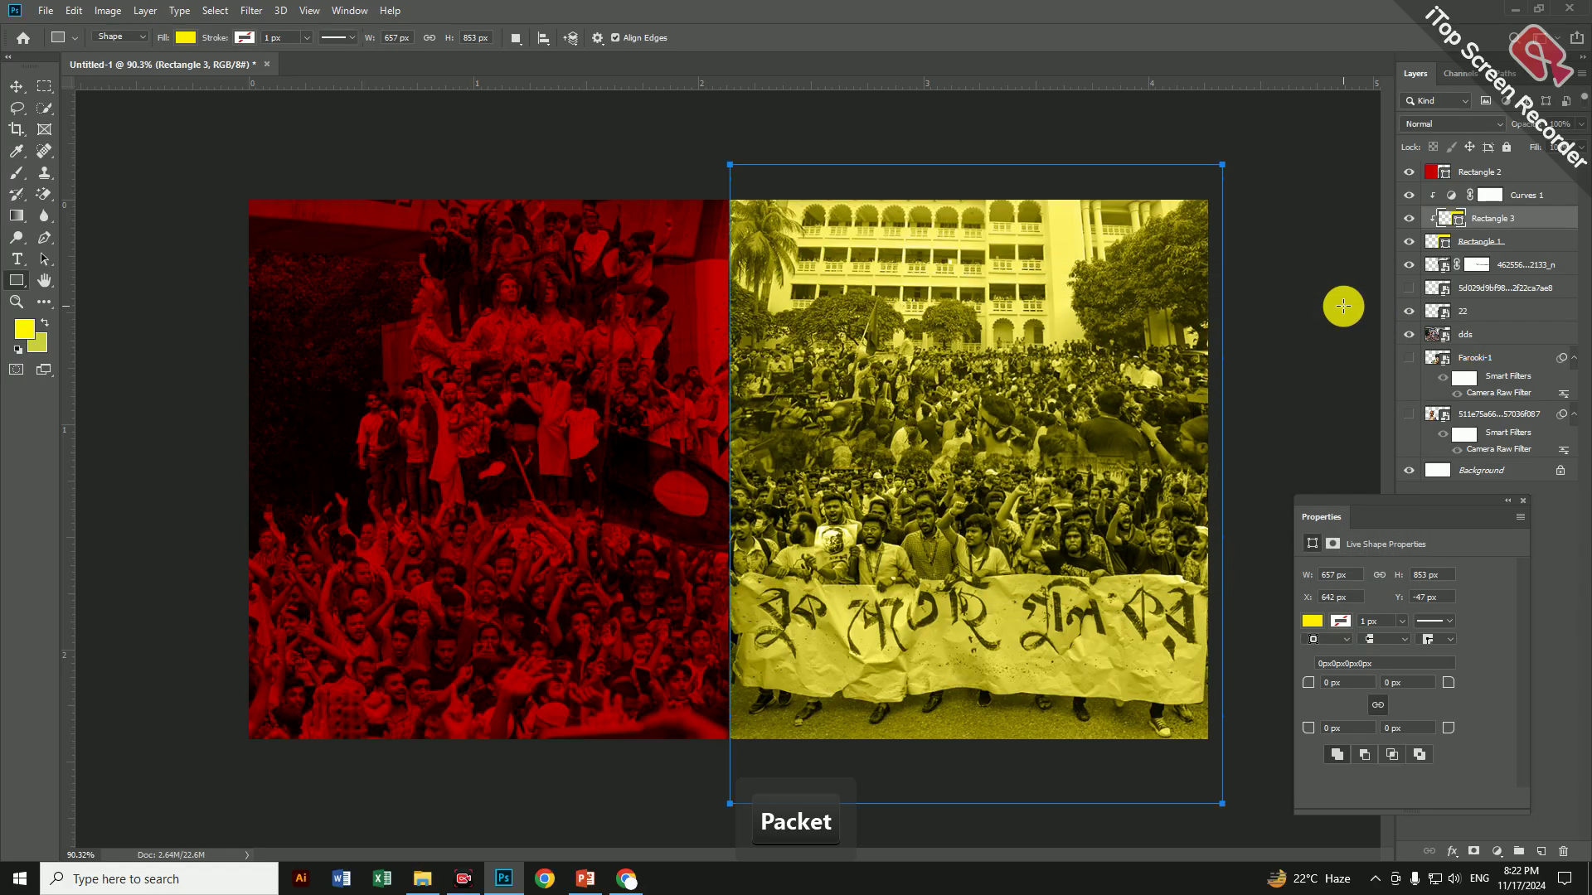
# Add another clipped layer above the new yellow rectangle and set the foreground color to dark gray, 31312f
pyautogui.click(17, 80)
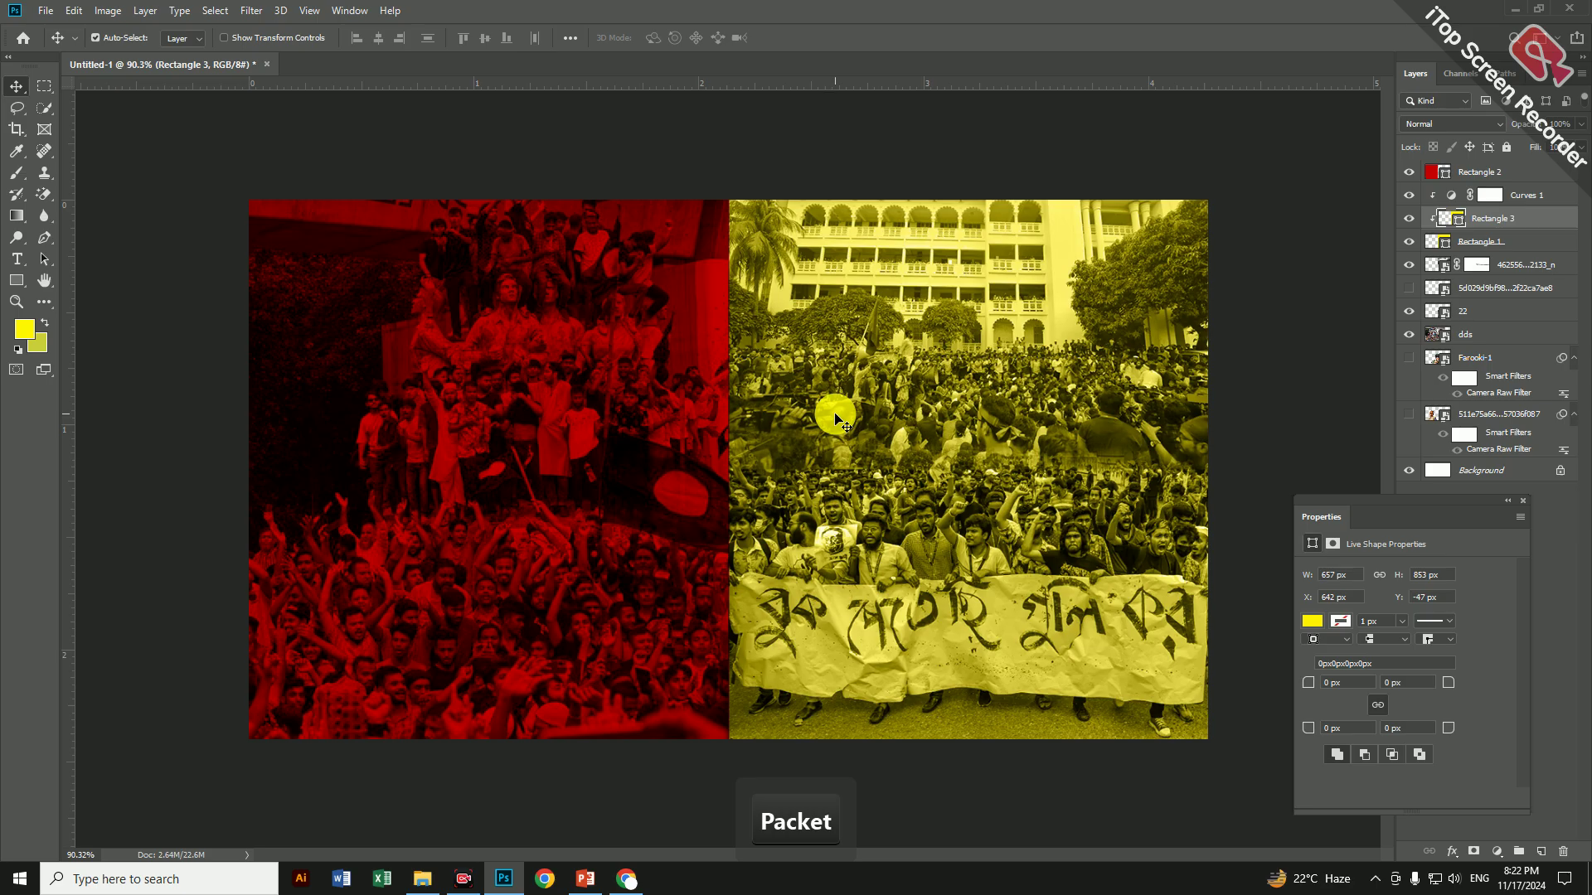
pyautogui.click(1542, 851)
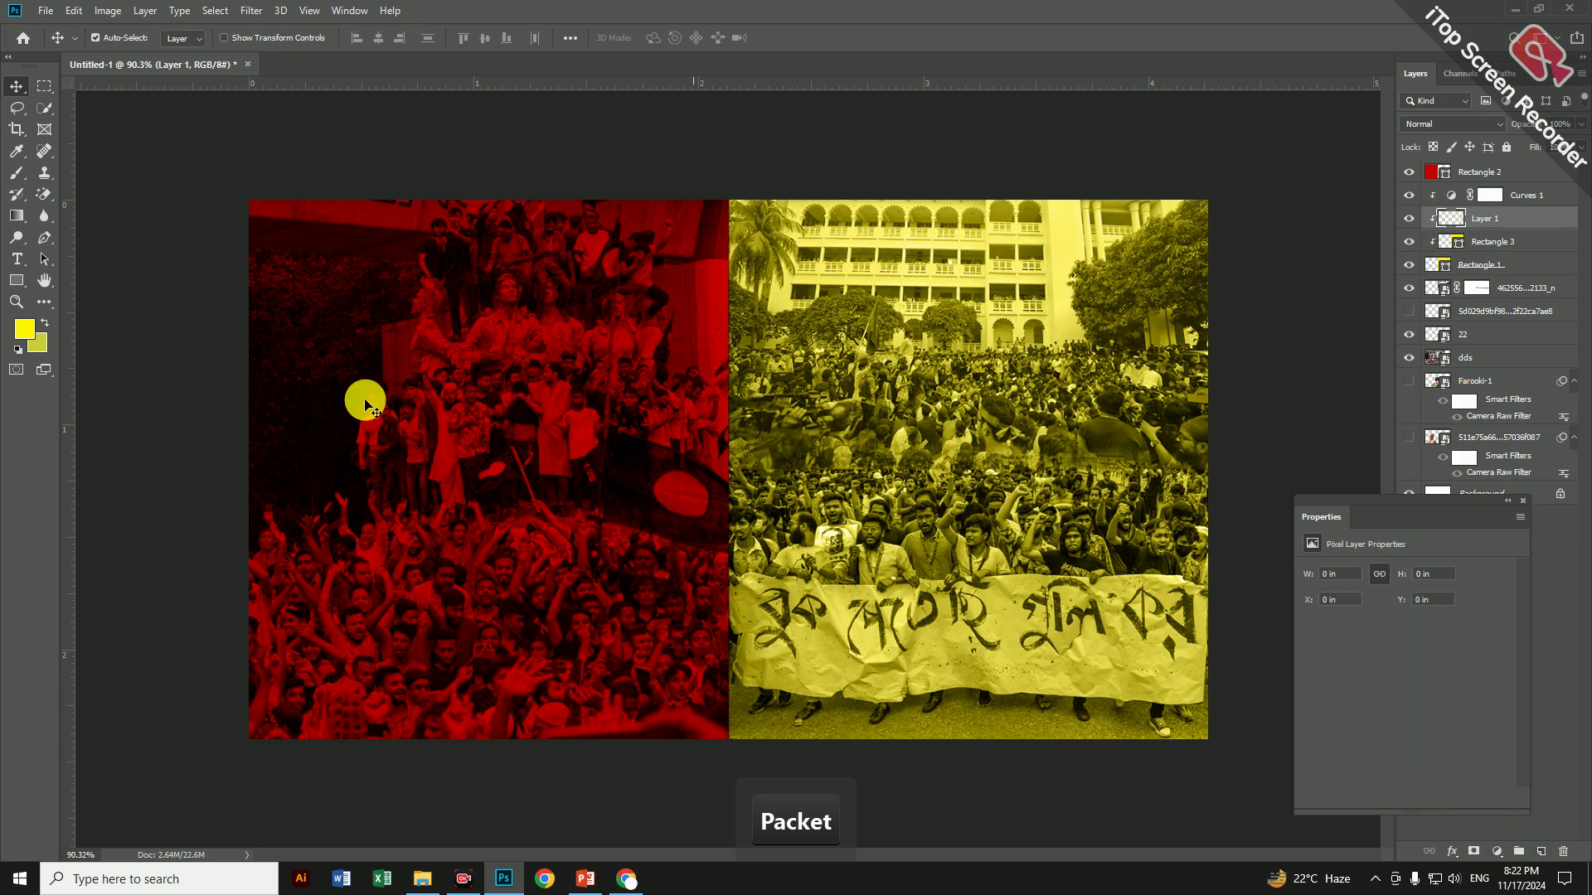
pyautogui.click(27, 328)
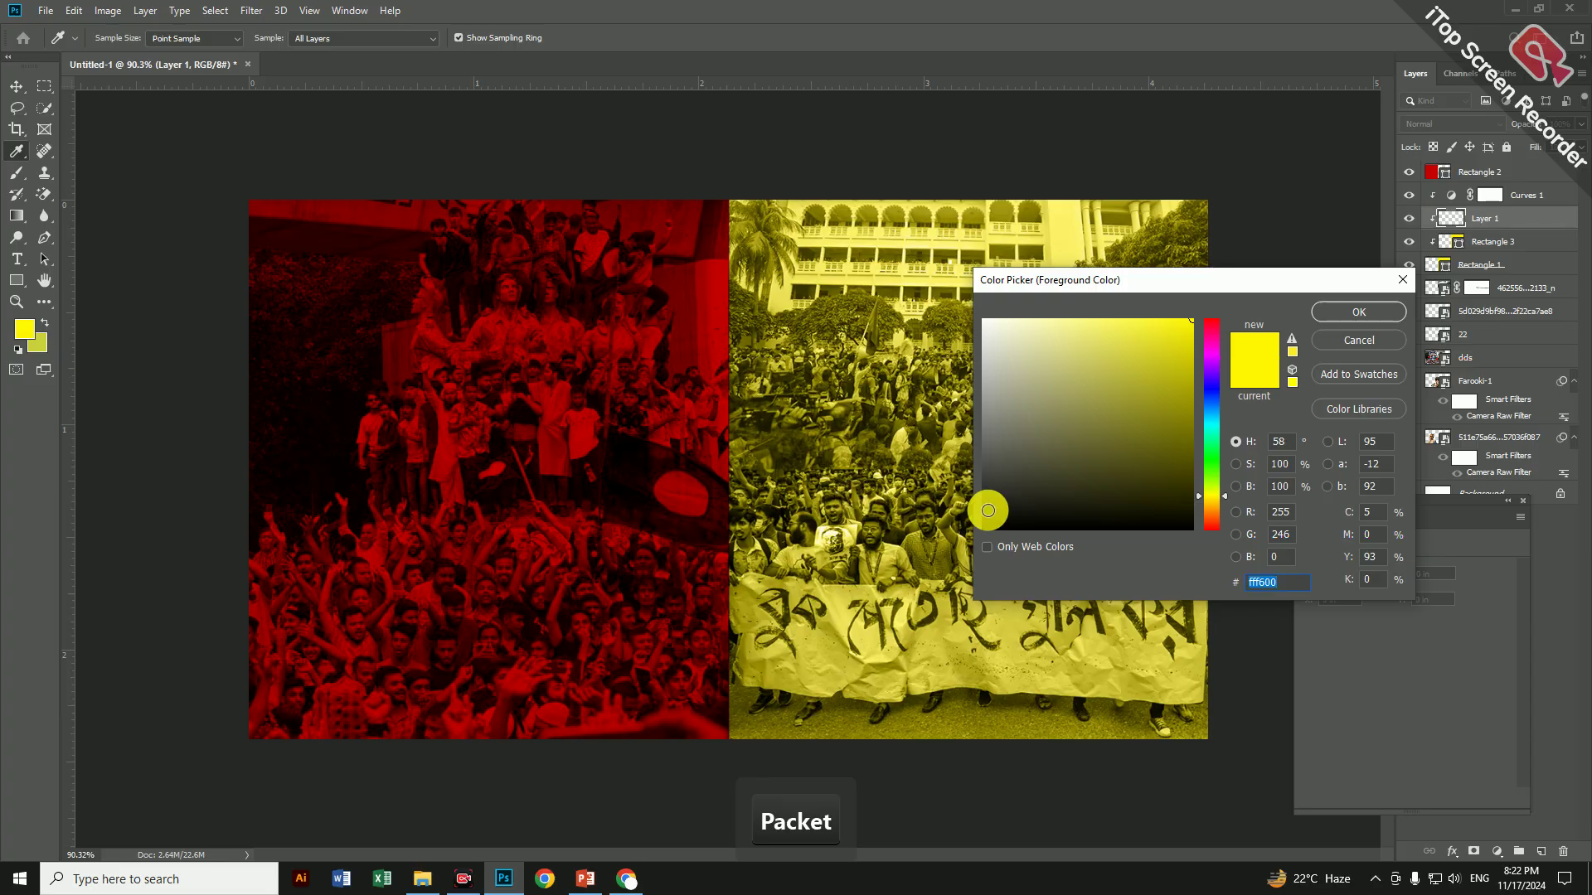
pyautogui.click(991, 489)
pyautogui.click(1353, 313)
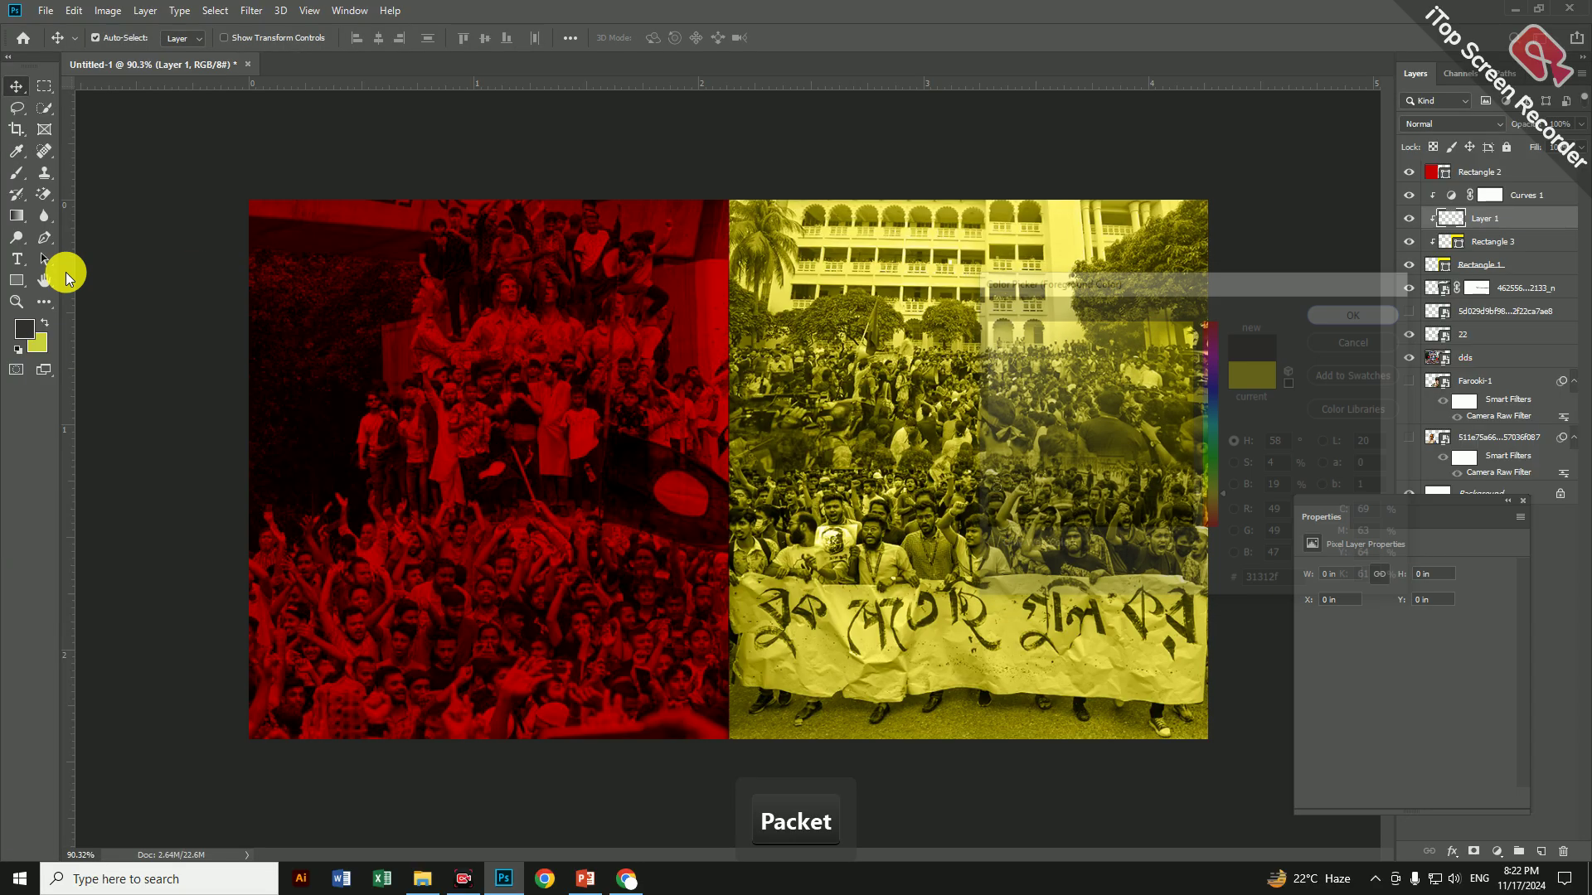
# Draw a dark gray rectangle about 696 x 870 px over the right half and nudge it left to cover the dividing edge
pyautogui.click(16, 280)
pyautogui.moveTo(735, 170); pyautogui.dragTo(1257, 822)
pyautogui.press('Left')
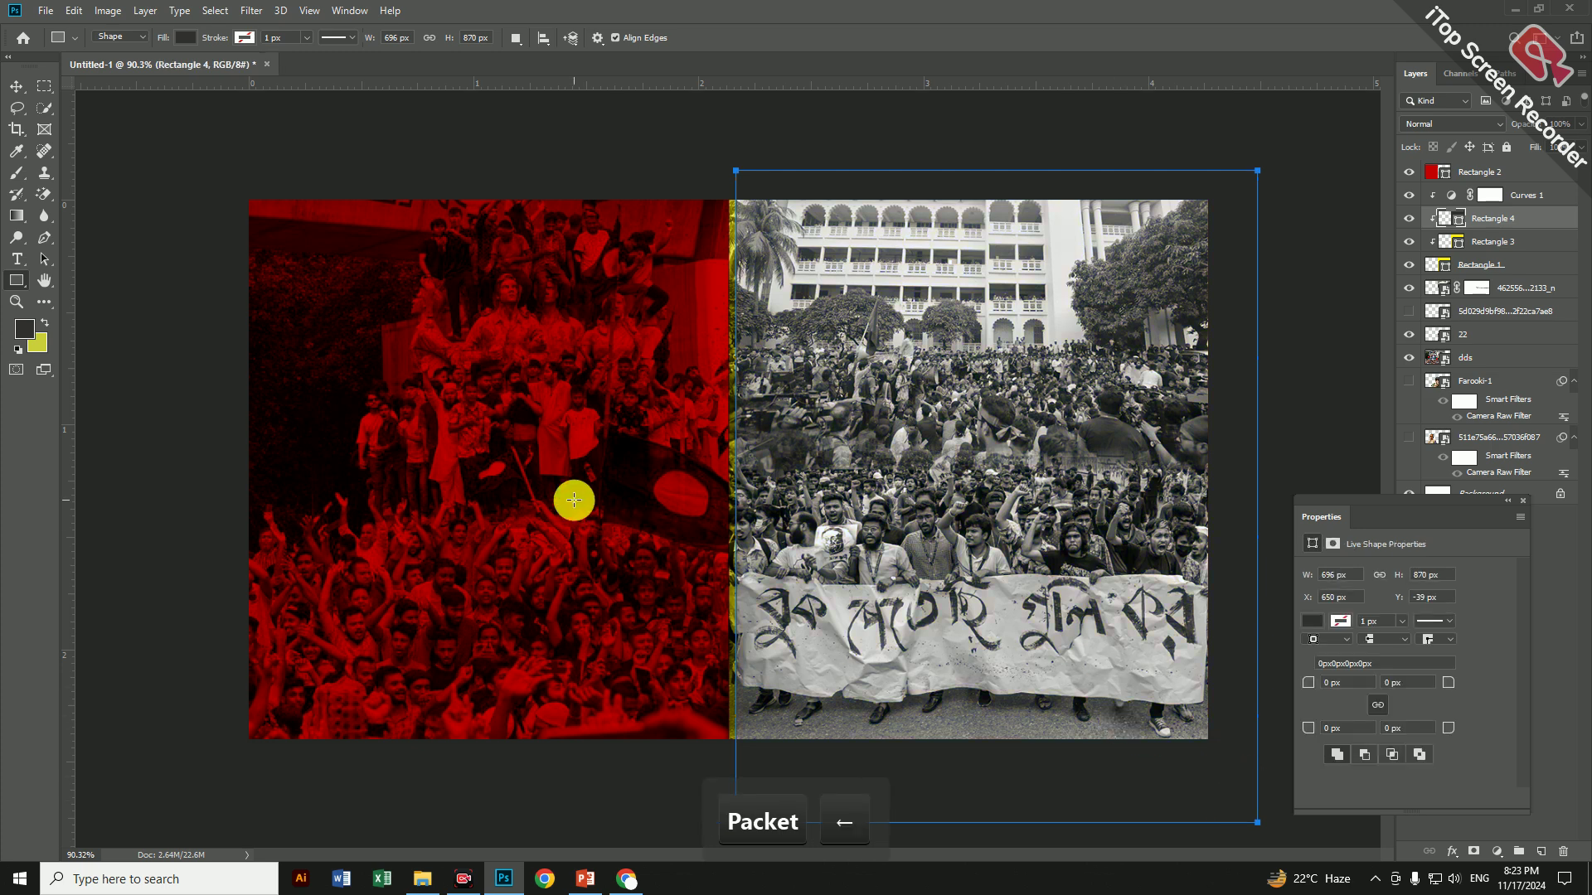
pyautogui.click(16, 86)
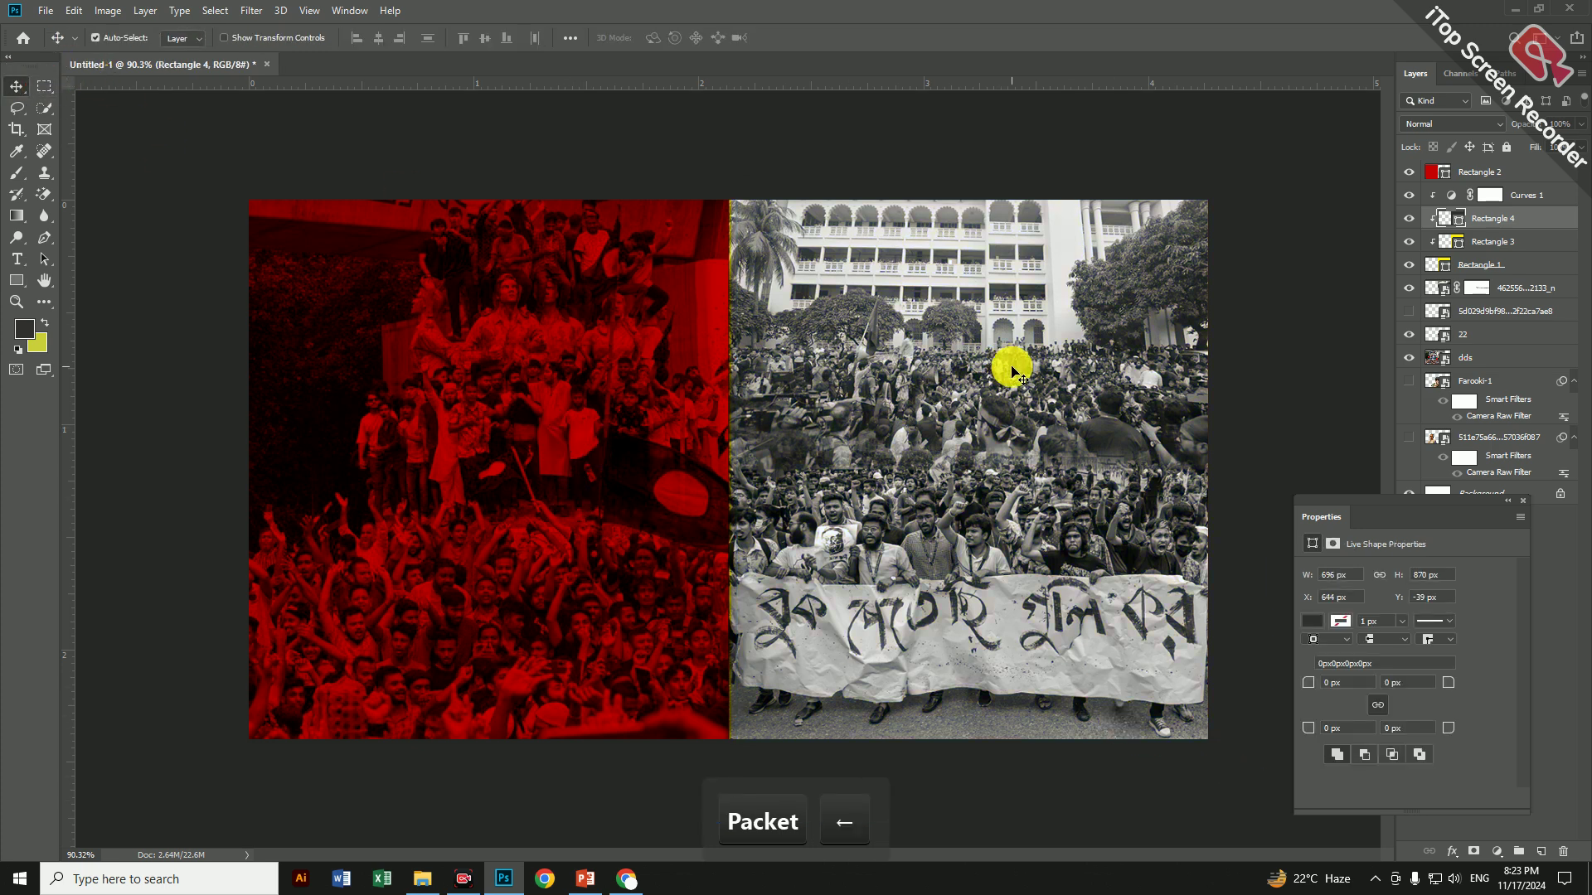
pyautogui.press('Left')
# Set the dark gray rectangle's blend mode to Overlay and put the shape properties away
pyautogui.click(1452, 123)
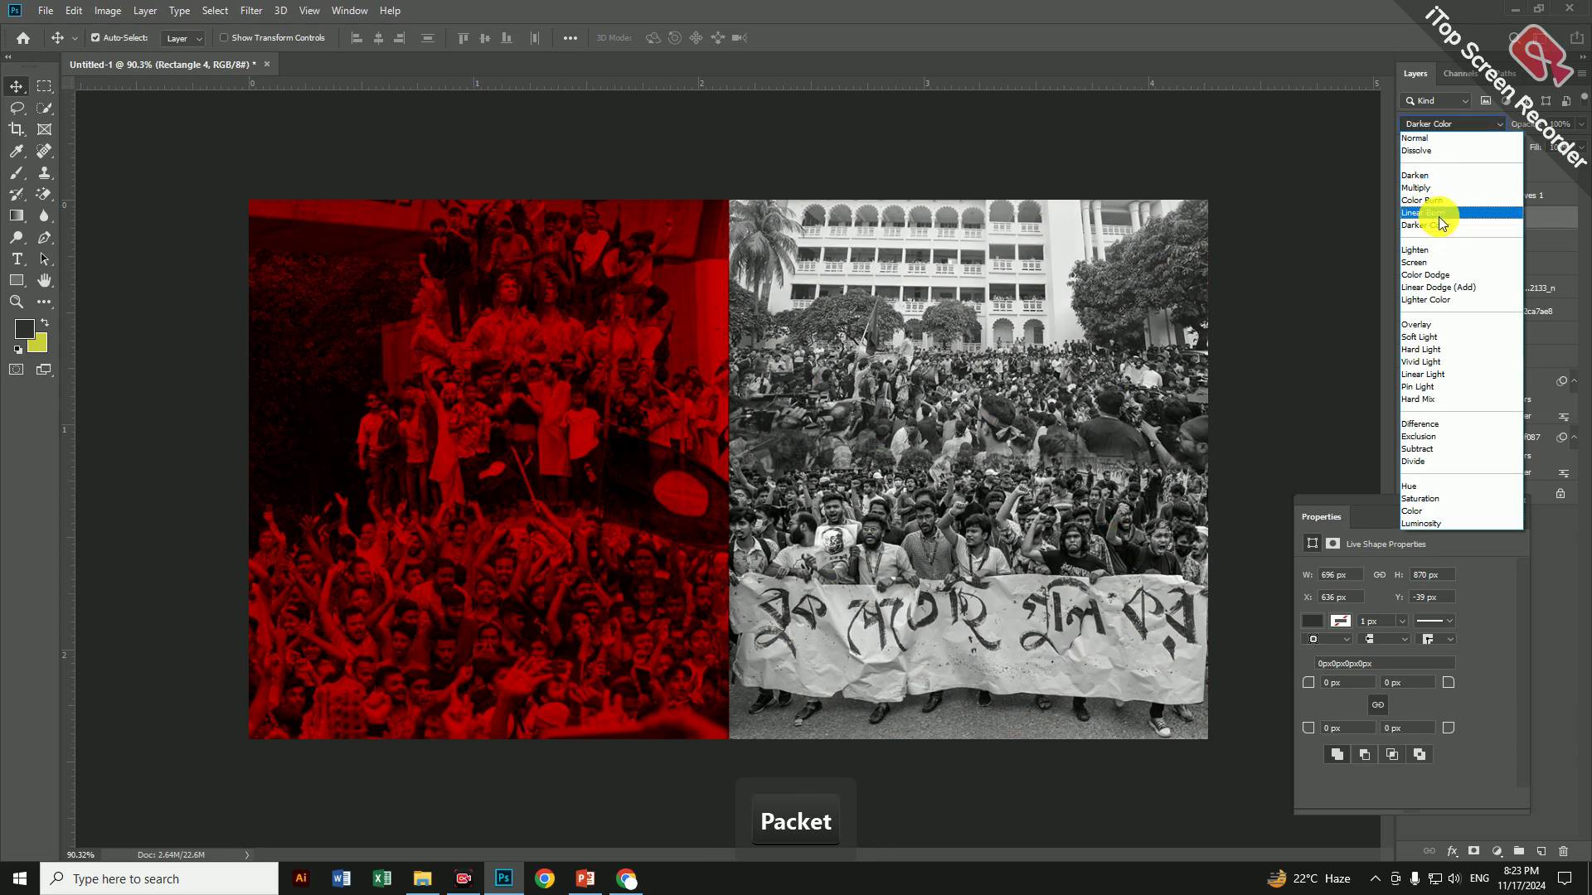
pyautogui.click(1439, 328)
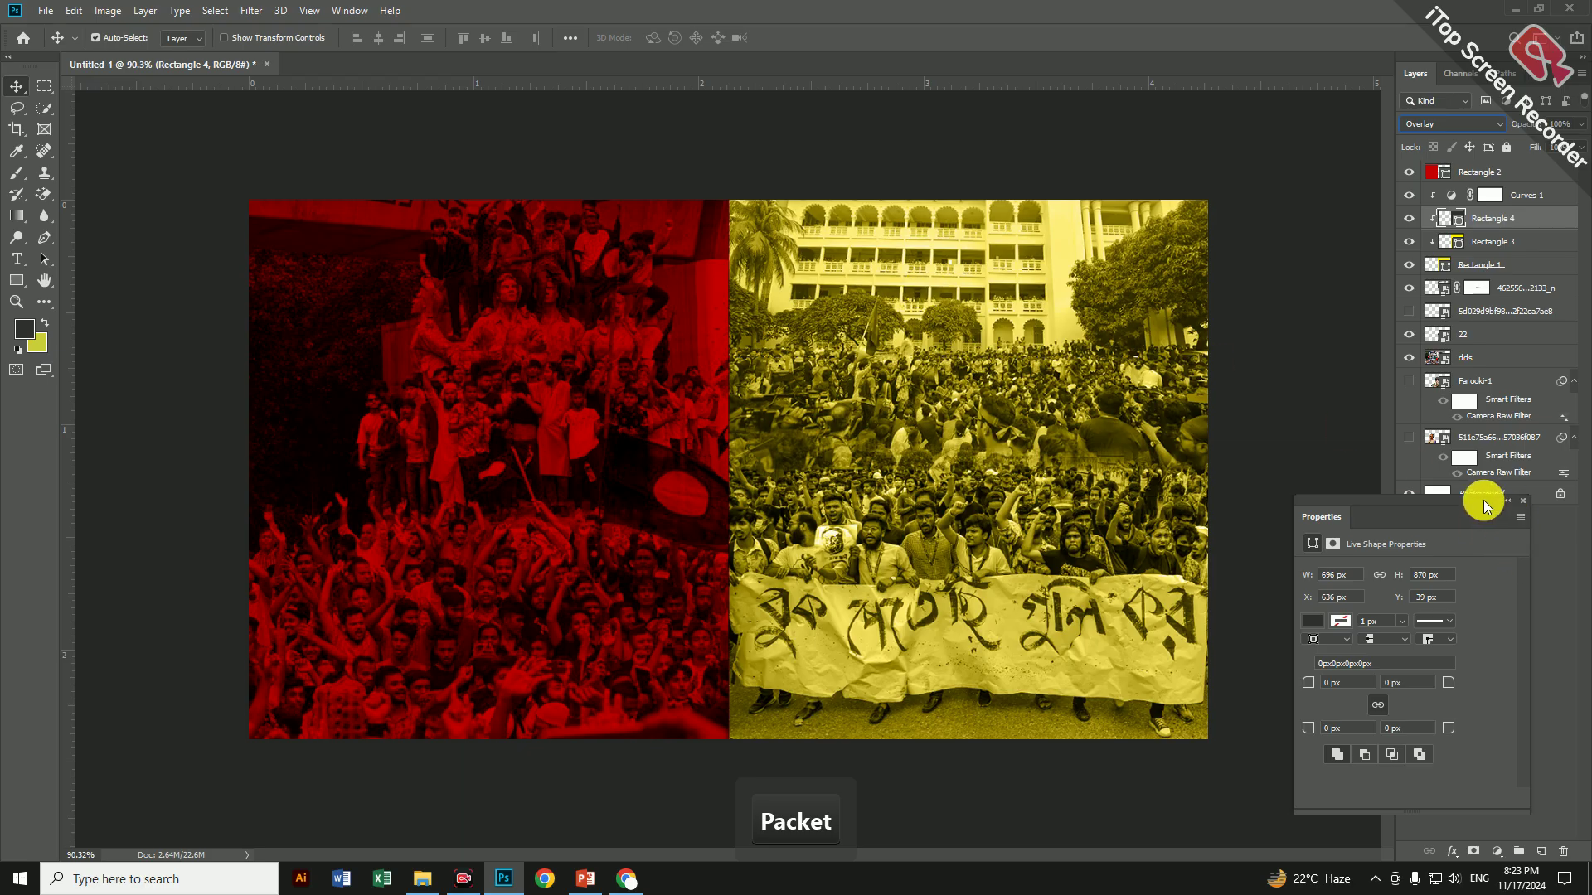
pyautogui.moveTo(1485, 506); pyautogui.dragTo(1315, 597)
pyautogui.click(1357, 594)
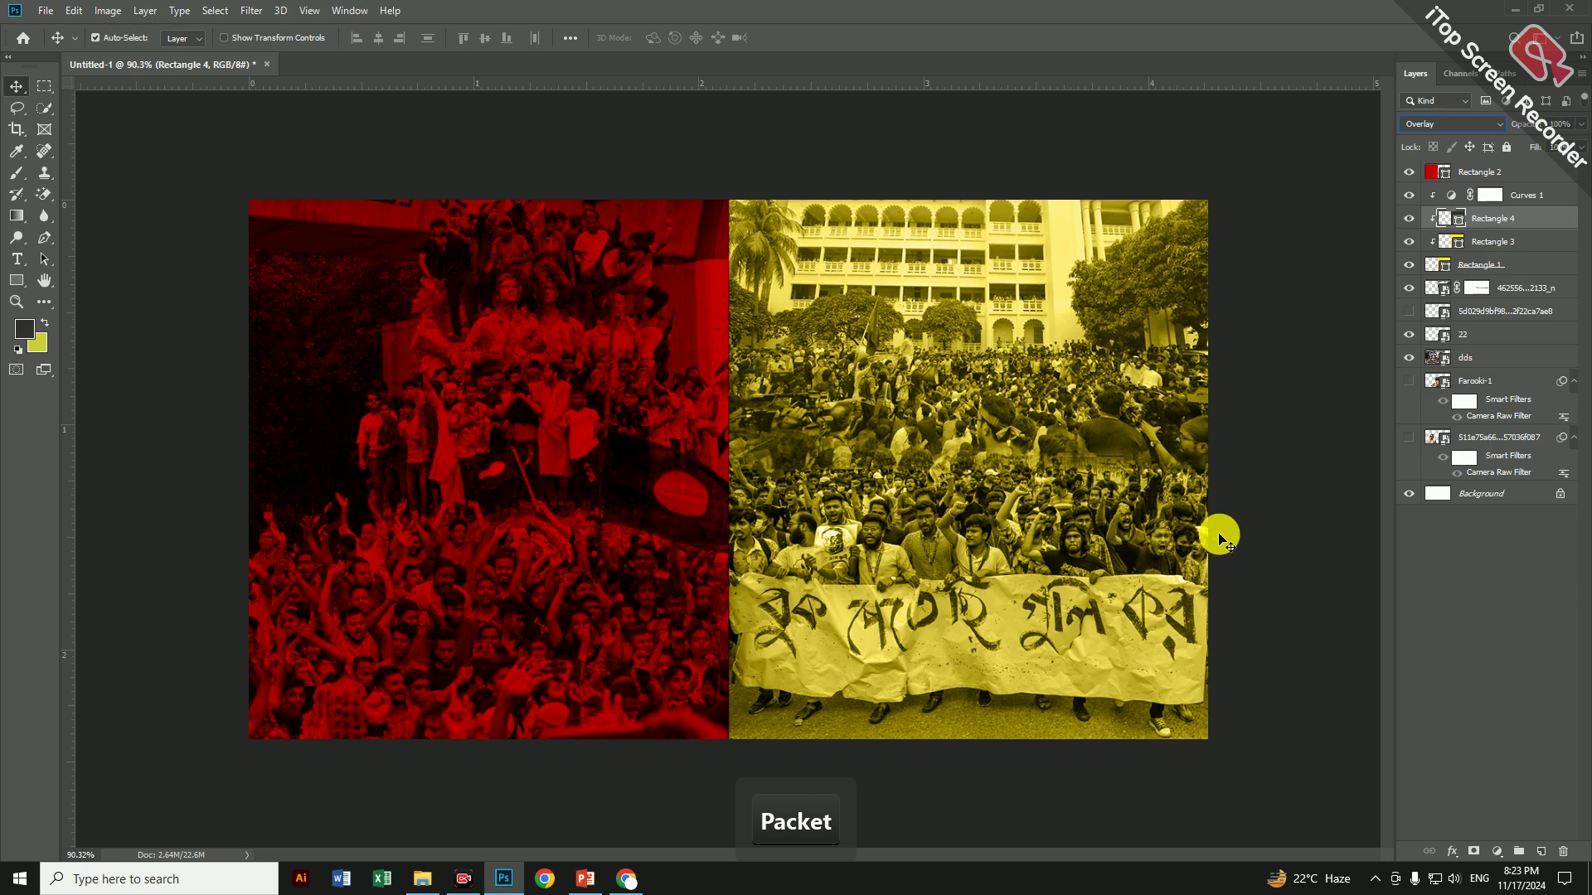
# Apply a Gaussian Blur with a 2.4 pixel radius to the dds crowd photo in the left half
pyautogui.click(1465, 359)
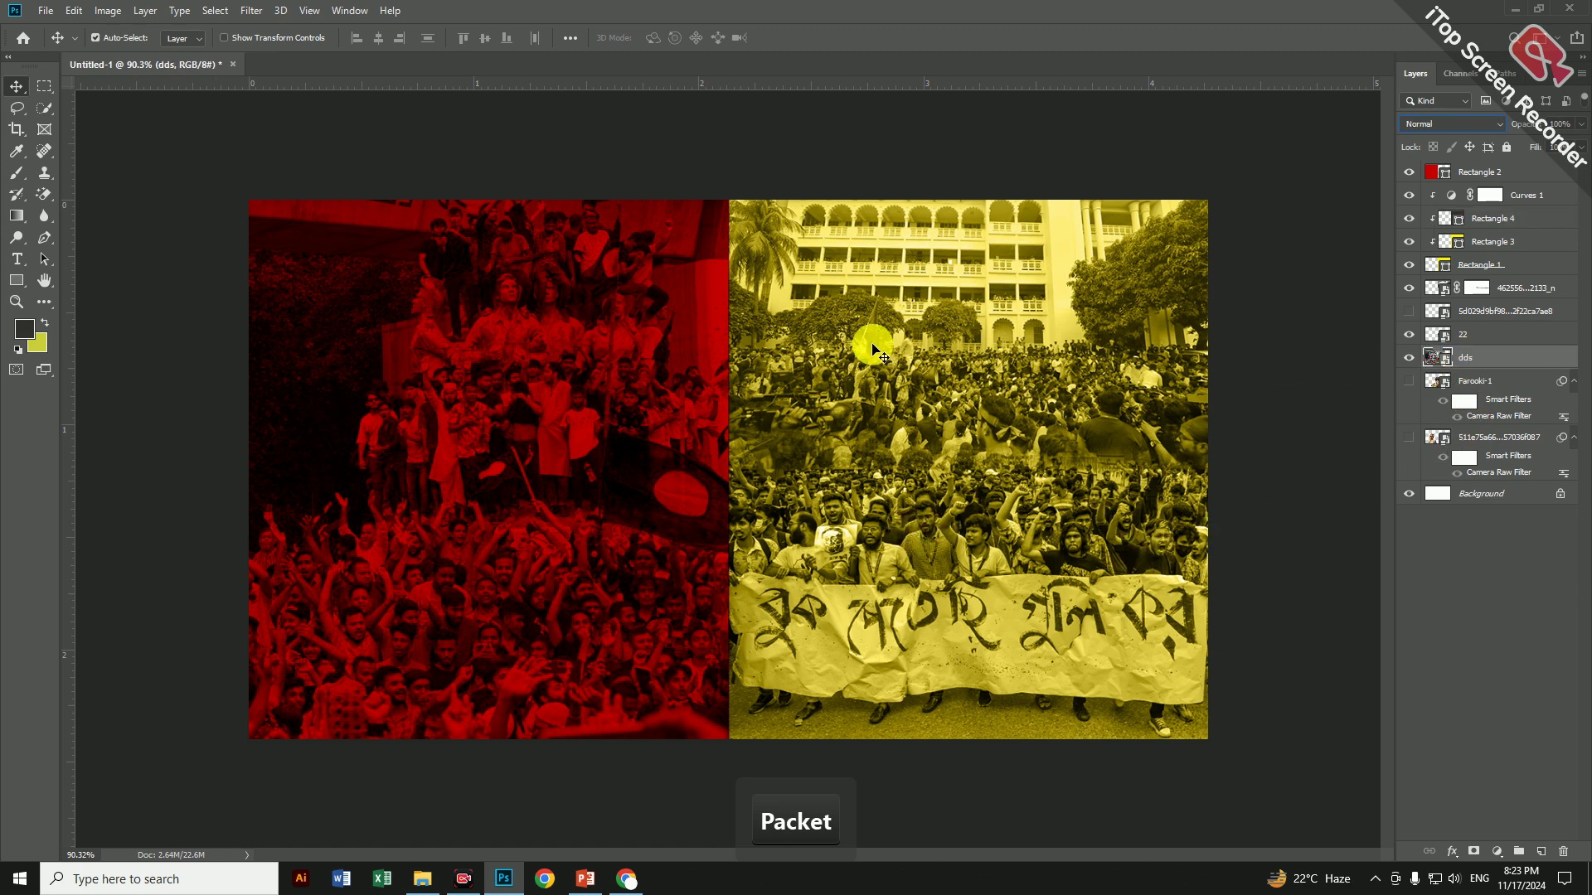
pyautogui.click(252, 11)
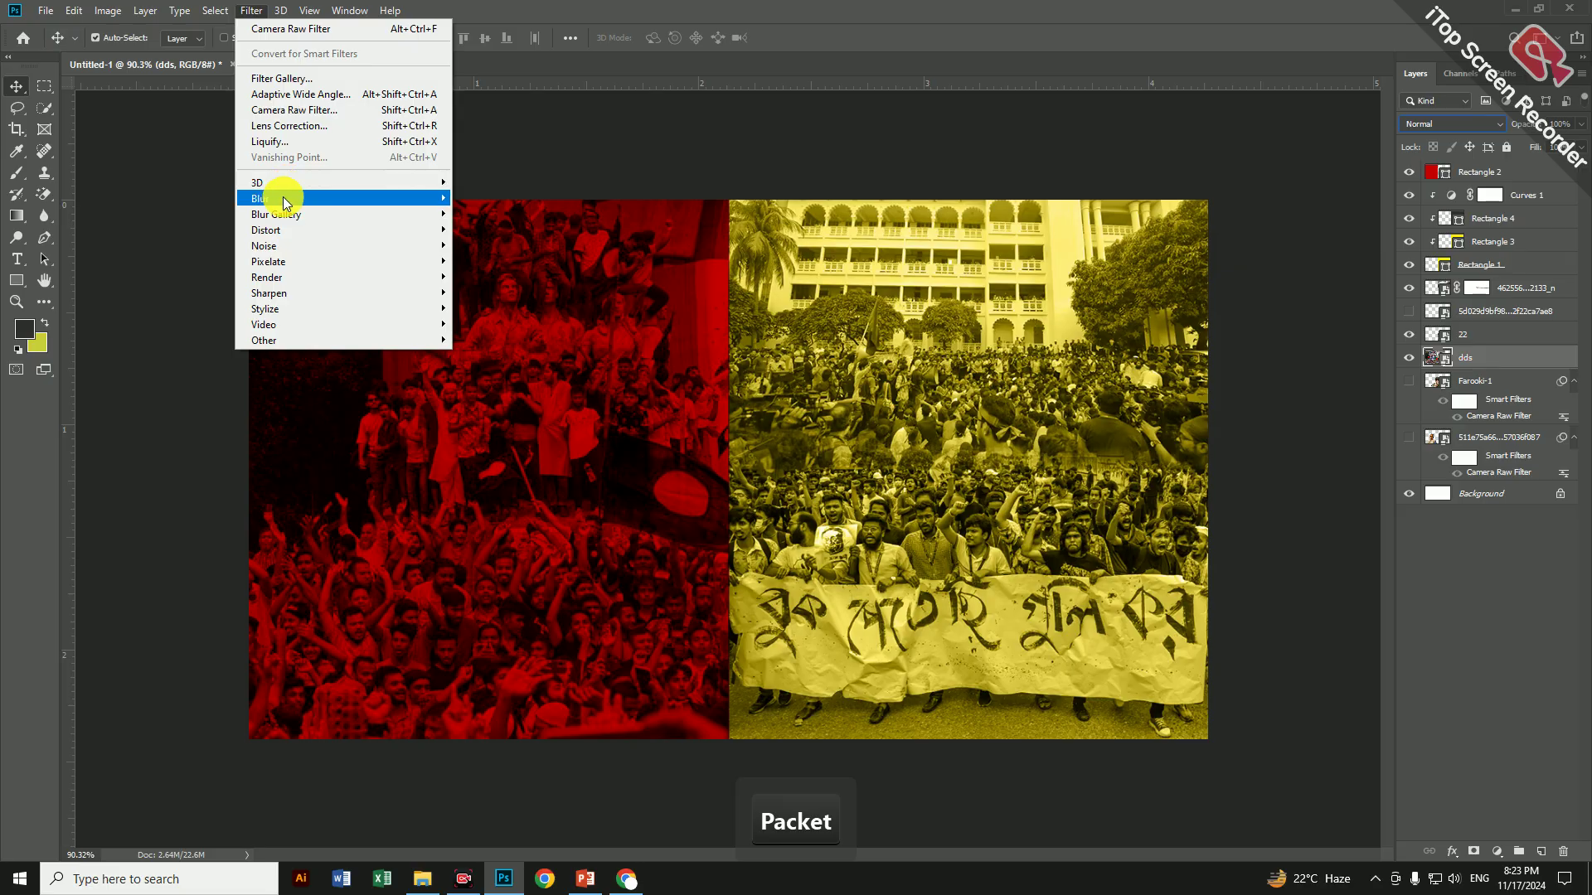
pyautogui.moveTo(419, 199)
pyautogui.click(518, 256)
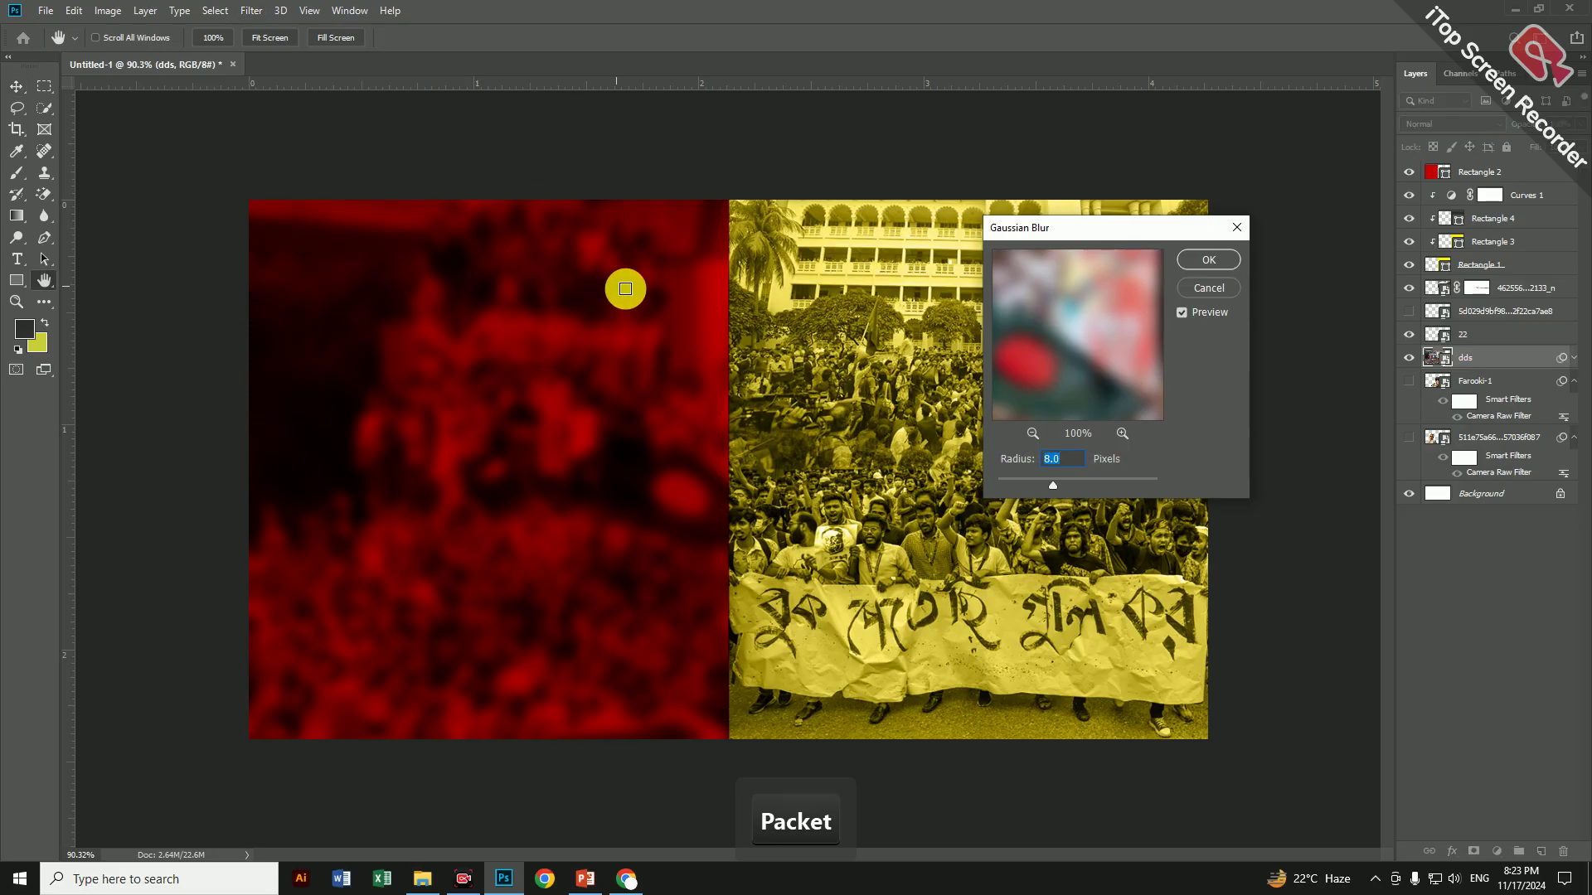
pyautogui.moveTo(1025, 492); pyautogui.dragTo(1017, 479)
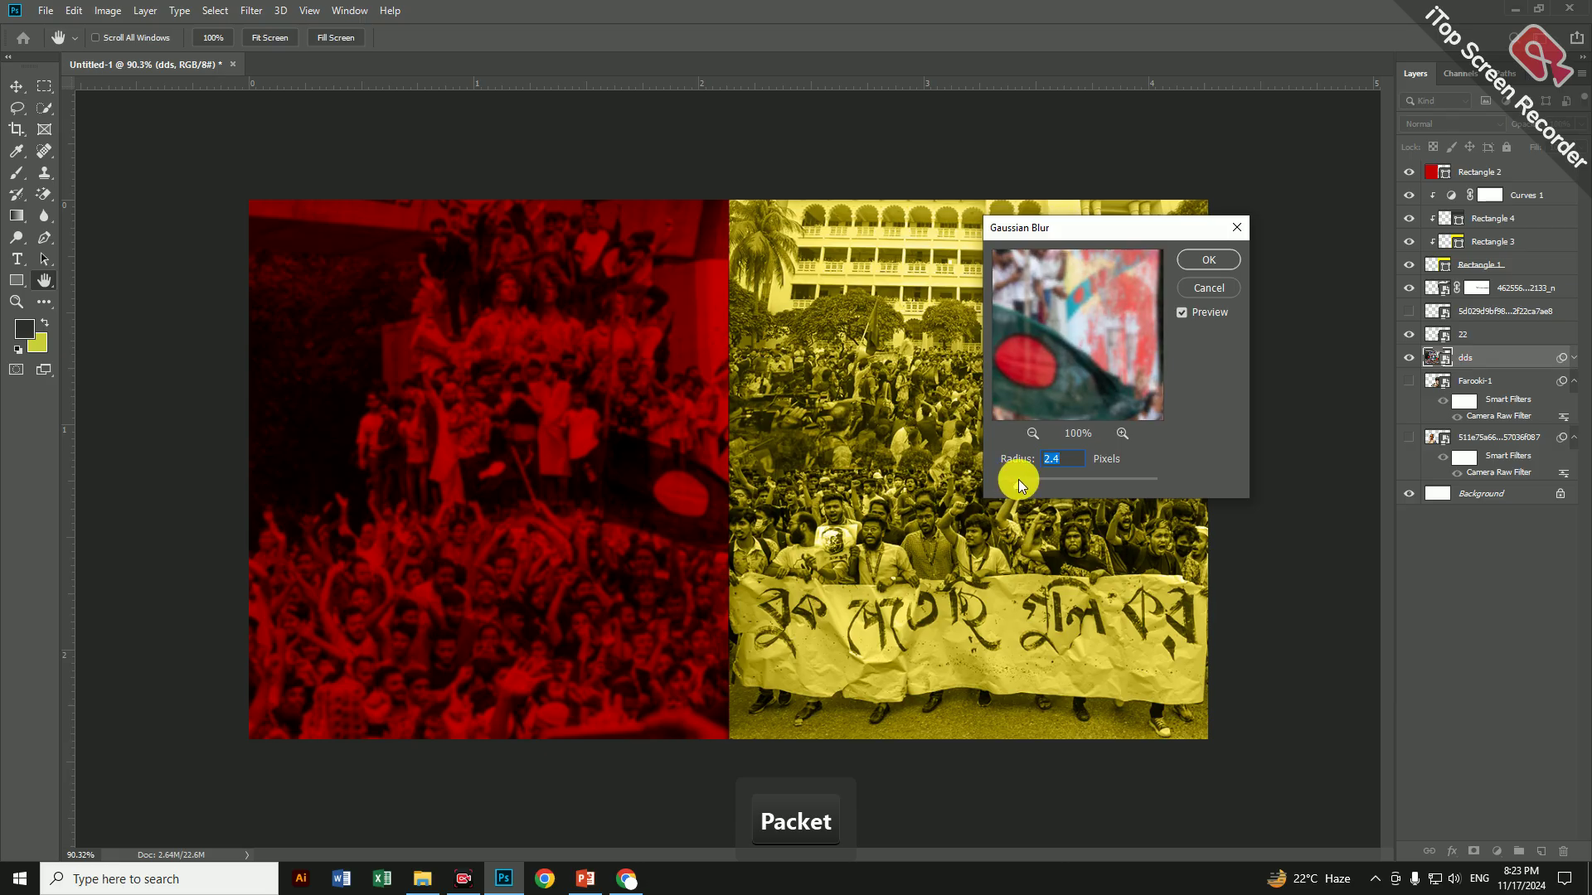
pyautogui.click(1204, 266)
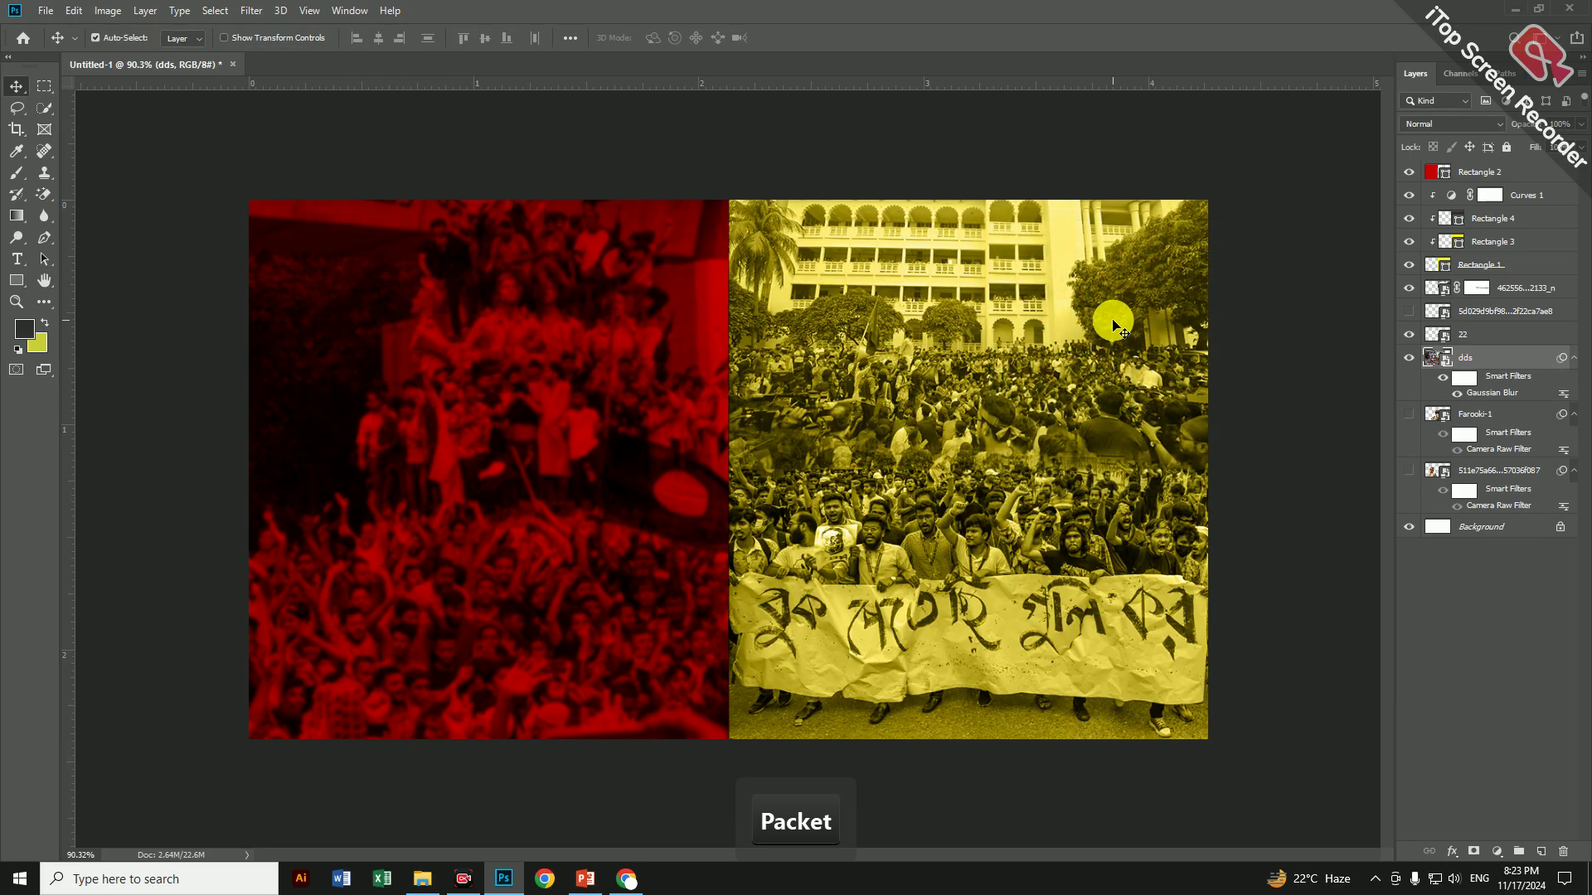
# Apply a Gaussian Blur with a 2.4 pixel radius to the upper crowd photo with the building in the yellow half
pyautogui.click(1113, 320)
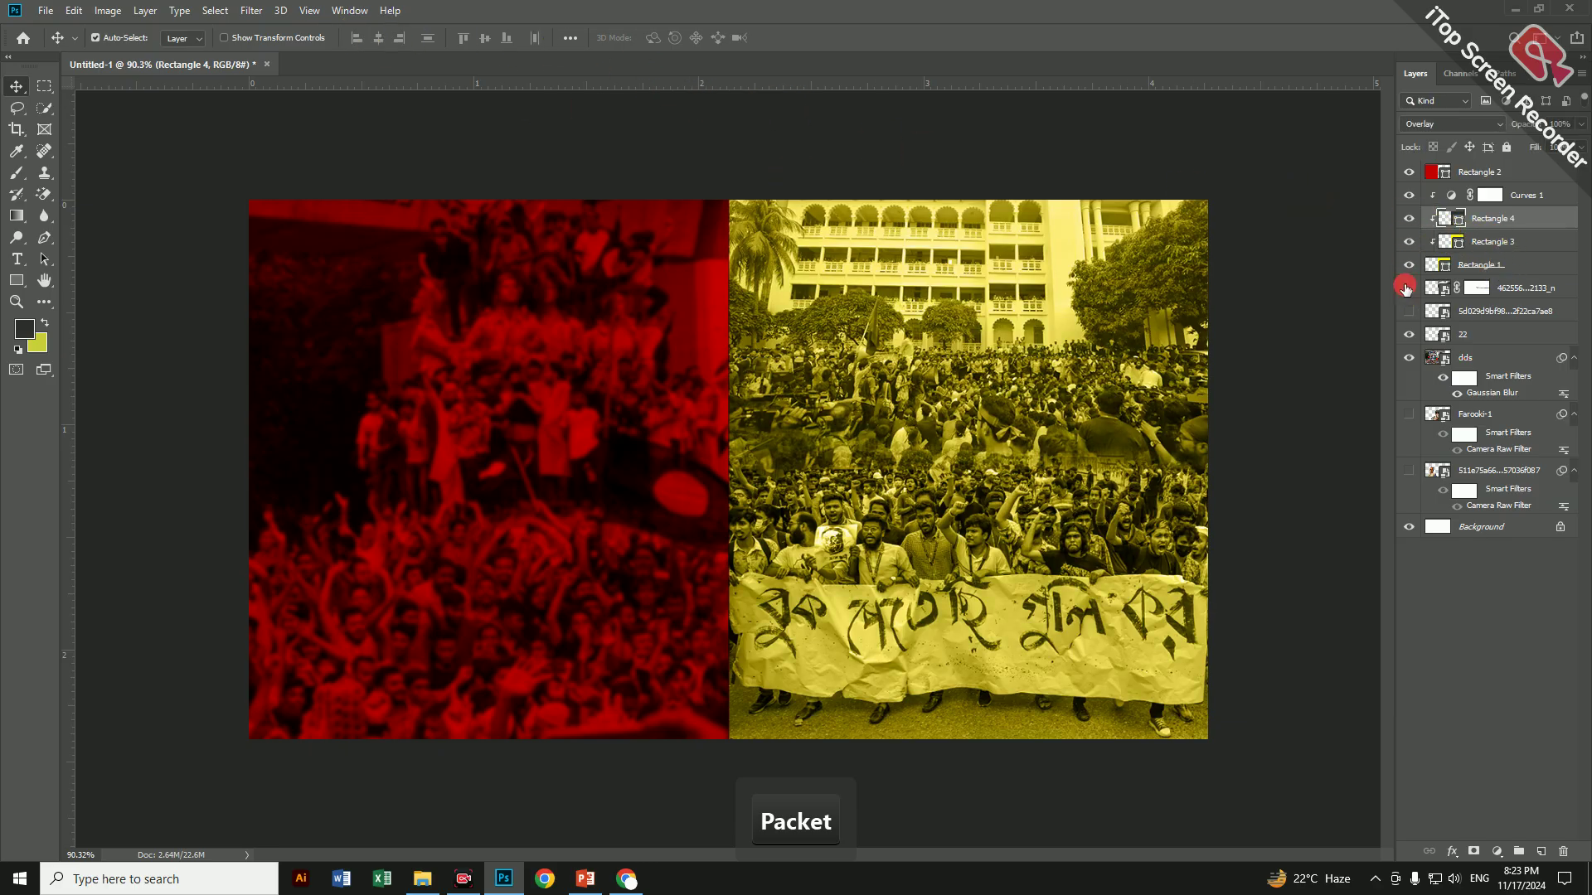
pyautogui.click(1407, 288)
pyautogui.click(1407, 287)
pyautogui.click(1435, 290)
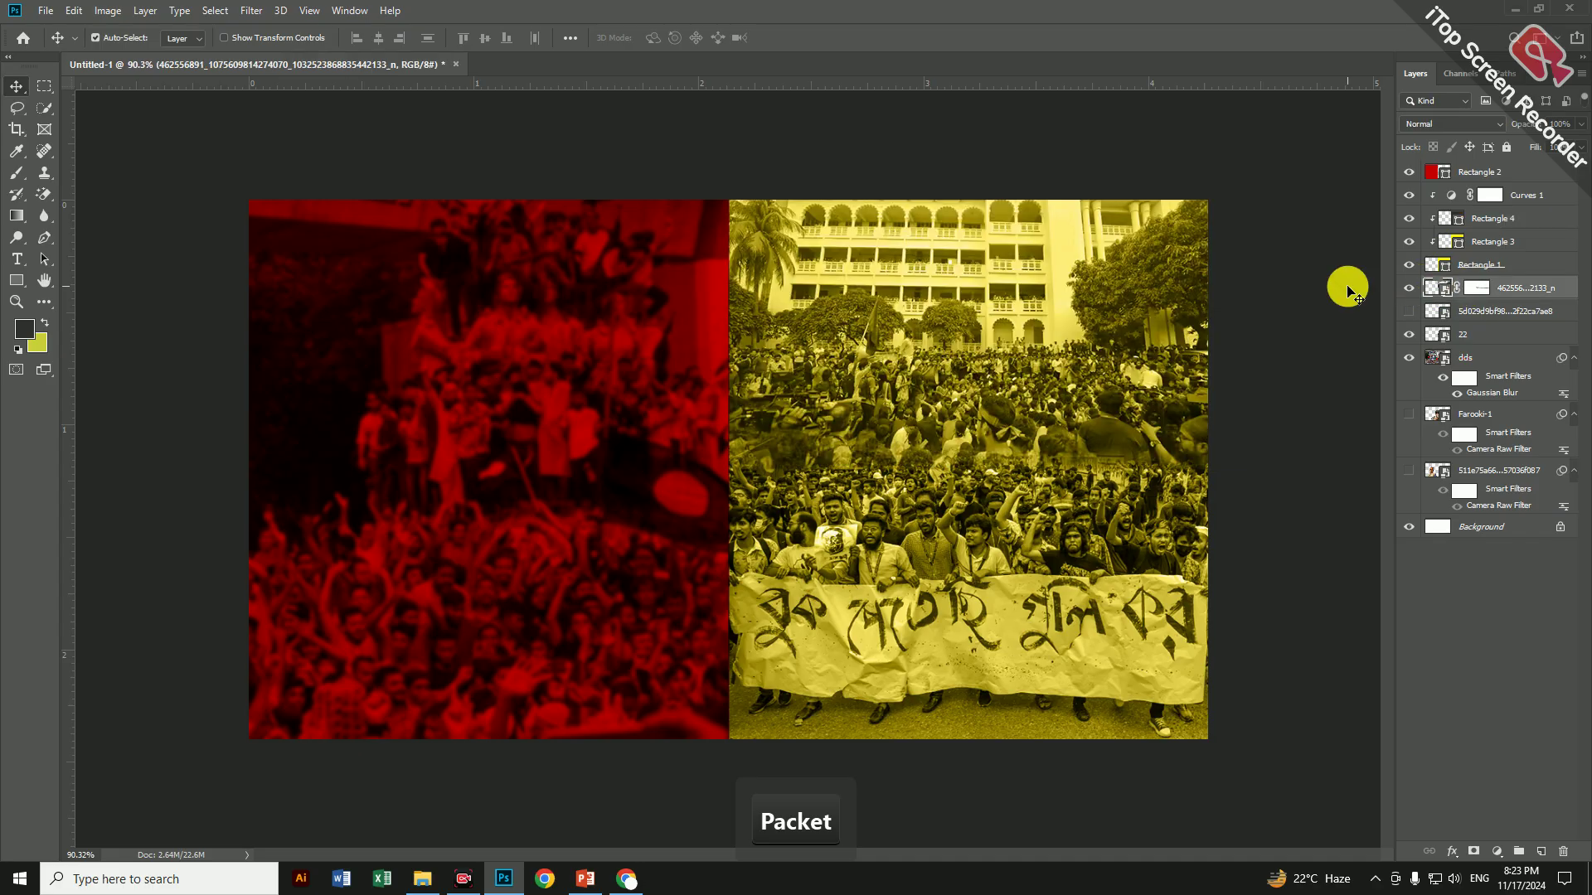
pyautogui.click(251, 10)
pyautogui.moveTo(326, 199)
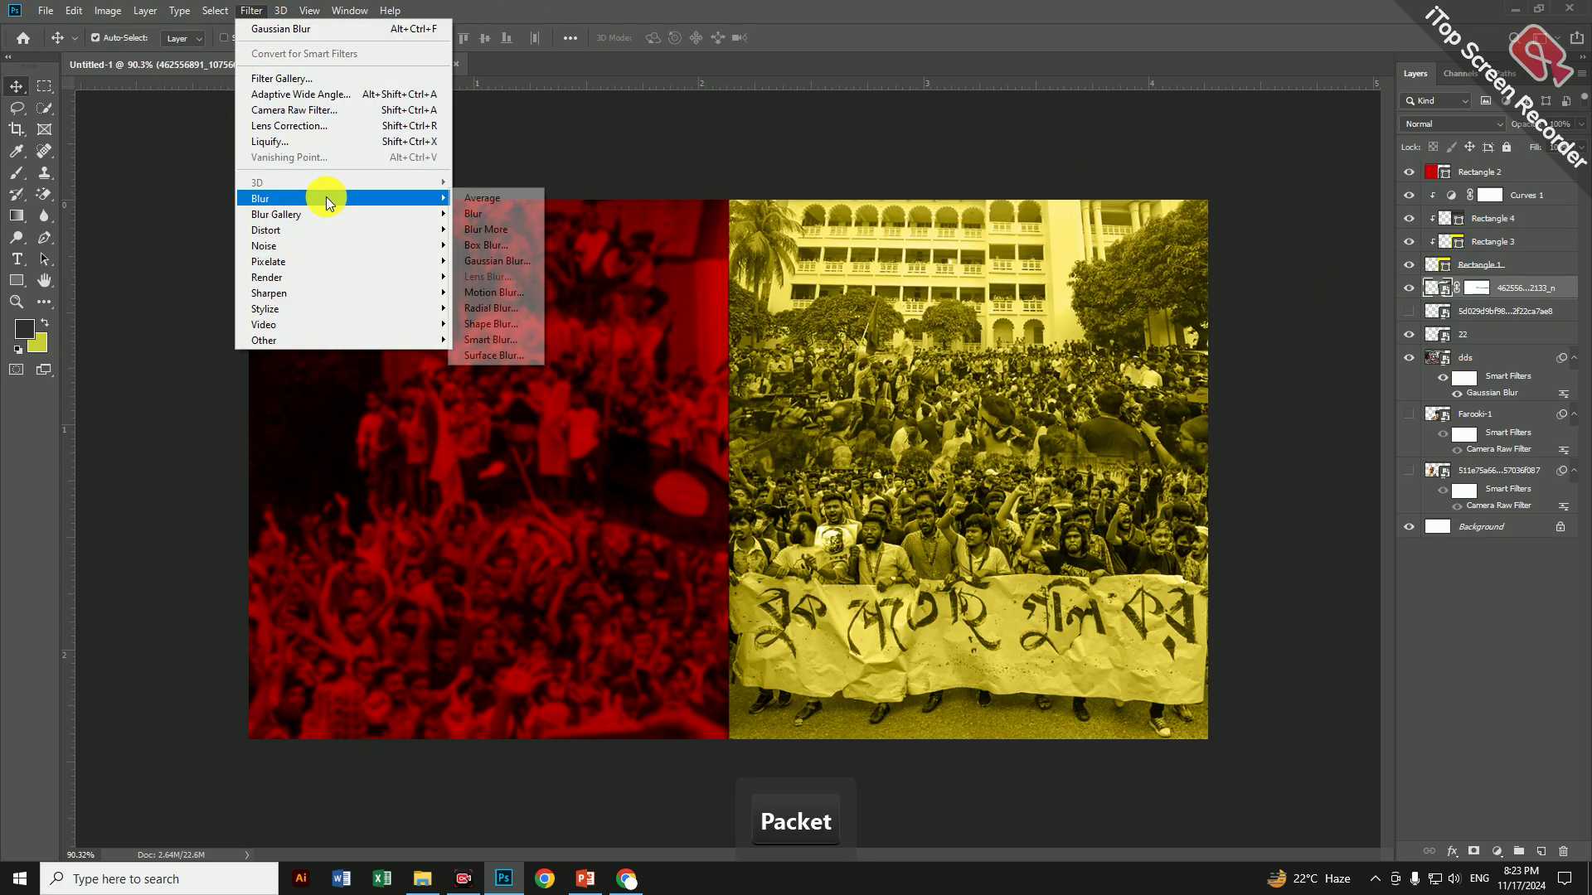
pyautogui.click(500, 260)
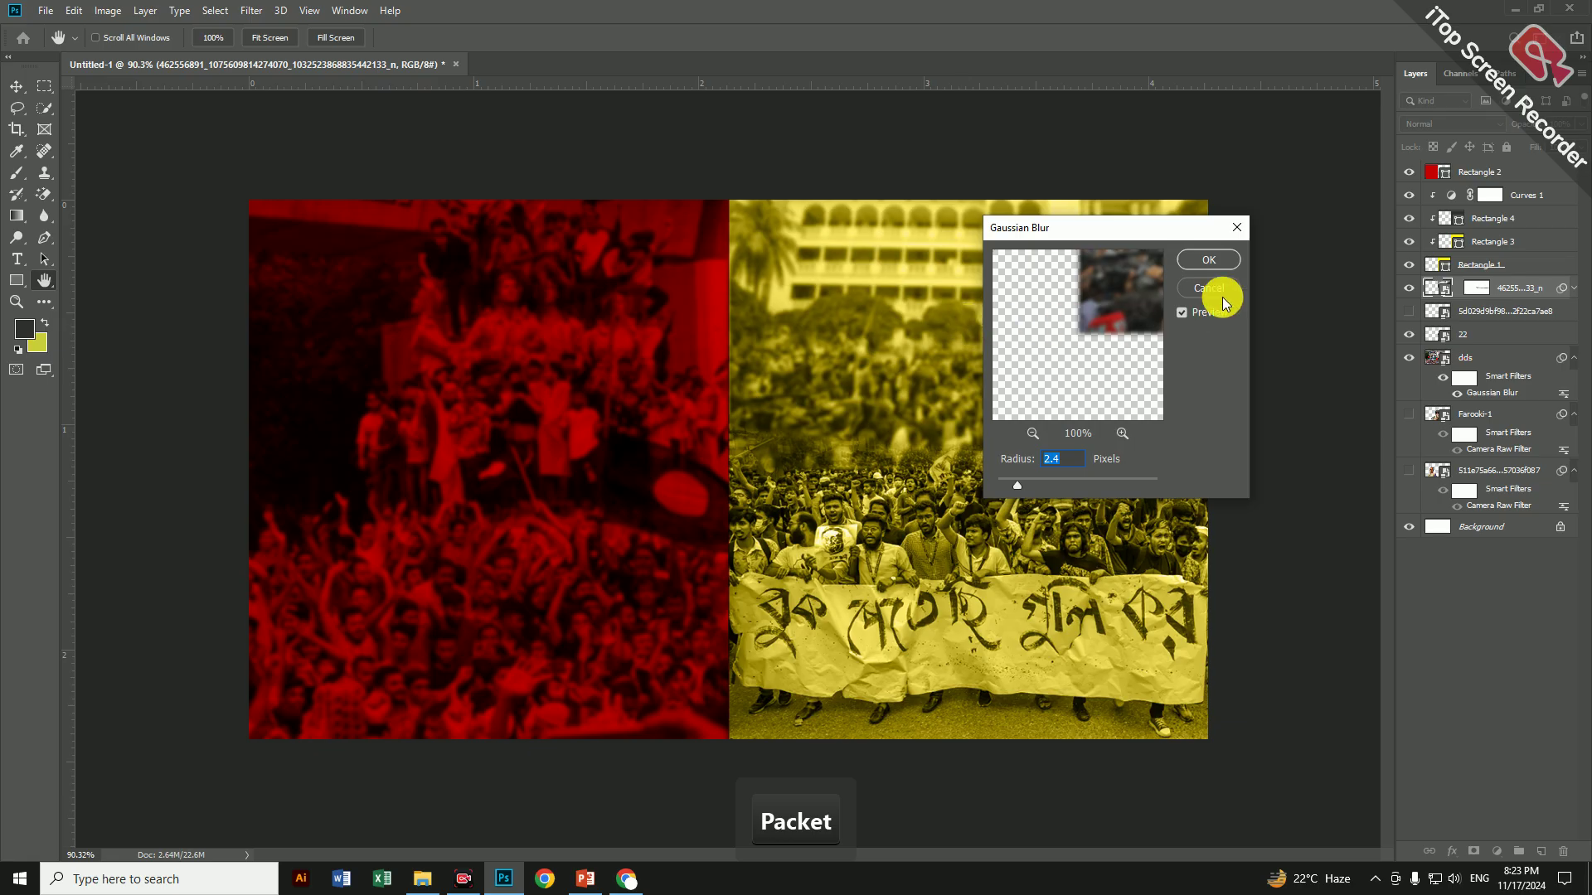
pyautogui.press('Return')
# Examine which layer holds the lower crowd photo with the banner by hiding and showing the layers in turn
pyautogui.click(1179, 534)
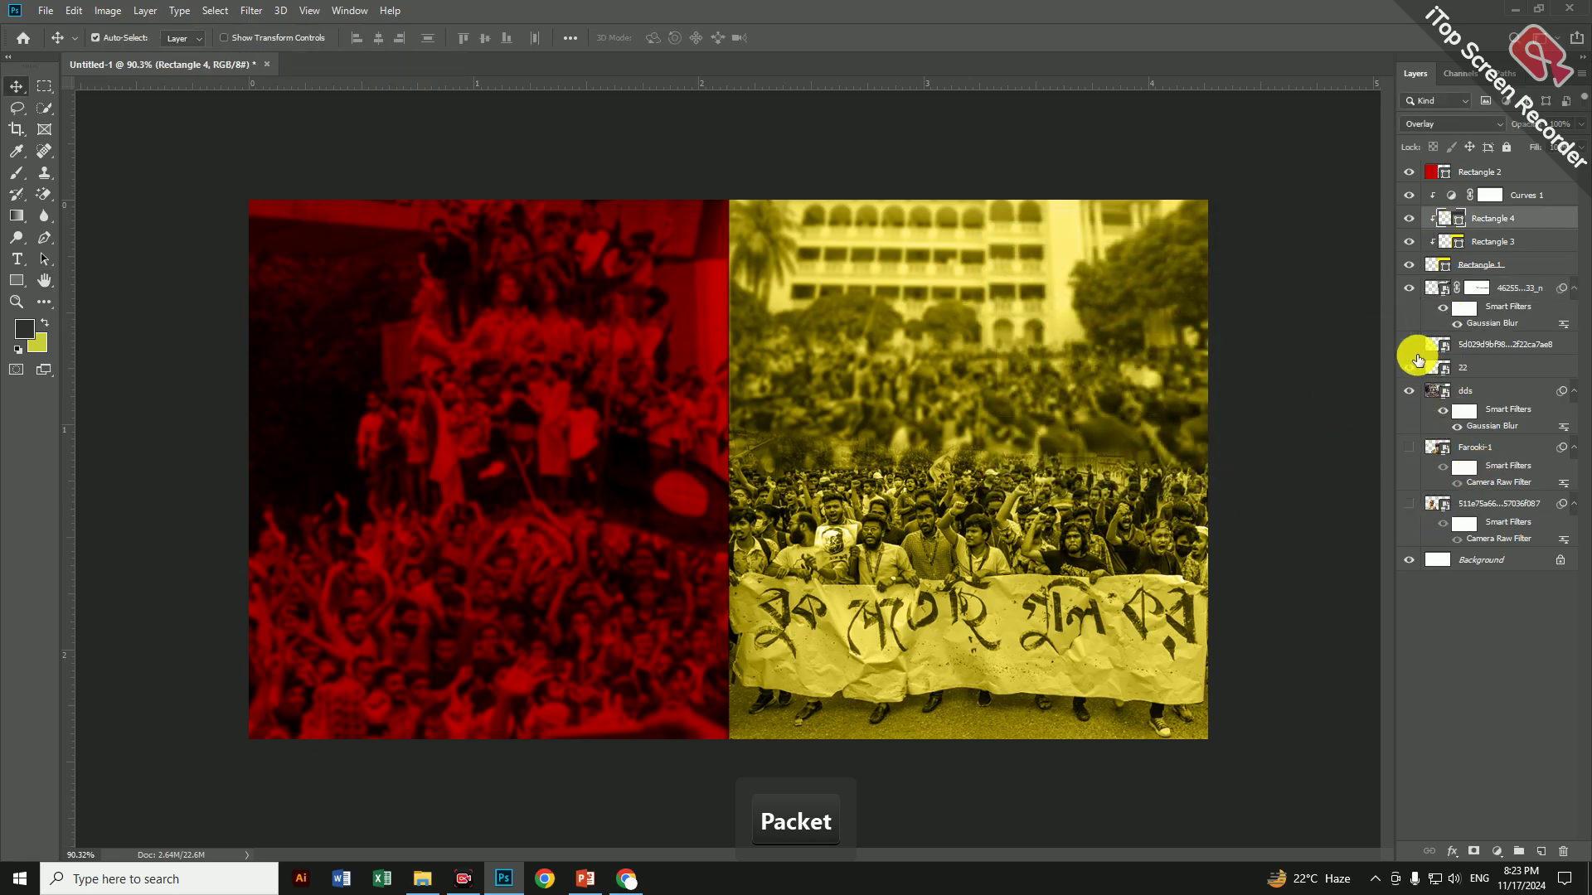
pyautogui.click(1409, 344)
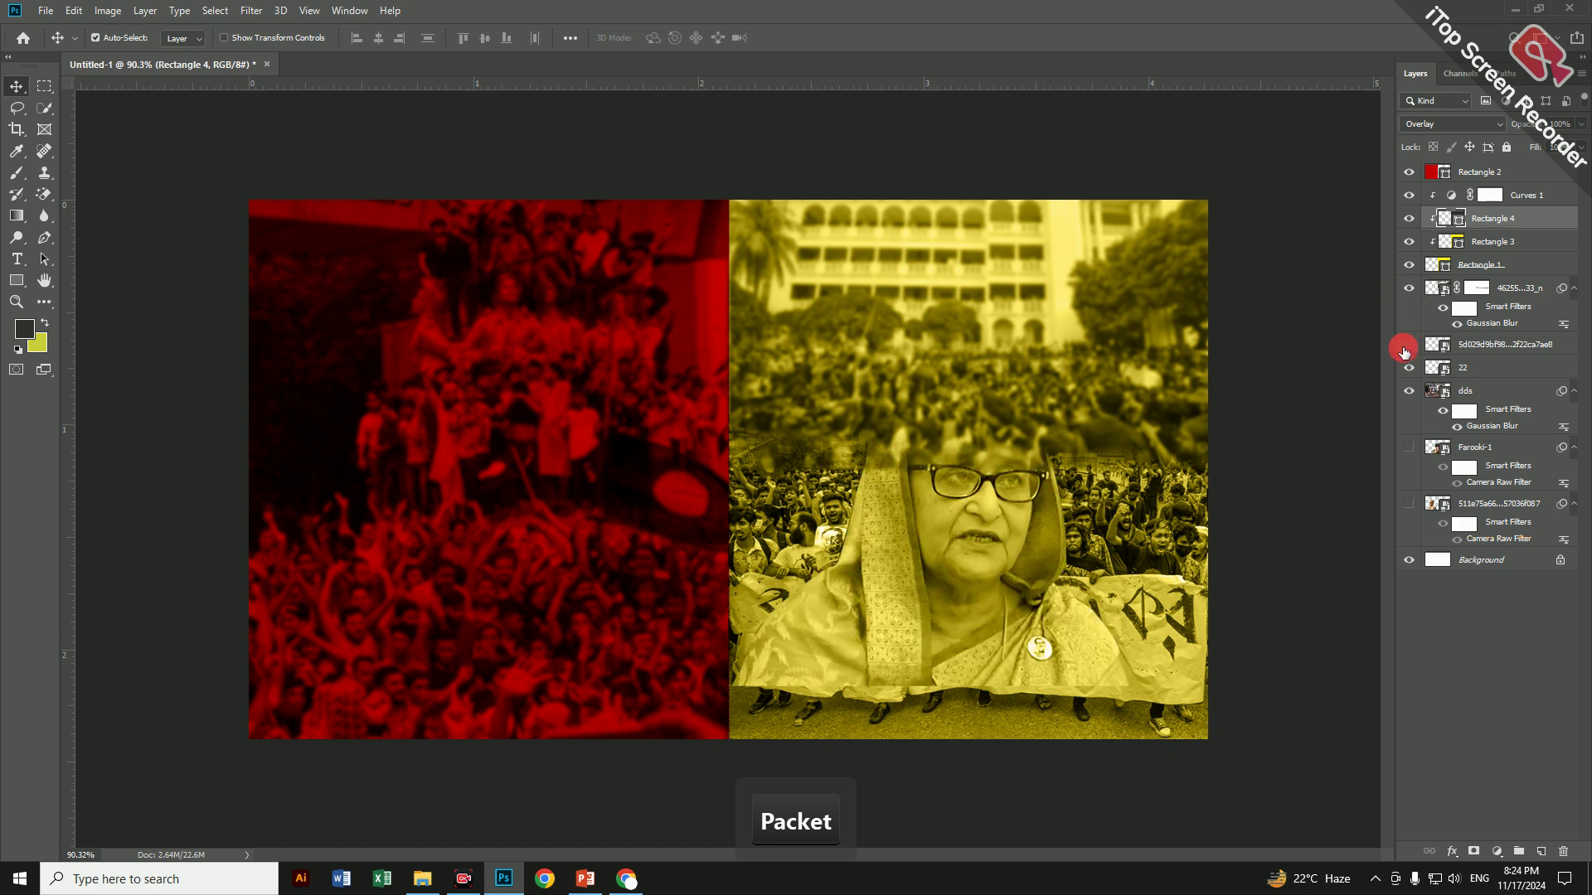
pyautogui.click(1409, 345)
pyautogui.click(1409, 390)
pyautogui.click(1409, 391)
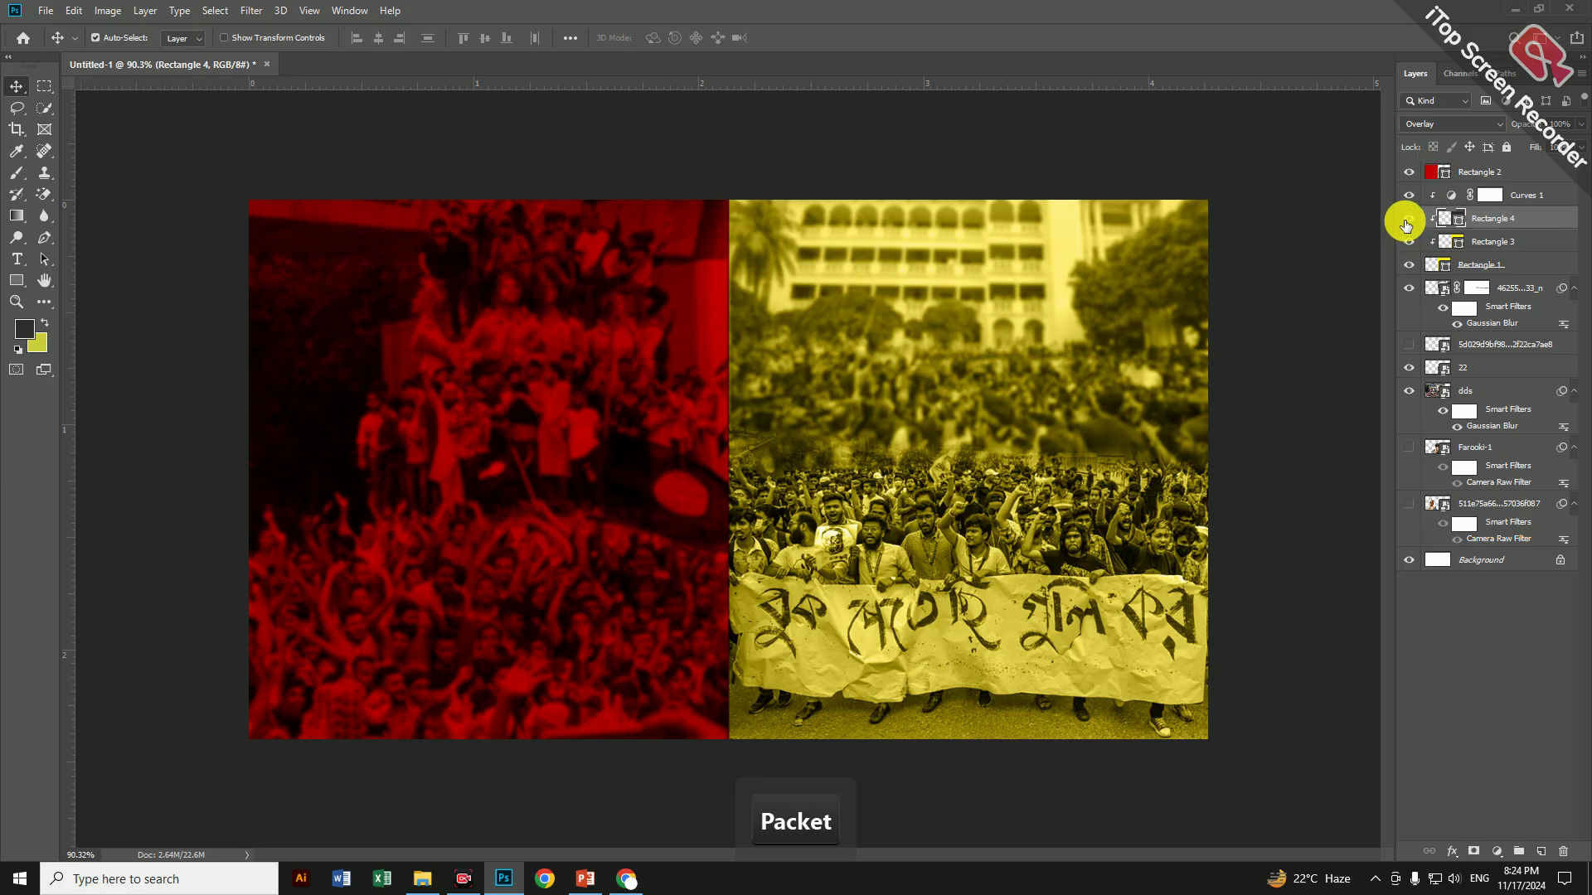
pyautogui.click(1406, 222)
pyautogui.click(1406, 222)
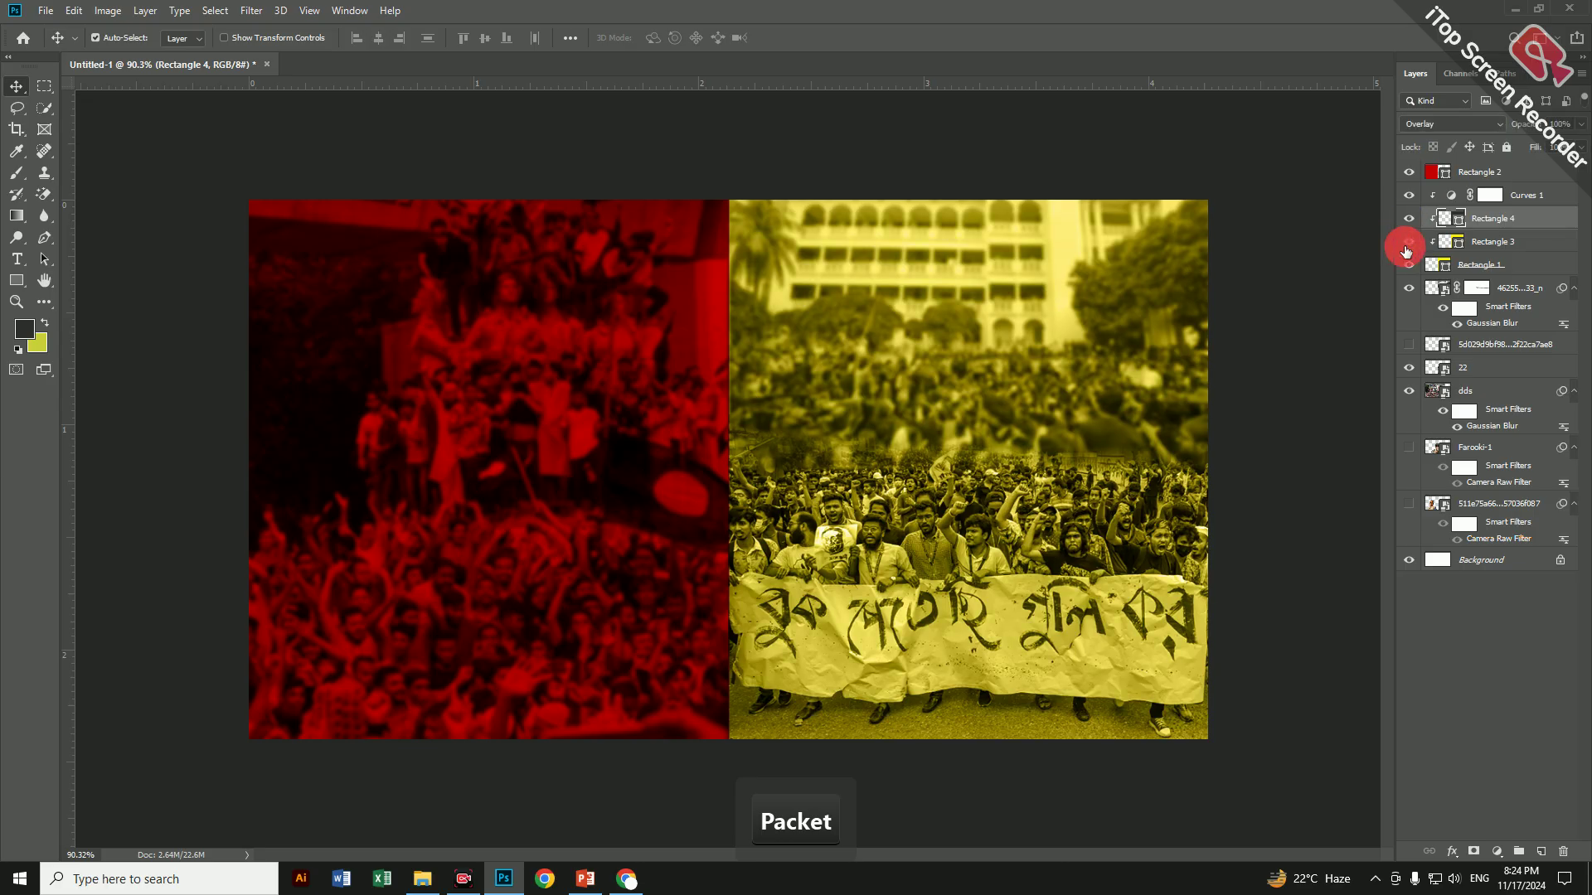
pyautogui.click(1409, 289)
pyautogui.click(1410, 292)
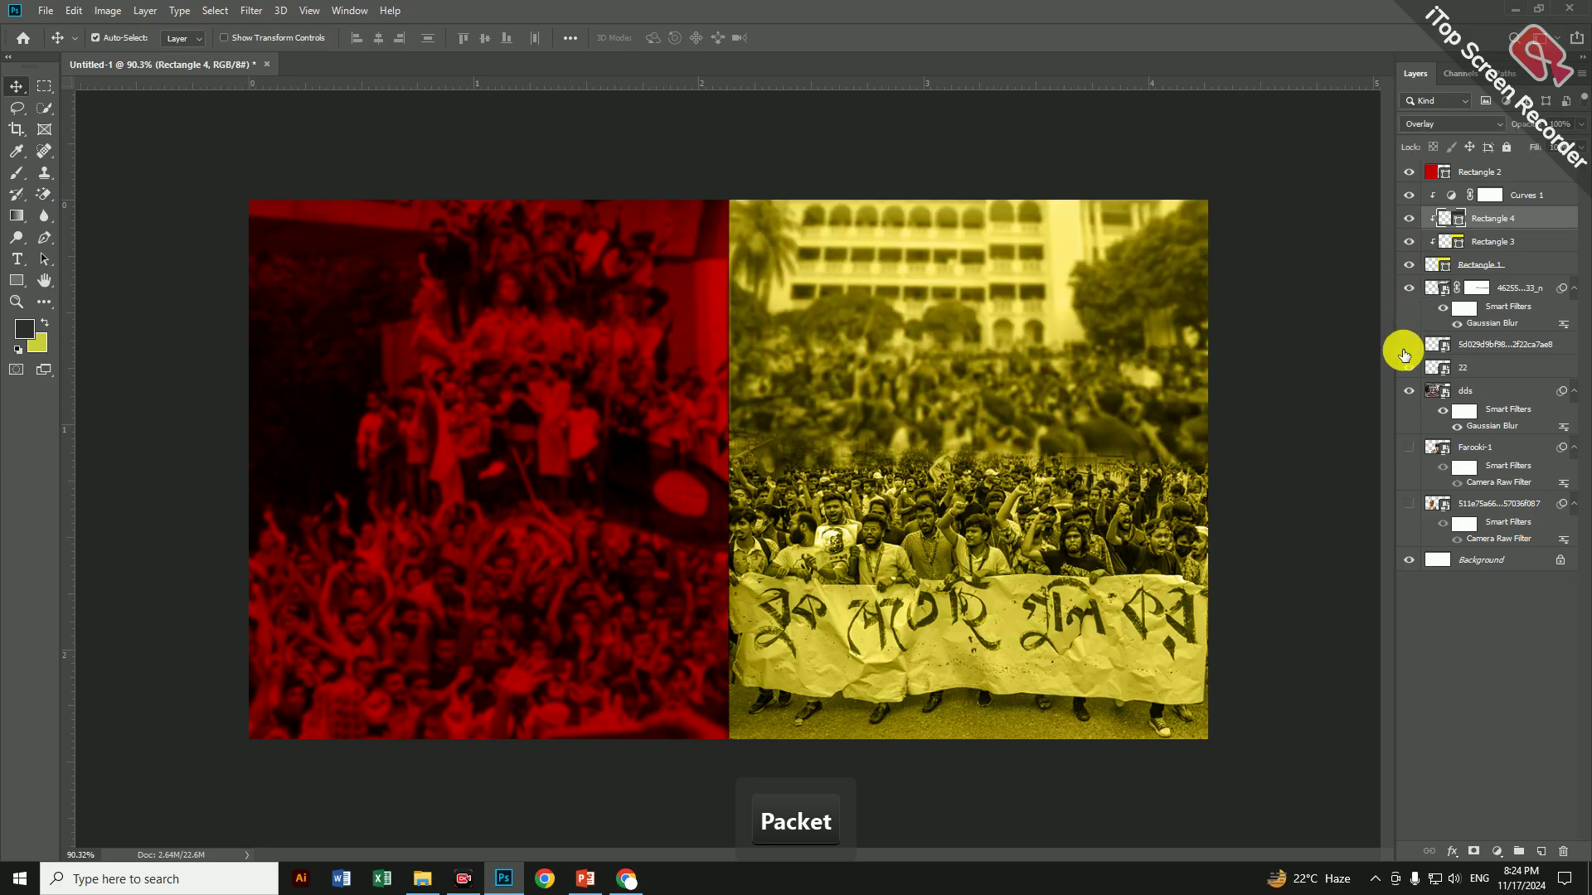
pyautogui.click(1404, 347)
pyautogui.click(1404, 352)
pyautogui.click(1407, 364)
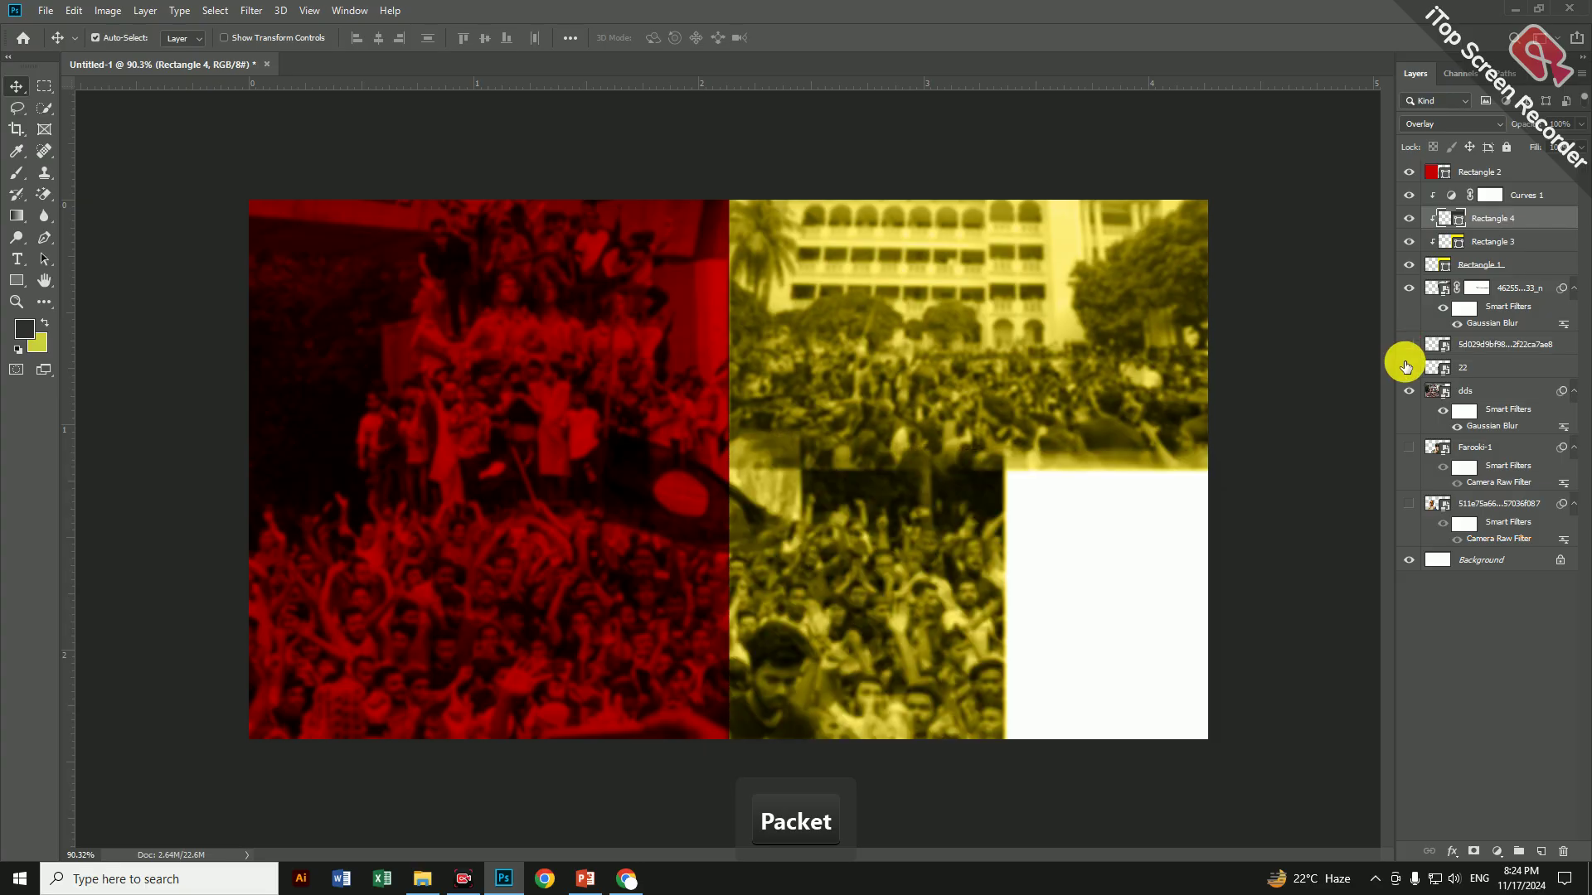
pyautogui.click(1406, 367)
# Apply a Gaussian Blur with a 2.4 pixel radius to layer 22, the banner crowd photo in the yellow half
pyautogui.click(1470, 365)
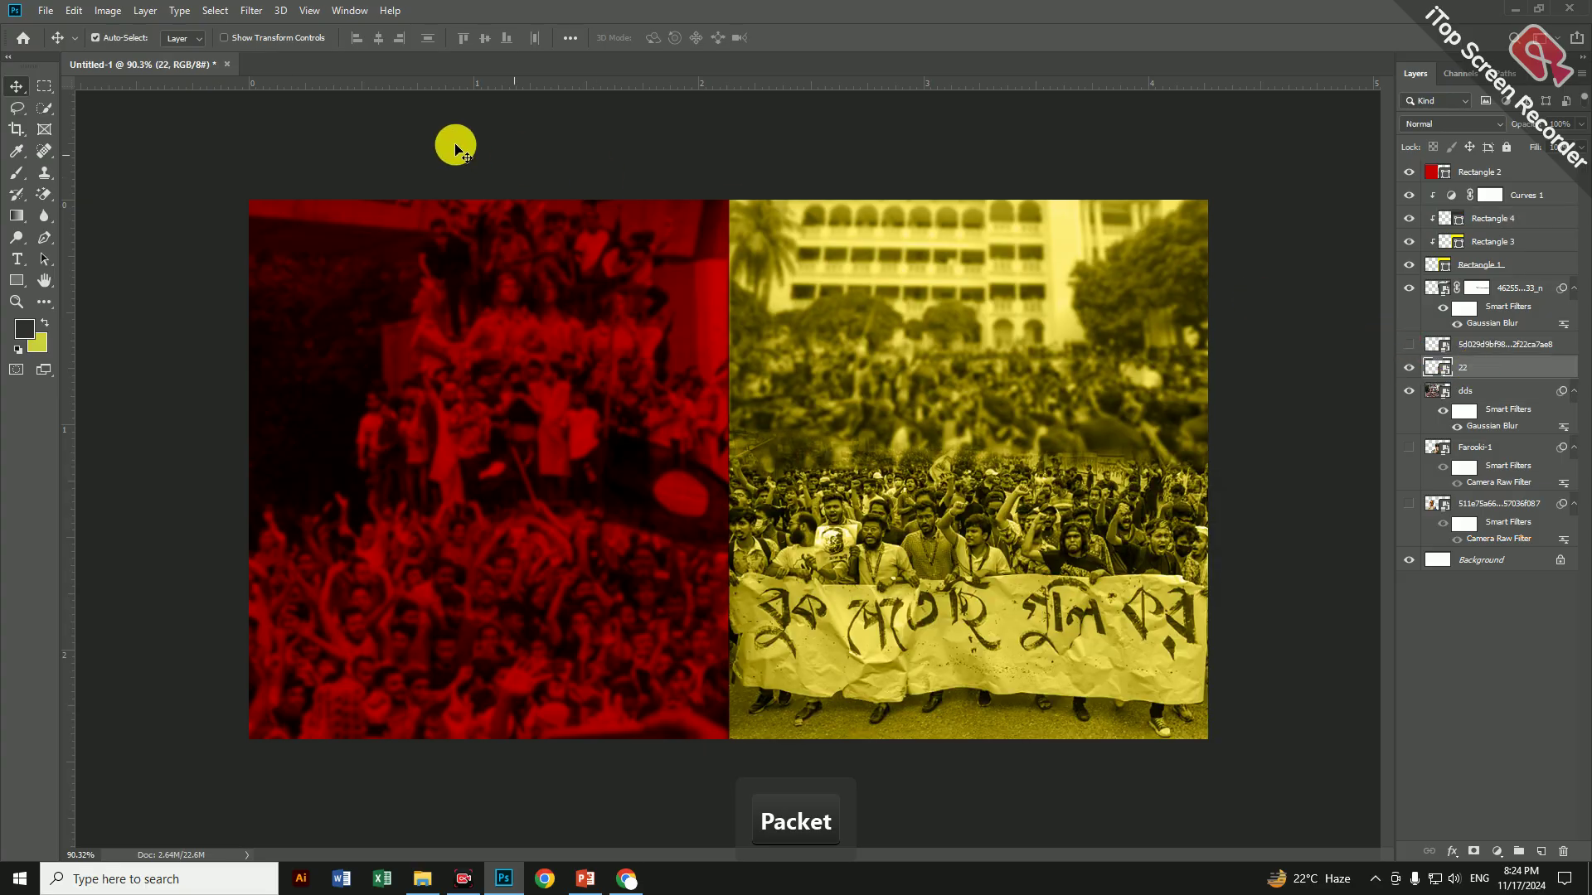
pyautogui.click(252, 10)
pyautogui.moveTo(331, 199)
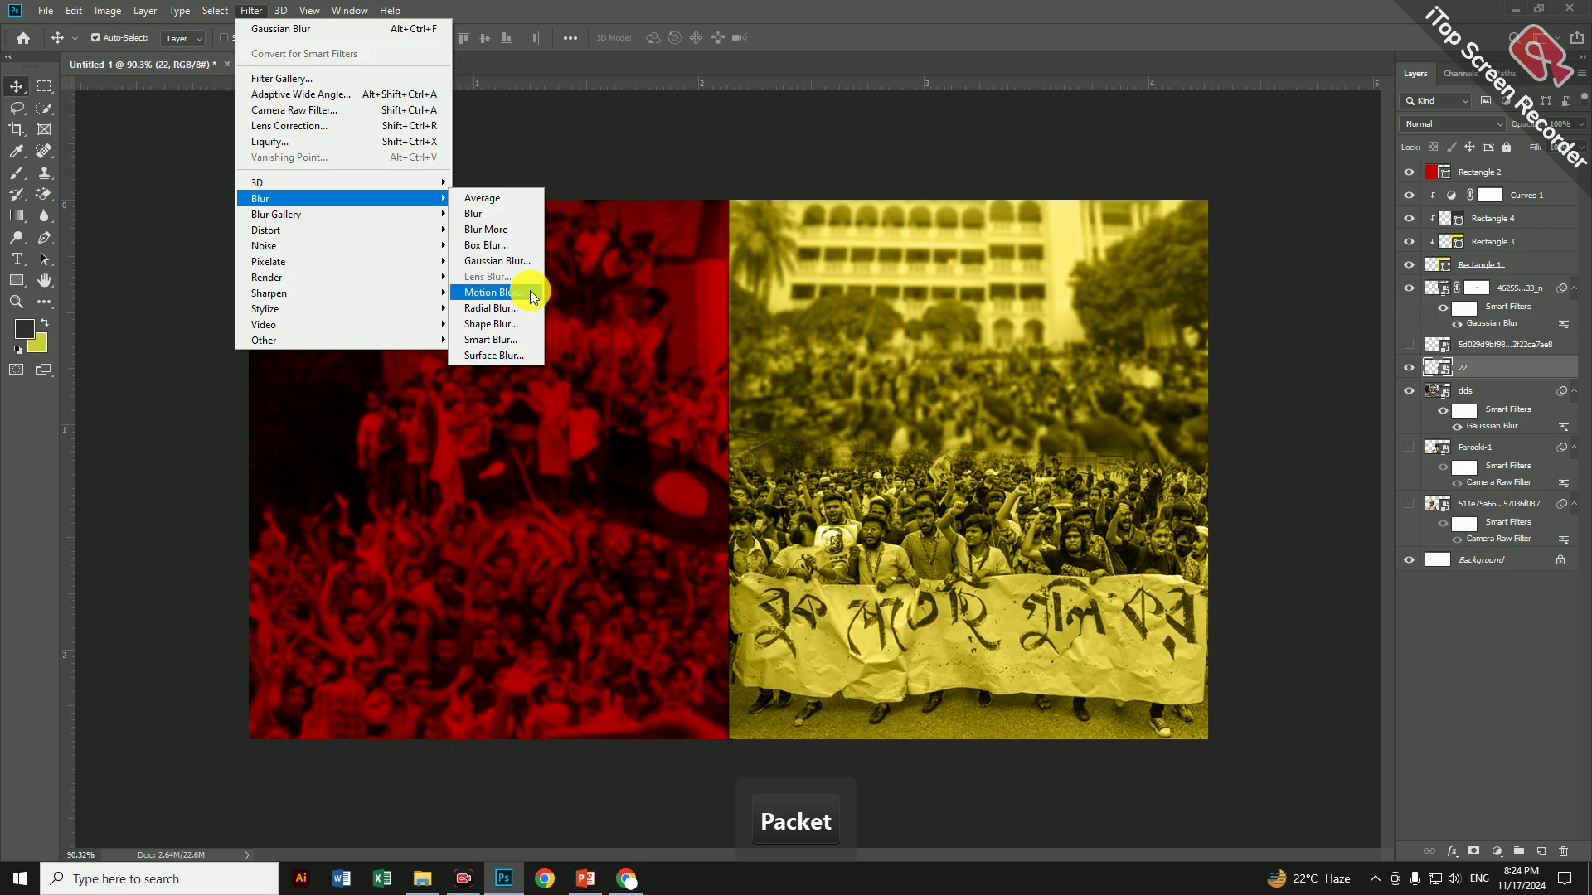
pyautogui.click(511, 265)
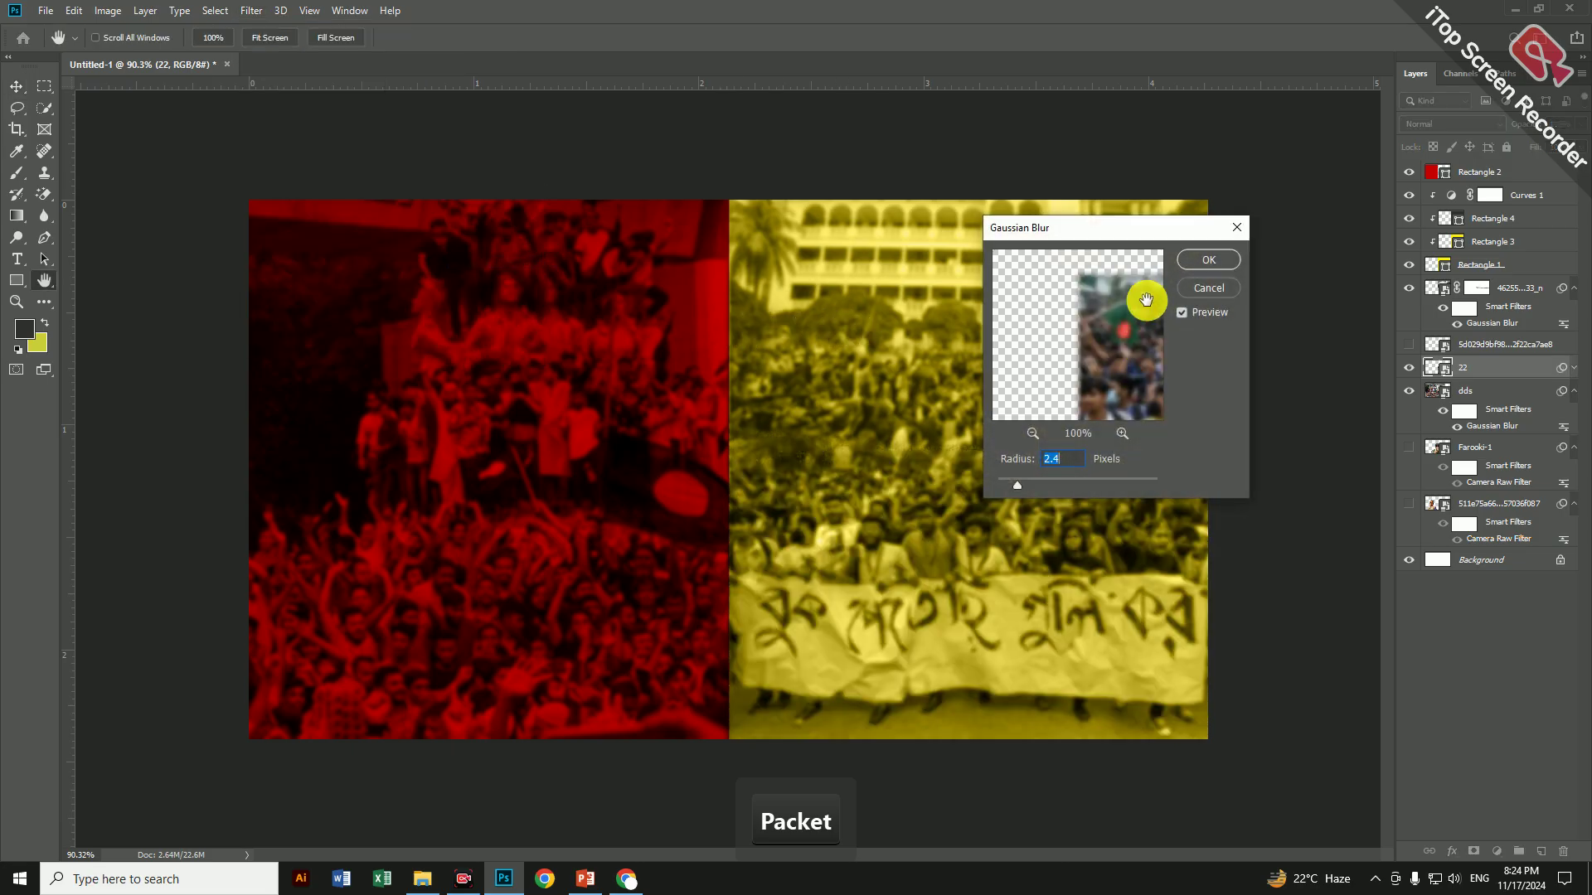
pyautogui.click(1197, 262)
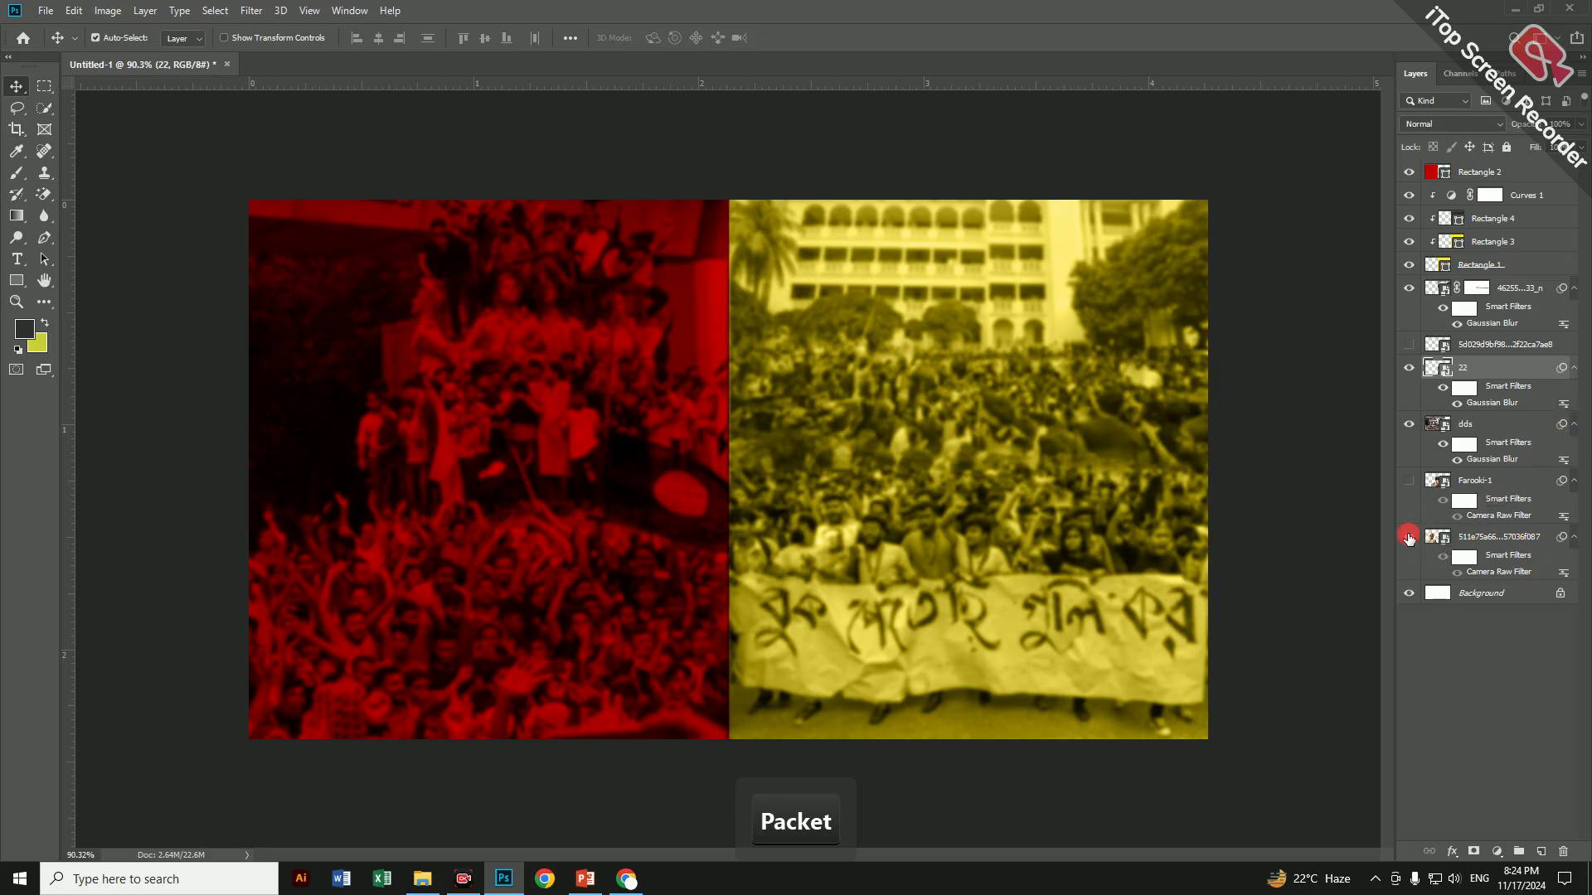
# Show the three hidden portraits and move their layers above all background layers, with the man in the cap topmost
pyautogui.moveTo(1483, 535); pyautogui.dragTo(1457, 166)
pyautogui.click(1410, 400)
pyautogui.moveTo(1471, 401); pyautogui.dragTo(1469, 209)
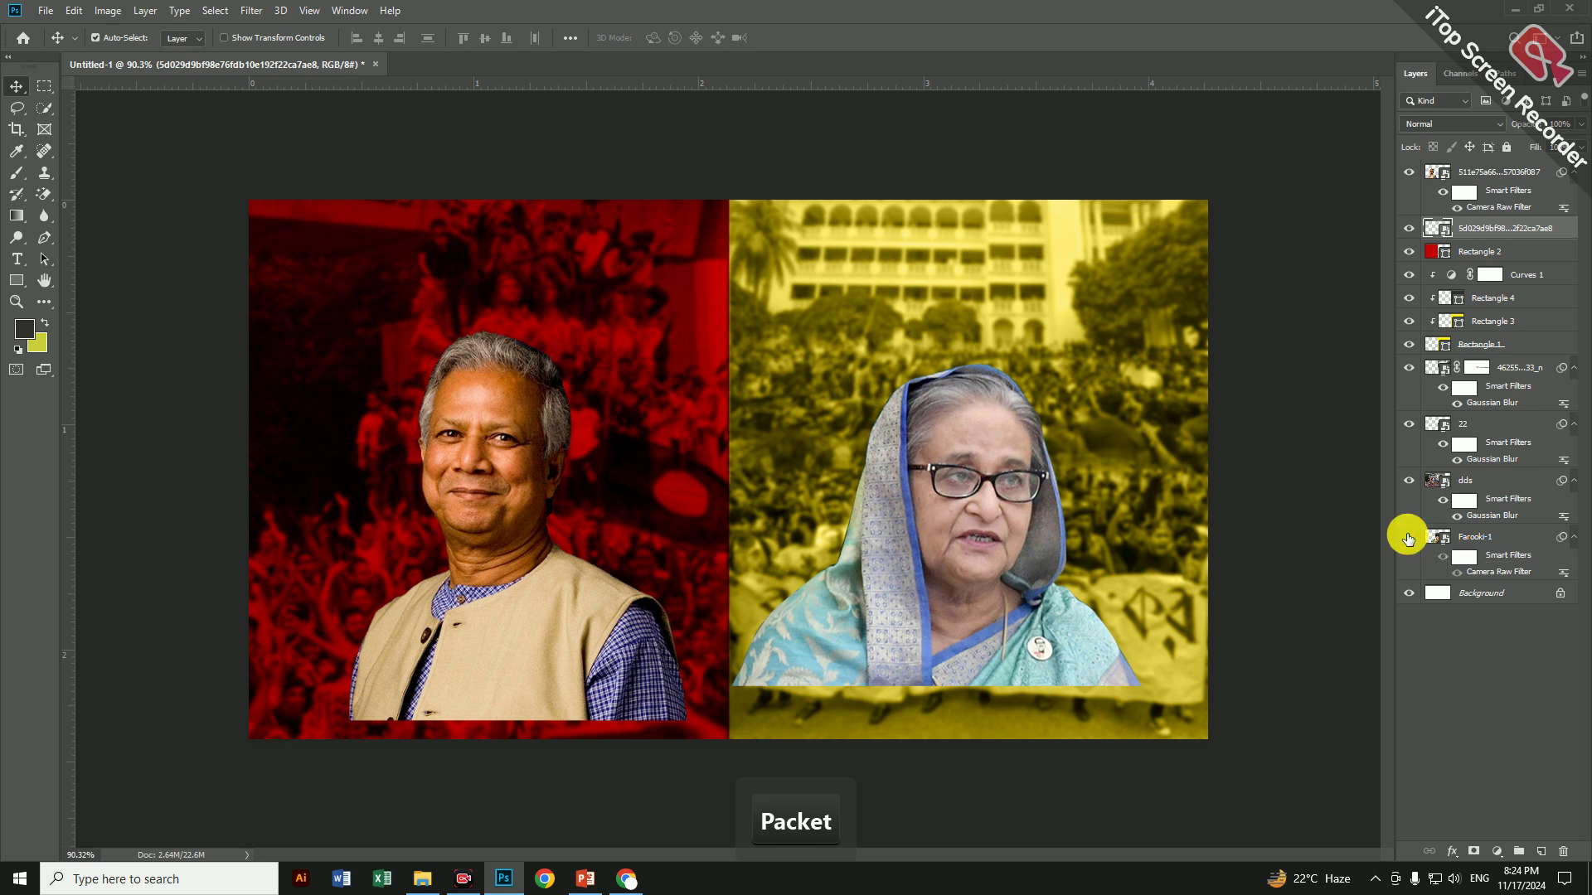
pyautogui.moveTo(1422, 537); pyautogui.dragTo(1411, 176)
pyautogui.click(1408, 171)
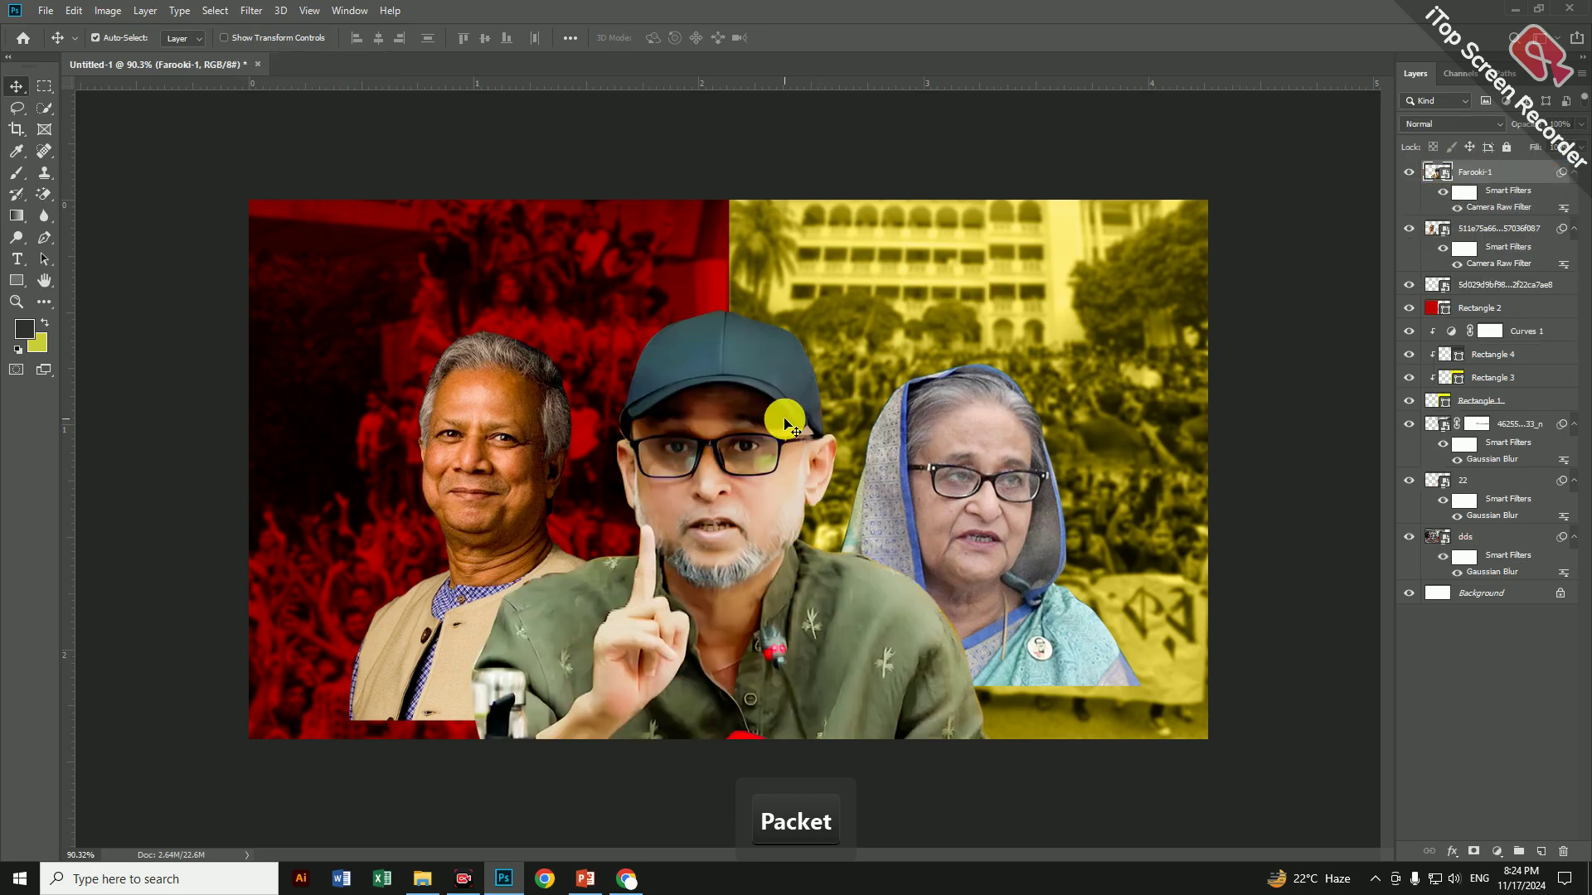
# Shift the central portrait slightly right and lower the two side portraits, moving the one over the red half slightly outward
pyautogui.moveTo(751, 495); pyautogui.dragTo(758, 497)
pyautogui.click(944, 503)
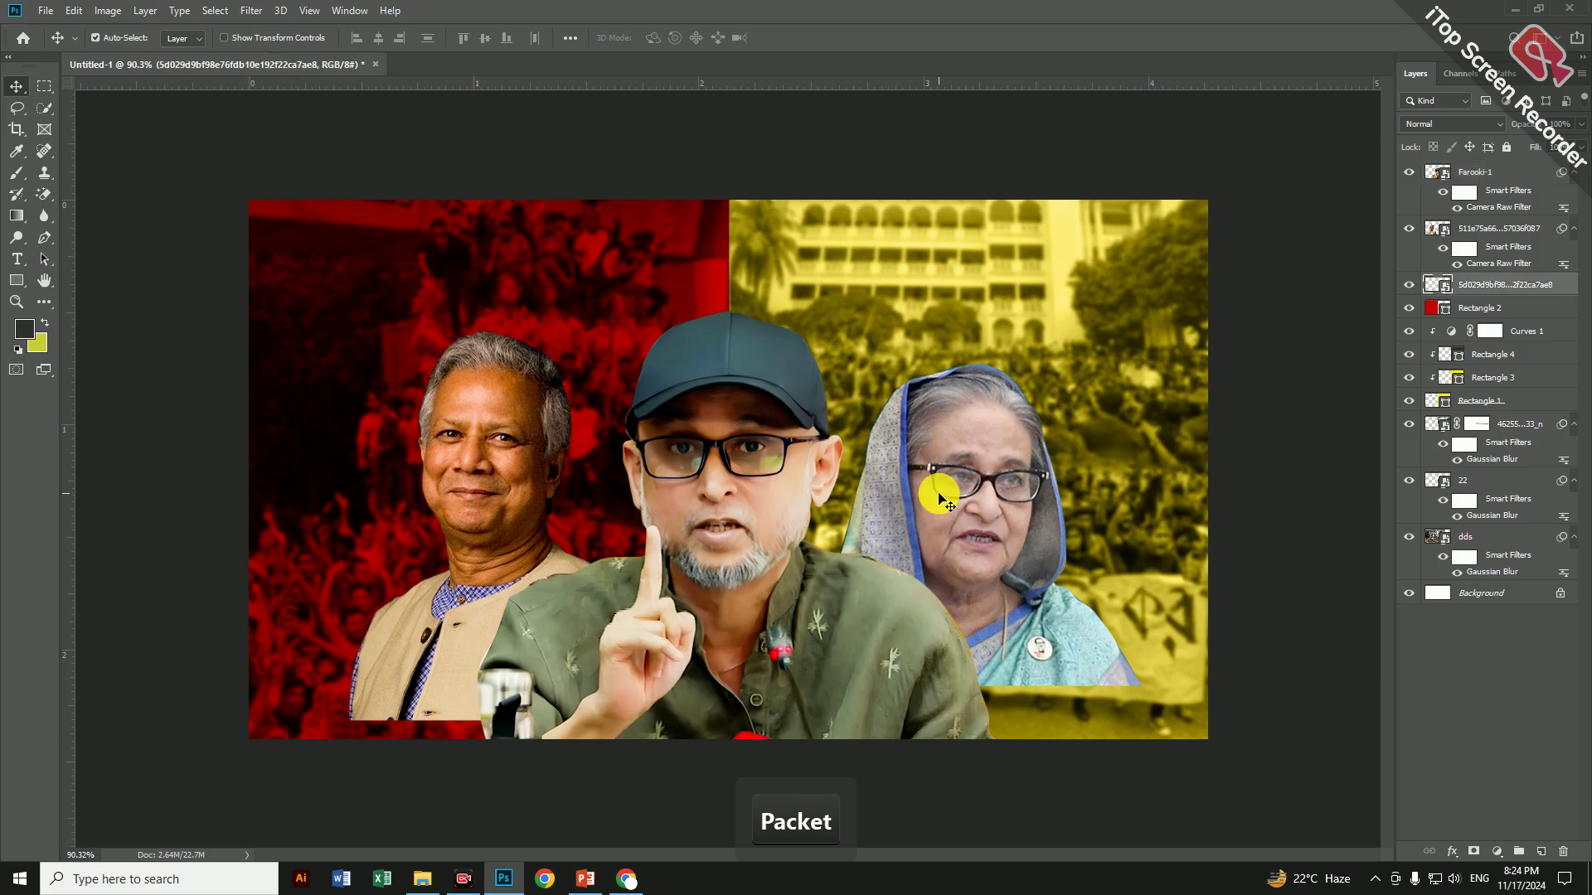
pyautogui.moveTo(944, 494); pyautogui.dragTo(944, 537)
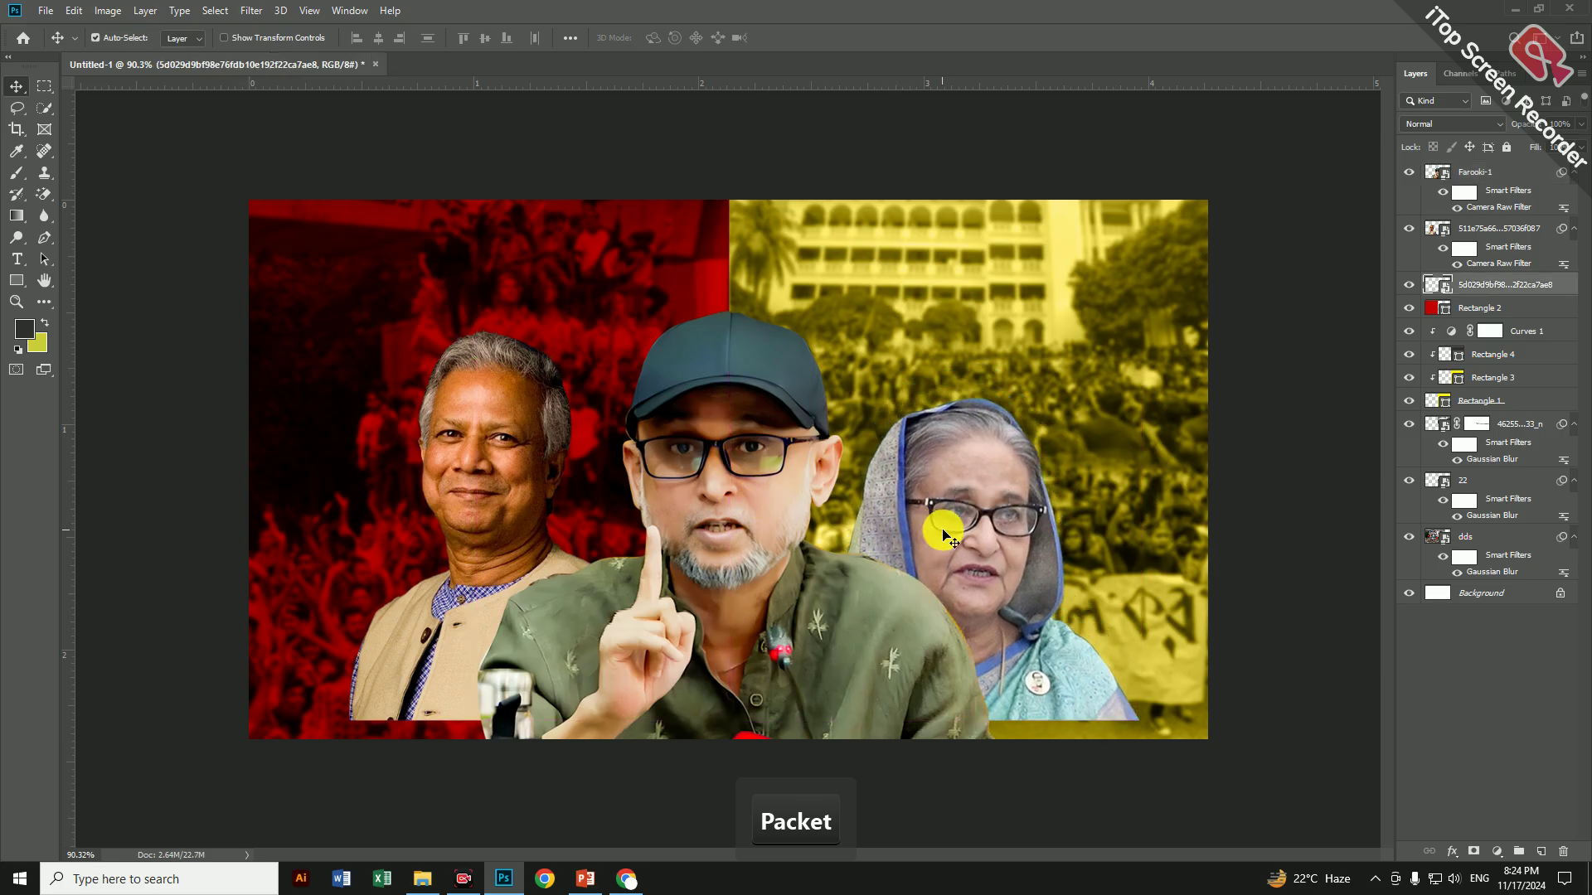
pyautogui.moveTo(519, 554); pyautogui.dragTo(492, 587)
# Enlarge the central portrait of the man in the cap to about 93% scale with Free Transform
pyautogui.click(759, 501)
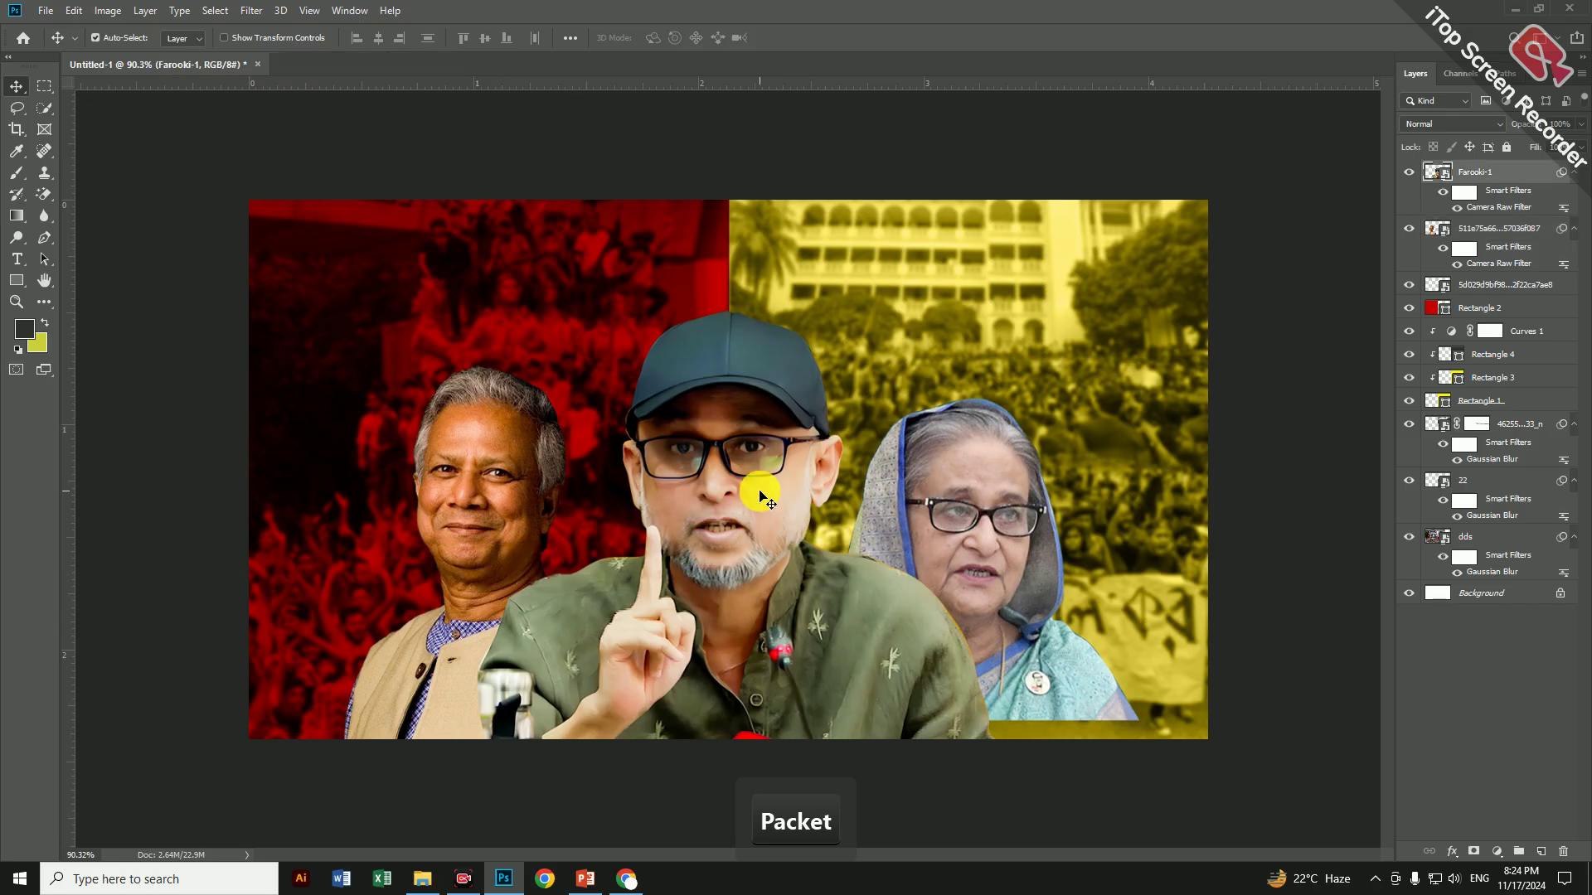
pyautogui.hotkey('ctrl', 't')
pyautogui.click(794, 340)
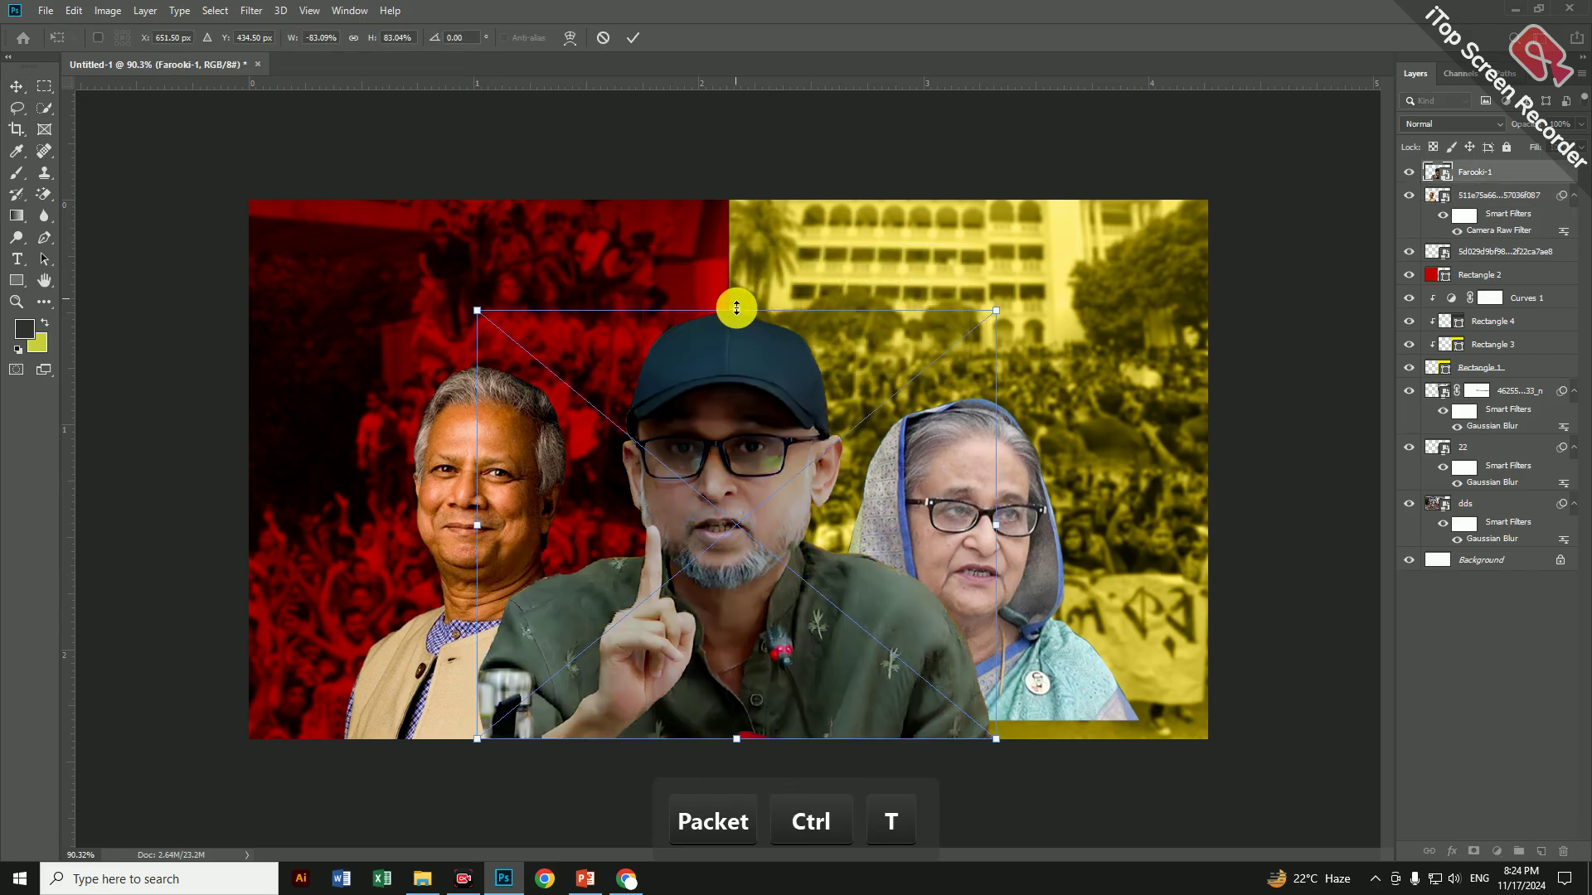
pyautogui.moveTo(732, 306); pyautogui.dragTo(726, 259)
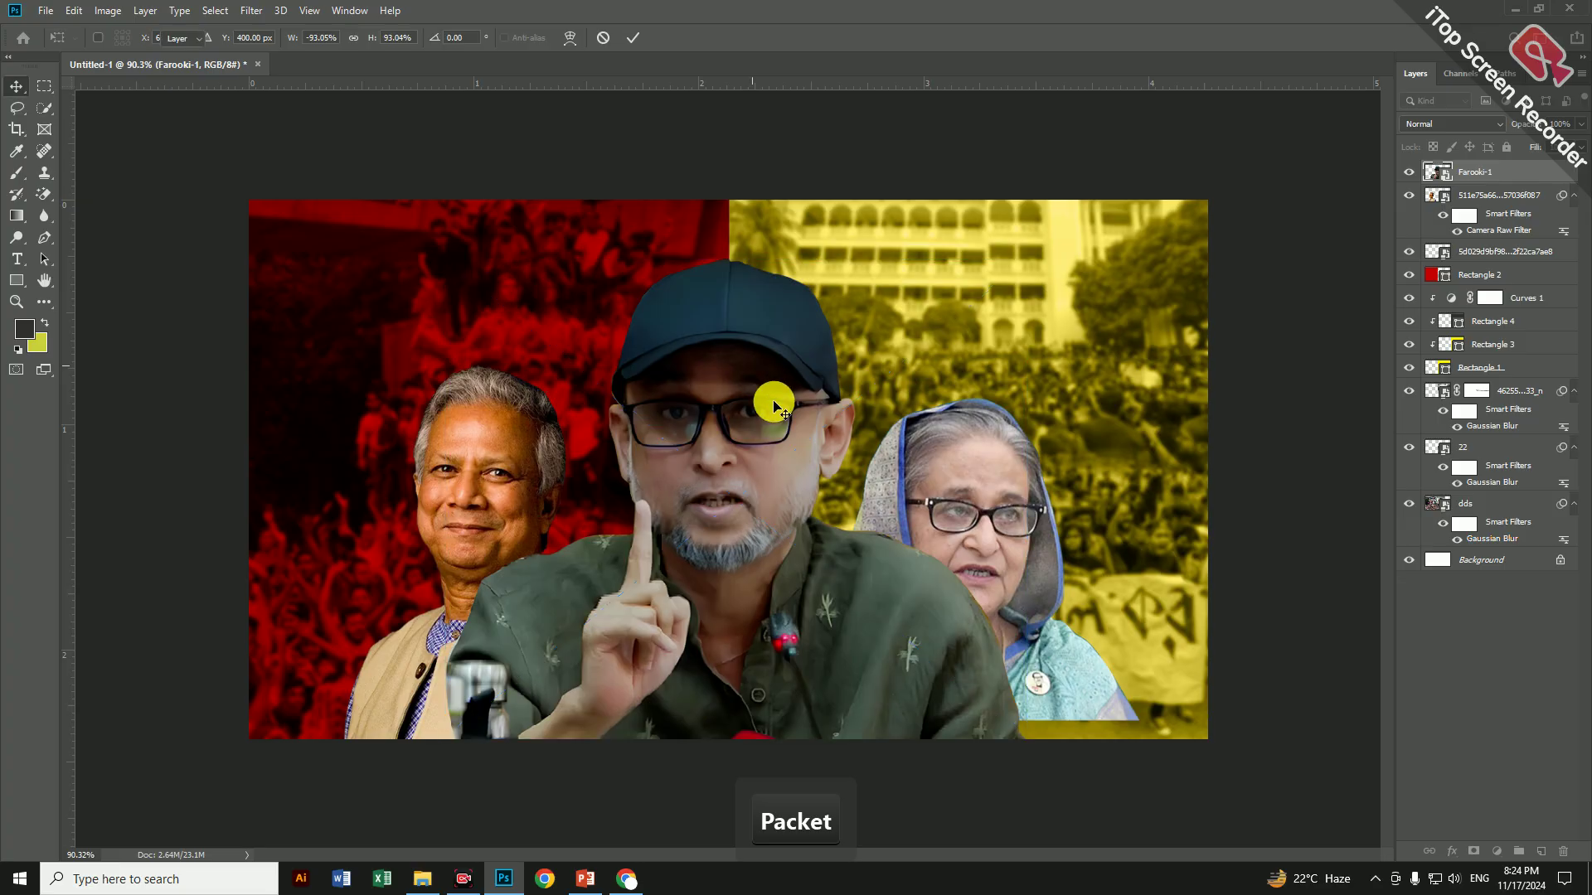
pyautogui.press('Return')
# Raise both side portraits beside the enlarged central figure and move the woman's portrait slightly outward
pyautogui.click(496, 463)
pyautogui.moveTo(495, 463); pyautogui.dragTo(486, 405)
pyautogui.moveTo(968, 531); pyautogui.dragTo(983, 499)
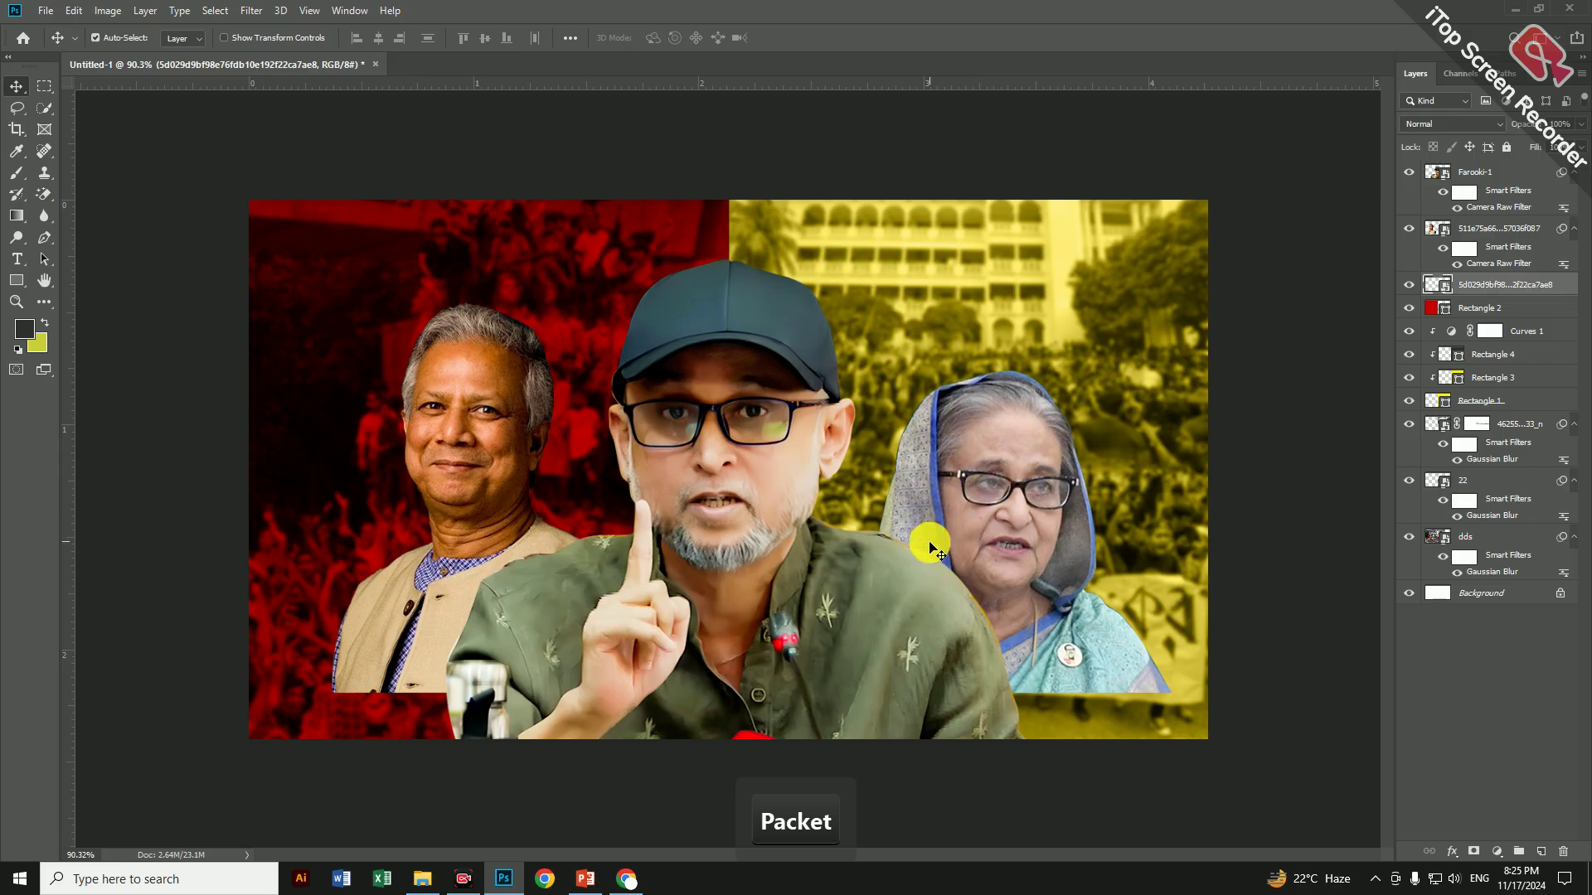
# Turn the portrait over the red half black and white with the Camera Raw Filter, setting Saturation and Vibrance to -100
pyautogui.scroll(-2, 906, 544)
pyautogui.scroll(-2, 899, 571)
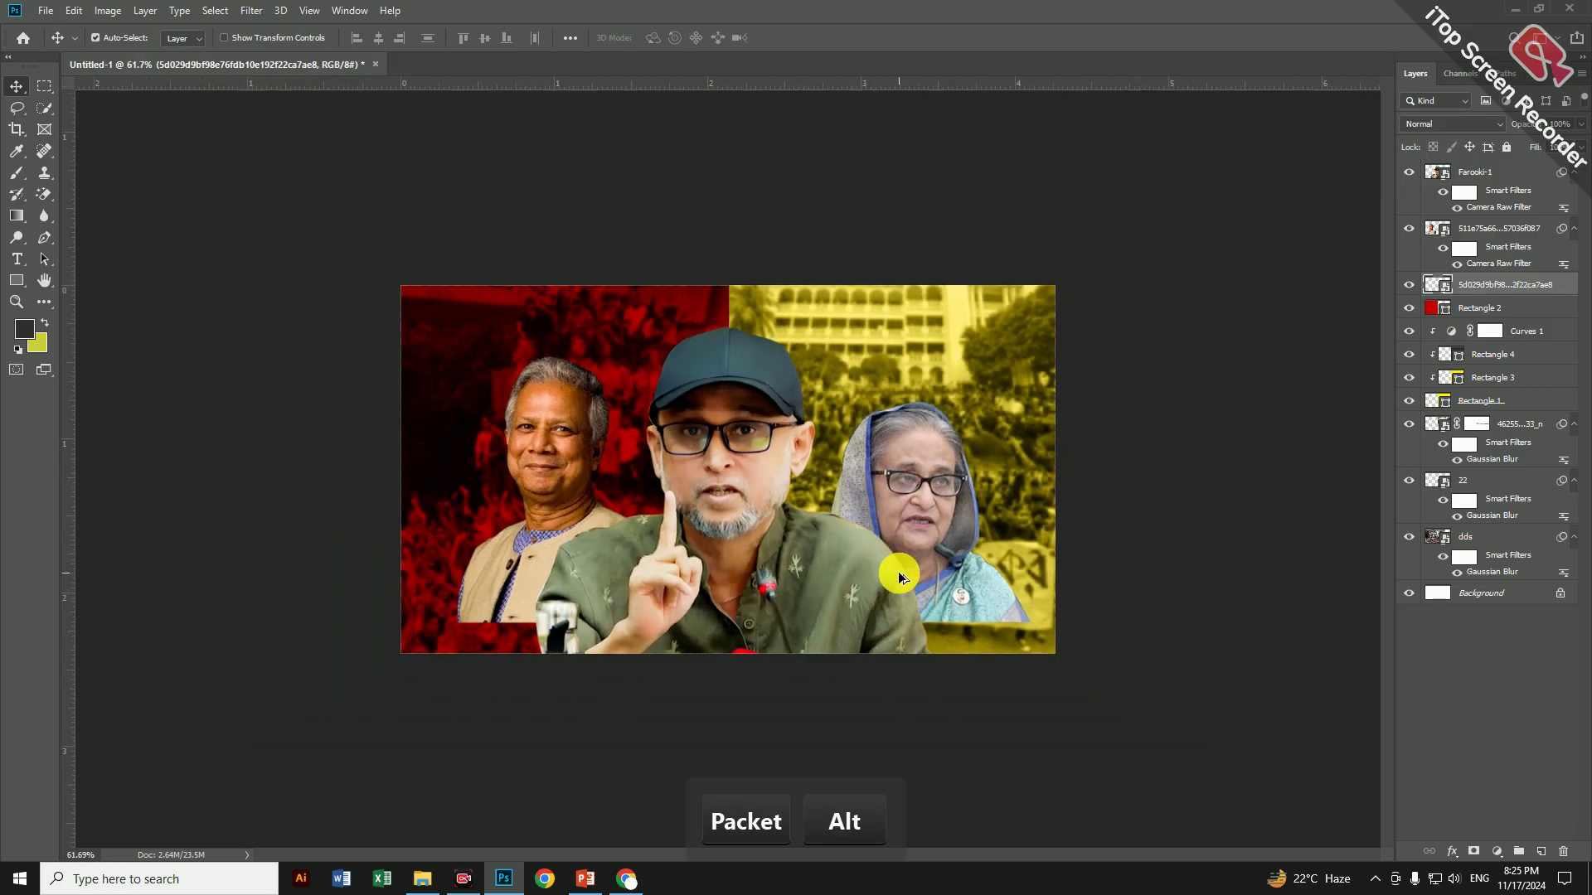
pyautogui.scroll(4, 803, 563)
pyautogui.scroll(1, 750, 643)
pyautogui.scroll(-2, 749, 646)
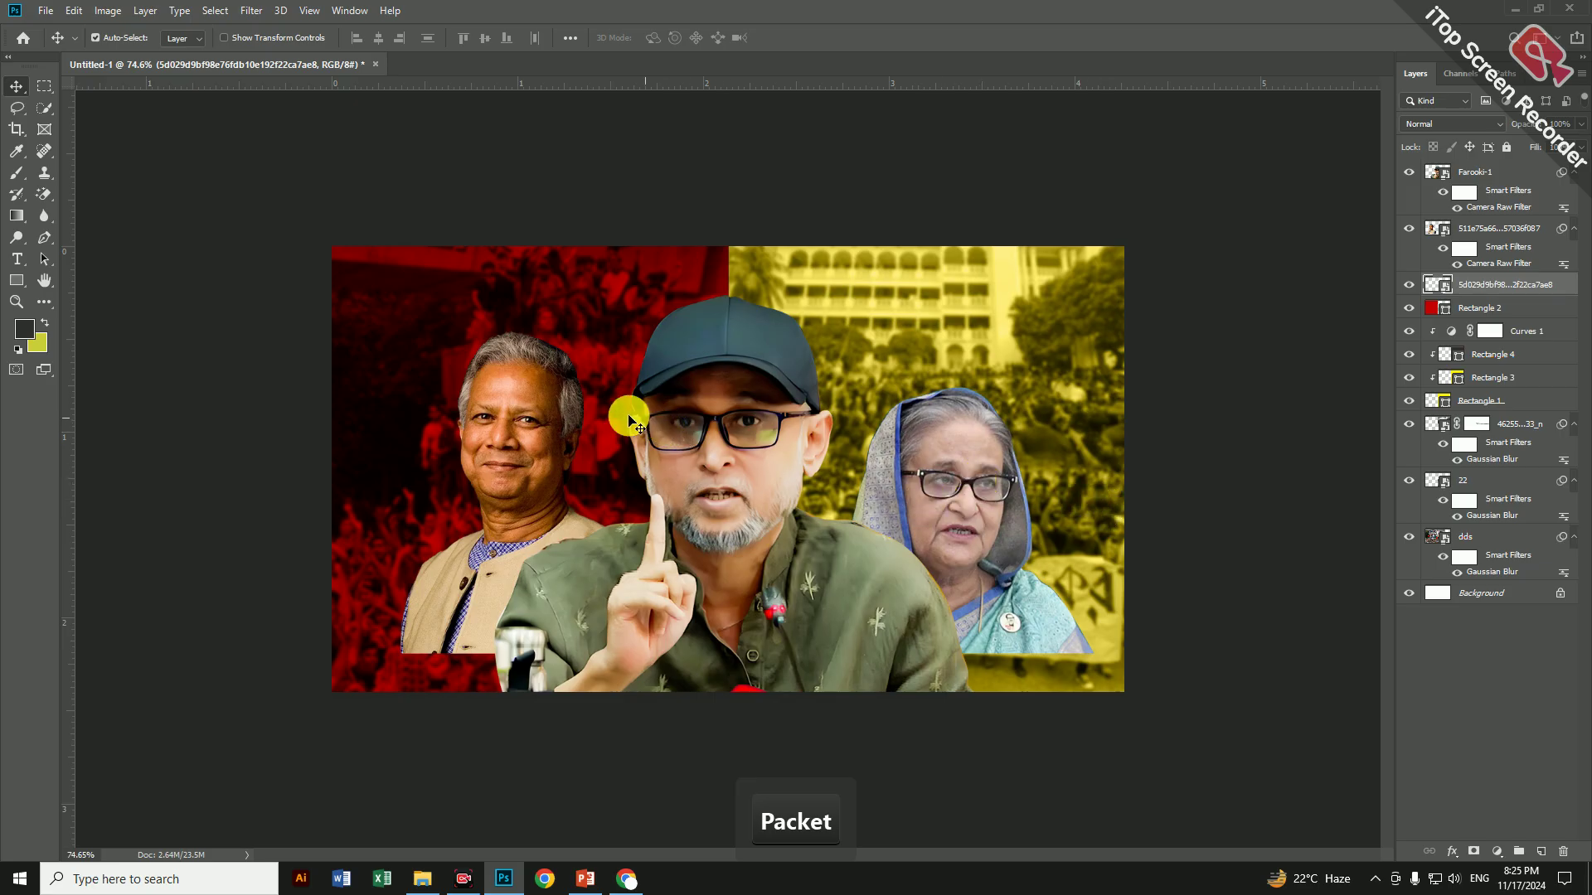
pyautogui.click(499, 412)
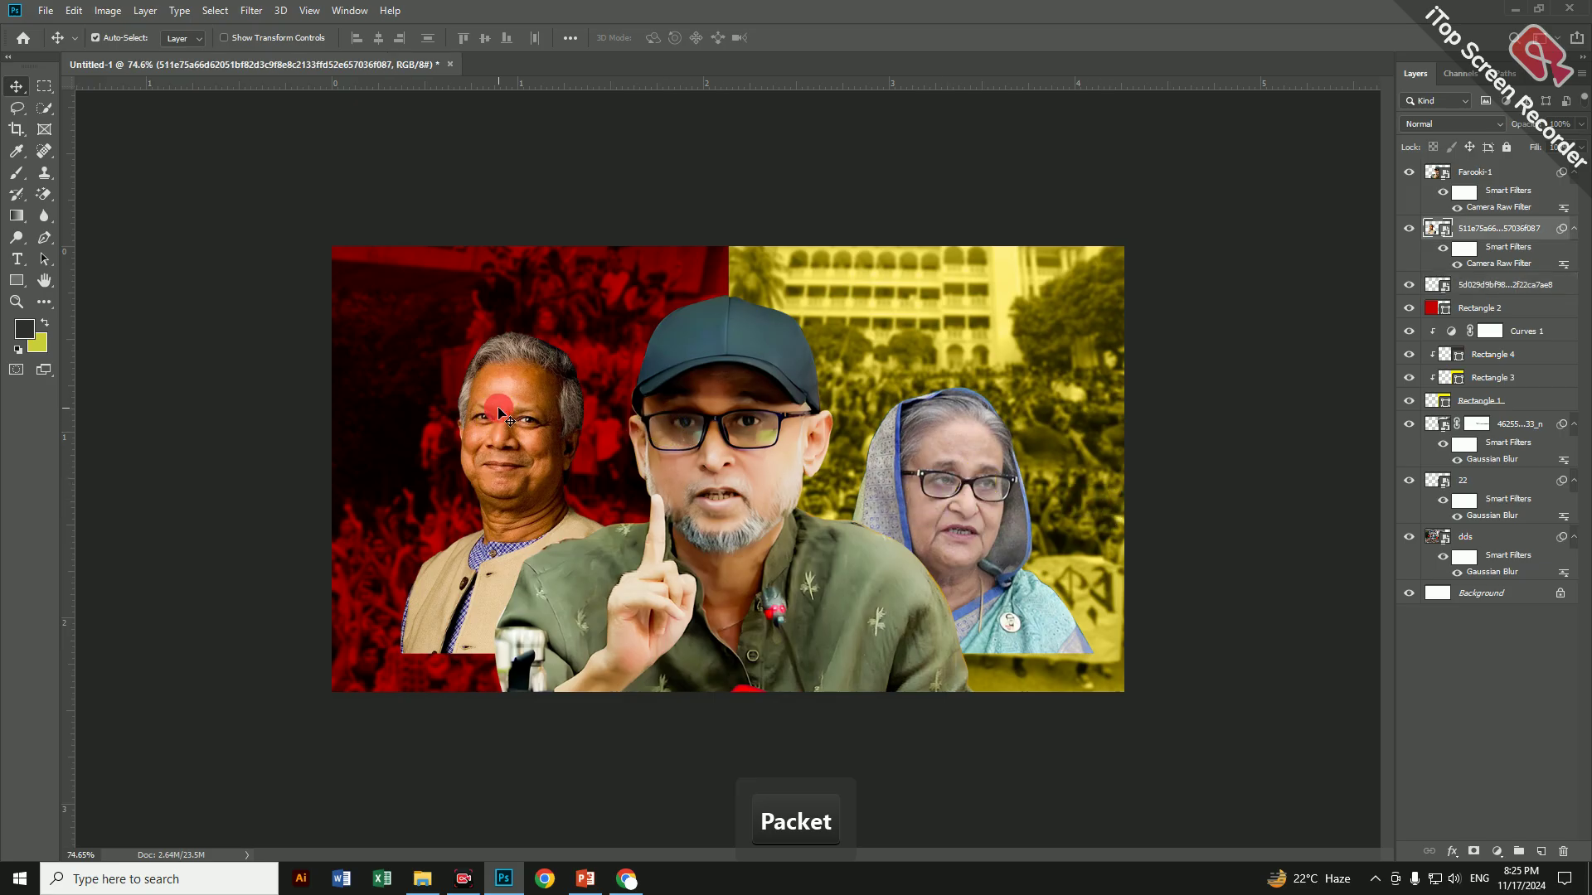
pyautogui.click(247, 9)
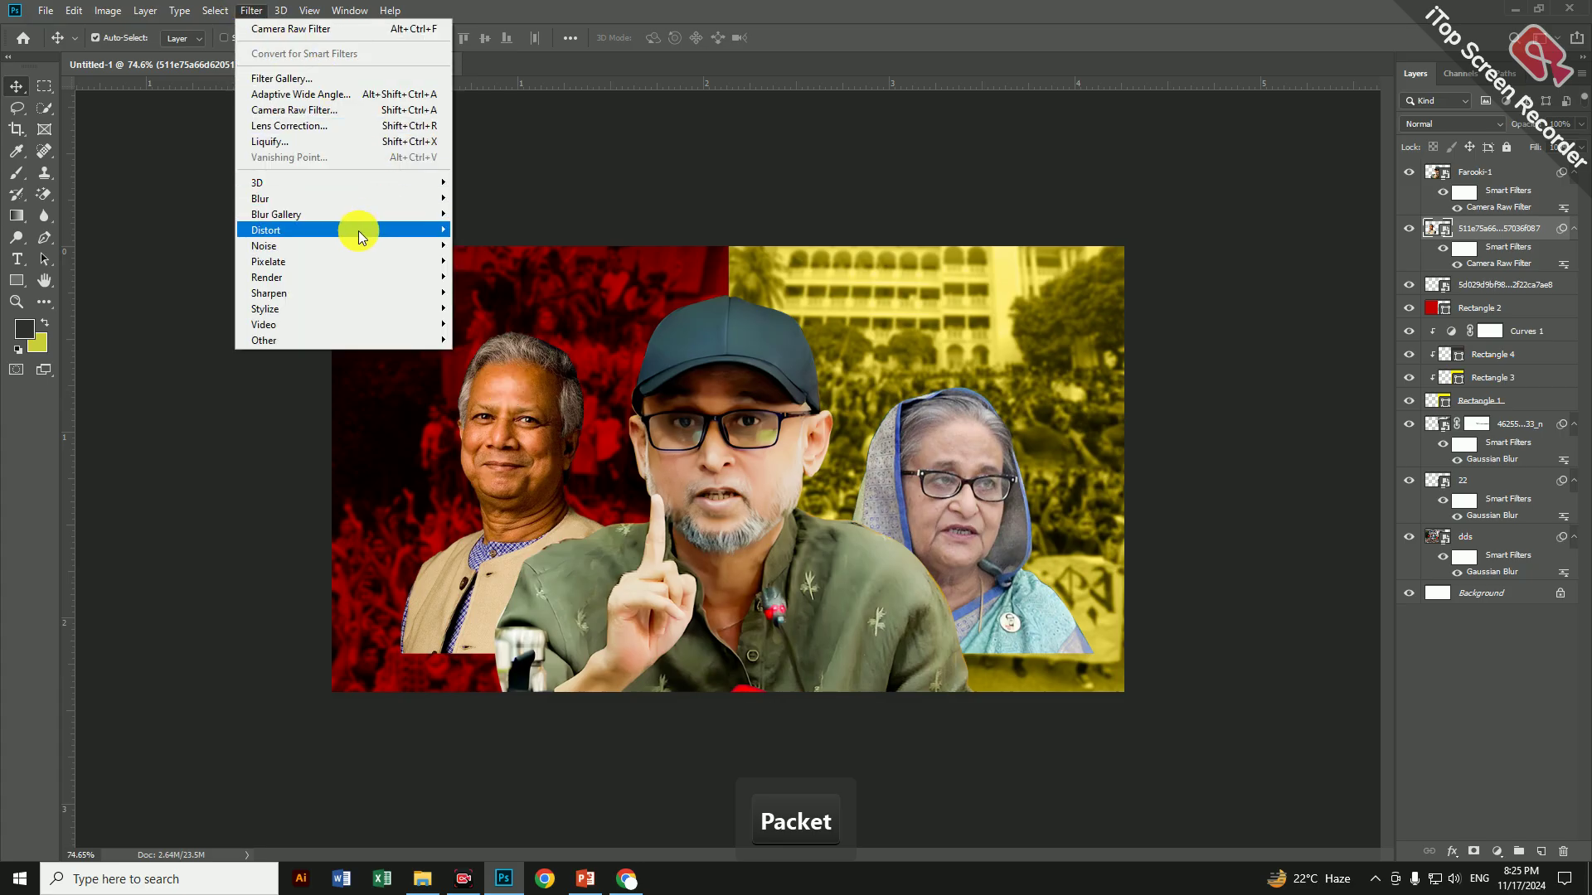
pyautogui.click(280, 110)
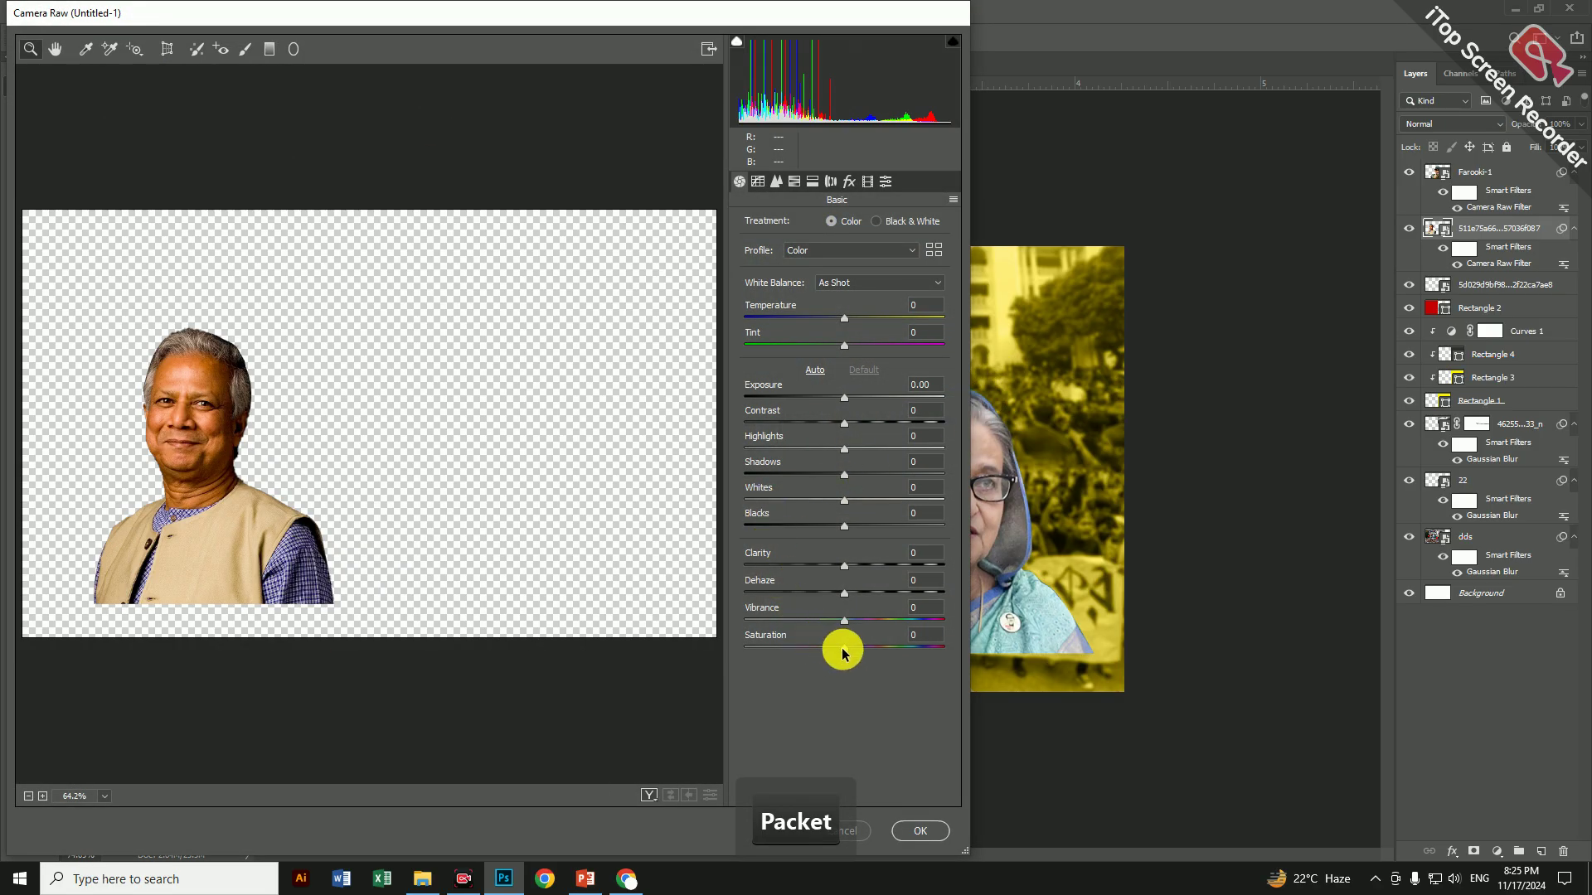
pyautogui.moveTo(840, 647); pyautogui.dragTo(744, 645)
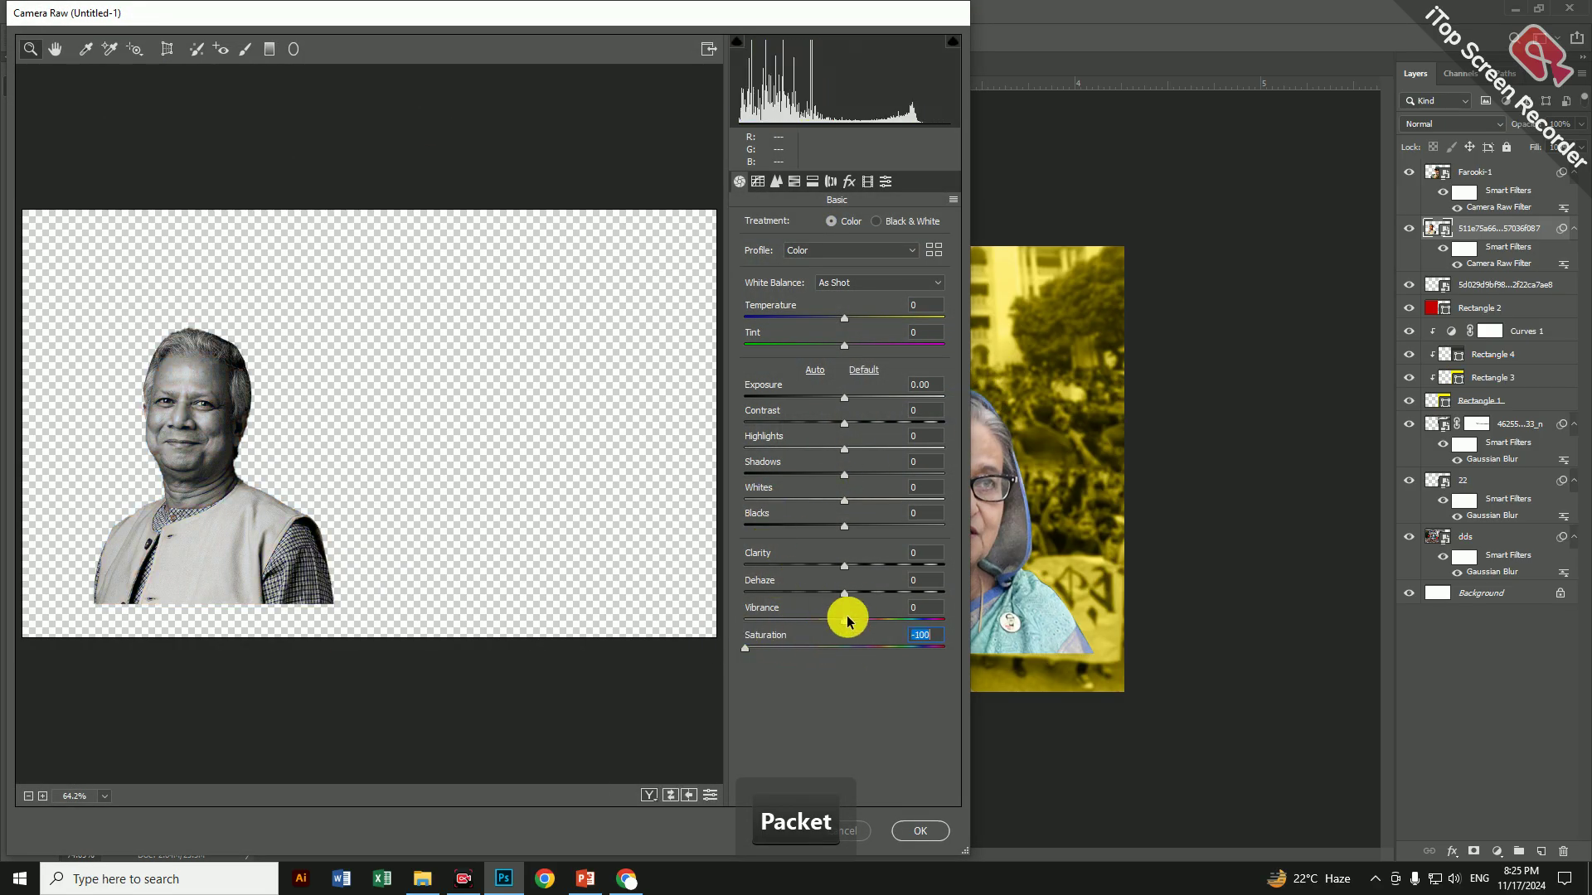
pyautogui.moveTo(848, 620); pyautogui.dragTo(746, 620)
pyautogui.moveTo(729, 14); pyautogui.dragTo(672, 14)
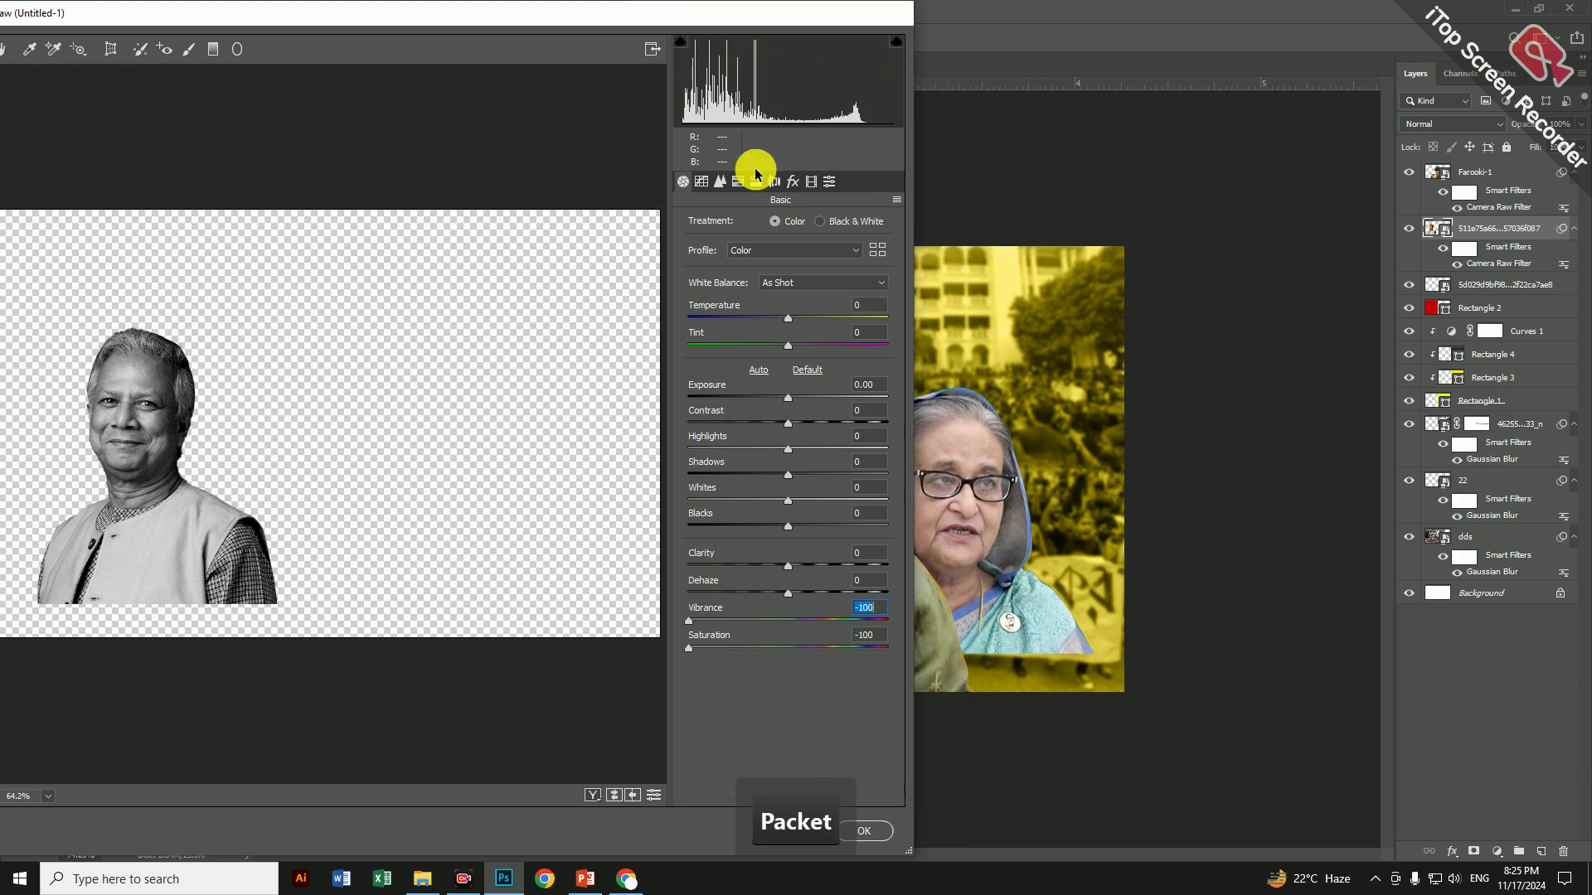
pyautogui.click(866, 831)
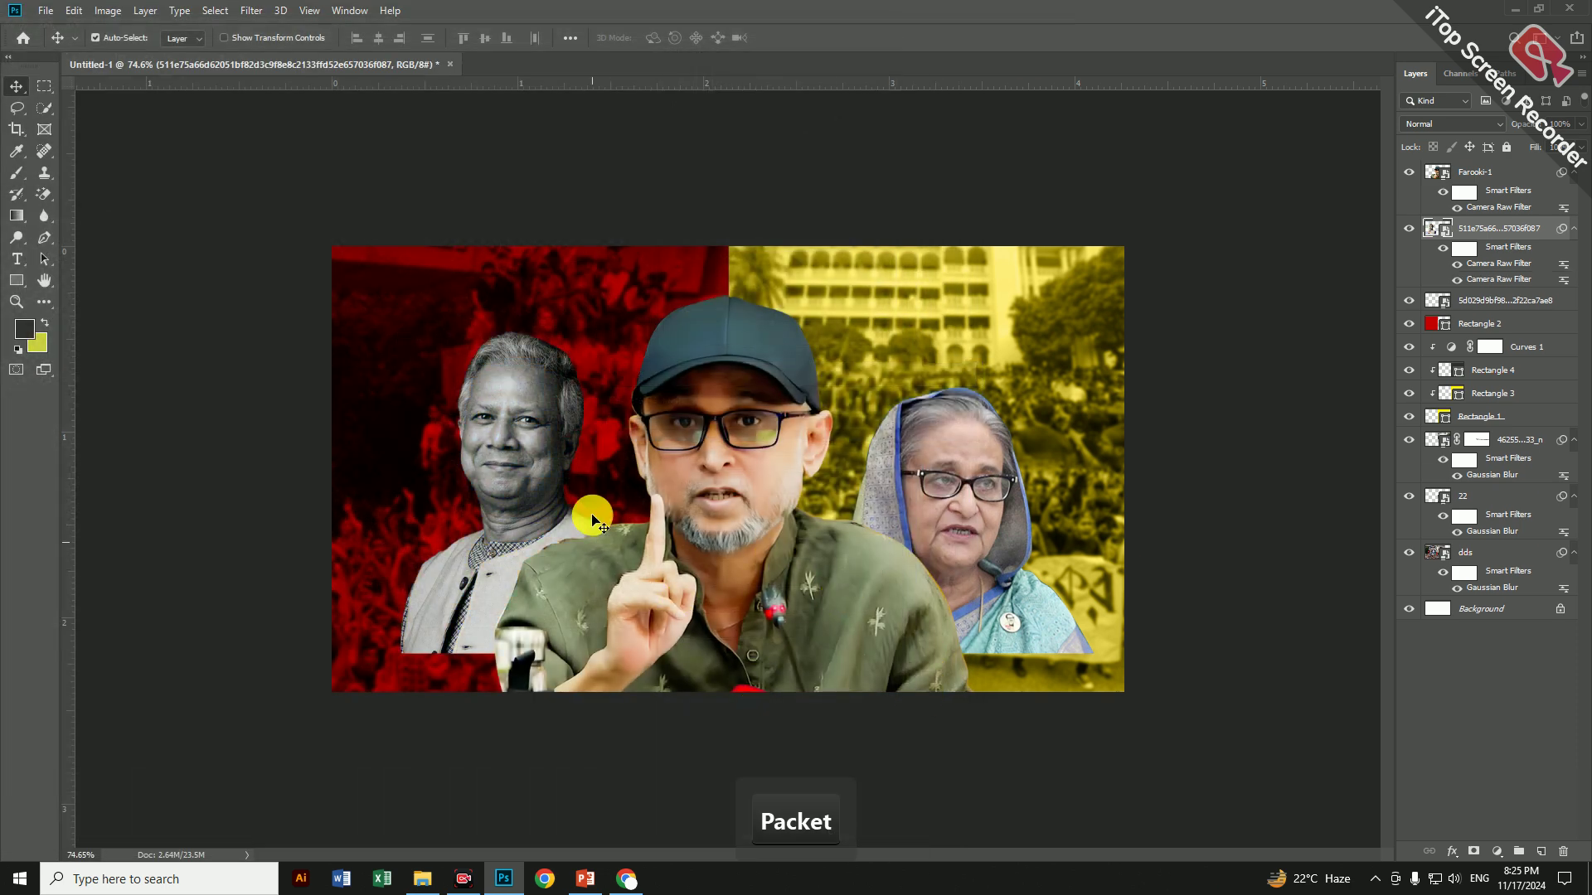
pyautogui.click(933, 480)
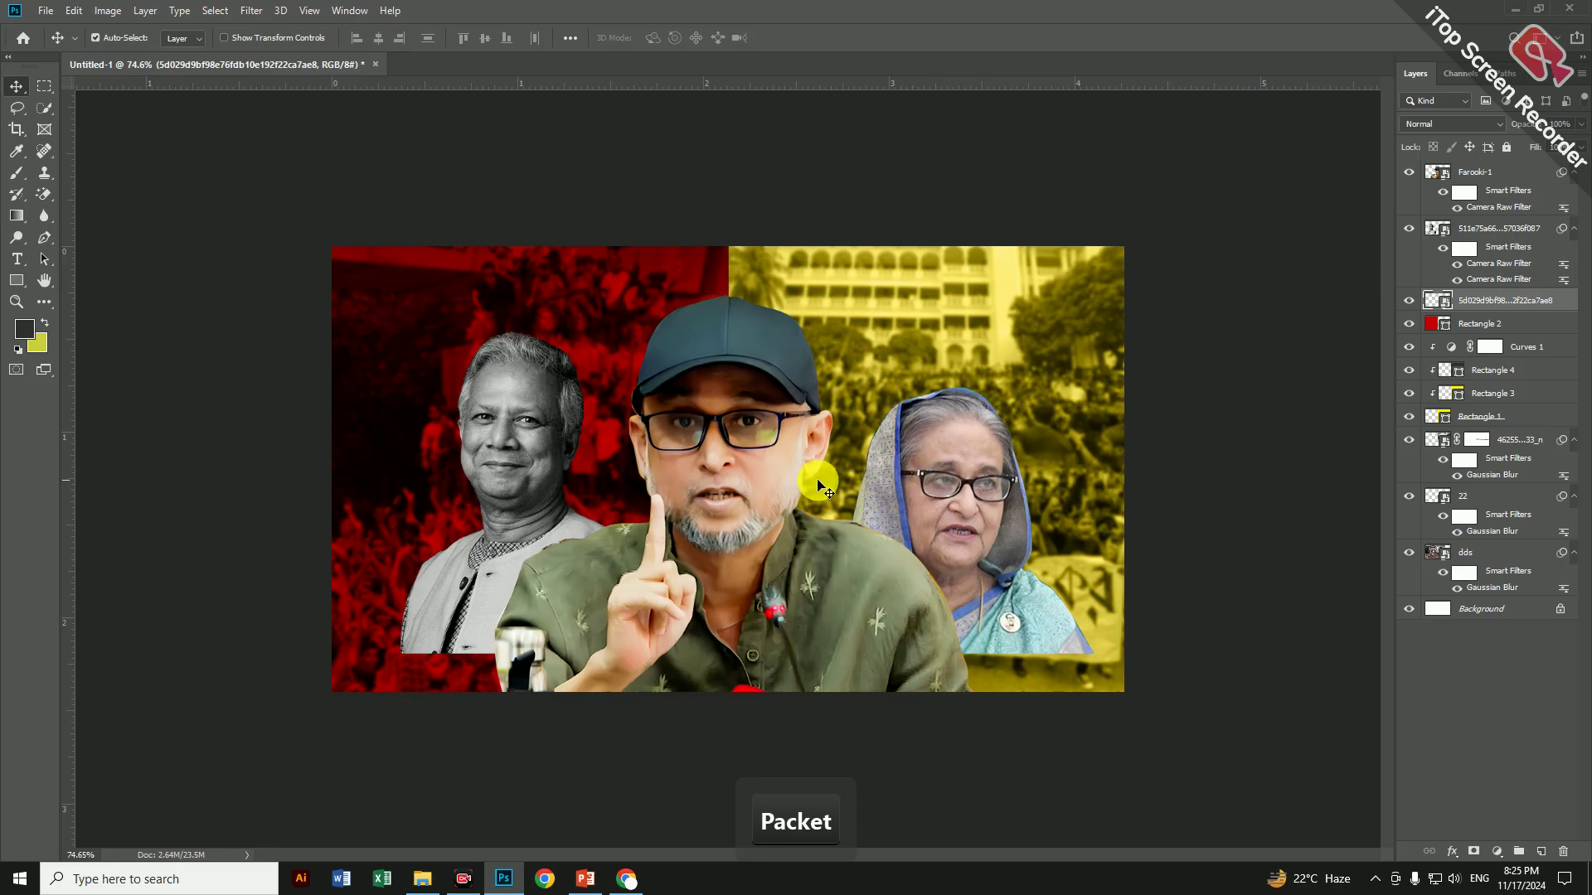
pyautogui.click(251, 10)
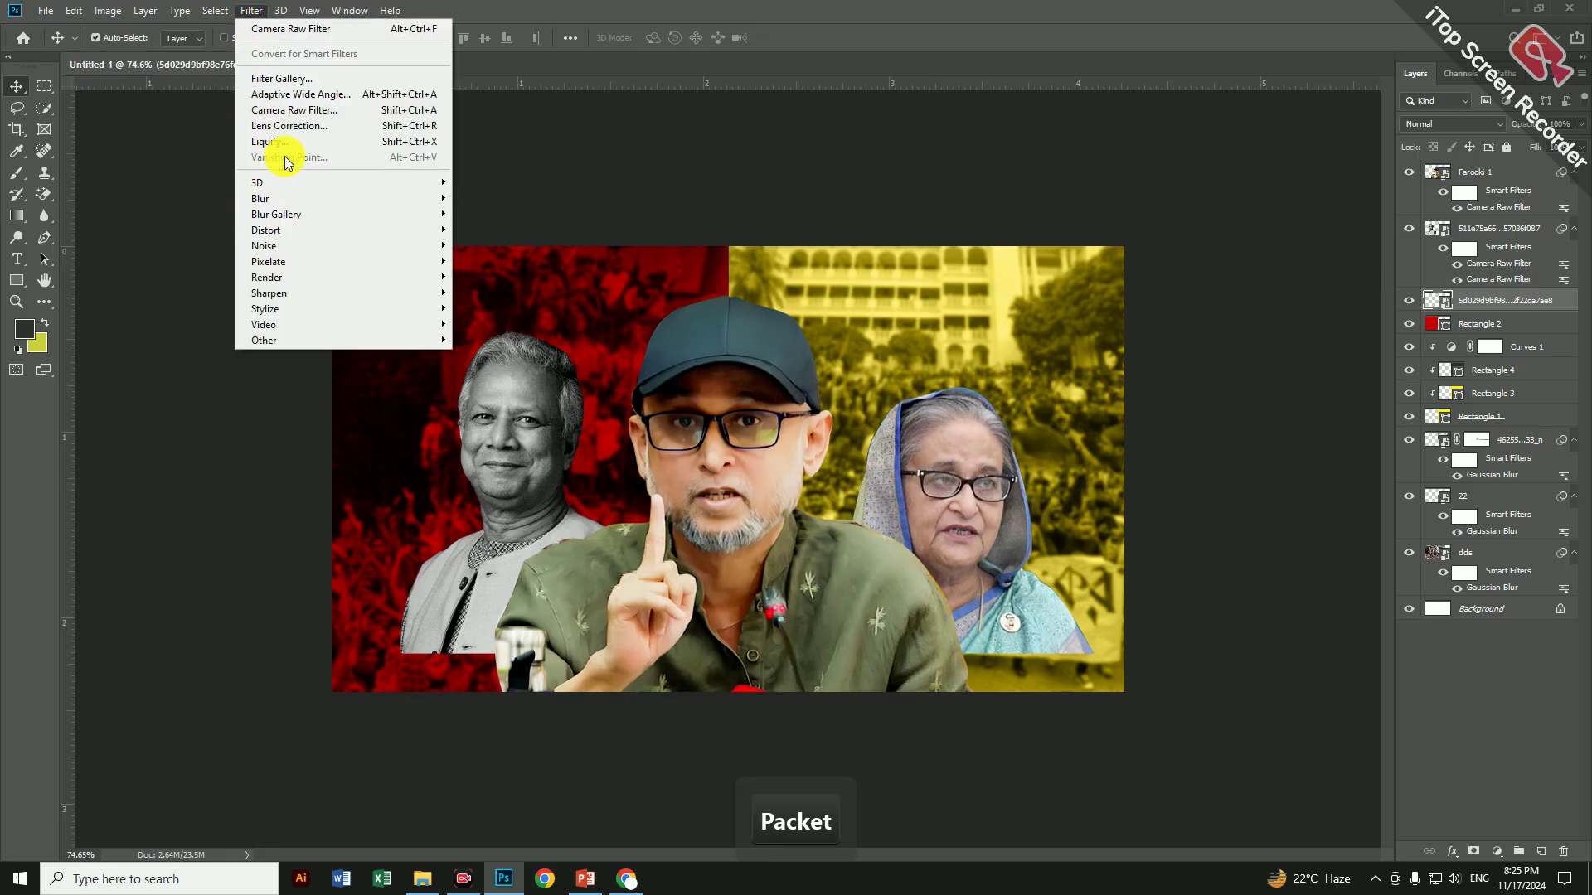
pyautogui.click(286, 126)
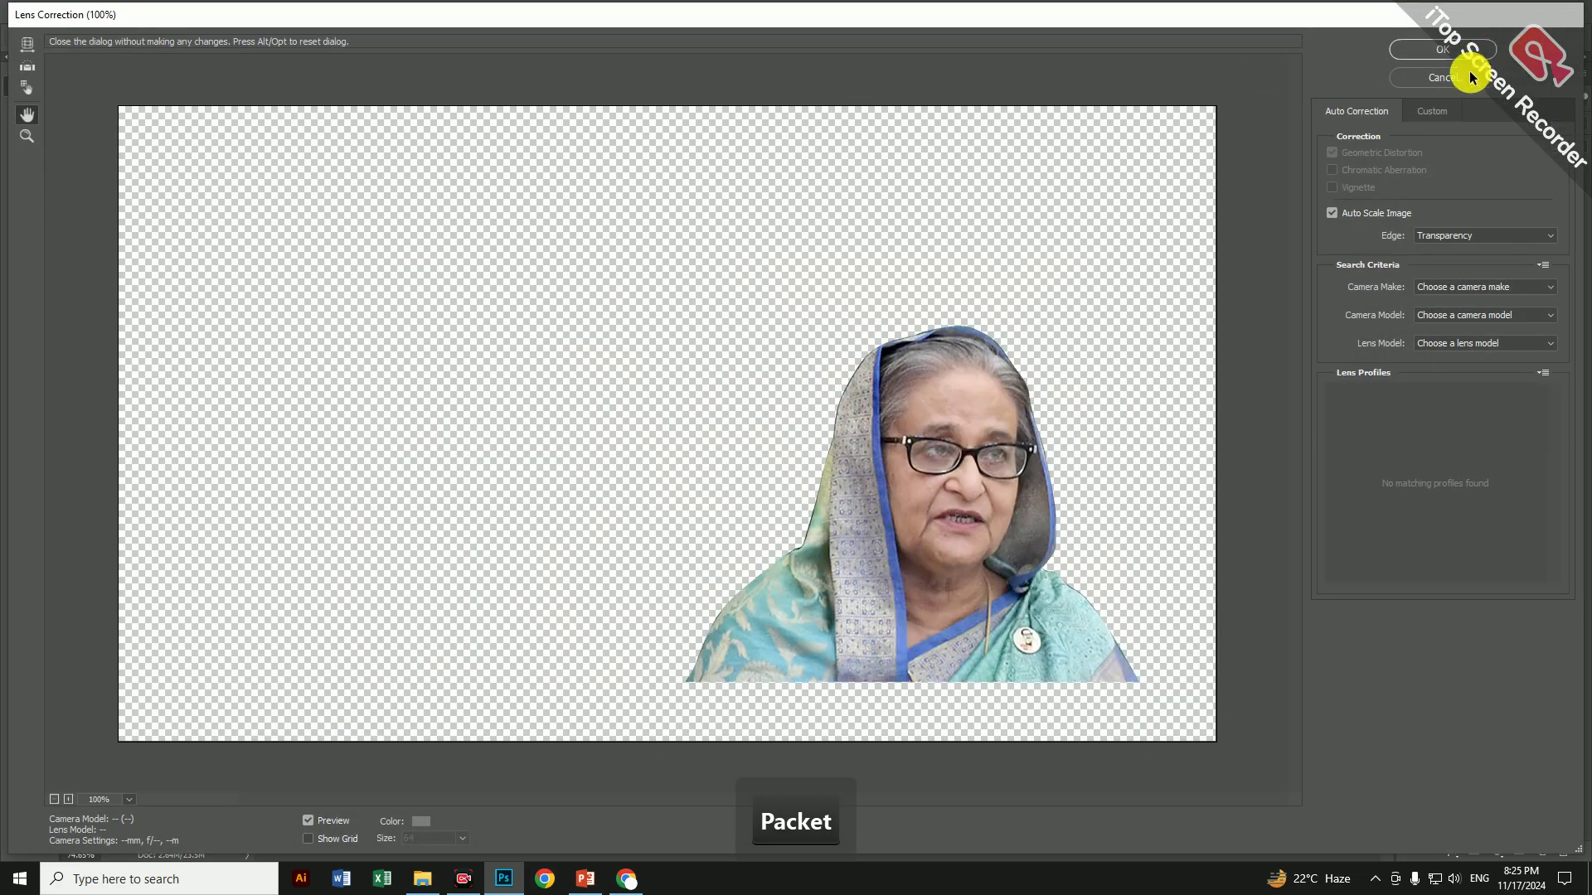
pyautogui.click(1471, 78)
# Turn the woman's portrait over the yellow half black and white with the Camera Raw Filter, setting Vibrance and Saturation to -100
pyautogui.click(254, 10)
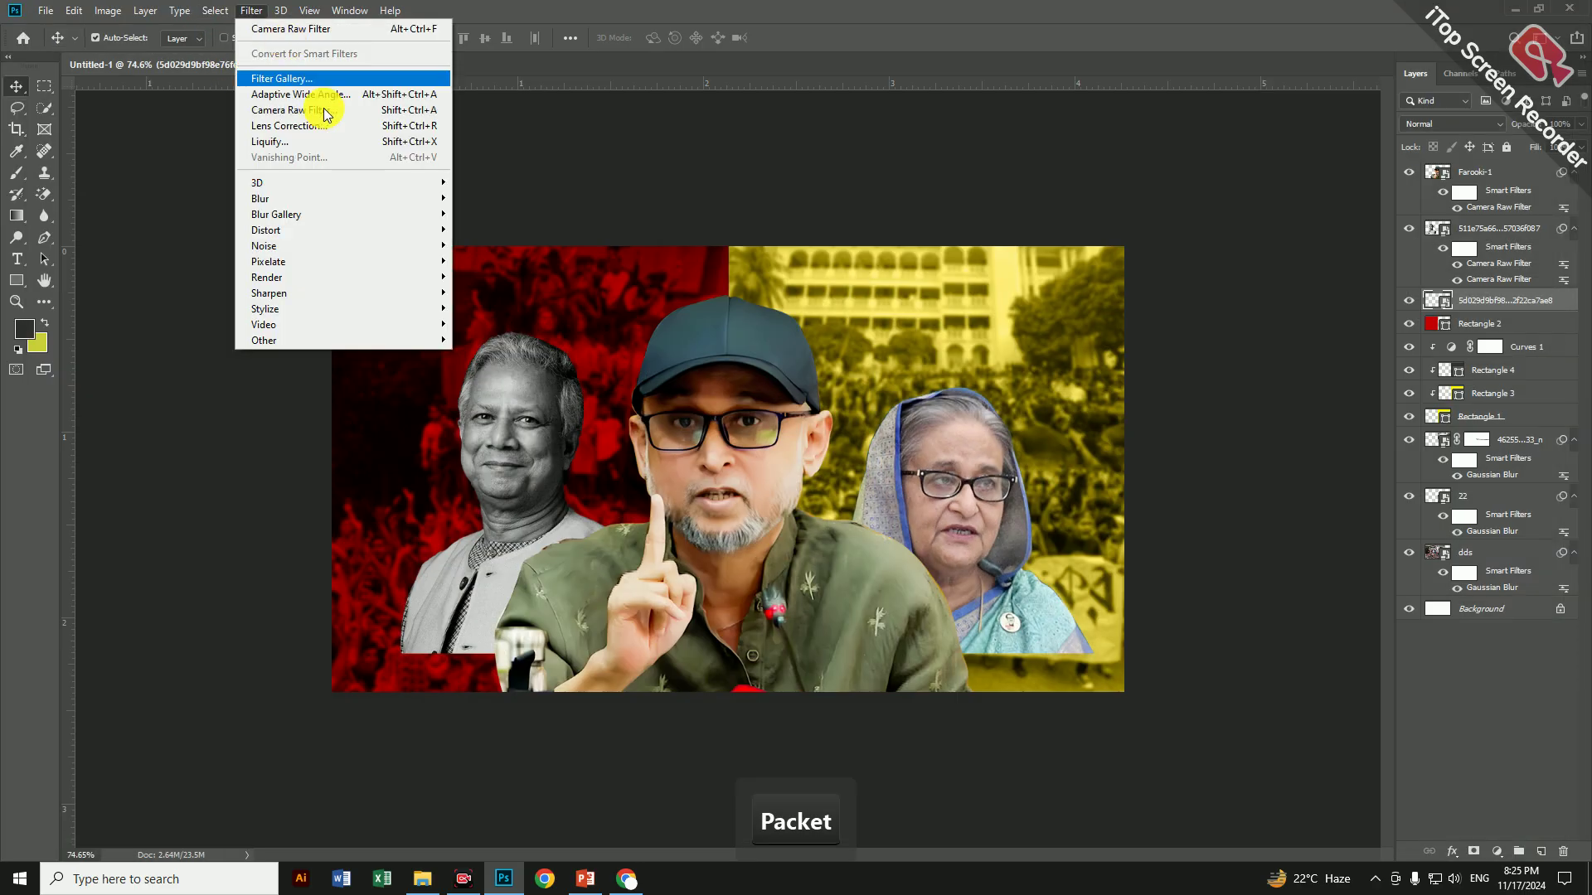
pyautogui.click(301, 112)
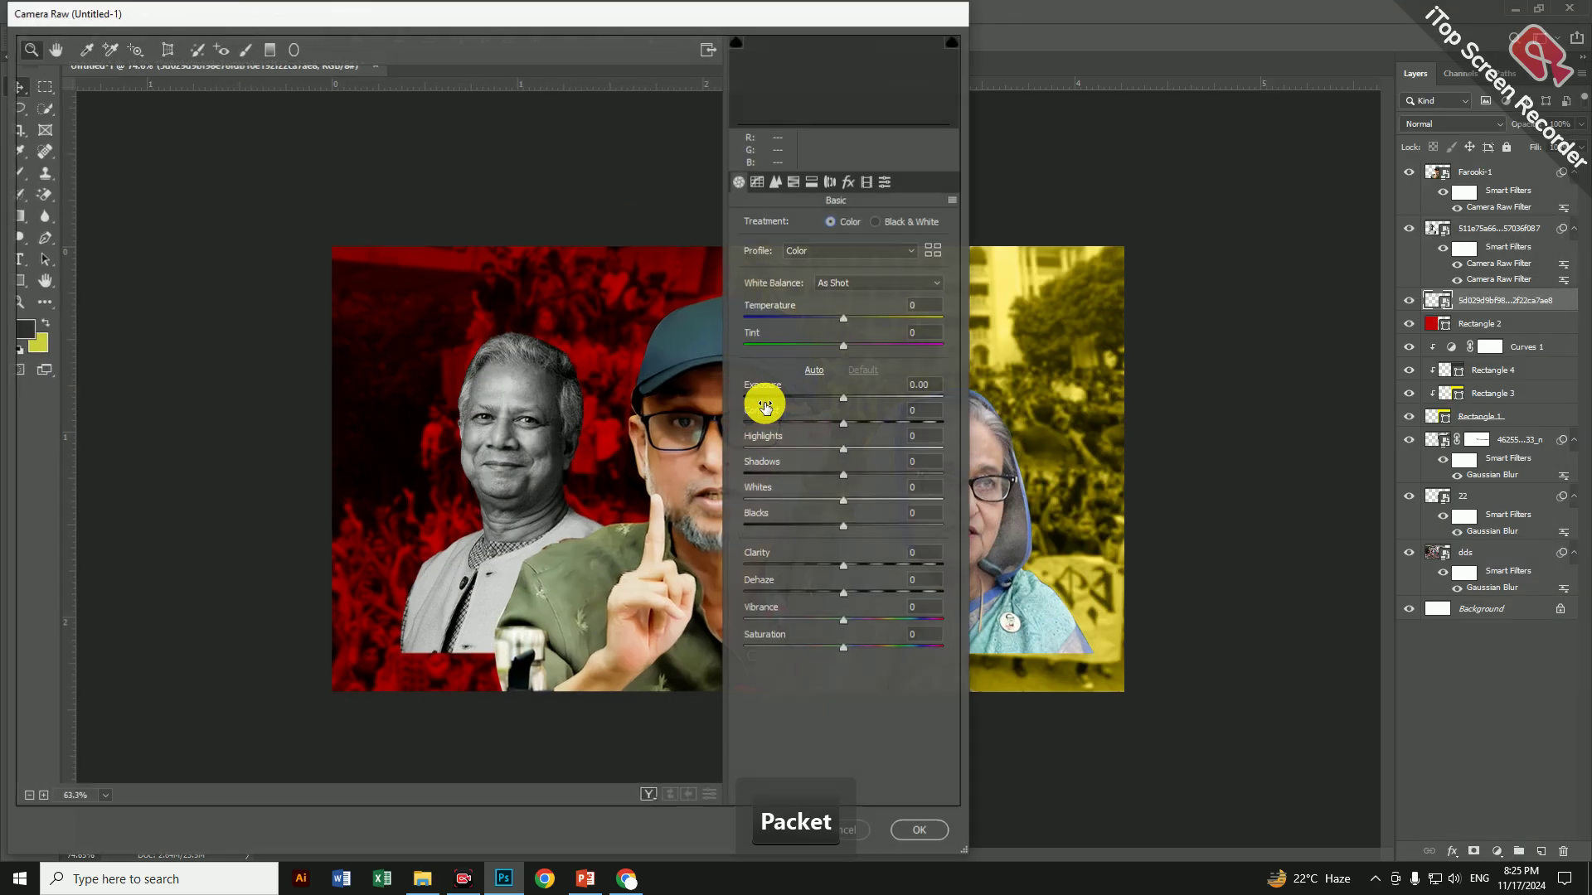
pyautogui.moveTo(846, 655); pyautogui.dragTo(711, 650)
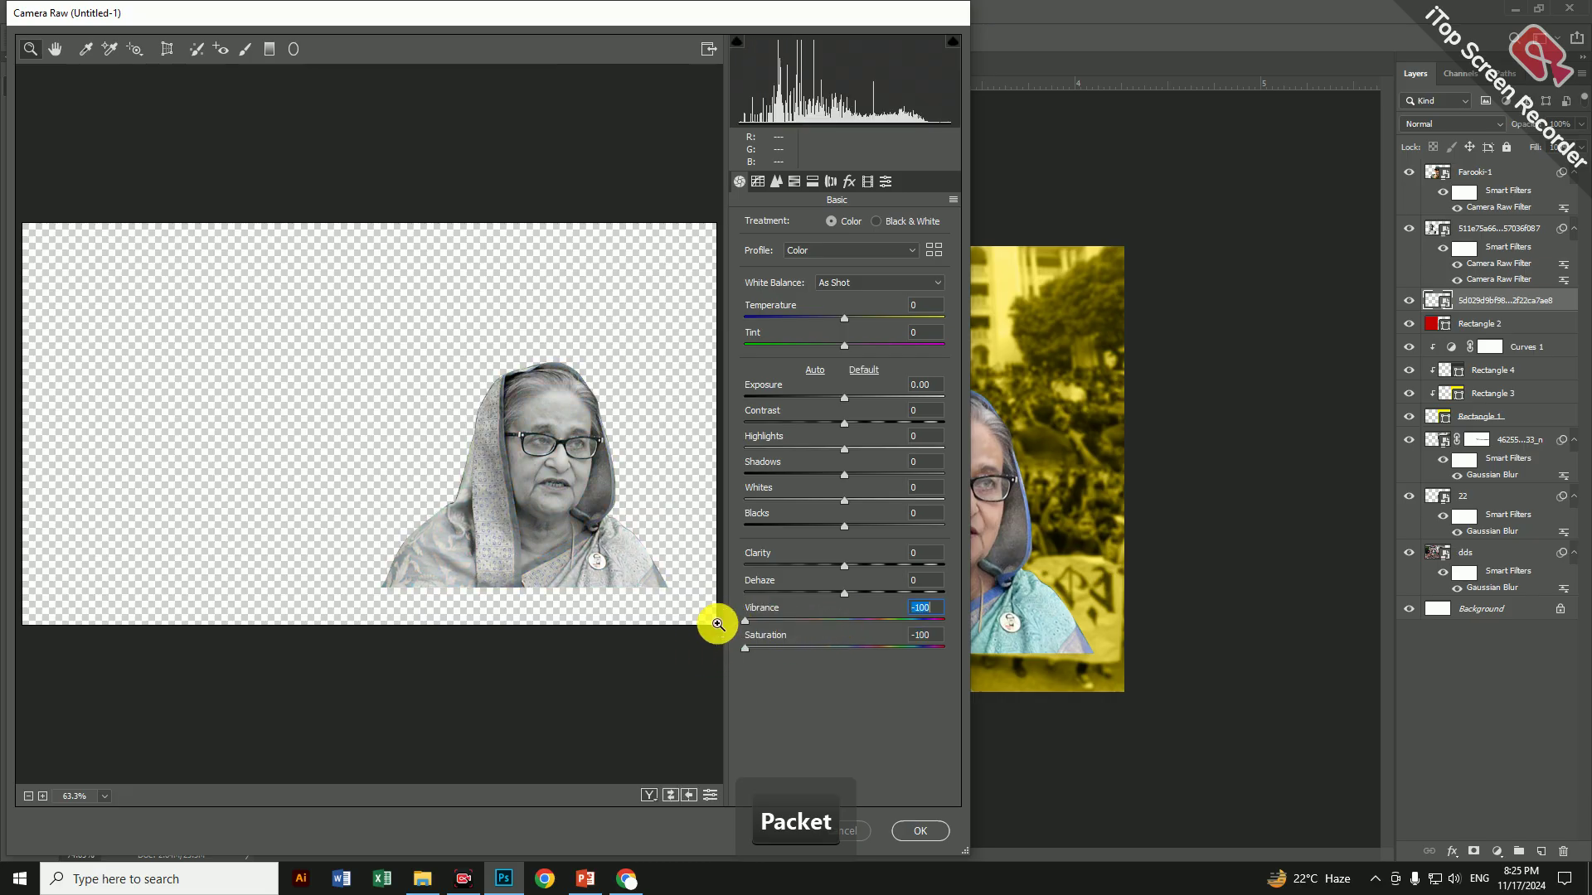
pyautogui.click(899, 831)
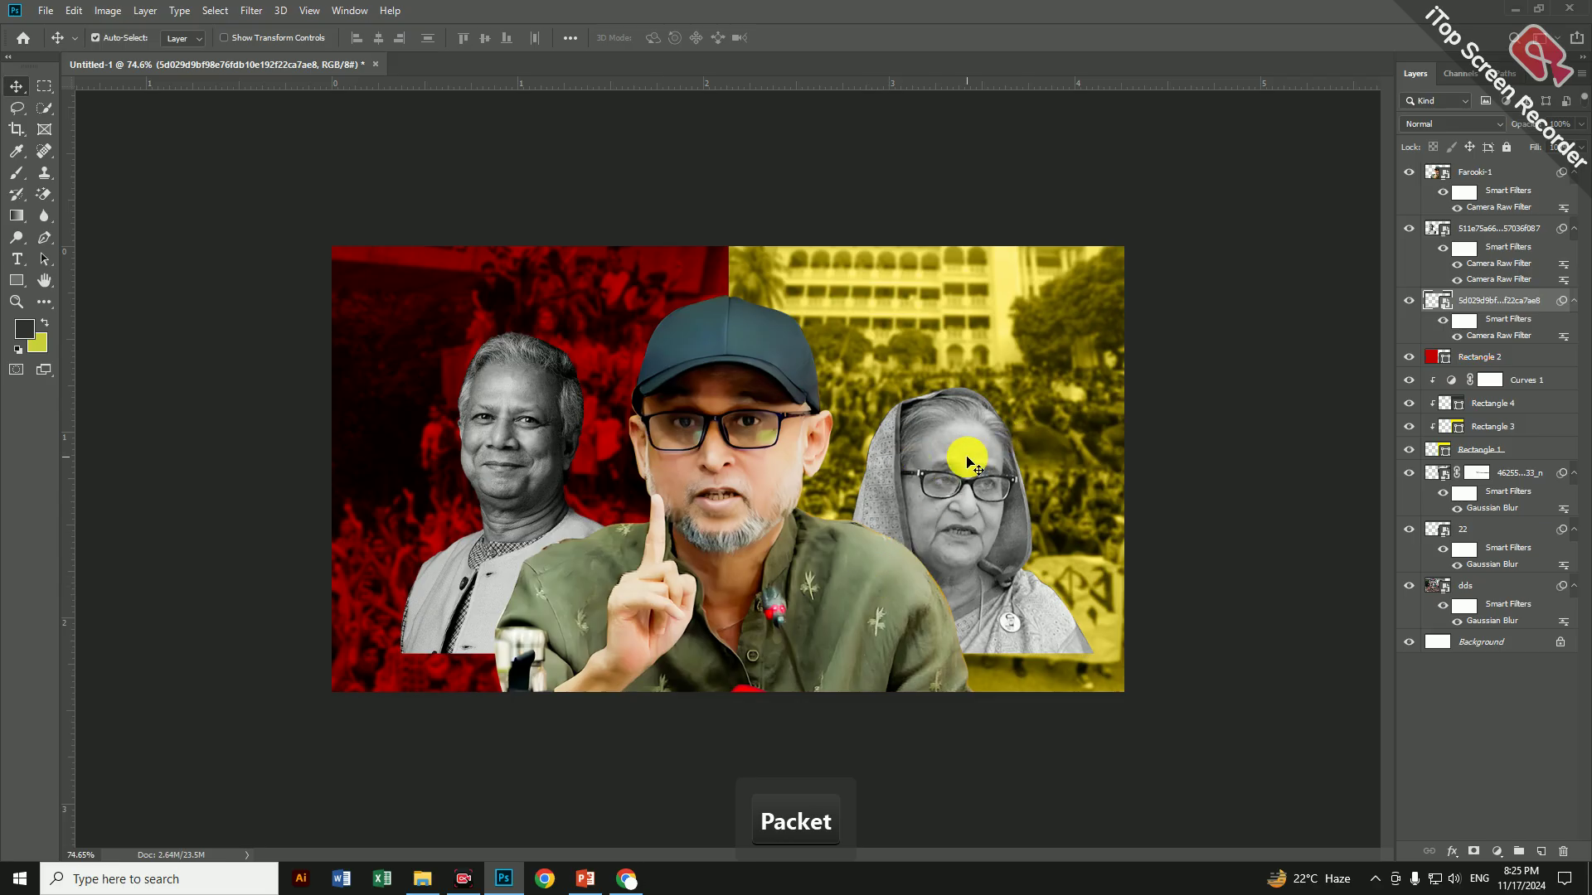
# Scale the woman's portrait to about 66% and nudge both side portraits, lowering the man's over the red half and raising hers slightly
pyautogui.hotkey('ctrl', 't')
pyautogui.click(829, 335)
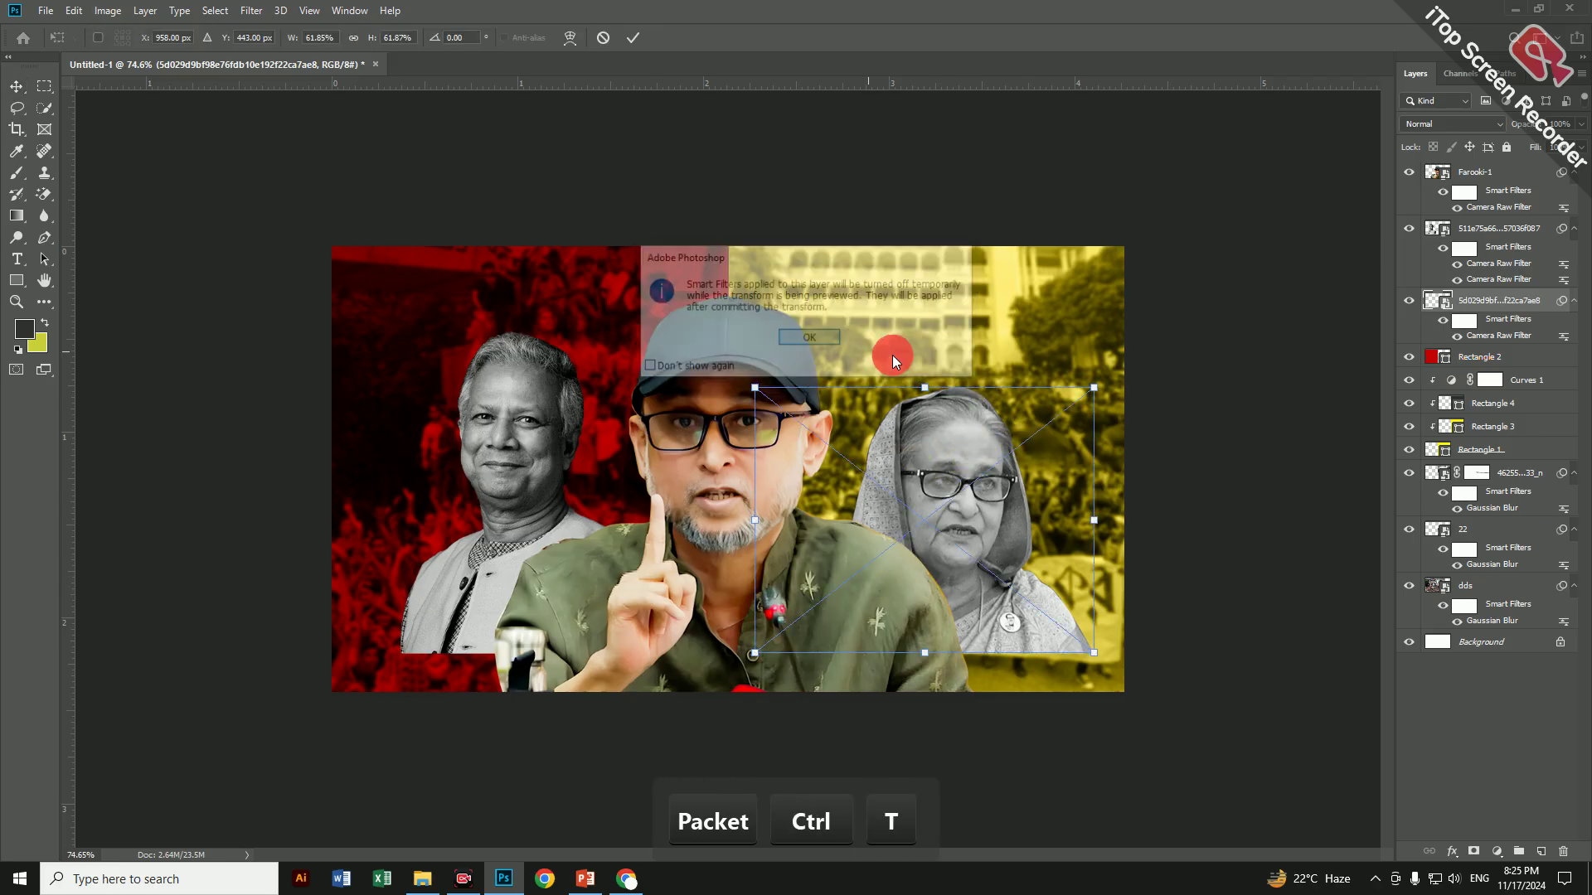
pyautogui.moveTo(927, 395); pyautogui.dragTo(921, 371)
pyautogui.press('Return')
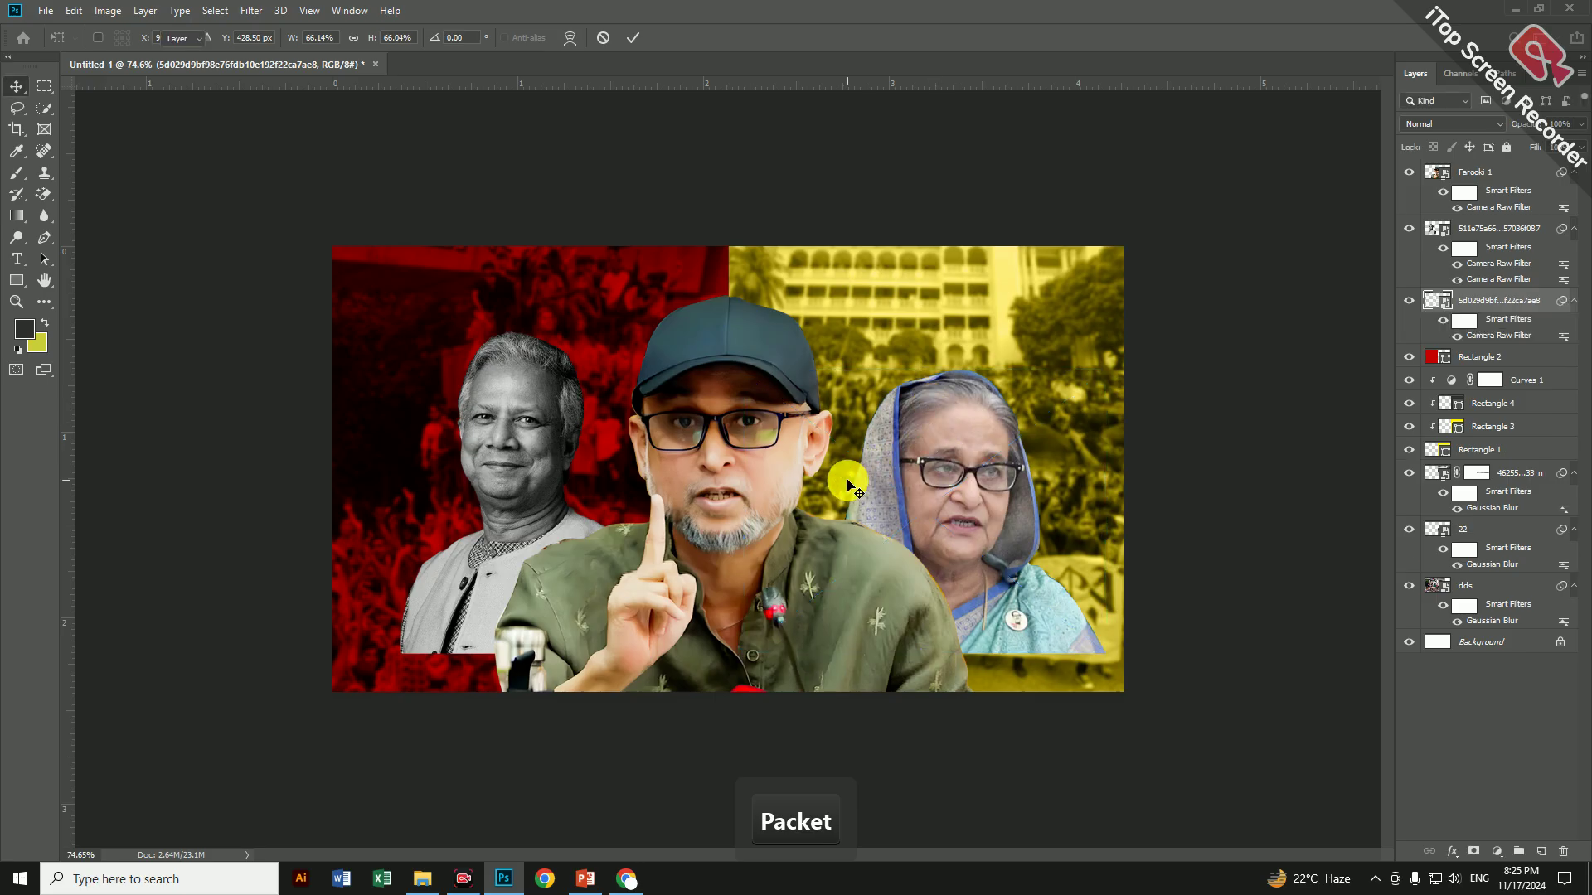
pyautogui.moveTo(547, 455); pyautogui.dragTo(513, 497)
pyautogui.moveTo(971, 544); pyautogui.dragTo(966, 530)
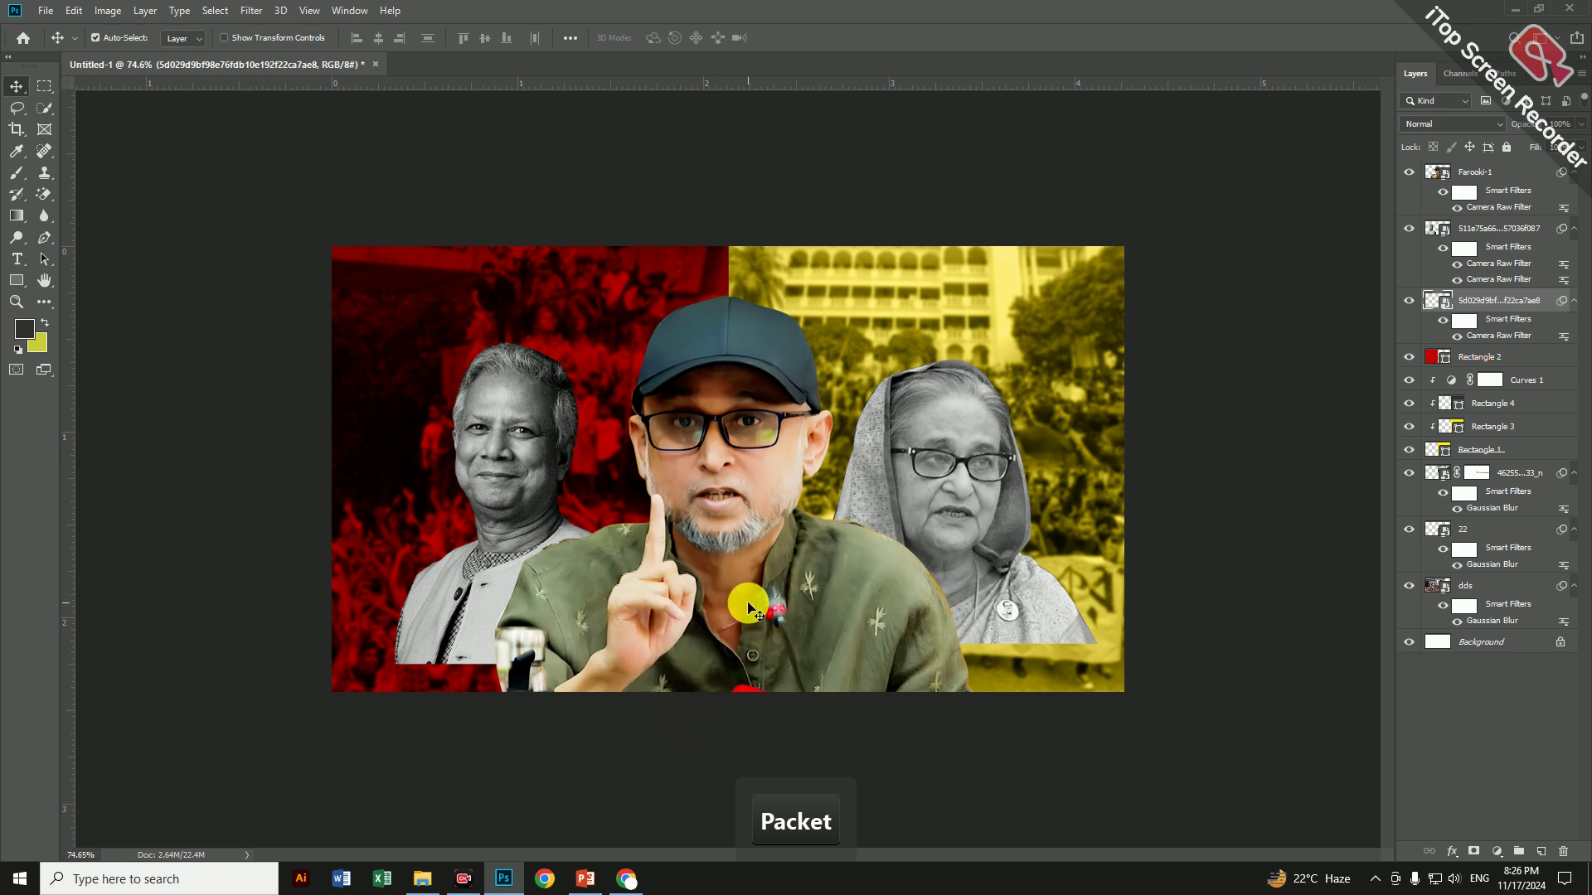
# Add a new layer above the central portrait and choose the Foreground to Transparent preset for the Gradient tool
pyautogui.click(1503, 172)
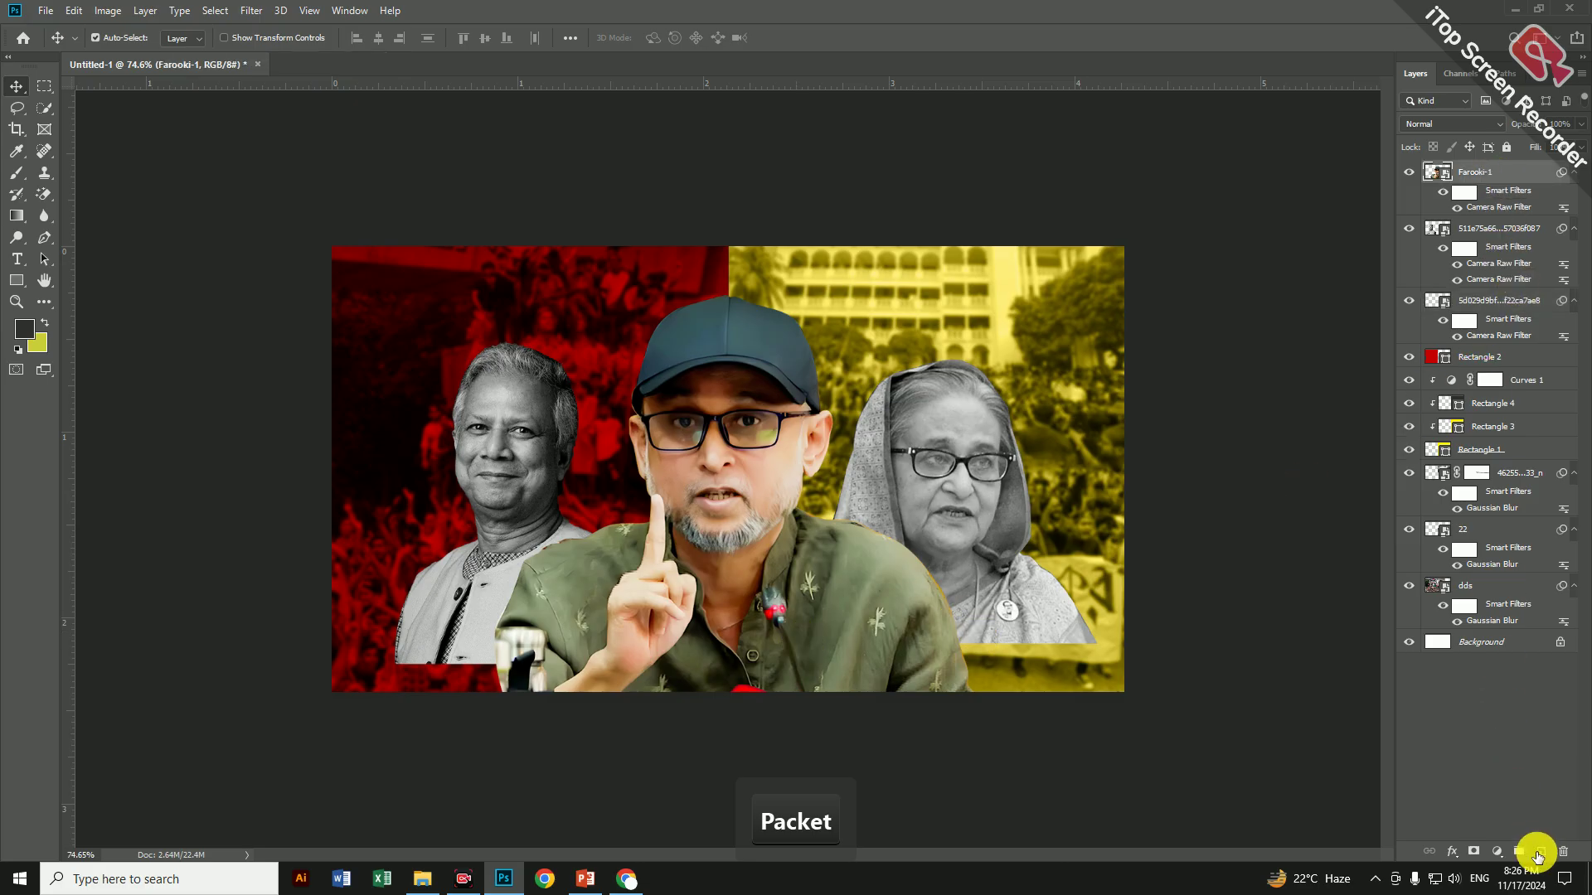
pyautogui.click(1538, 854)
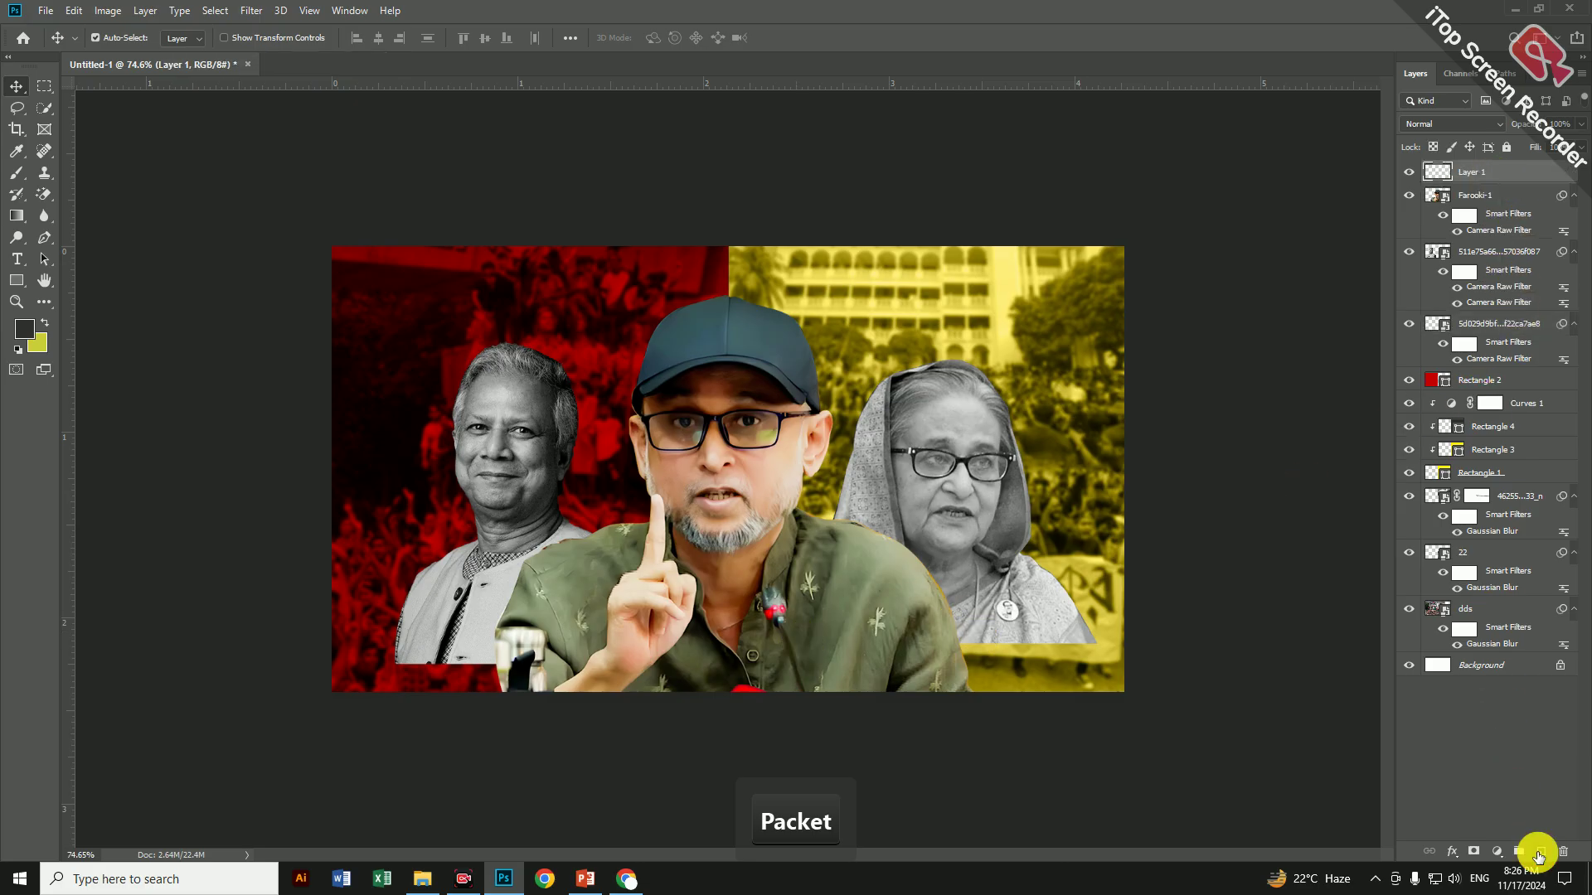
pyautogui.click(15, 219)
pyautogui.click(124, 38)
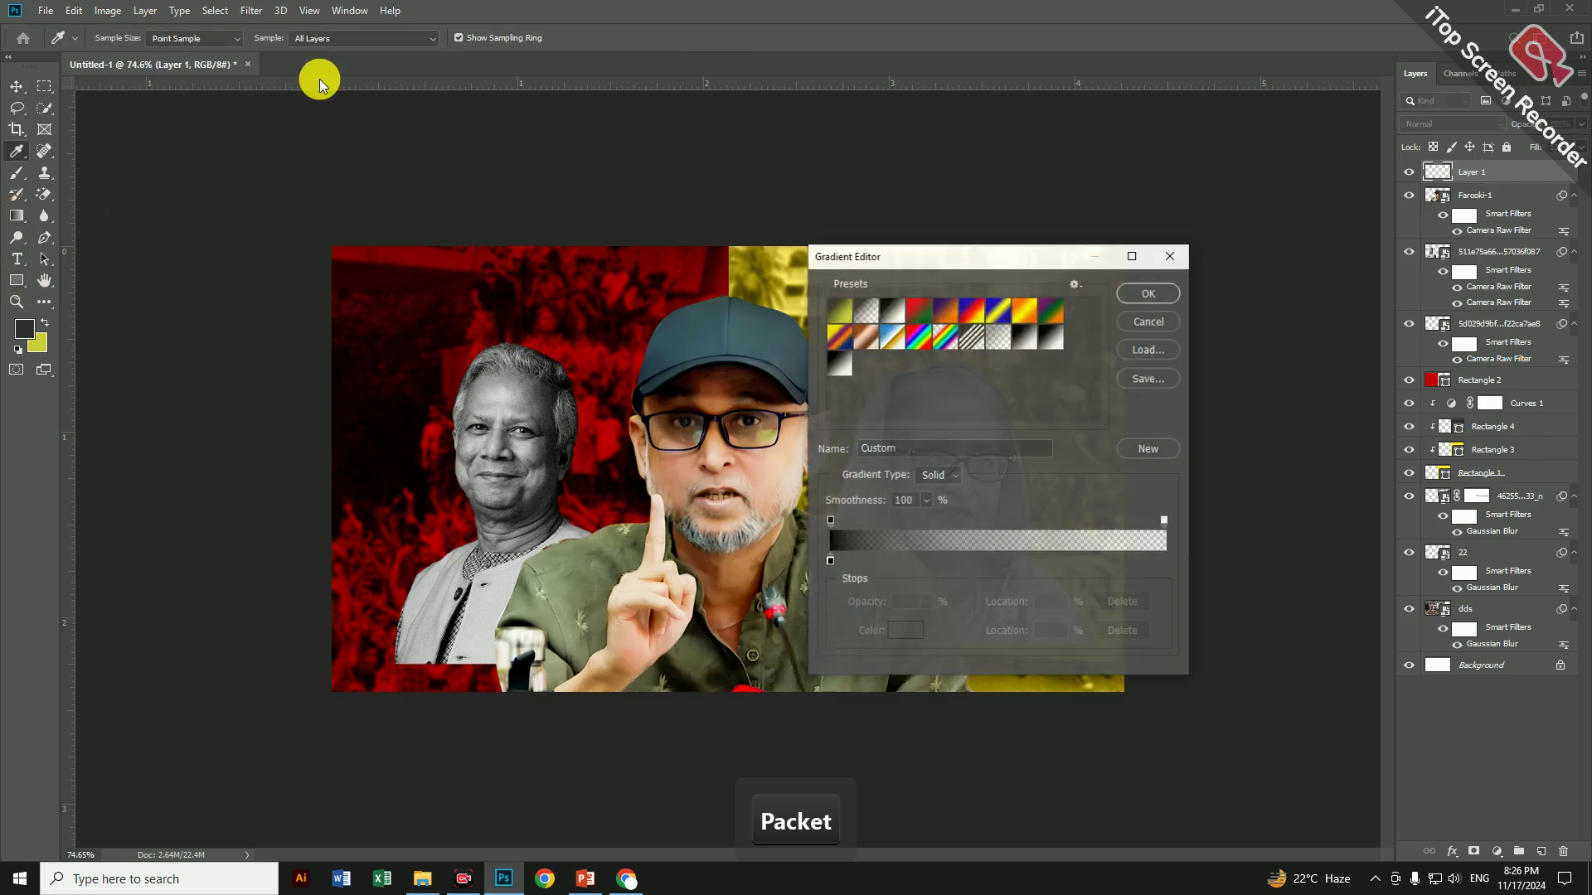
pyautogui.click(892, 311)
pyautogui.click(865, 311)
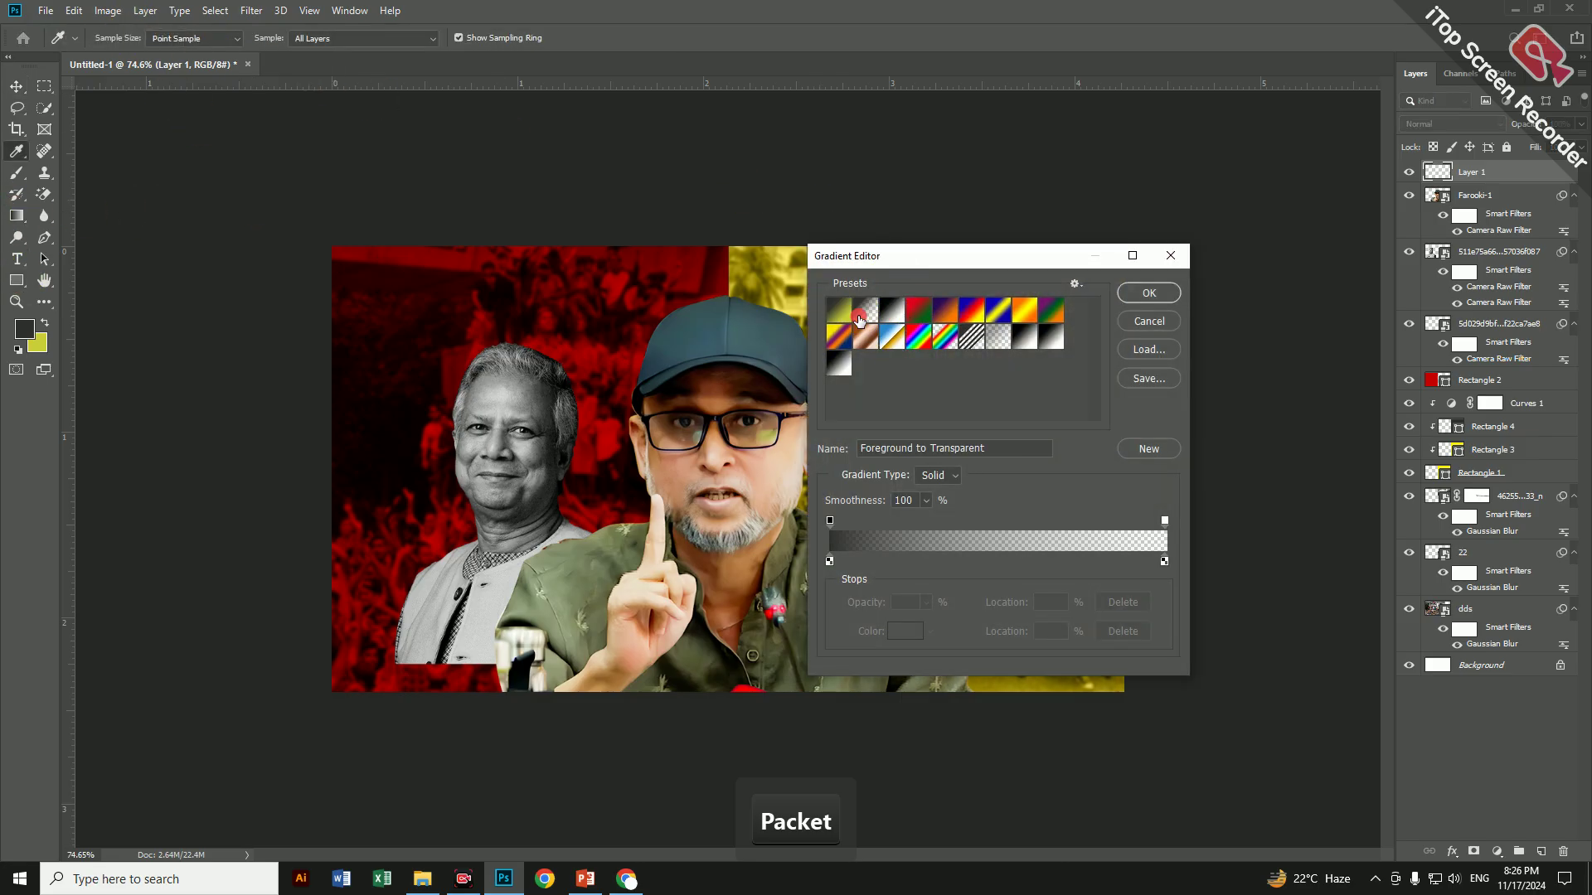
# Remove the gradient's end color stop and set the remaining color stop to black, 000000
pyautogui.click(1165, 560)
pyautogui.press('Delete')
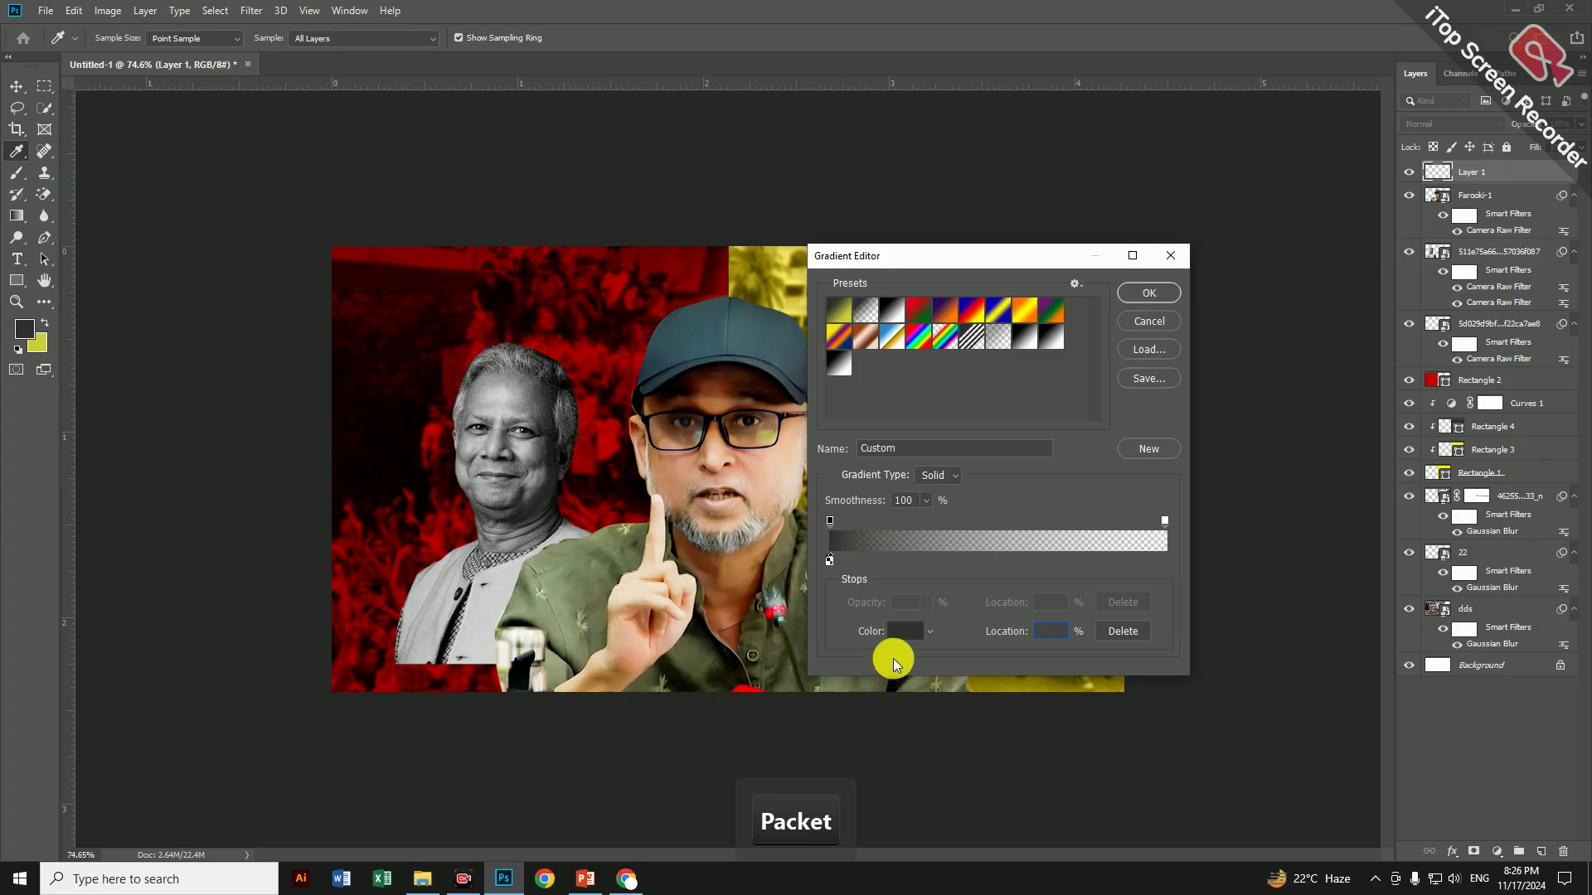
pyautogui.click(904, 631)
pyautogui.click(1028, 528)
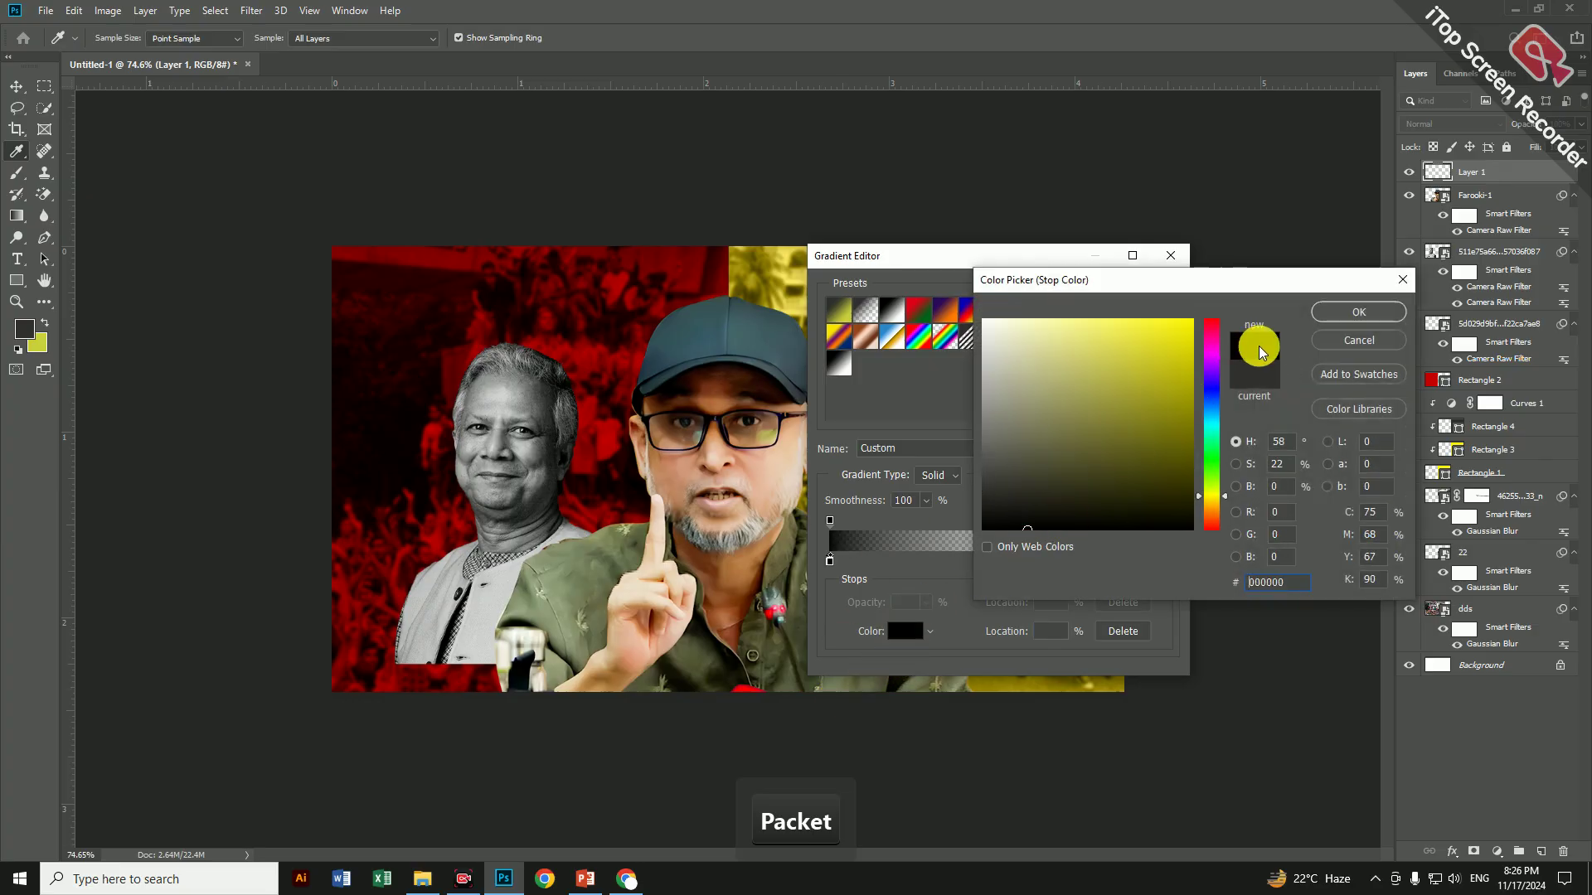
pyautogui.click(1339, 320)
pyautogui.click(1169, 297)
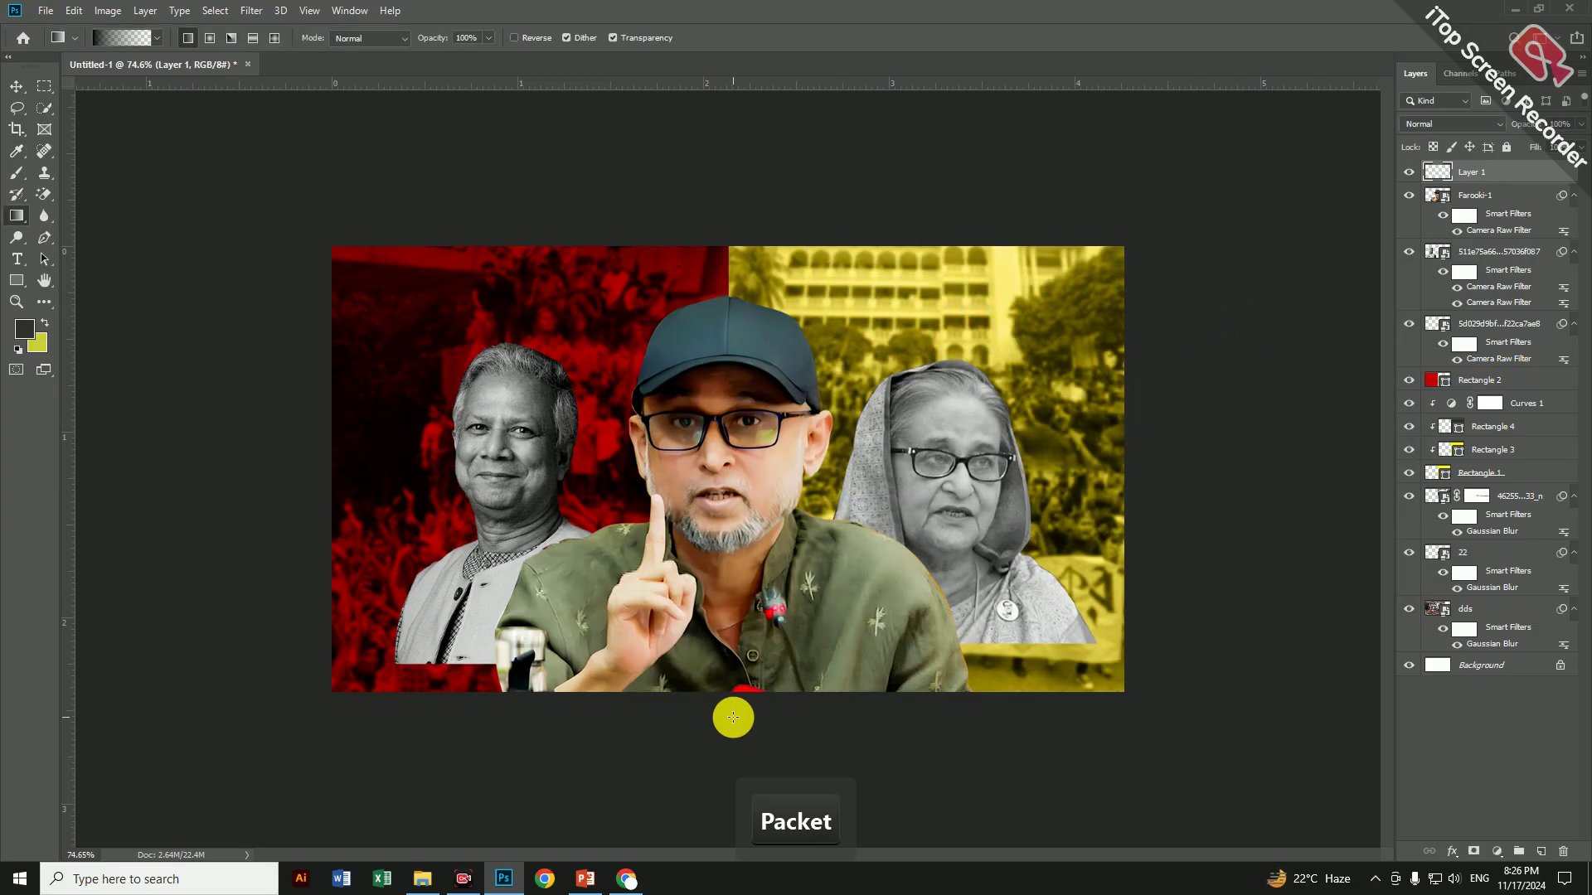
# Draw black-to-transparent gradients upward from the canvas's lower edge on the new layer, fading the bottoms of all three portraits into black
pyautogui.moveTo(720, 714); pyautogui.dragTo(724, 580)
pyautogui.moveTo(800, 711); pyautogui.dragTo(878, 594)
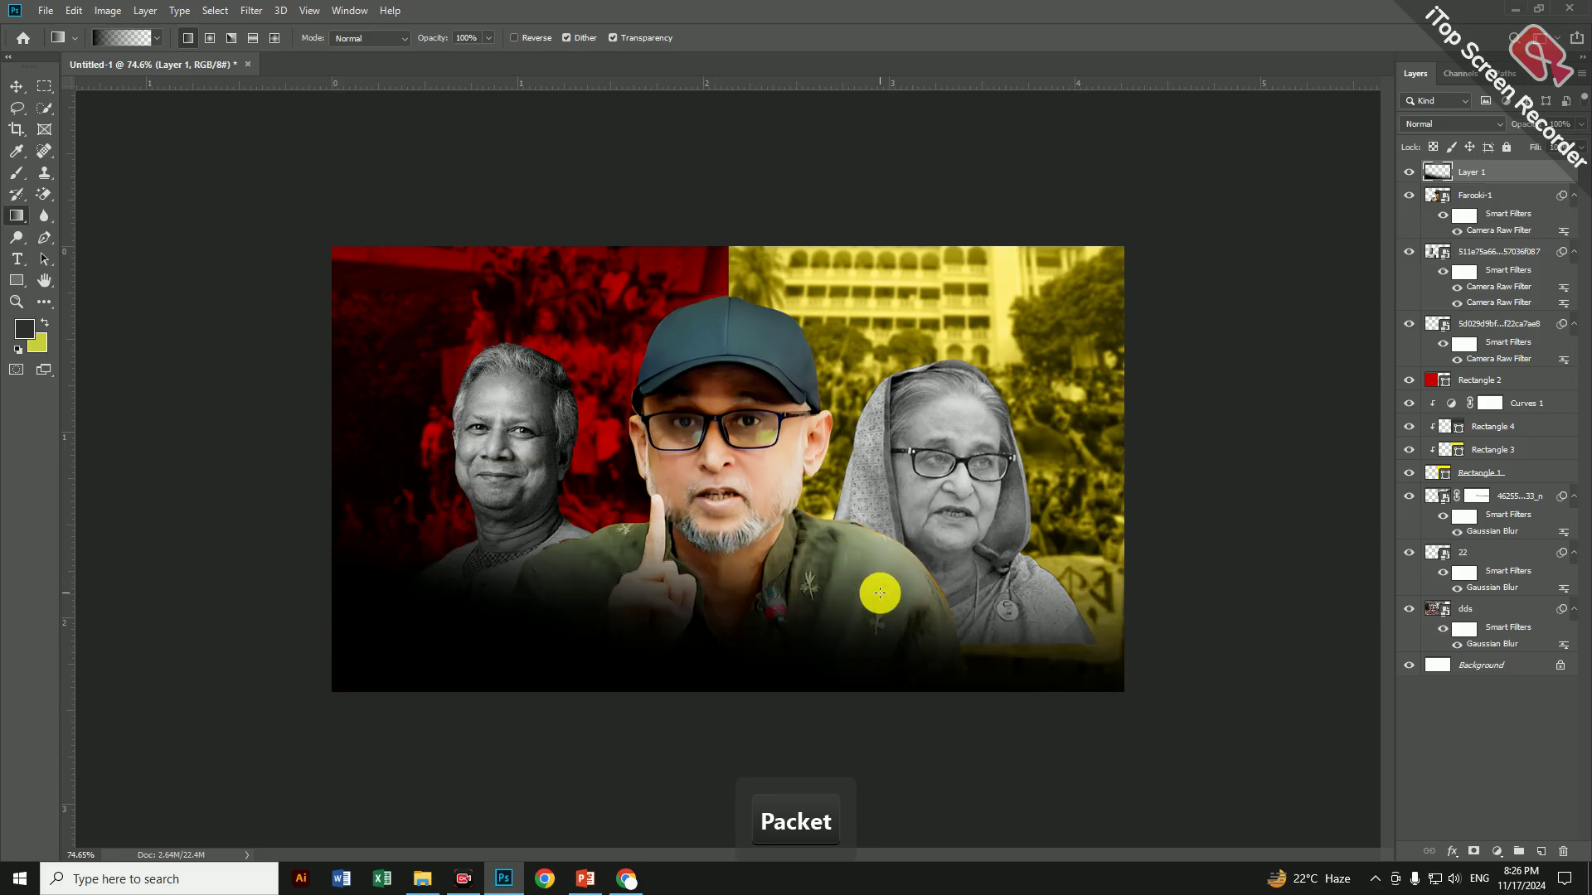
pyautogui.hotkey('ctrl', 'z')
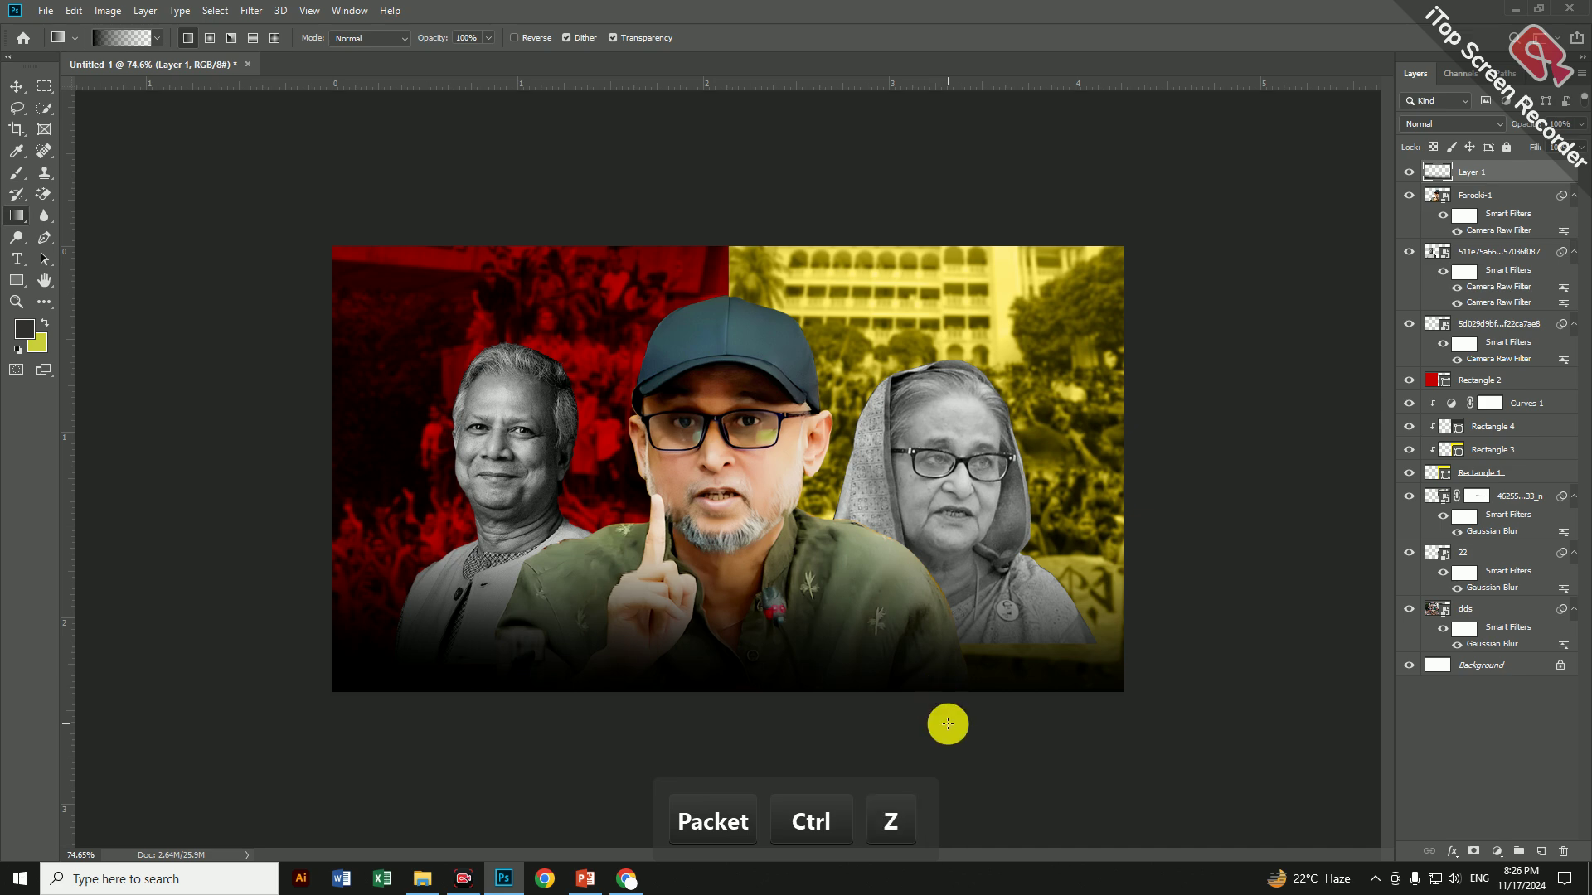
pyautogui.moveTo(947, 723); pyautogui.dragTo(948, 525)
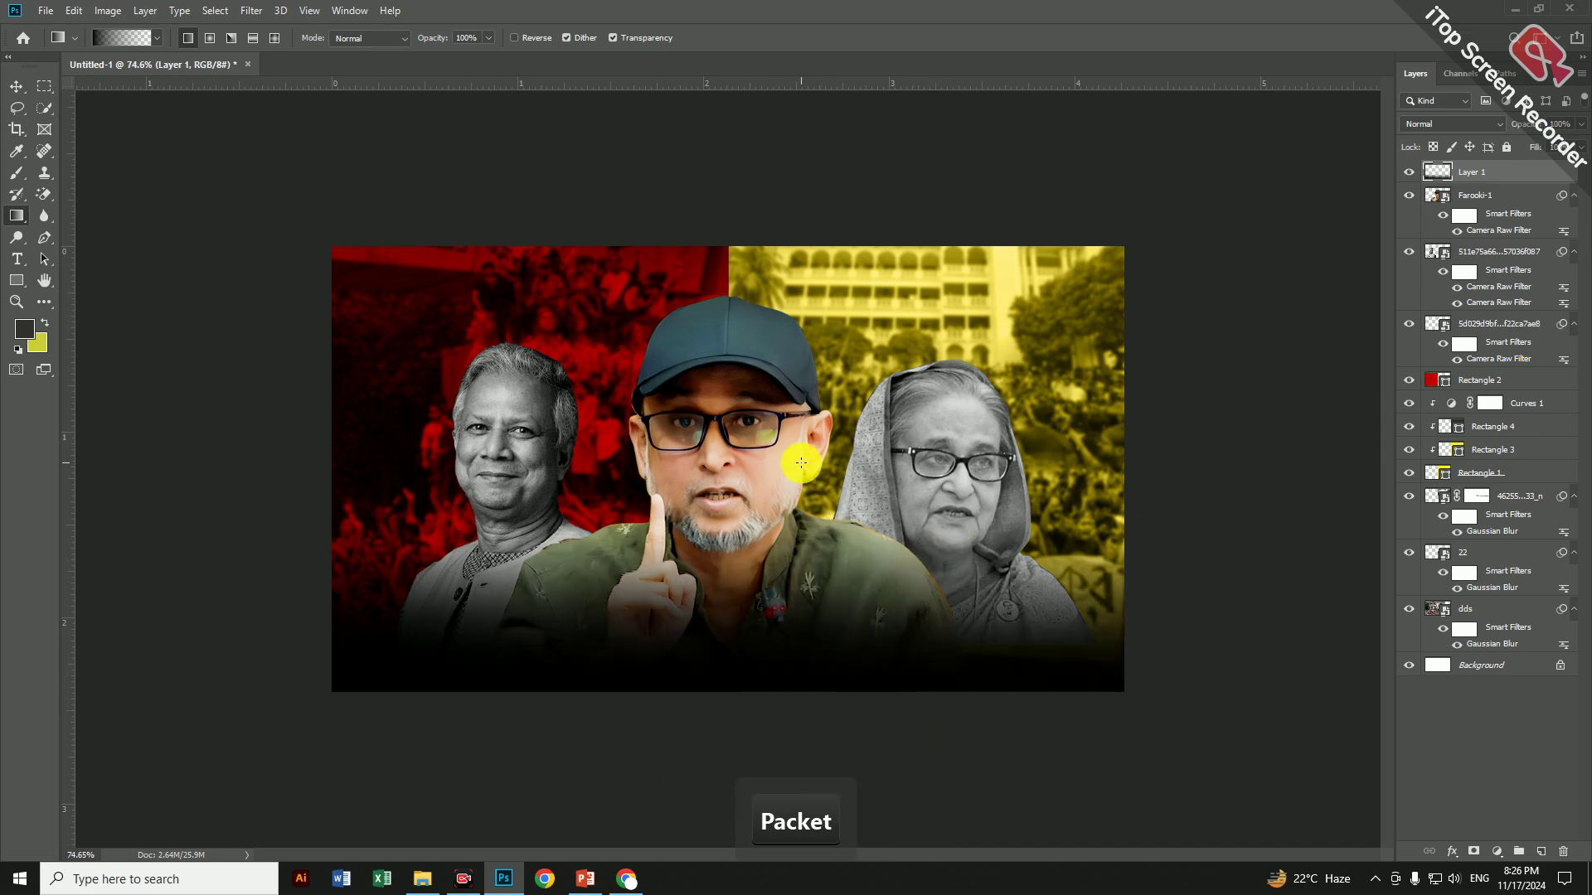
pyautogui.moveTo(801, 463); pyautogui.dragTo(799, 463)
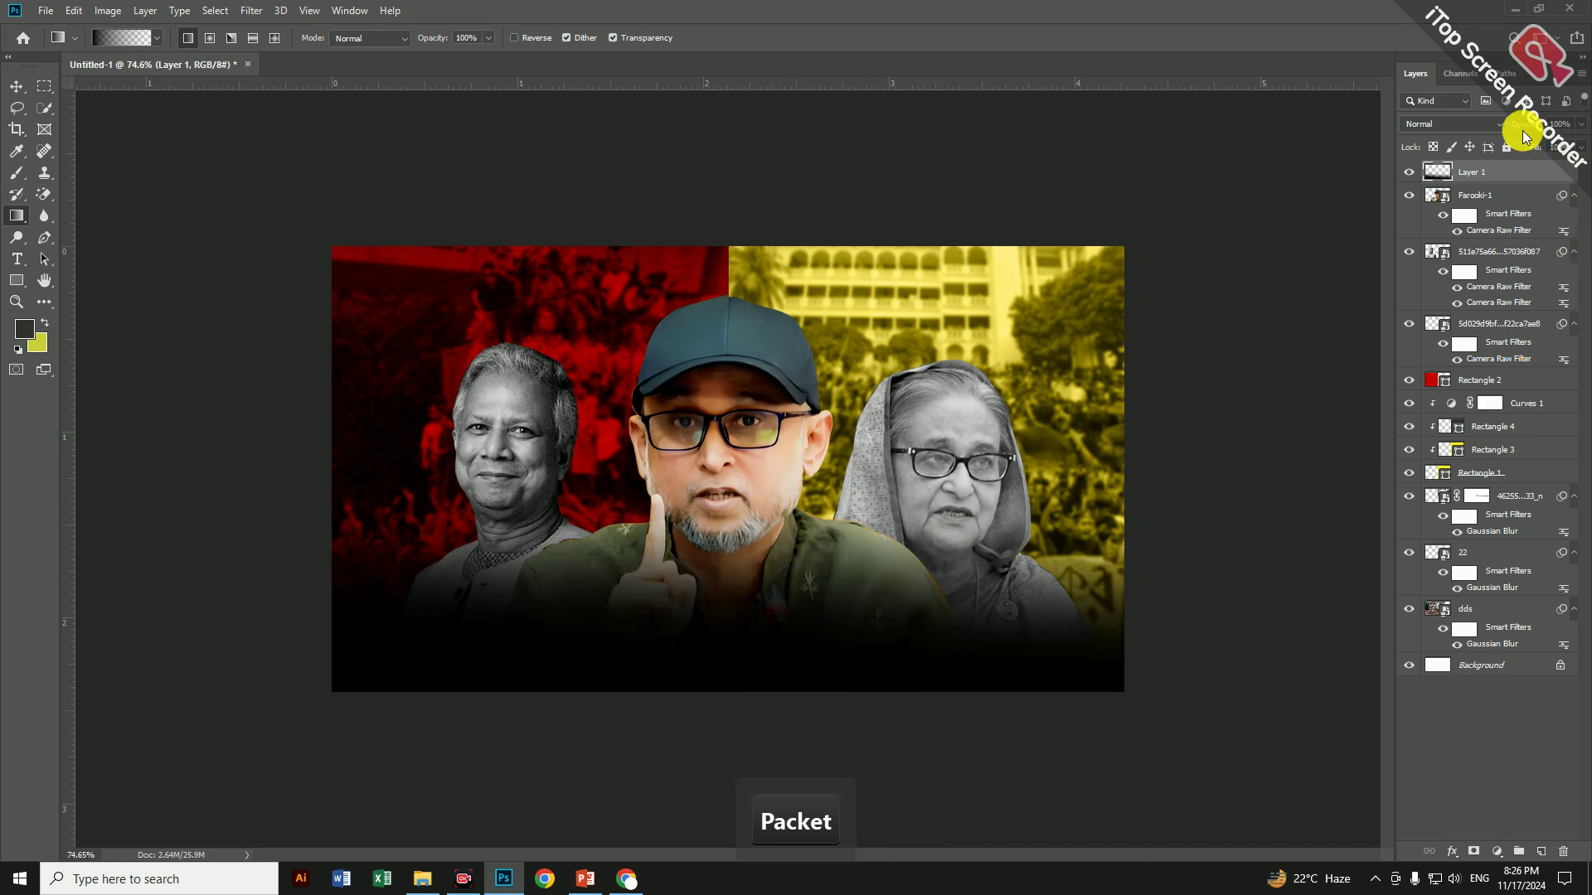
pyautogui.moveTo(1514, 130); pyautogui.dragTo(1526, 126)
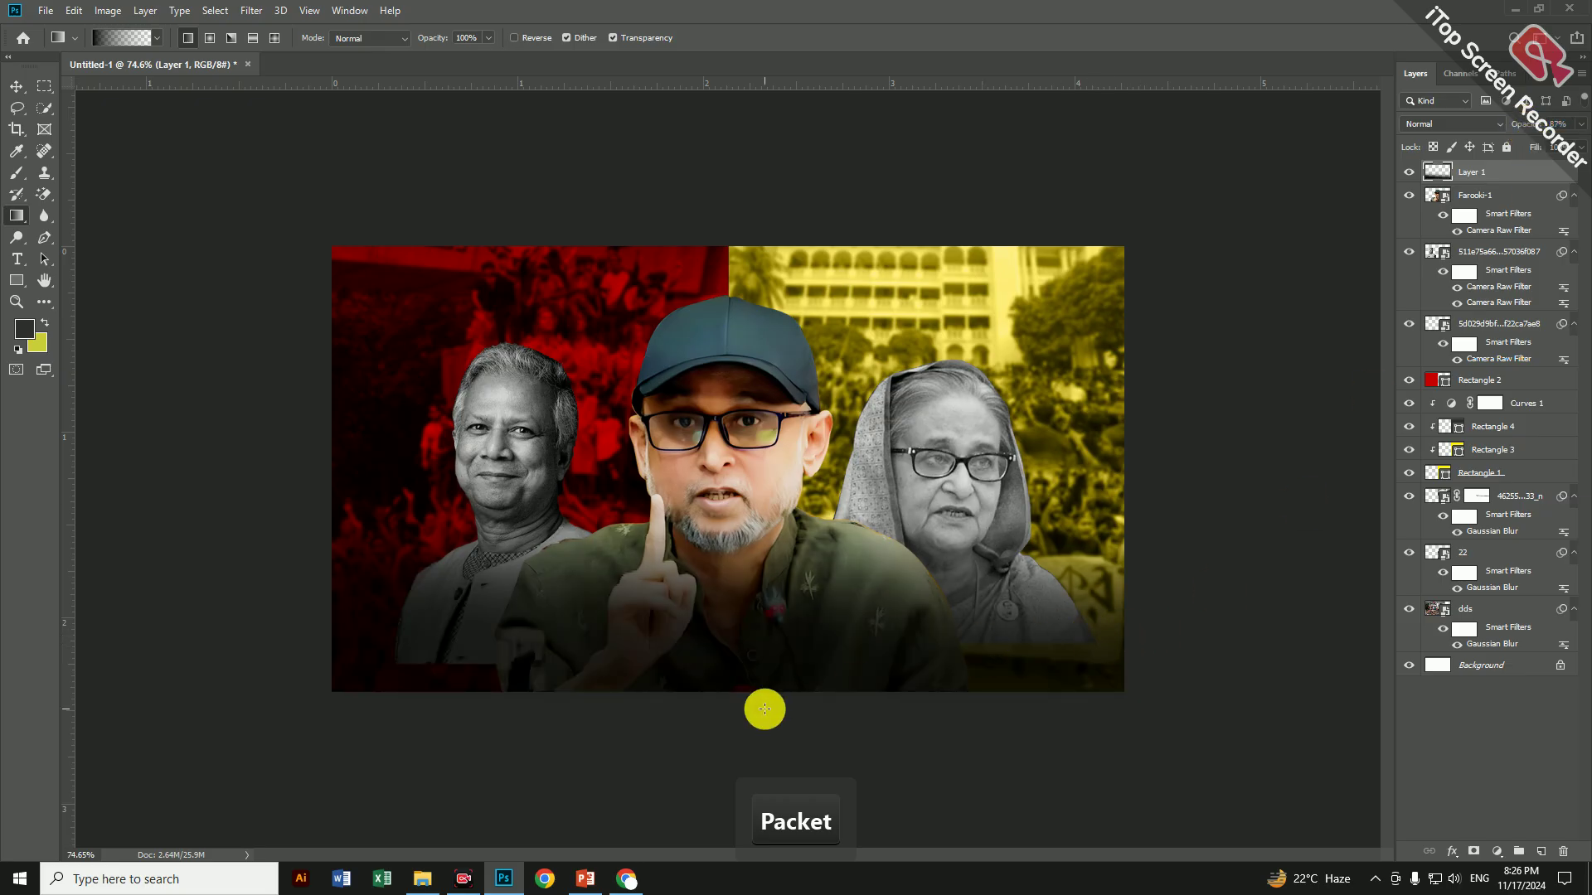
pyautogui.moveTo(738, 734); pyautogui.dragTo(761, 556)
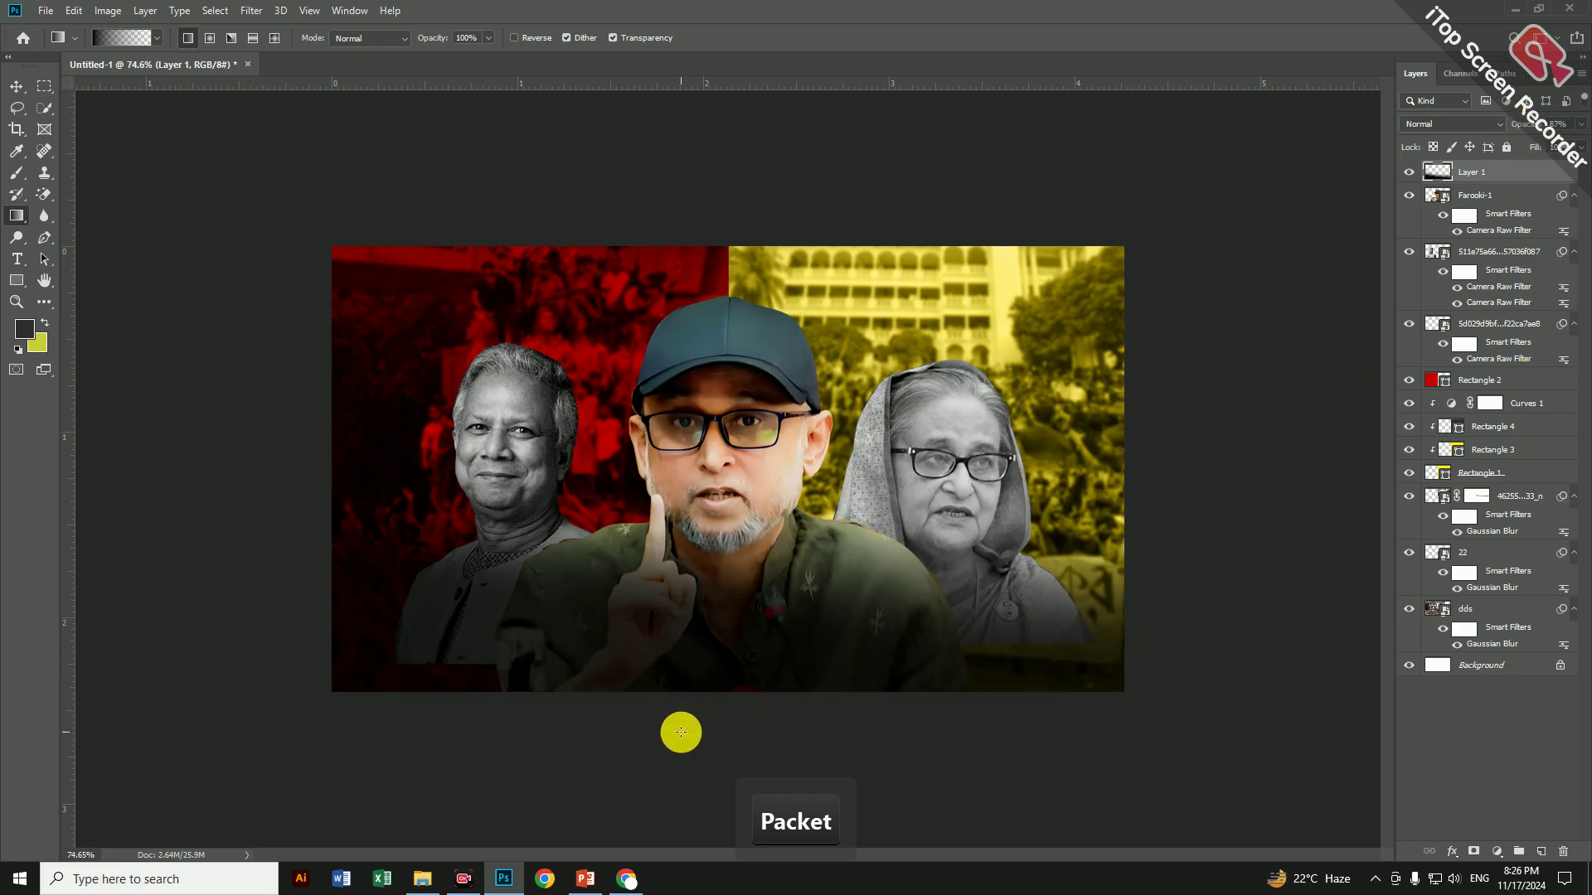
pyautogui.moveTo(679, 674); pyautogui.dragTo(647, 676)
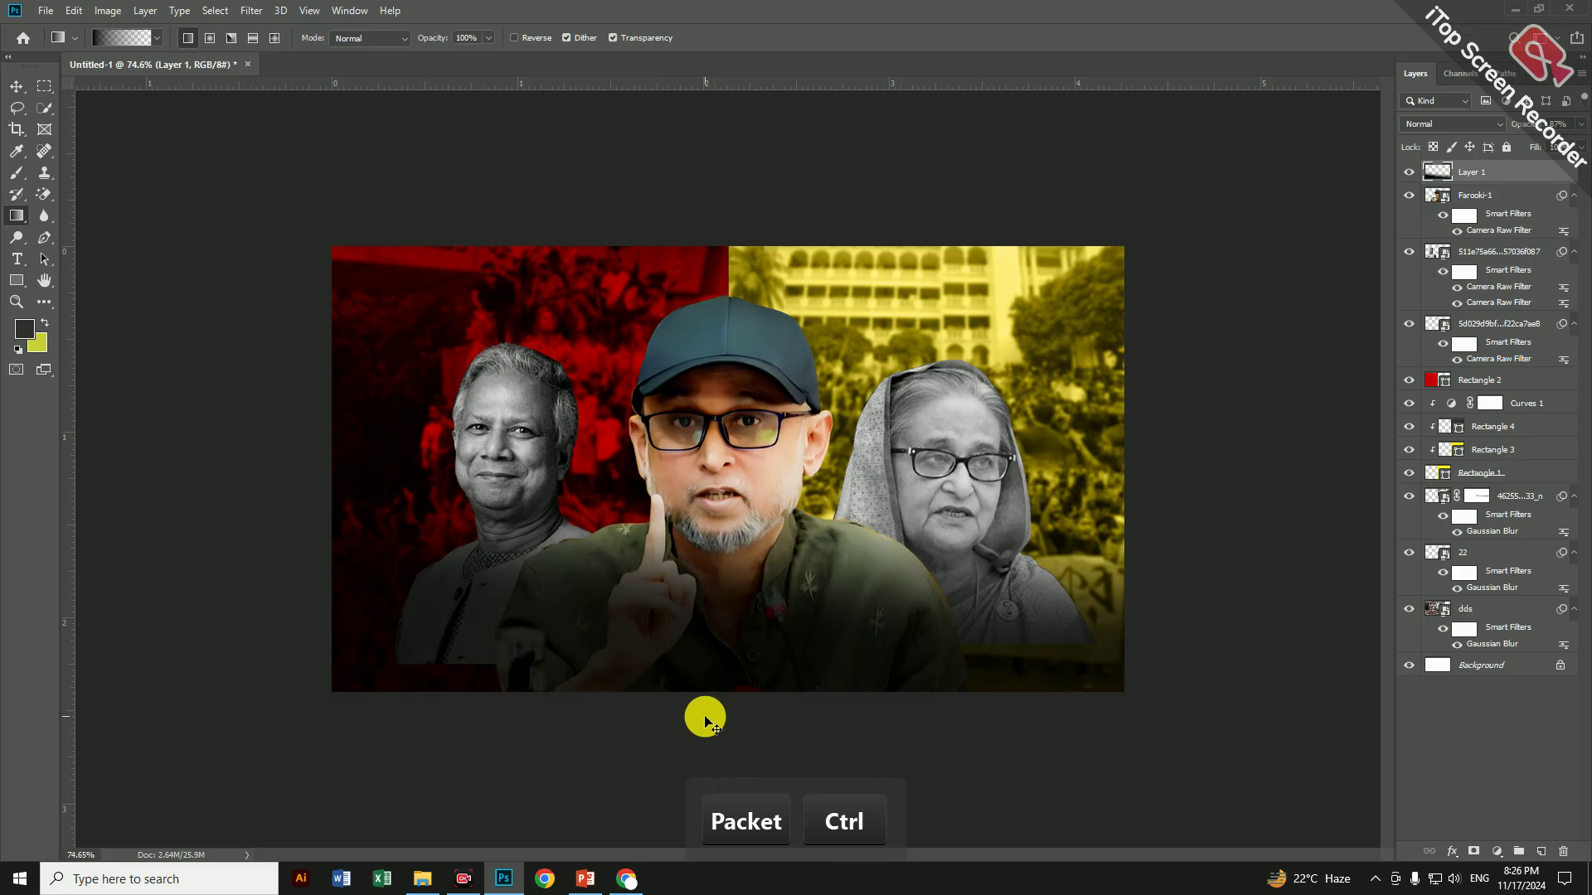
pyautogui.hotkey('ctrl', 'z')
pyautogui.hotkey('ctrl', 'z')
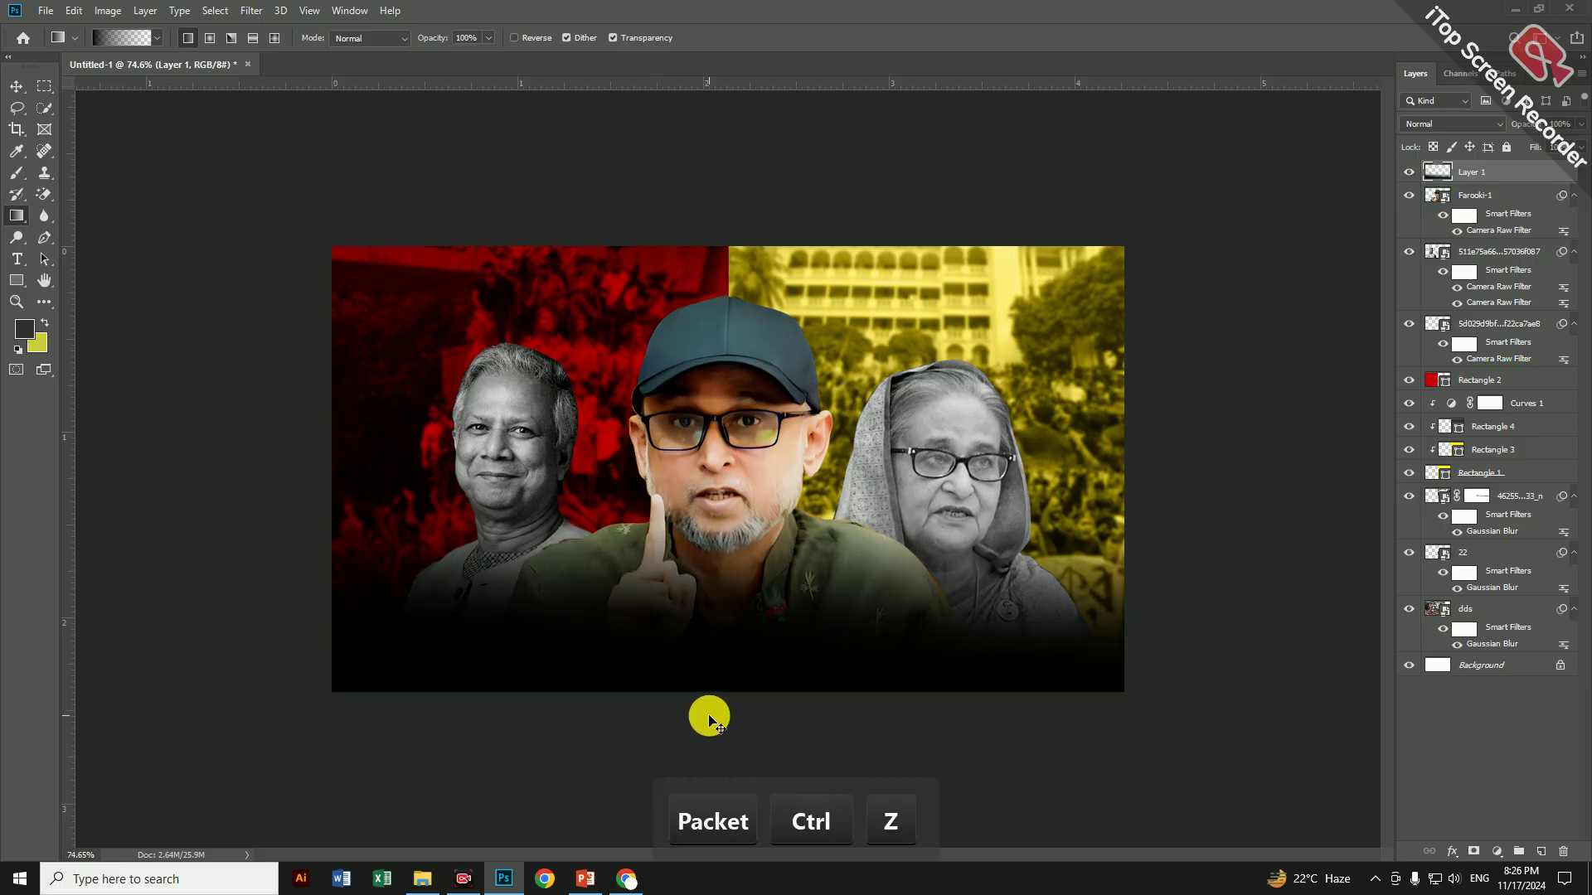
pyautogui.hotkey('ctrl', 'z')
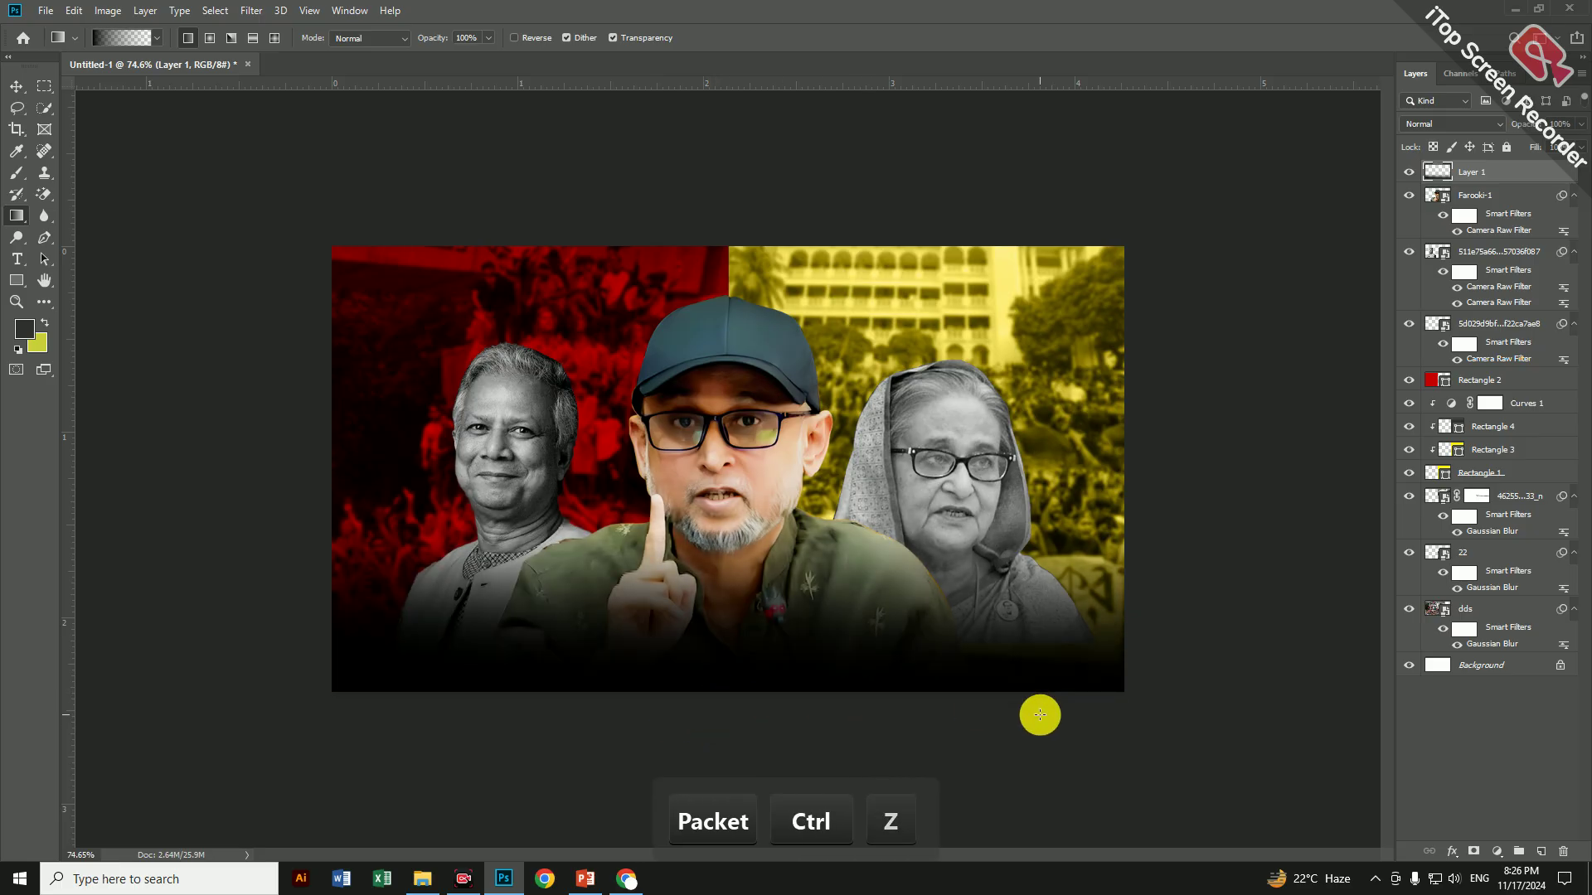
pyautogui.moveTo(751, 719); pyautogui.dragTo(744, 344)
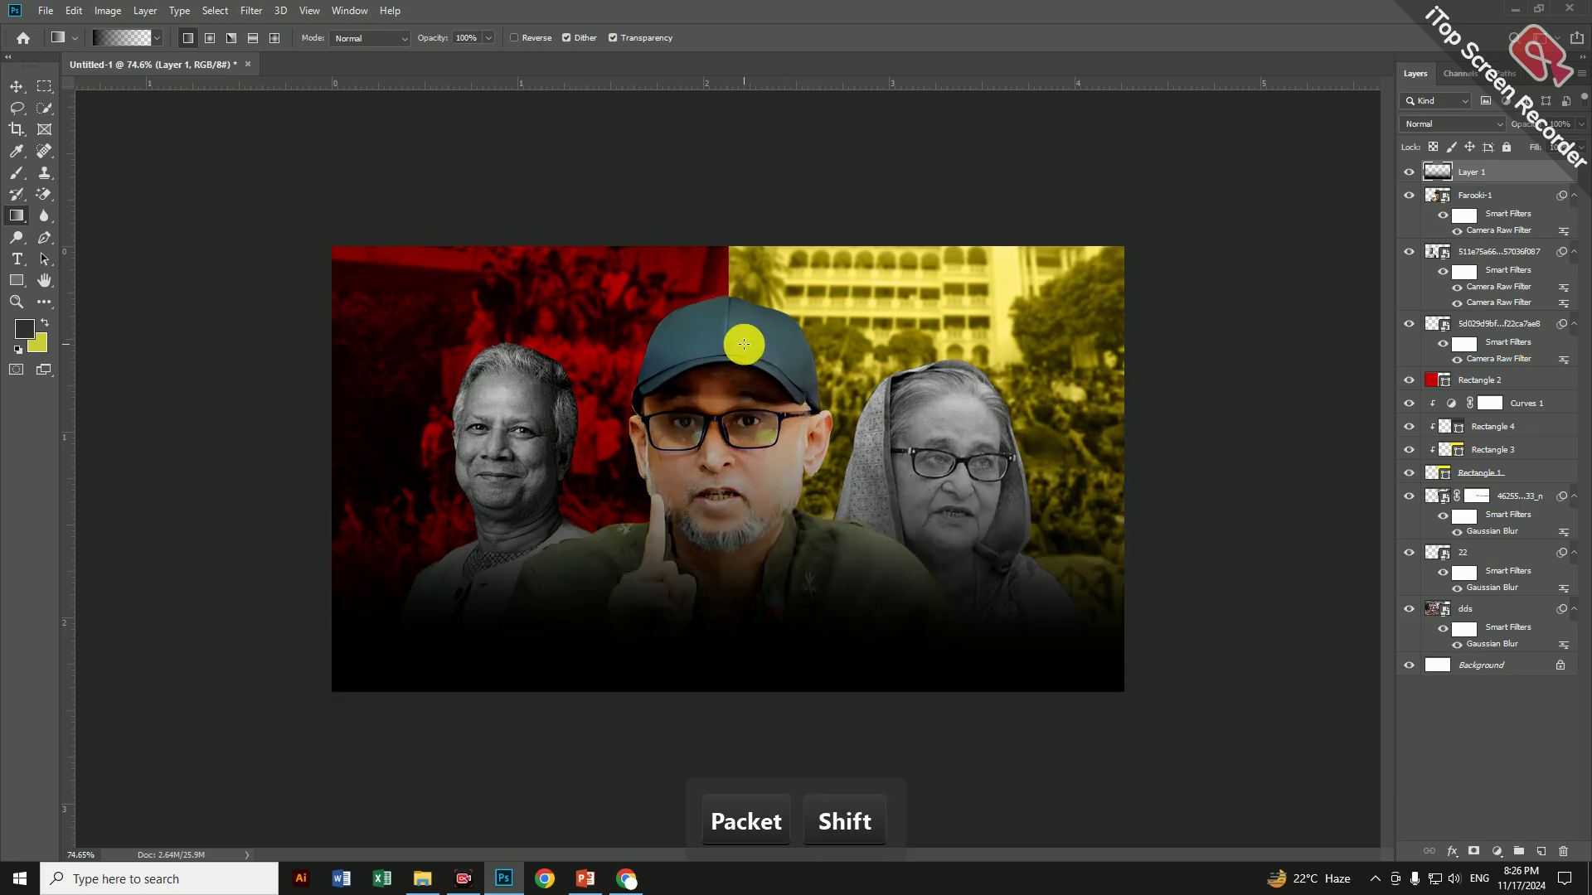
pyautogui.hotkey('ctrl', 'z')
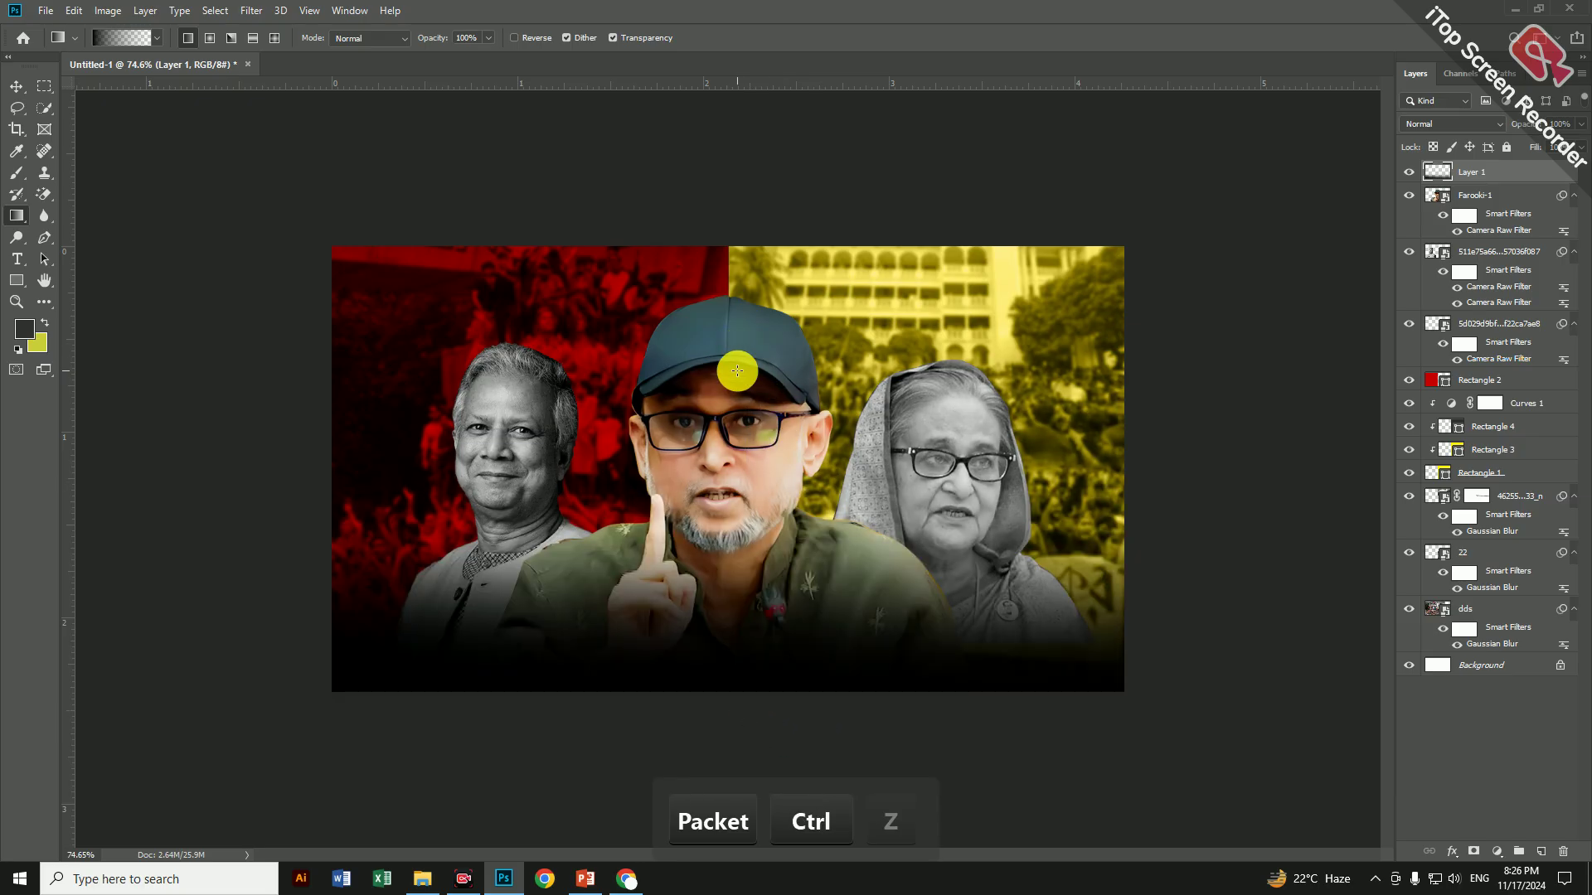
# Switch to the Brush tool and set the foreground color to near-black
pyautogui.click(16, 85)
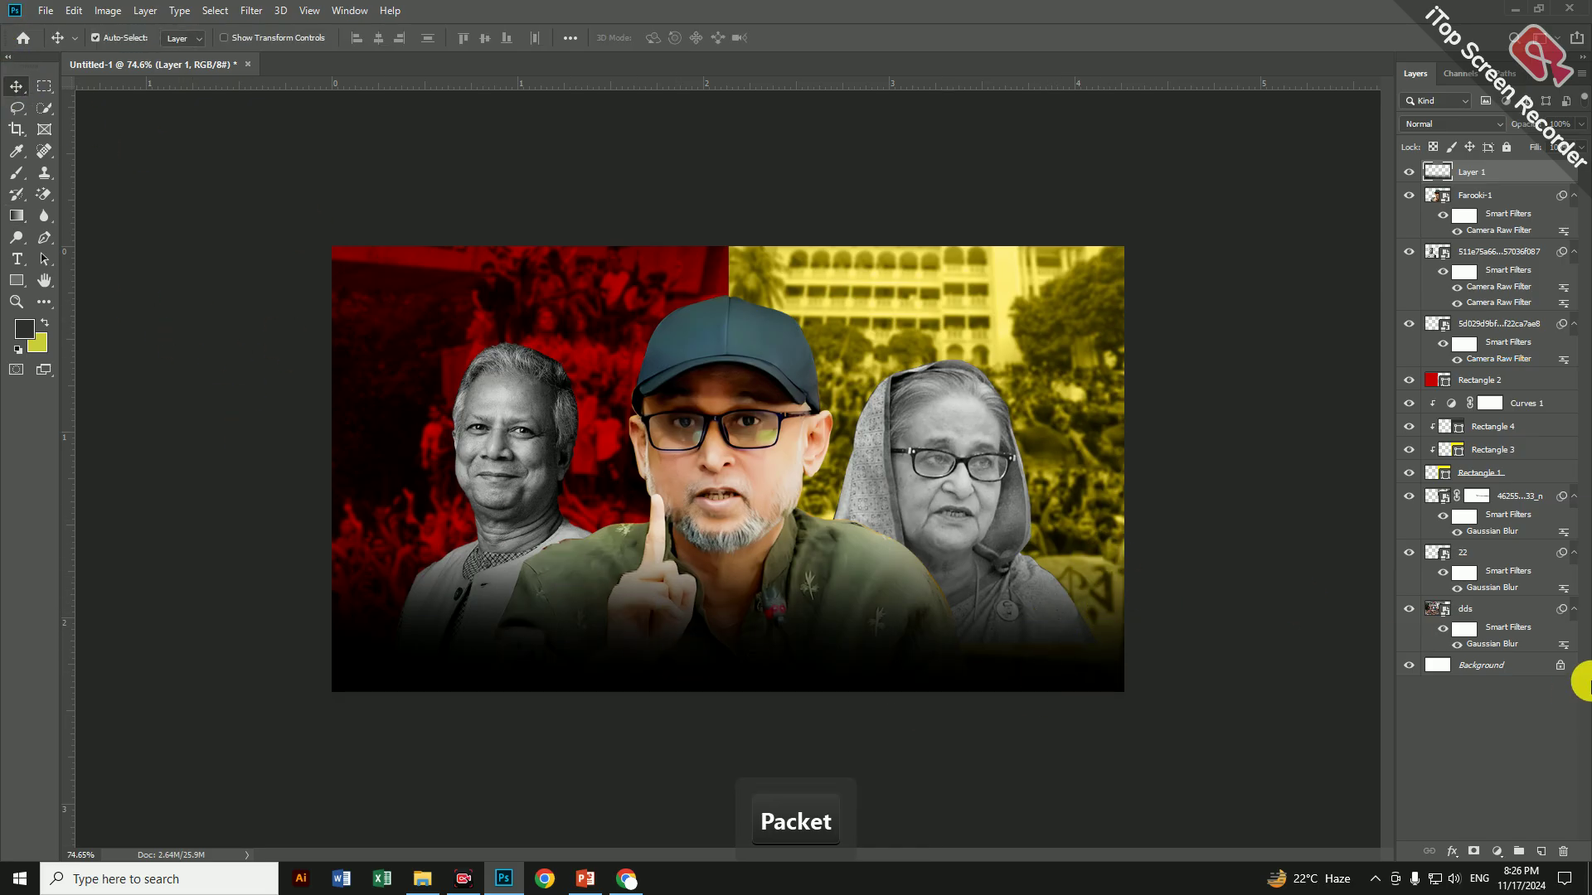
pyautogui.click(16, 171)
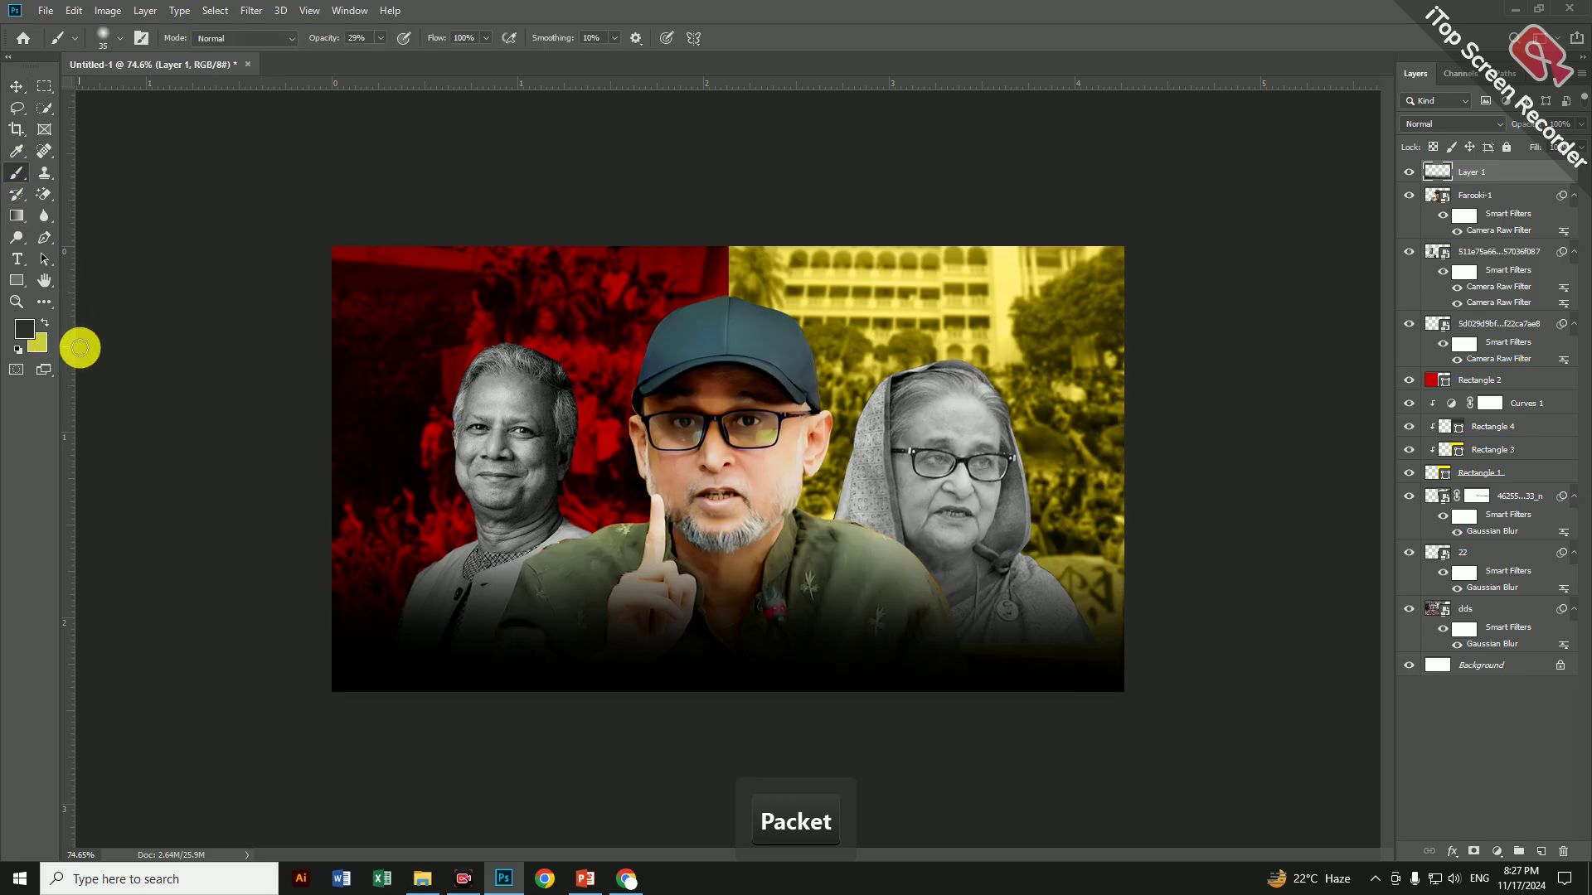
pyautogui.click(23, 330)
pyautogui.click(1034, 512)
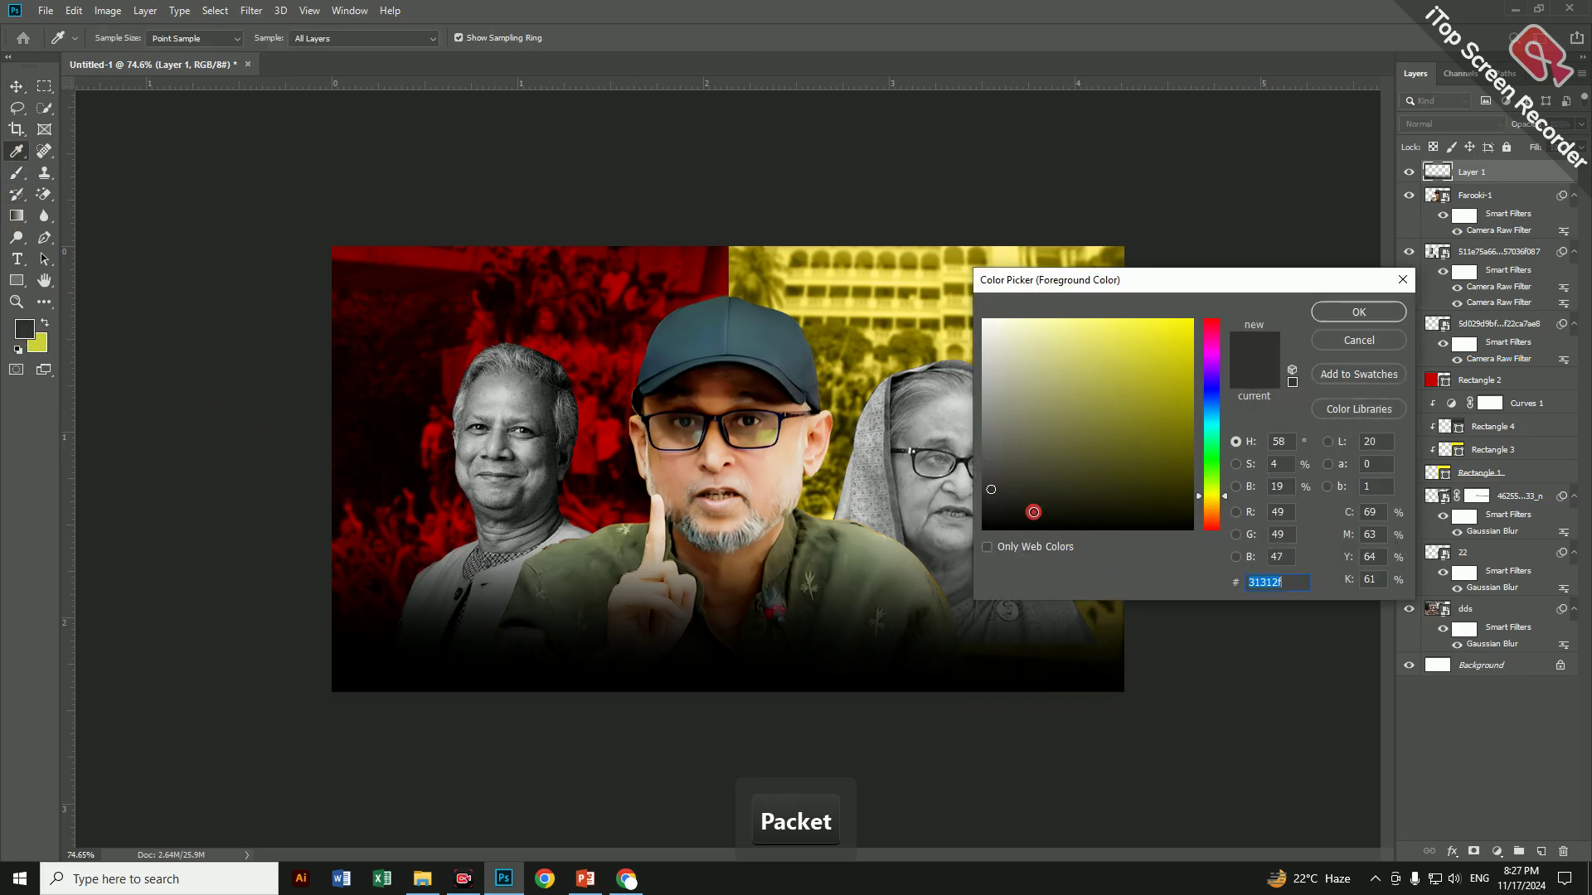
pyautogui.click(1331, 314)
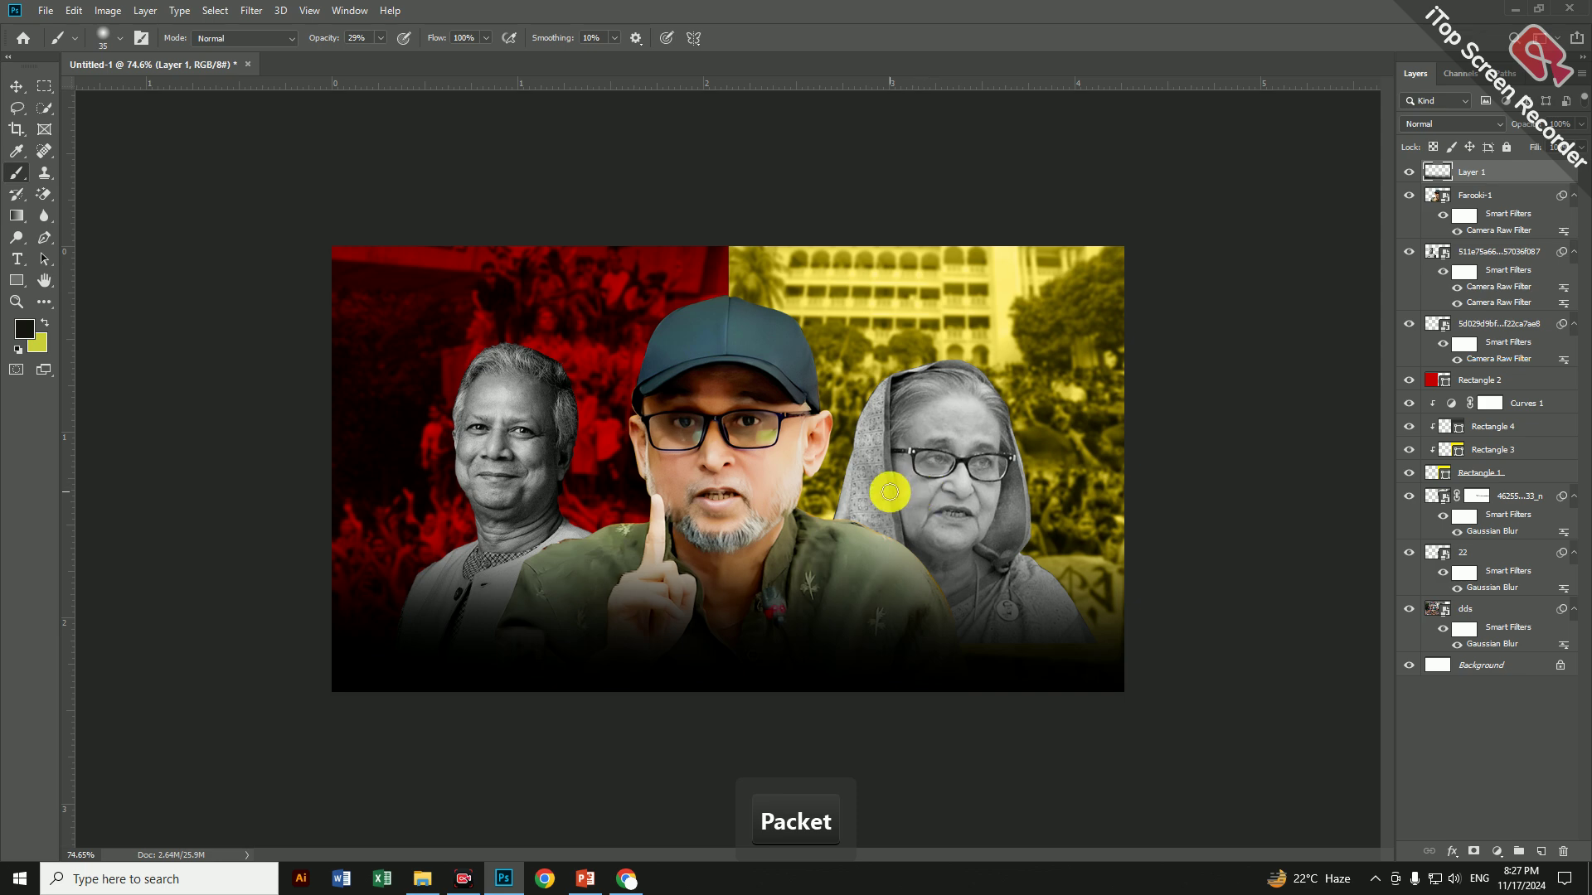
# Enlarge the brush to 100 px and paint over the lower edge of the woman's portrait to blend it into the dark fade
pyautogui.press(']')
pyautogui.press(']')
pyautogui.press(']')
pyautogui.press(']')
pyautogui.press(']')
pyautogui.press(']')
pyautogui.press(']')
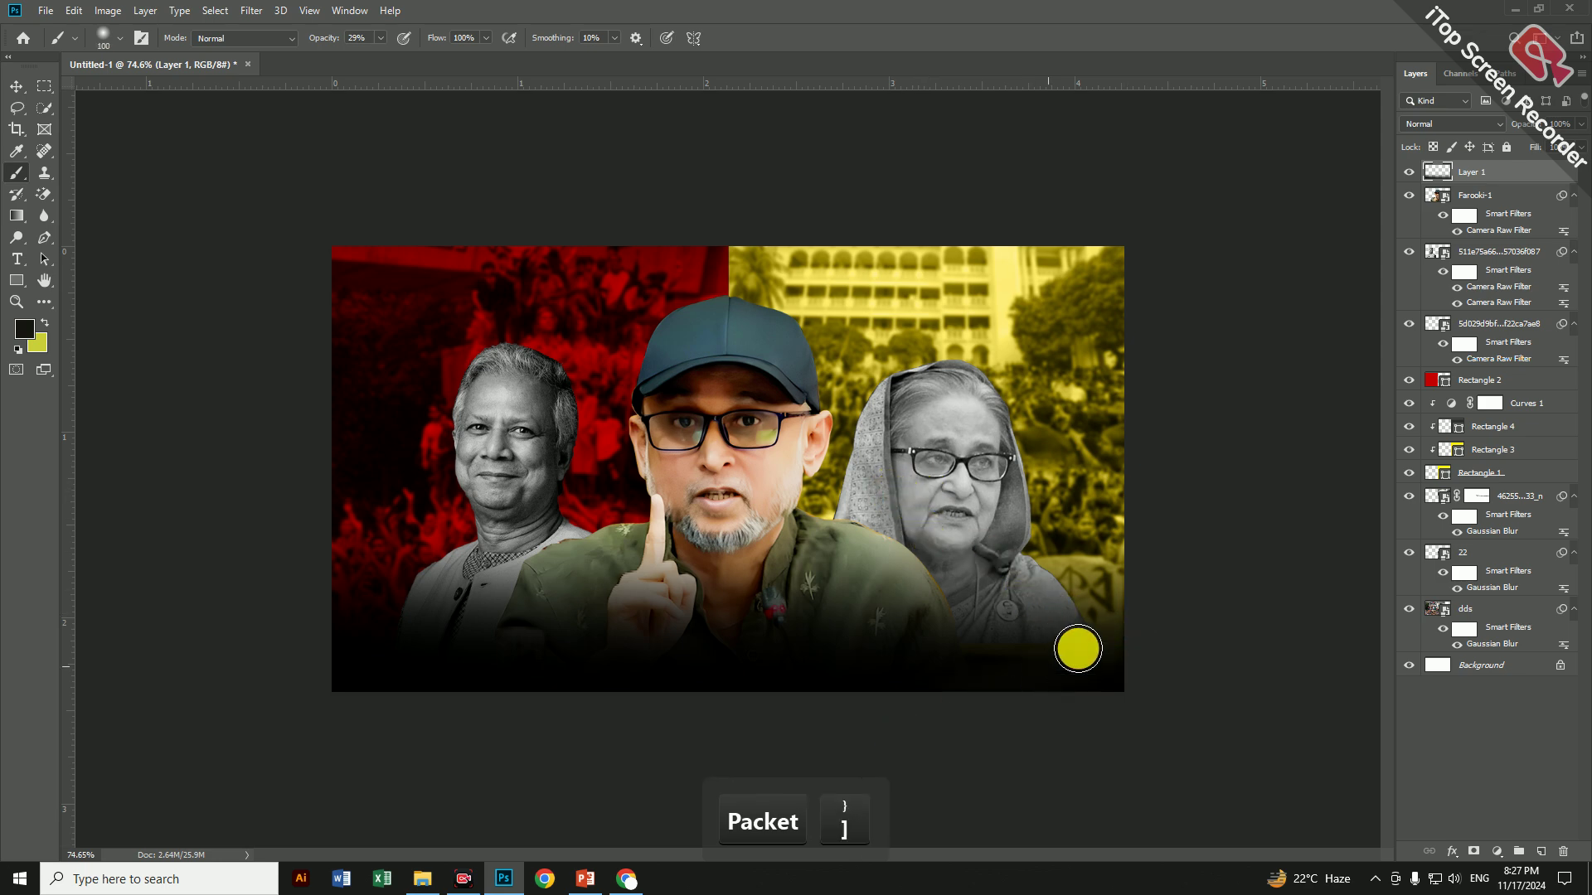
pyautogui.moveTo(1075, 644); pyautogui.dragTo(1041, 643)
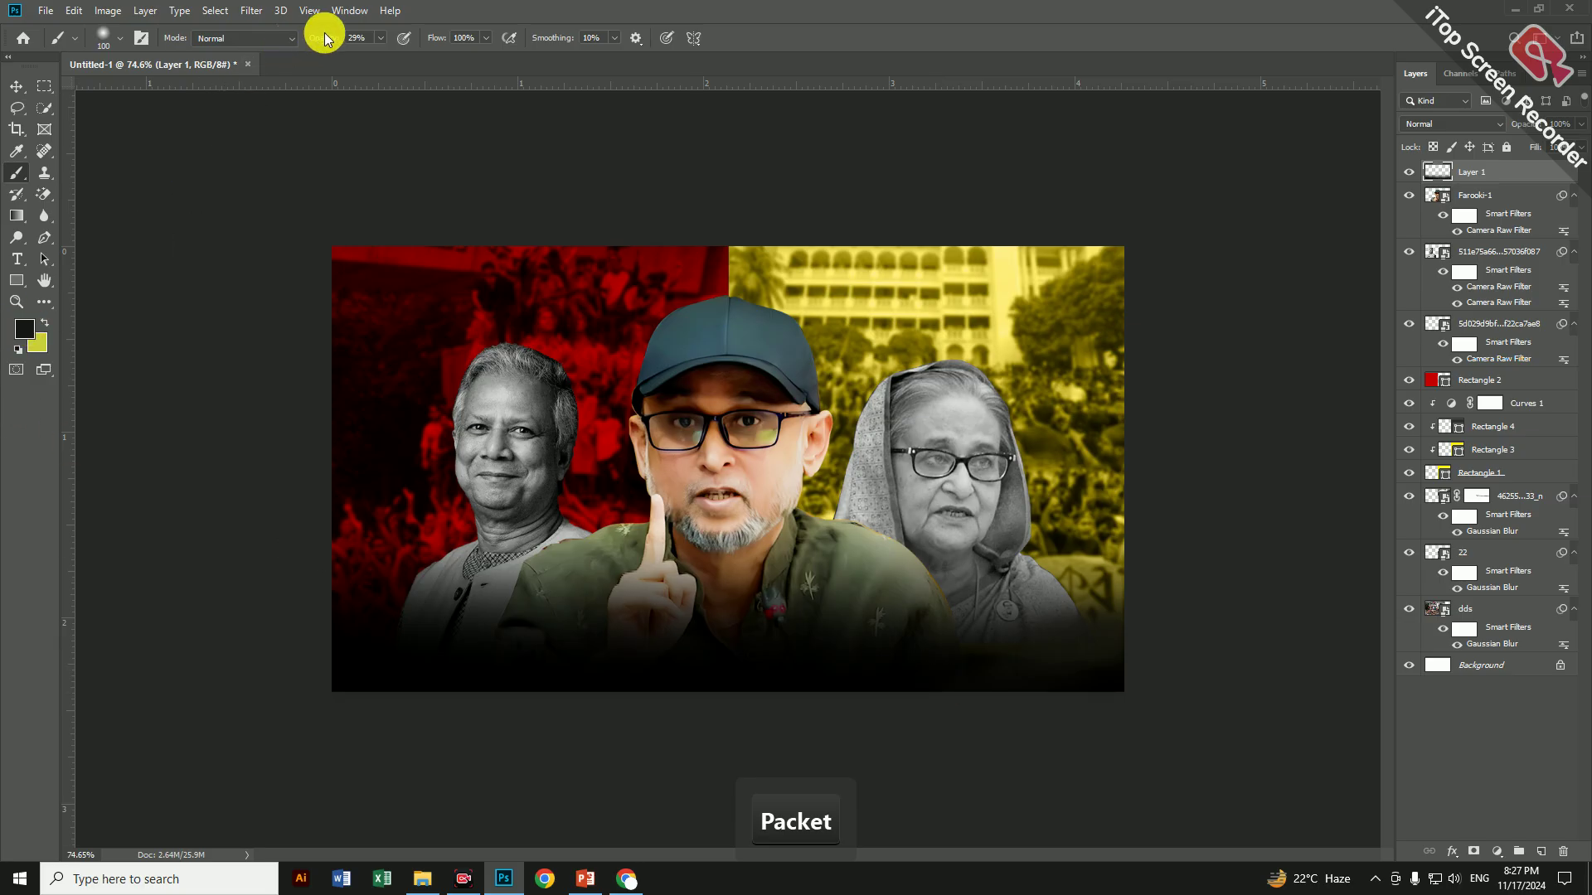
# Darken the lower-right edge of the image on Layer 1 with black brush strokes at 100% opacity
pyautogui.moveTo(1185, 720)
pyautogui.mouseDown()
pyautogui.moveTo(1125, 575)
pyautogui.moveTo(1099, 634)
pyautogui.moveTo(792, 777)
pyautogui.mouseUp()
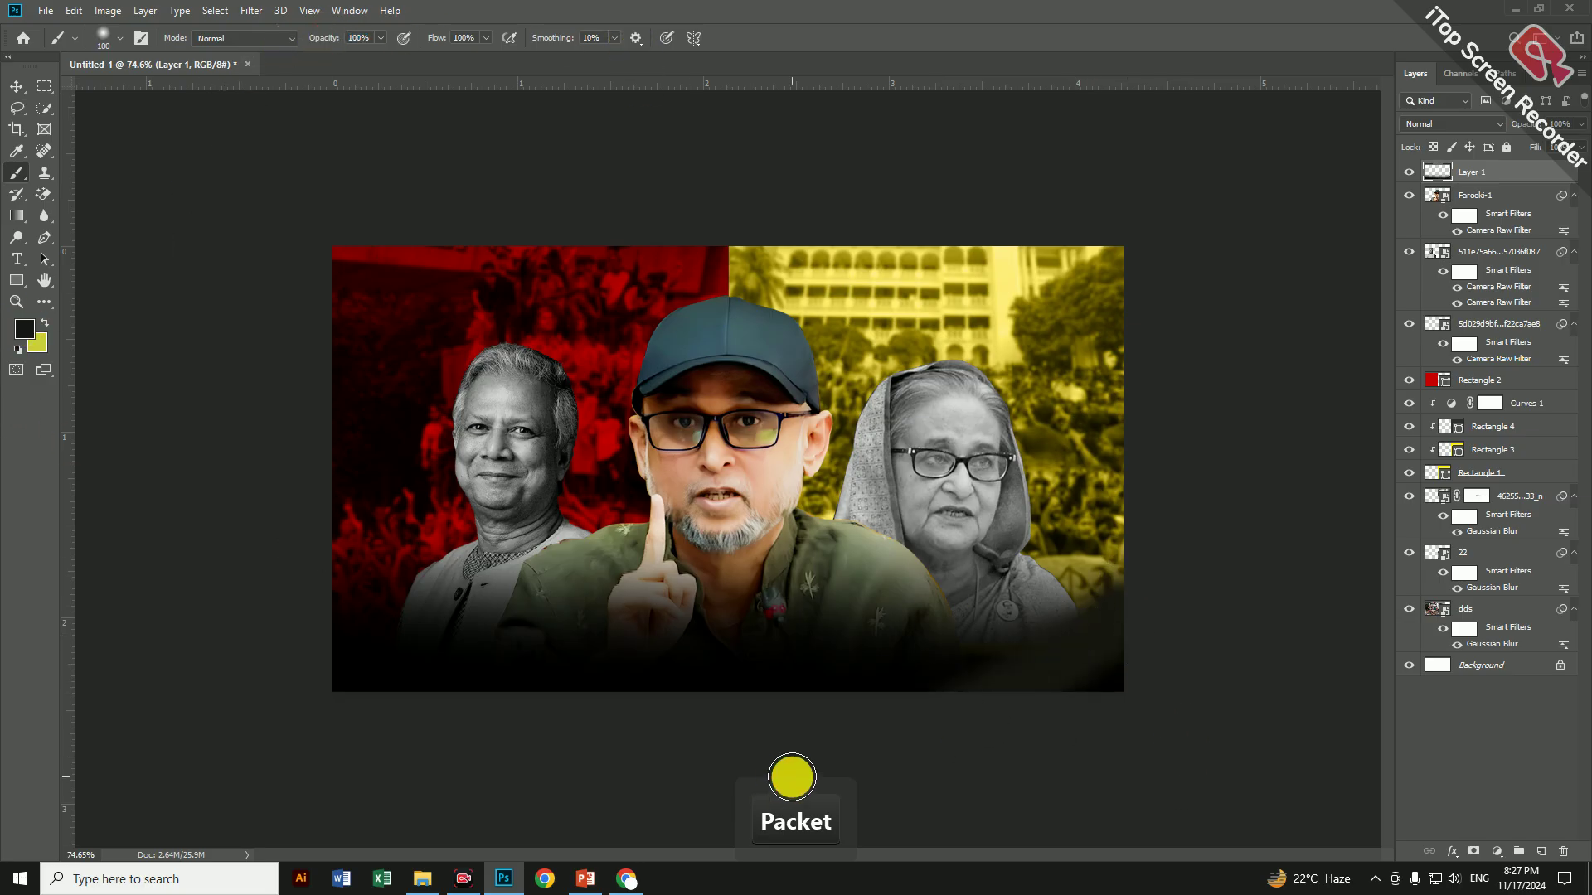
pyautogui.hotkey('ctrl', 'z')
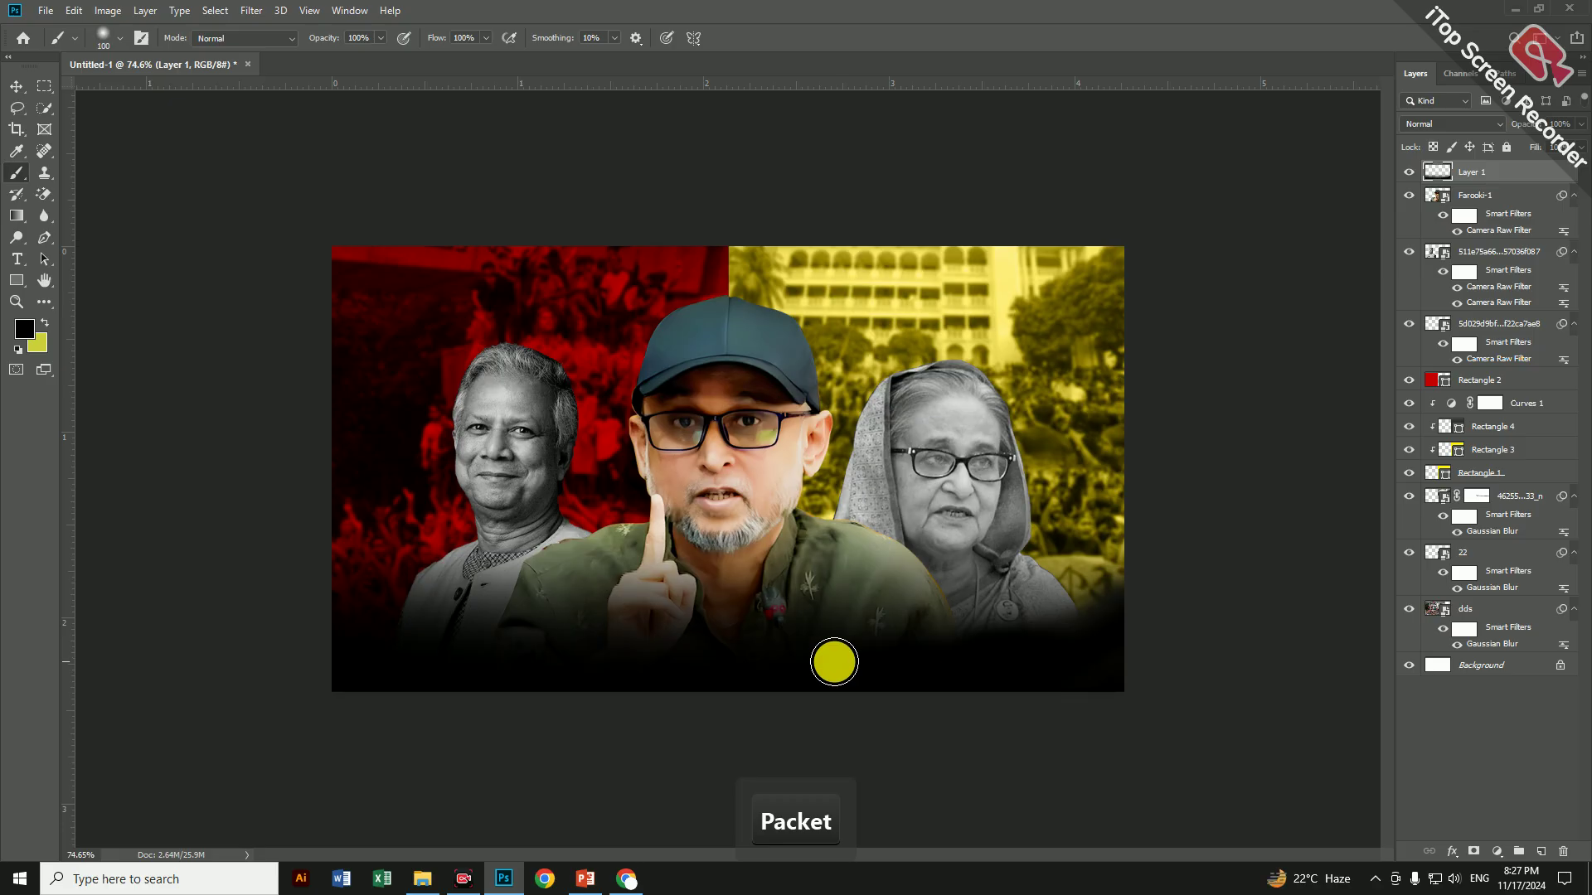
pyautogui.scroll(3, 959, 665)
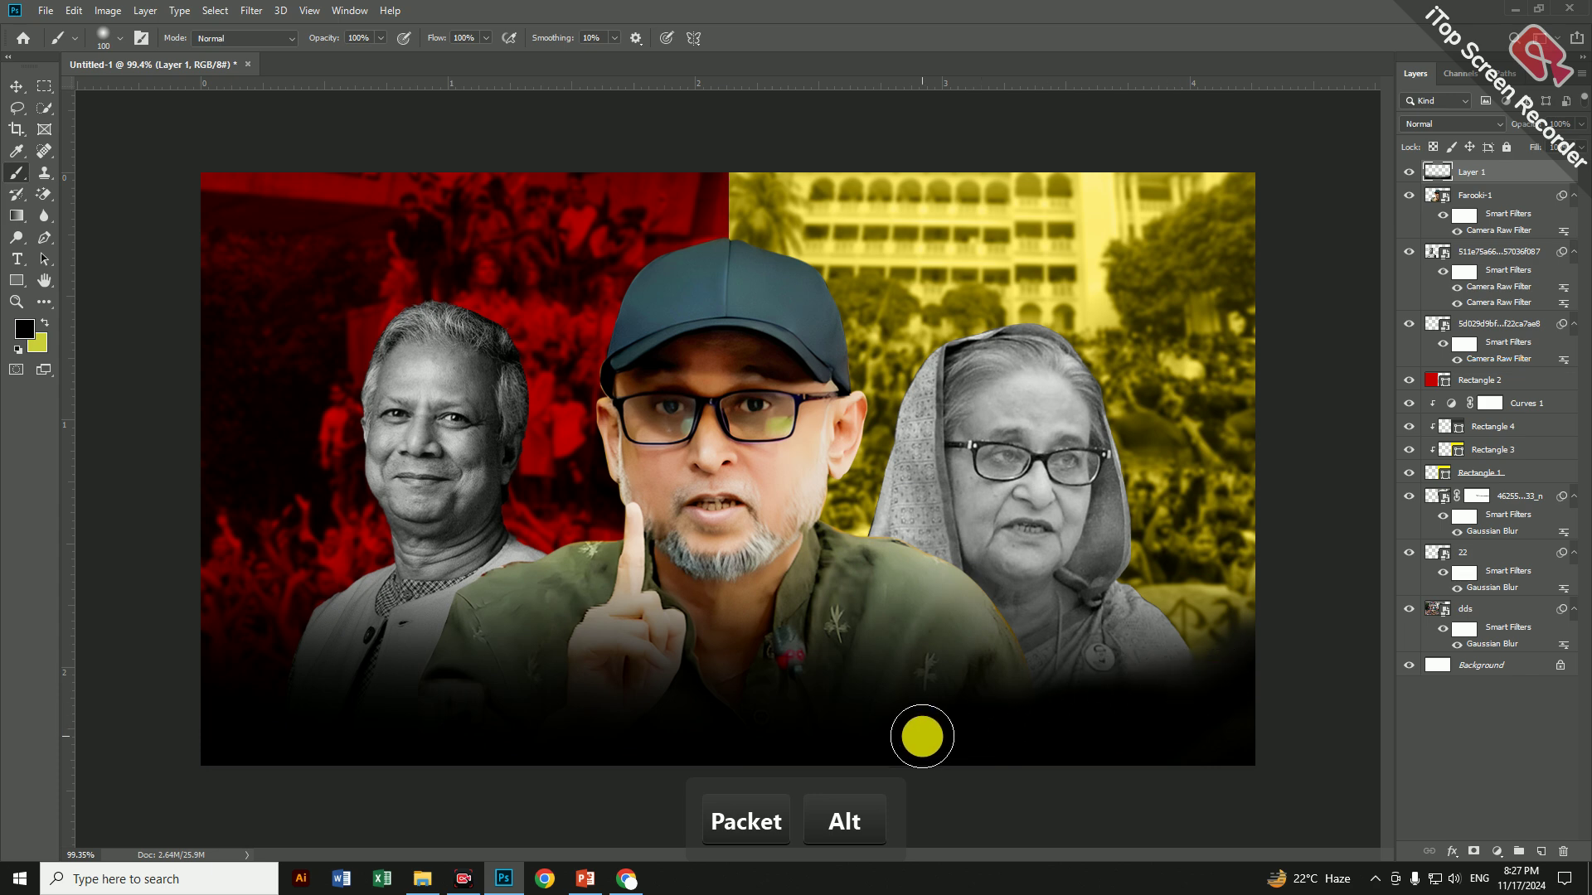
pyautogui.click(15, 87)
pyautogui.scroll(-2, 611, 412)
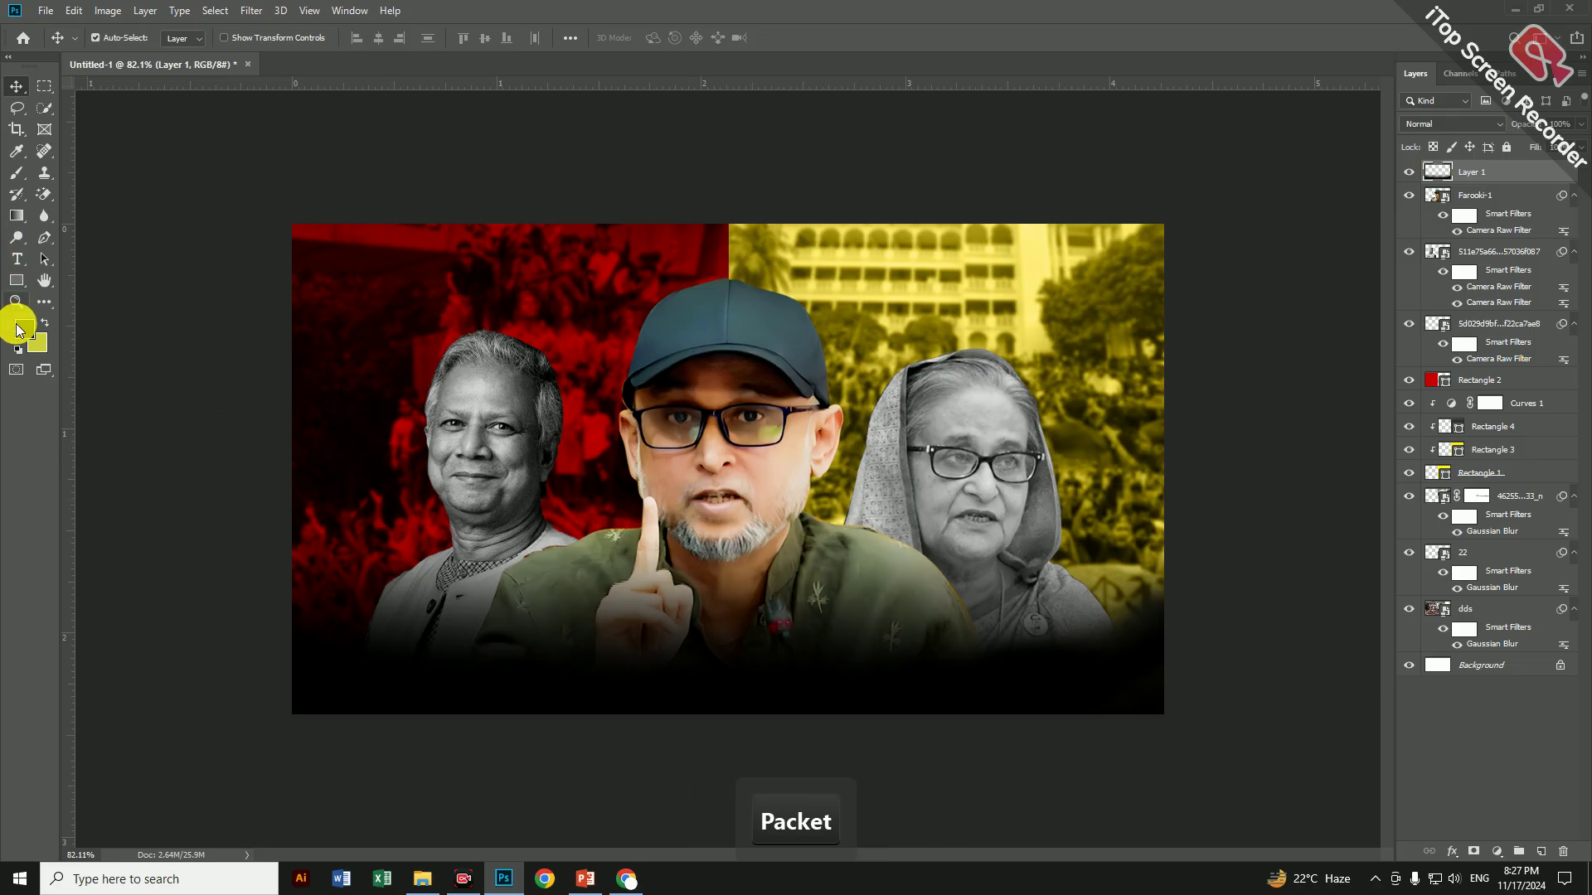
# Set the Brush tool's opacity to 36%
pyautogui.click(17, 172)
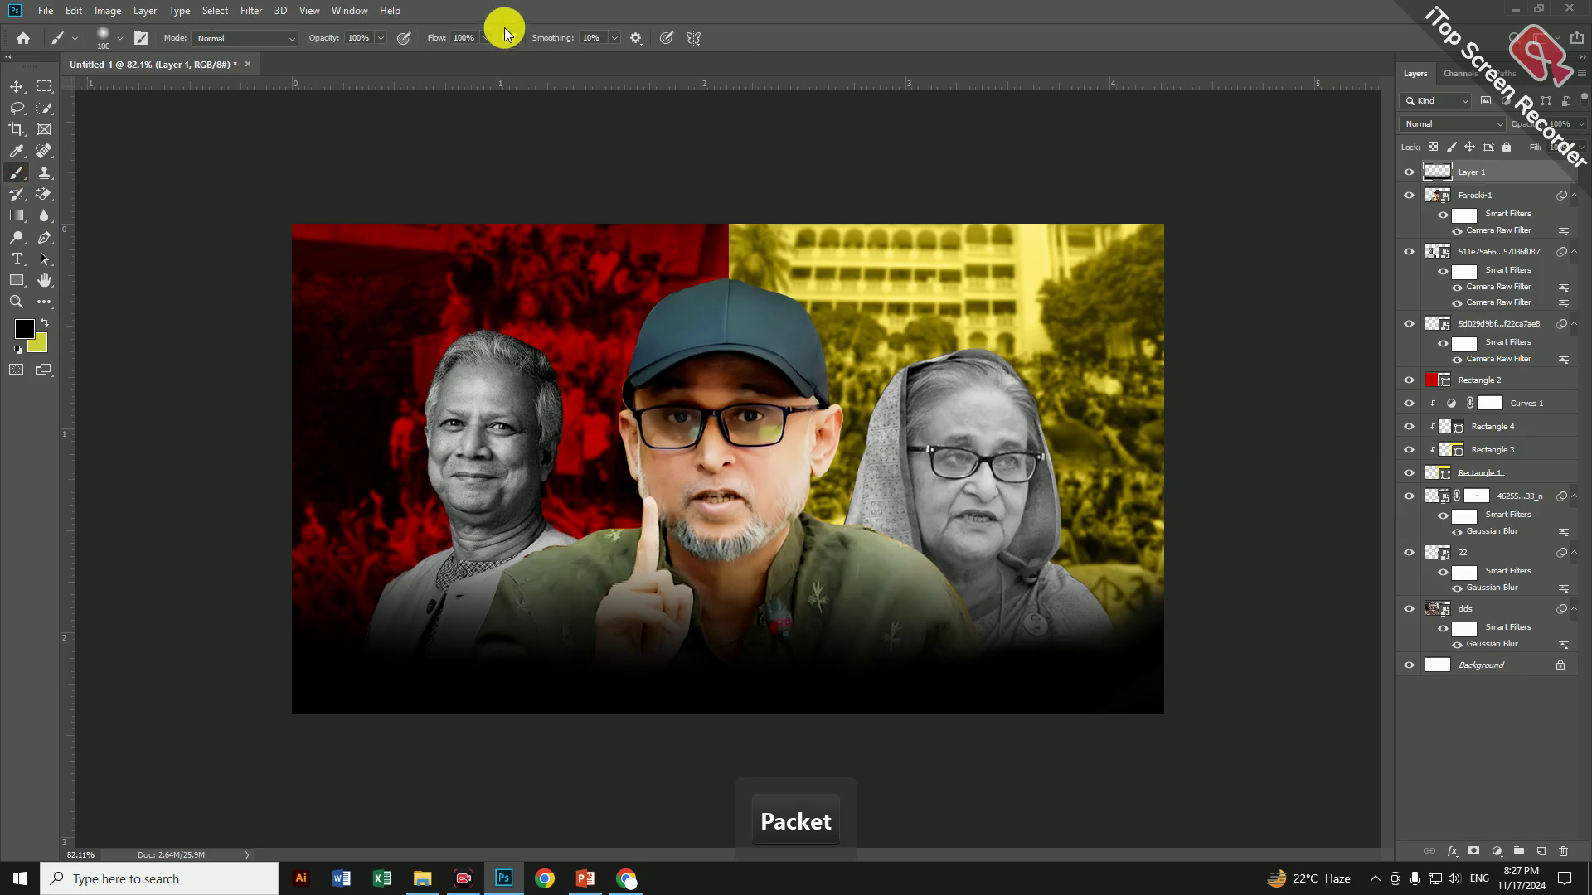
pyautogui.moveTo(334, 41); pyautogui.dragTo(262, 37)
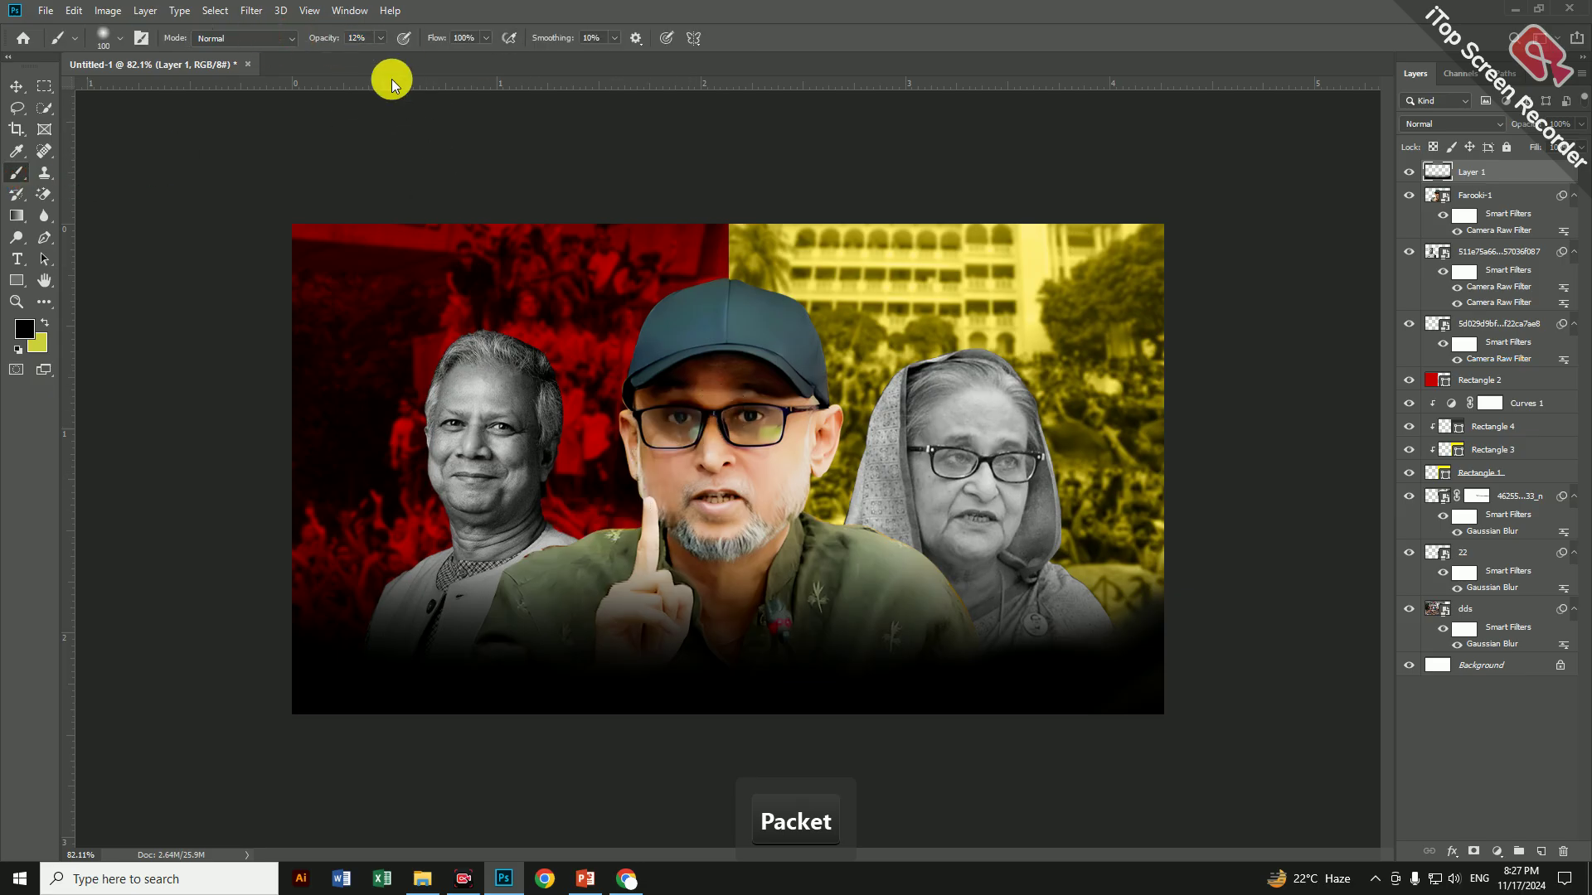
pyautogui.moveTo(358, 41); pyautogui.dragTo(364, 48)
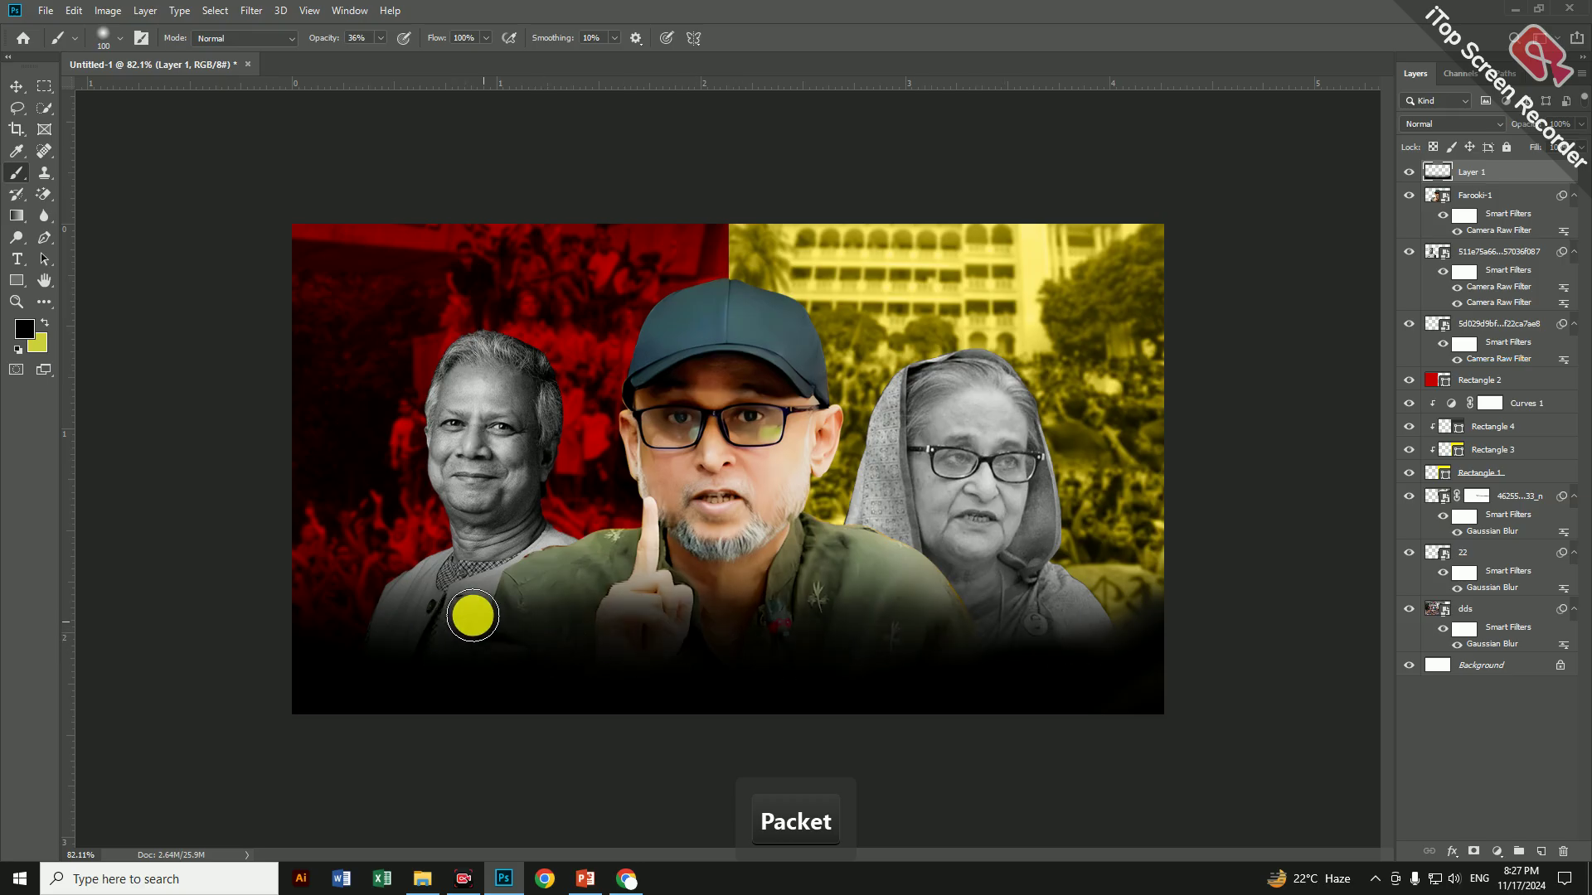
# Move both black-and-white portraits slightly higher and the woman's portrait a little outward from the central man
pyautogui.click(16, 86)
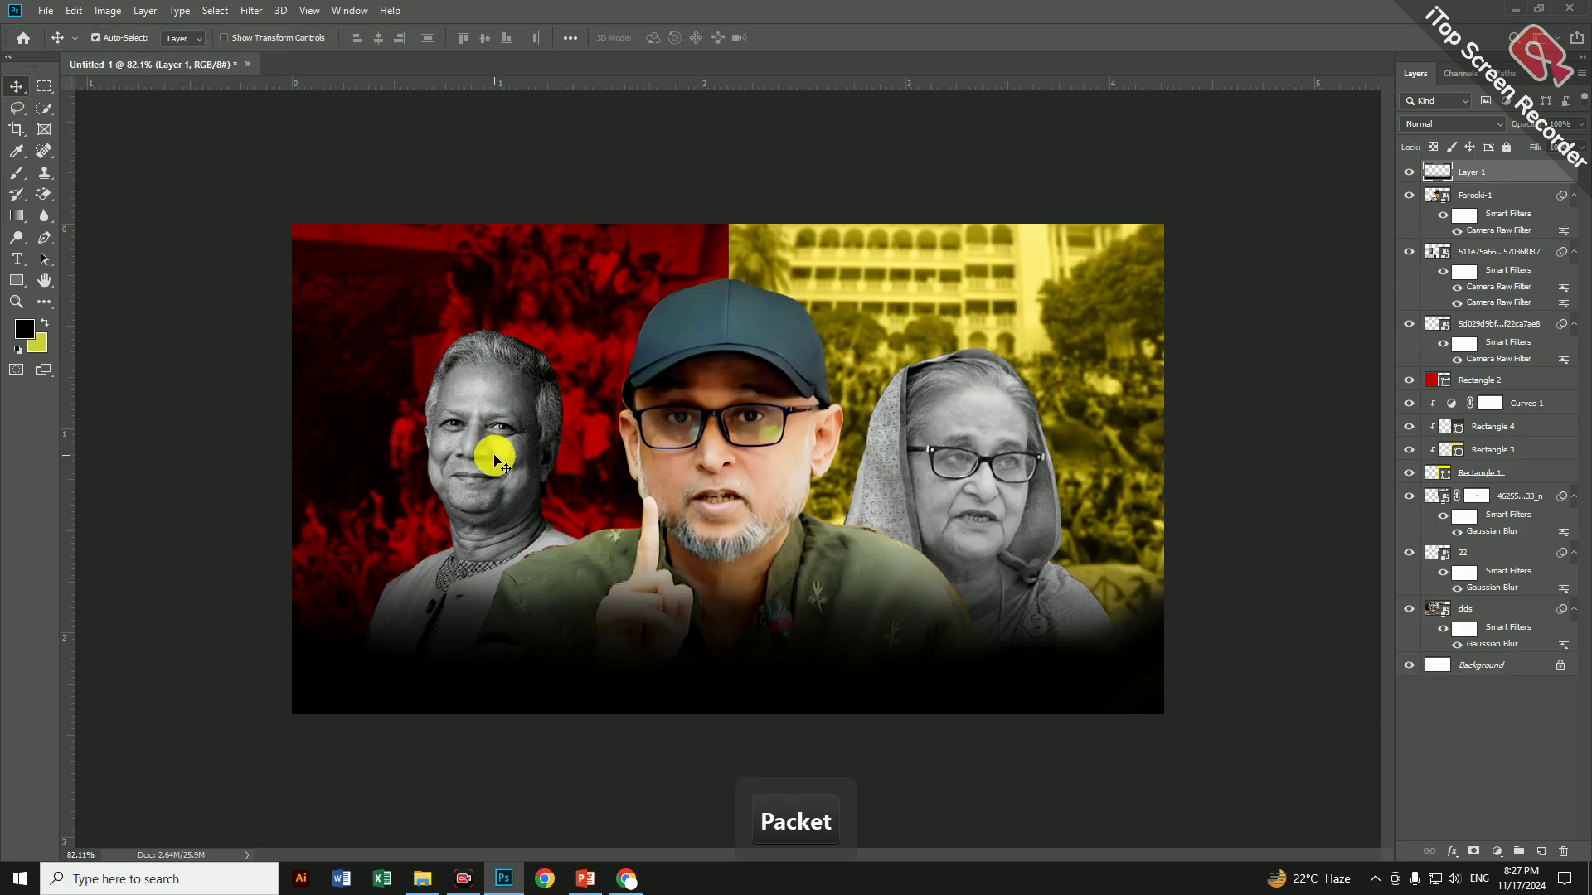
pyautogui.moveTo(490, 451); pyautogui.dragTo(502, 442)
pyautogui.moveTo(1006, 525); pyautogui.dragTo(993, 500)
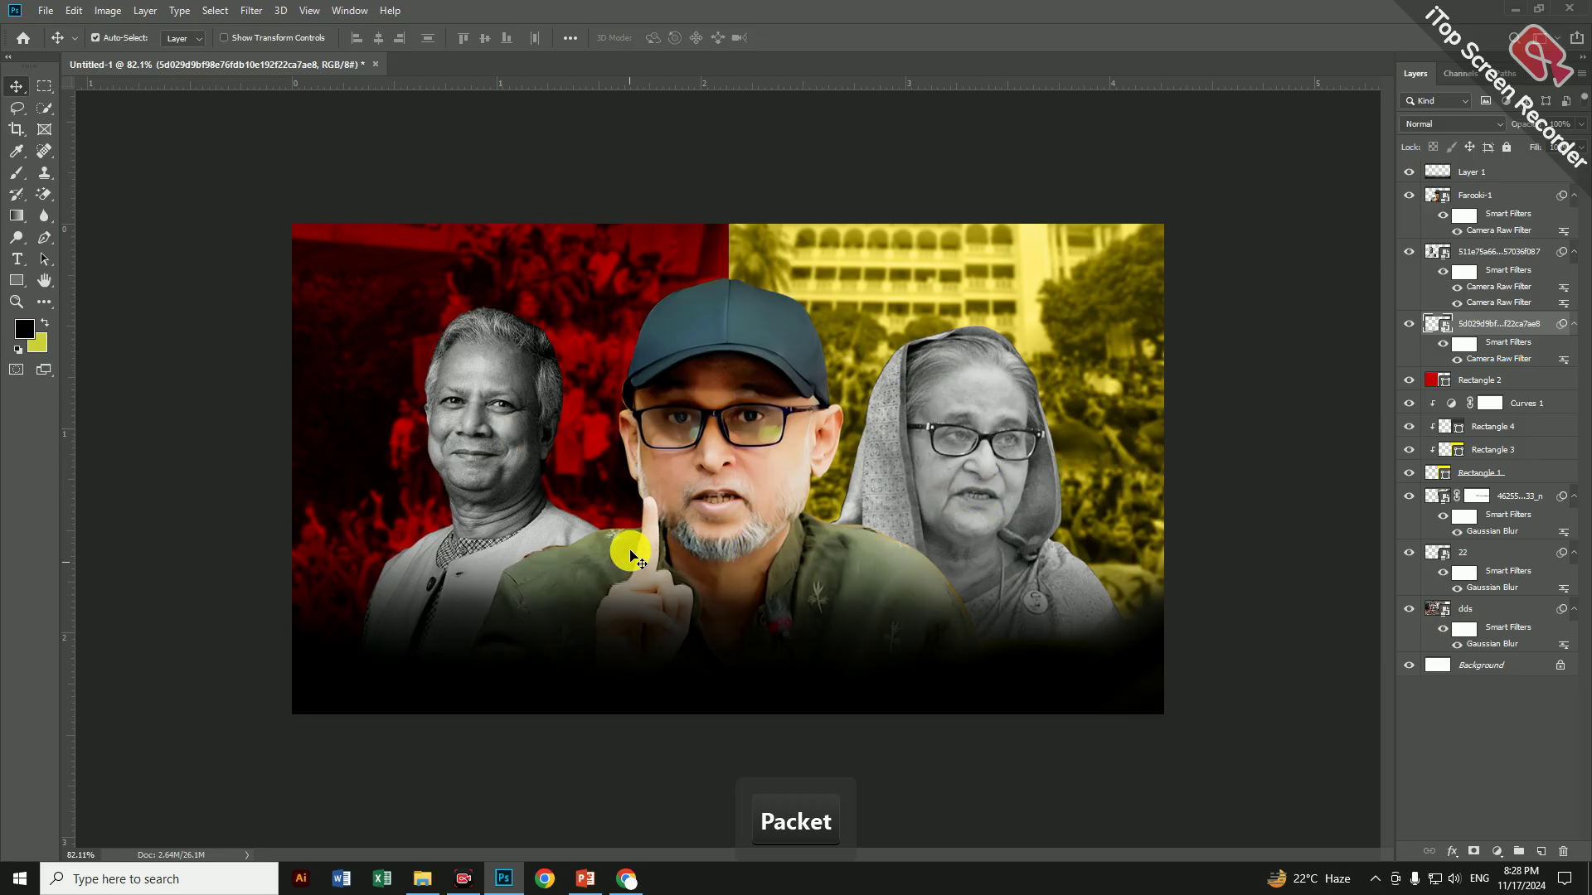
pyautogui.click(491, 458)
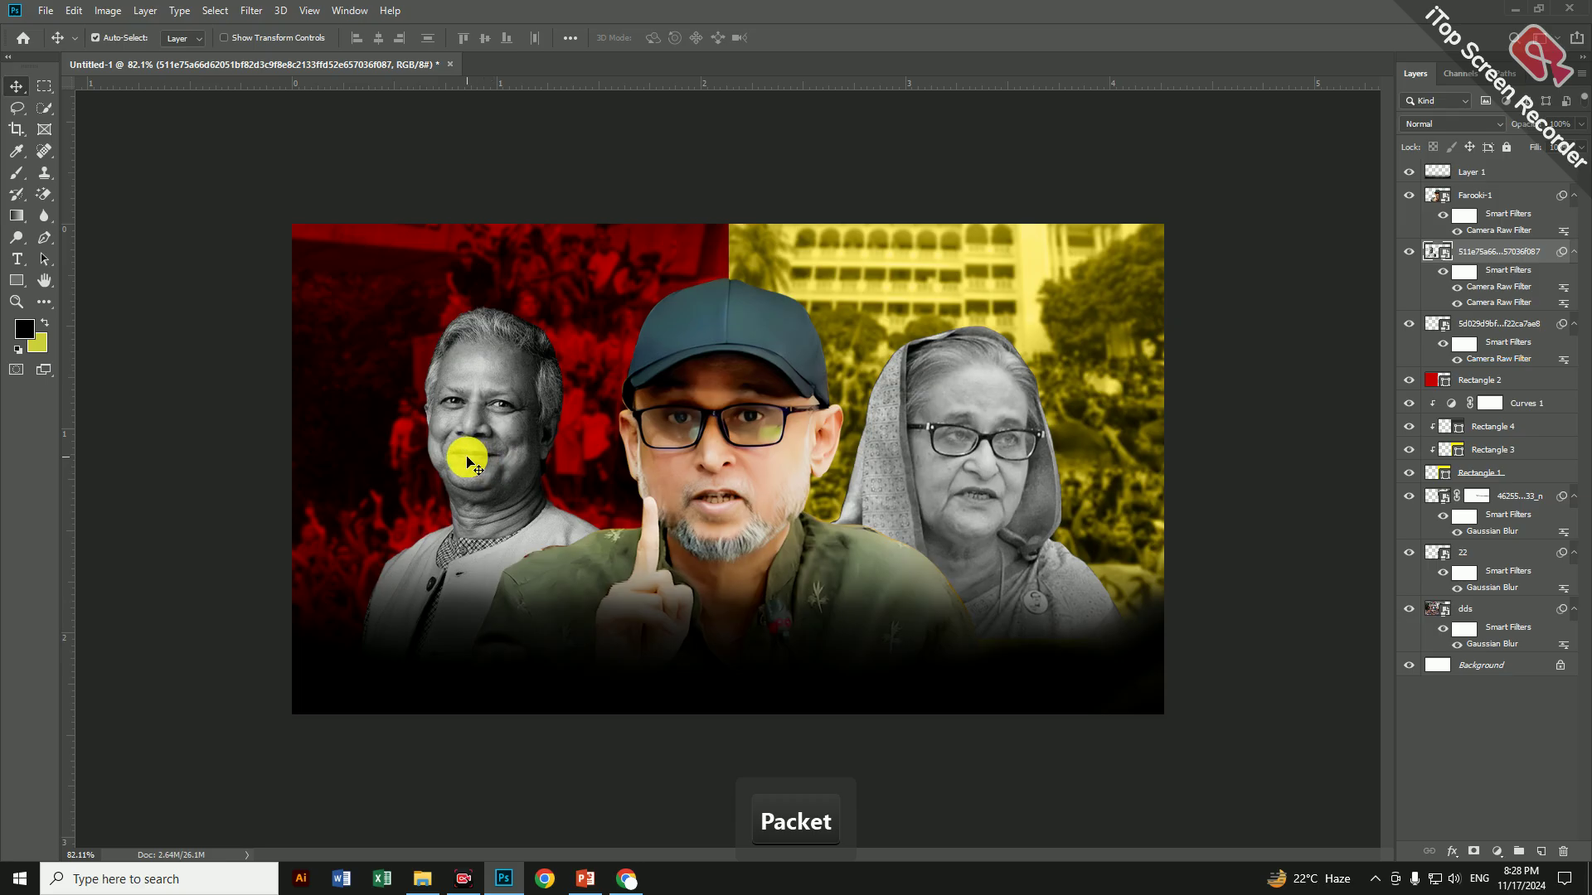
# Set the Type tool's font to Headline Bangla Unicode Regular
pyautogui.click(18, 260)
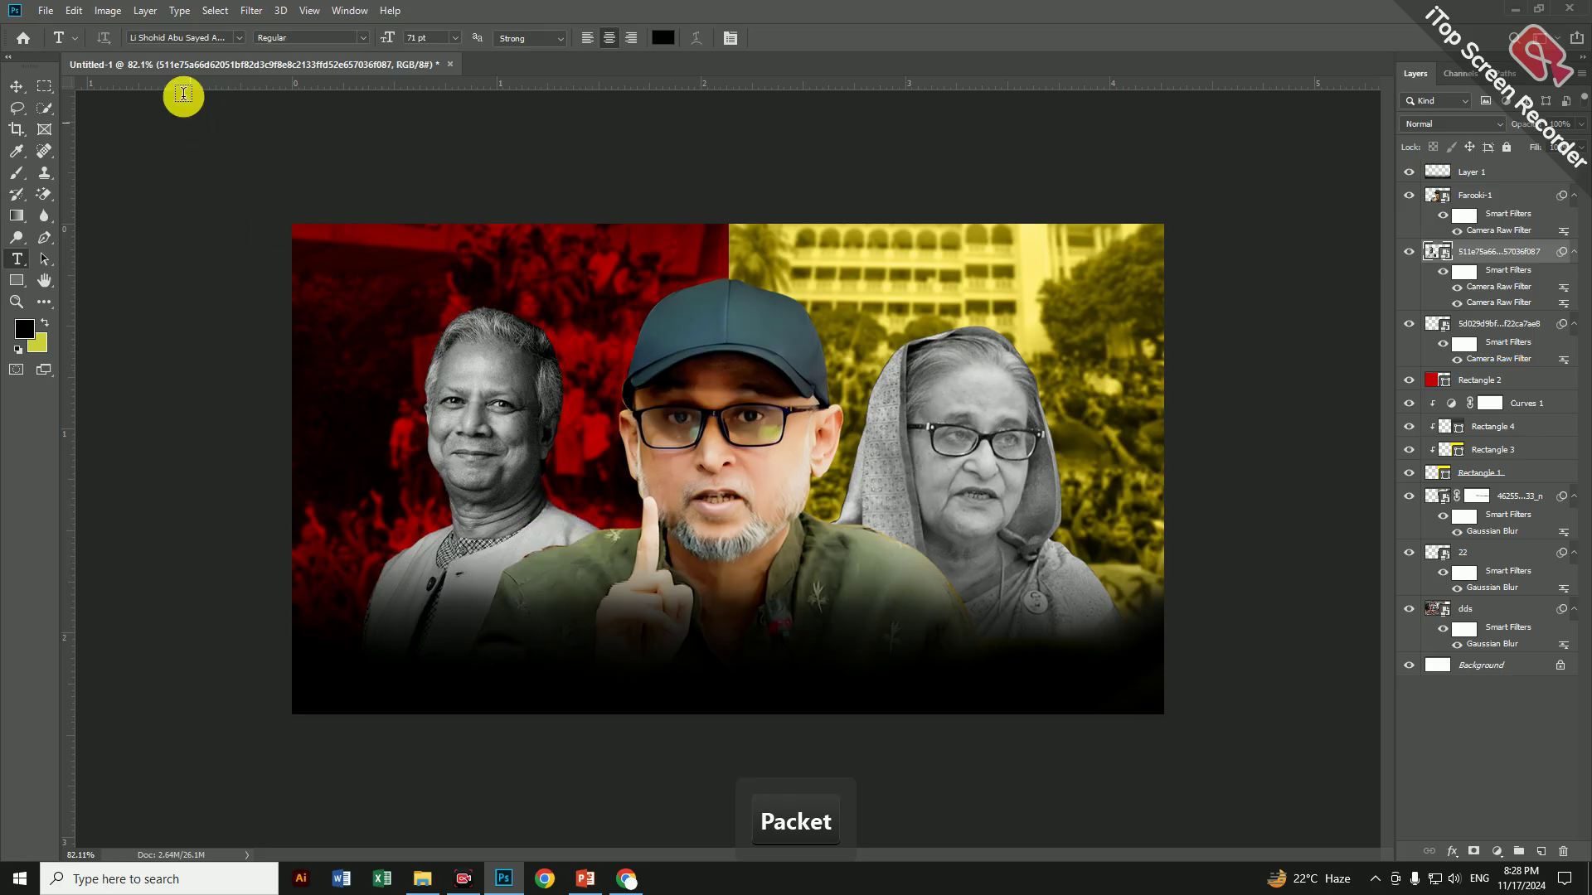
pyautogui.click(206, 38)
pyautogui.write('head')
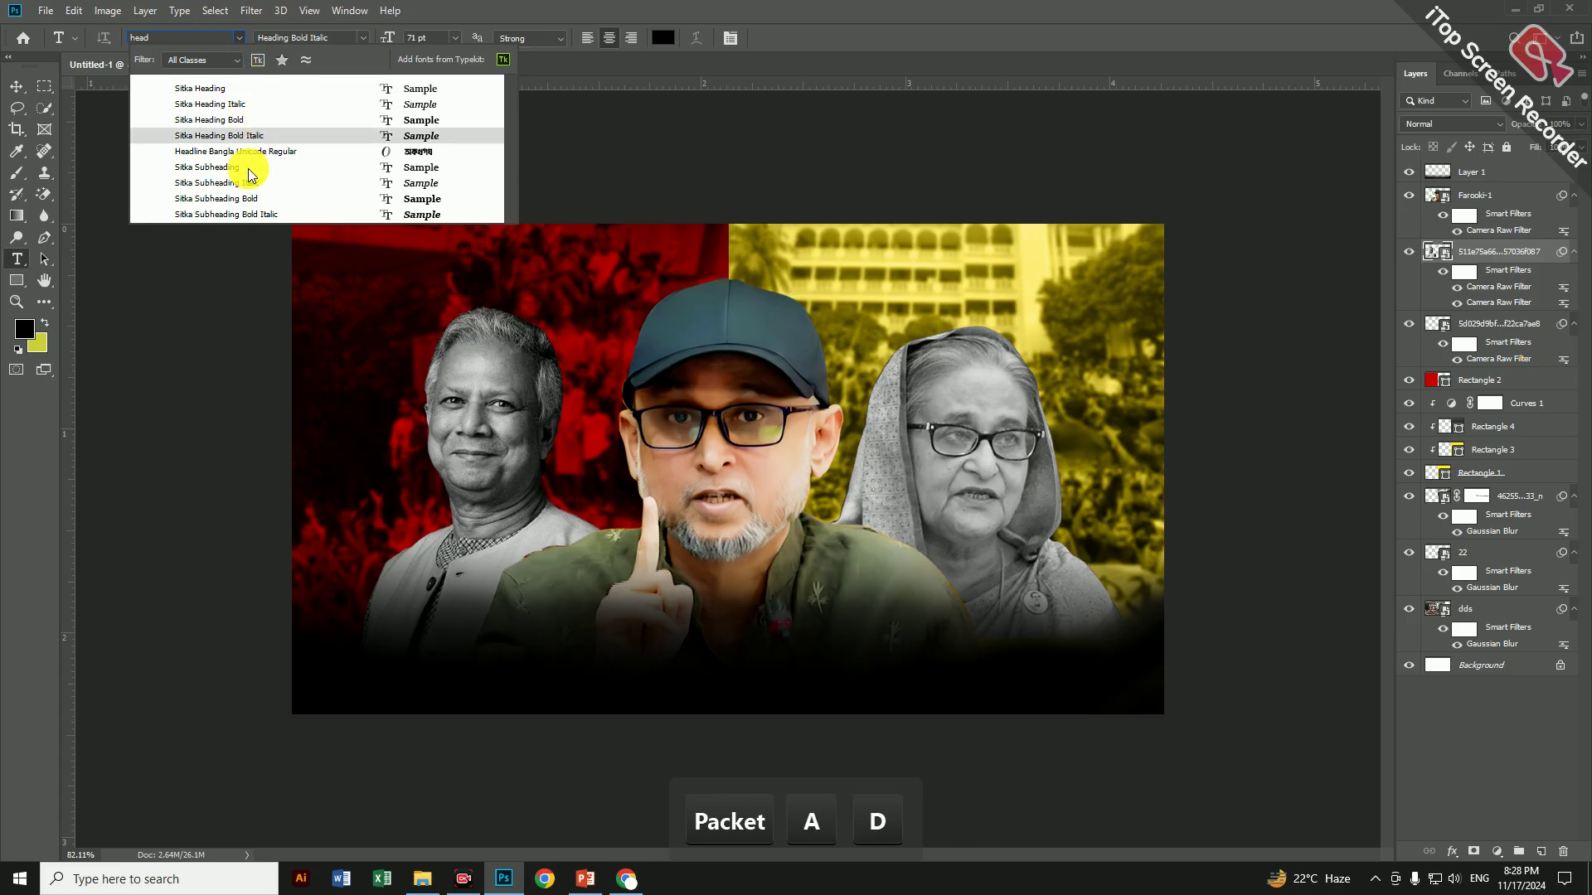
pyautogui.click(253, 151)
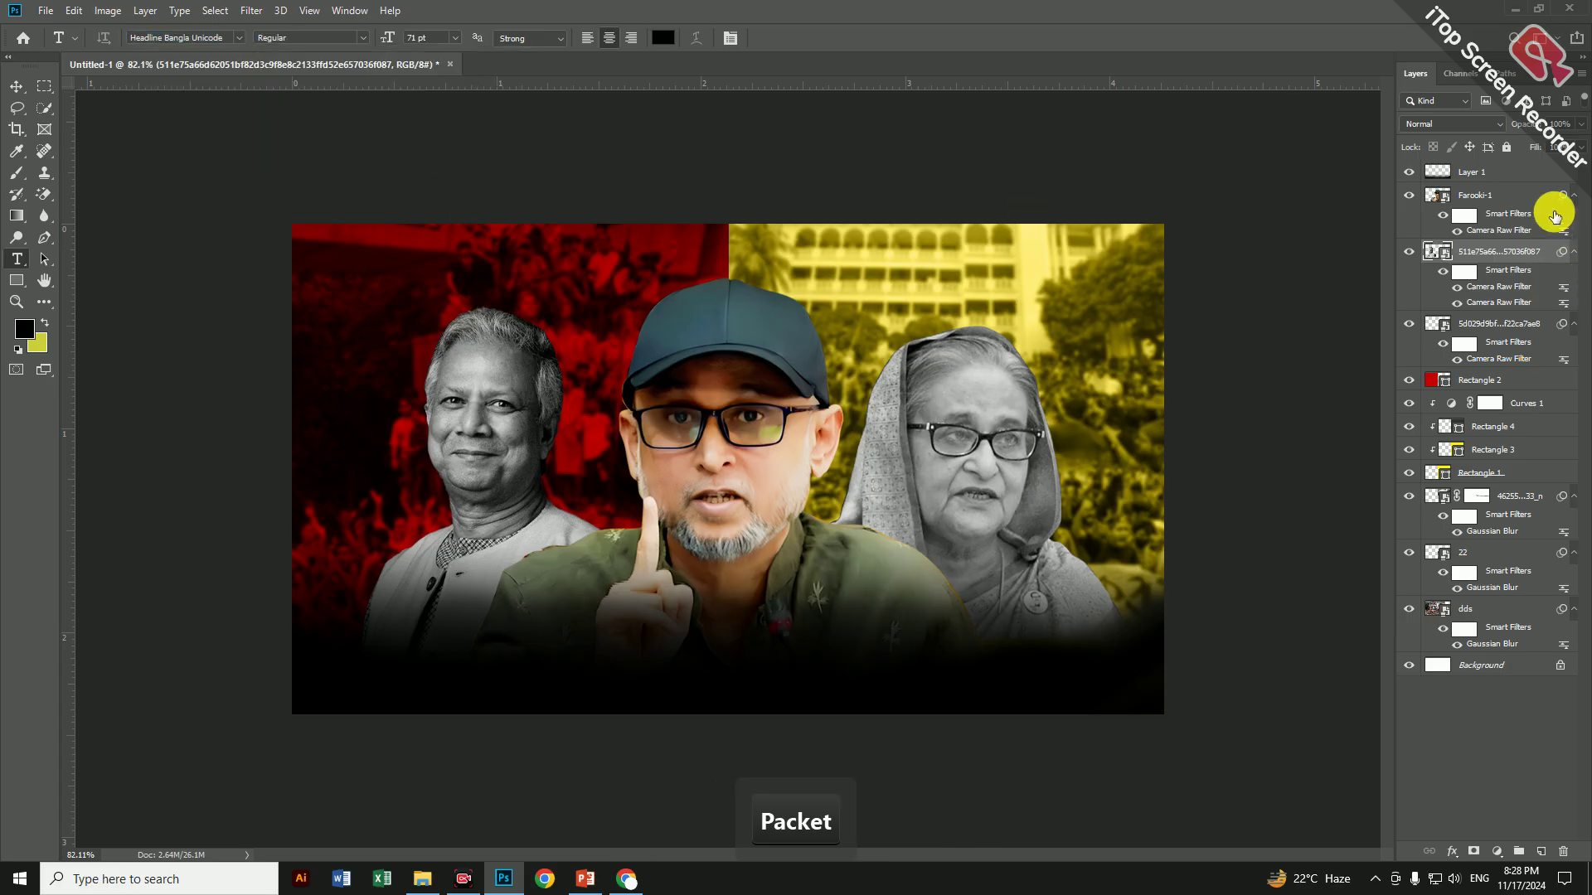
# Add a new layer above Layer 1 and start a text object over the lower part of the image
pyautogui.click(1518, 173)
pyautogui.click(1538, 854)
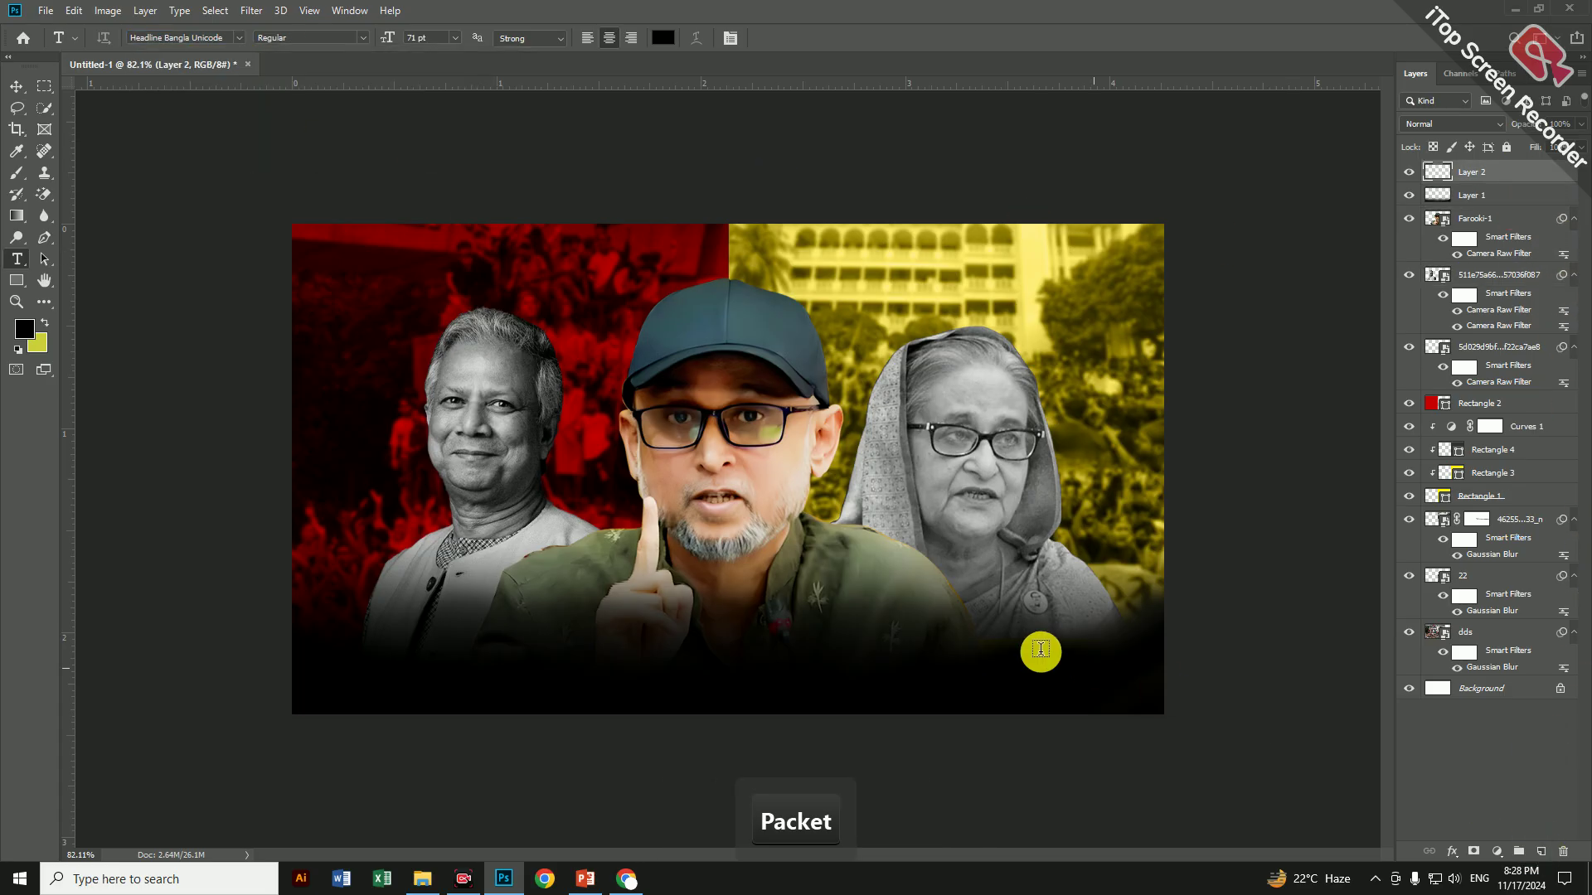
pyautogui.click(552, 567)
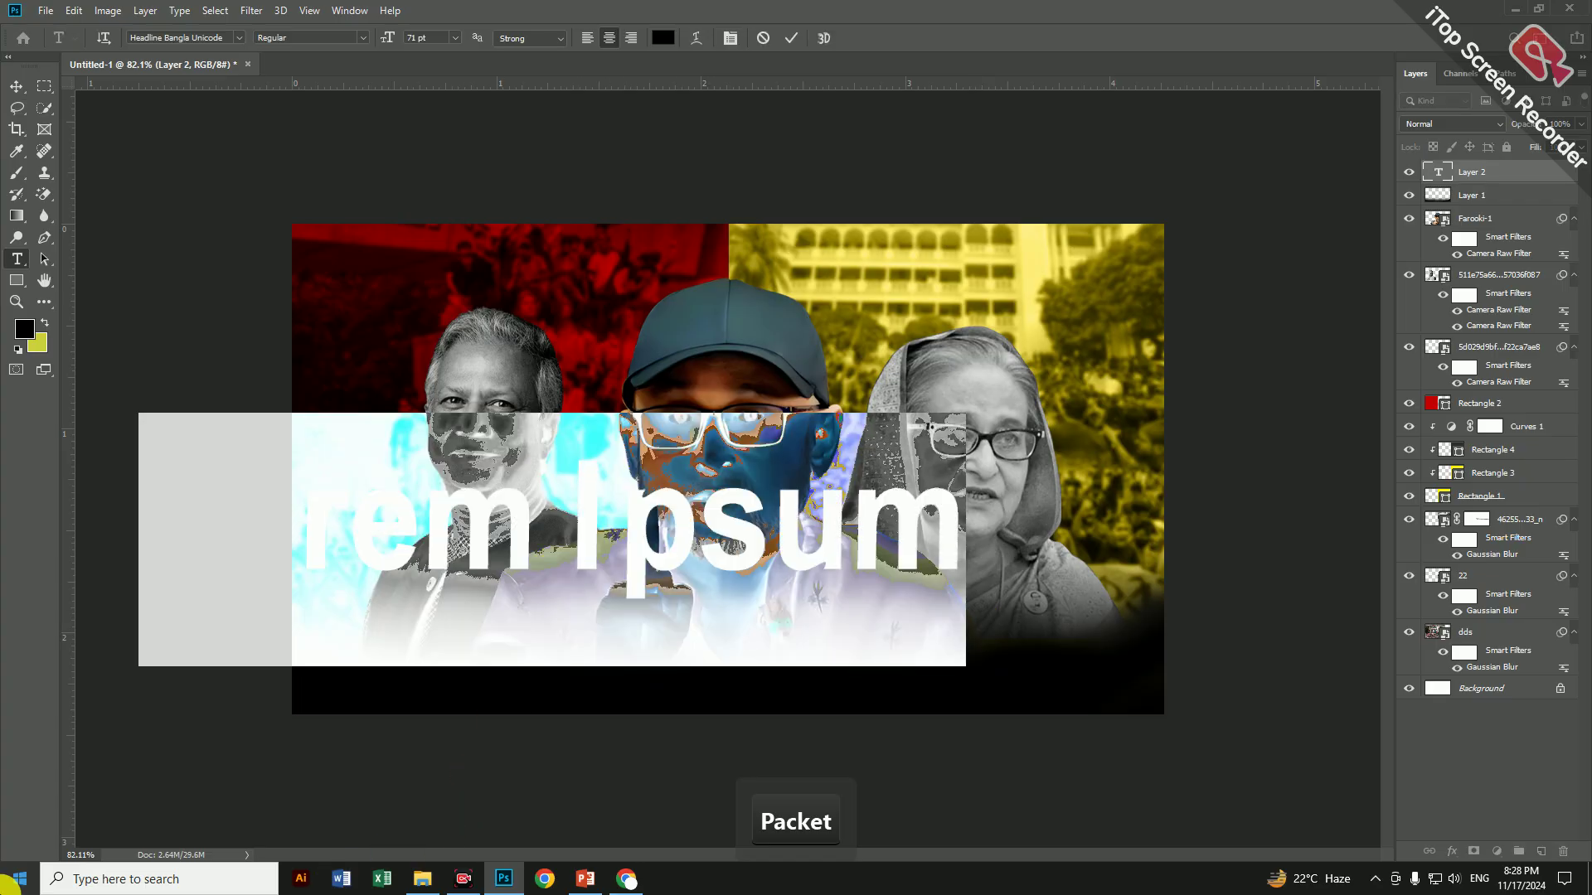
# Launch Avro Keyboard and switch its input language to Bangla for the open text
pyautogui.click(7, 886)
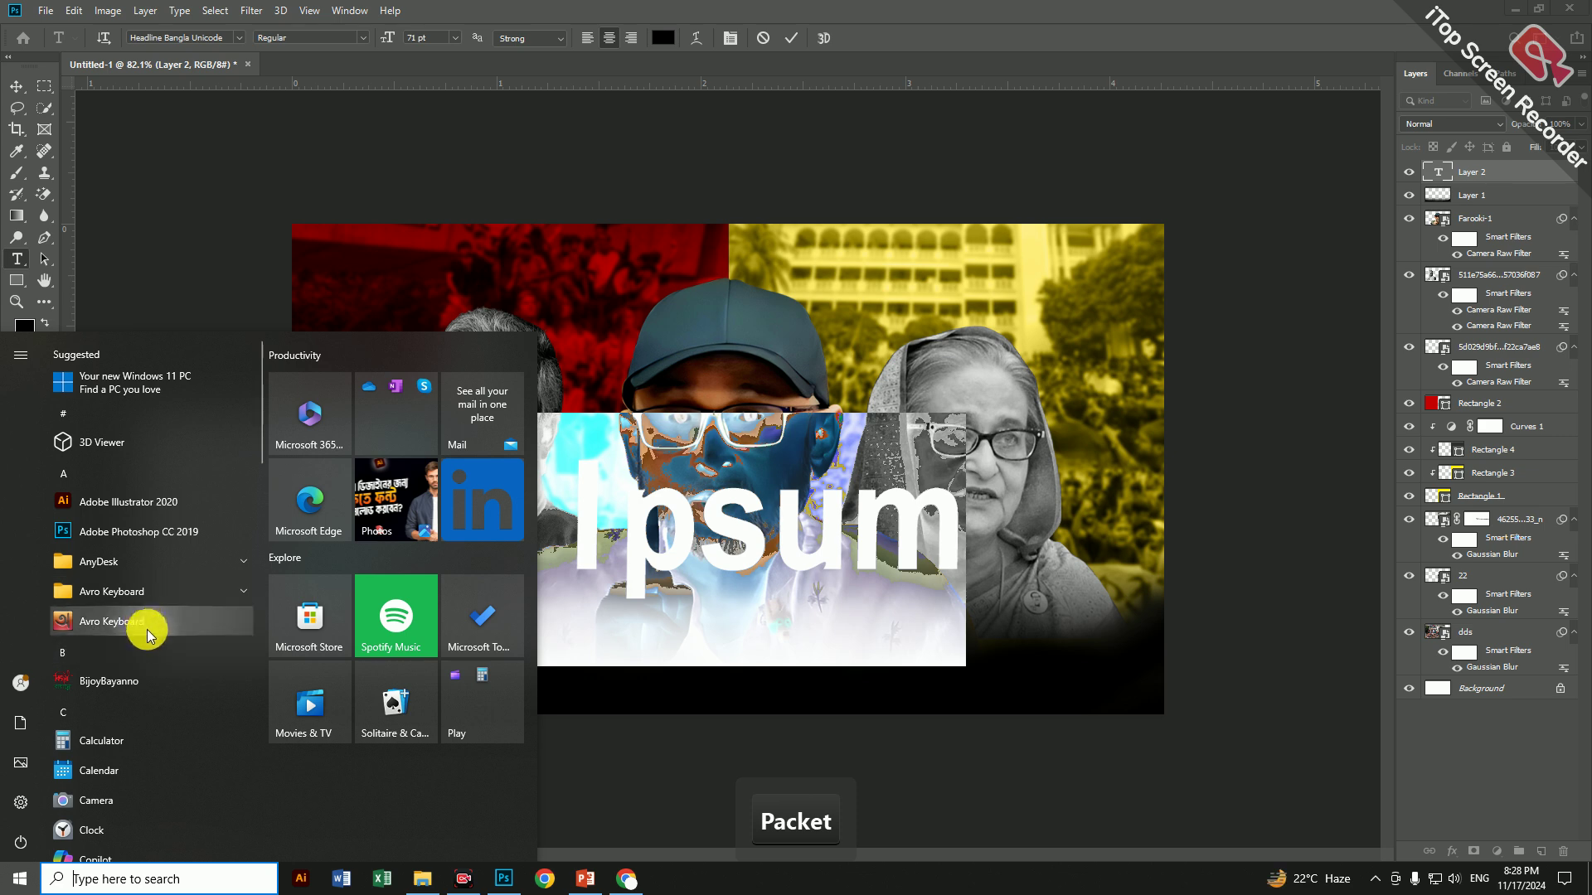
pyautogui.click(885, 518)
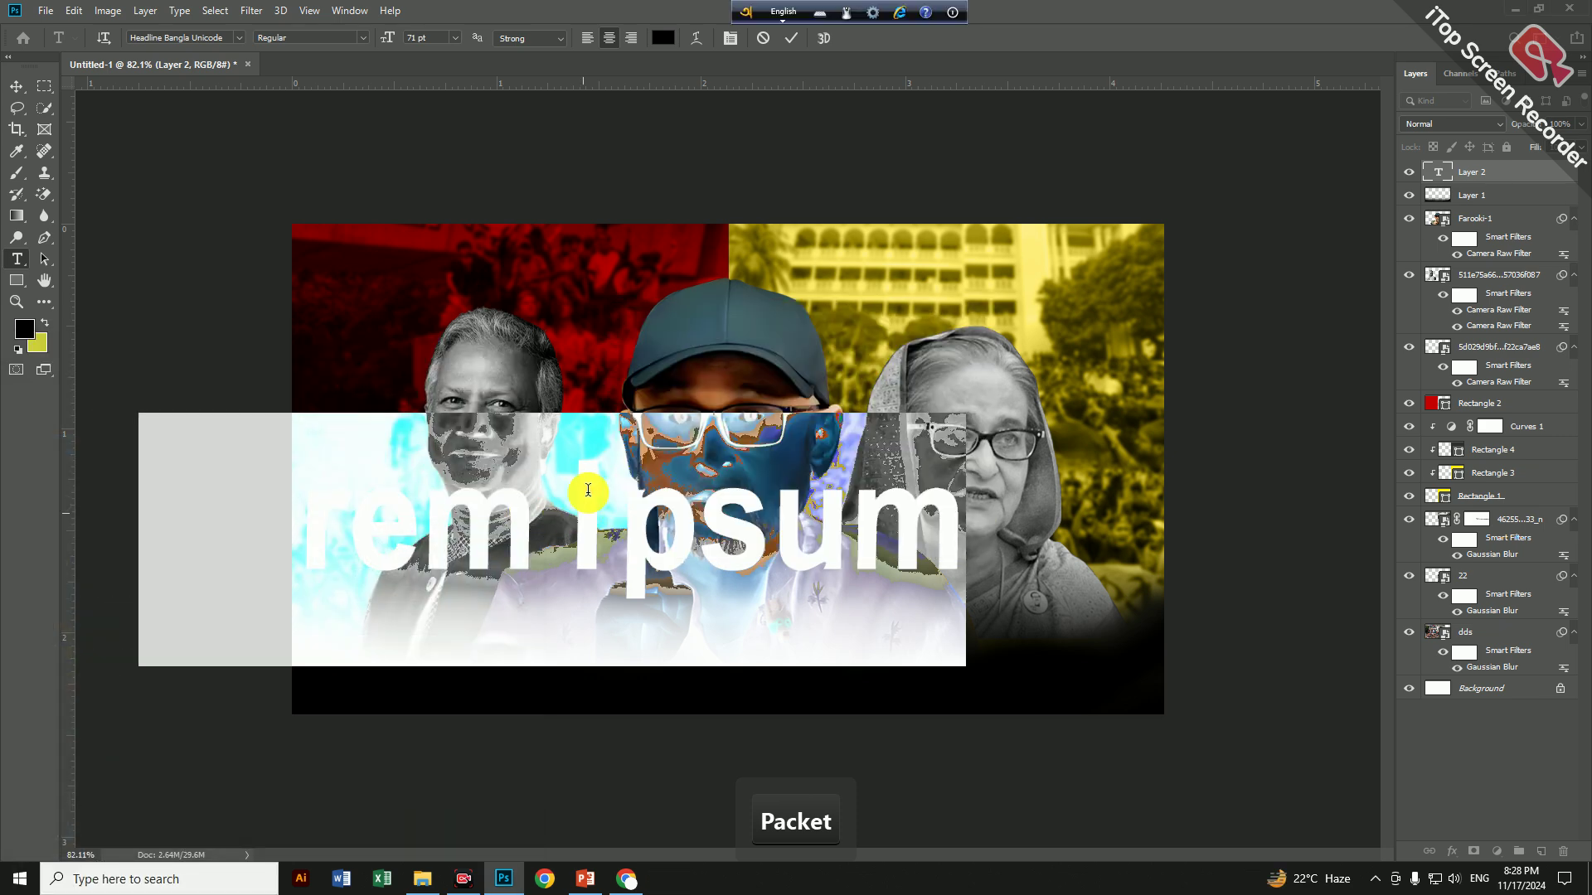
pyautogui.press('F12')
# Replace the placeholder text with the headline "দালাল কিভাবে"
pyautogui.hotkey('ctrl', 'a')
pyautogui.write('dala')
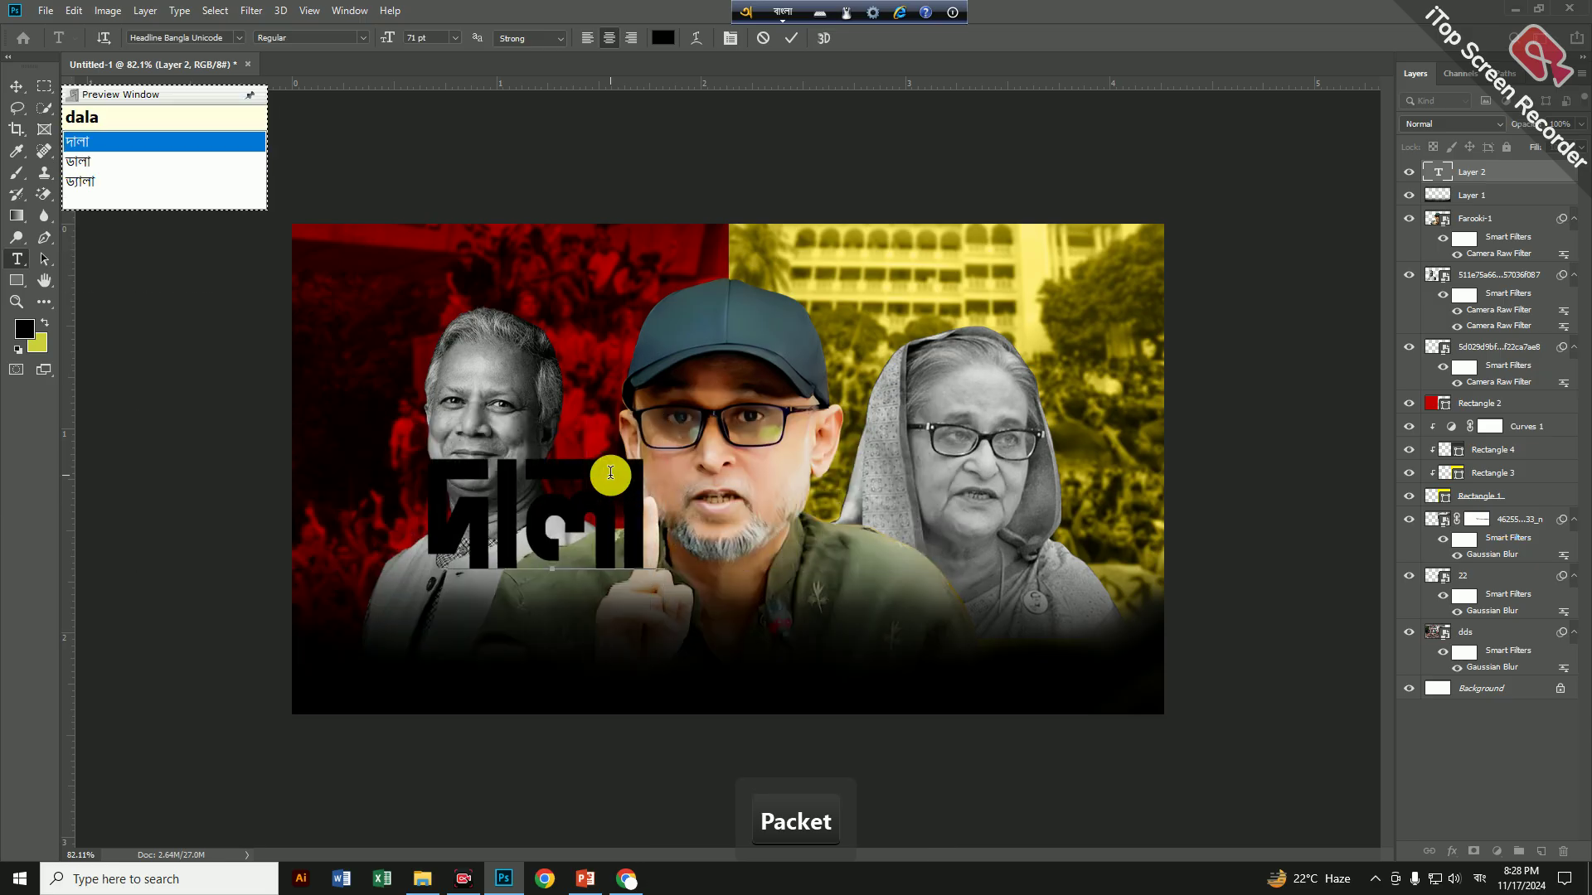
pyautogui.write('l ki')
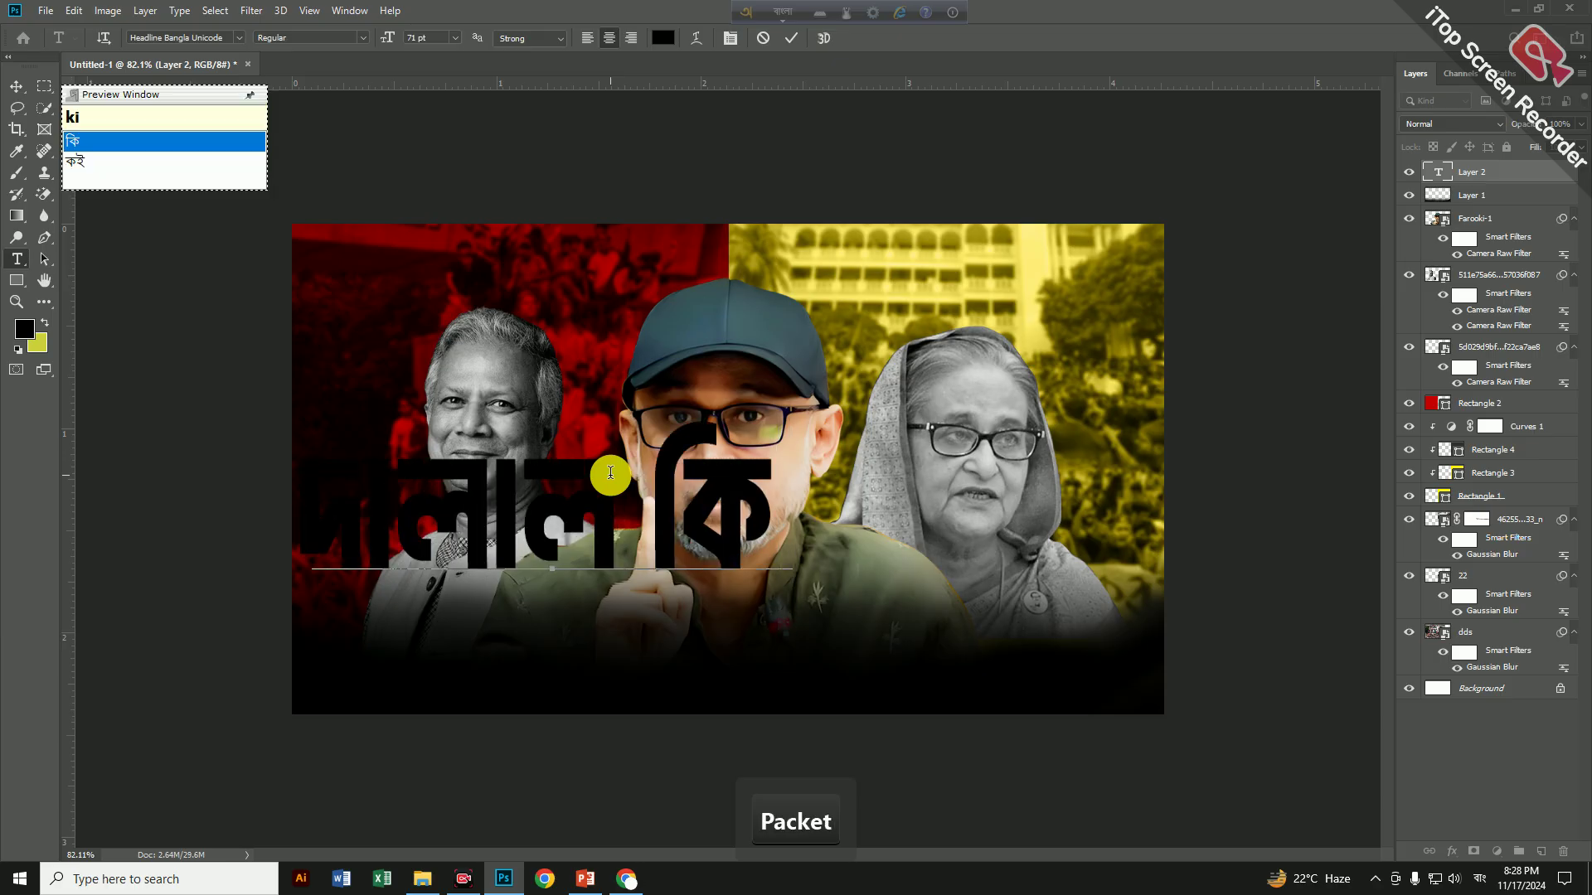
pyautogui.write('vabe')
# Set the headline text's colour to white (ffffff)
pyautogui.hotkey('ctrl', 'a')
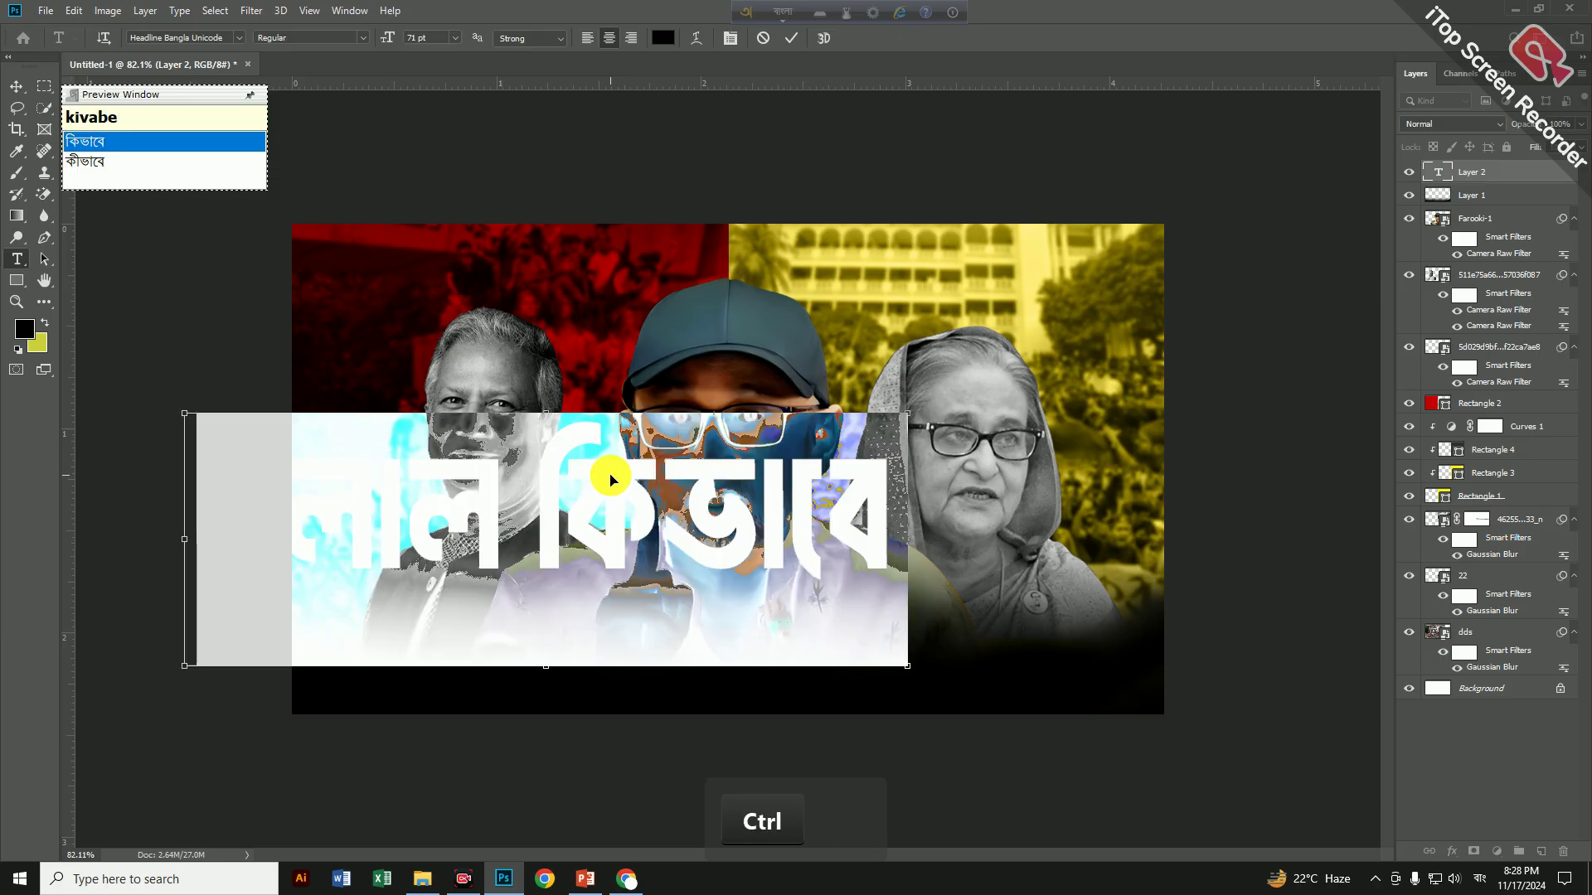
pyautogui.click(677, 38)
pyautogui.moveTo(1012, 470); pyautogui.dragTo(940, 294)
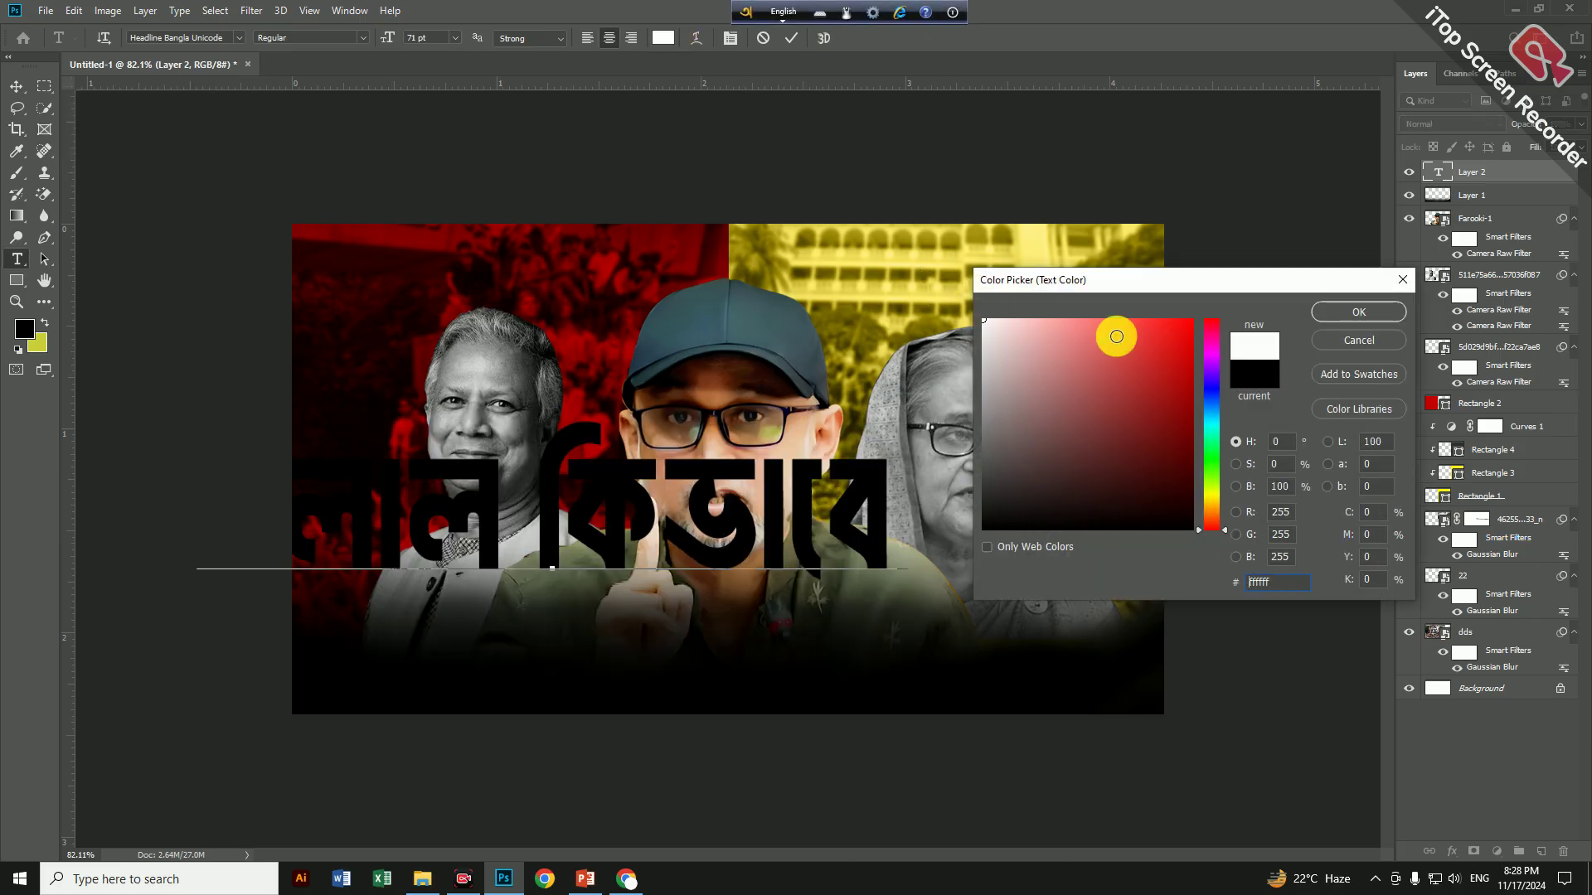
pyautogui.press('Return')
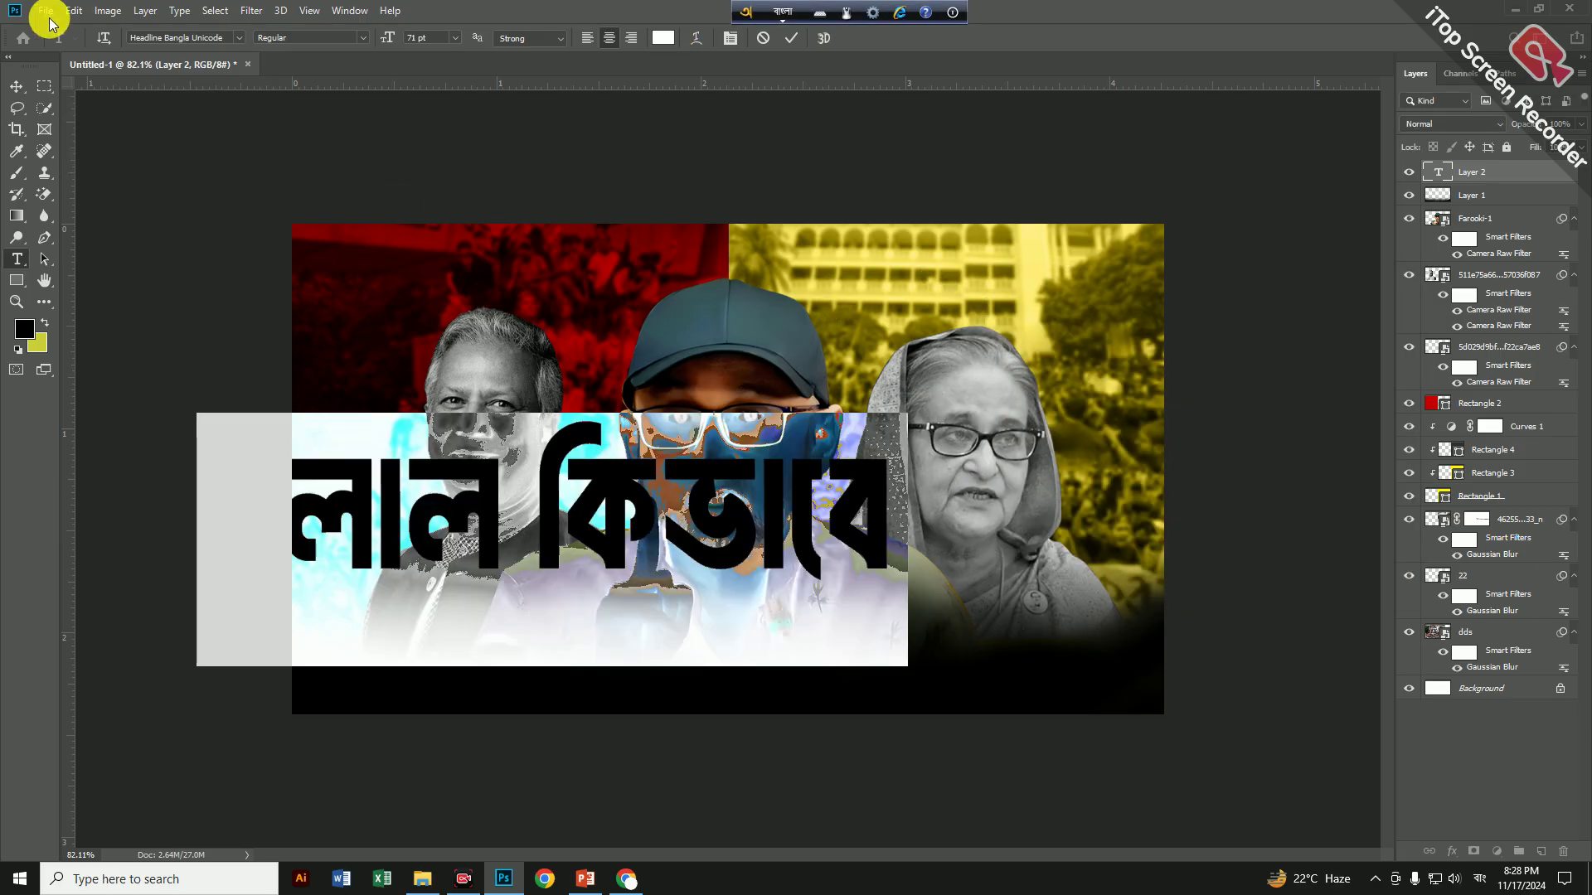
# Scale the headline down to about 37.3 pt and place it over the central man's chest
pyautogui.click(18, 86)
pyautogui.moveTo(552, 503); pyautogui.dragTo(684, 489)
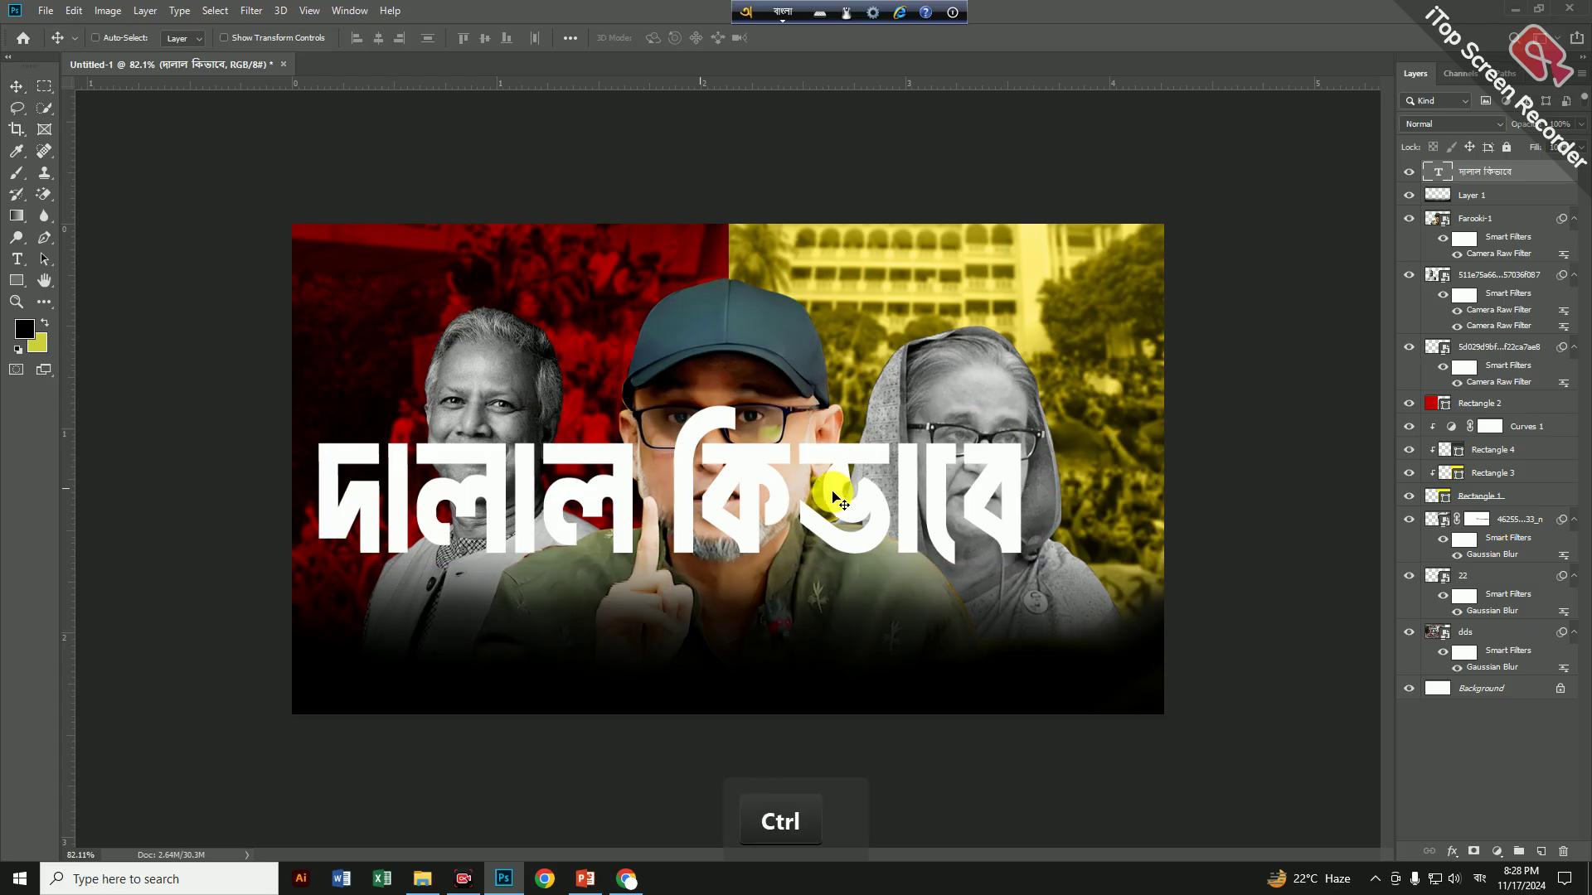
pyautogui.hotkey('ctrl', 't')
pyautogui.moveTo(1026, 525); pyautogui.dragTo(833, 688)
pyautogui.press('Return')
# Duplicate the headline just below the first line and change the copy's text to "উপদেষ্টা হয়?"
pyautogui.press('ctrl')
pyautogui.hotkey('ctrl', 'j')
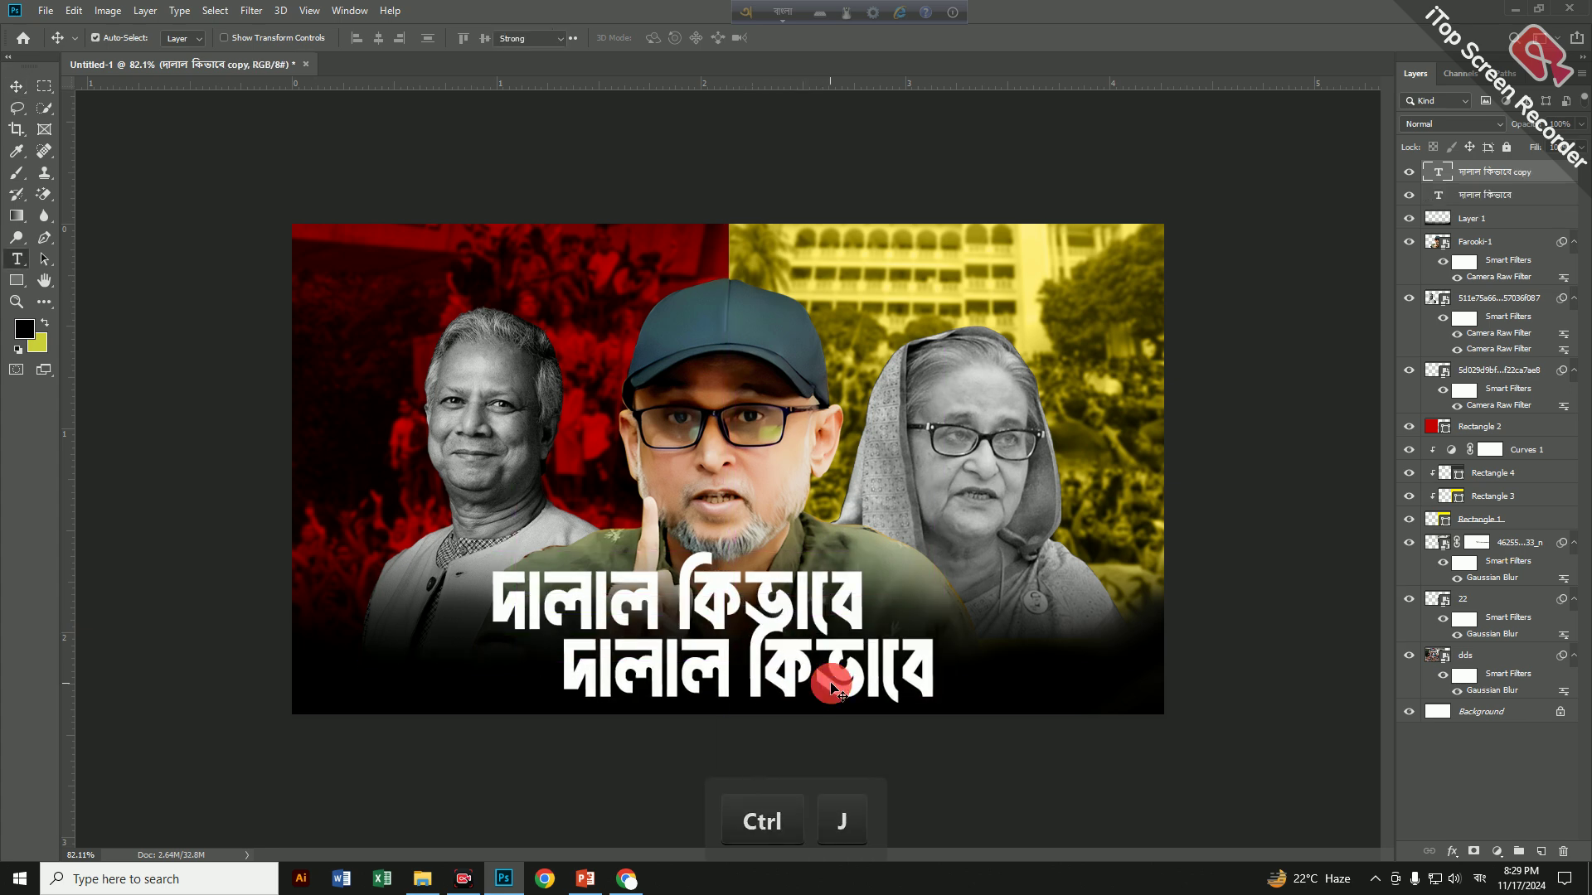
pyautogui.doubleClick(833, 688)
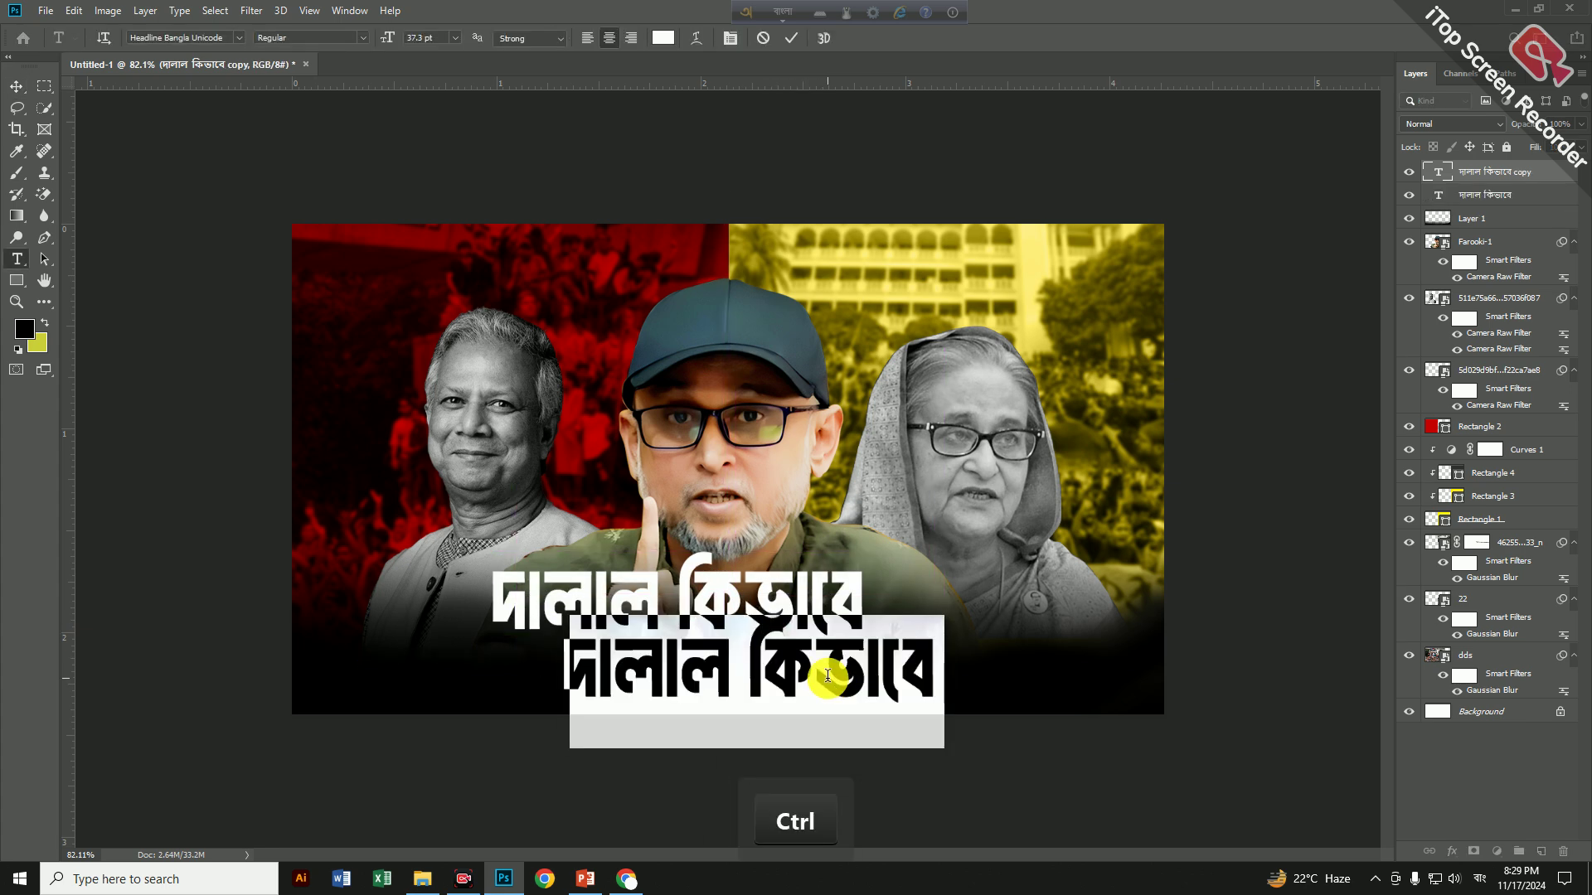
pyautogui.write('up')
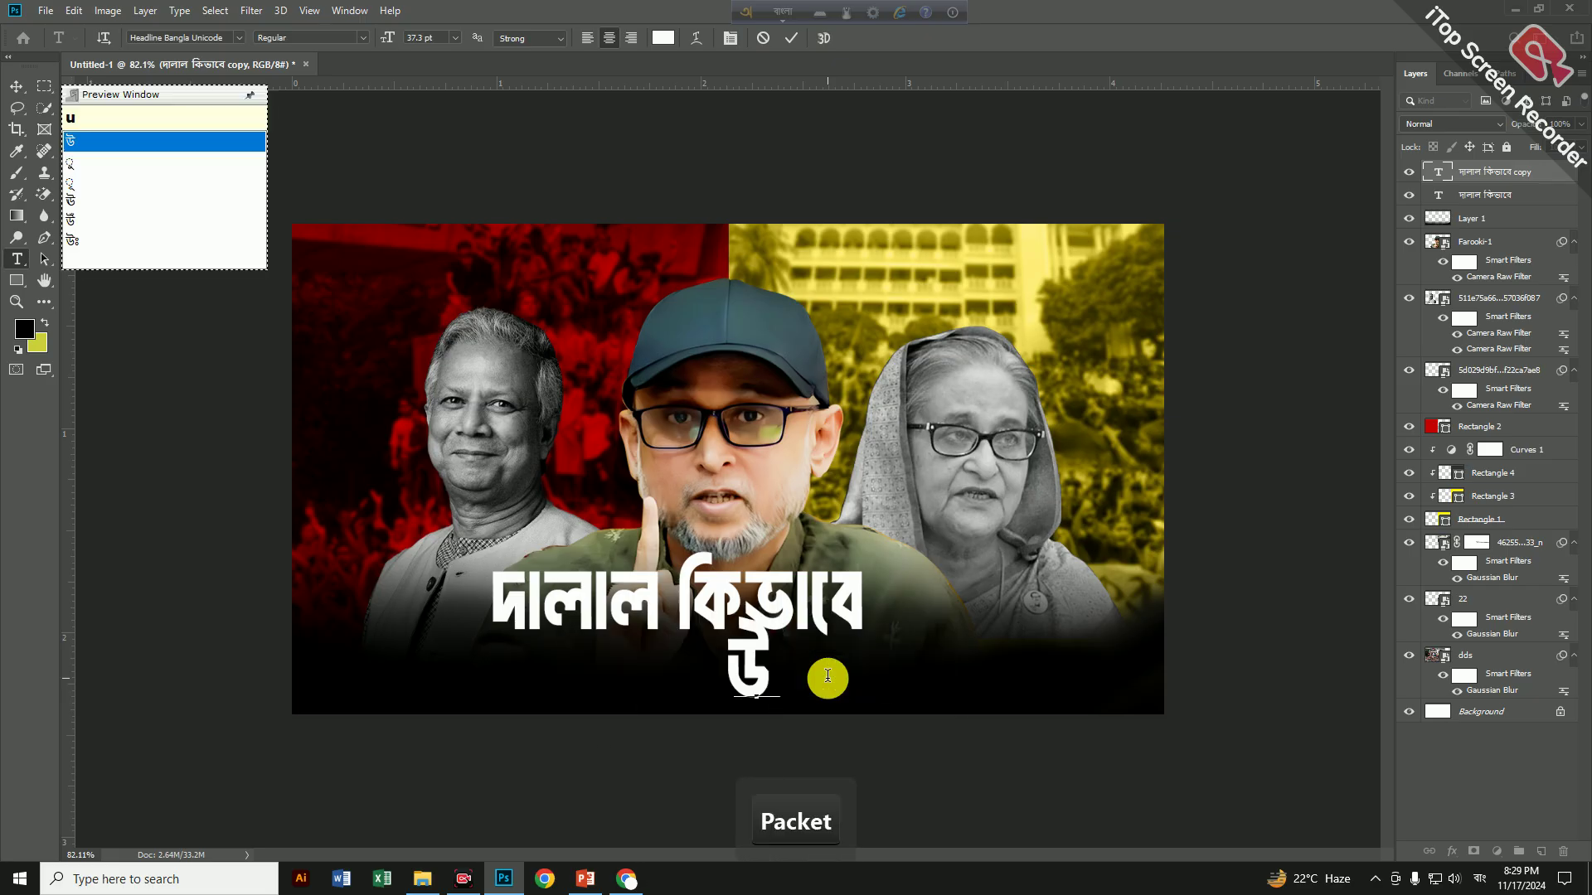
pyautogui.write('de')
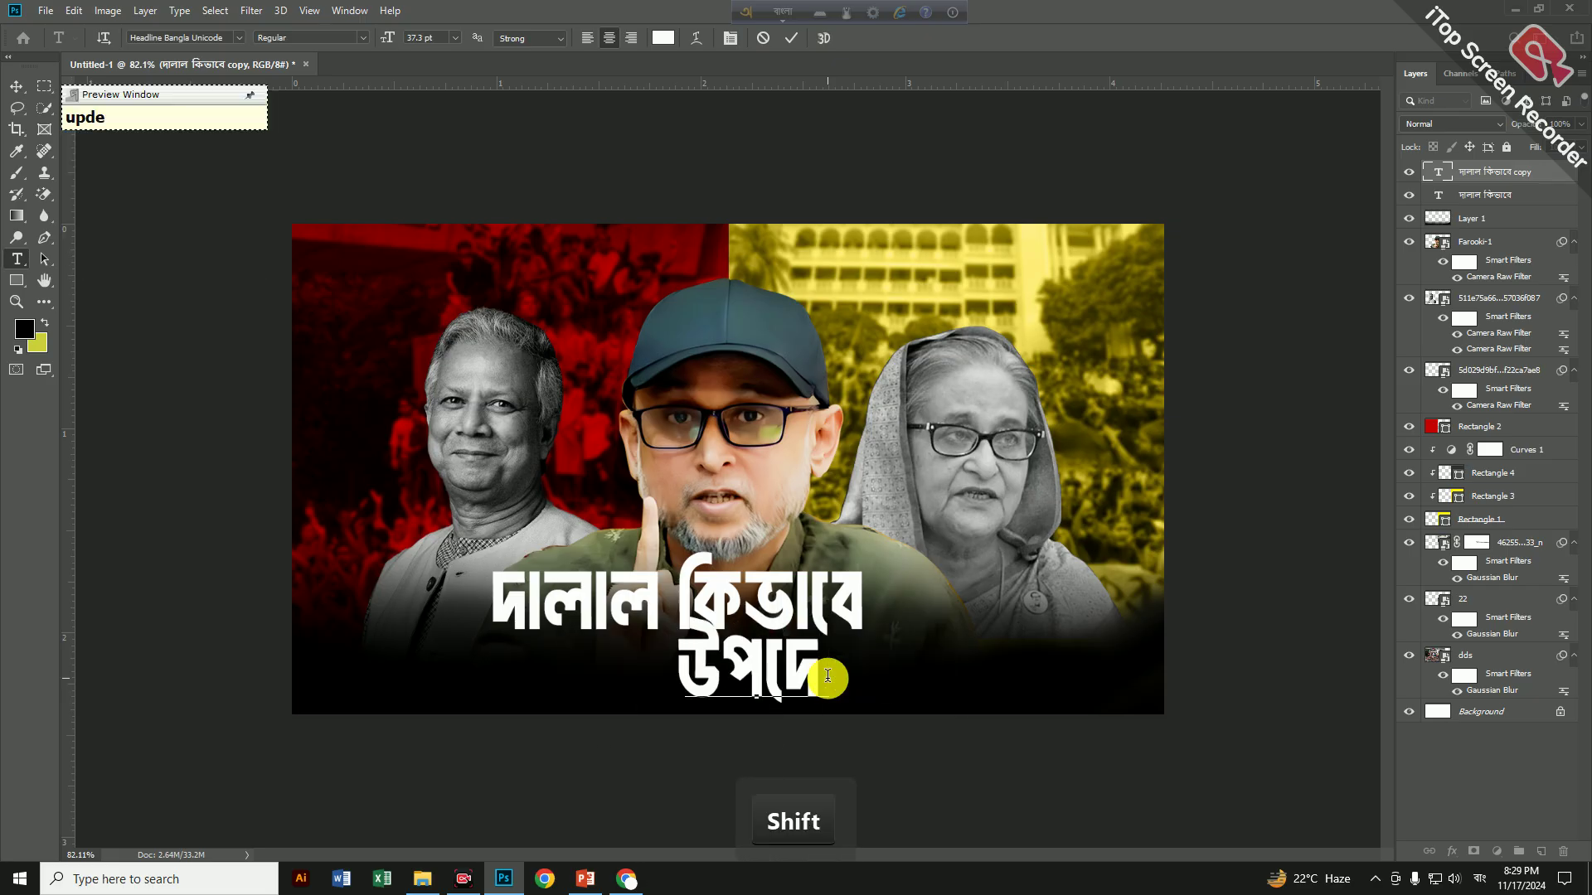
pyautogui.write('ShTa ')
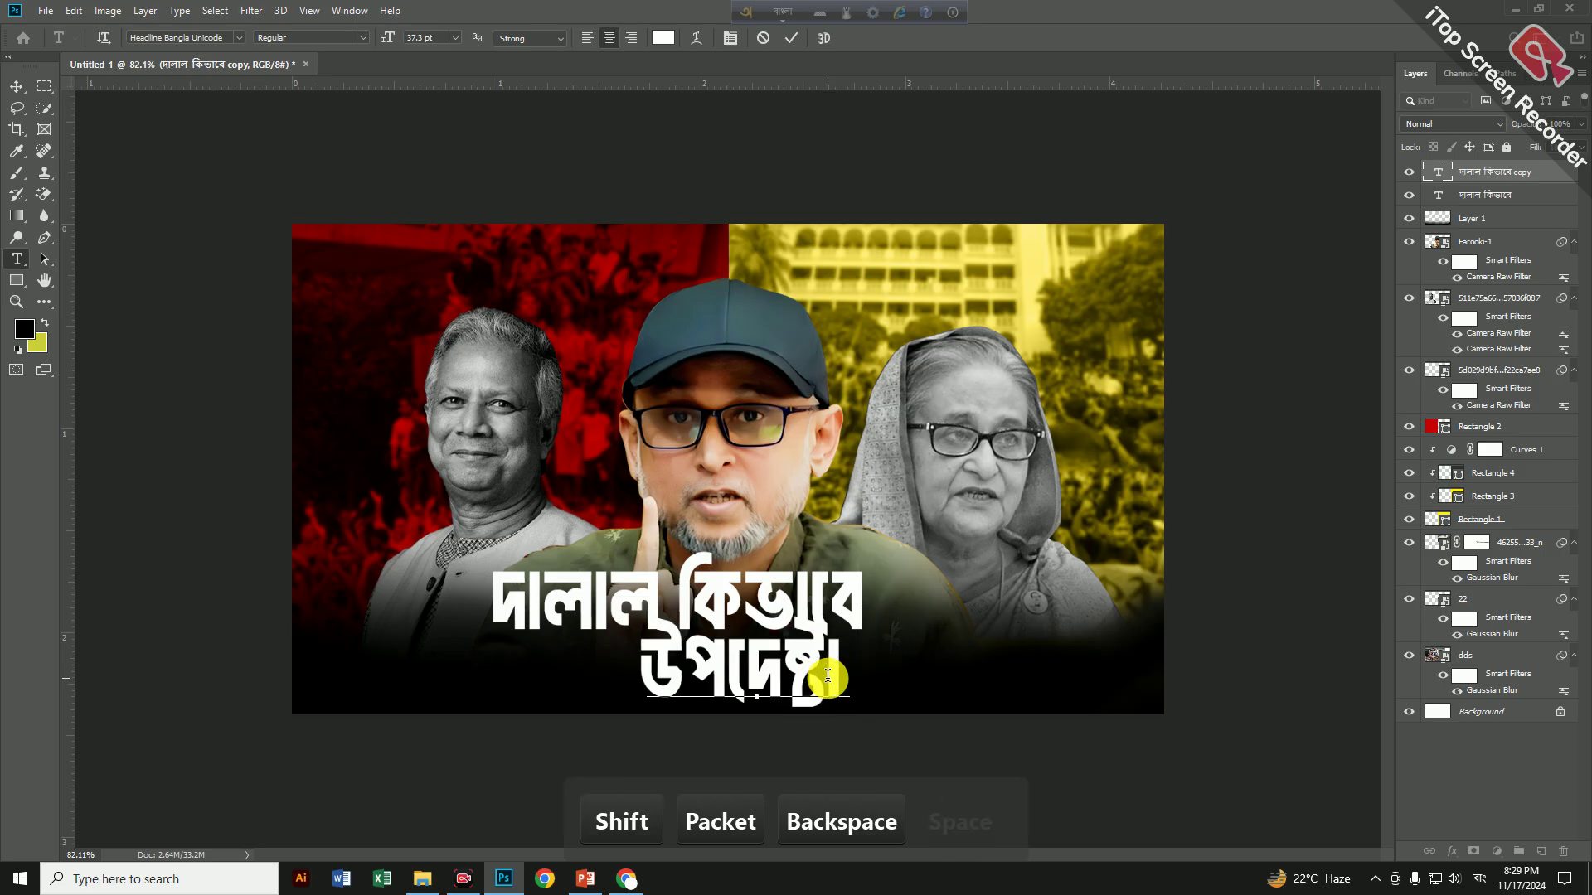
pyautogui.write('j')
pyautogui.press('BackSpace')
pyautogui.write('ho')
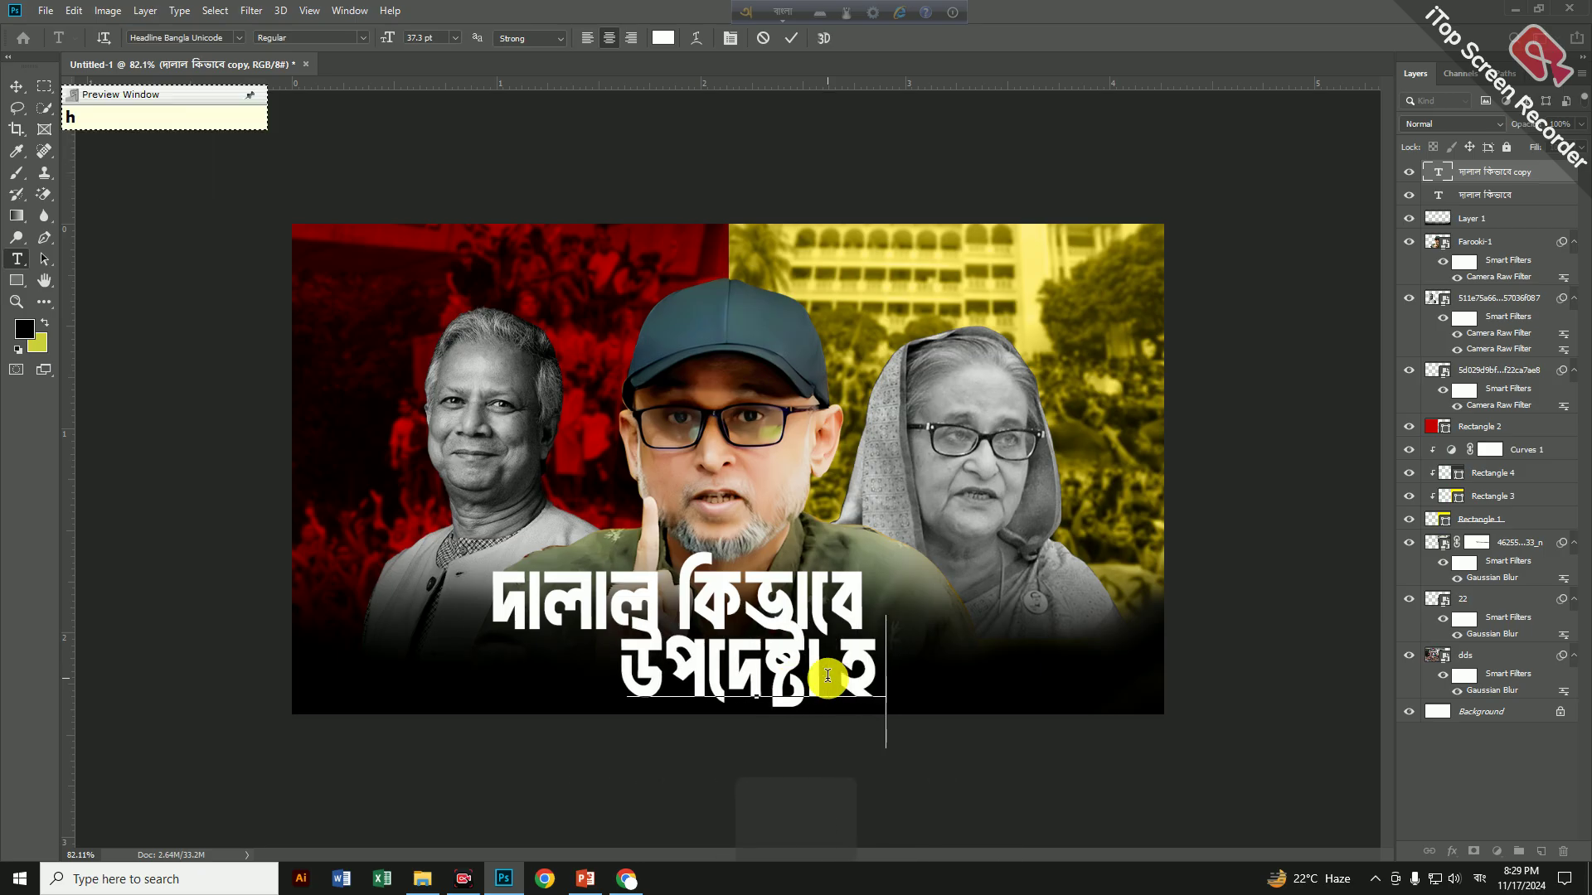
pyautogui.write('y')
pyautogui.write('?')
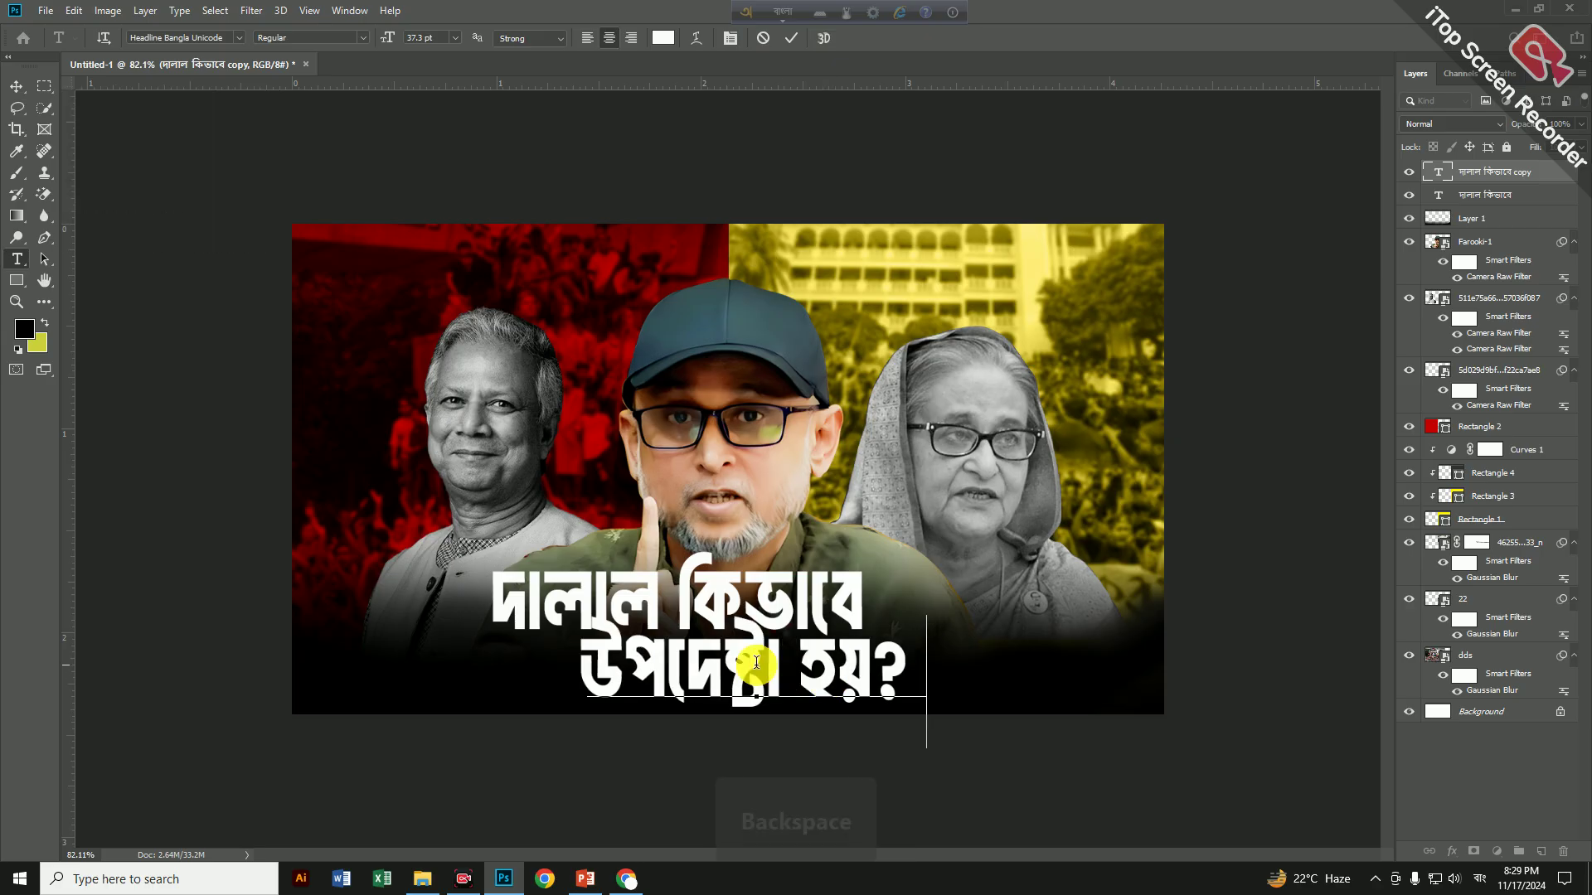
pyautogui.press('BackSpace')
# Stagger the headline by moving its first line left and slightly up, and its second line to the right
pyautogui.click(18, 86)
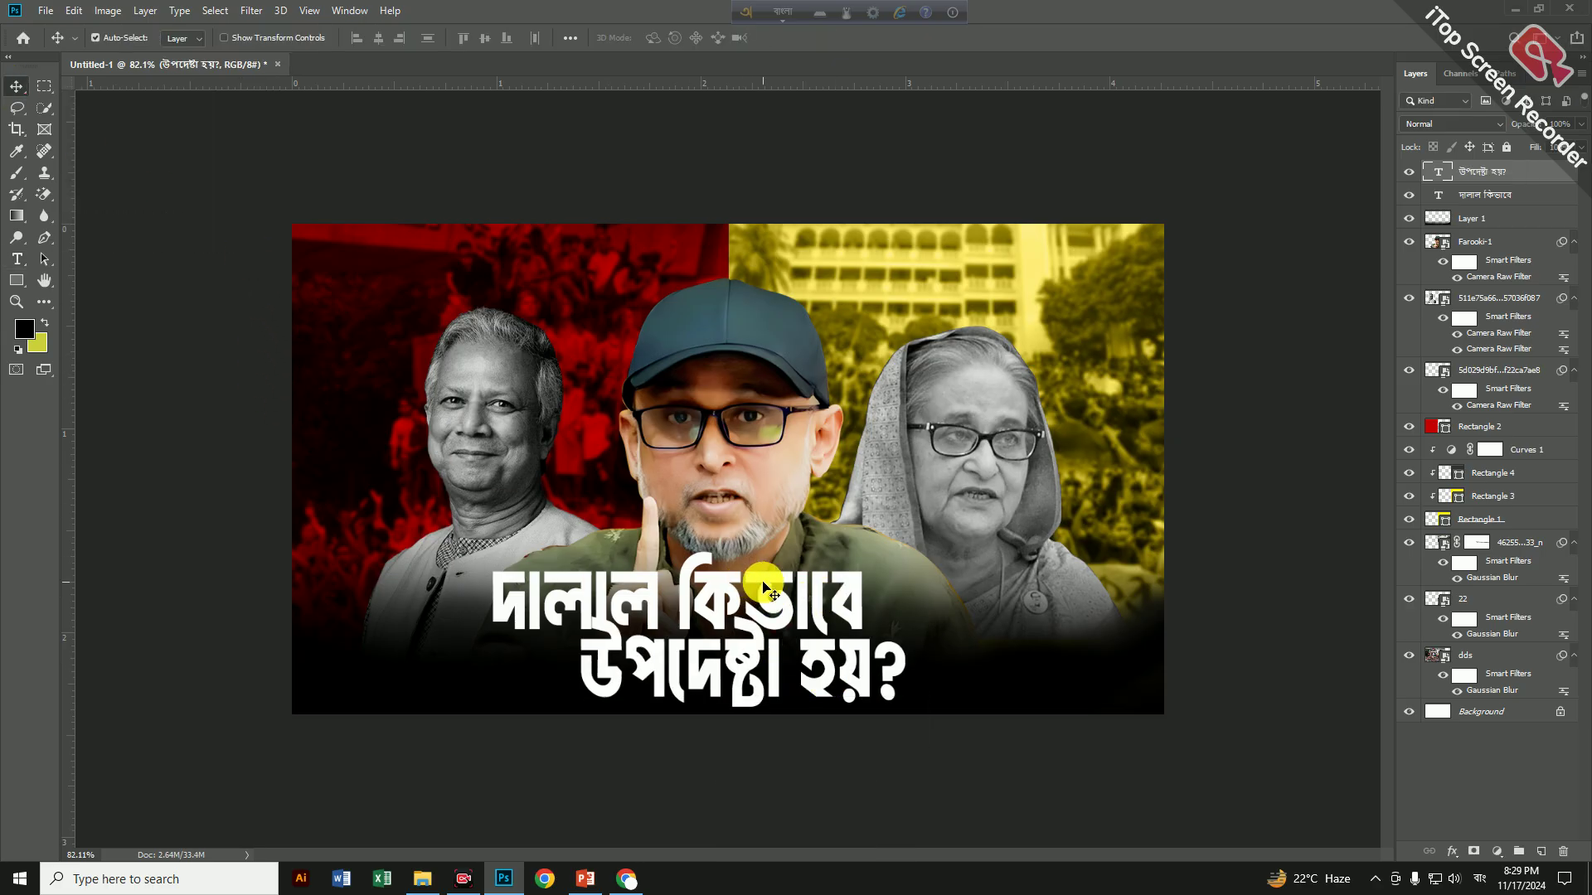
pyautogui.moveTo(764, 589); pyautogui.dragTo(723, 570)
pyautogui.moveTo(773, 655); pyautogui.dragTo(874, 645)
# Nudge the "উপদেষ্টা হয়?" line up and down to fine-tune its spacing below the first line
pyautogui.press('Down')
pyautogui.press('Down')
pyautogui.press('Down')
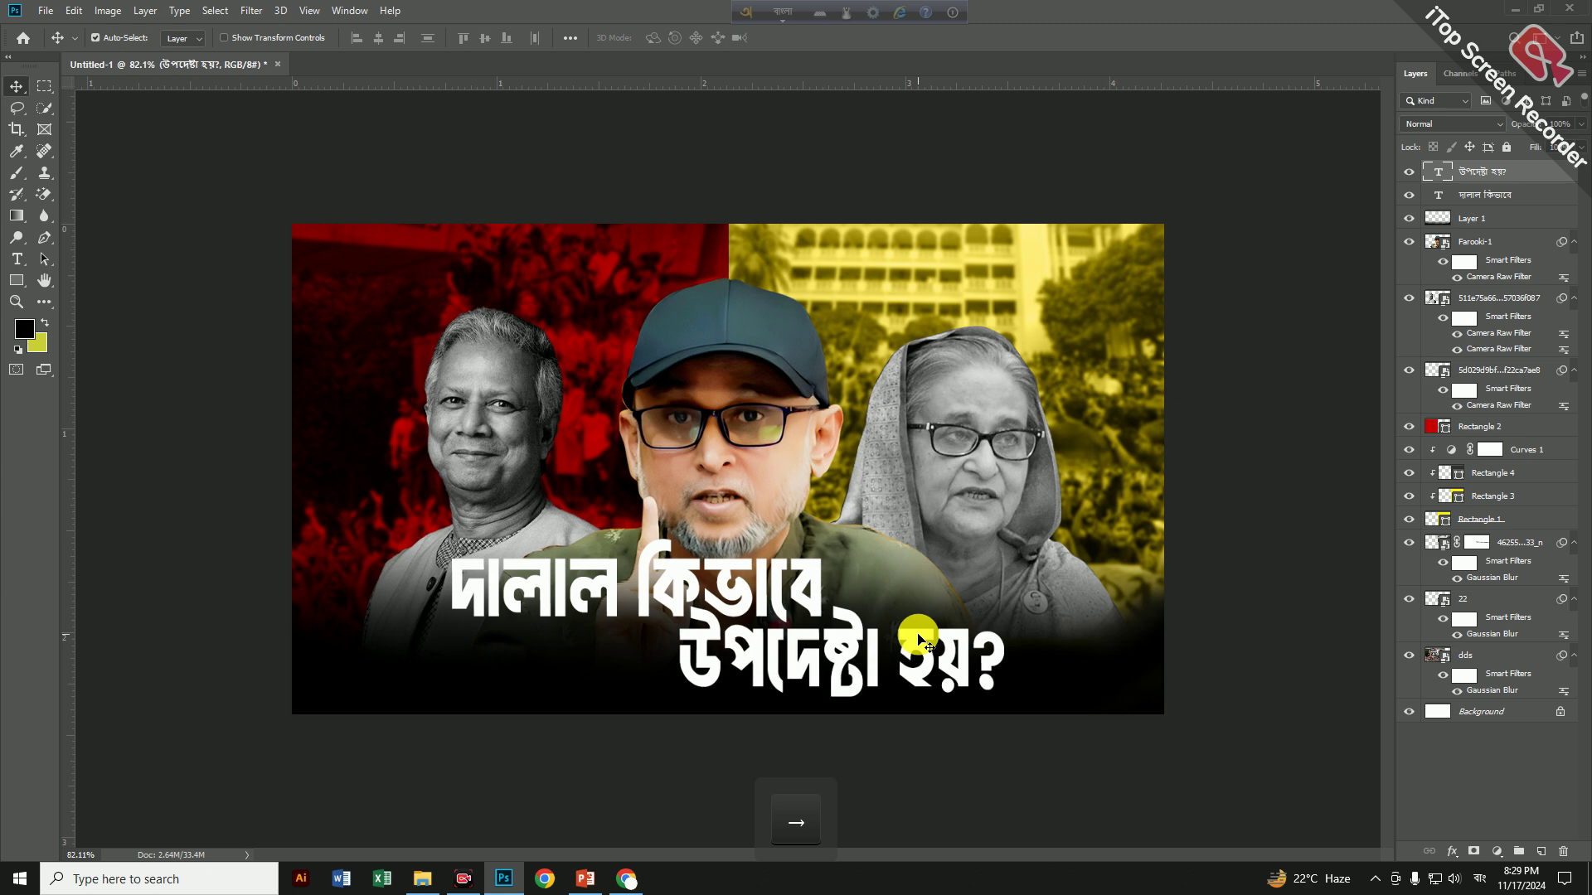
pyautogui.press('Up')
pyautogui.press('Up')
pyautogui.press('Up')
pyautogui.press('Up')
pyautogui.press('Up')
pyautogui.press('Up')
pyautogui.press('Up')
pyautogui.press('Up')
pyautogui.press('Up')
pyautogui.press('Up')
pyautogui.press('Up')
pyautogui.press('Up')
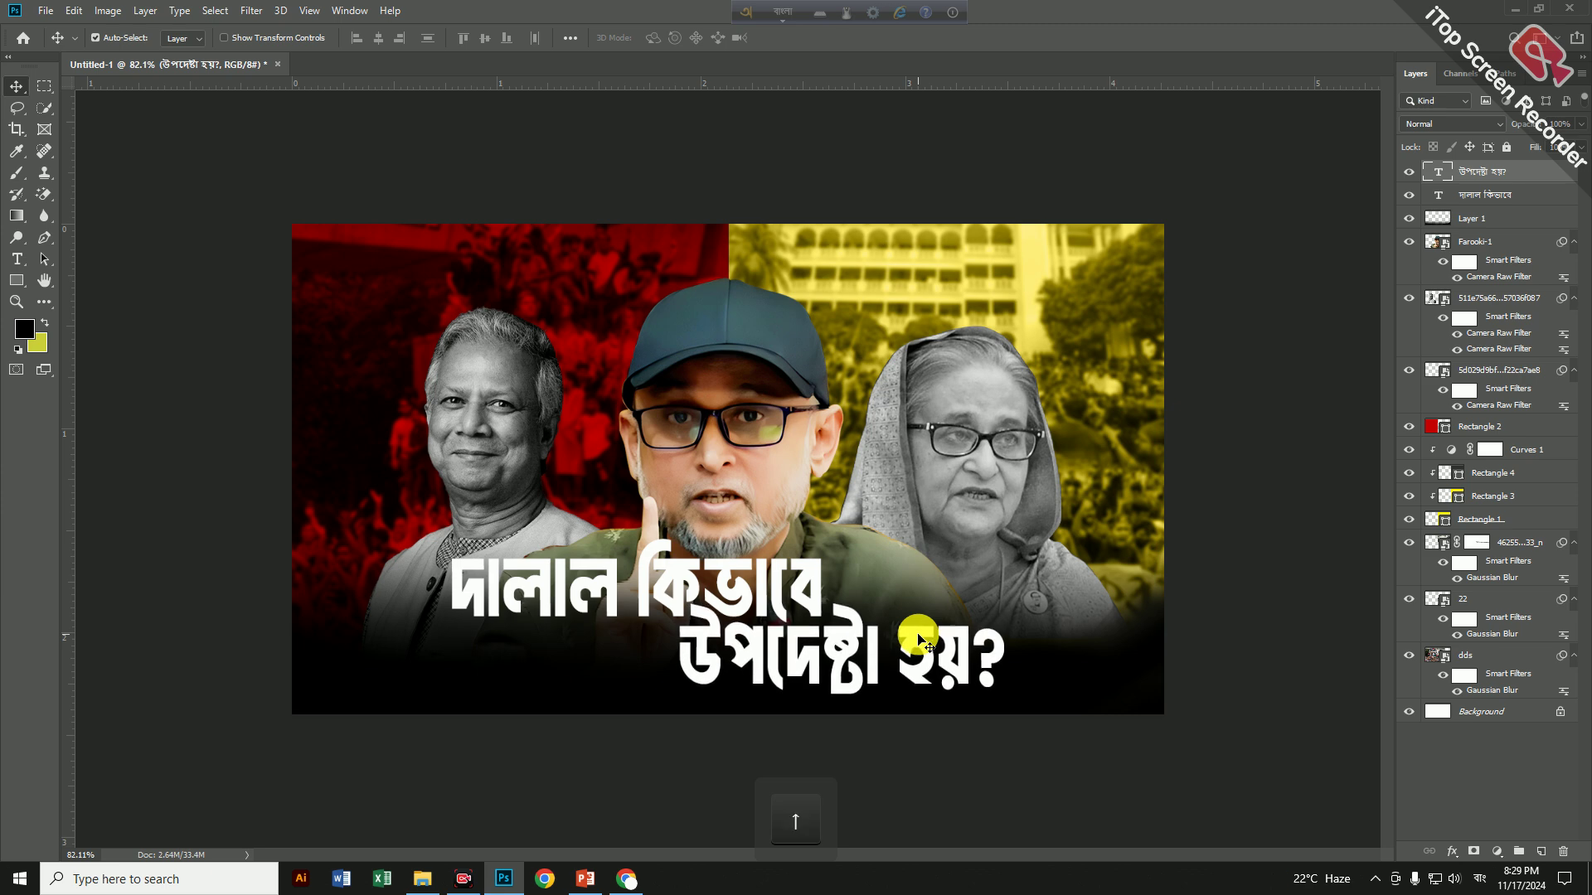
pyautogui.press('Down')
pyautogui.press('Down')
pyautogui.press('Down')
pyautogui.press('Down')
pyautogui.press('Down')
pyautogui.press('Down')
pyautogui.press('Down')
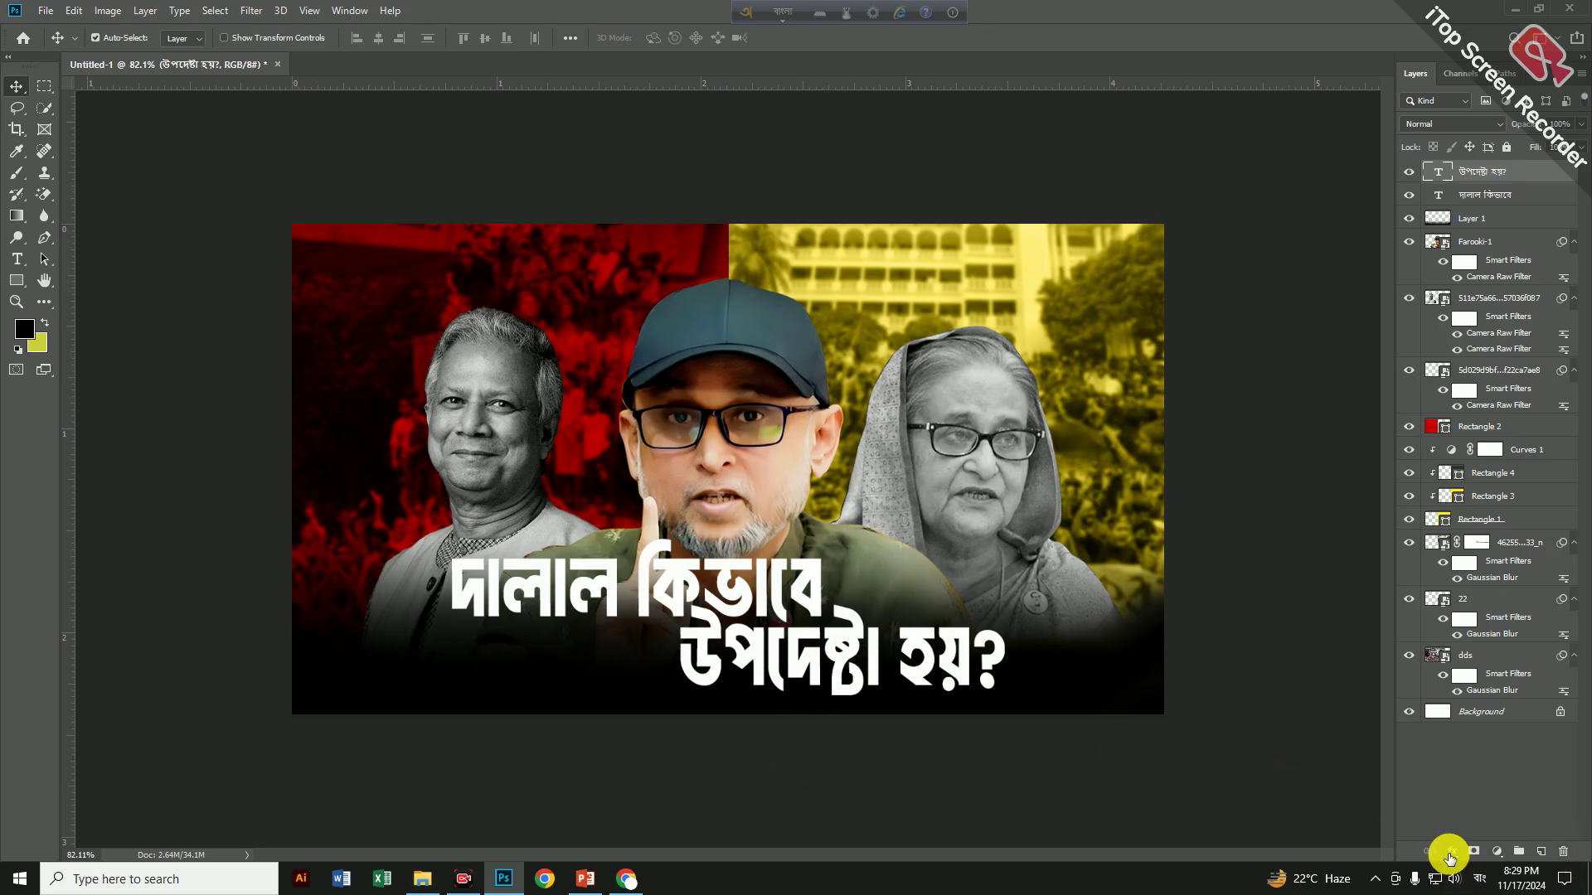
# Add a Gradient Overlay to the "উপদেষ্টা হয়?" line and insert a #ffd800 yellow color stop at 39% in its gradient
pyautogui.click(1448, 854)
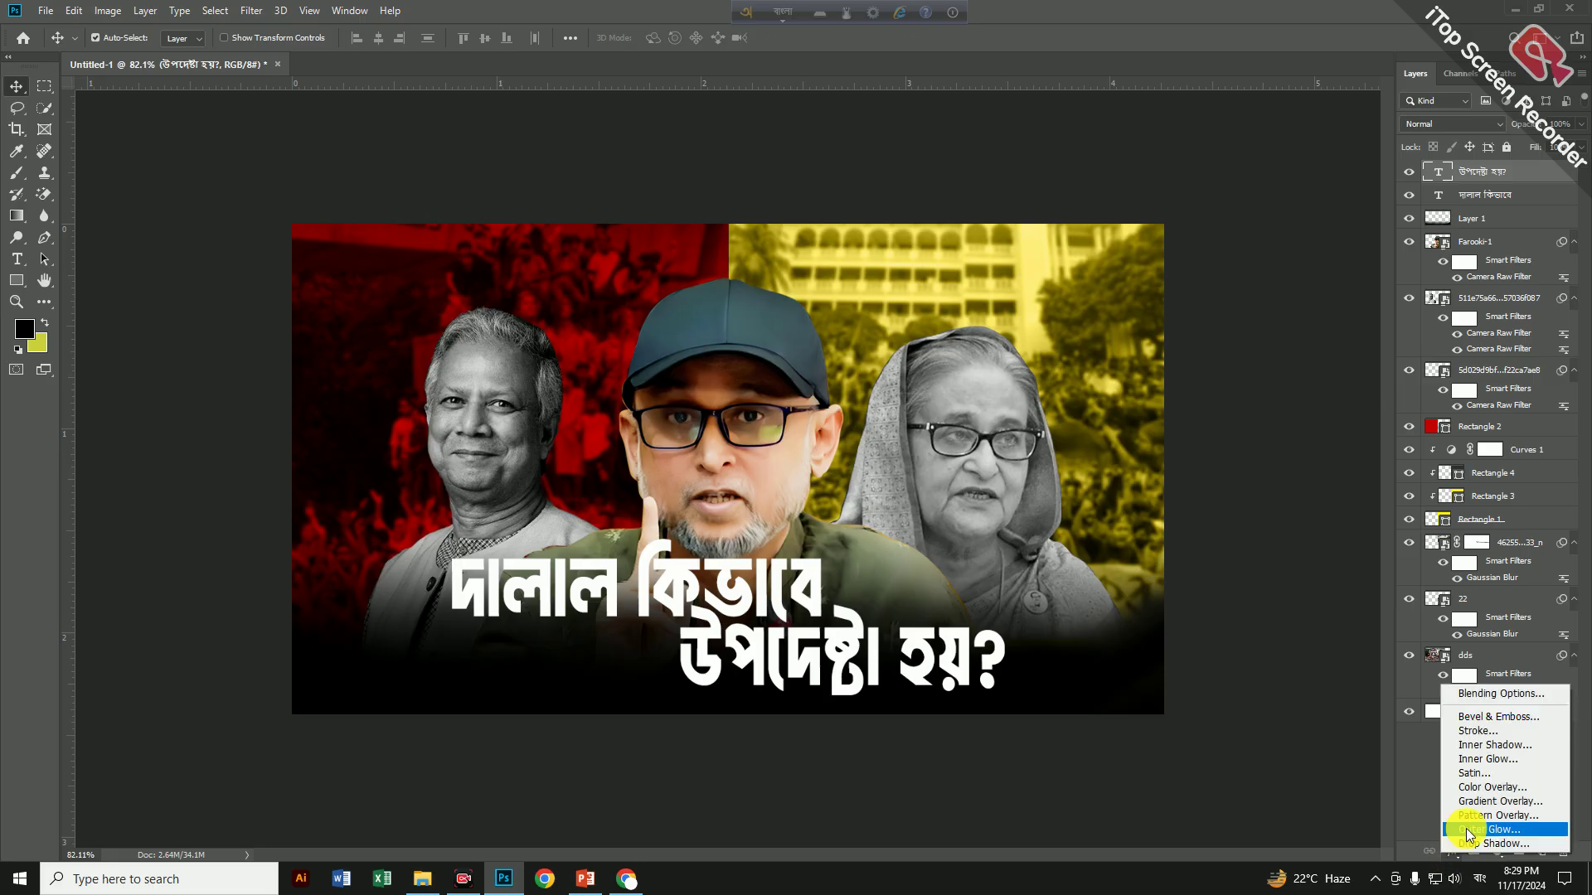
pyautogui.click(1485, 801)
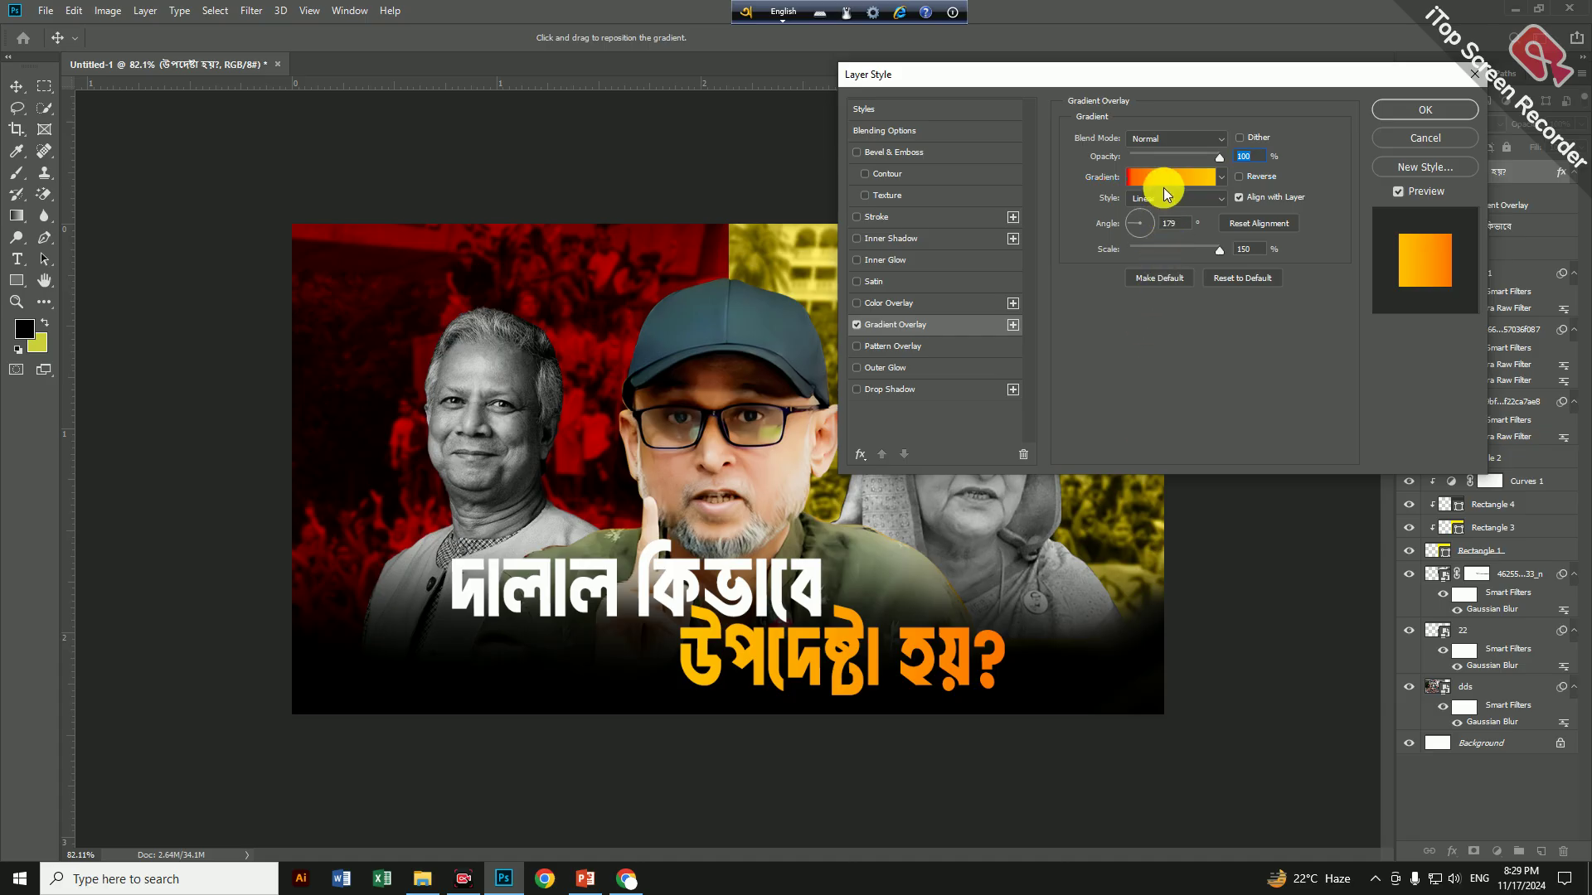
pyautogui.click(1171, 191)
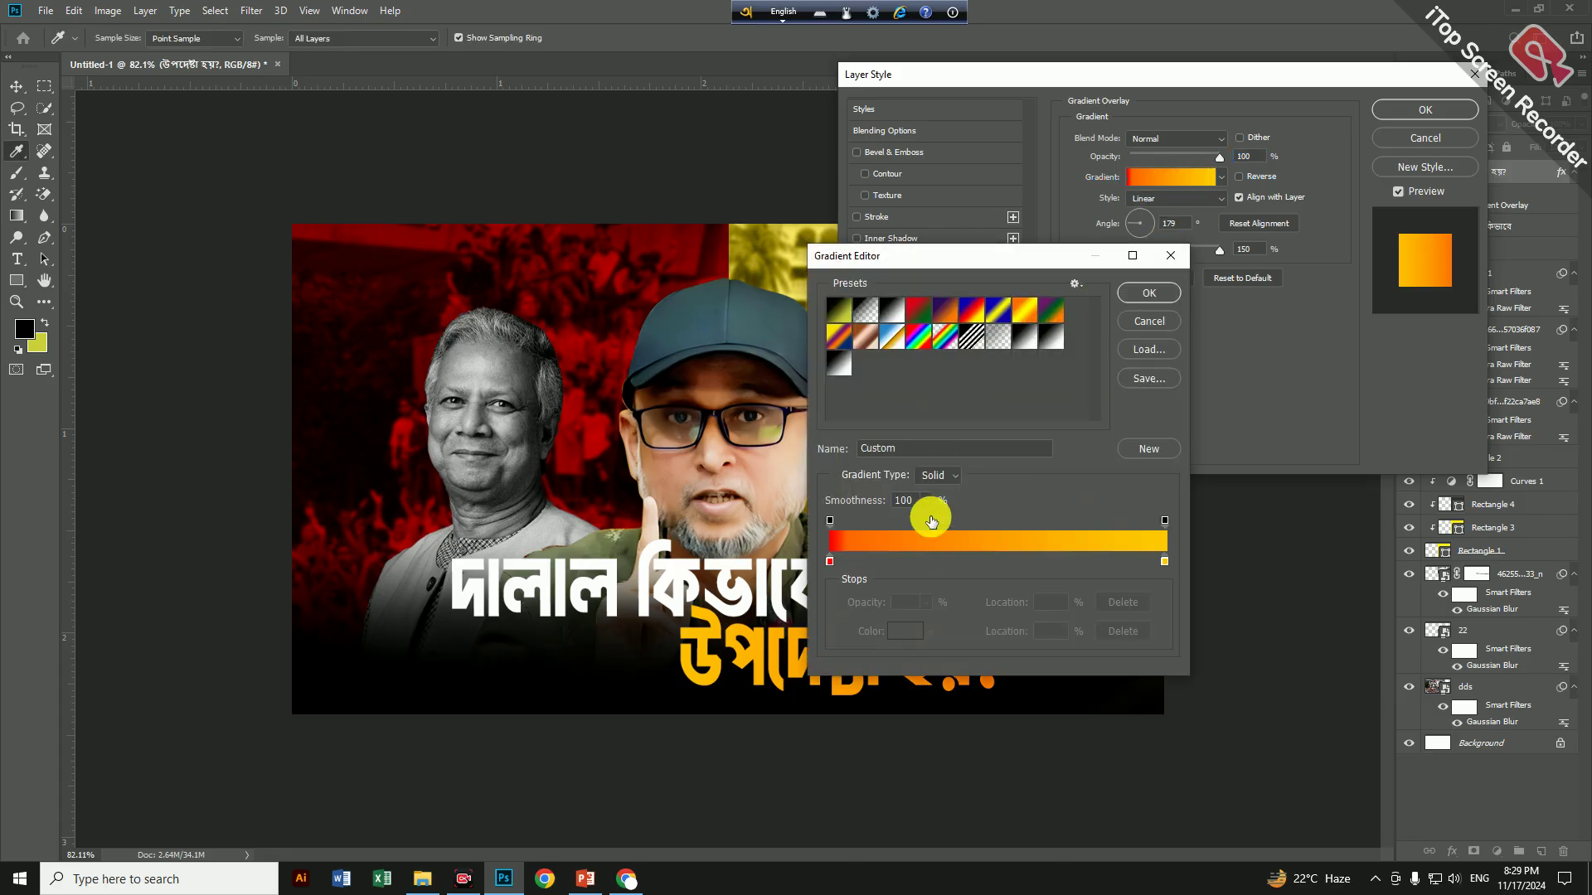
pyautogui.moveTo(978, 249); pyautogui.dragTo(1116, 223)
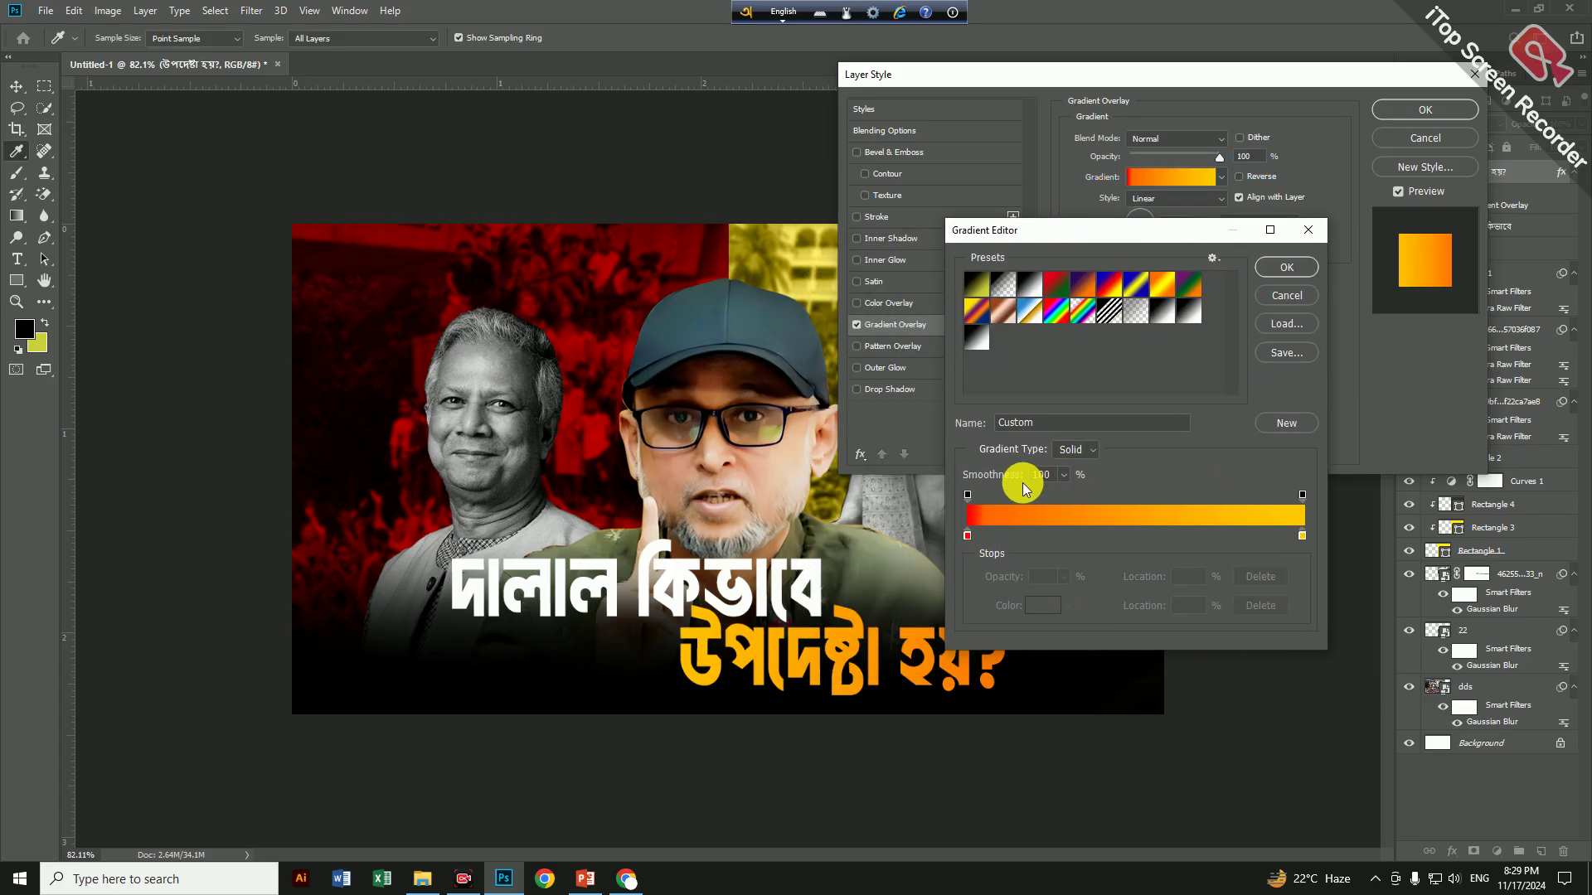
pyautogui.click(1101, 536)
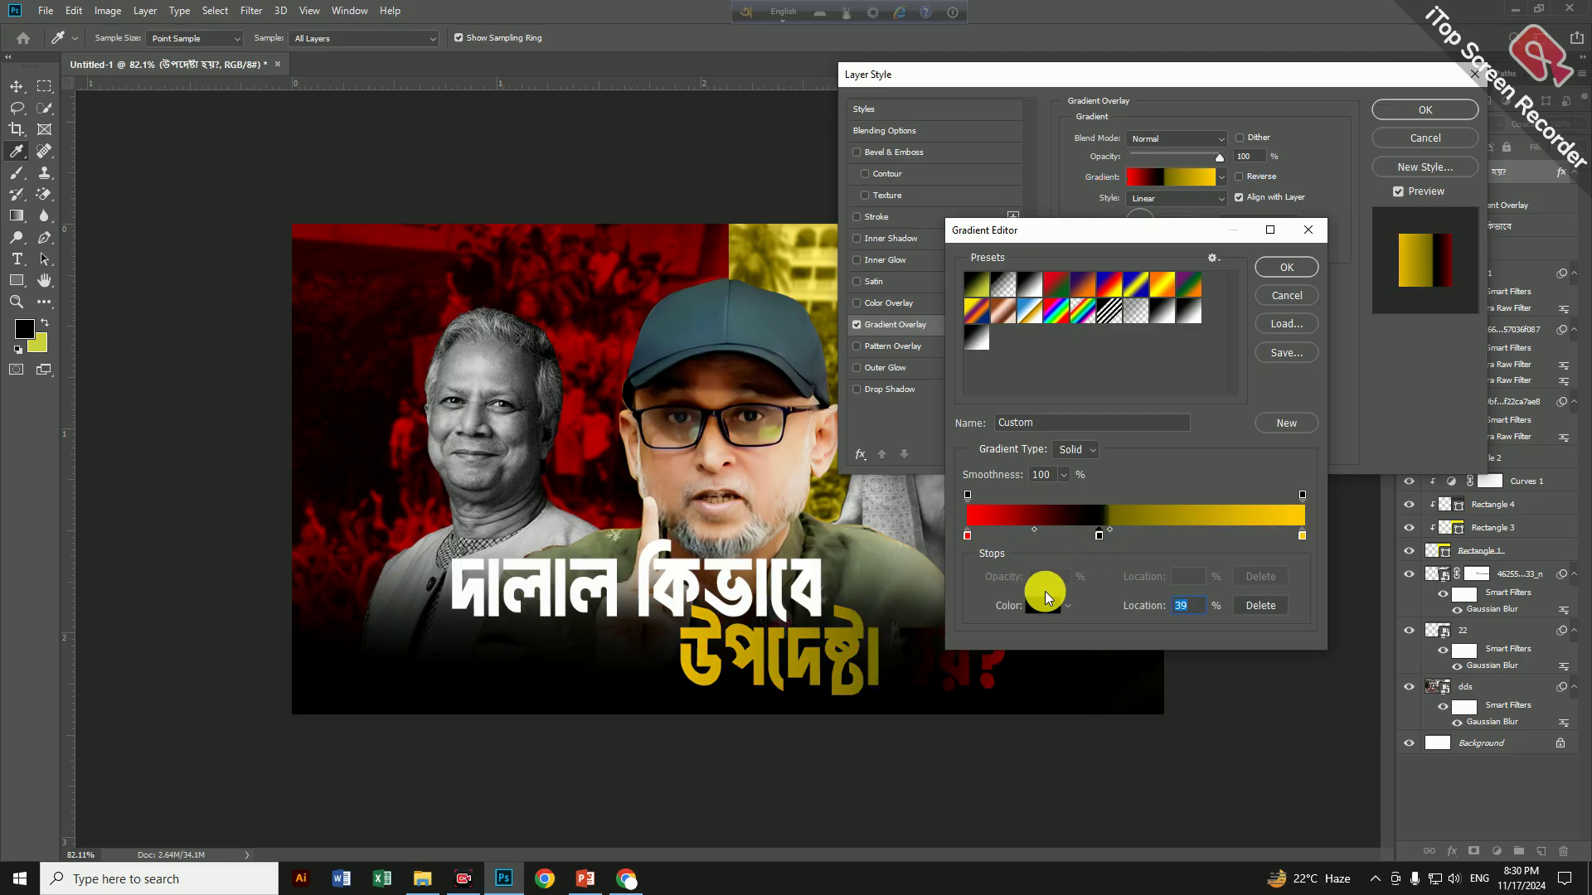
pyautogui.click(1042, 605)
pyautogui.click(1207, 501)
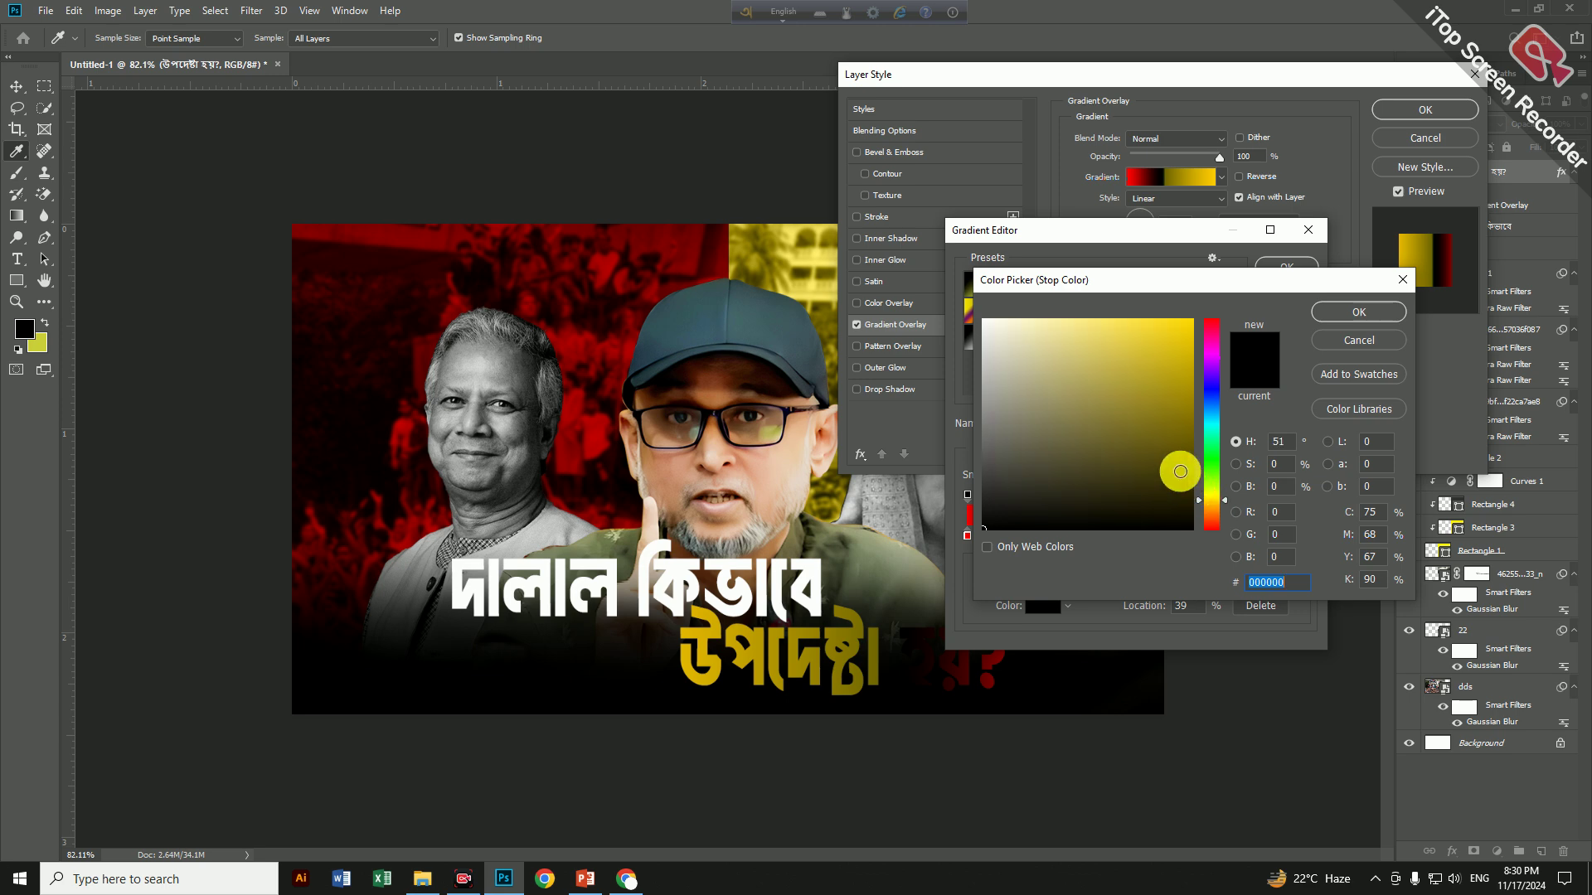
pyautogui.moveTo(1177, 465); pyautogui.dragTo(1191, 320)
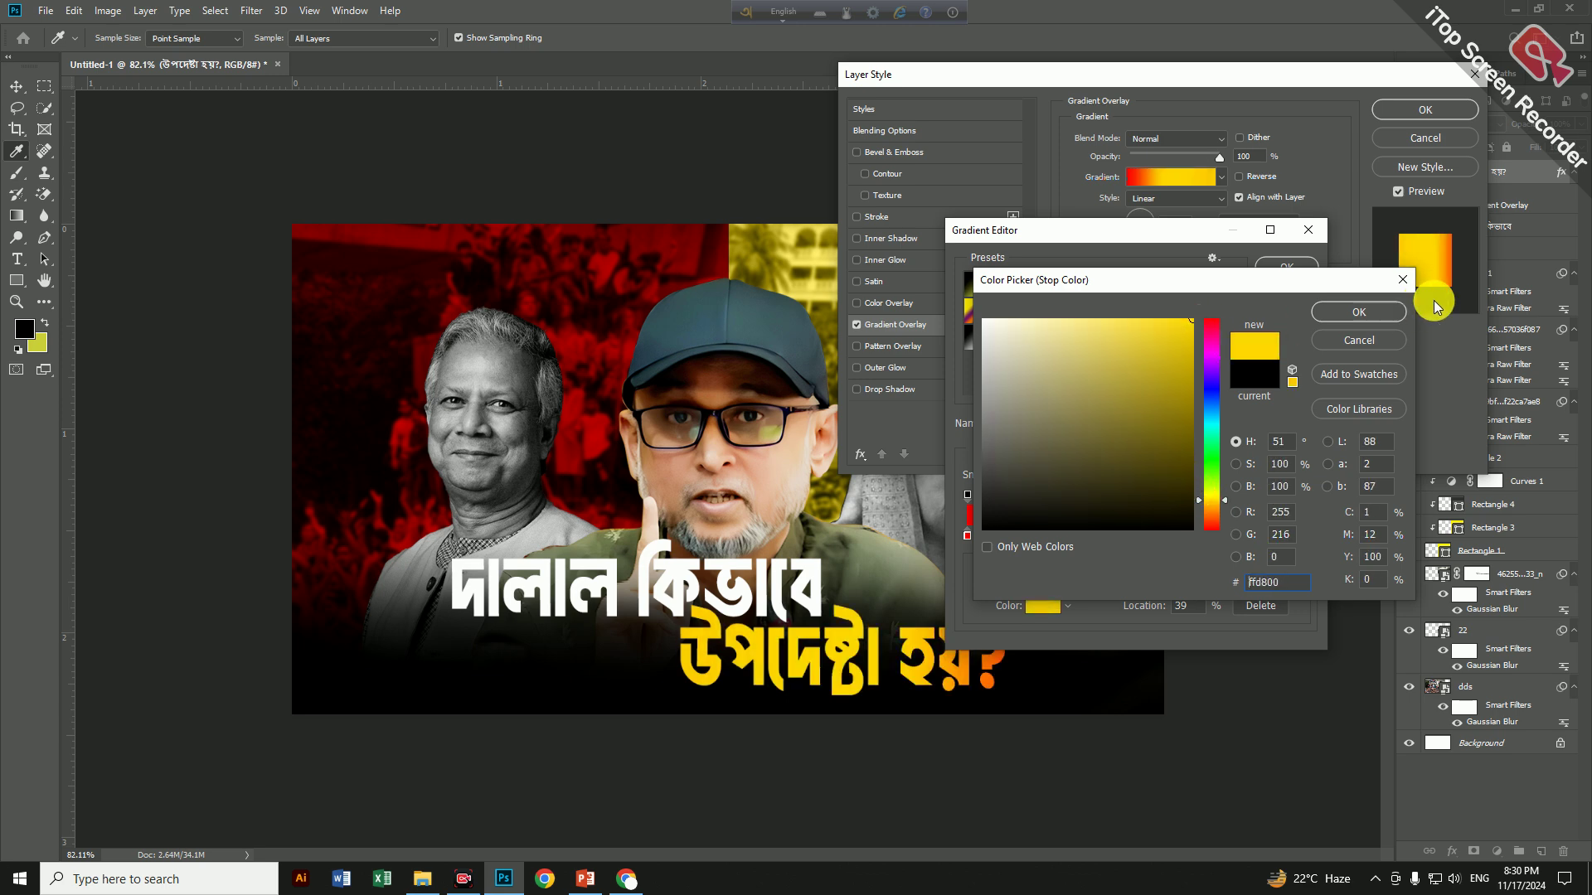
pyautogui.click(1359, 312)
pyautogui.click(1287, 267)
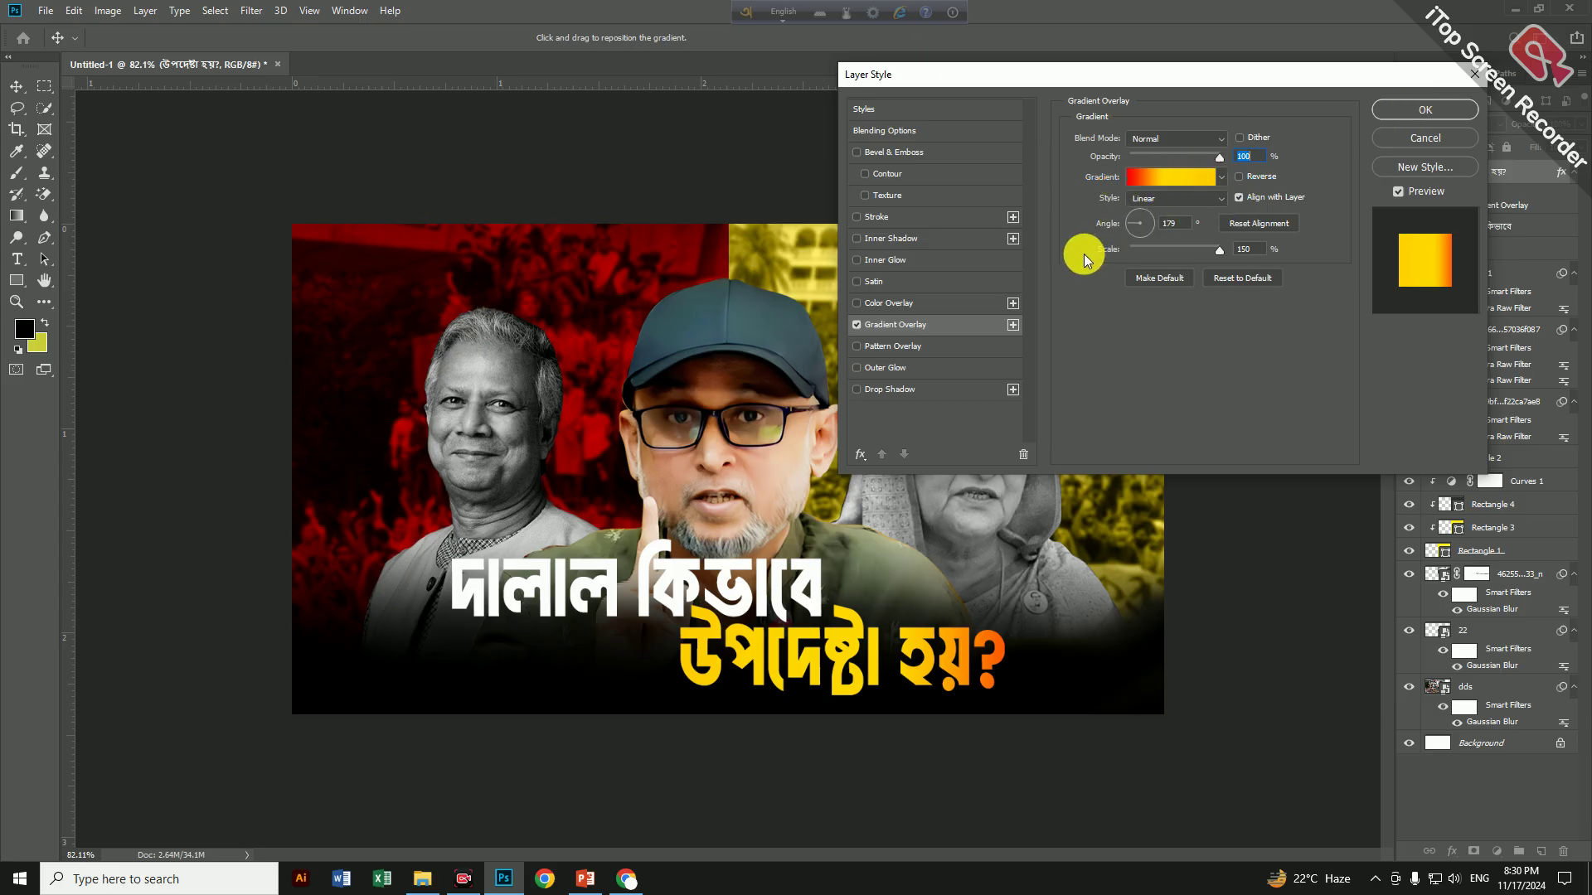
pyautogui.click(1419, 108)
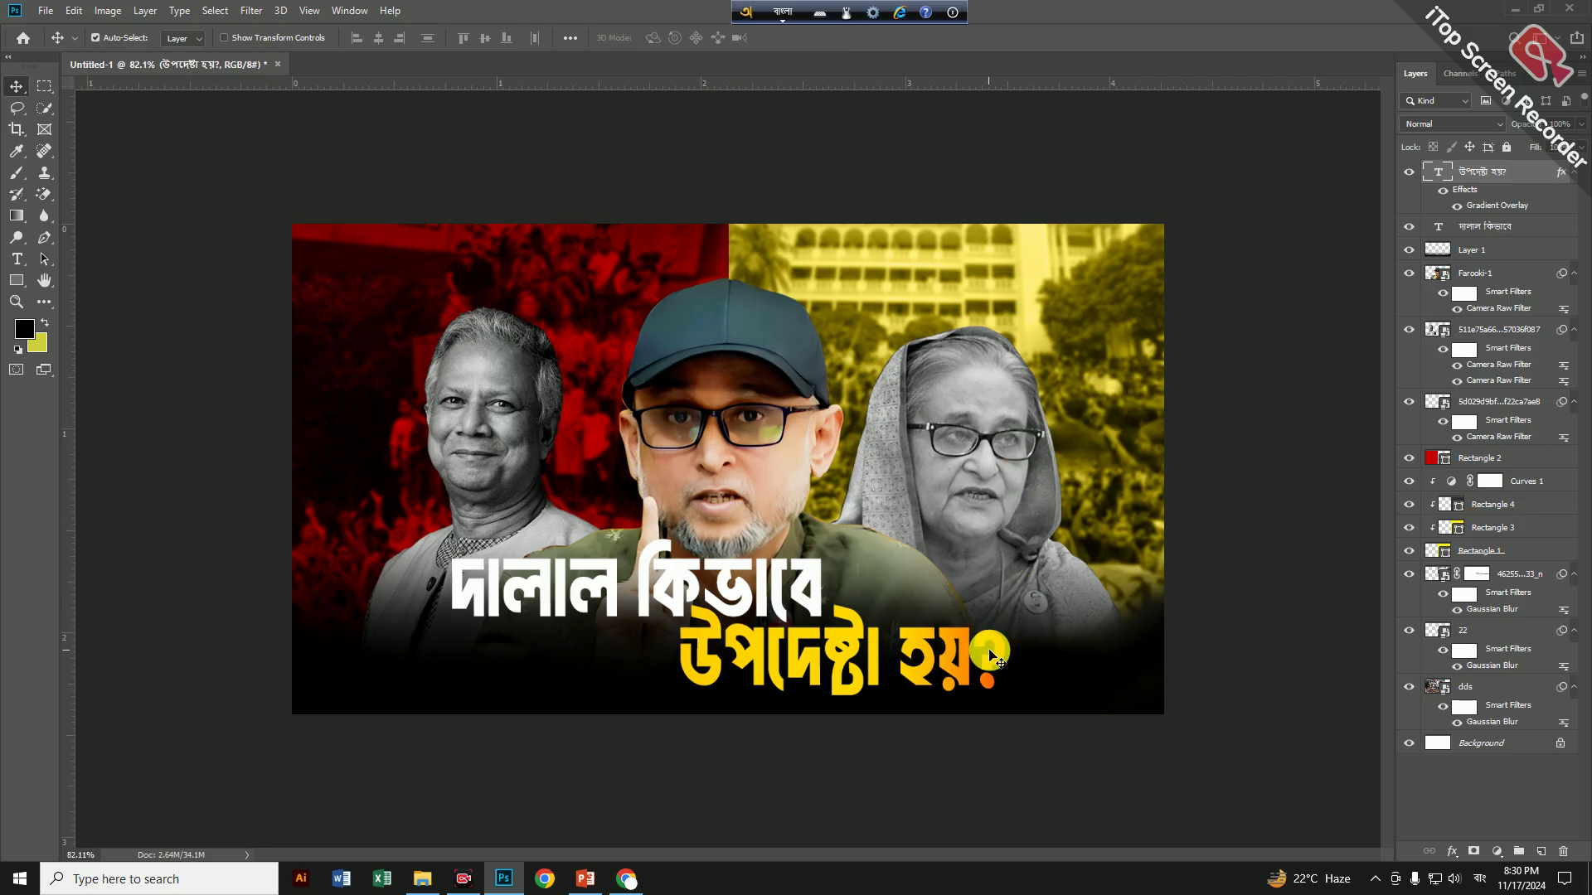
pyautogui.moveTo(996, 658); pyautogui.dragTo(996, 657)
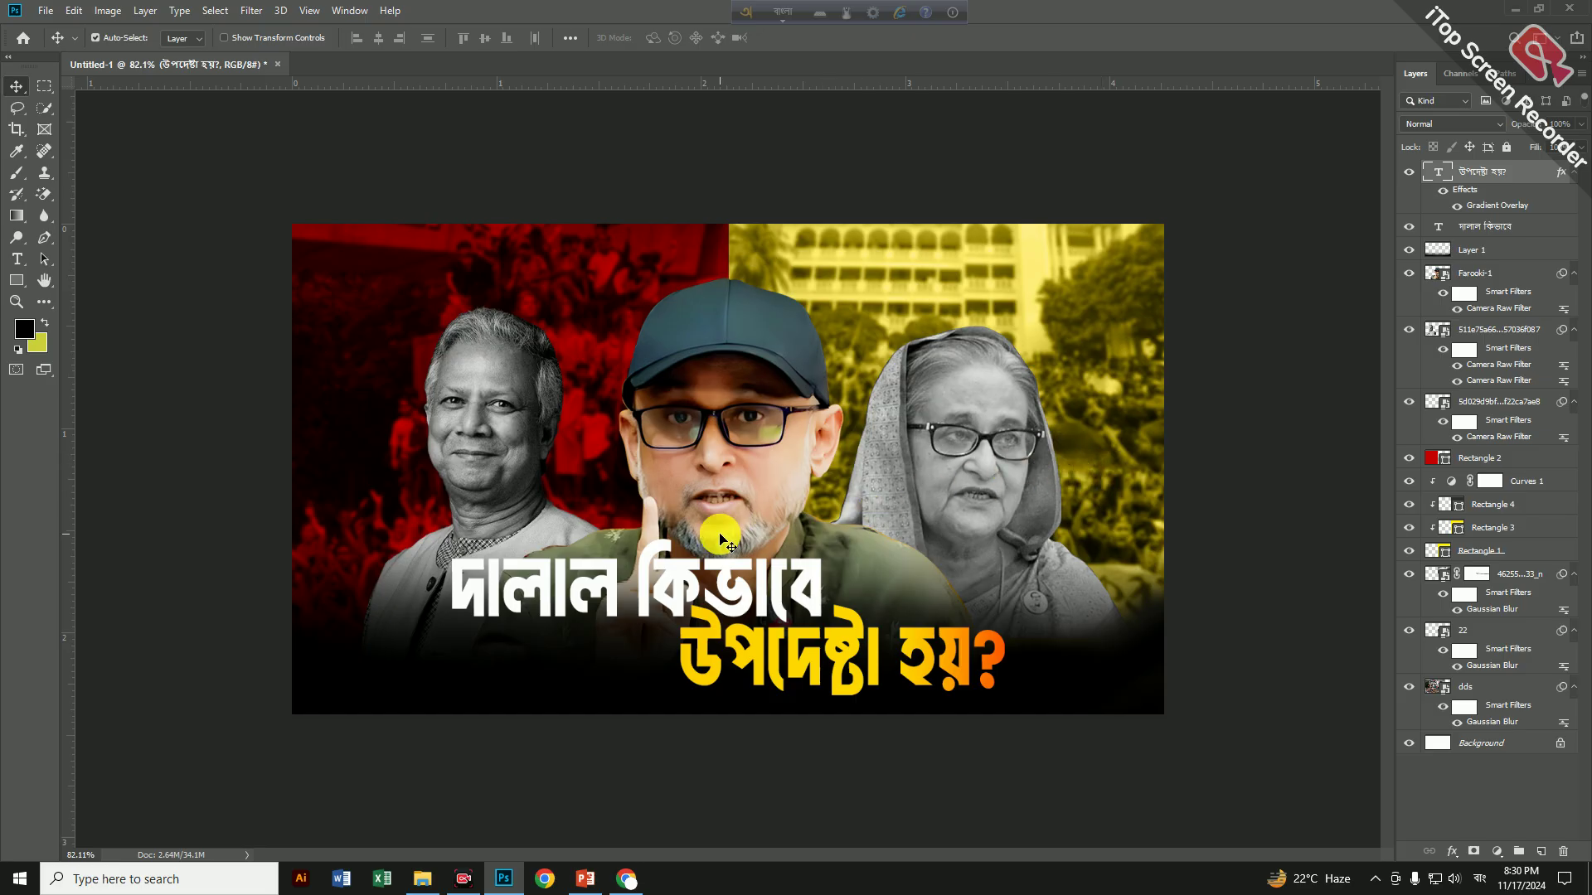
# Duplicate the "দালাল কিভাবে" line and nudge the underlying copy slightly right and down as an offset shadow
pyautogui.scroll(3, 697, 531)
pyautogui.click(555, 622)
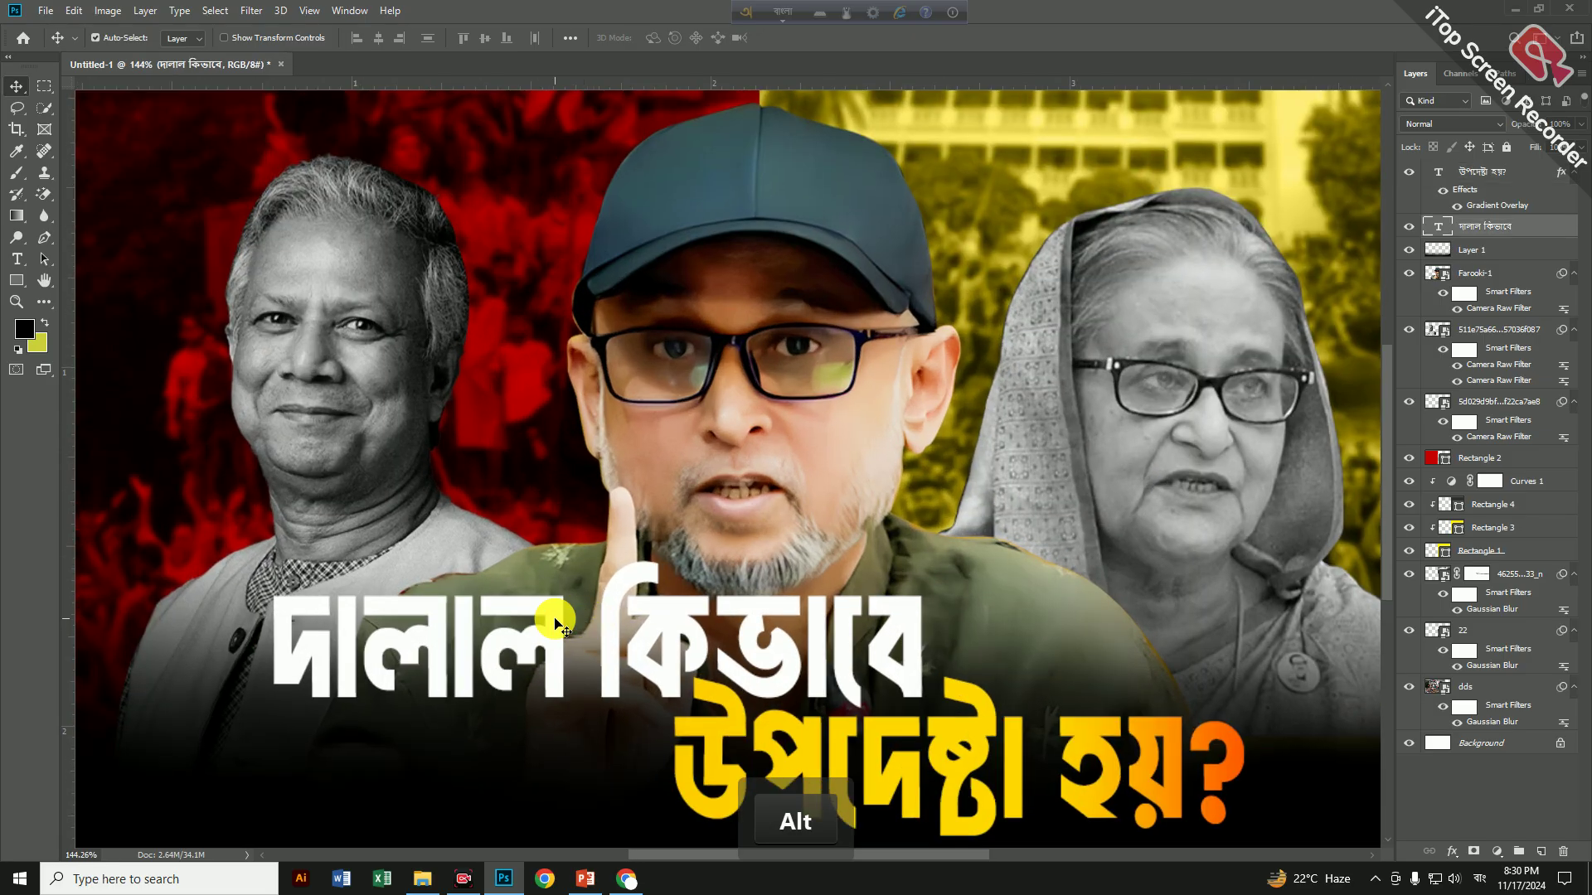
pyautogui.press('ctrl')
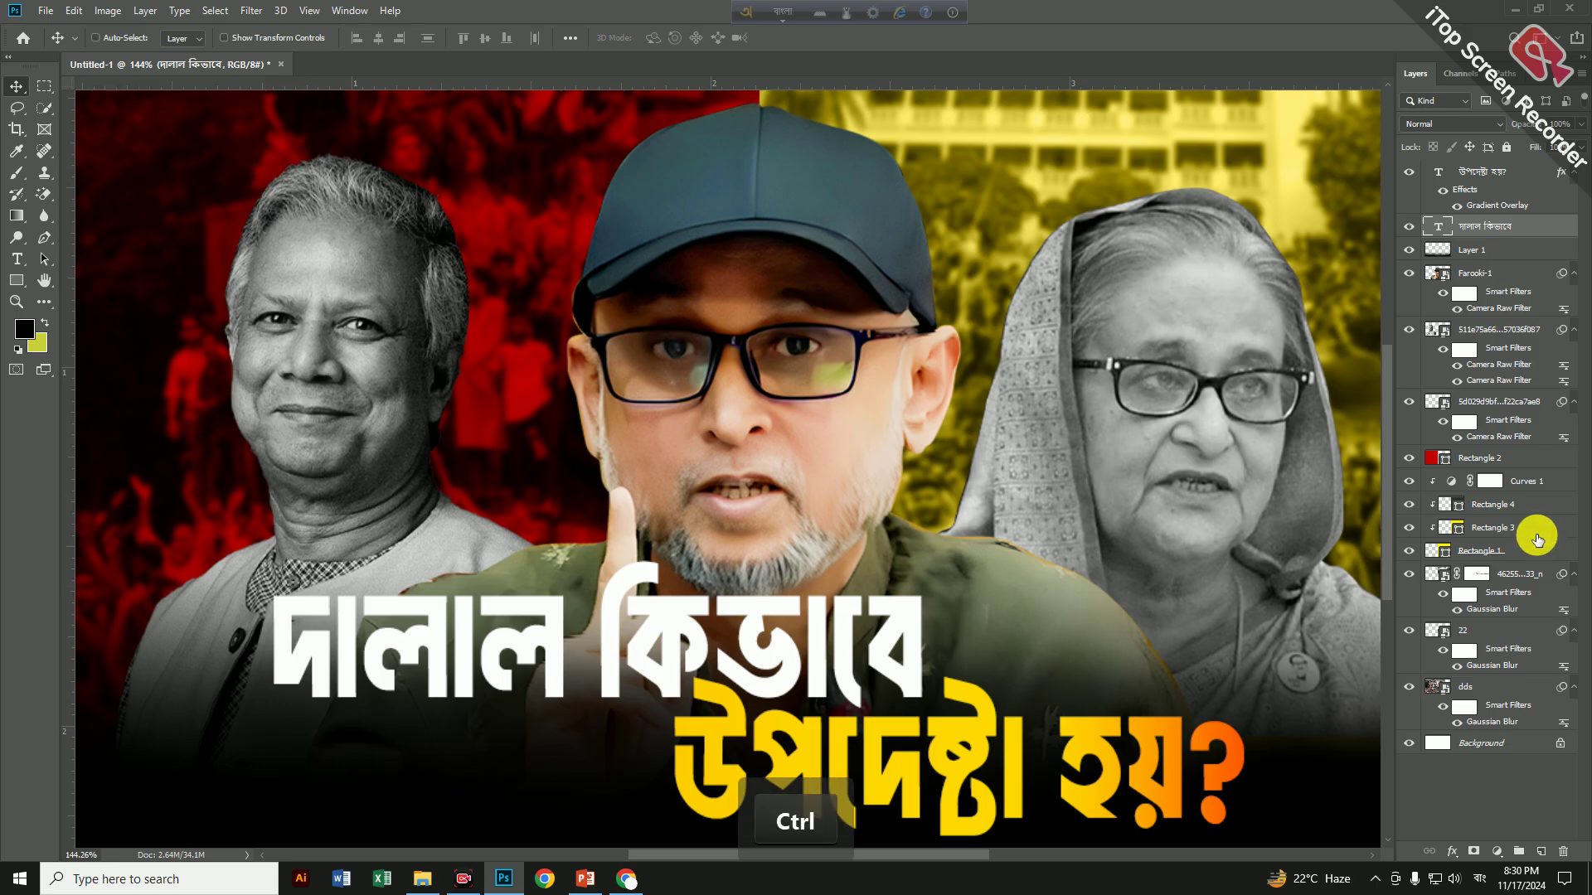
pyautogui.hotkey('ctrl', 'j')
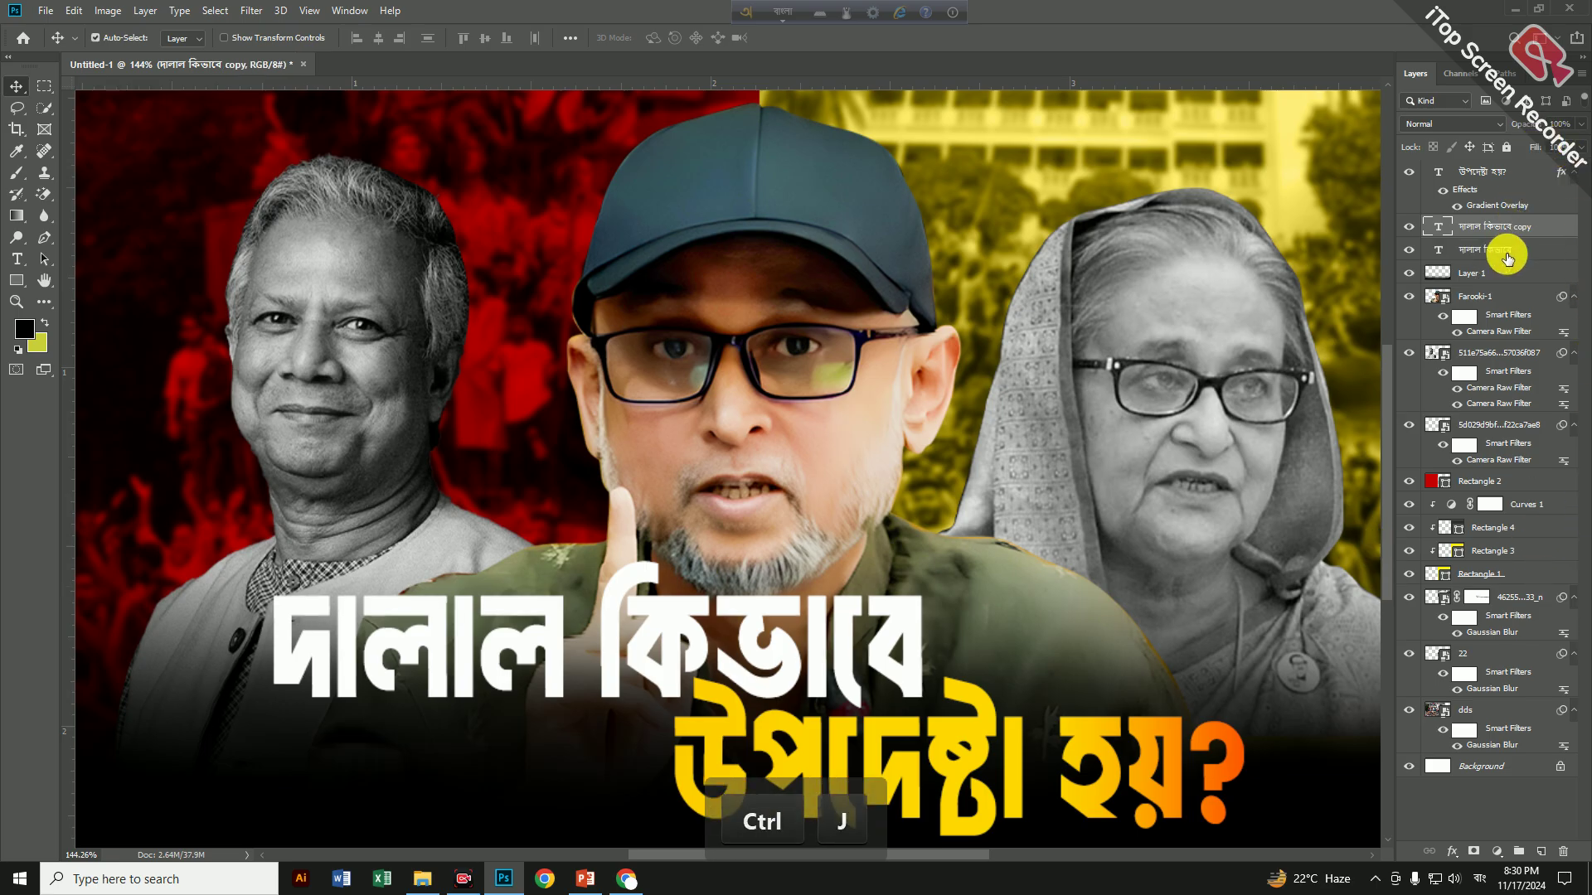
pyautogui.click(1507, 257)
pyautogui.press('Down')
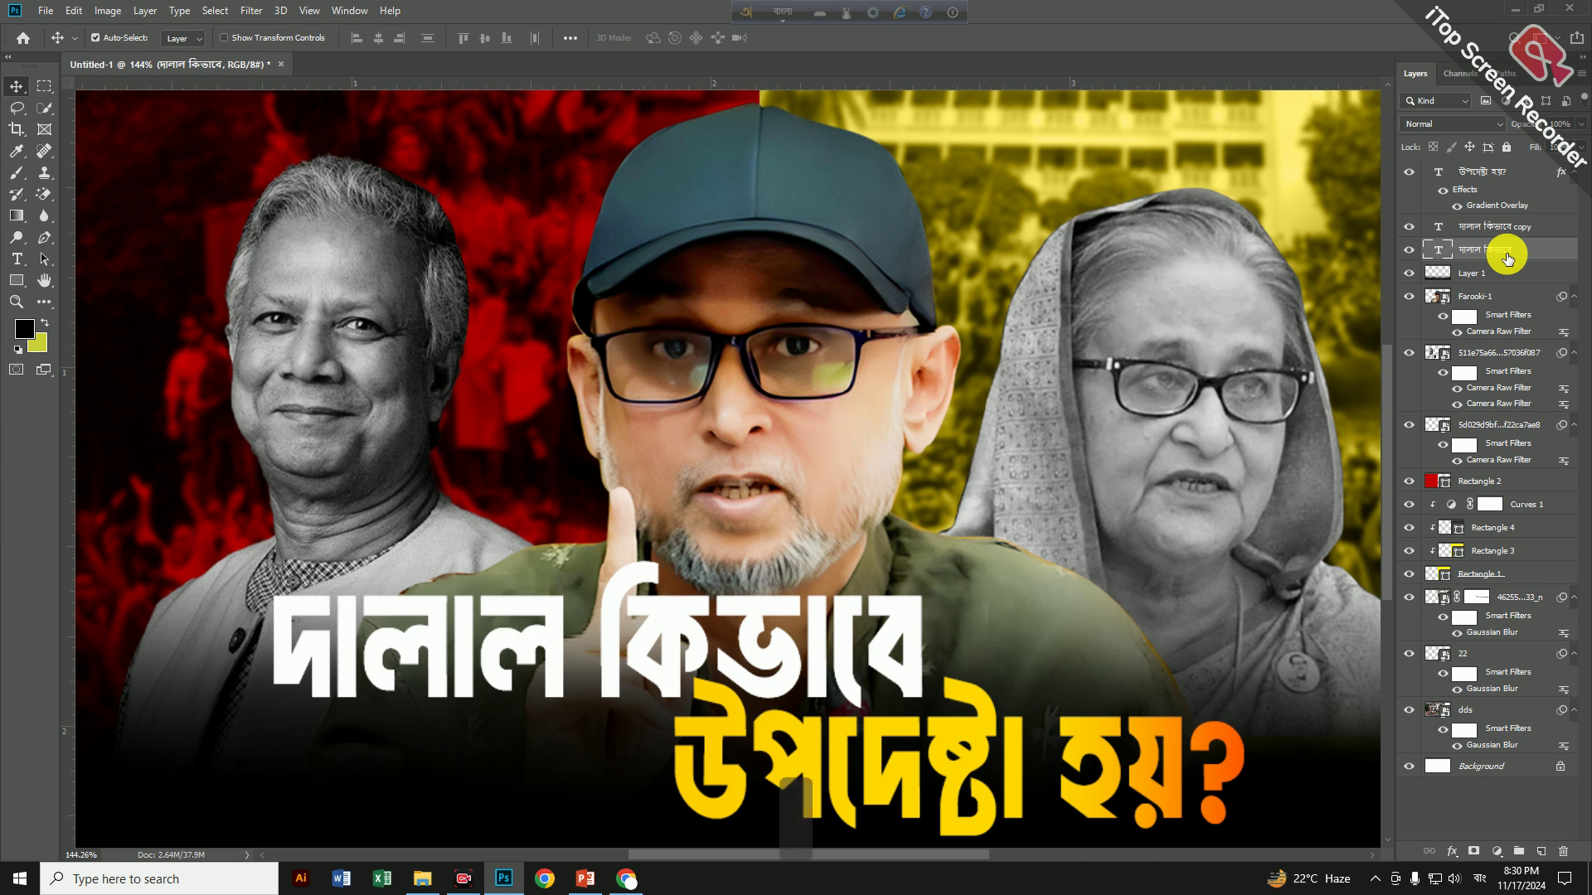
pyautogui.press('Right')
pyautogui.press('Right')
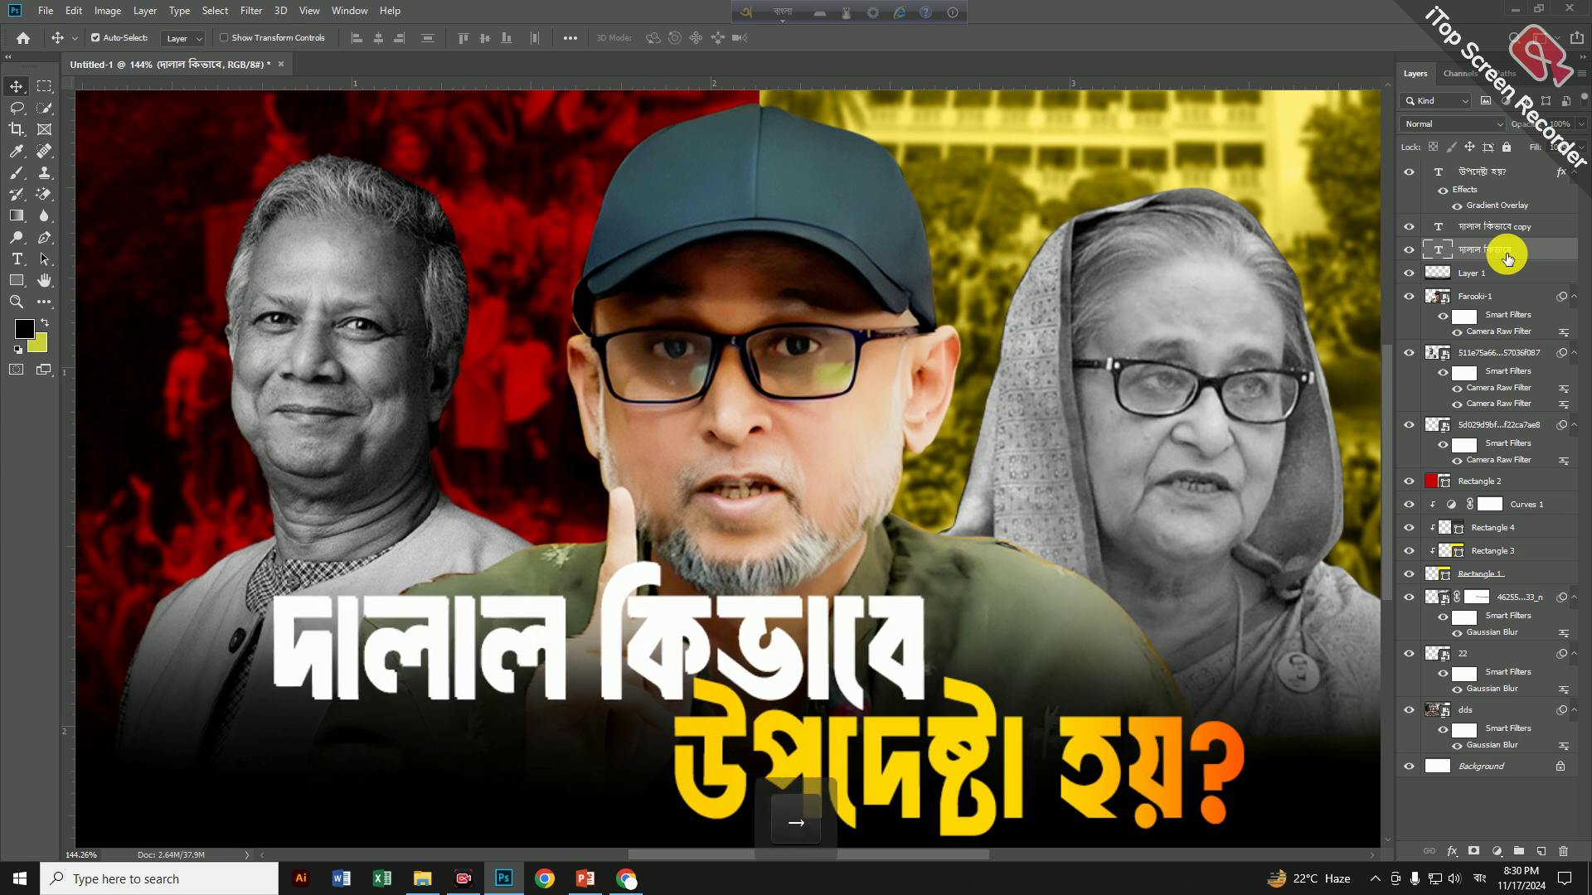
pyautogui.press('Down')
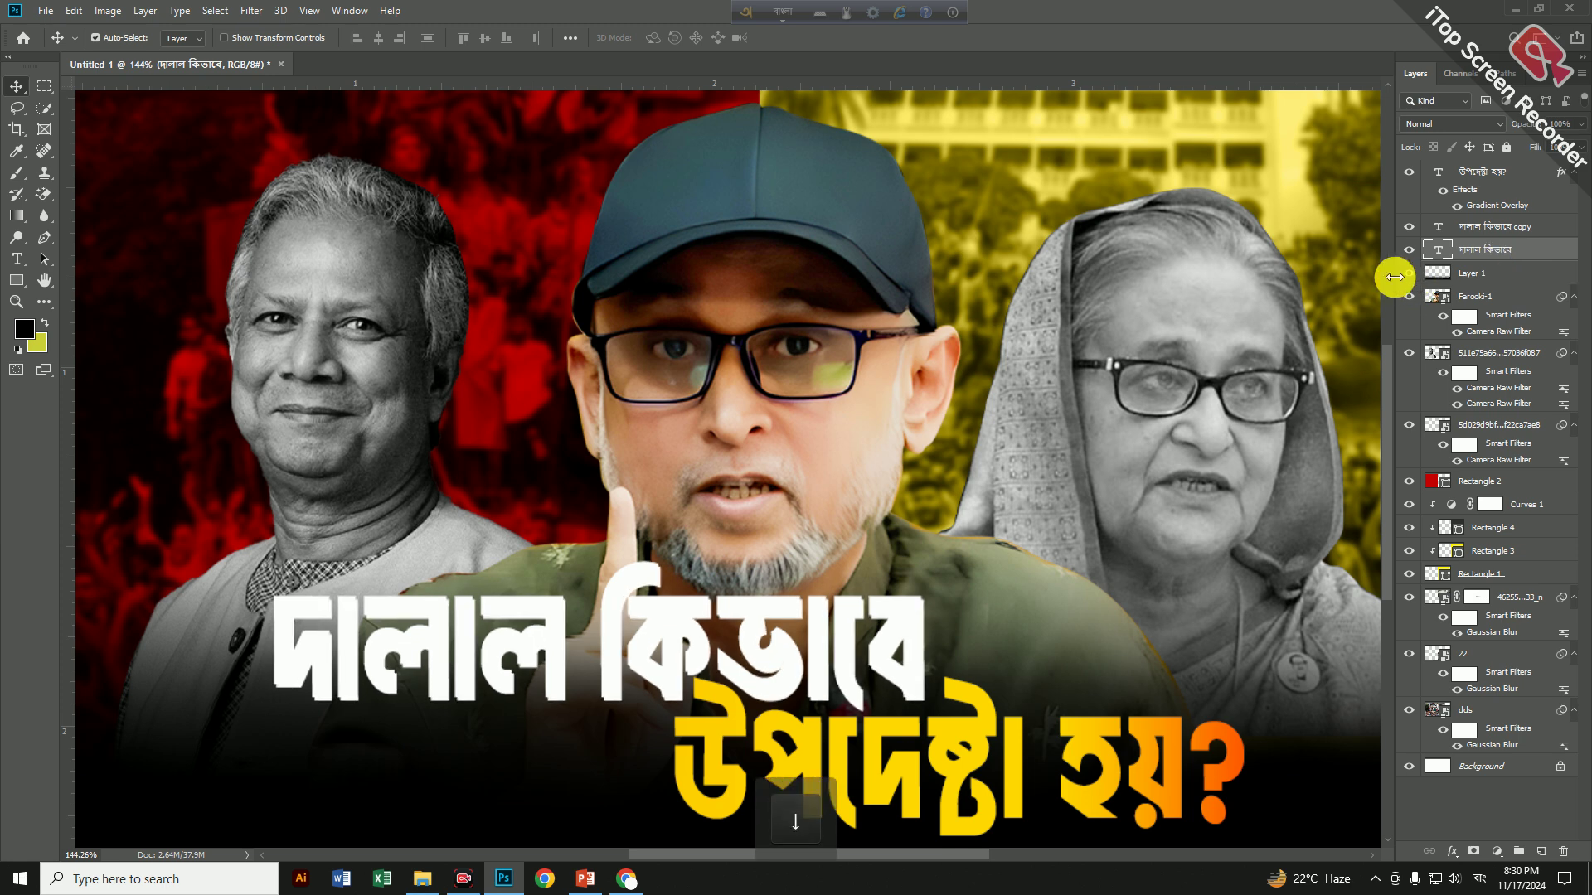
# Recolor the underlying "দালাল কিভাবে" text to dark red #820000
pyautogui.doubleClick(1433, 251)
pyautogui.click(664, 37)
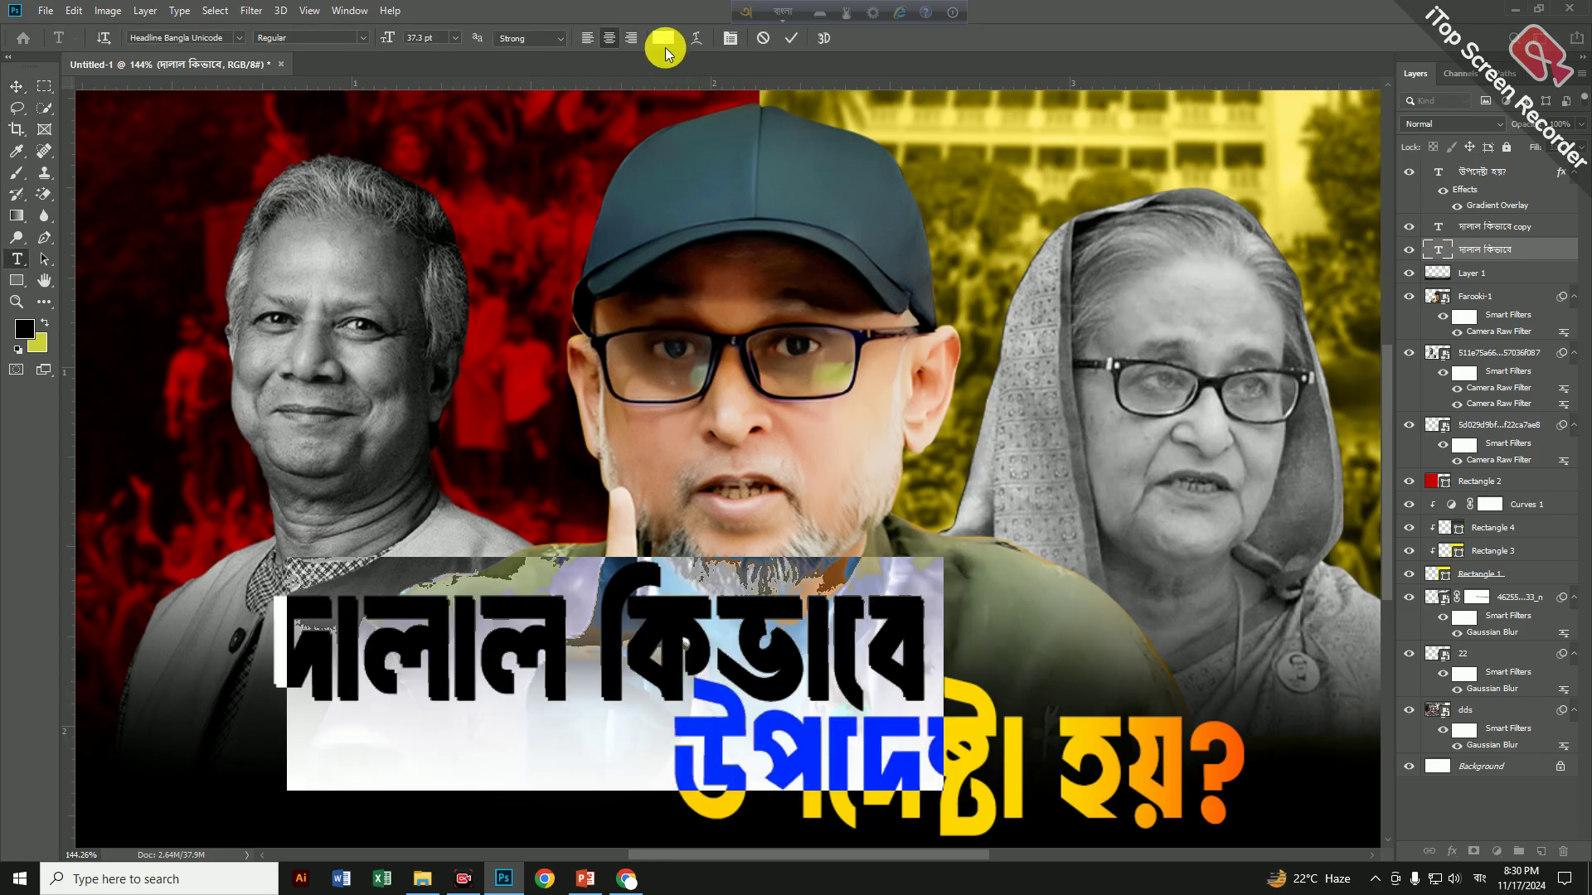
pyautogui.click(1203, 327)
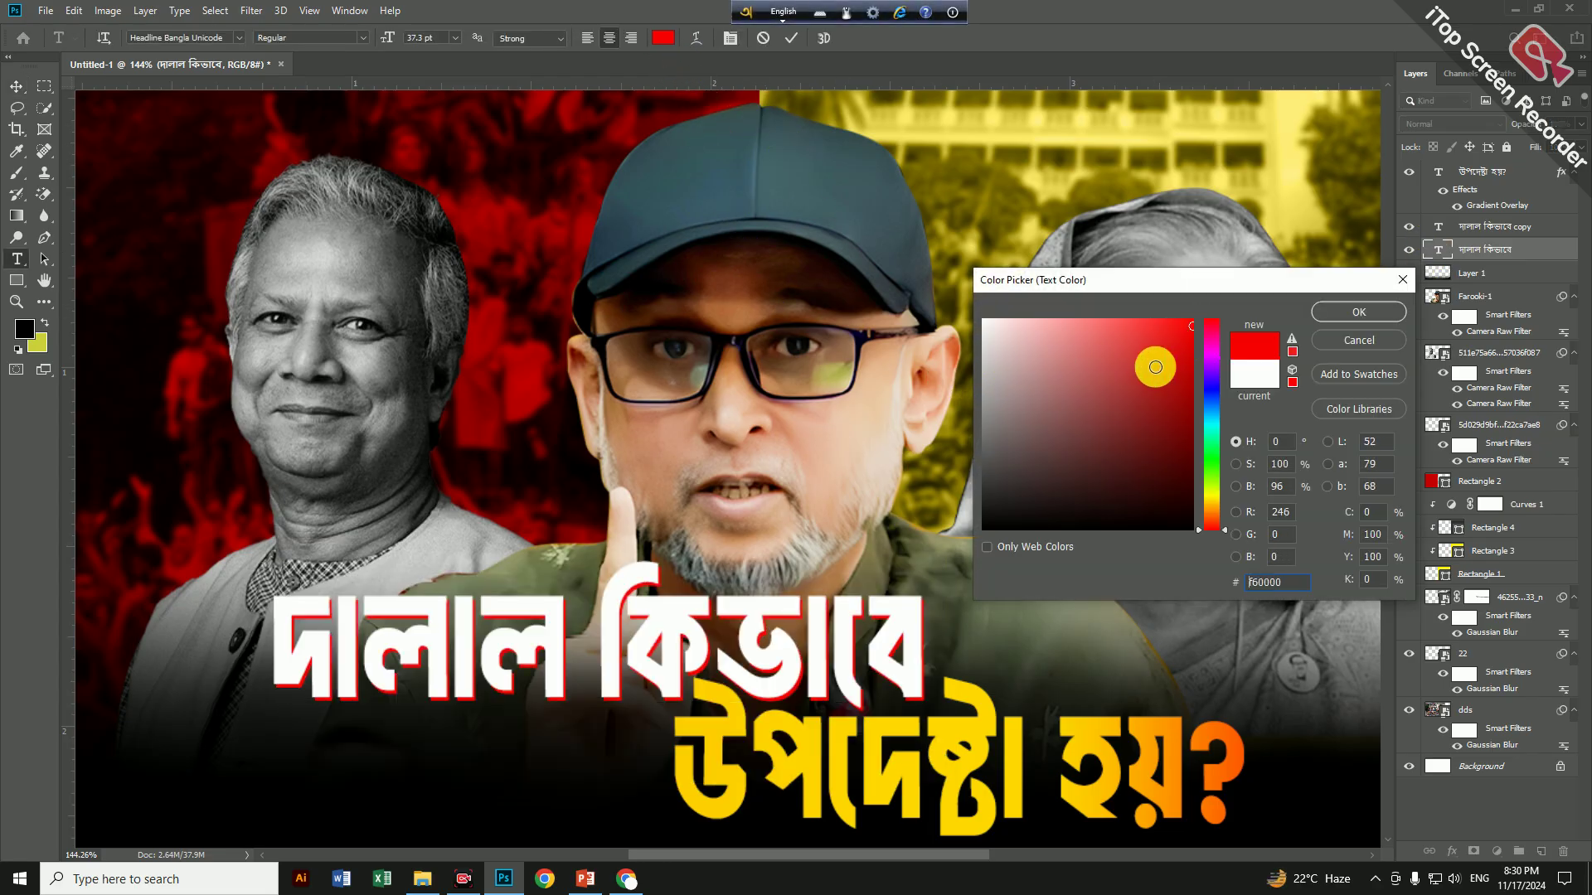
pyautogui.moveTo(1155, 373)
pyautogui.mouseDown()
pyautogui.moveTo(1187, 395)
pyautogui.moveTo(1192, 437)
pyautogui.mouseUp()
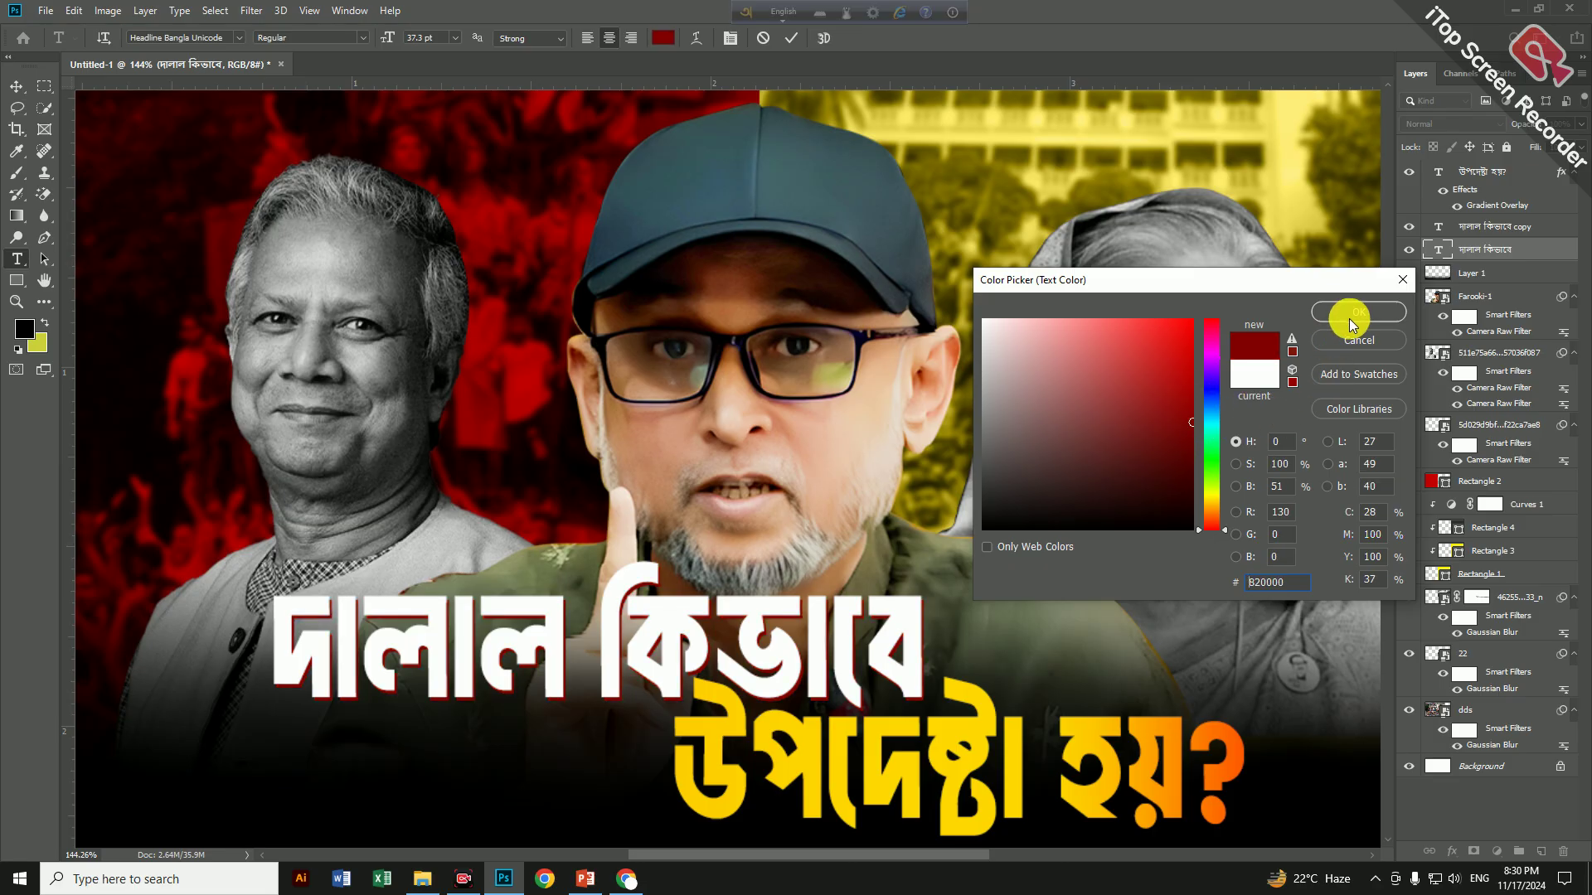
pyautogui.click(1273, 355)
pyautogui.scroll(-3, 776, 518)
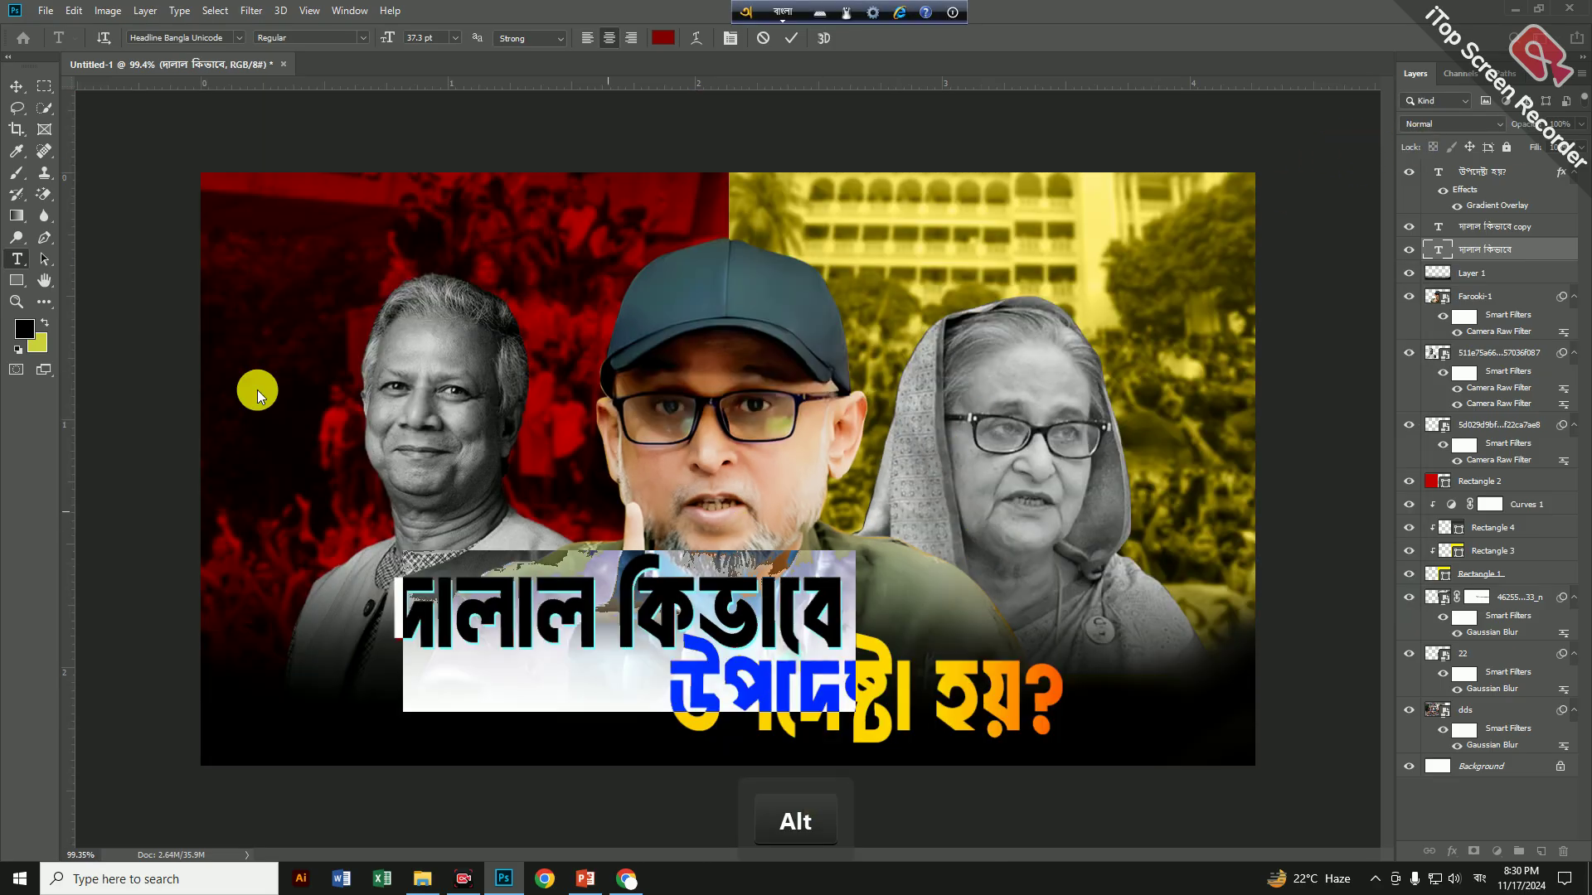
pyautogui.click(16, 86)
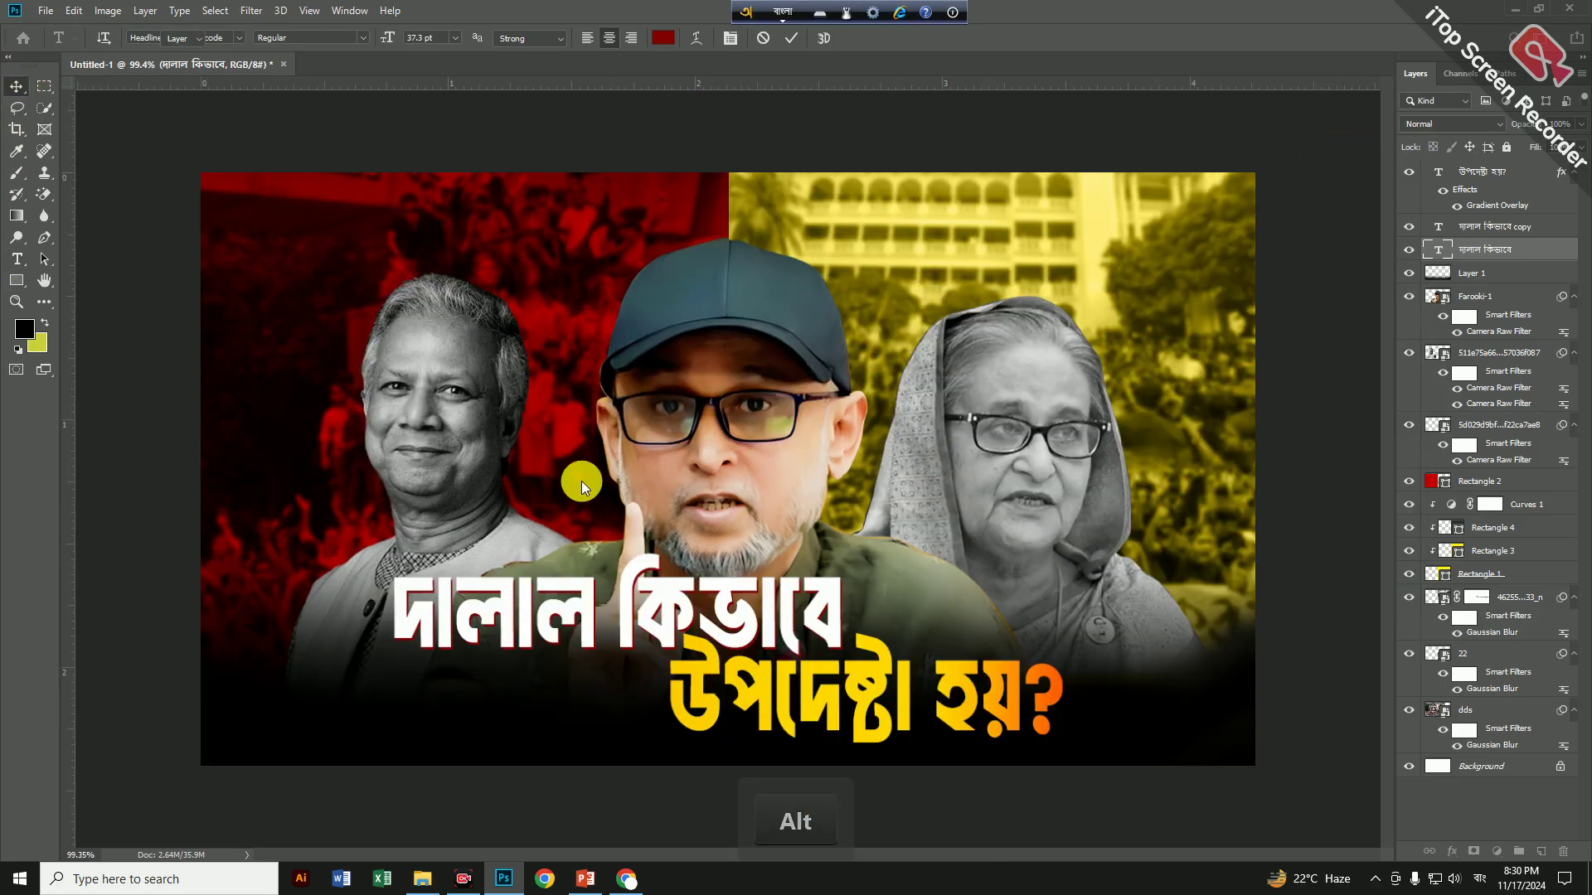
# Duplicate the "উপদেষ্টা হয়?" line and nudge the underlying copy slightly right and down
pyautogui.click(770, 688)
pyautogui.hotkey('ctrl', 'j')
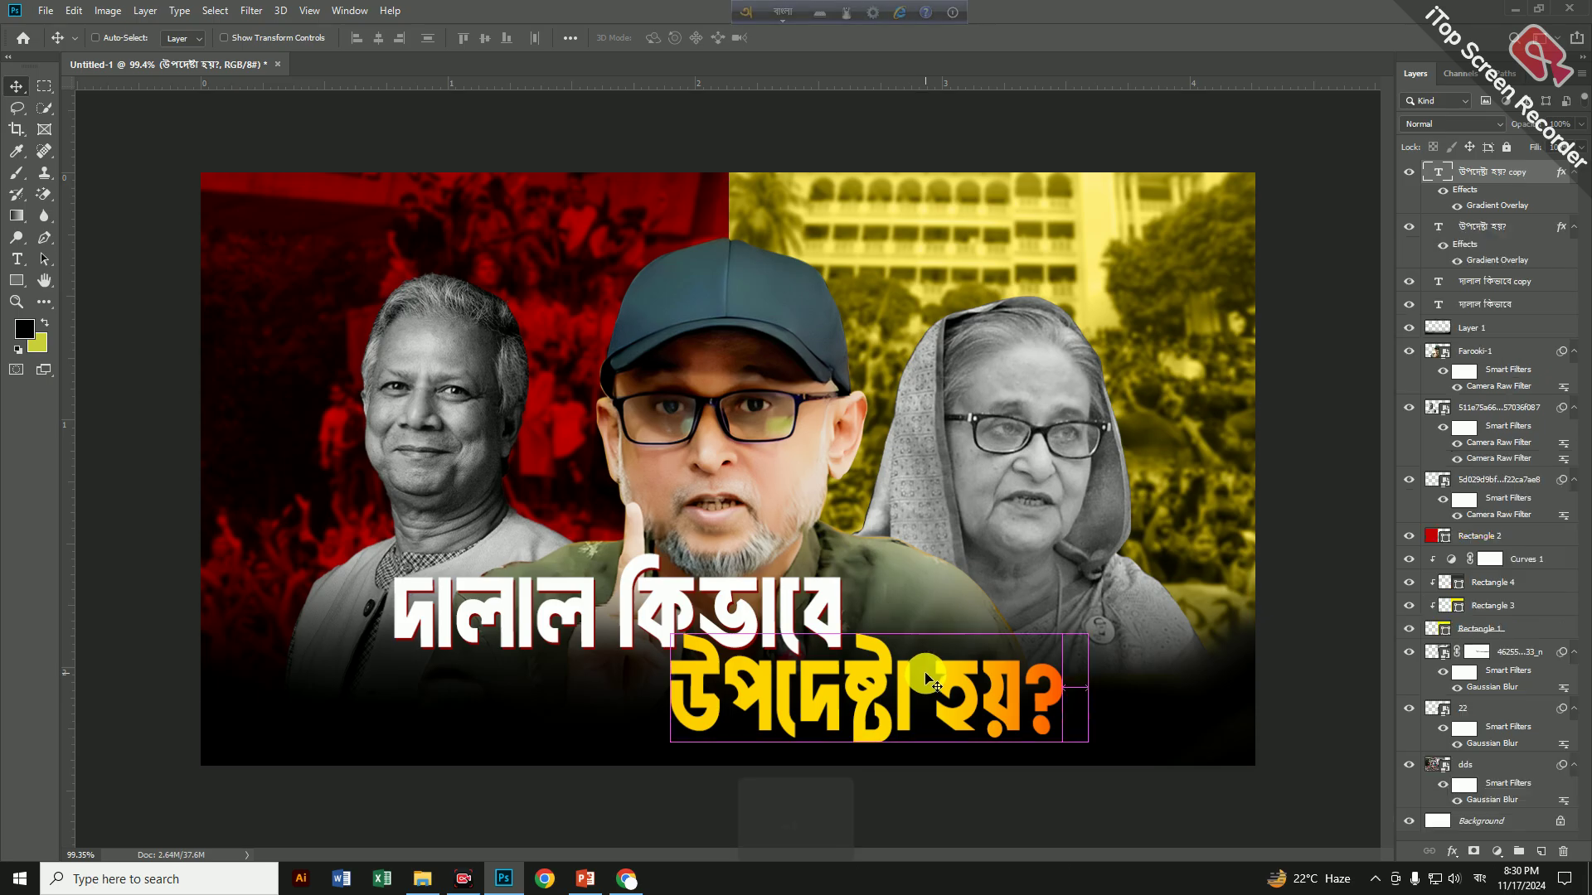
pyautogui.click(1478, 230)
pyautogui.press('Right')
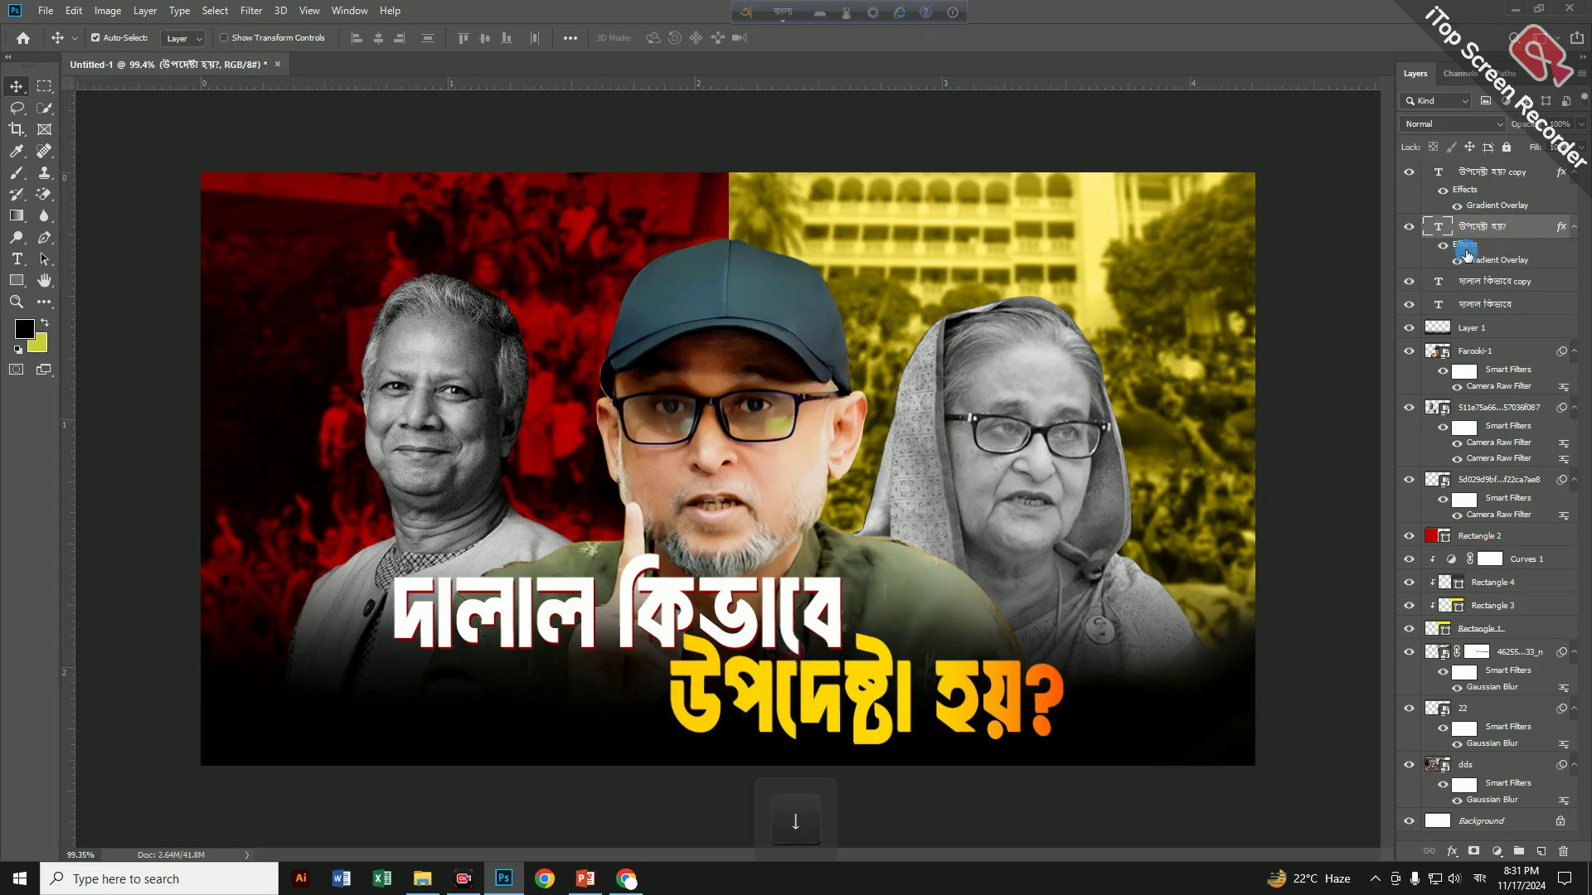
# Convert the Gradient Overlay of the underlying "উপদেষ্টা হয়?" text to its own layer and delete that gradient fill layer
pyautogui.rightClick(1466, 253)
pyautogui.click(1507, 527)
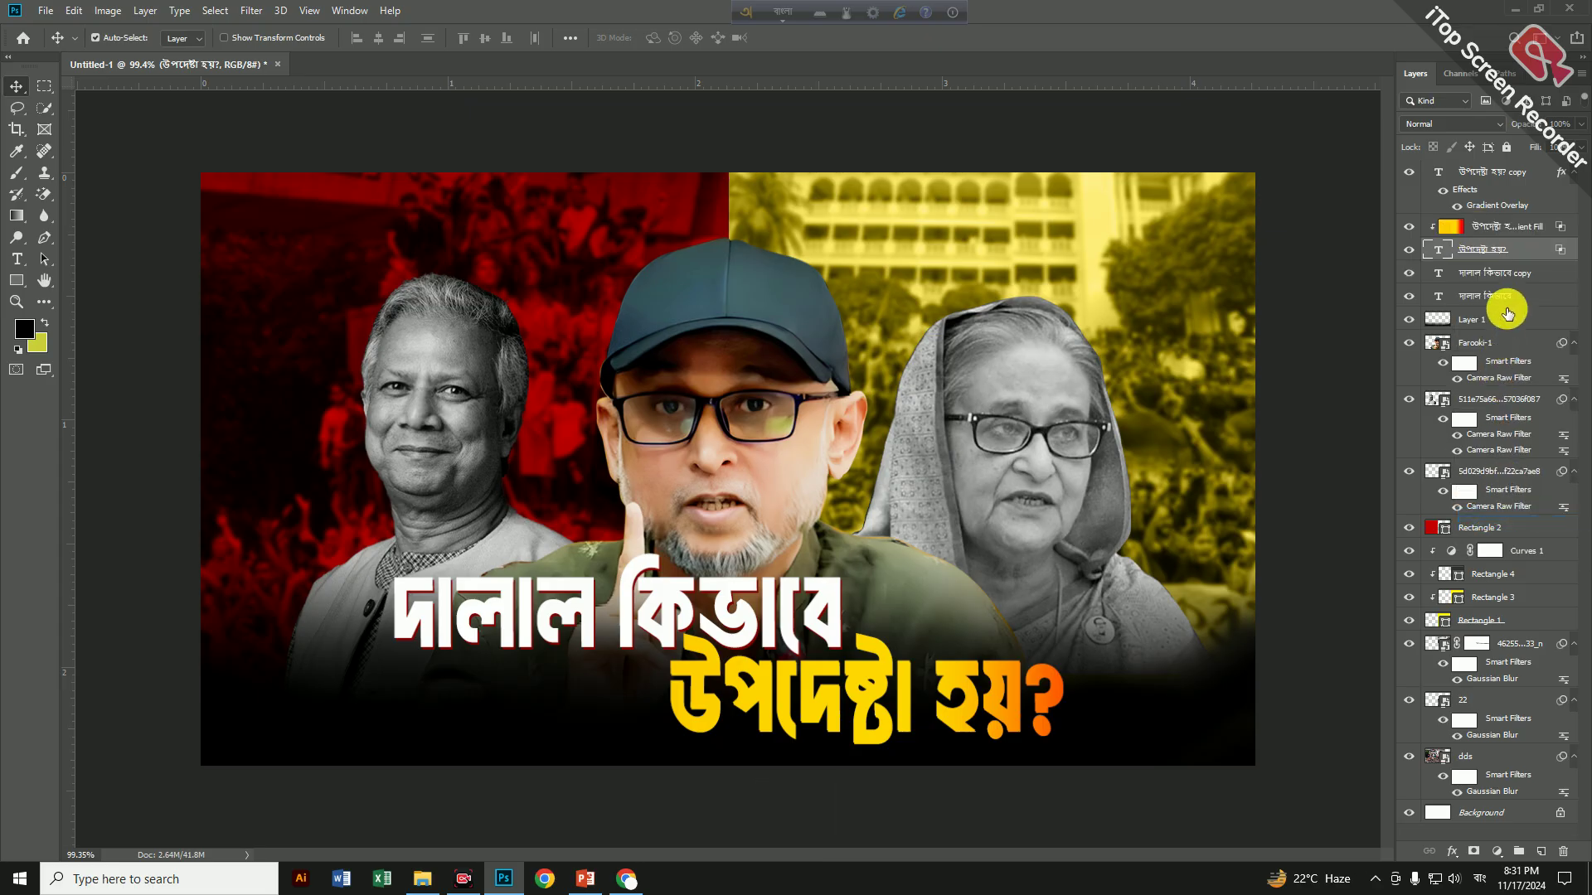
pyautogui.click(1499, 228)
pyautogui.press('Delete')
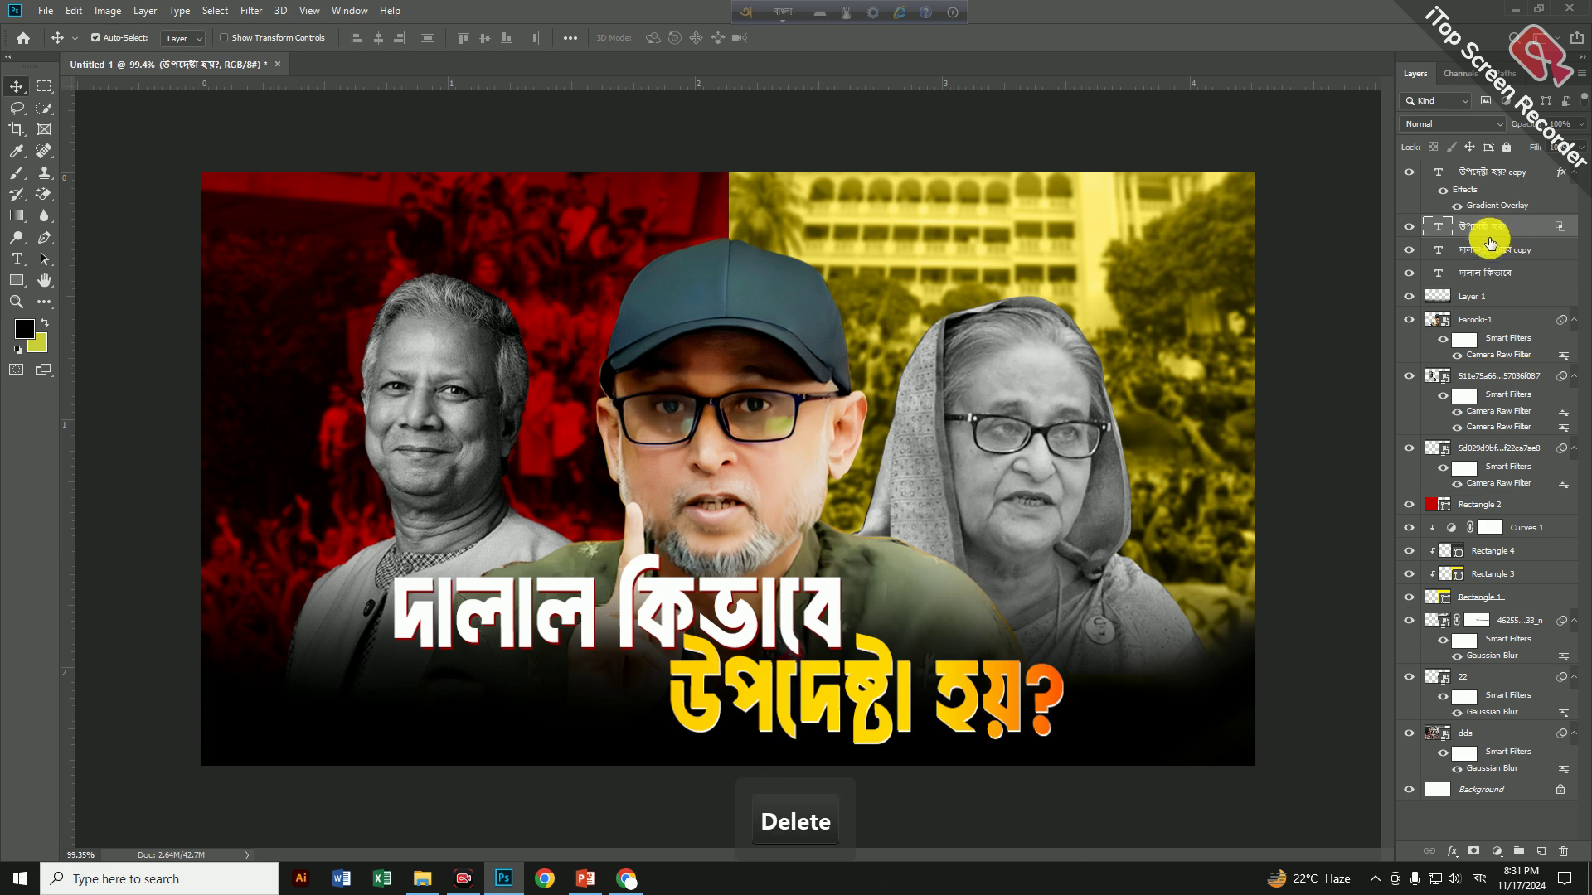
pyautogui.click(1477, 253)
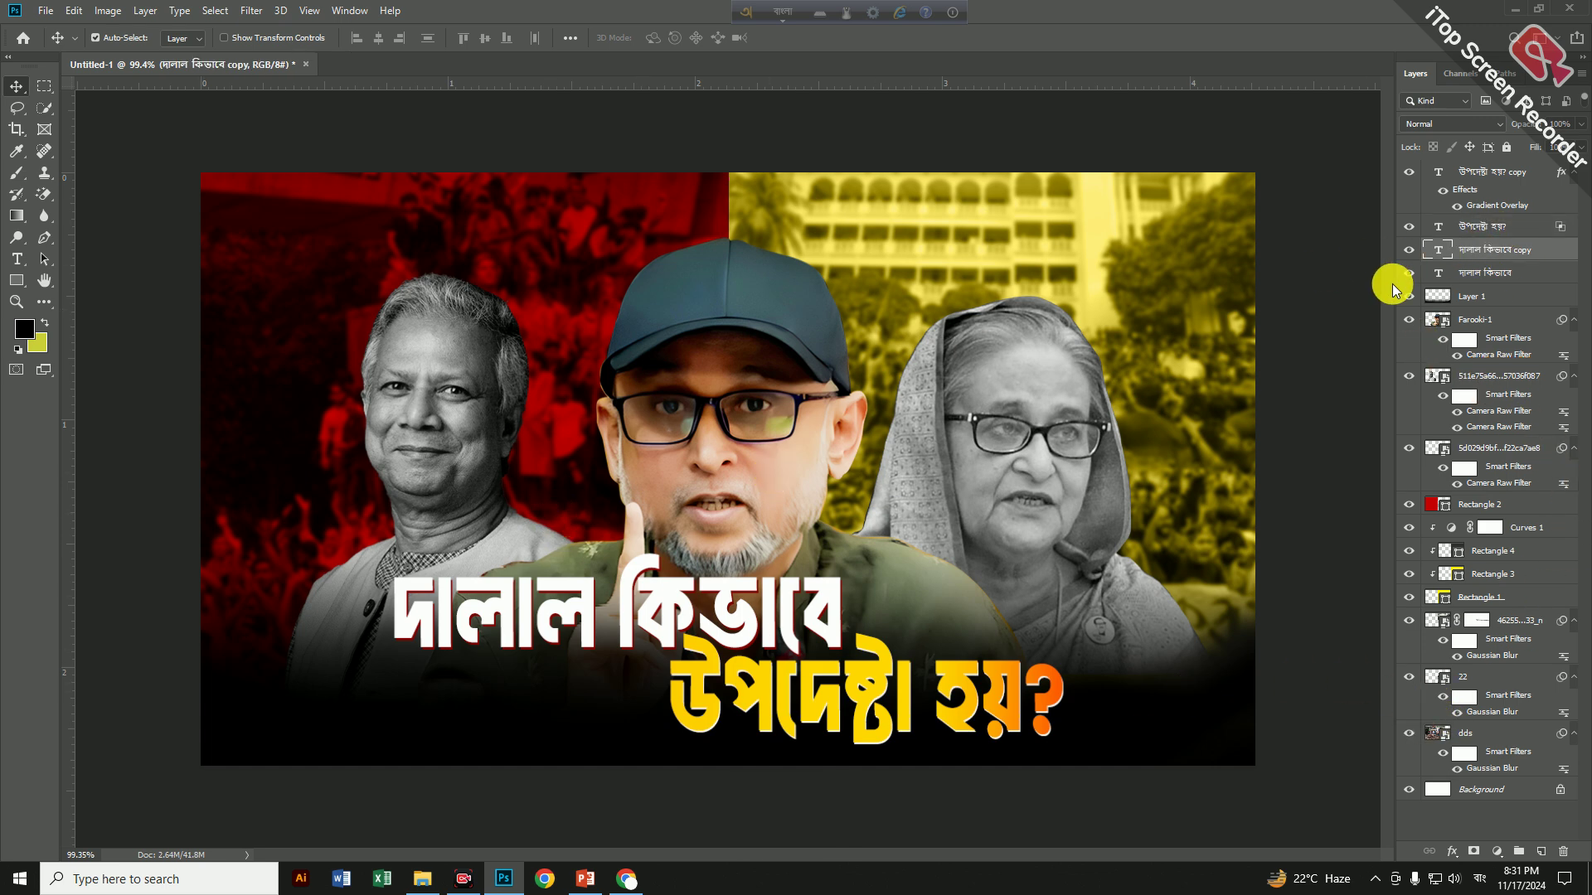
pyautogui.click(1438, 250)
pyautogui.doubleClick(1438, 250)
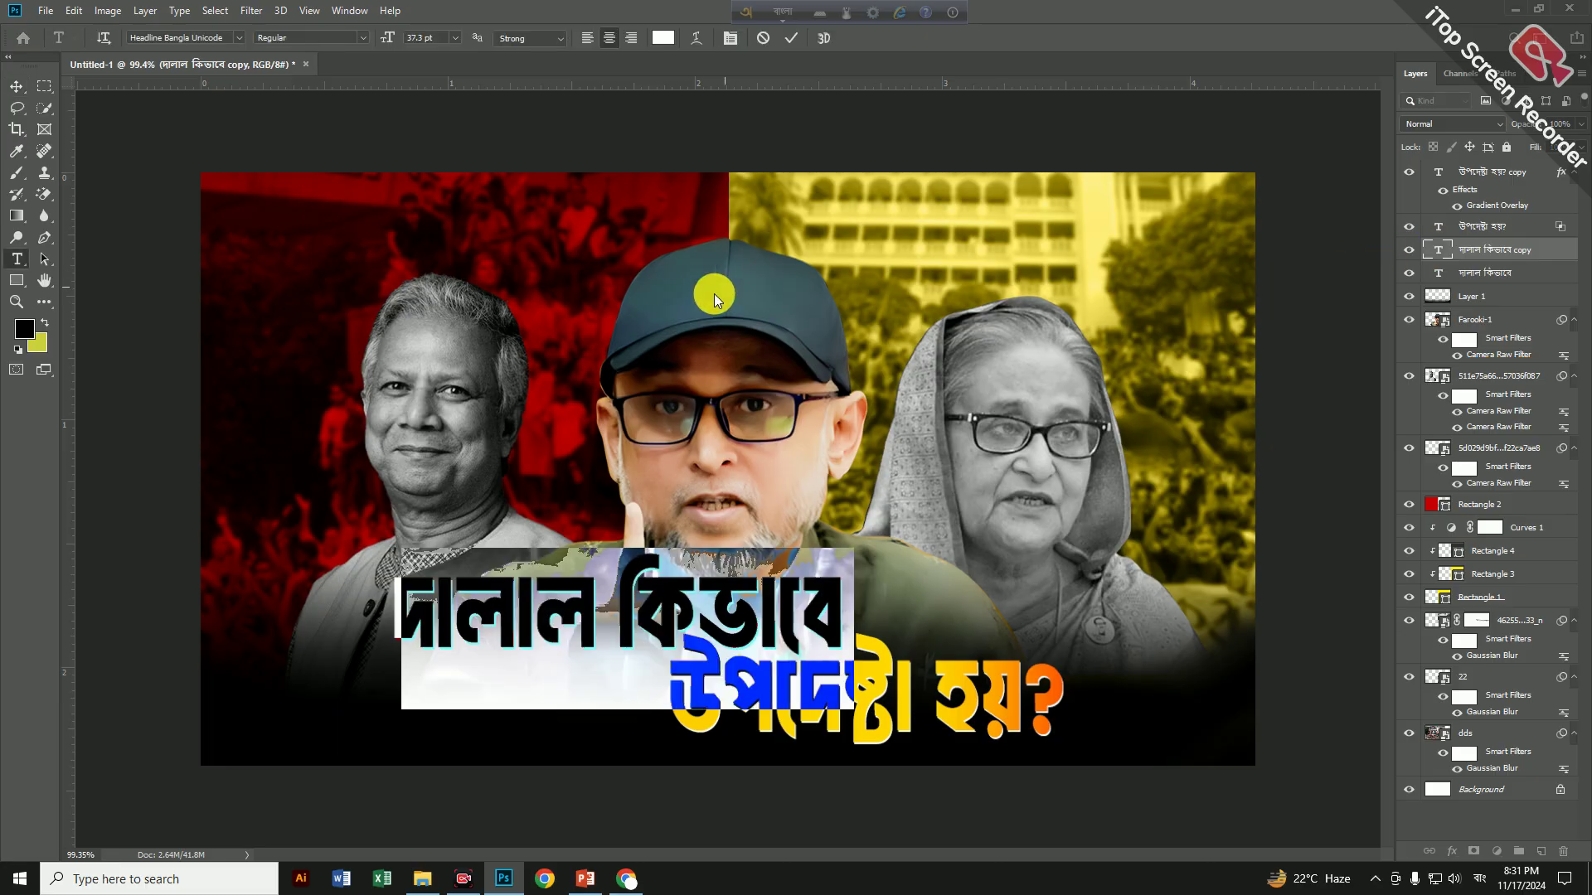
pyautogui.click(18, 85)
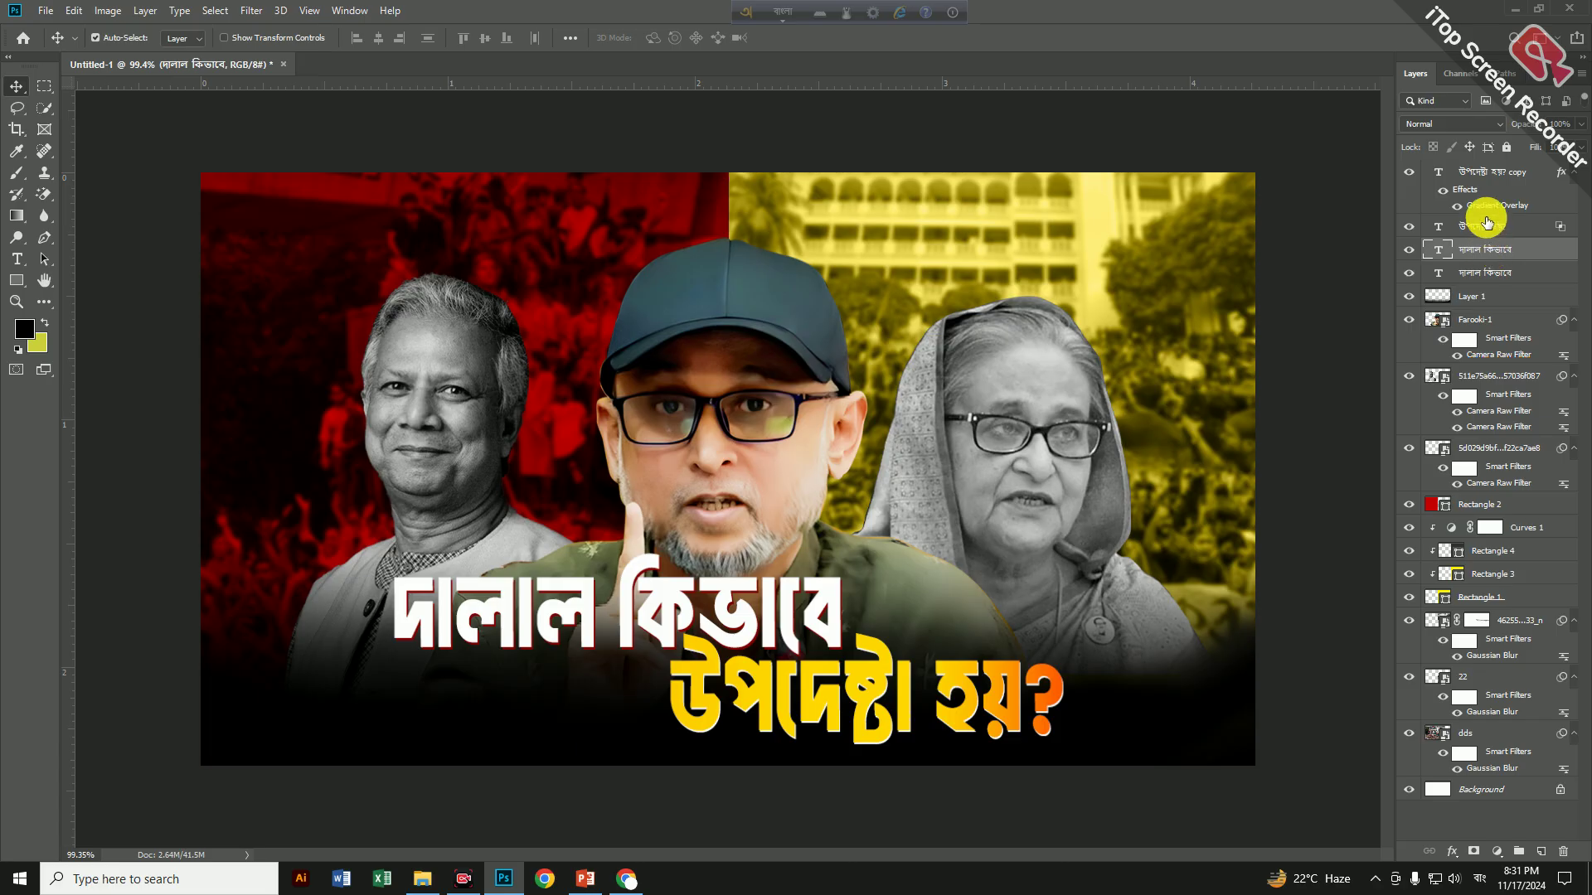
# Recolor the underlying "উপদেষ্টা হয়?" text to red #d60b0b
pyautogui.click(1413, 226)
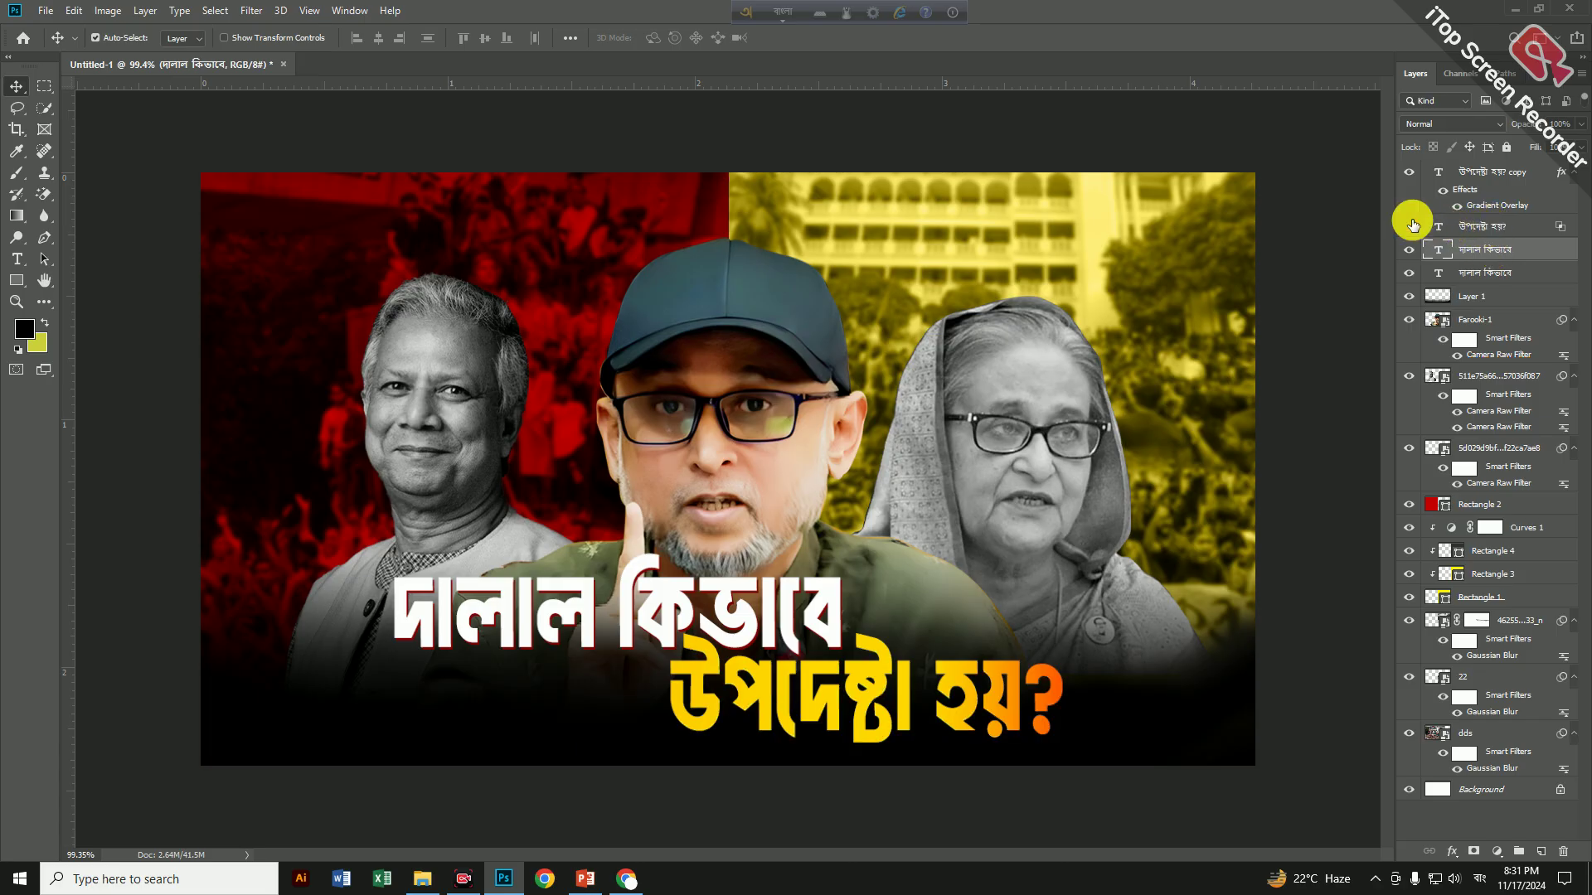
pyautogui.click(1412, 225)
pyautogui.click(1455, 226)
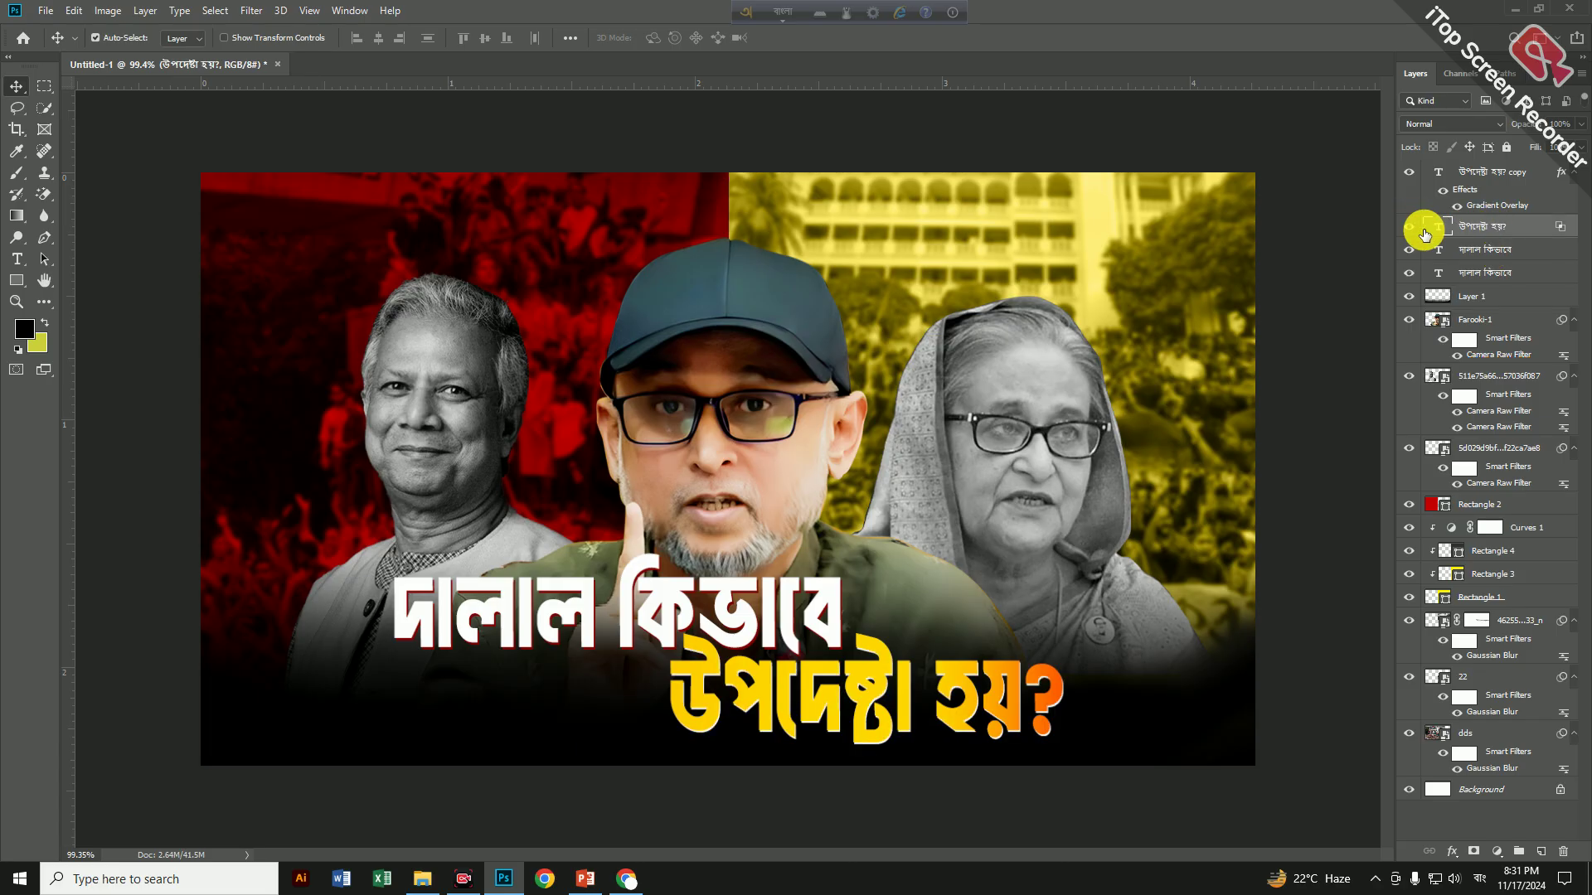
pyautogui.doubleClick(1435, 227)
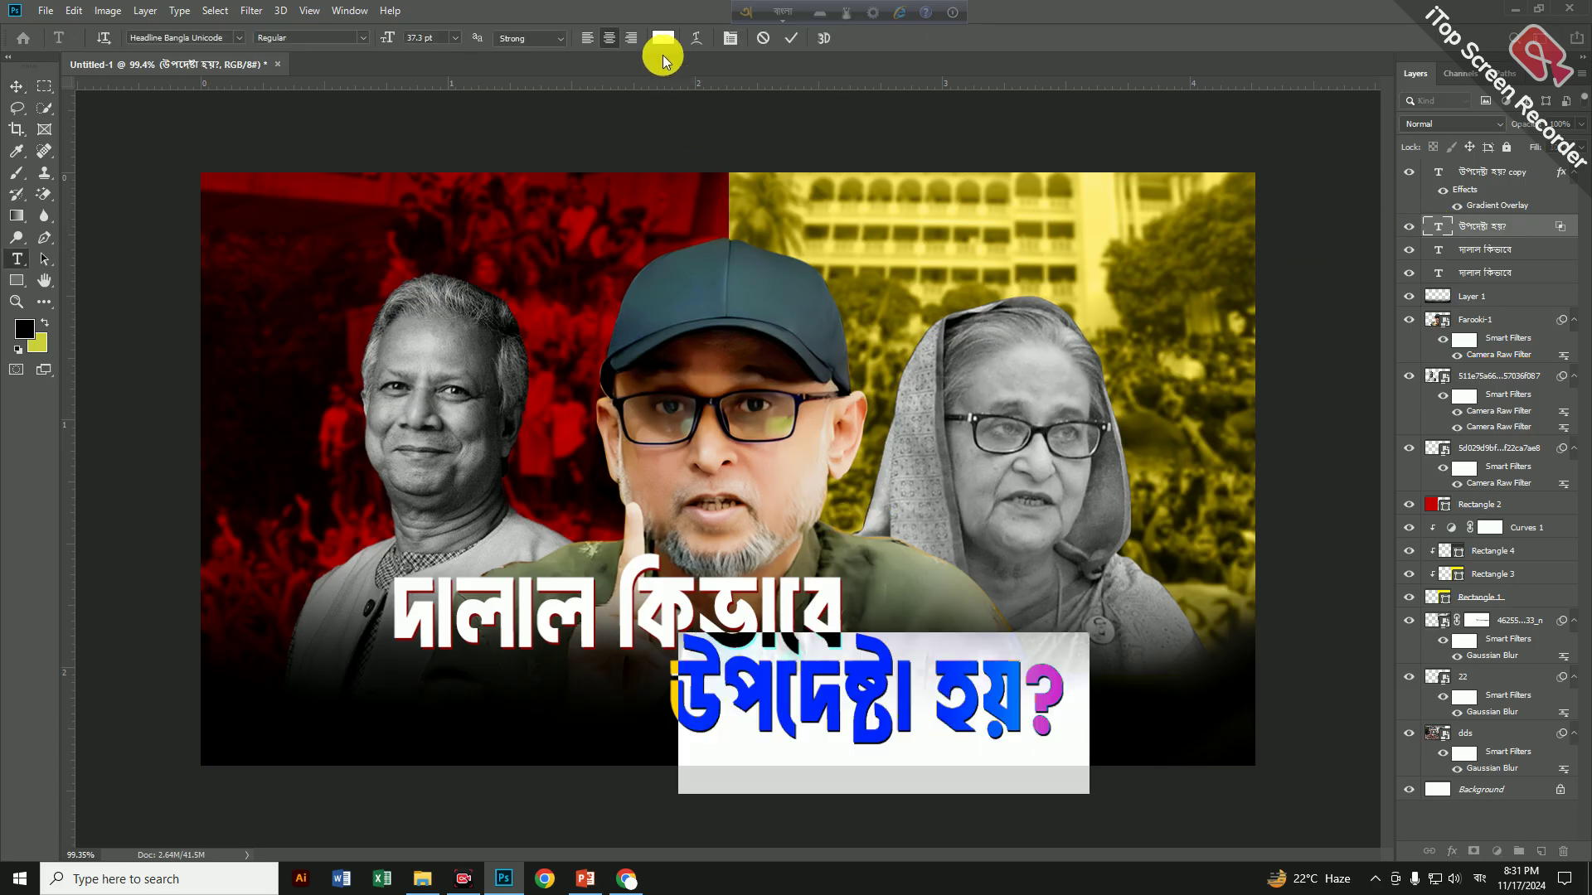
pyautogui.click(663, 37)
pyautogui.click(660, 174)
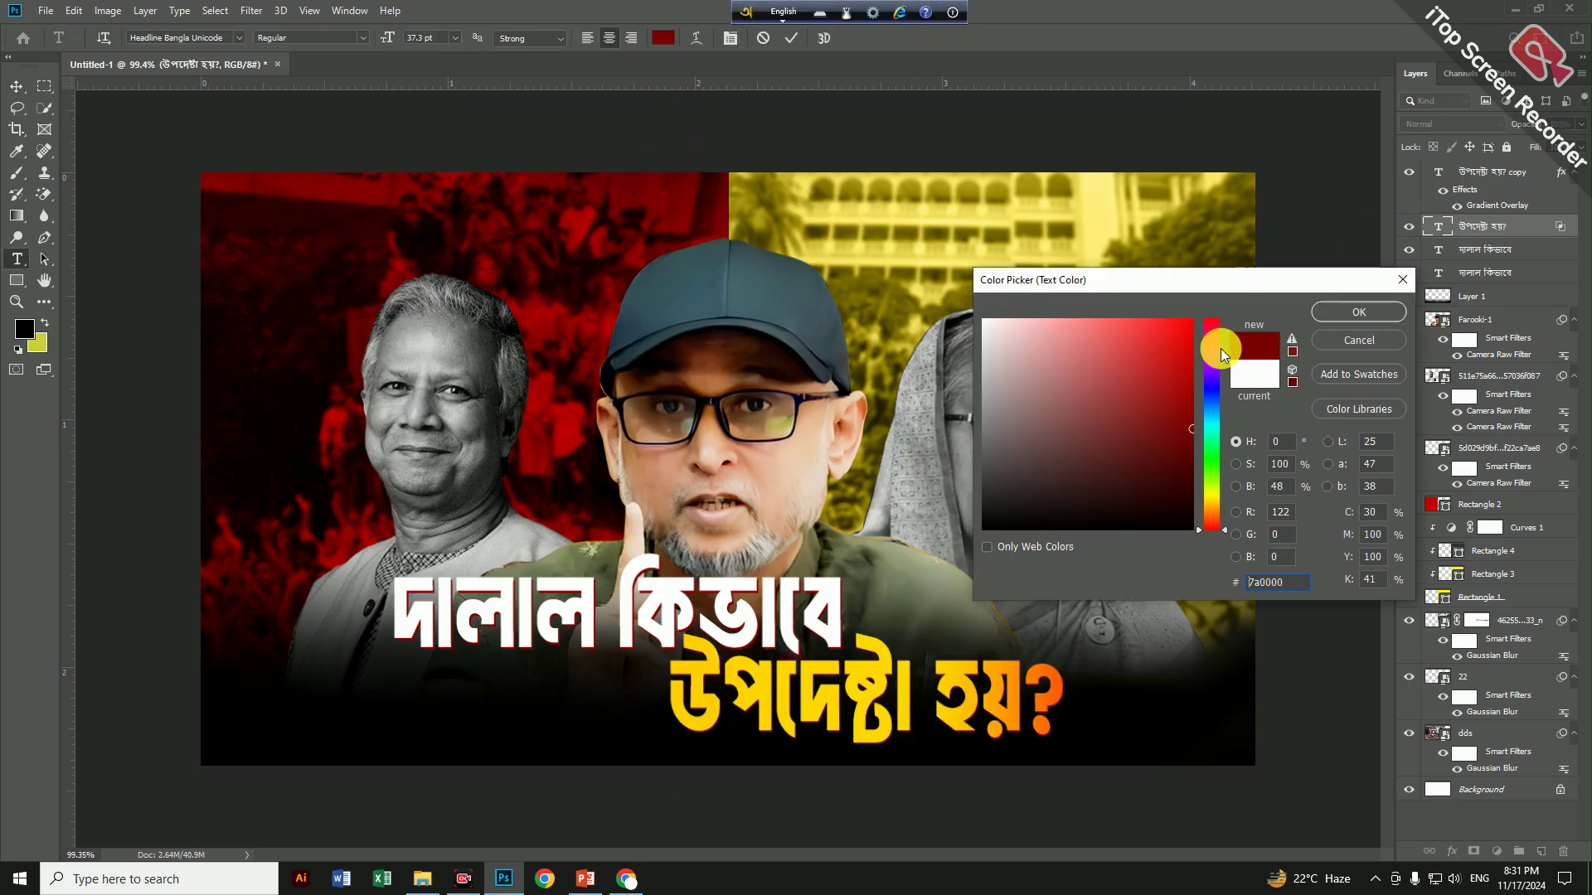
pyautogui.click(1182, 353)
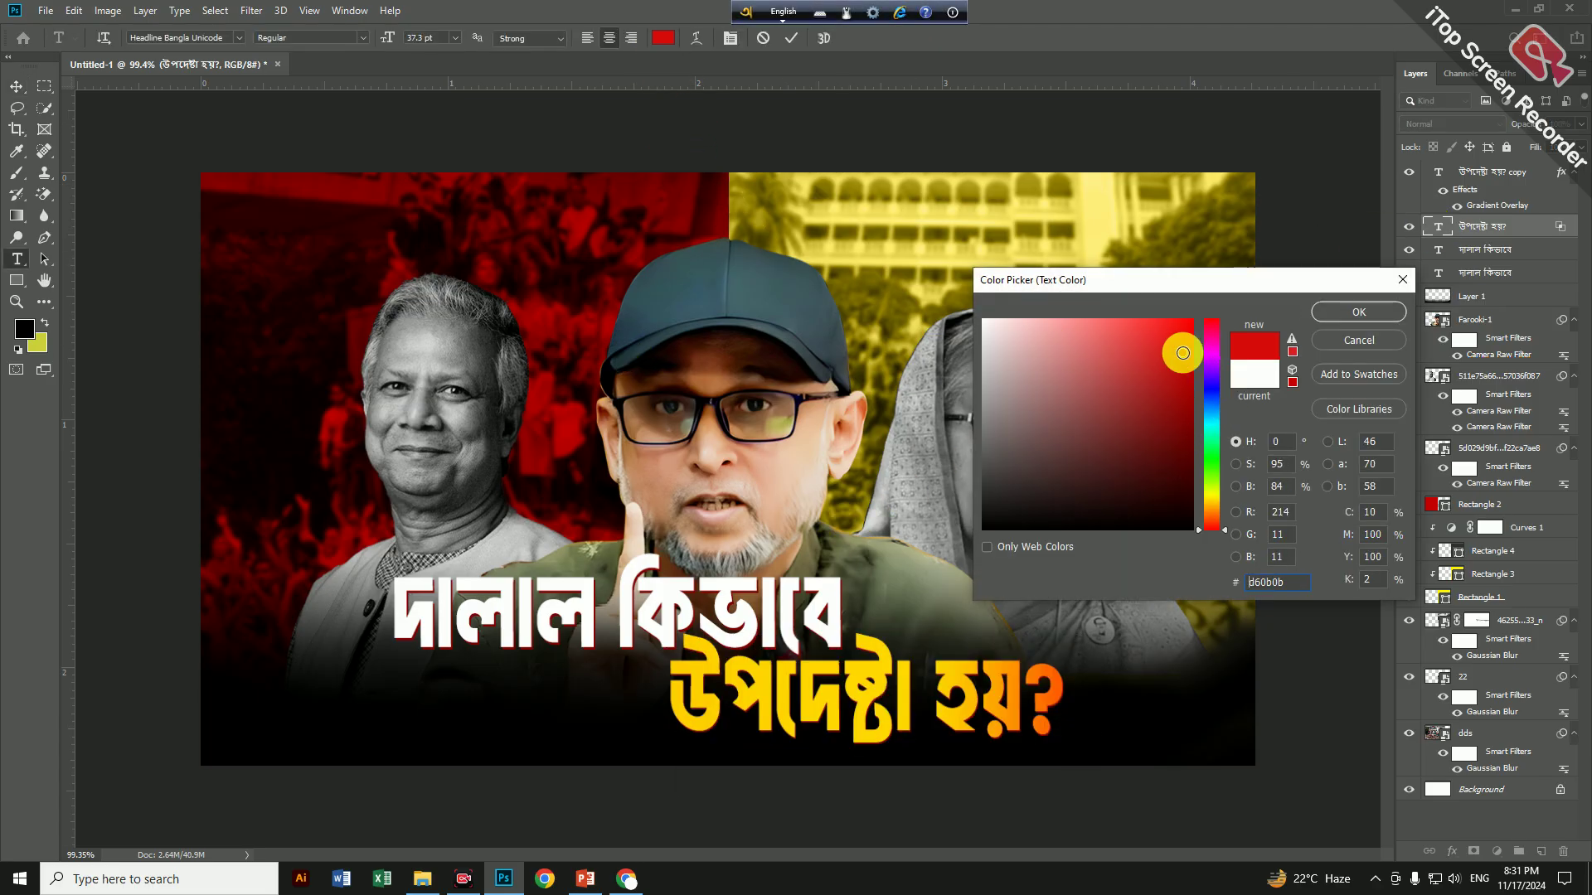
pyautogui.click(1321, 317)
pyautogui.click(16, 87)
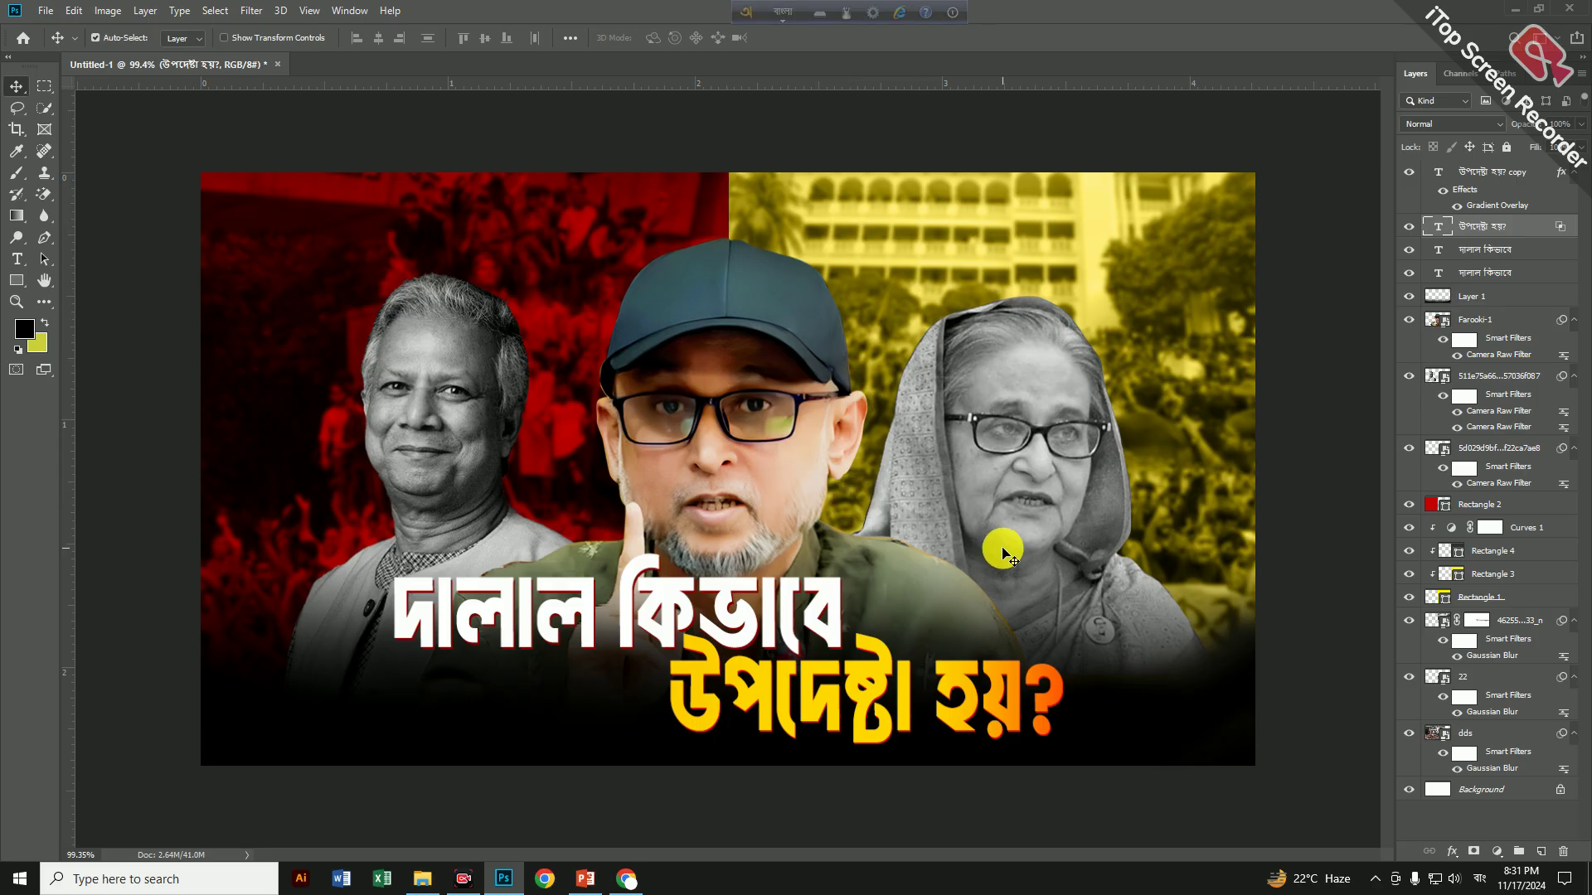
pyautogui.press('ctrl')
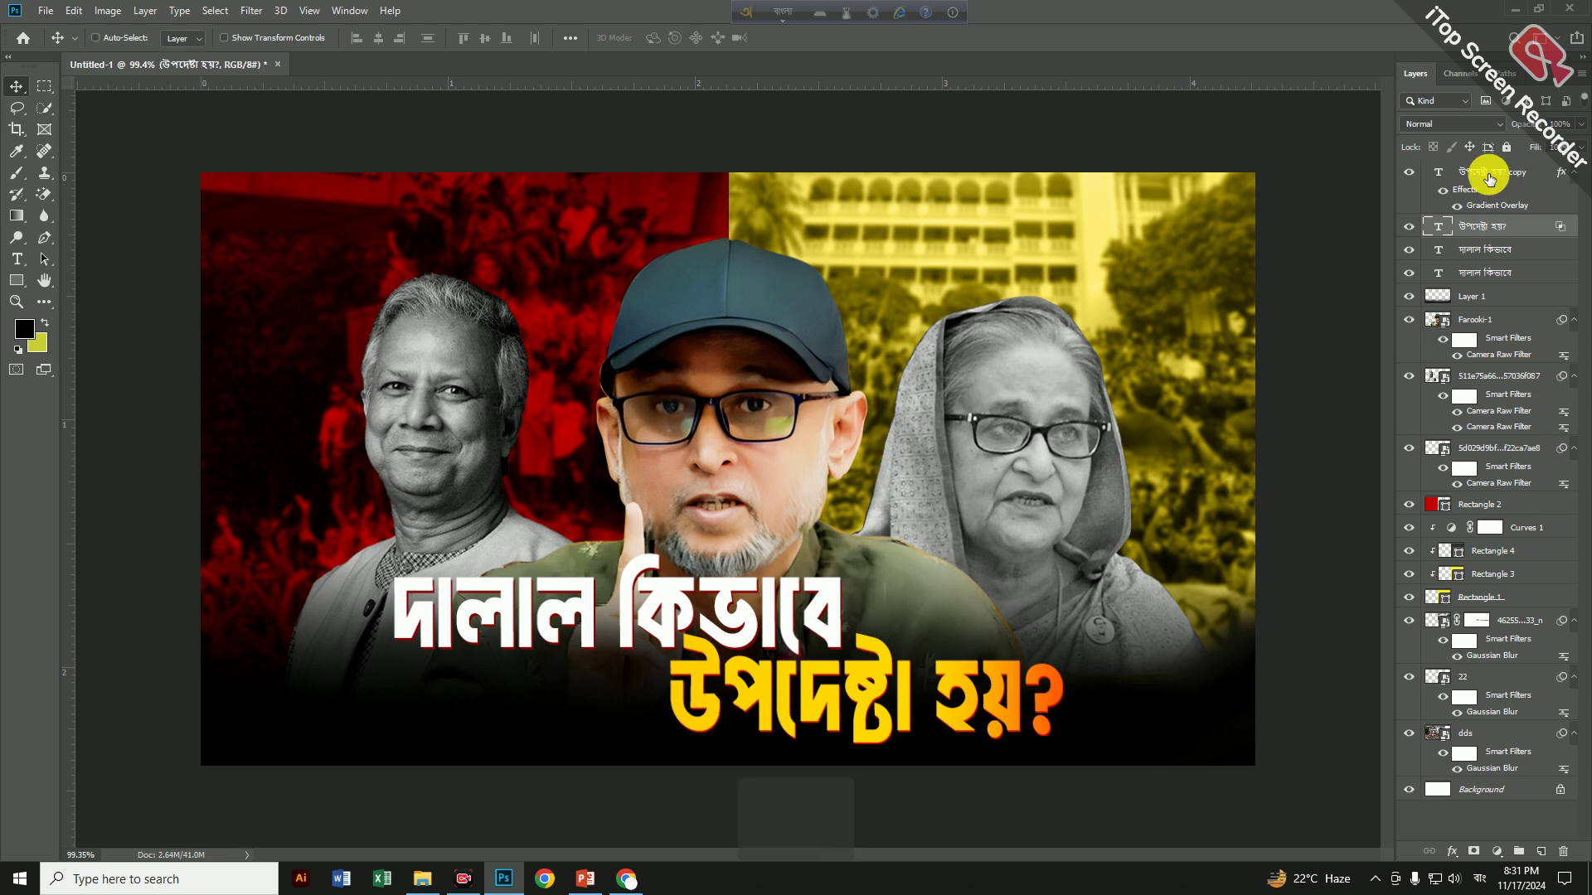
# Merge both Bangla headline lines and their red shadow copies into a single layer
pyautogui.keyDown('ctrl'); pyautogui.click(1490, 177); pyautogui.keyUp('ctrl')
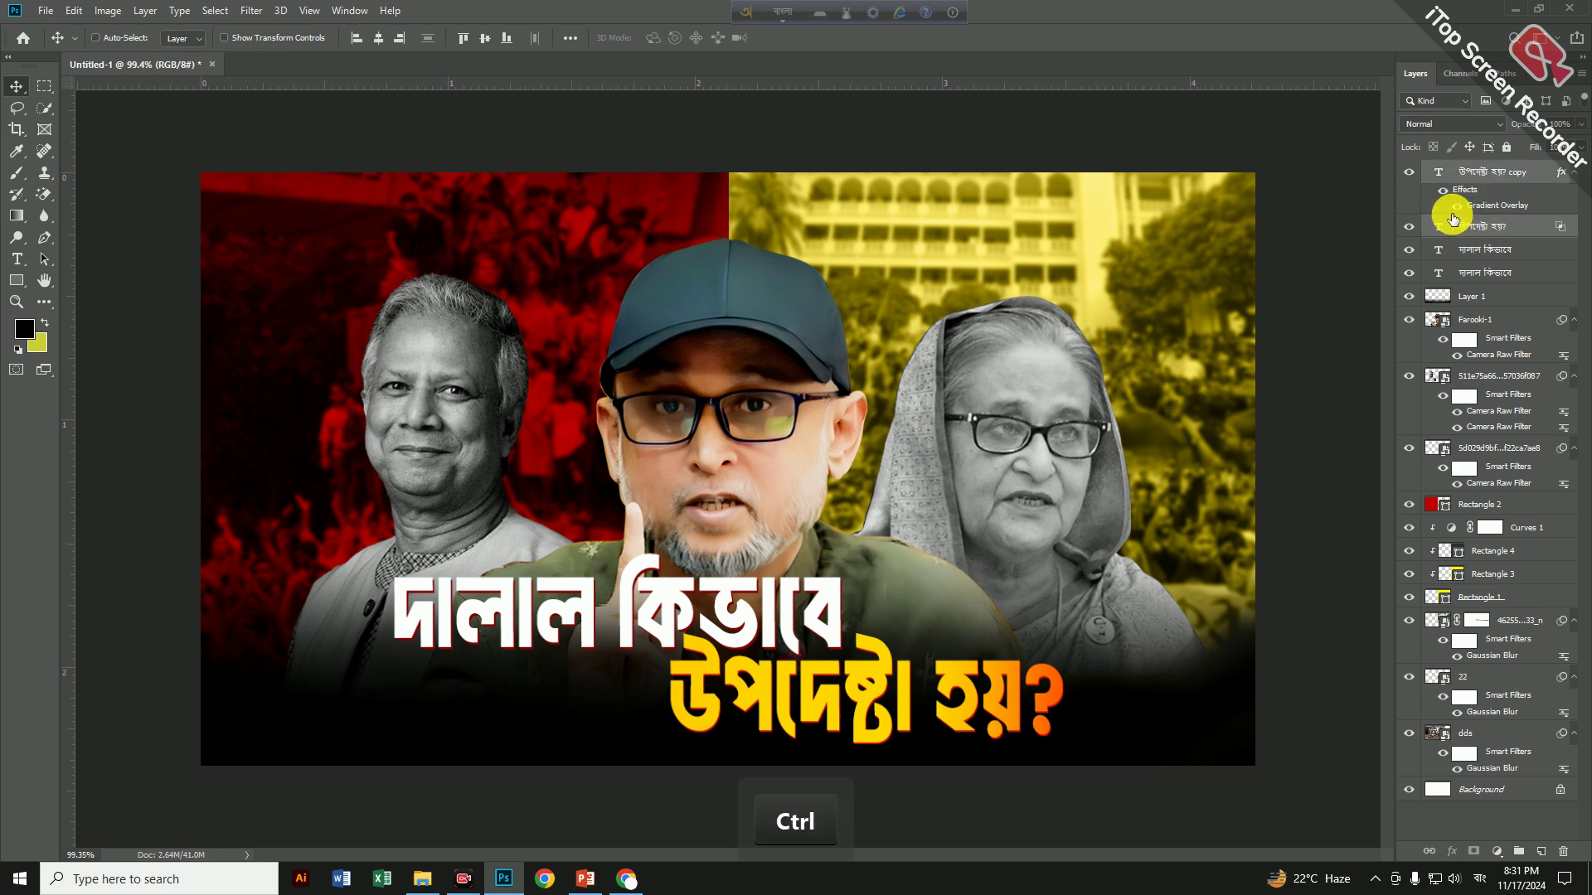
pyautogui.hotkey('ctrl', 'e')
pyautogui.click(1499, 200)
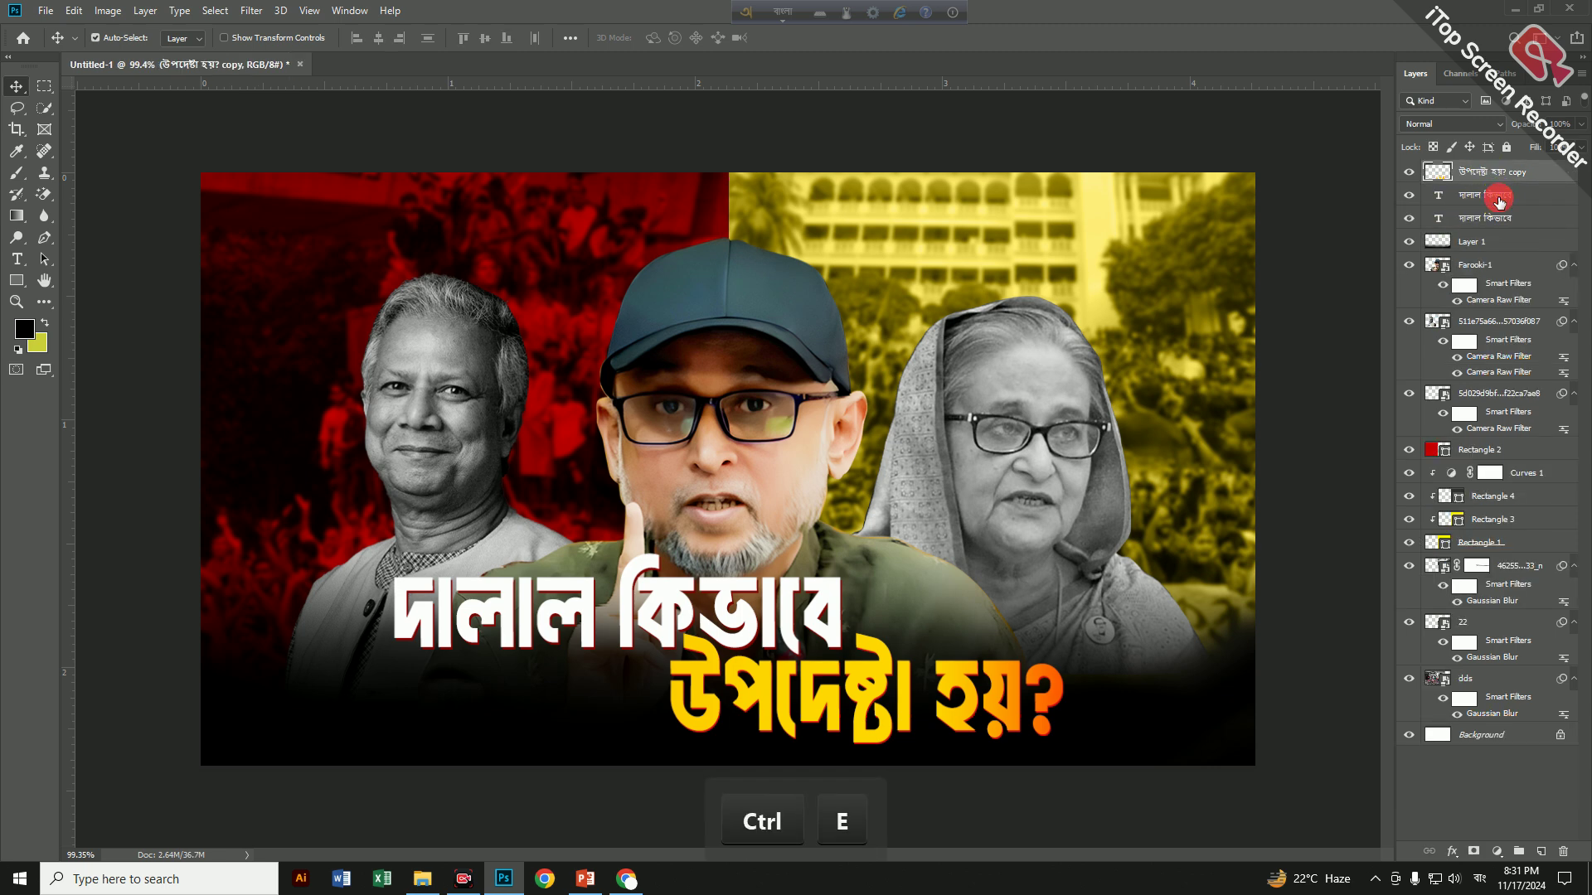
pyautogui.keyDown('ctrl'); pyautogui.click(1516, 221); pyautogui.keyUp('ctrl')
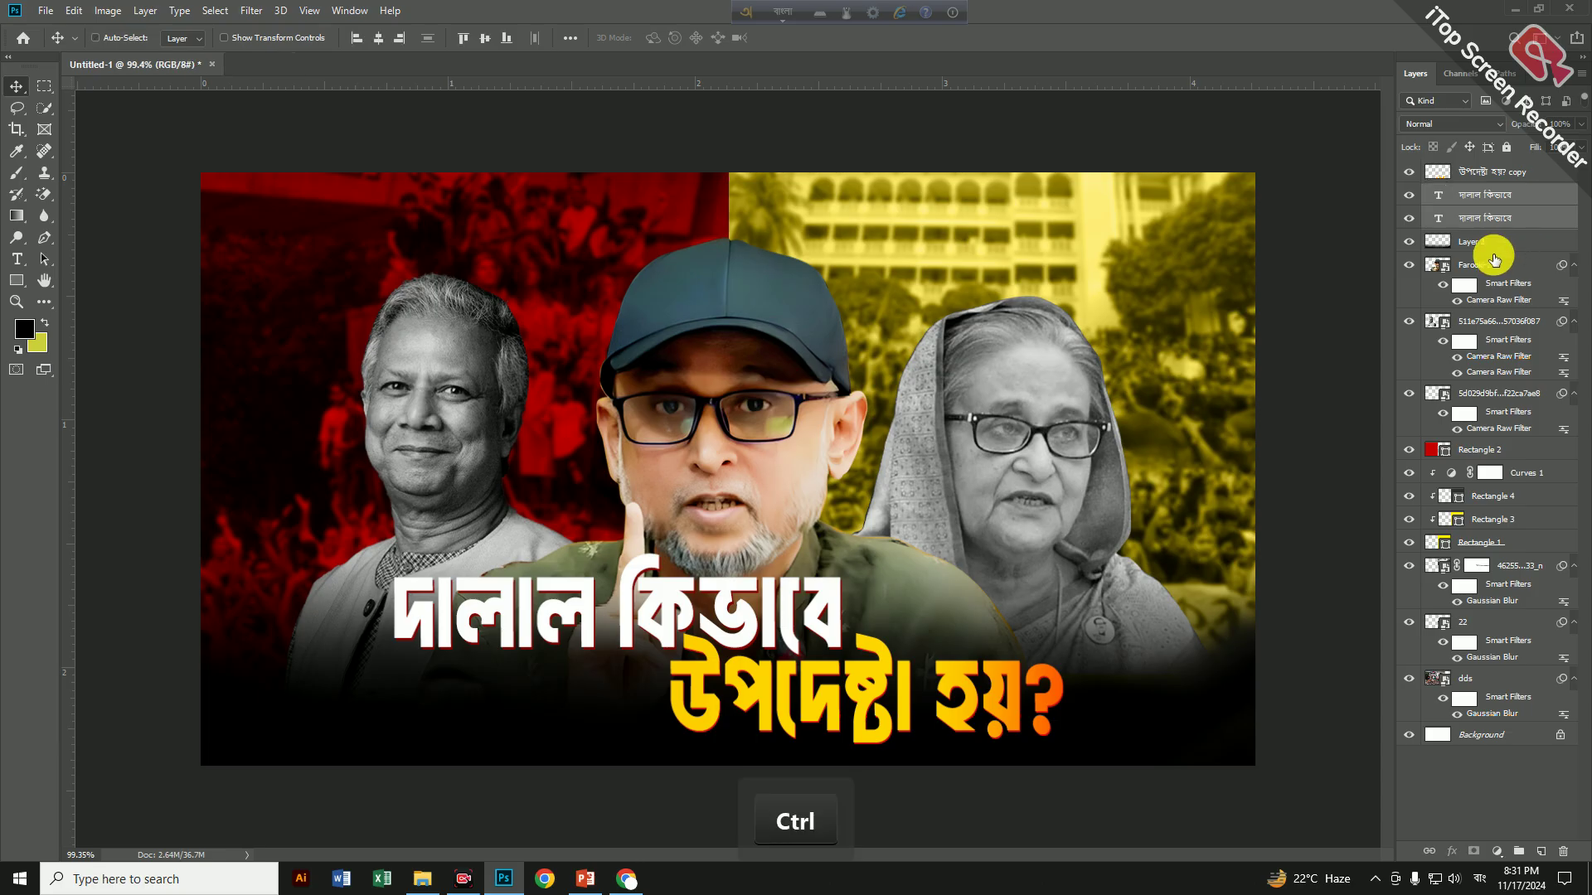
pyautogui.hotkey('ctrl', 'e')
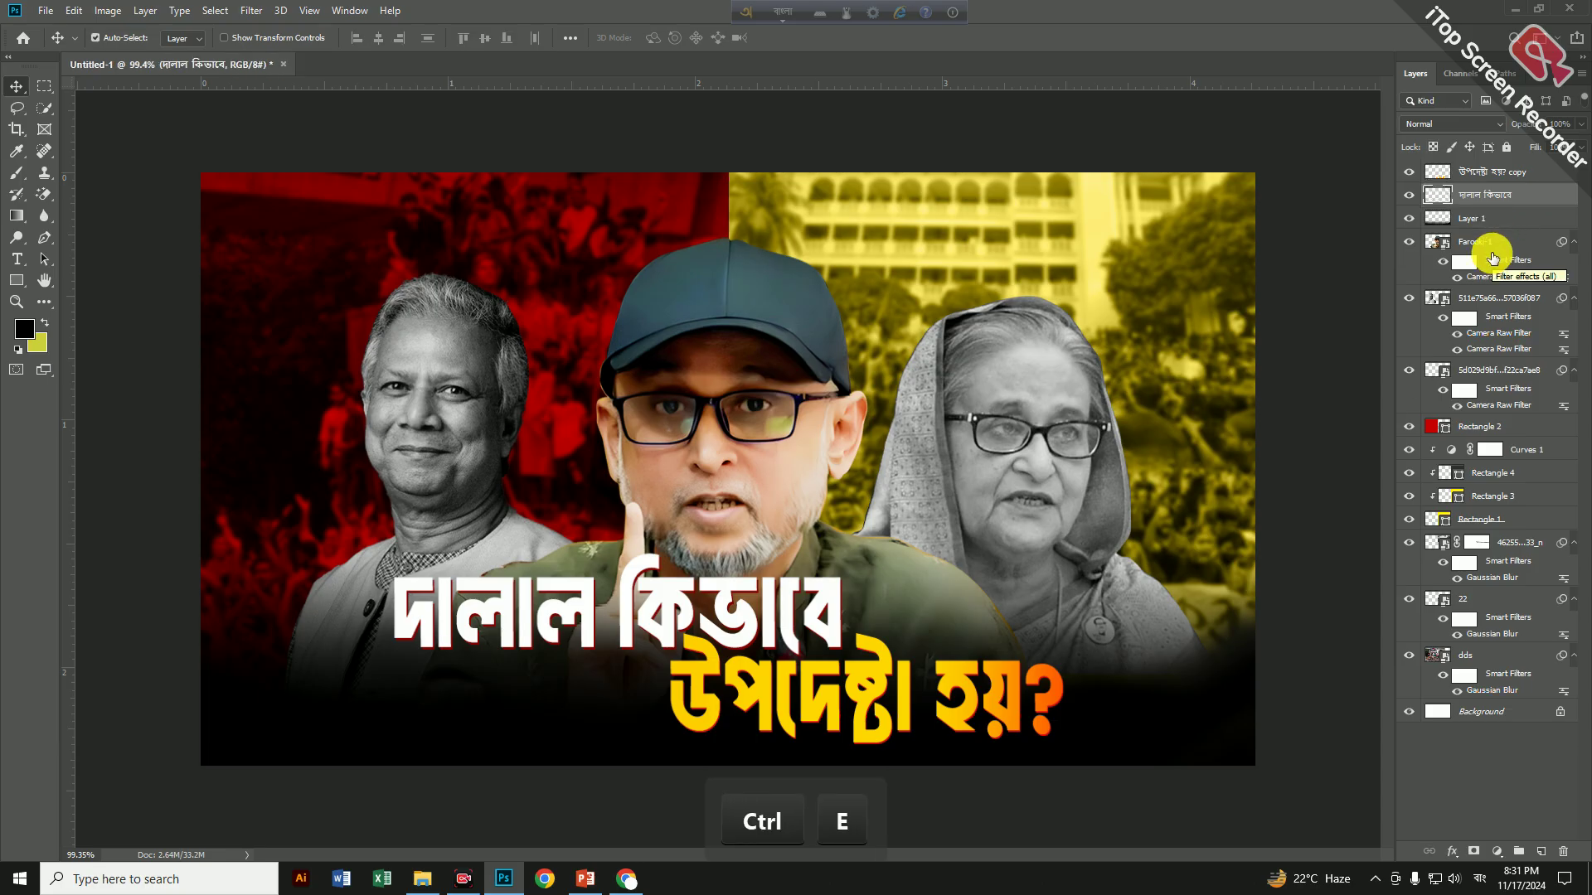
pyautogui.keyDown('ctrl'); pyautogui.click(1476, 175); pyautogui.keyUp('ctrl')
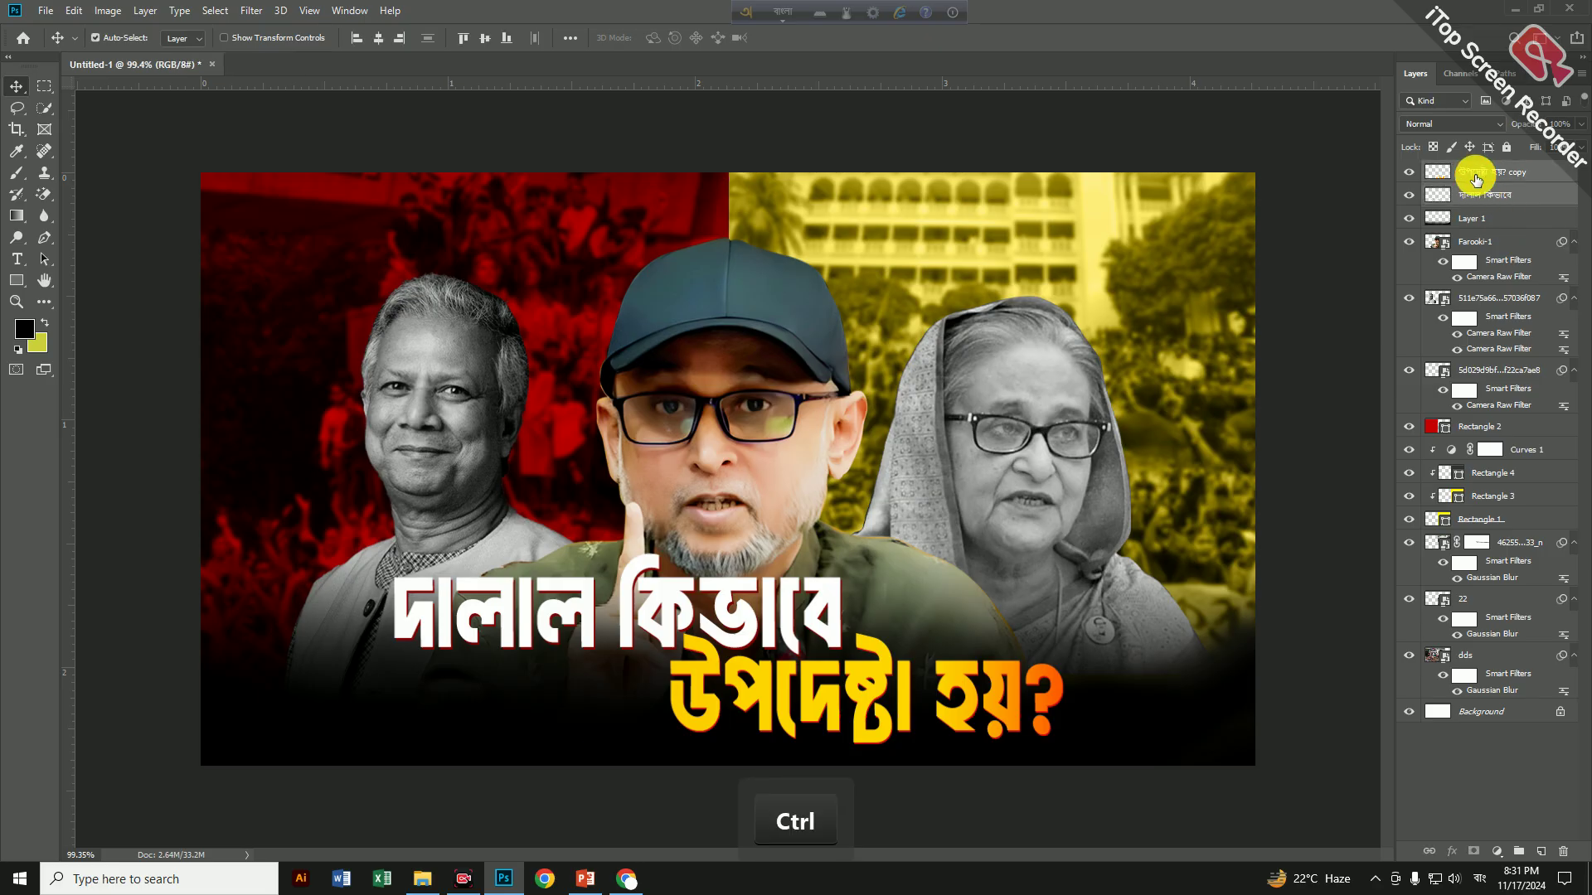
pyautogui.hotkey('ctrl', 'e')
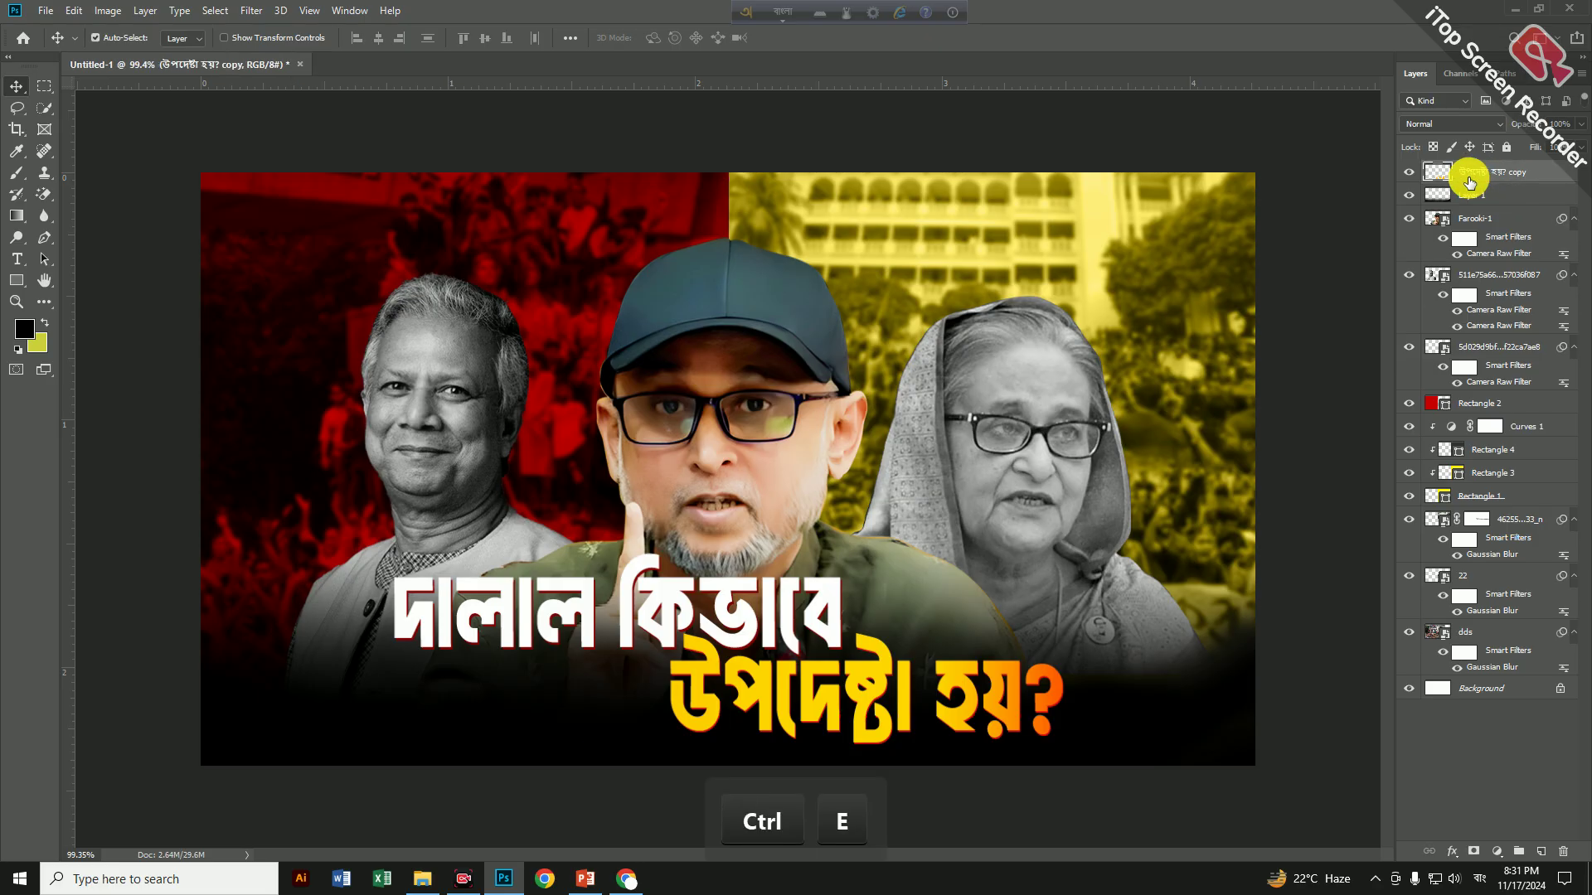
pyautogui.moveTo(821, 597); pyautogui.dragTo(875, 502)
pyautogui.hotkey('ctrl', 'z')
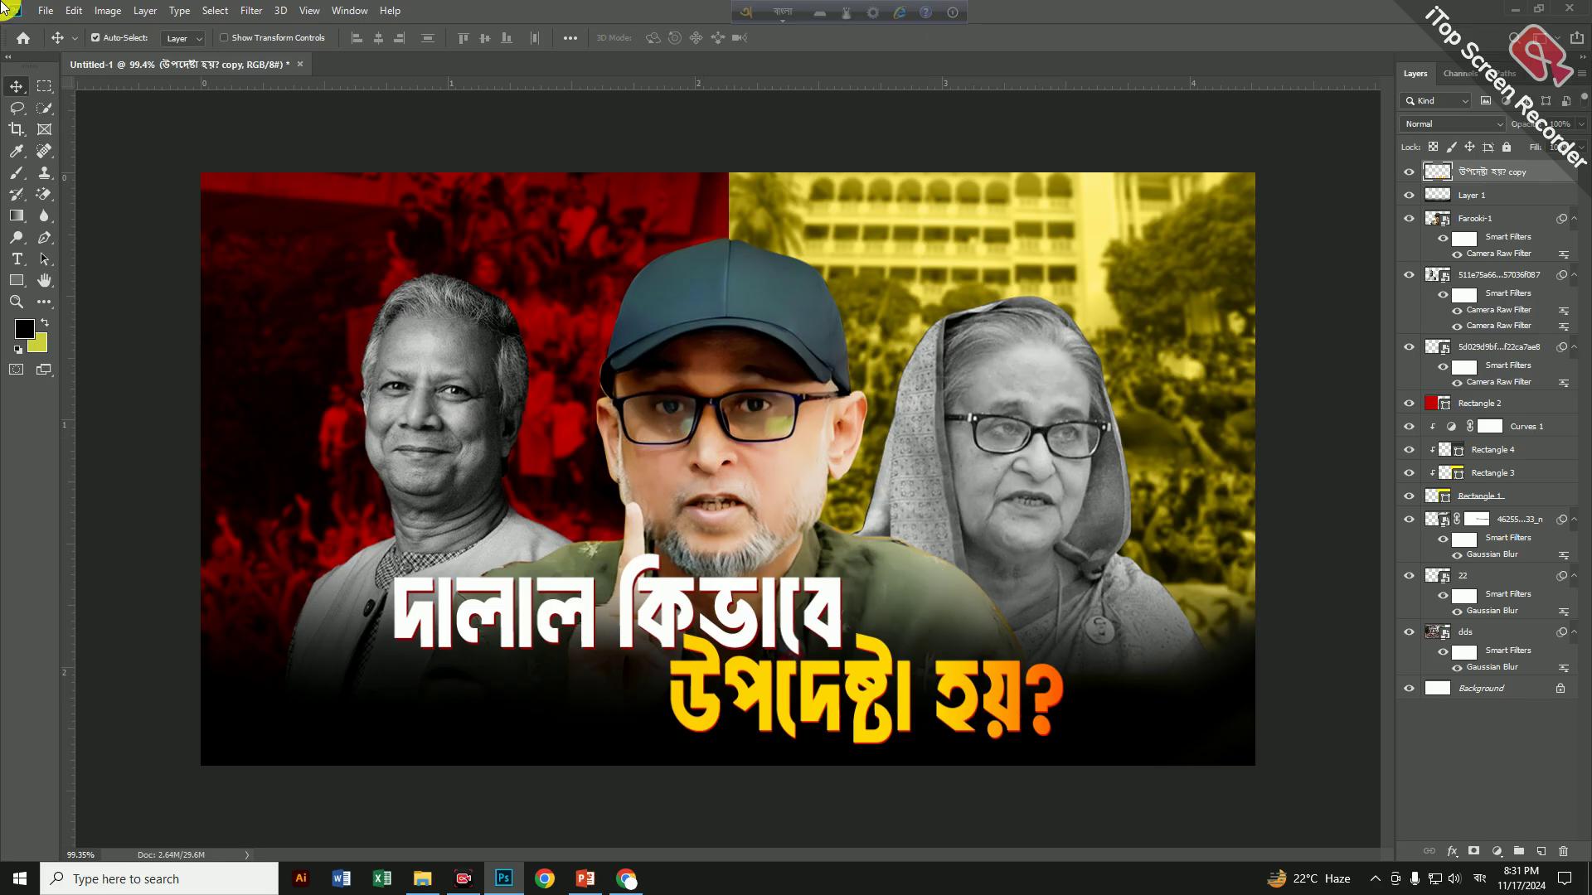
pyautogui.click(45, 10)
pyautogui.click(121, 323)
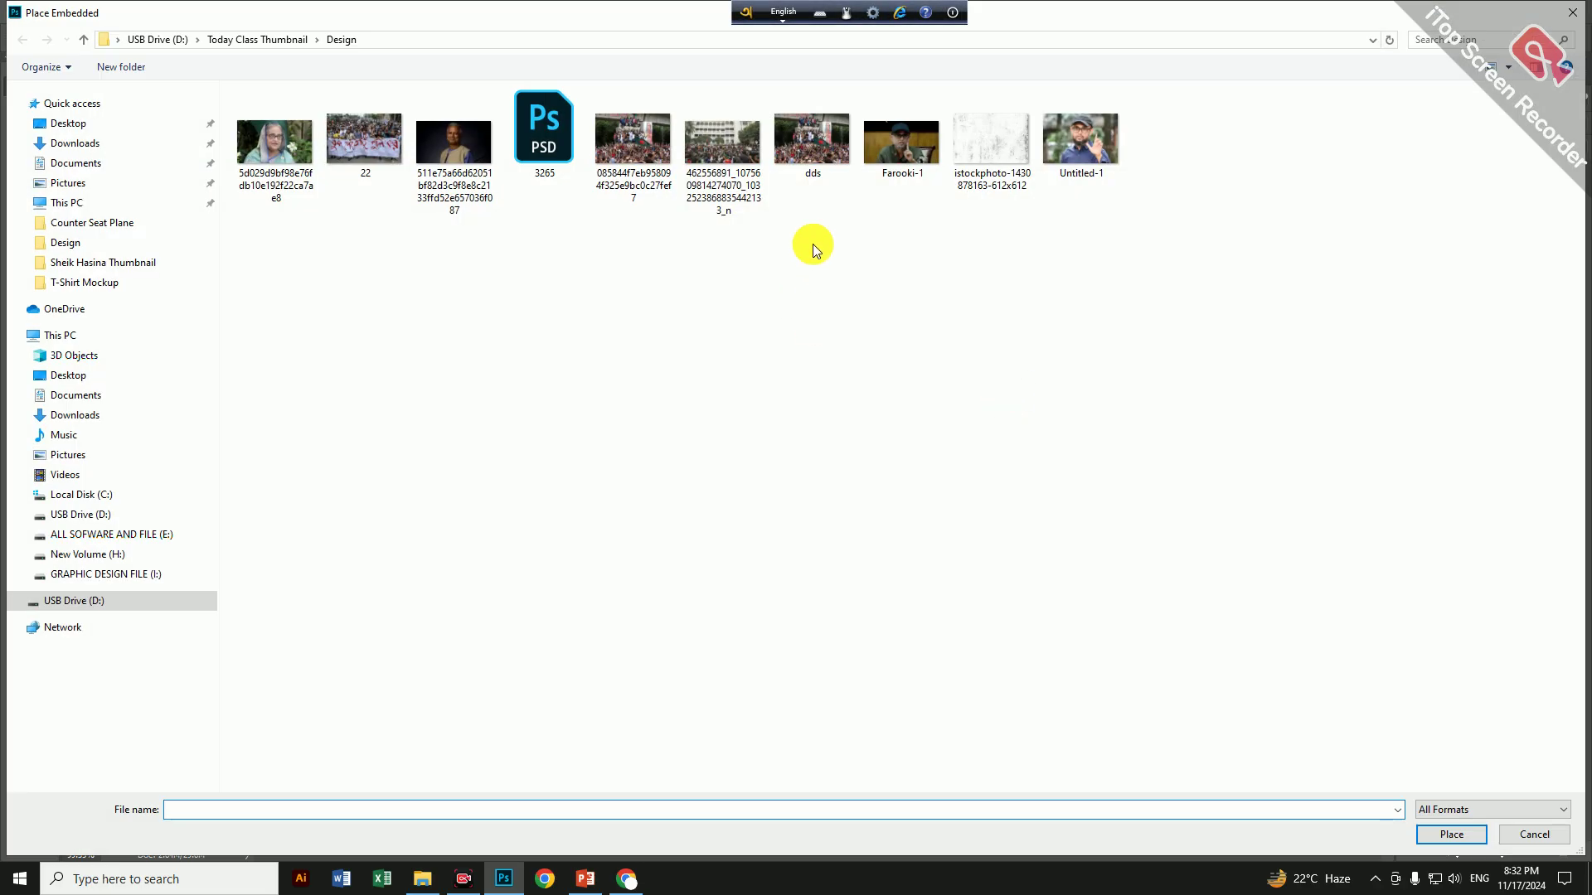
pyautogui.doubleClick(1003, 161)
pyautogui.moveTo(805, 536); pyautogui.dragTo(747, 582)
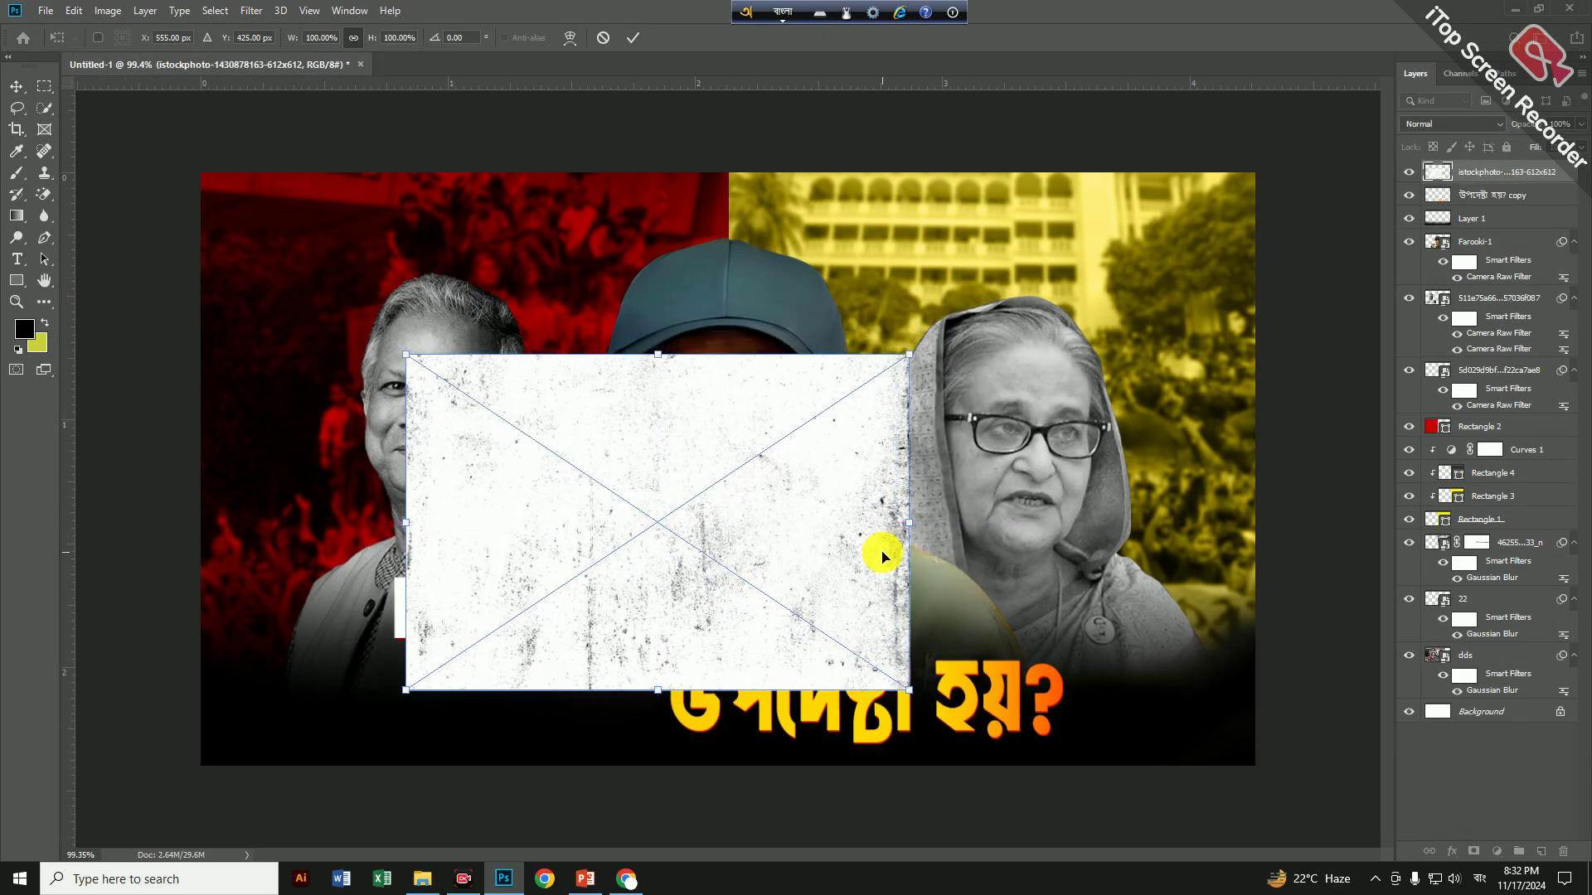
pyautogui.moveTo(911, 531); pyautogui.dragTo(1160, 850)
pyautogui.press('Return')
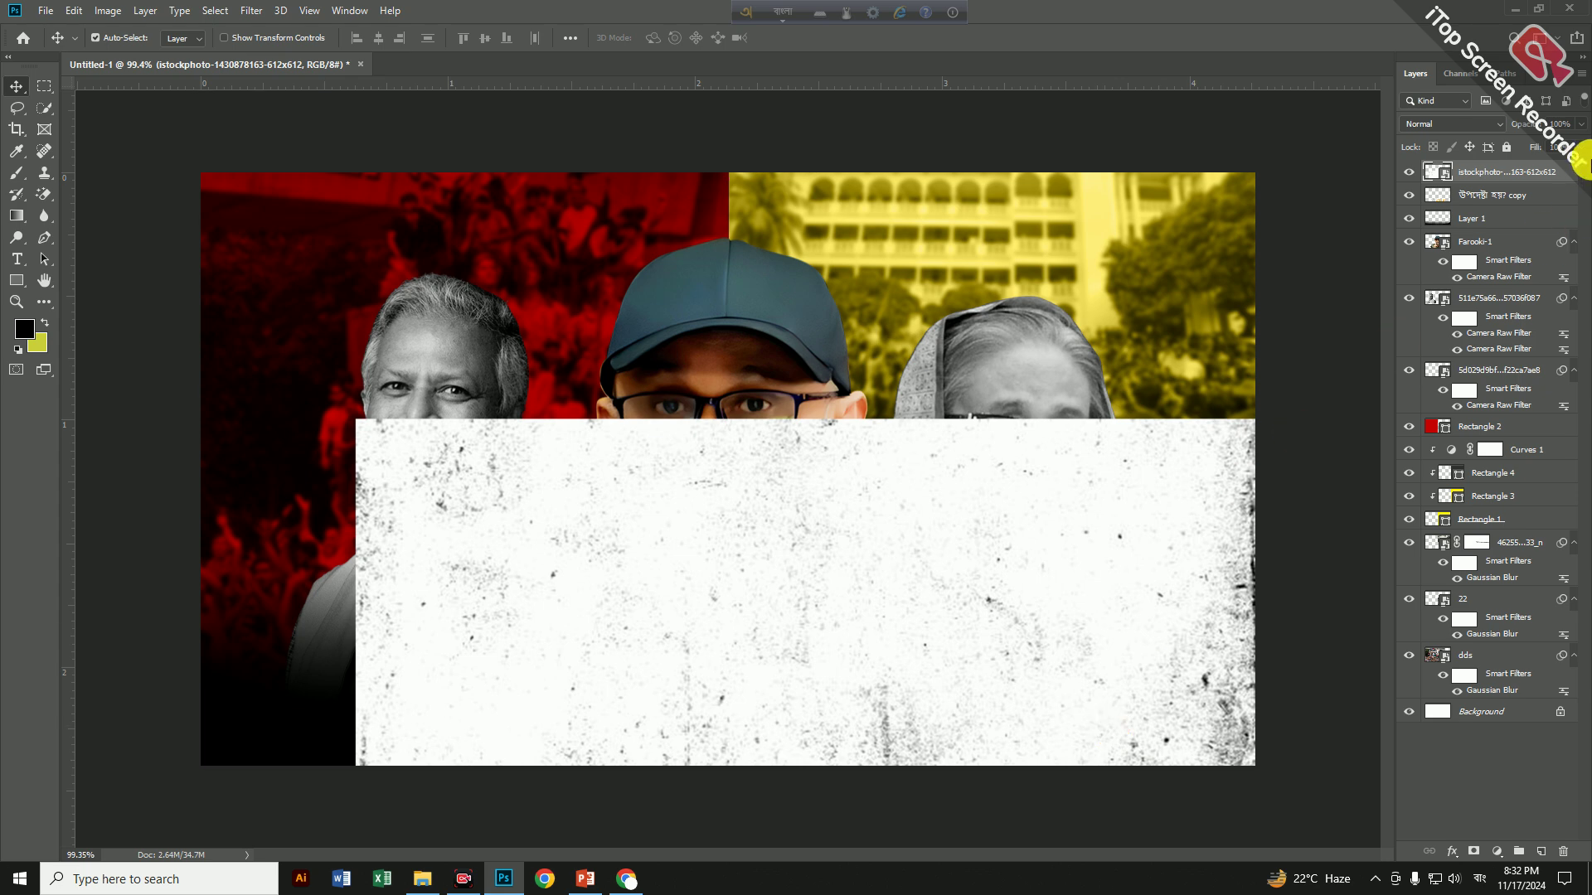
# Clip the grunge texture to the merged headline, shift it slightly up and set its blend mode to Divide
pyautogui.press('alt')
pyautogui.keyDown('alt'); pyautogui.click(1520, 181); pyautogui.keyUp('alt')
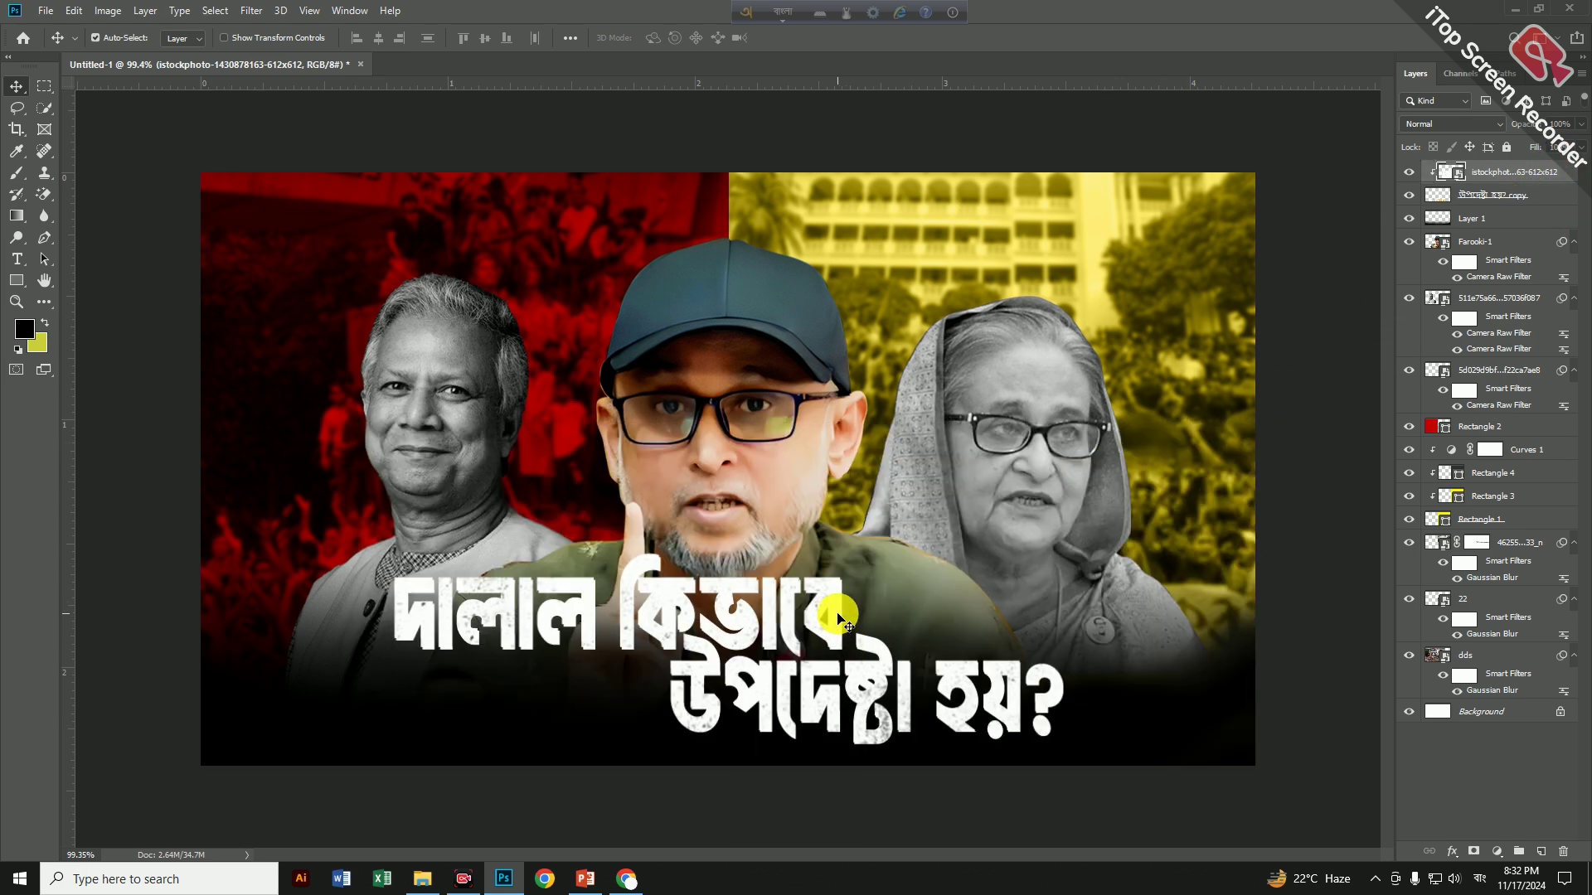
pyautogui.moveTo(839, 618); pyautogui.dragTo(839, 607)
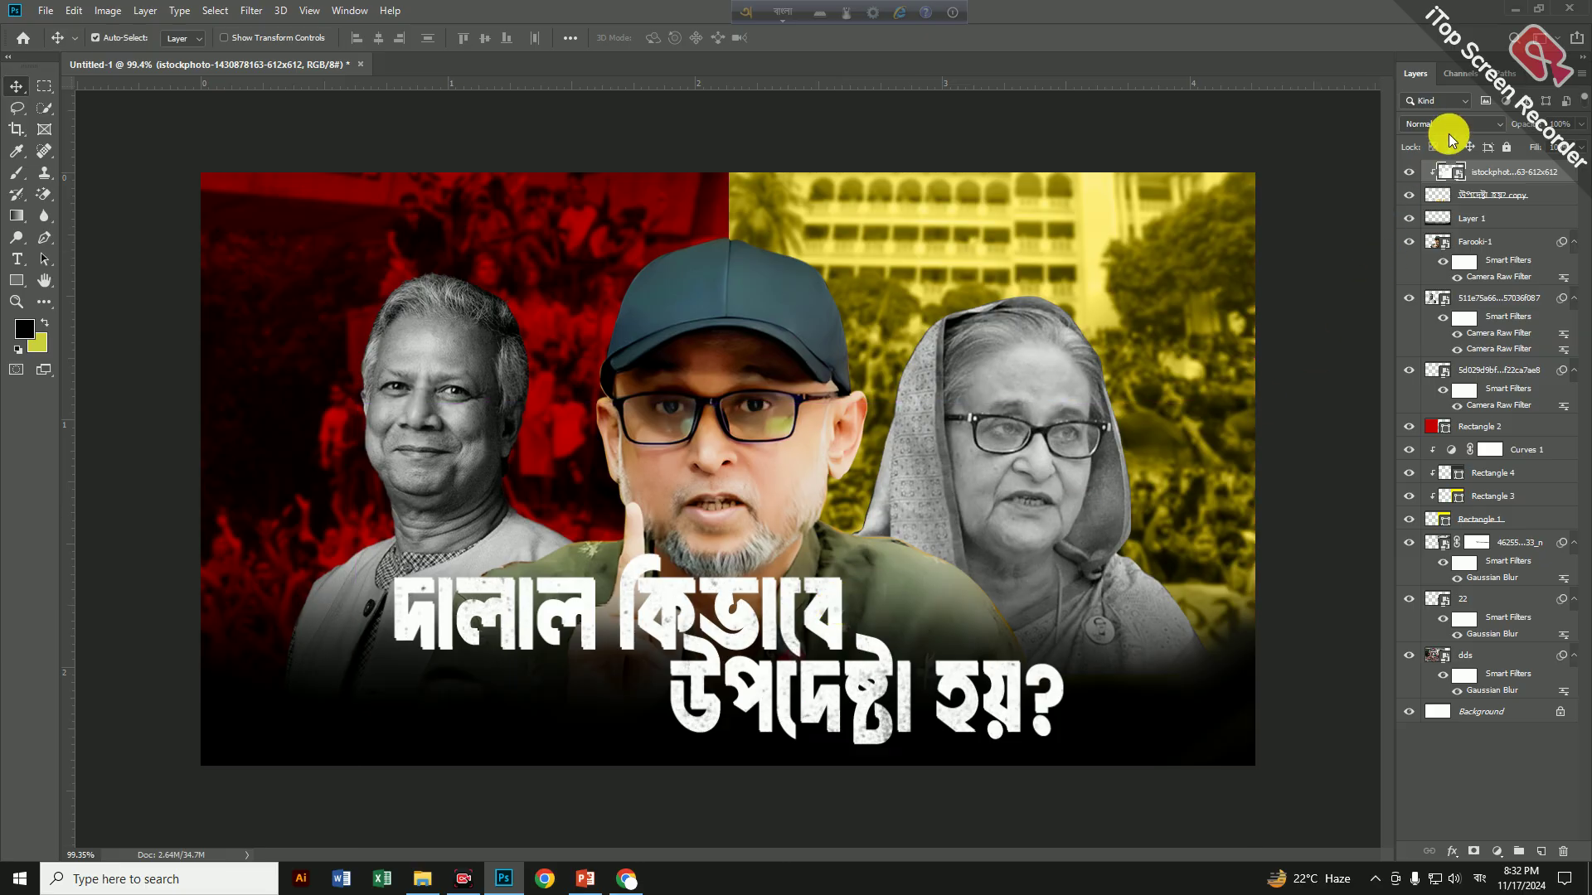
pyautogui.click(1449, 127)
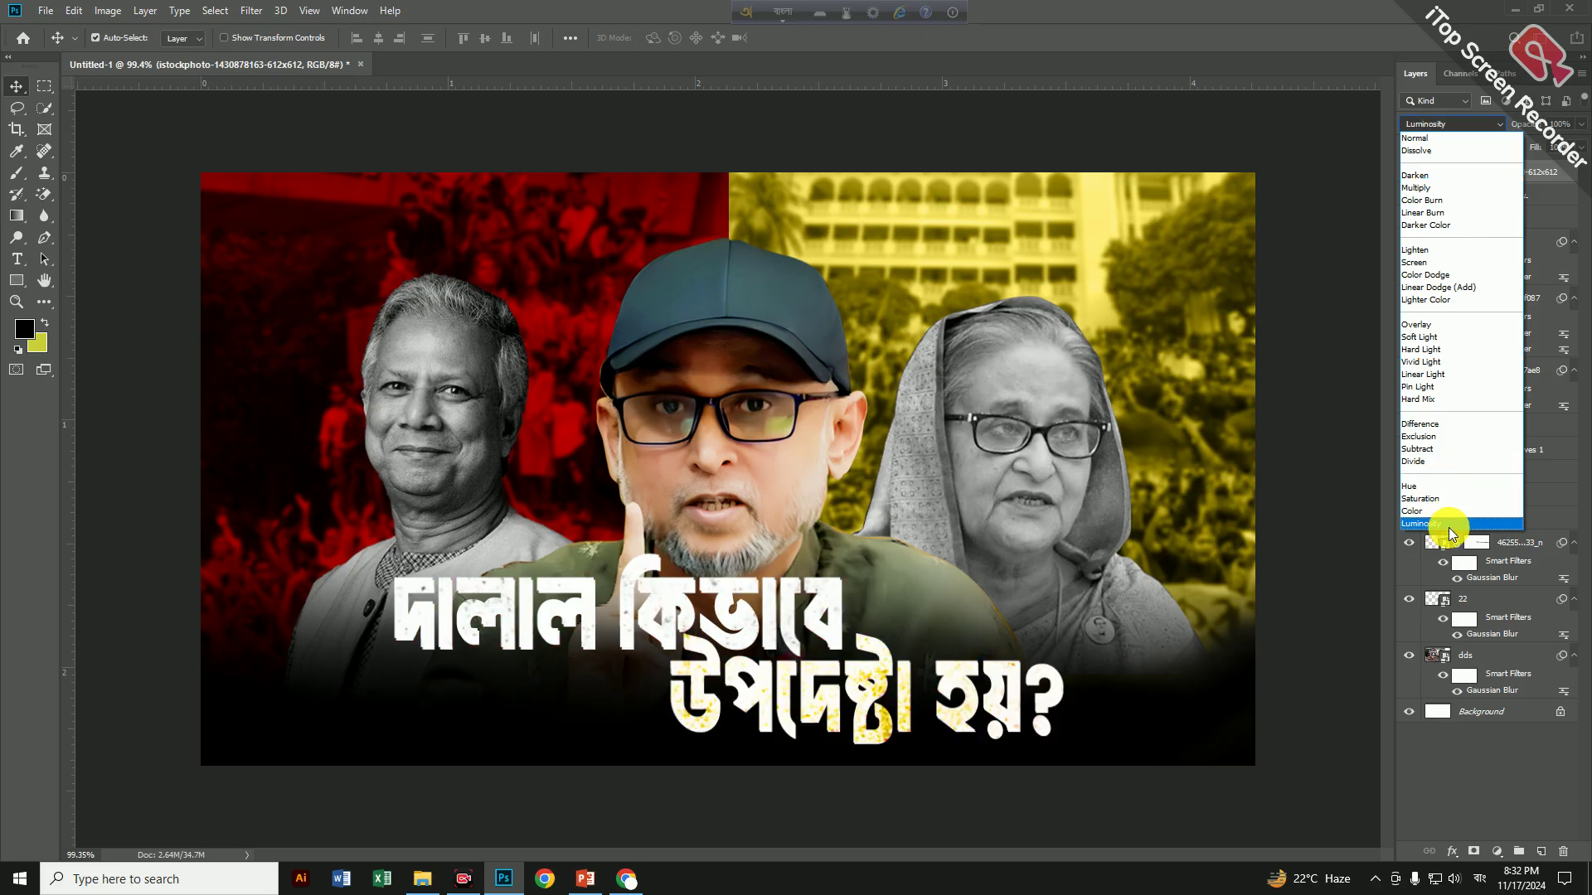
pyautogui.click(1422, 461)
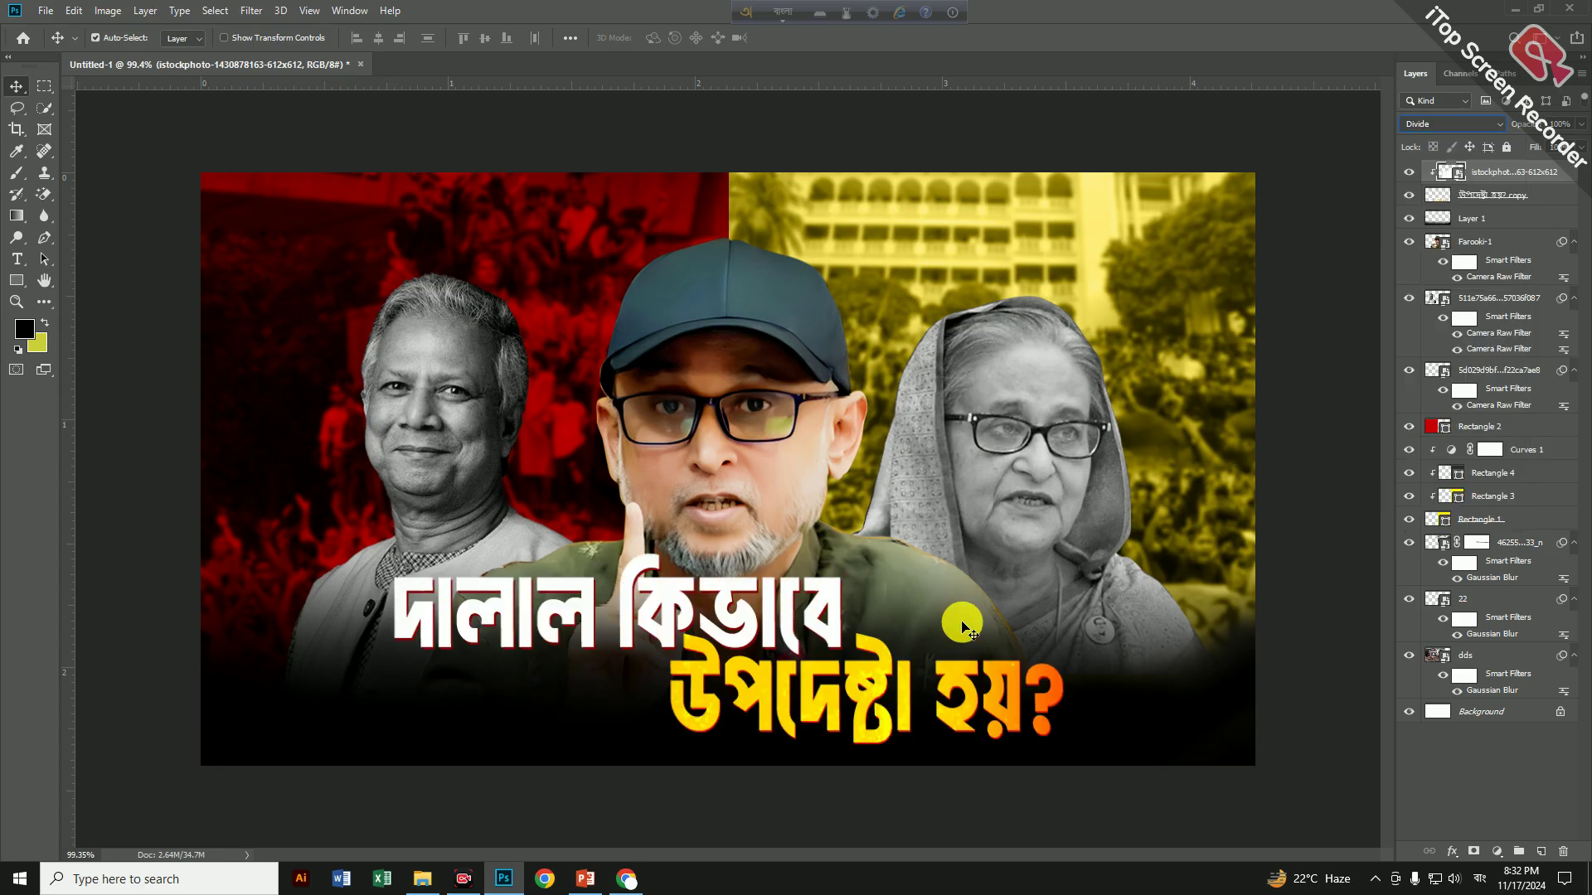
# Examine the textured headline up close and within the whole composition
pyautogui.press('alt')
pyautogui.keyDown('alt'); pyautogui.click(846, 618); pyautogui.keyUp('alt')
pyautogui.scroll(5, 841, 622)
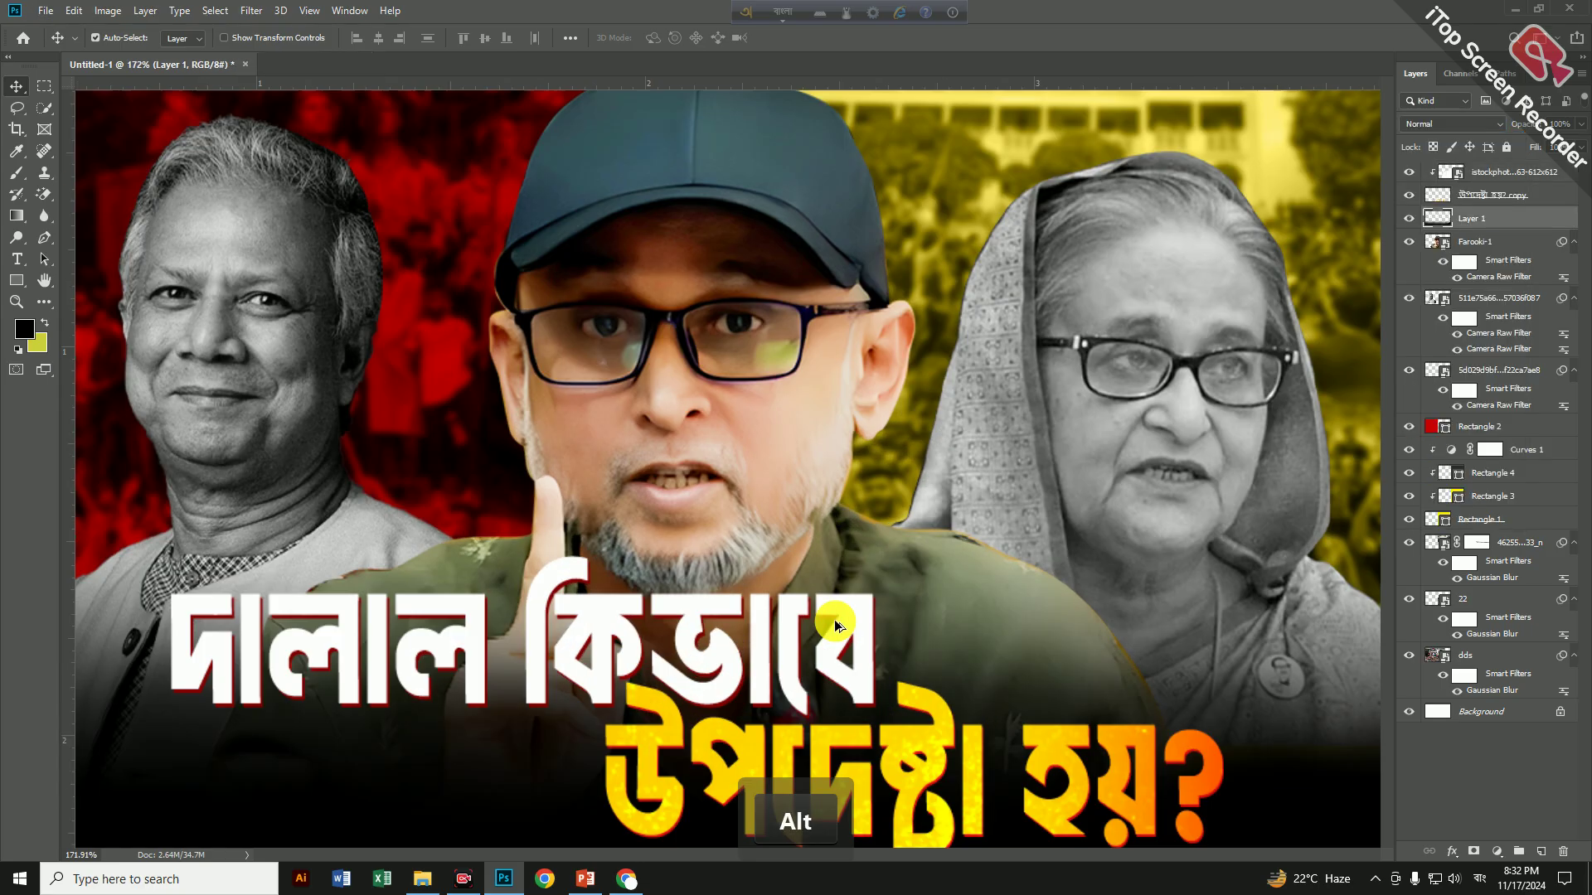
pyautogui.moveTo(858, 648); pyautogui.dragTo(893, 216)
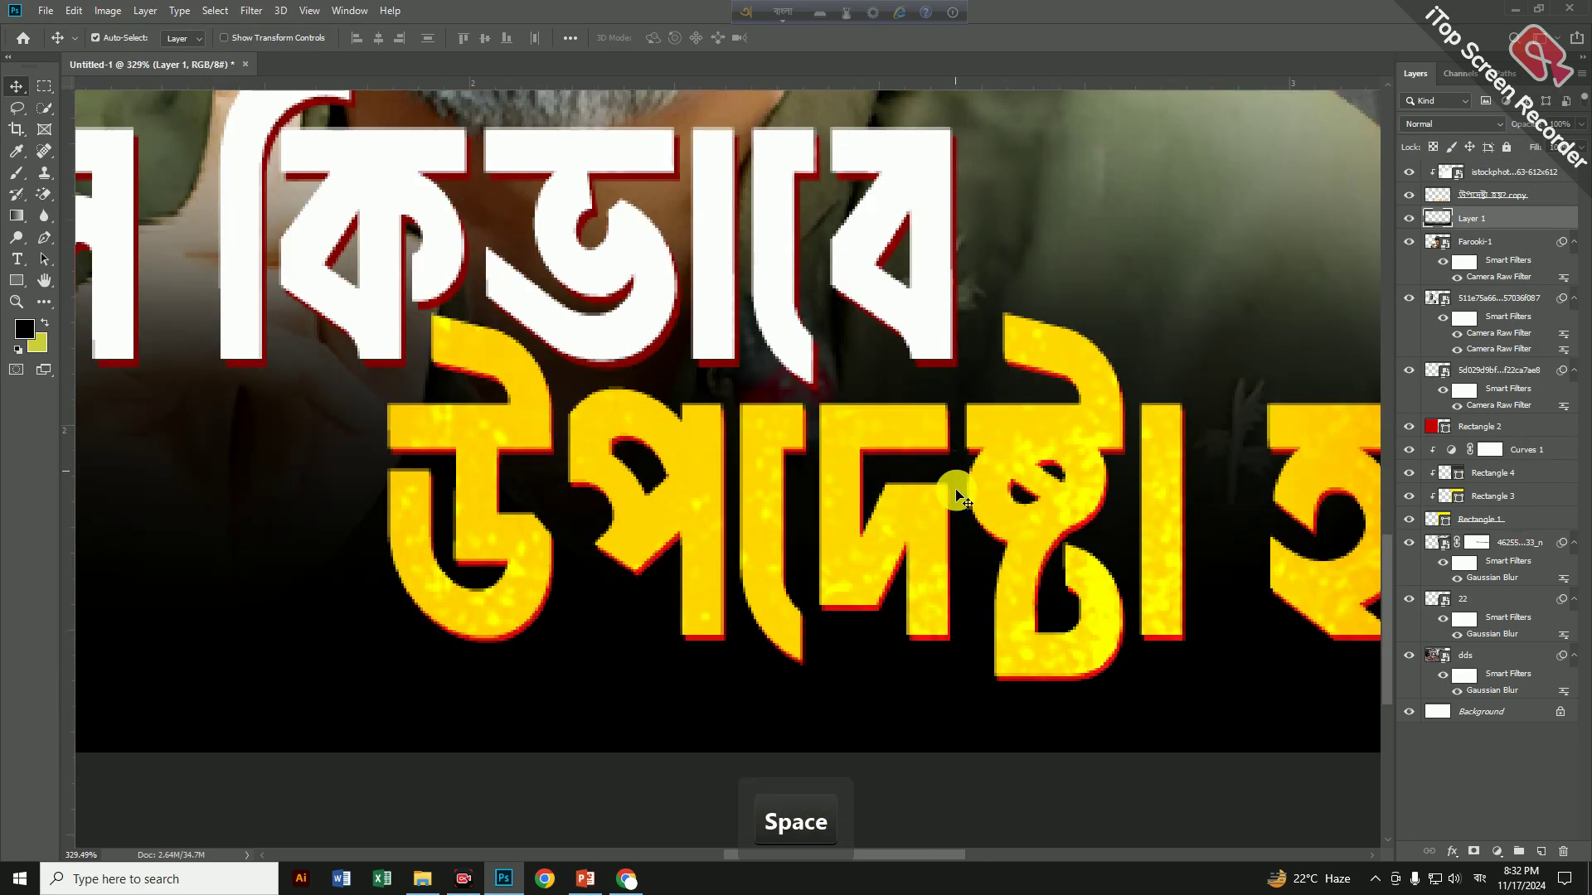
pyautogui.scroll(-4, 941, 572)
pyautogui.scroll(-4, 941, 572)
pyautogui.scroll(1, 941, 571)
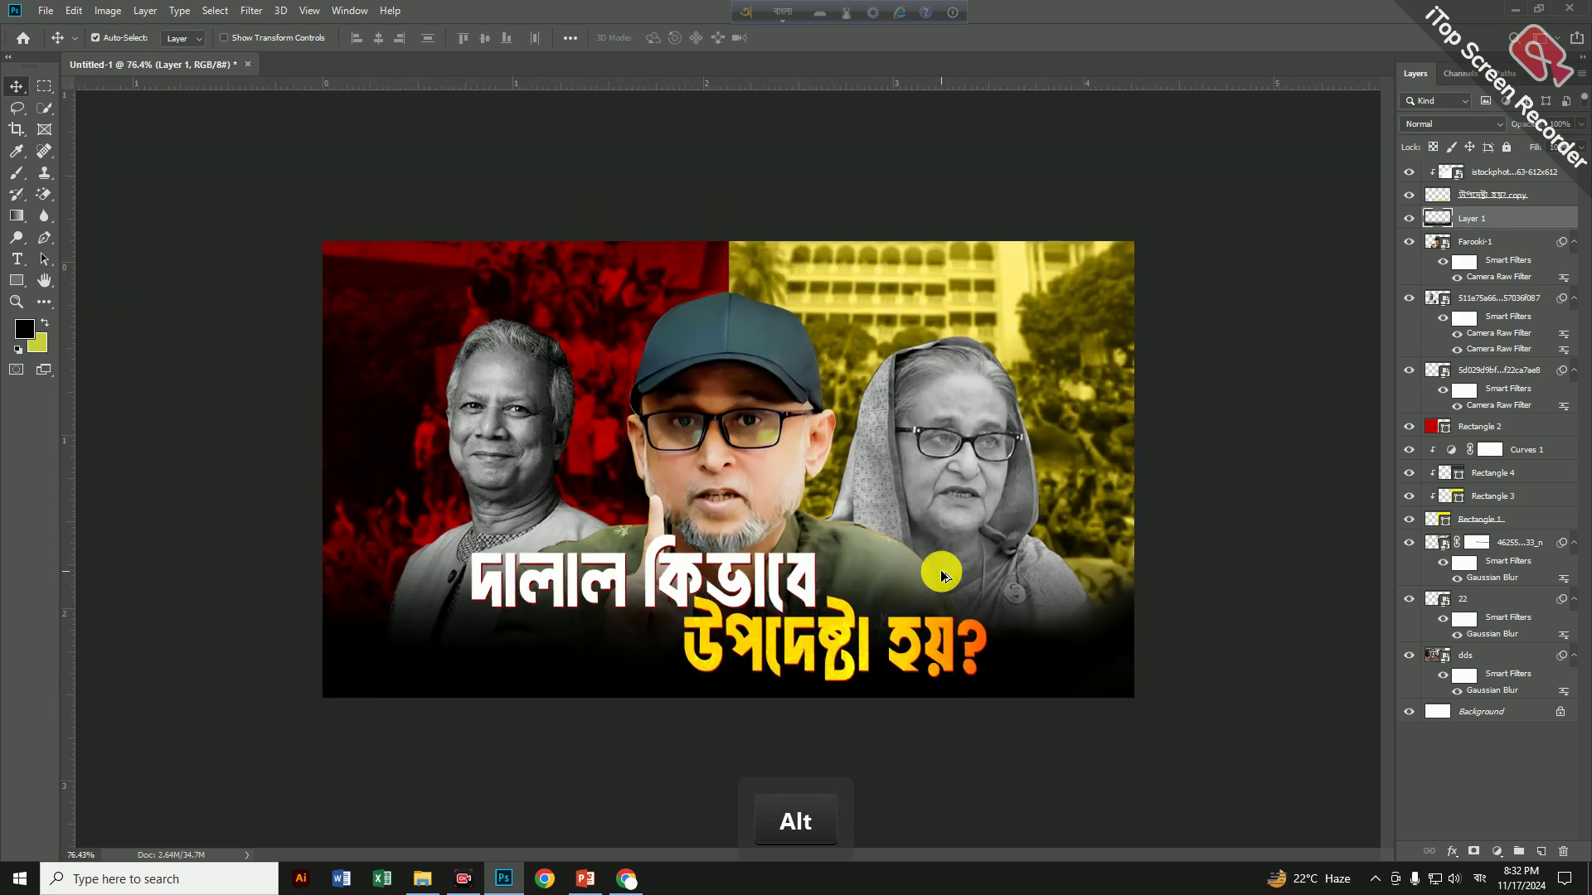
pyautogui.click(1188, 495)
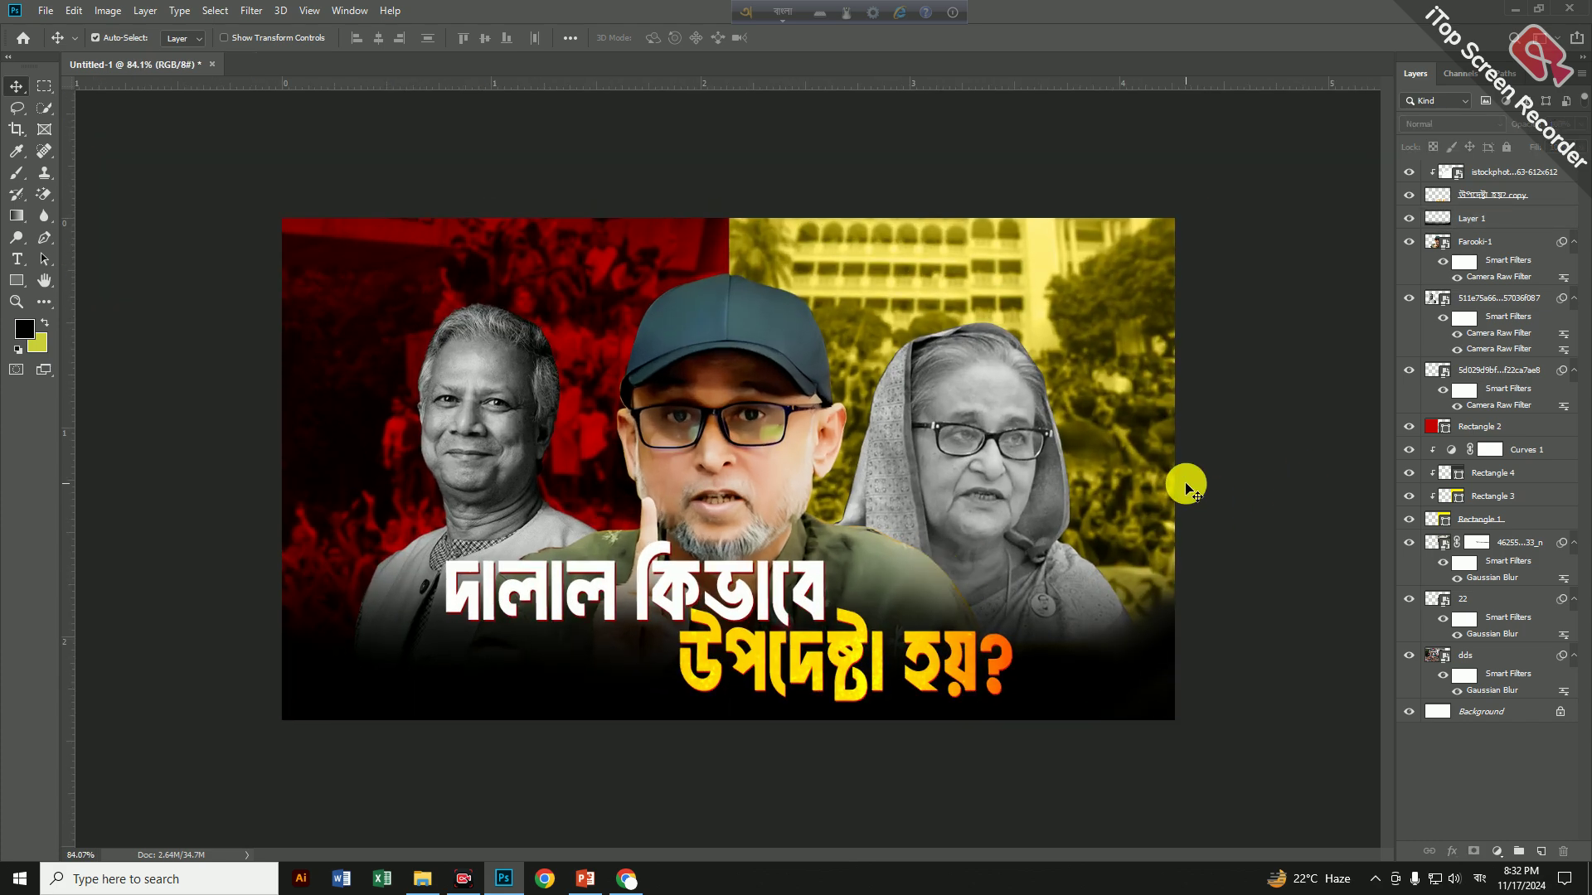
# Select the grayscale portrait layer on the red side of the background
pyautogui.click(488, 390)
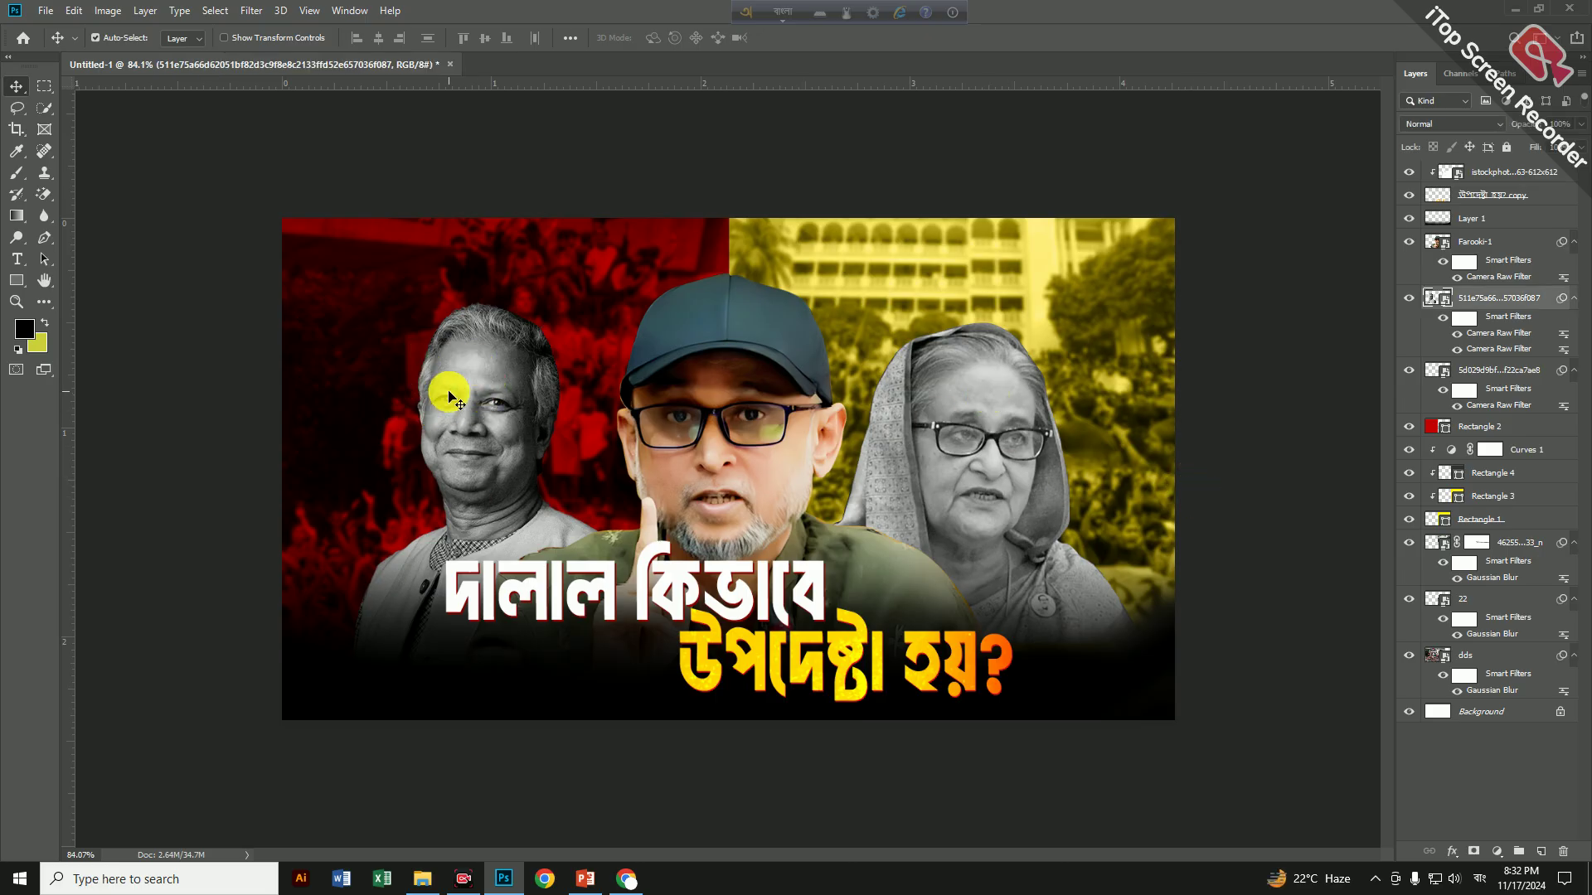
pyautogui.scroll(5, 396, 385)
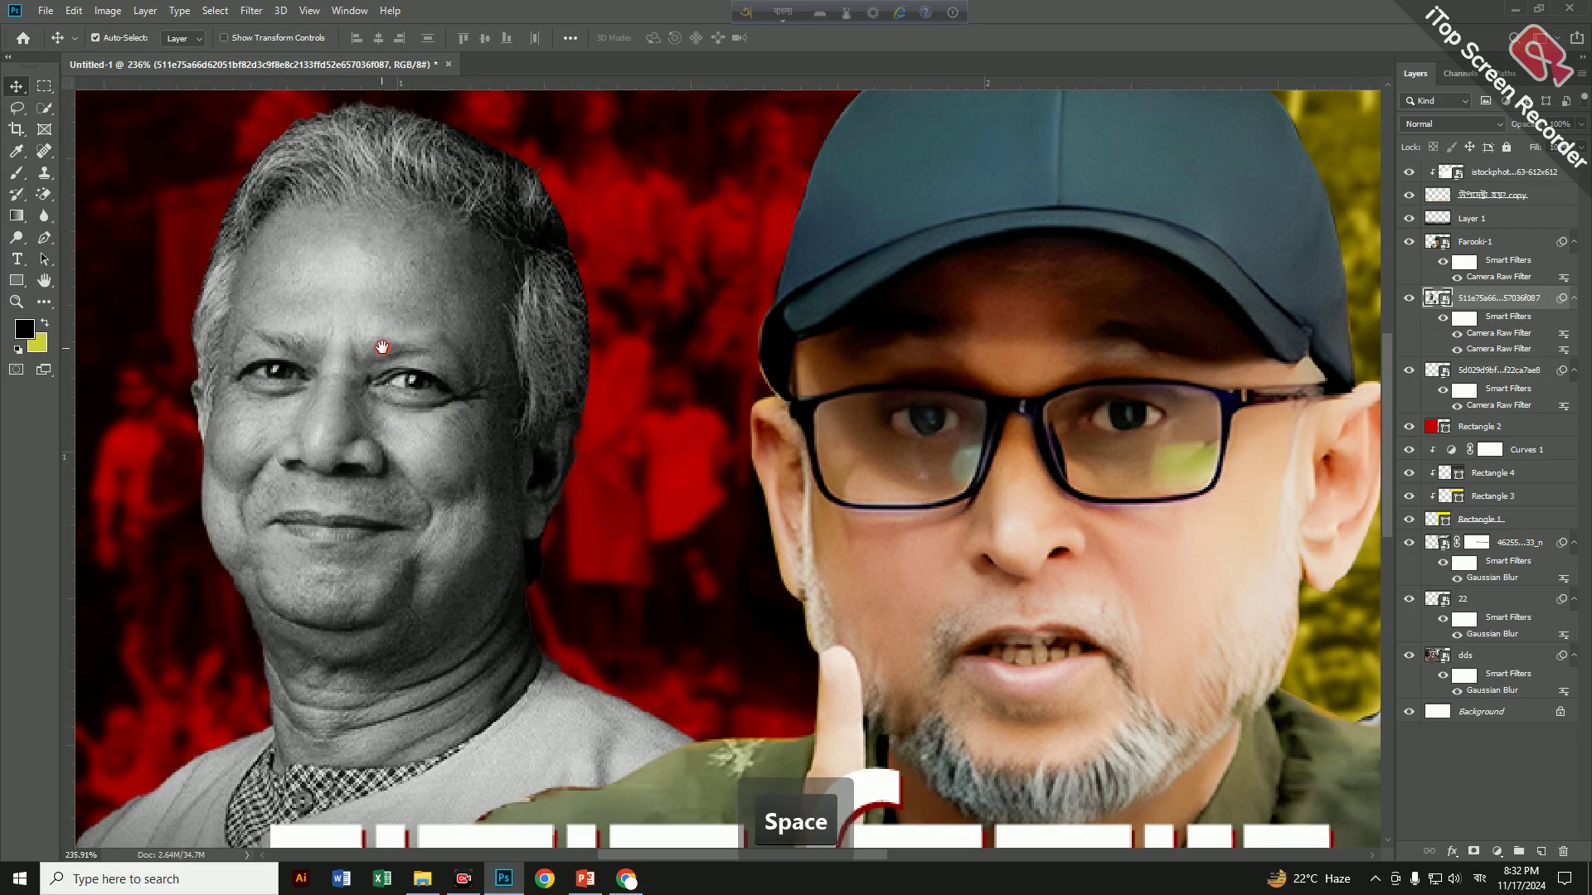
pyautogui.moveTo(384, 332); pyautogui.dragTo(682, 326)
pyautogui.scroll(-2, 628, 283)
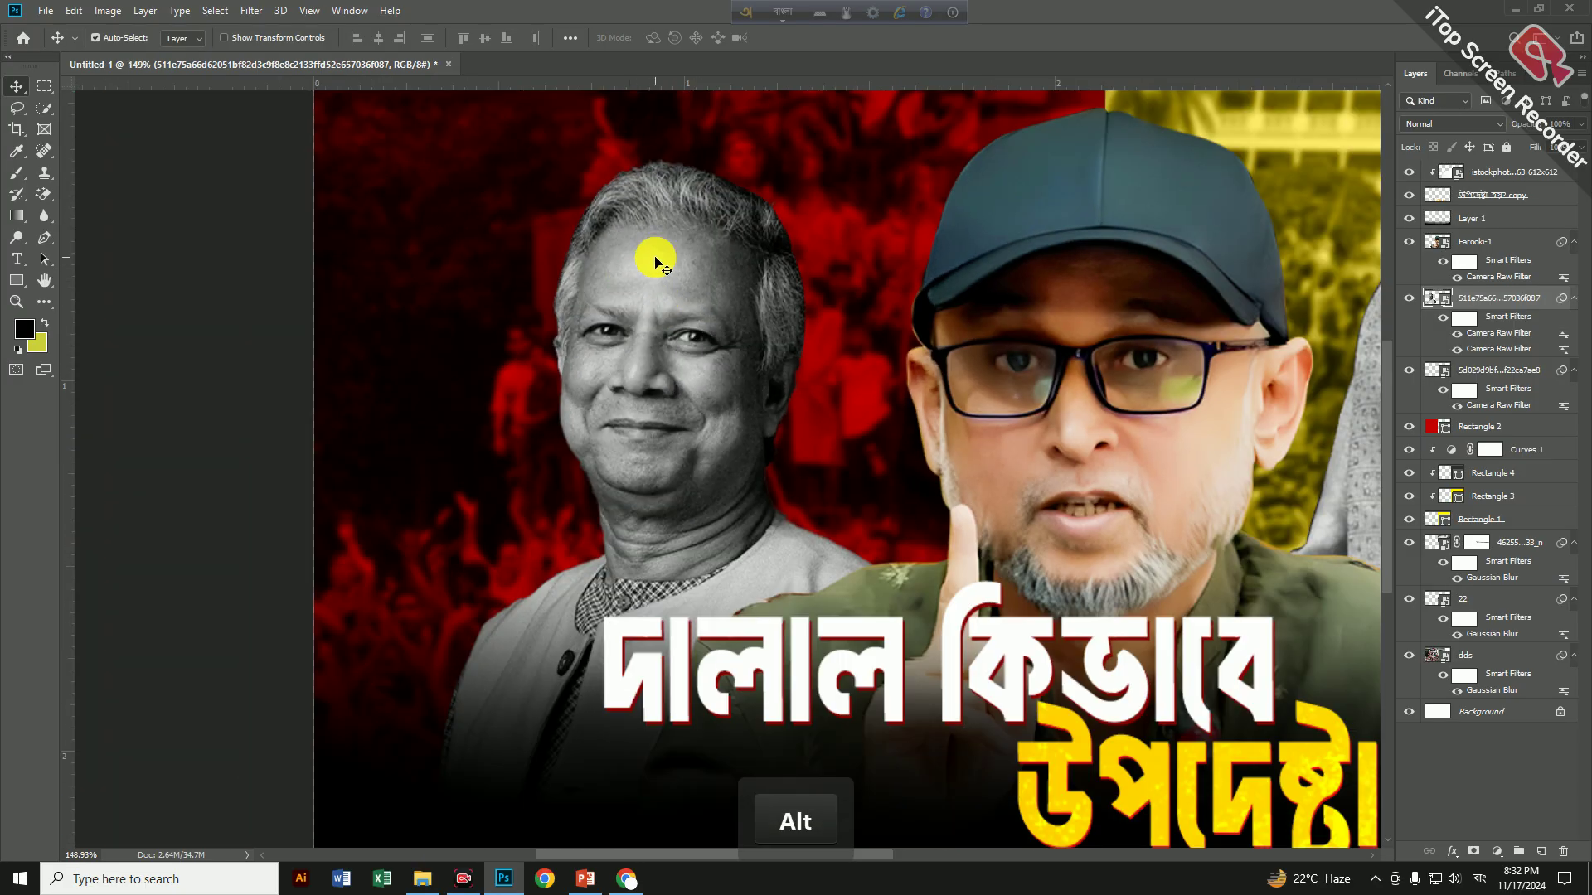
pyautogui.click(1454, 852)
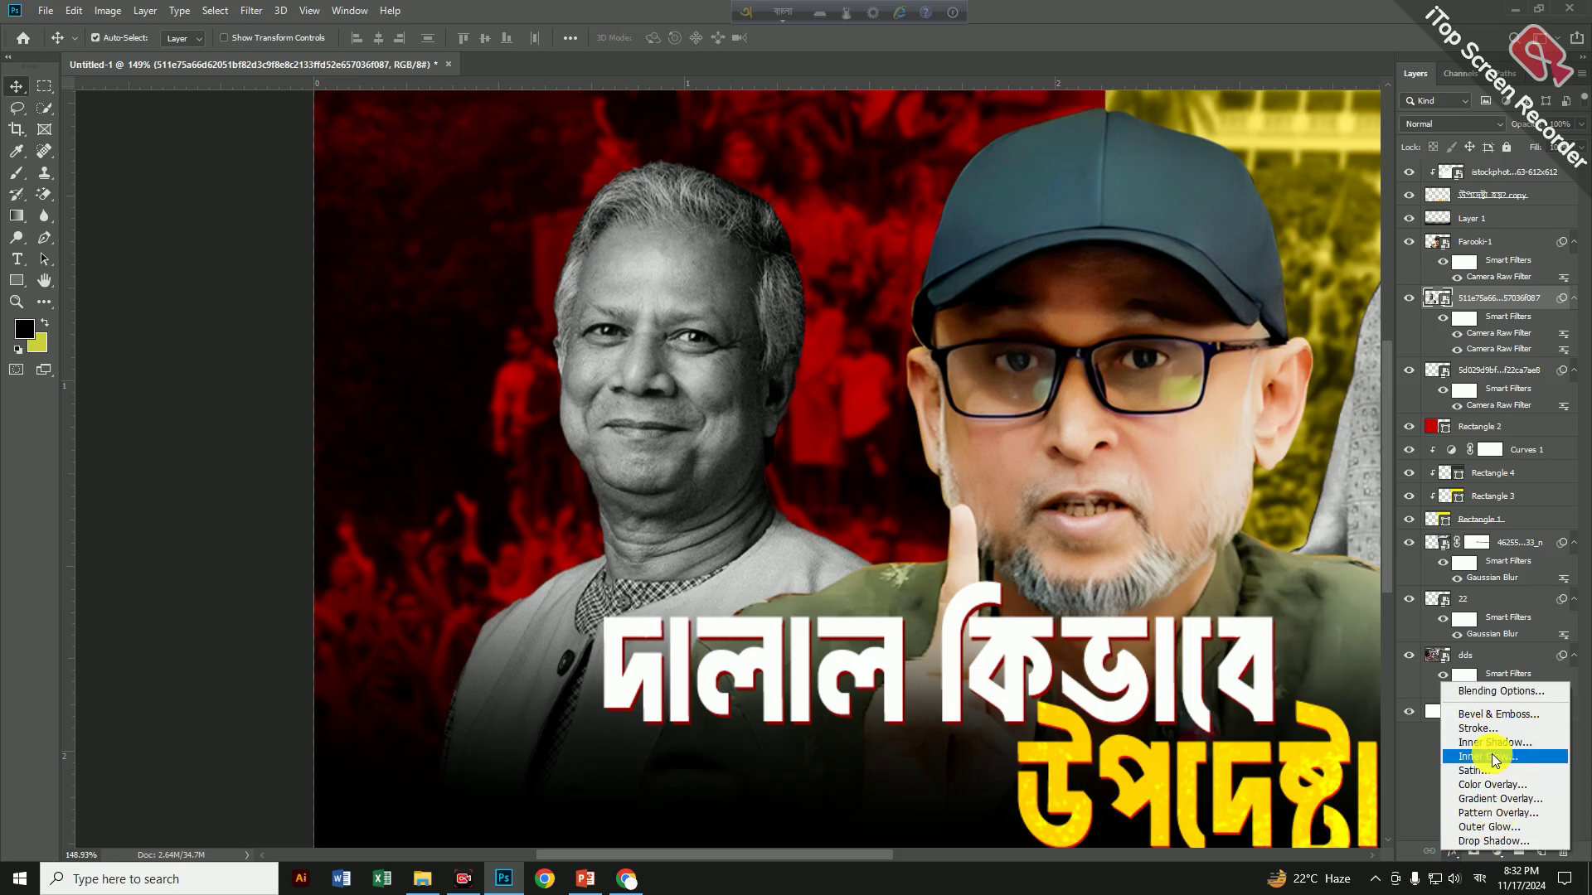
pyautogui.press('Escape')
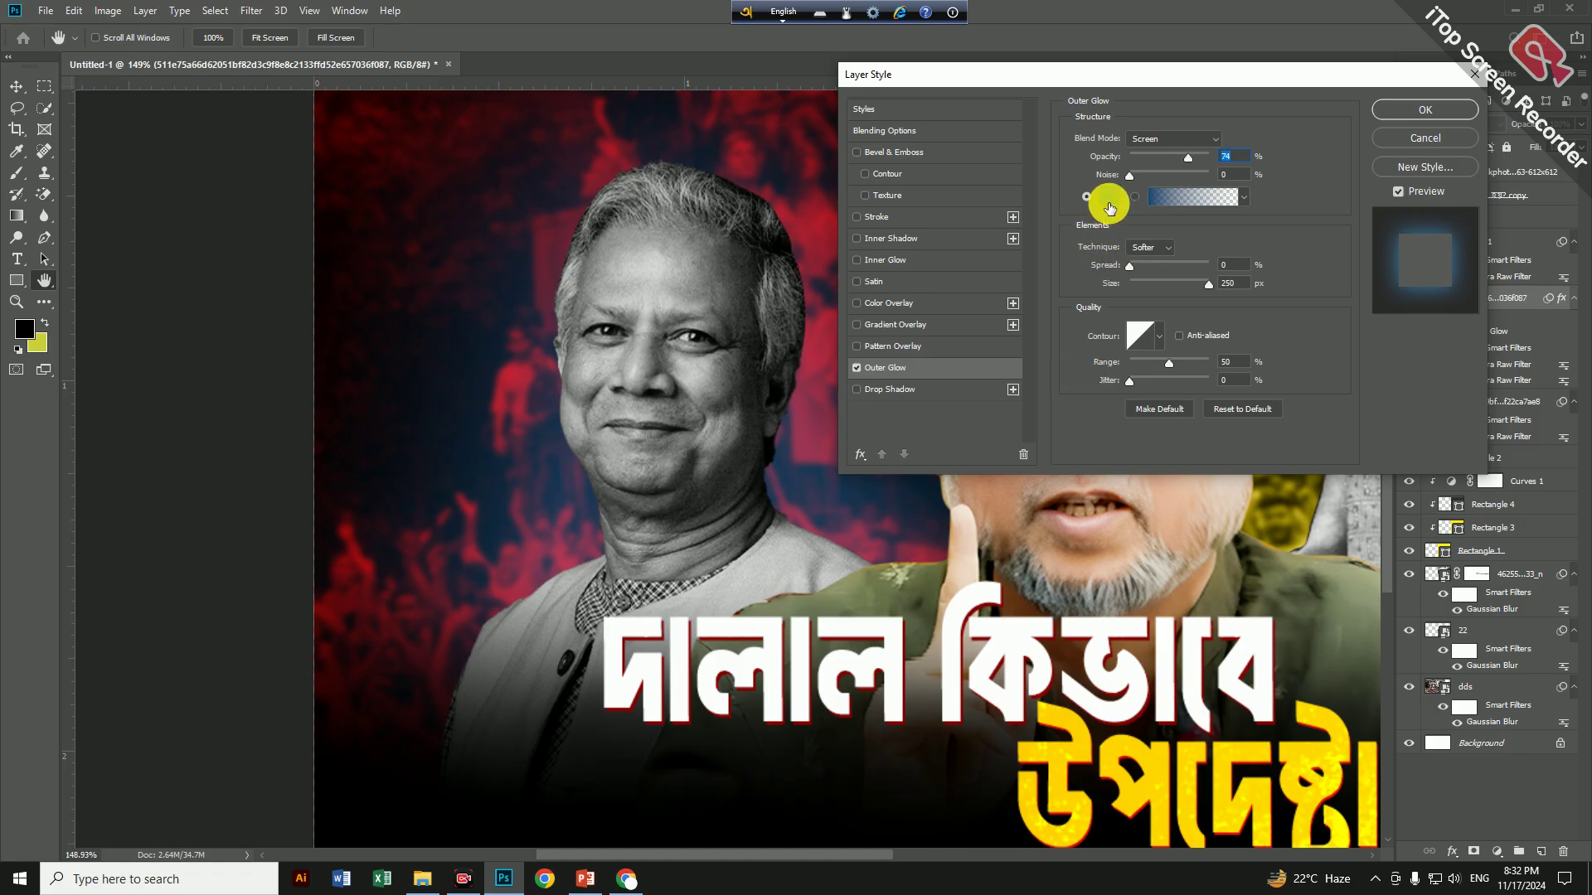
pyautogui.click(1108, 196)
pyautogui.click(1318, 340)
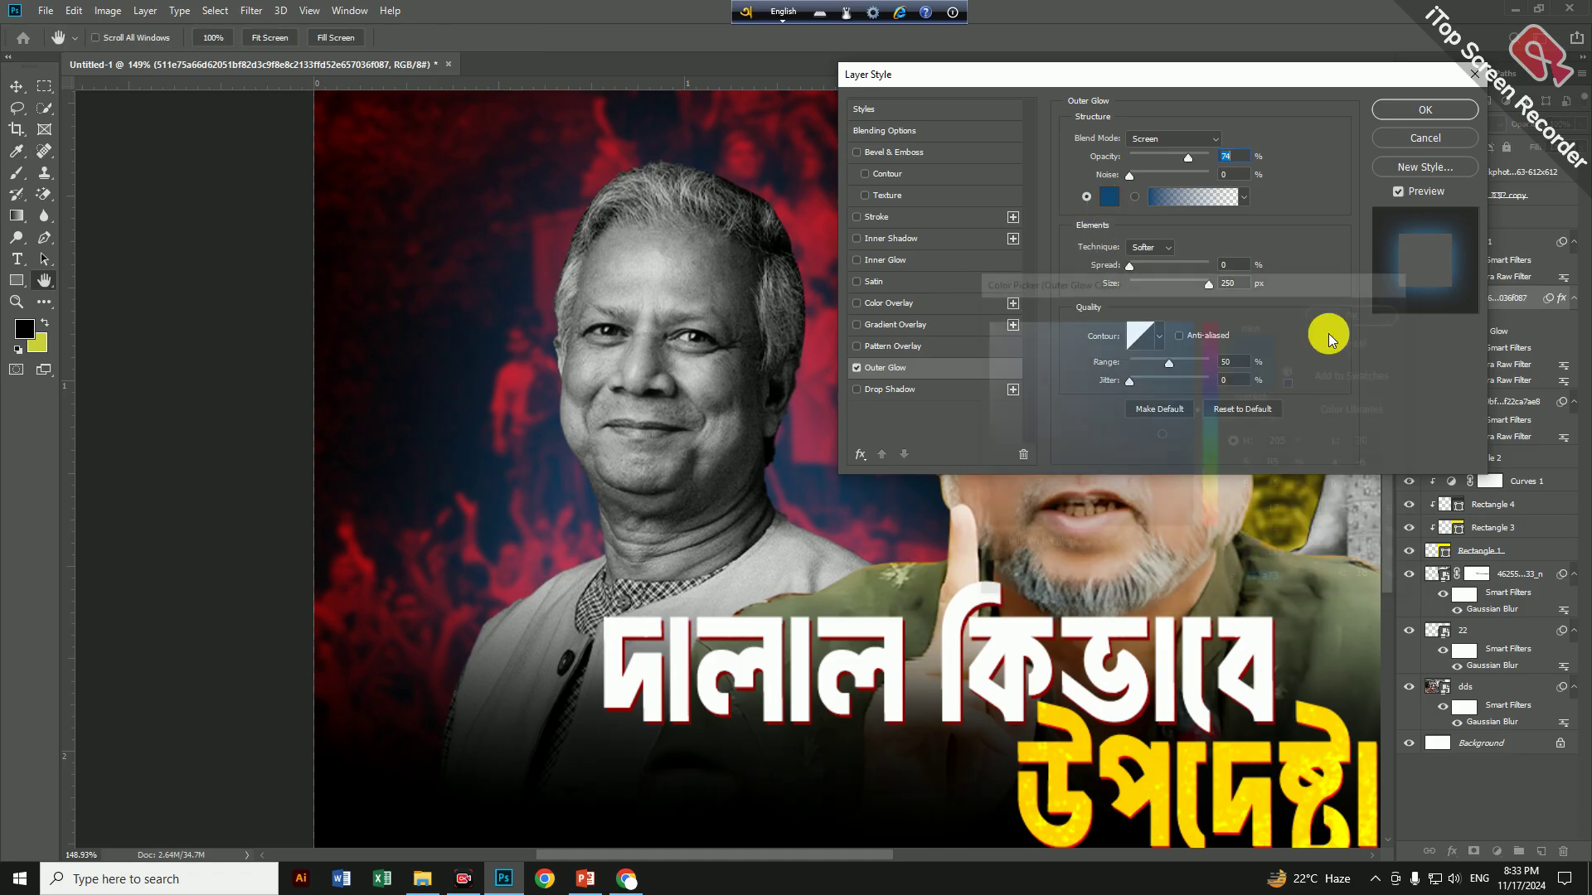
pyautogui.click(1423, 138)
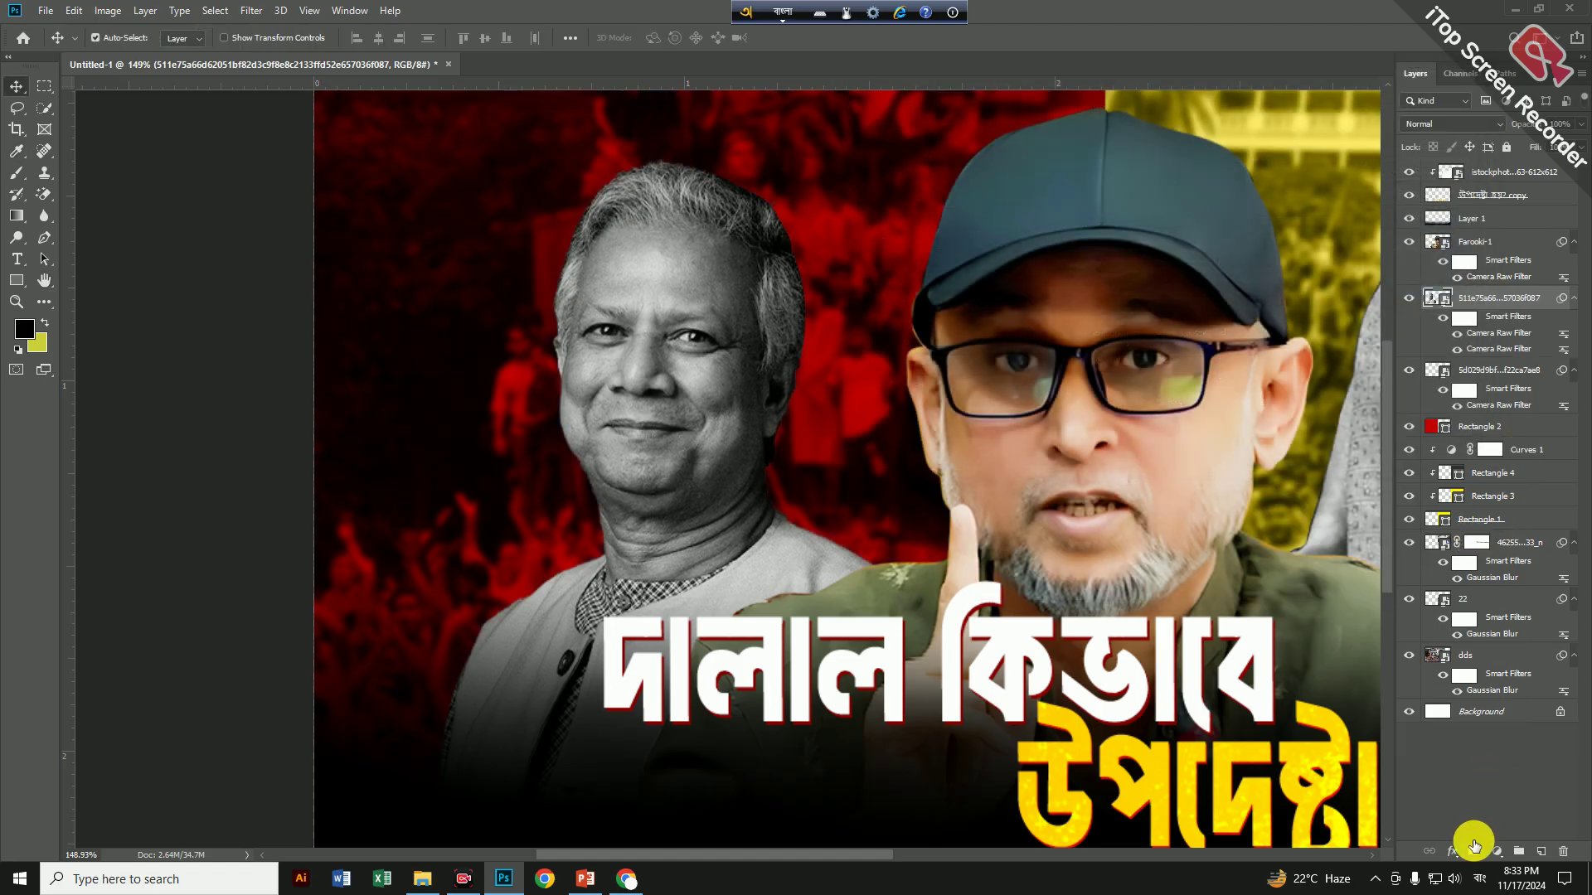
# Add an Inner Glow in dark red #ae0303 to the grayscale portrait on the red side
pyautogui.click(1452, 856)
pyautogui.click(1478, 757)
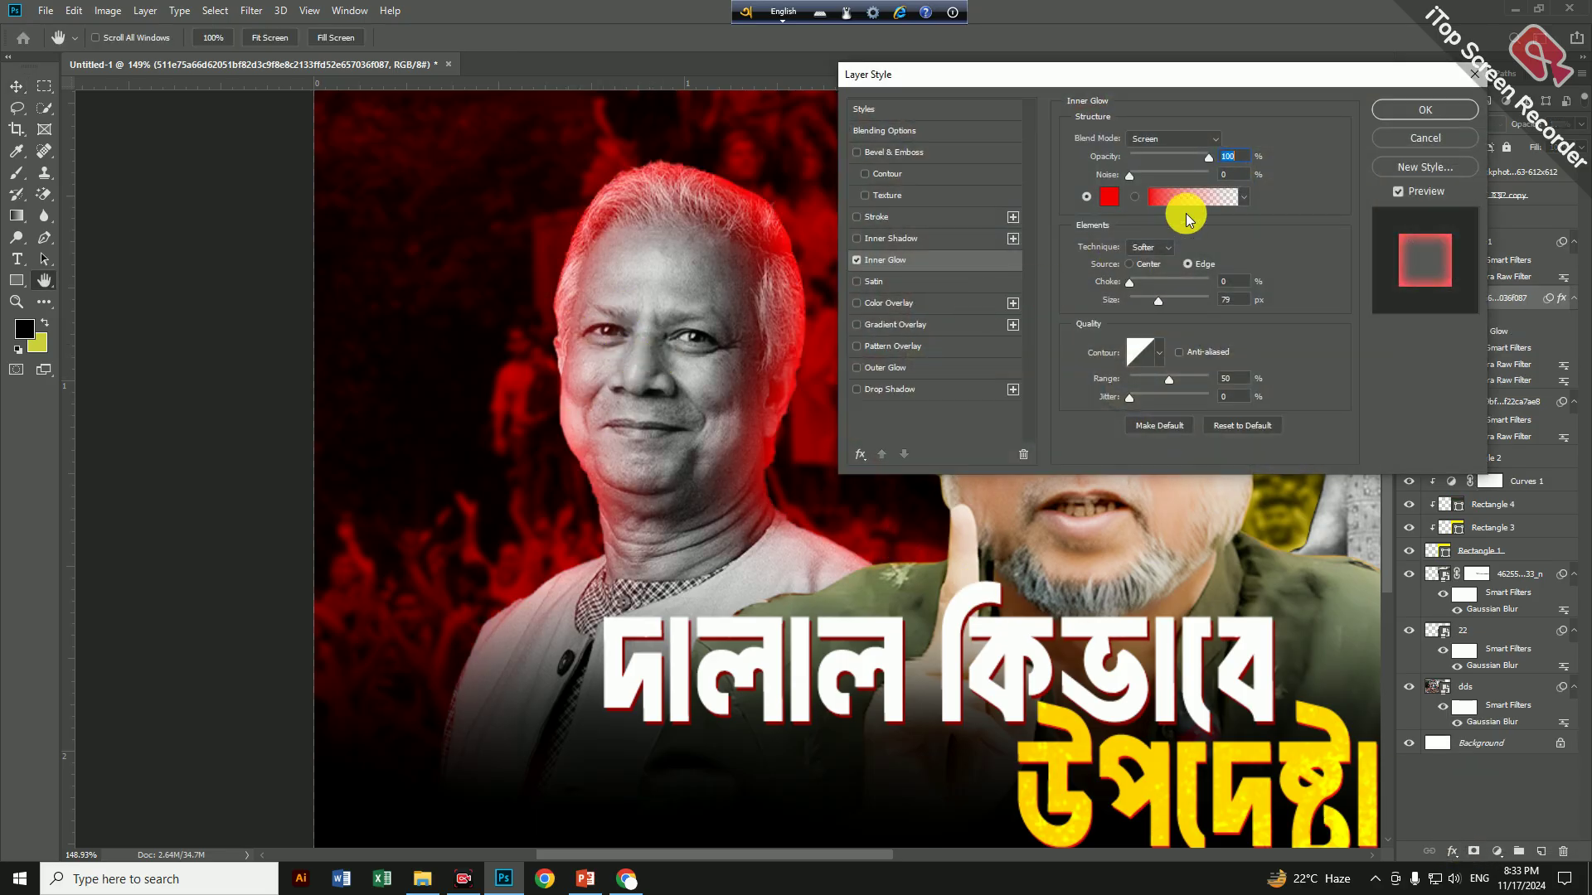
pyautogui.click(1101, 197)
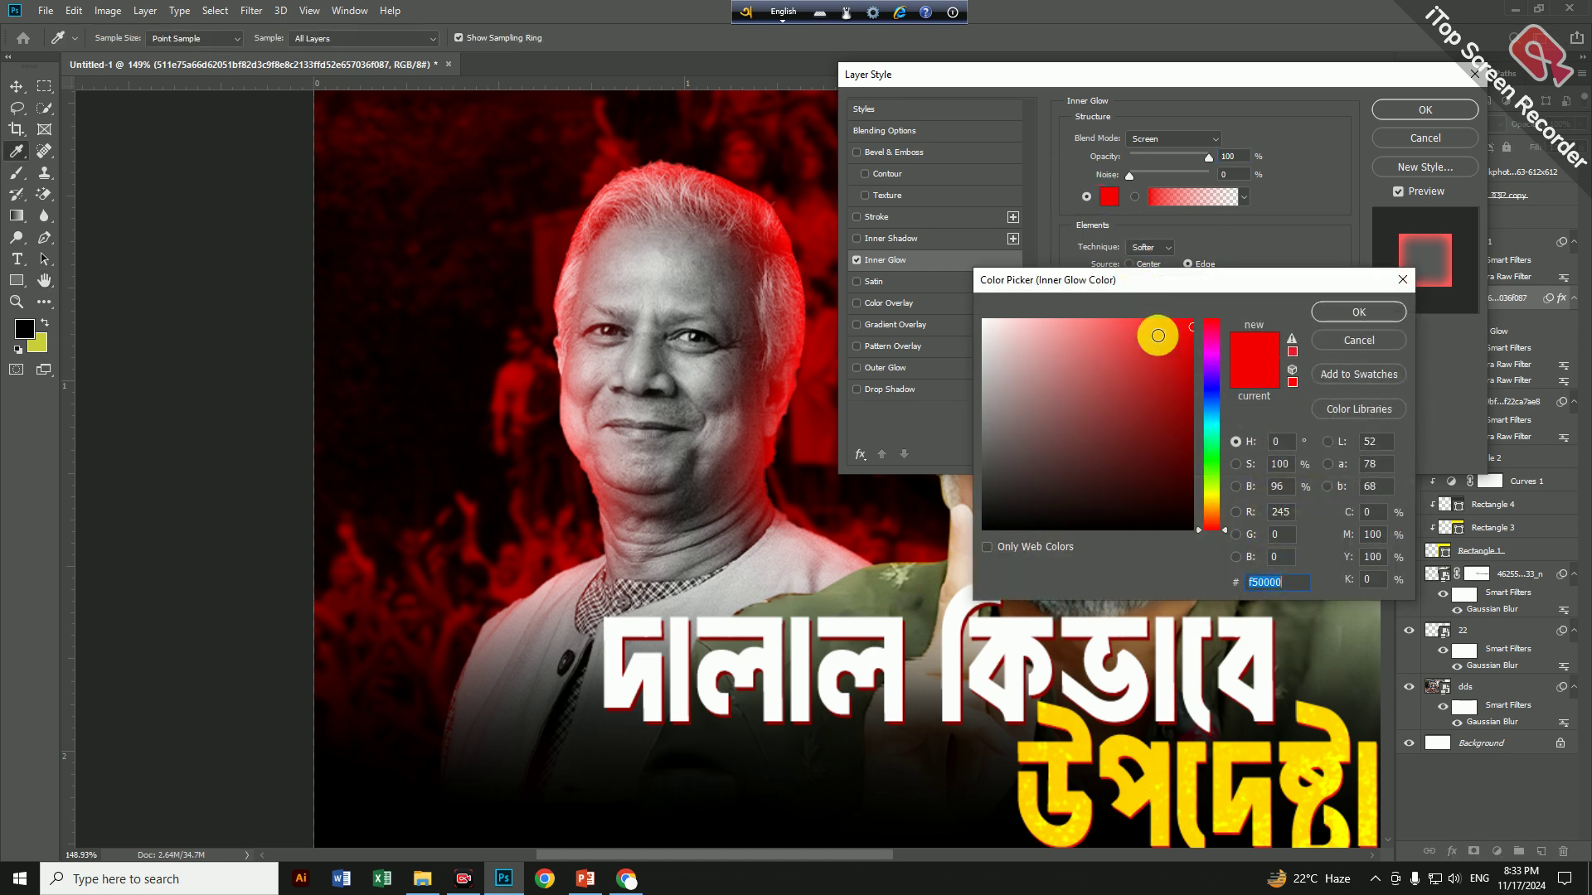
pyautogui.click(1192, 389)
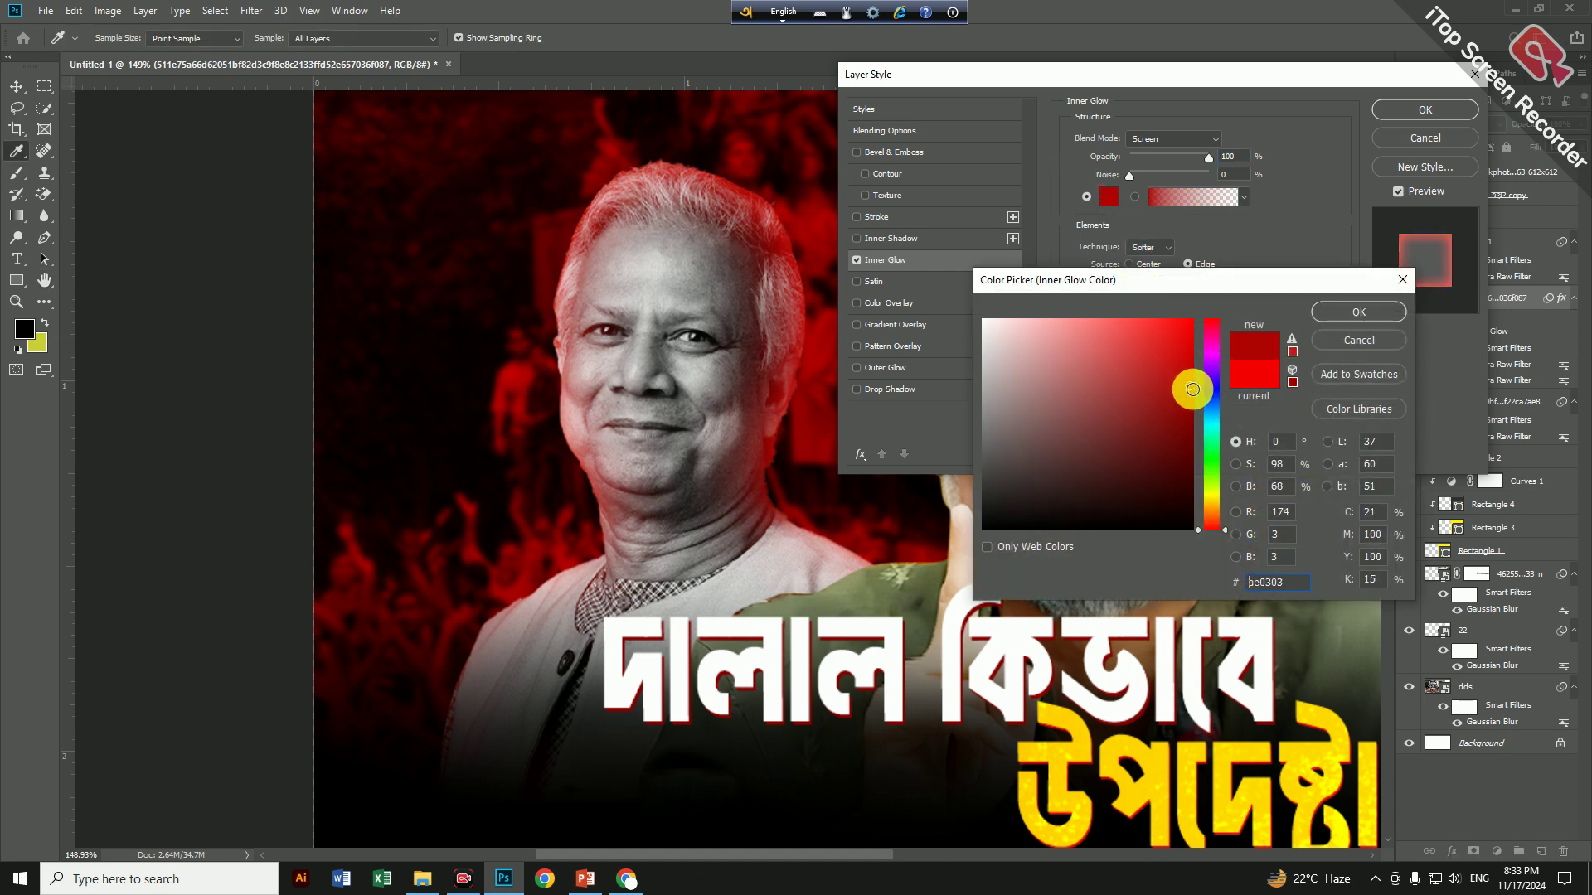
pyautogui.click(1363, 312)
pyautogui.click(1425, 110)
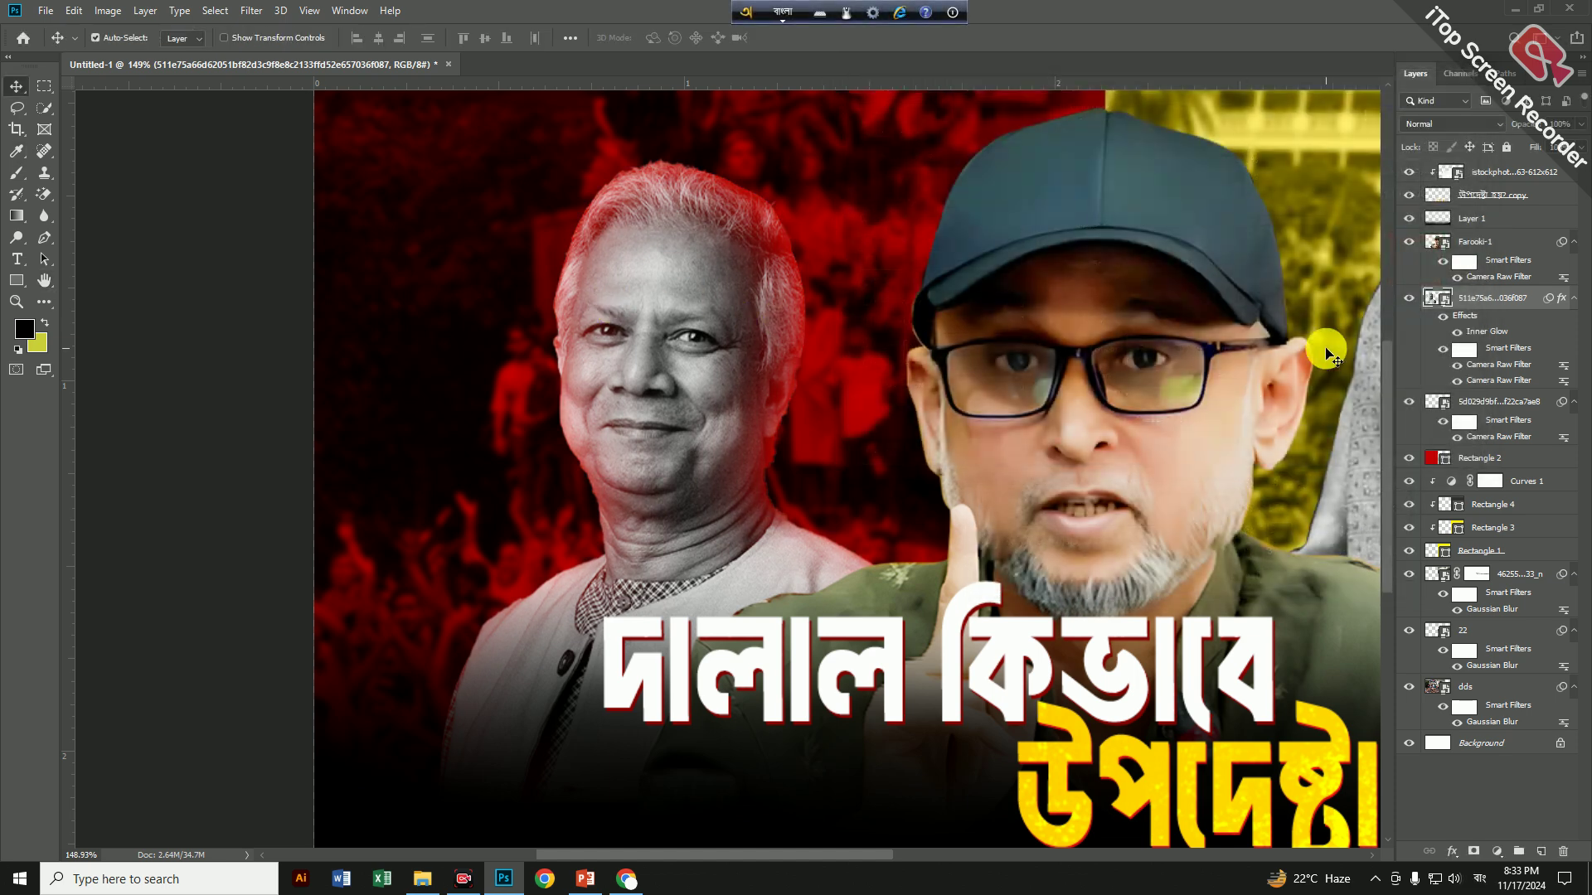
# Convert the portrait's Inner Glow to its own layer and give that layer an inverted, fully black mask
pyautogui.rightClick(1466, 330)
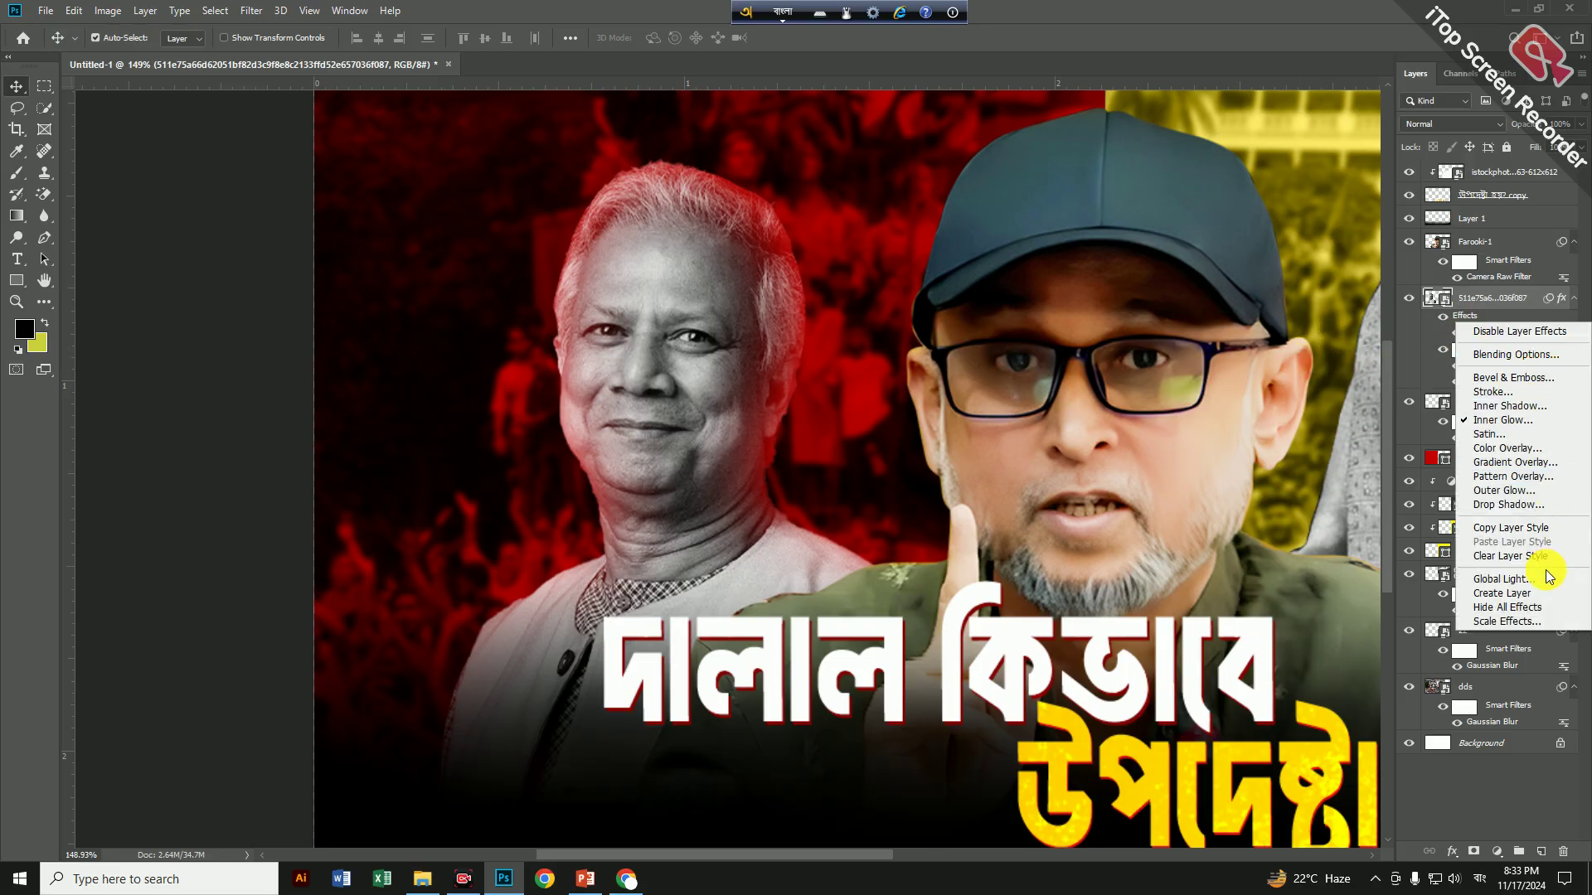
pyautogui.click(1527, 590)
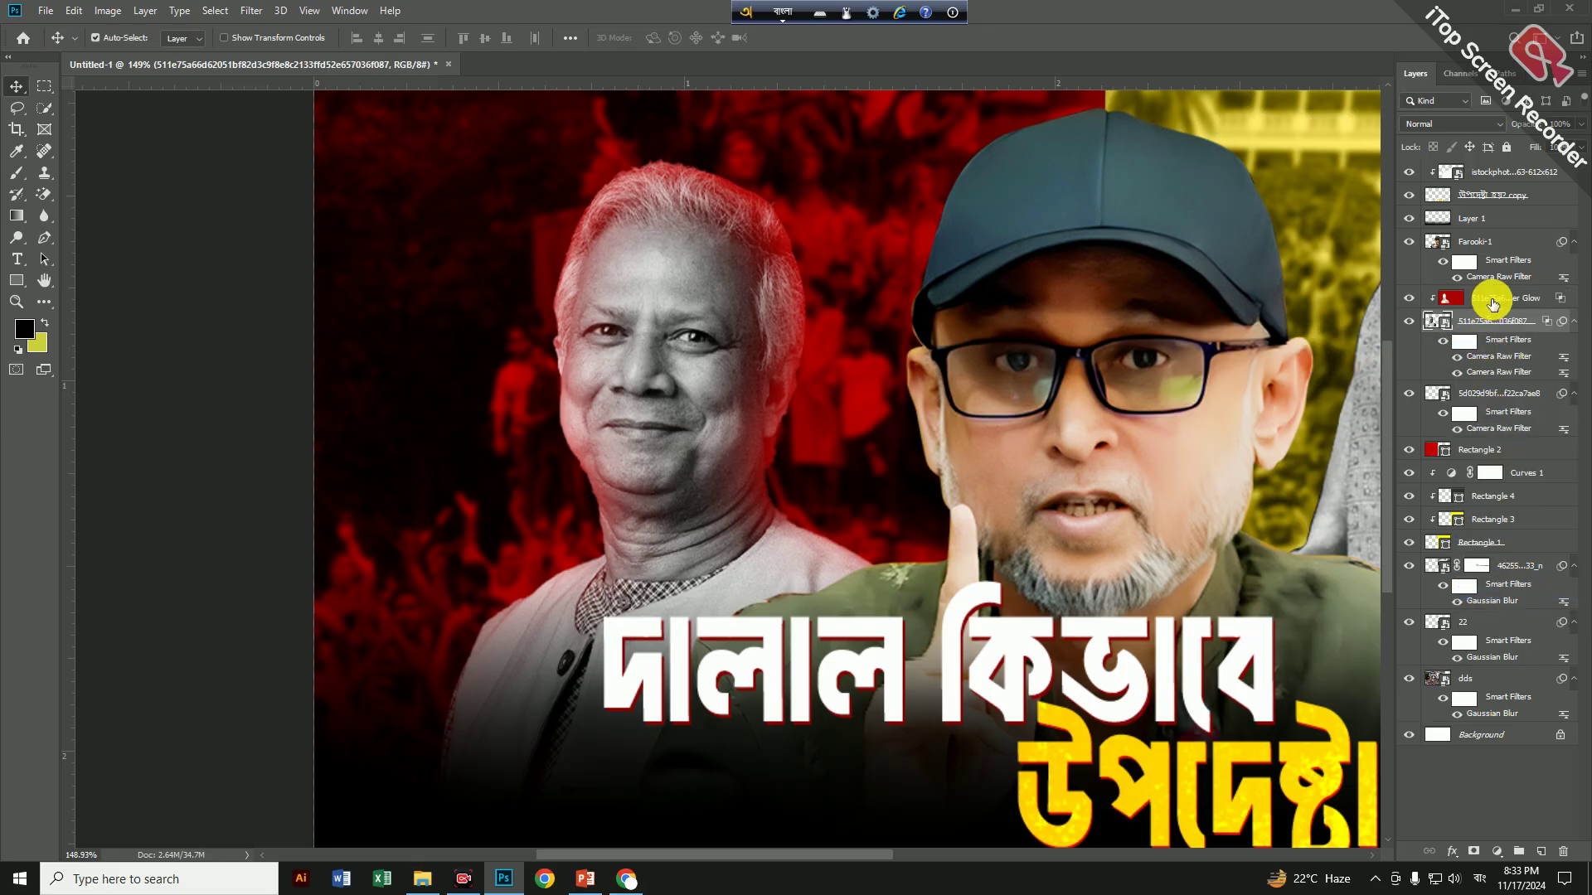
pyautogui.click(1493, 304)
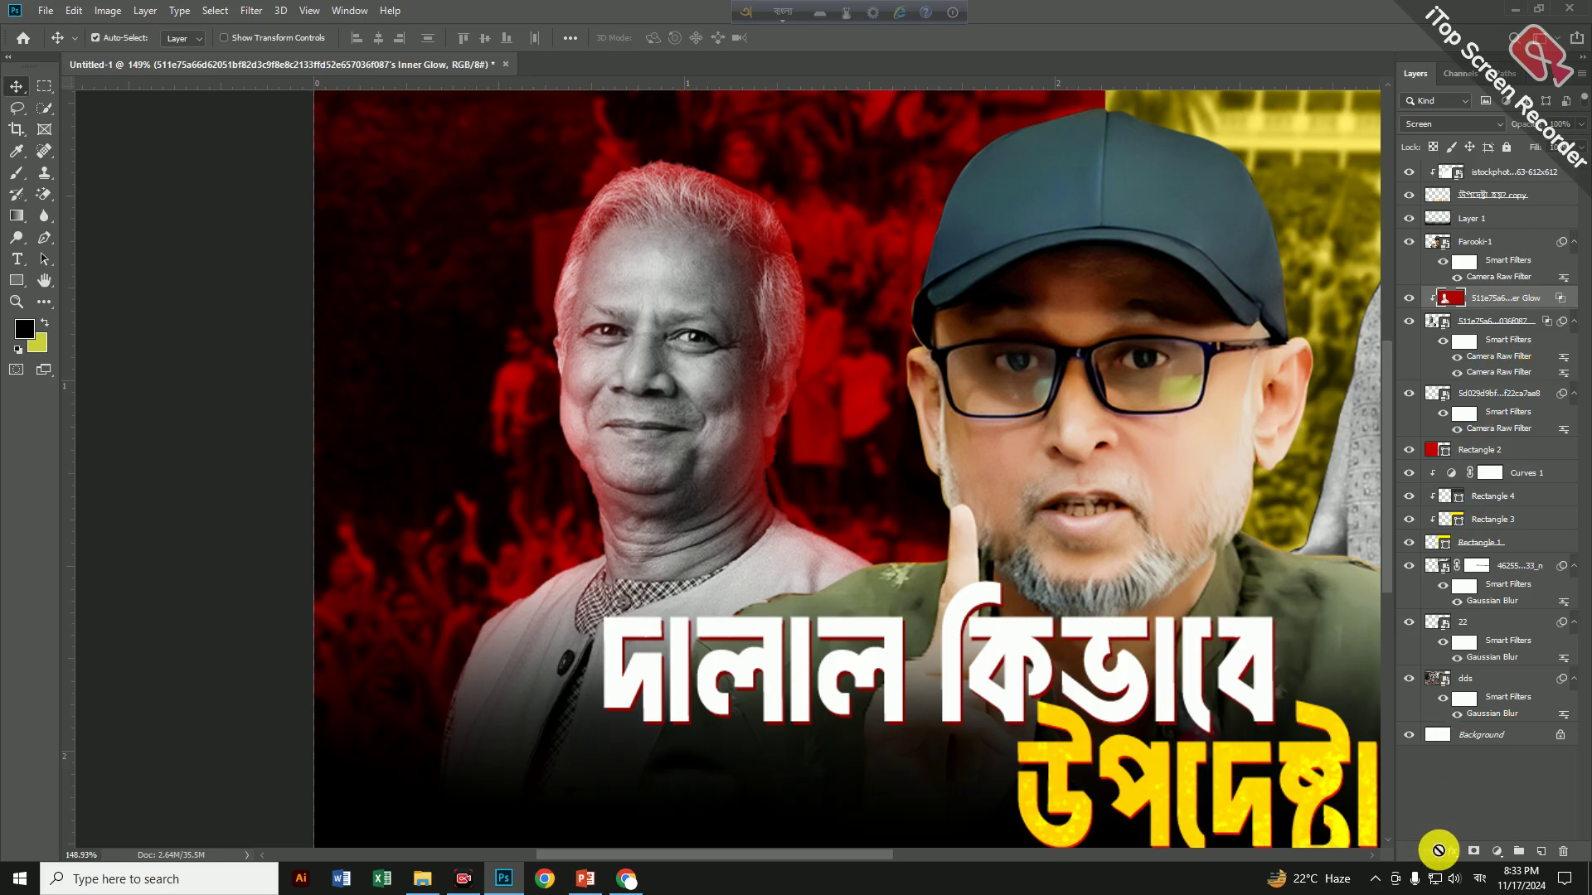
pyautogui.click(1474, 853)
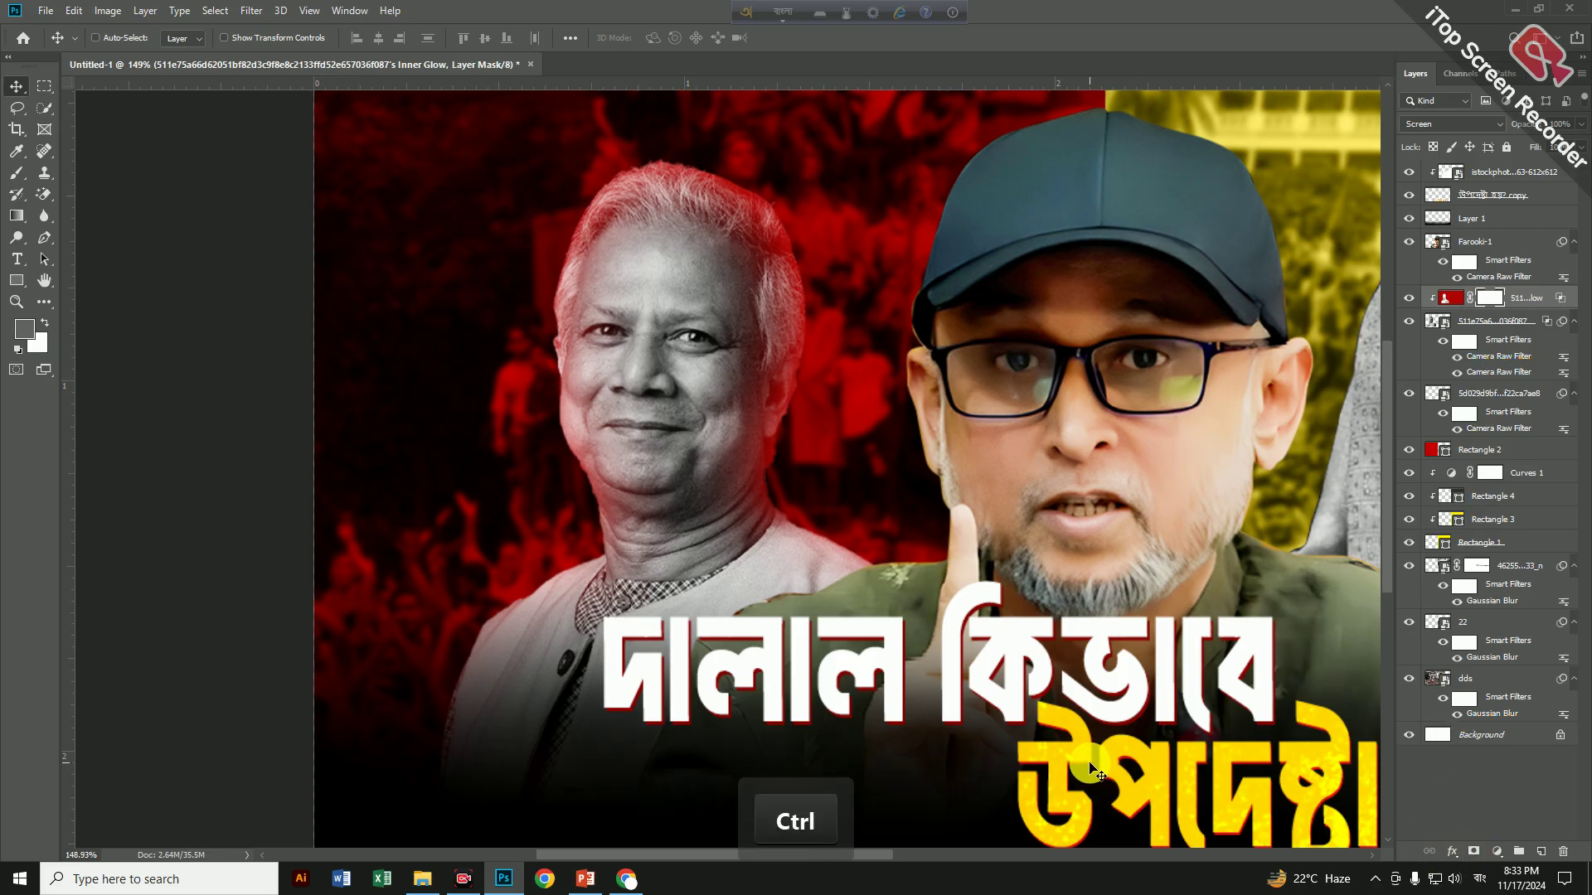
pyautogui.hotkey('ctrl', 'i')
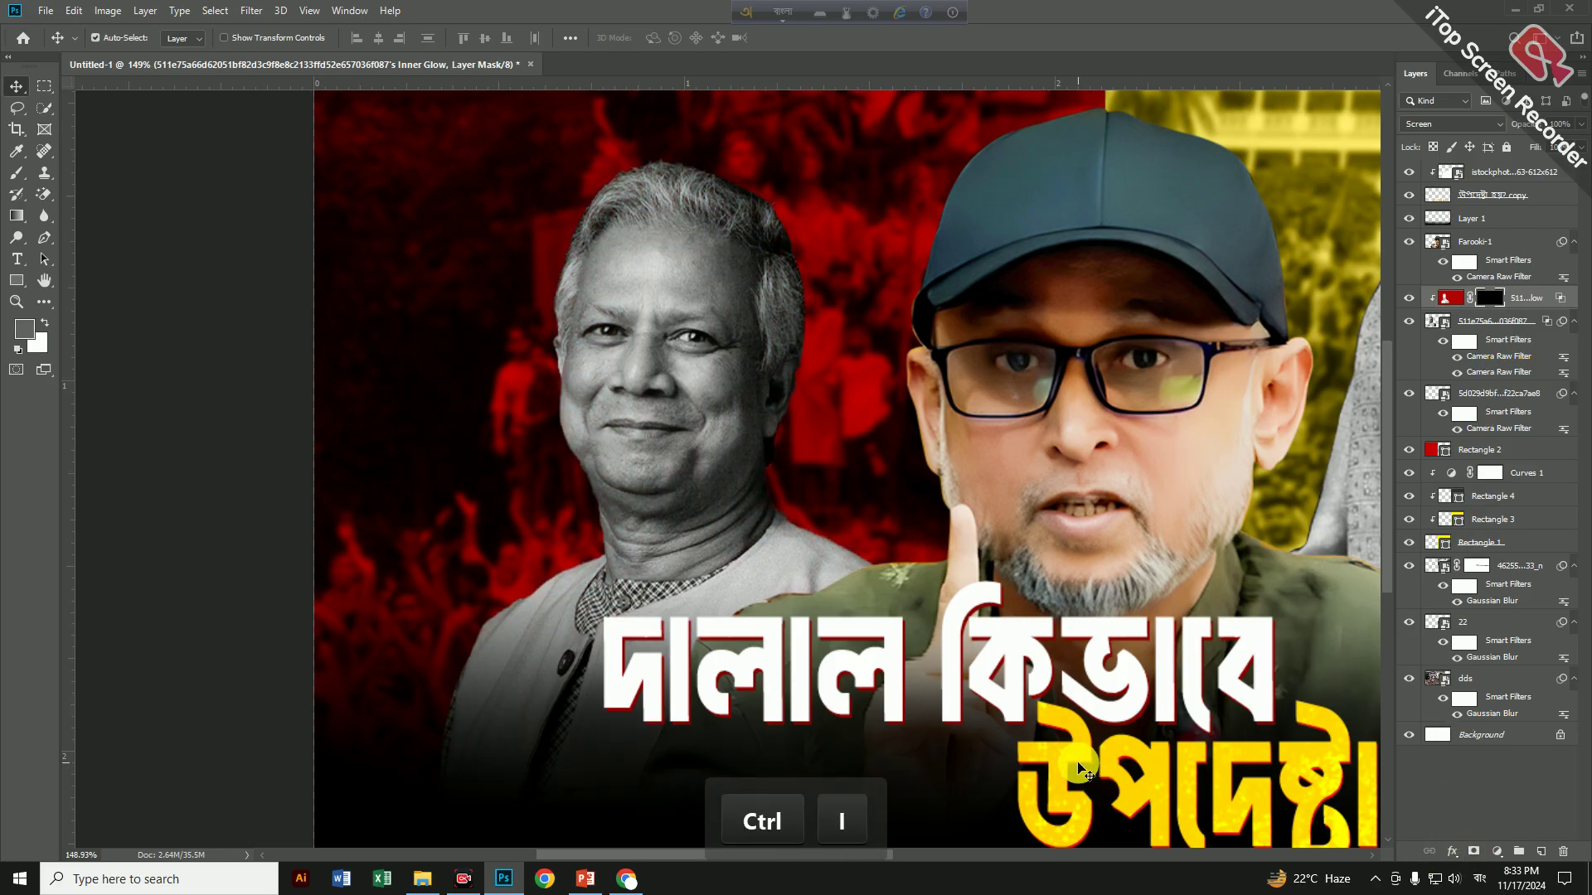
# Ready the Brush for mask painting with white as the foreground colour and black #000000 as the background colour
pyautogui.click(20, 172)
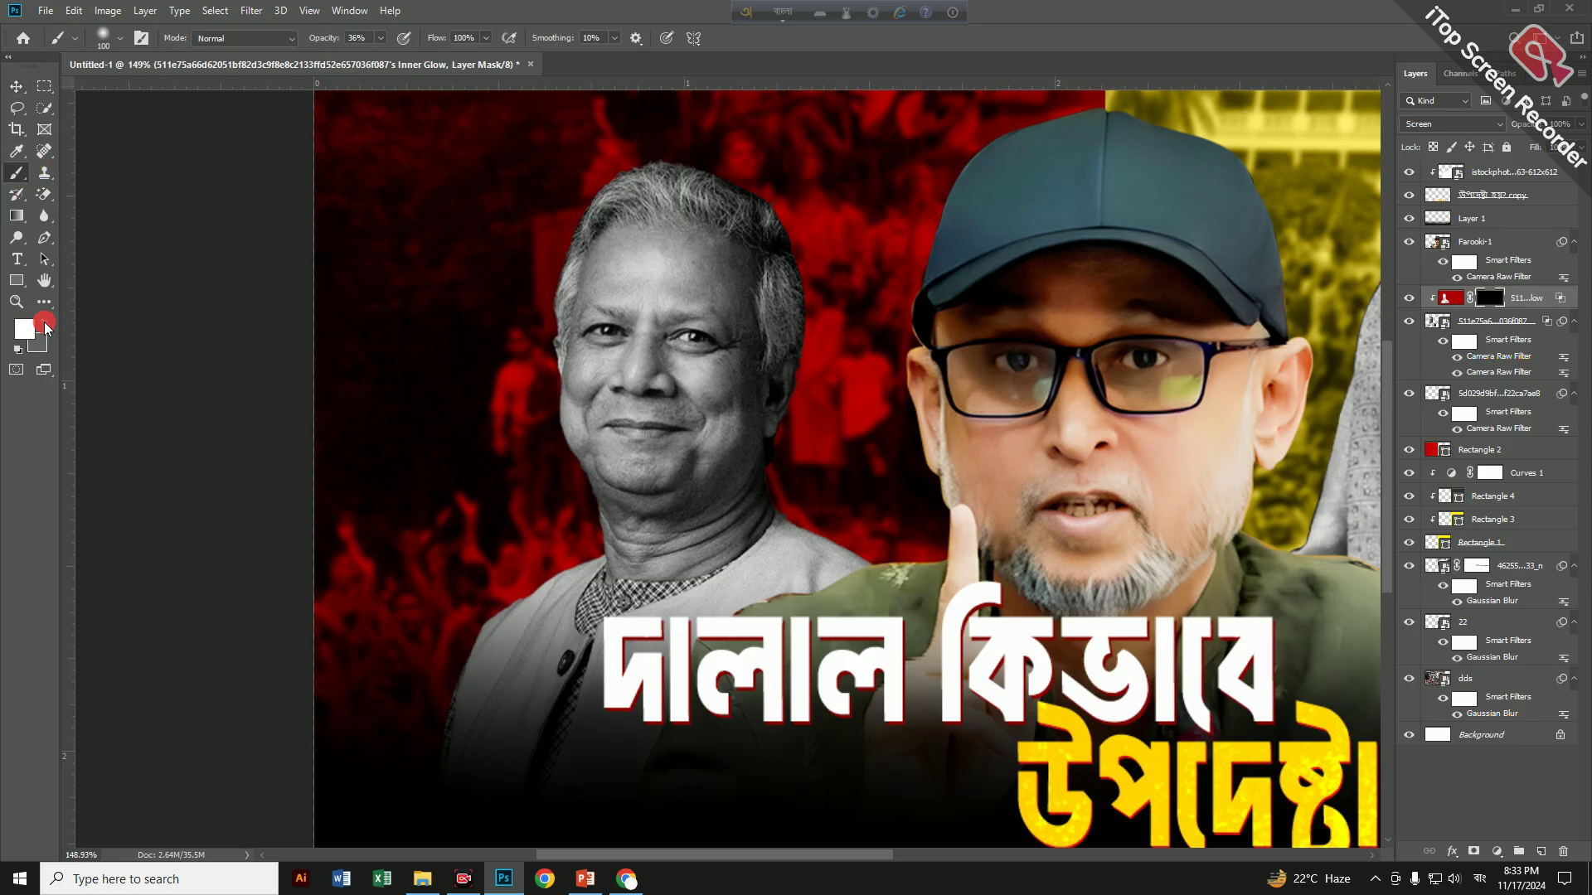
pyautogui.click(37, 347)
pyautogui.moveTo(1043, 523)
pyautogui.mouseDown()
pyautogui.moveTo(1041, 494)
pyautogui.moveTo(1048, 528)
pyautogui.mouseUp()
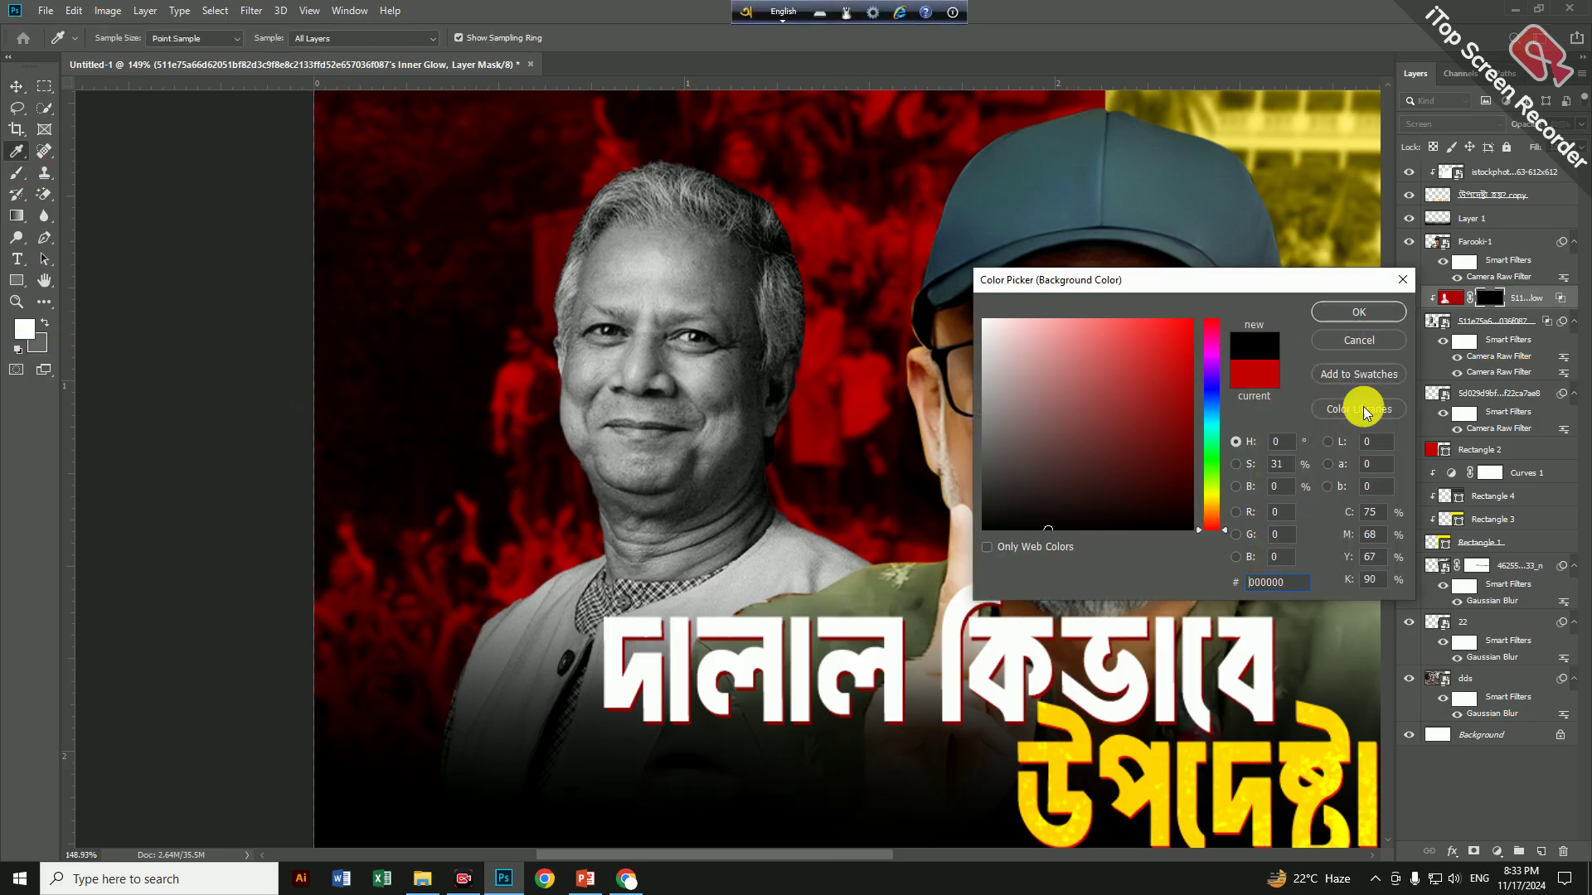
pyautogui.click(1363, 319)
pyautogui.press('b')
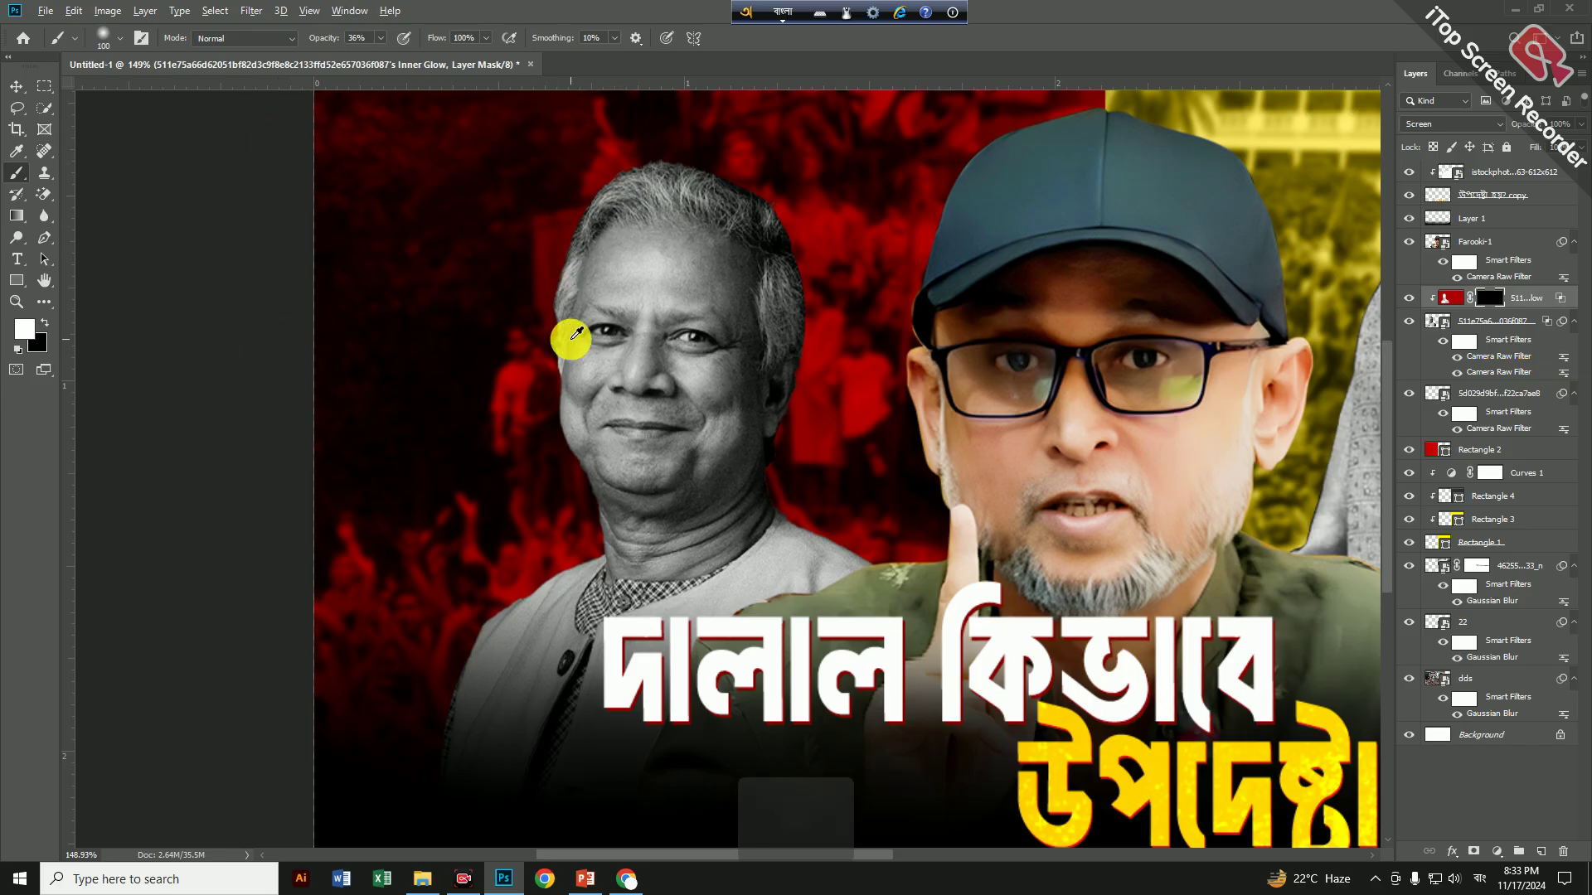
# Paint white on the red glow's mask at 56% opacity along the outer edge of the grayscale portrait's face and shoulder
pyautogui.scroll(2, 572, 340)
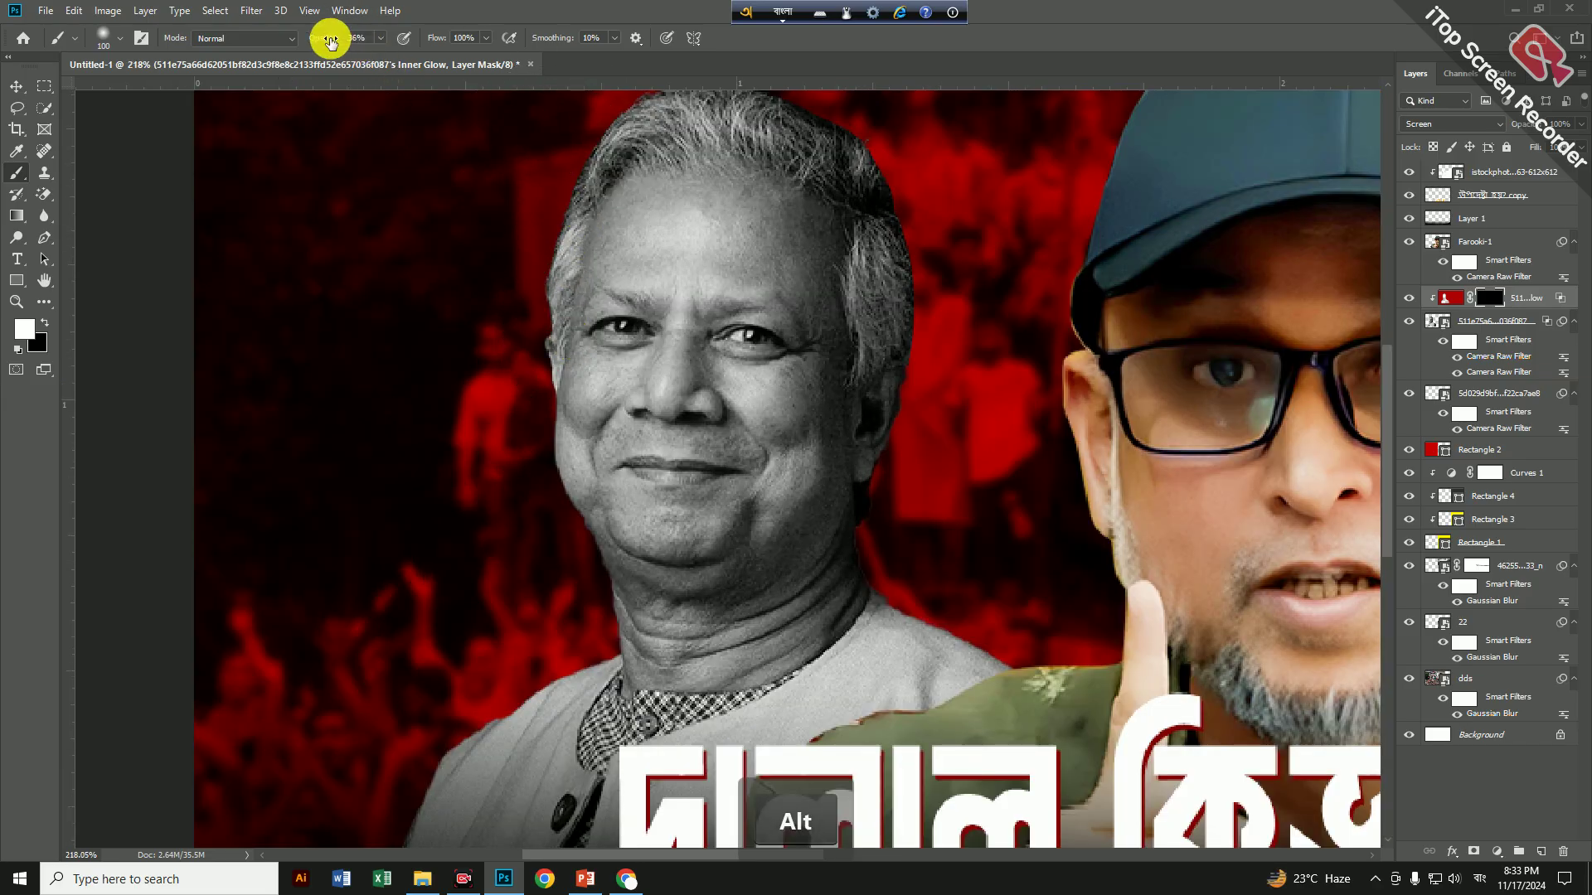
pyautogui.moveTo(561, 171)
pyautogui.mouseDown()
pyautogui.moveTo(519, 277)
pyautogui.moveTo(572, 439)
pyautogui.mouseUp()
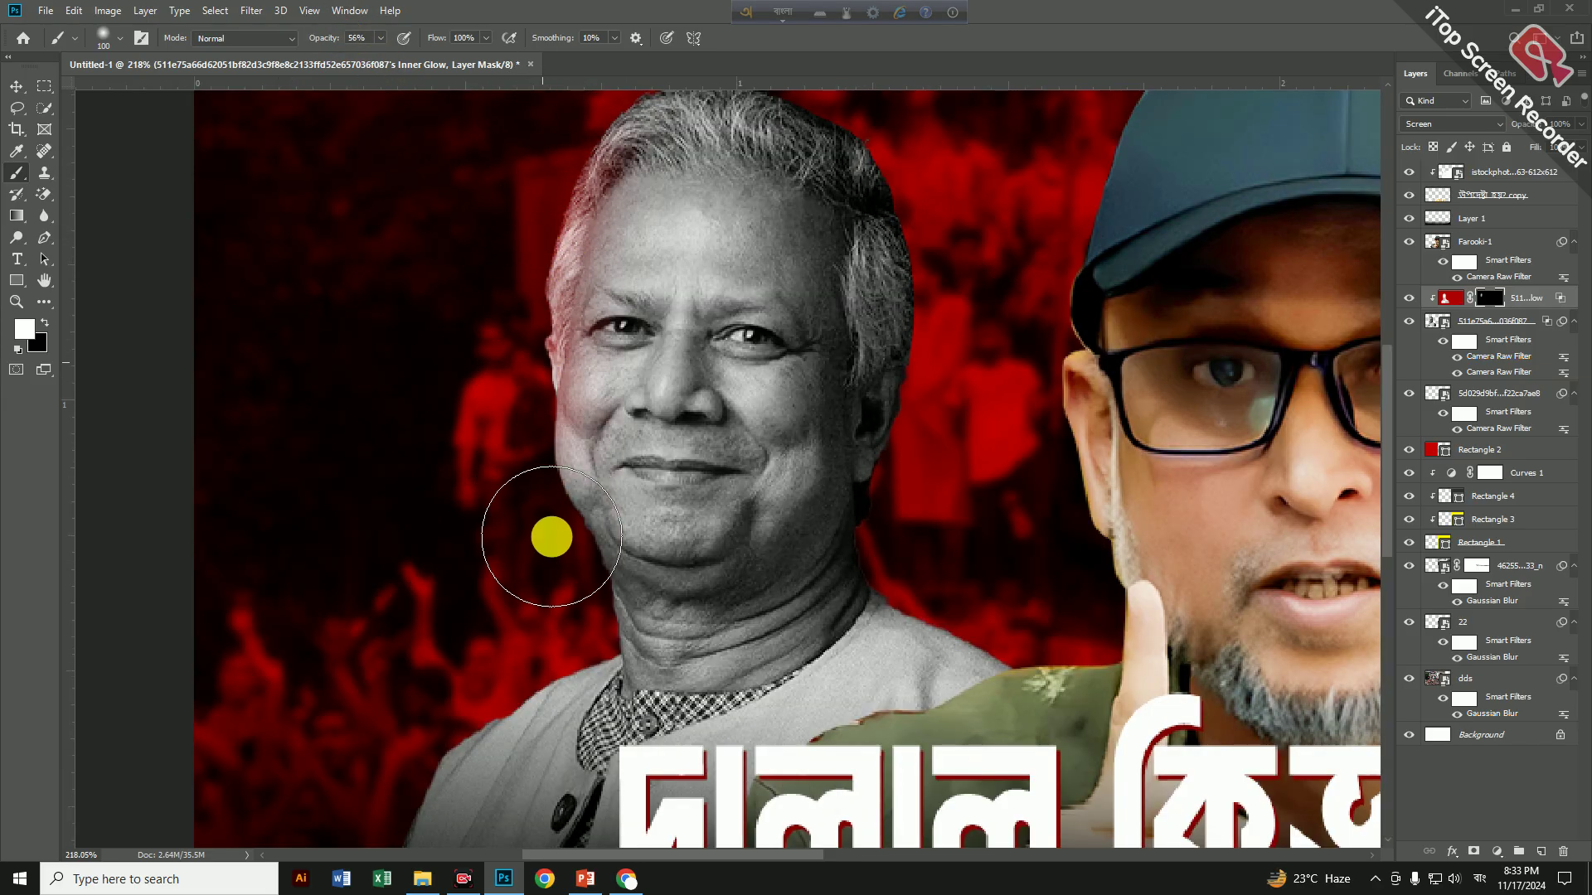
pyautogui.press('space')
pyautogui.moveTo(547, 689)
pyautogui.mouseDown()
pyautogui.moveTo(710, 540)
pyautogui.moveTo(519, 694)
pyautogui.mouseUp()
pyautogui.moveTo(632, 567); pyautogui.dragTo(498, 838)
pyautogui.scroll(-5, 624, 546)
pyautogui.press('space')
pyautogui.moveTo(677, 314); pyautogui.dragTo(603, 610)
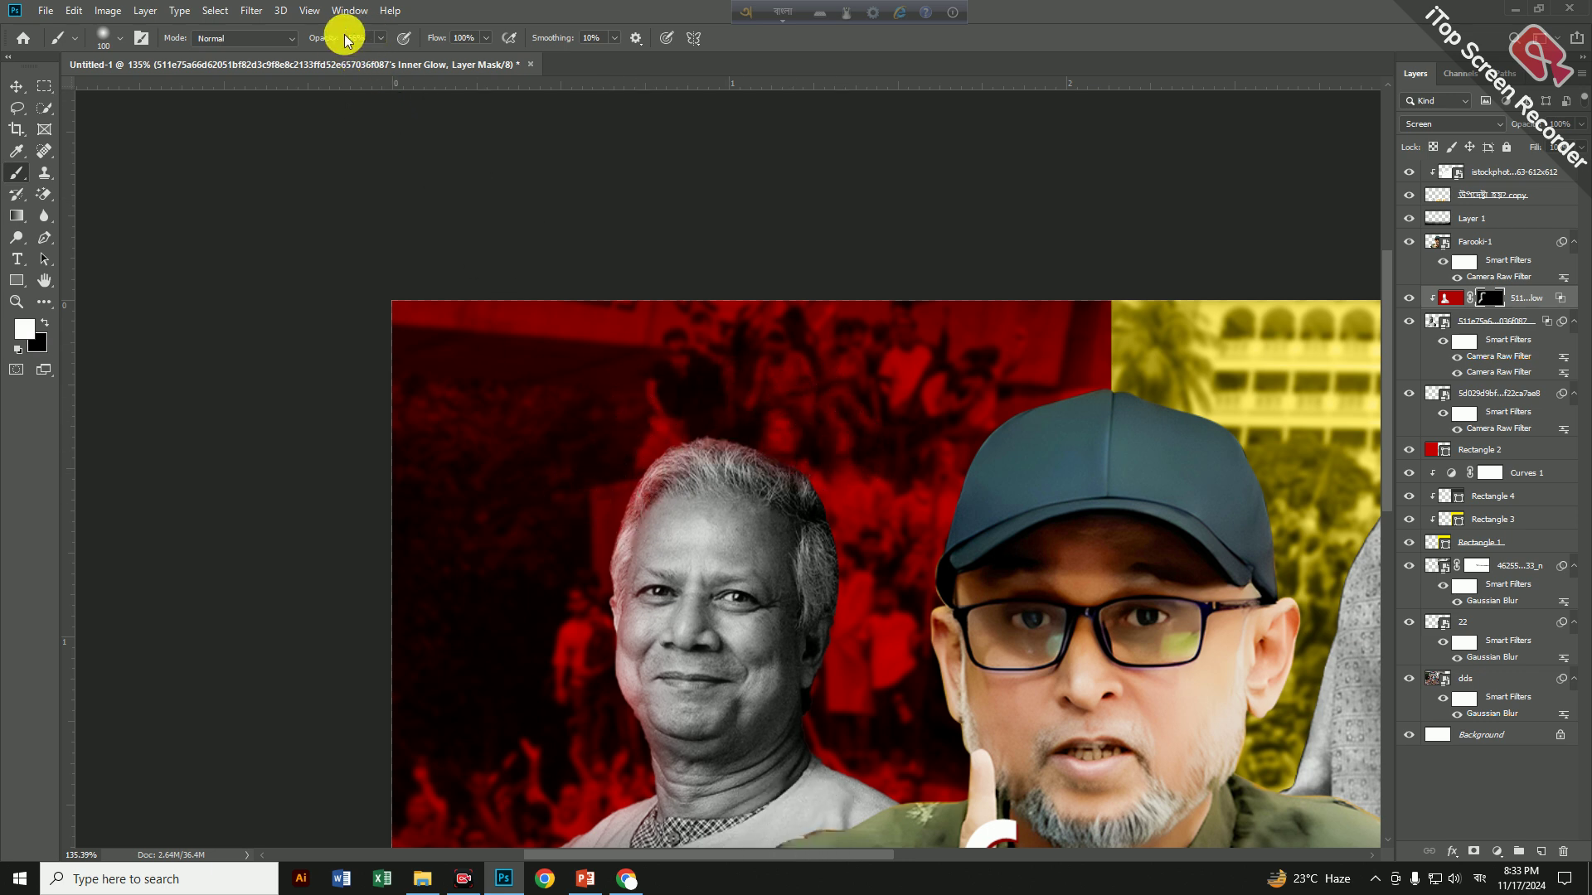
# Strengthen the red rim glow with white strokes at 100% opacity along the portrait's face, shoulder and top of the hair
pyautogui.click(582, 562)
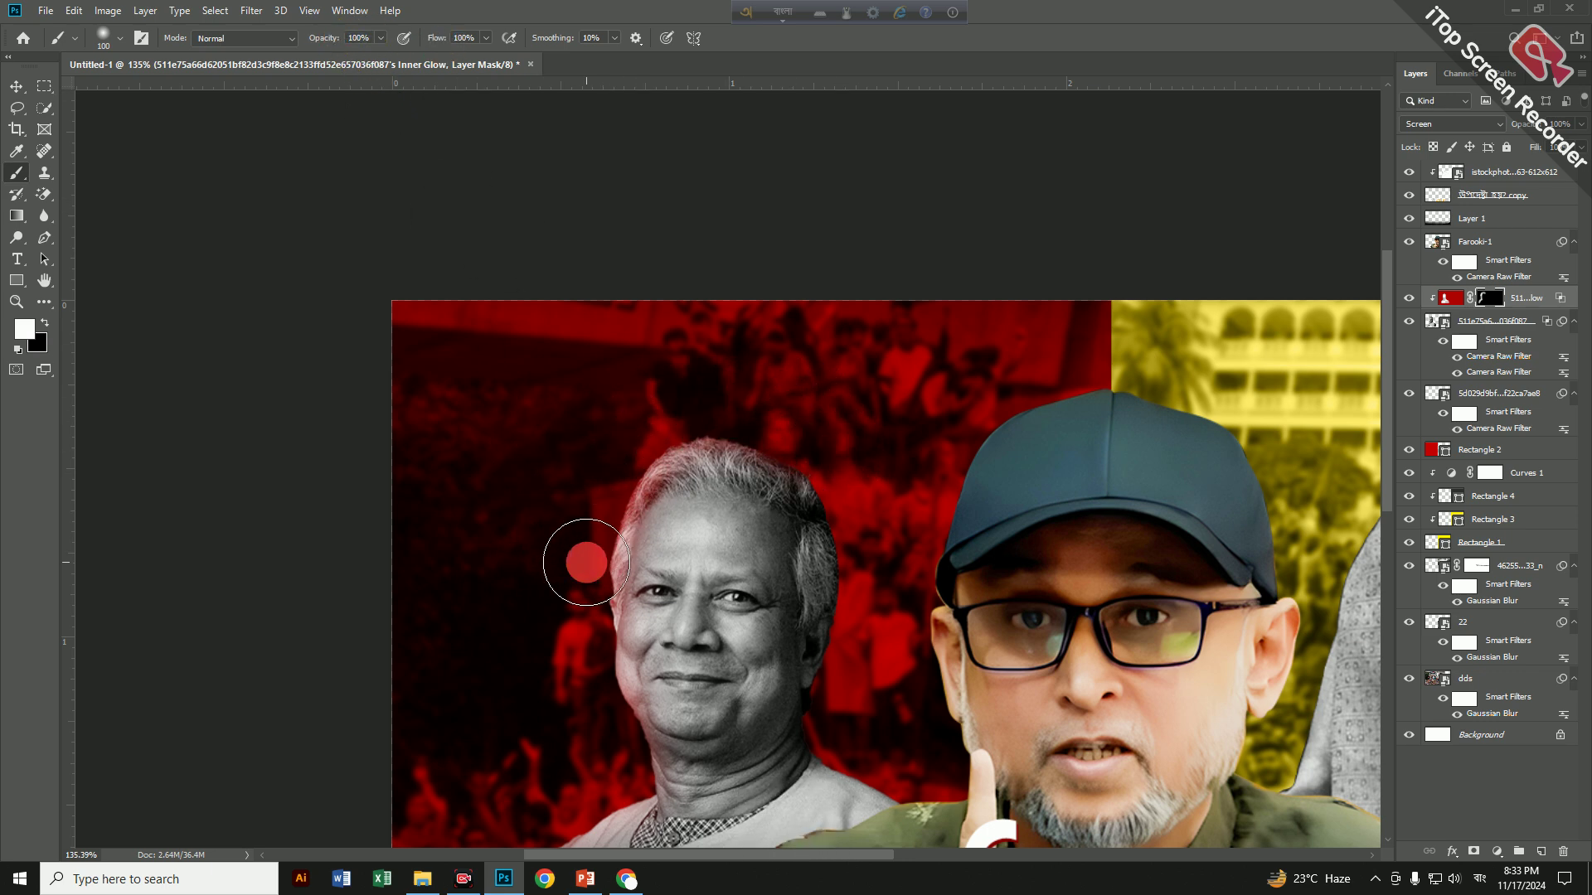
pyautogui.click(577, 619)
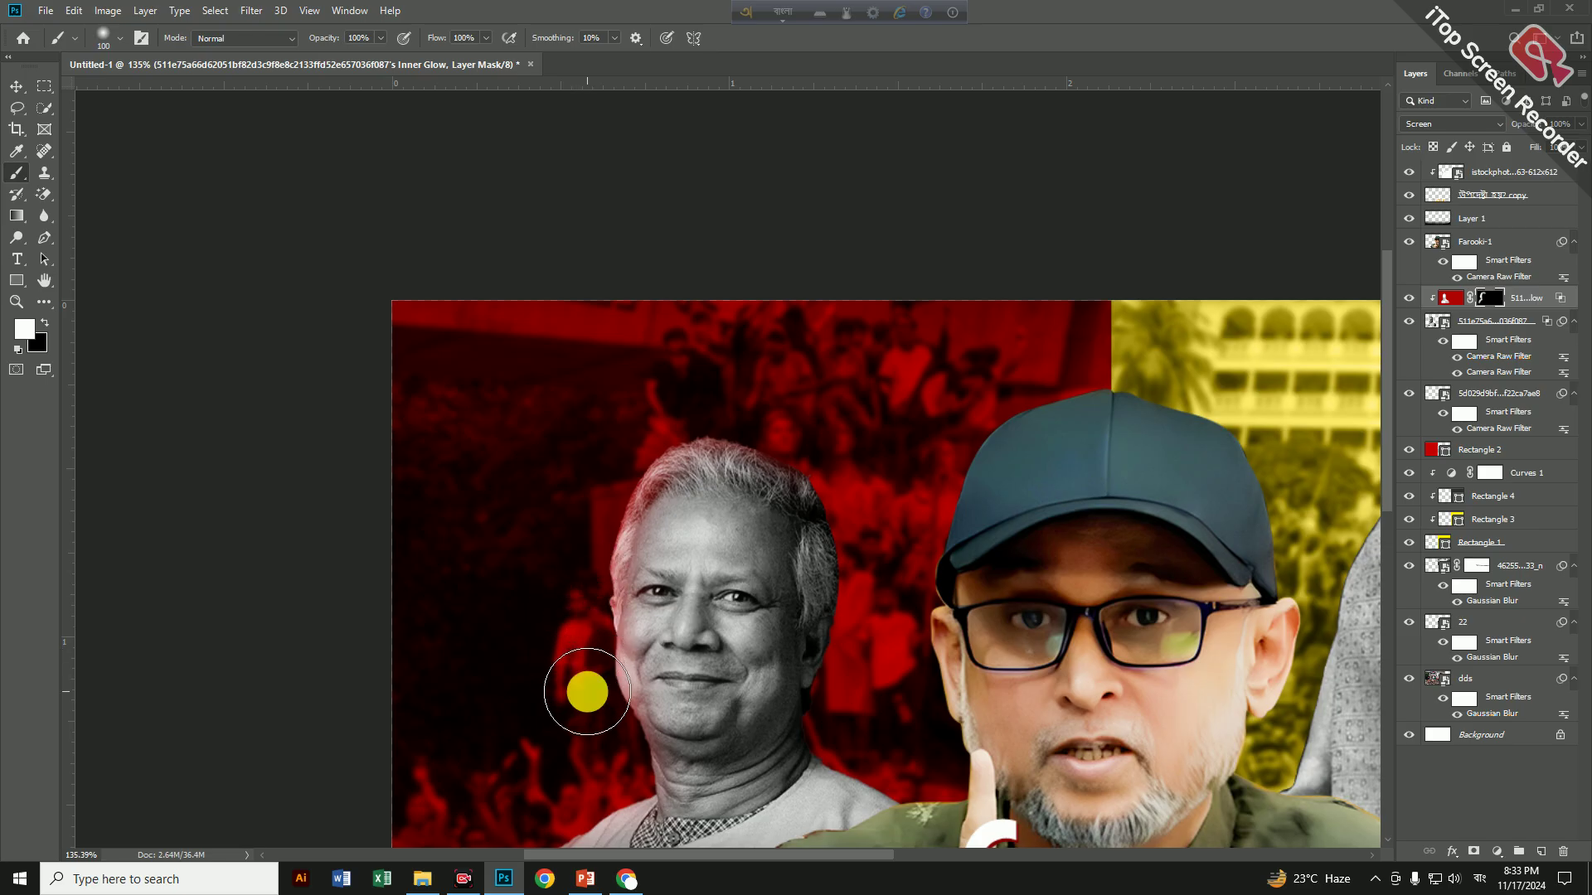
pyautogui.click(624, 775)
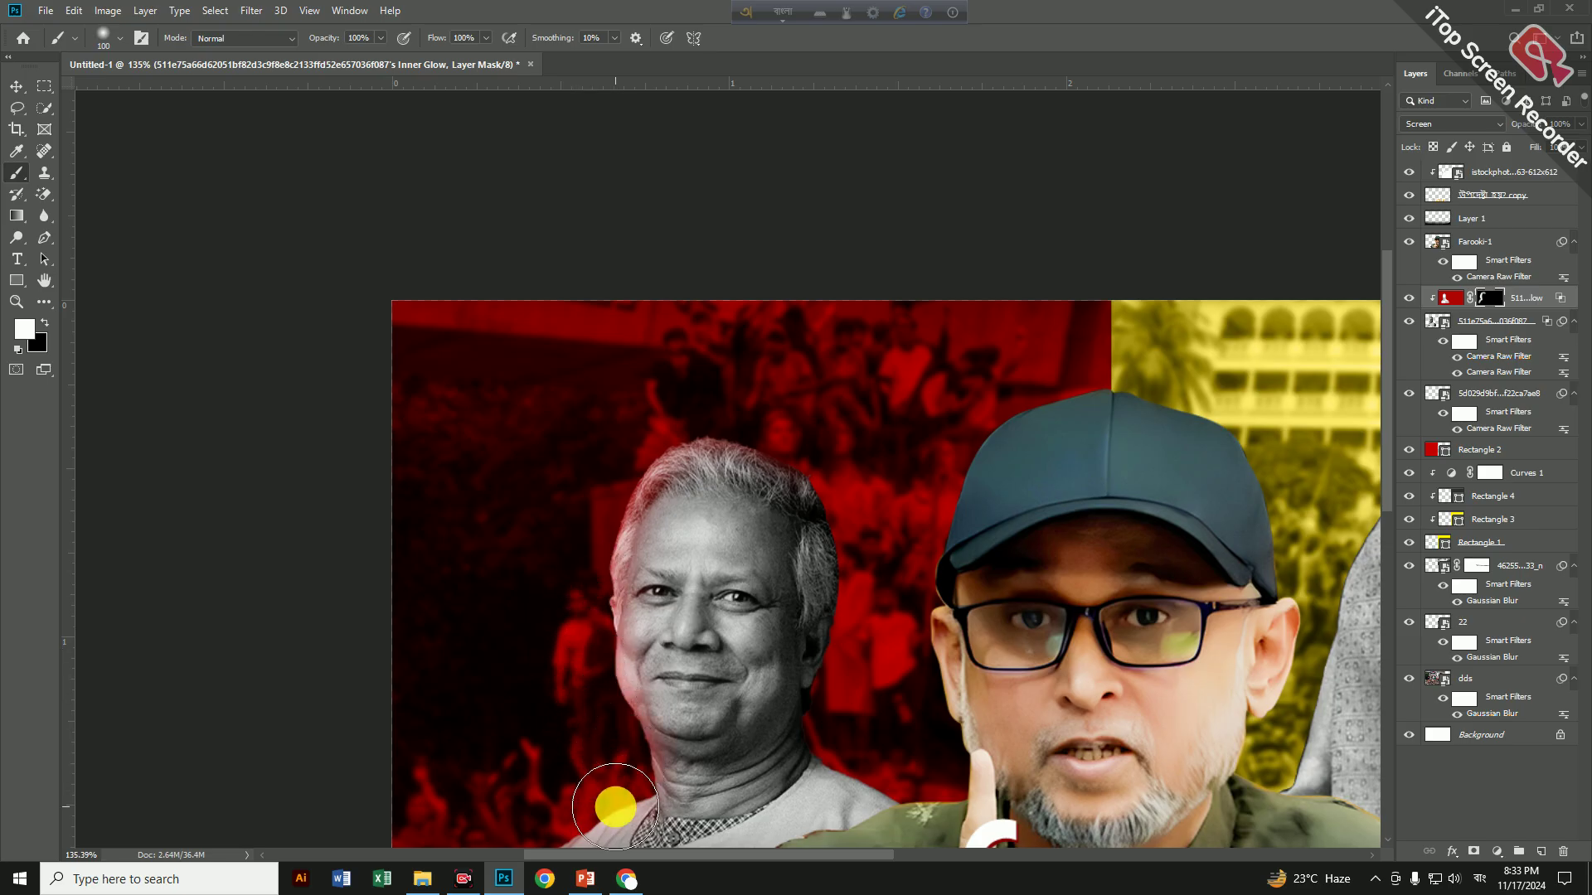
pyautogui.moveTo(615, 807); pyautogui.dragTo(661, 586)
pyautogui.click(551, 709)
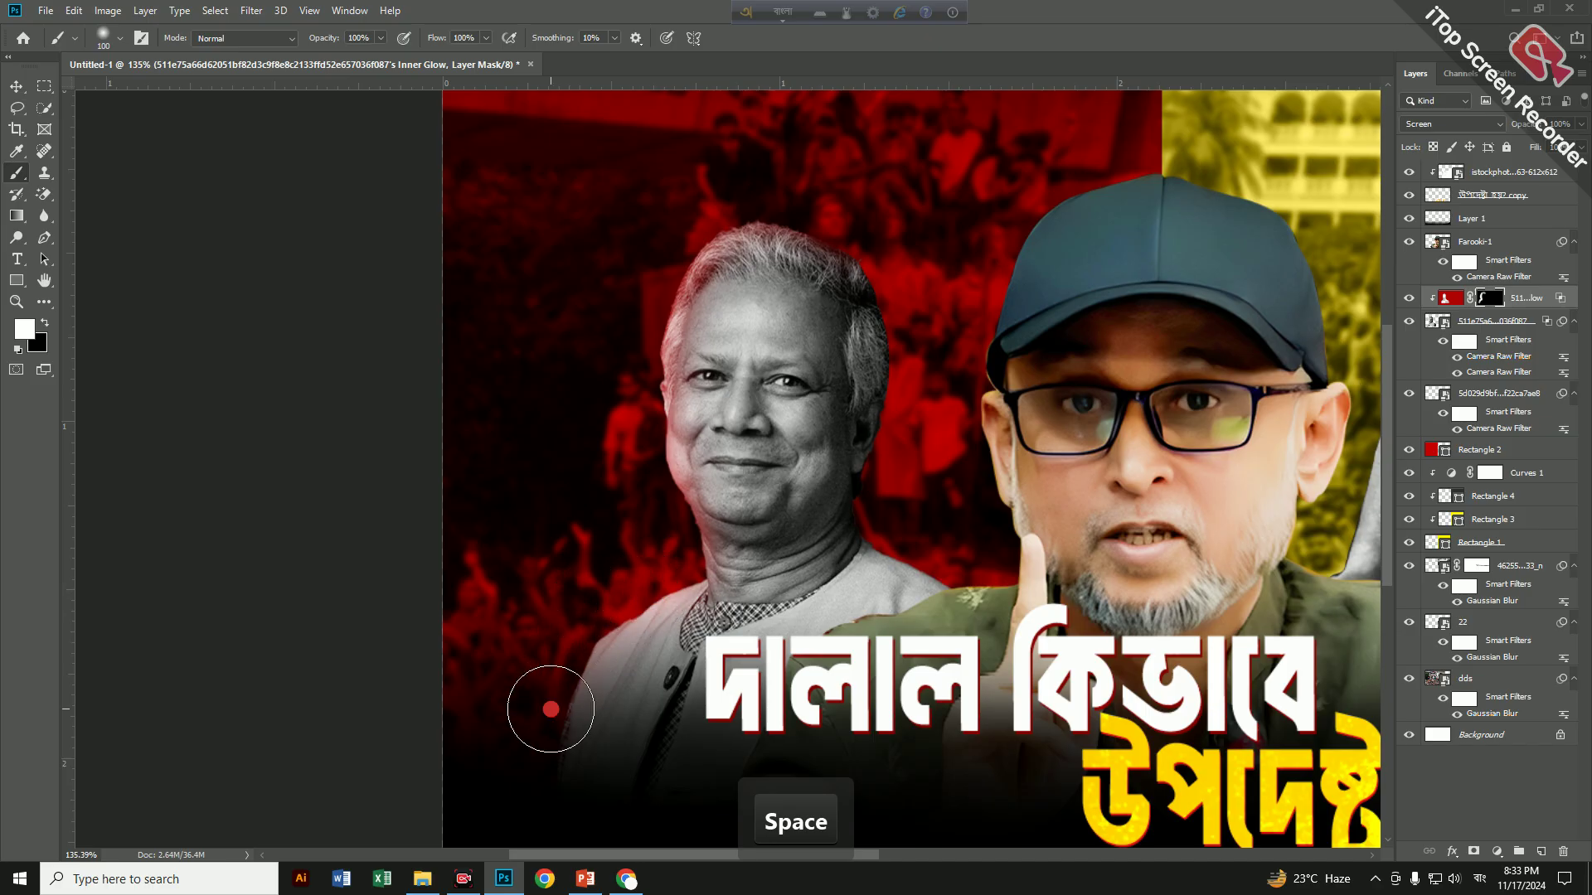
pyautogui.moveTo(778, 197); pyautogui.dragTo(741, 209)
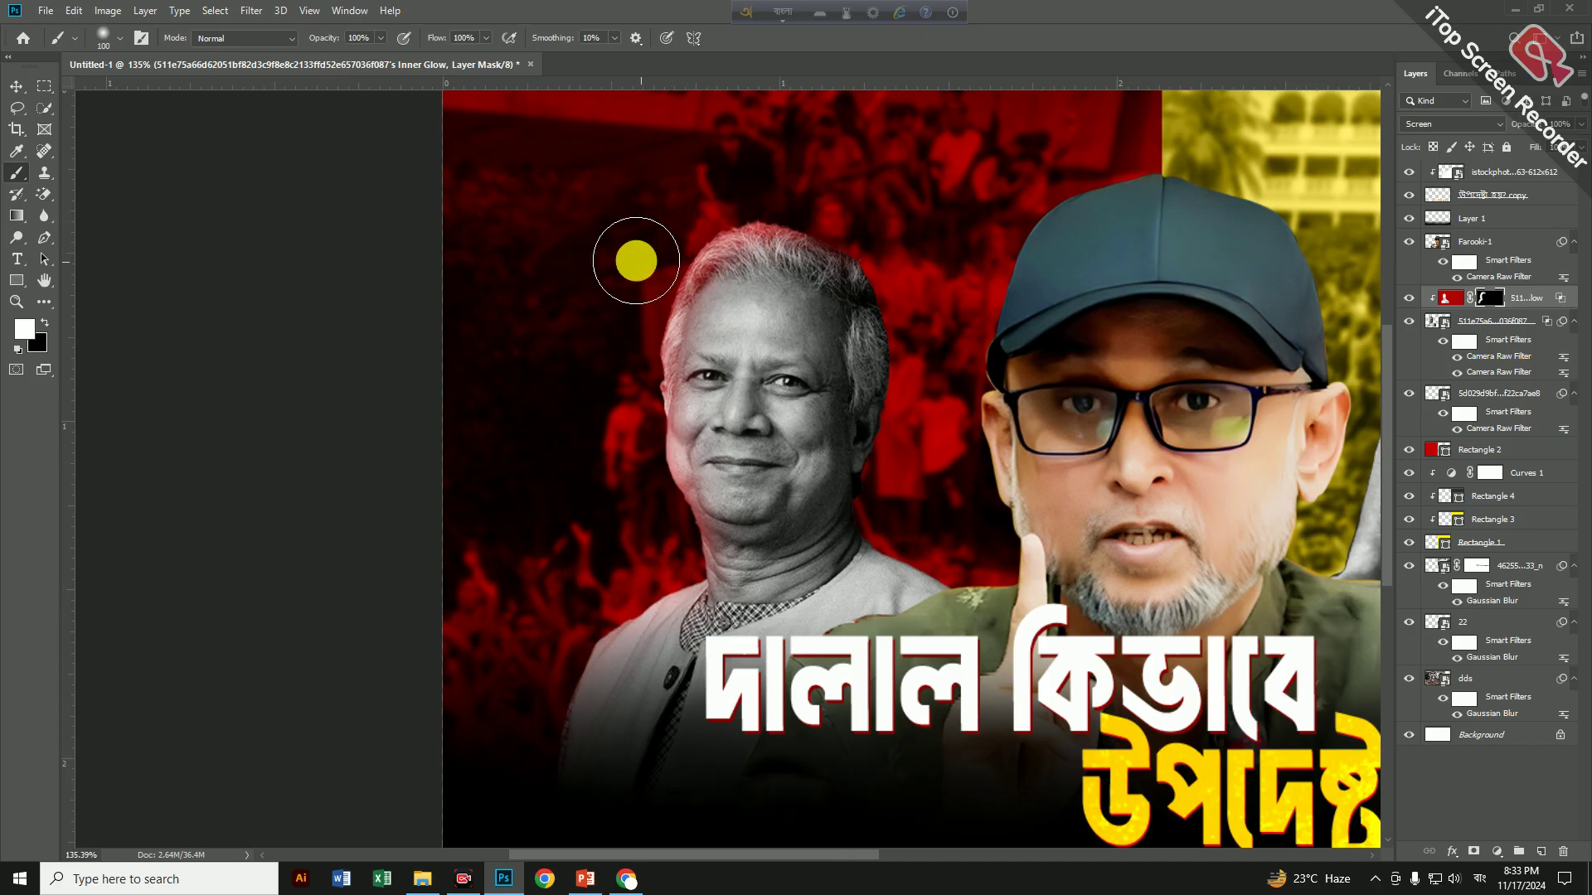
# Undo the last stroke on the red glow's mask and check the rim glow within the whole composition
pyautogui.scroll(-3, 636, 262)
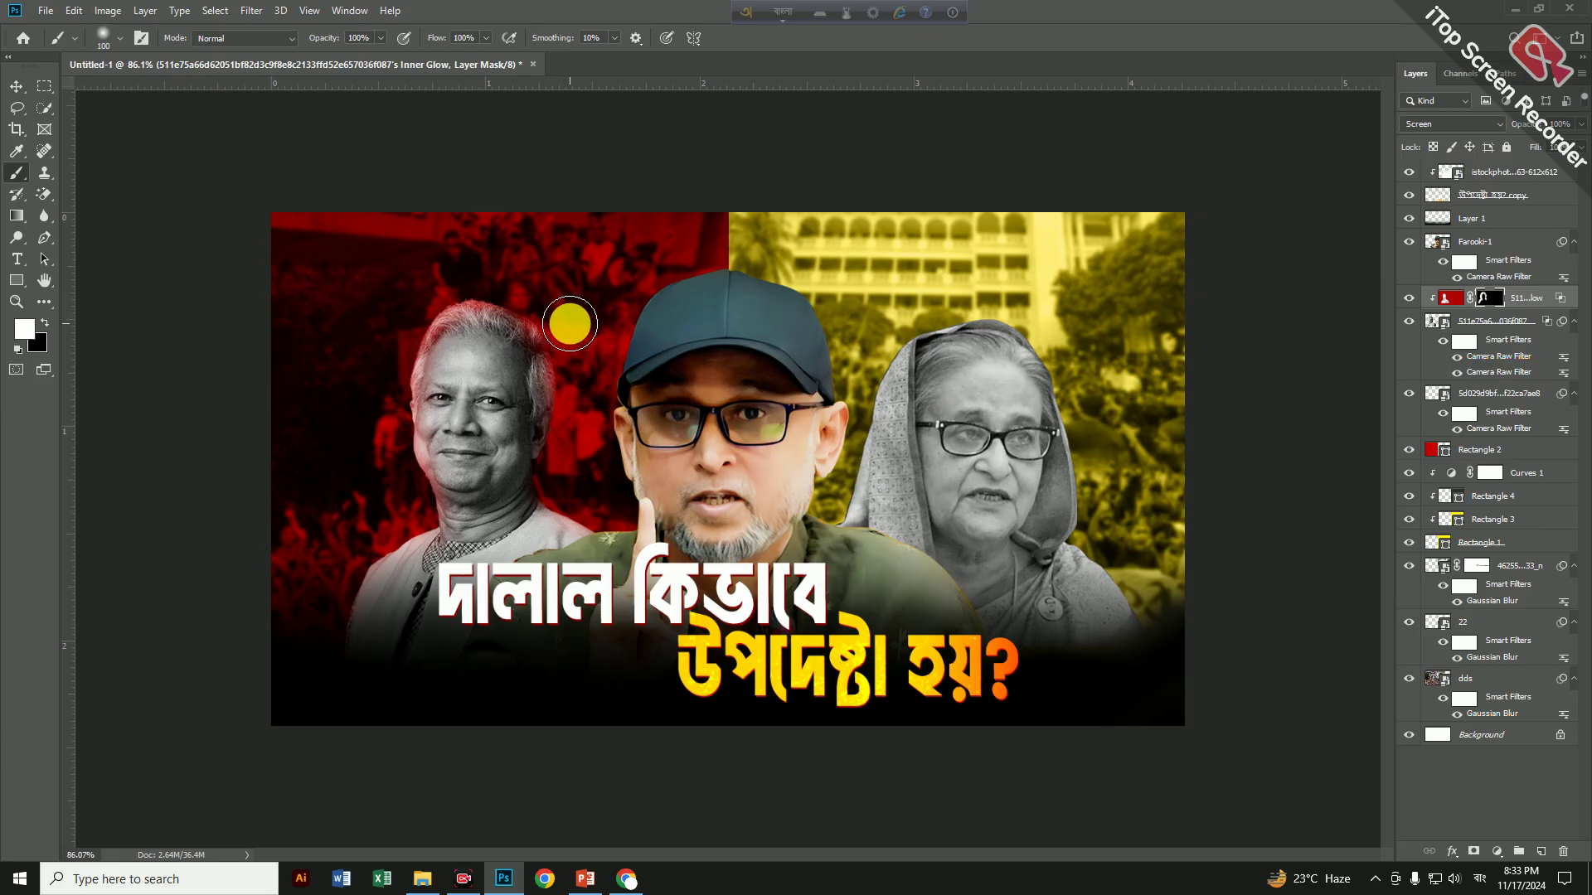
pyautogui.scroll(-2, 573, 430)
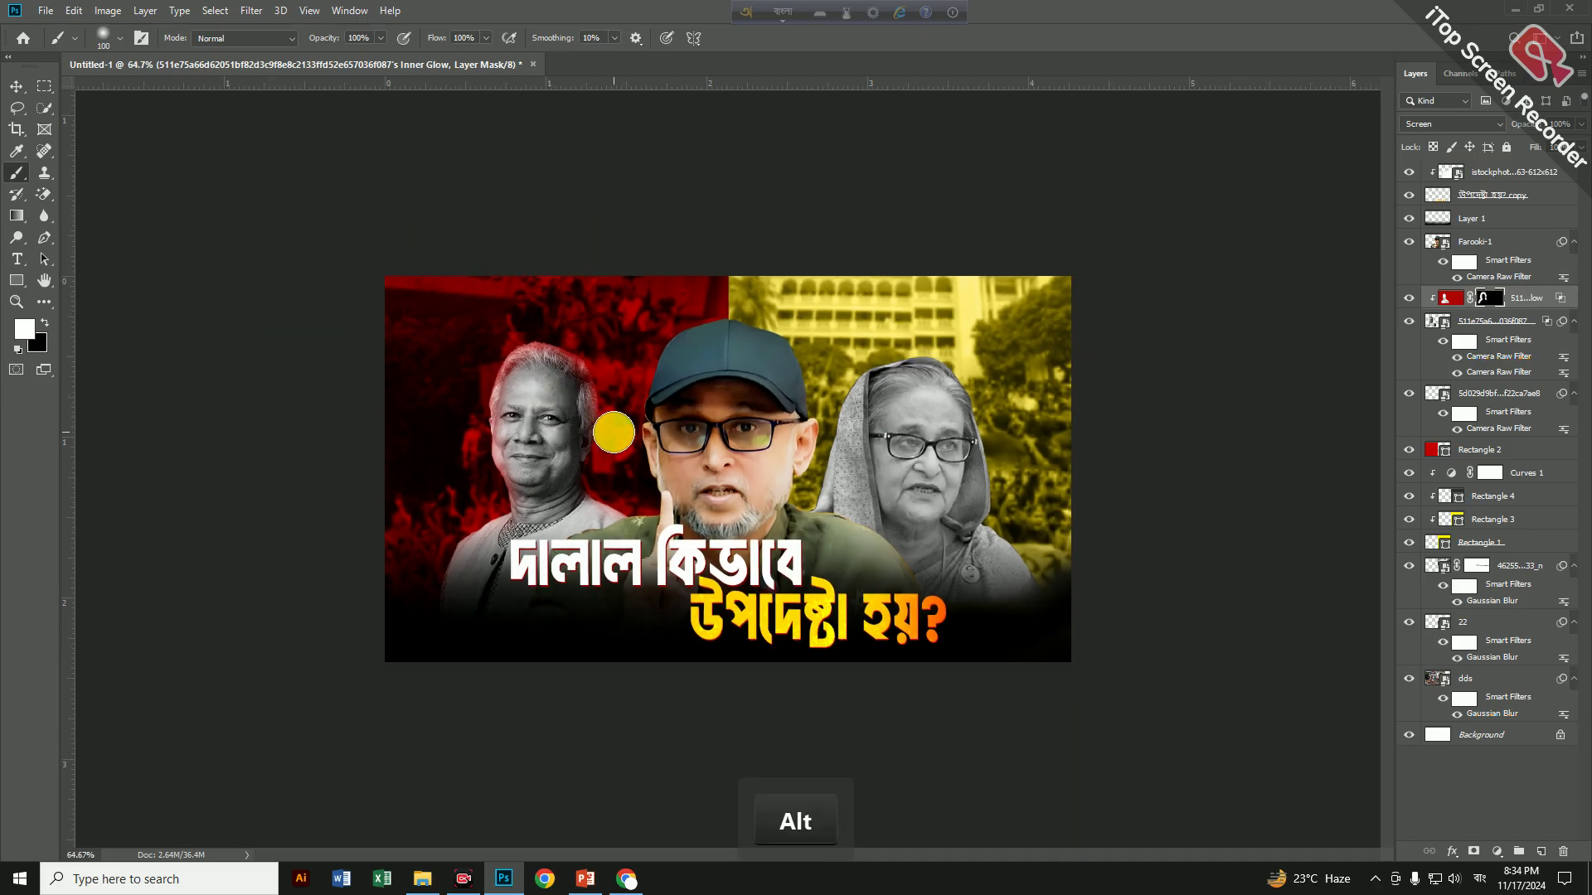
pyautogui.hotkey('ctrl', 'z')
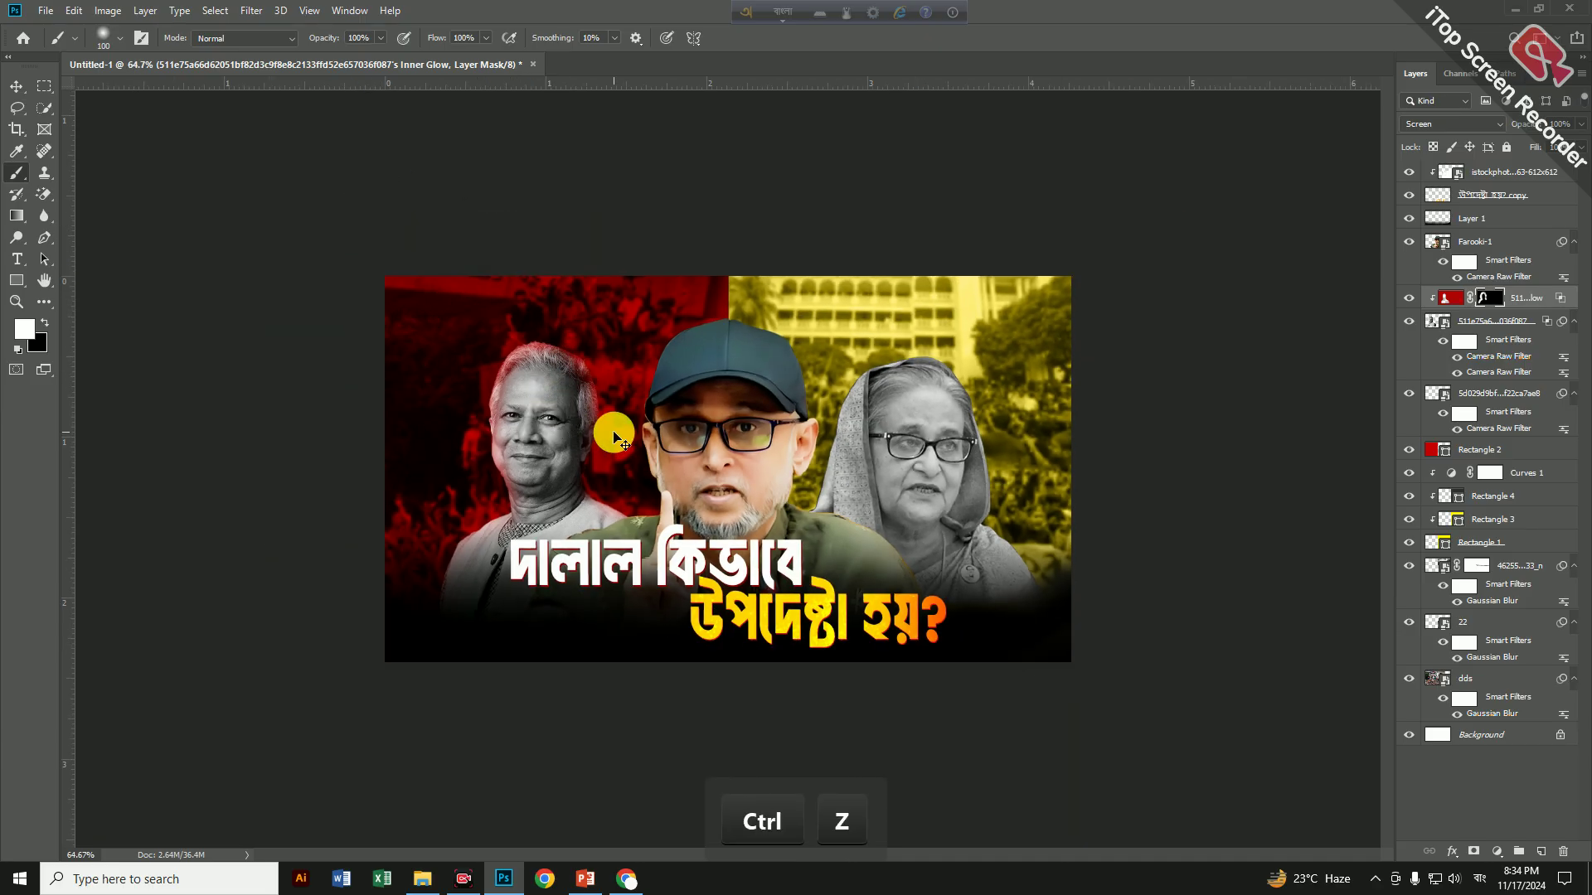
pyautogui.scroll(2, 610, 430)
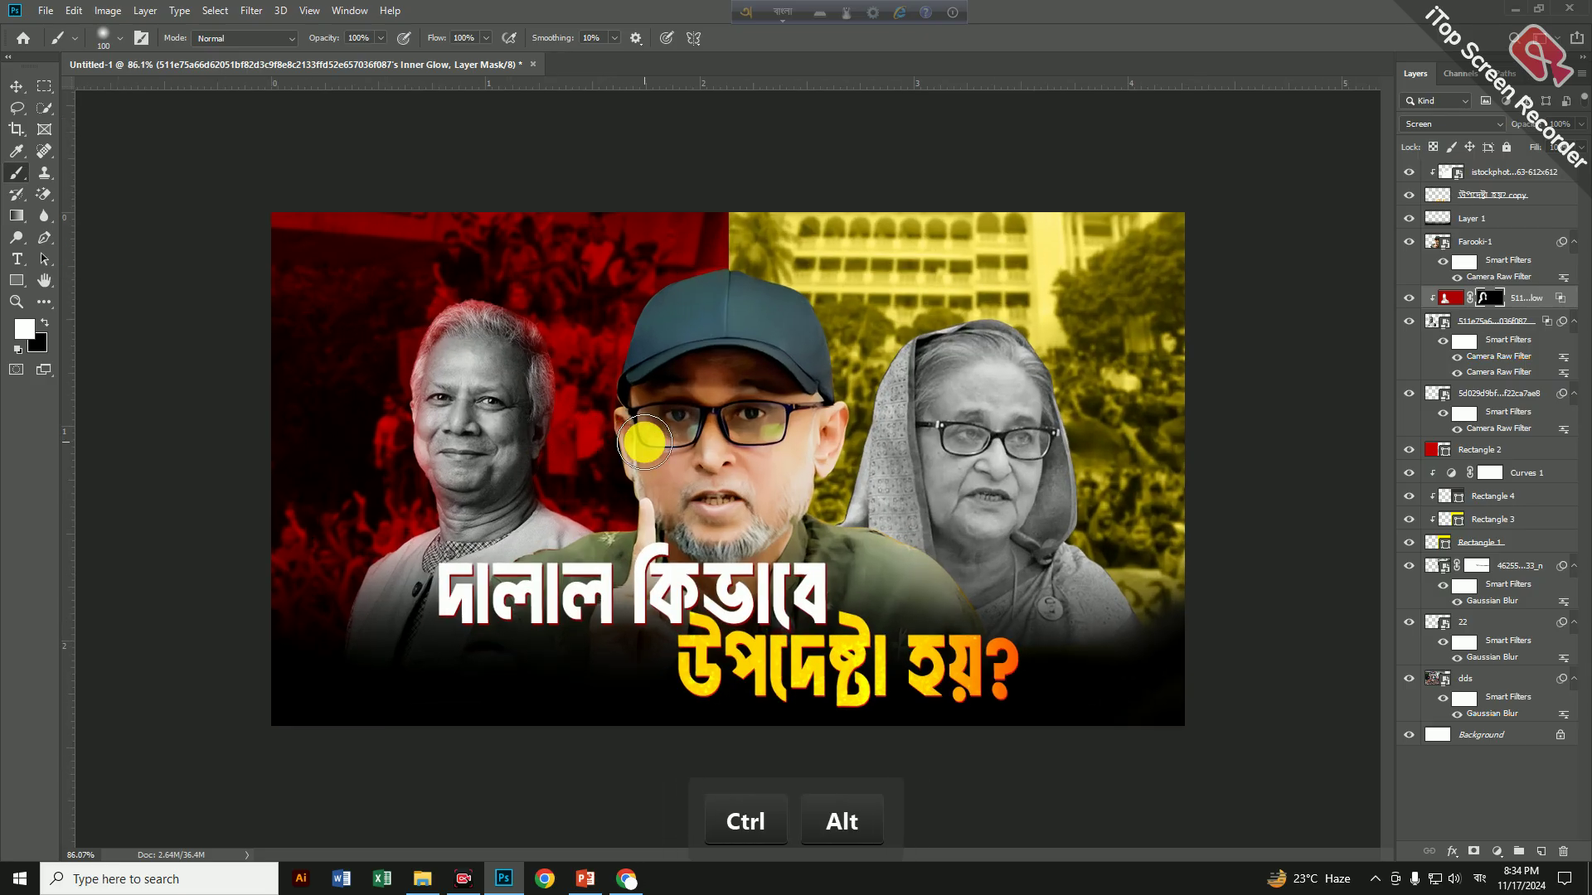
pyautogui.scroll(1, 1030, 474)
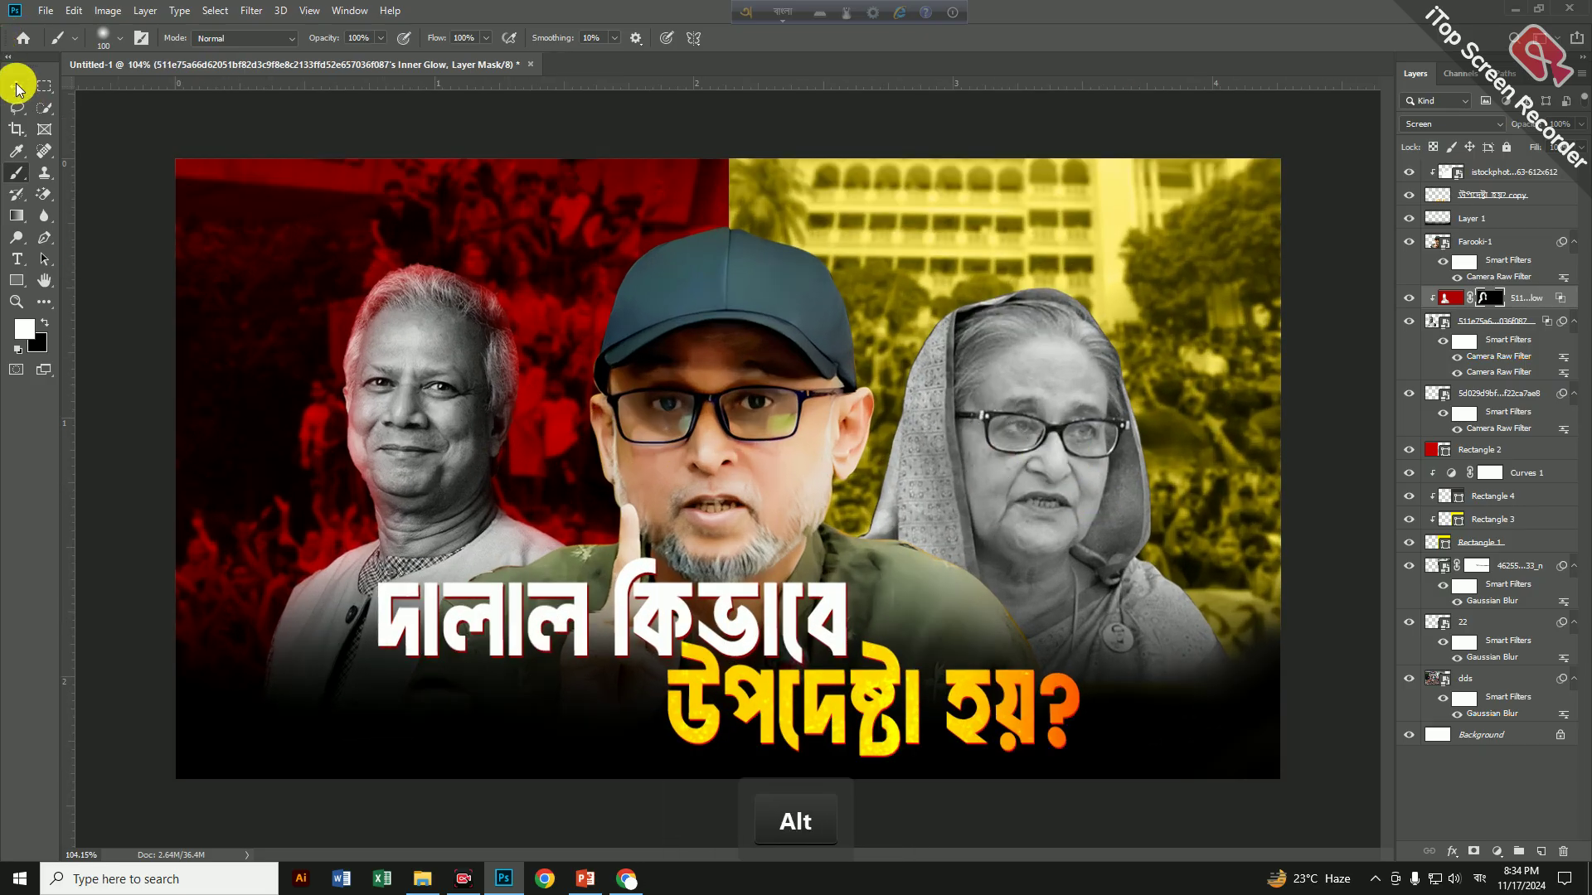
# Add an Inner Glow in bright yellow, based on a colour sampled from the background, to the grayscale portrait on the yellow side
pyautogui.click(17, 86)
pyautogui.click(1044, 362)
pyautogui.scroll(-1, 1048, 366)
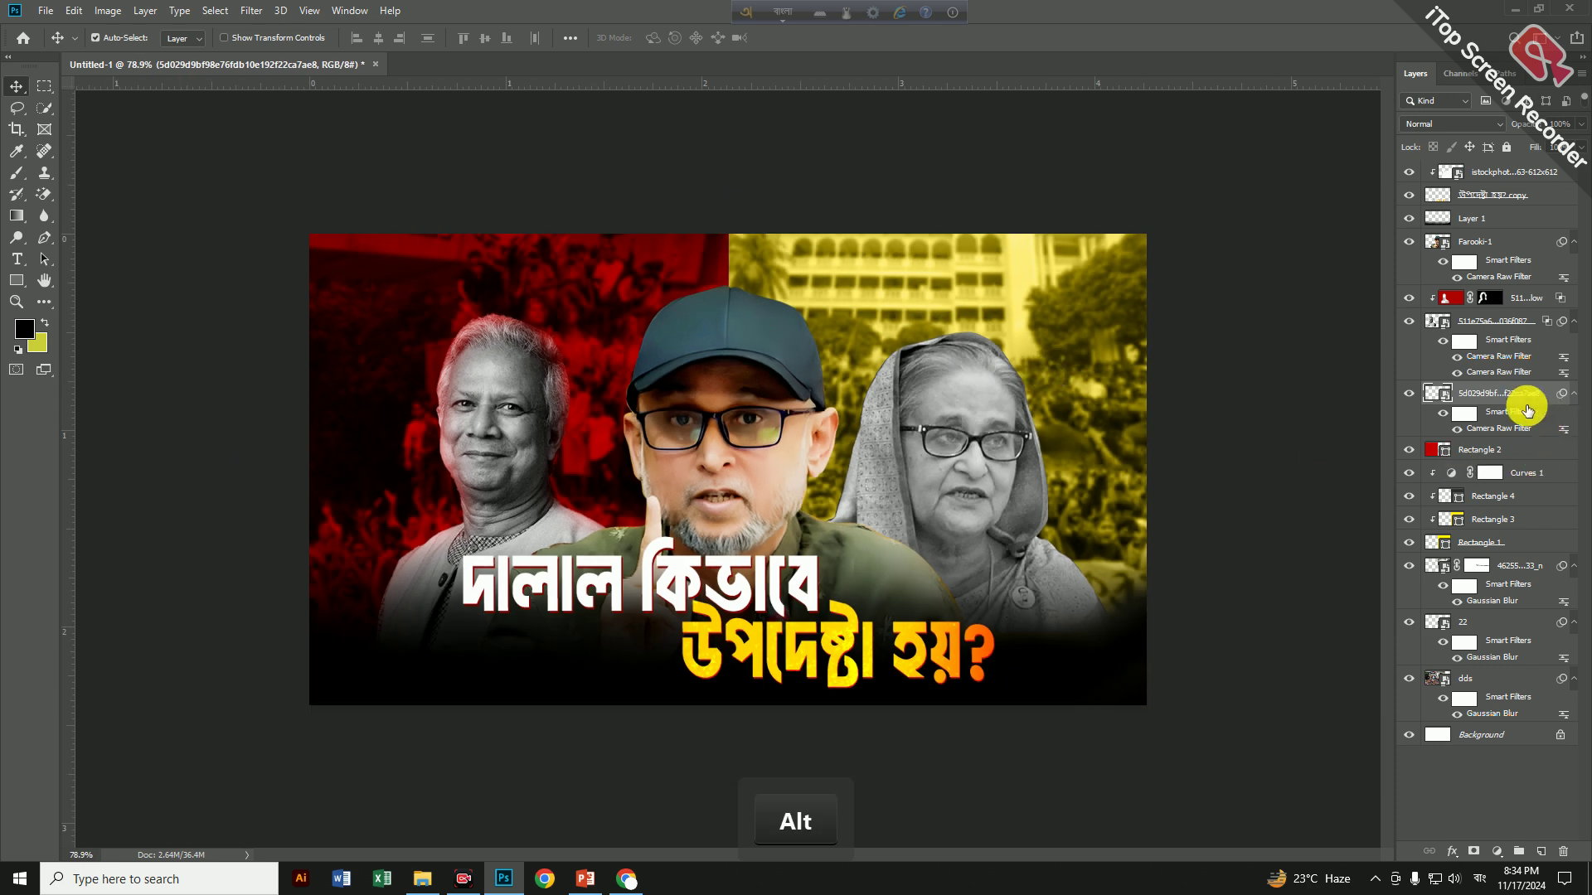
pyautogui.click(1445, 848)
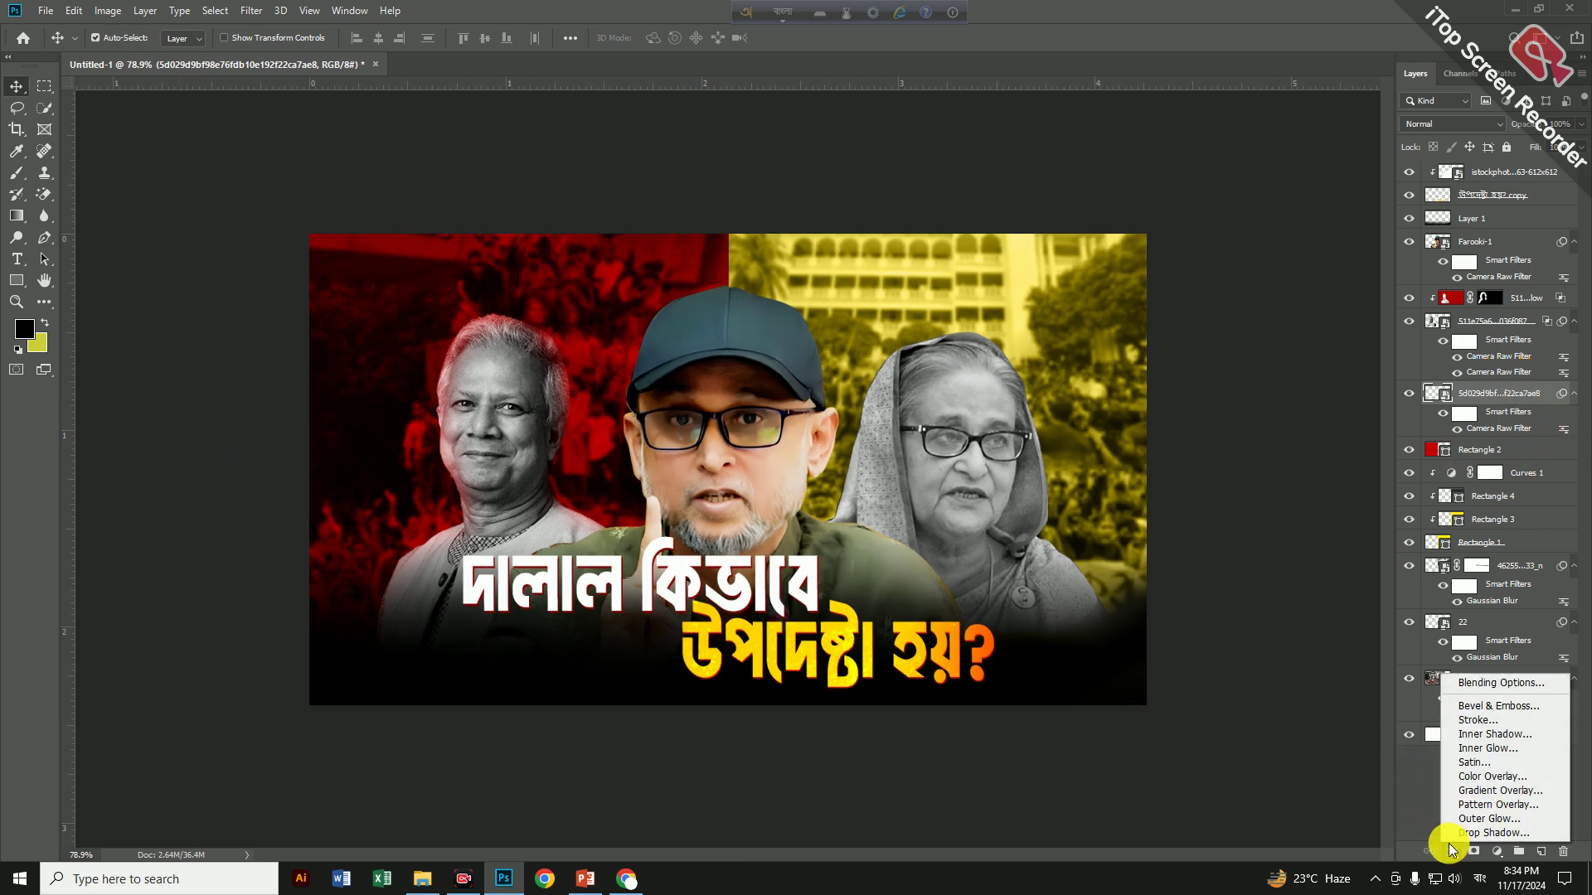
pyautogui.click(1490, 749)
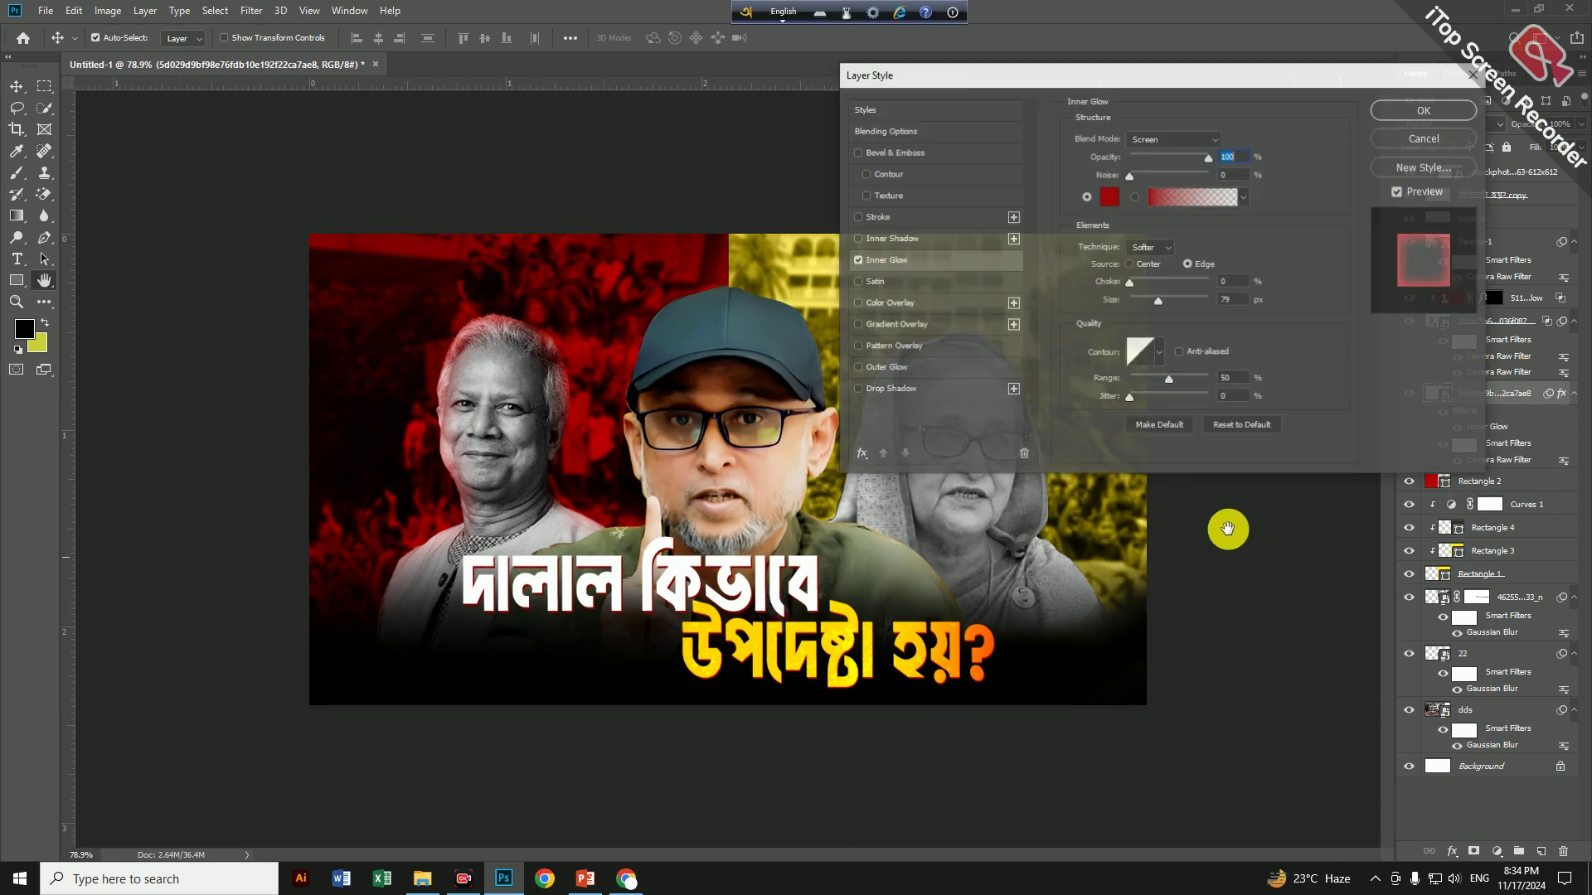
pyautogui.click(1108, 199)
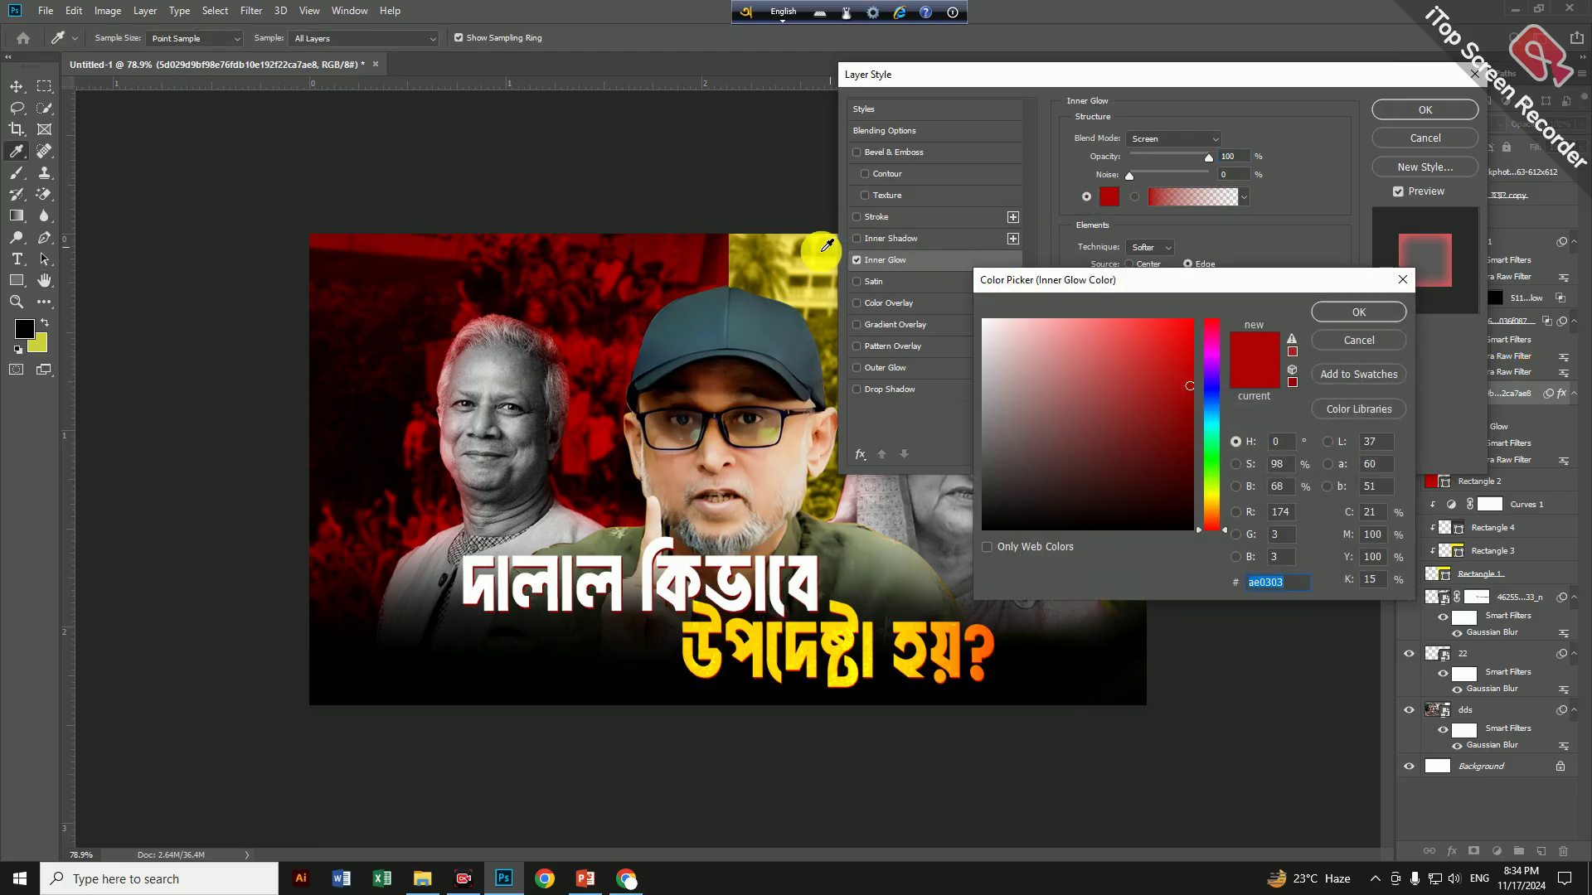
pyautogui.click(826, 245)
pyautogui.click(1188, 330)
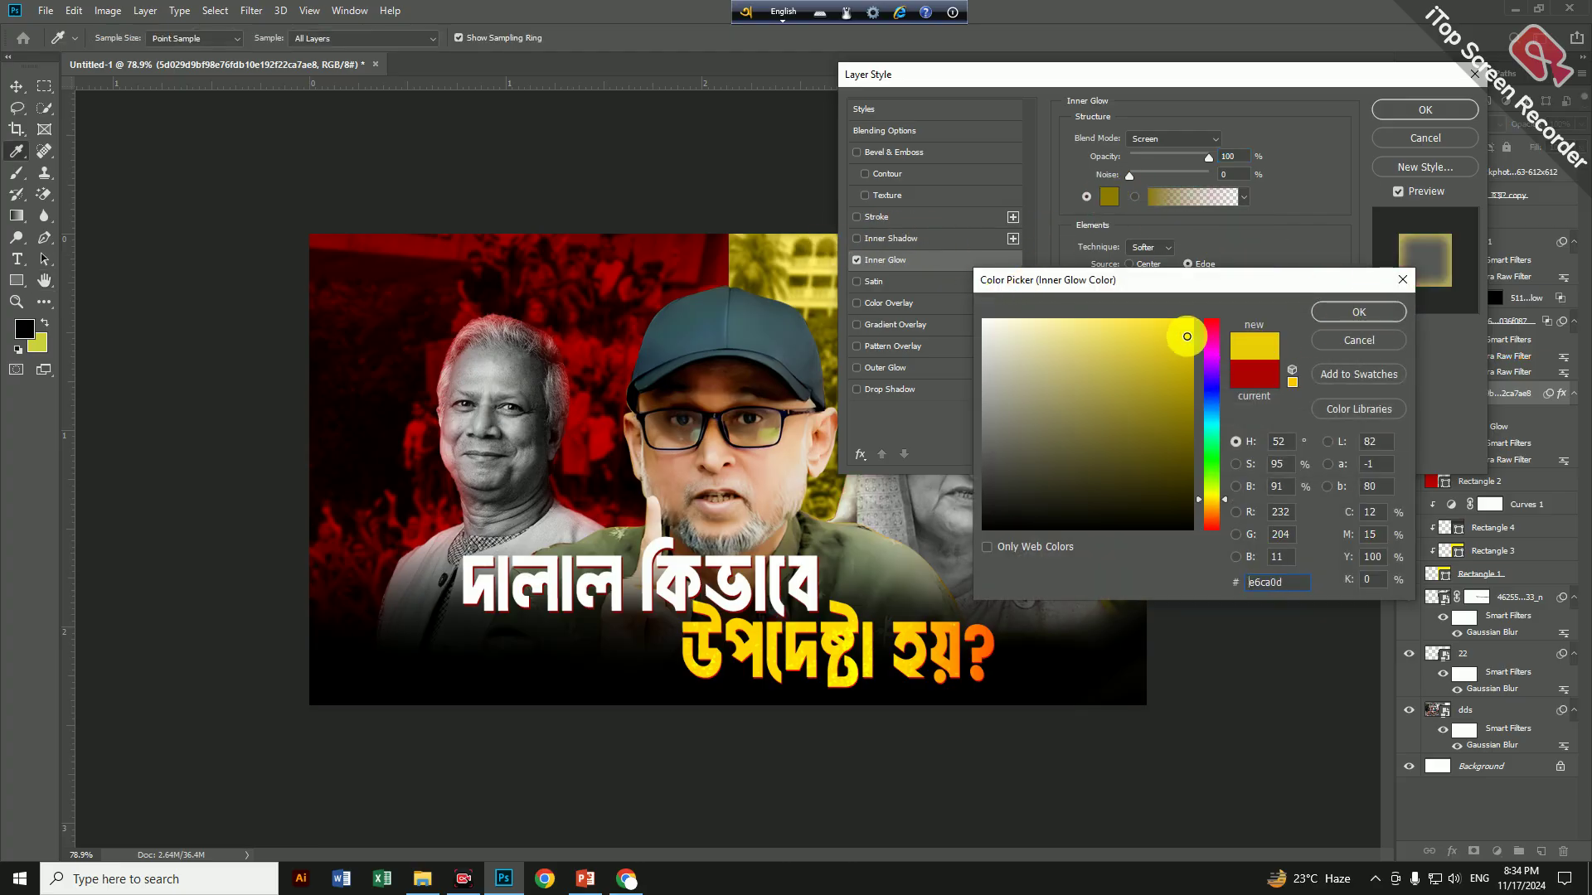
pyautogui.click(1335, 313)
pyautogui.click(1402, 110)
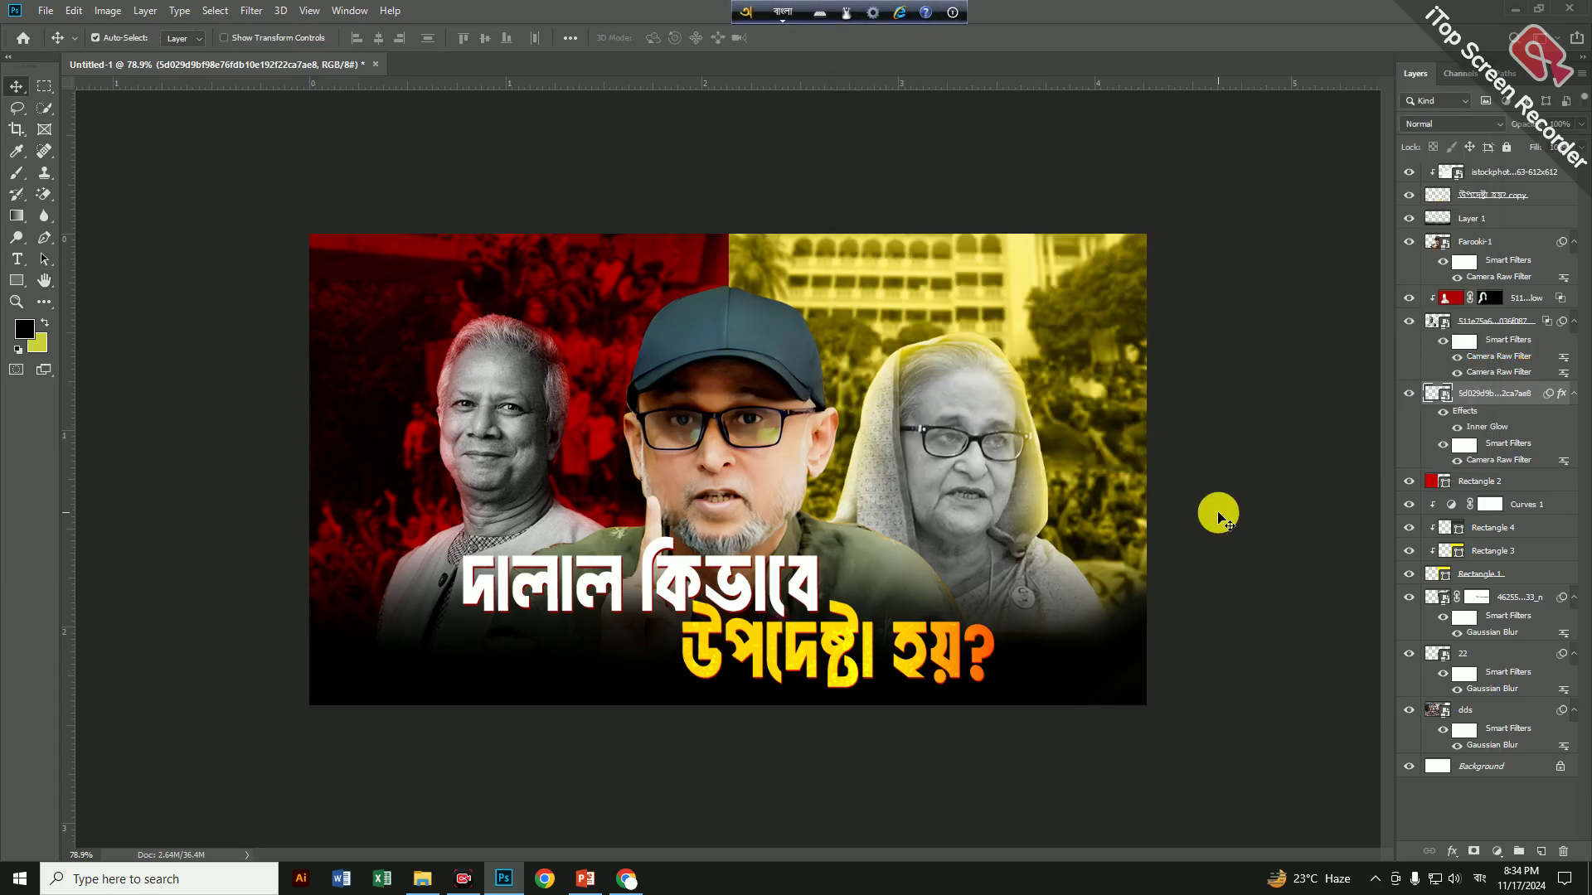
# Convert the yellow Inner Glow to its own layer and give that layer an inverted, fully black mask
pyautogui.rightClick(1486, 413)
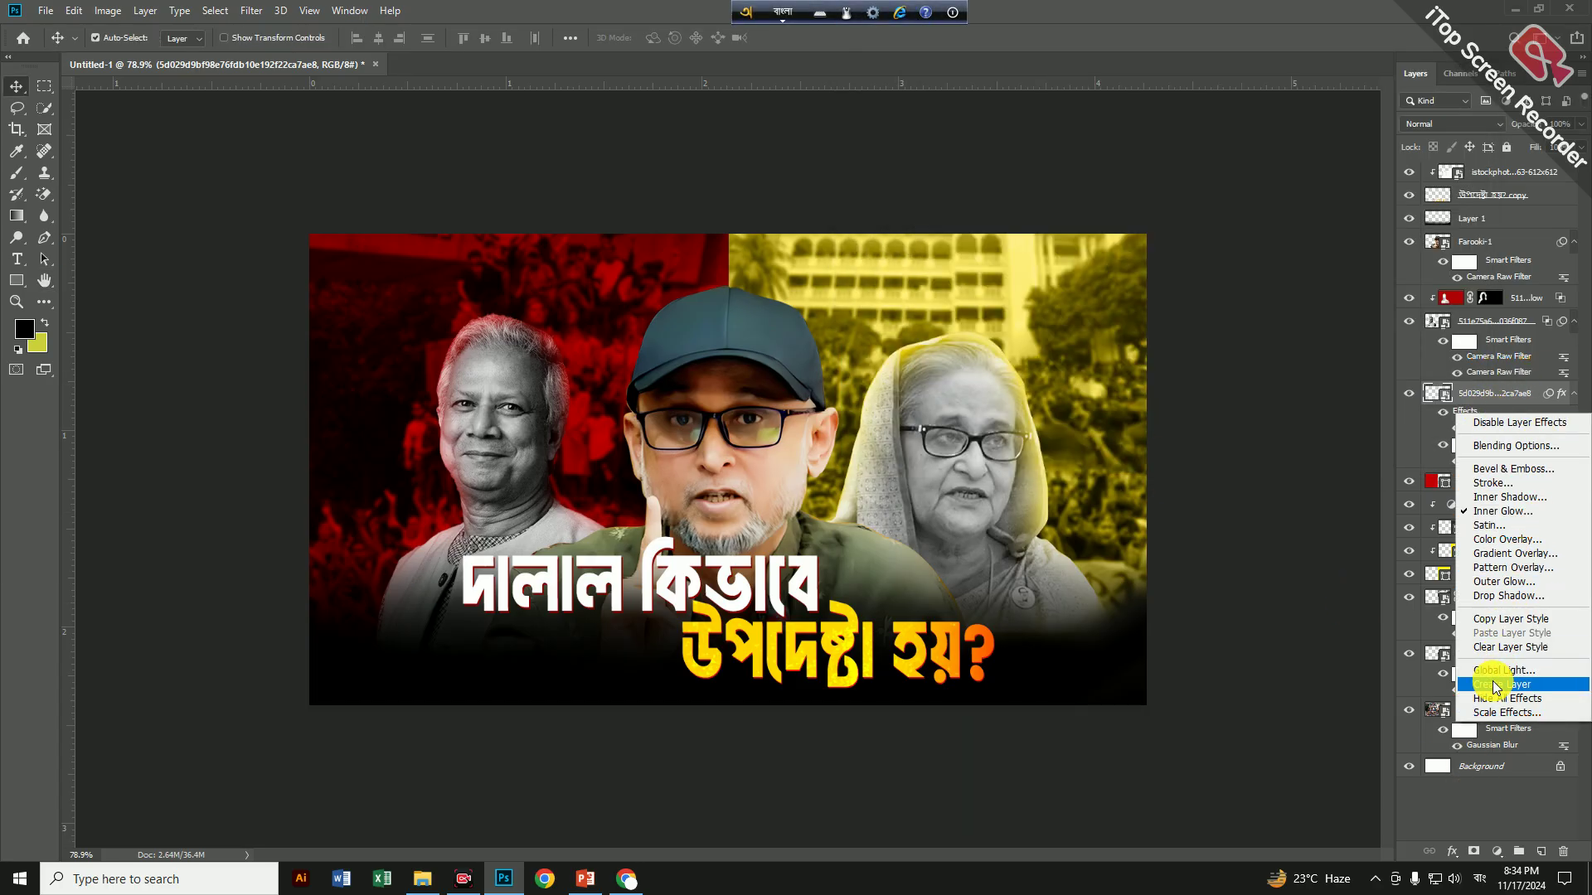
pyautogui.click(1496, 685)
pyautogui.click(1479, 398)
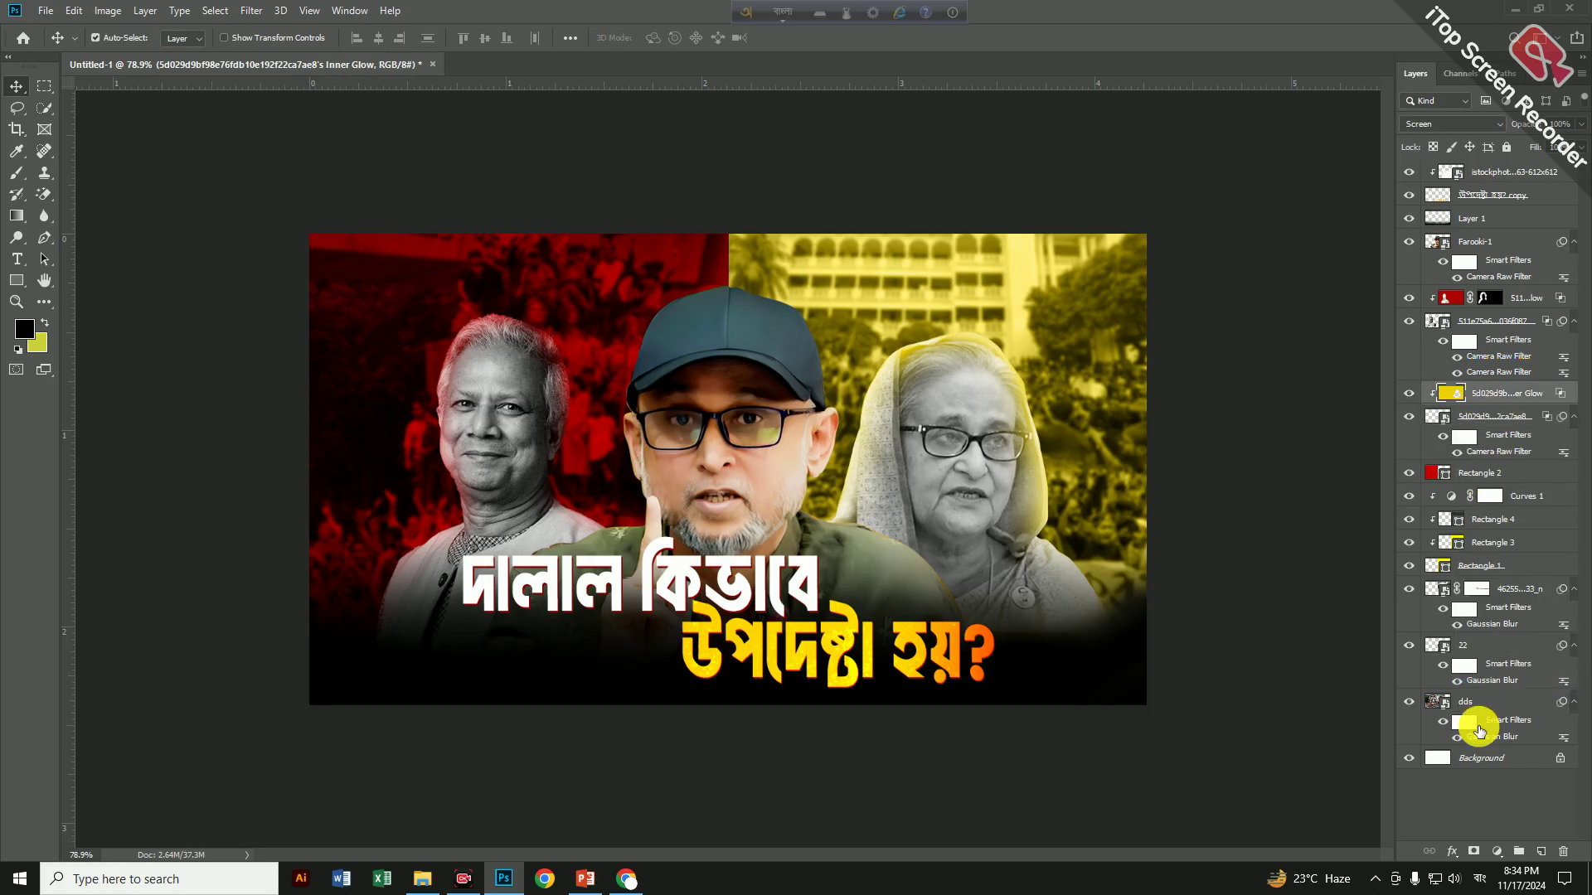
pyautogui.click(1453, 853)
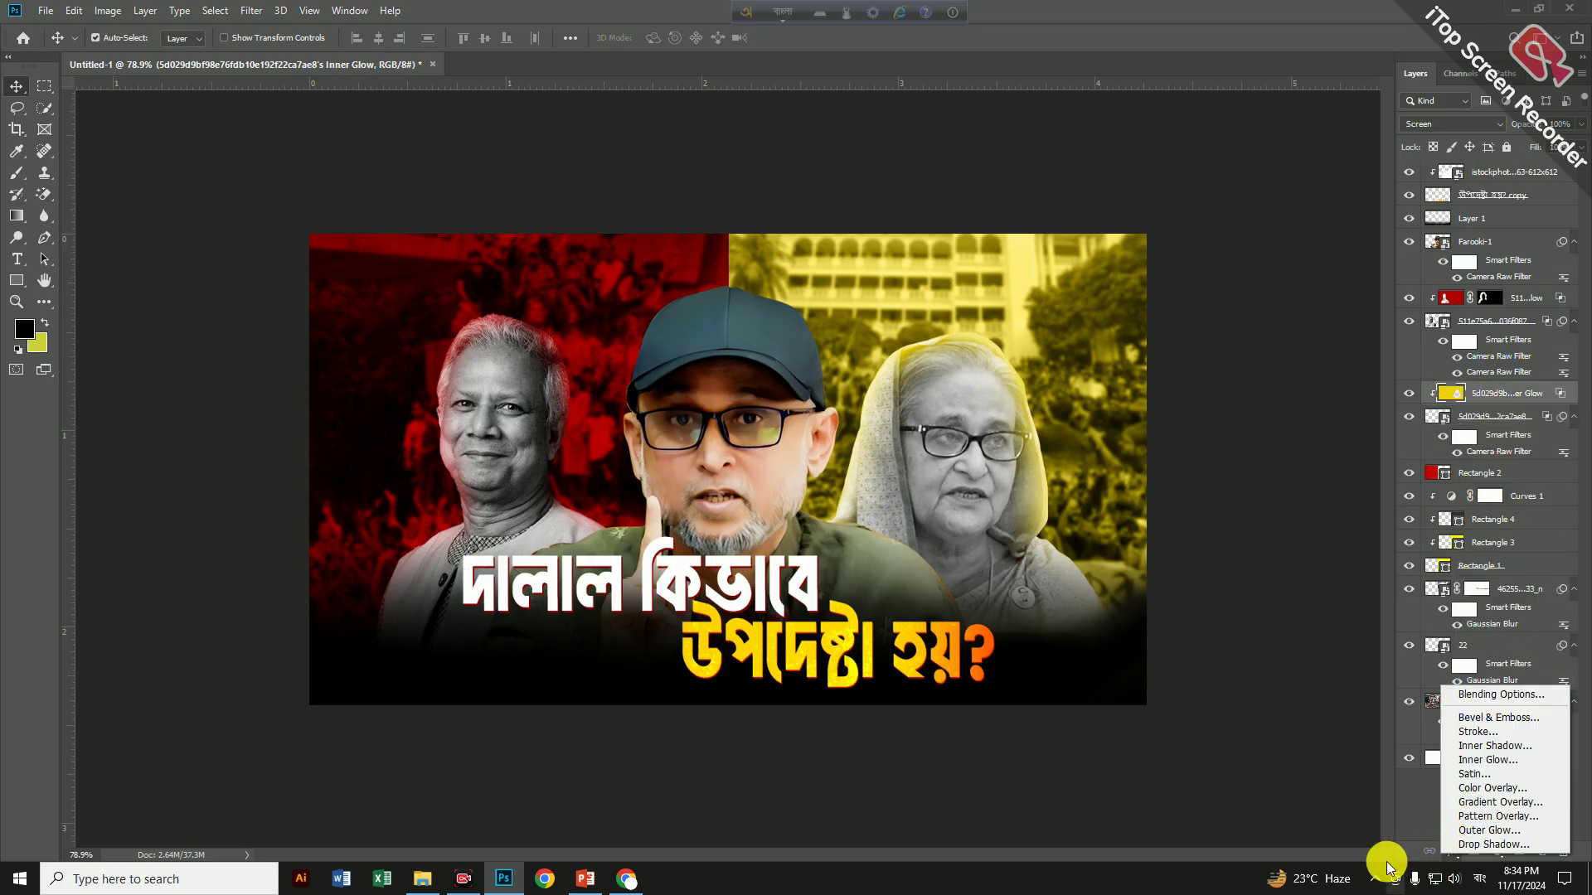
pyautogui.click(1456, 854)
pyautogui.click(1480, 852)
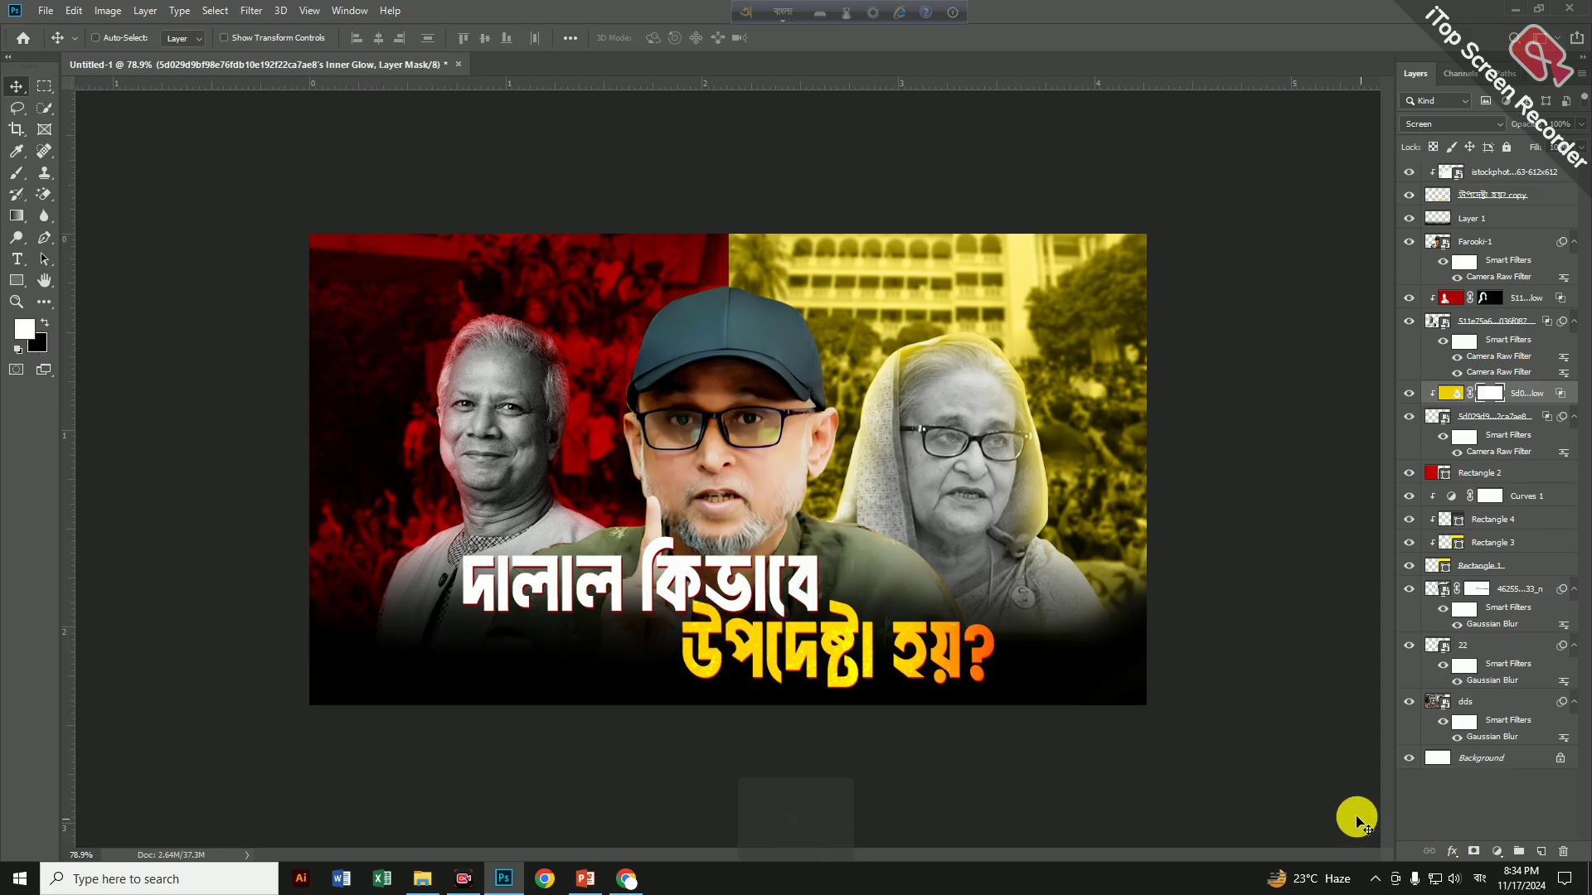
pyautogui.hotkey('ctrl', 'i')
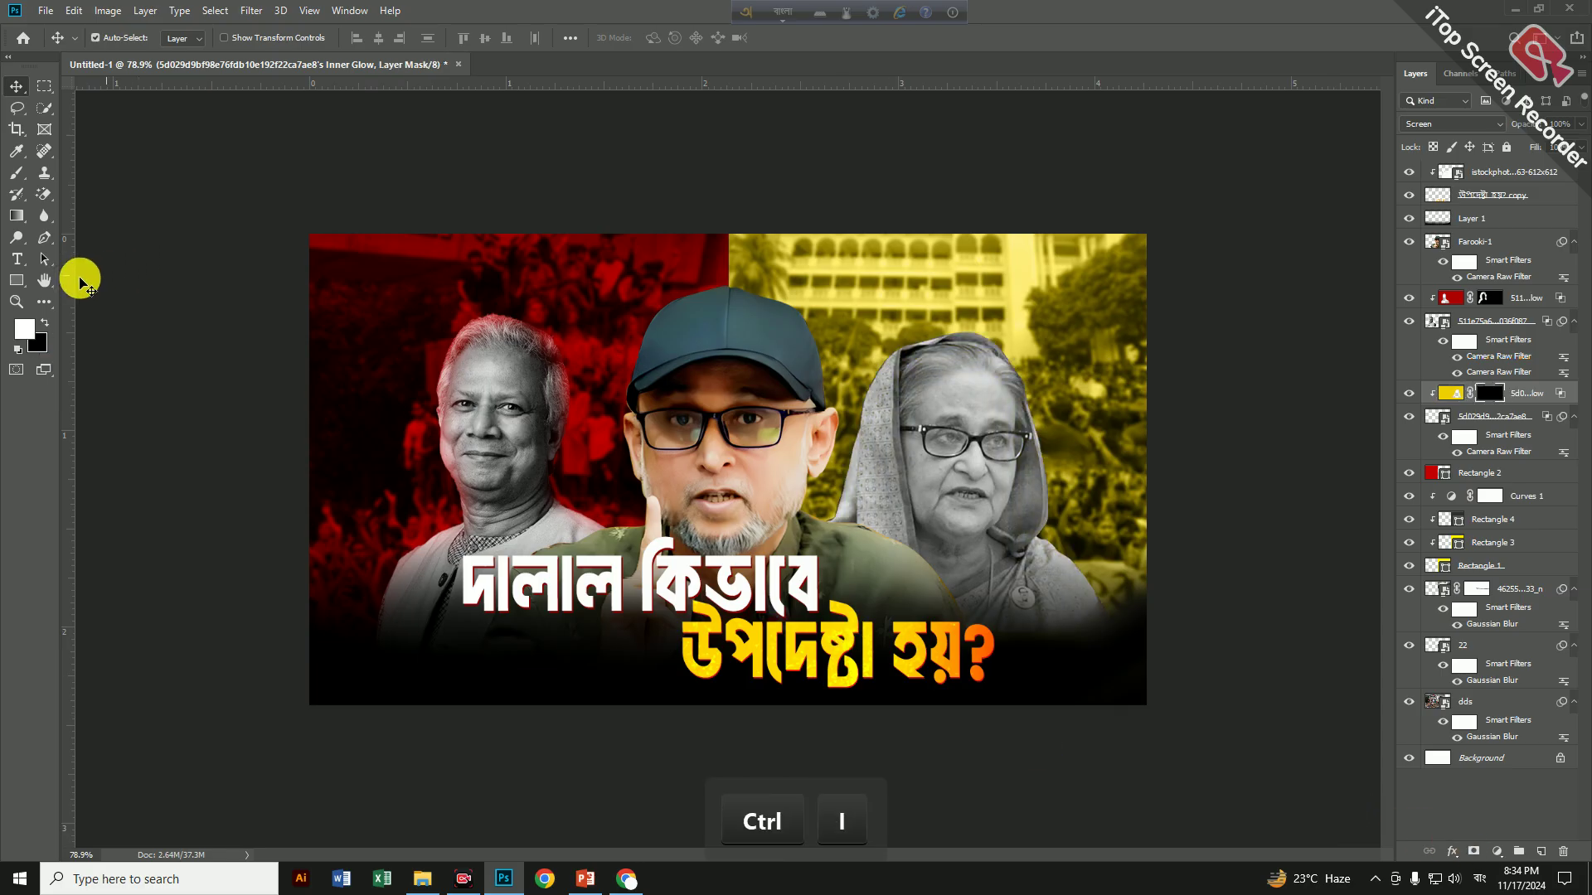
# Paint white on the yellow glow's mask along the portrait's headscarf and both shoulders
pyautogui.click(16, 172)
pyautogui.keyDown('alt'); pyautogui.scroll(3, 900, 356); pyautogui.keyUp('alt')
pyautogui.moveTo(968, 297)
pyautogui.mouseDown()
pyautogui.moveTo(917, 314)
pyautogui.moveTo(875, 553)
pyautogui.mouseUp()
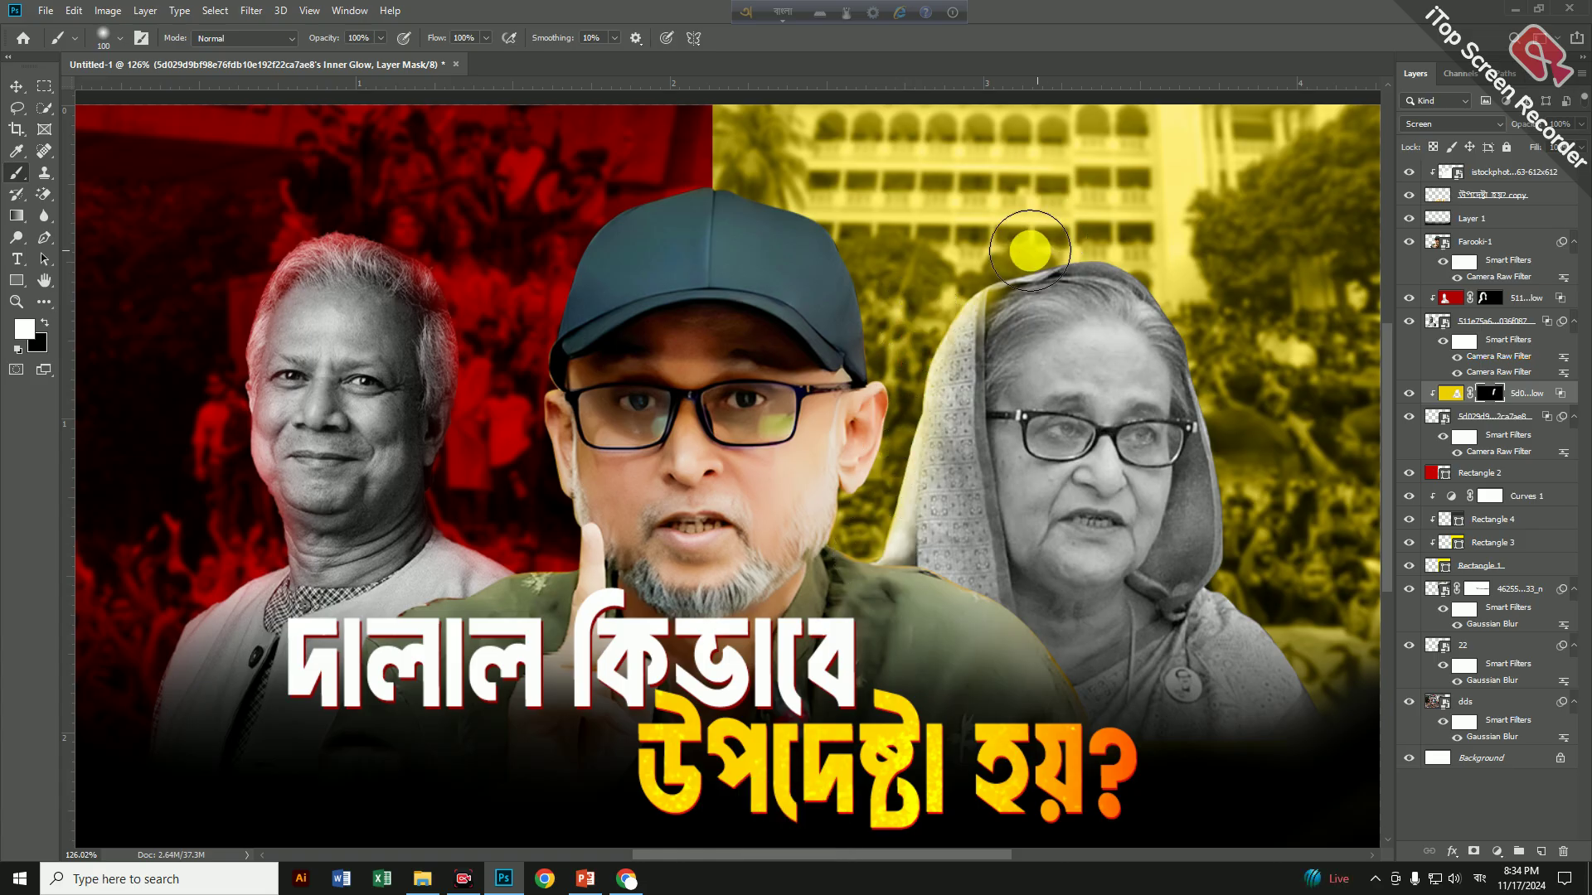
pyautogui.moveTo(1007, 278)
pyautogui.mouseDown()
pyautogui.moveTo(1122, 243)
pyautogui.moveTo(1200, 285)
pyautogui.moveTo(1240, 372)
pyautogui.moveTo(1088, 241)
pyautogui.moveTo(1034, 253)
pyautogui.moveTo(1185, 266)
pyautogui.moveTo(1191, 358)
pyautogui.moveTo(1237, 451)
pyautogui.moveTo(1247, 597)
pyautogui.moveTo(1310, 688)
pyautogui.mouseUp()
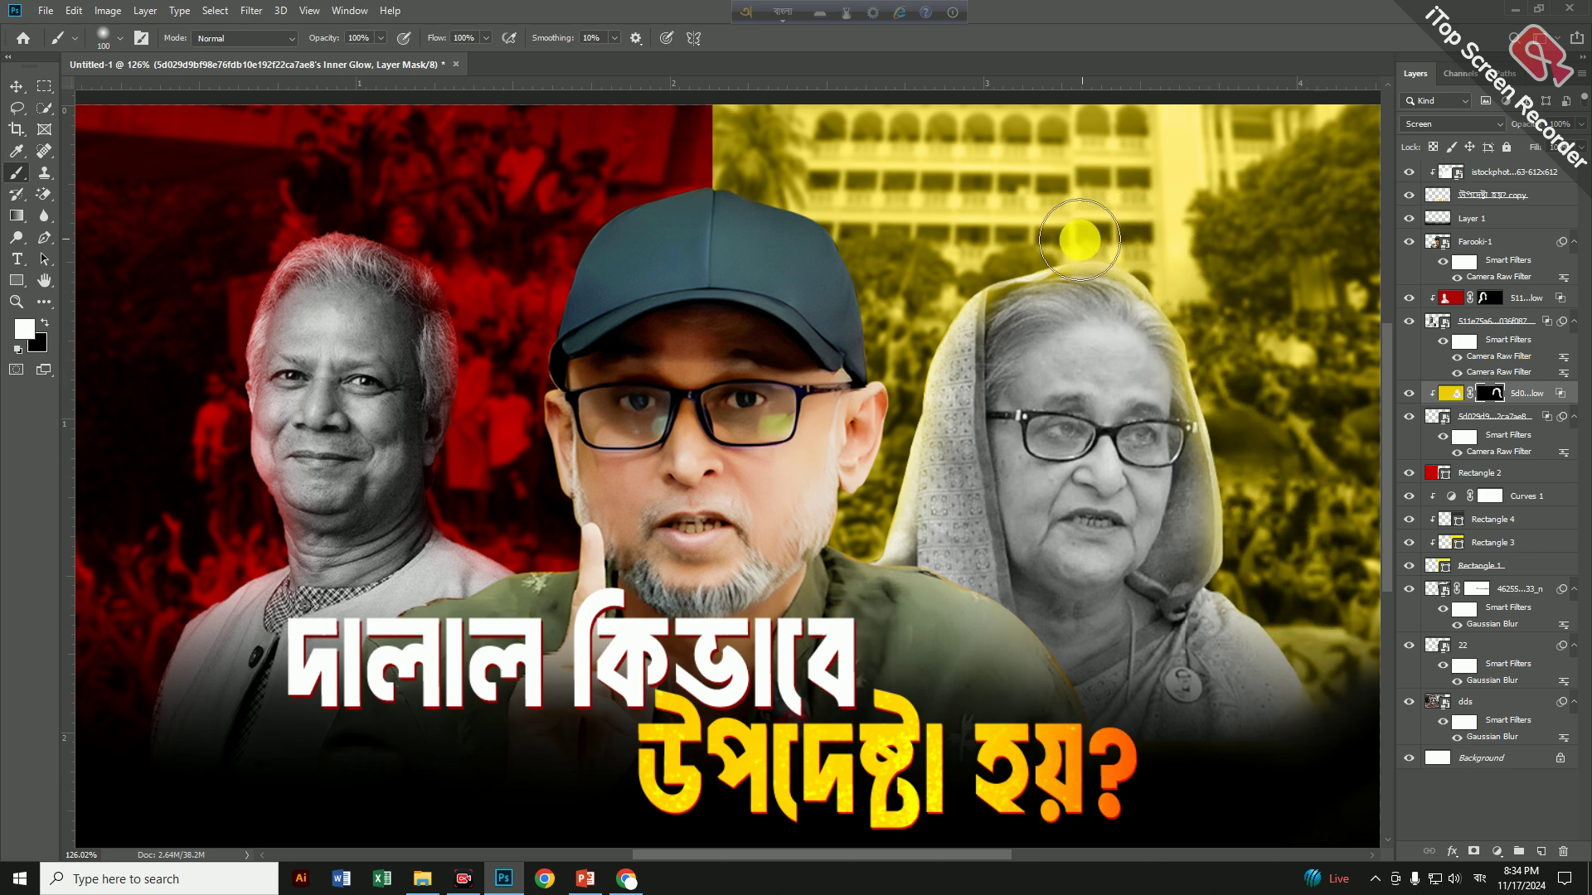
pyautogui.scroll(-3, 901, 265)
pyautogui.scroll(1, 843, 347)
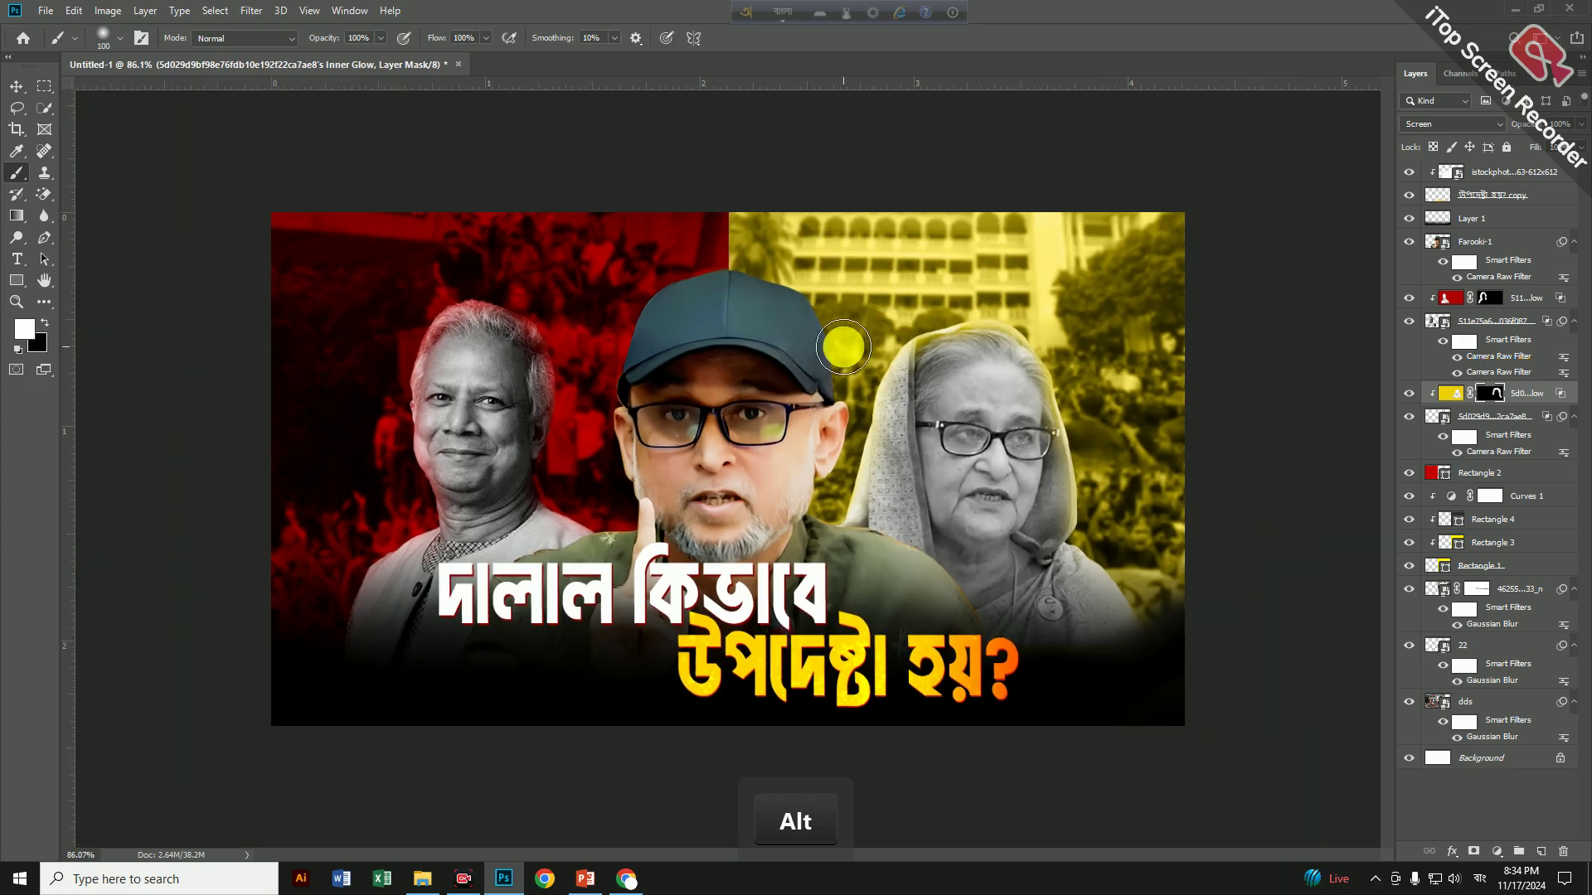
# Add a yellow Inner Glow of 79 px at 100% opacity to the central portrait with the cap
pyautogui.click(17, 85)
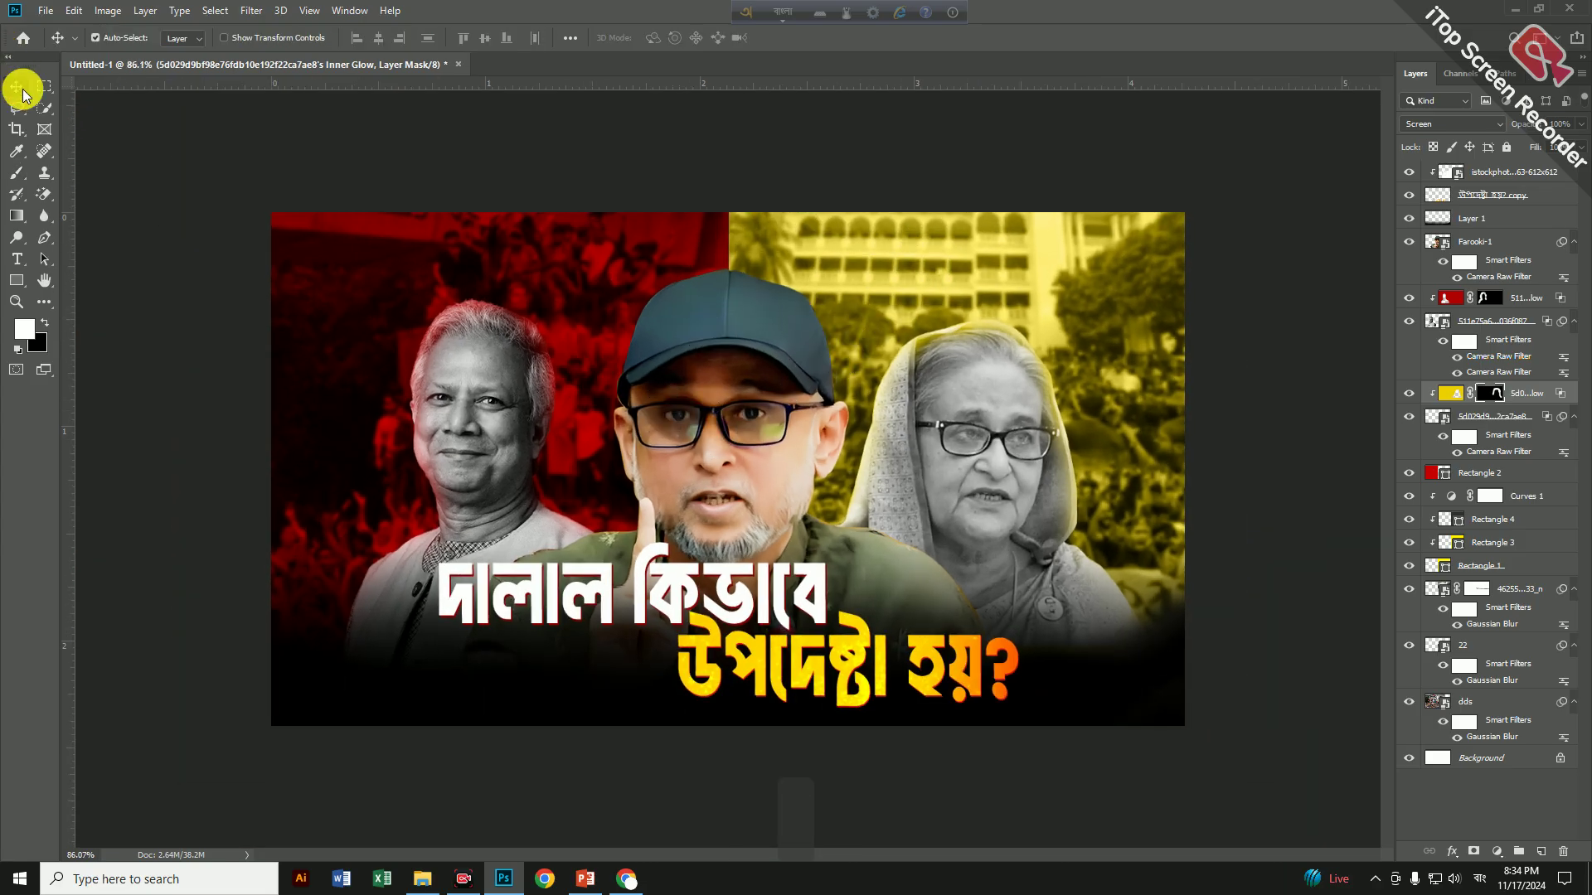
pyautogui.click(785, 318)
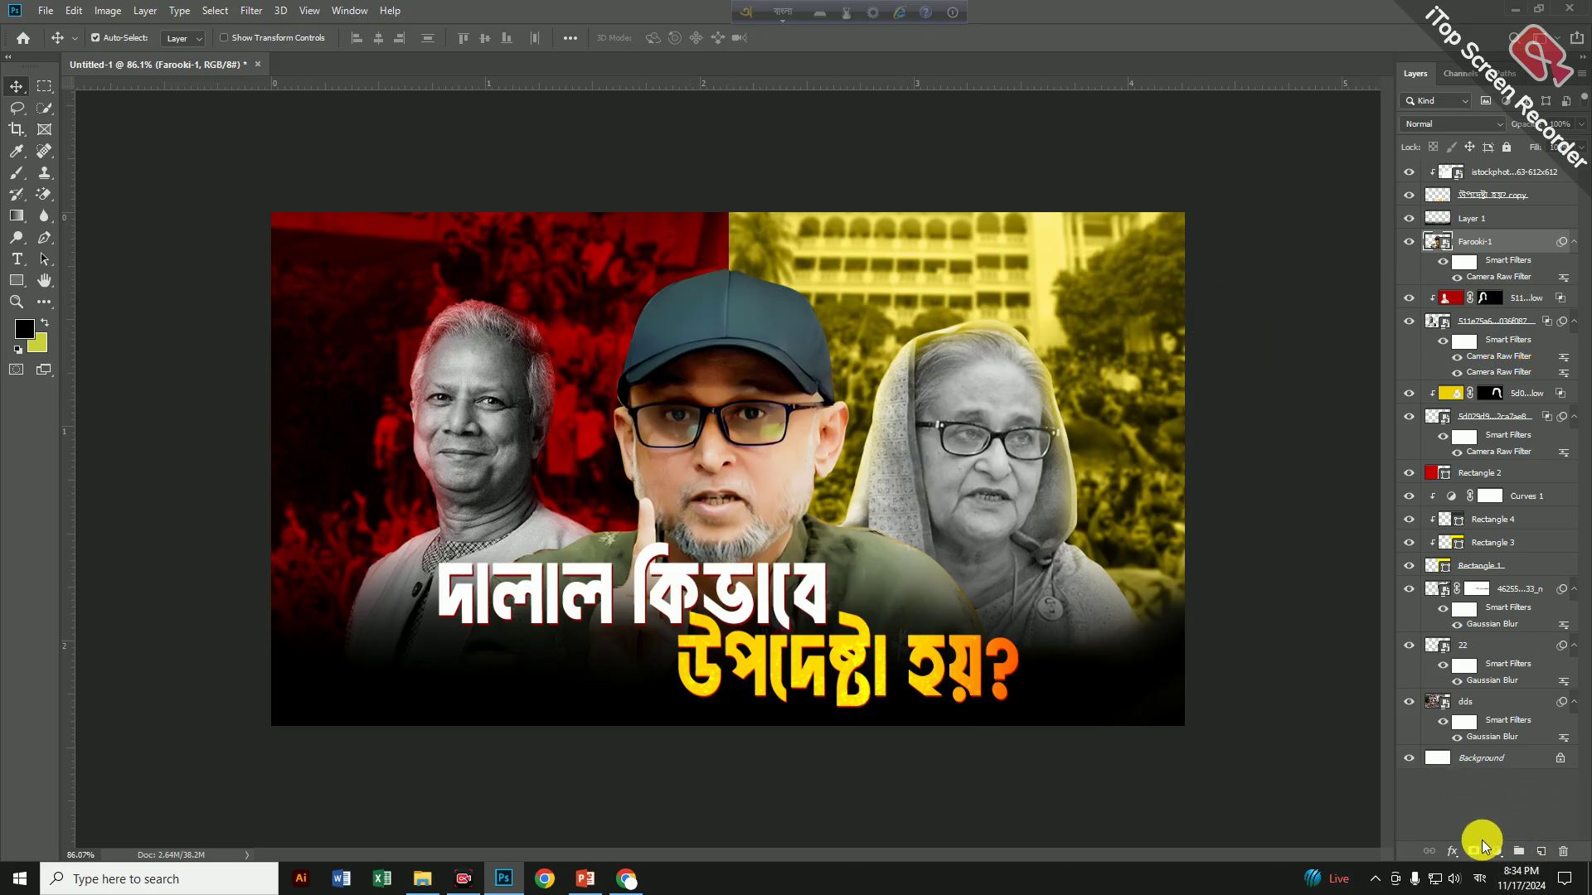
pyautogui.click(1456, 857)
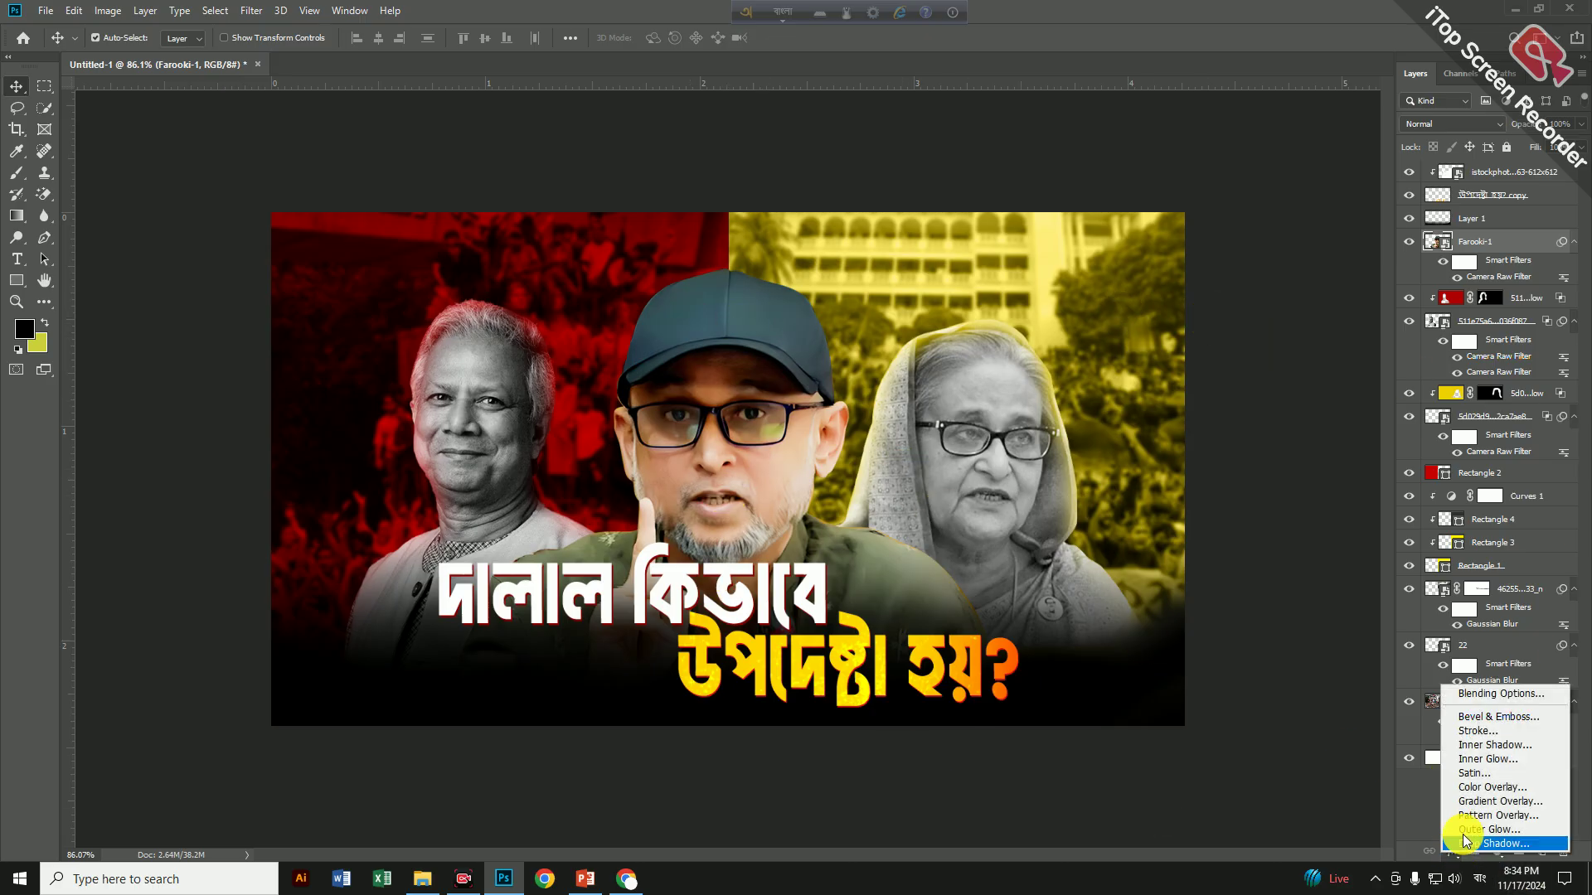
pyautogui.click(1489, 759)
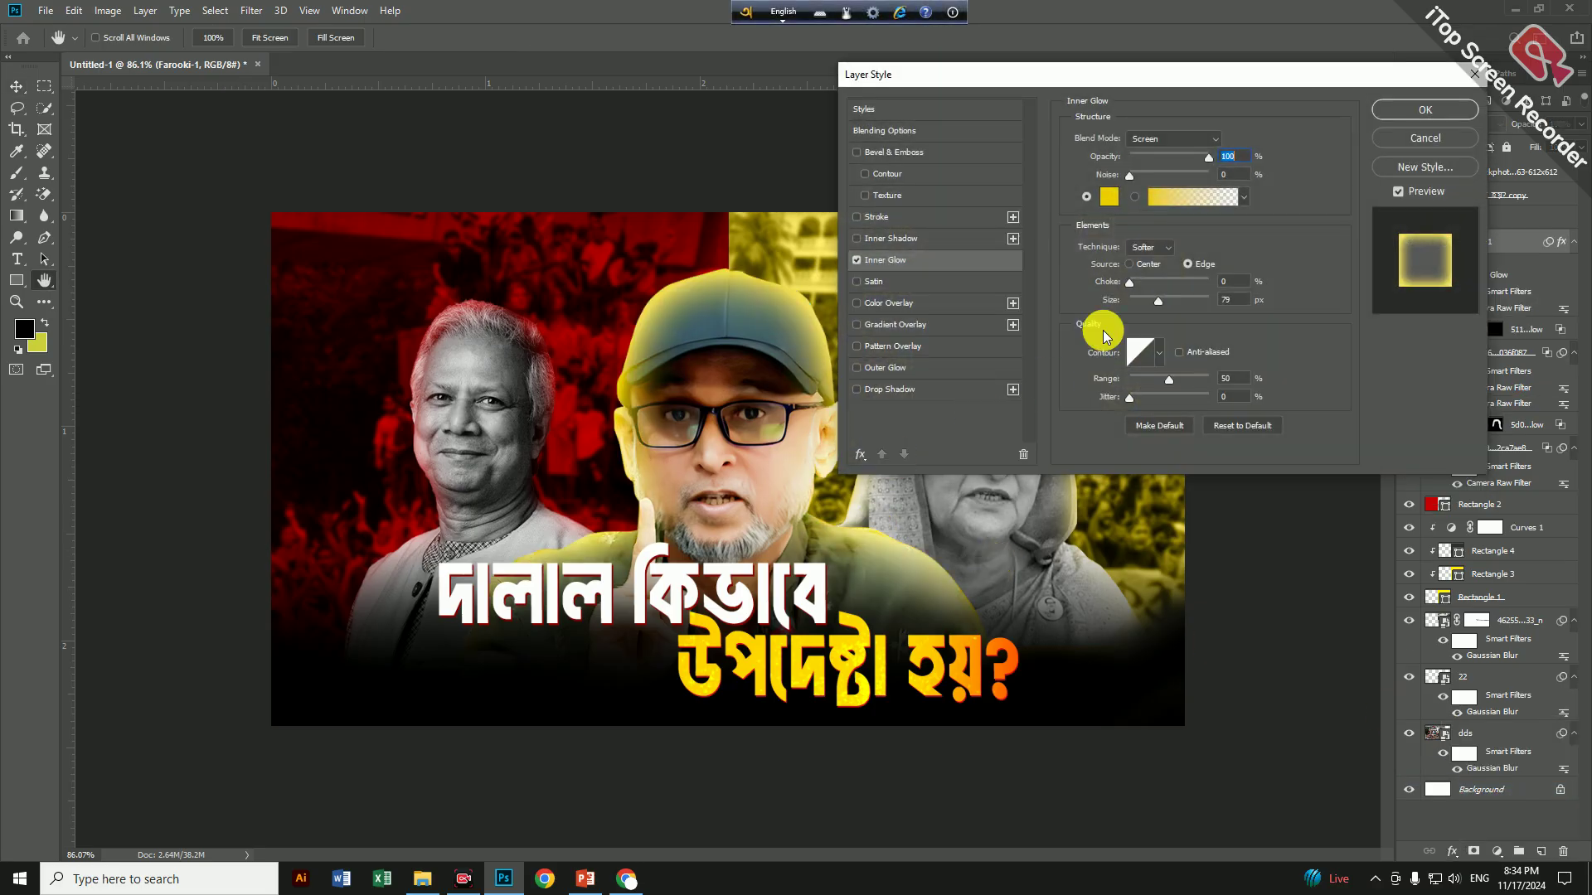
pyautogui.click(1387, 116)
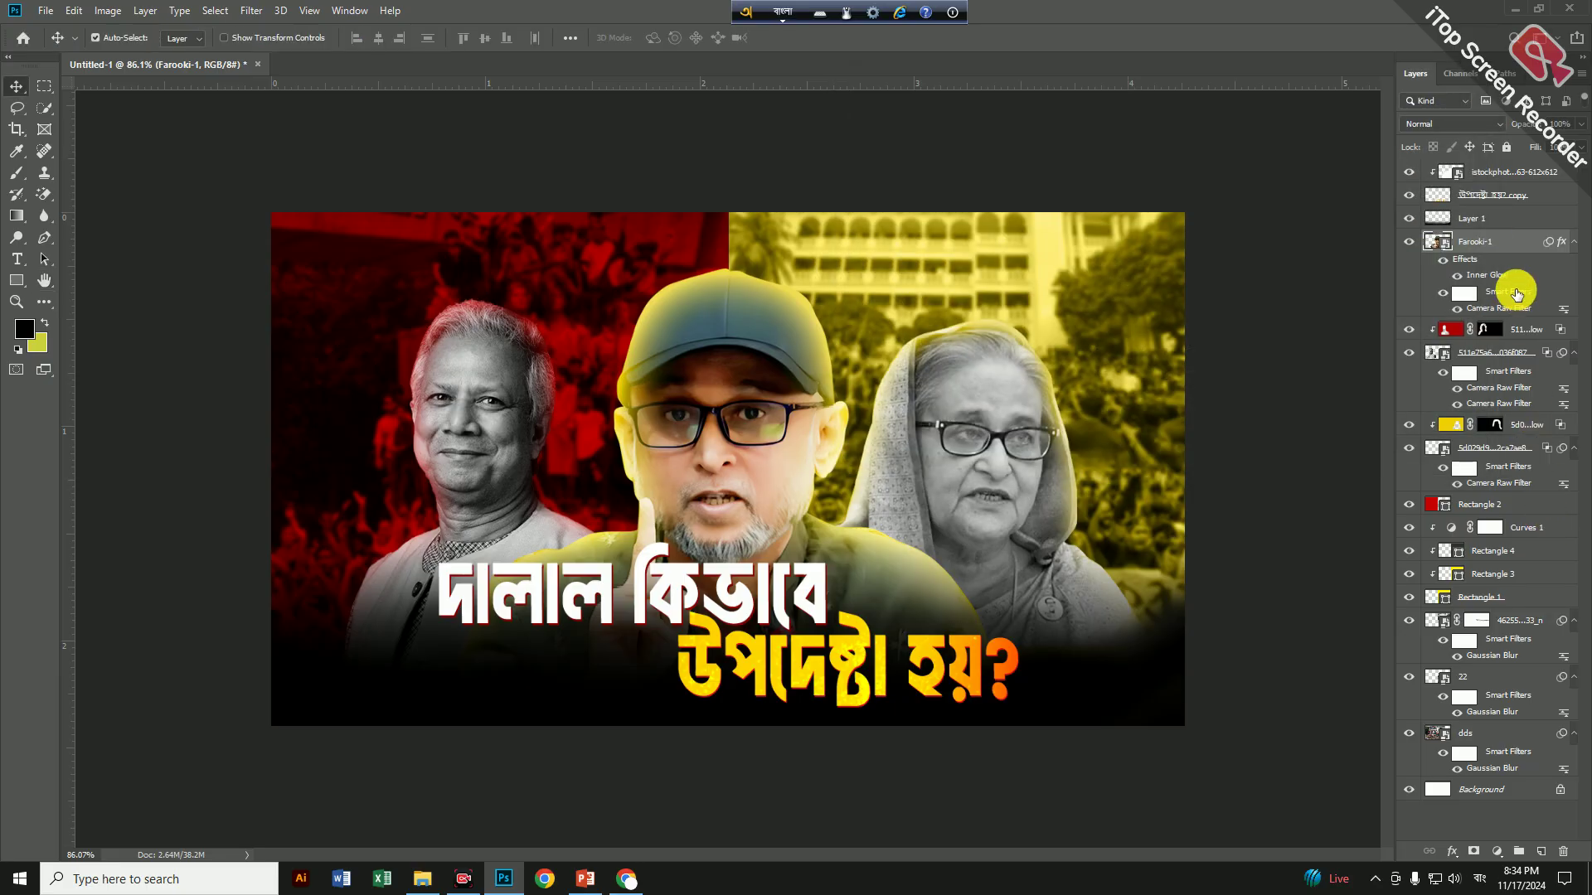
# Convert the central portrait's yellow Inner Glow to its own layer and give that layer an inverted, fully black mask
pyautogui.rightClick(1490, 269)
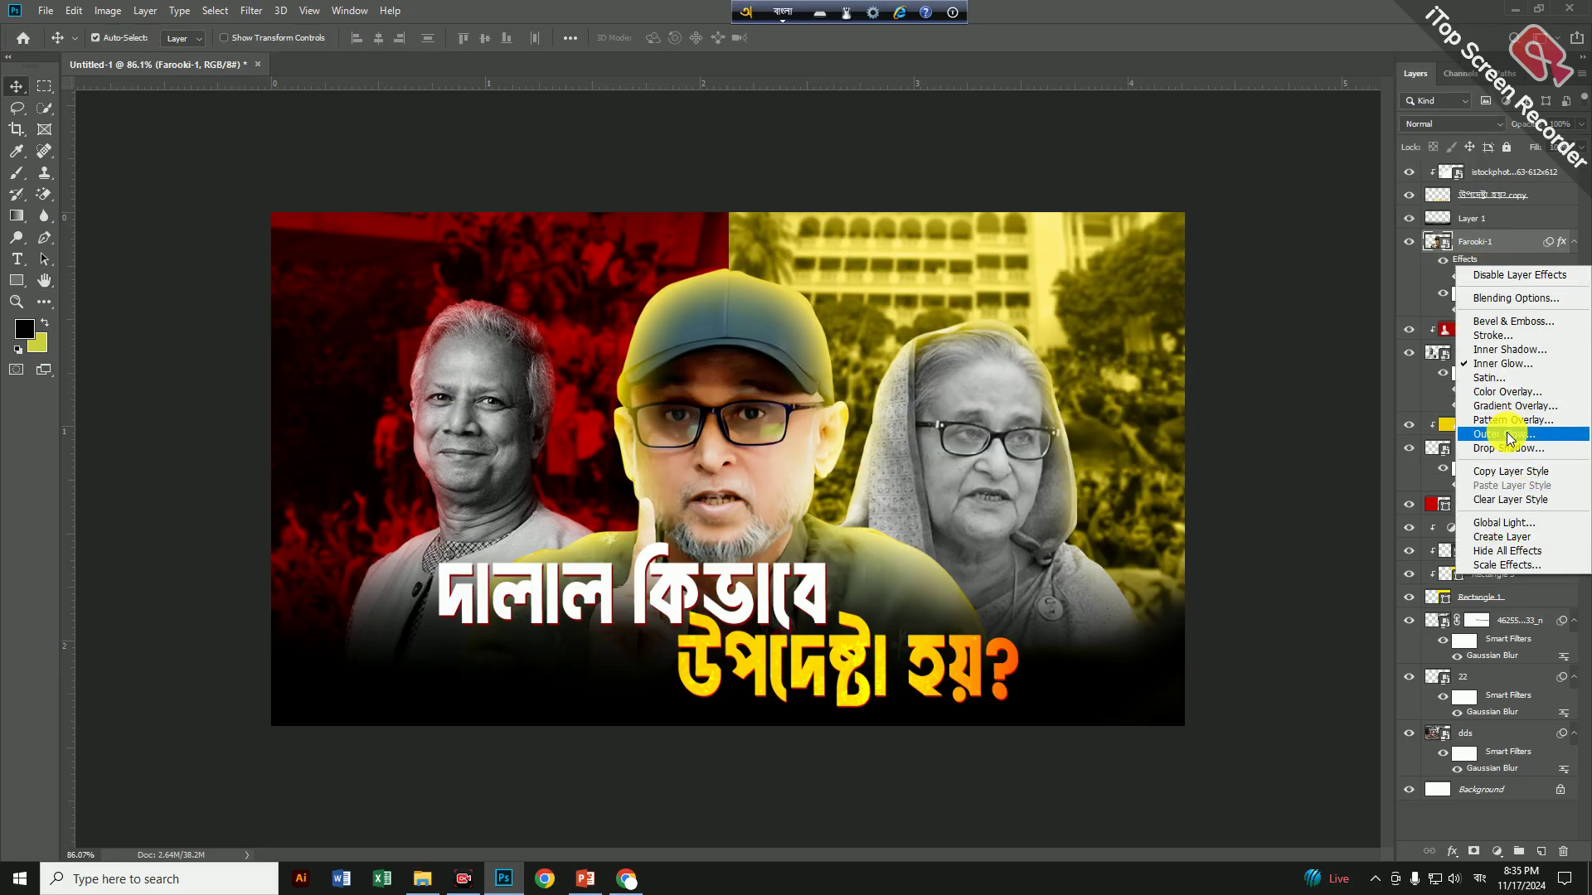
pyautogui.click(1502, 537)
pyautogui.click(1495, 249)
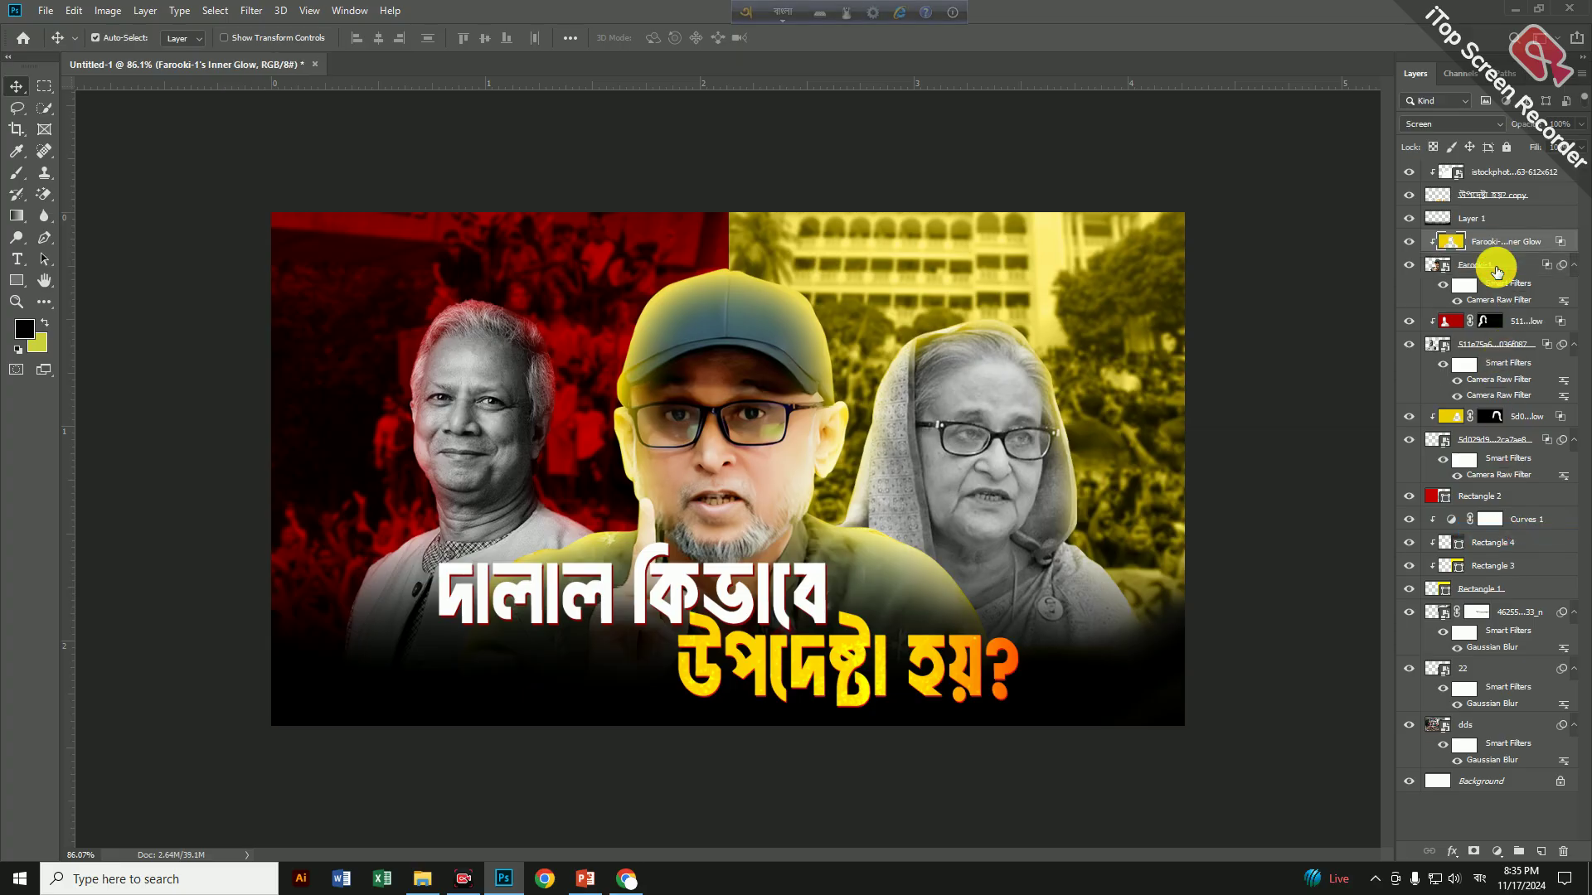
pyautogui.click(1477, 853)
pyautogui.hotkey('ctrl', 'i')
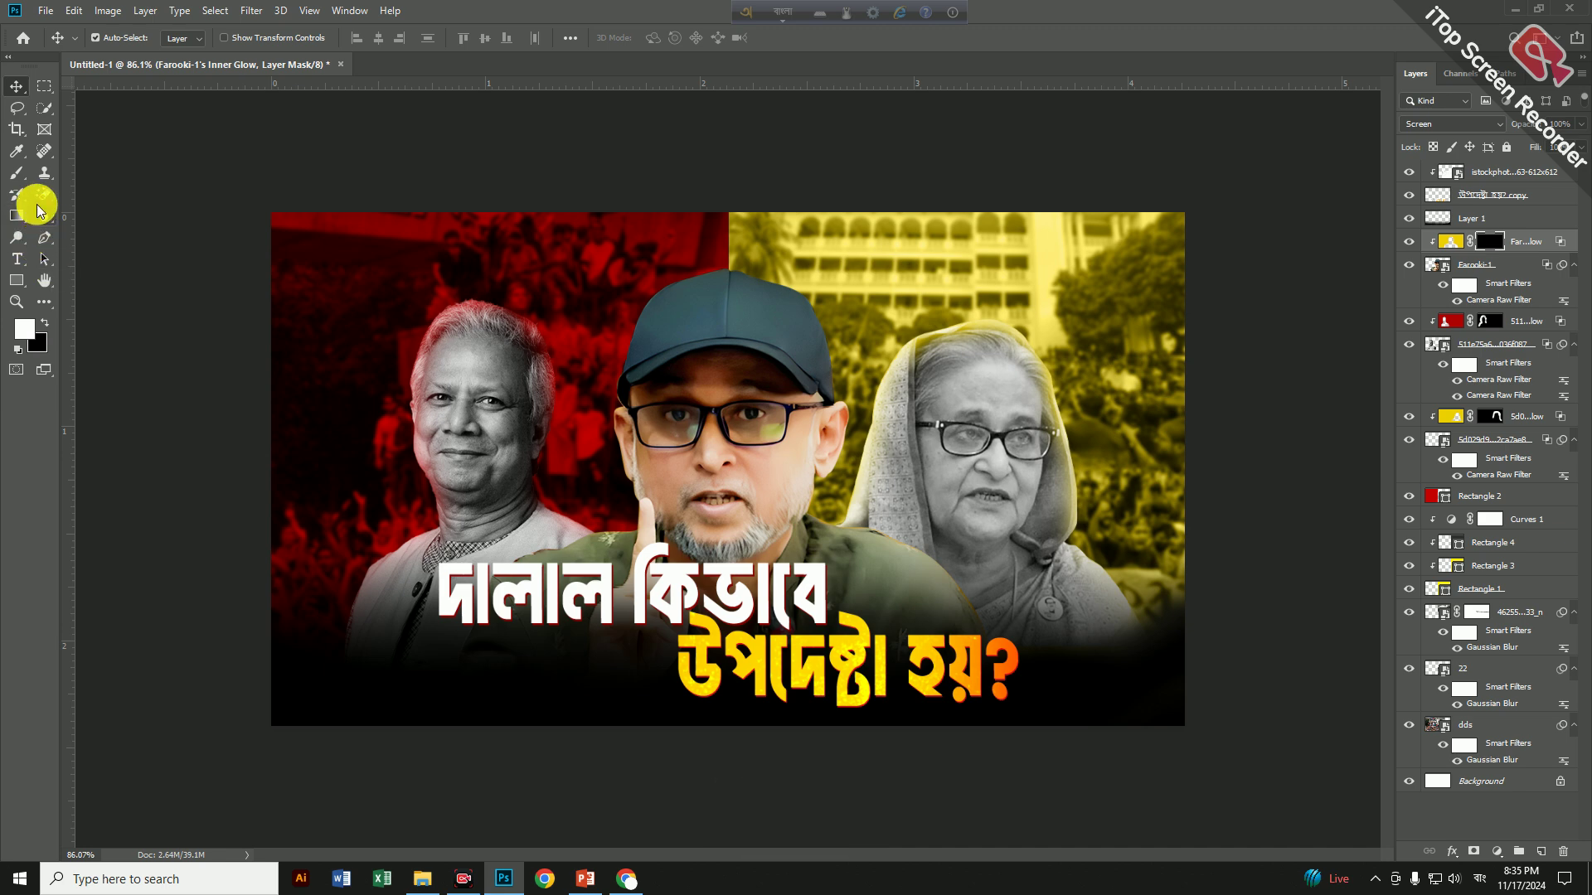
# Paint white at 61% brush opacity on the yellow glow's mask along the central portrait's edge facing the yellow background
pyautogui.click(16, 172)
pyautogui.scroll(2, 703, 440)
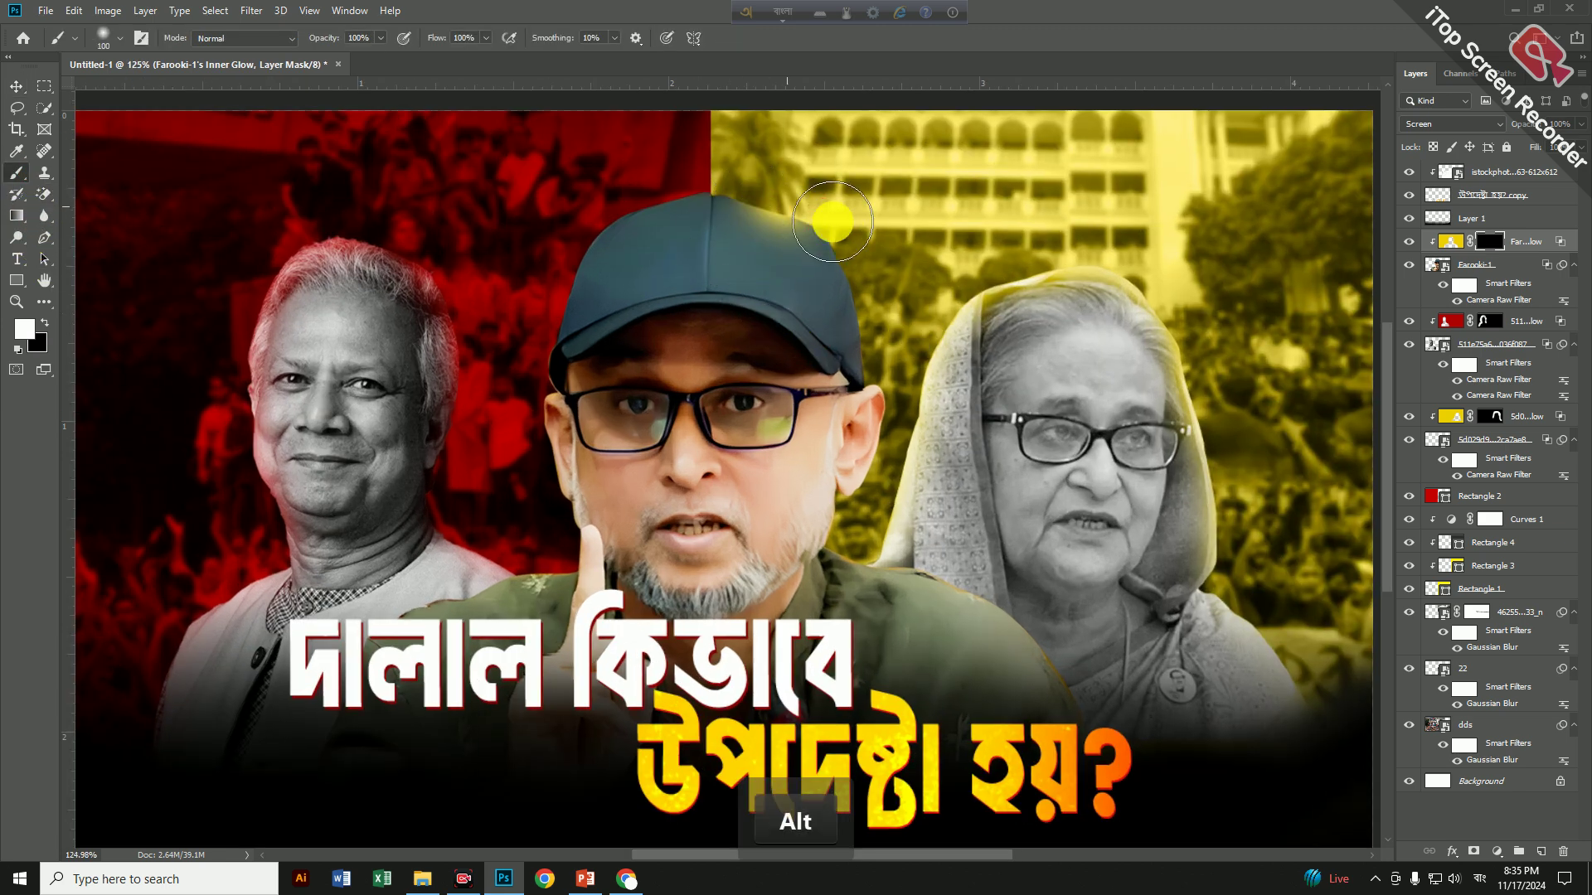
pyautogui.hotkey('ctrl', 'z')
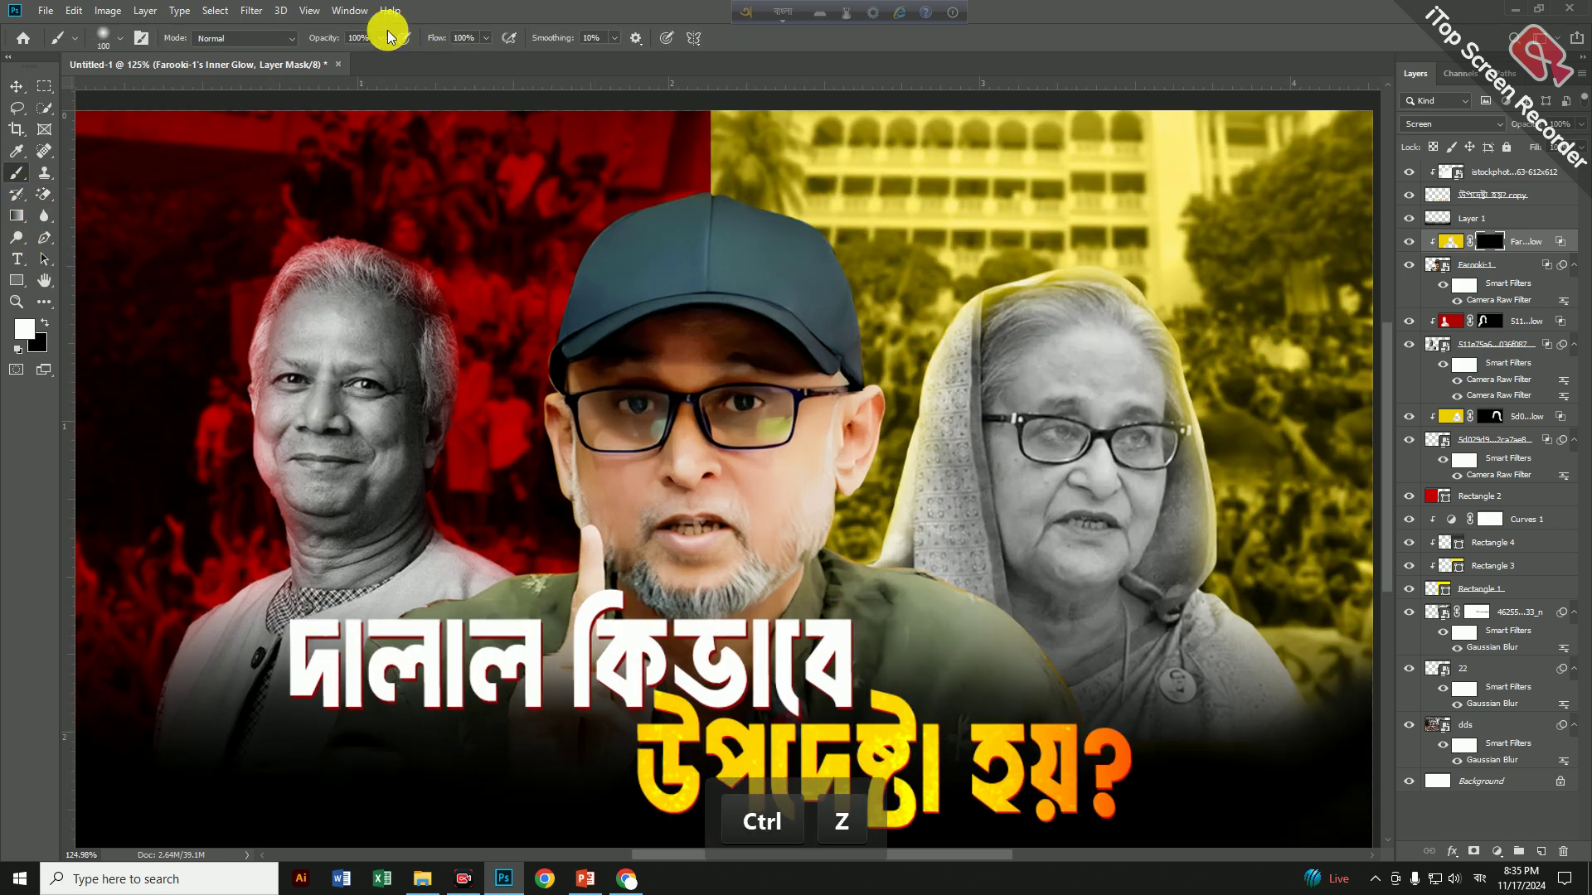
pyautogui.moveTo(297, 45); pyautogui.dragTo(294, 46)
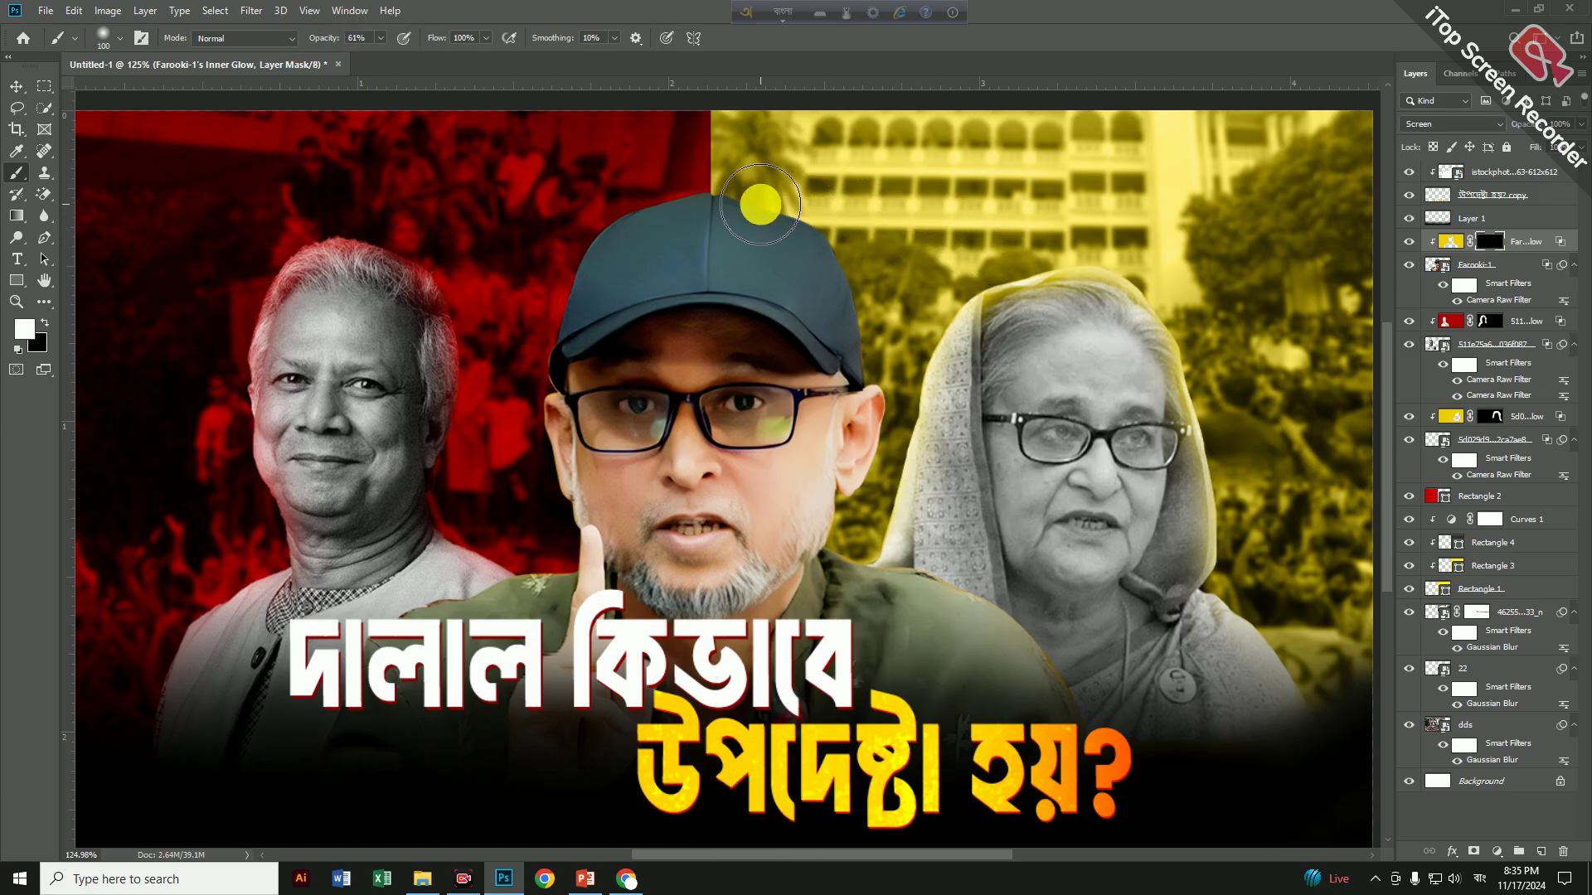
pyautogui.moveTo(885, 282)
pyautogui.mouseDown()
pyautogui.moveTo(899, 357)
pyautogui.moveTo(869, 550)
pyautogui.moveTo(854, 539)
pyautogui.moveTo(899, 398)
pyautogui.moveTo(866, 282)
pyautogui.mouseUp()
pyautogui.scroll(-2, 826, 284)
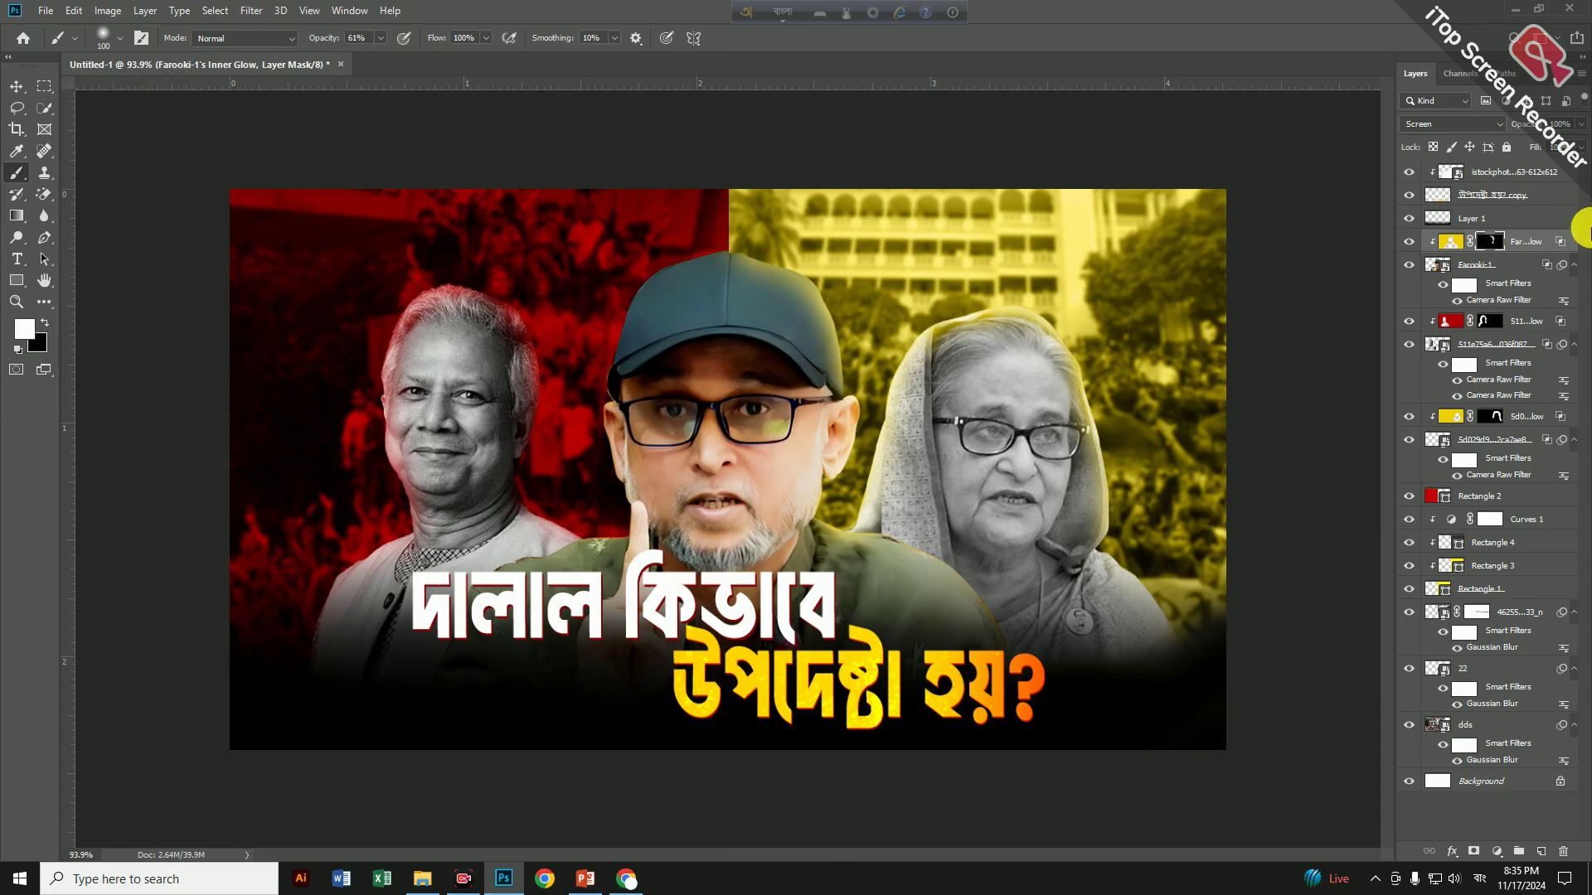
# Add a 79 px Inner Glow at 100% opacity to the central portrait, in a dark red based on a colour sampled from the background
pyautogui.click(1487, 265)
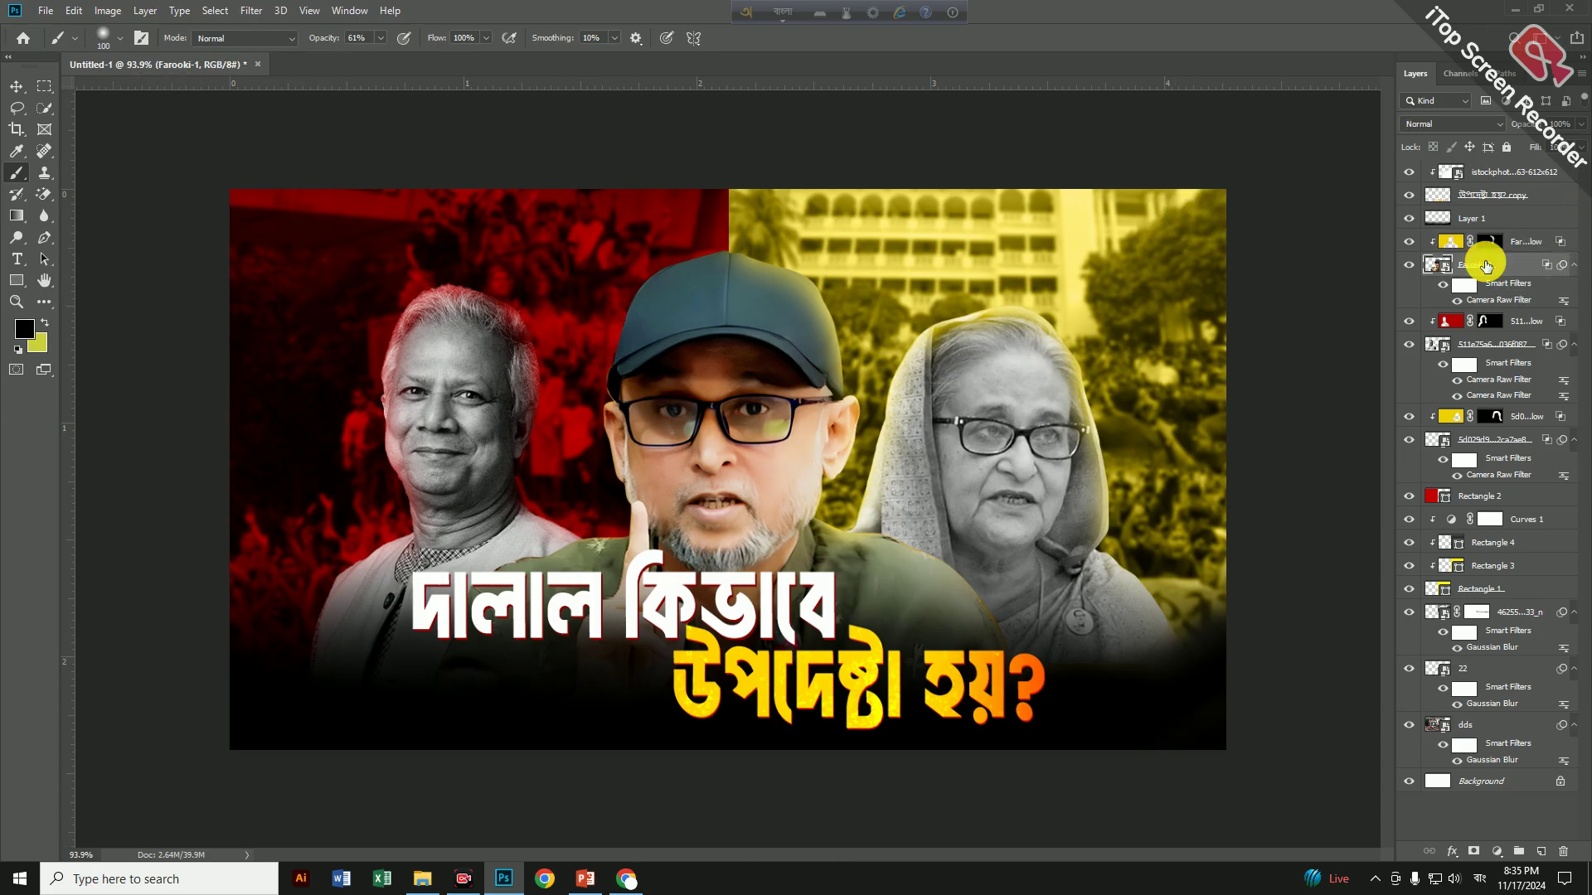
pyautogui.click(1453, 852)
pyautogui.click(1484, 751)
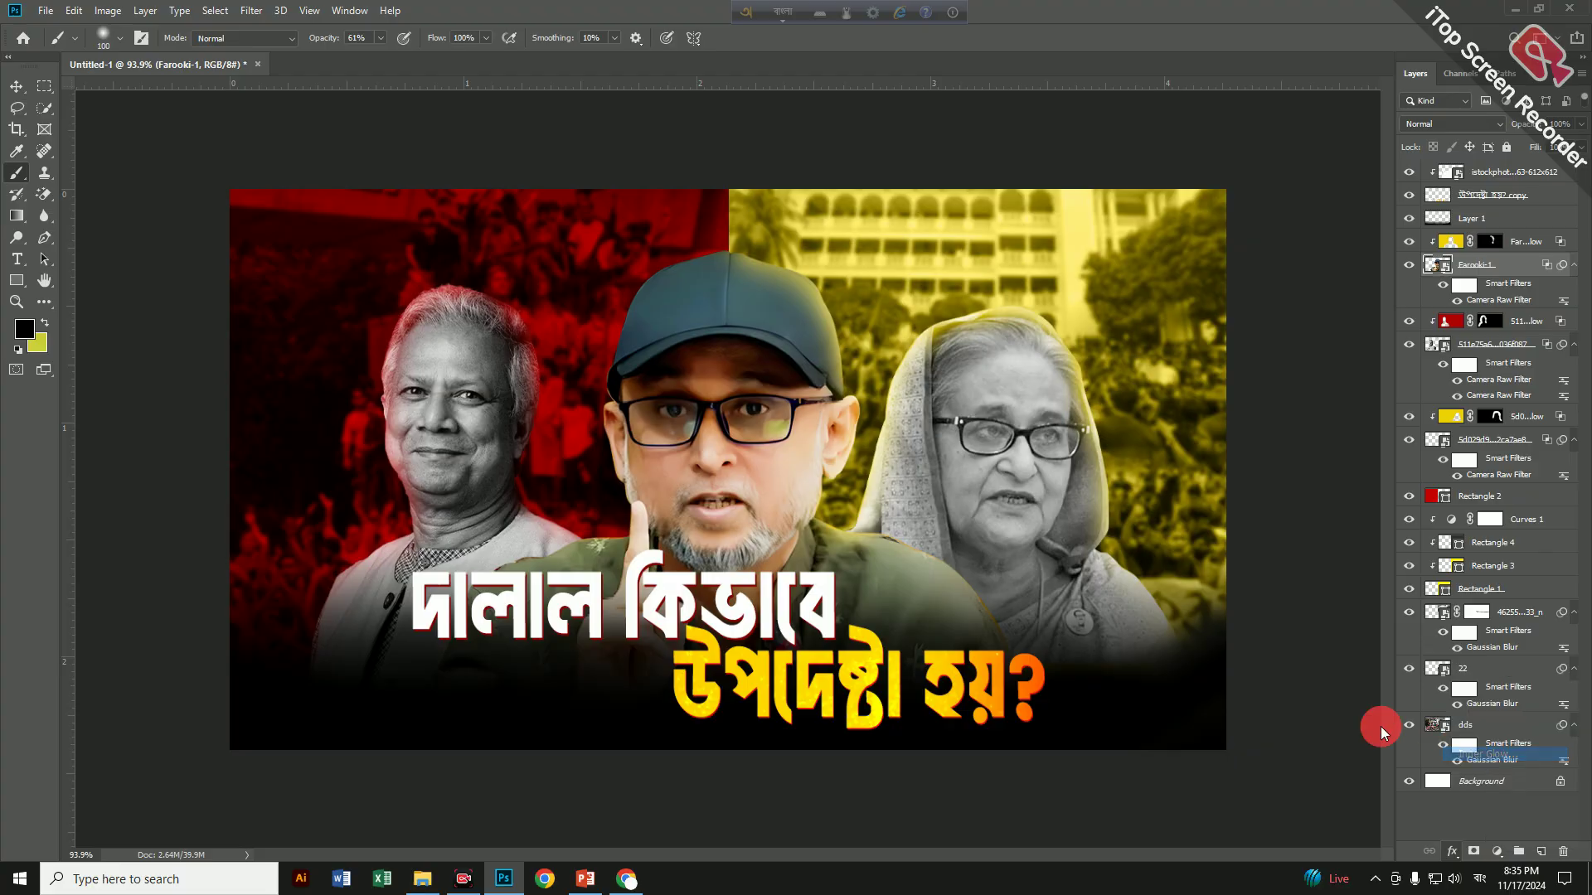
pyautogui.click(1109, 196)
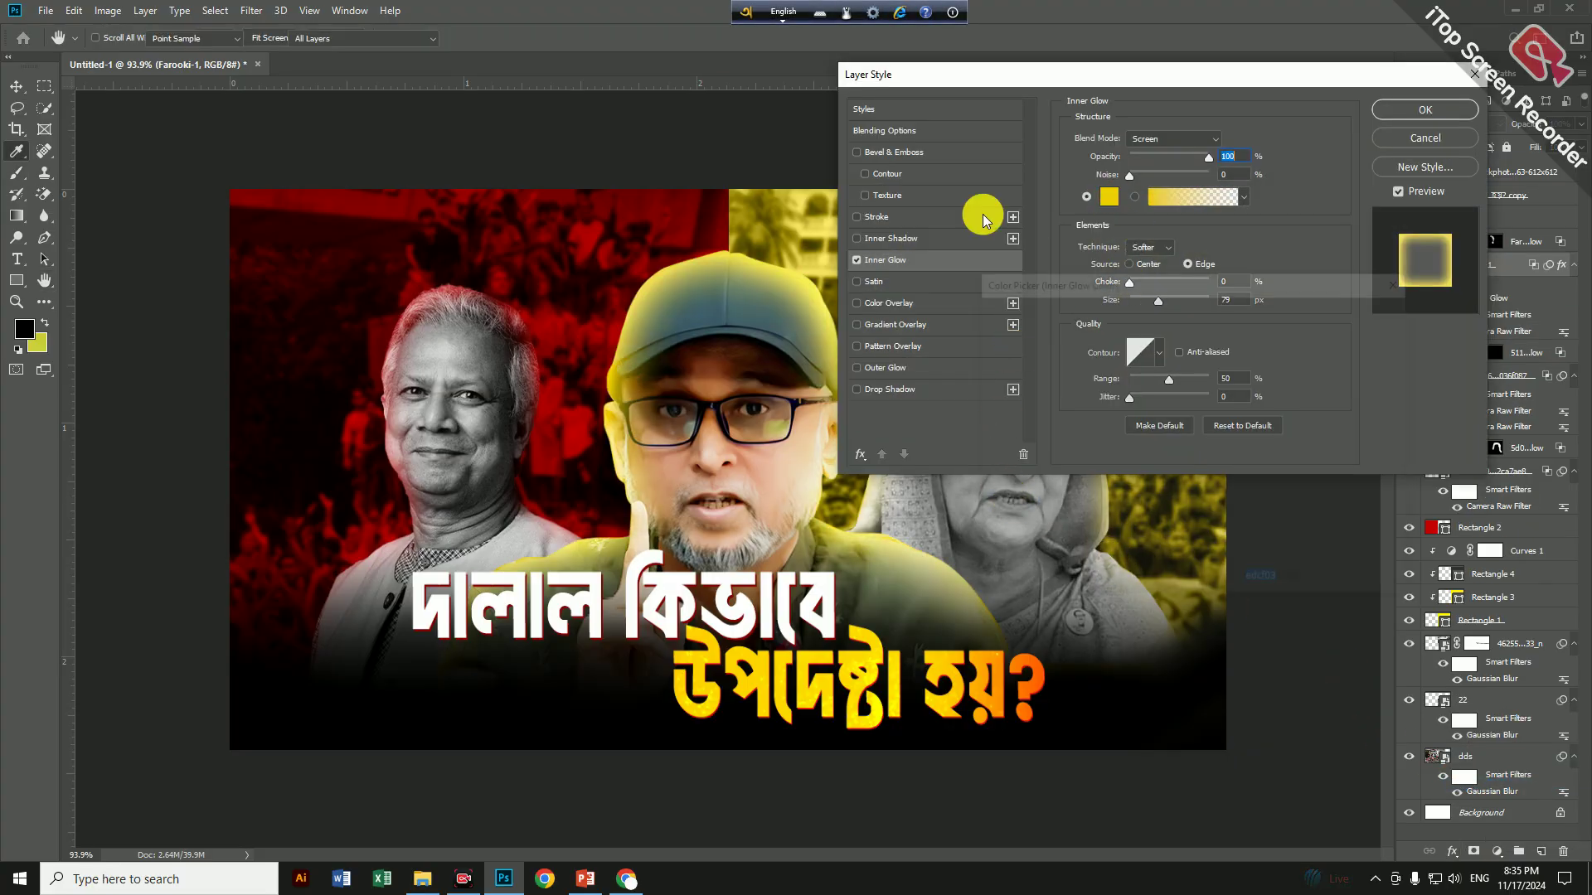
pyautogui.click(669, 214)
pyautogui.click(1185, 361)
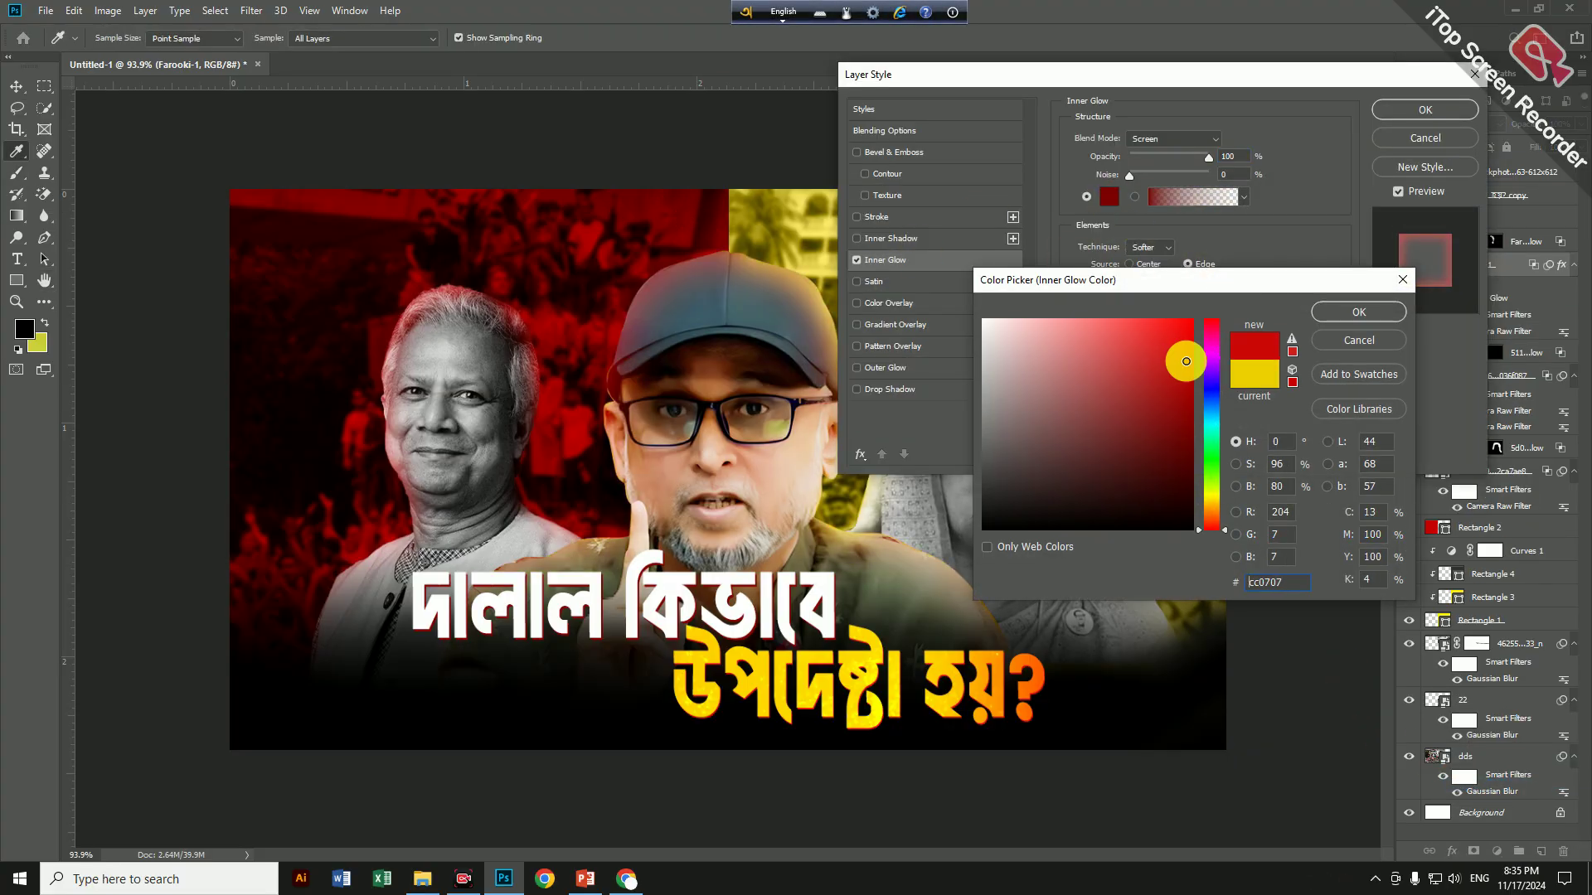
pyautogui.click(1185, 421)
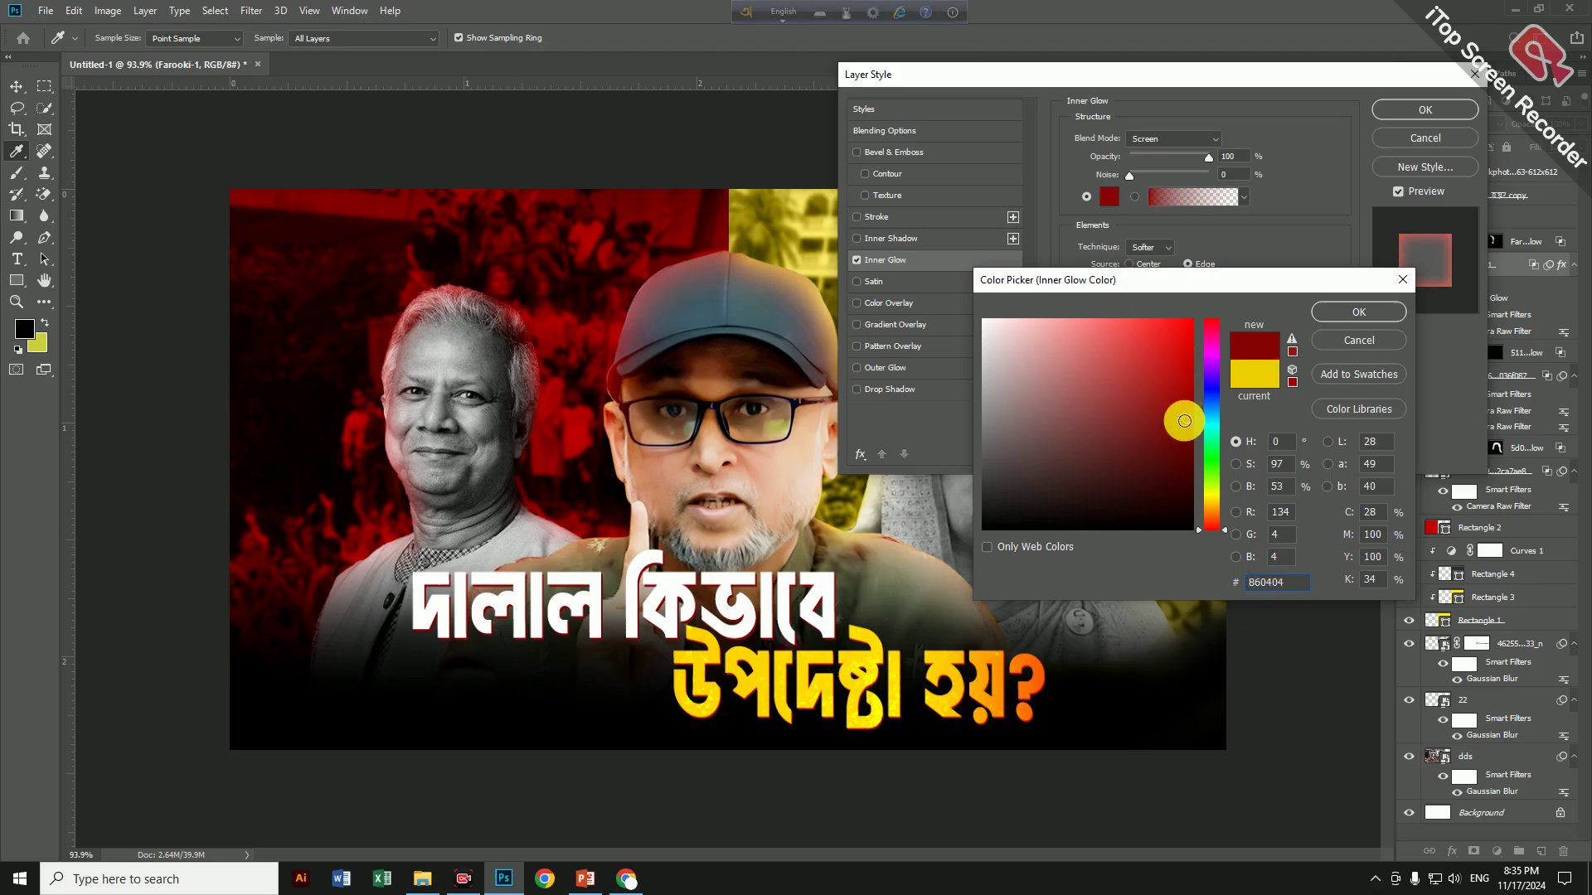
pyautogui.click(1362, 313)
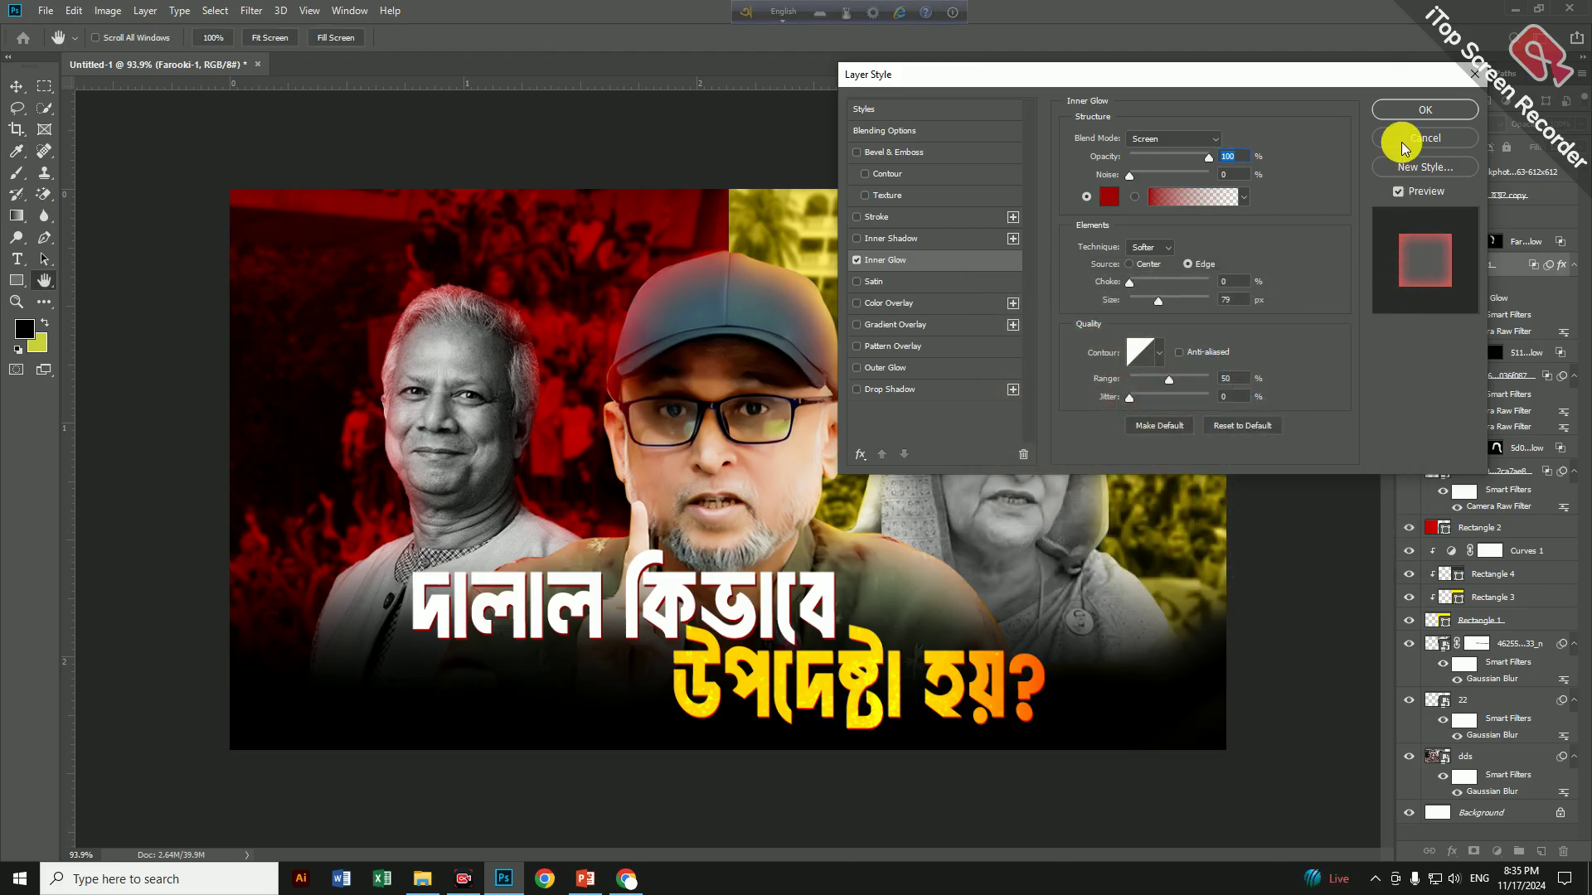
pyautogui.click(1401, 111)
# Convert the central portrait's red Inner Glow to its own layer and add an inverted, fully black mask to it
pyautogui.rightClick(1506, 302)
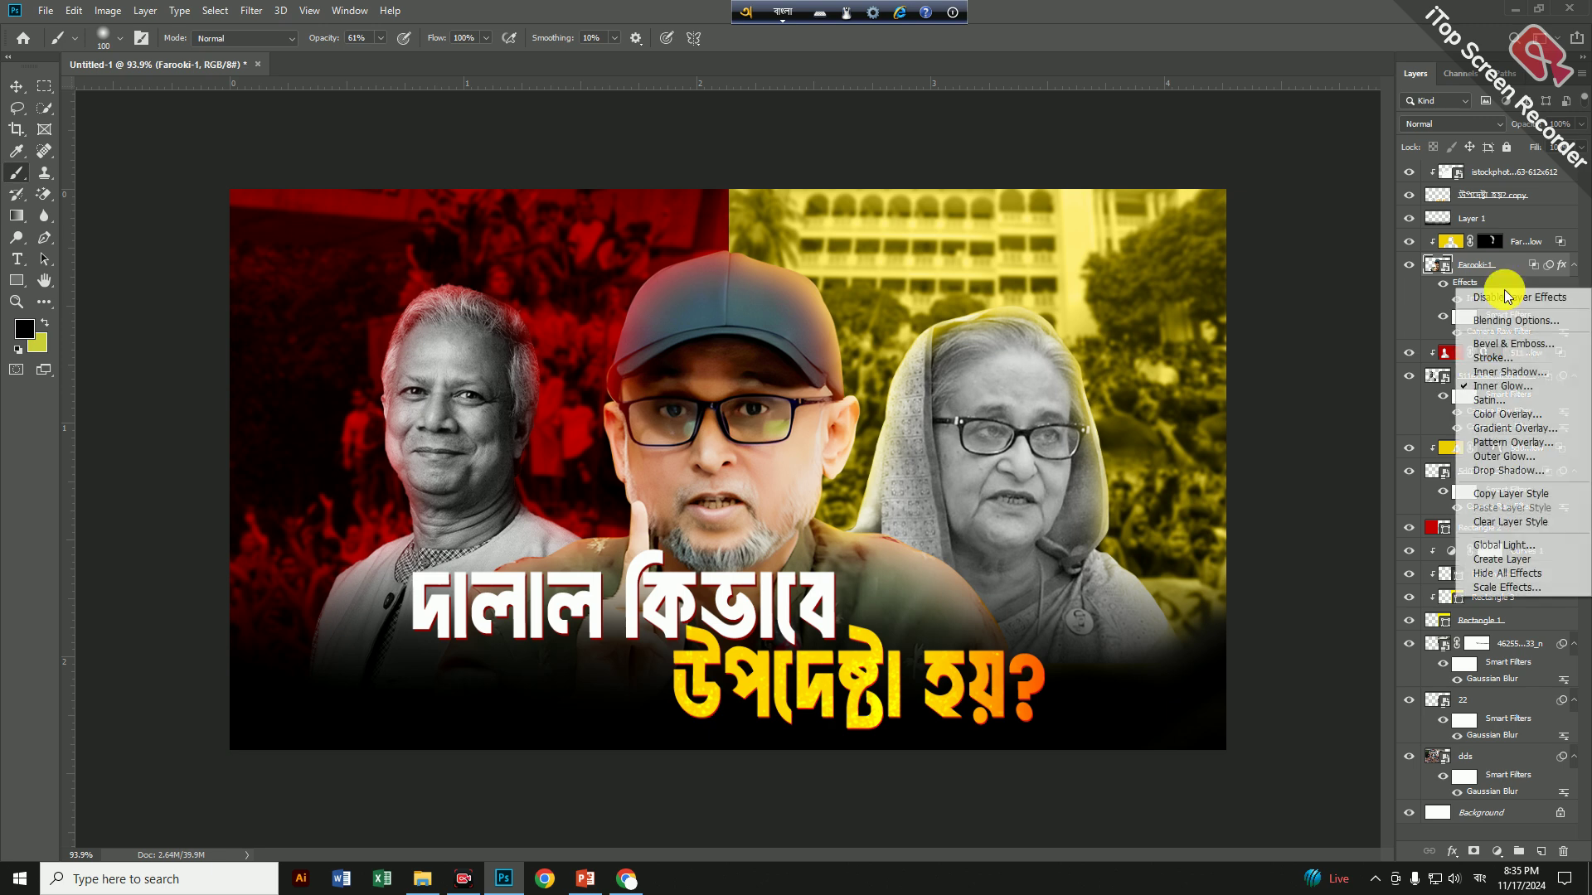
pyautogui.click(1503, 561)
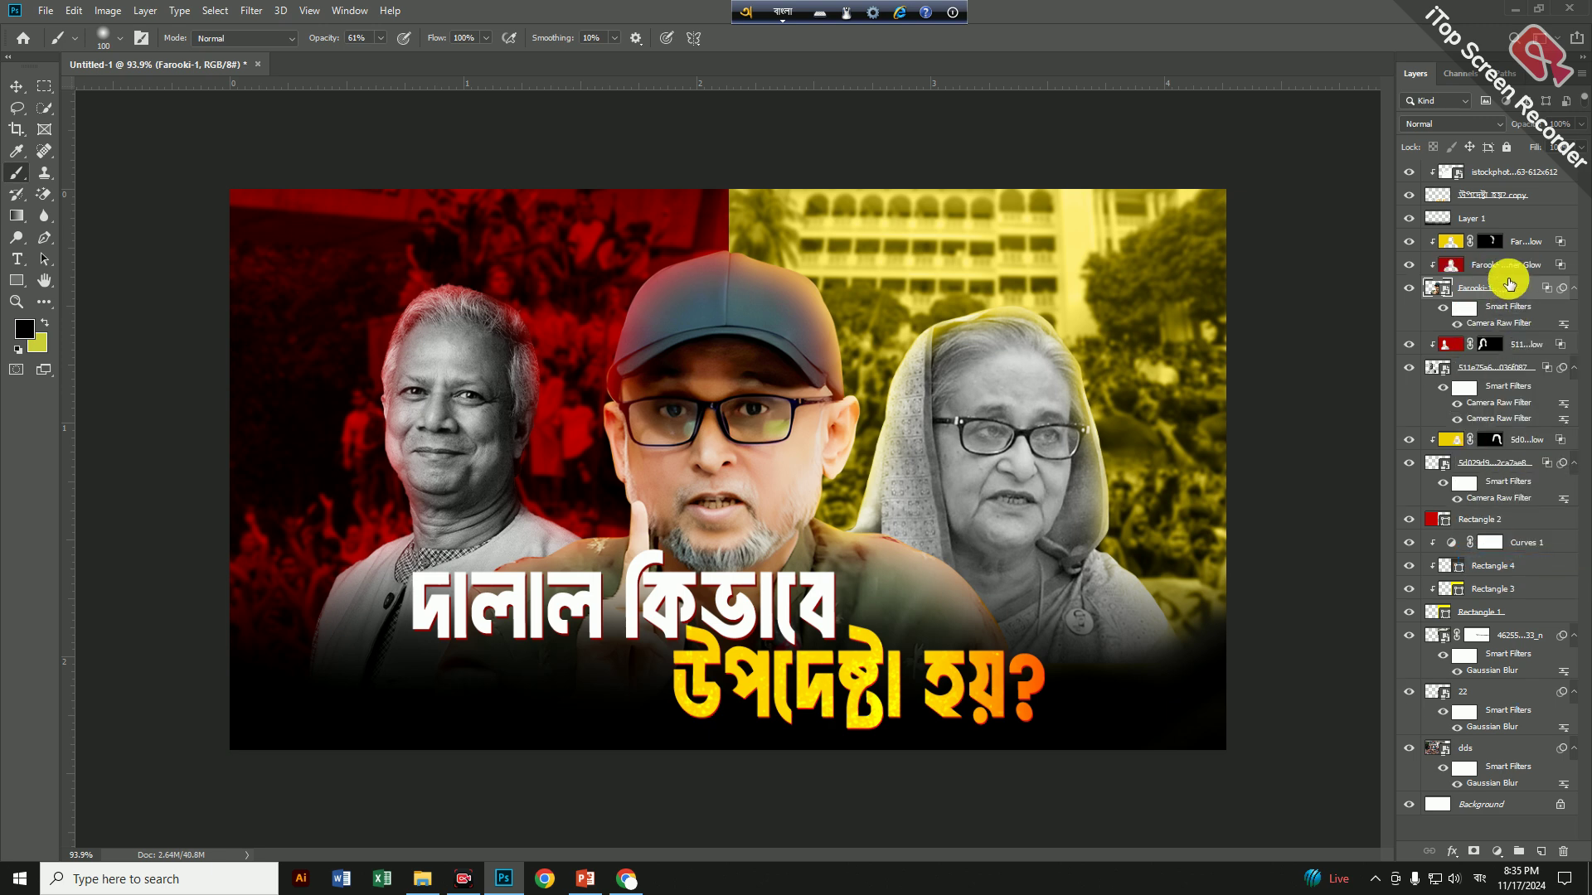
pyautogui.click(1504, 266)
pyautogui.click(1473, 852)
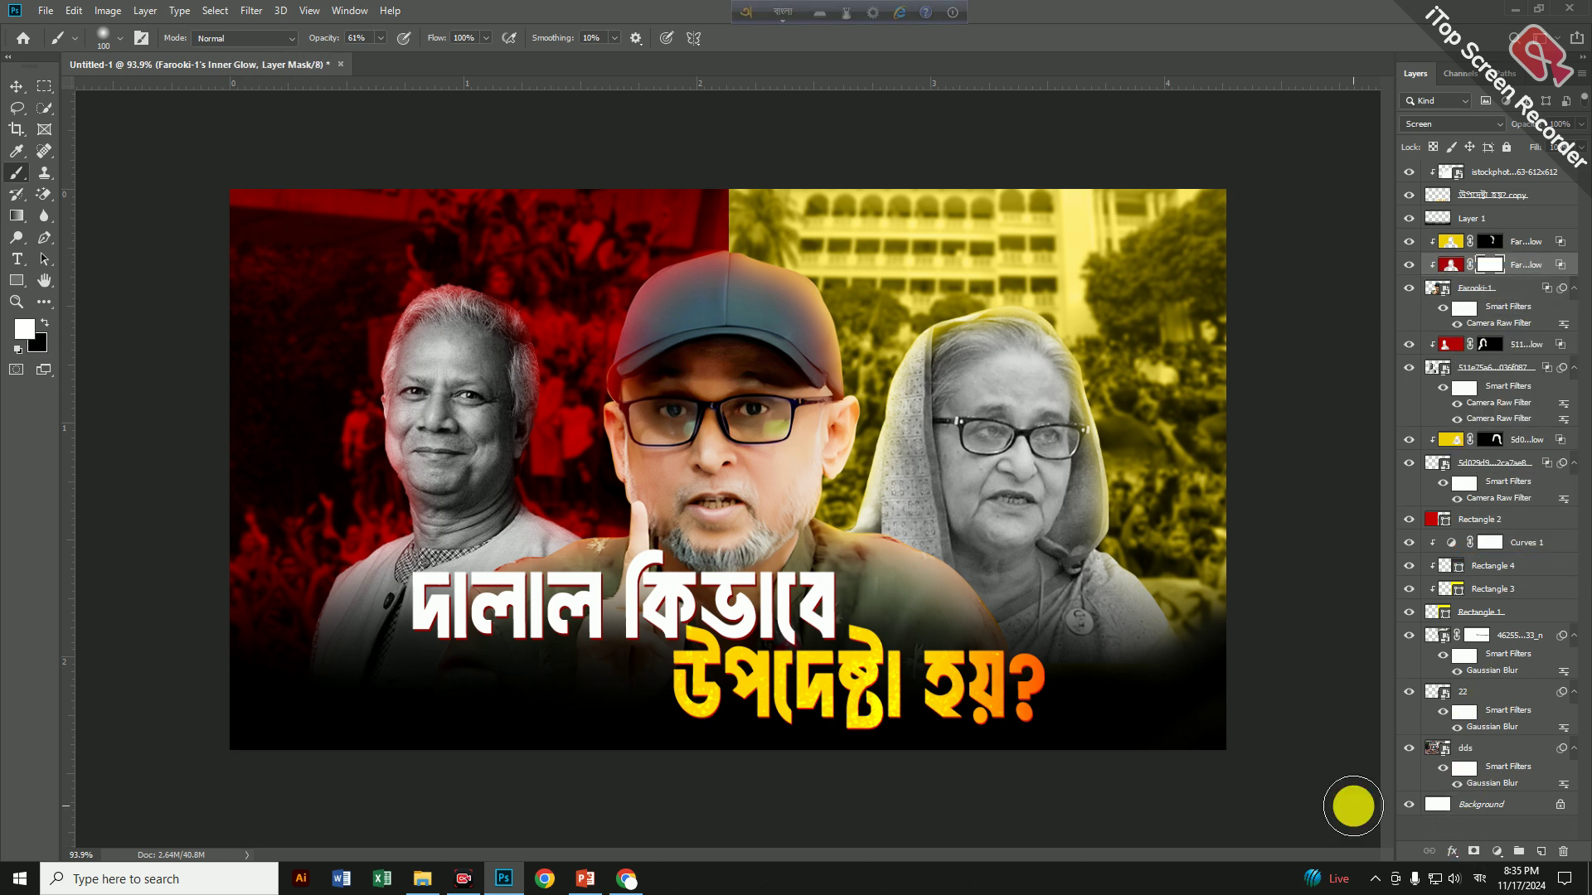
pyautogui.hotkey('ctrl', 'i')
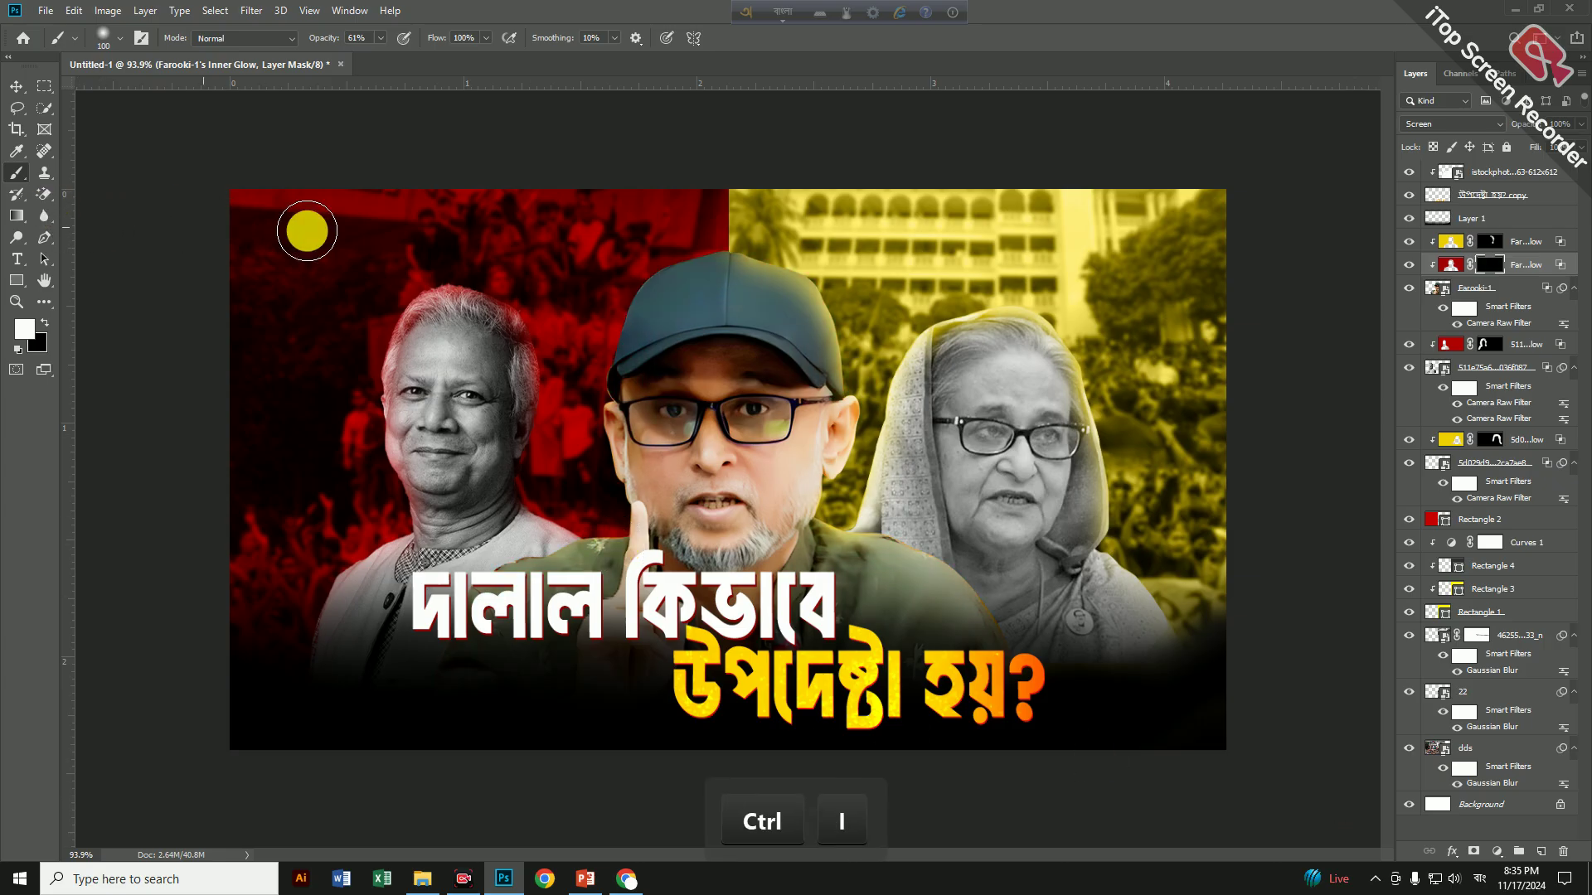
# Paint white on the red glow's mask along the cap, face and shoulder on the red side, and fit the whole design in view
pyautogui.scroll(4, 705, 260)
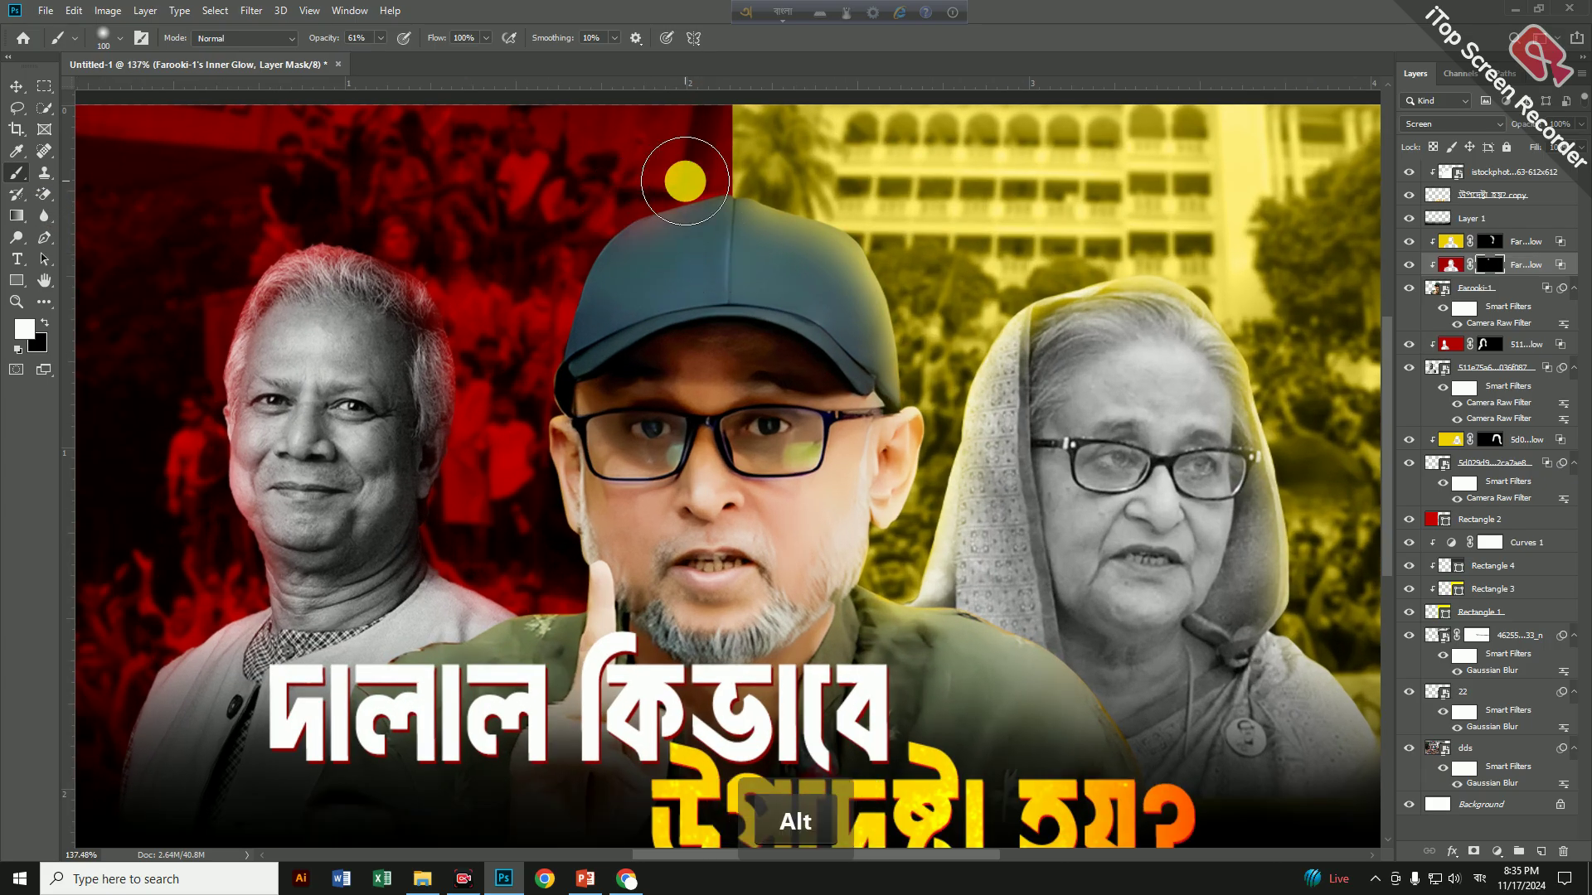
pyautogui.moveTo(558, 226)
pyautogui.mouseDown()
pyautogui.moveTo(539, 340)
pyautogui.moveTo(536, 414)
pyautogui.moveTo(541, 541)
pyautogui.moveTo(577, 646)
pyautogui.mouseUp()
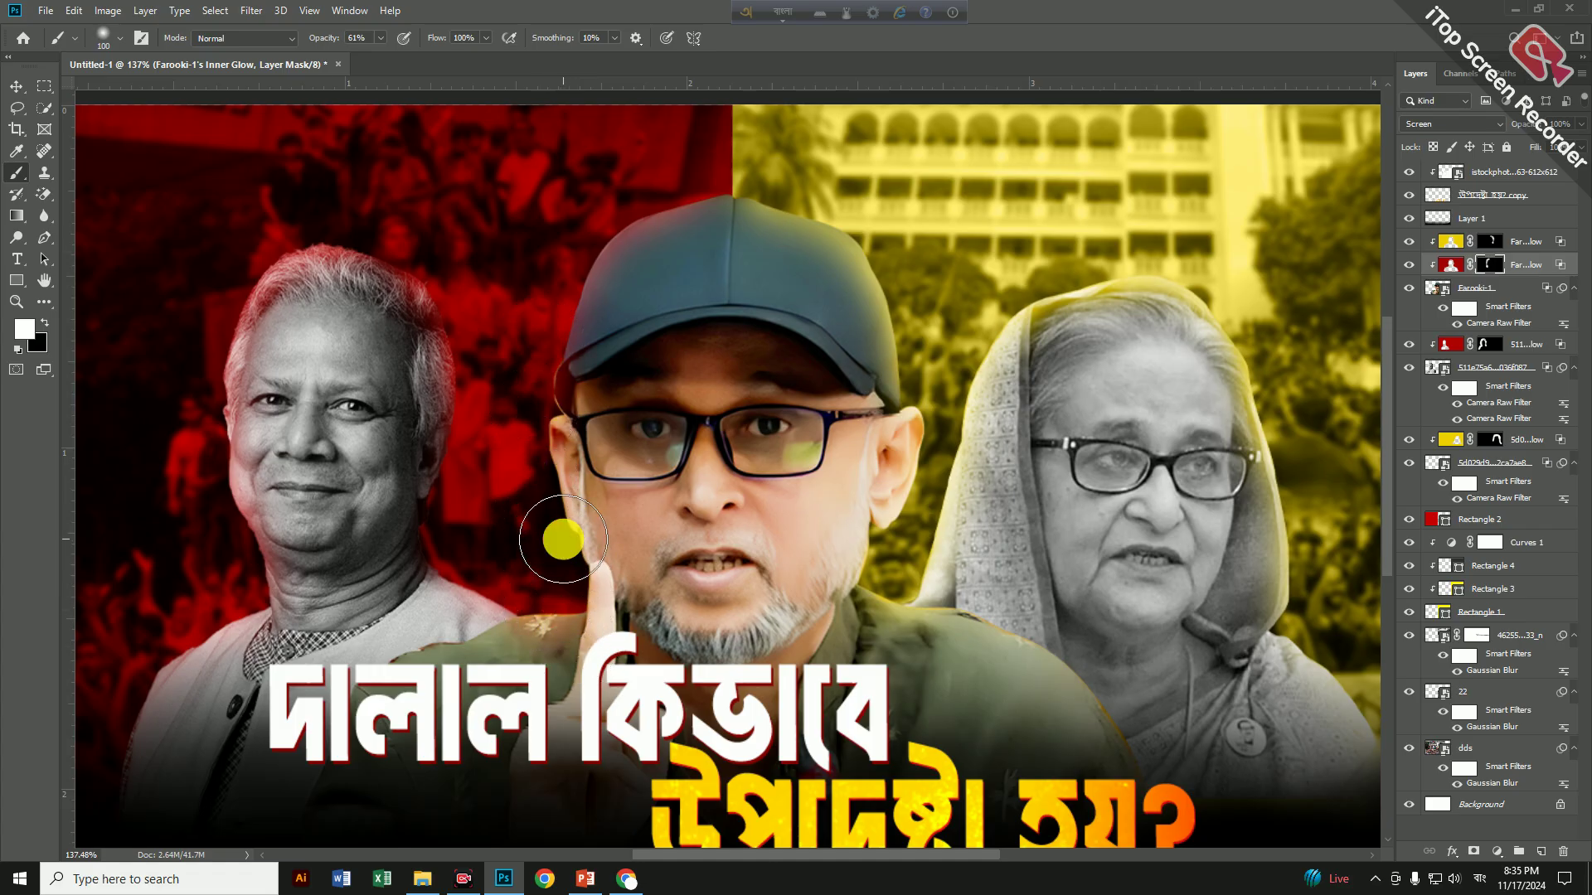
pyautogui.scroll(-5, 634, 315)
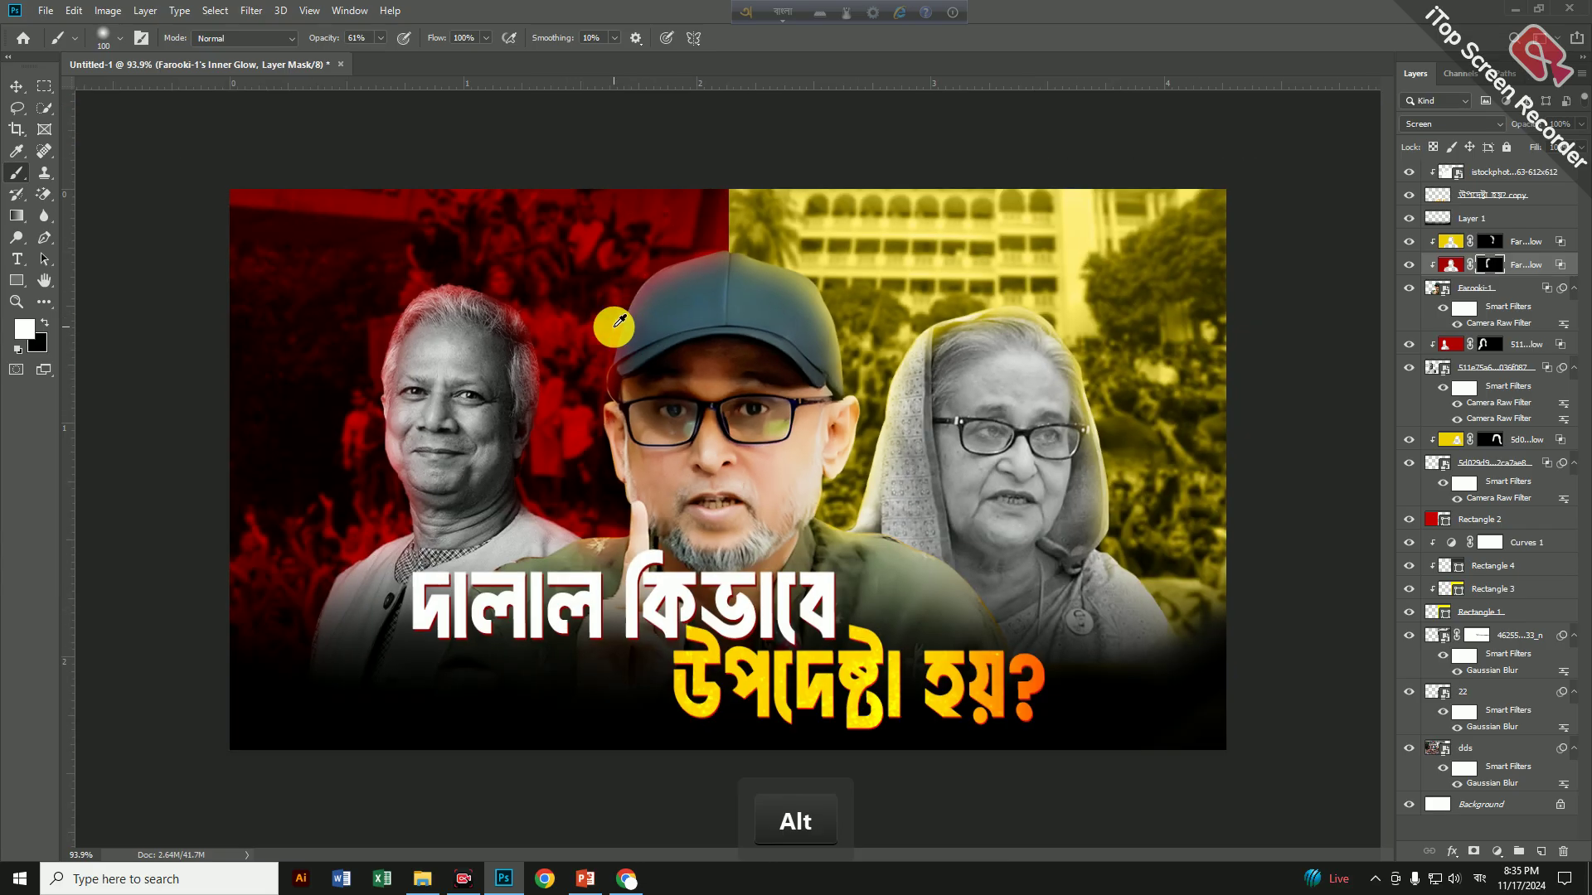
pyautogui.click(14, 74)
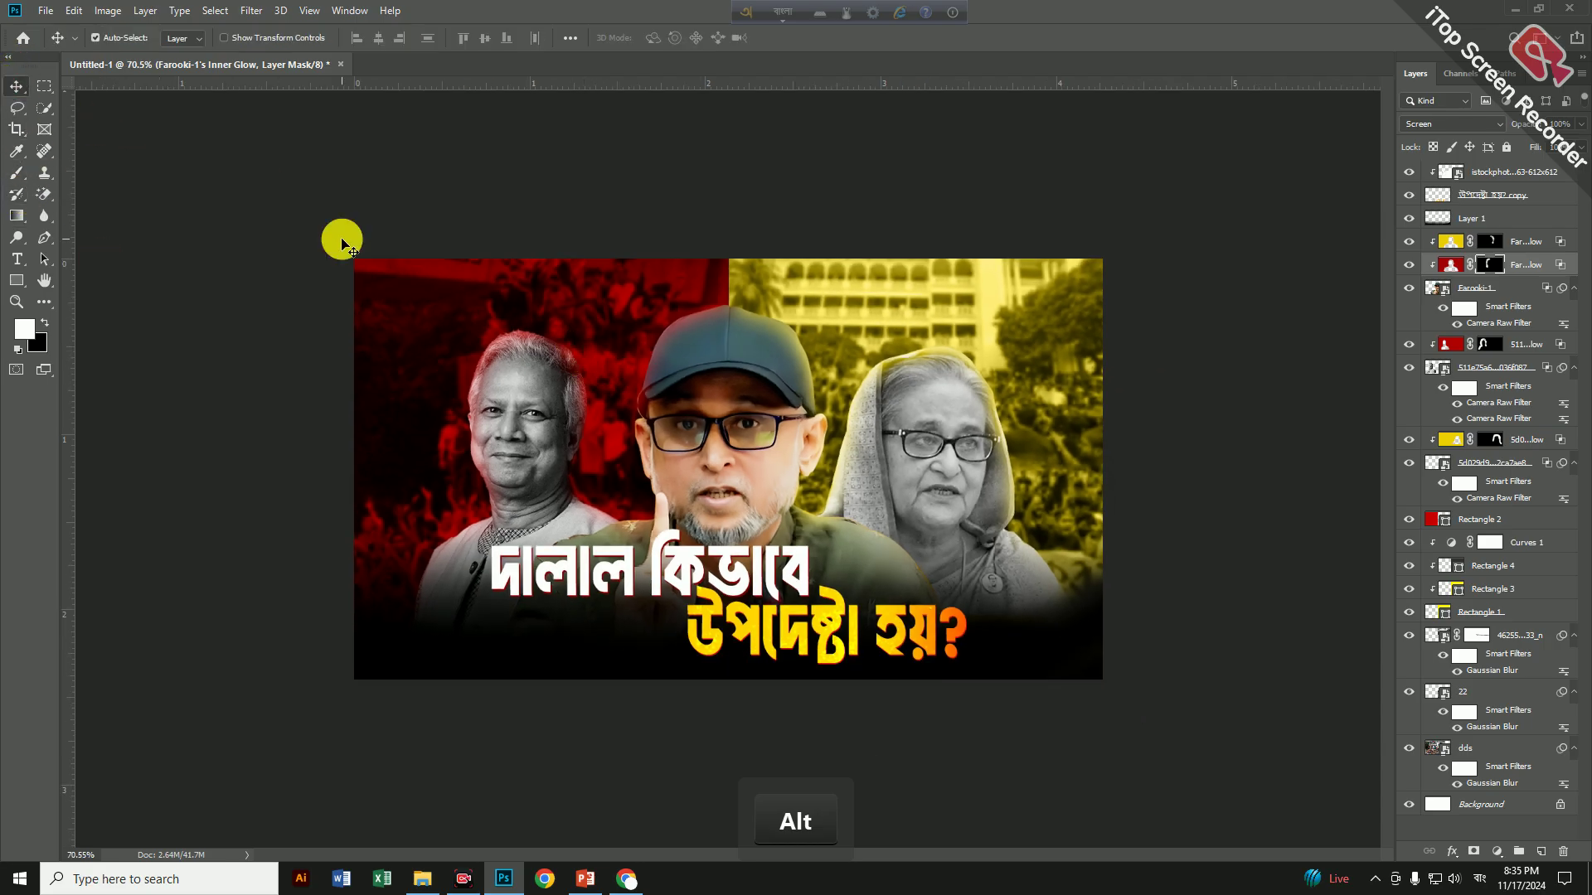
pyautogui.scroll(-1, 498, 338)
pyautogui.scroll(2, 491, 348)
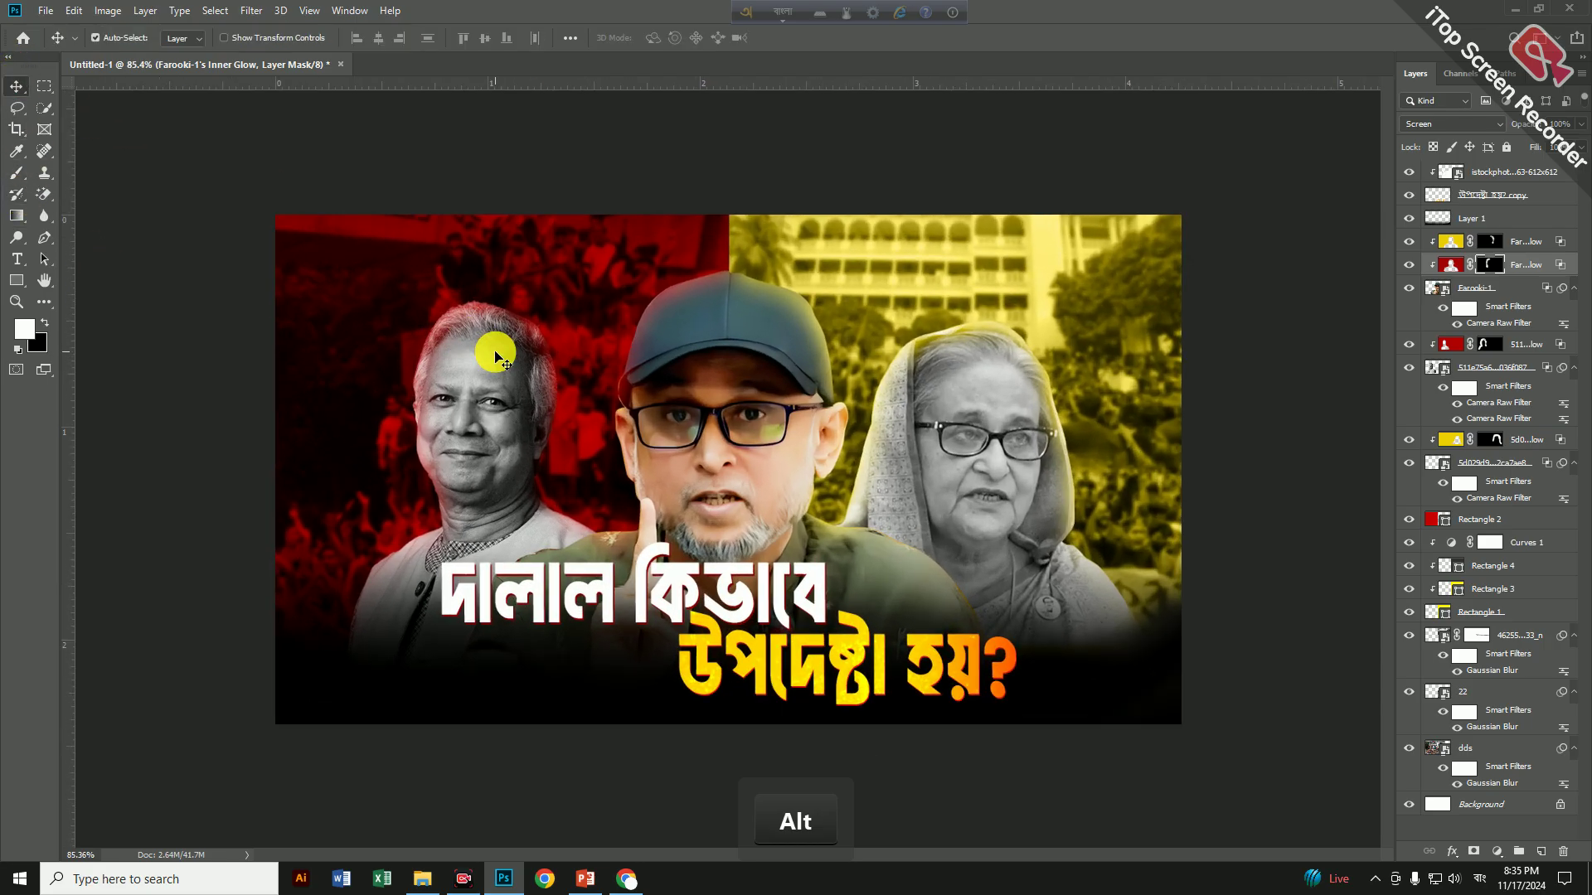
pyautogui.hotkey('ctrl', '0')
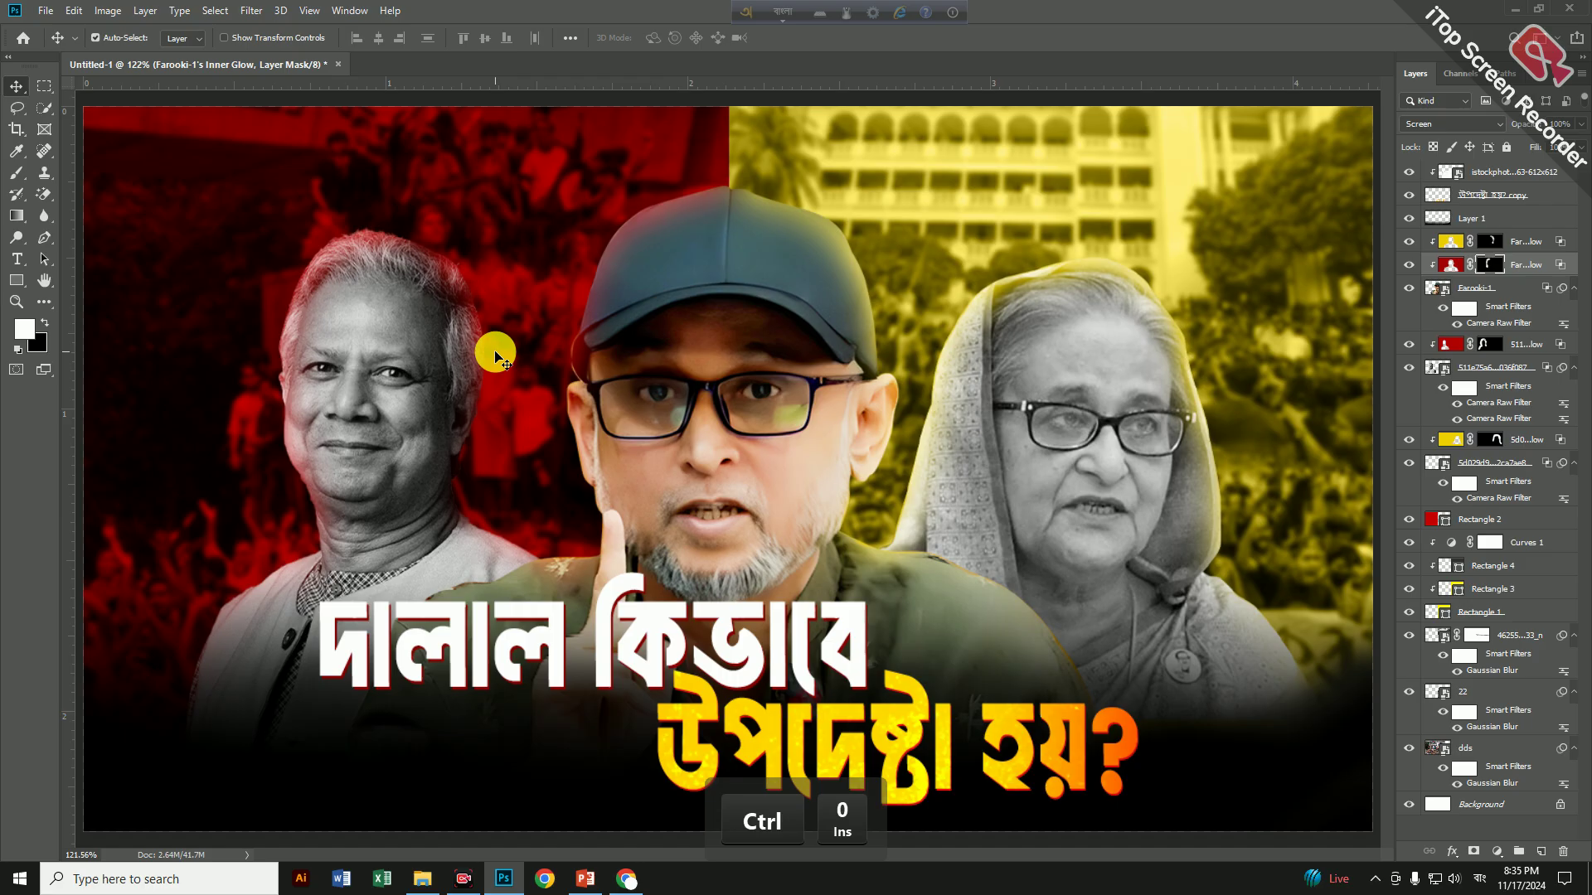
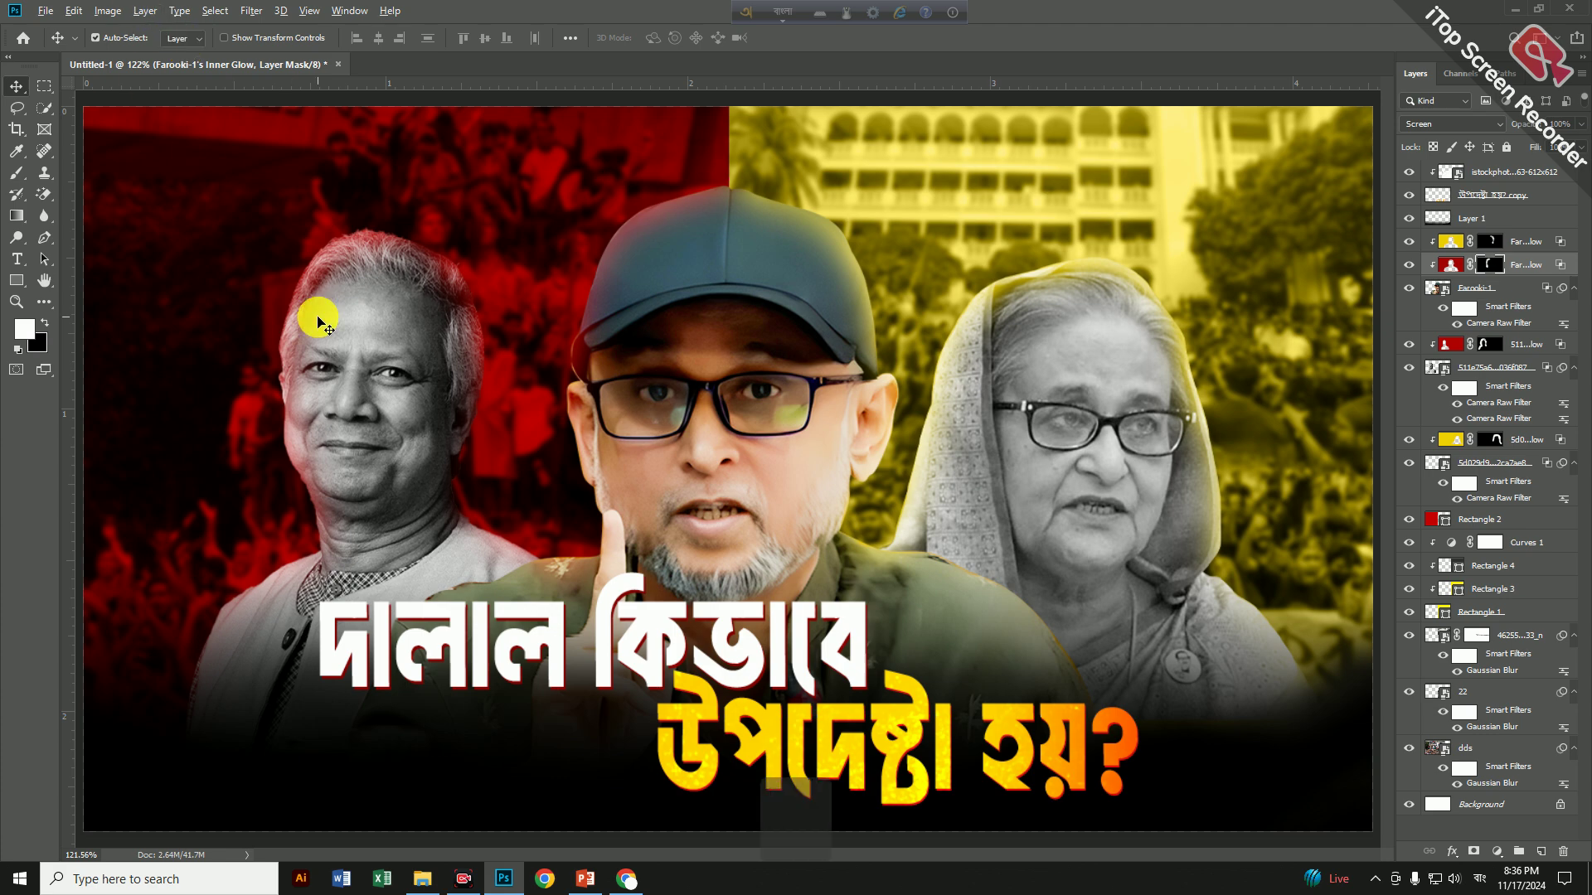
# Place the light flare file 3265 from the Design folder into the document as an embedded object
pyautogui.keyDown('alt'); pyautogui.scroll(-1, 318, 328); pyautogui.keyUp('alt')
pyautogui.click(37, 12)
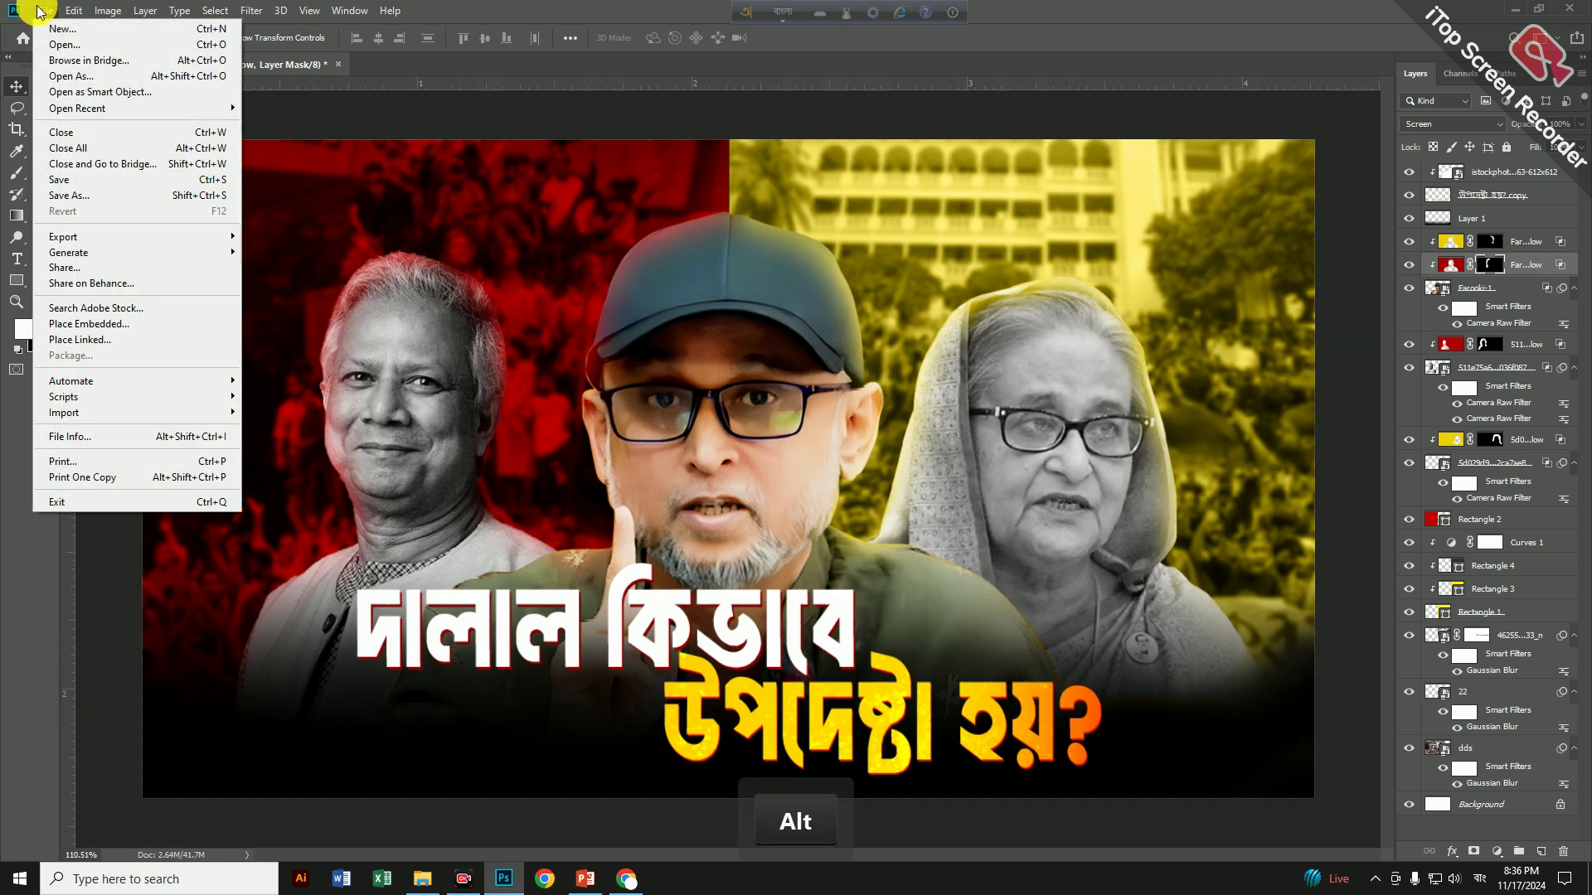
pyautogui.click(113, 327)
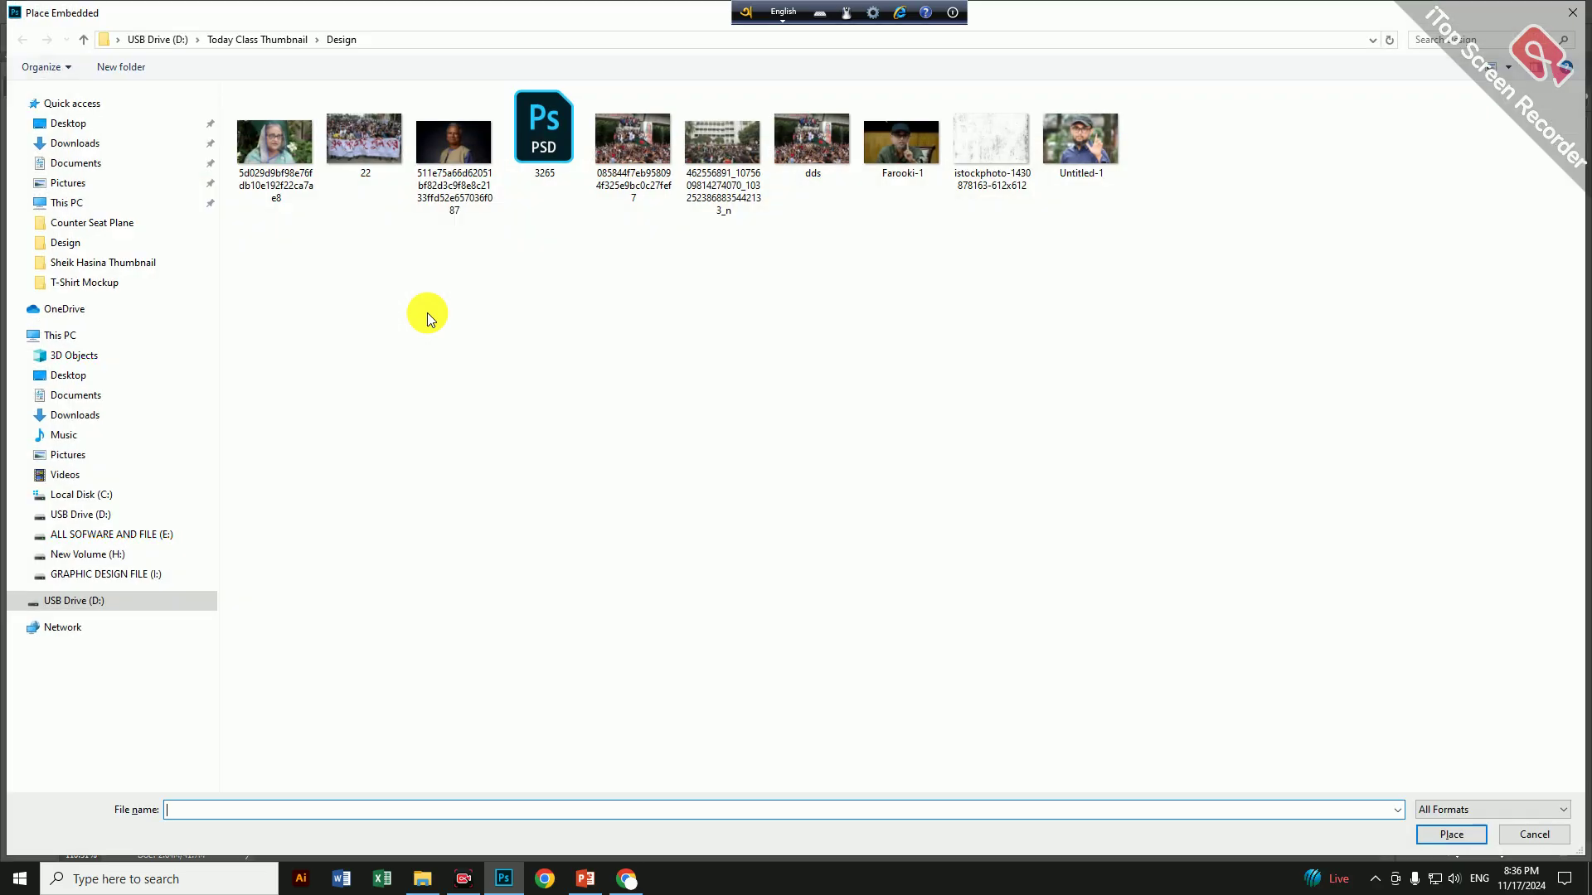
pyautogui.doubleClick(544, 131)
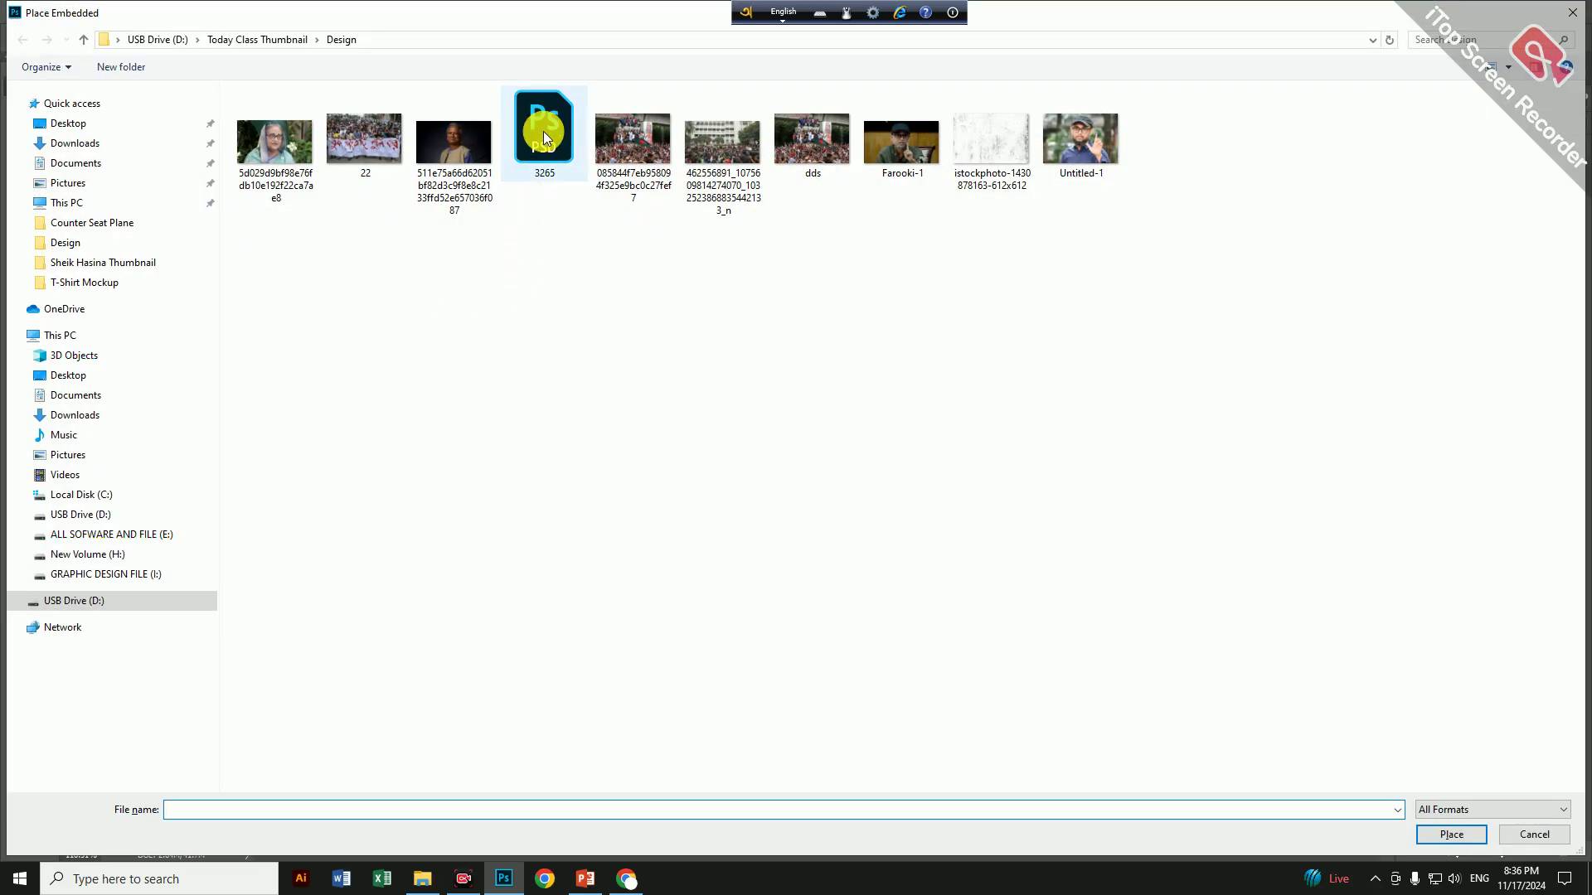
# Scale the light flare to about 14%, move it beside the grayscale portrait on the red side, and set its blend mode to Screen
pyautogui.keyDown('alt'); pyautogui.scroll(-2, 884, 383); pyautogui.keyUp('alt')
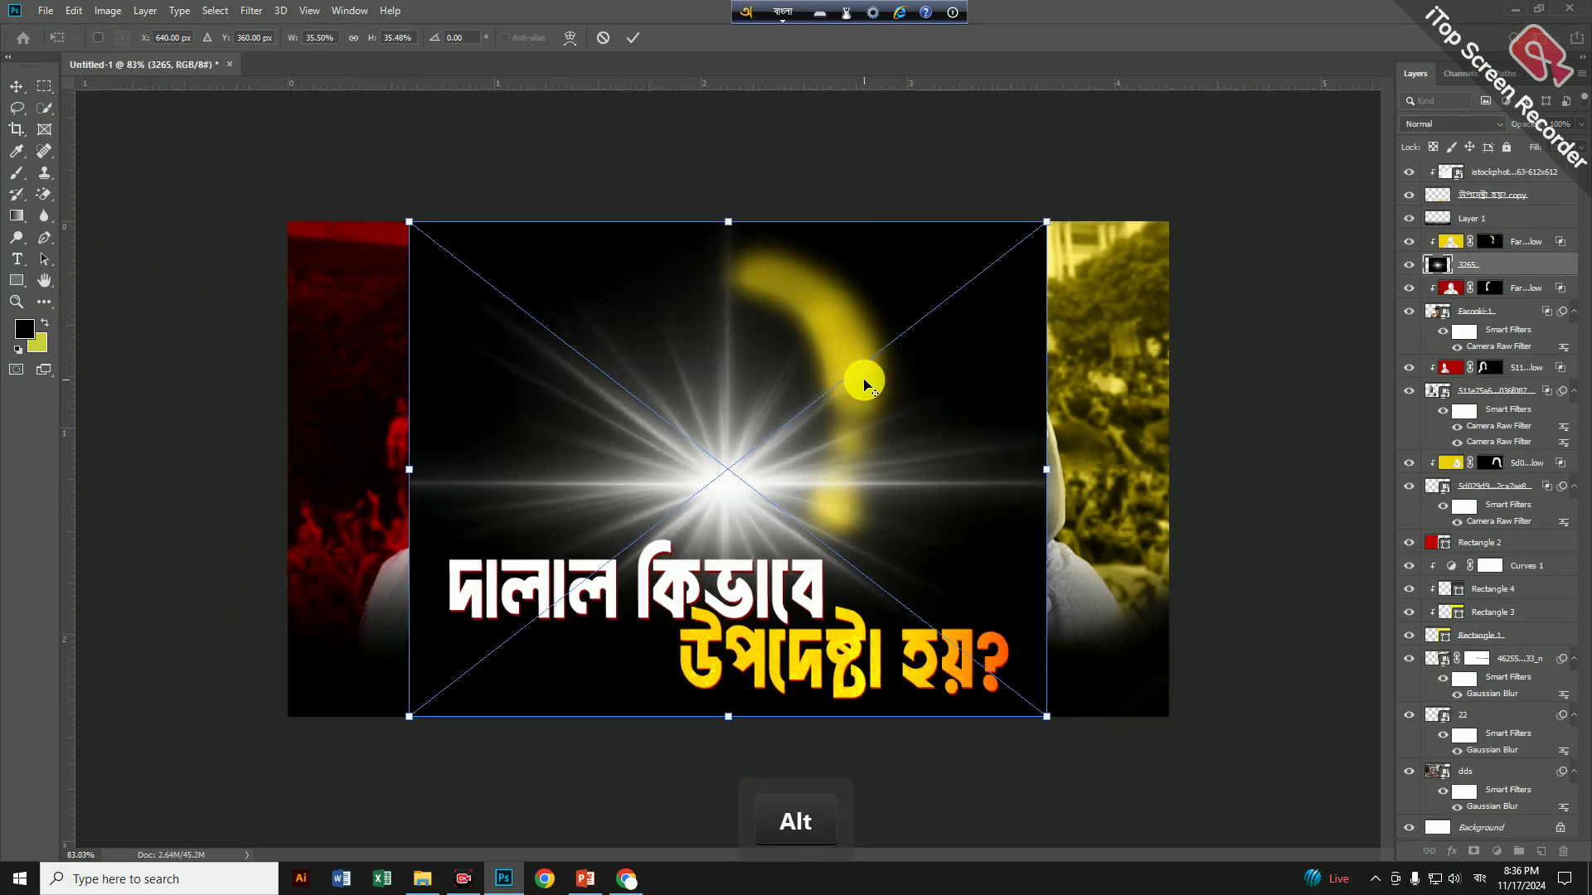
pyautogui.moveTo(1047, 718); pyautogui.dragTo(663, 418)
pyautogui.moveTo(578, 347); pyautogui.dragTo(573, 391)
pyautogui.click(1476, 123)
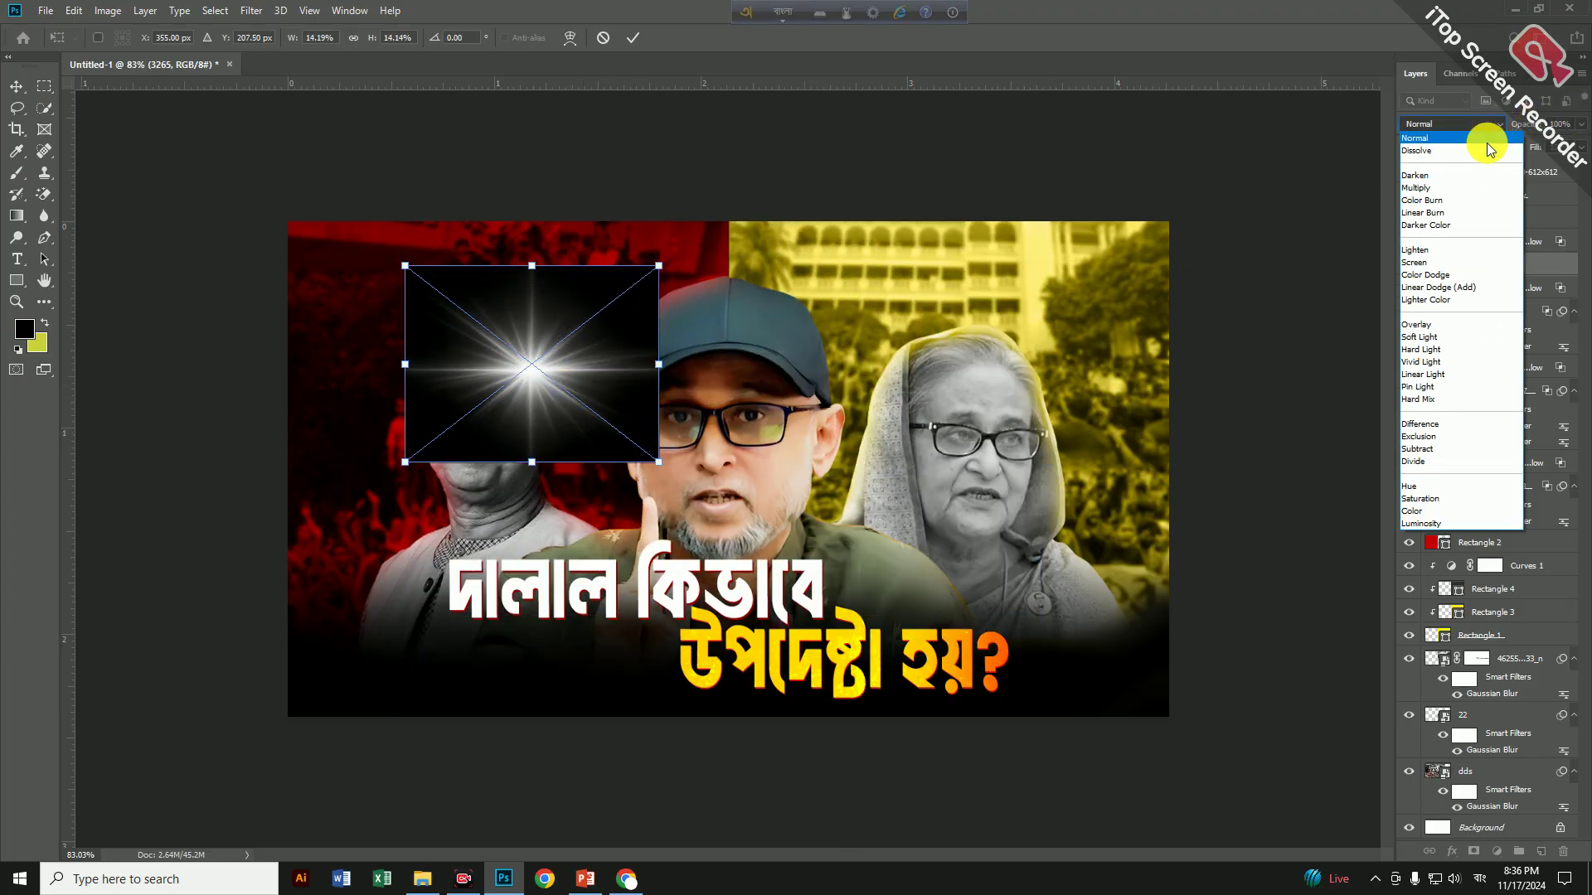
pyautogui.click(1414, 262)
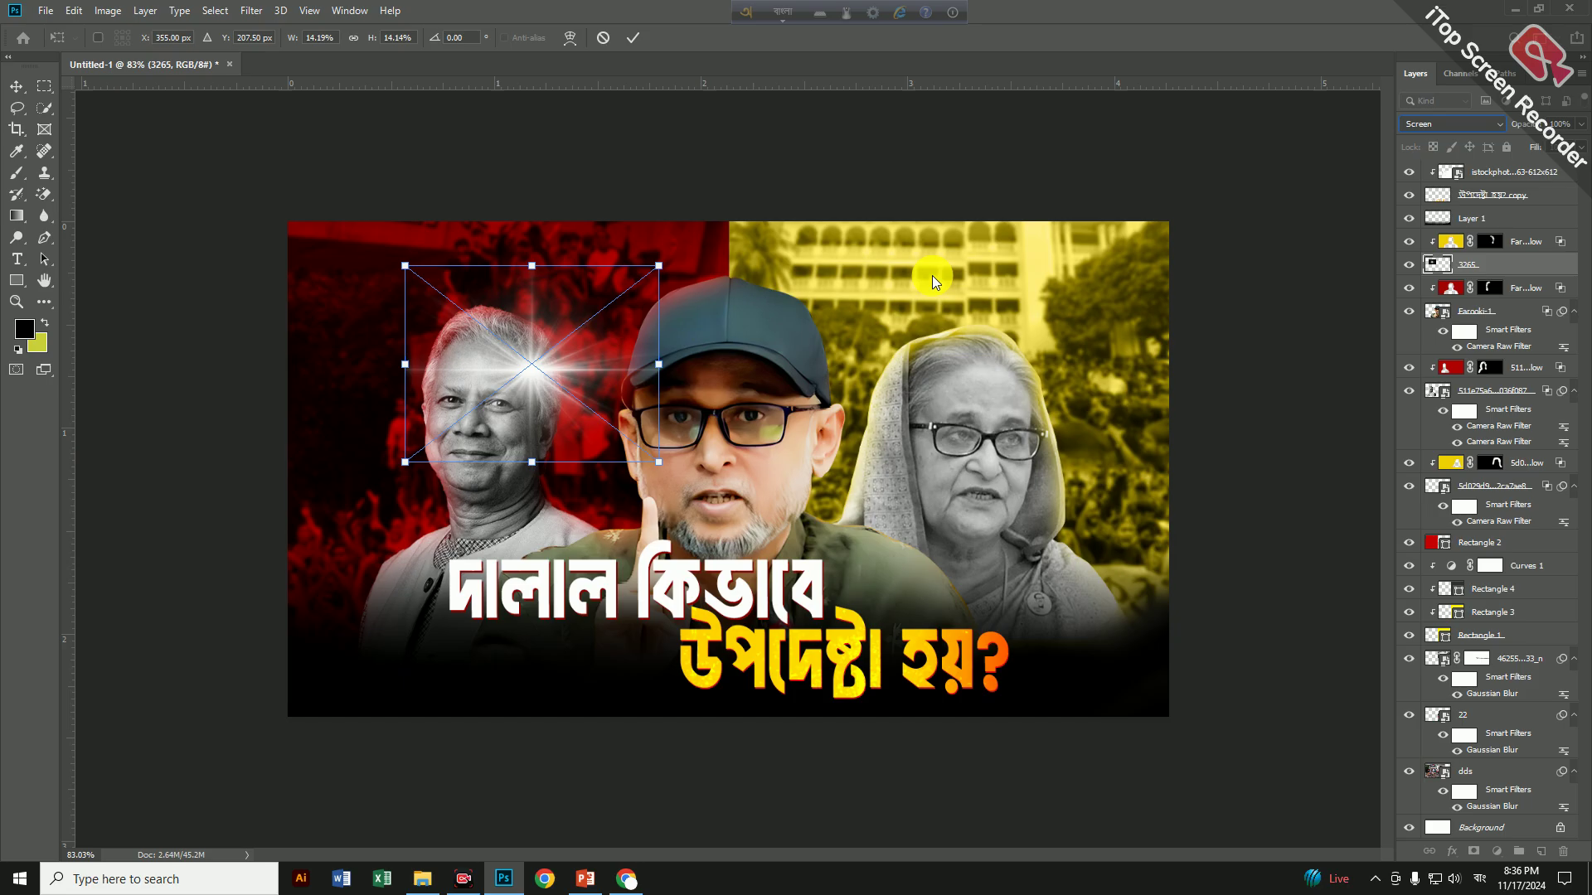
pyautogui.click(633, 37)
# Shrink the light flare to about 3.6% and place it at the upper corner of the white headline's first letter
pyautogui.hotkey('ctrl', 't')
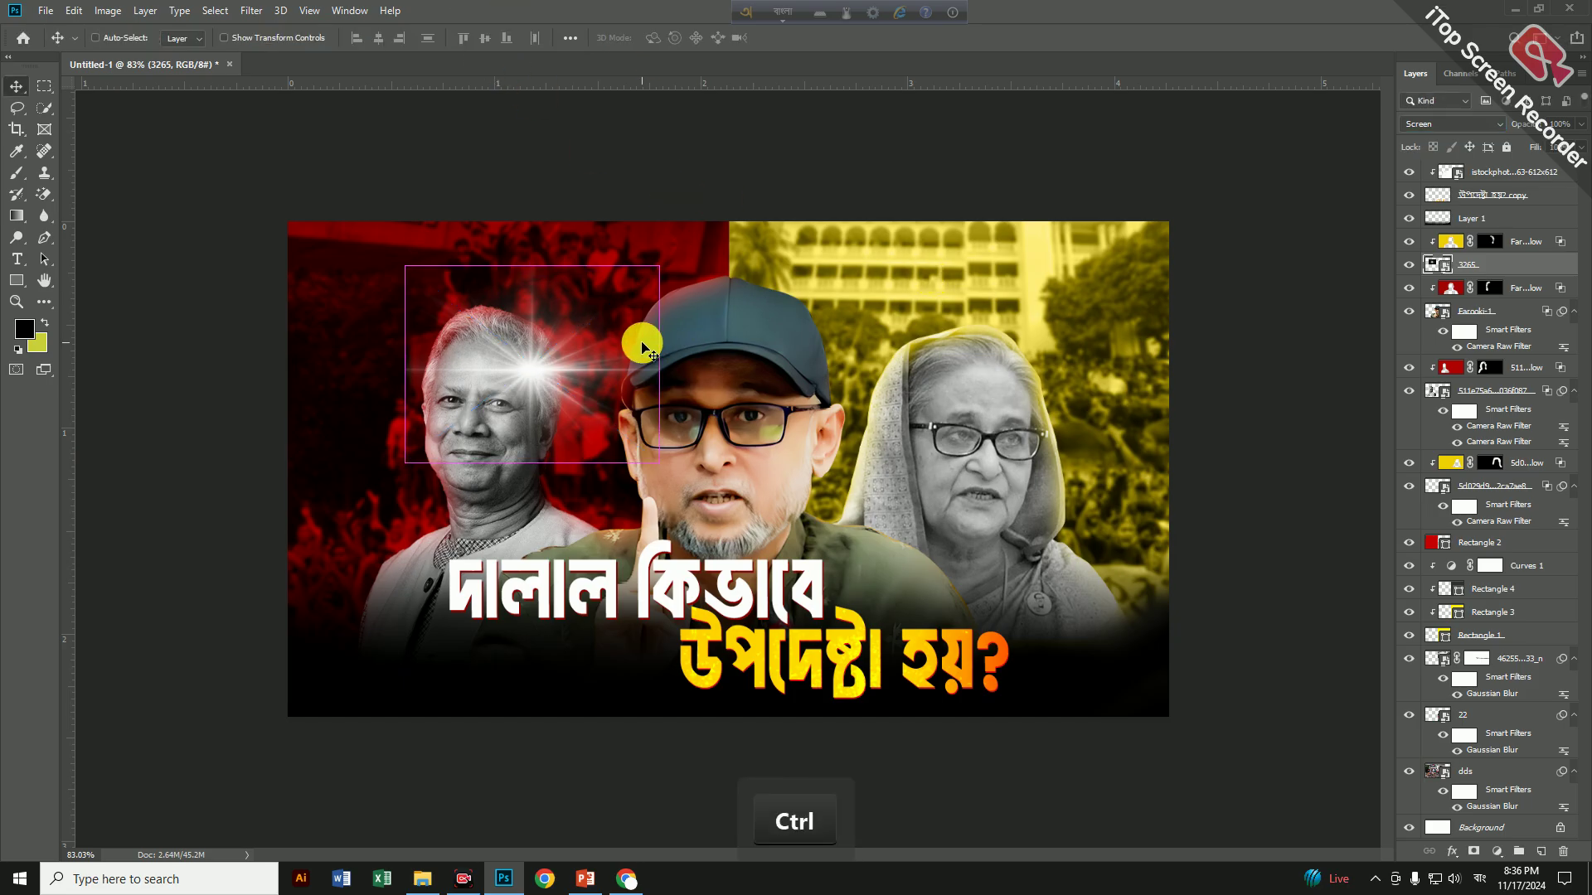
pyautogui.moveTo(650, 365); pyautogui.dragTo(457, 572)
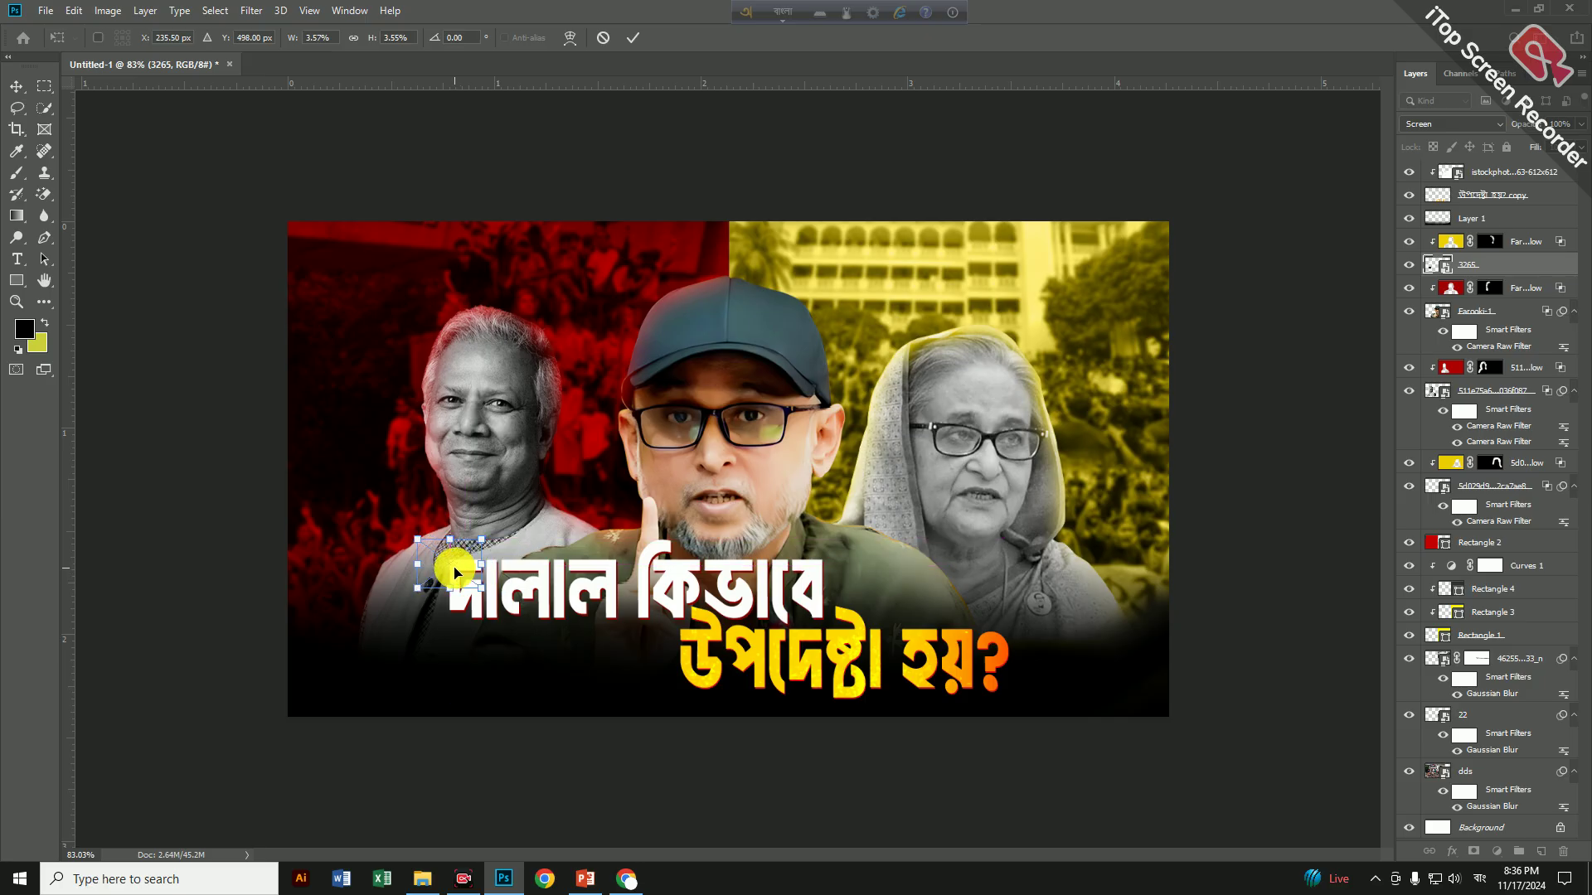
pyautogui.press('Return')
pyautogui.scroll(5, 455, 570)
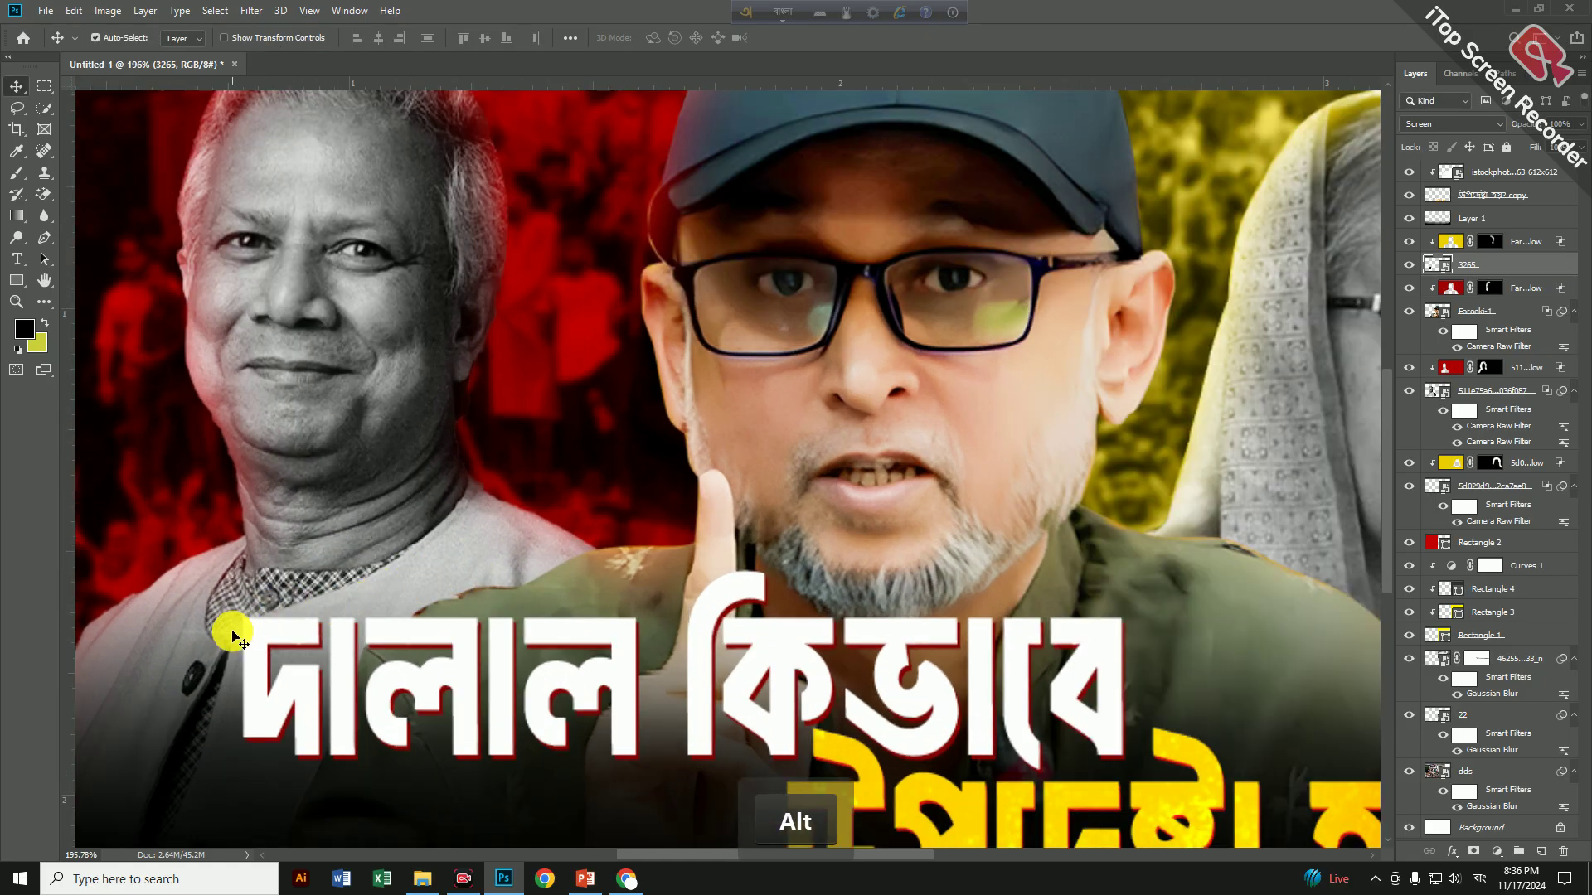
pyautogui.click(234, 640)
pyautogui.hotkey('ctrl', 'z')
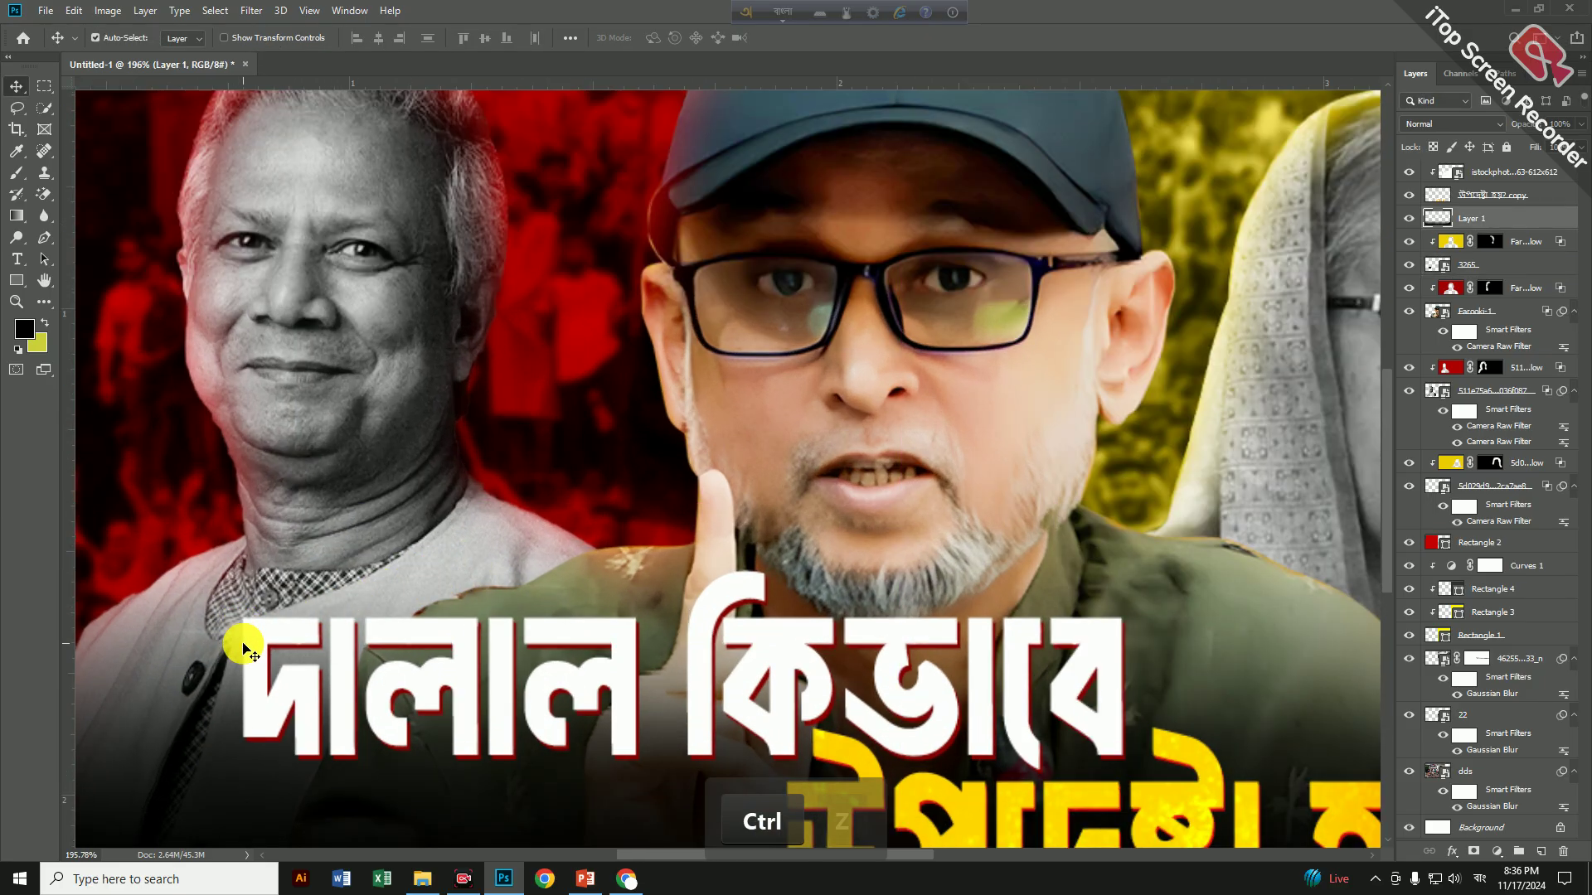
pyautogui.scroll(-3, 245, 649)
pyautogui.scroll(2, 1064, 492)
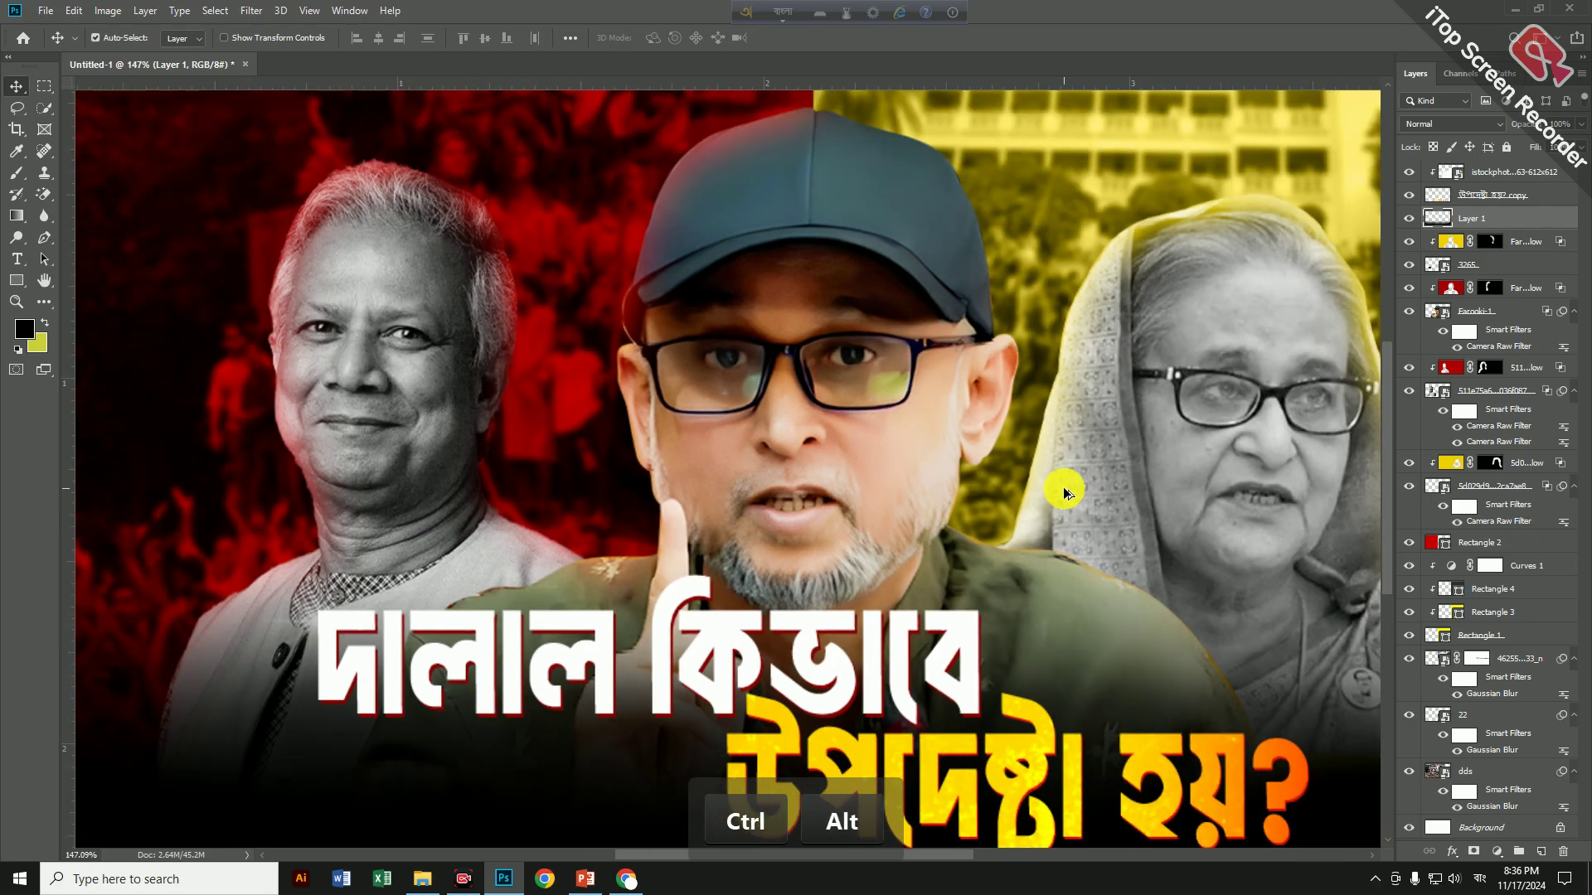
# Move the light flare layer 3265 to the top of the layer stack, above the headline and its grunge texture
pyautogui.scroll(-1, 1064, 493)
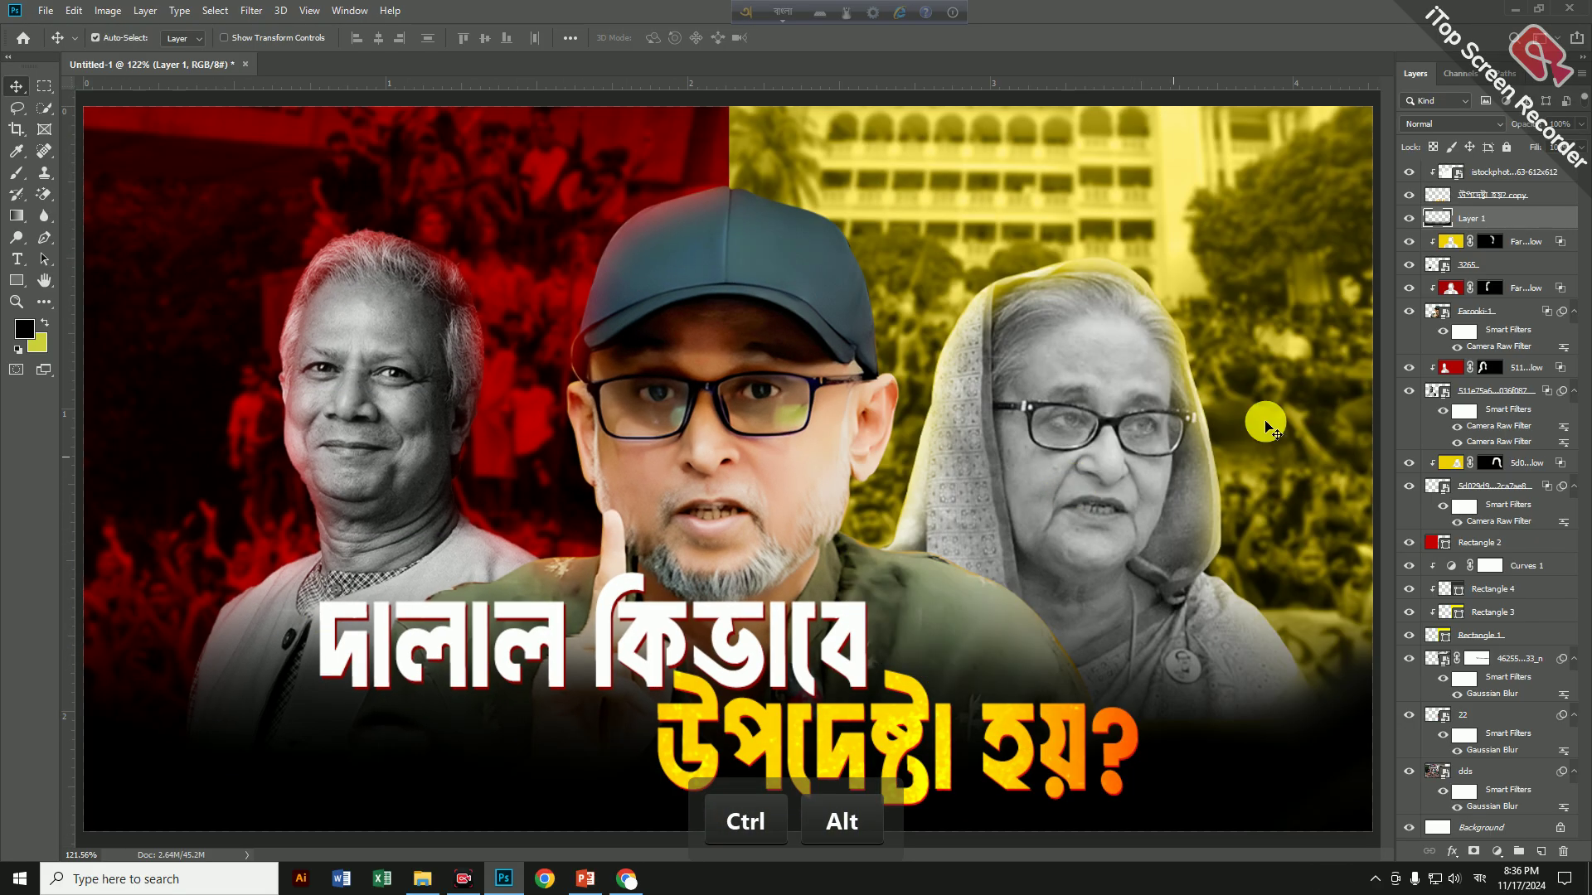
pyautogui.click(1407, 265)
pyautogui.moveTo(1511, 266); pyautogui.dragTo(1476, 170)
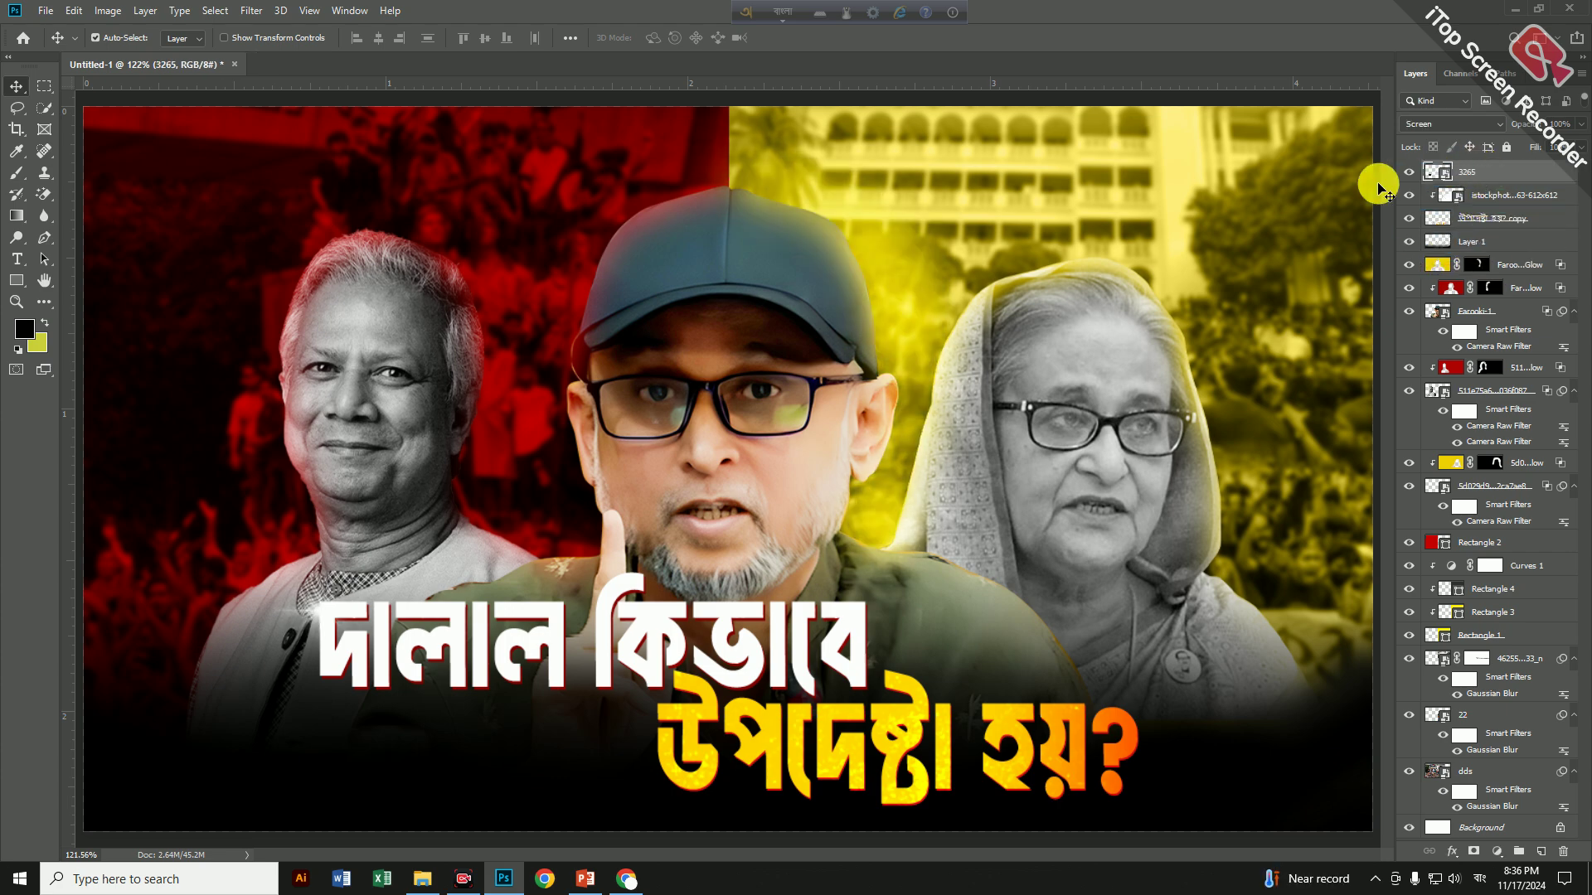
pyautogui.keyDown('alt'); pyautogui.scroll(-1, 373, 609); pyautogui.keyUp('alt')
pyautogui.keyDown('alt'); pyautogui.scroll(3, 365, 618); pyautogui.keyUp('alt')
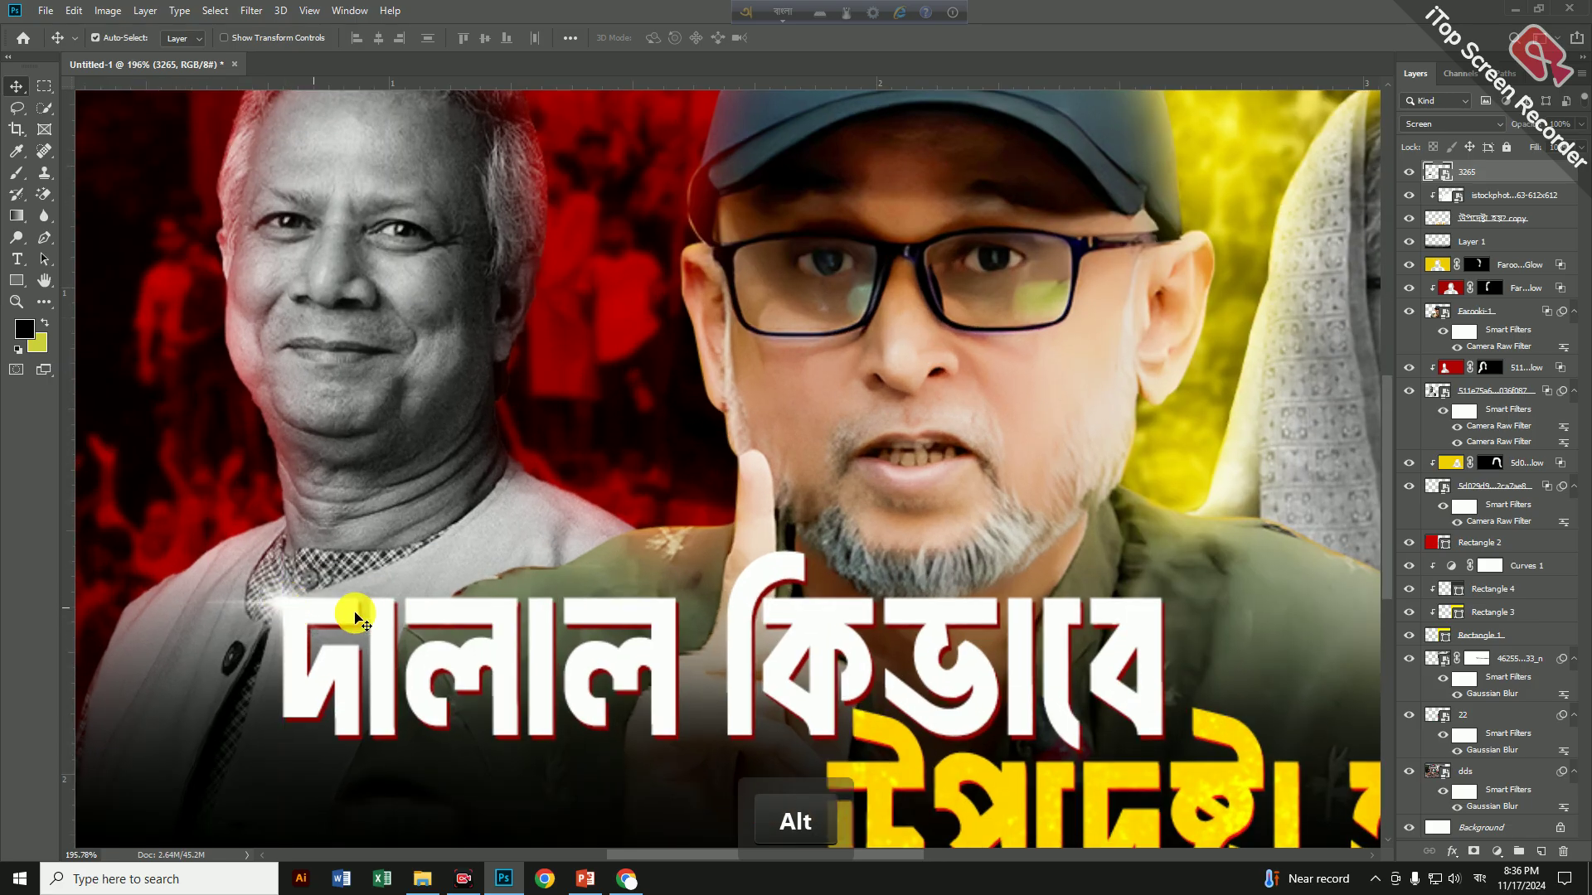
pyautogui.keyDown('alt'); pyautogui.scroll(-4, 331, 618); pyautogui.keyUp('alt')
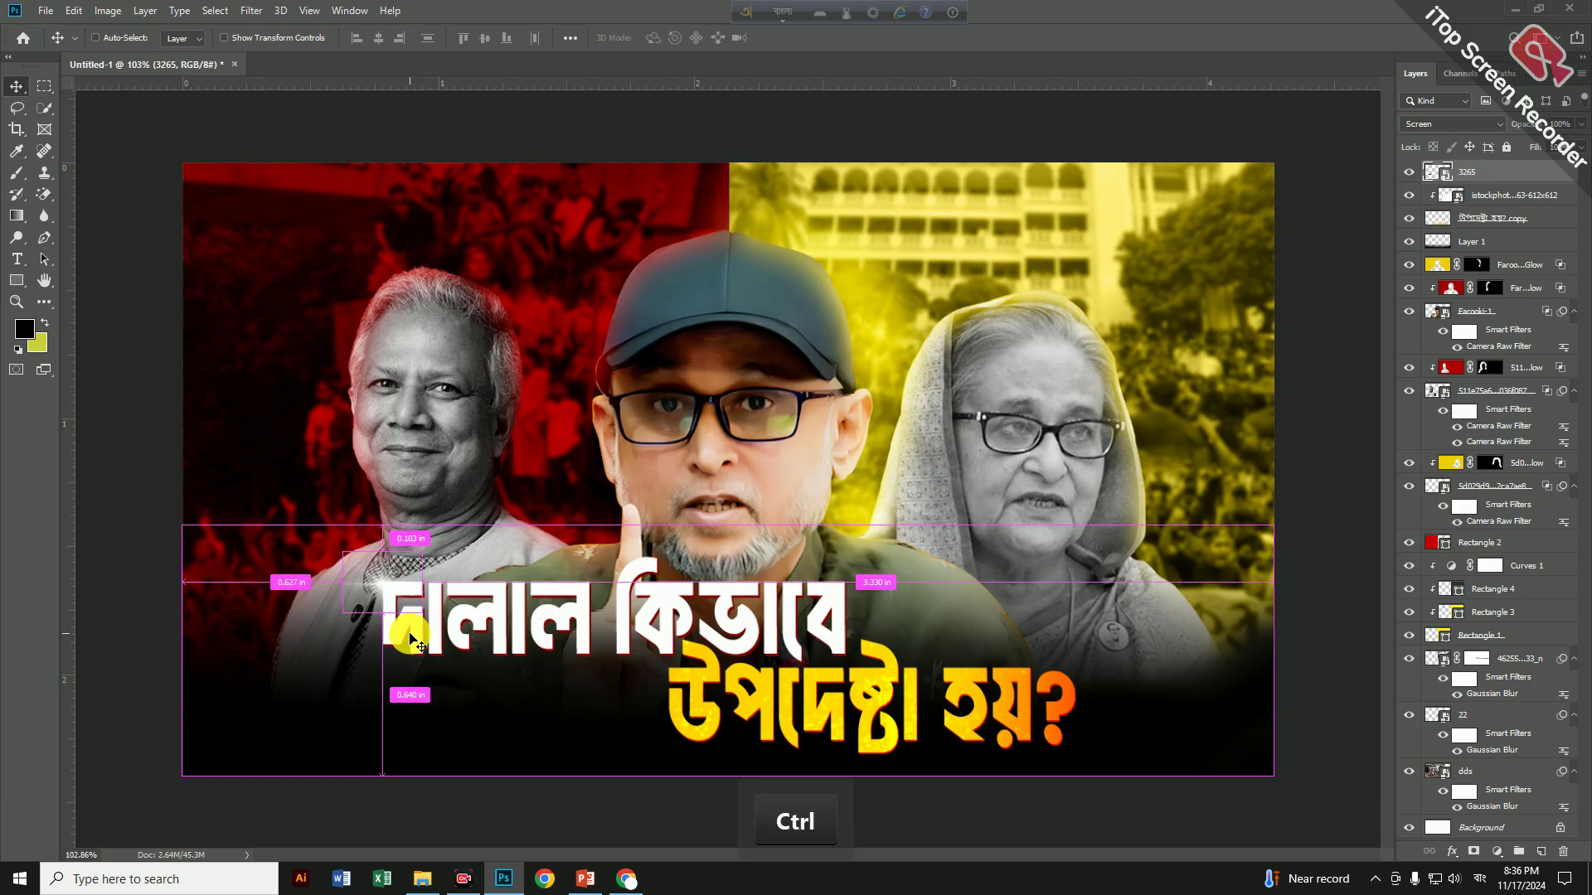
# Duplicate the light flare, place the copy above the last word of the yellow headline line, and set its blend mode to Screen
pyautogui.hotkey('ctrl', 'j')
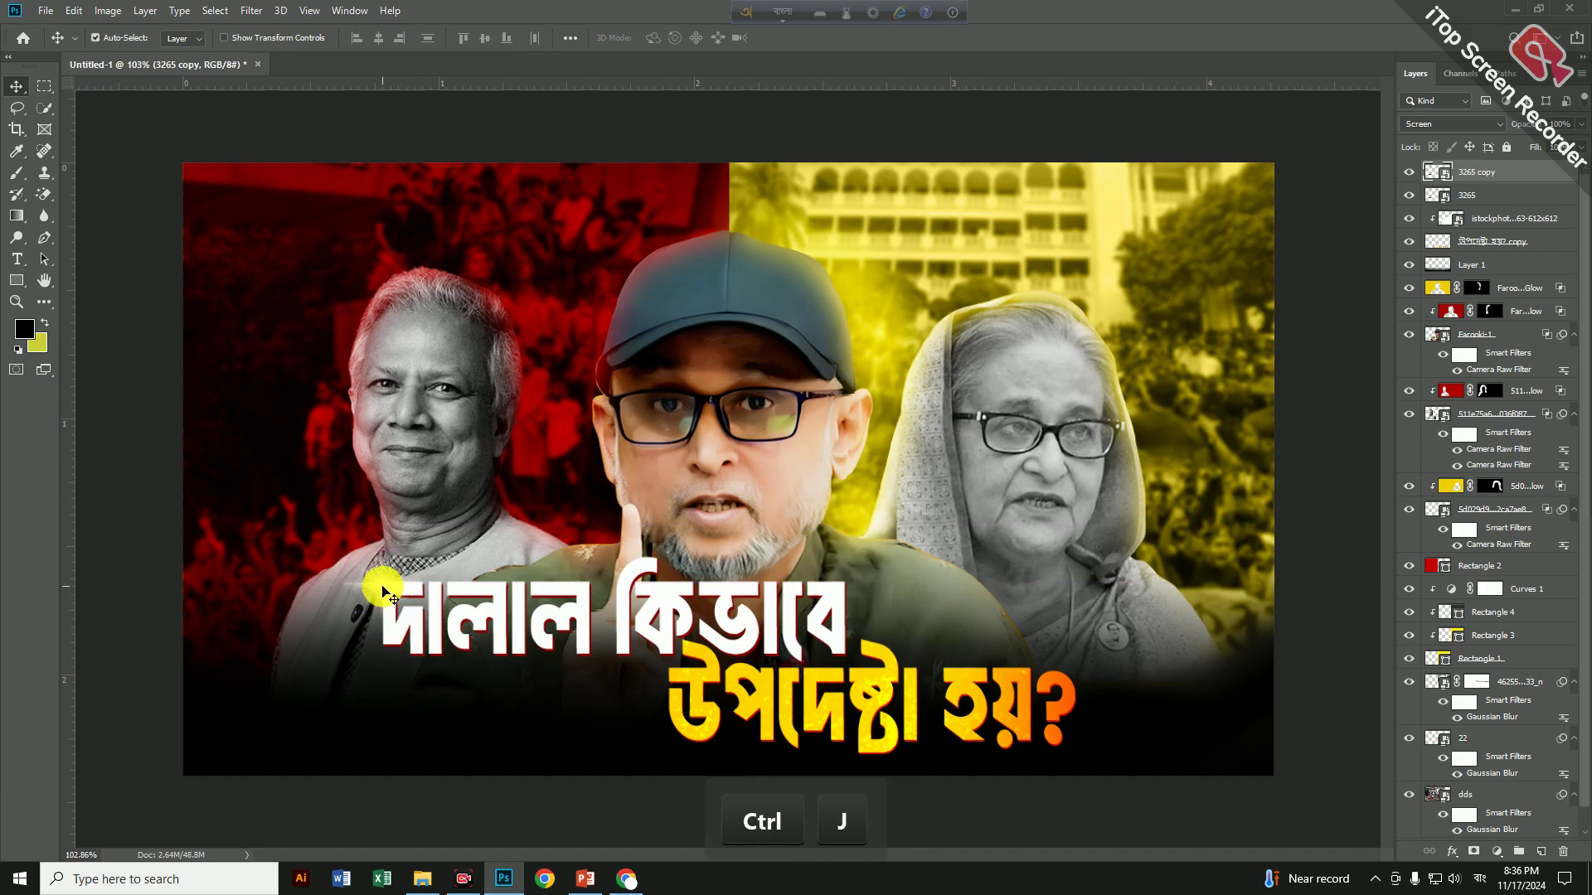
pyautogui.moveTo(383, 591); pyautogui.dragTo(1033, 675)
pyautogui.click(1499, 130)
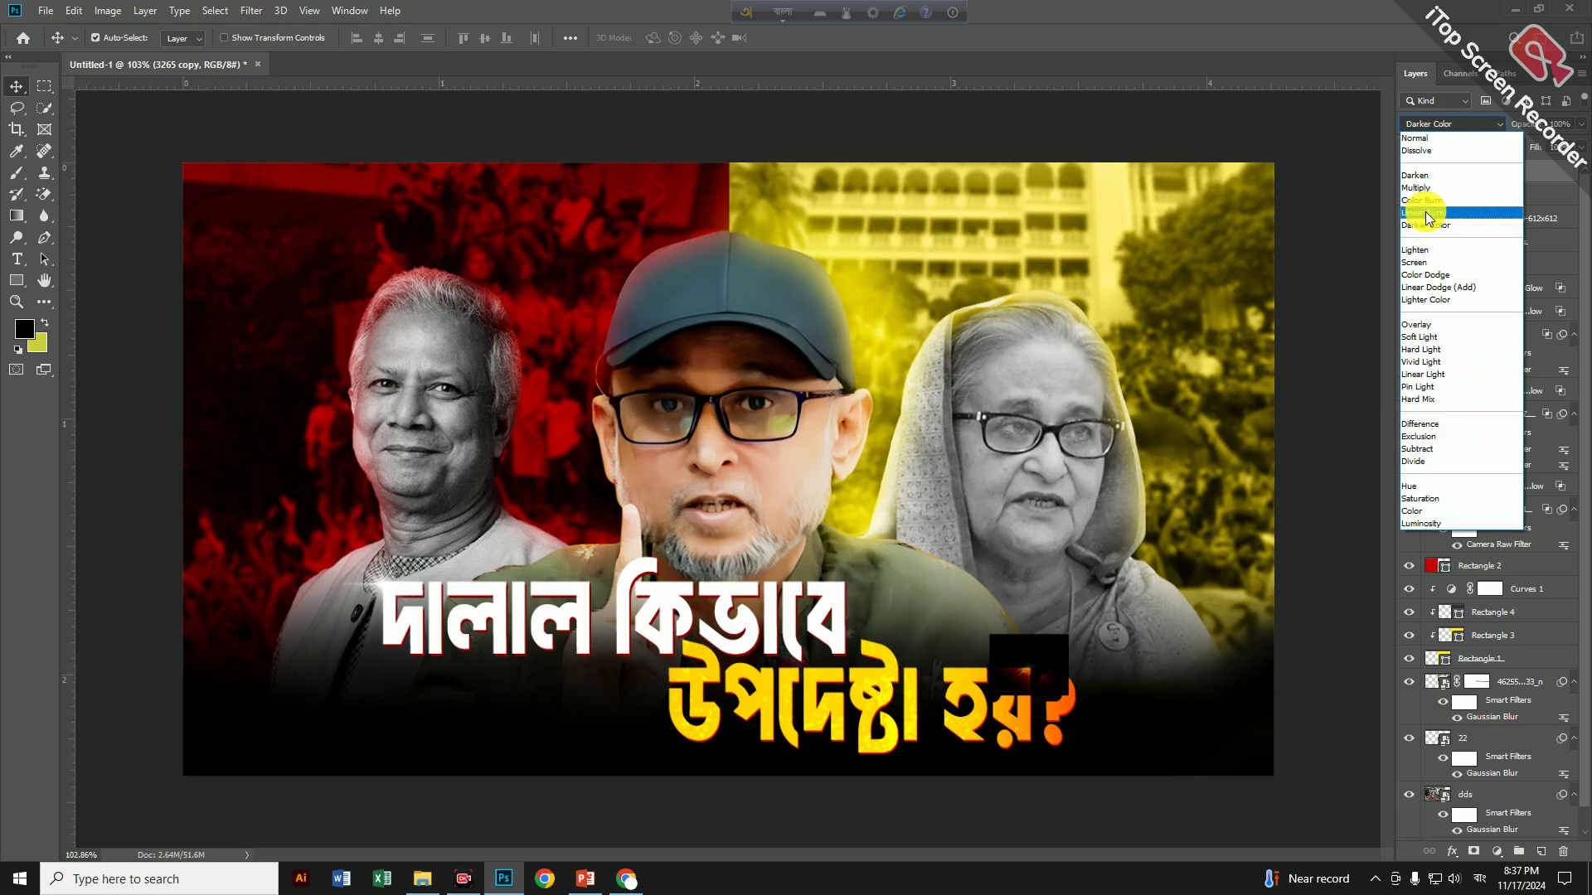
pyautogui.click(1418, 265)
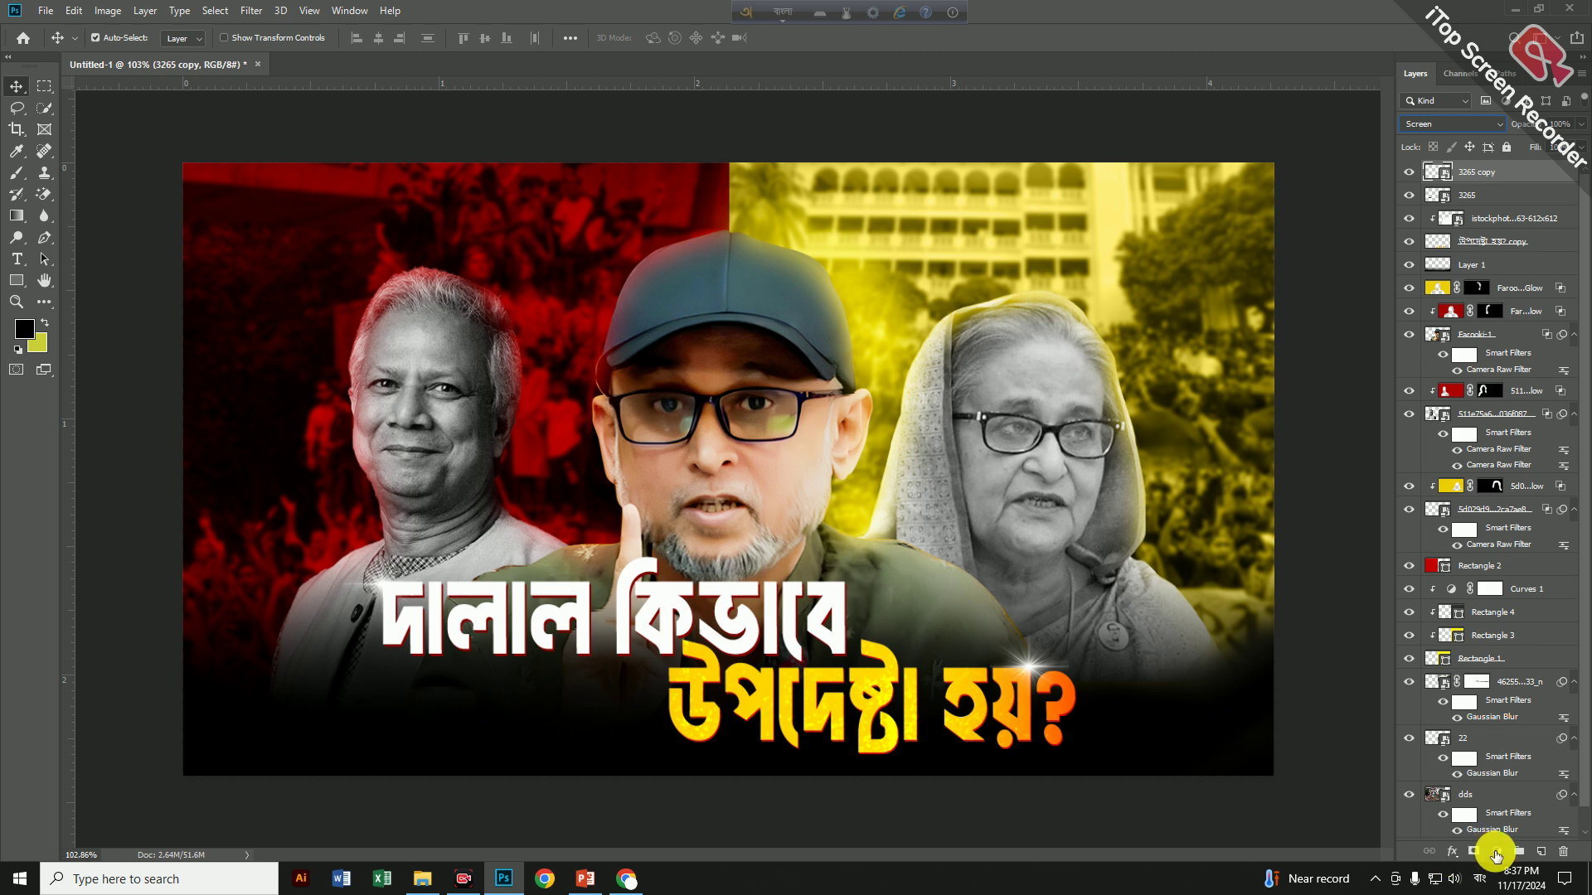
# Add a Hue/Saturation adjustment clipped to the flare copy, with hue +157, saturation +4 and lightness -10
pyautogui.click(1496, 851)
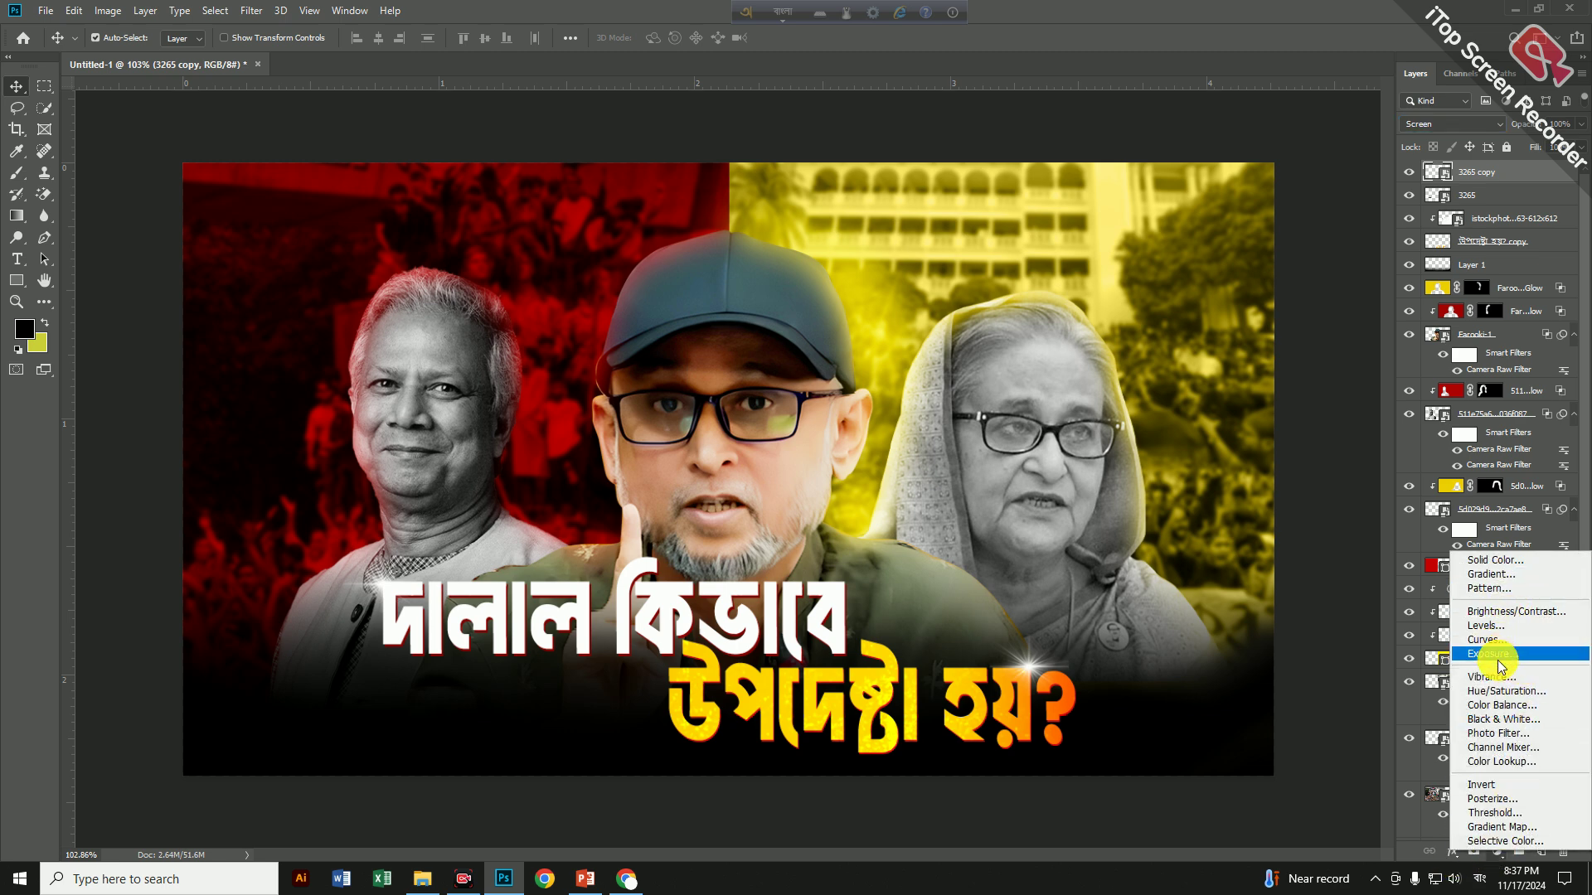
pyautogui.click(1501, 691)
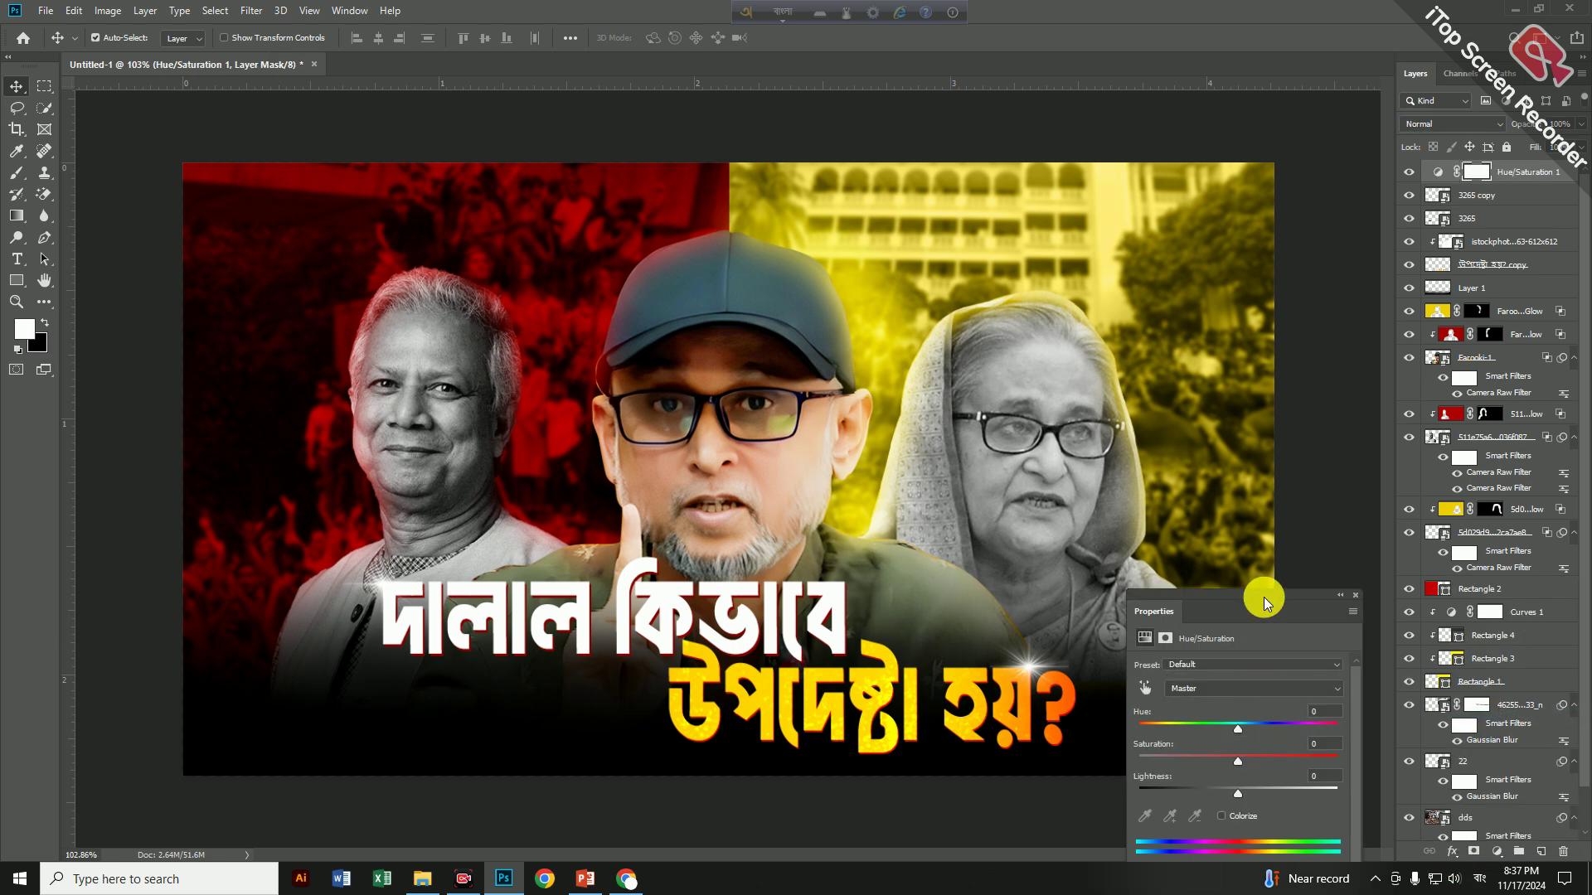
pyautogui.moveTo(1261, 597); pyautogui.dragTo(1278, 338)
pyautogui.click(1254, 635)
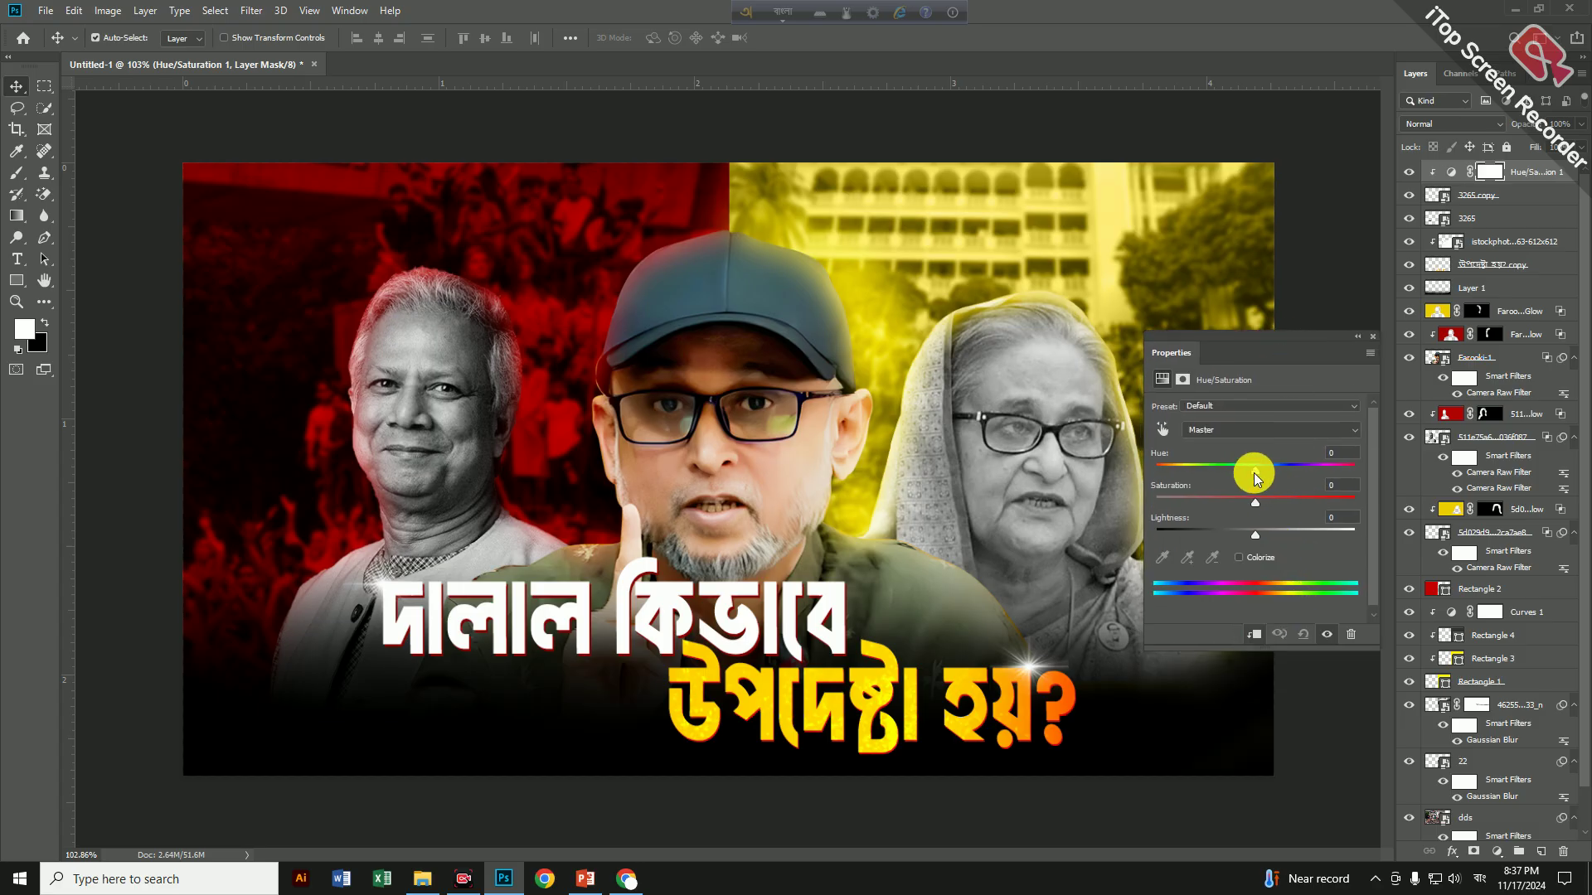
pyautogui.moveTo(1267, 468); pyautogui.dragTo(1245, 539)
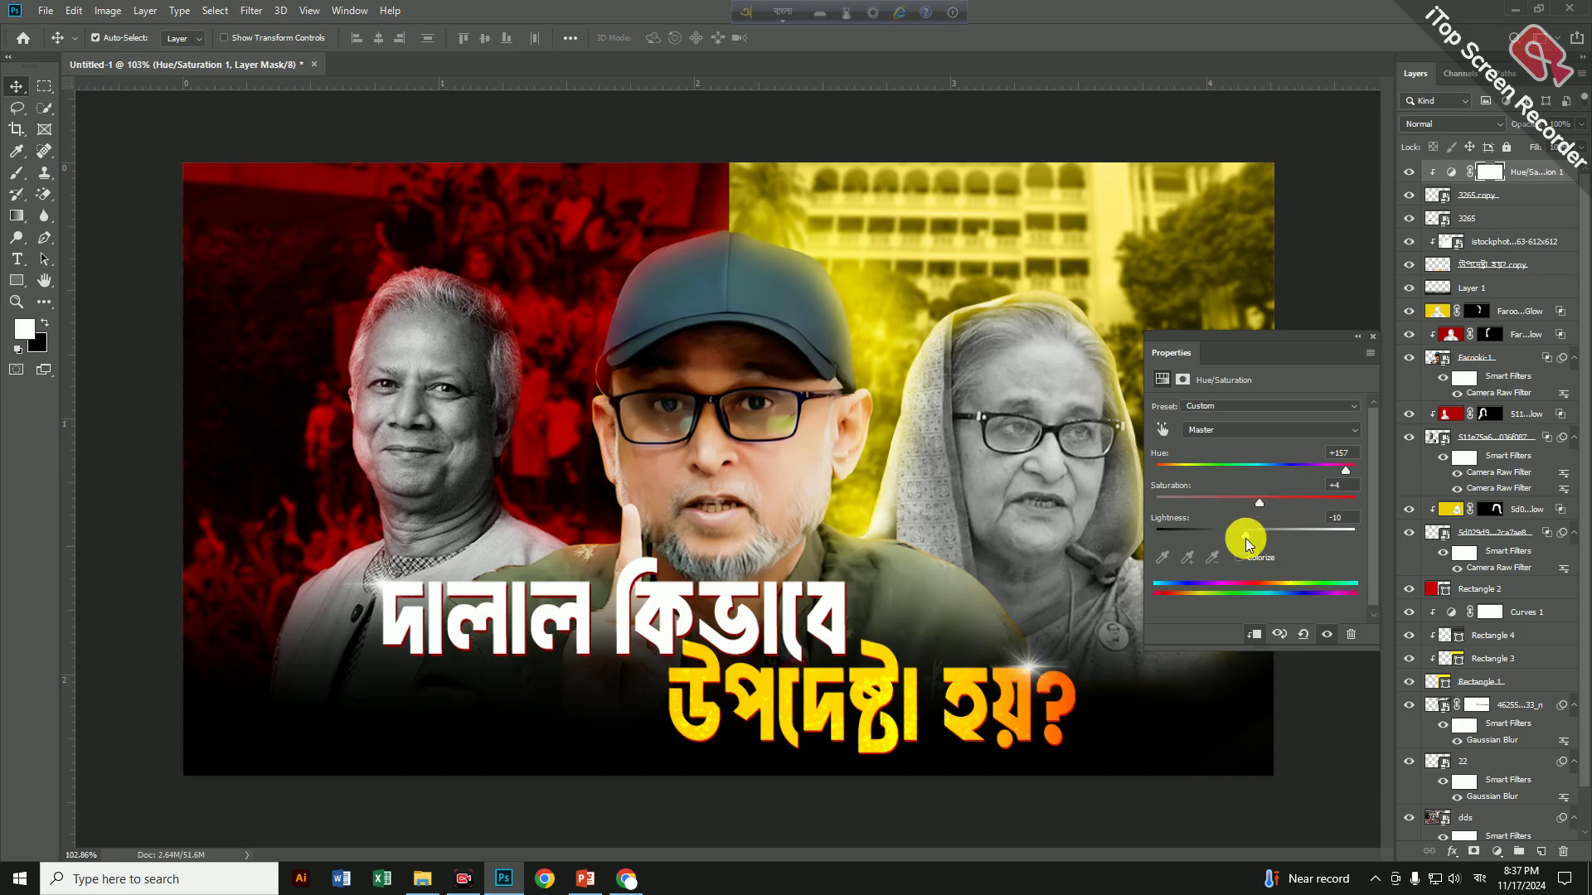
pyautogui.click(1375, 340)
pyautogui.scroll(-3, 1068, 466)
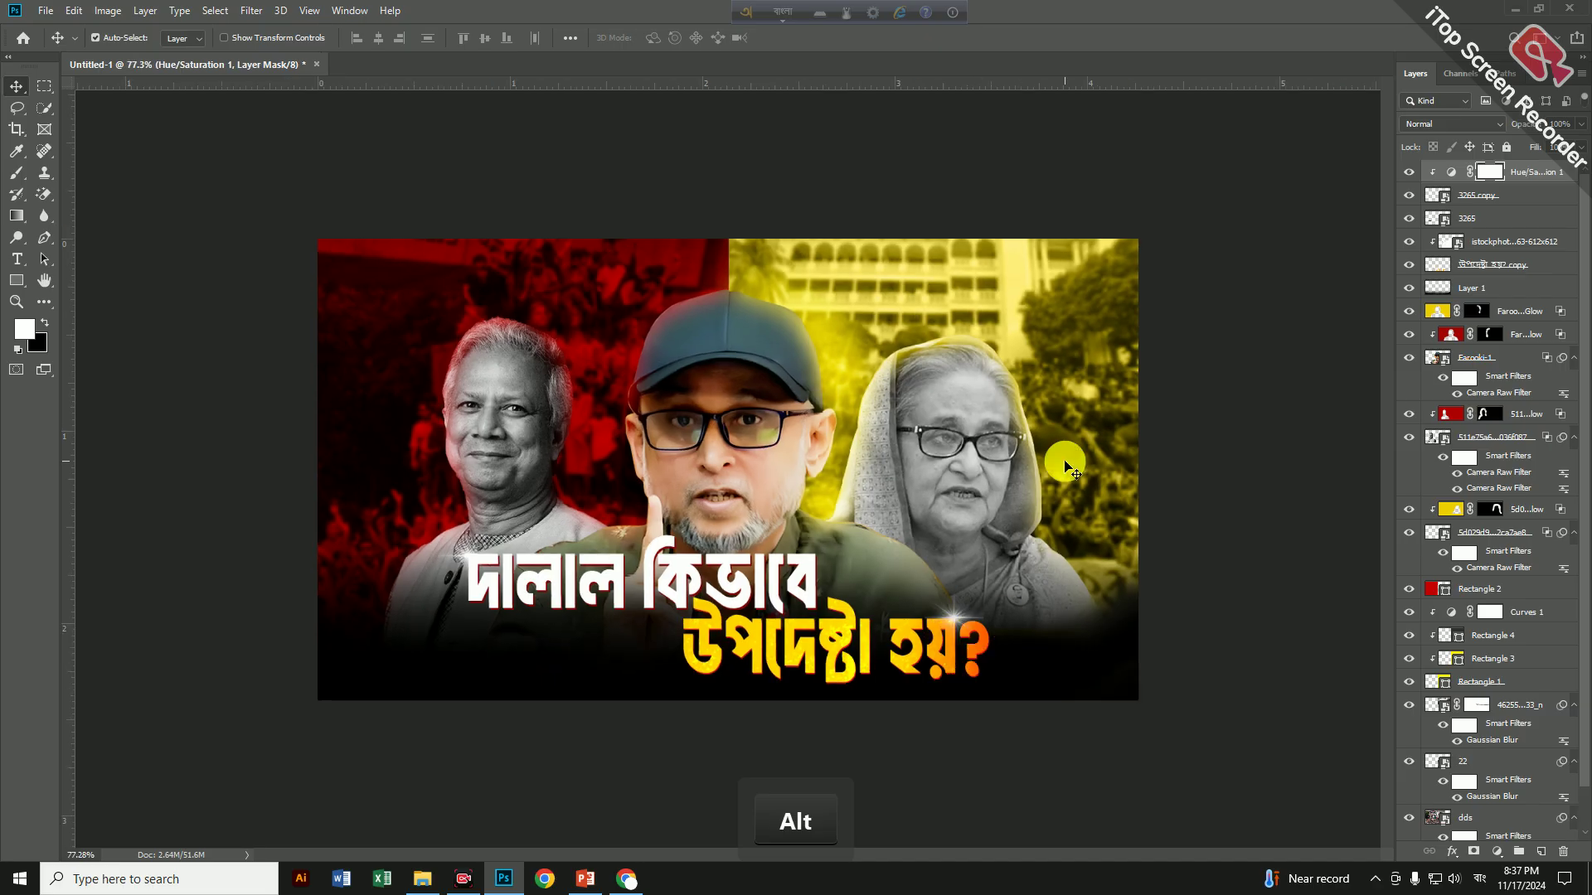
# Draw an ellipse about 225 by 60 px above the grayscale portrait on the red side, with no fill and a white stroke
pyautogui.click(20, 285)
pyautogui.click(86, 312)
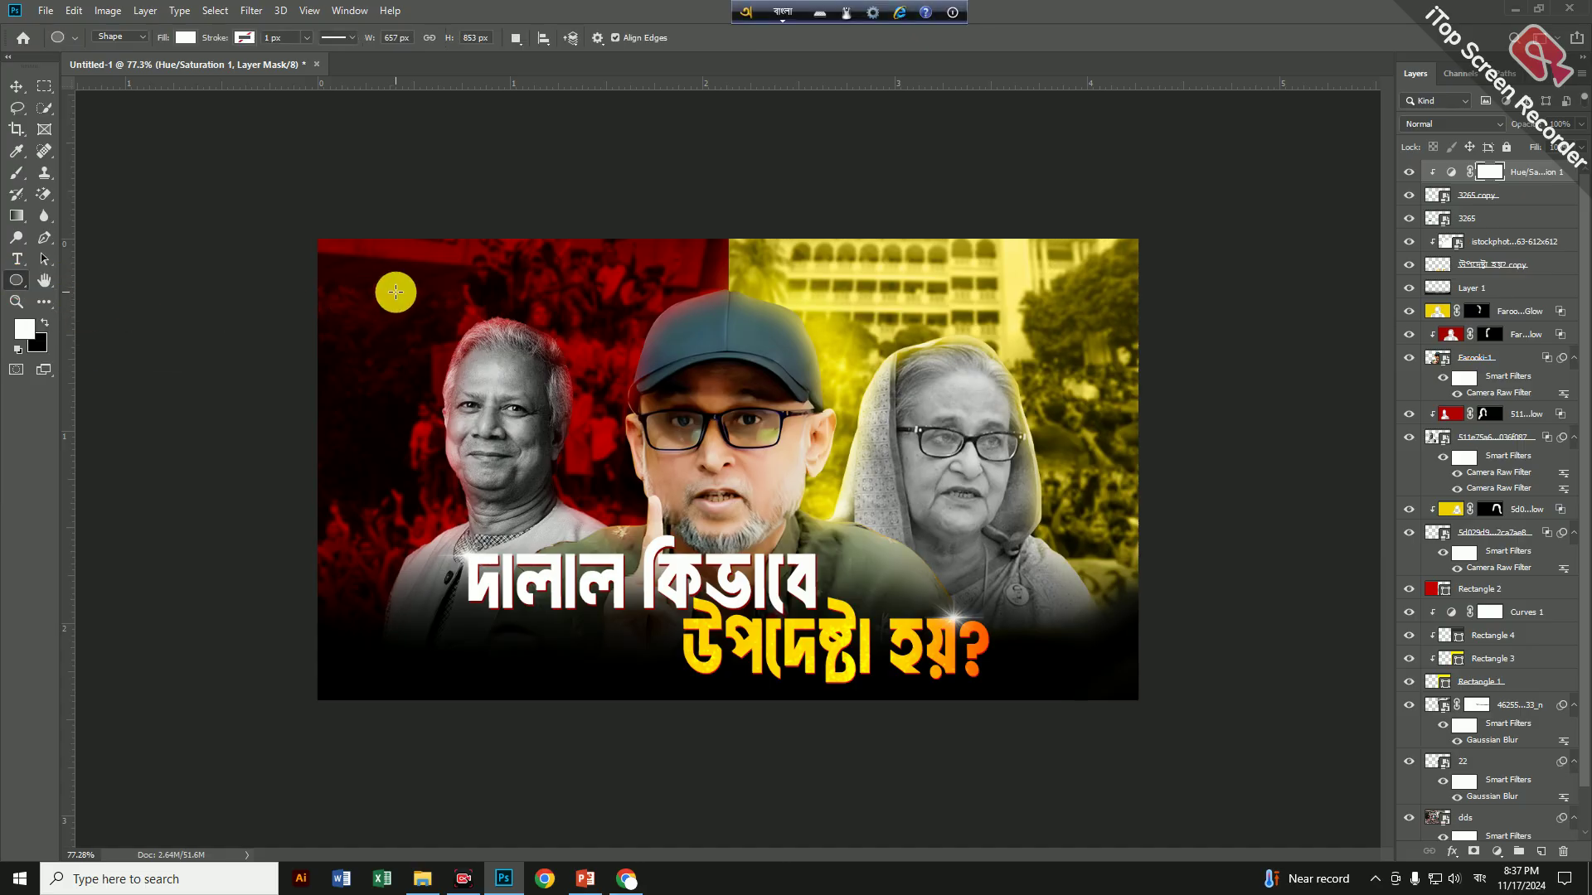
pyautogui.moveTo(380, 273); pyautogui.dragTo(514, 312)
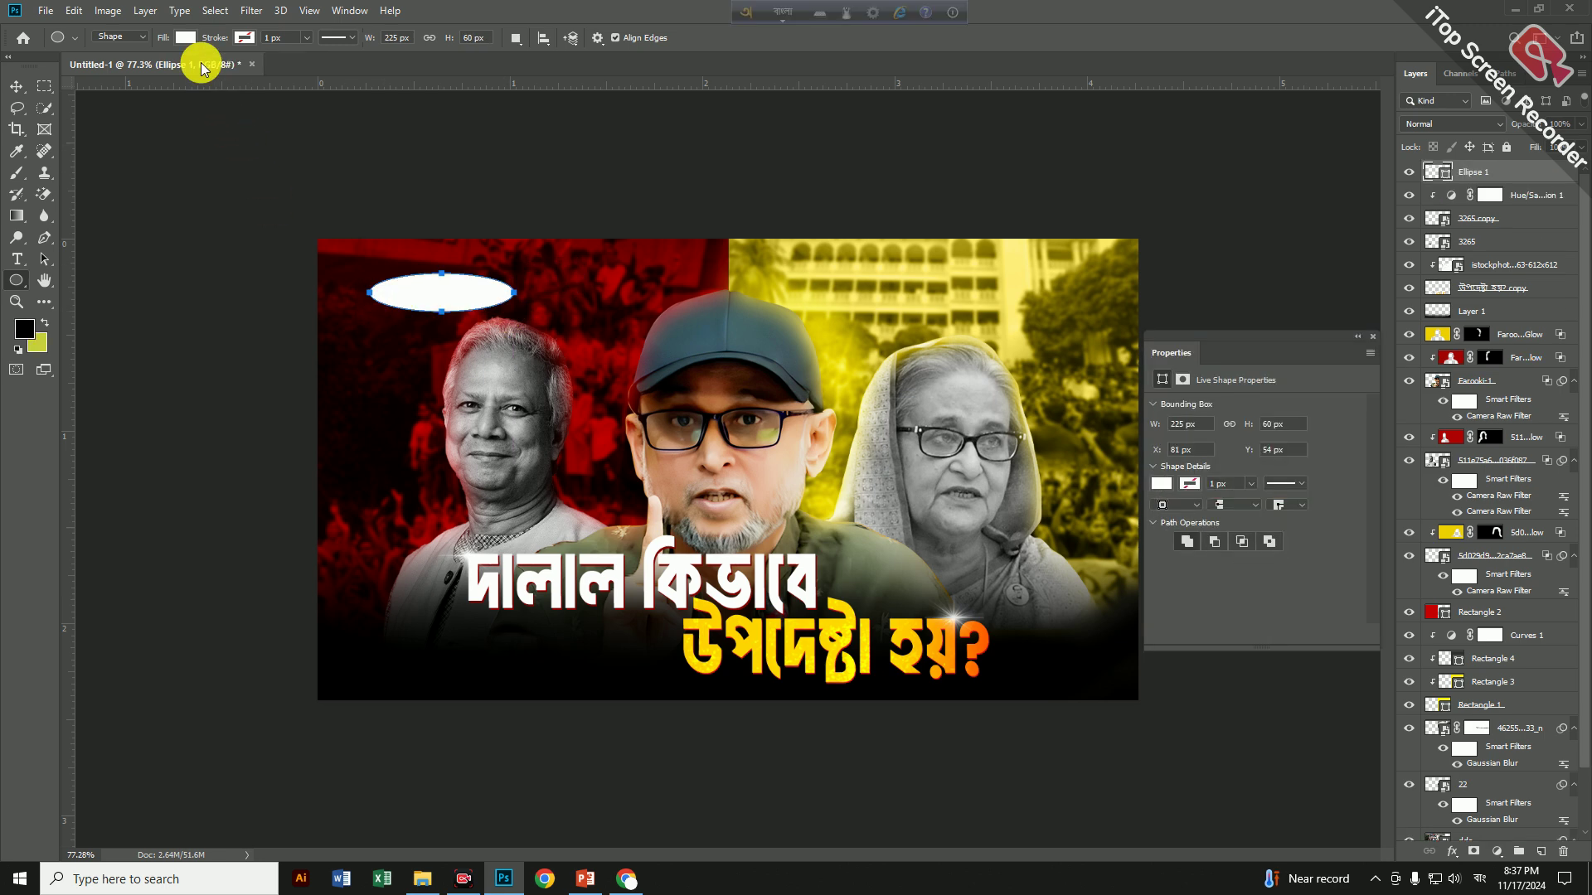
pyautogui.click(184, 37)
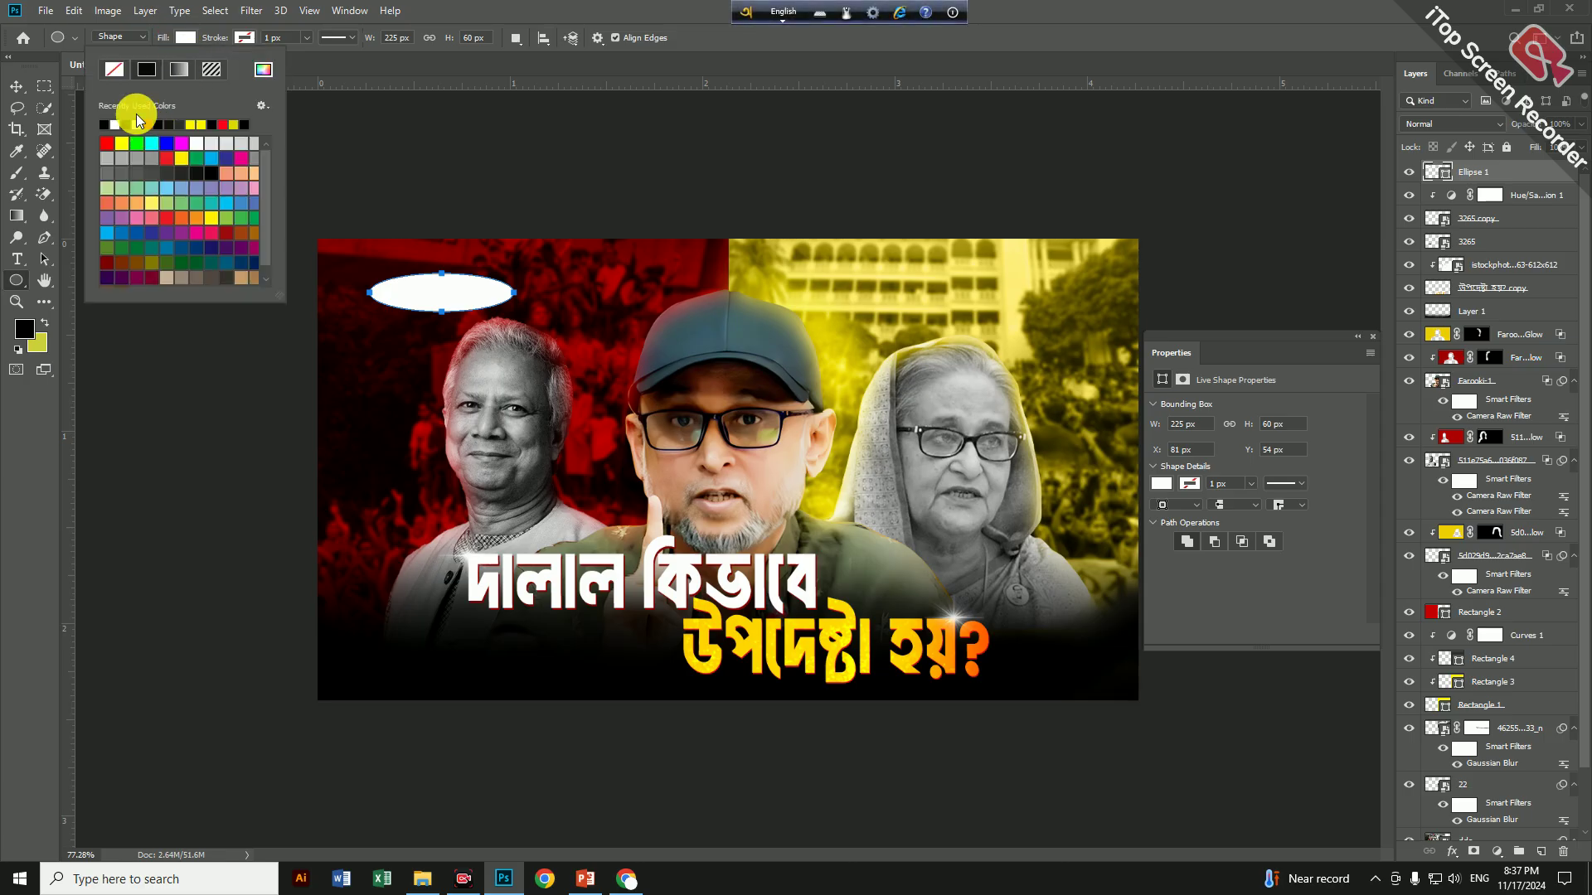
pyautogui.click(114, 69)
pyautogui.click(241, 39)
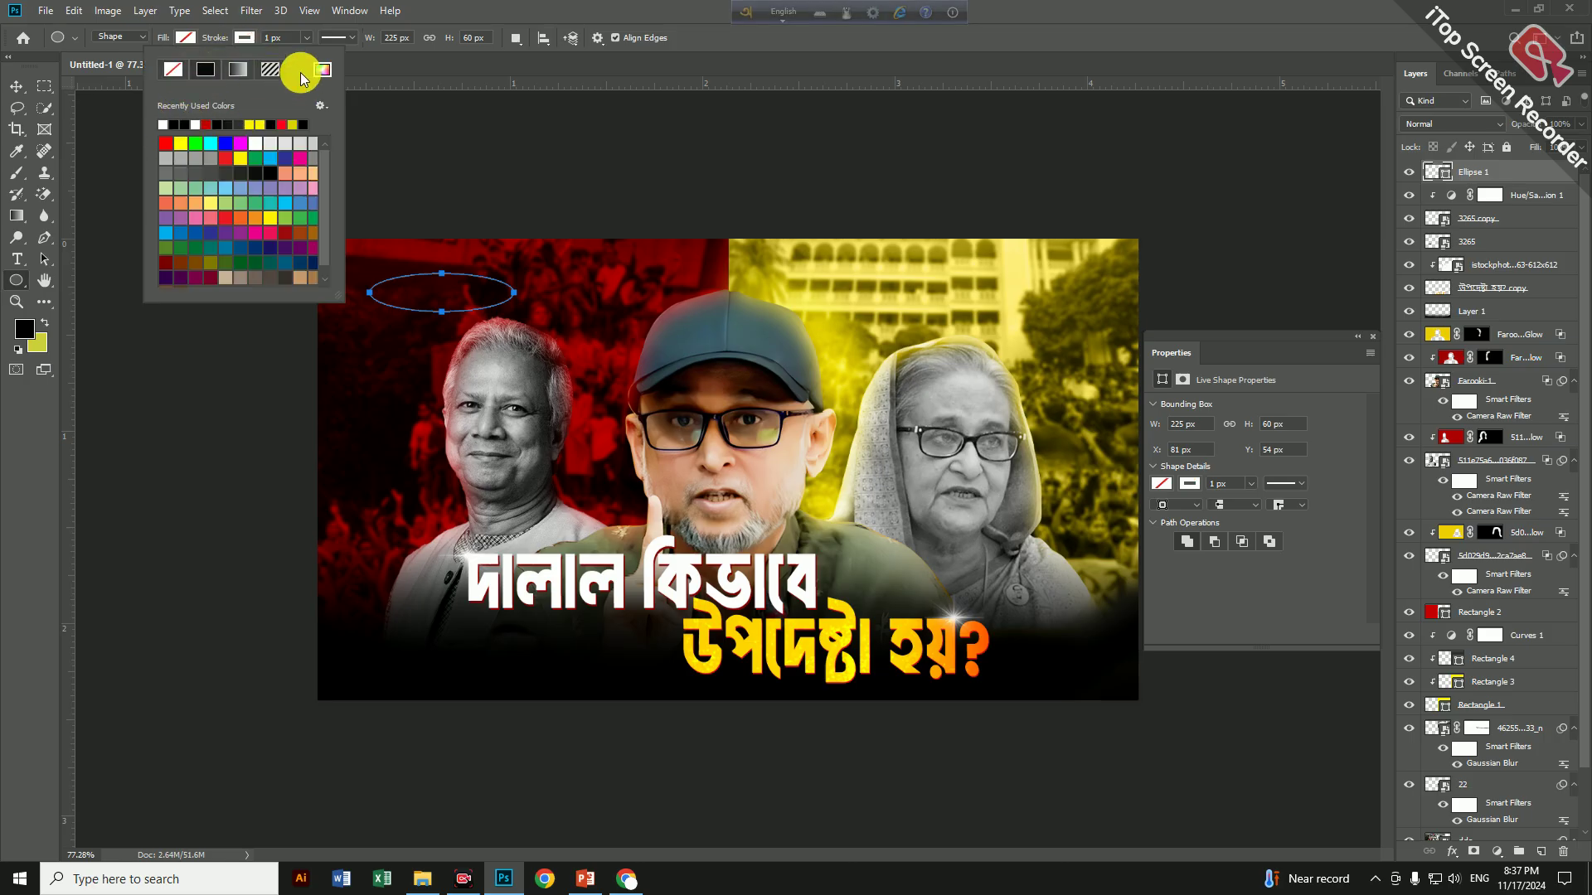
# Set the ellipse's stroke width to 4 px
pyautogui.moveTo(284, 36); pyautogui.dragTo(213, 36)
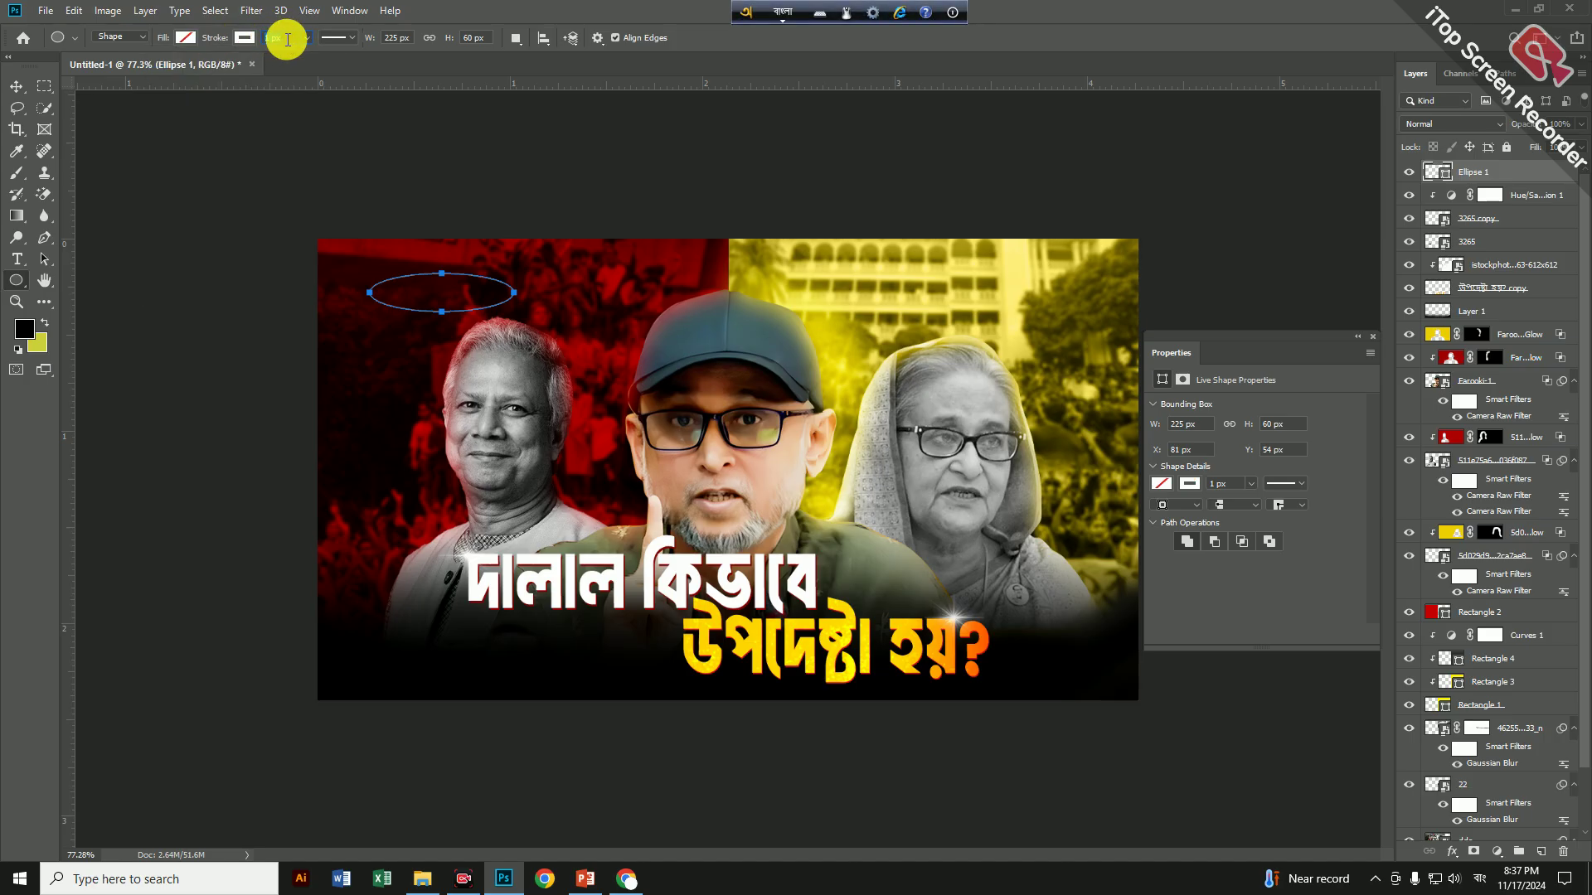
pyautogui.press('Return')
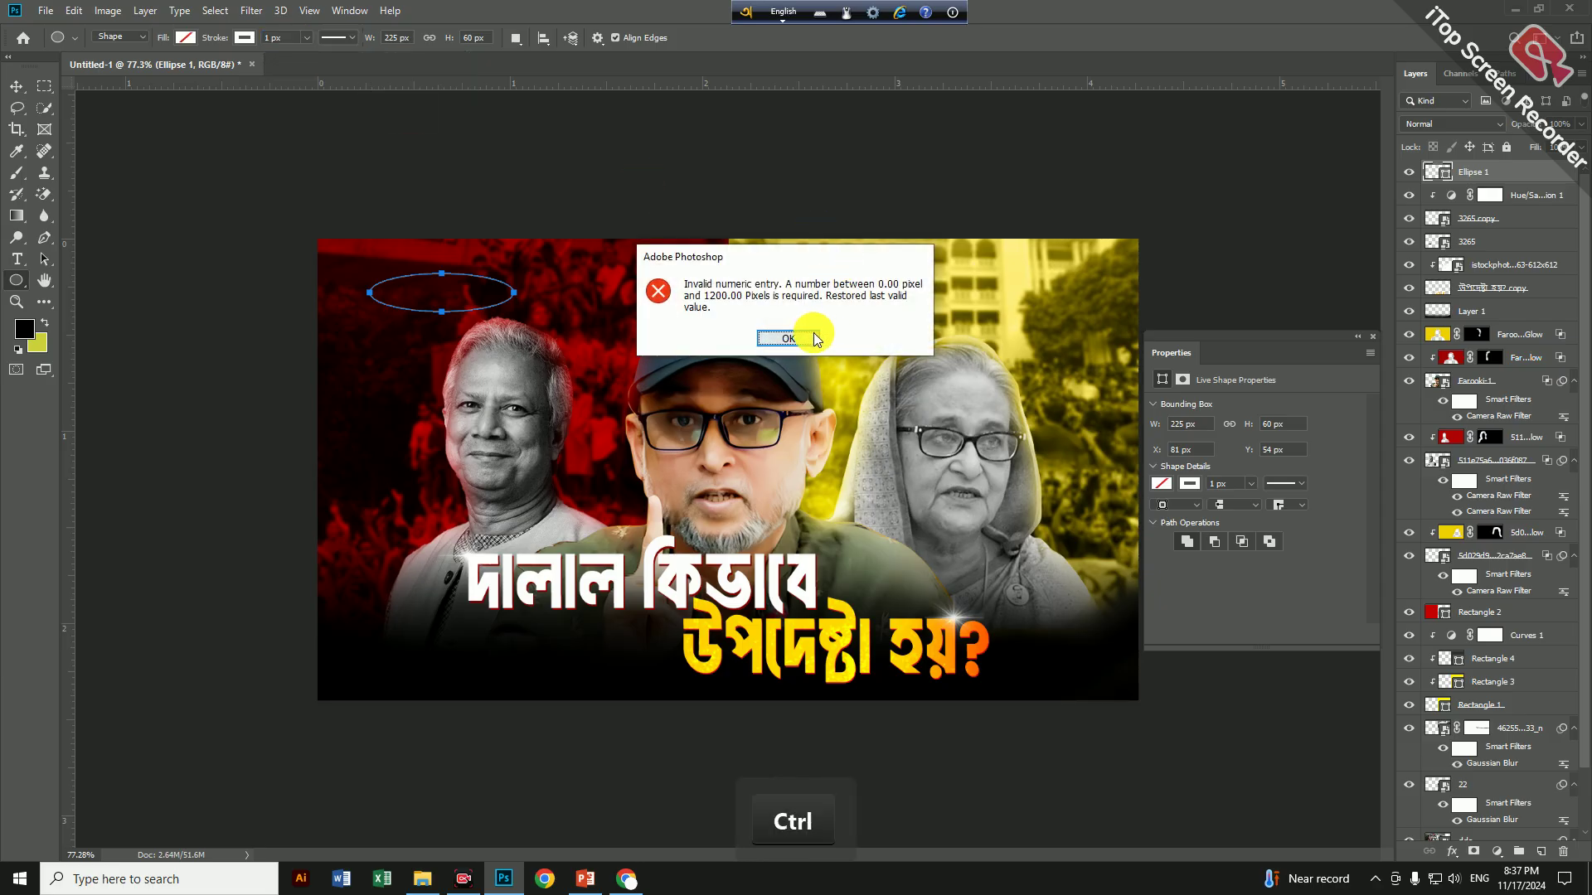
pyautogui.click(803, 338)
pyautogui.hotkey('ctrl', 'space')
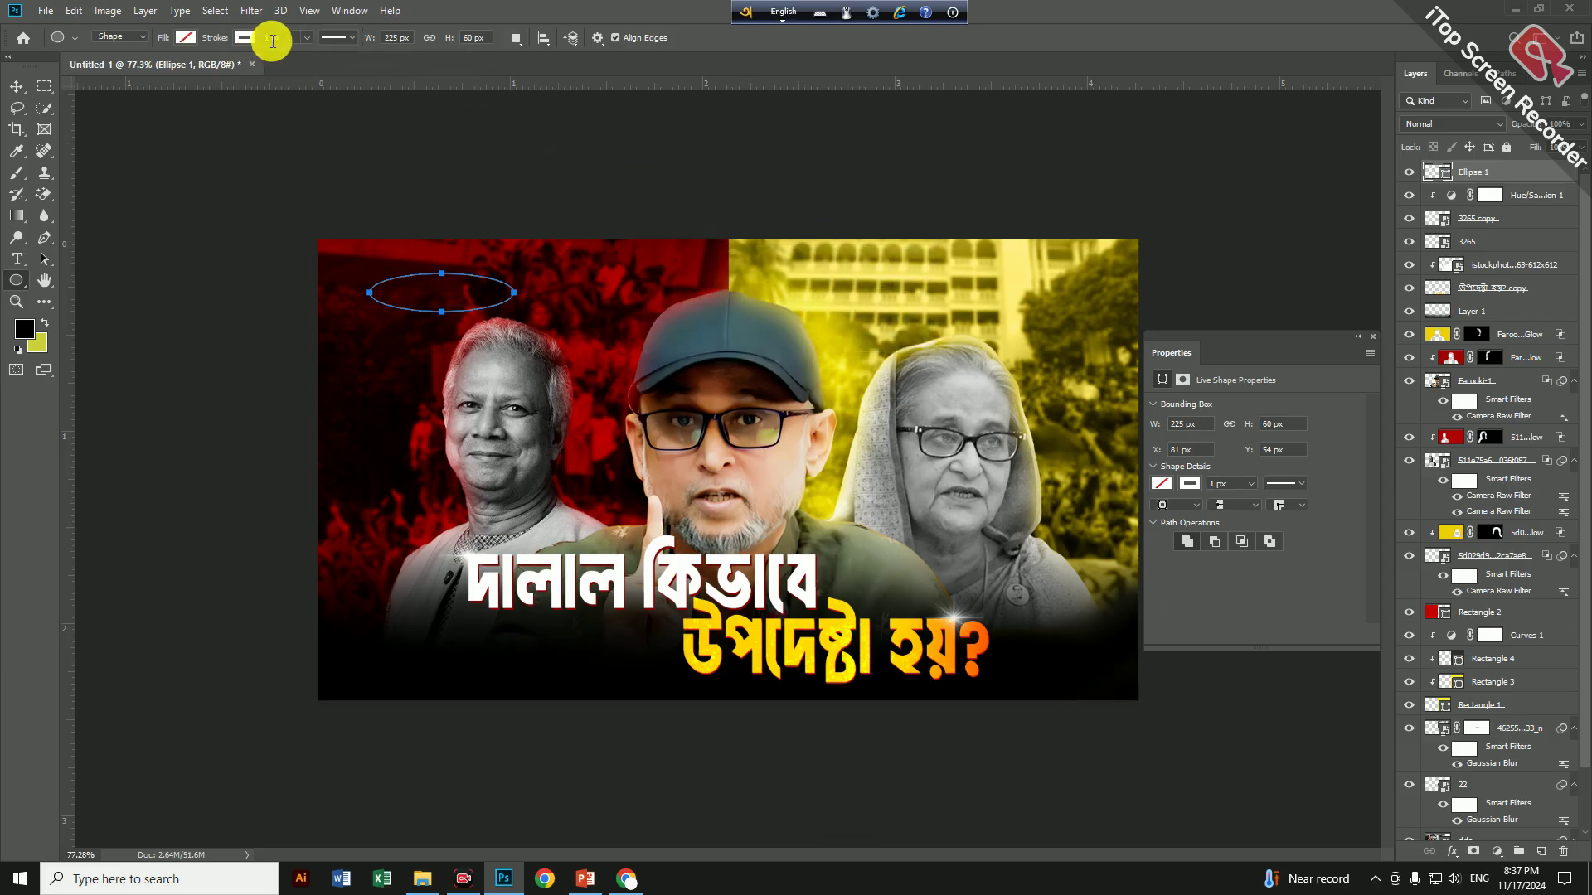
pyautogui.write('4')
pyautogui.press('Return')
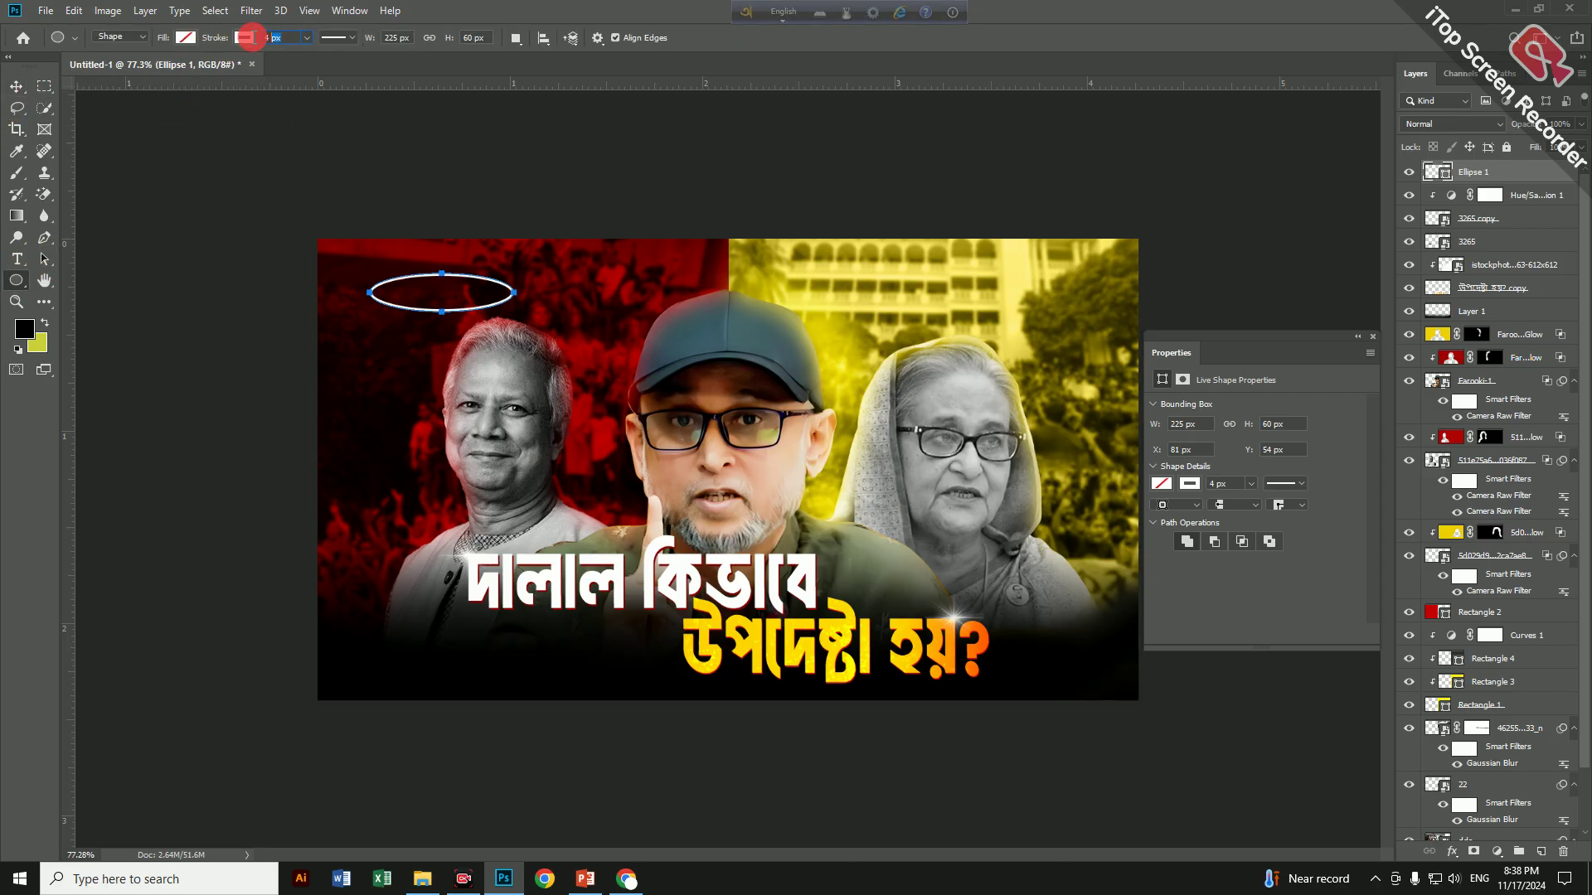
pyautogui.click(291, 246)
pyautogui.press('Return')
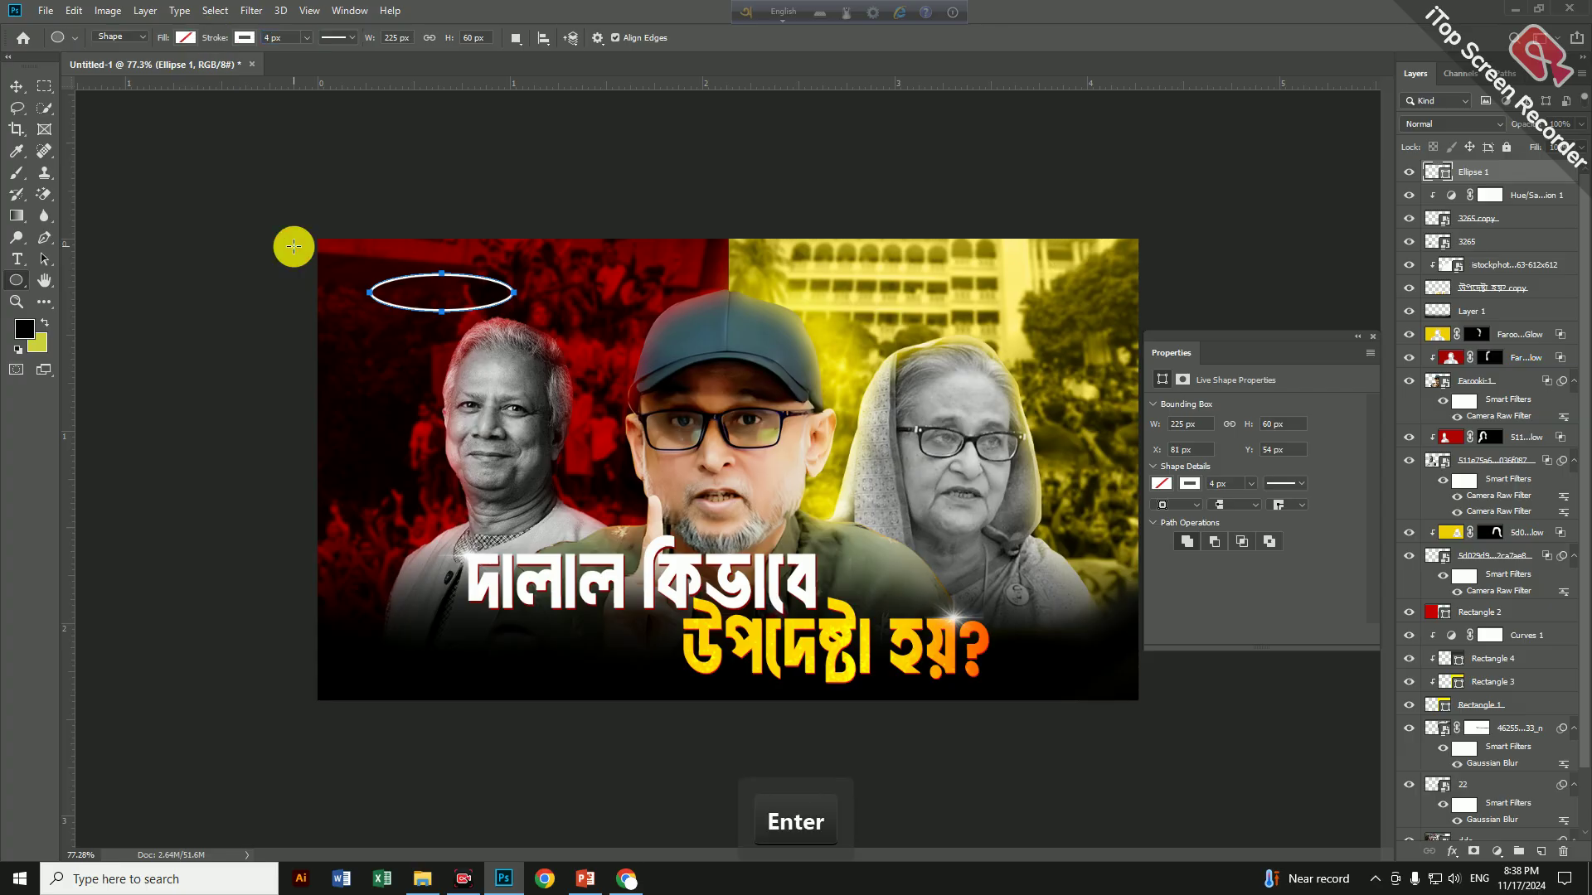
# Thin the ellipse's stroke to 3 px and finally to 2 px
pyautogui.moveTo(285, 39); pyautogui.dragTo(191, 39)
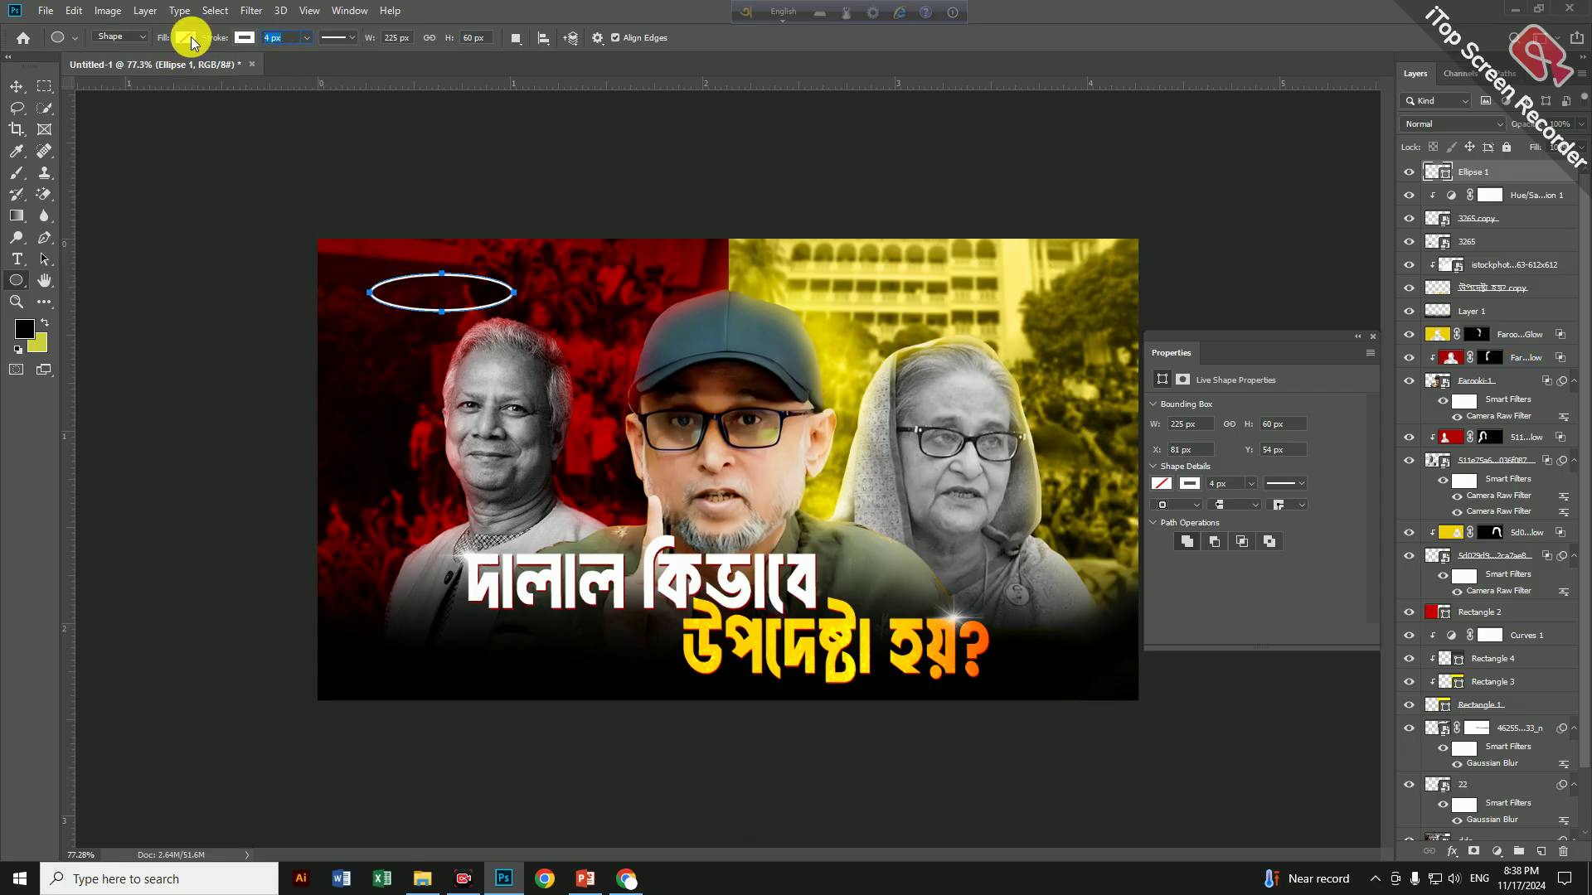
pyautogui.write('3')
pyautogui.press('Return')
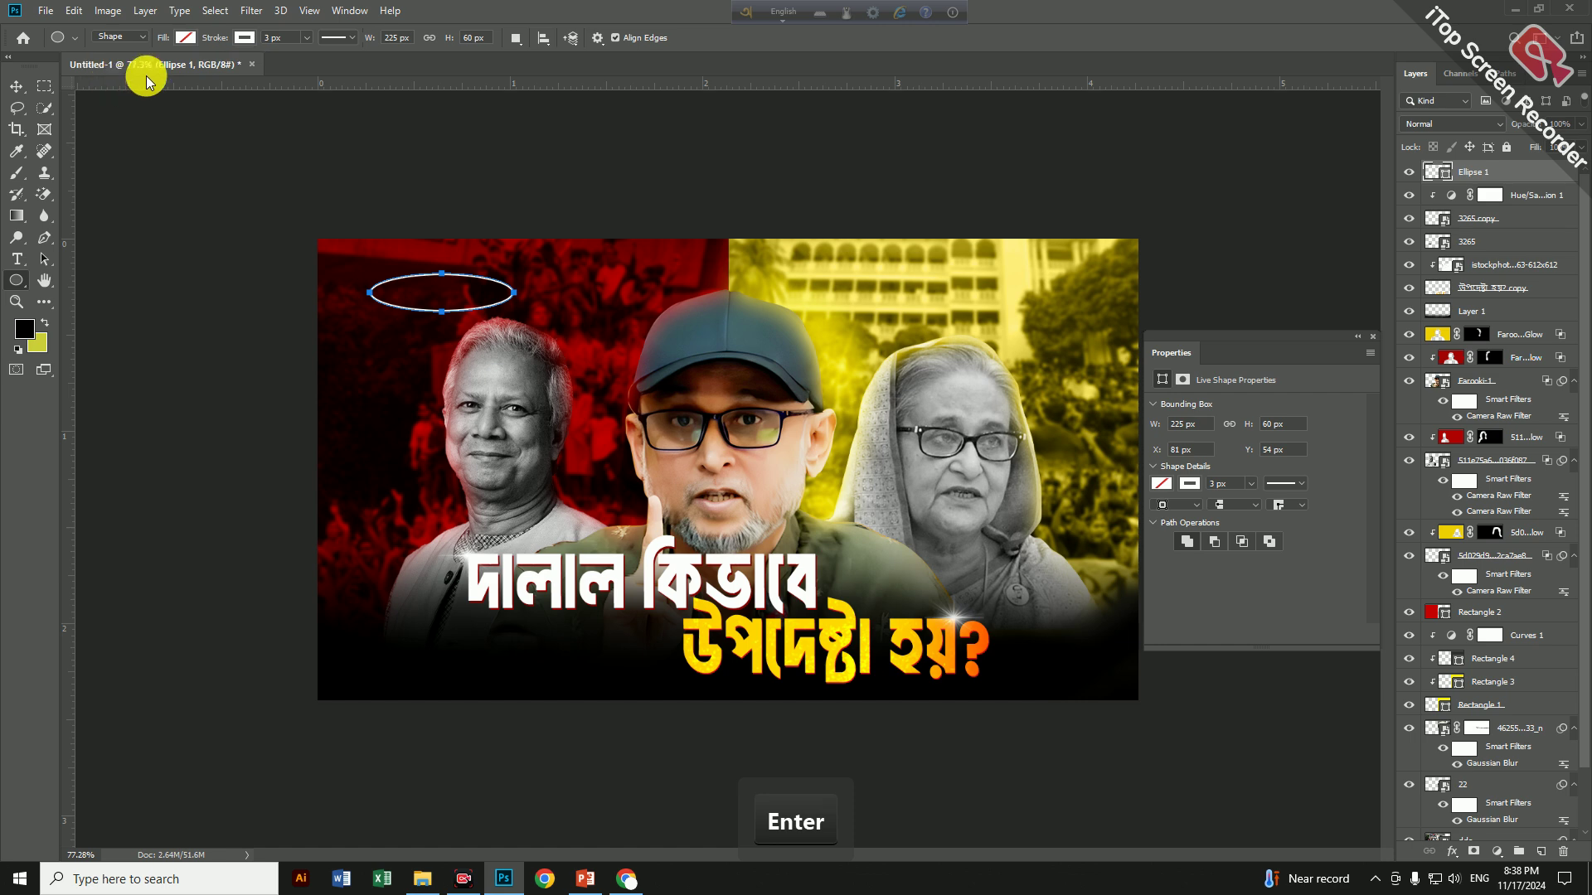
pyautogui.write('2')
pyautogui.press('Return')
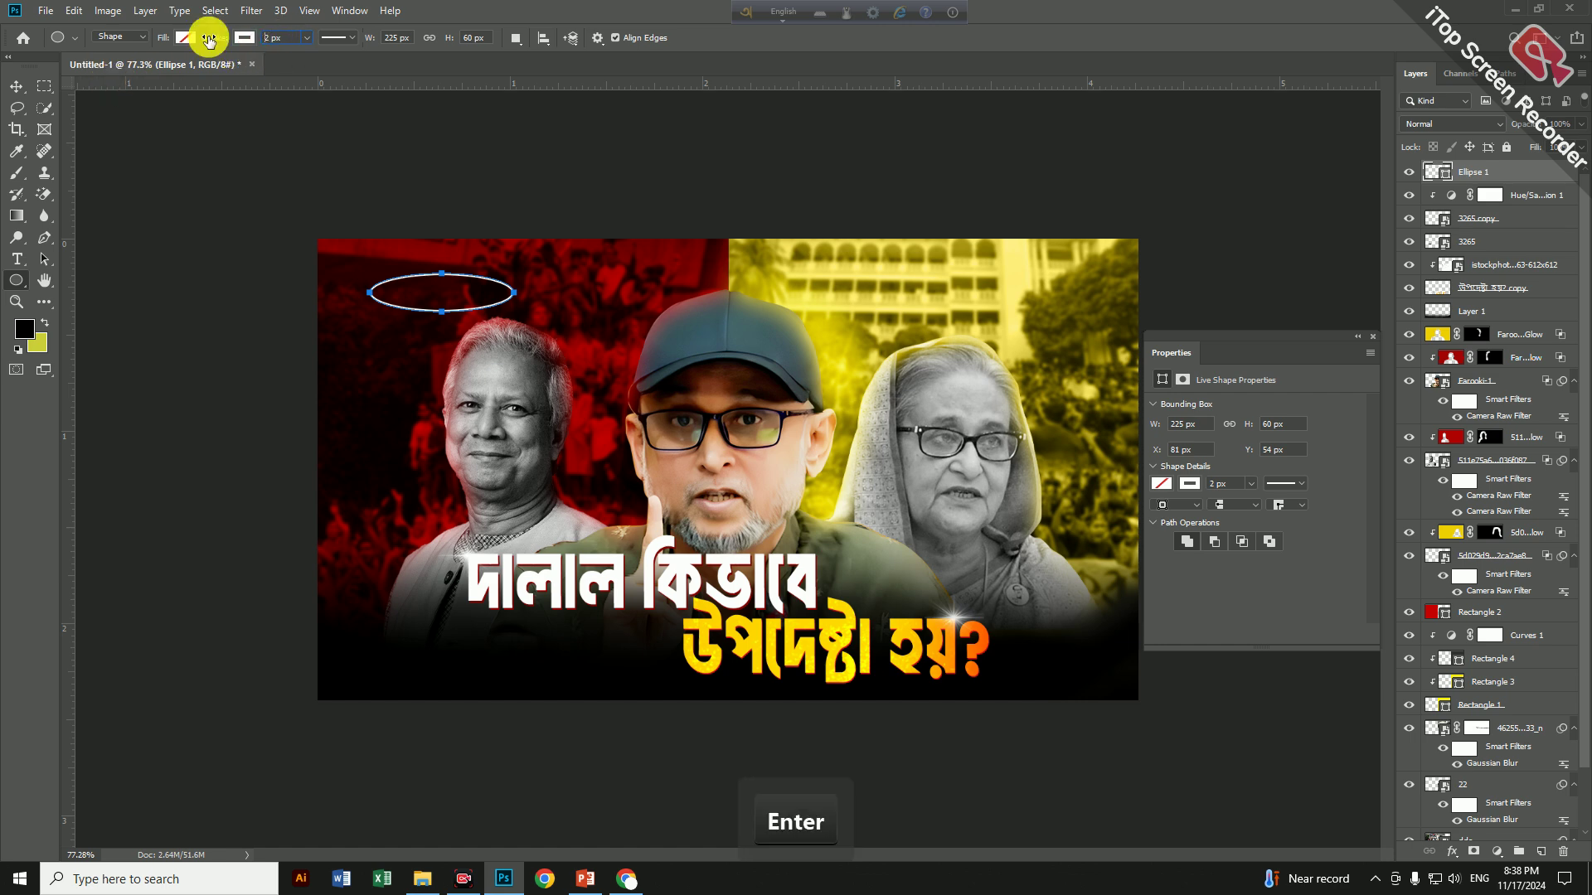
# Tilt the ellipse above the red-side portrait's head and move its layer beneath that portrait's layer
pyautogui.click(16, 86)
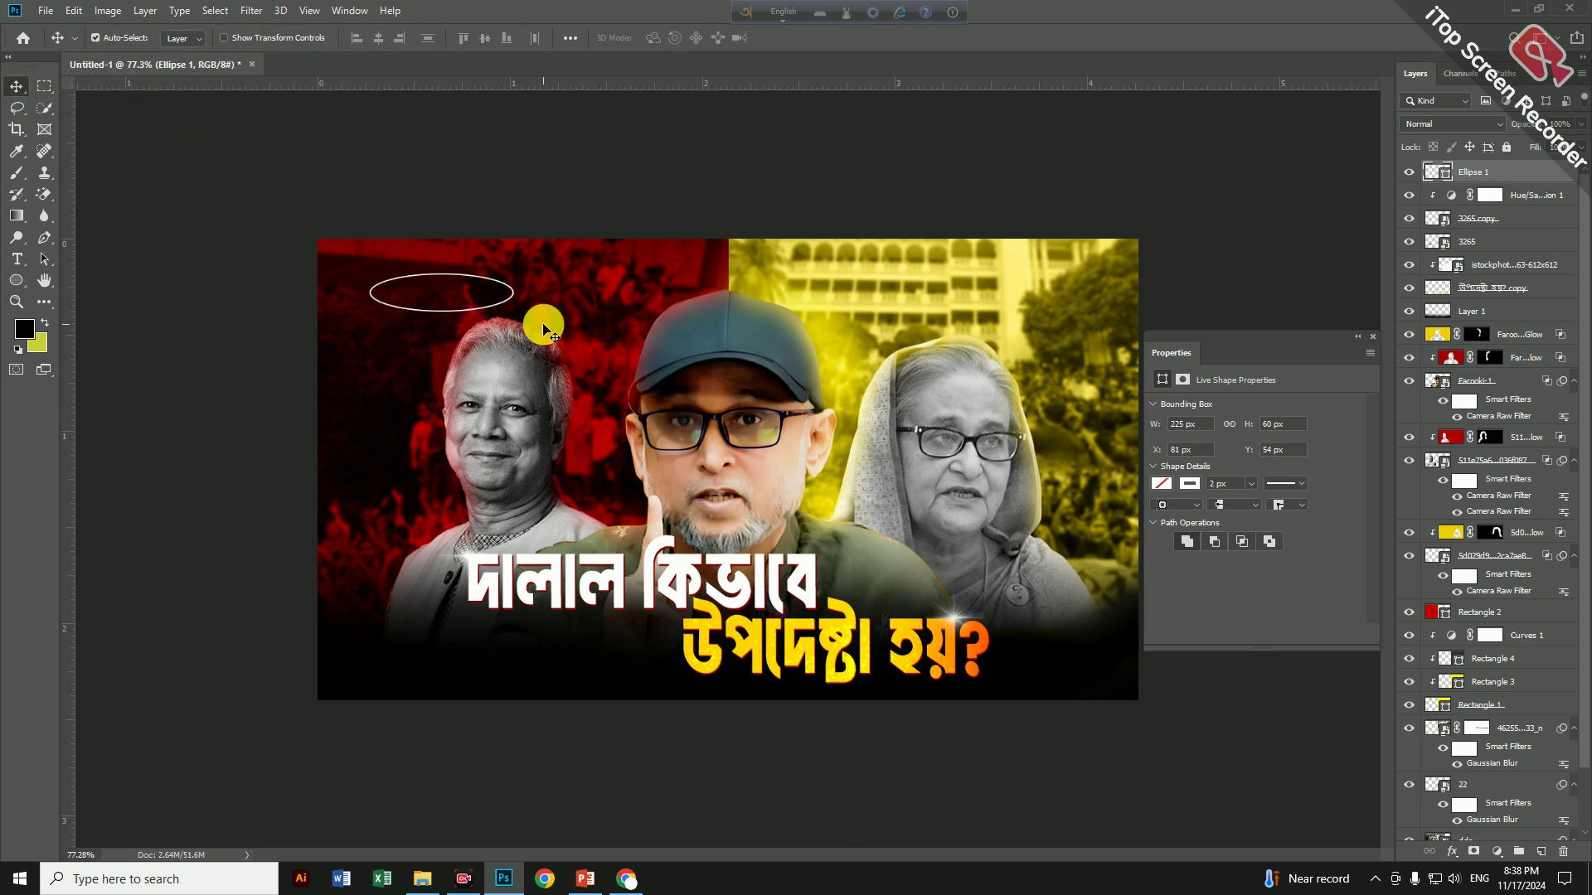
pyautogui.press('ctrl')
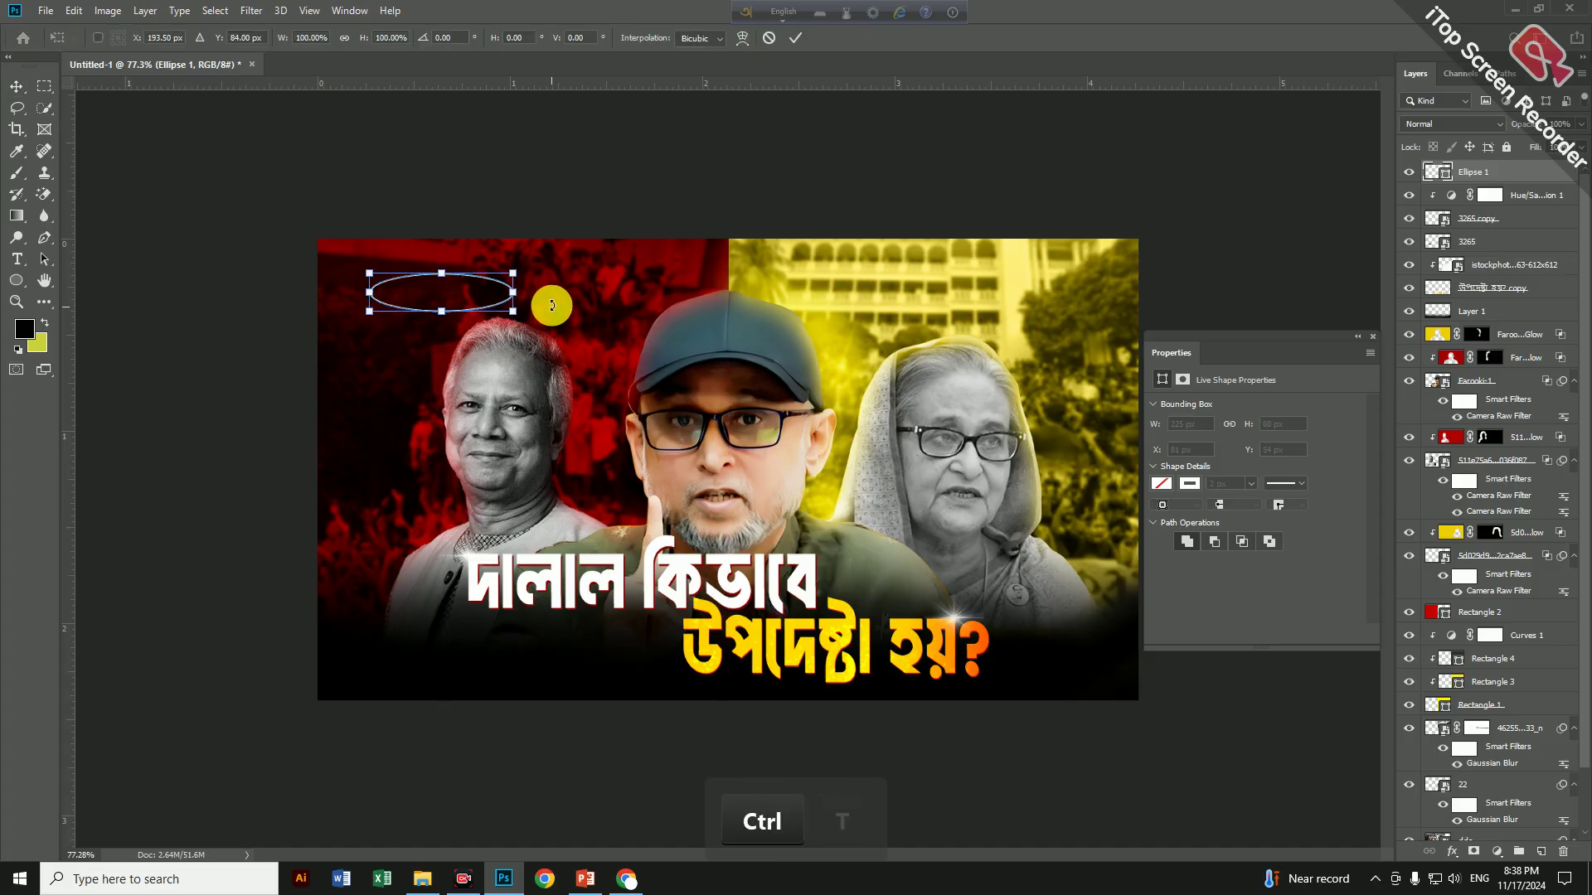
pyautogui.hotkey('ctrl', 't')
pyautogui.moveTo(550, 306); pyautogui.dragTo(499, 316)
pyautogui.doubleClick(500, 316)
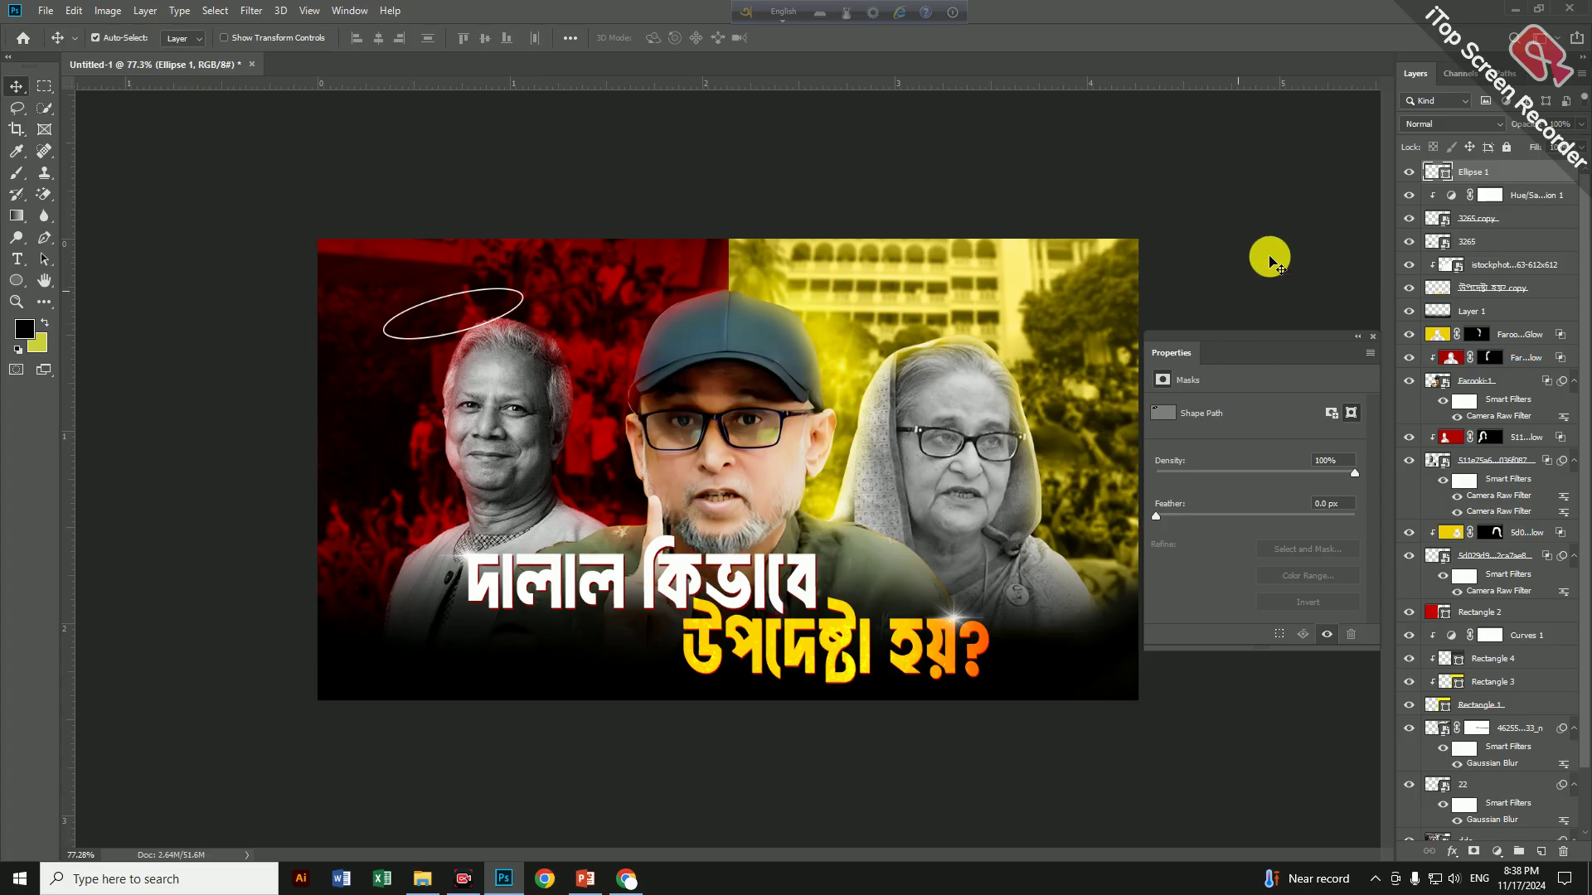
pyautogui.moveTo(1497, 180); pyautogui.dragTo(1460, 507)
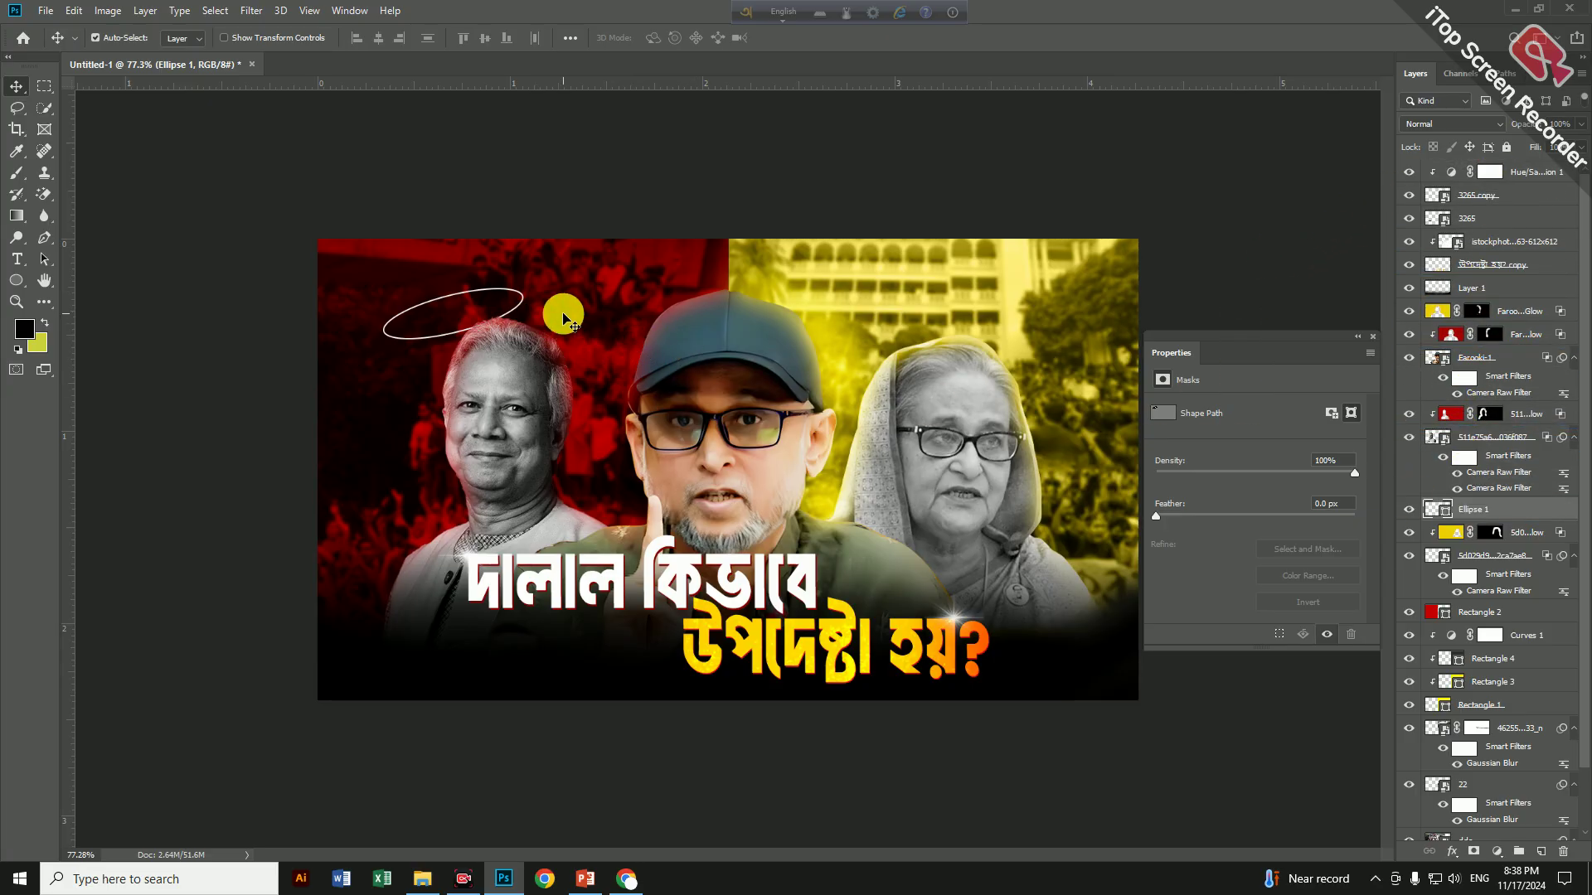
pyautogui.click(523, 298)
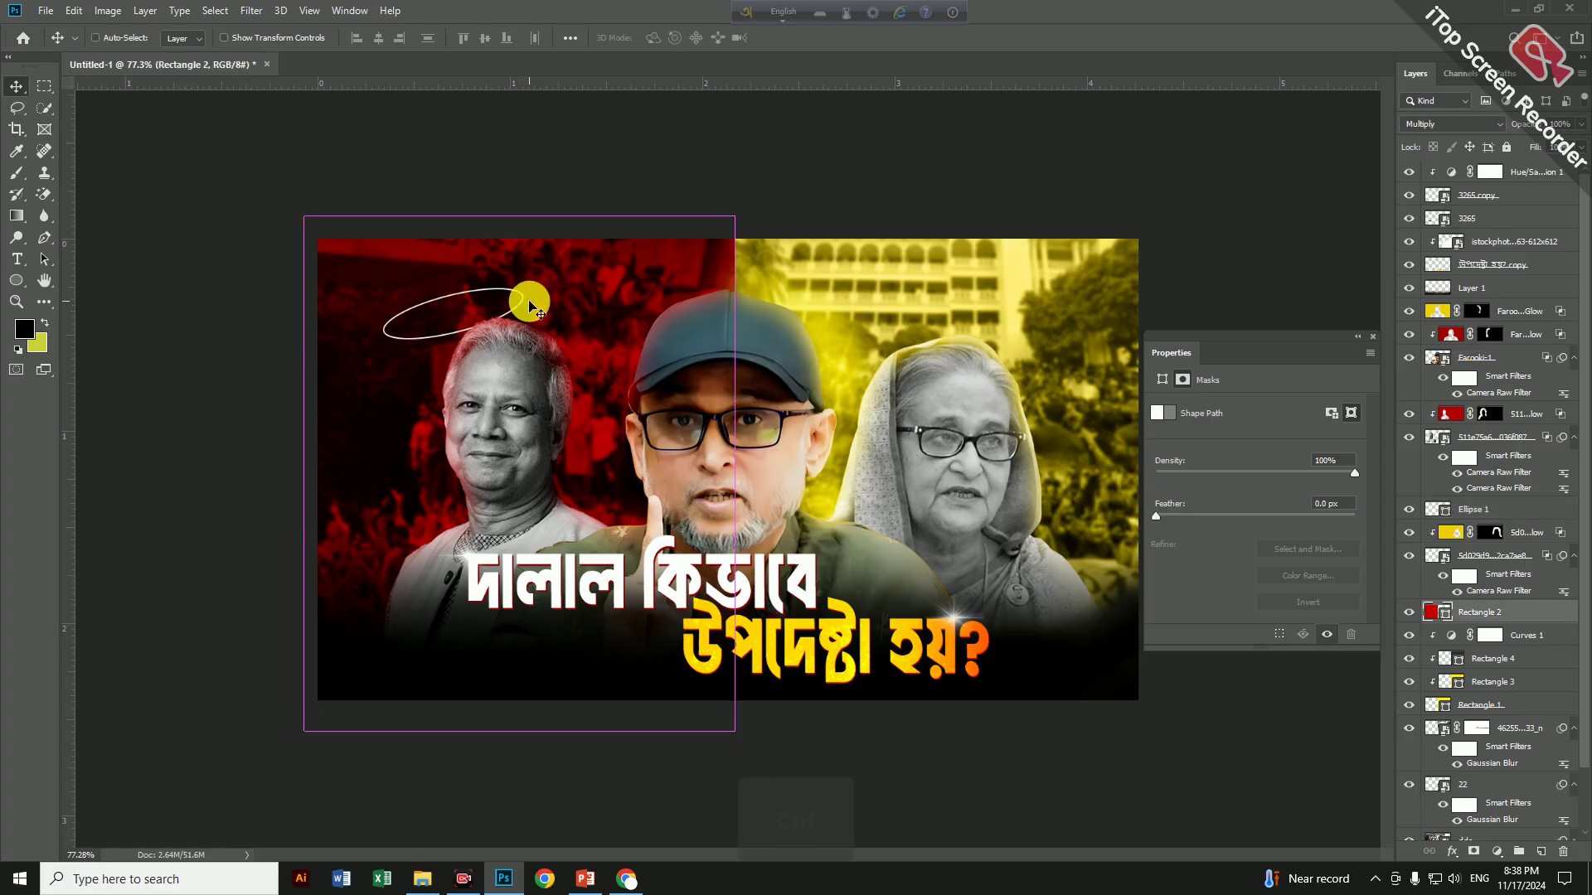
pyautogui.hotkey('ctrl', 'z')
pyautogui.hotkey('ctrl', 't')
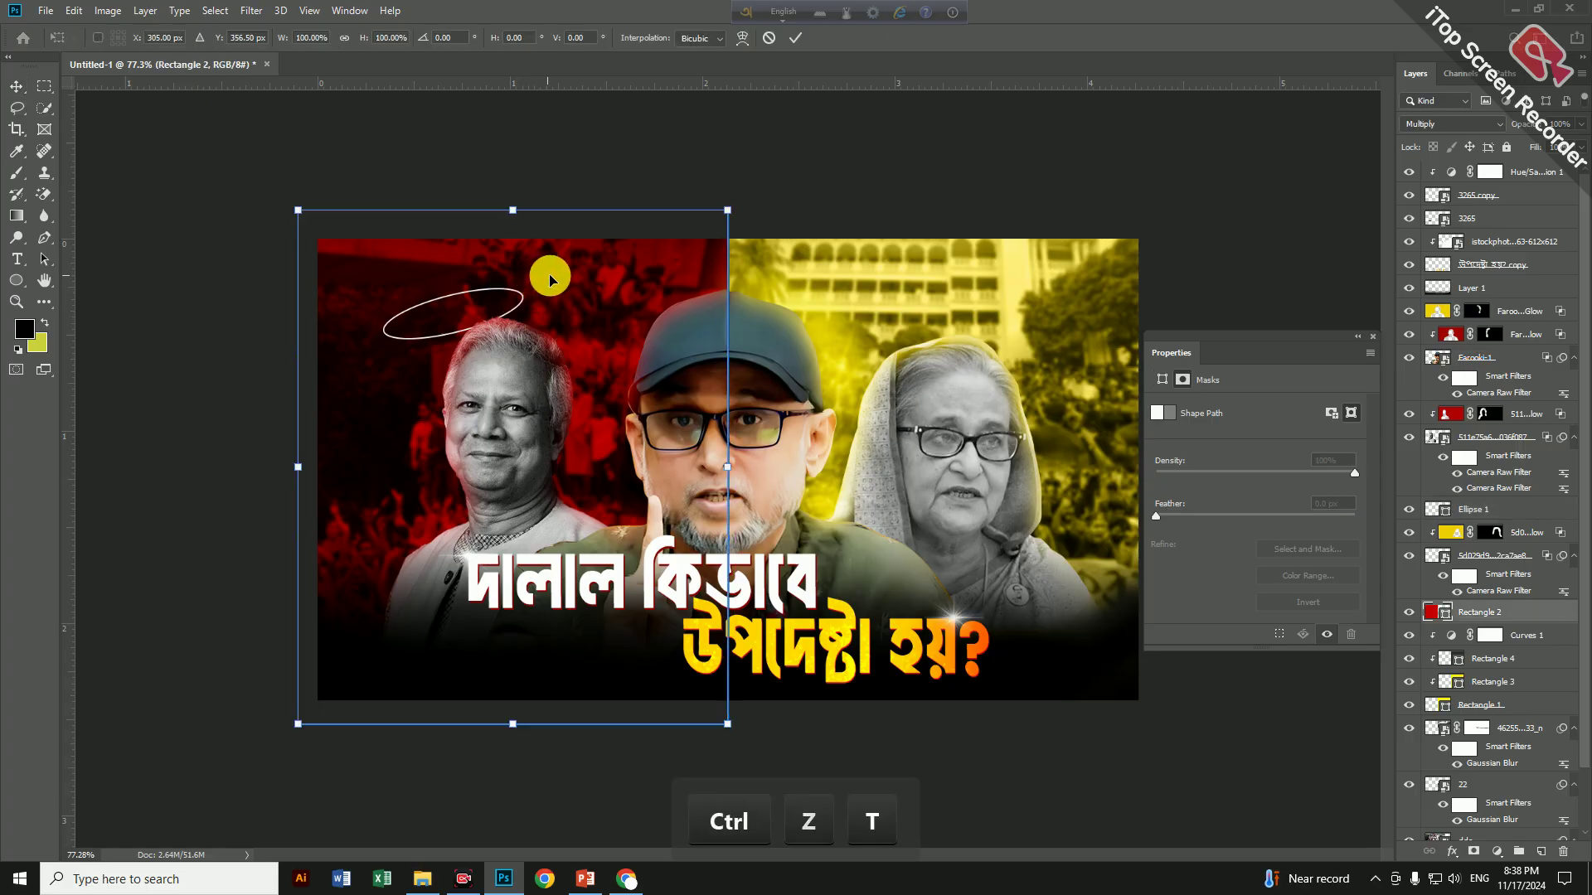
pyautogui.hotkey('ctrl', 't')
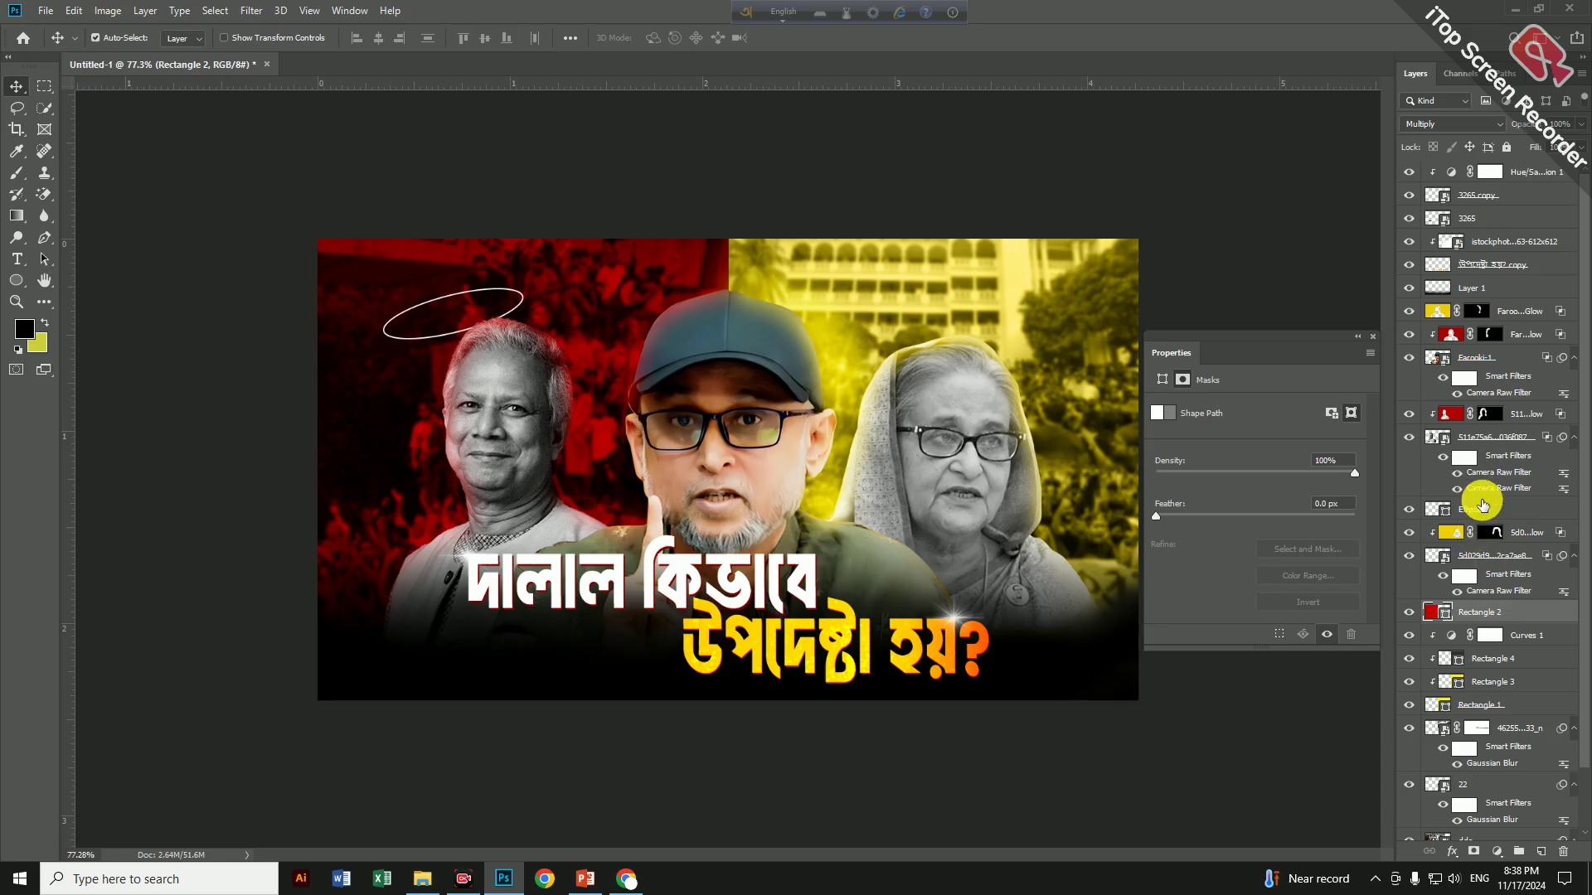
# Shift the tilted ellipse slightly toward the center portrait so it sits over the red-side portrait's head
pyautogui.click(1466, 509)
pyautogui.hotkey('ctrl', 't')
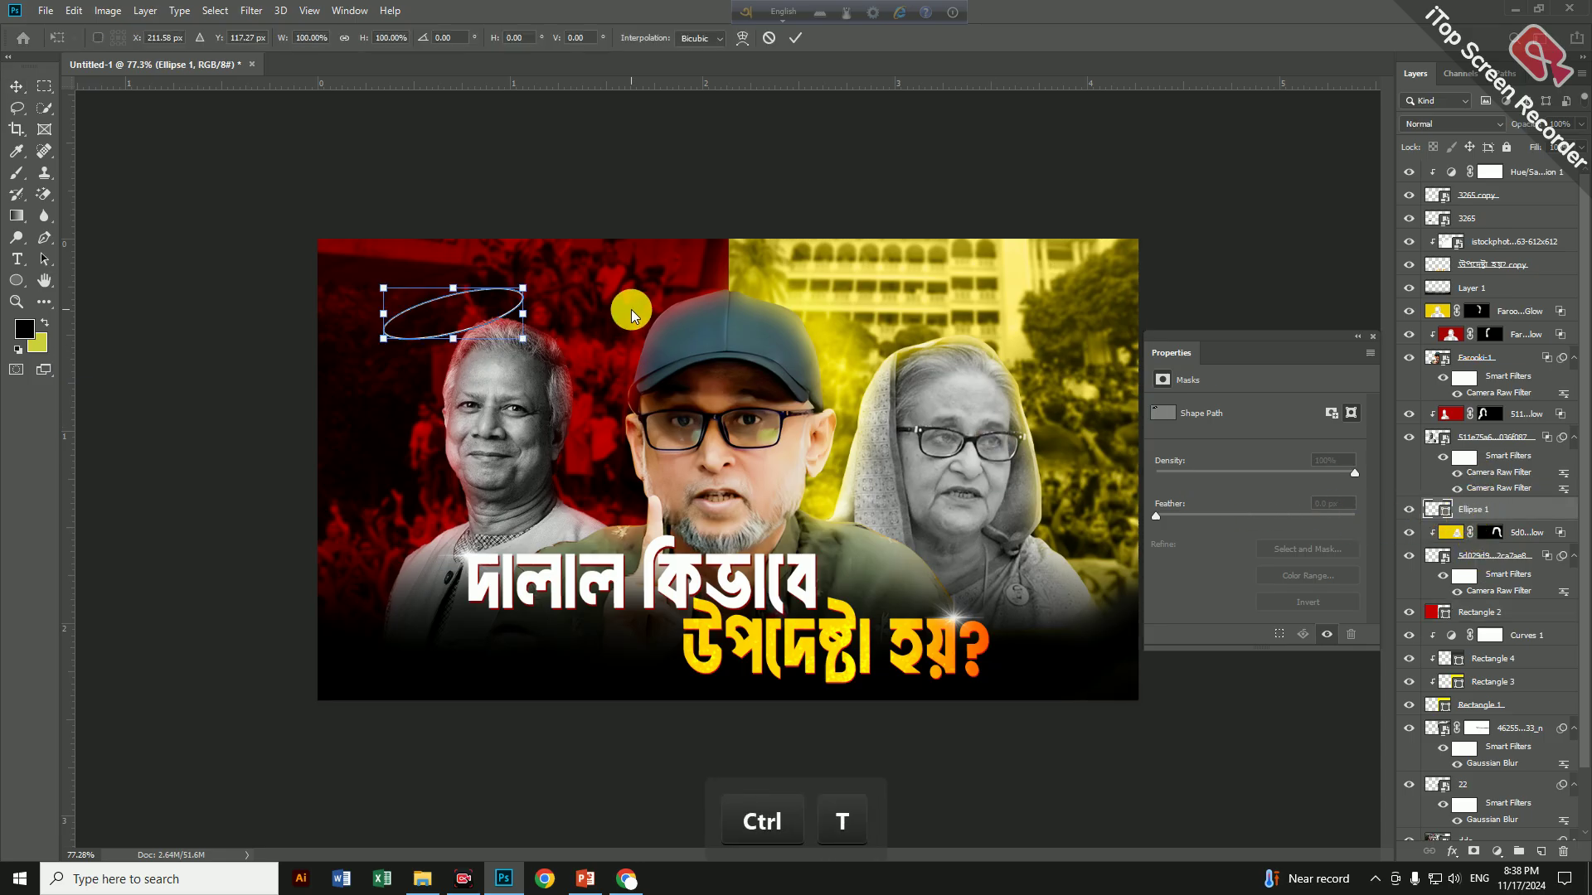
pyautogui.moveTo(484, 307); pyautogui.dragTo(501, 301)
pyautogui.press('Return')
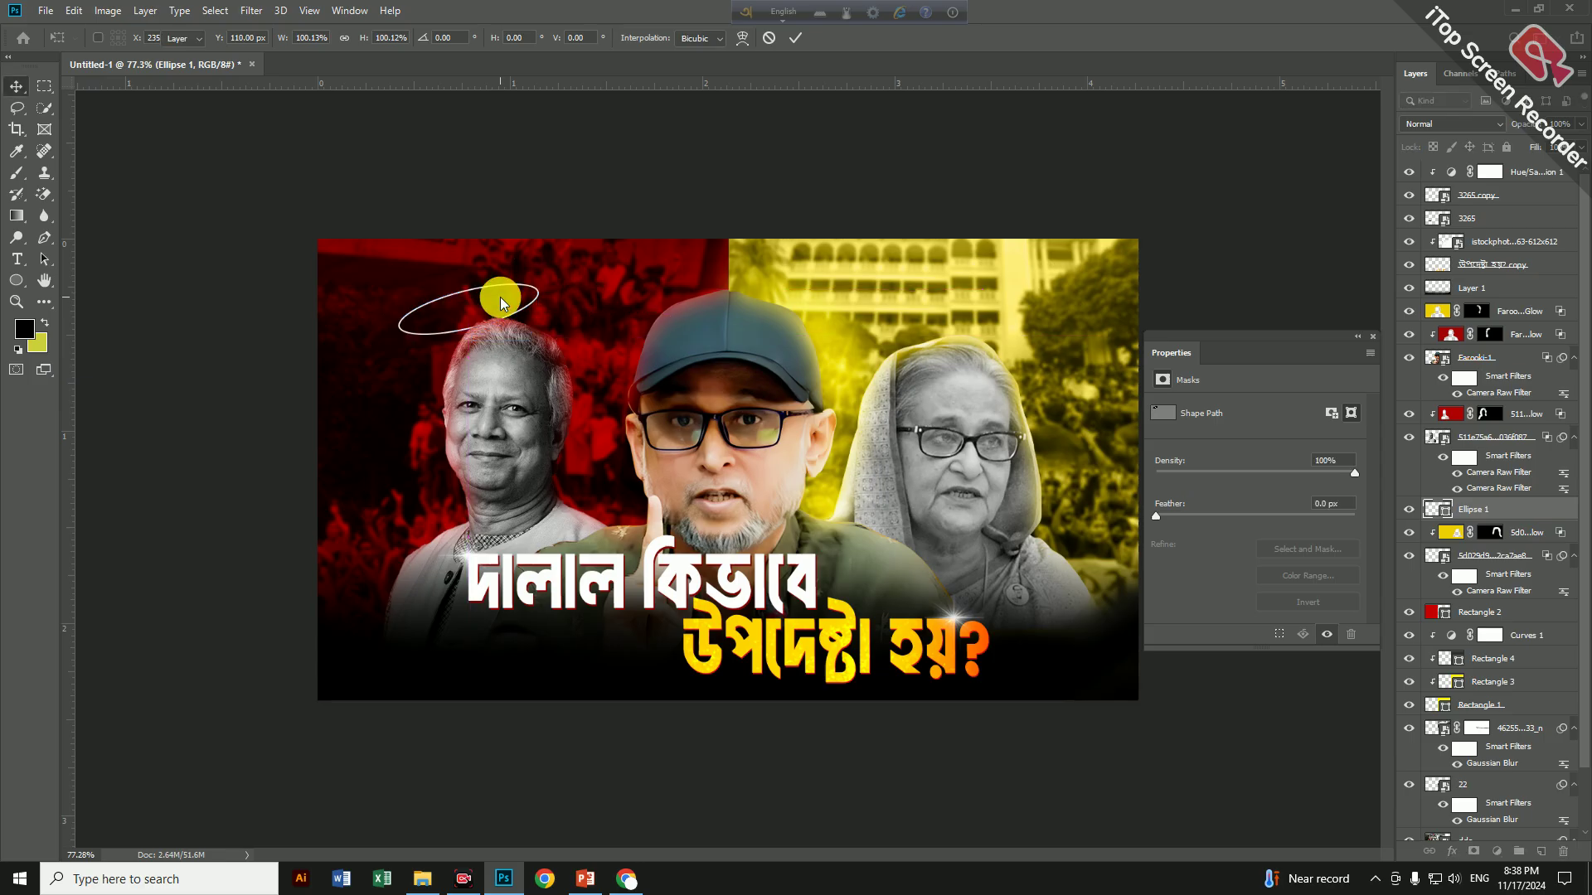
# Duplicate the tilted ellipse above the red-side portrait and rotate the copy very slightly so the two outlines separate
pyautogui.press('ctrl')
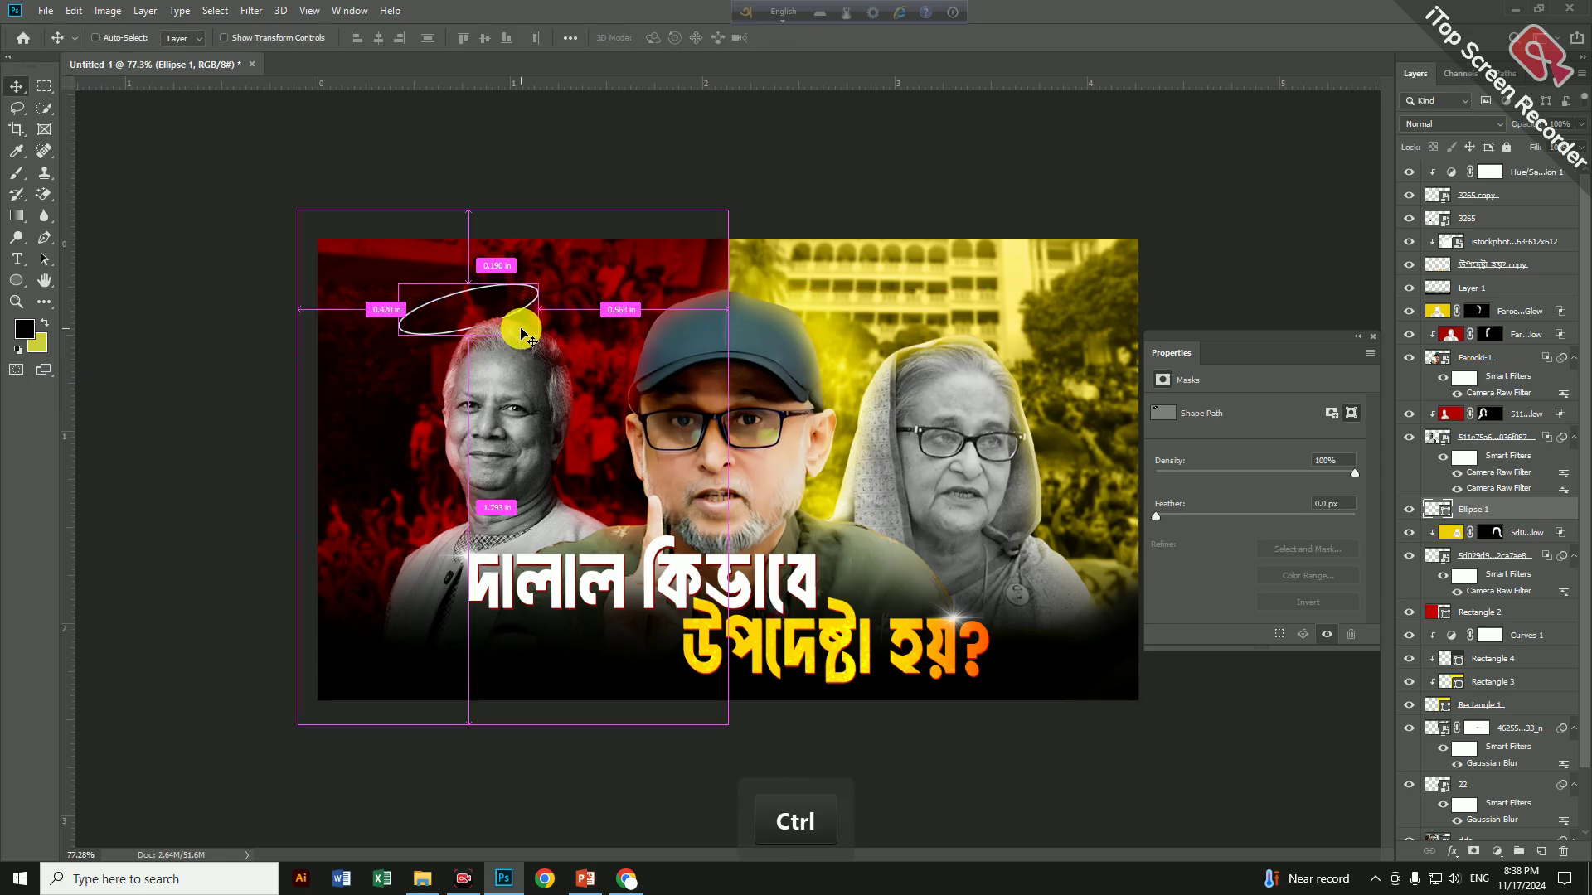
pyautogui.hotkey('ctrl', 'j')
pyautogui.hotkey('ctrl', 't')
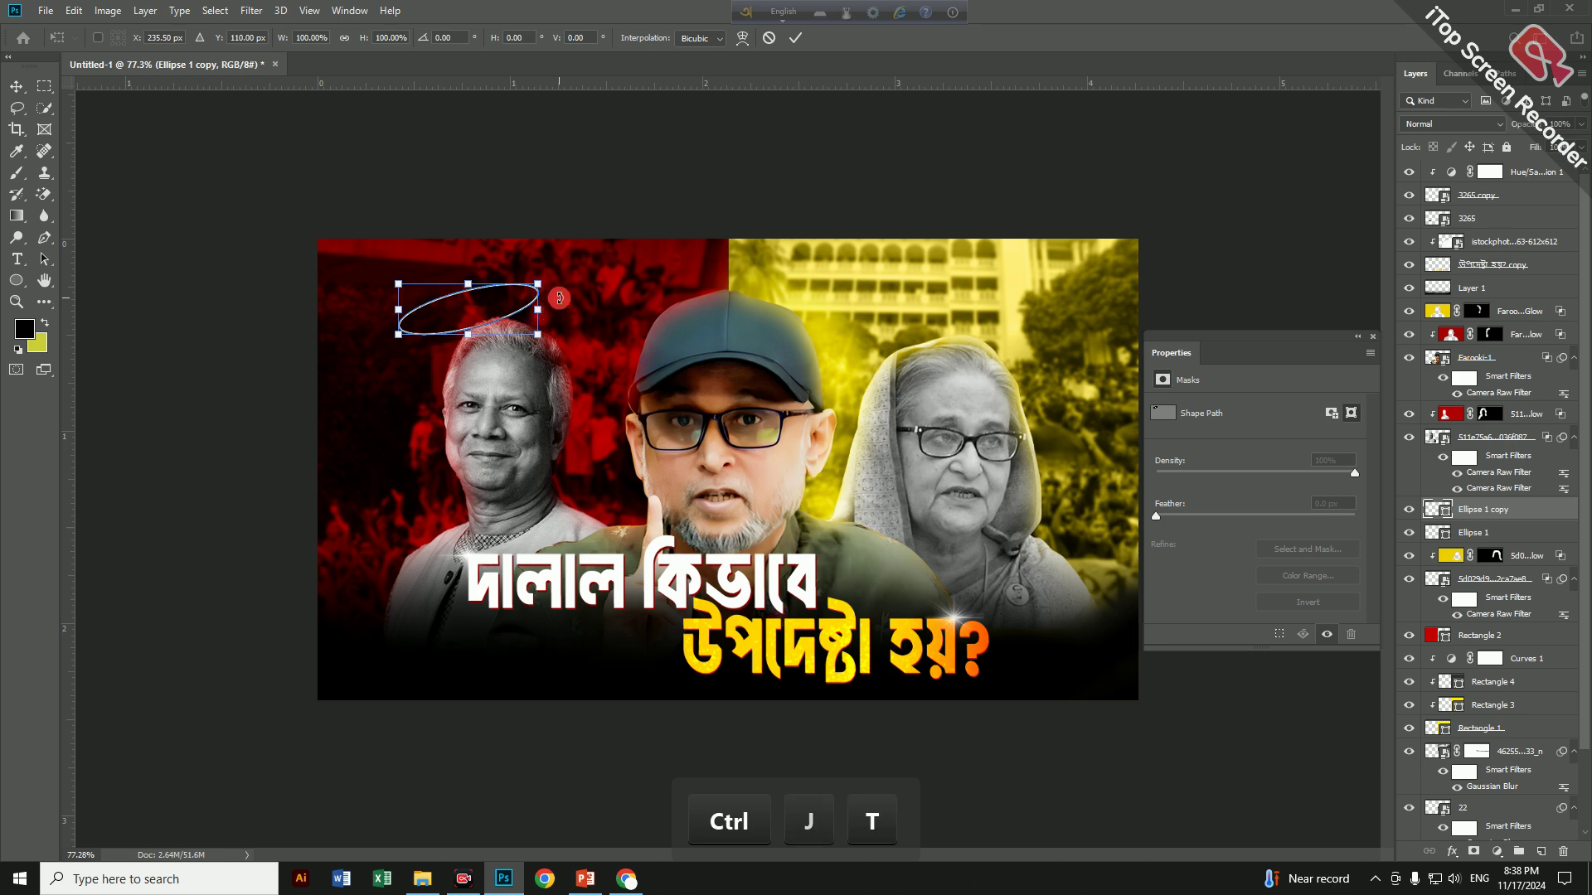
pyautogui.moveTo(559, 298); pyautogui.dragTo(561, 303)
pyautogui.press('Return')
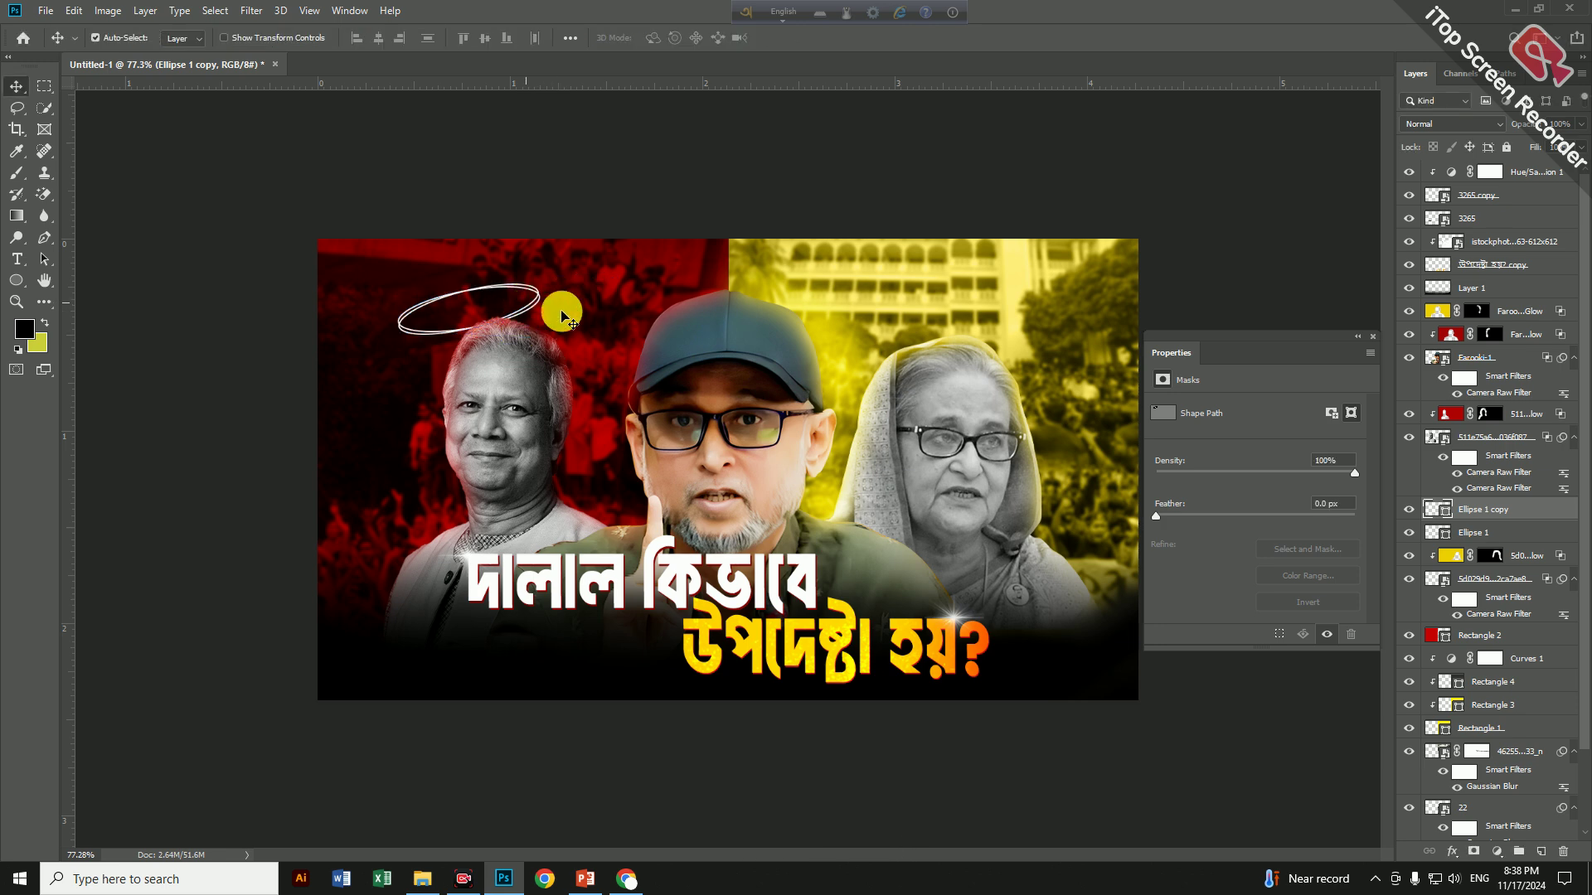
# Duplicate the ellipse copy again and transform the new one slightly upward to form a third hand-drawn-looking ring line
pyautogui.press('ctrl')
pyautogui.hotkey('ctrl', 'j')
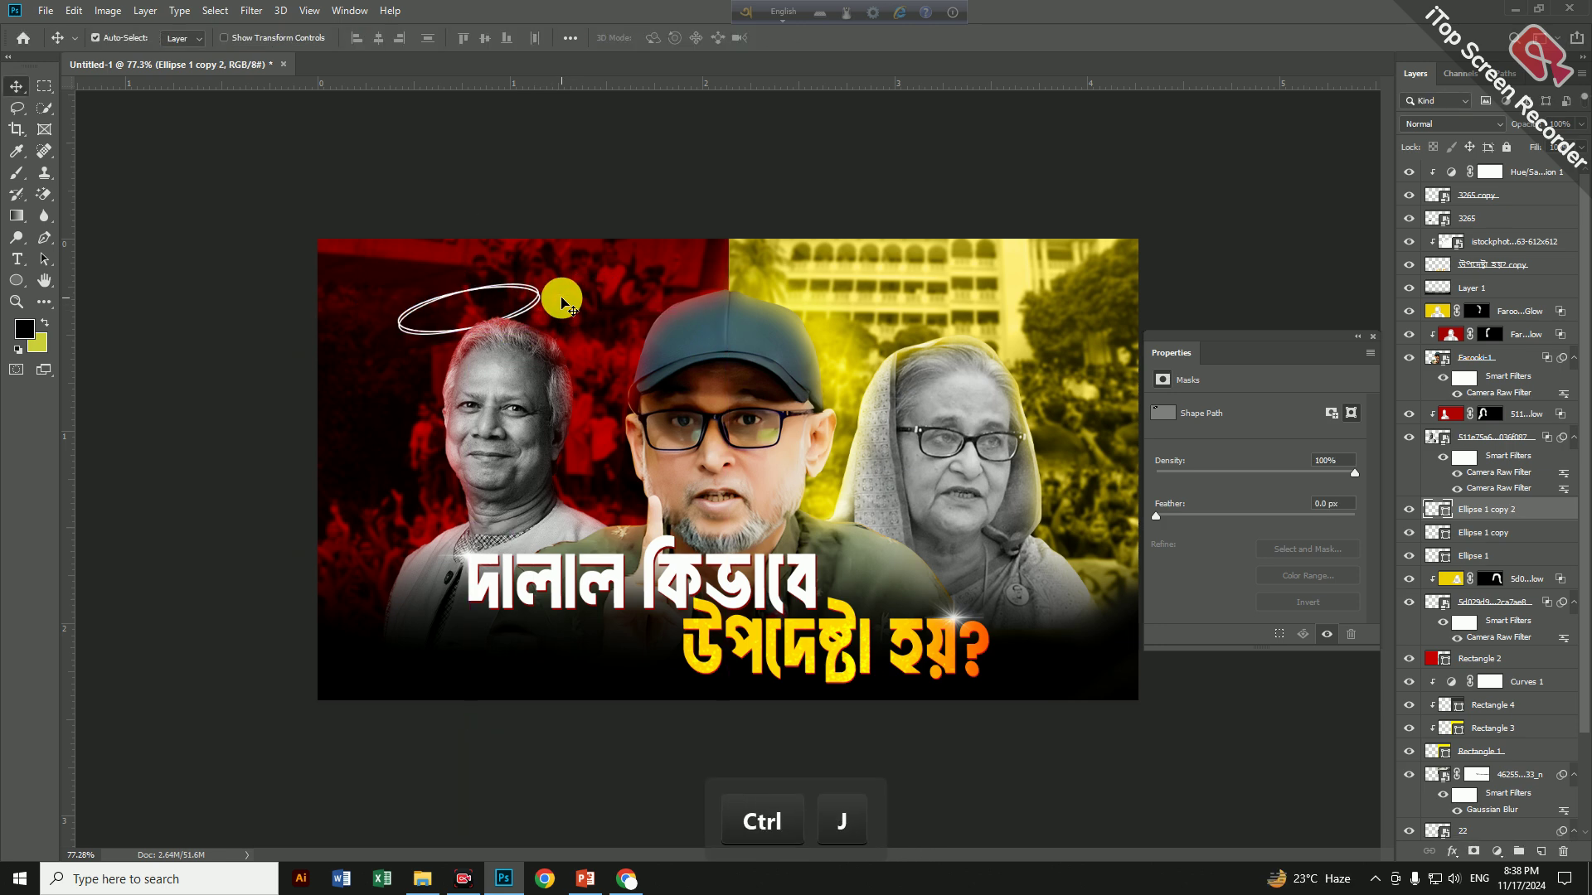
pyautogui.hotkey('ctrl', 'r')
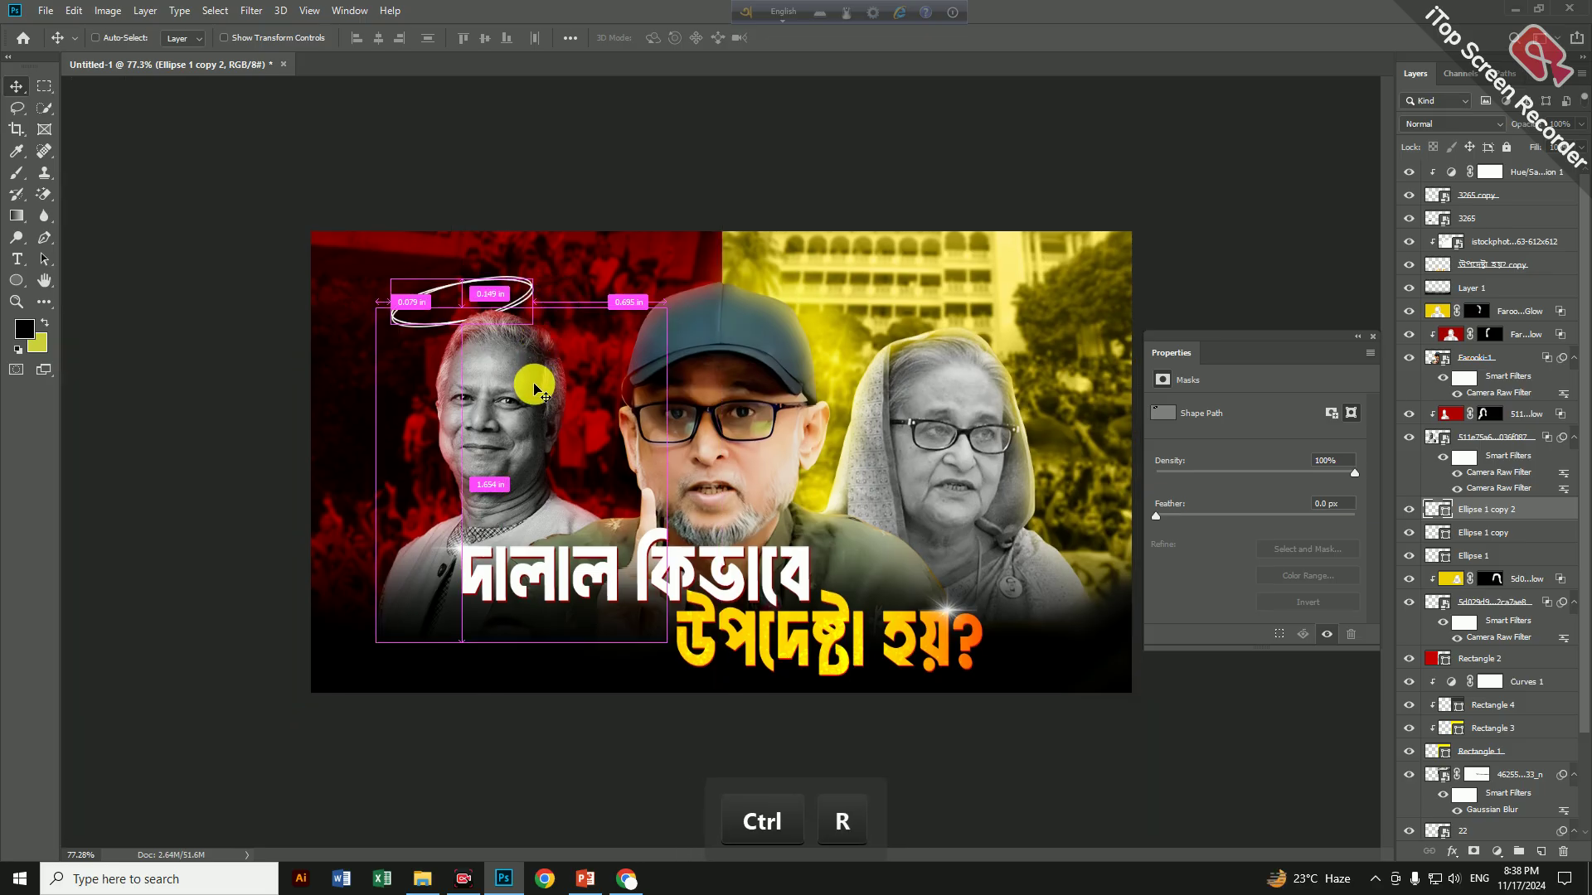
pyautogui.hotkey('ctrl', 't')
pyautogui.press('Up')
pyautogui.press('Up')
pyautogui.press('Up')
pyautogui.press('Up')
pyautogui.press('Up')
pyautogui.press('Up')
pyautogui.press('Up')
pyautogui.press('Up')
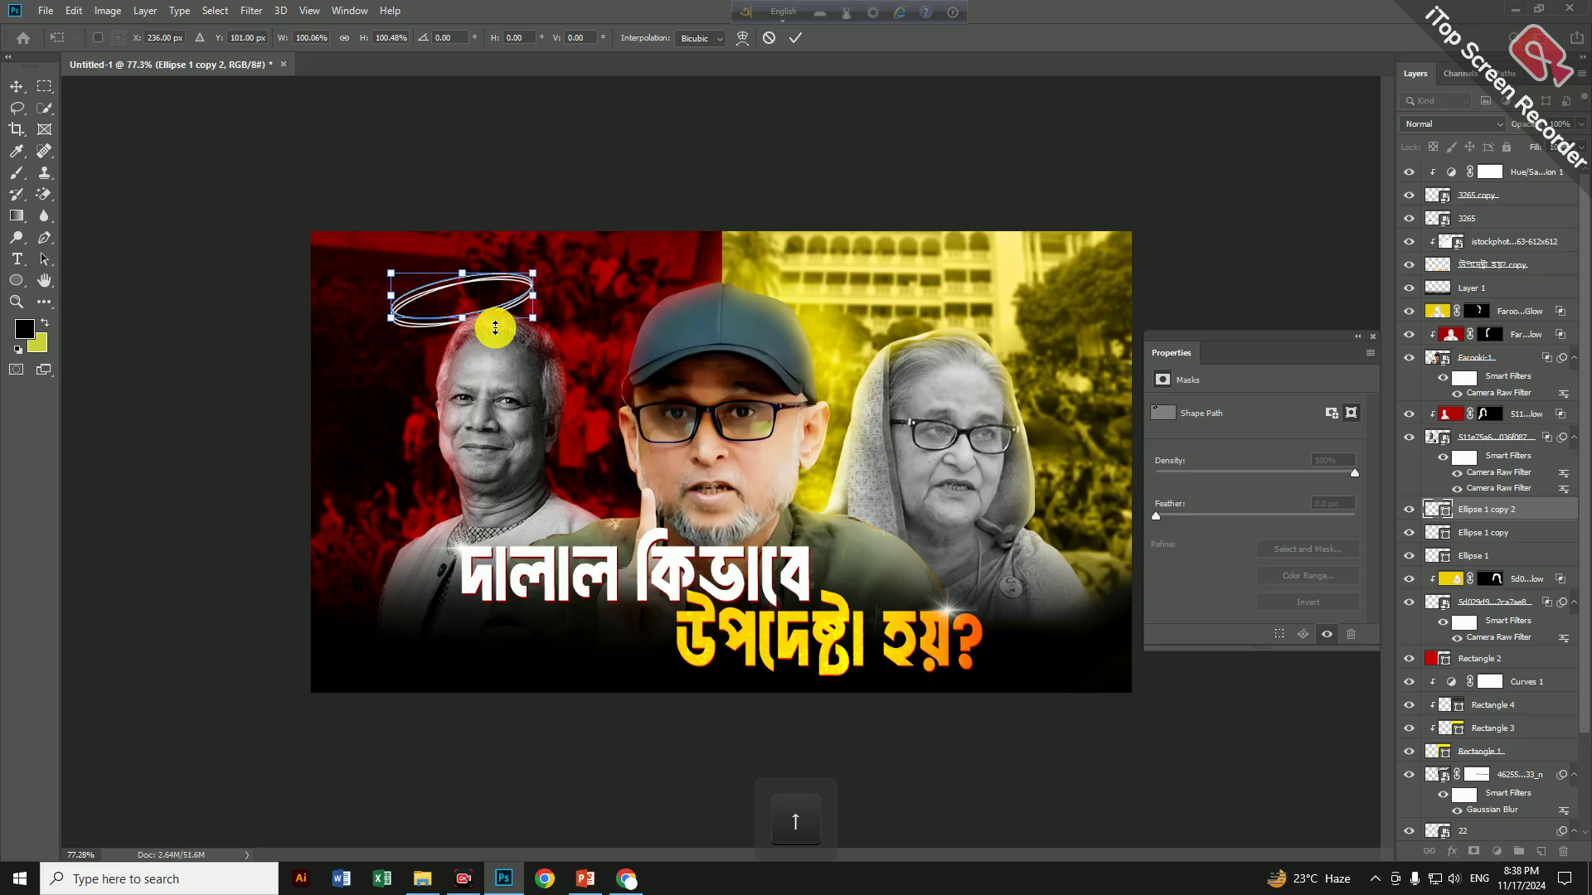
pyautogui.press('Return')
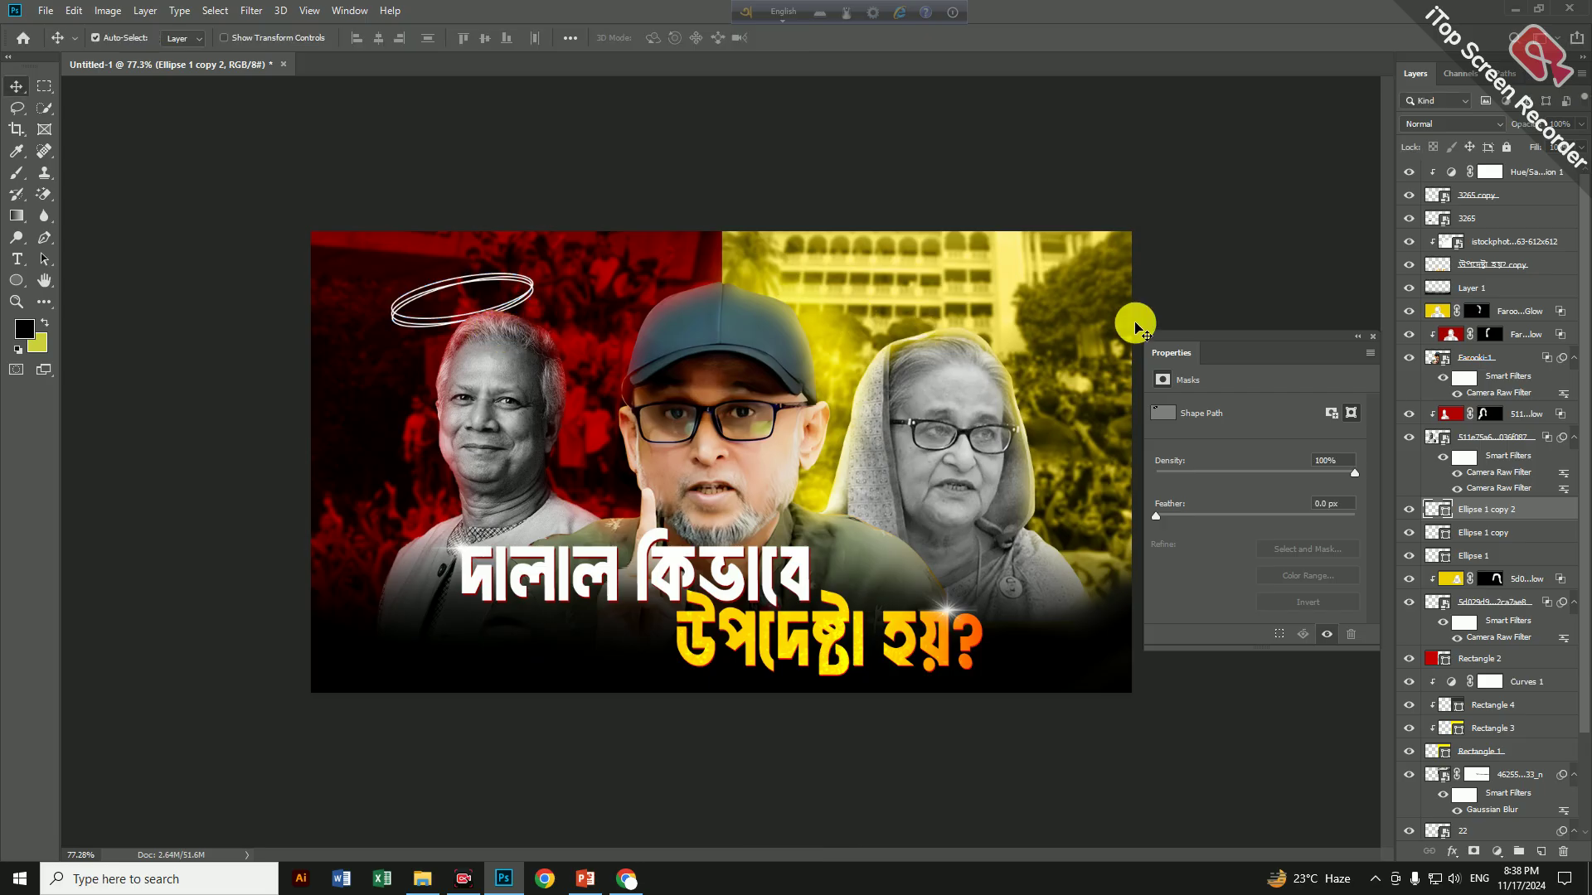
# Rasterize the newest ellipse copy, erase its lower-left part within a rectangular selection, and deselect
pyautogui.rightClick(1490, 515)
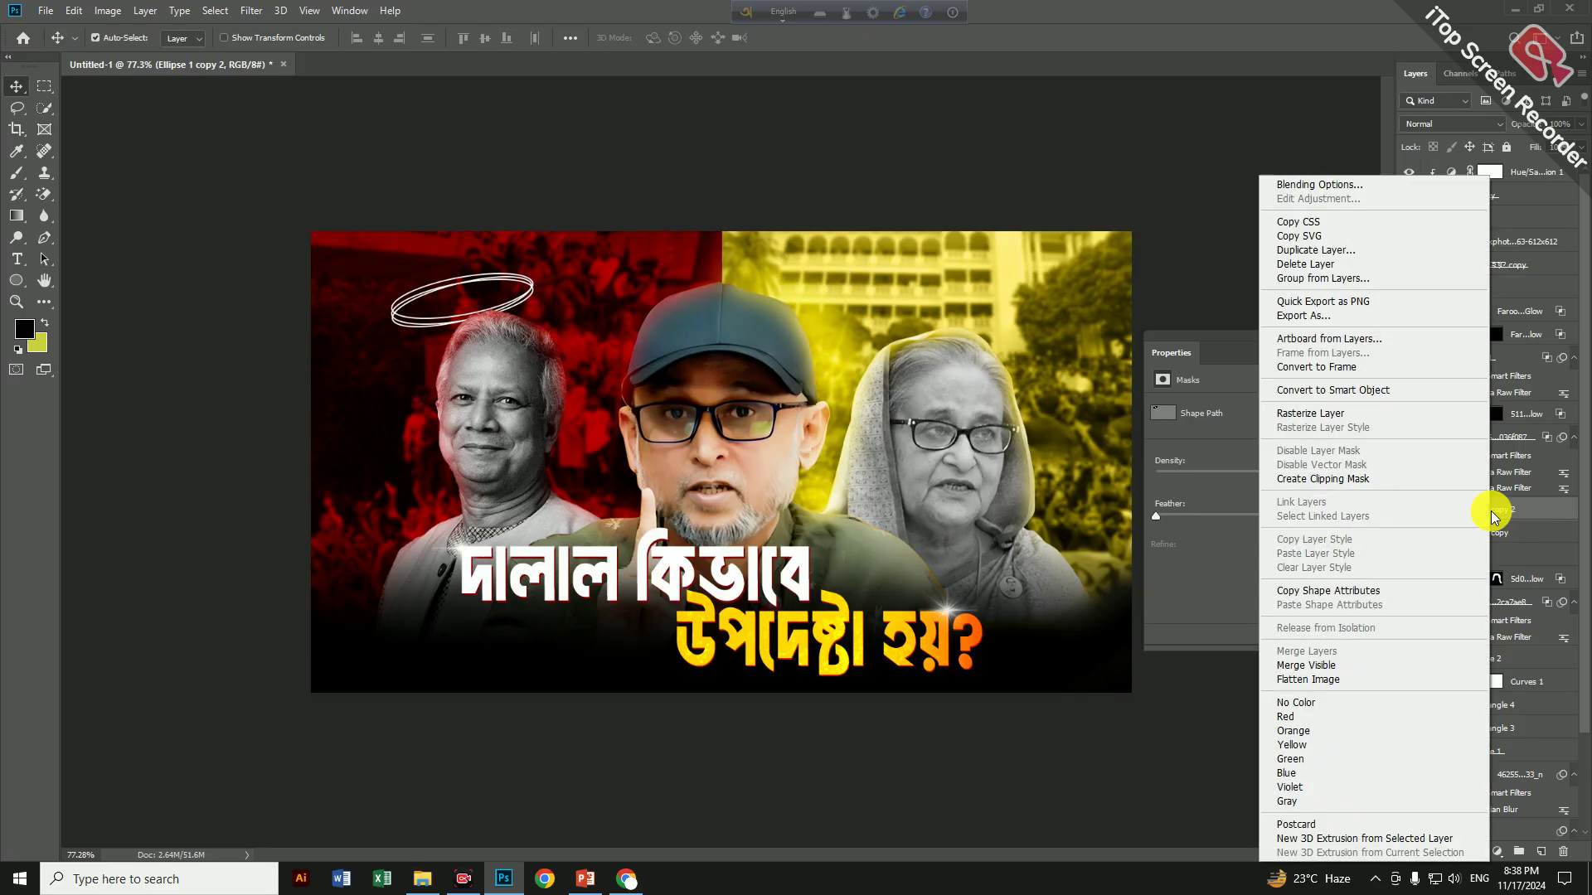
pyautogui.click(1308, 406)
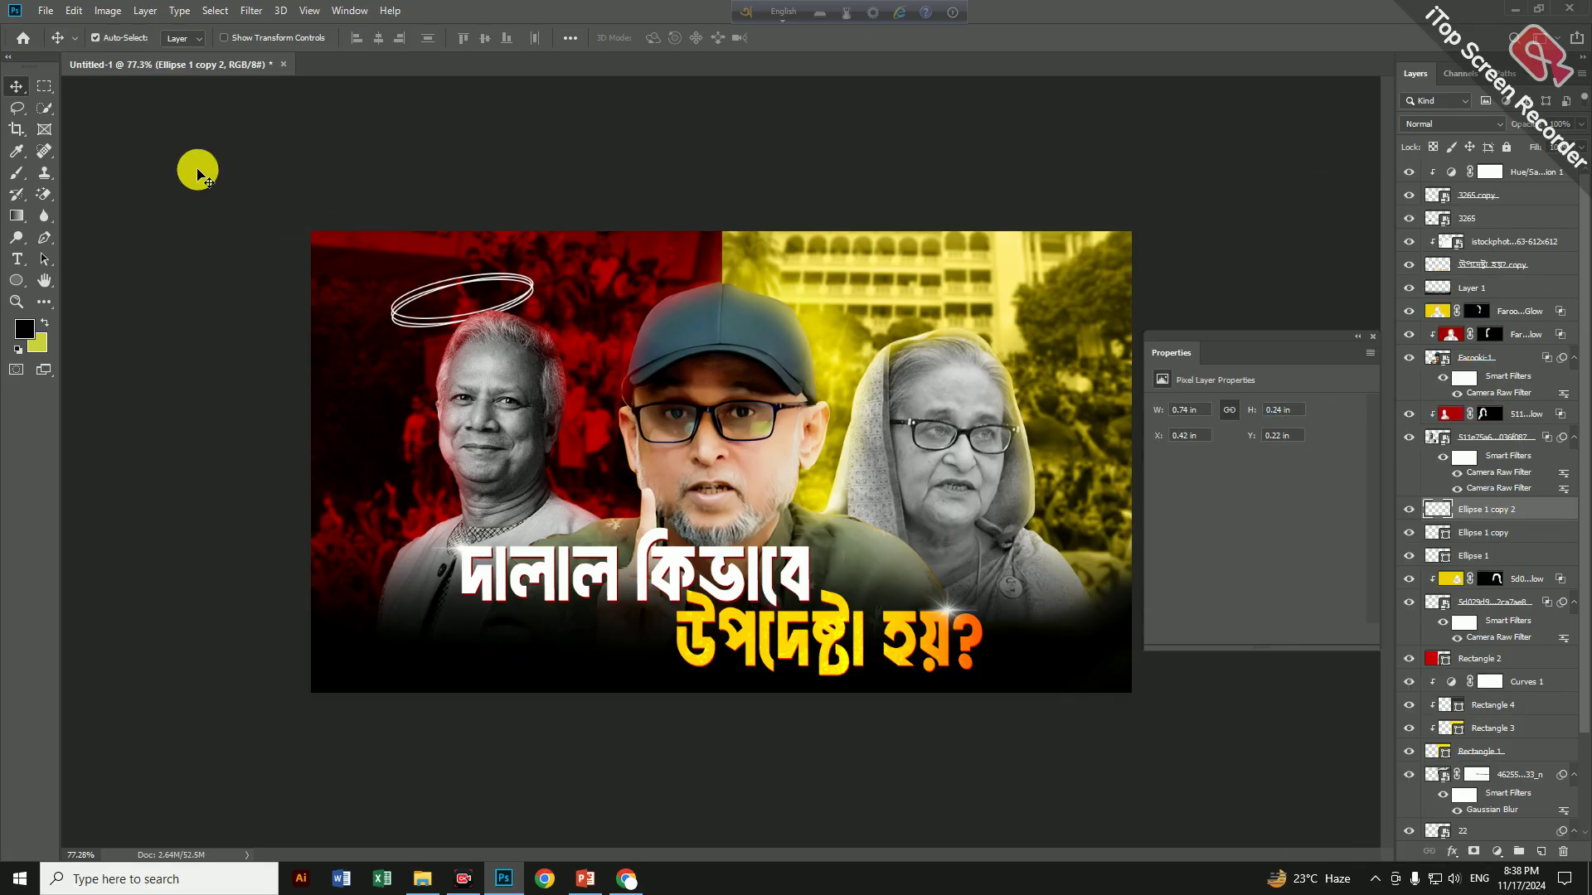
pyautogui.click(44, 86)
pyautogui.scroll(3, 404, 280)
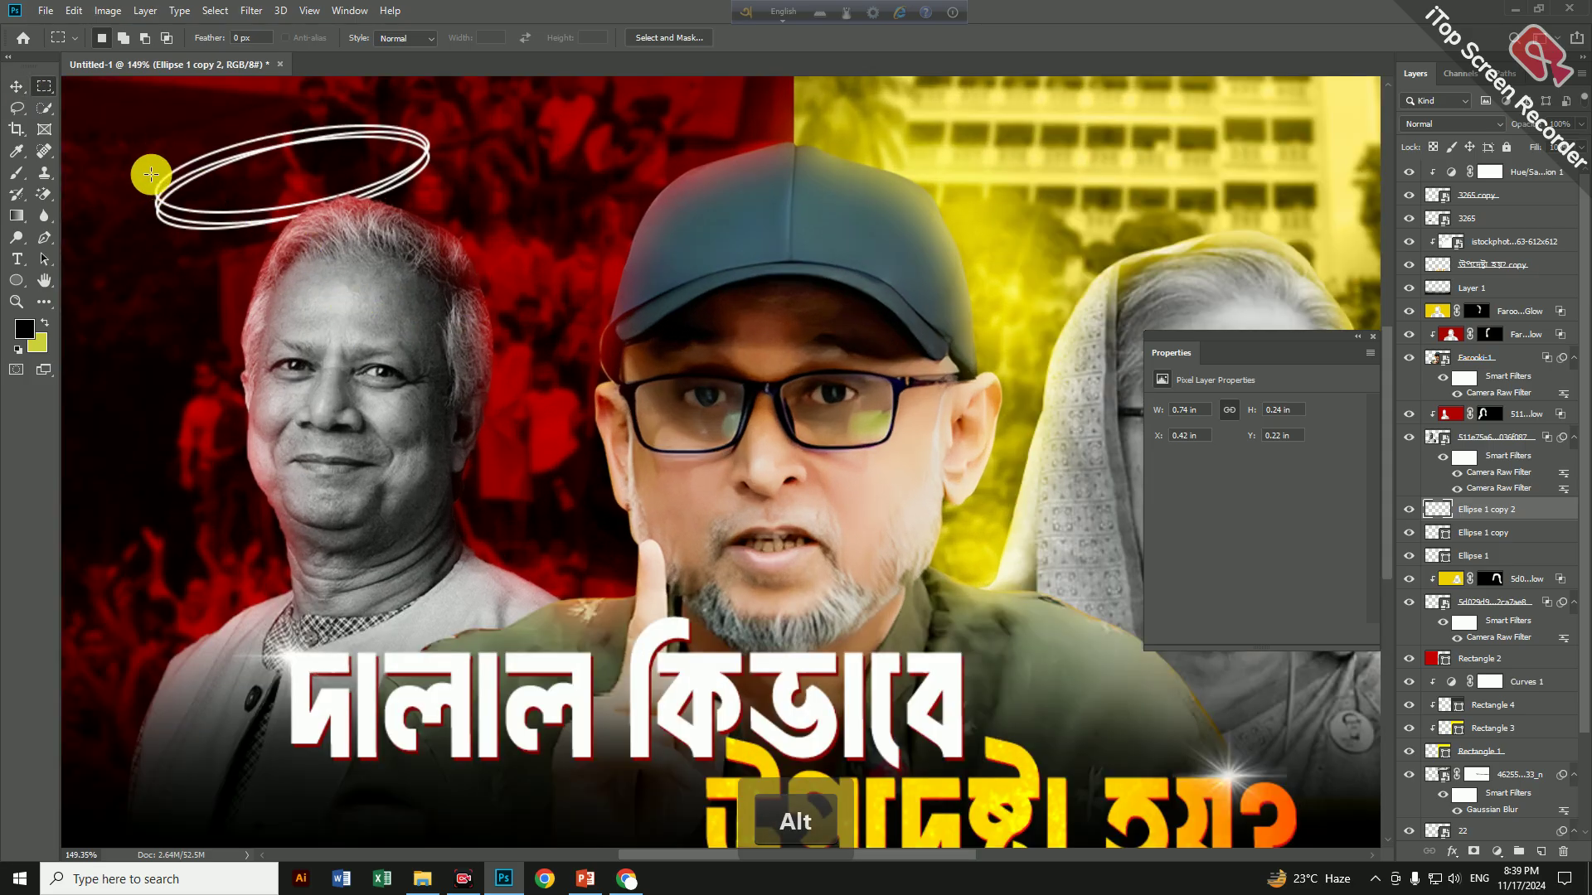
pyautogui.moveTo(151, 161); pyautogui.dragTo(380, 262)
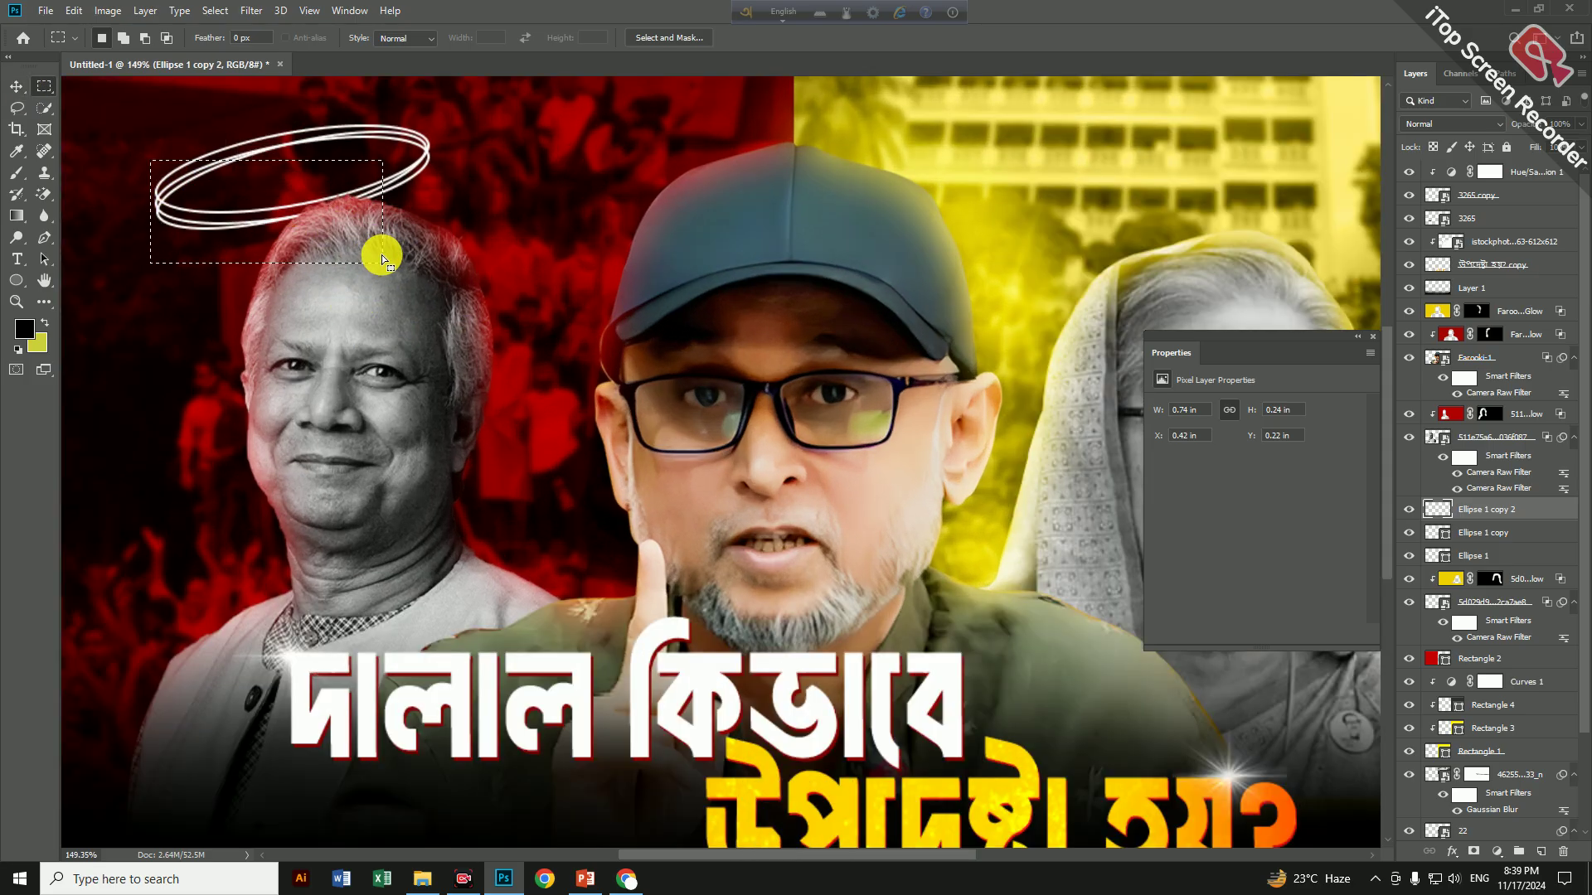
pyautogui.press('Delete')
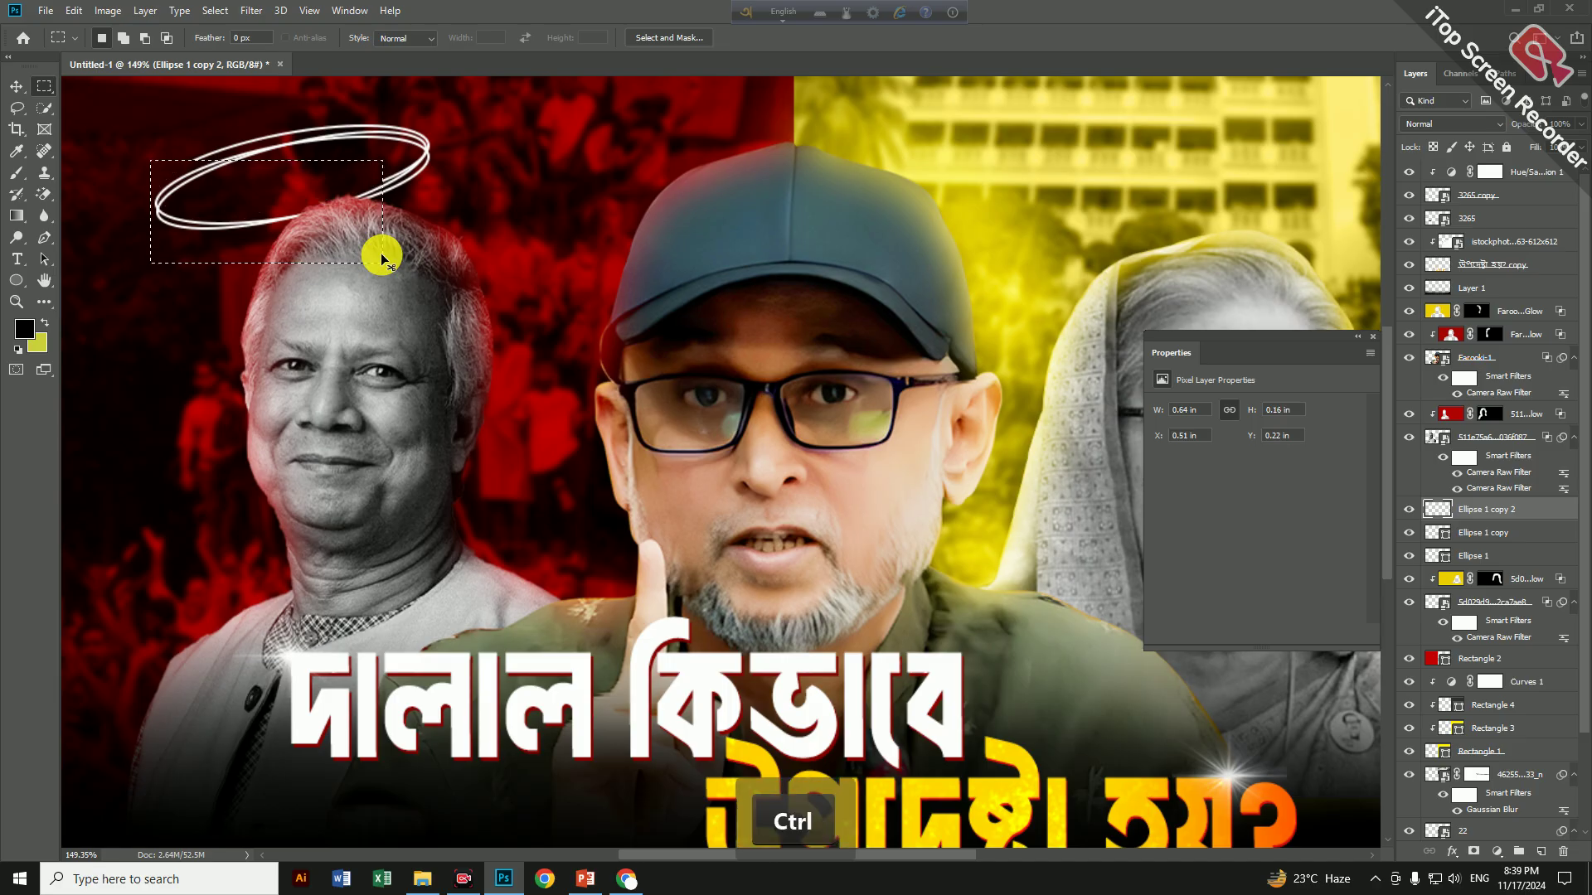
pyautogui.hotkey('ctrl', 'd')
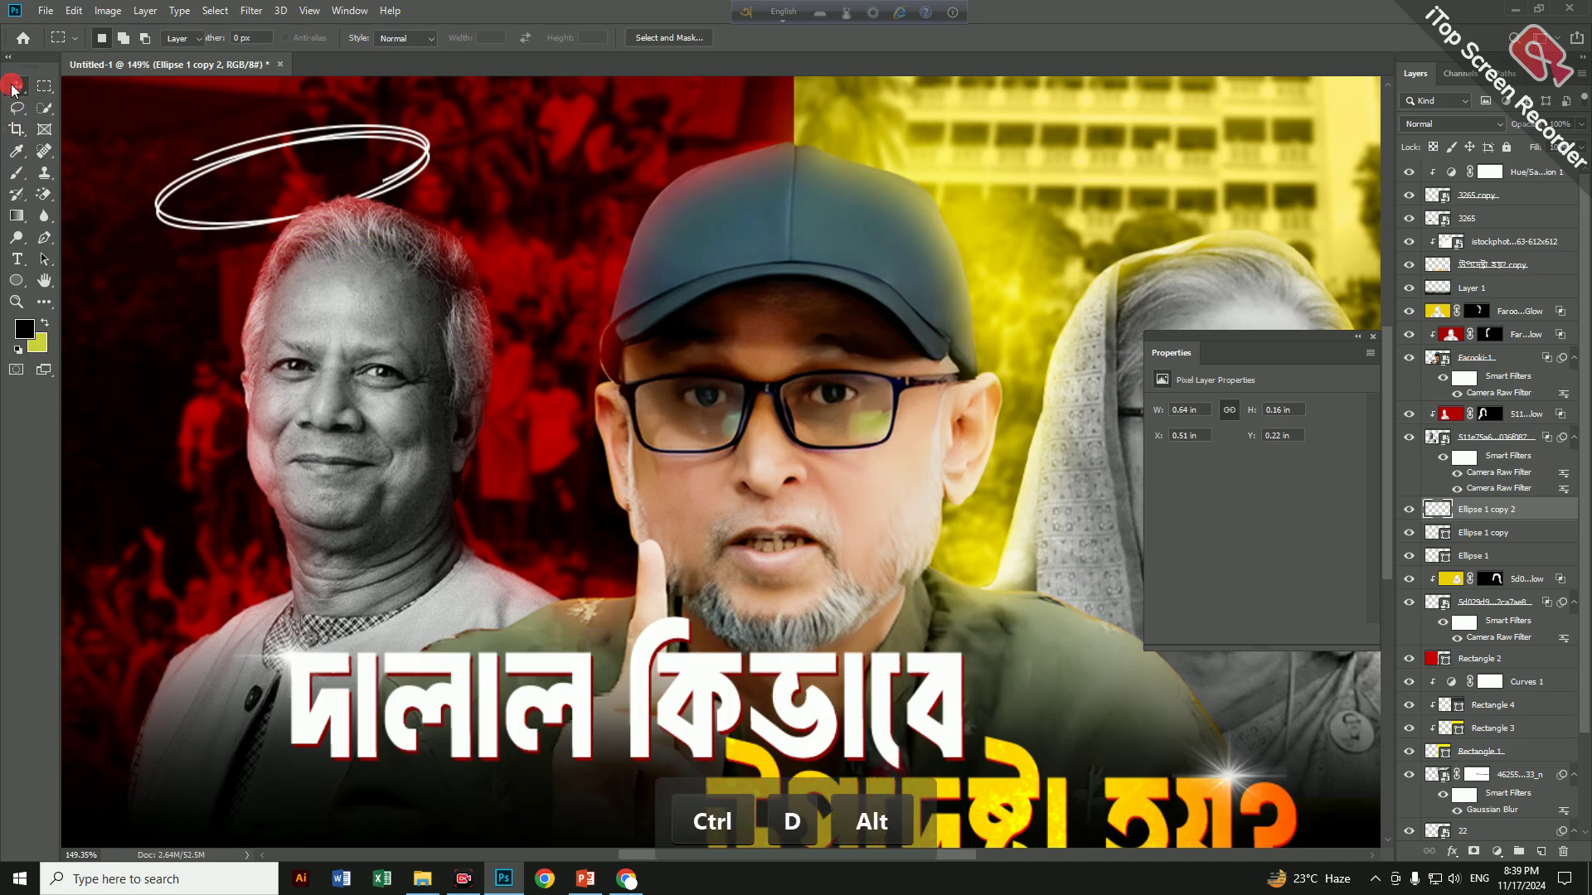
# Nudge the trimmed ellipse copy slightly down toward the other two rings
pyautogui.click(14, 86)
pyautogui.press('Down')
pyautogui.press('Down')
pyautogui.press('Down')
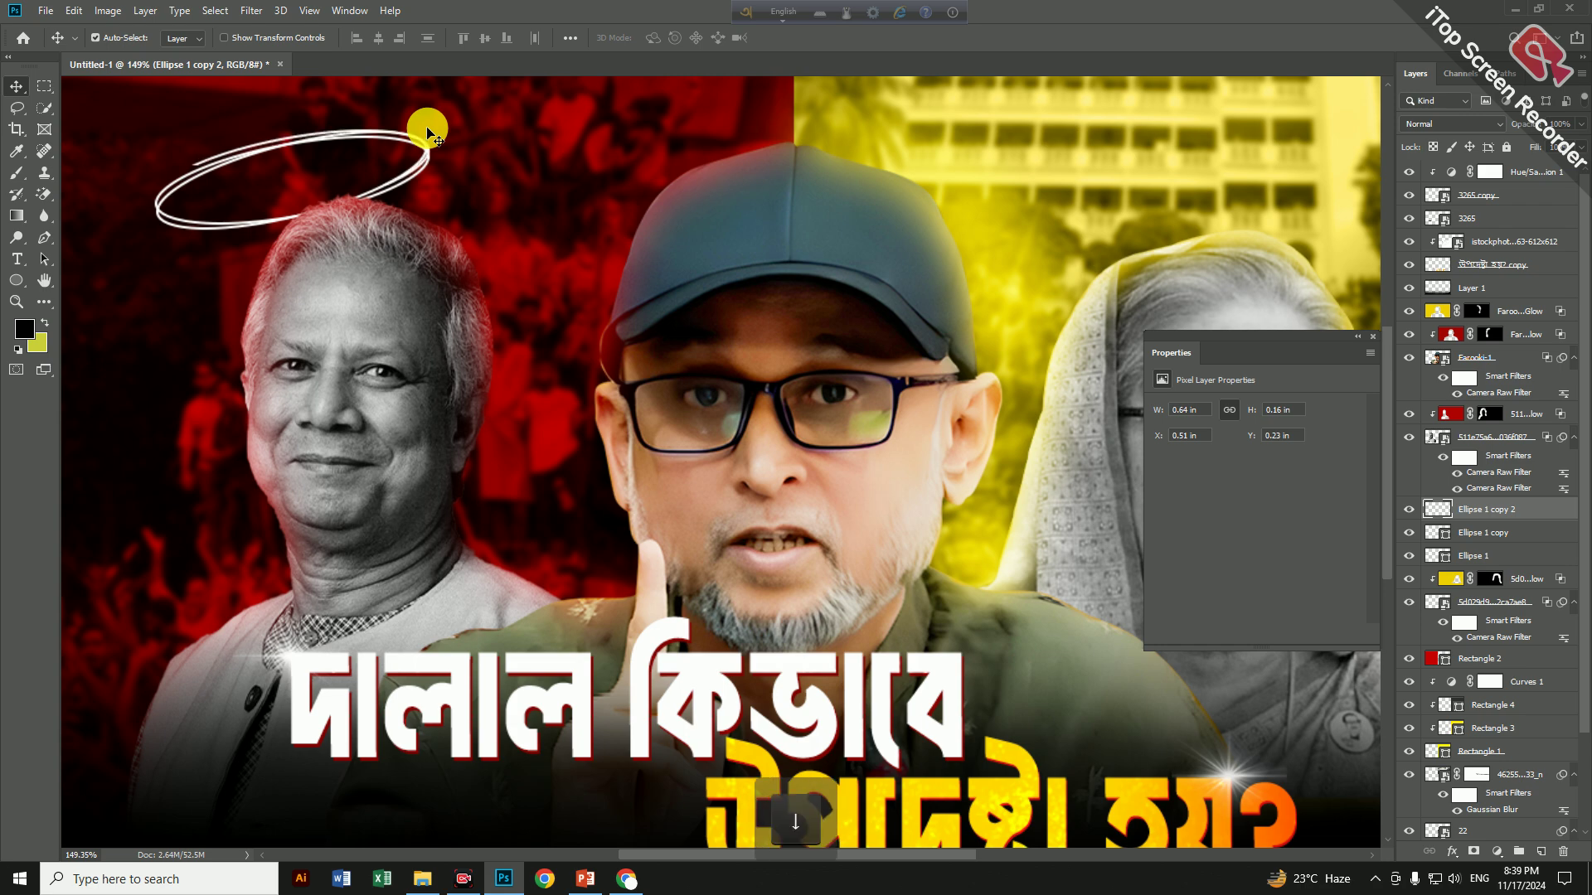
pyautogui.scroll(-2, 418, 126)
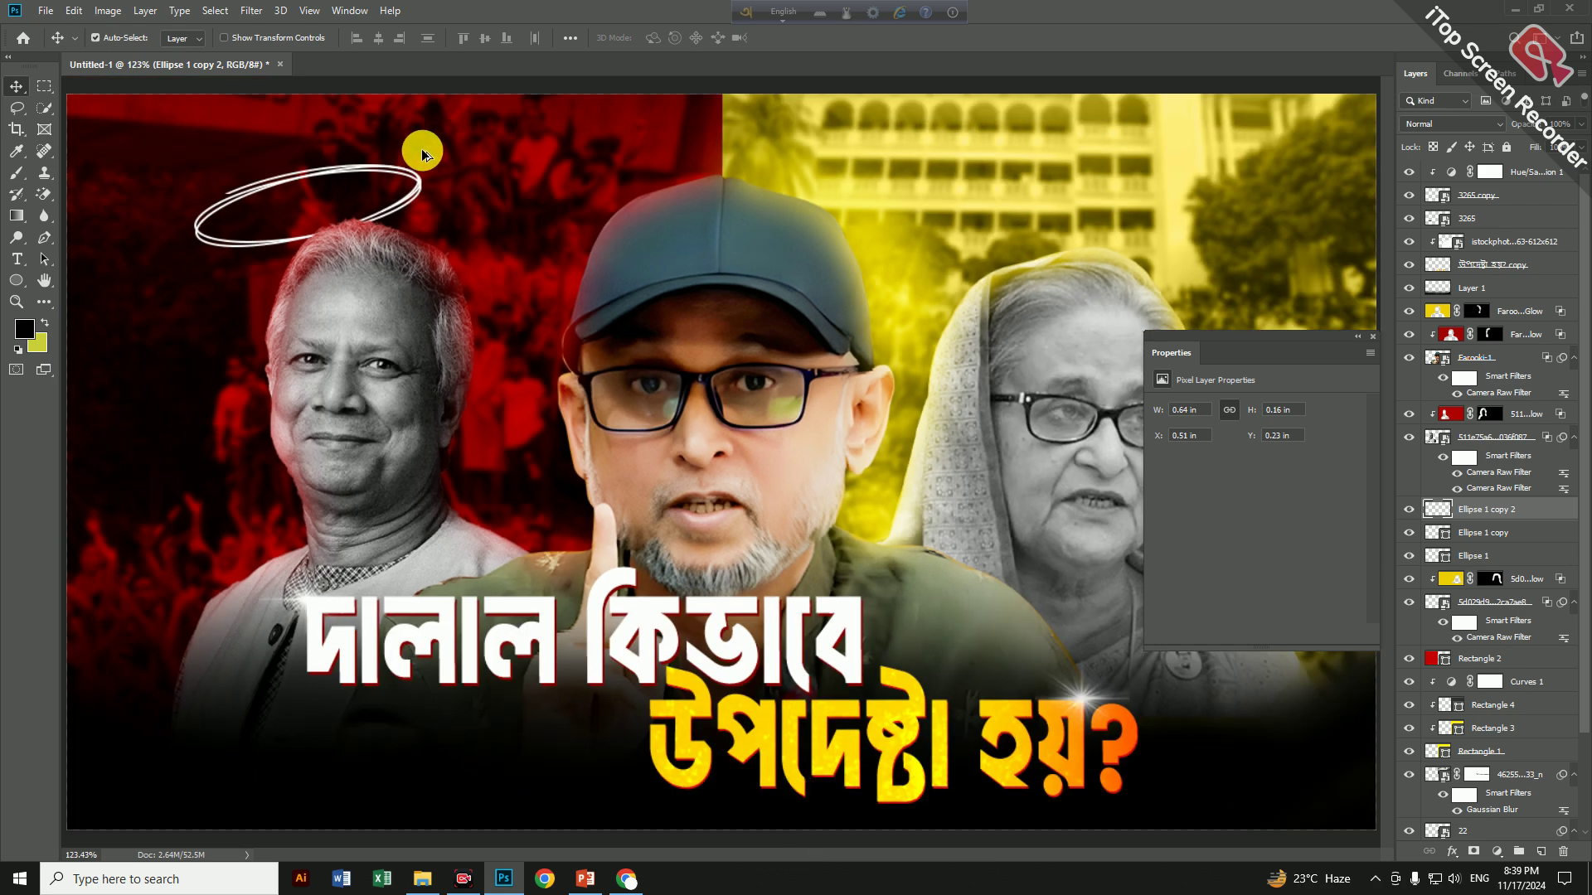
# Merge the three ellipse layers into a single halo layer
pyautogui.keyDown('ctrl'); pyautogui.click(1469, 557); pyautogui.keyUp('ctrl')
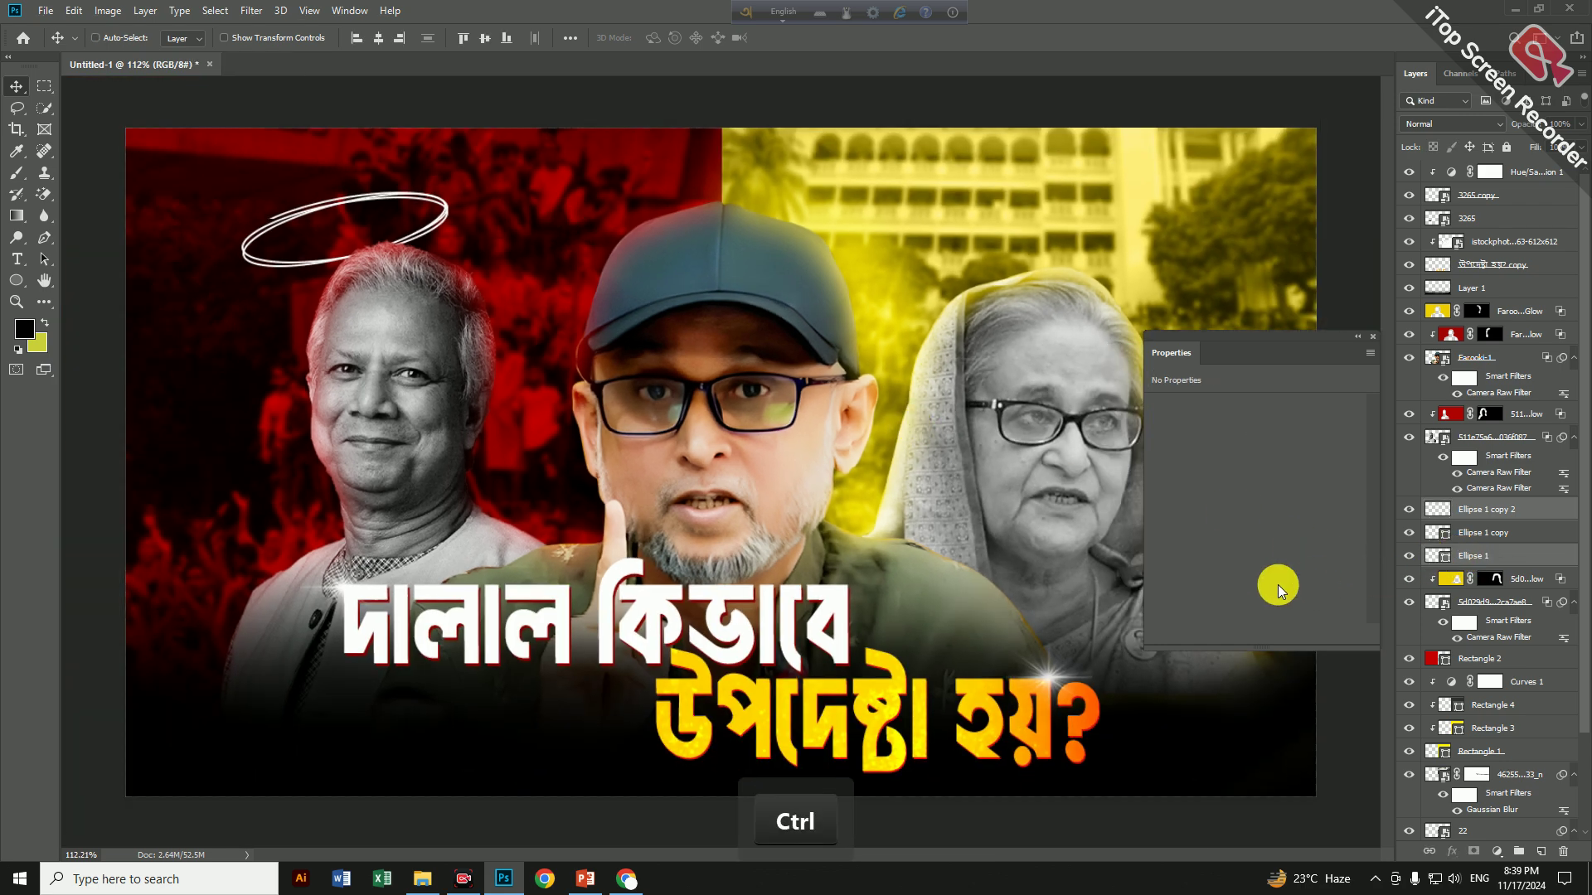
pyautogui.keyDown('ctrl'); pyautogui.click(1485, 537); pyautogui.keyUp('ctrl')
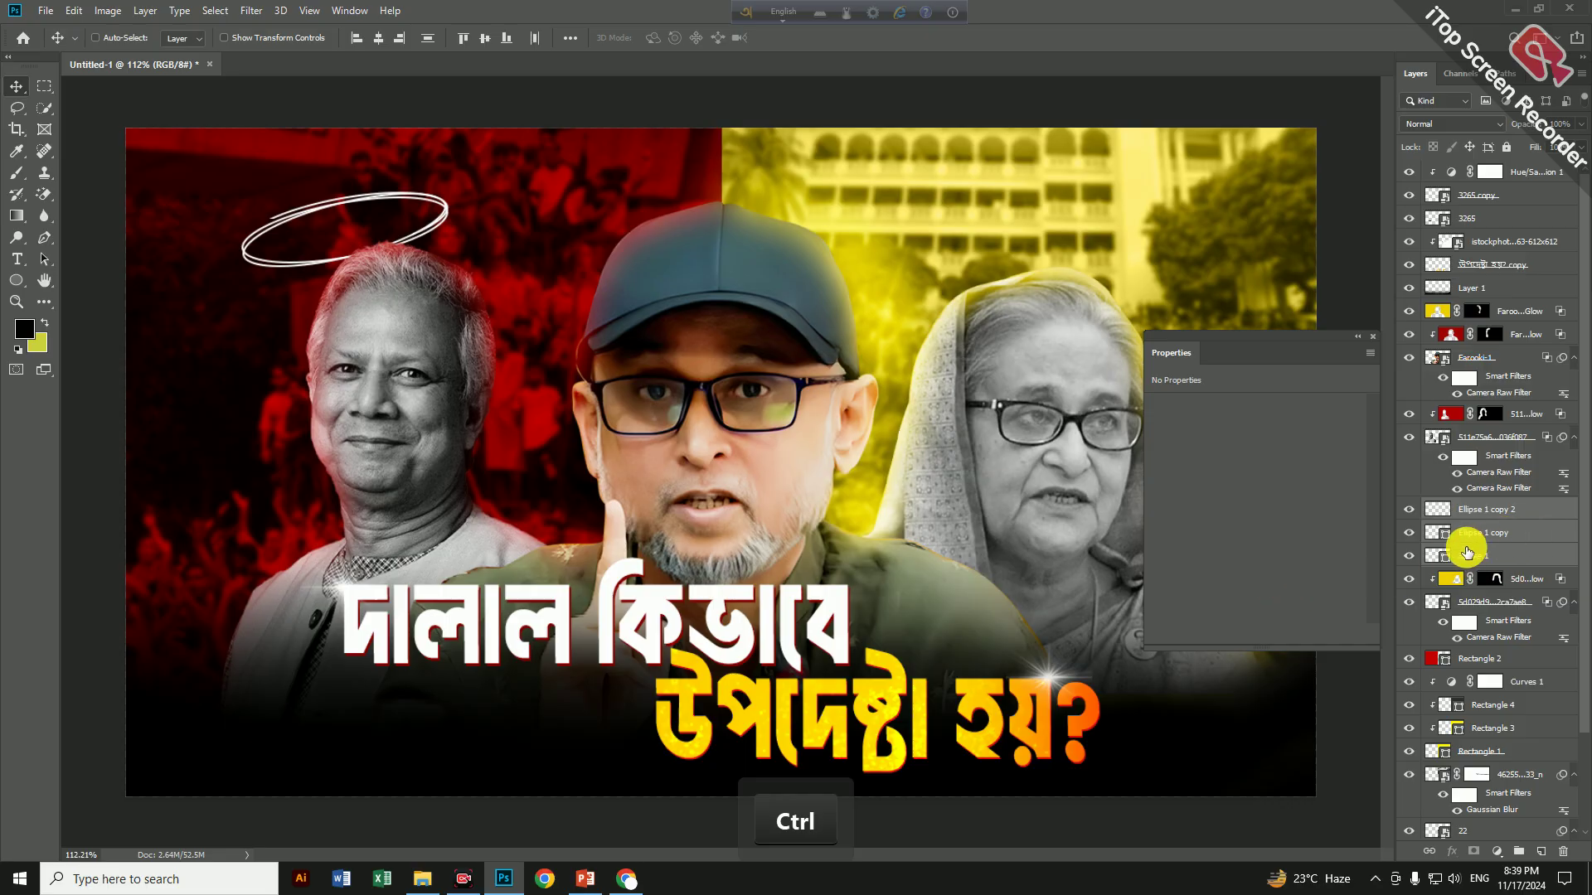
pyautogui.hotkey('ctrl', 'e')
# Duplicate the merged halo, flip the copy horizontally, and place it over the yellow-side portrait's head
pyautogui.hotkey('ctrl', 'j')
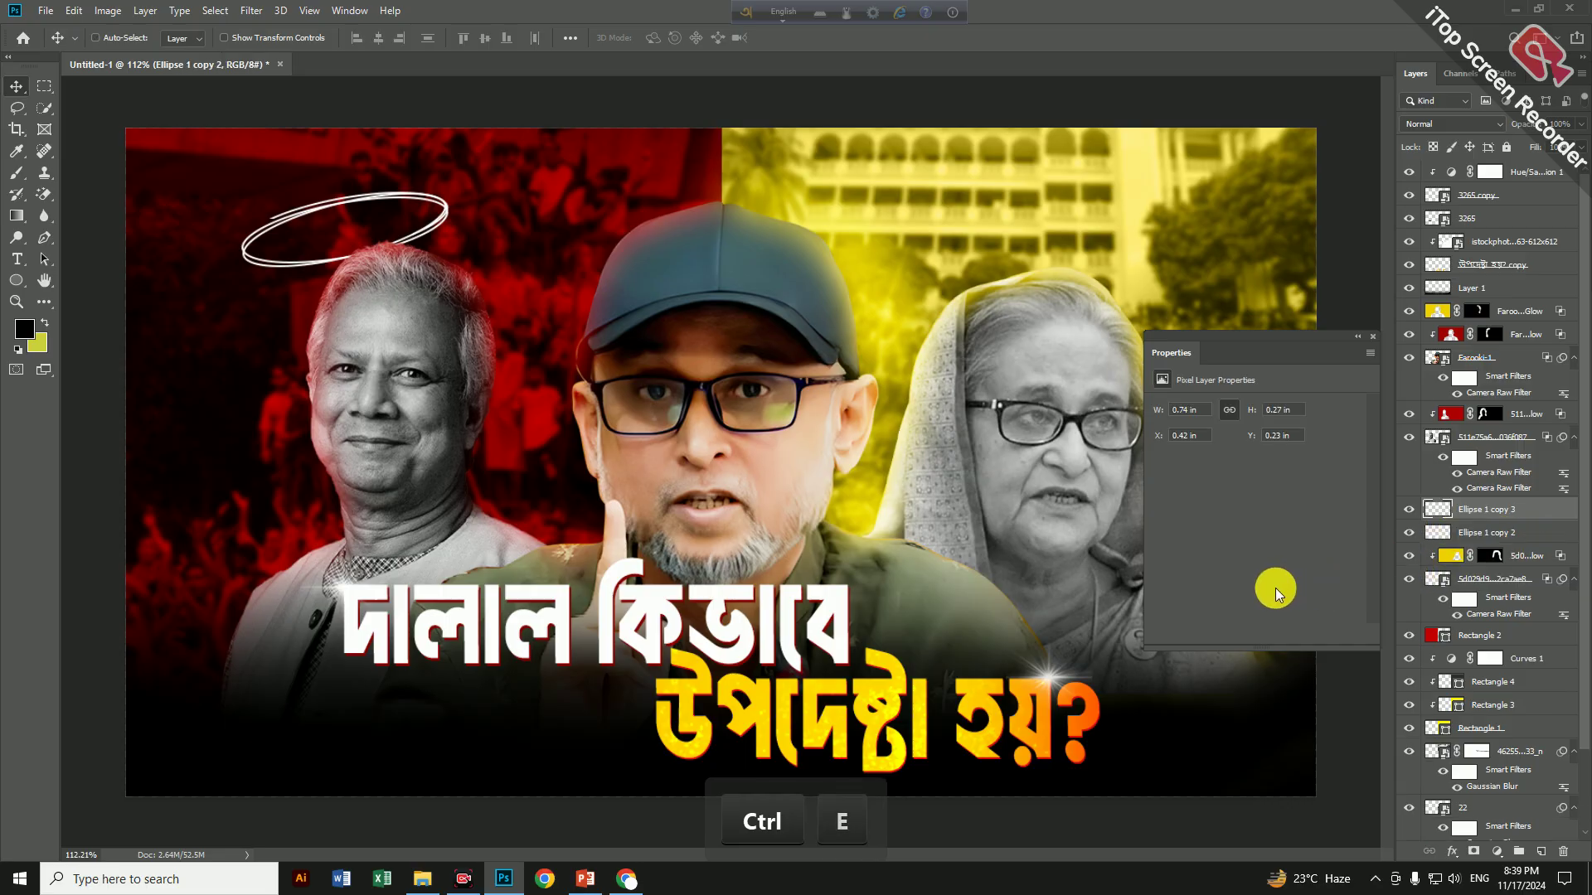
pyautogui.moveTo(441, 234); pyautogui.dragTo(1103, 235)
pyautogui.hotkey('ctrl', 't')
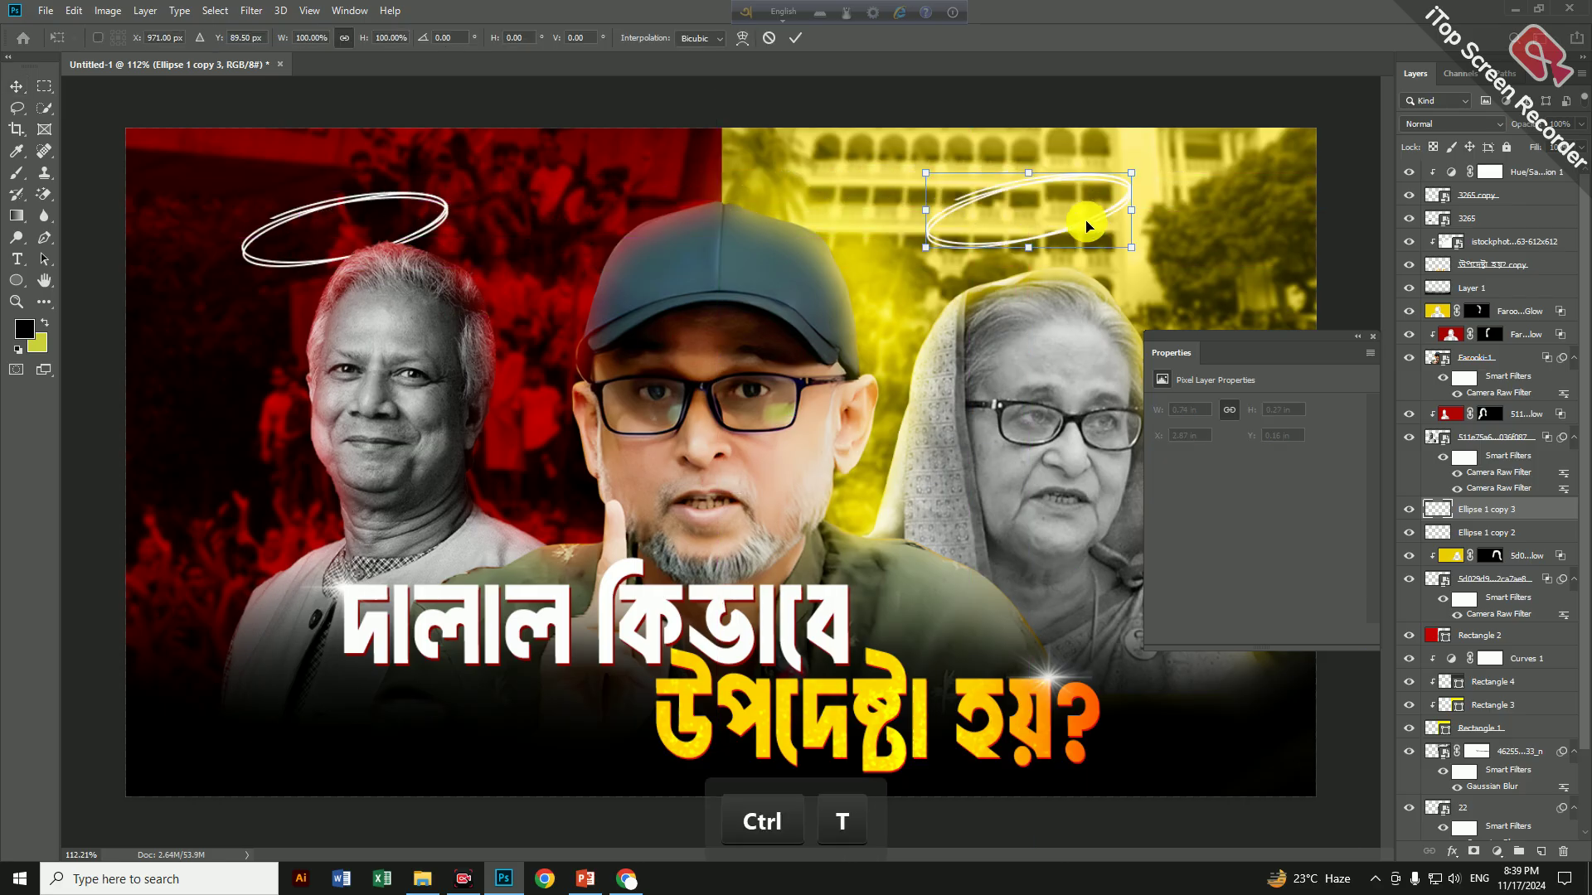
pyautogui.rightClick(1086, 220)
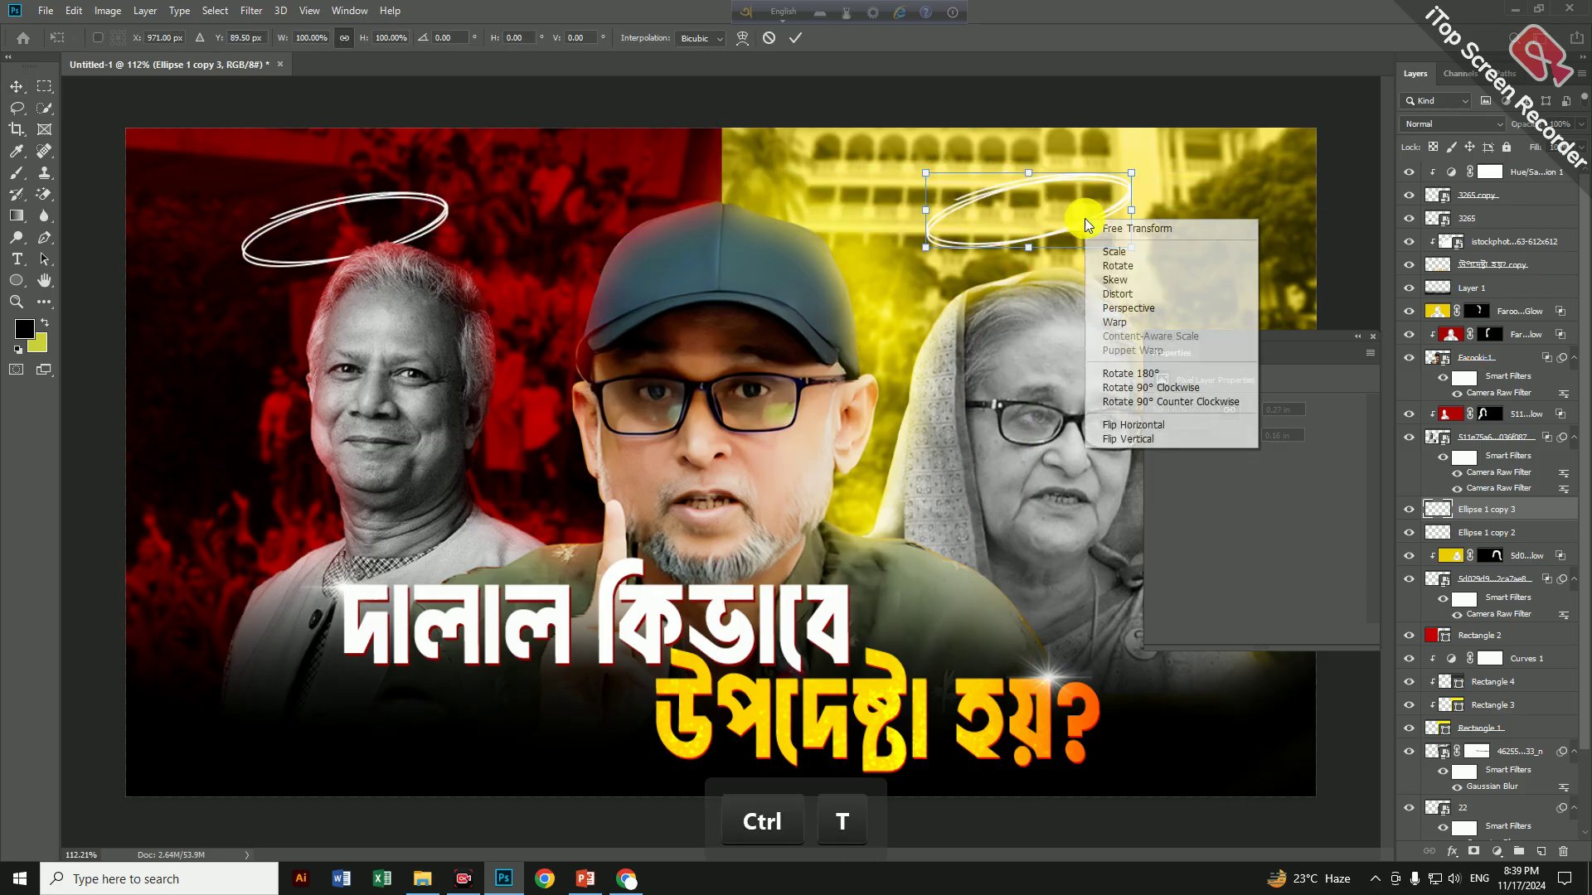
pyautogui.click(1148, 425)
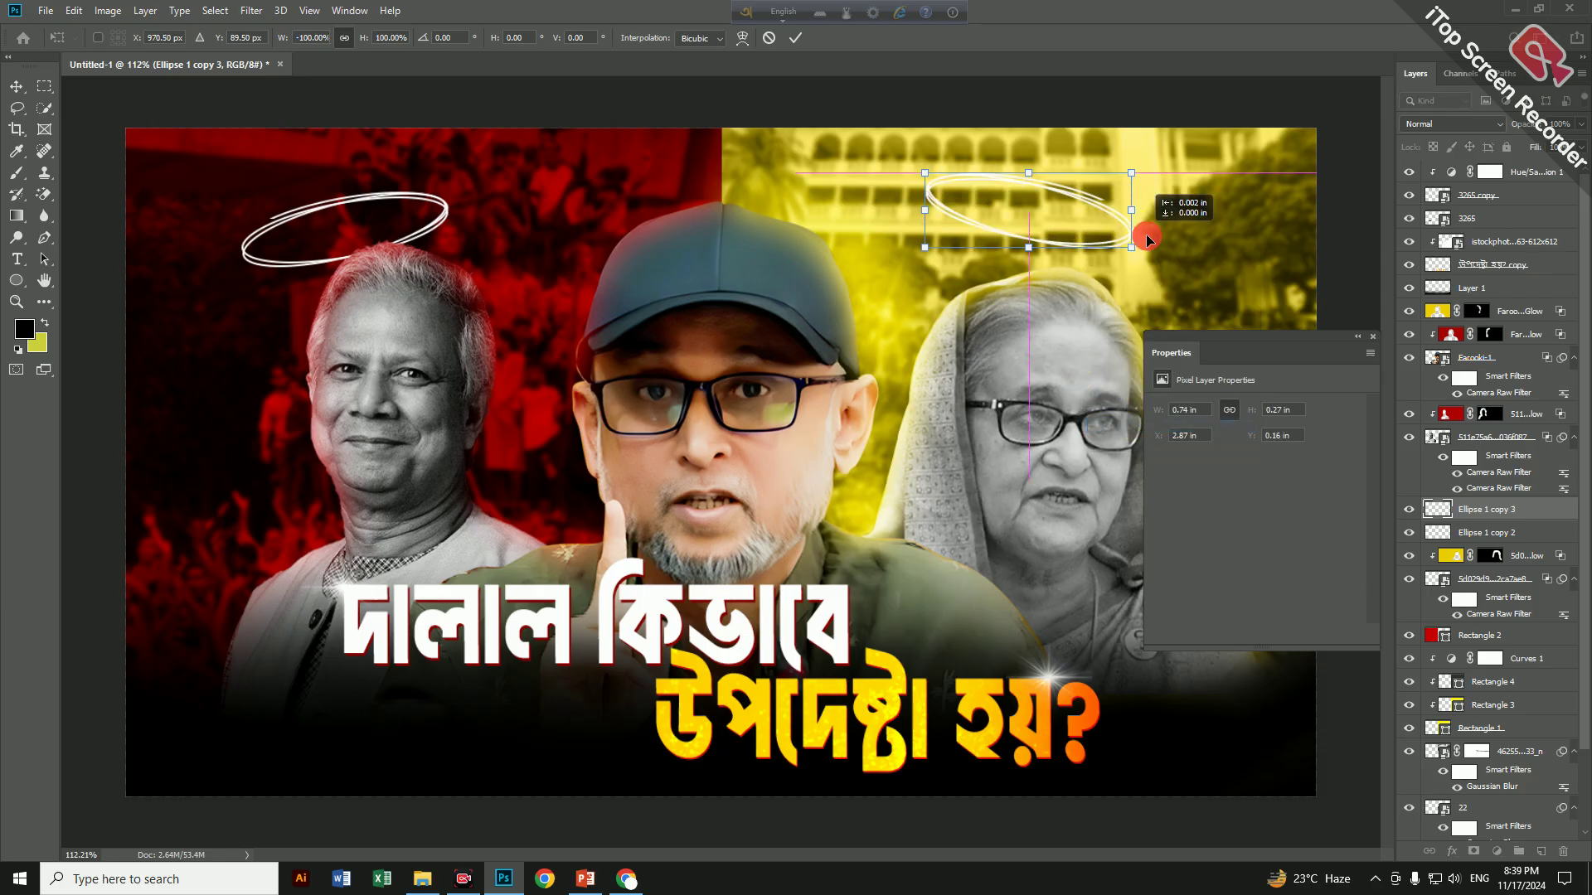
pyautogui.moveTo(1115, 229); pyautogui.dragTo(1155, 282)
pyautogui.press('Return')
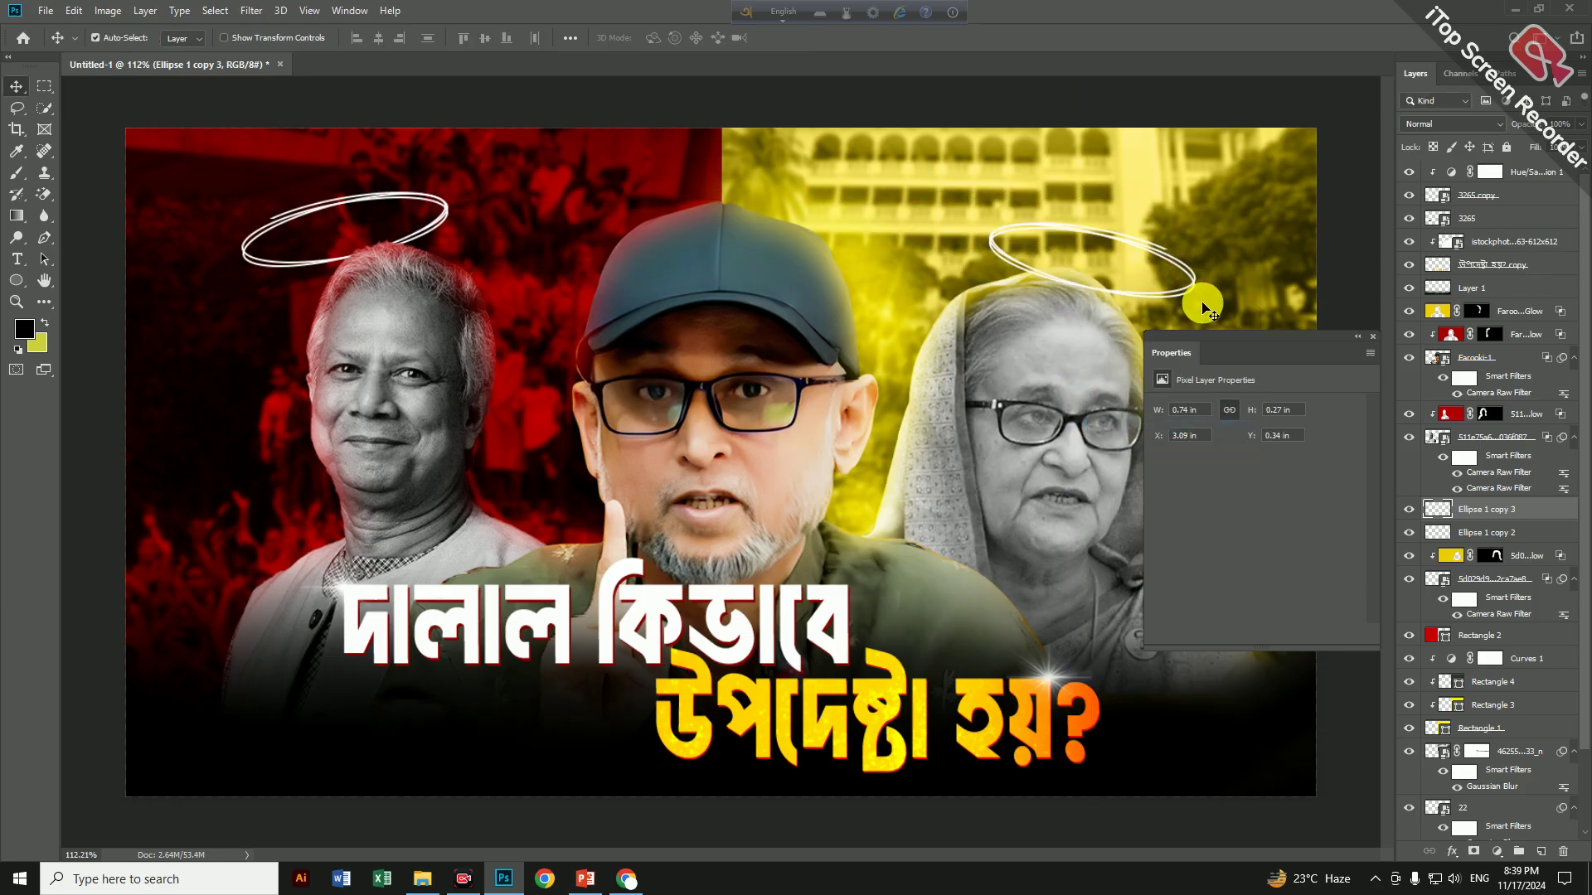
# Move the flipped halo's layer beneath the yellow-side portrait's layer, directly above Rectangle 2
pyautogui.moveTo(1480, 509); pyautogui.dragTo(1488, 626)
pyautogui.scroll(-1, 938, 333)
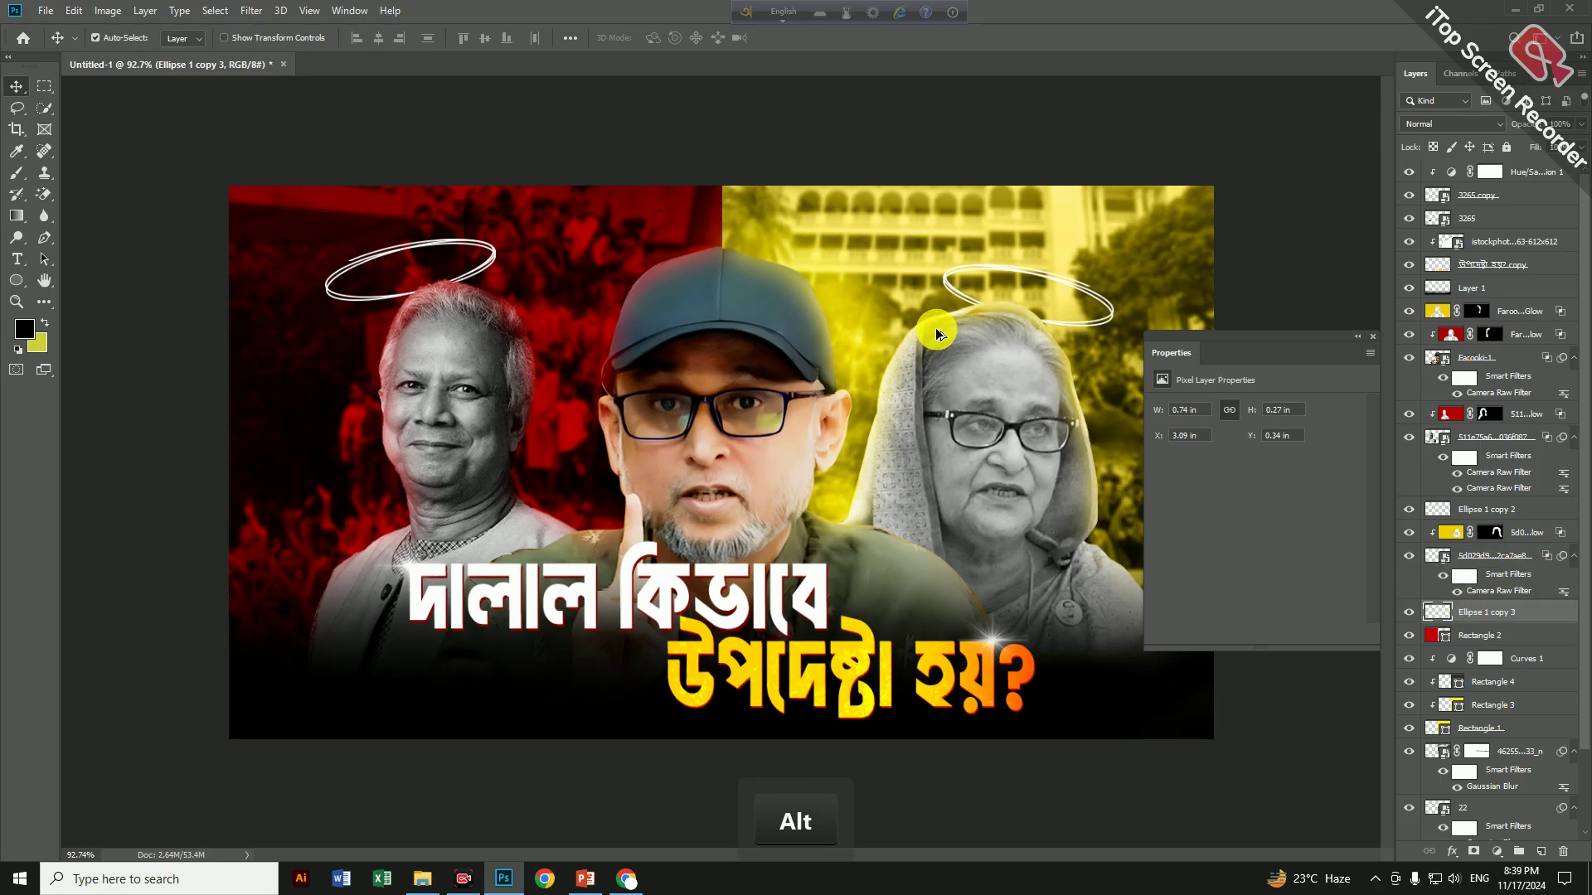
pyautogui.scroll(-1, 913, 352)
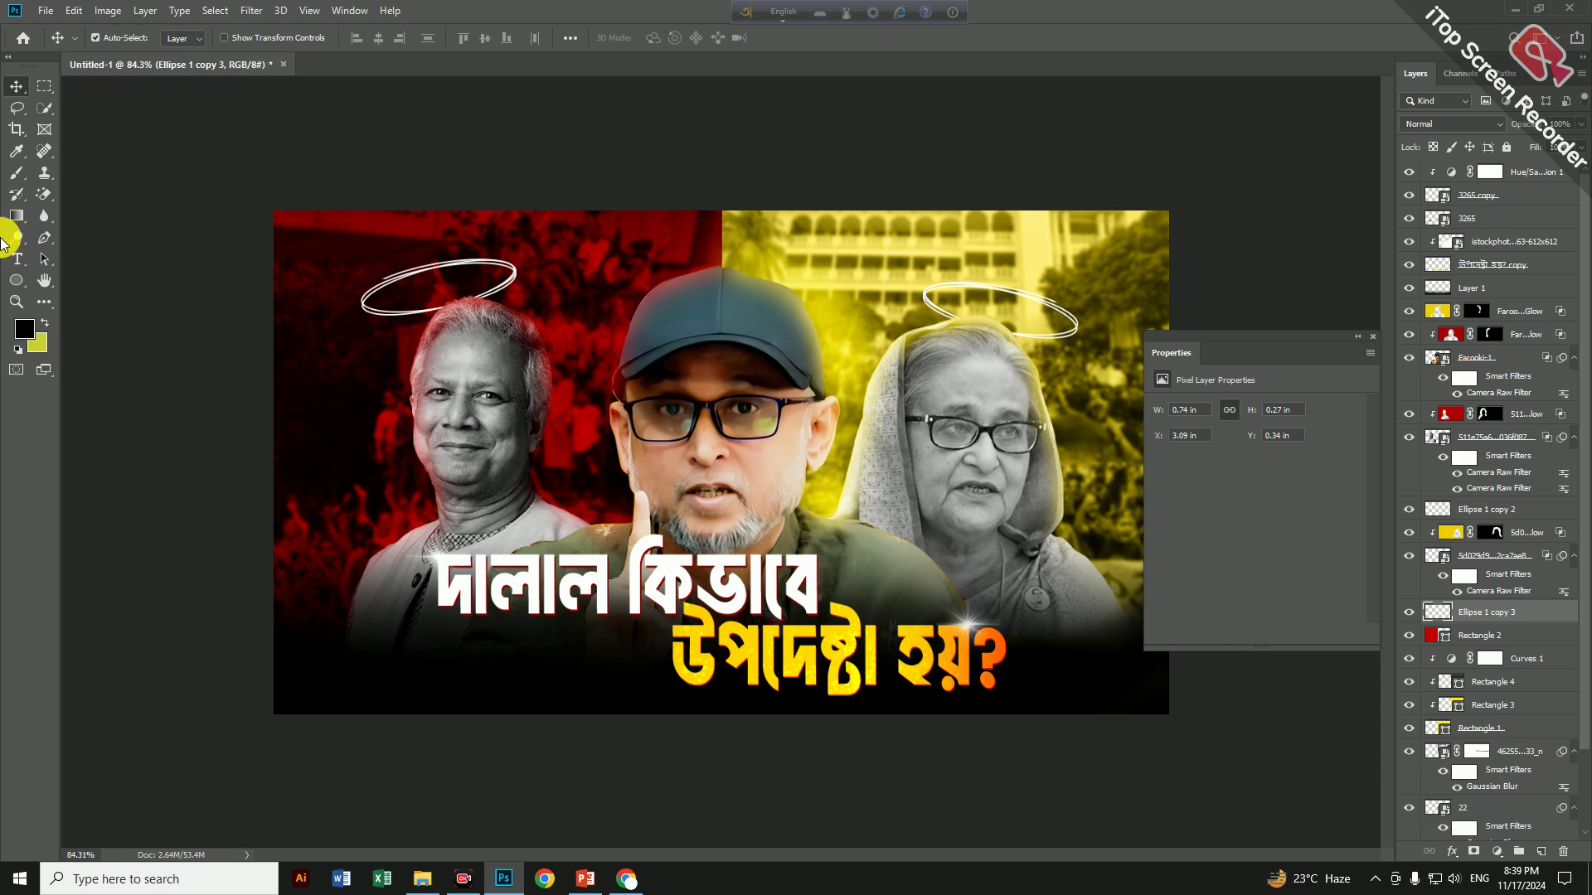
# Add an 18 pt text near the canvas's upper edge, beside the red-side halo, and begin it with the Bangla letters "ব্য"
pyautogui.click(16, 260)
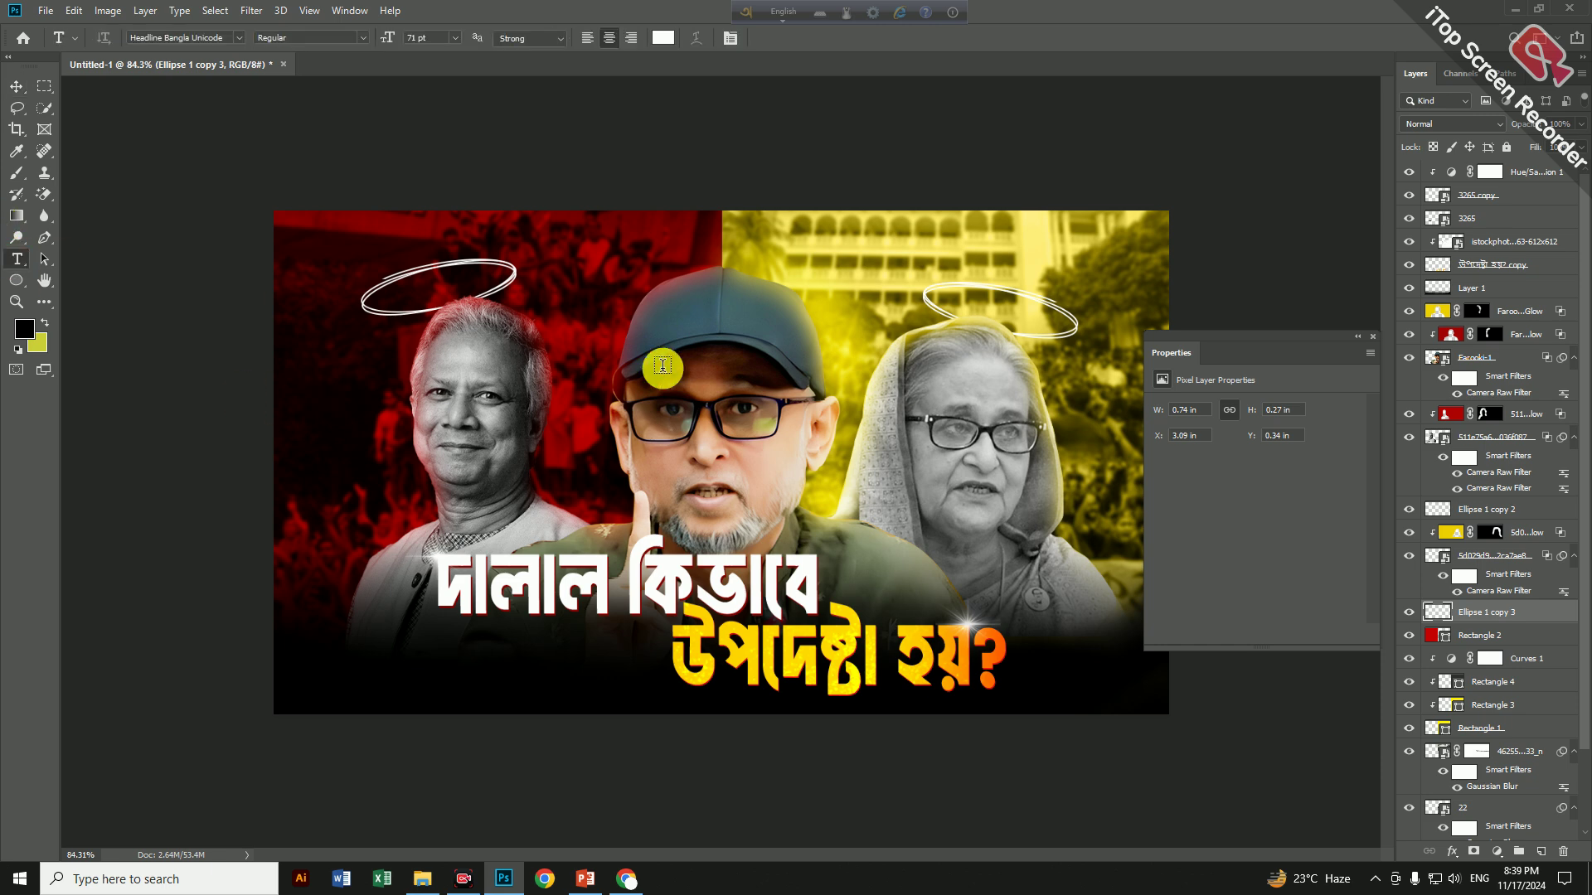
pyautogui.click(579, 259)
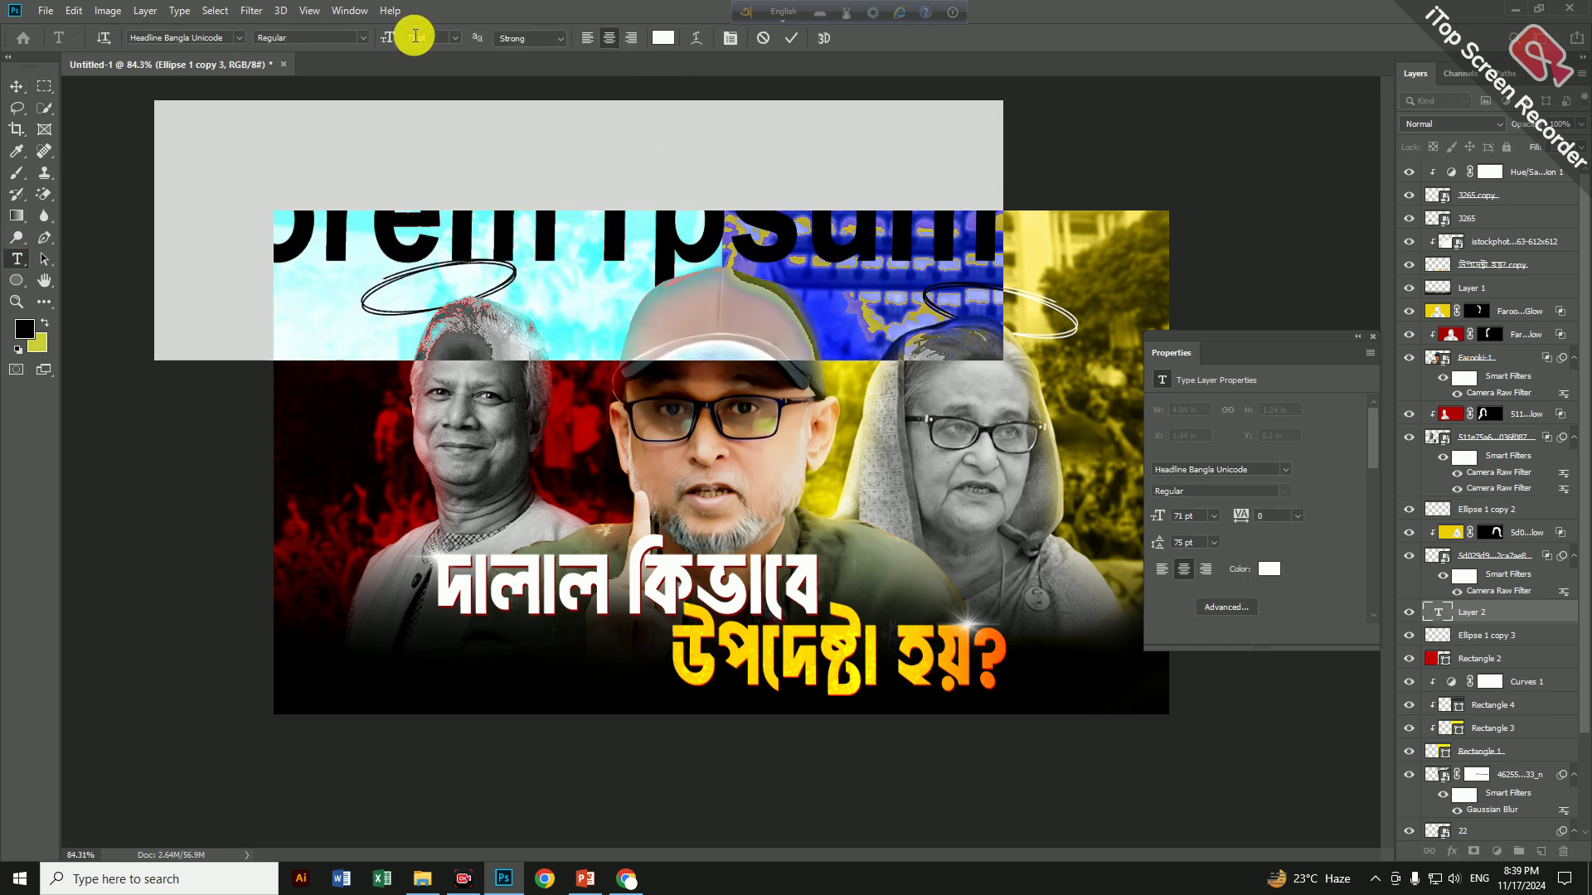
pyautogui.click(455, 38)
pyautogui.click(433, 166)
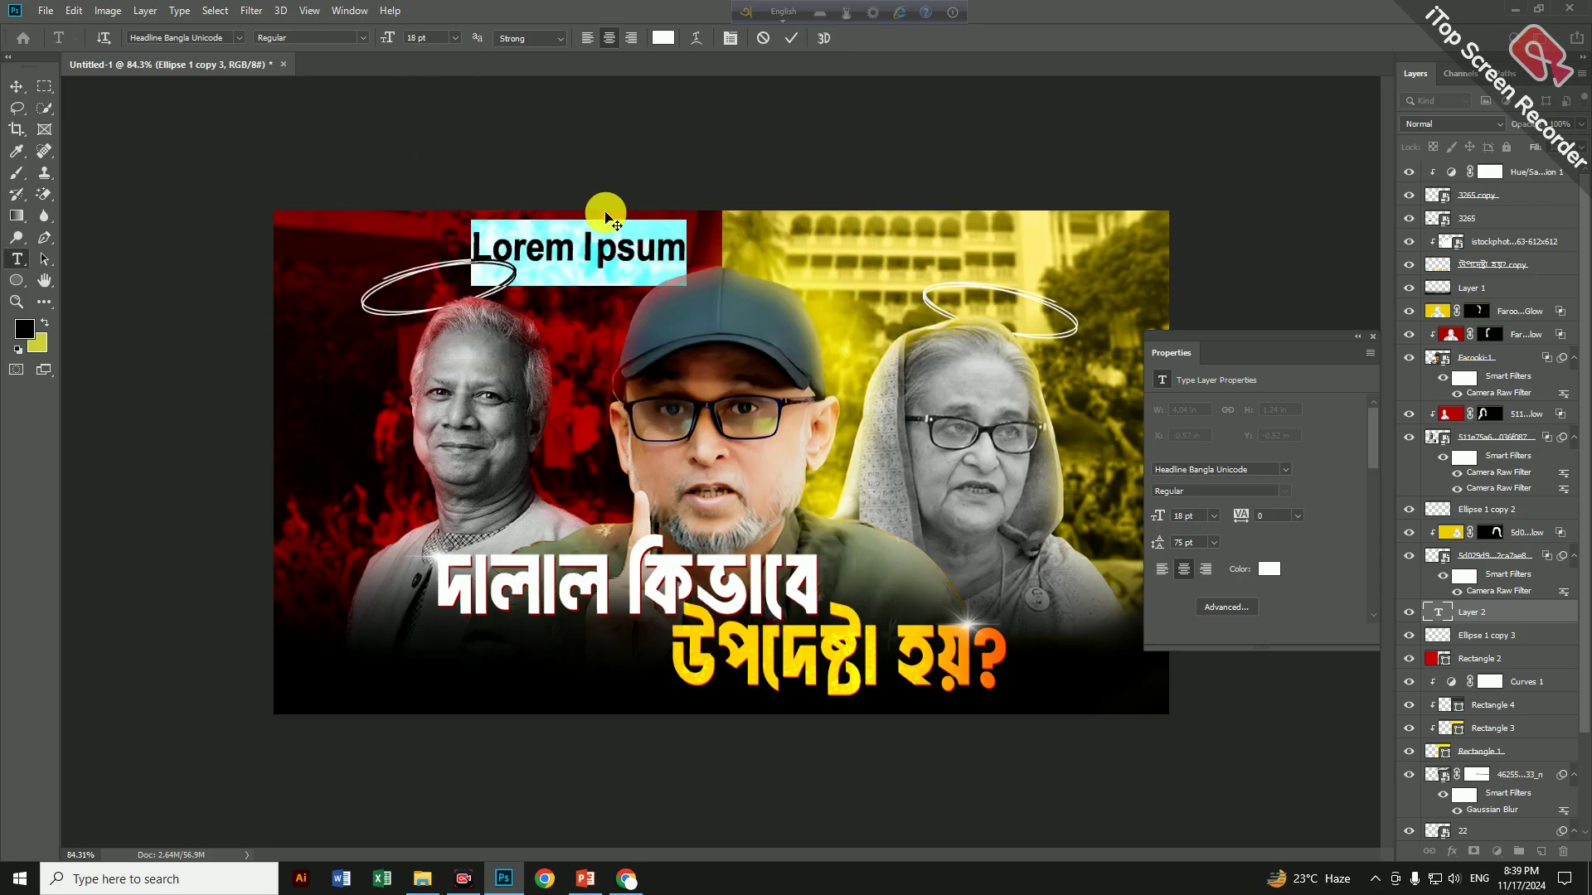
pyautogui.write('b')
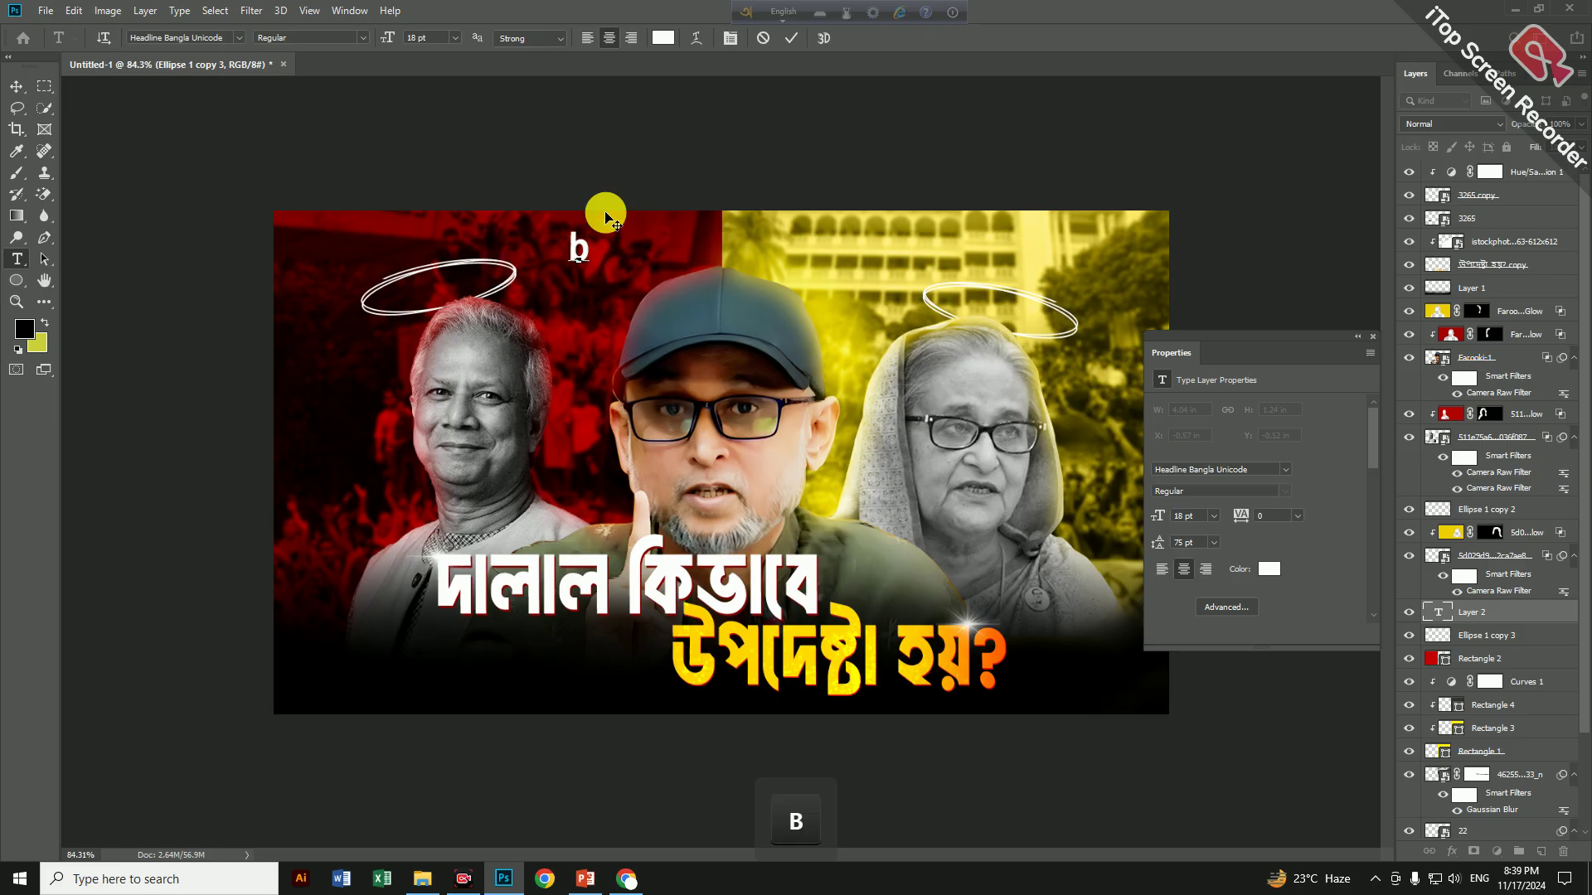
pyautogui.press('BackSpace')
pyautogui.press('F12')
pyautogui.write('bZ')
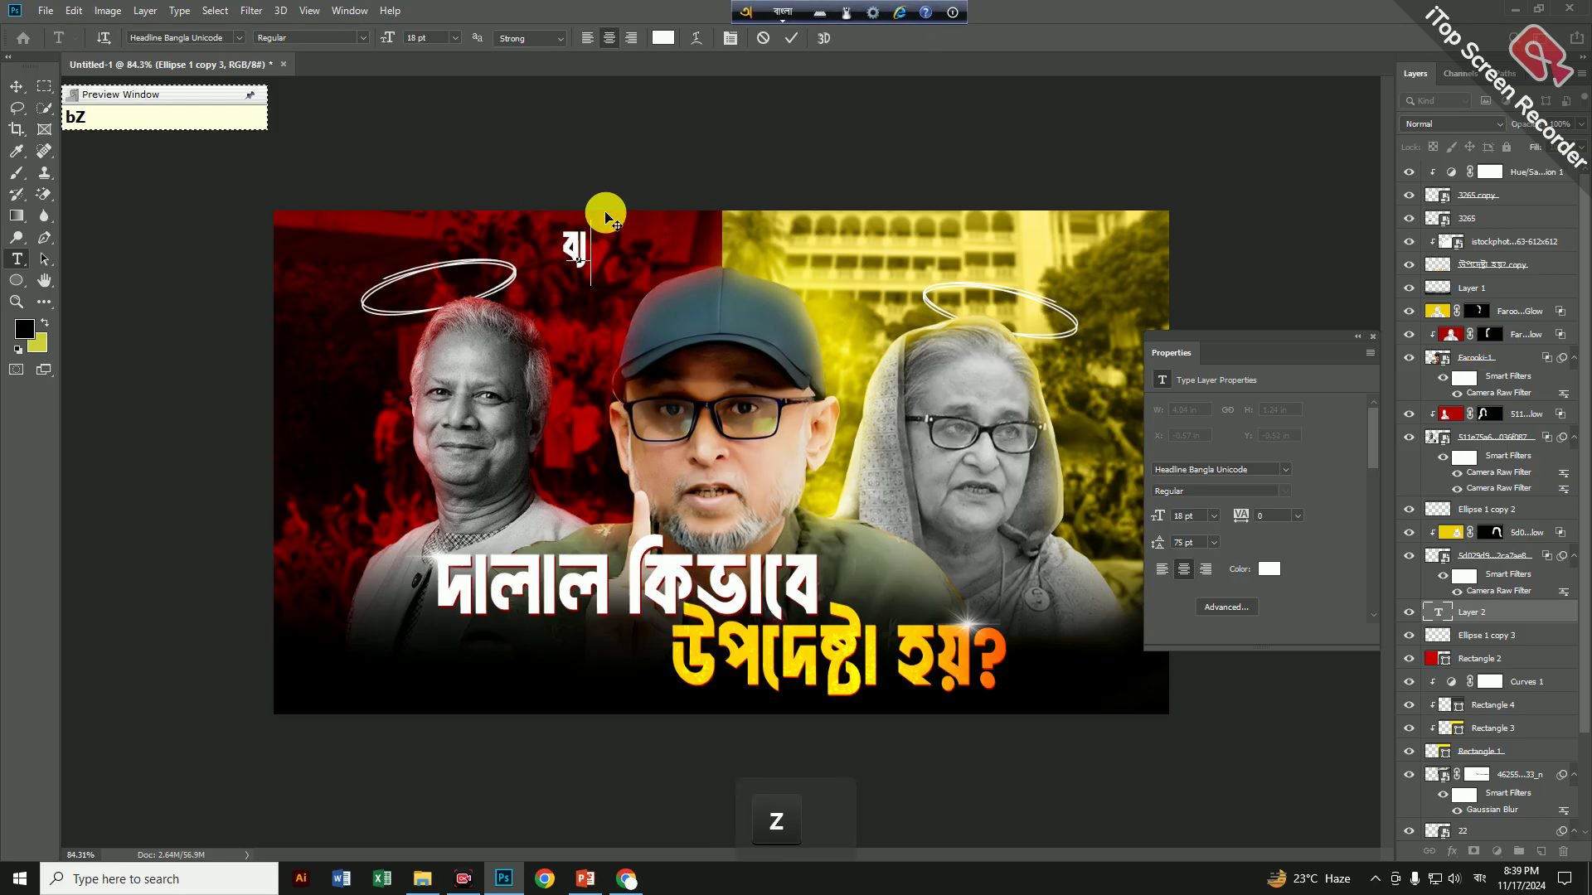
pyautogui.write('rrTh')
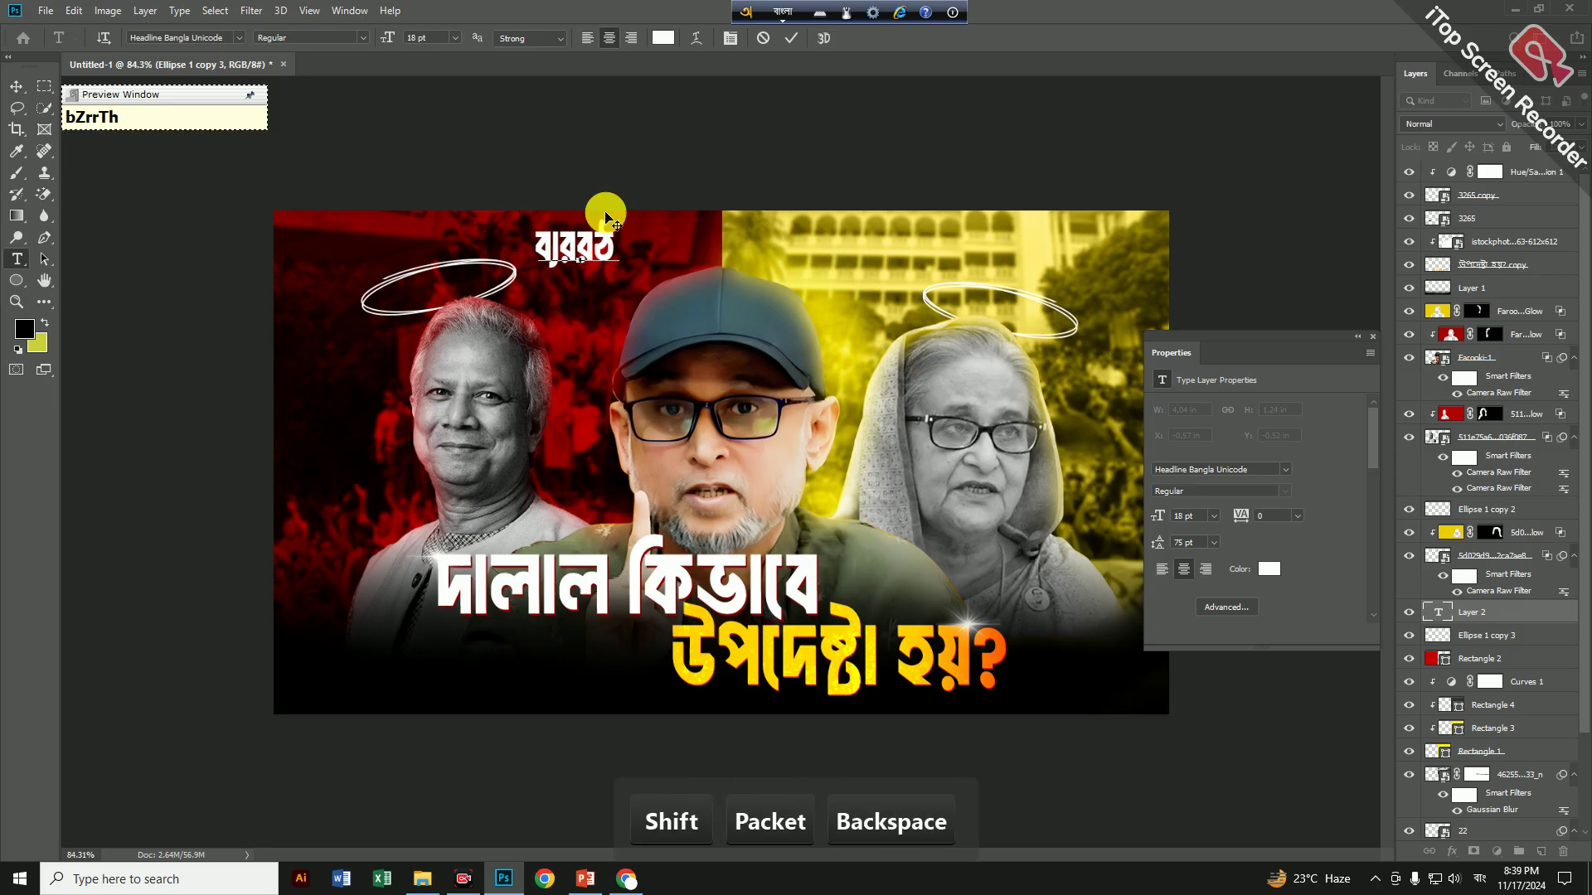
pyautogui.press('BackSpace')
pyautogui.press('BackSpace')
pyautogui.press('BackSpace')
pyautogui.press('BackSpace')
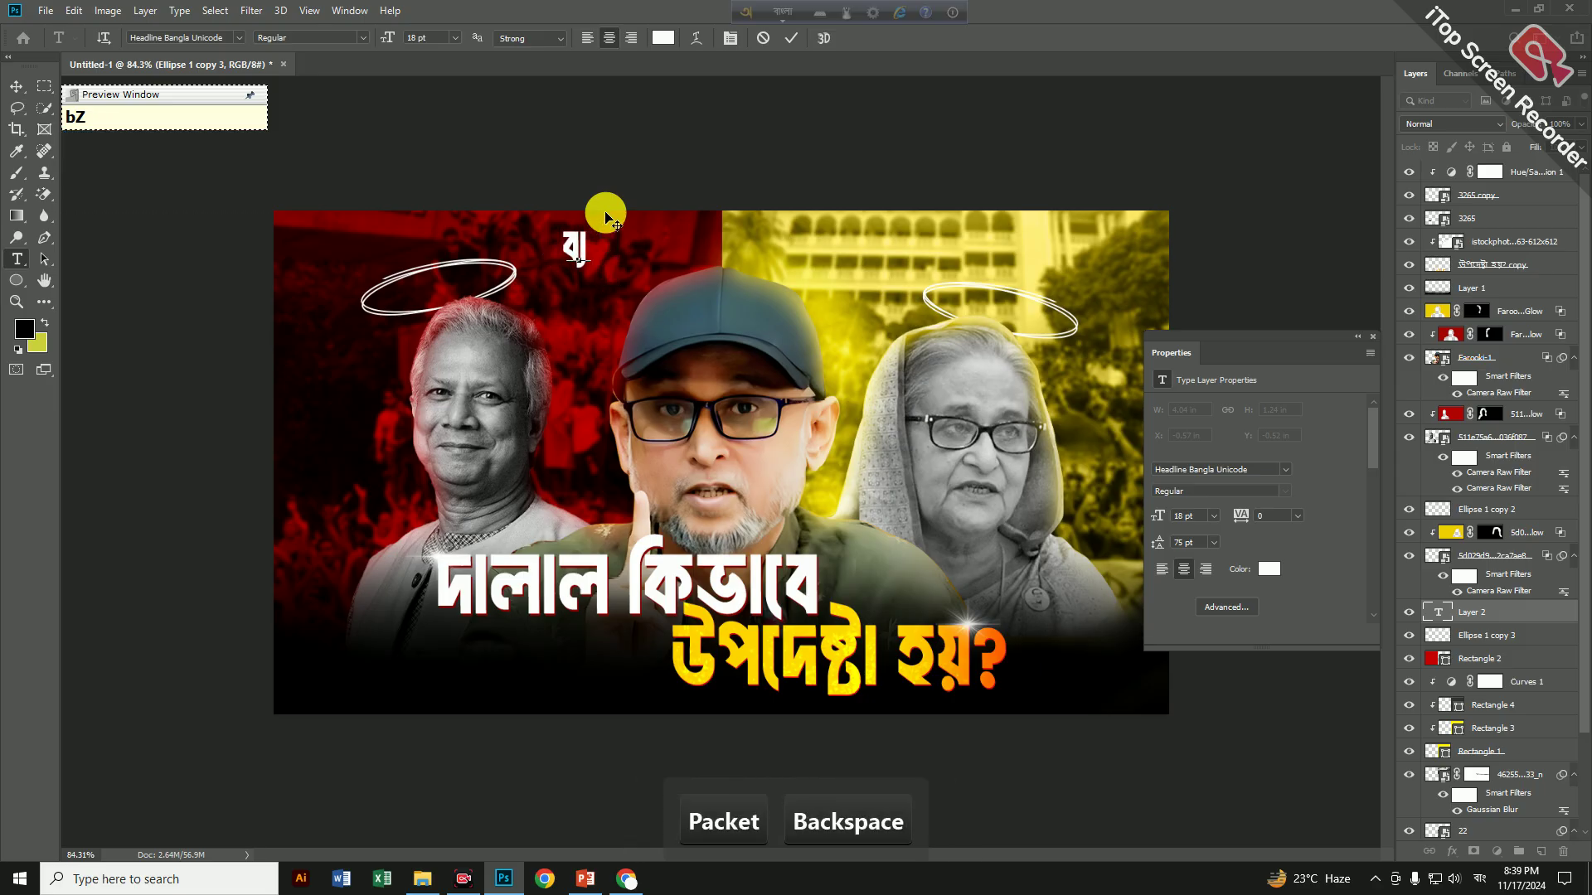
pyautogui.write('rrTh')
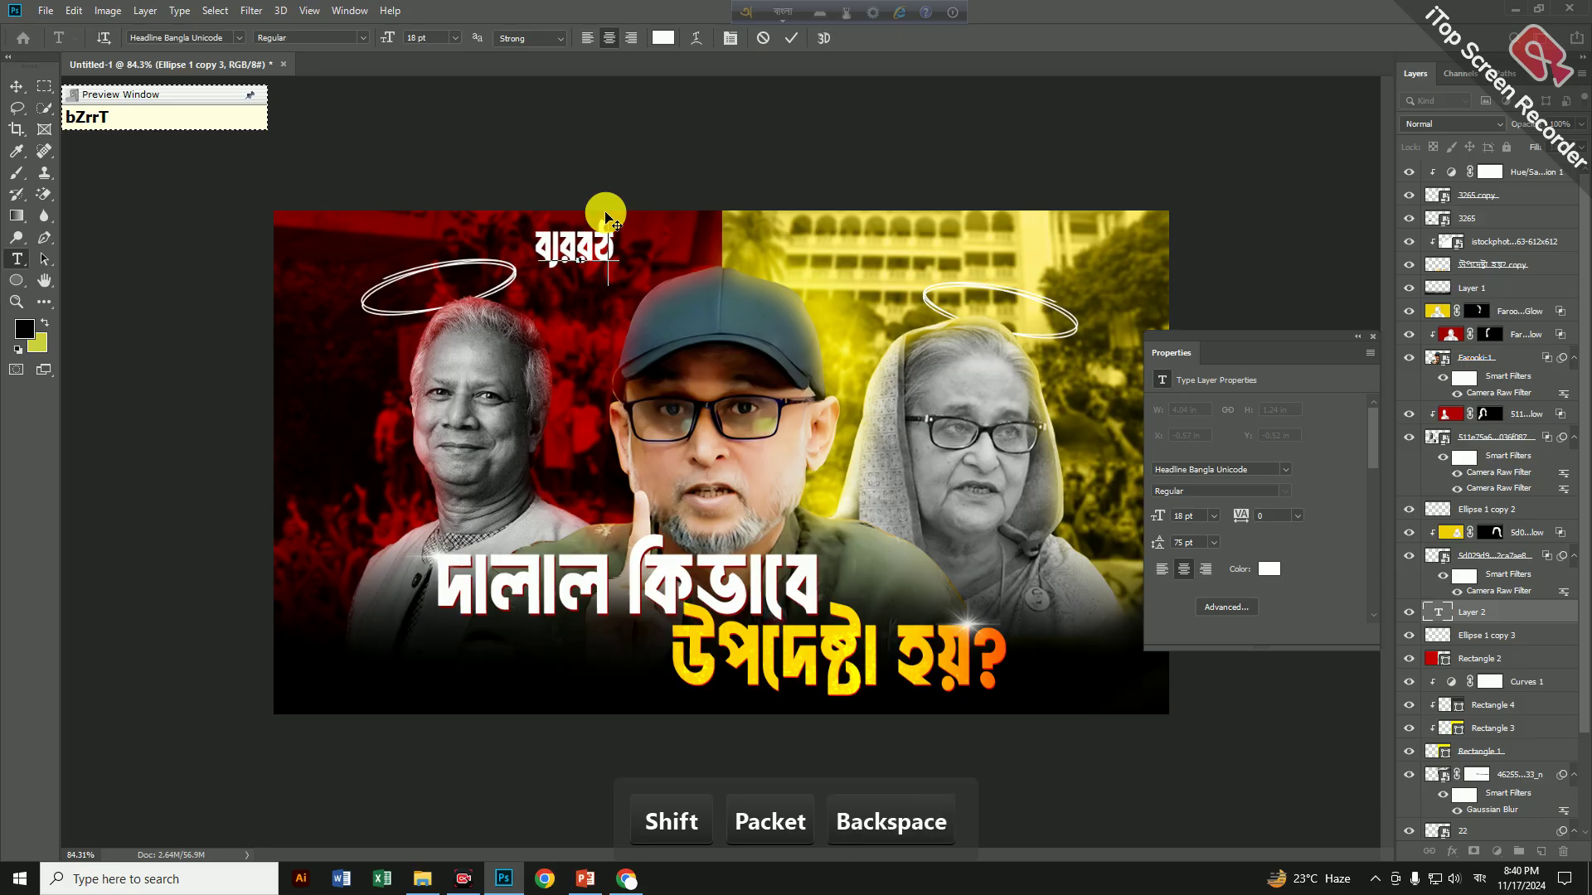
pyautogui.press('BackSpace')
pyautogui.write('t')
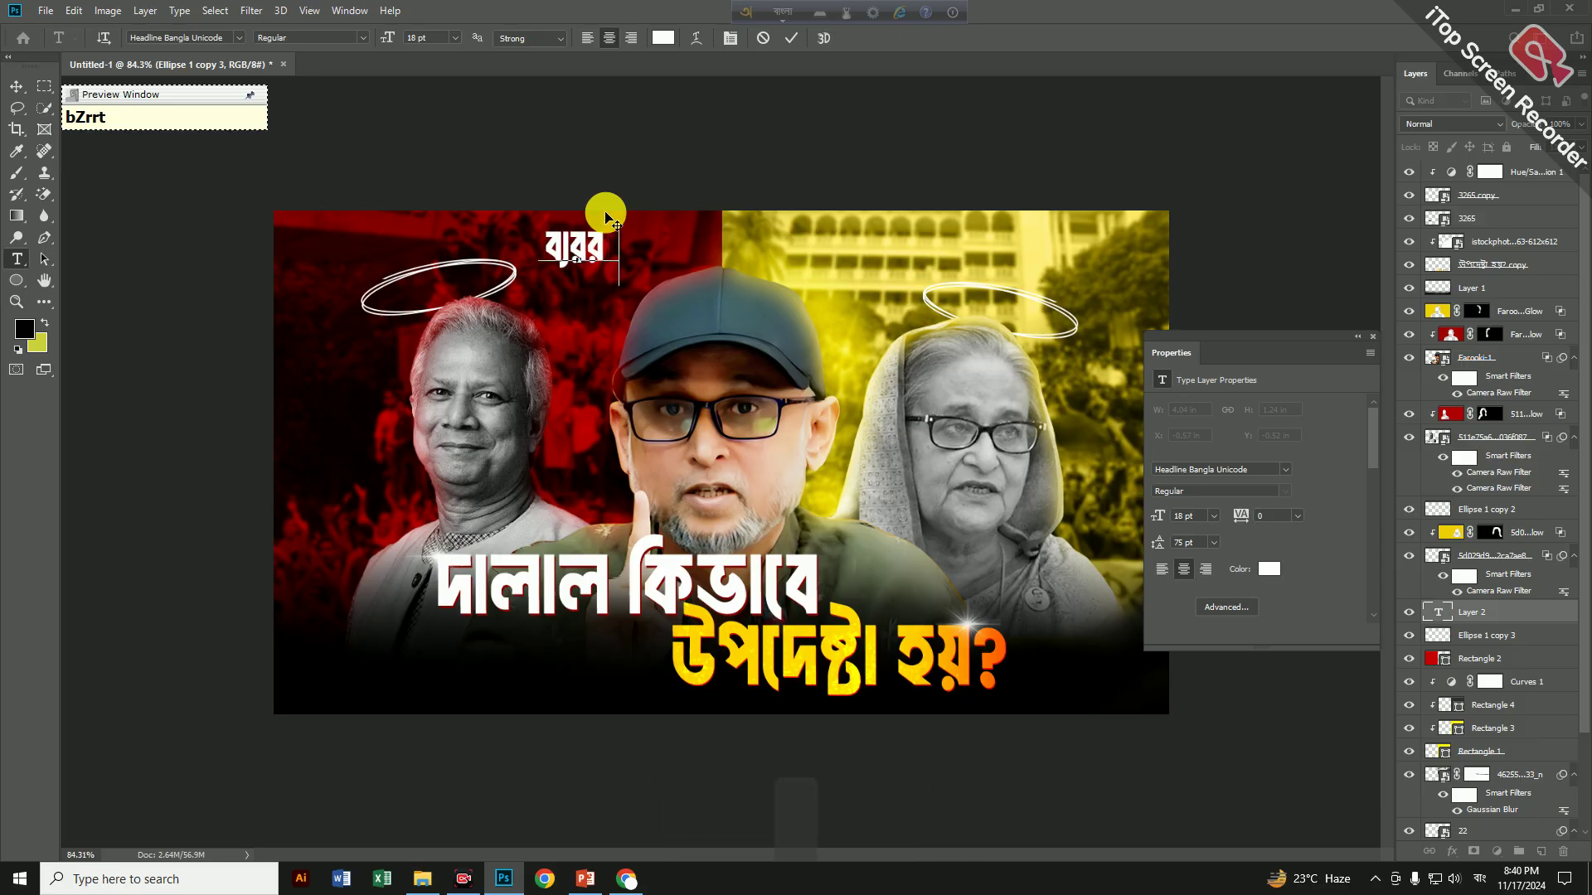
pyautogui.press('BackSpace')
pyautogui.press('BackSpace')
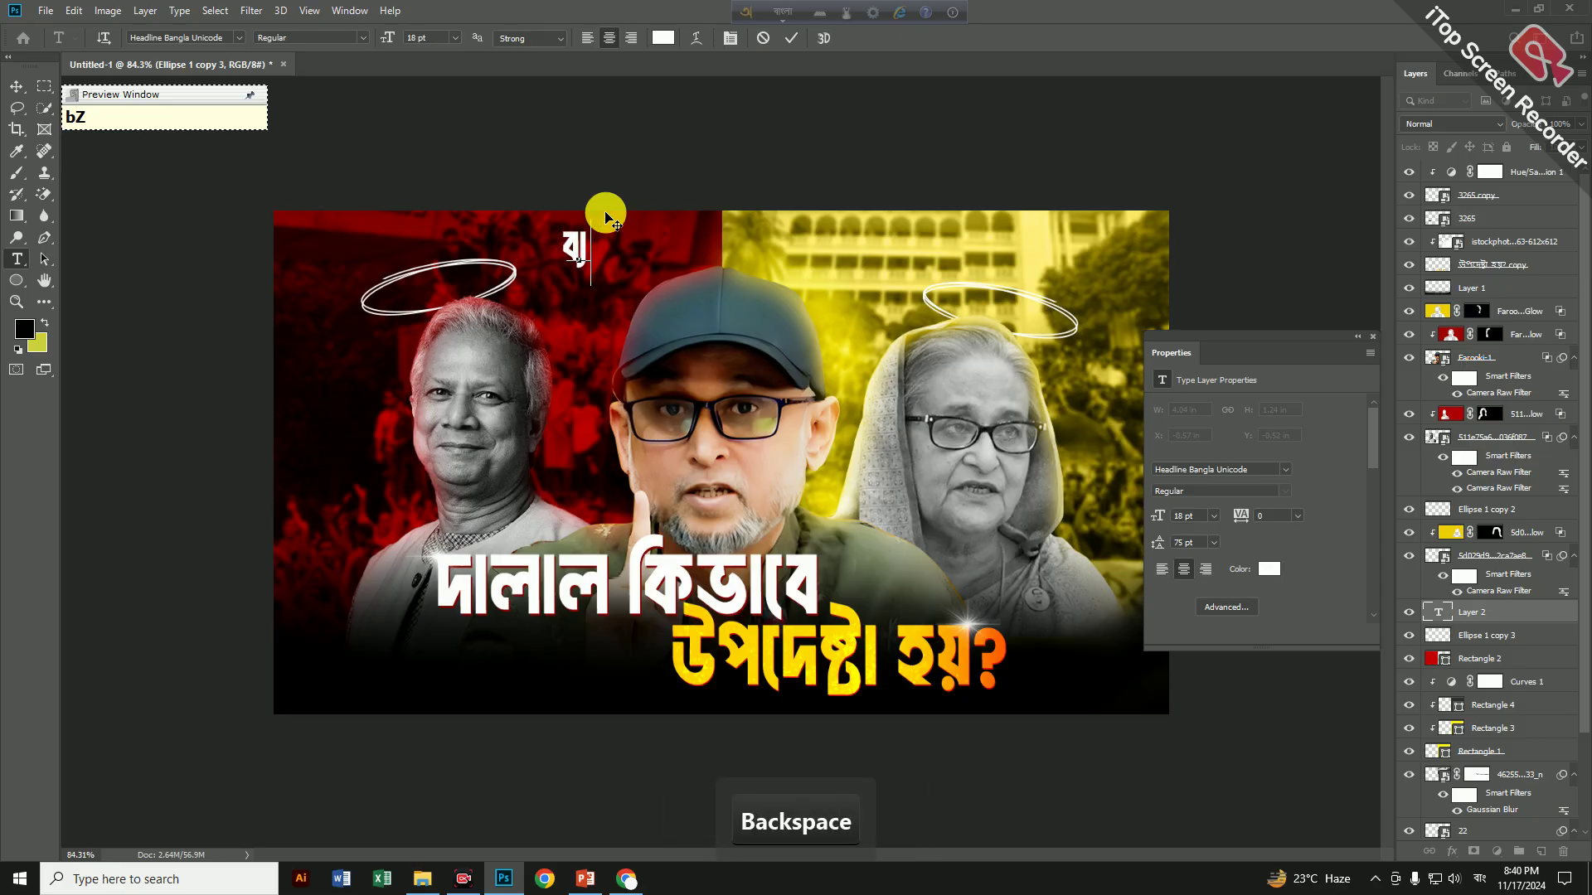
# Try to continue the Bangla label beside the red-side halo as "ব্যররত"
pyautogui.write('t')
pyautogui.press('BackSpace')
pyautogui.write('rrt')
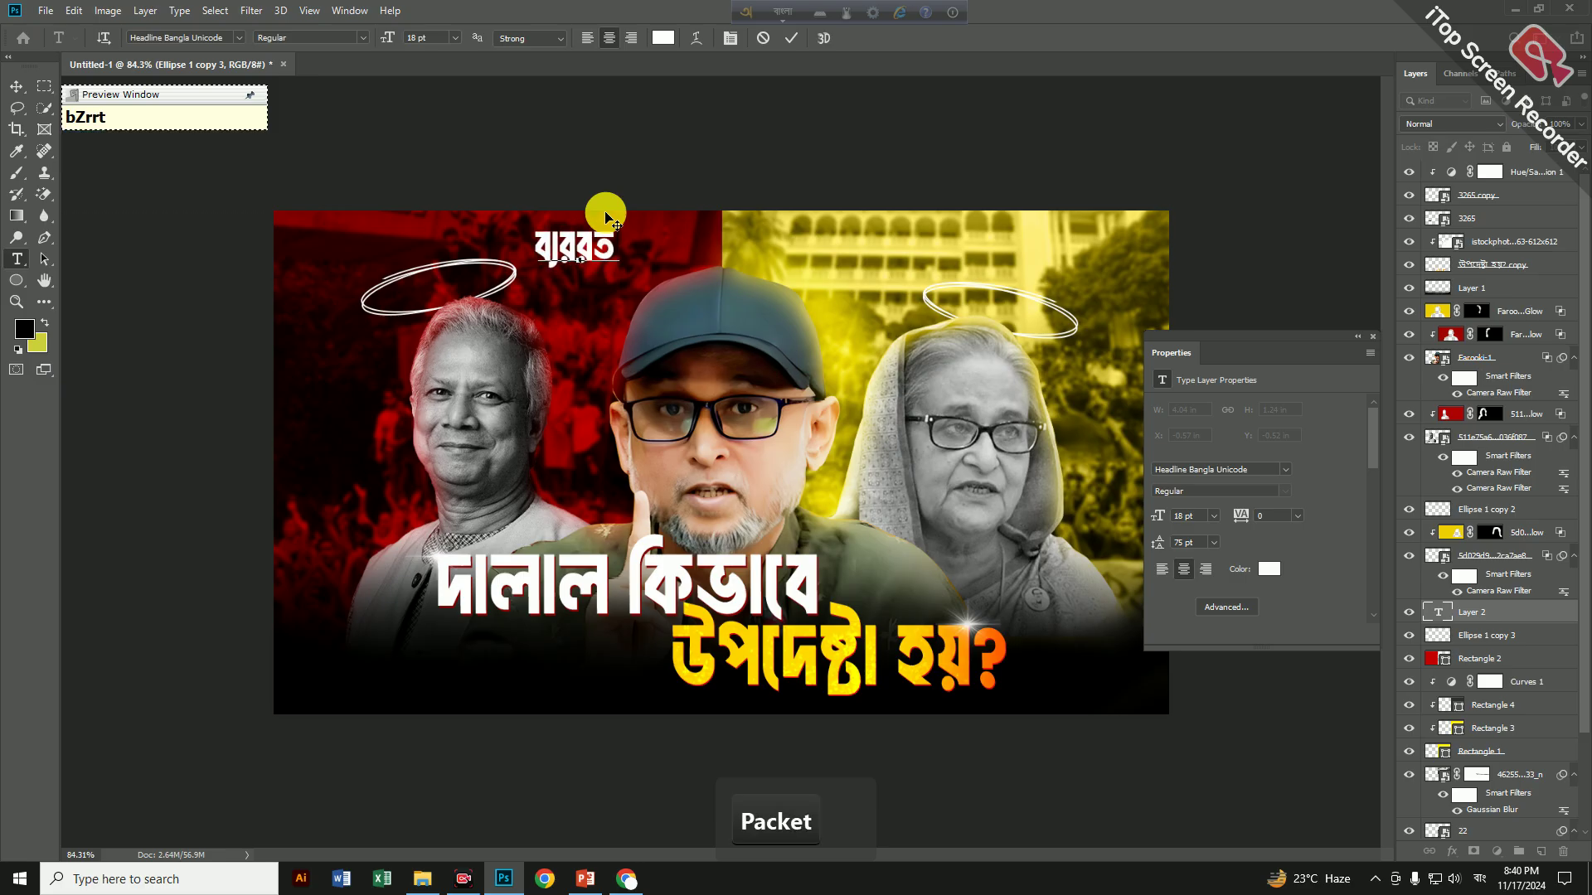
pyautogui.press('BackSpace')
pyautogui.press('BackSpace')
pyautogui.press('BackSpace')
pyautogui.press('BackSpace')
pyautogui.press('BackSpace')
pyautogui.press('BackSpace')
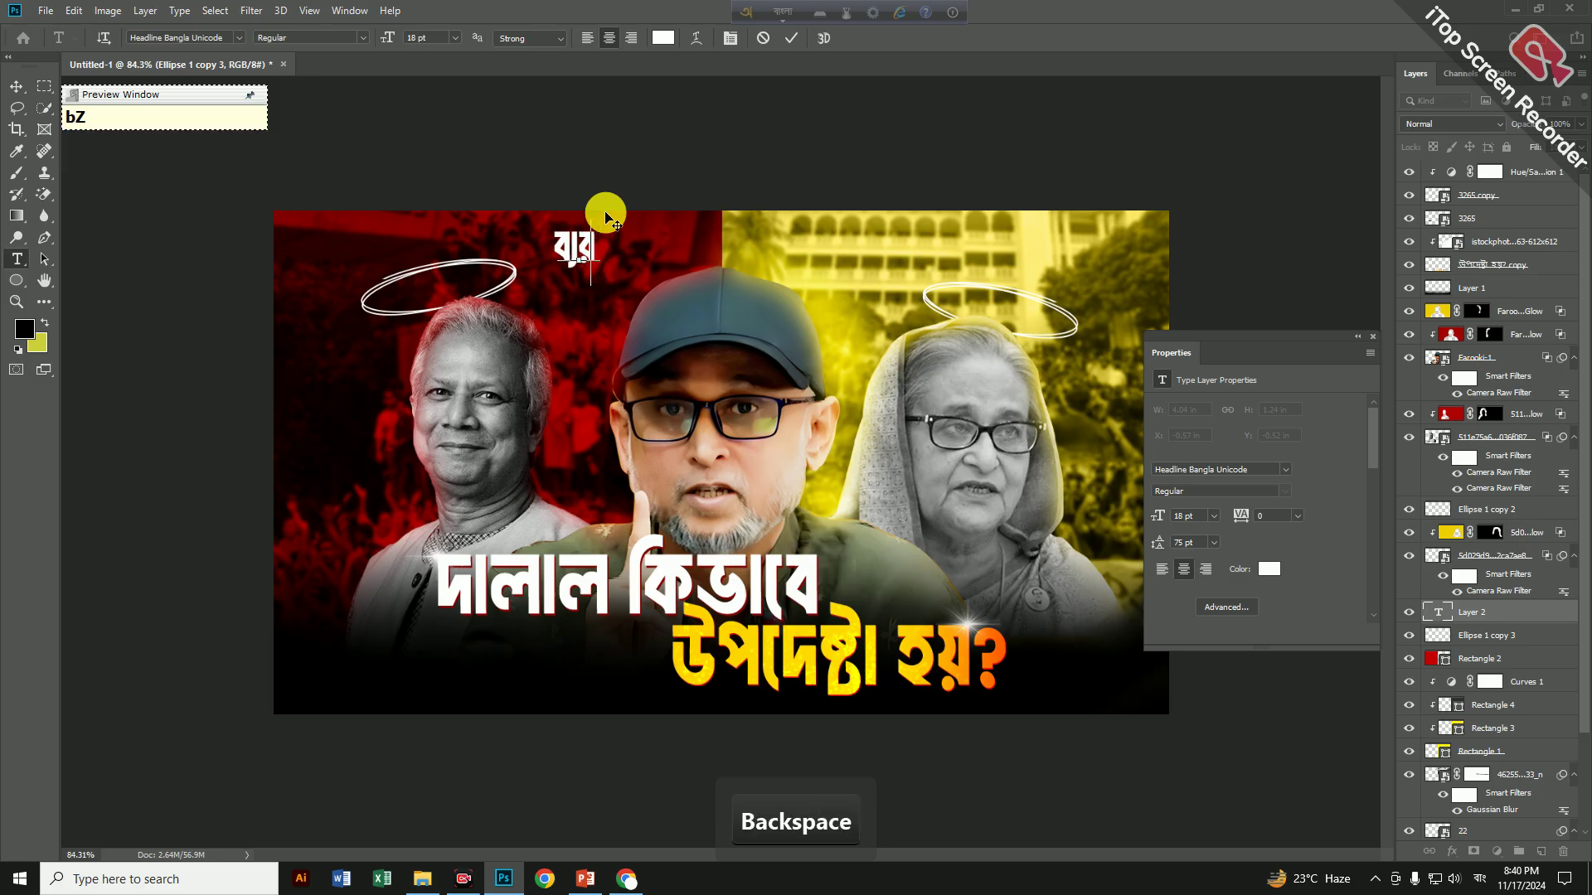
# Try to retype the label beside the red-side halo as "ব্যররথ", erasing and respelling its ending
pyautogui.write('b')
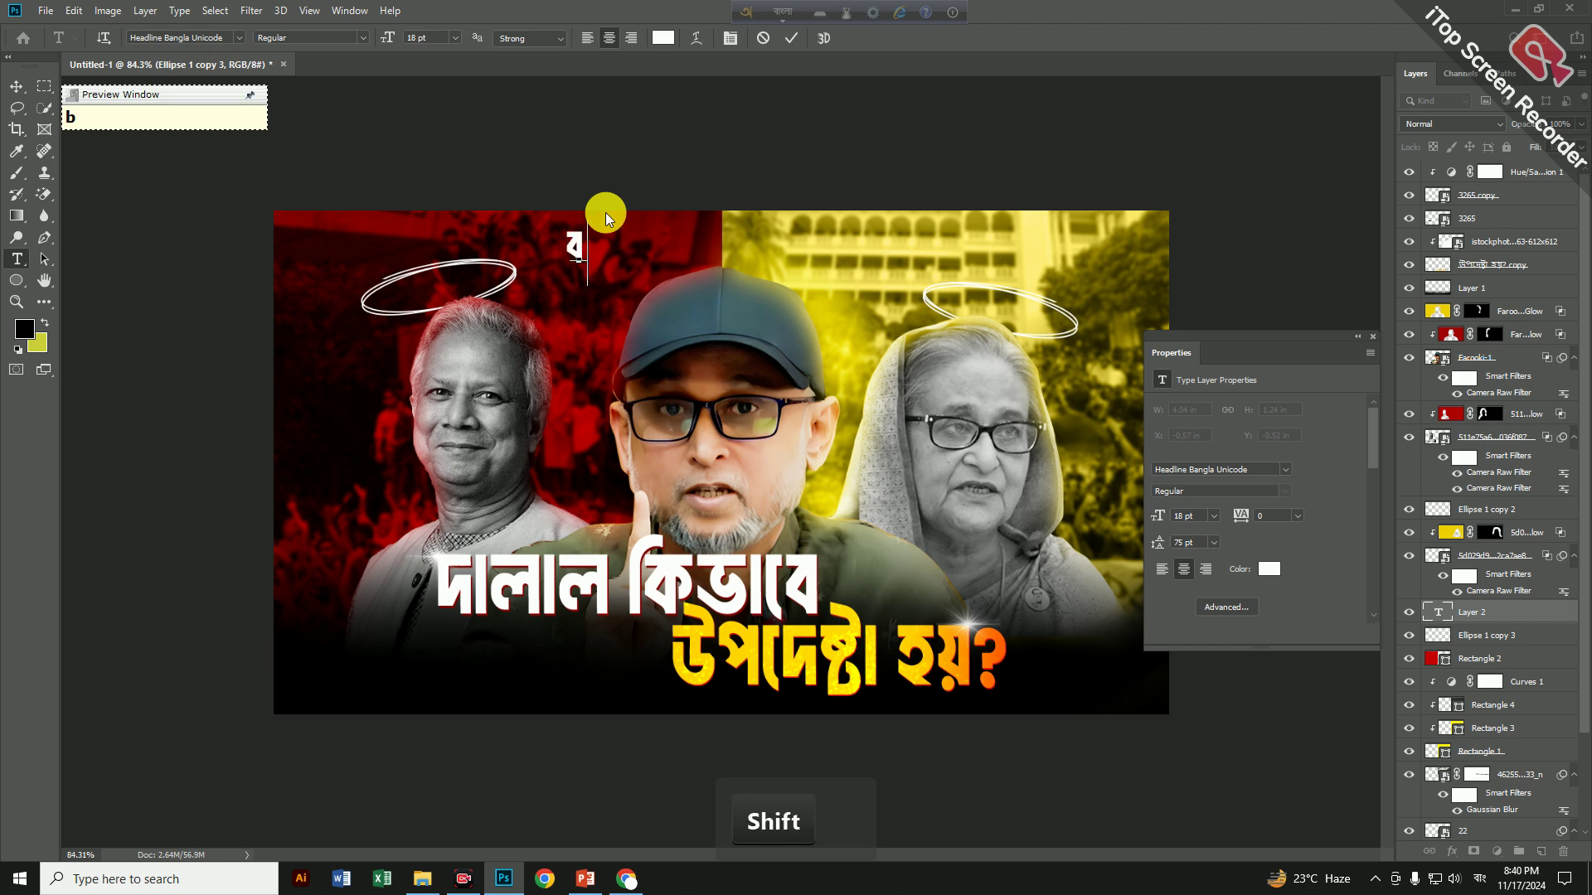
pyautogui.write('Zrrth')
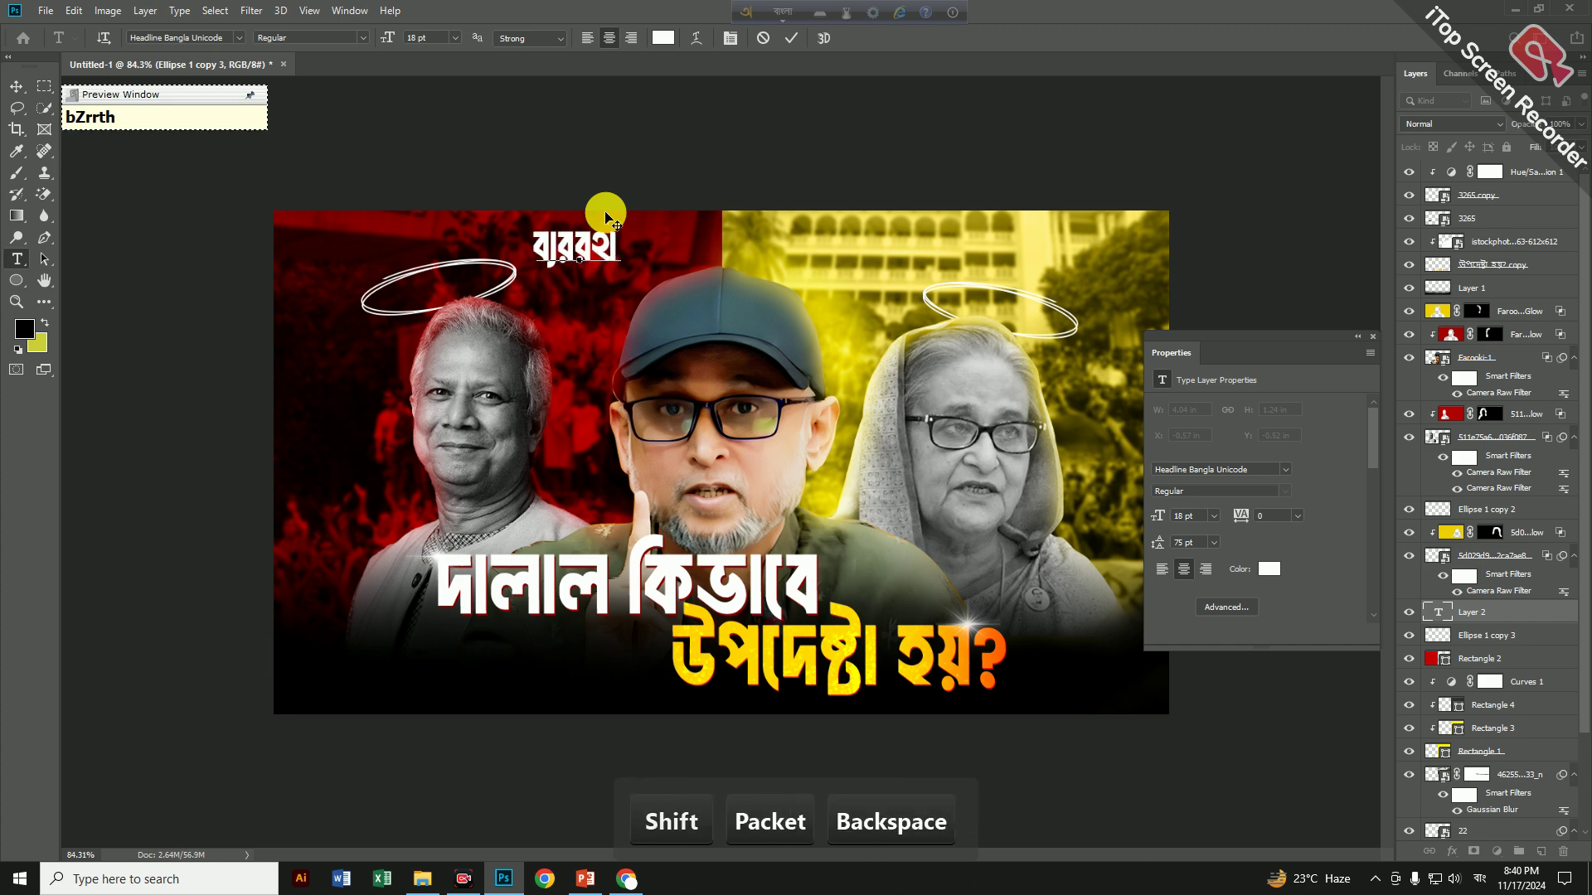
pyautogui.press('BackSpace')
pyautogui.press('BackSpace')
pyautogui.press('BackSpace')
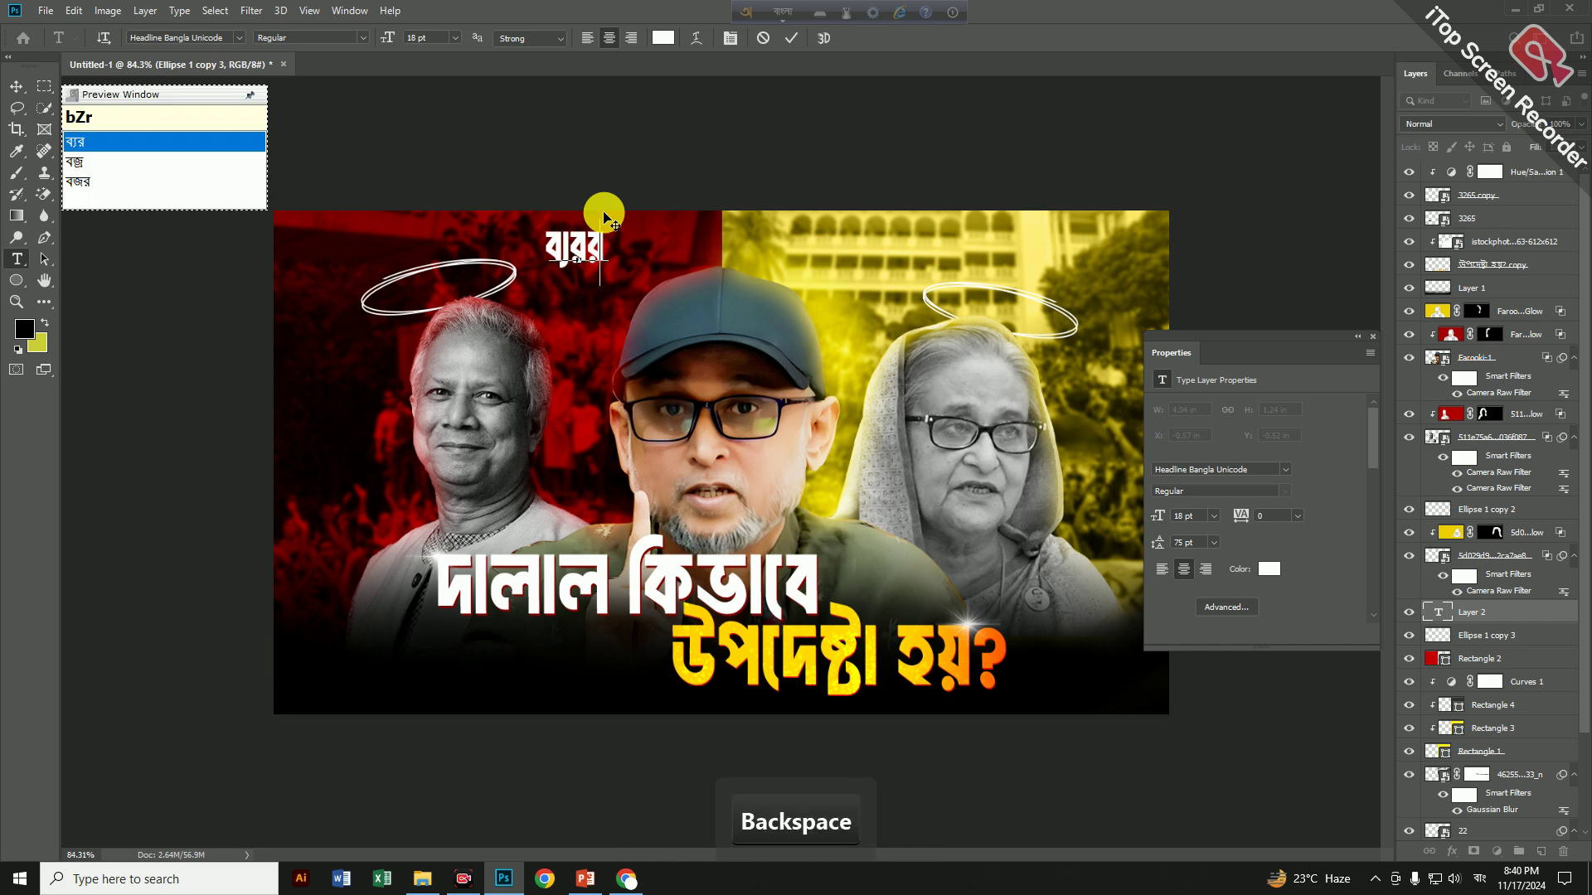
pyautogui.press('BackSpace')
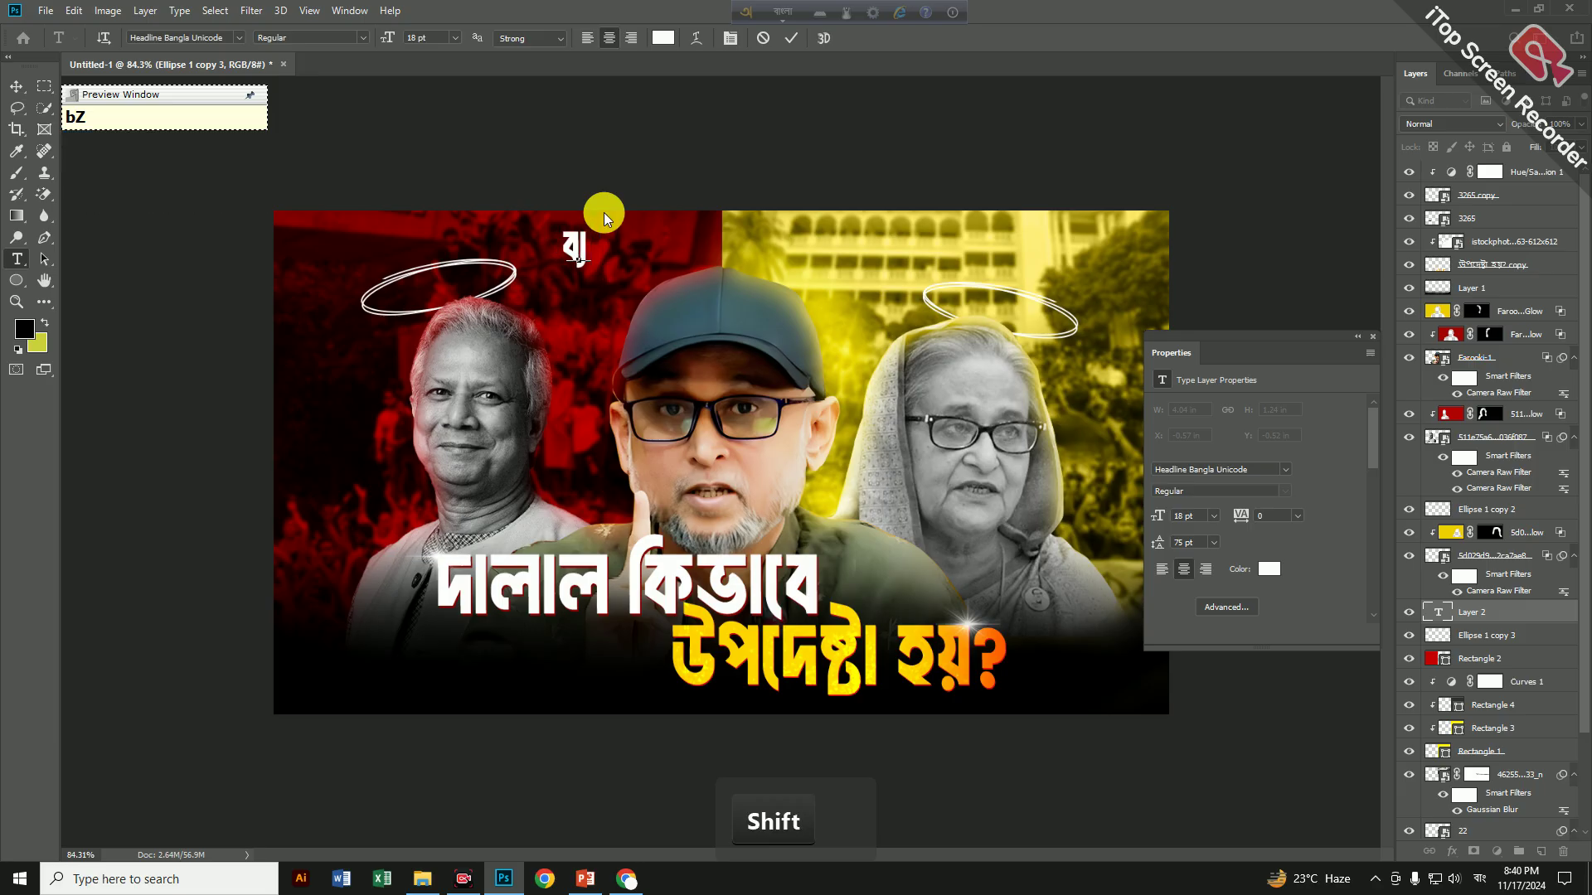
pyautogui.write('A')
pyautogui.press('BackSpace')
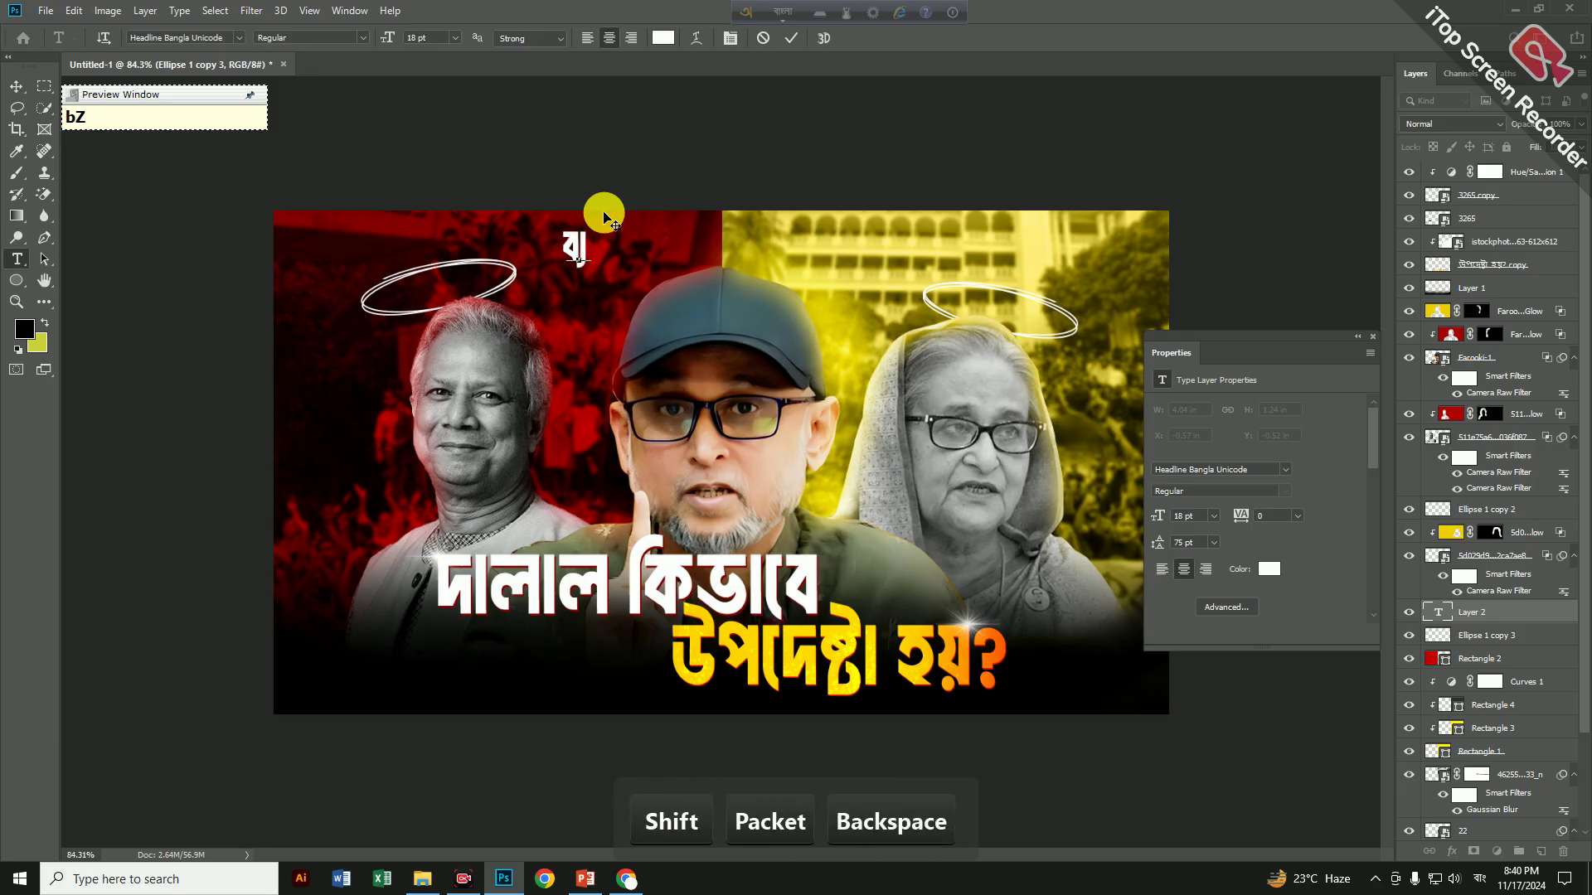
pyautogui.write('rr')
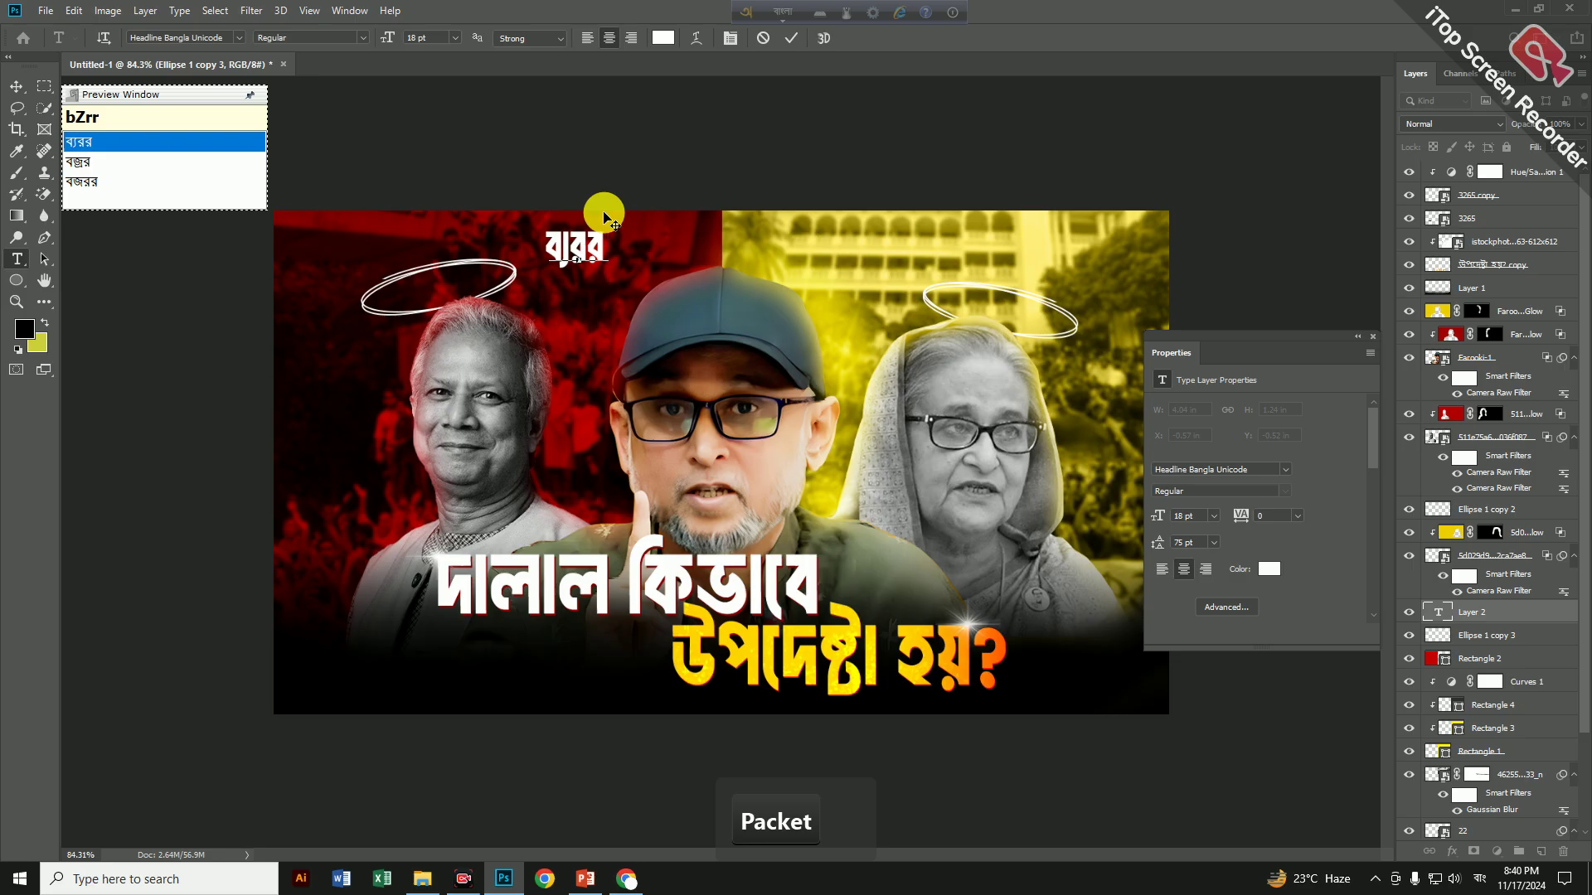
pyautogui.write('th')
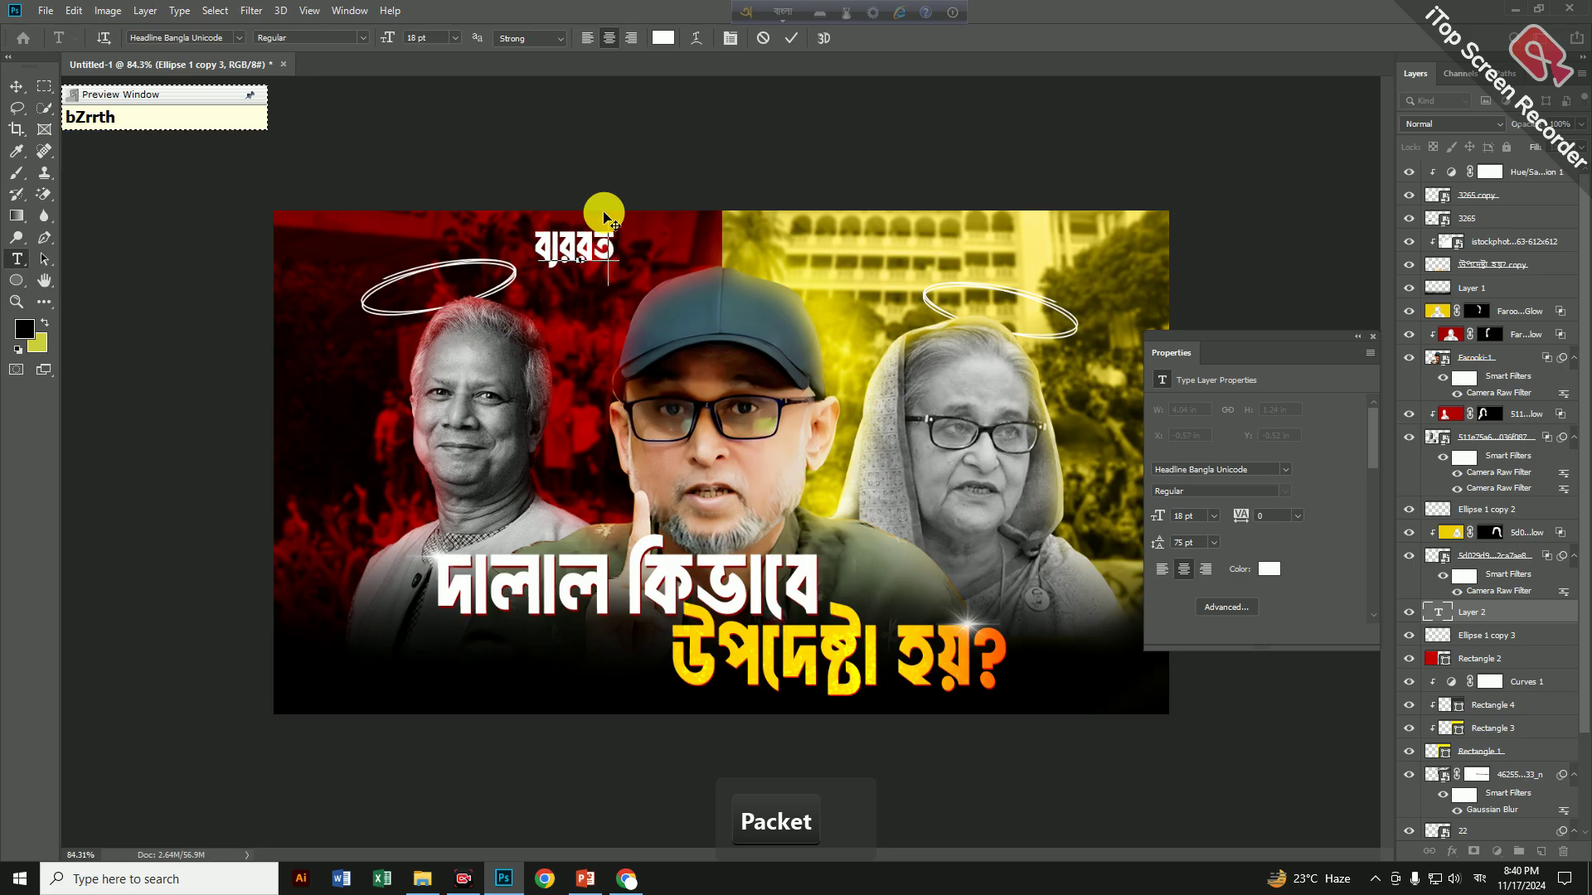
pyautogui.press('BackSpace')
pyautogui.press('BackSpace')
pyautogui.press('BackSpace')
pyautogui.press('BackSpace')
pyautogui.press('BackSpace')
pyautogui.press('BackSpace')
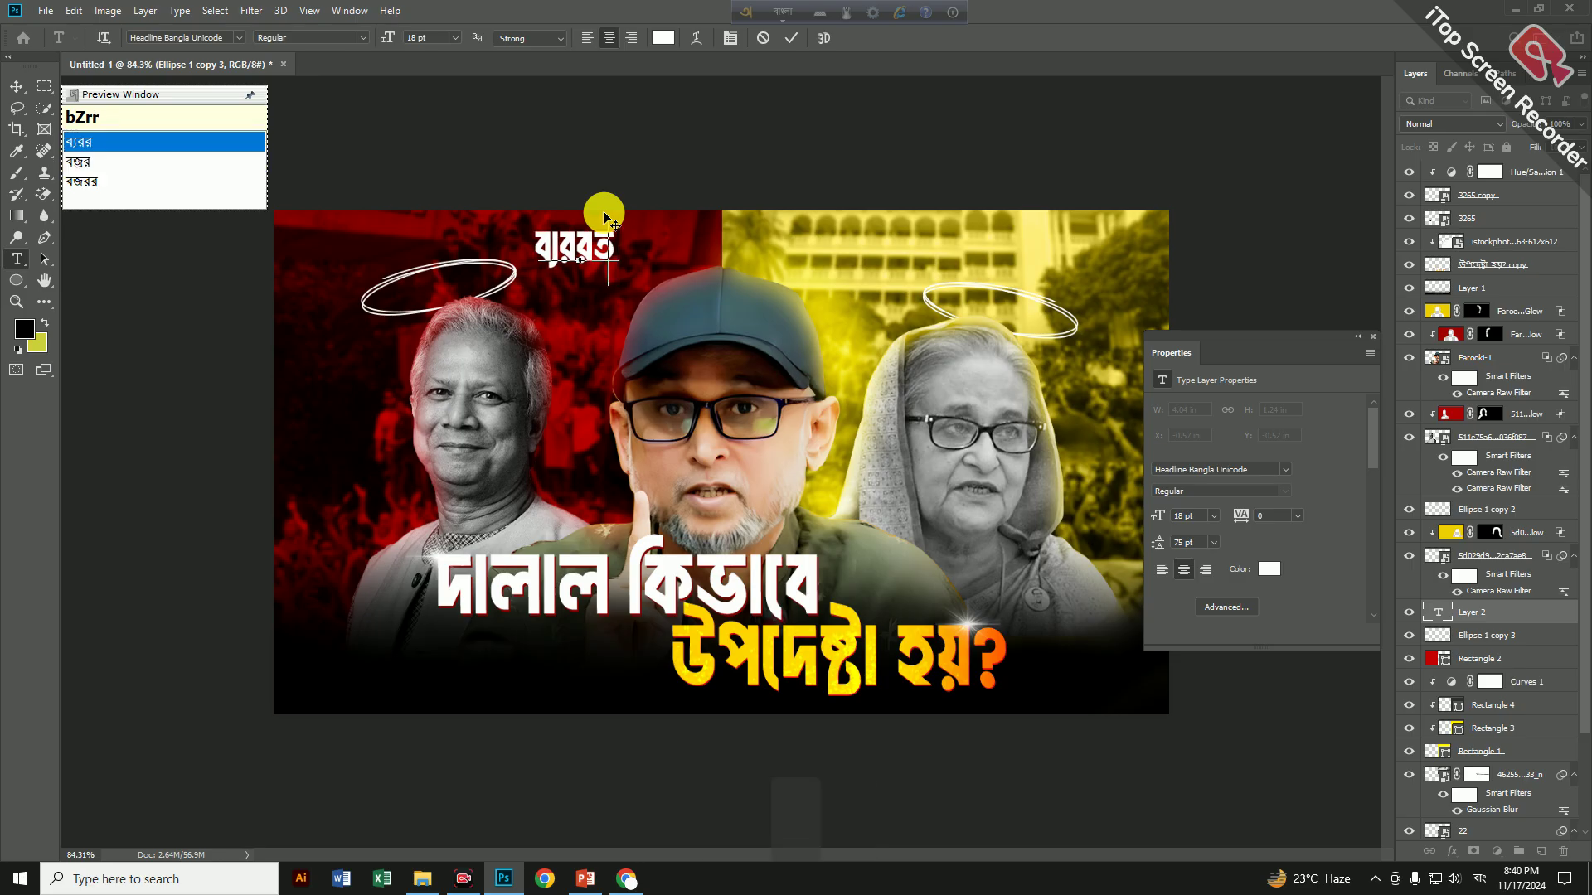
# Switch to Chrome, search Google in a new tab for "বিজয় থেকে ইউনিকোড", and open the Bijoy to Unicode Bangla Converter
pyautogui.click(626, 879)
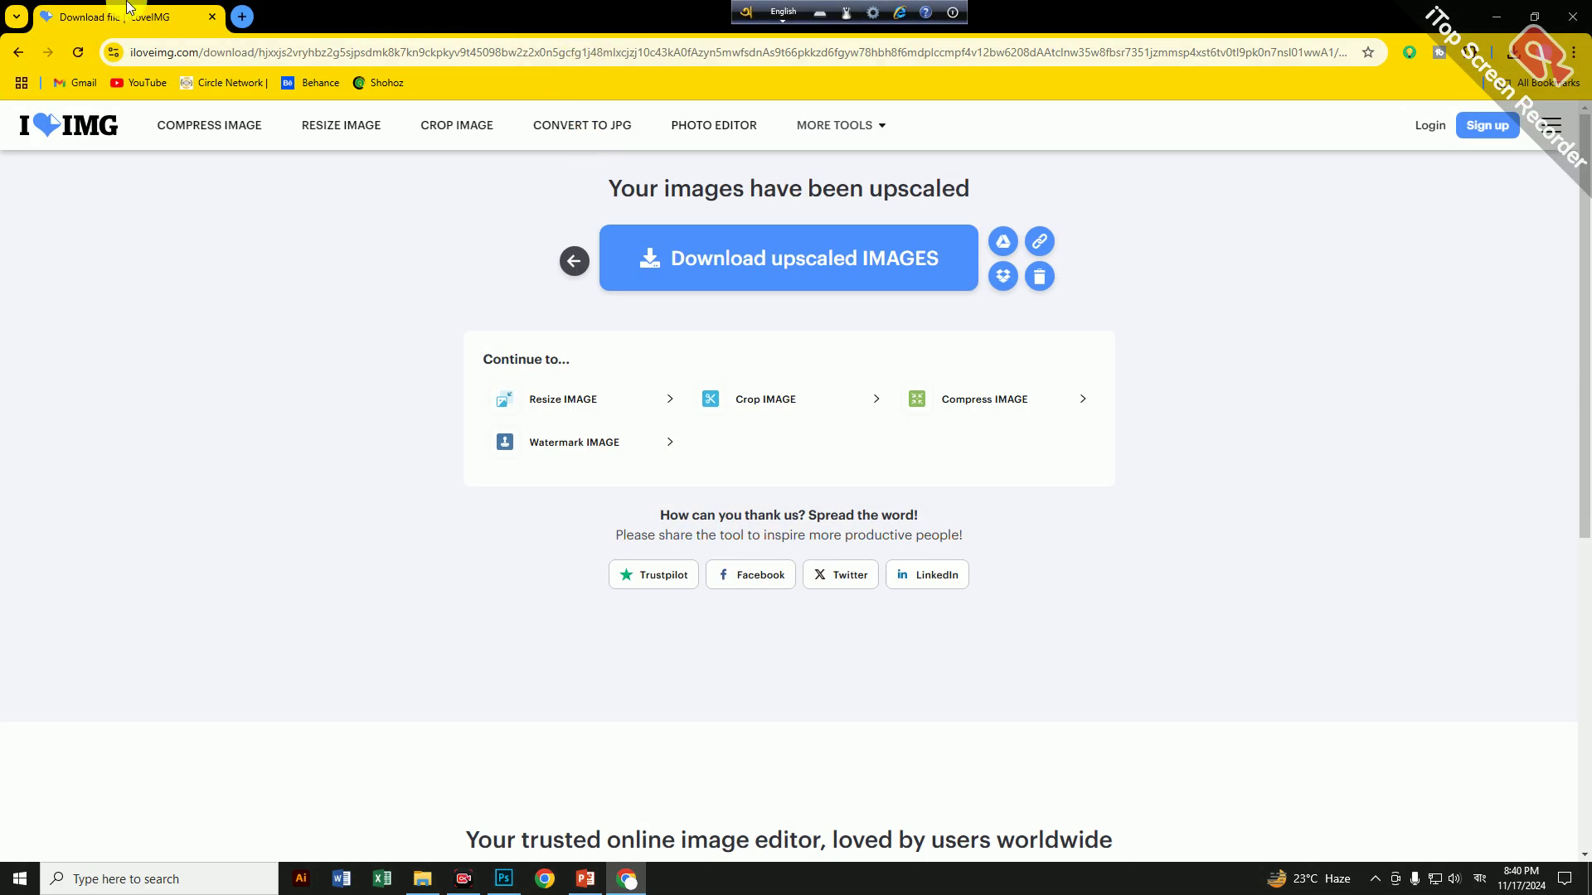
pyautogui.click(241, 17)
pyautogui.click(688, 338)
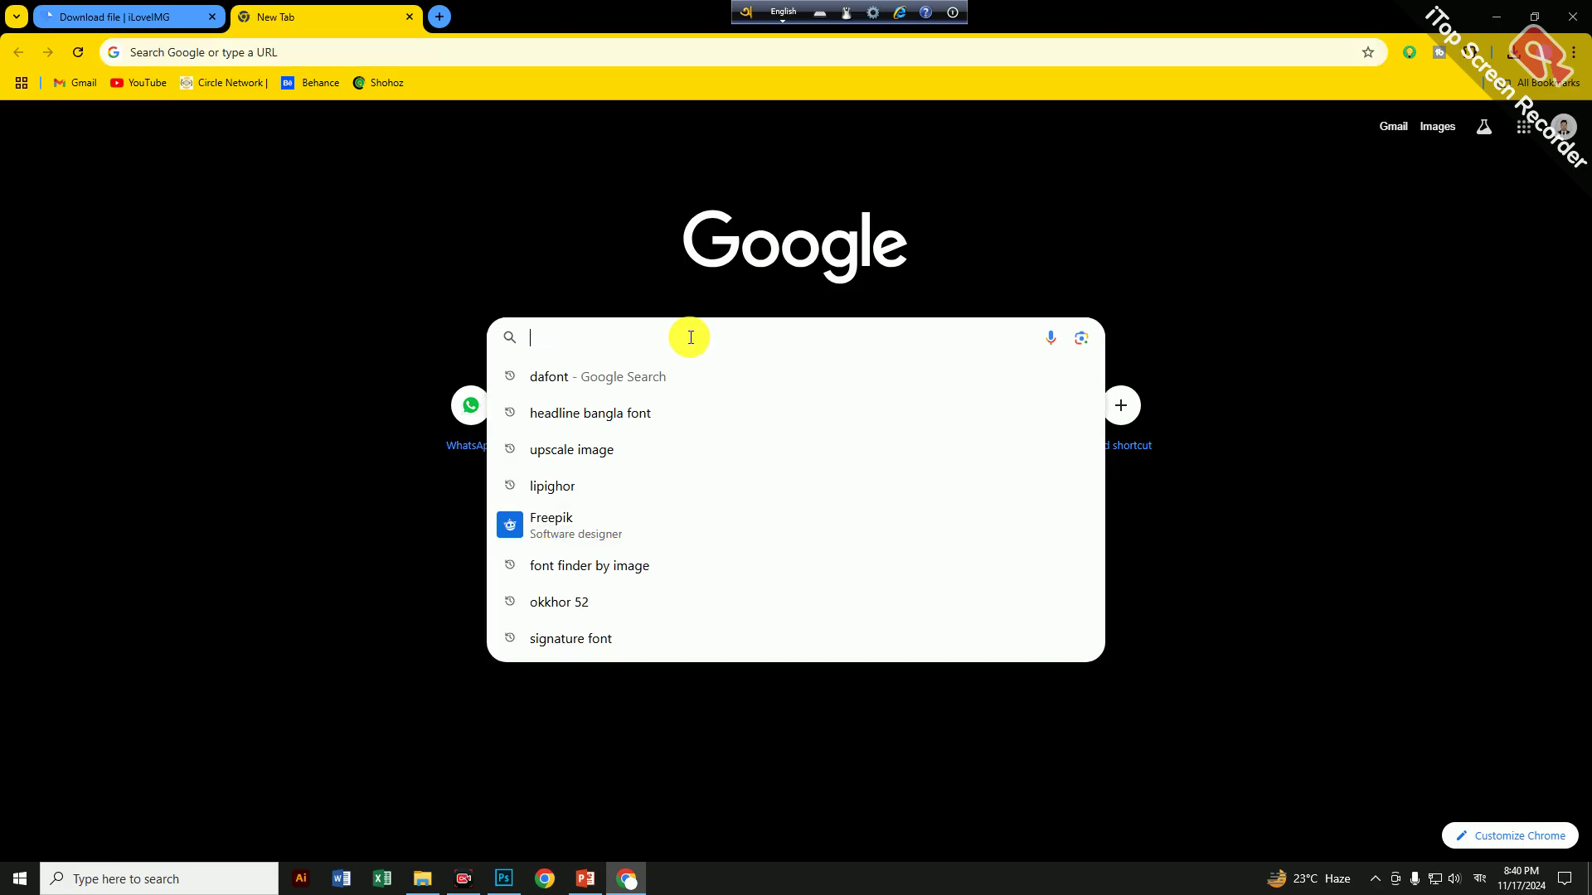
pyautogui.write('বগর')
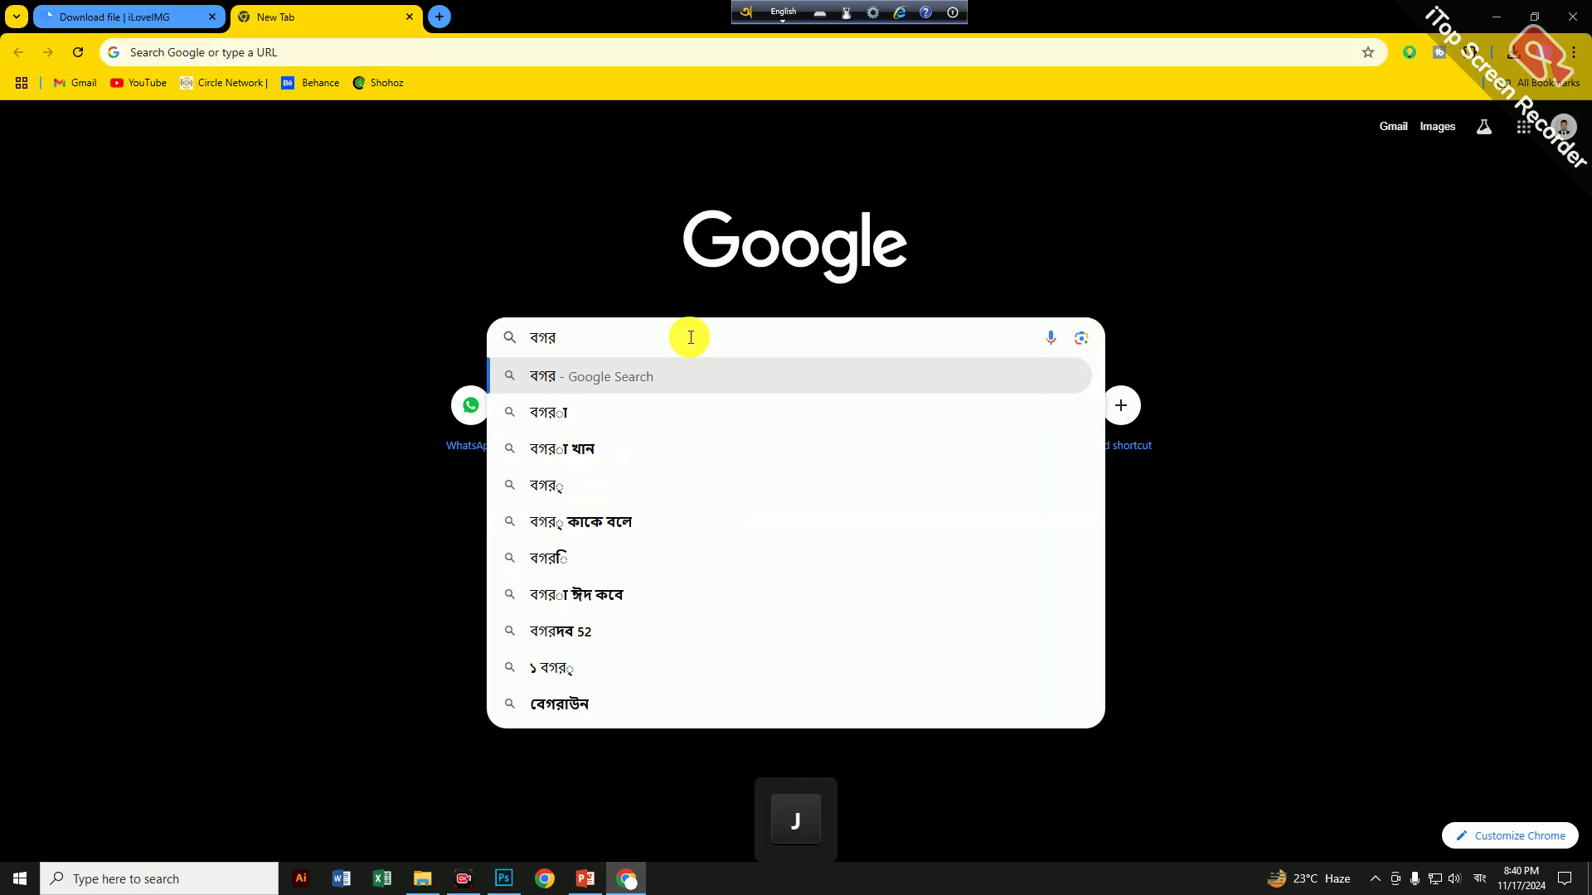
pyautogui.press('BackSpace')
pyautogui.press('BackSpace')
pyautogui.press('BackSpace')
pyautogui.press('F12')
pyautogui.write('ব')
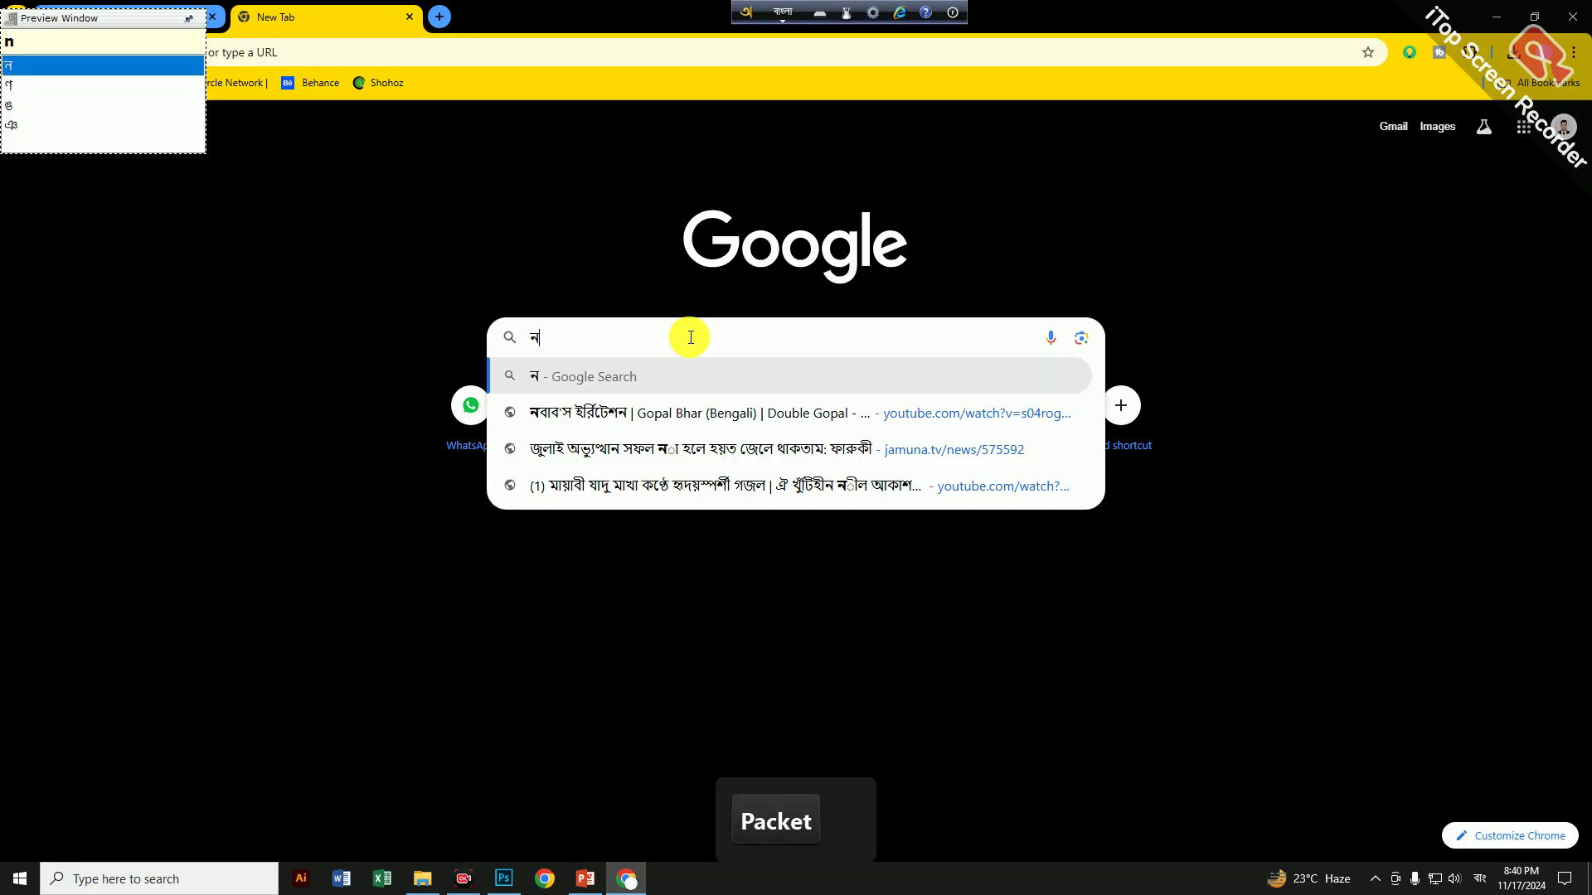
pyautogui.write('ijo')
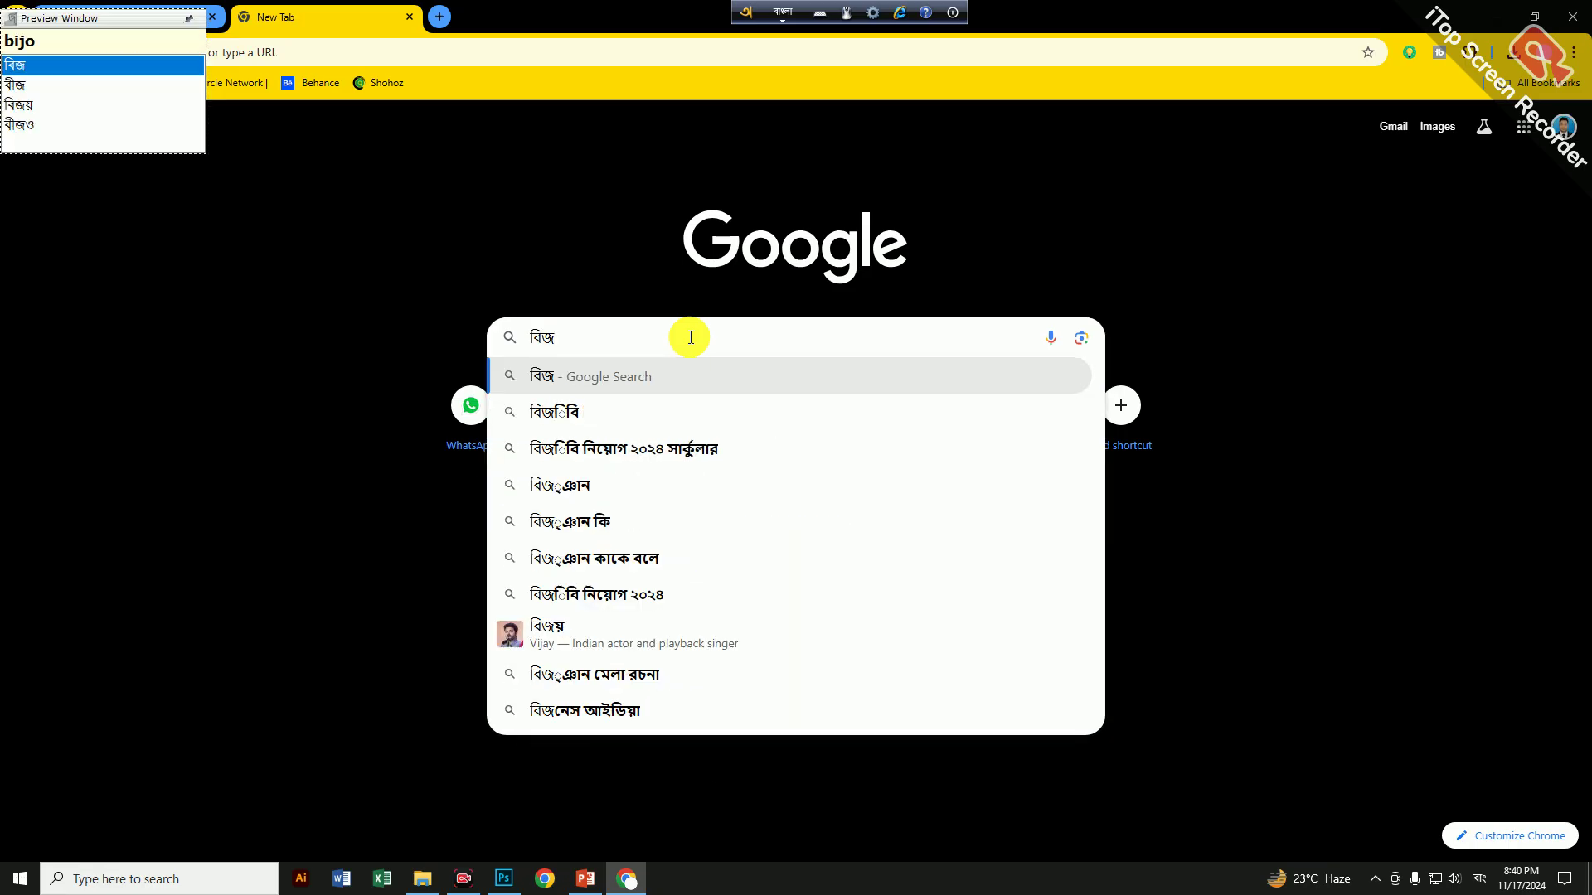
pyautogui.write('y')
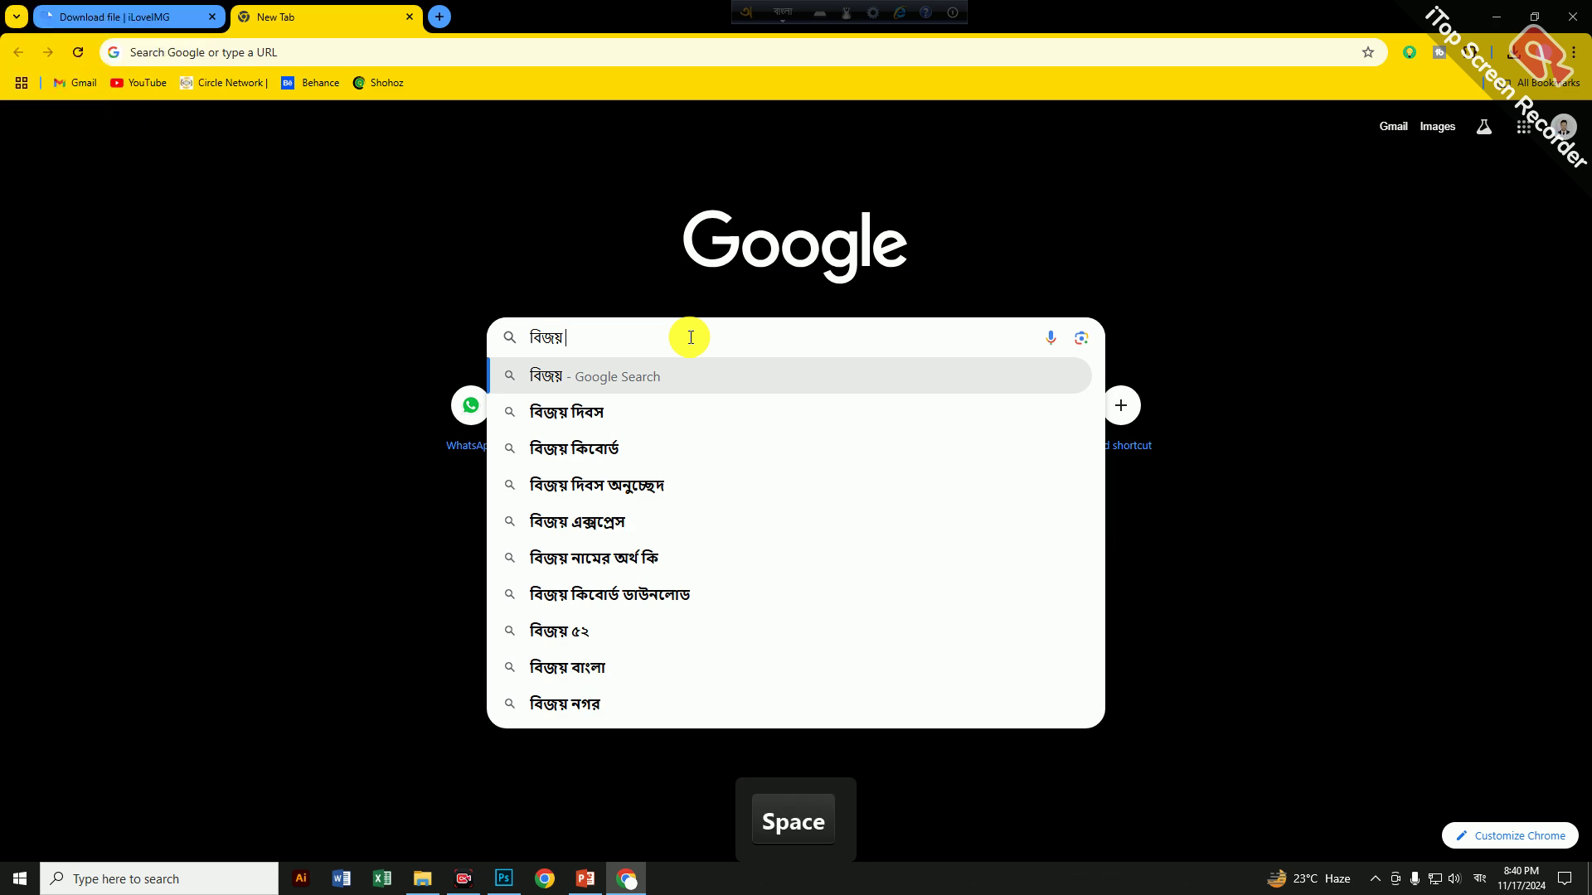
pyautogui.write(' thek')
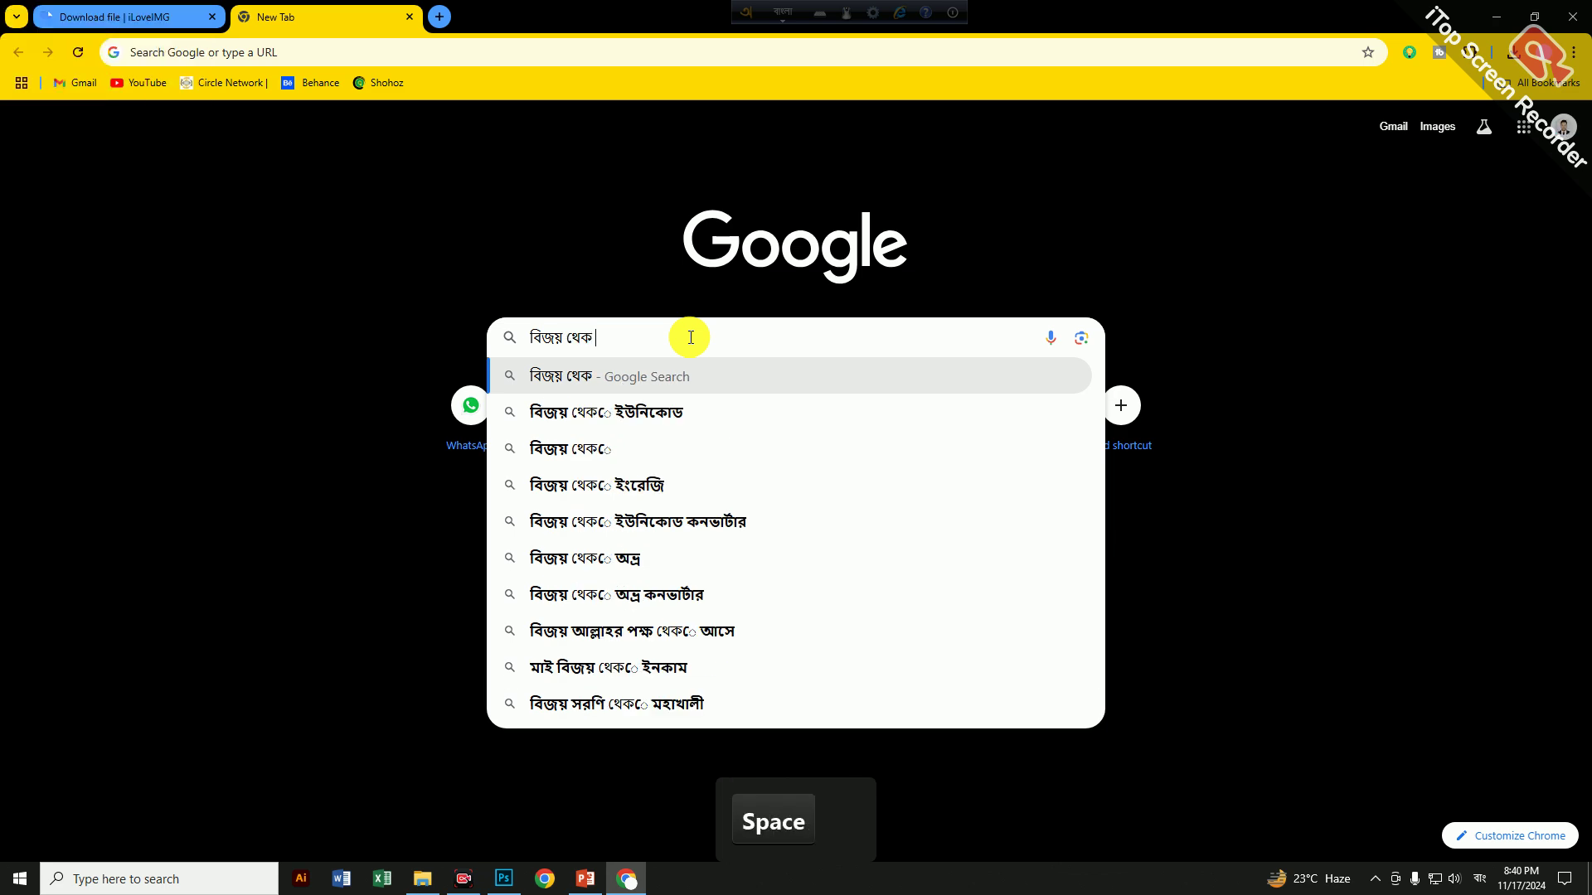
pyautogui.click(658, 412)
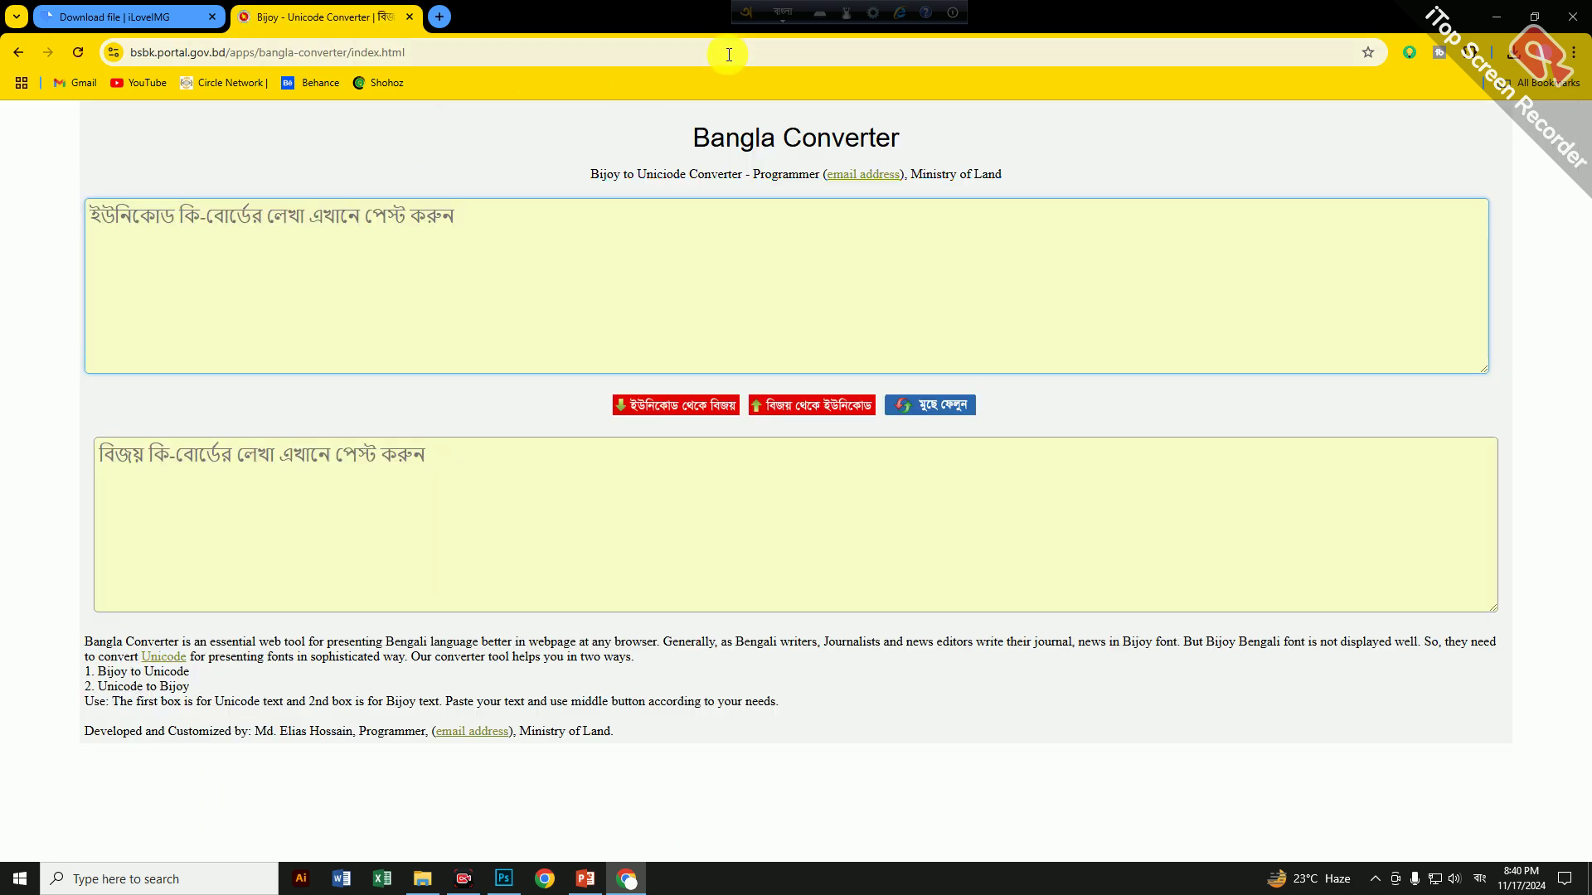
# Enter "ব্যররথ" as the converter's Unicode text and convert it to Bijoy
pyautogui.press('F12')
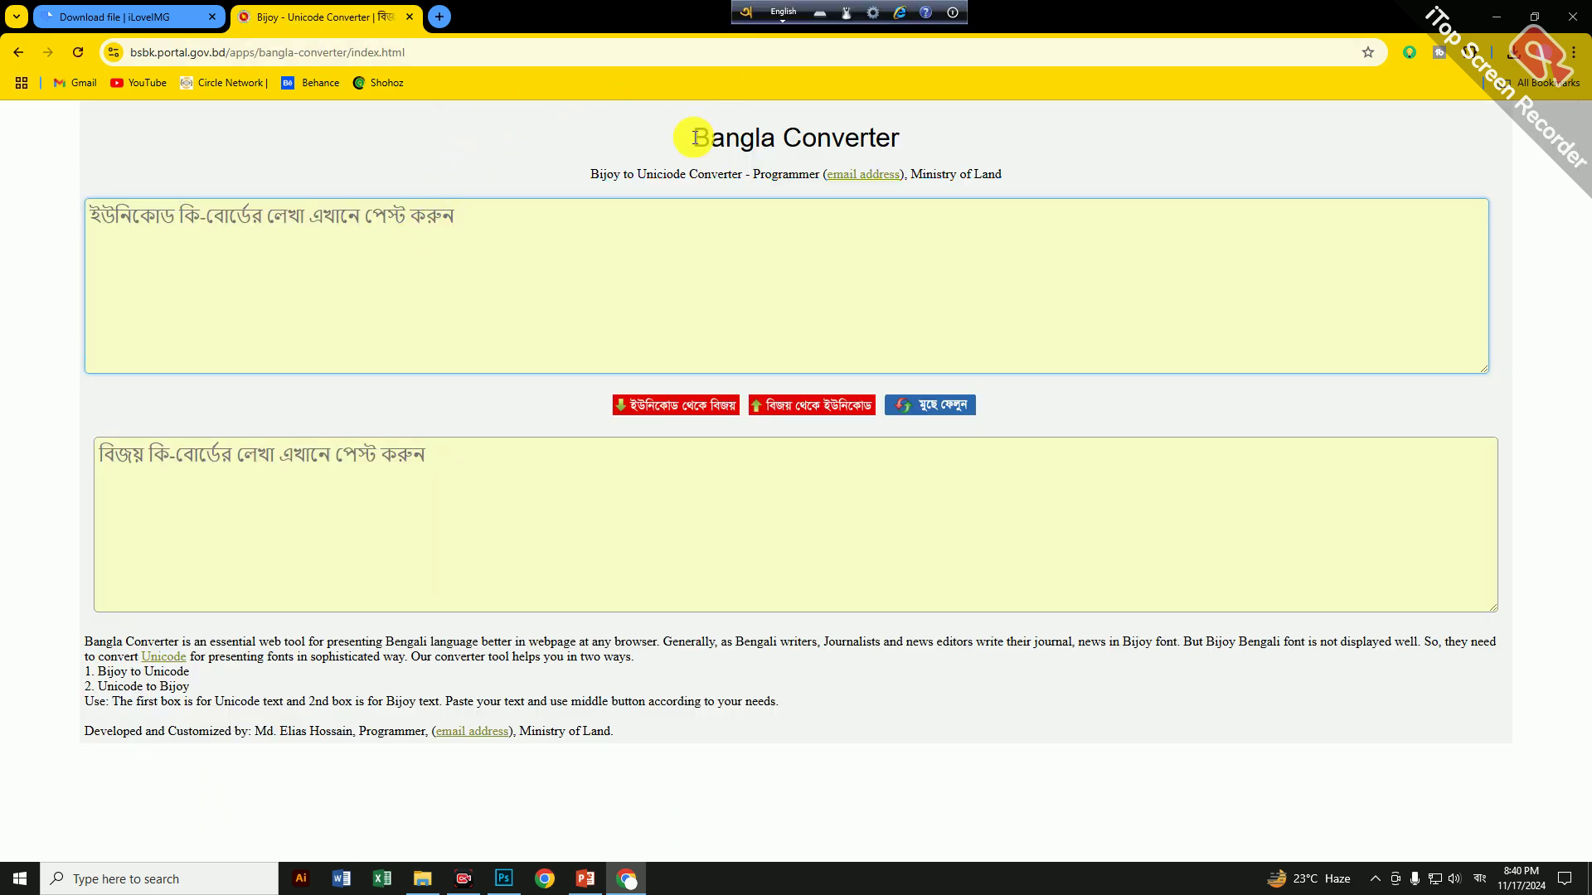
pyautogui.click(383, 486)
pyautogui.click(372, 333)
pyautogui.write('ব')
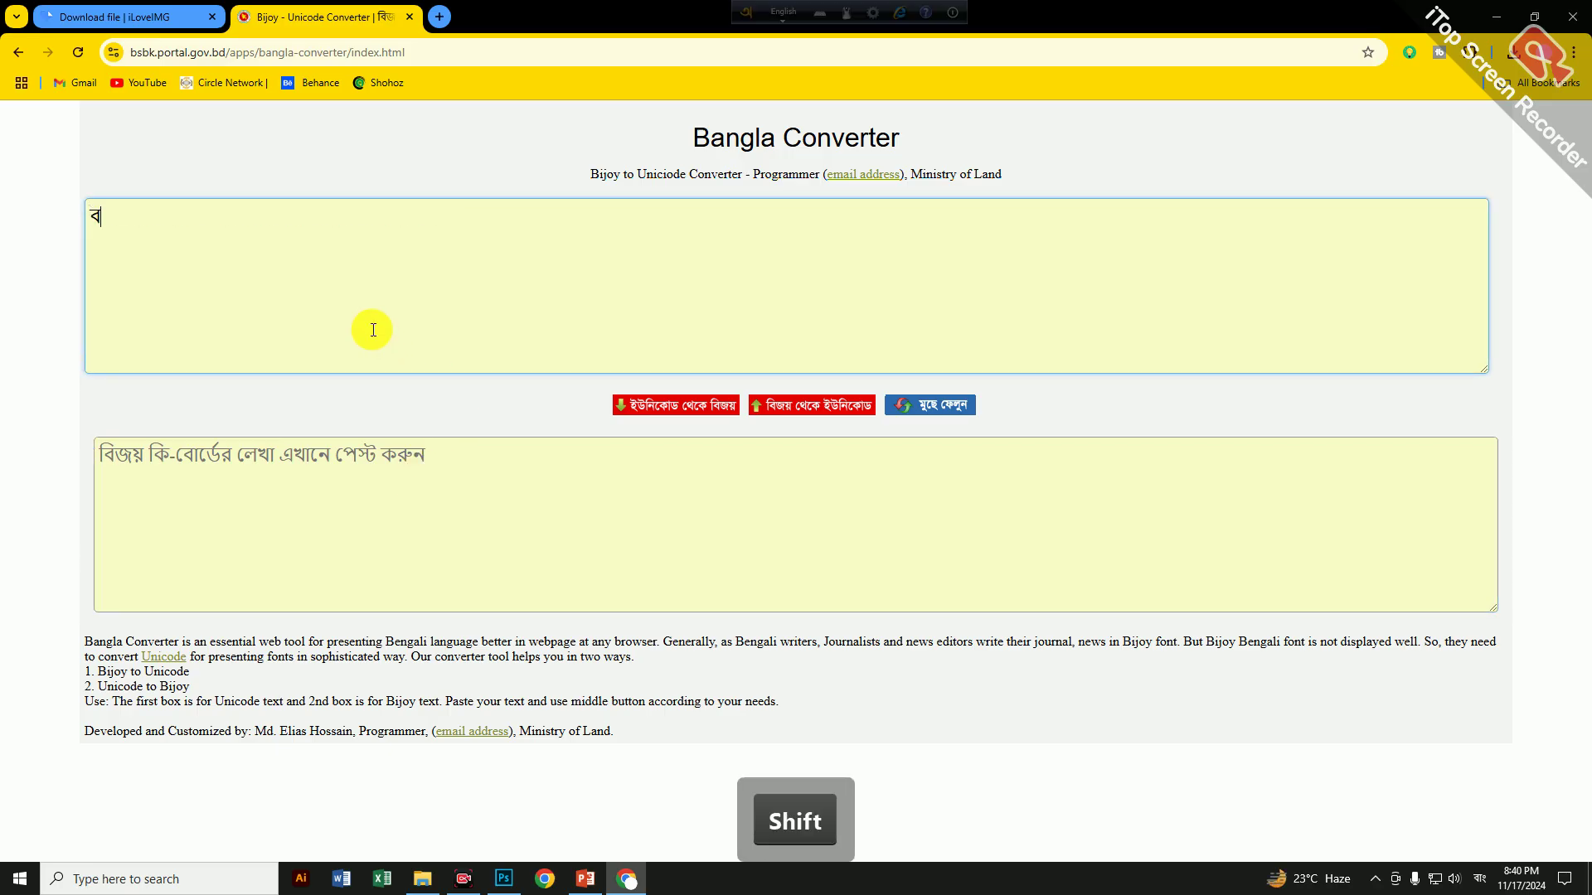
pyautogui.hotkey('shift', 'z')
pyautogui.press('BackSpace')
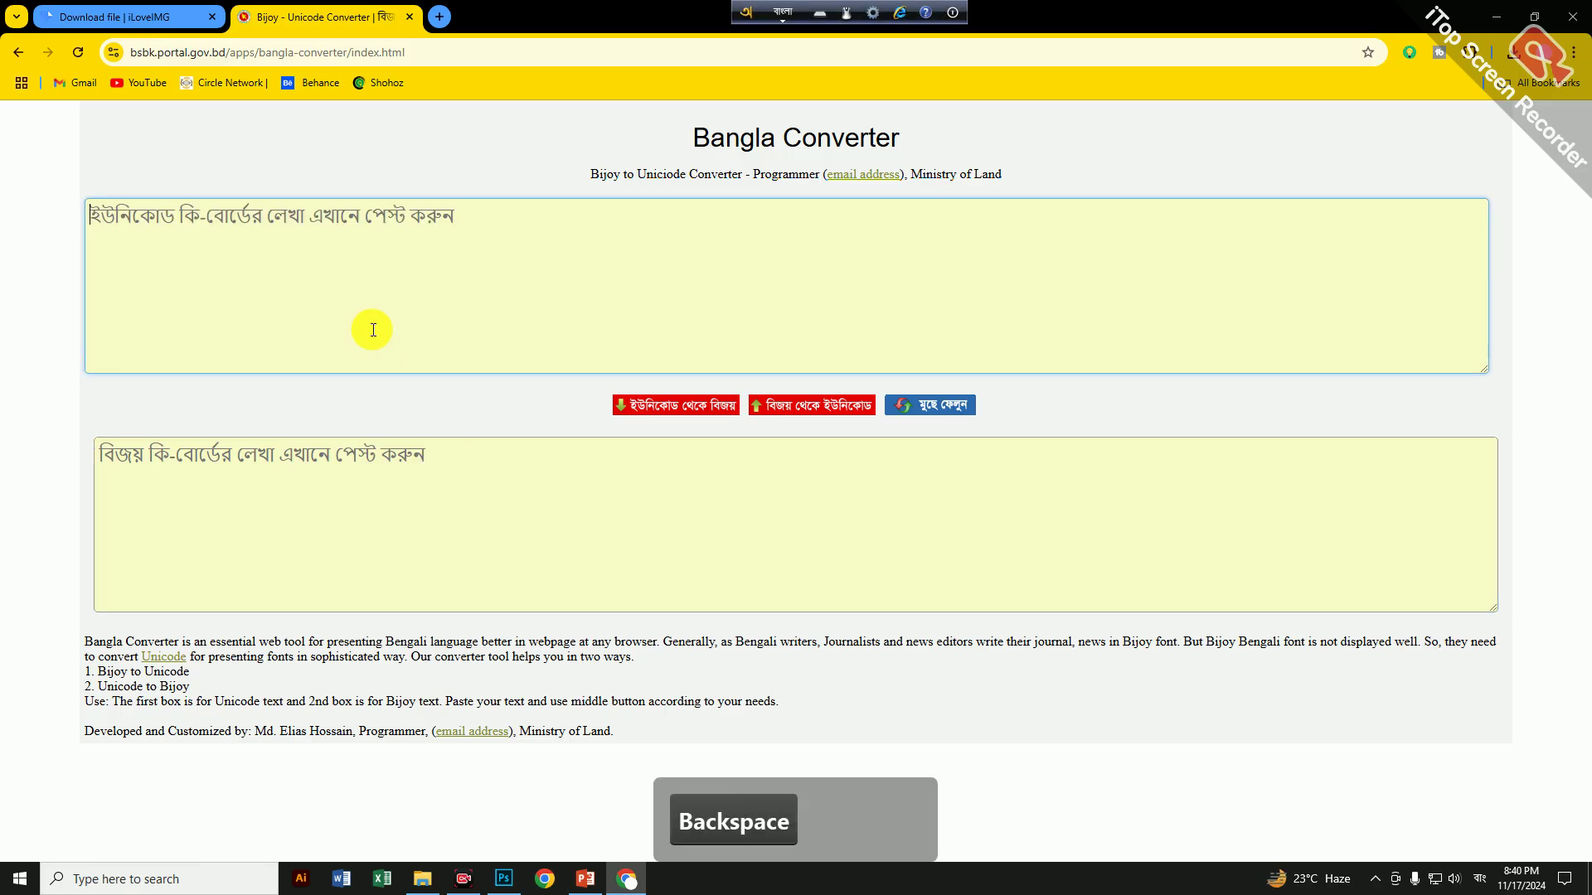
pyautogui.write('ব্য')
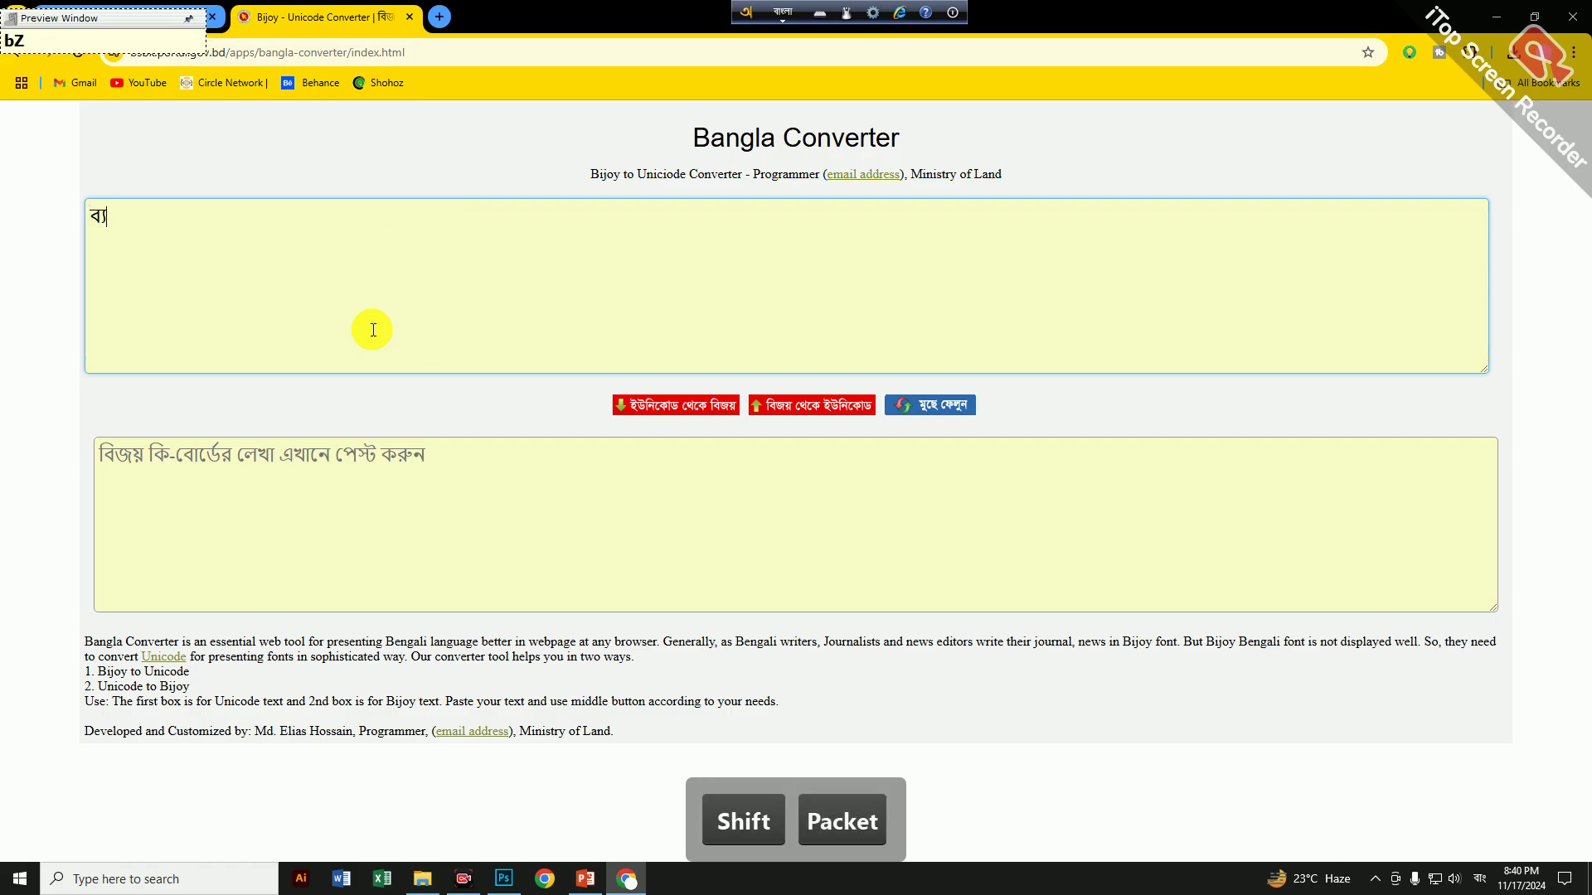
pyautogui.write('ররথ')
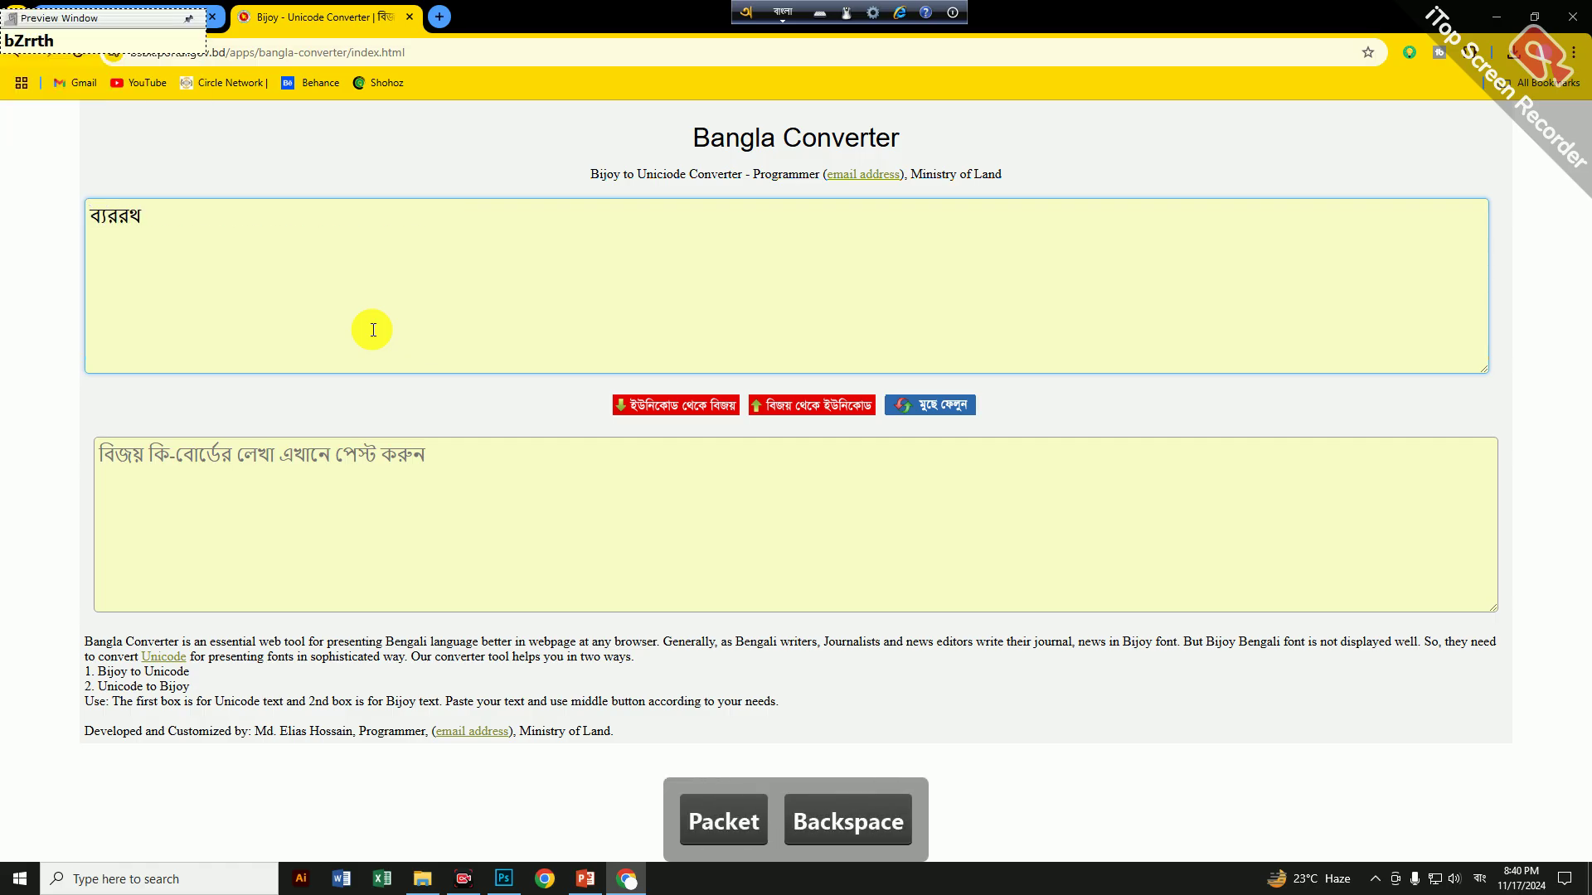
pyautogui.click(667, 404)
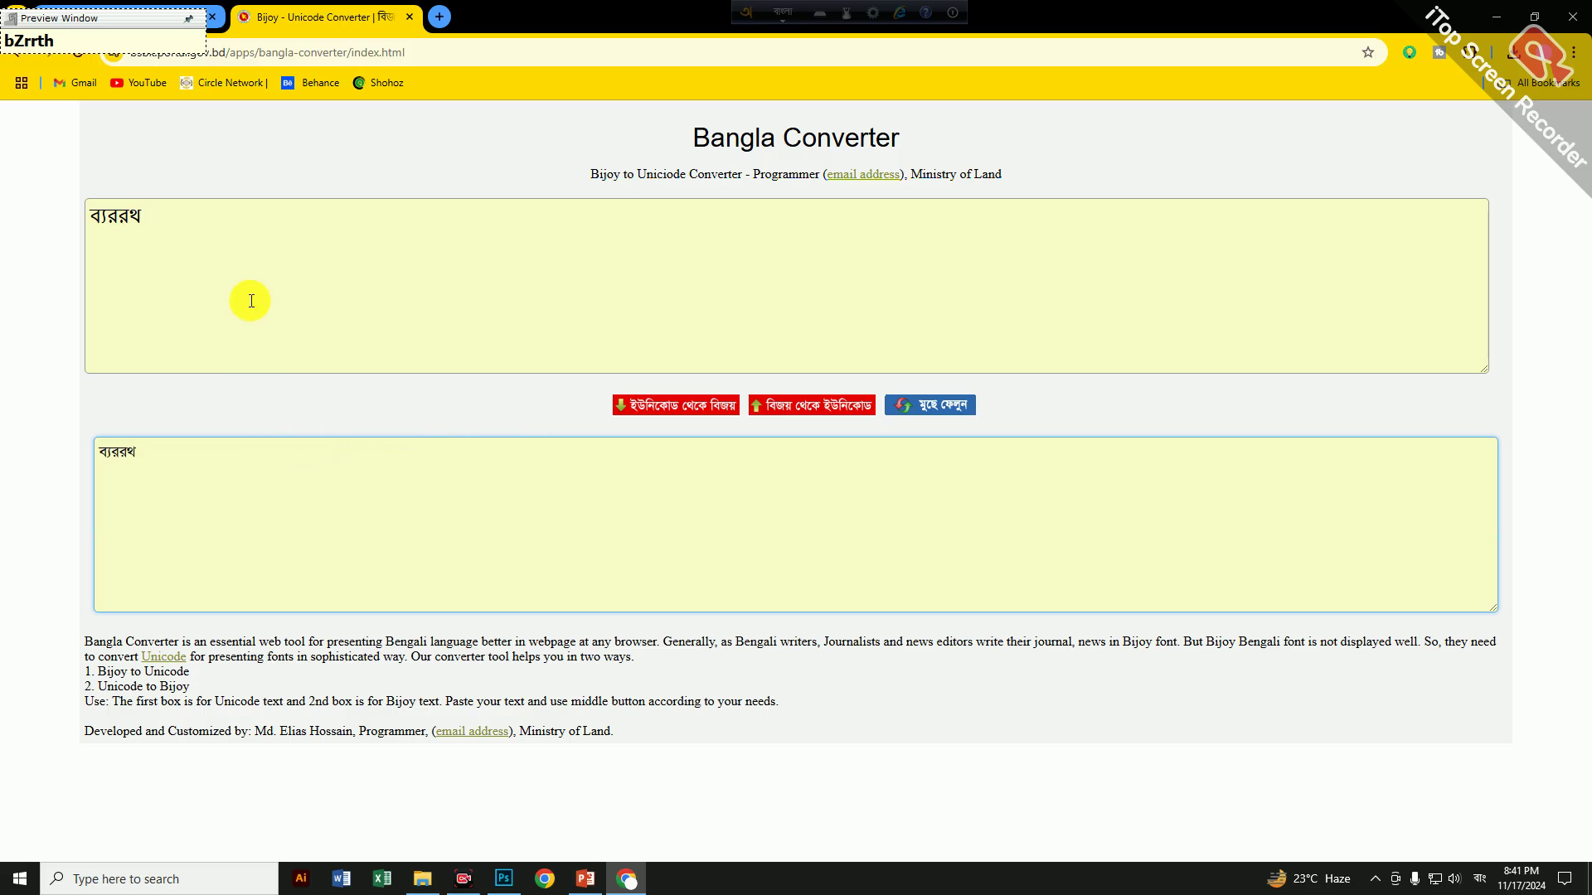
# Replace the converter's Unicode text with "র্থ" and try to insert "ব্য" in front of it
pyautogui.moveTo(244, 246); pyautogui.dragTo(4, 224)
pyautogui.press('BackSpace')
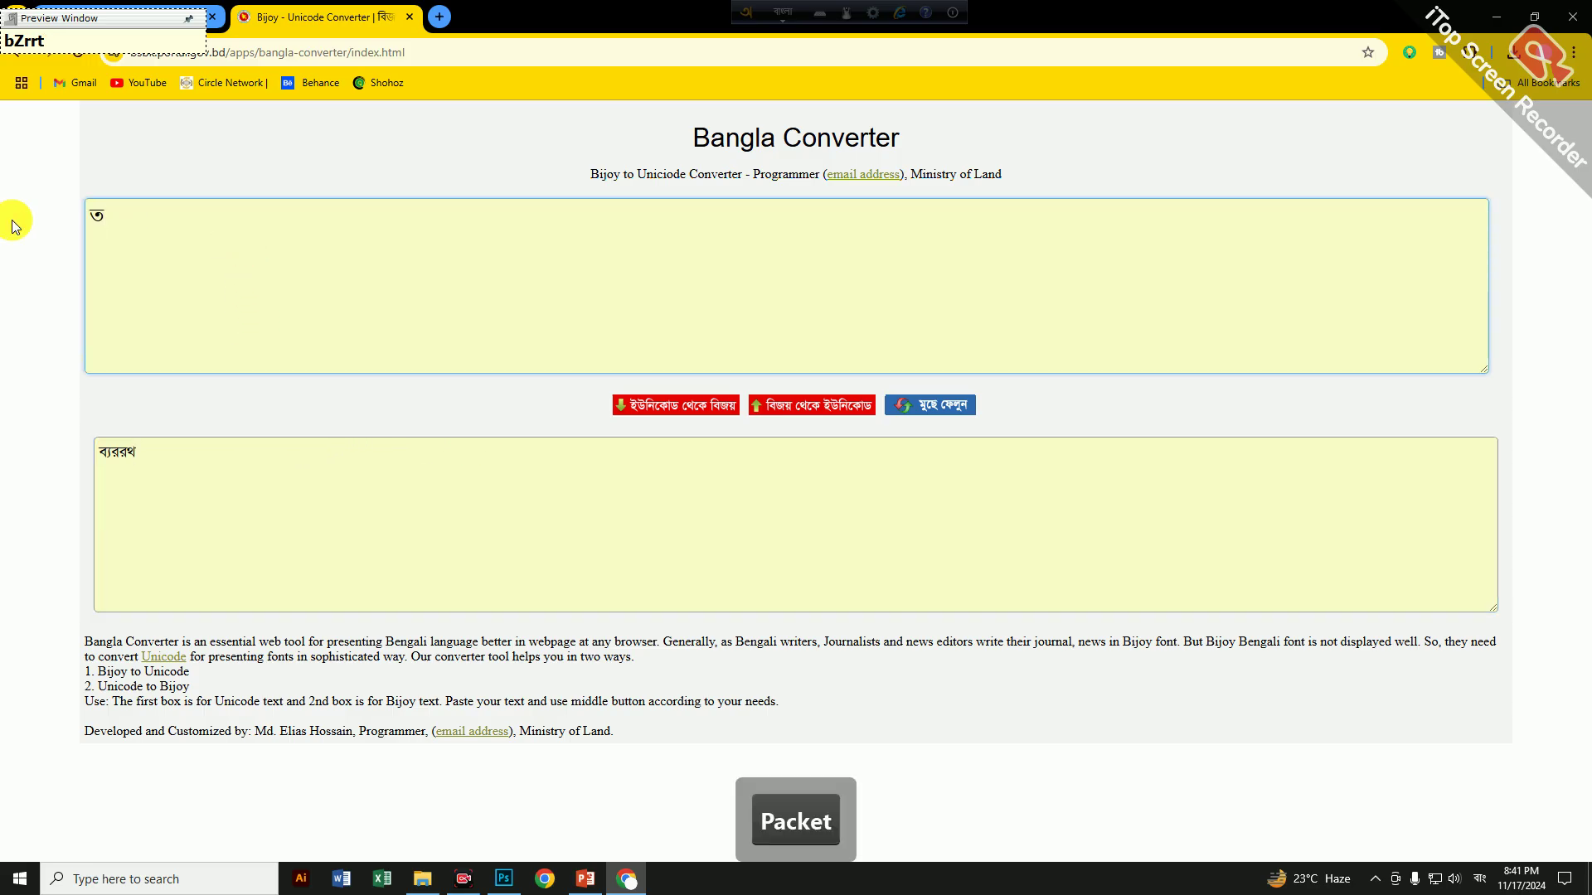
pyautogui.press('BackSpace')
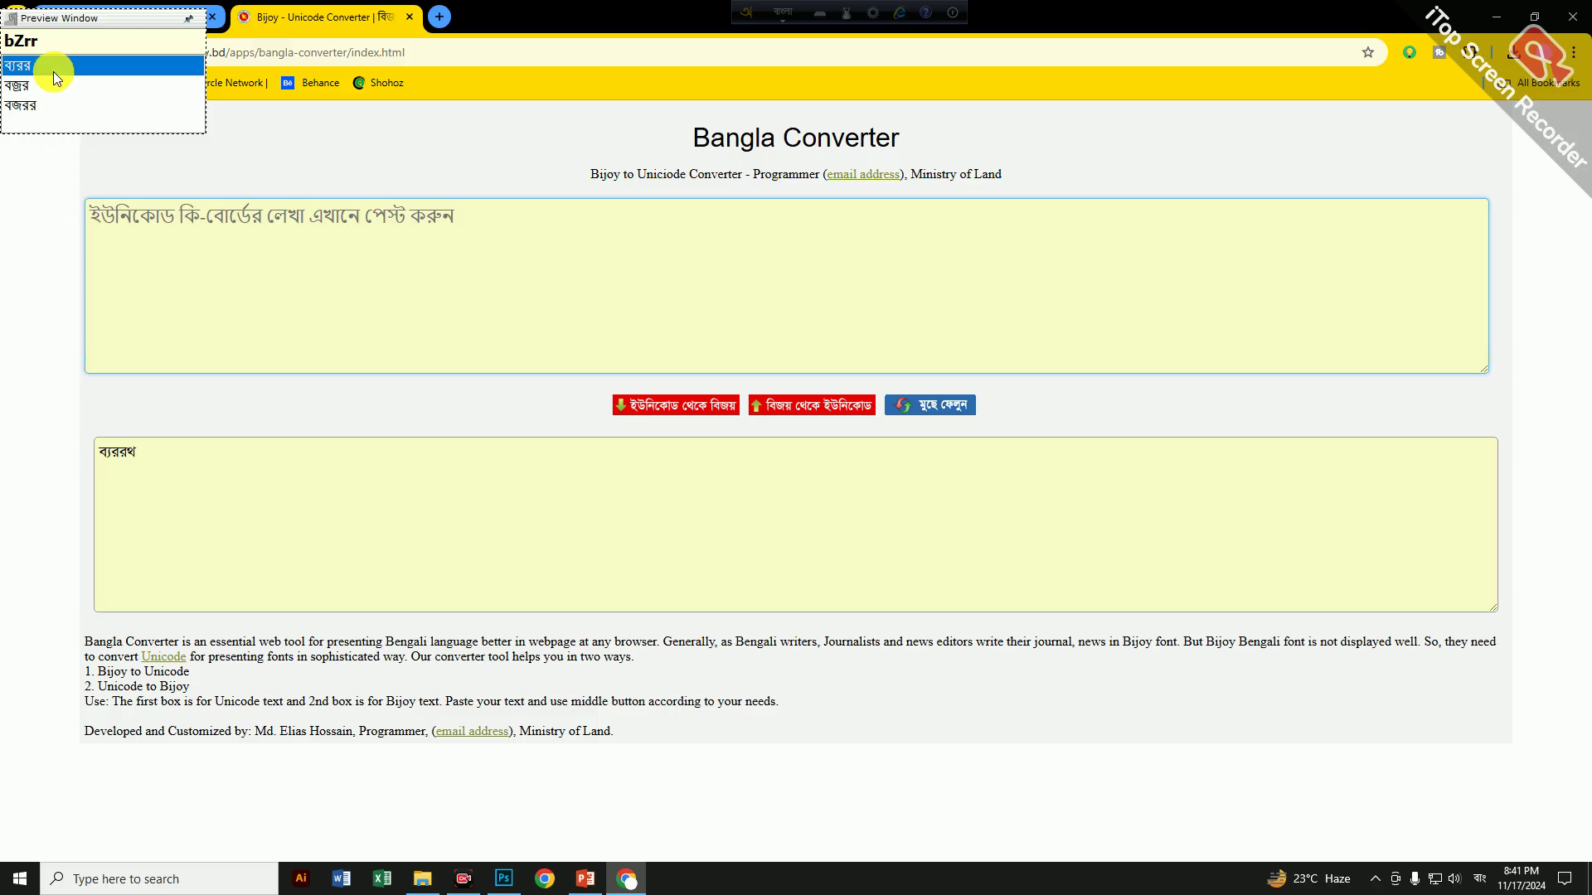
pyautogui.press('BackSpace')
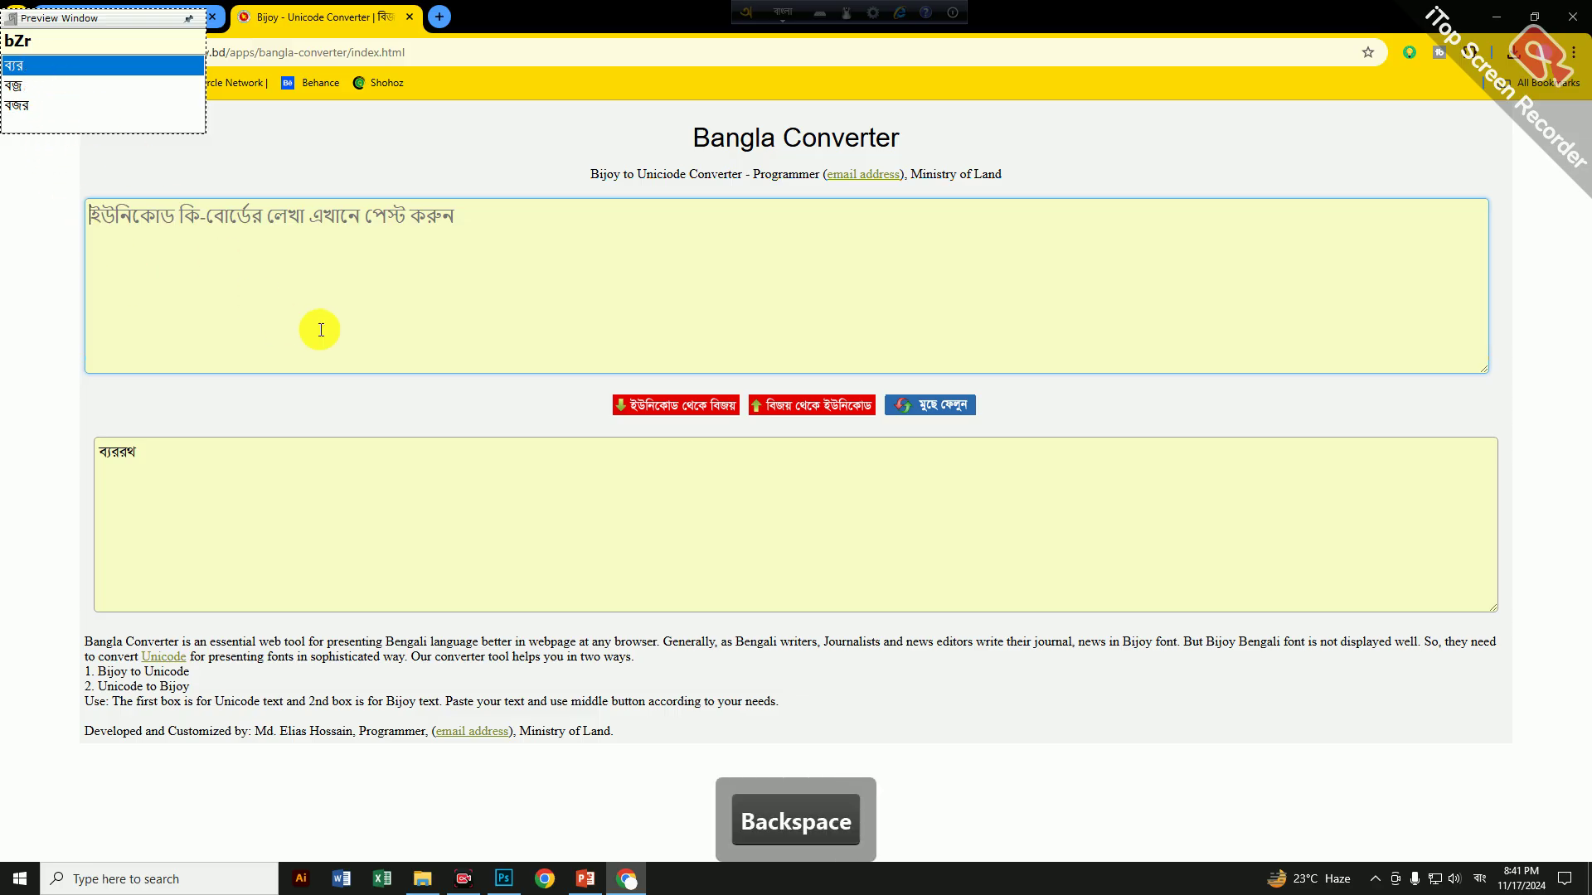
pyautogui.write('orrth')
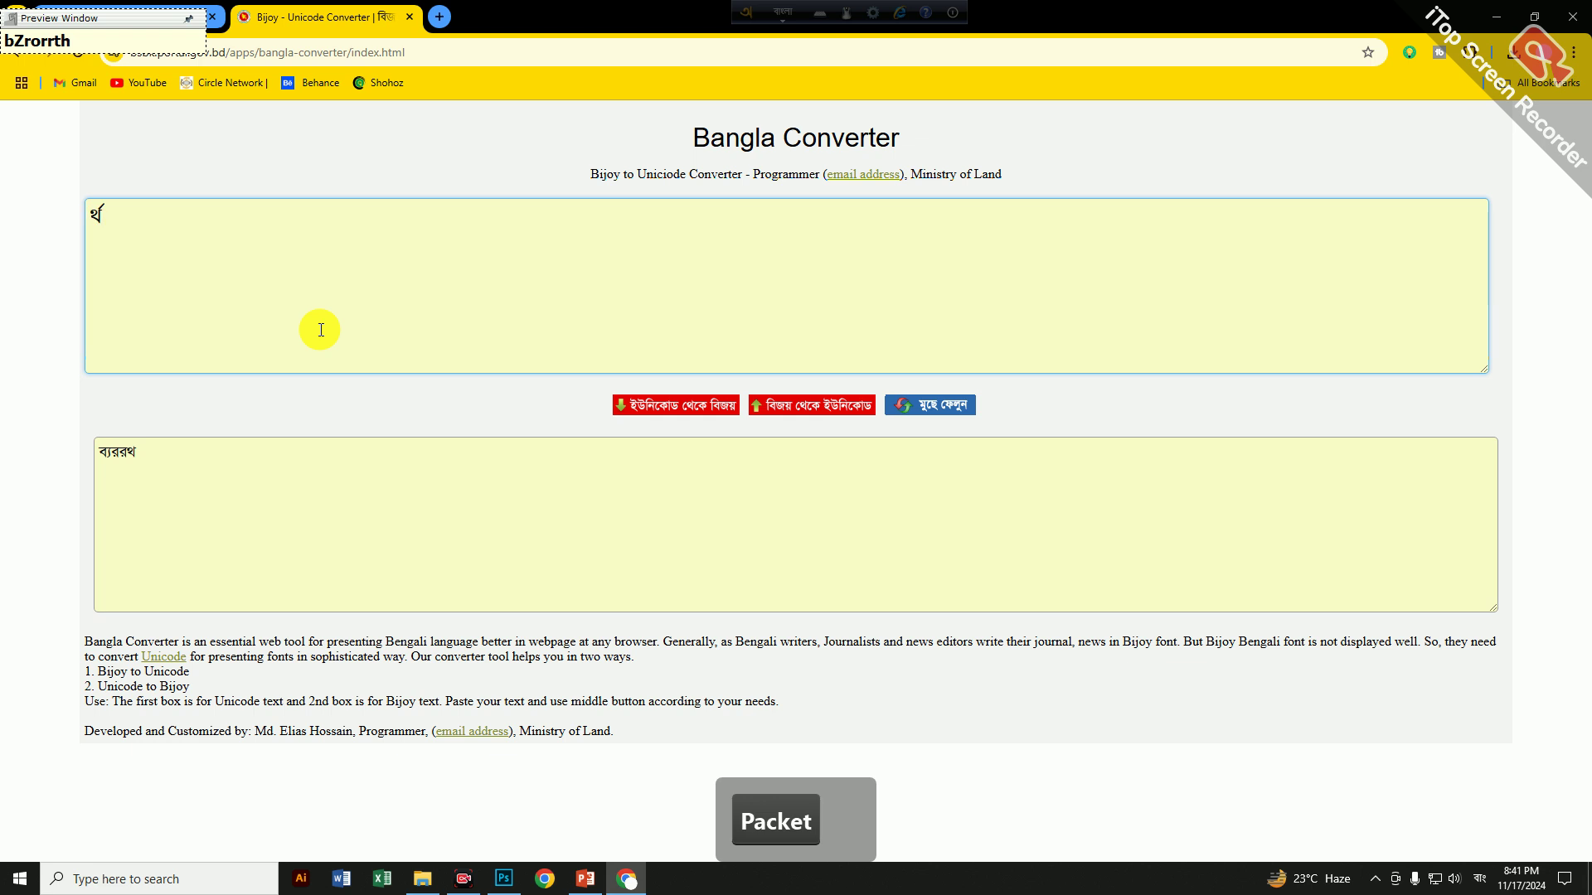
pyautogui.press('Left')
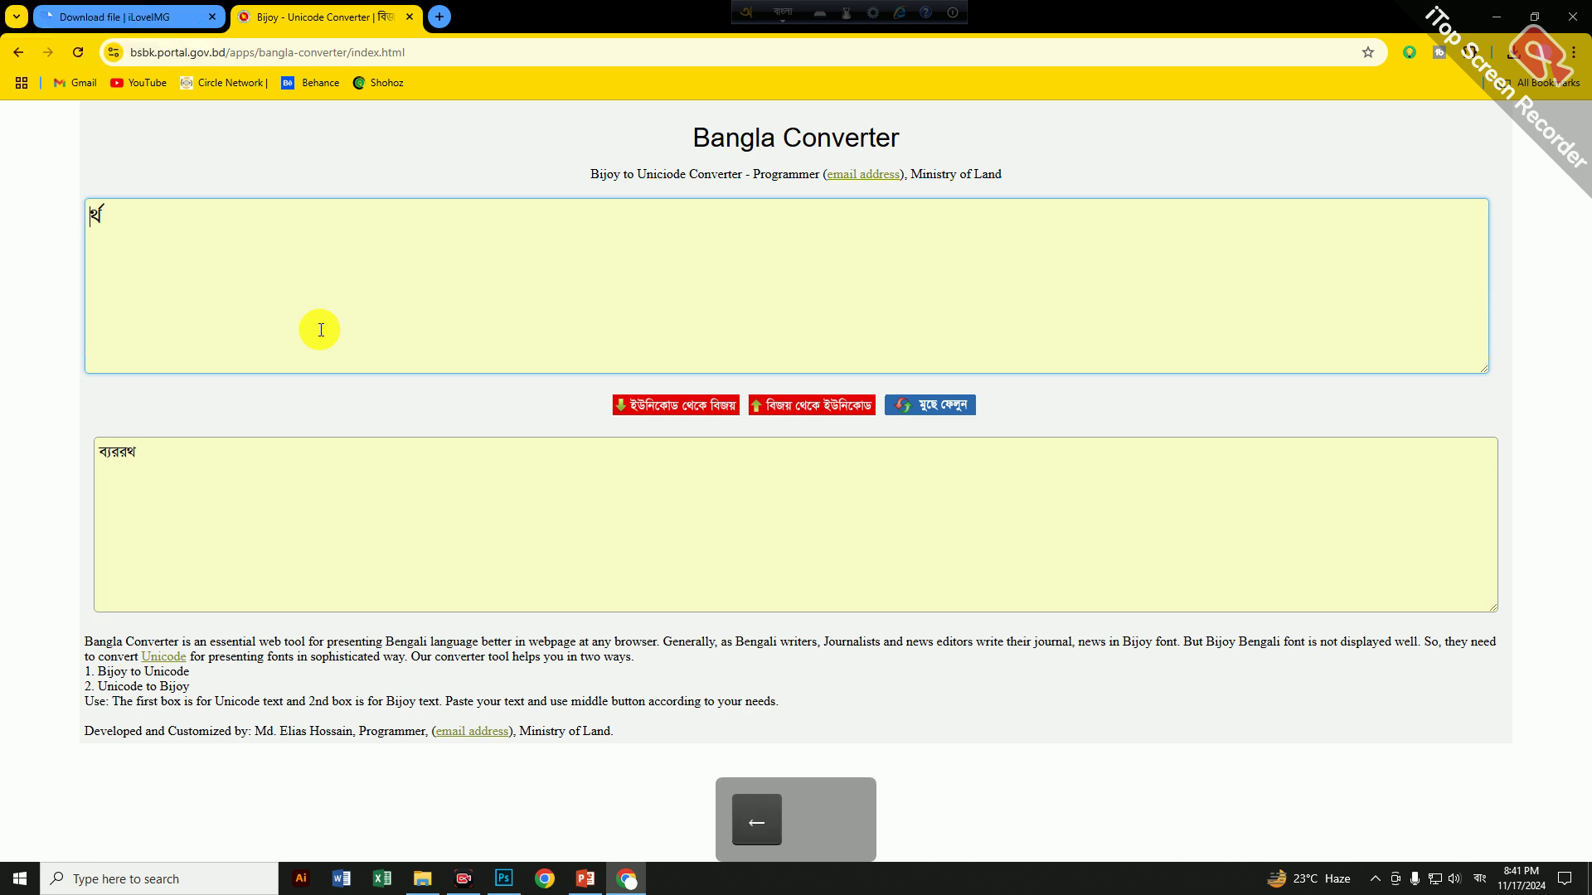
pyautogui.write('bZ')
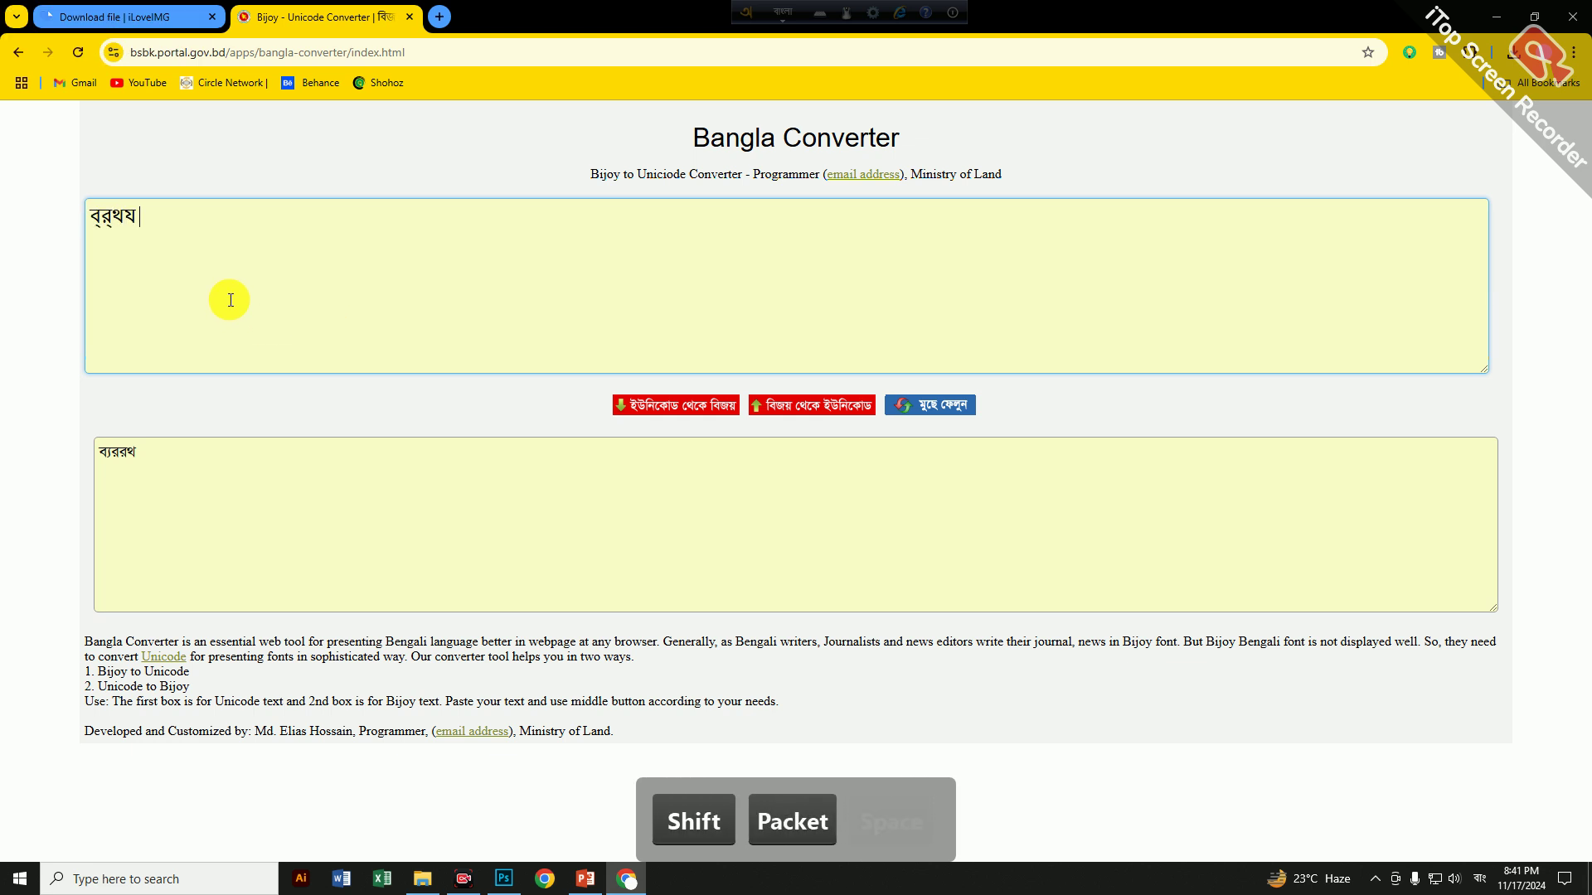
pyautogui.press('BackSpace')
pyautogui.press('BackSpace')
pyautogui.press('BackSpace')
pyautogui.press('BackSpace')
pyautogui.press('BackSpace')
pyautogui.press('BackSpace')
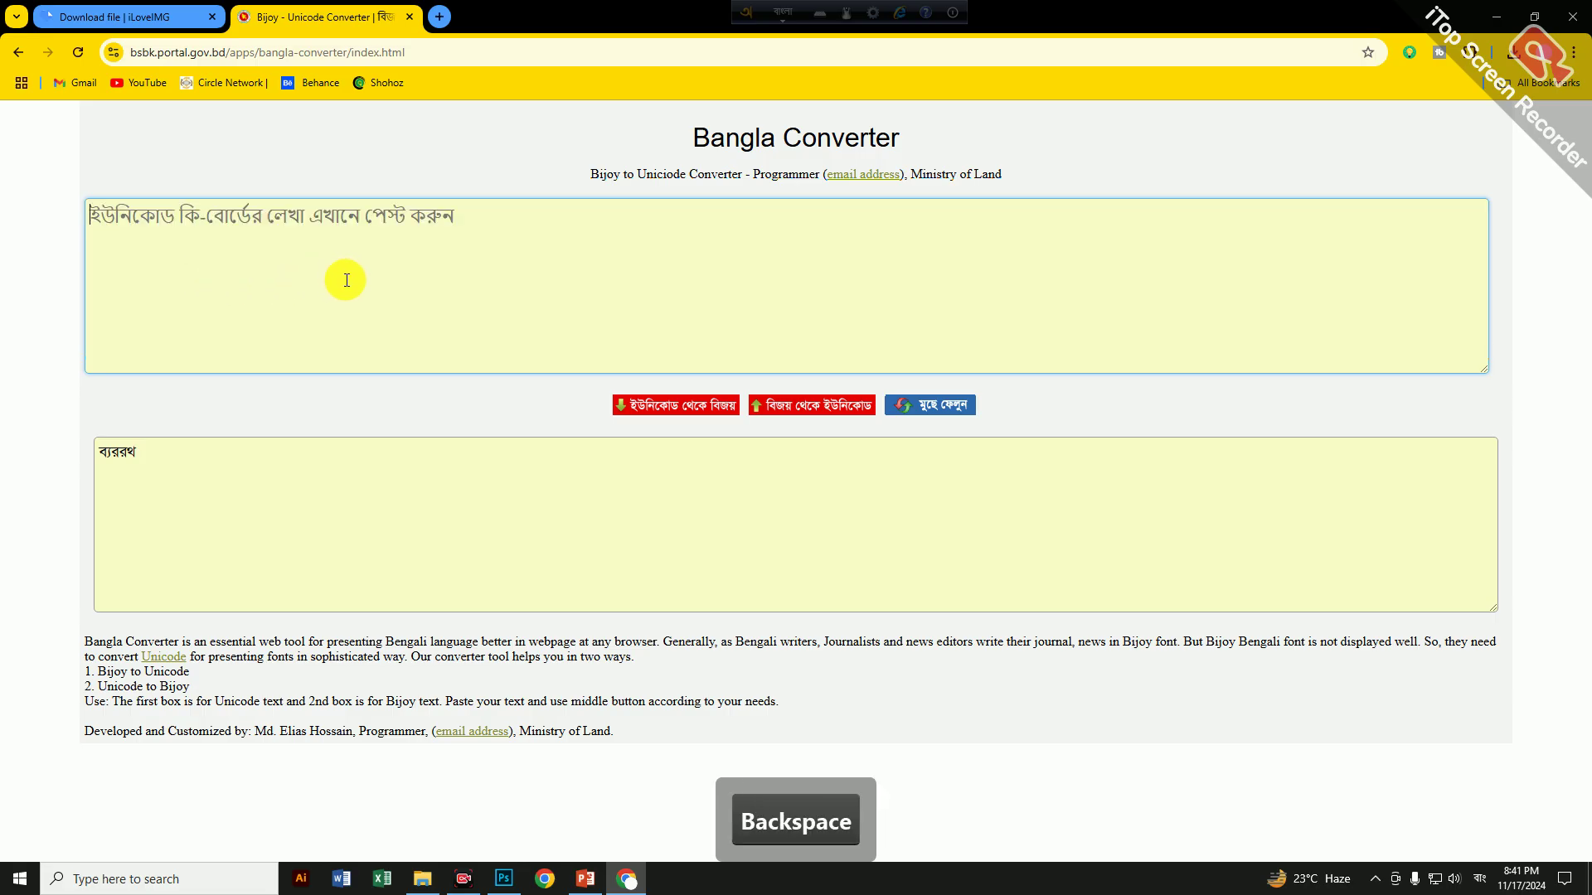
# Switch the Windows input language to English (United States)
pyautogui.click(1481, 886)
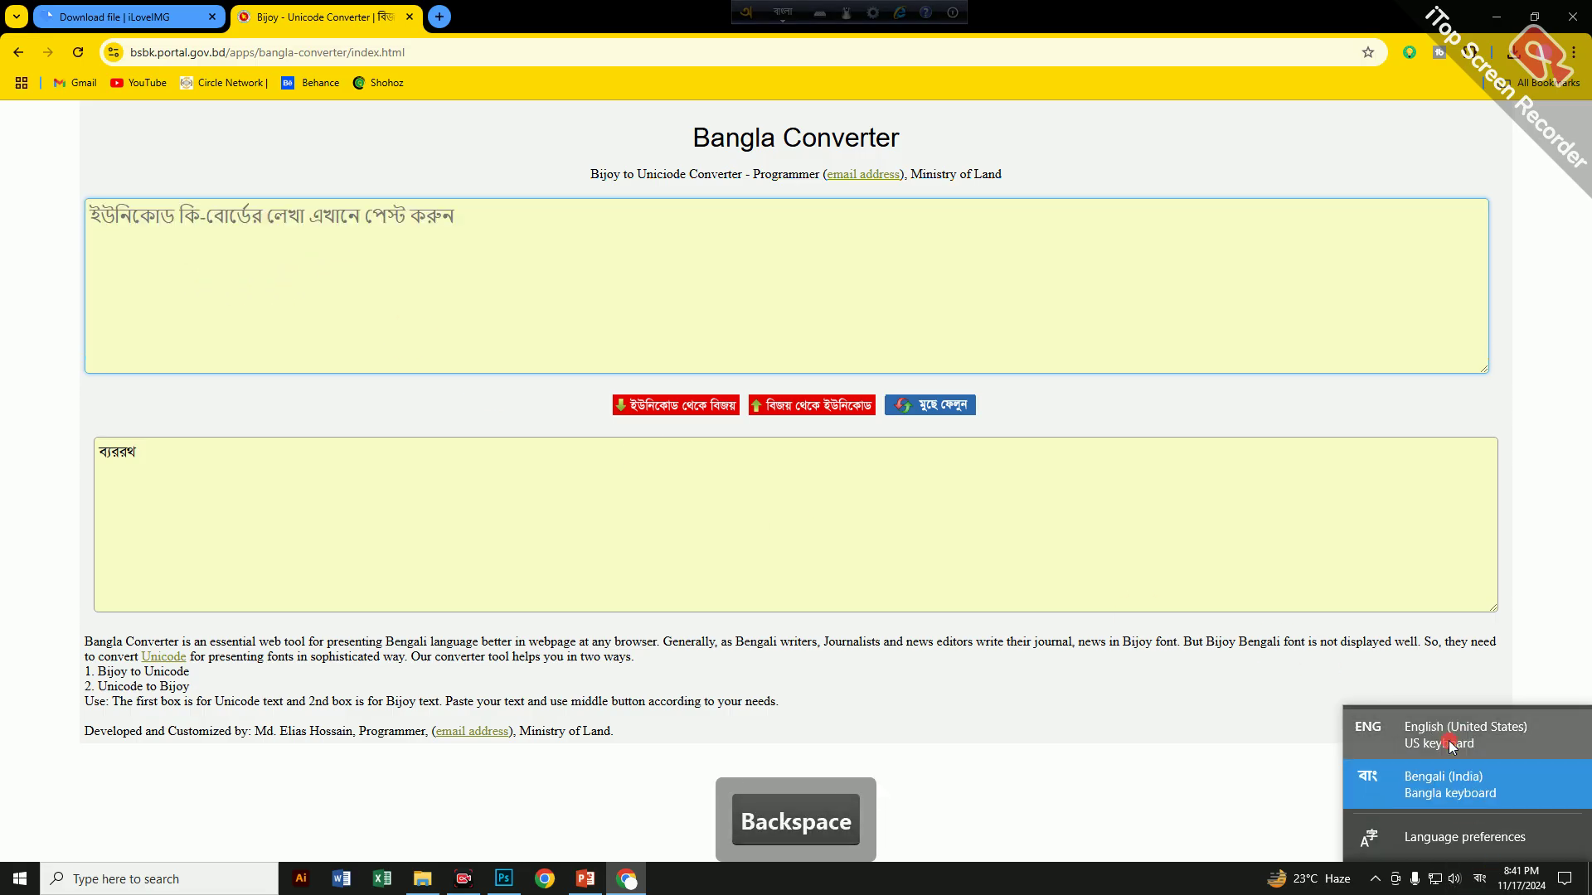
pyautogui.click(1414, 734)
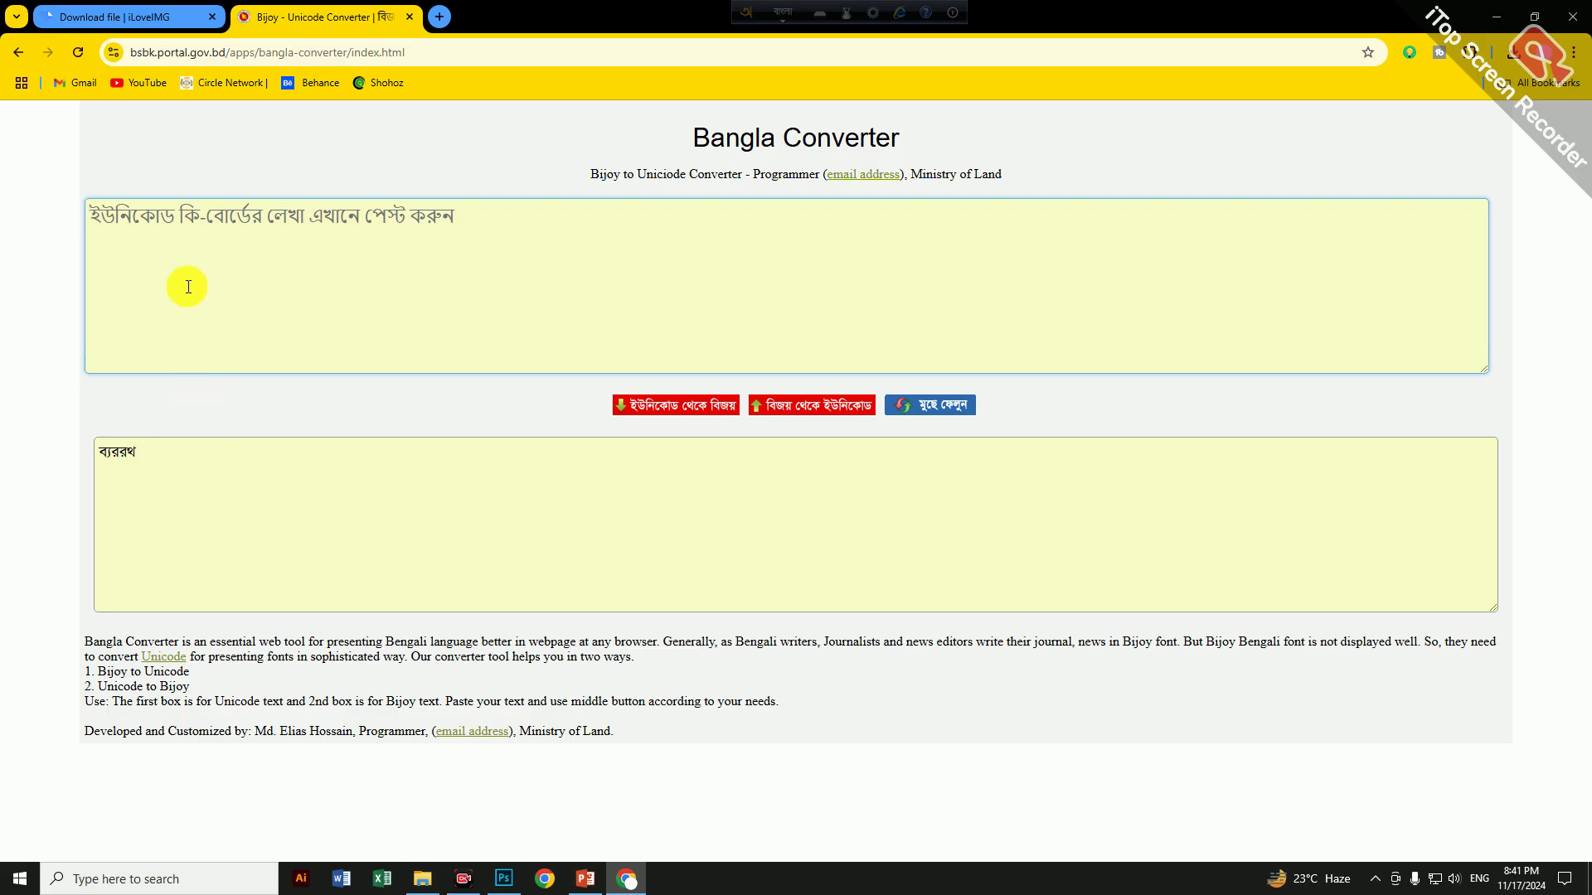
pyautogui.write('bZ')
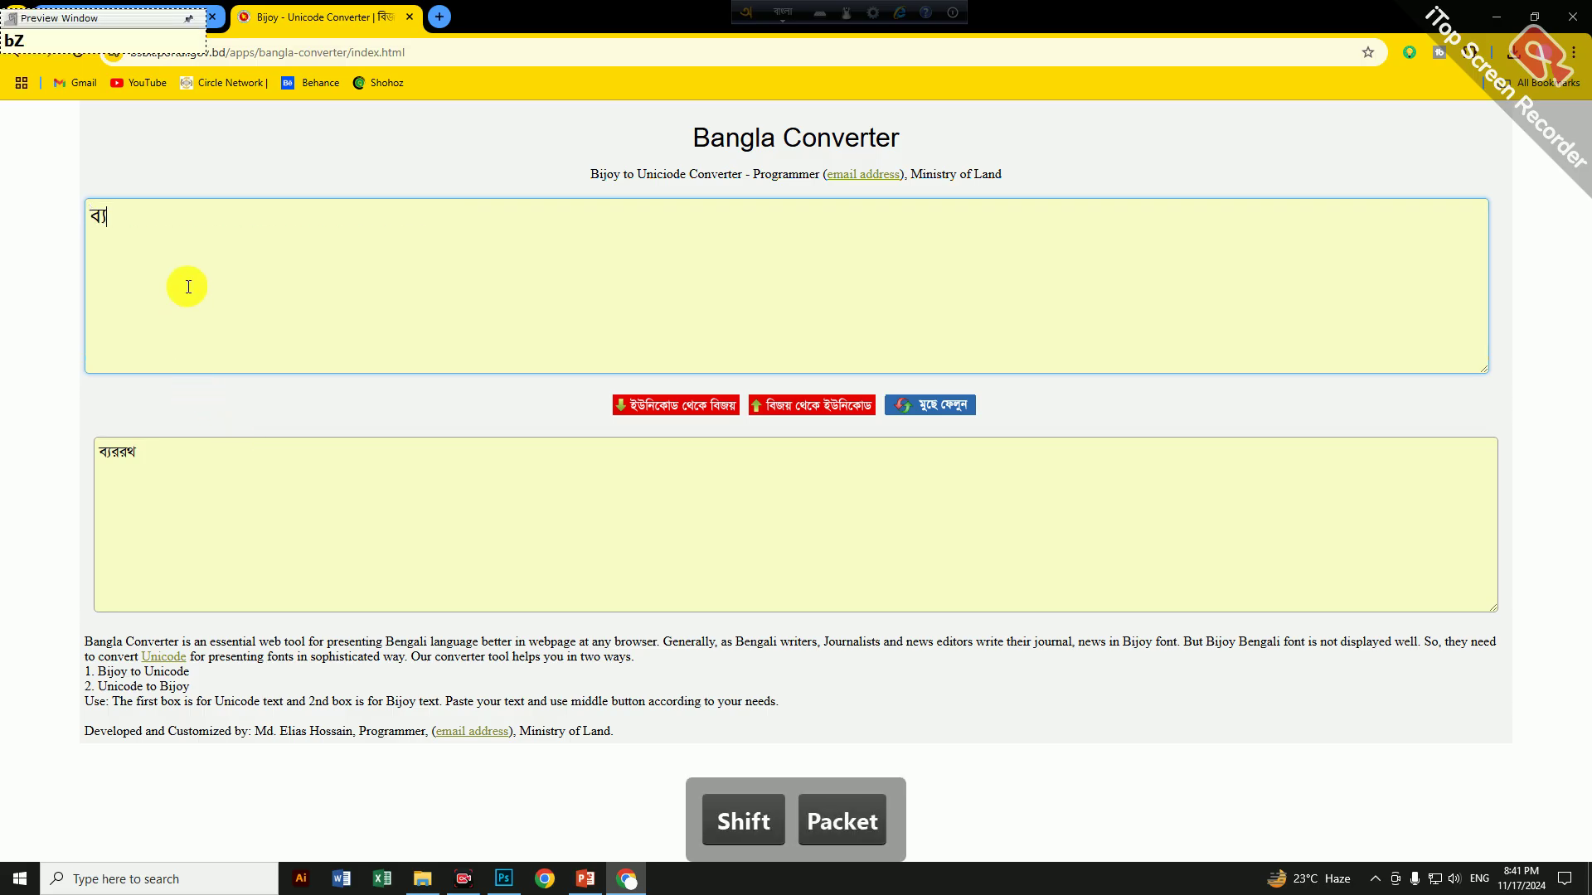
pyautogui.write('rrth')
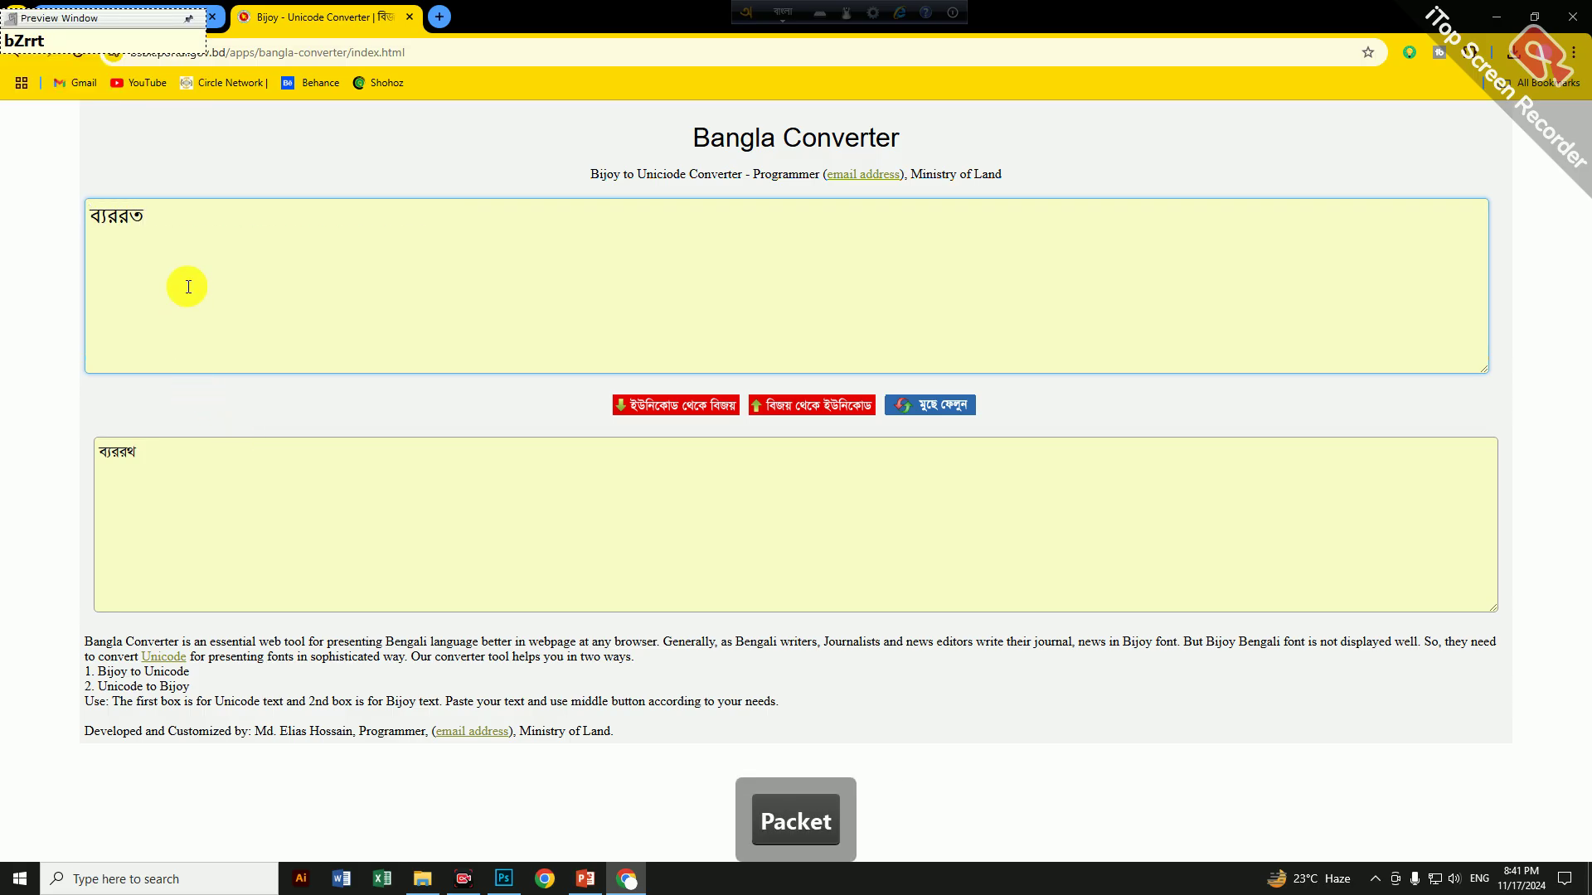
pyautogui.press('BackSpace')
pyautogui.press('BackSpace')
pyautogui.press('BackSpace')
pyautogui.press('BackSpace')
pyautogui.press('BackSpace')
pyautogui.press('BackSpace')
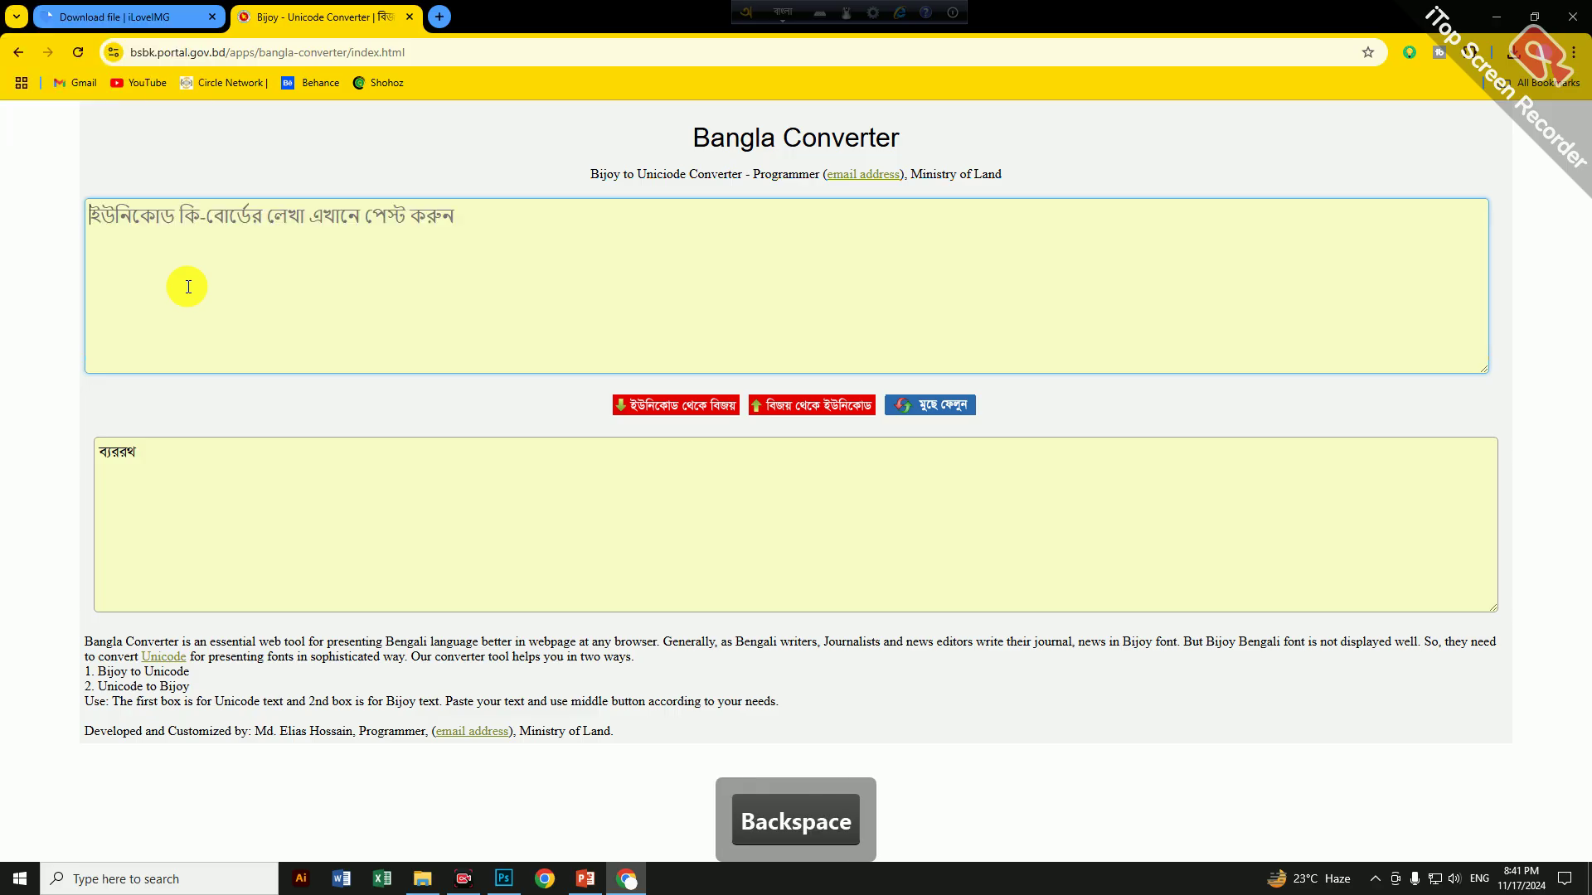
# Enter "র্থ" as the converter's Unicode text and copy it
pyautogui.write('rrth')
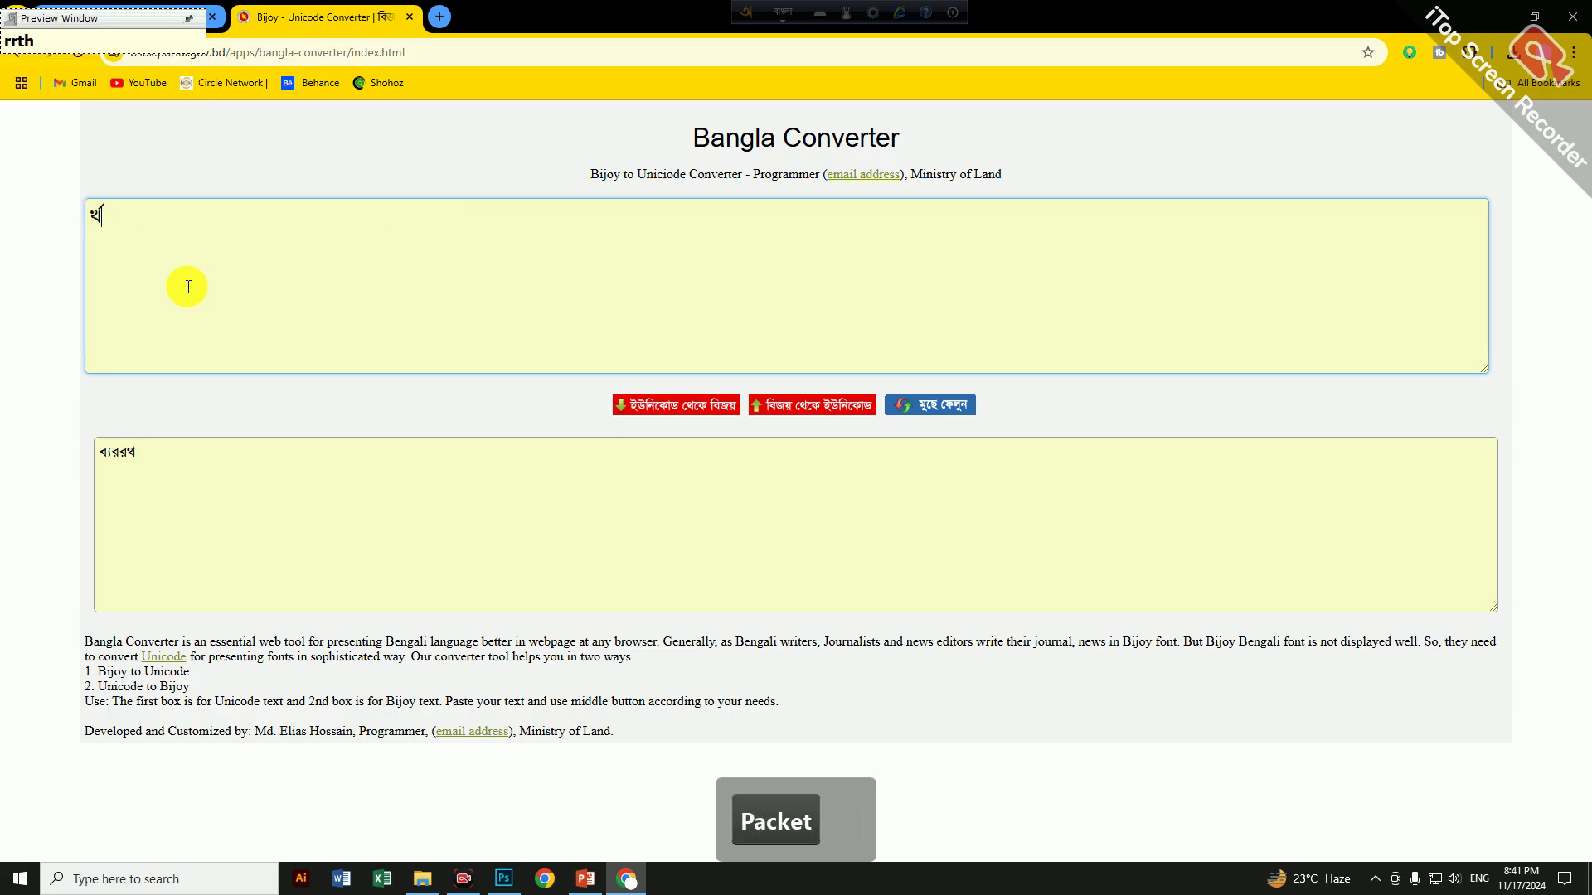
pyautogui.press('space')
pyautogui.press('BackSpace')
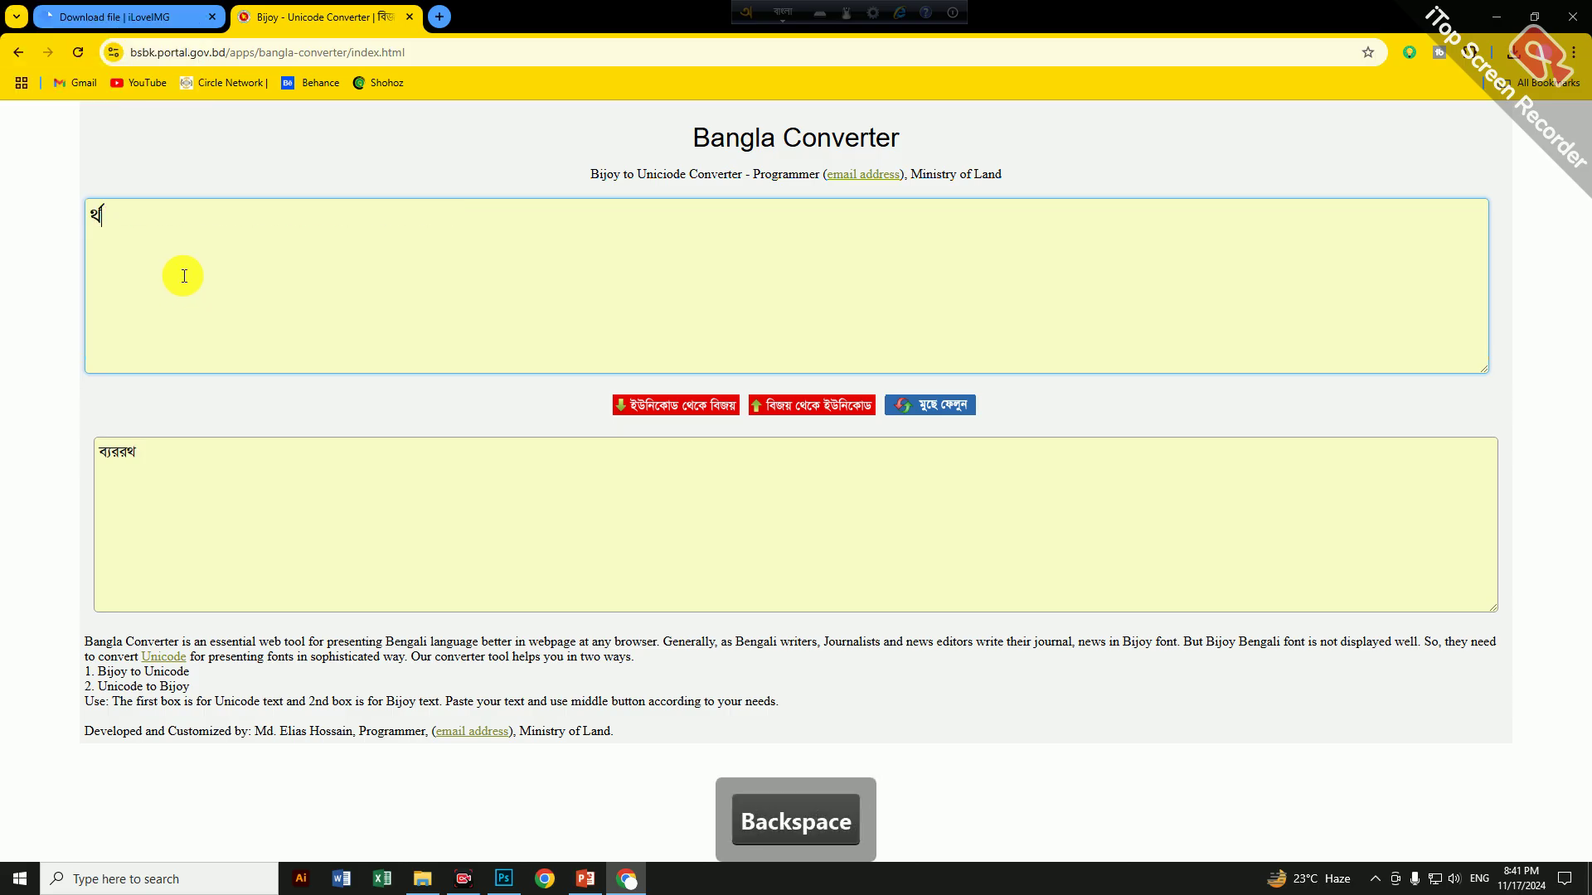
pyautogui.hotkey('ctrl', 'a')
pyautogui.hotkey('ctrl', 'c')
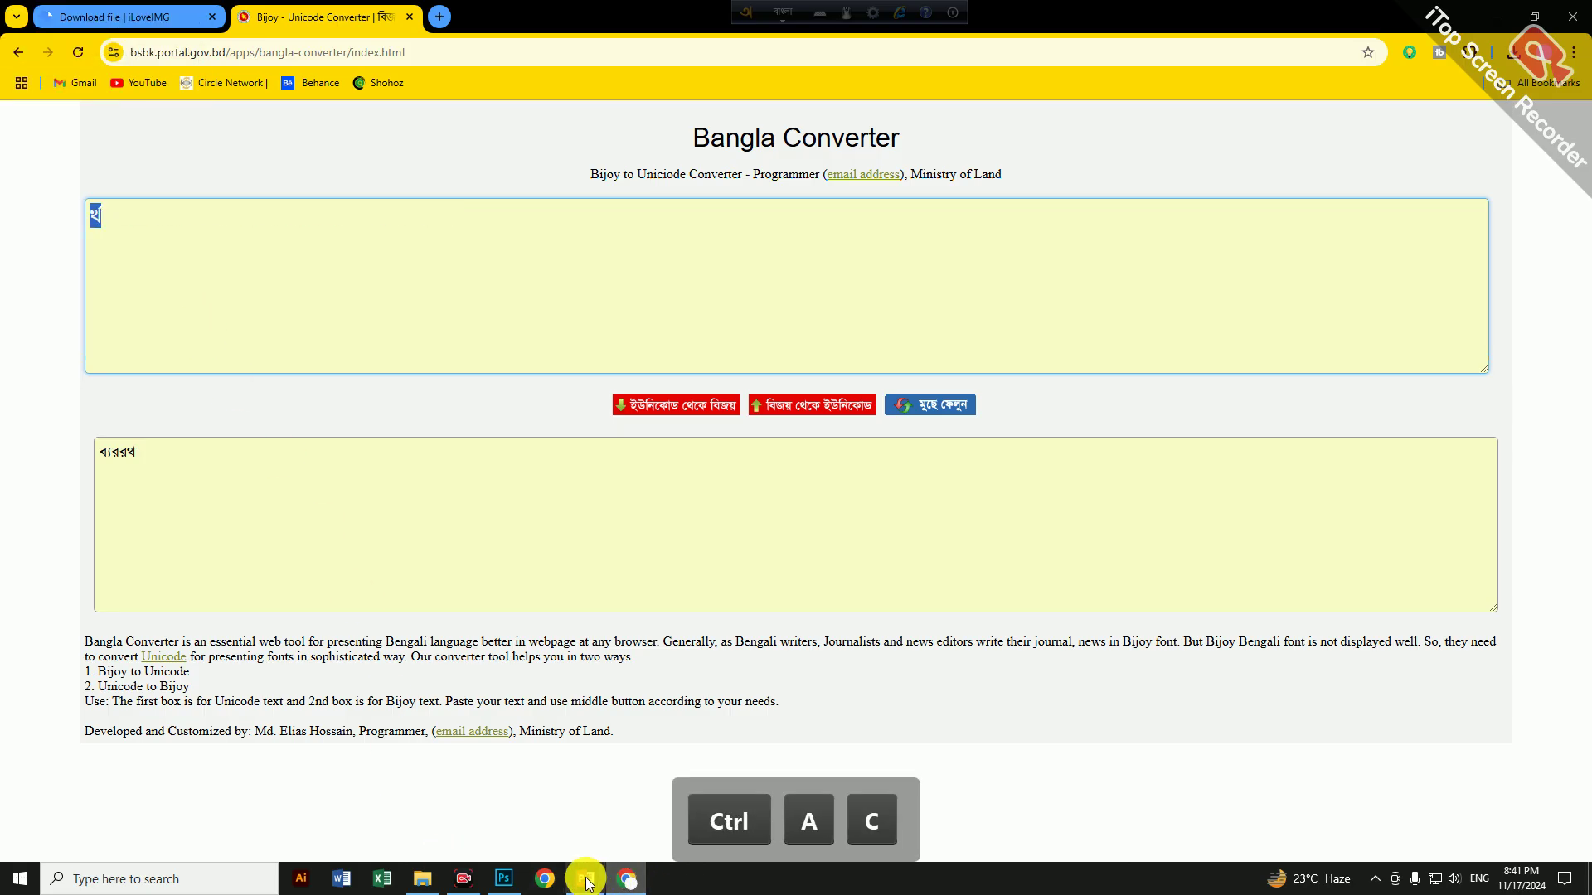
# Switch to Photoshop and paste "র্থ" into the open text layer beside the red-side halo
pyautogui.click(504, 879)
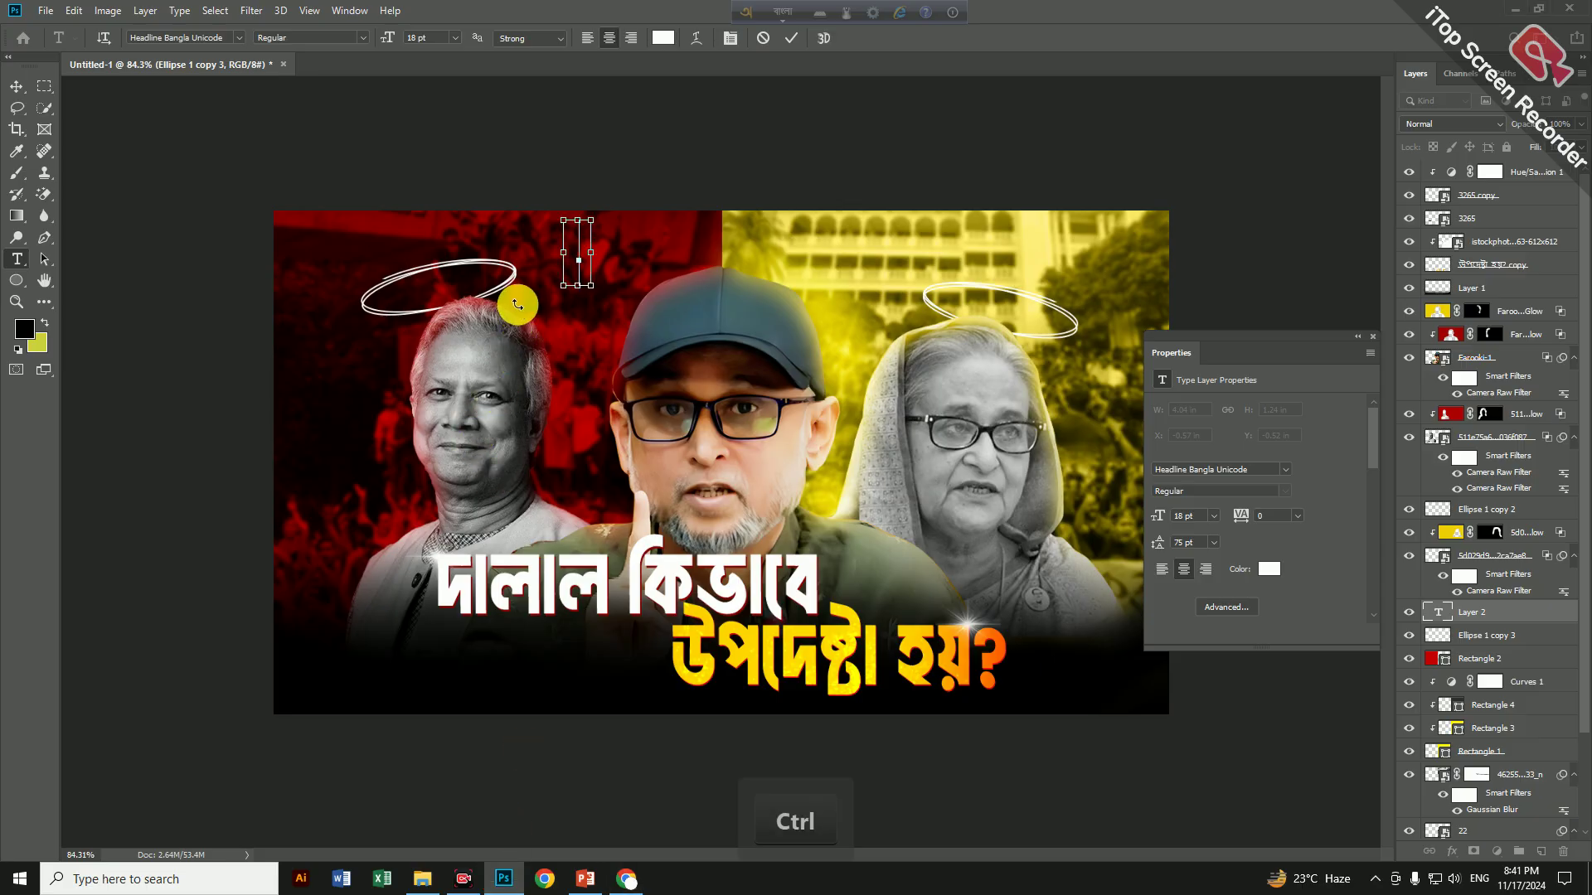
pyautogui.hotkey('ctrl', 'v')
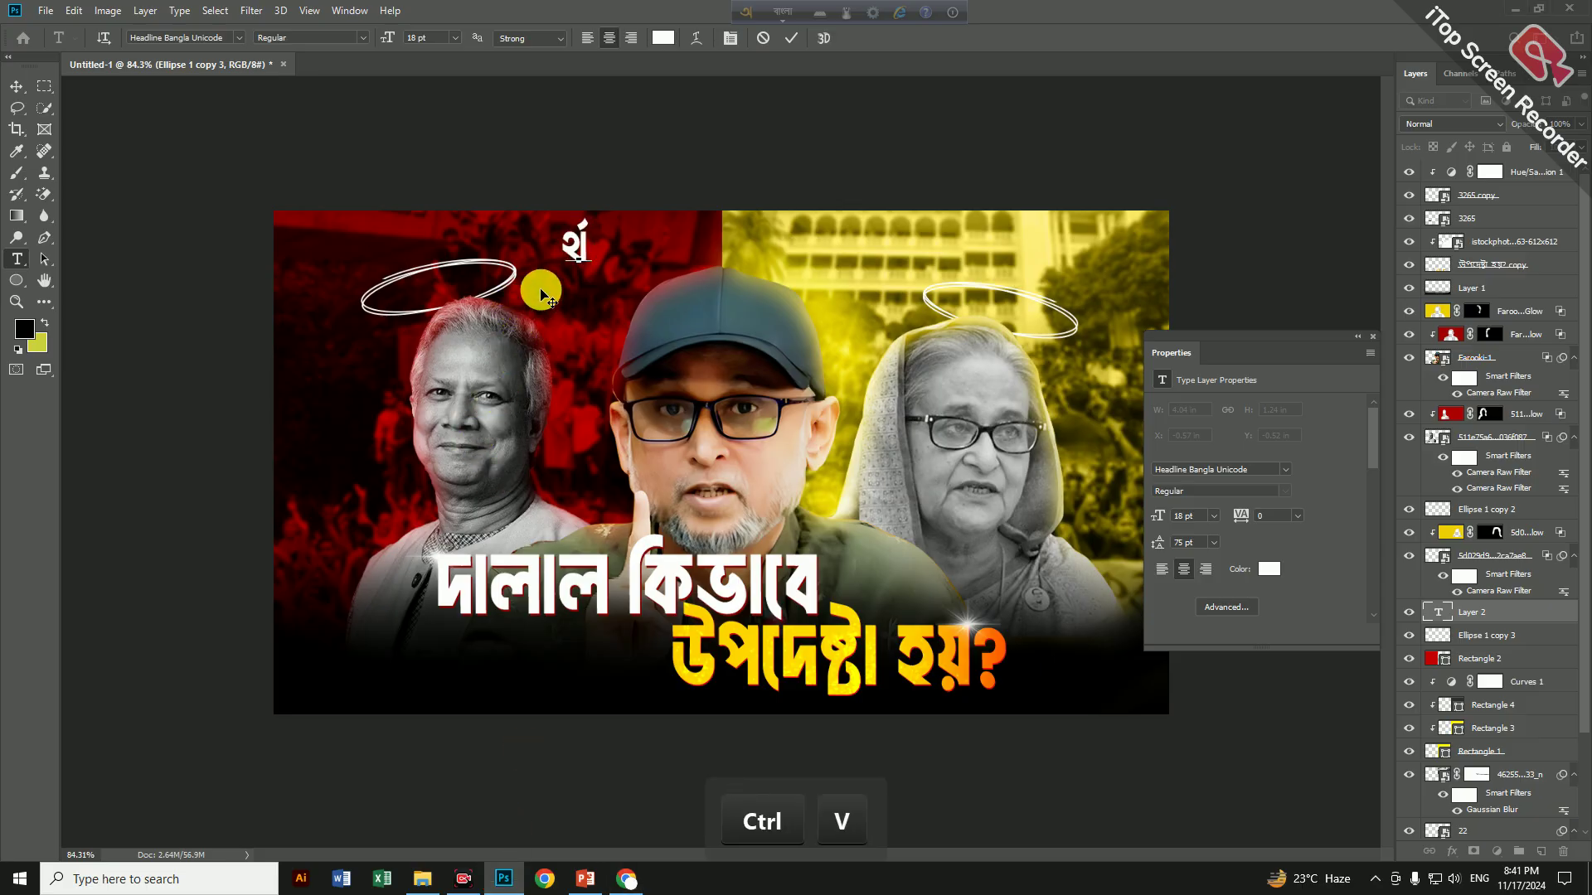
pyautogui.click(15, 85)
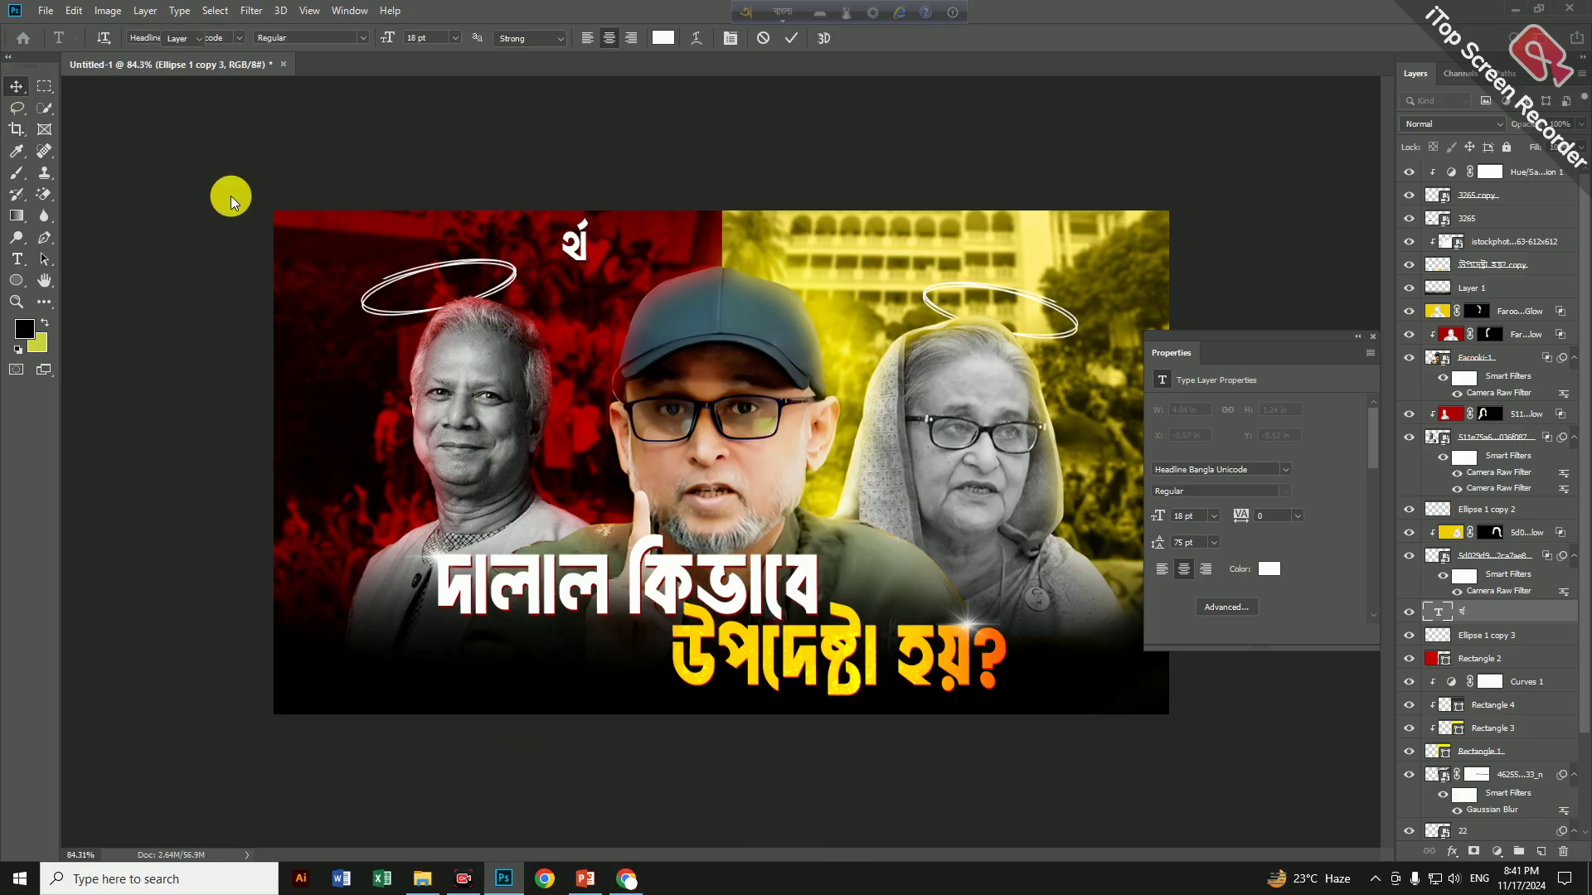
# Insert "ব্য" in front of the pasted letters so the label reads "ব্যর্থ"
pyautogui.doubleClick(574, 245)
pyautogui.click(569, 246)
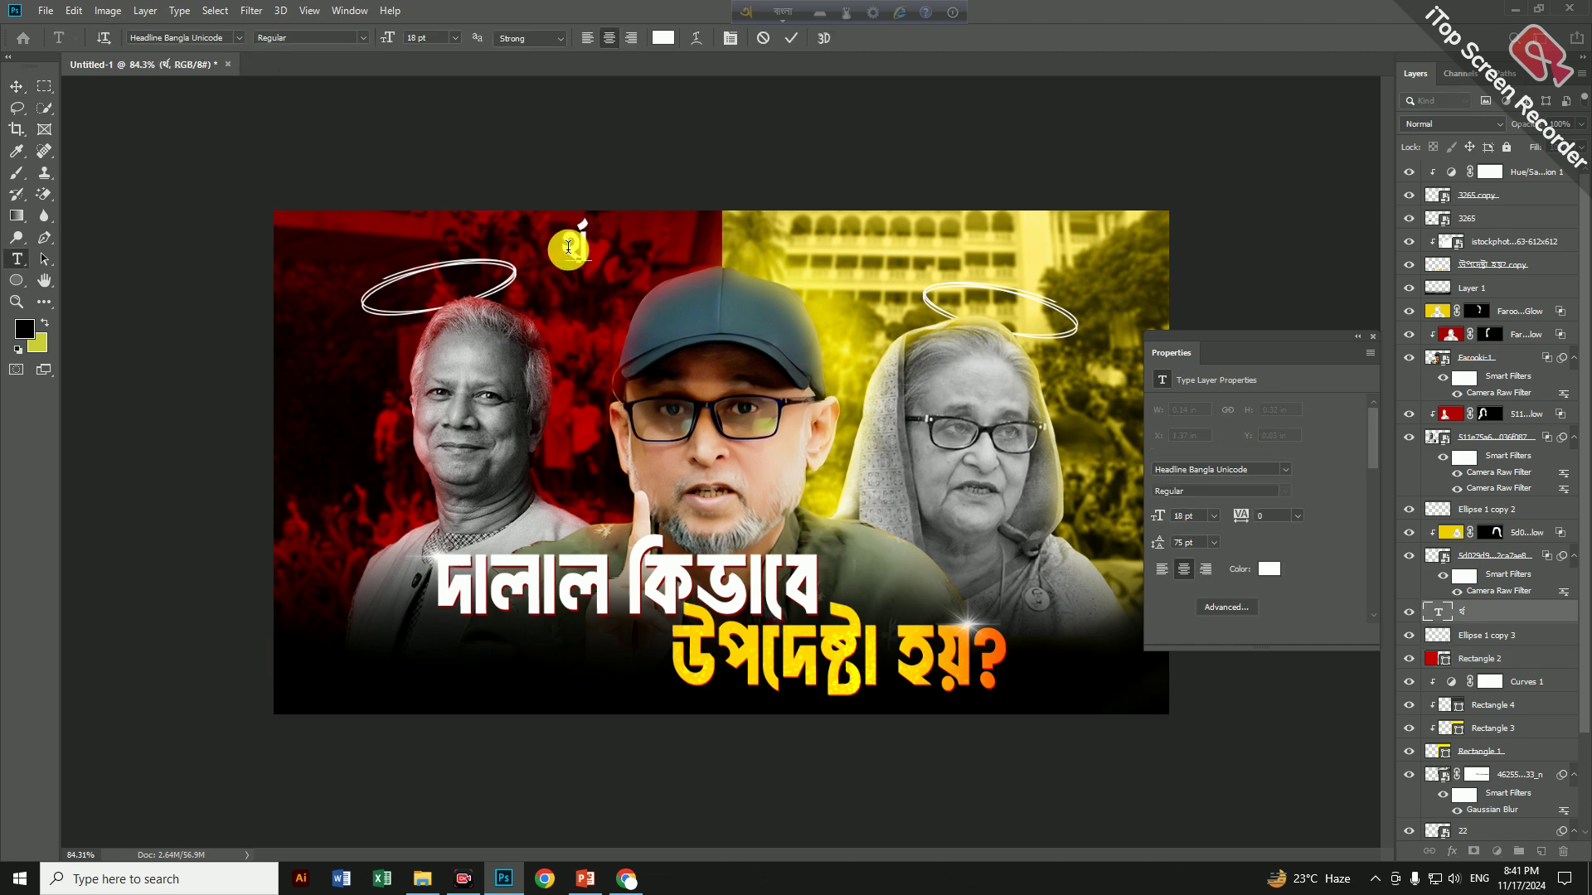
pyautogui.write('ভ')
pyautogui.press('BackSpace')
pyautogui.write('ব')
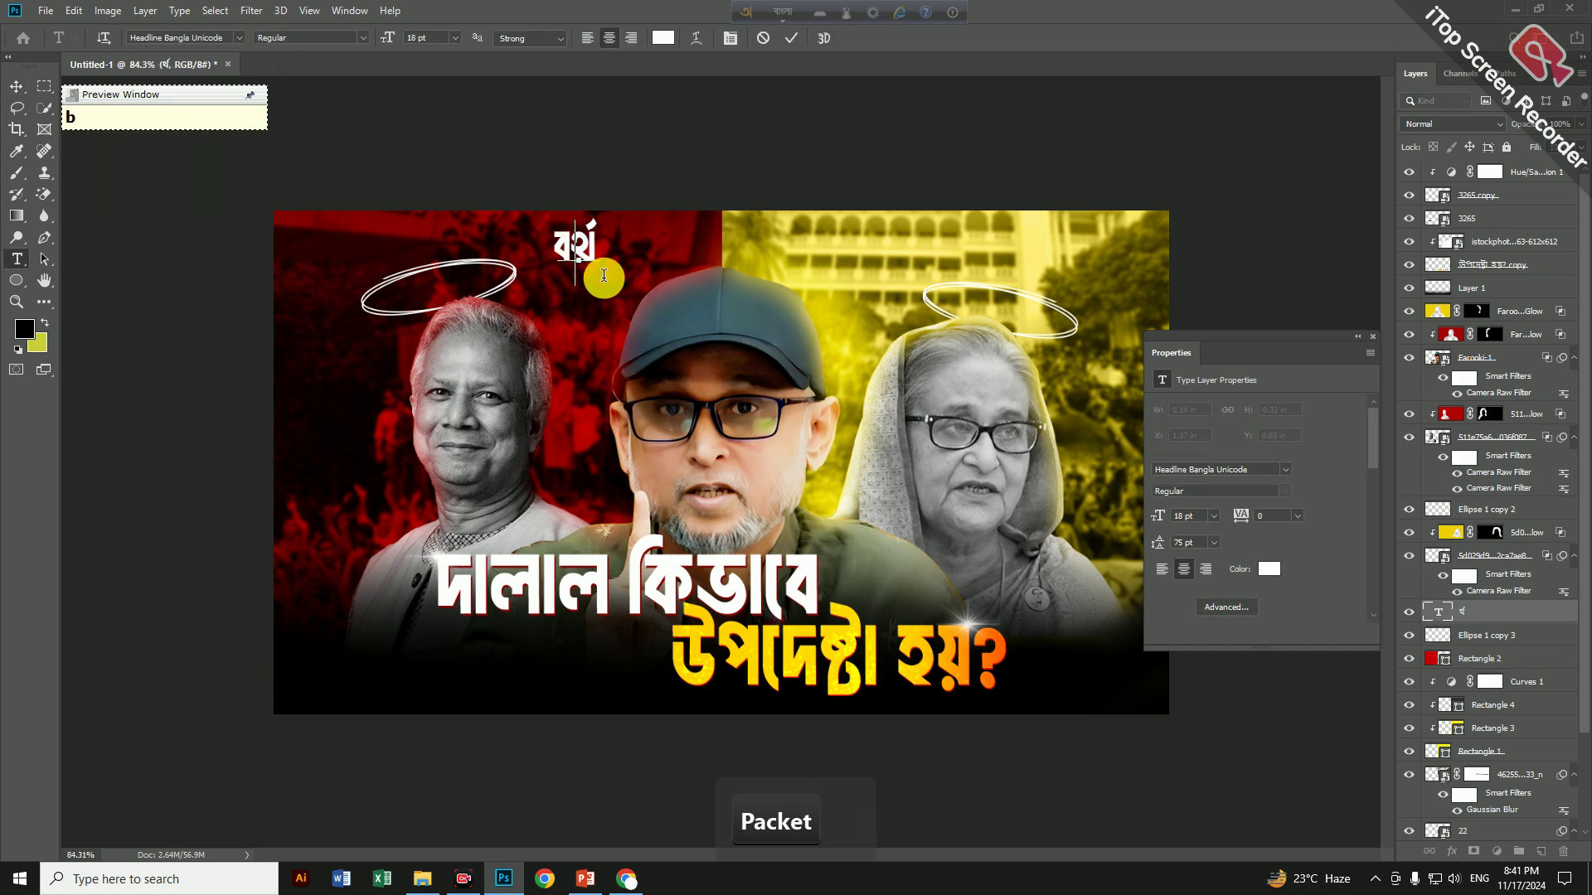
pyautogui.write('্য')
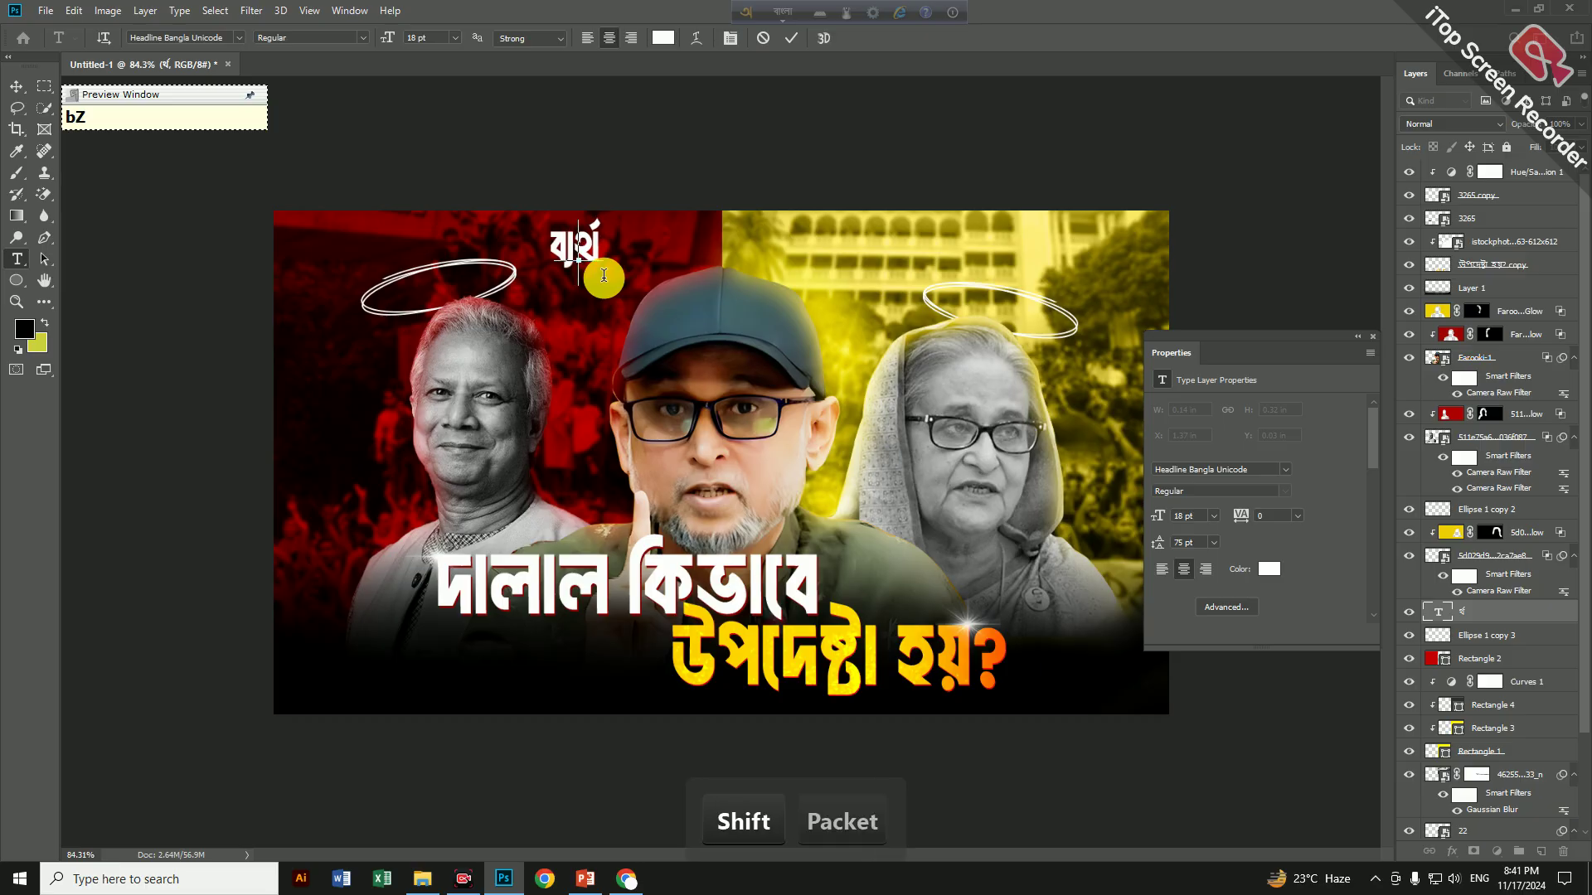
pyautogui.click(25, 93)
# Move the "ব্যর্থ" label inside the red-side halo, tilt it along the ellipse and scale it down to about 14 pt
pyautogui.hotkey('ctrl', 't')
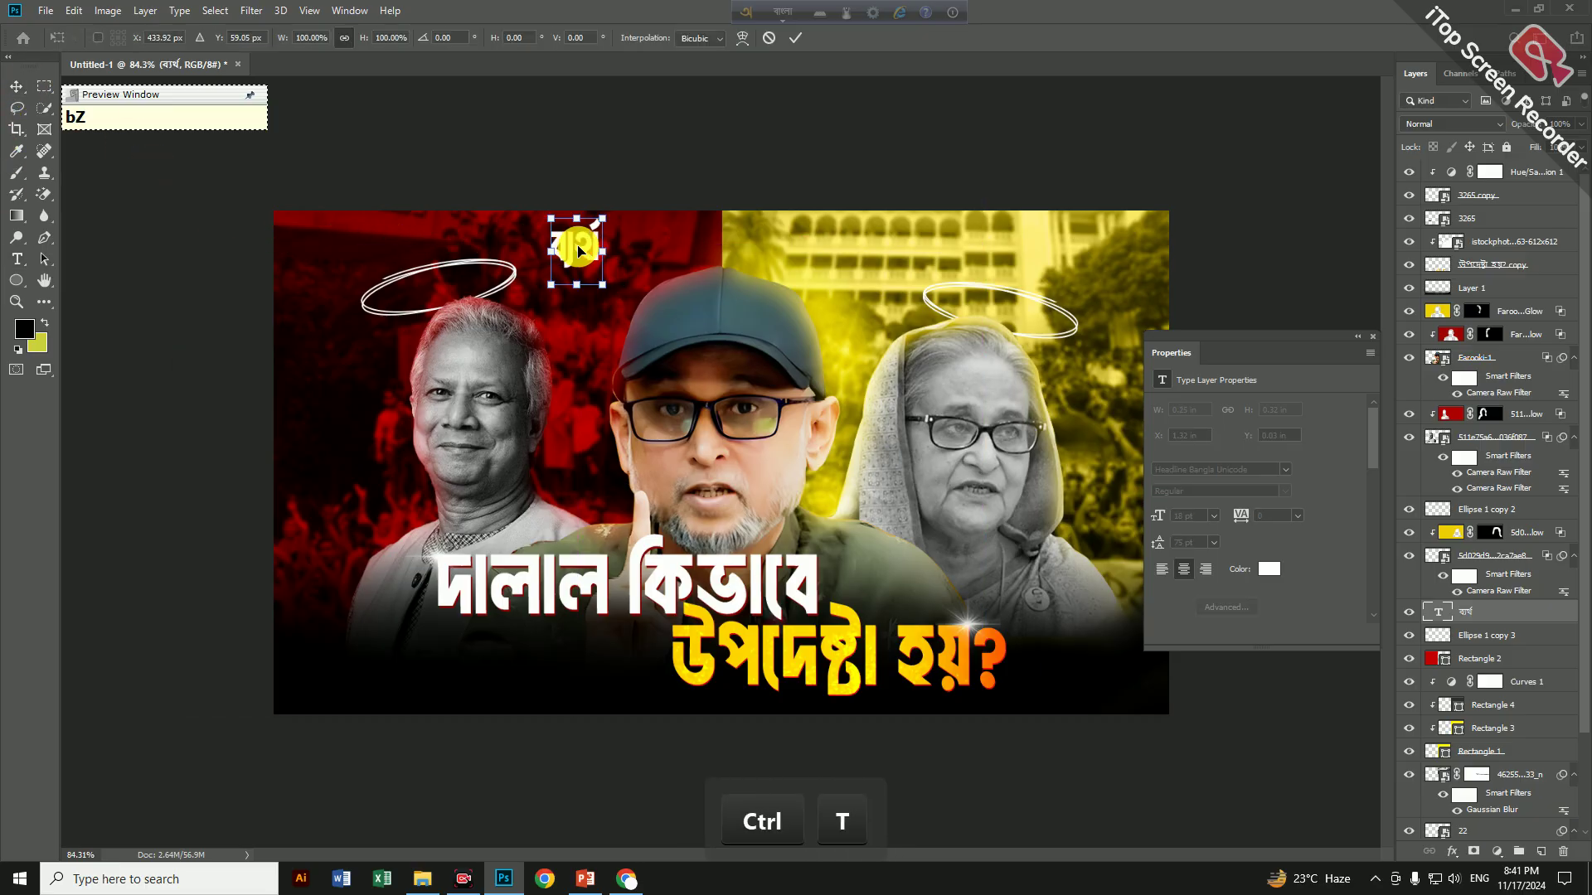
pyautogui.moveTo(598, 249); pyautogui.dragTo(484, 300)
pyautogui.press('Return')
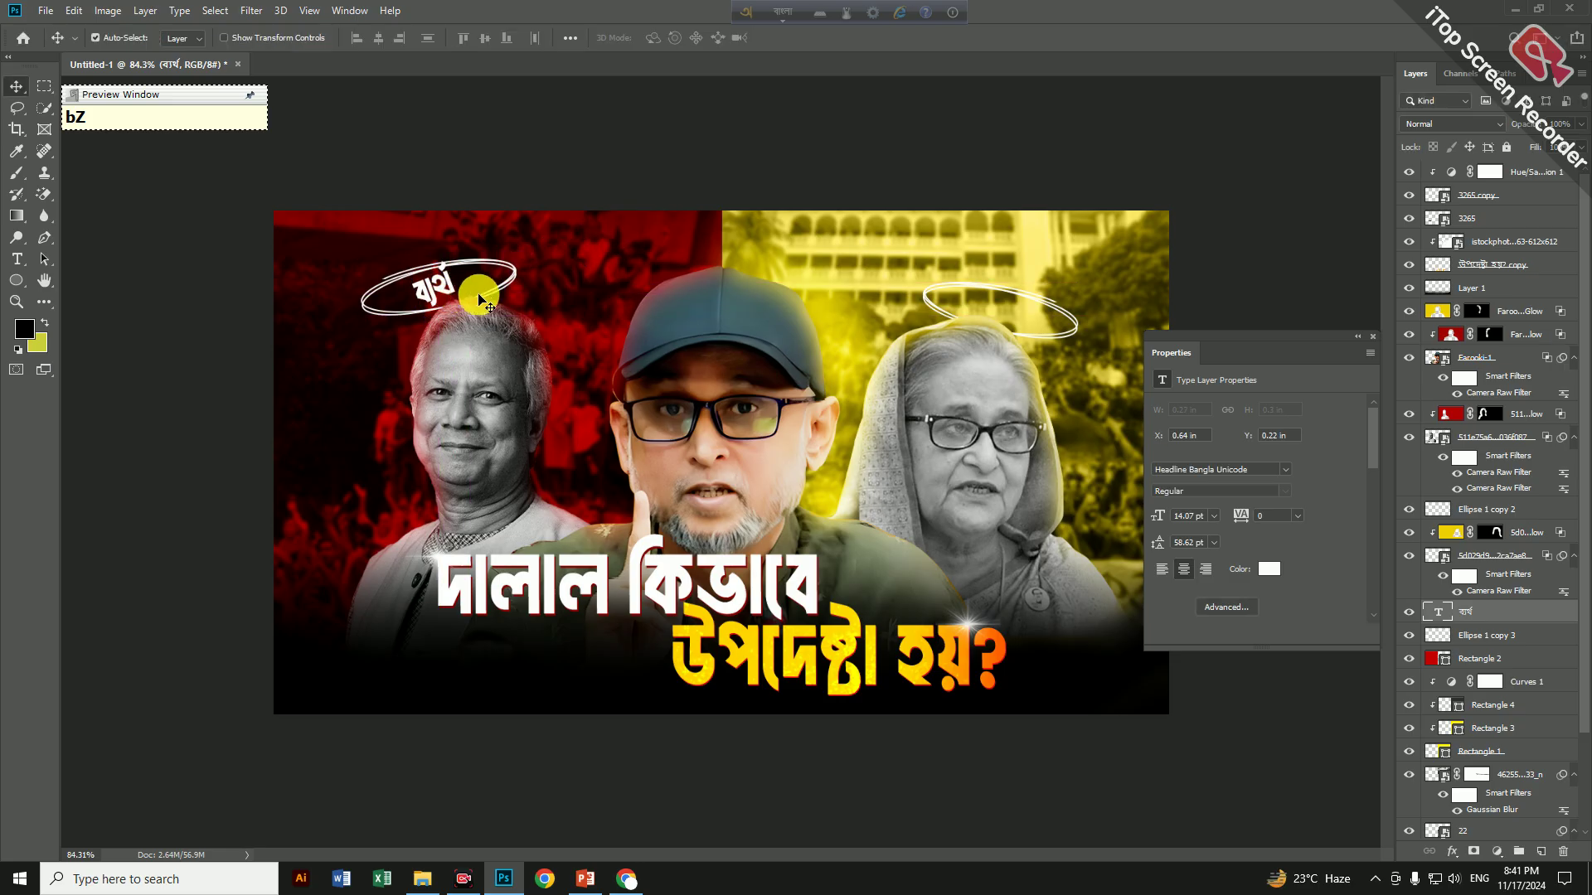
# Shrink the "ব্যর্থ" label further to about 11 pt so it fits within the red-side halo
pyautogui.hotkey('ctrl', 't')
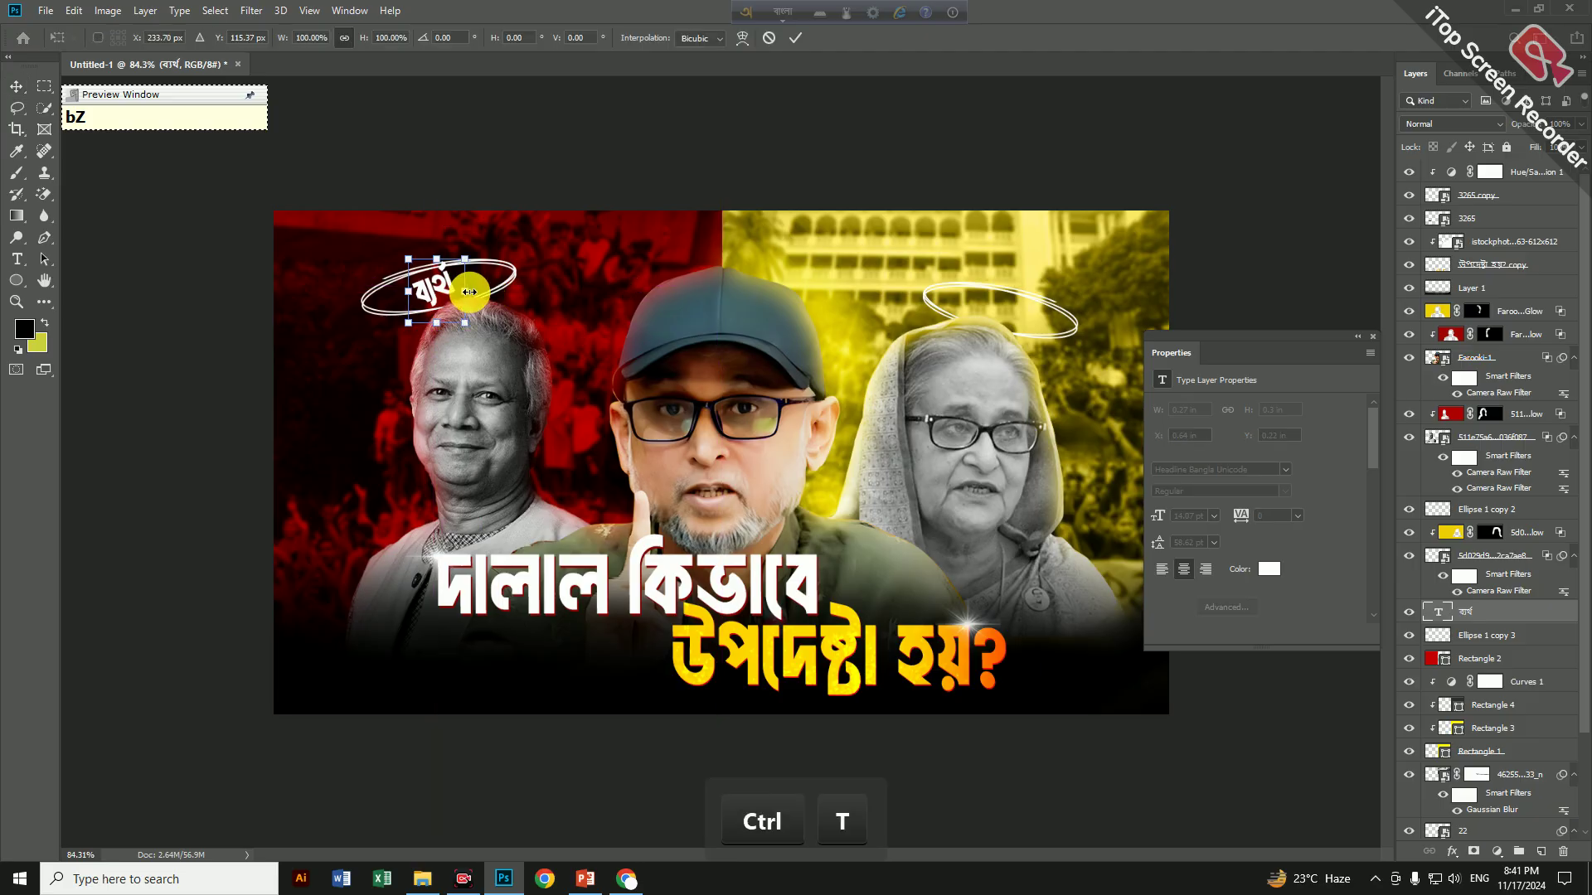
pyautogui.moveTo(470, 292); pyautogui.dragTo(461, 291)
pyautogui.press('Return')
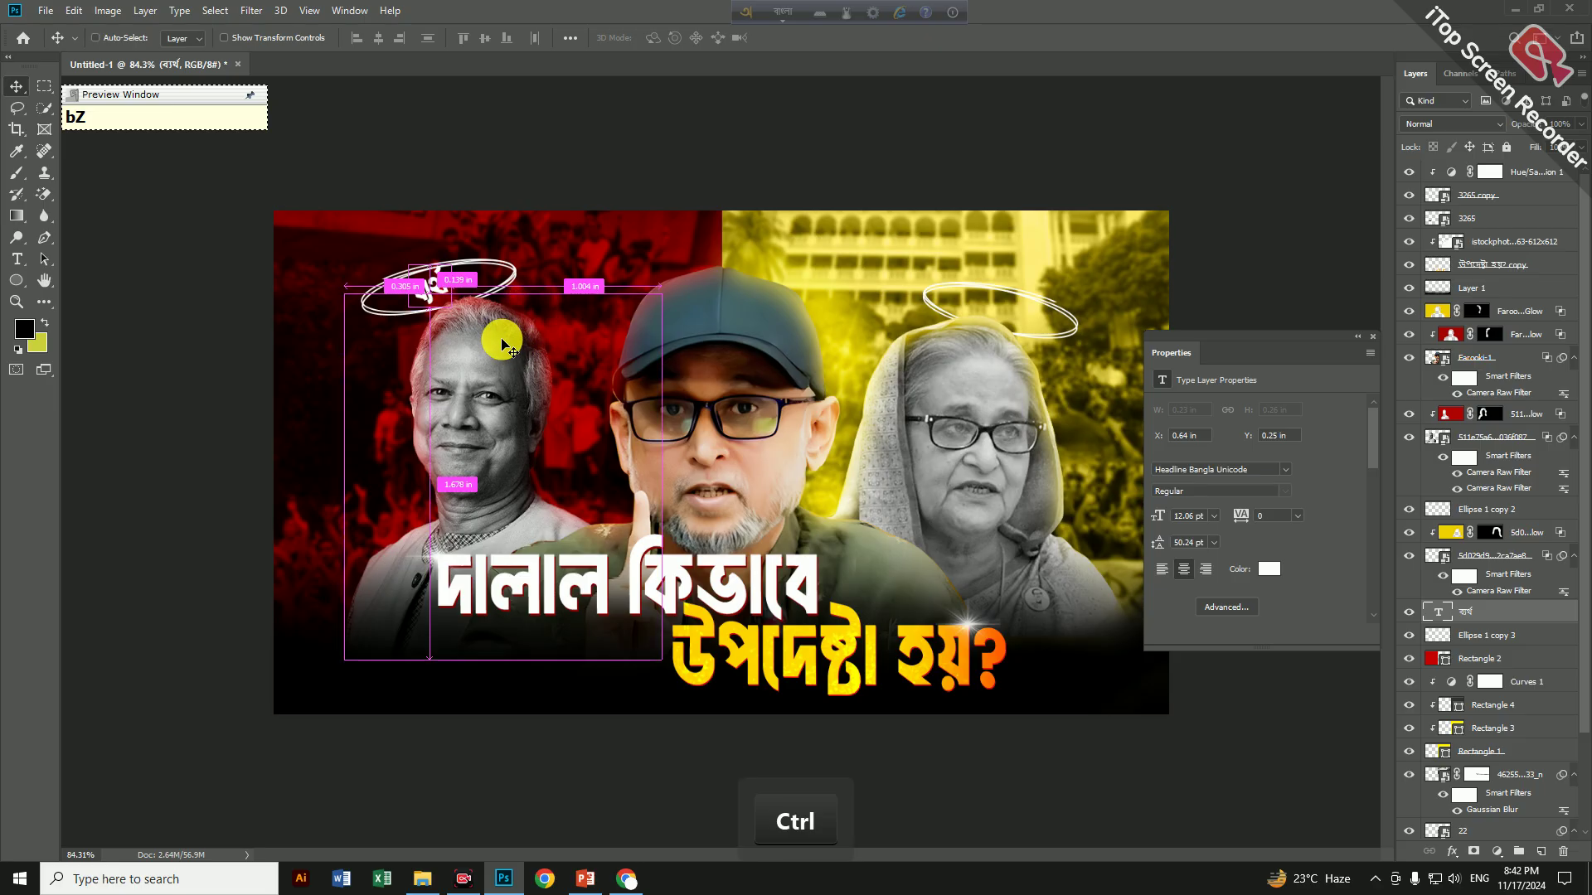
pyautogui.hotkey('ctrl', 't')
pyautogui.moveTo(459, 287); pyautogui.dragTo(454, 292)
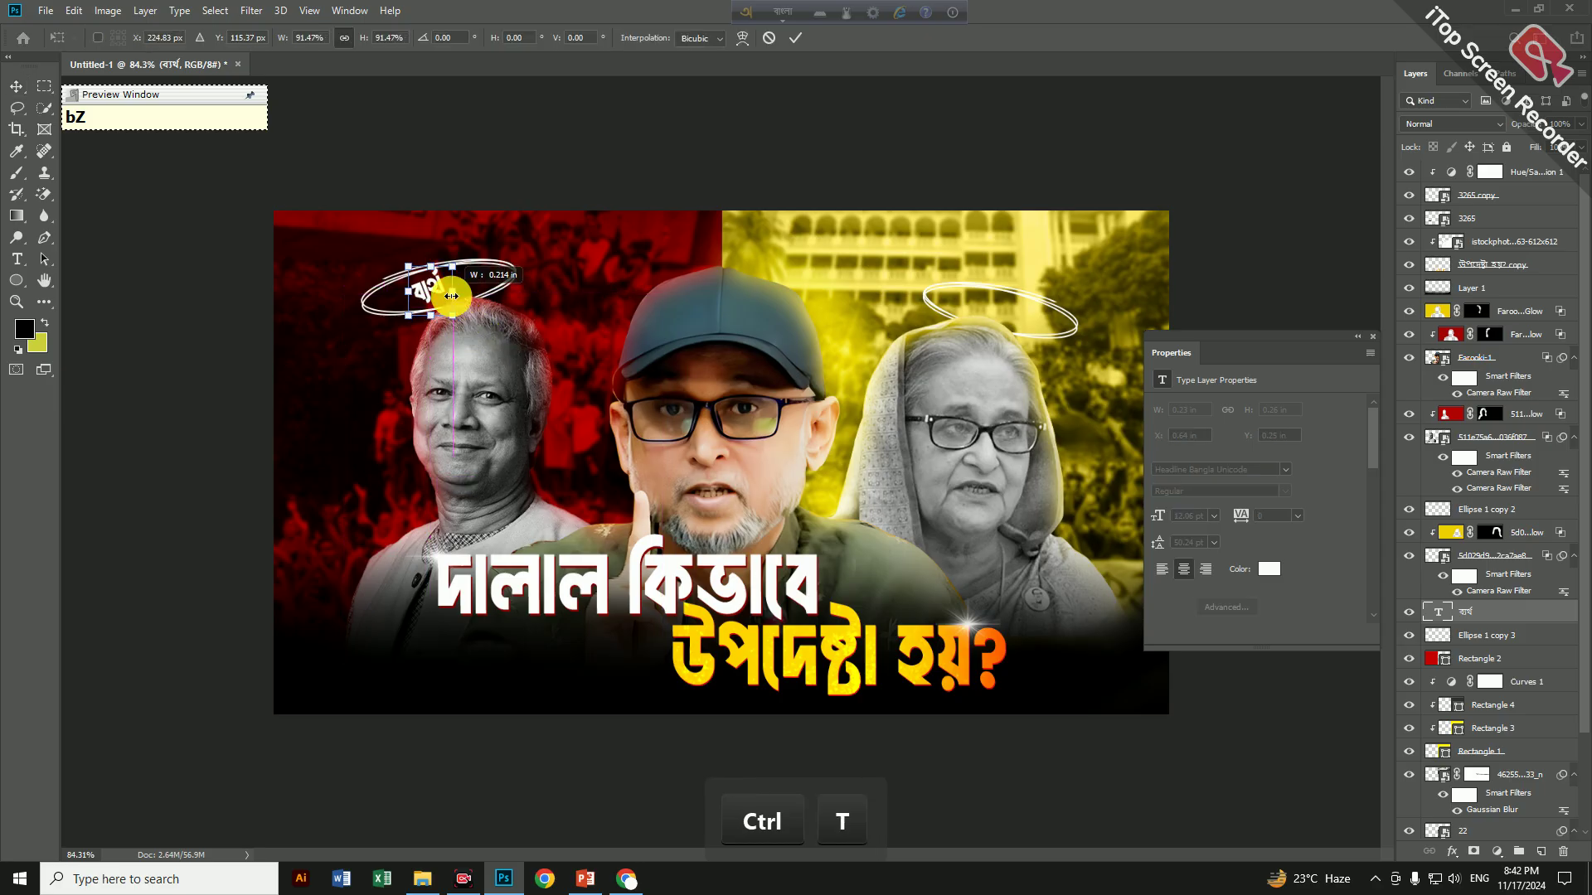
pyautogui.doubleClick(434, 293)
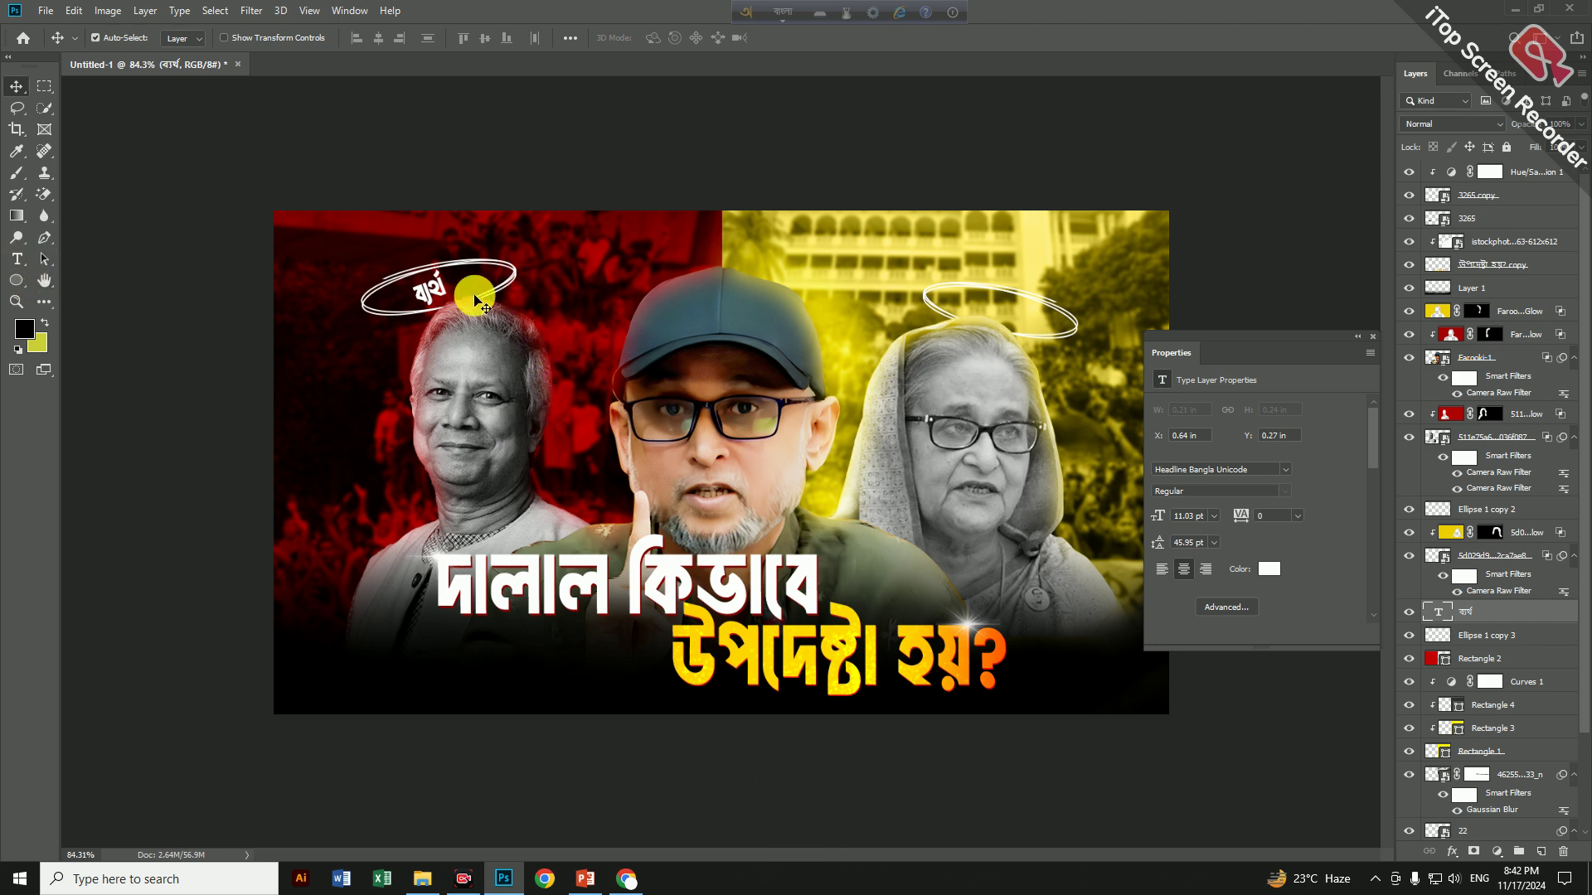
# Duplicate the "ব্যর্থ" label beside the red-side halo and change the copy's text to "চক্রান্ত"
pyautogui.moveTo(437, 297); pyautogui.dragTo(584, 292)
pyautogui.doubleClick(579, 284)
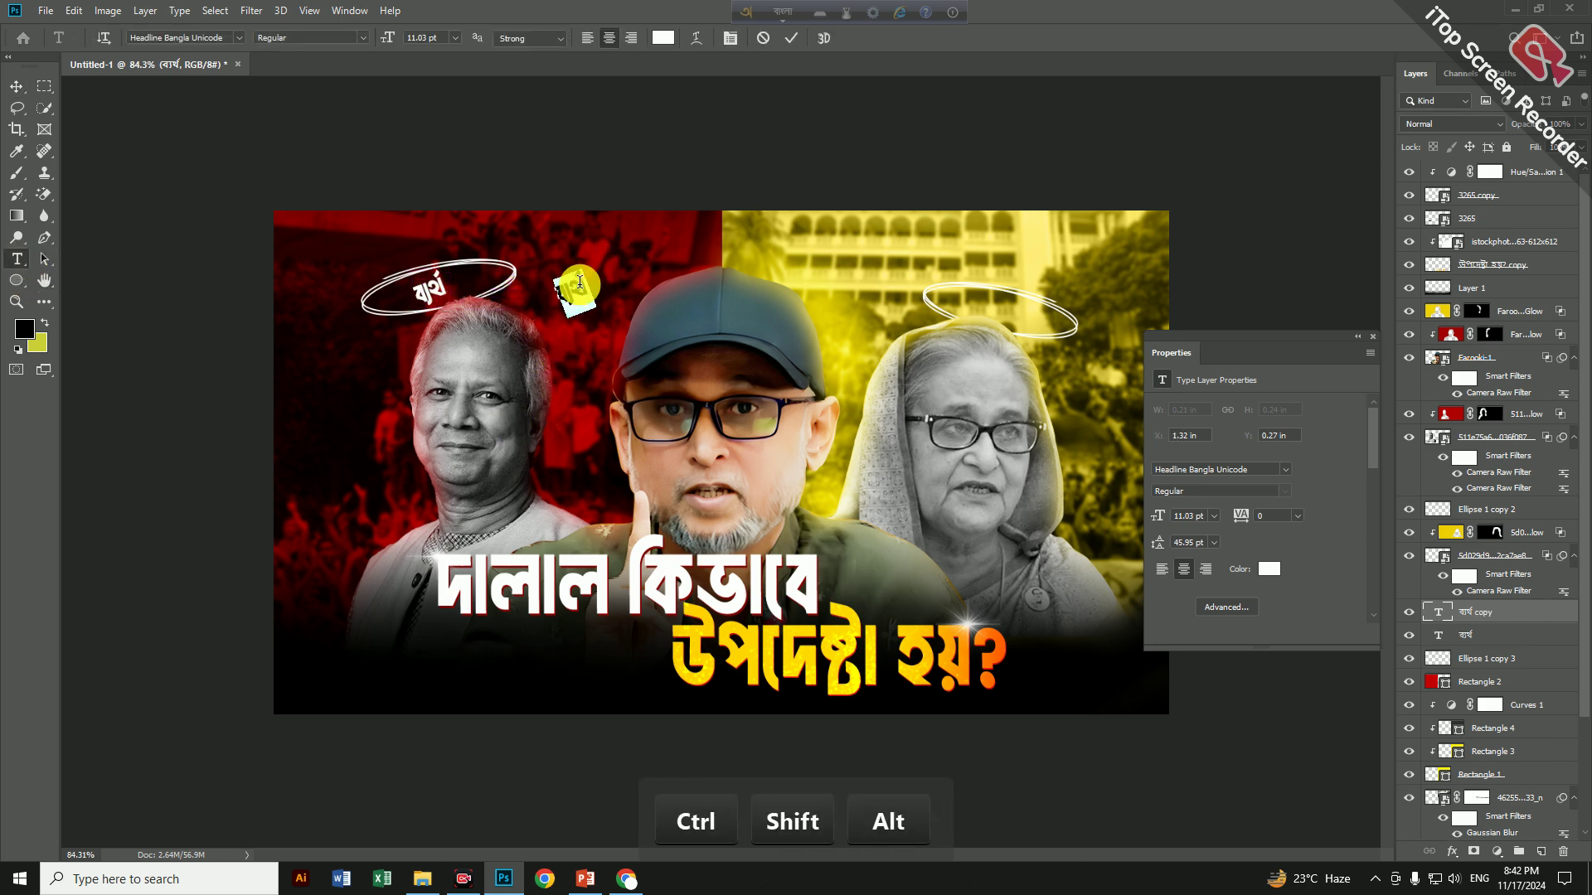
pyautogui.write('c')
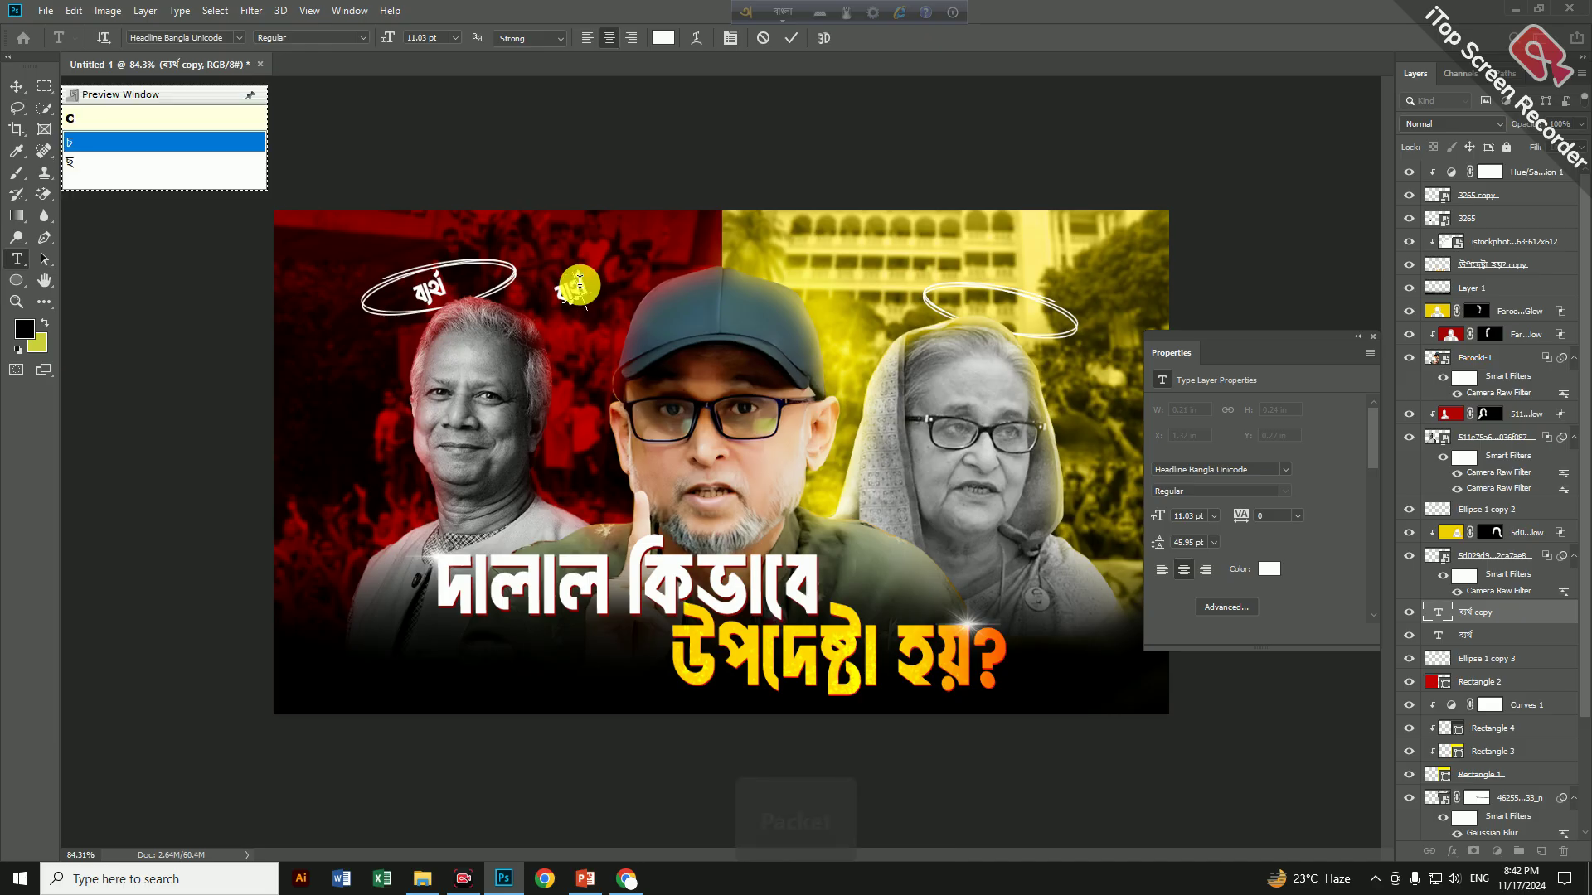
pyautogui.write('kra')
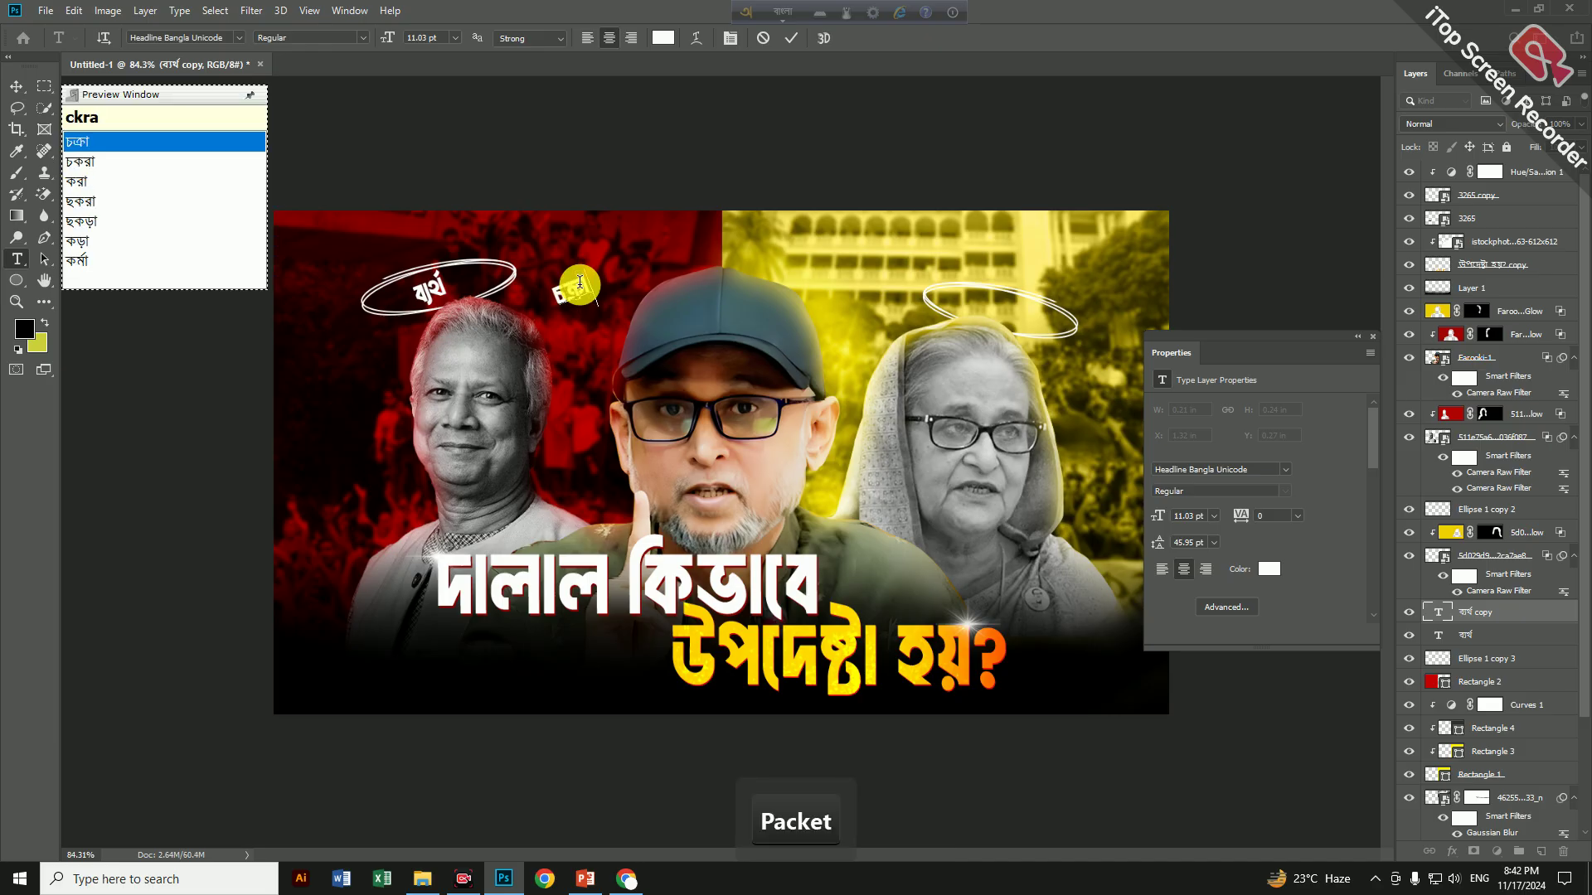
pyautogui.write('nt')
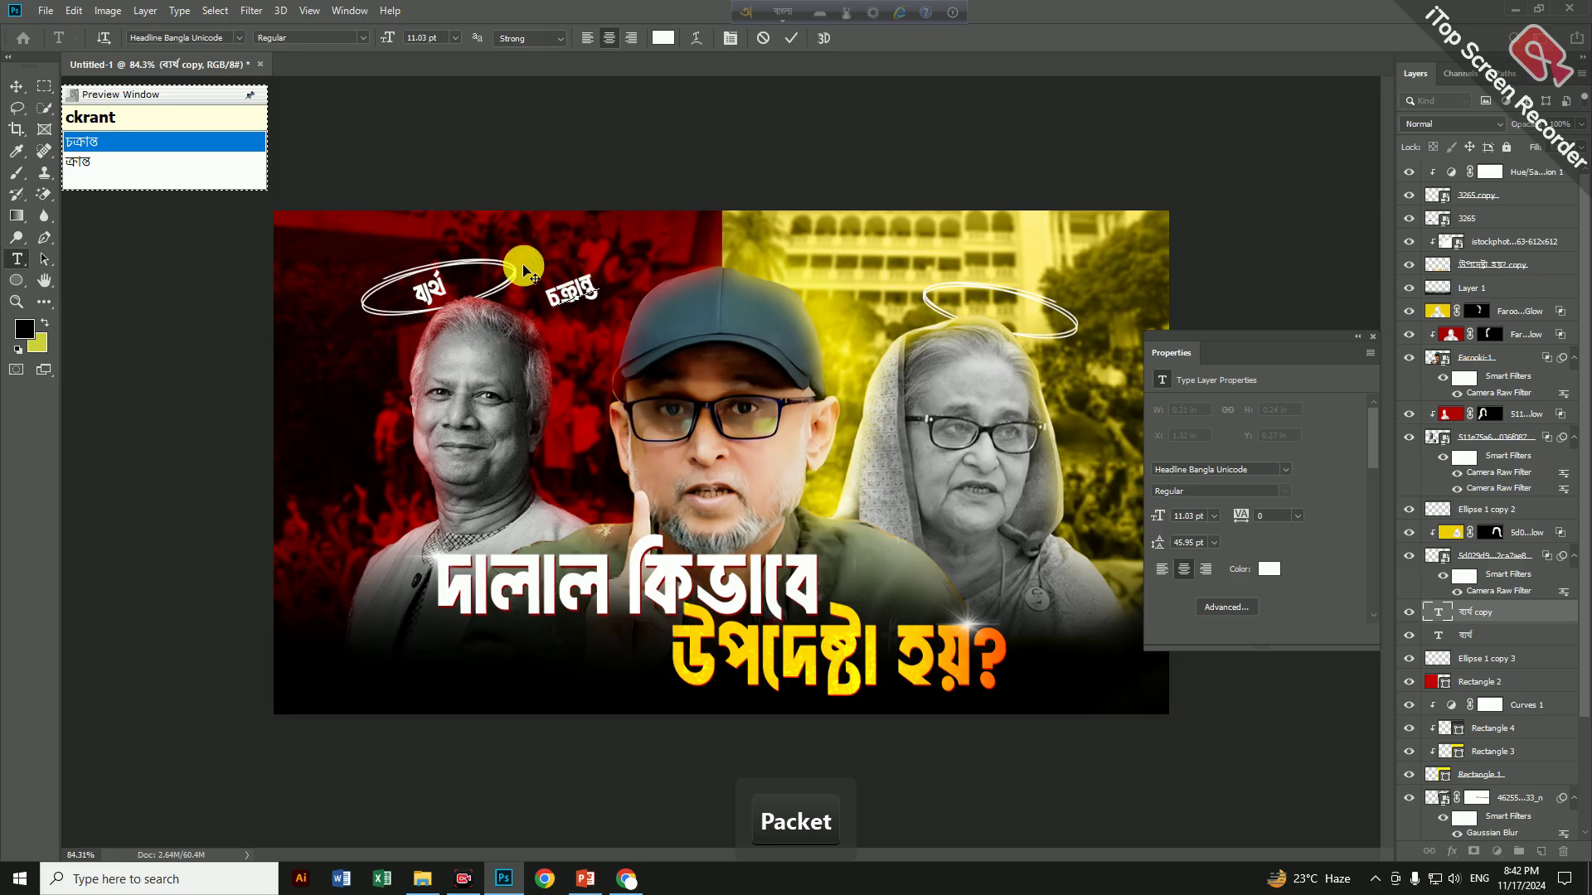
pyautogui.click(15, 86)
pyautogui.press('space')
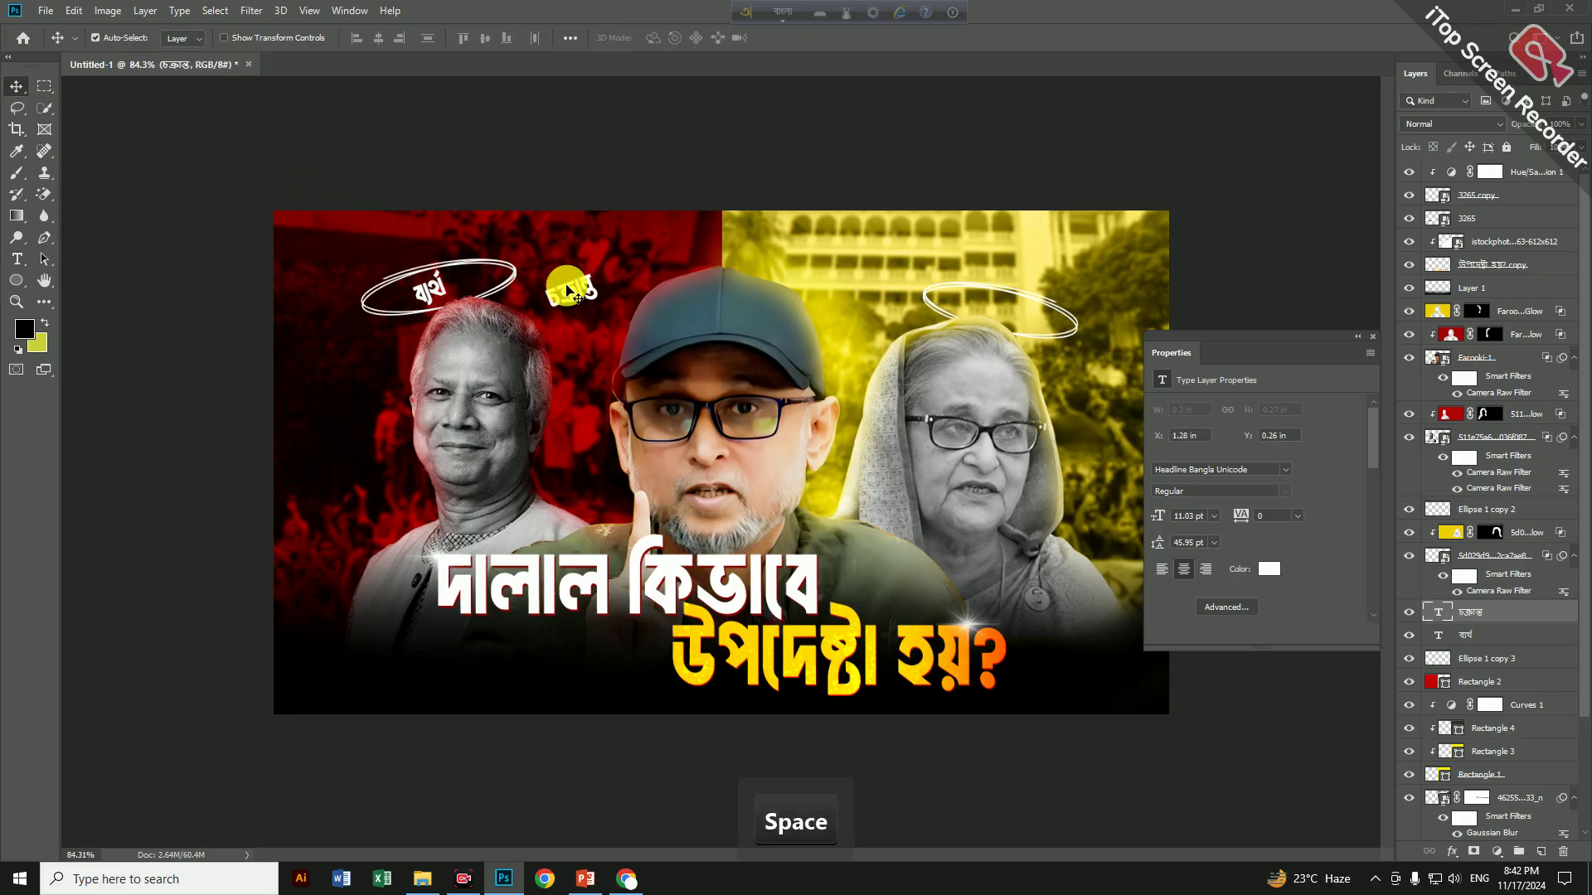
# Try flipping the "চক্রান্ত" label horizontally and undo the flip
pyautogui.hotkey('ctrl', 't')
pyautogui.rightClick(603, 307)
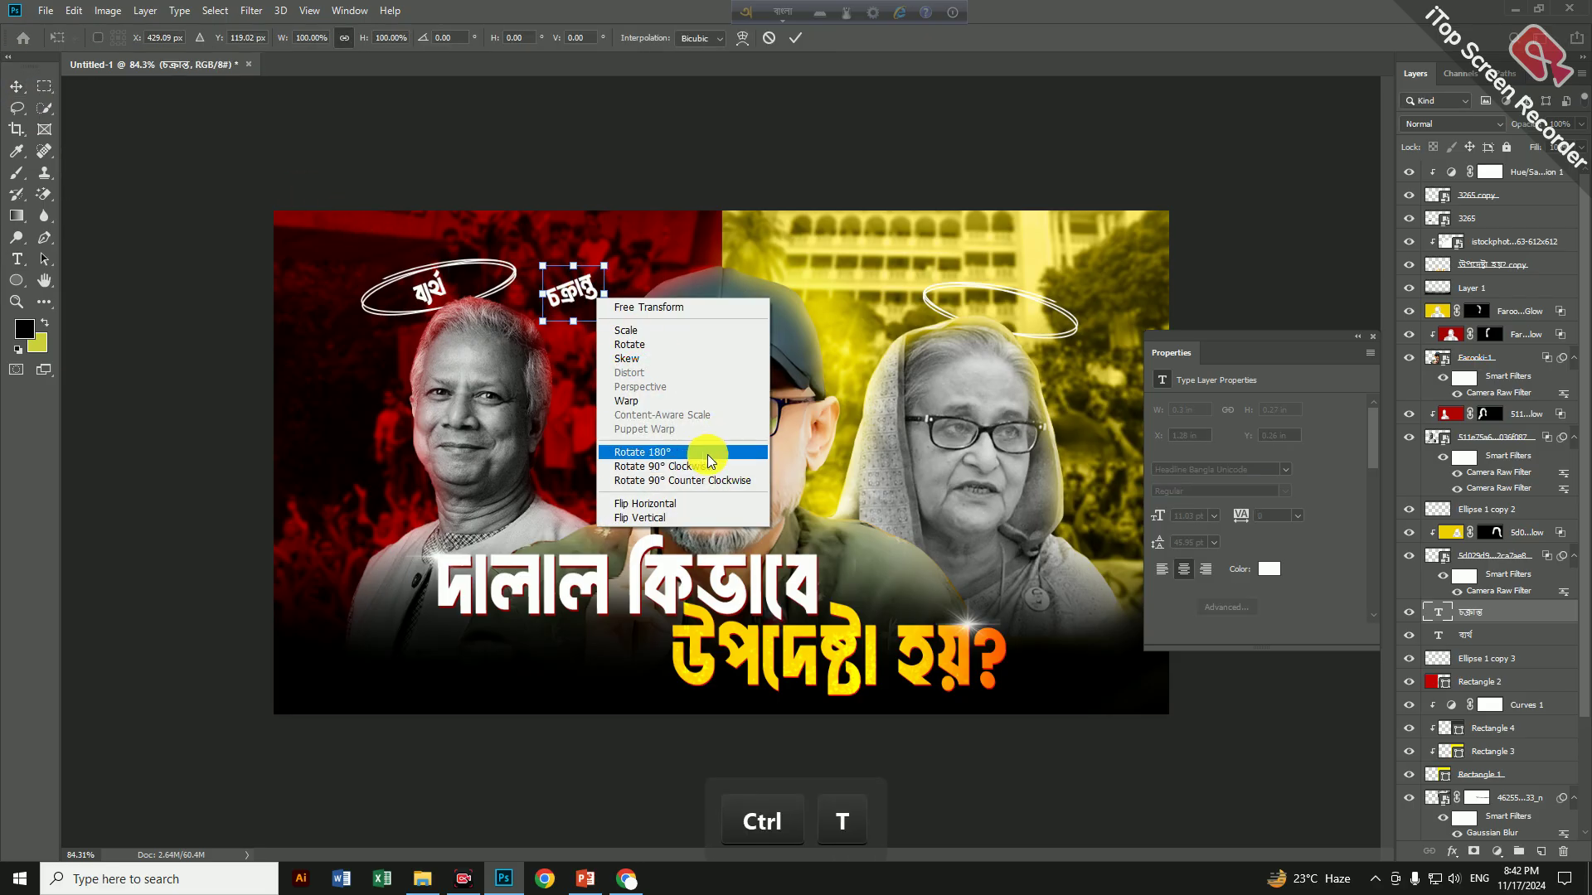
pyautogui.click(687, 503)
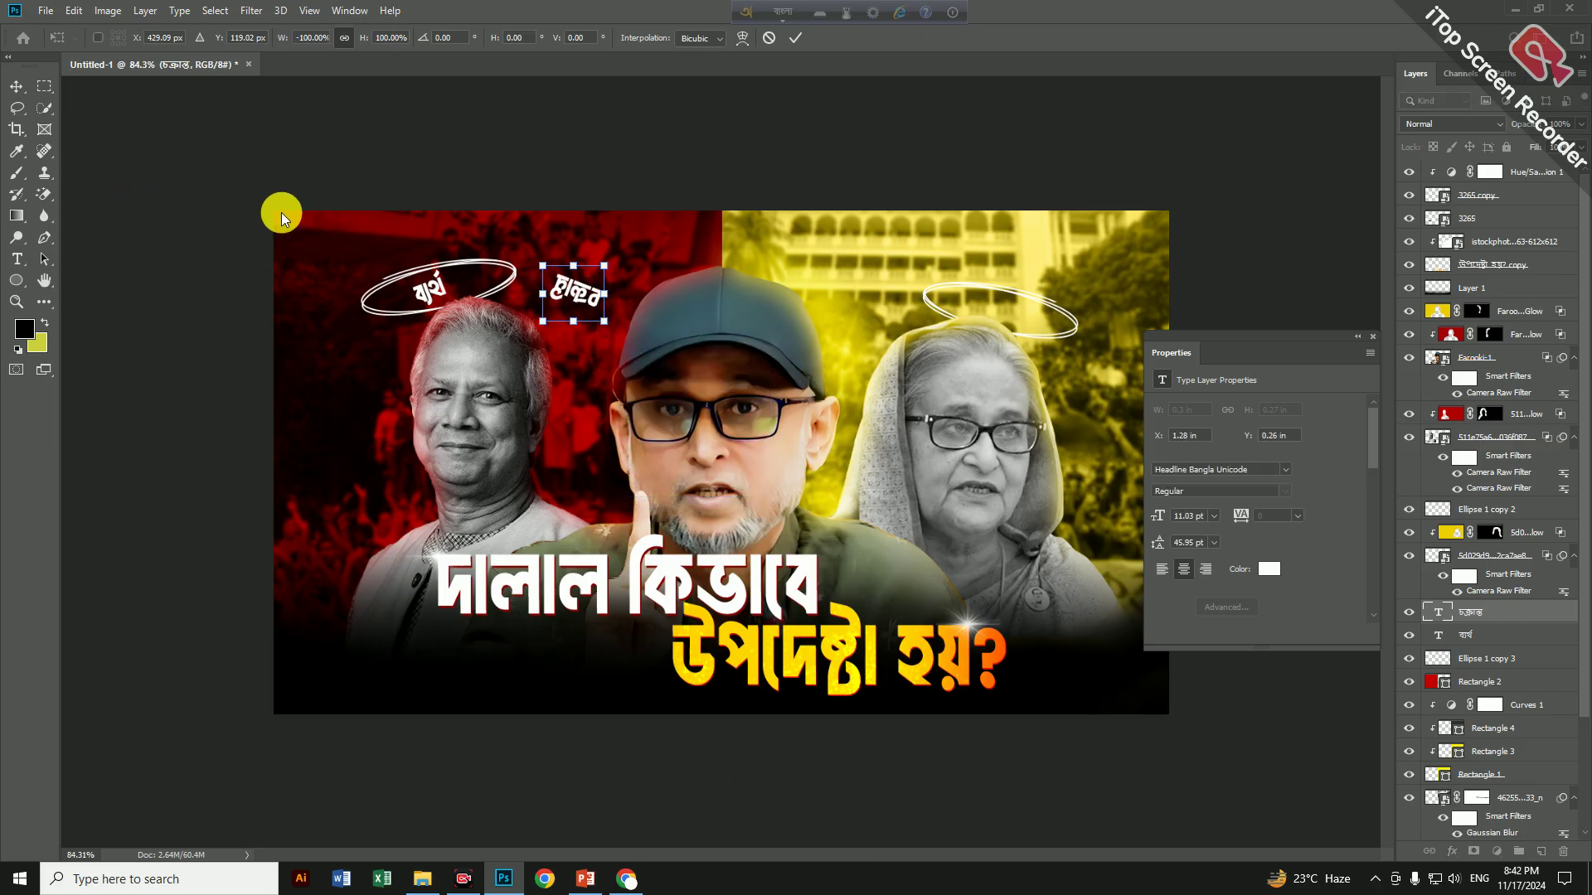
pyautogui.hotkey('ctrl', 'z')
pyautogui.rightClick(583, 305)
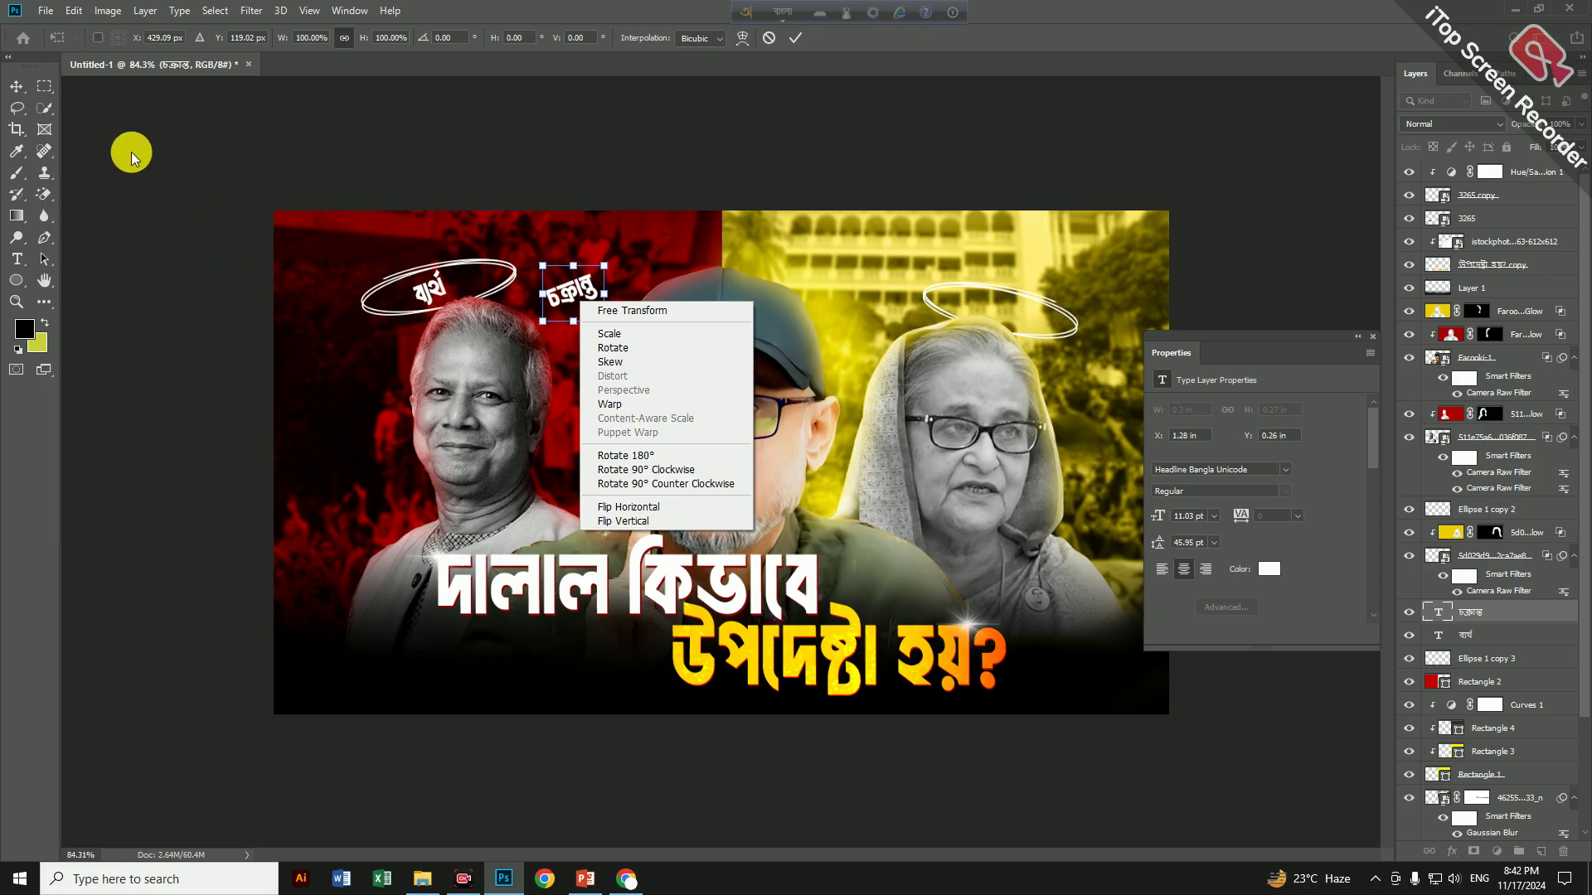
pyautogui.click(19, 90)
# Move the "চক্রান্ত" label into the yellow-side halo and rotate it about 25° clockwise to follow the ellipse
pyautogui.moveTo(619, 267); pyautogui.dragTo(1066, 303)
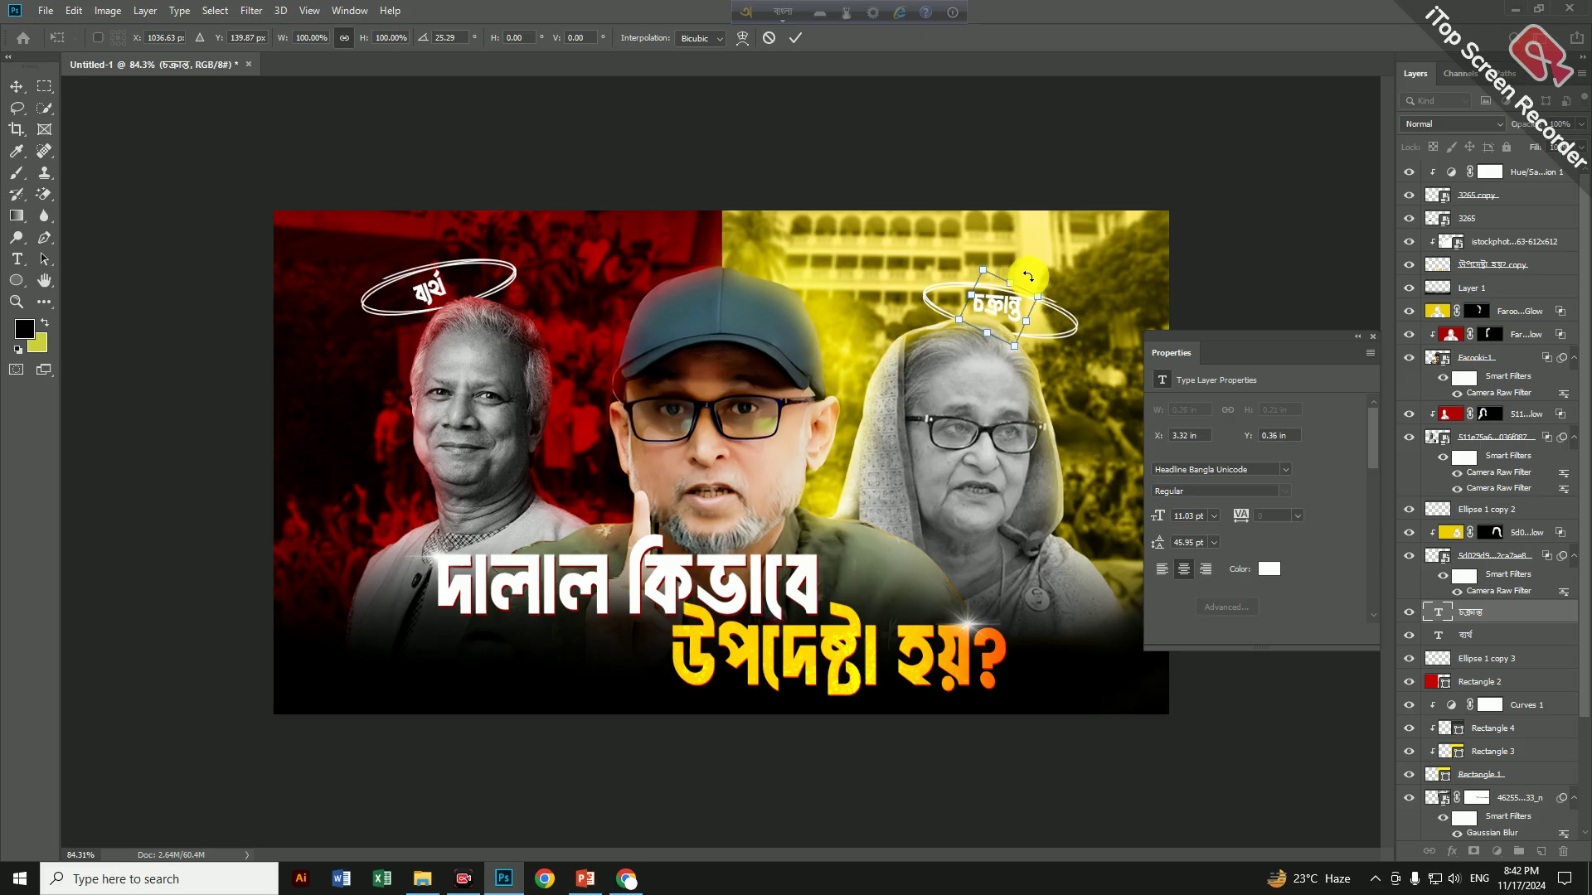
pyautogui.press('Return')
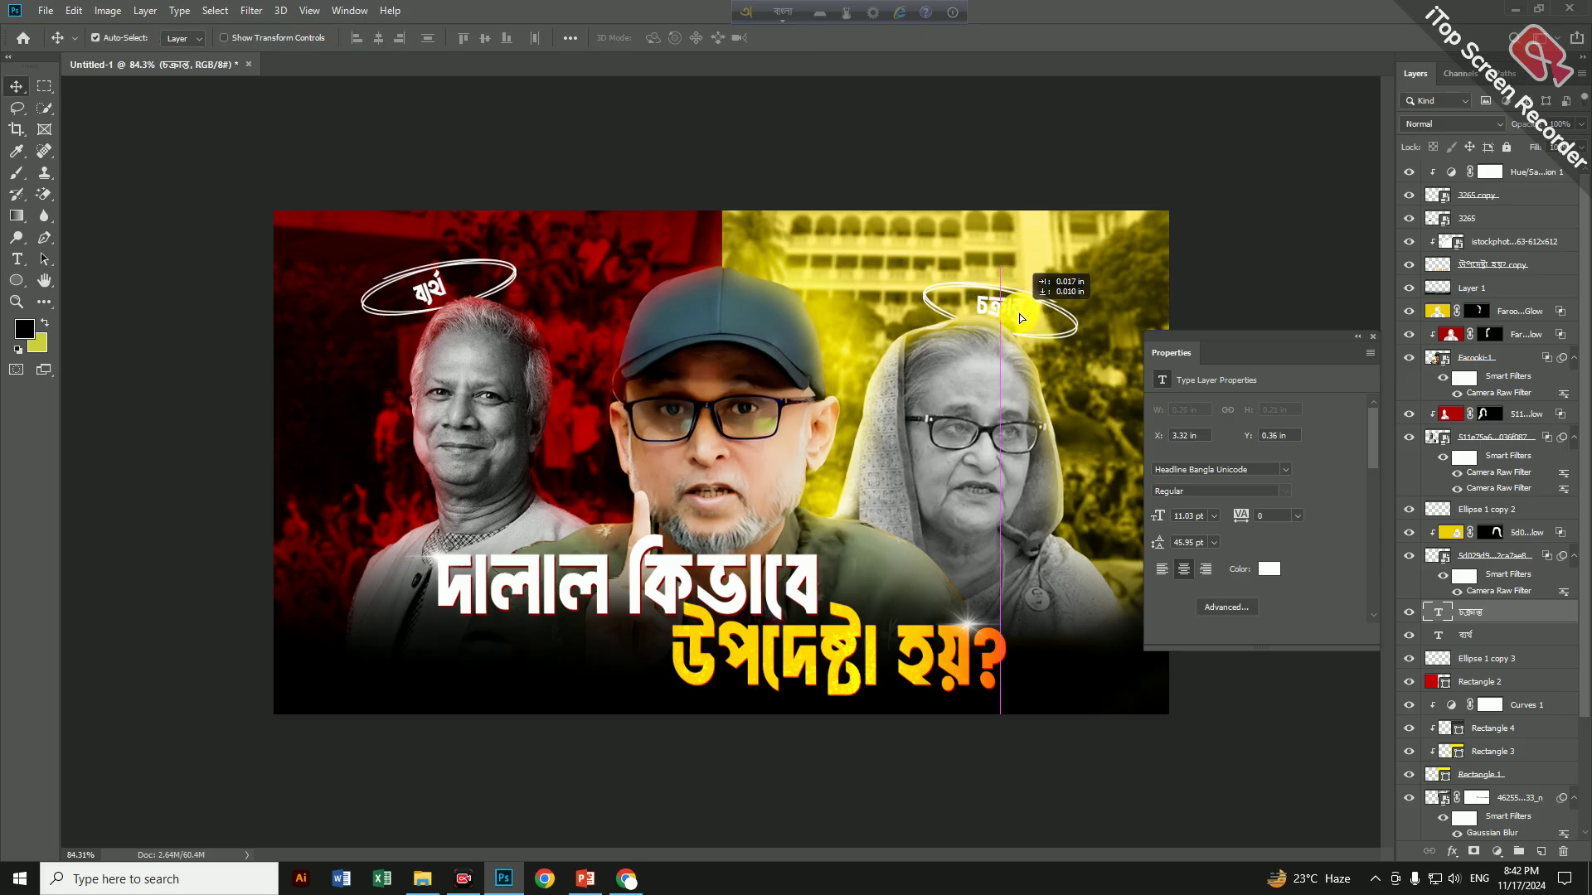
# Delete the yellow inner glow layer from the centre portrait
pyautogui.scroll(-2, 848, 386)
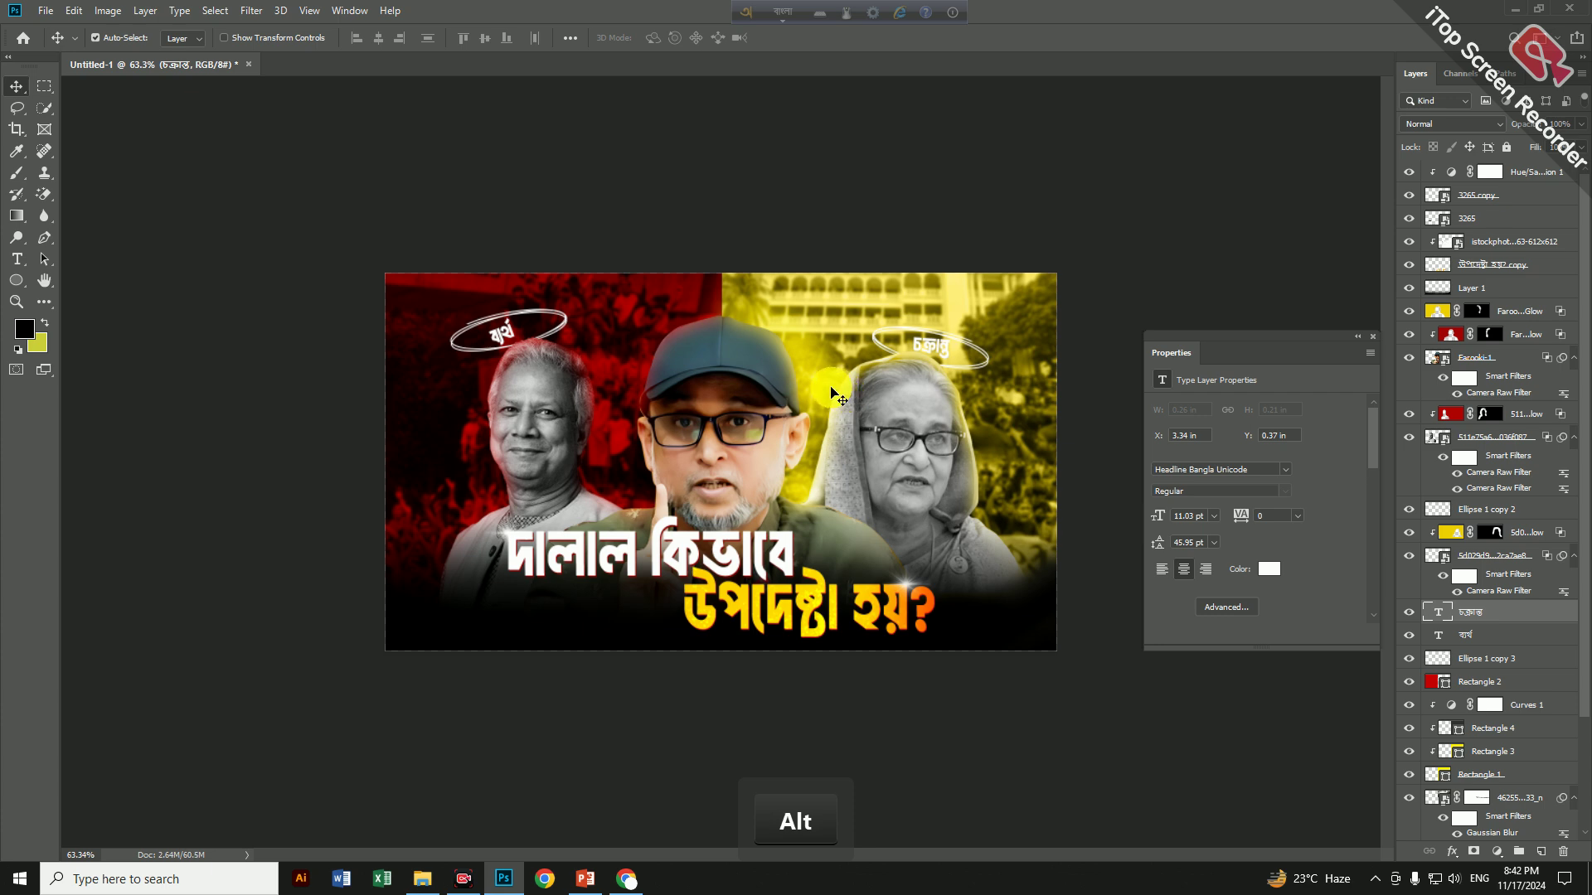
pyautogui.click(800, 365)
pyautogui.press('Delete')
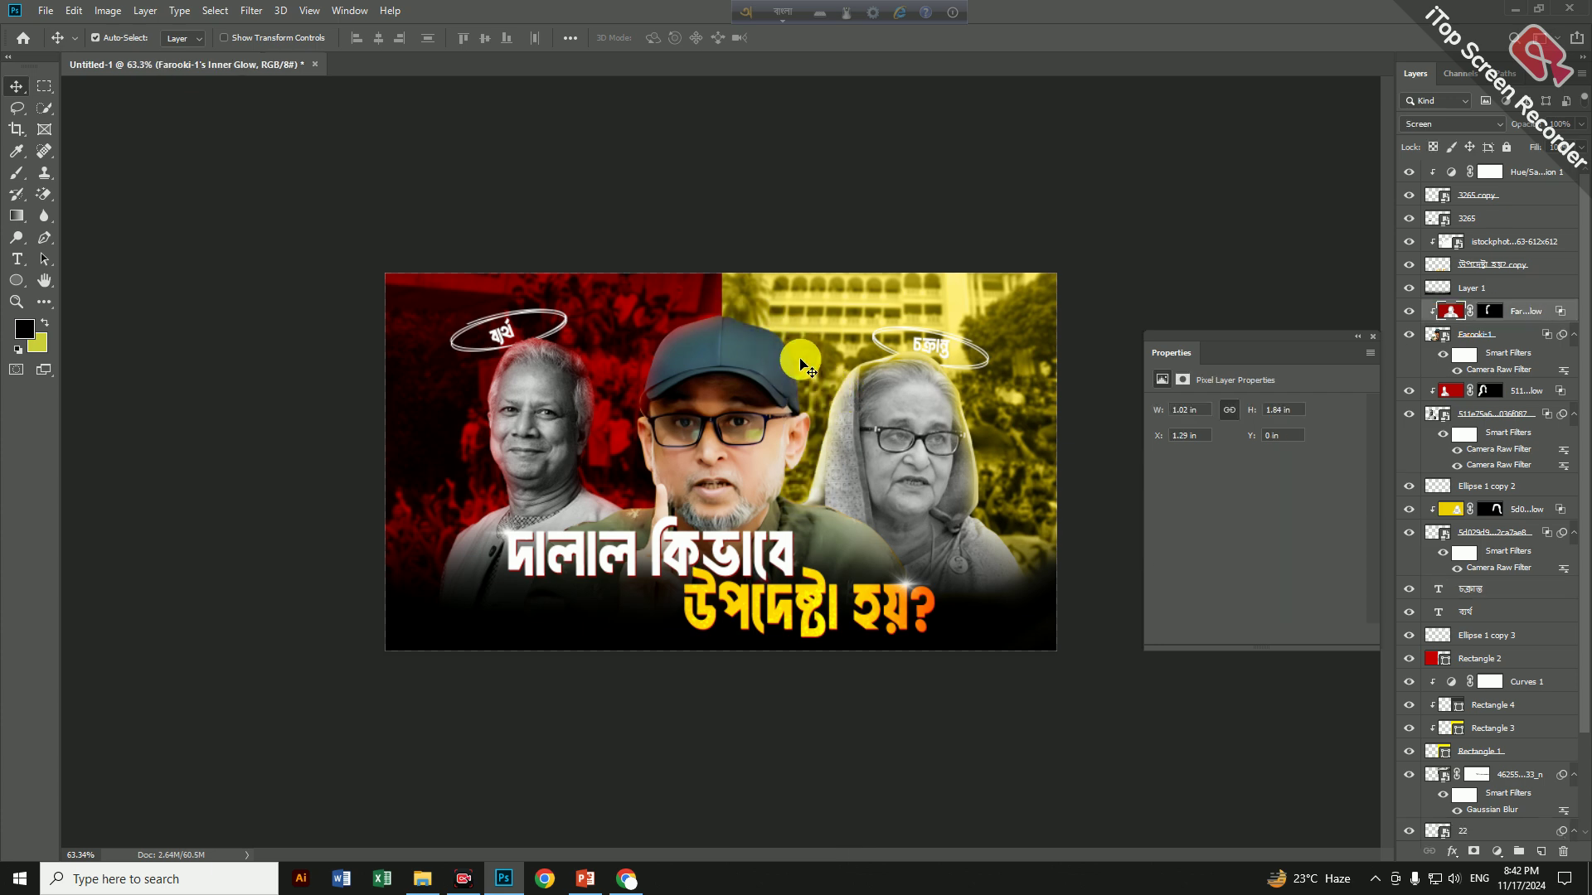
# Add an inner glow to the centre portrait in bright yellow #eaff00 with Screen blending, 100% opacity and 79 px size
pyautogui.click(785, 374)
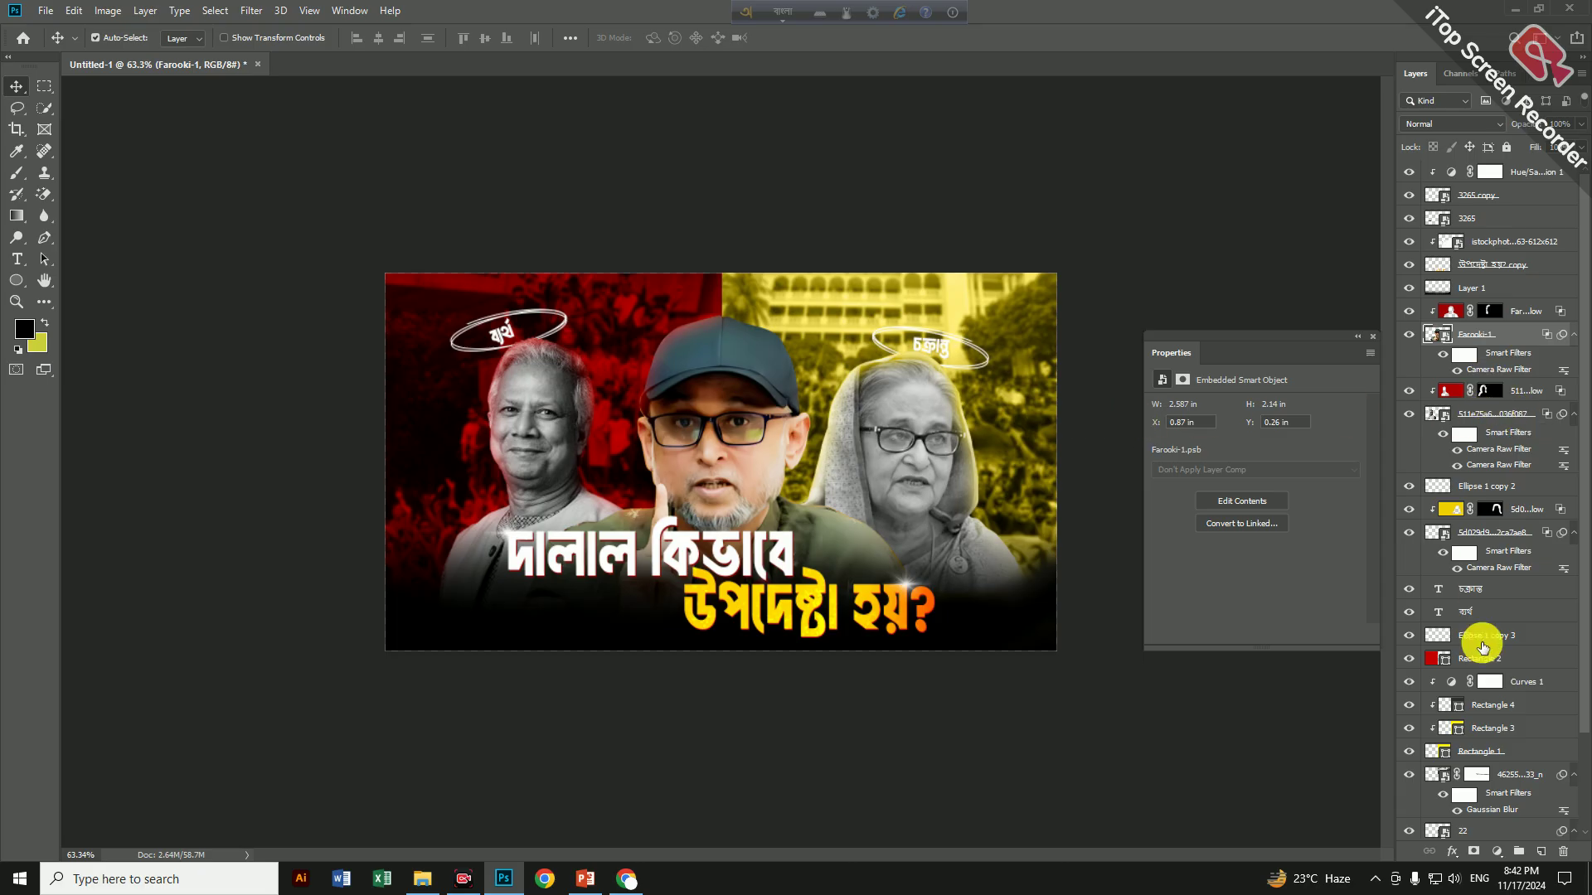
pyautogui.click(1452, 851)
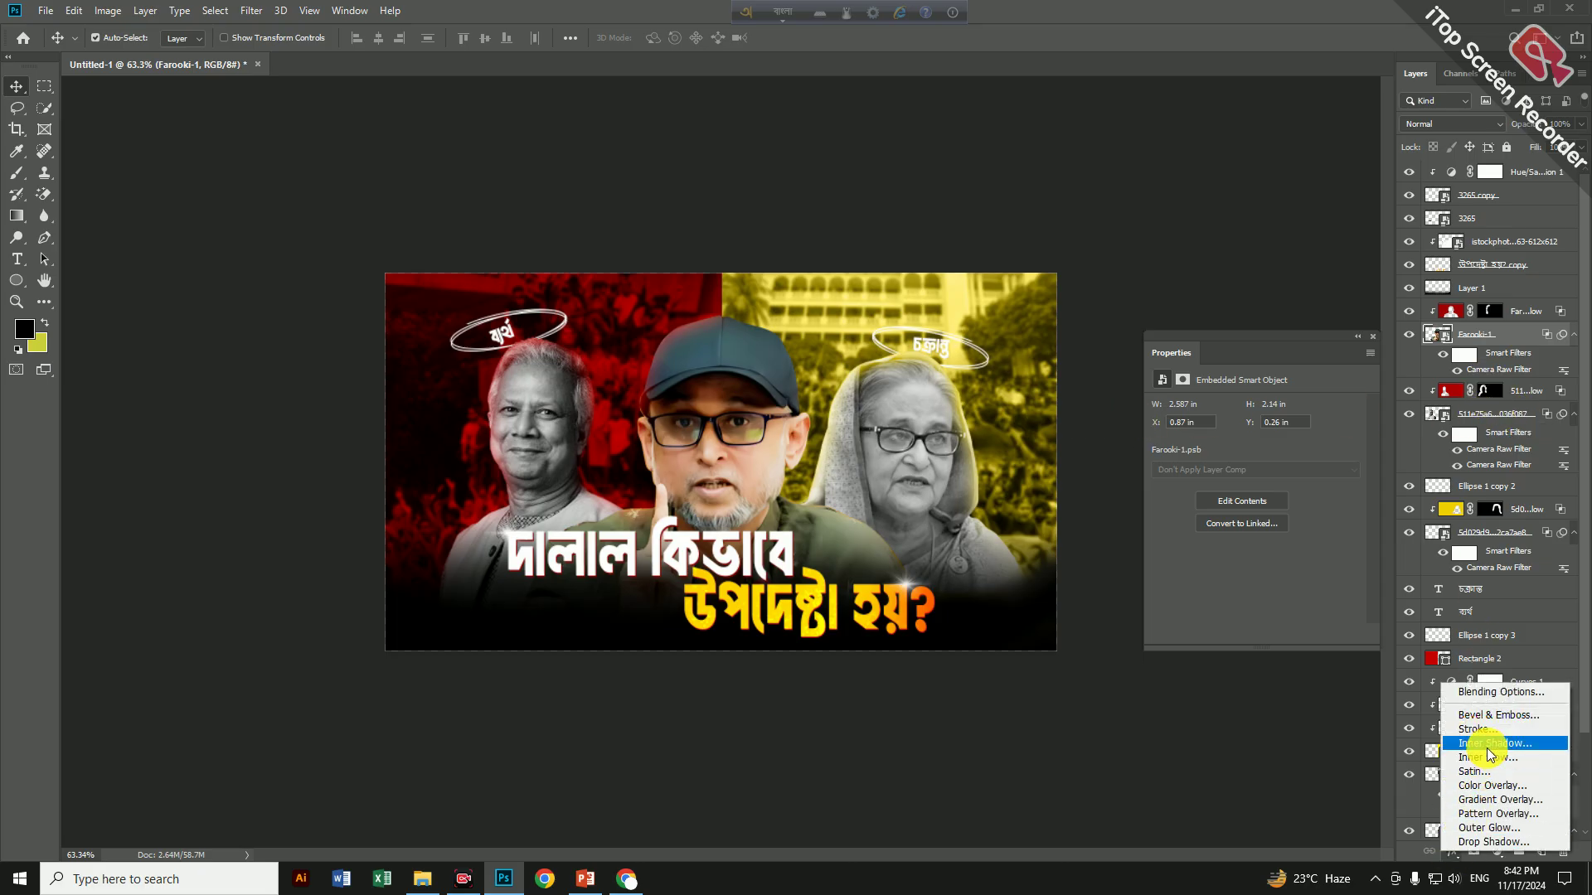
pyautogui.click(1486, 757)
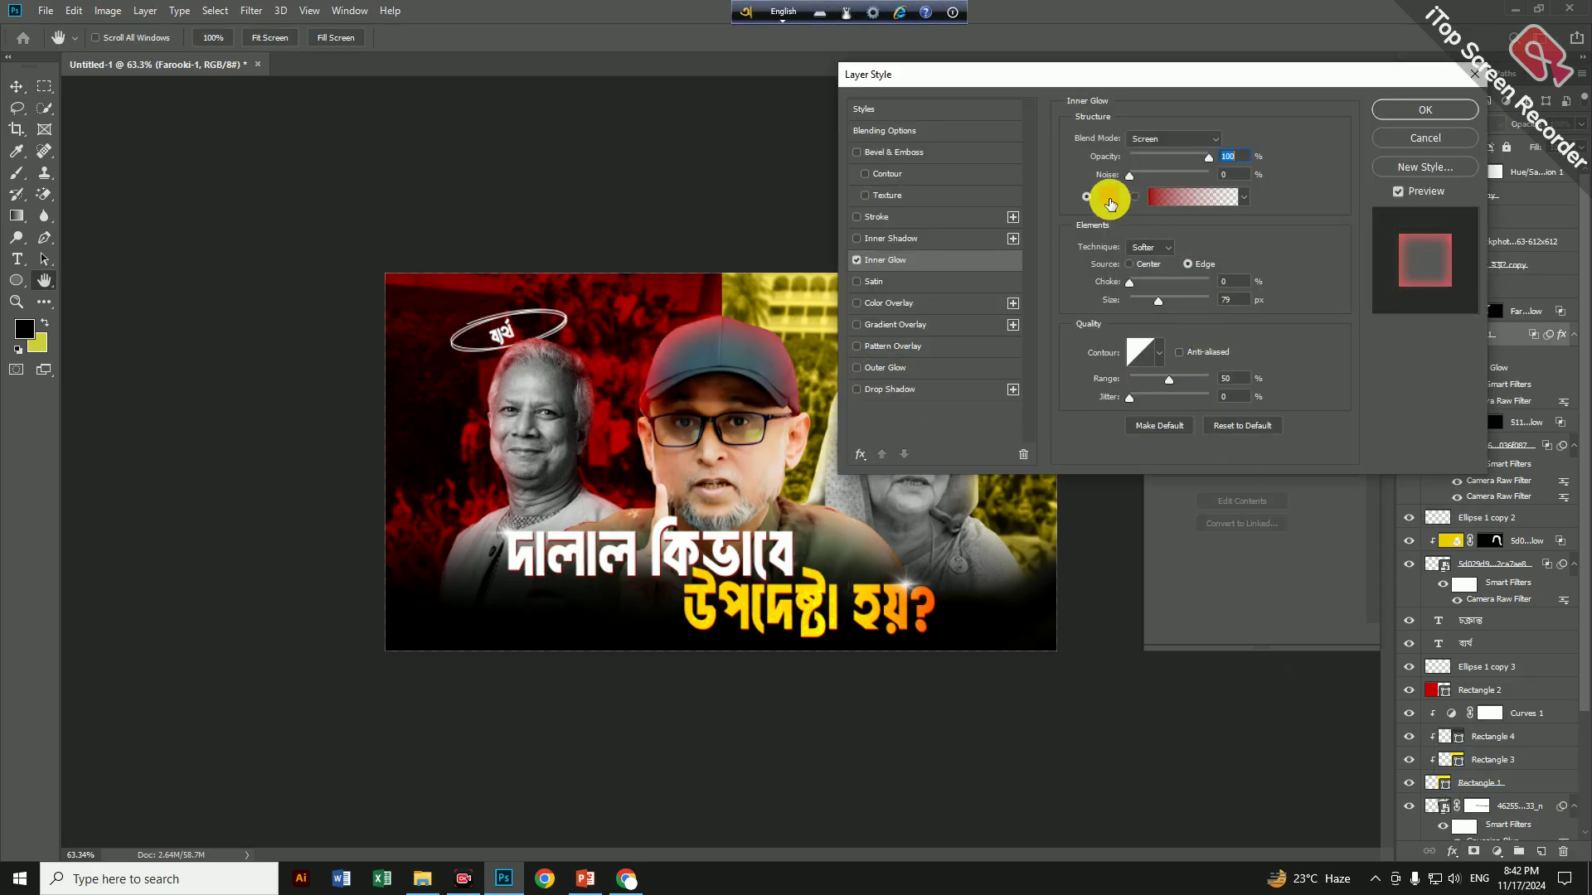
pyautogui.click(1108, 198)
pyautogui.click(1213, 492)
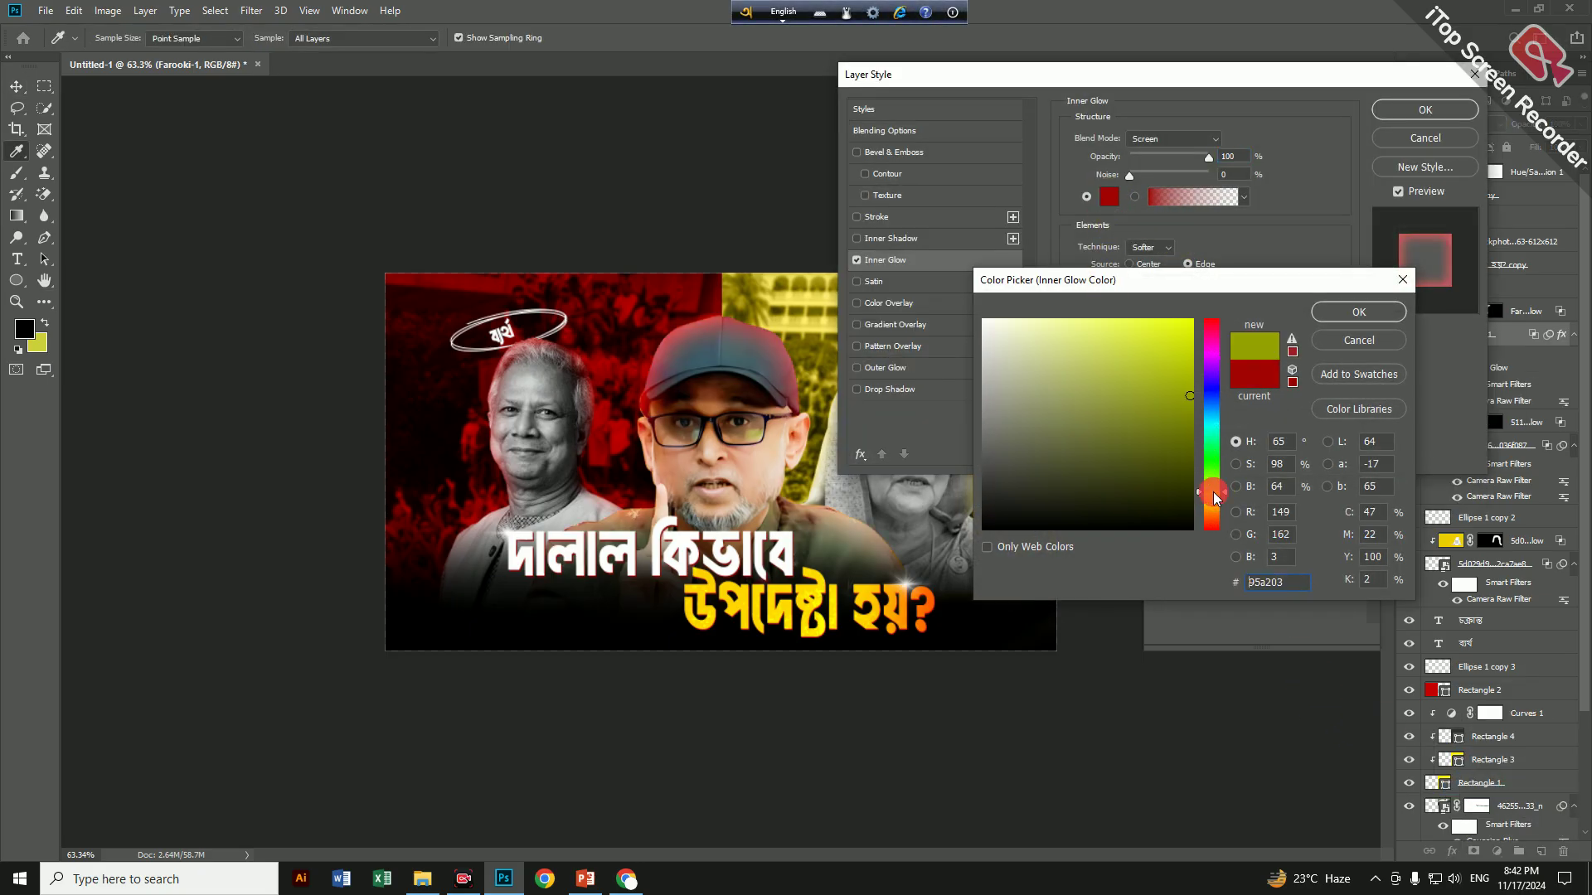
pyautogui.moveTo(1188, 393)
pyautogui.mouseDown()
pyautogui.moveTo(1184, 344)
pyautogui.moveTo(1235, 303)
pyautogui.mouseUp()
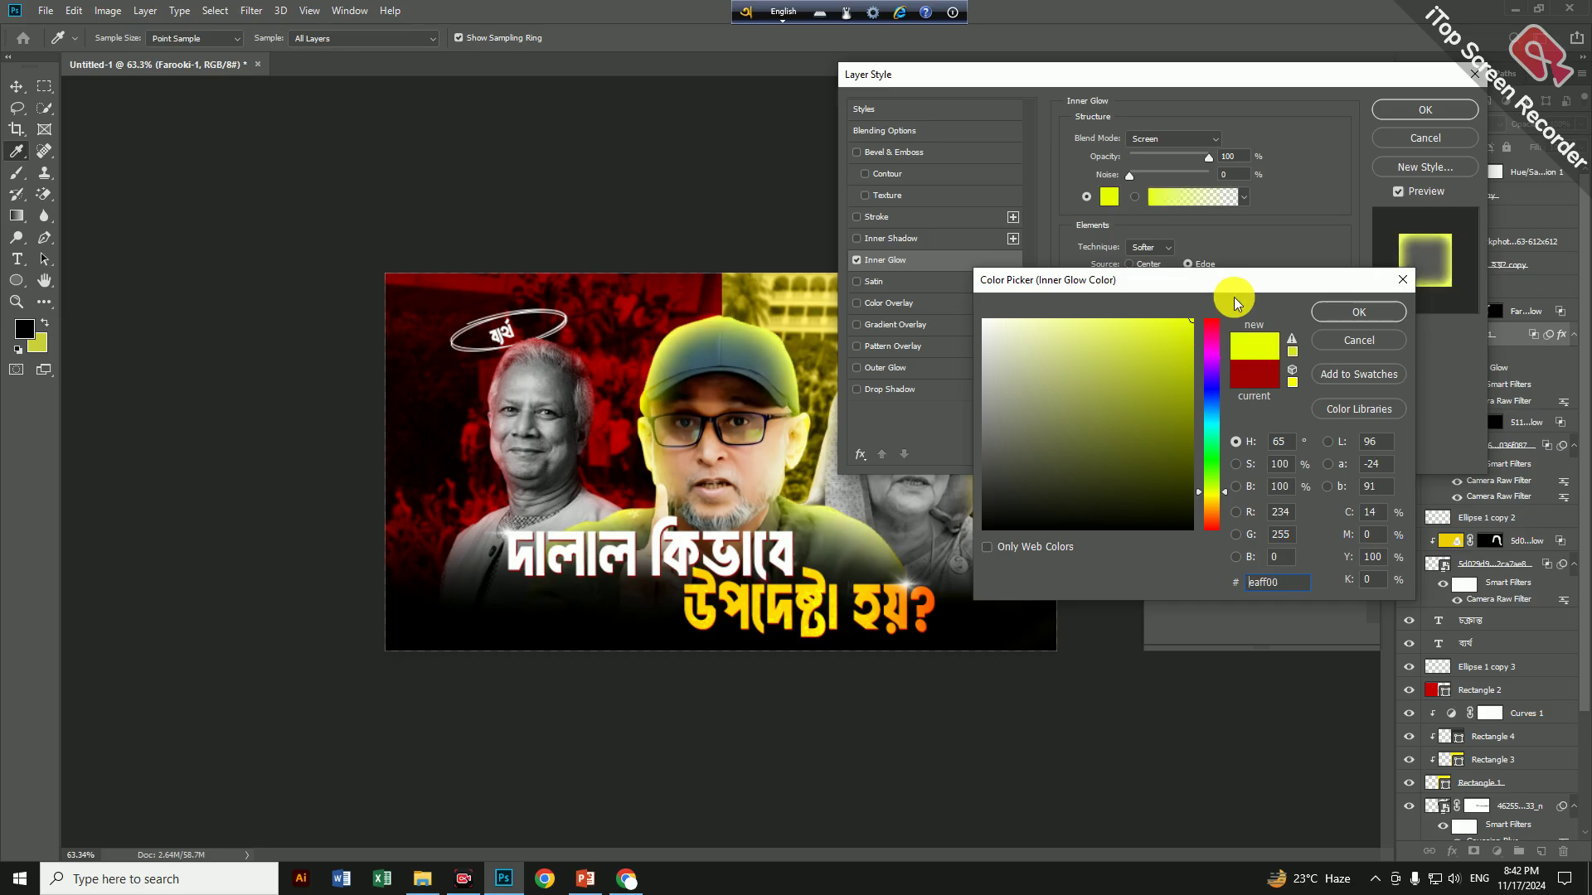
pyautogui.click(1359, 311)
pyautogui.click(1407, 113)
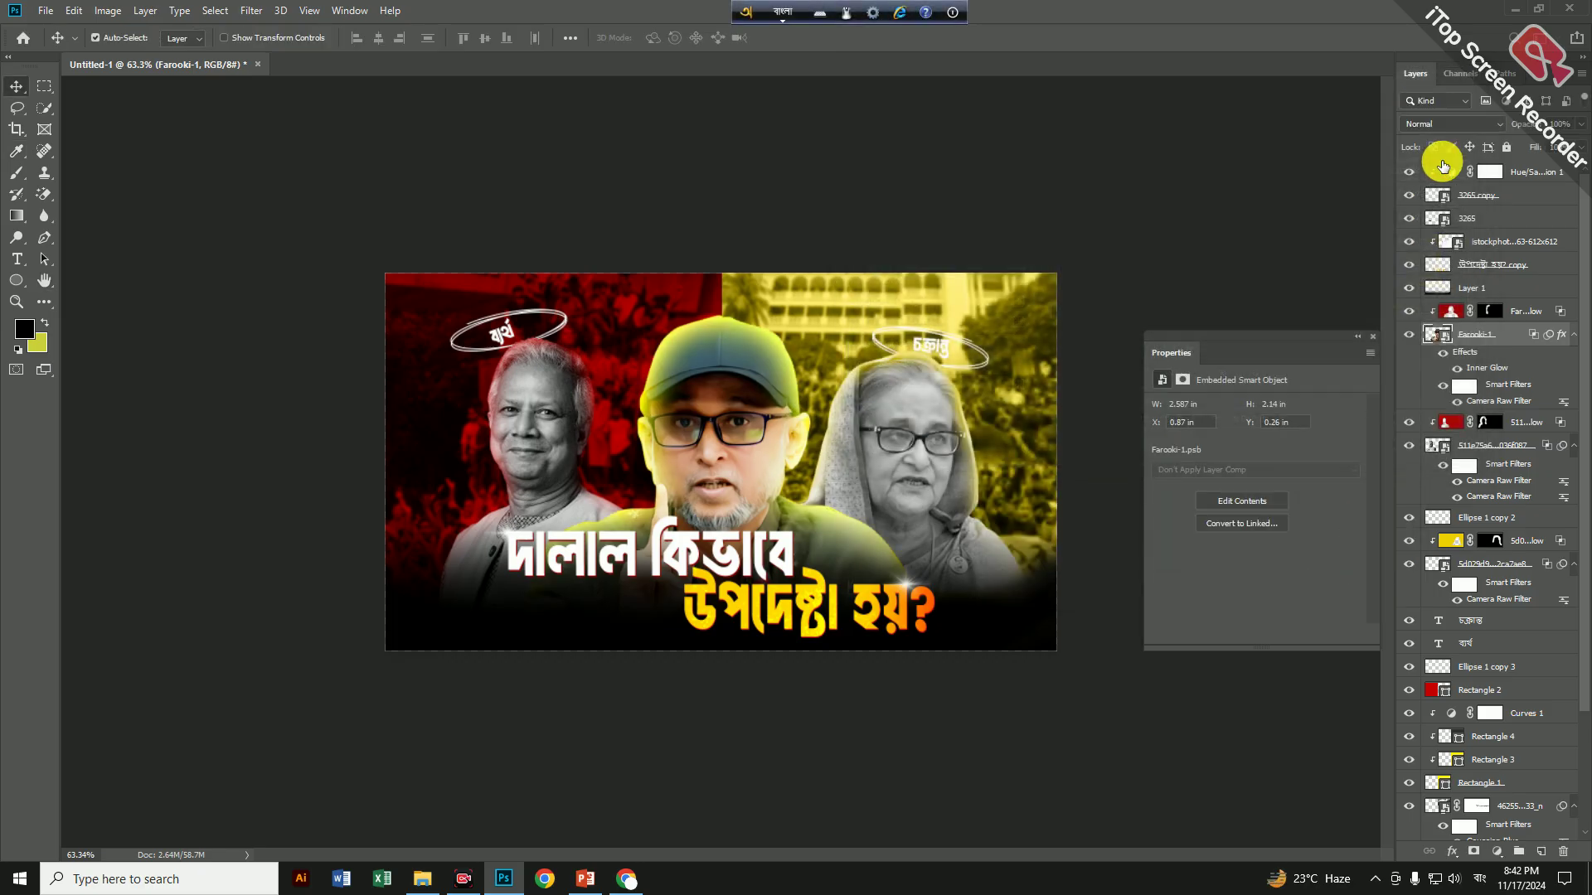
# Separate the centre portrait's yellow inner glow into its own layer and hide it with an inverted black layer mask
pyautogui.rightClick(1500, 356)
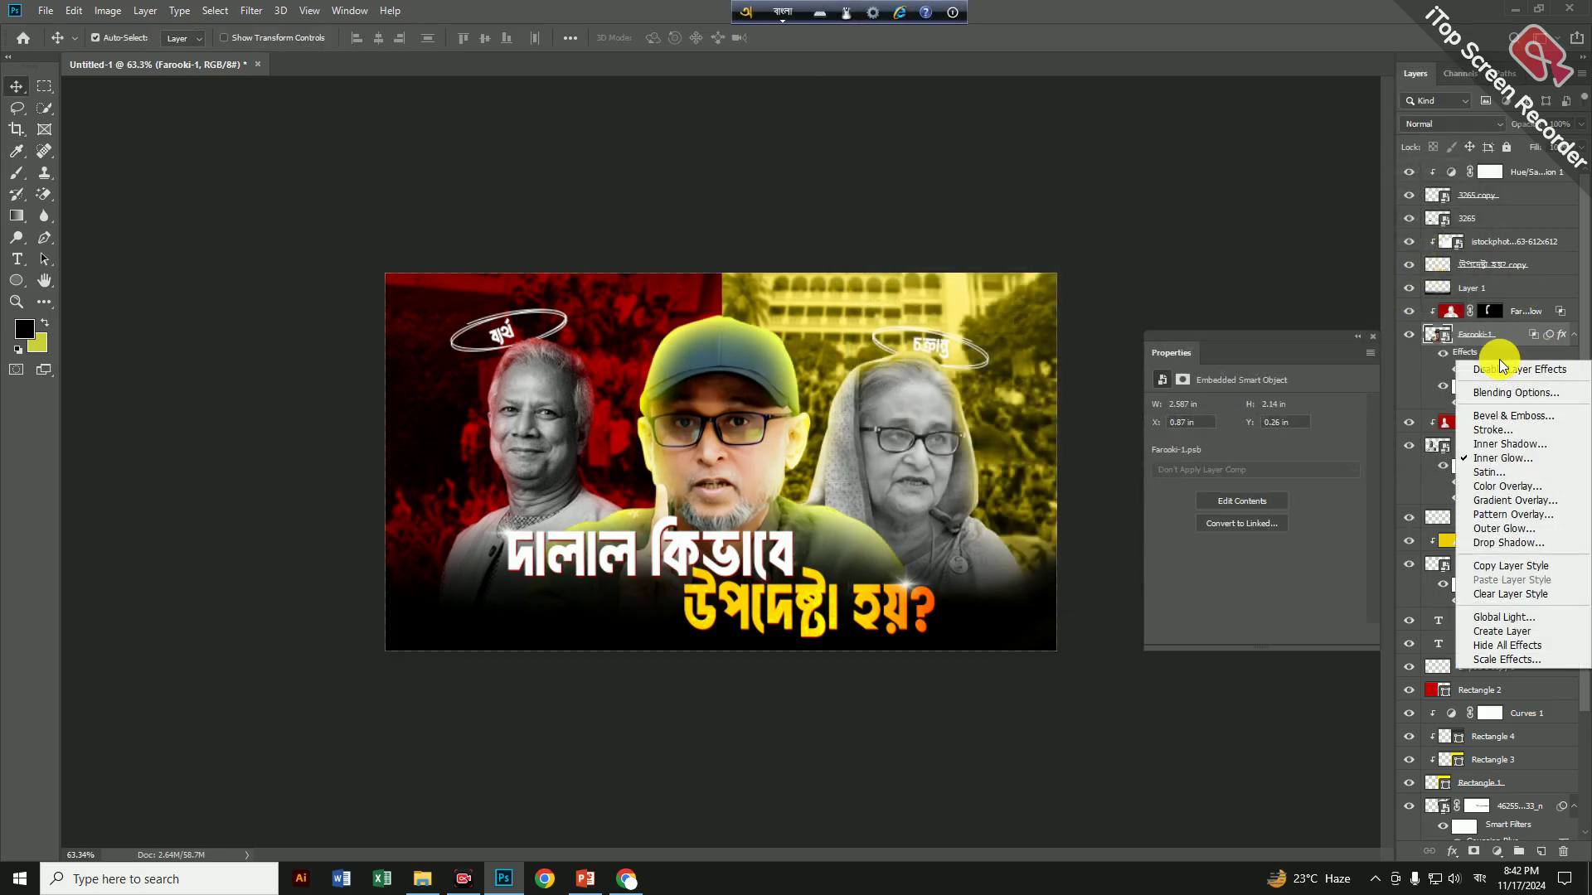
pyautogui.click(1501, 632)
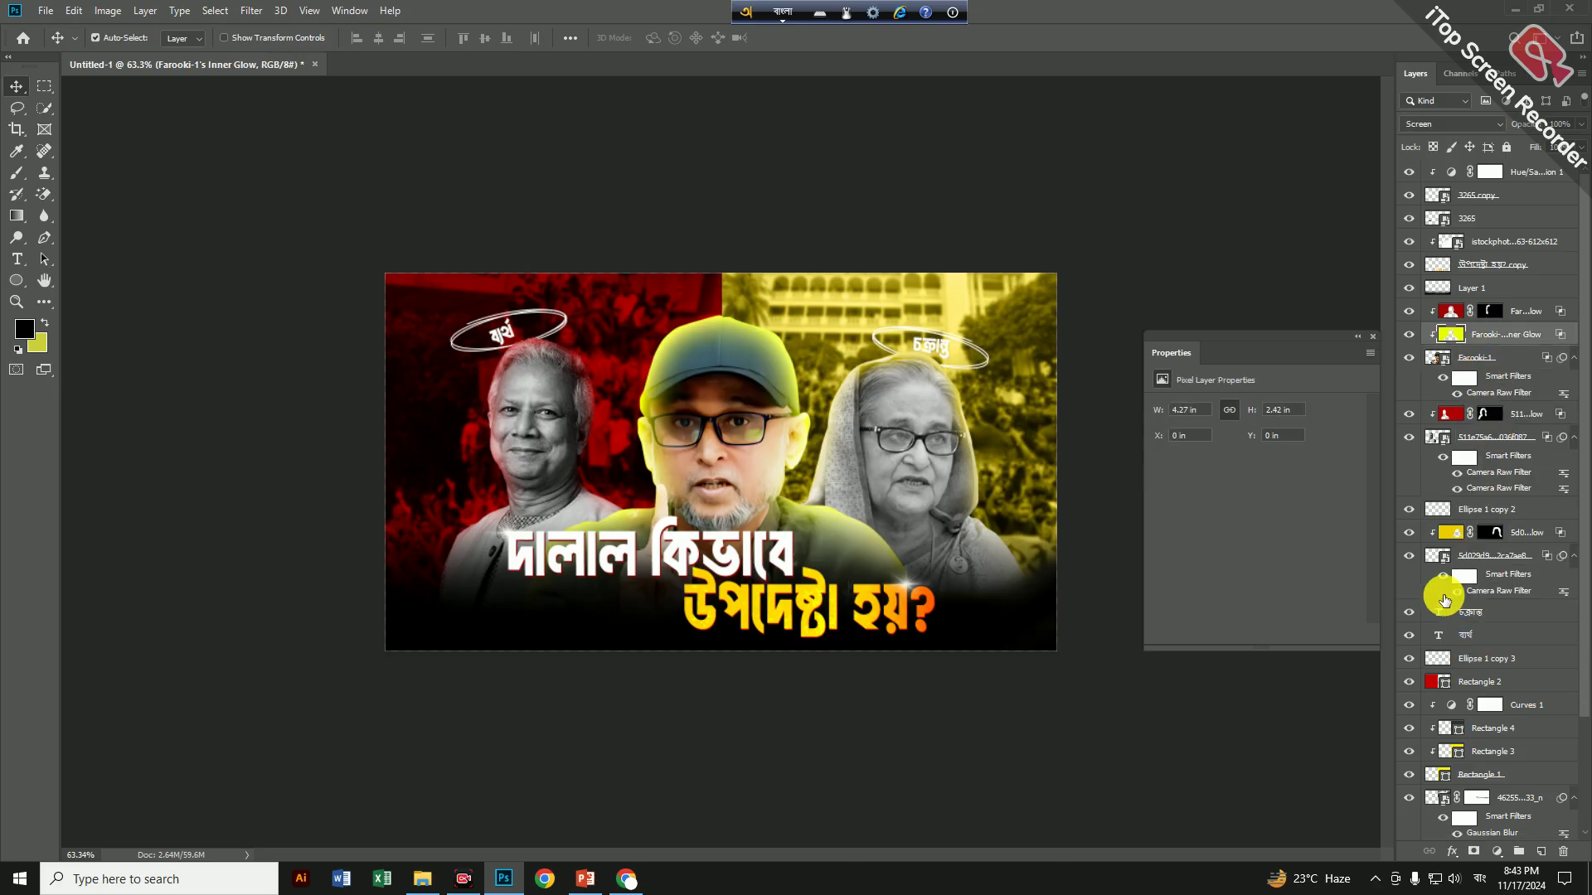
pyautogui.click(1474, 853)
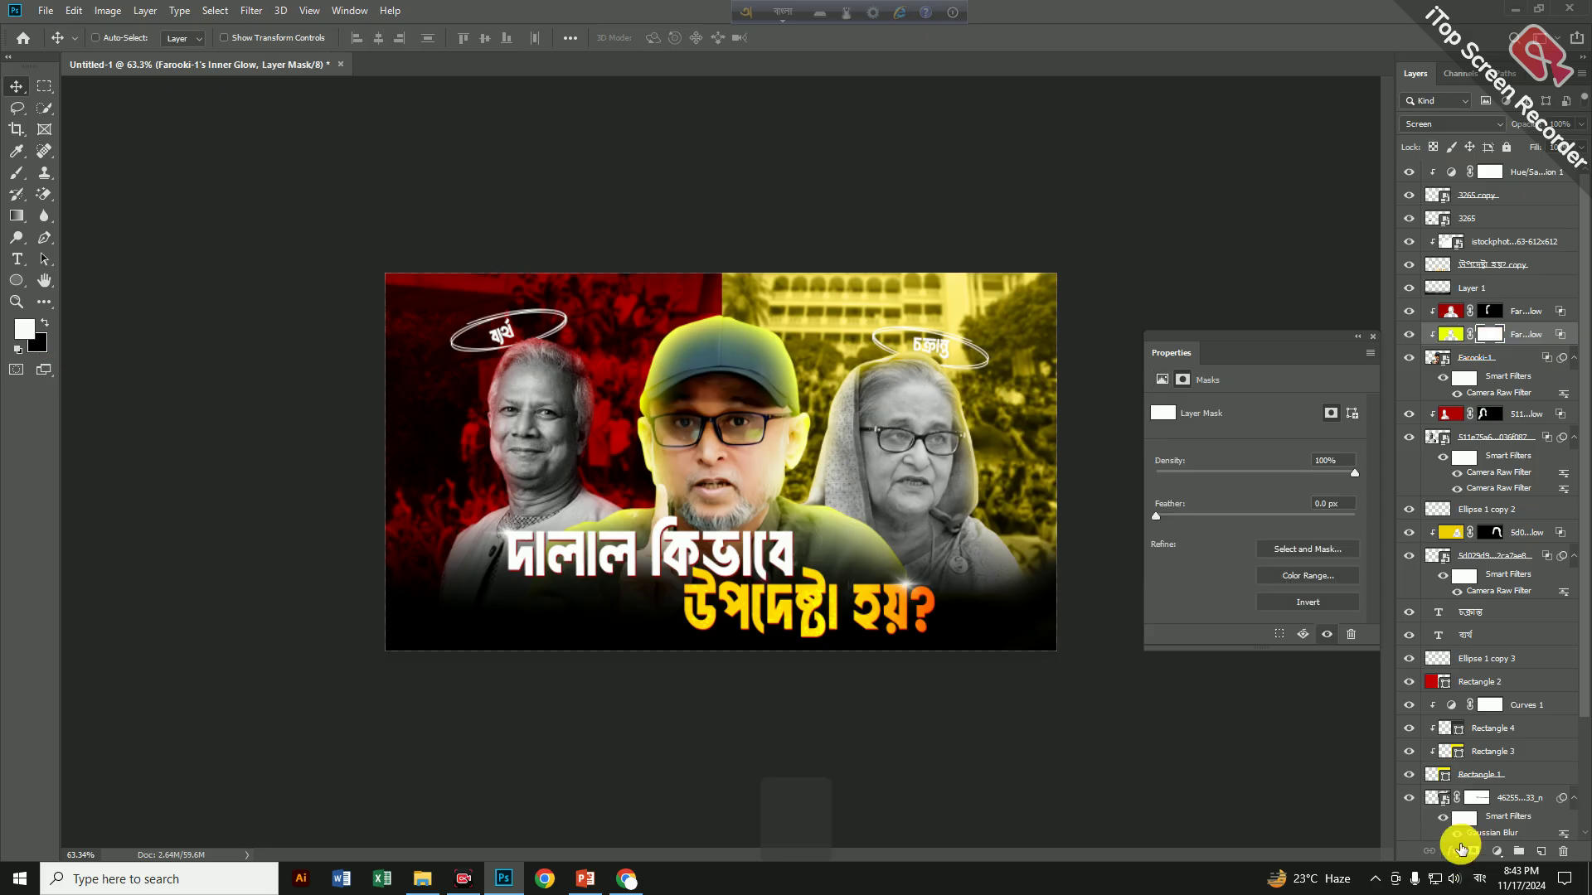
pyautogui.hotkey('ctrl', 'i')
# Brush white on the yellow glow's mask along the yellow-side edge of the cap and face, and undo the last stroke
pyautogui.click(17, 172)
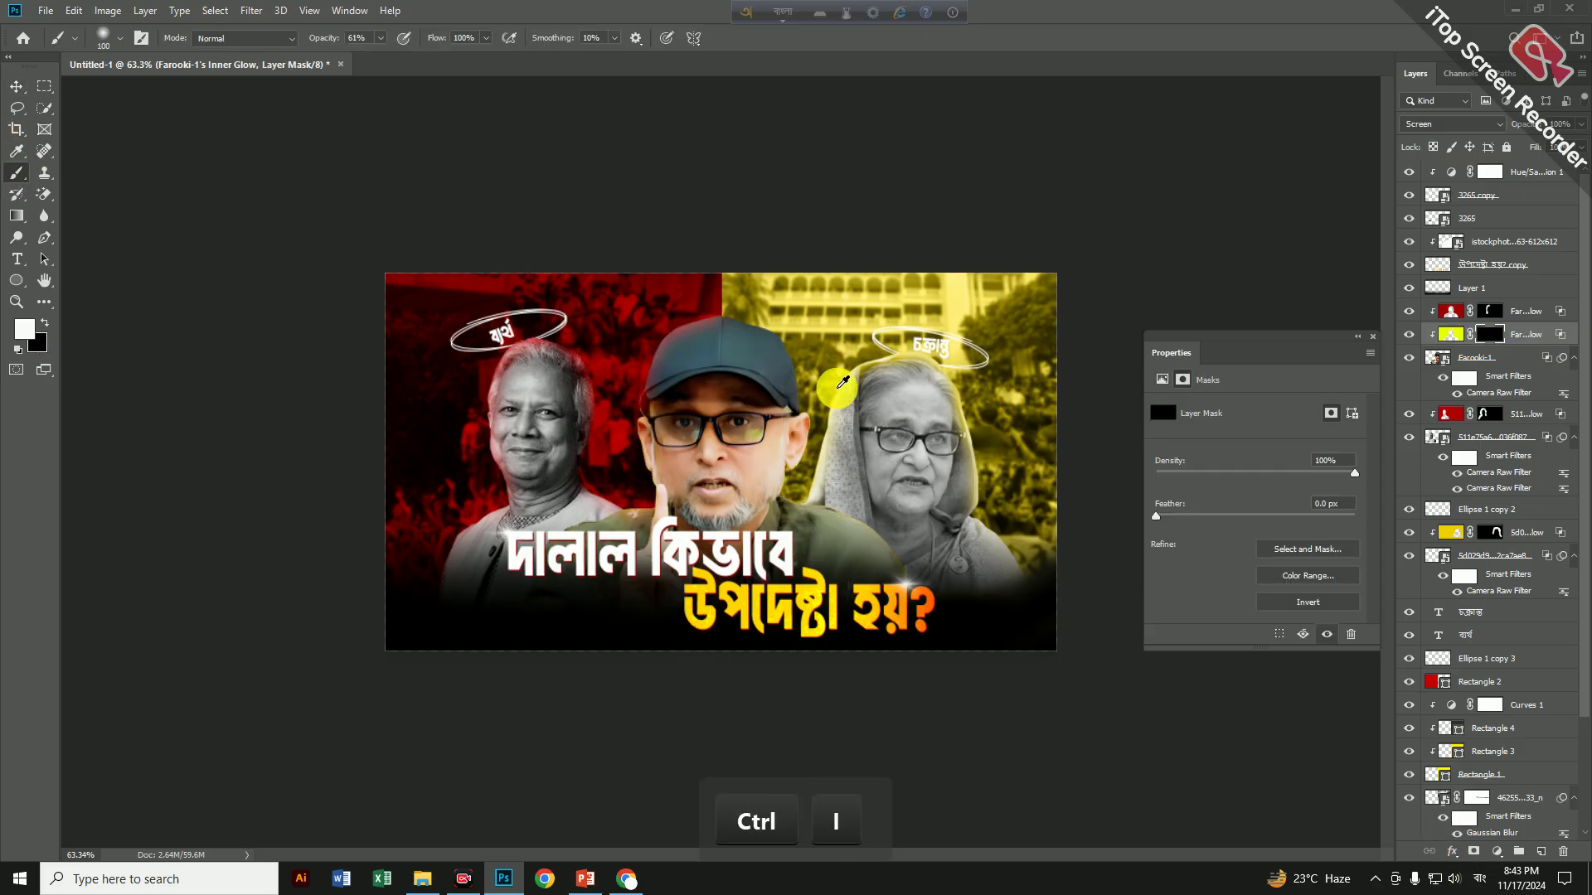
pyautogui.scroll(5, 718, 464)
pyautogui.moveTo(779, 174)
pyautogui.mouseDown()
pyautogui.moveTo(860, 213)
pyautogui.moveTo(901, 277)
pyautogui.moveTo(909, 409)
pyautogui.moveTo(858, 537)
pyautogui.moveTo(898, 387)
pyautogui.moveTo(879, 249)
pyautogui.mouseUp()
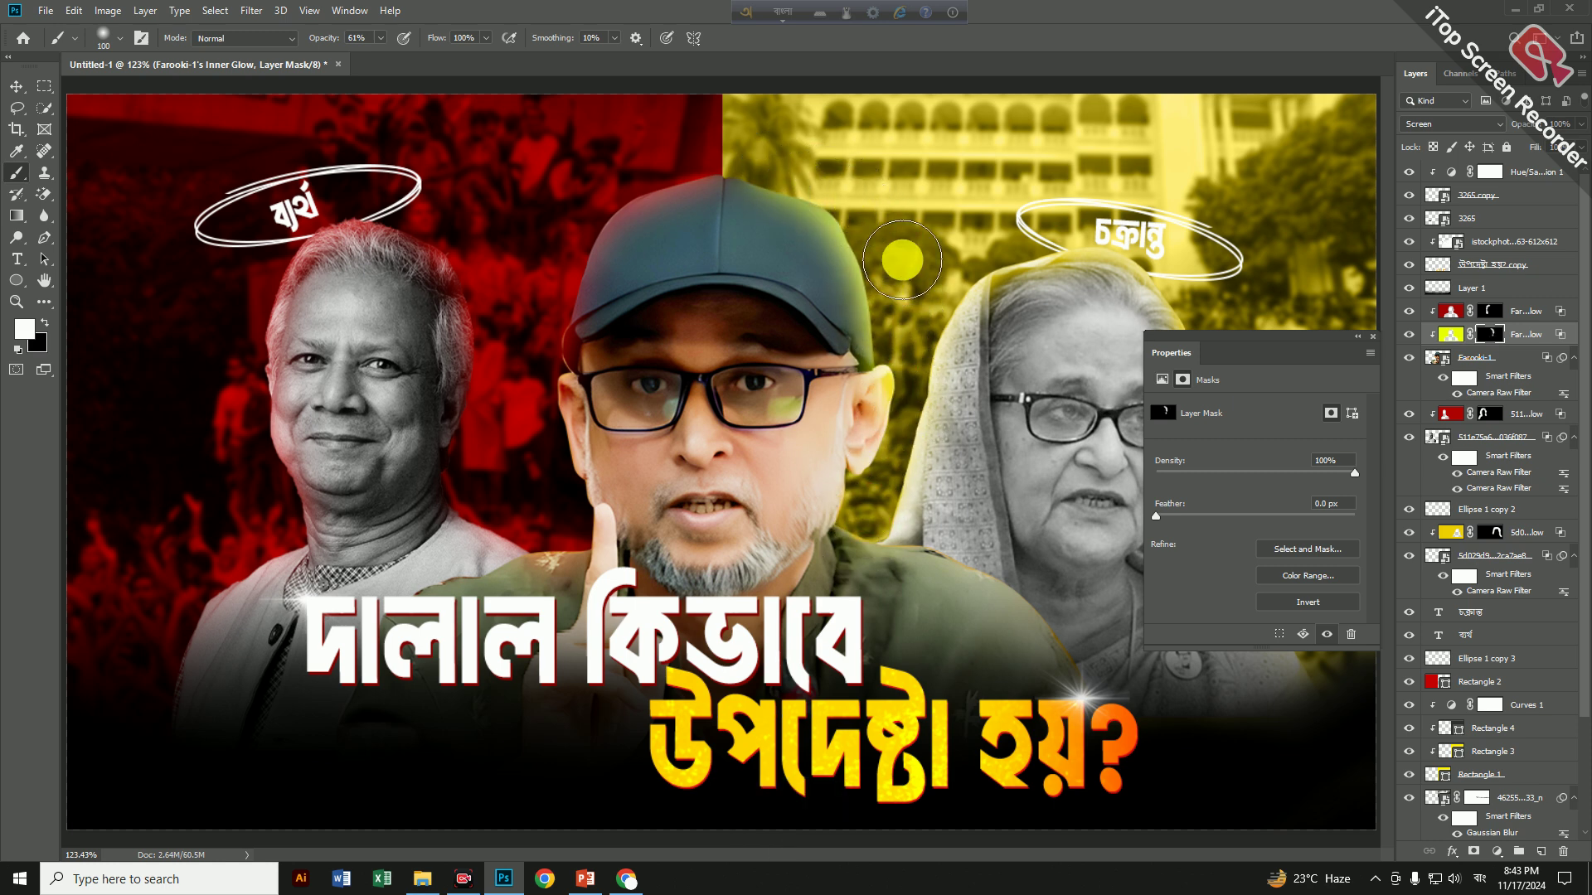
pyautogui.scroll(-5, 904, 257)
pyautogui.hotkey('ctrl', 'z')
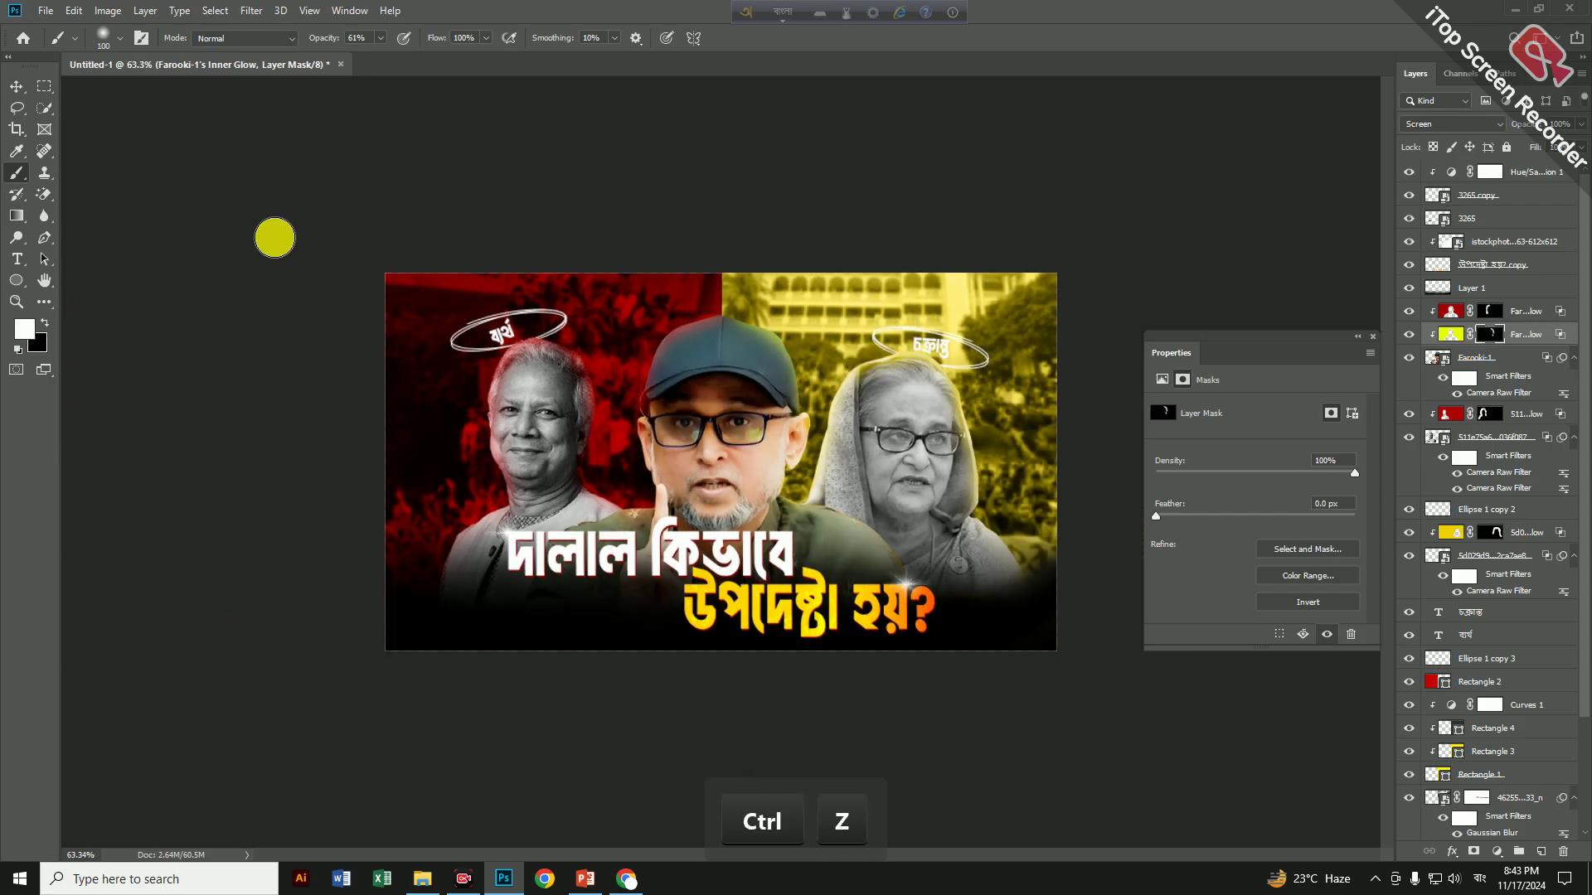
pyautogui.click(16, 87)
pyautogui.scroll(-1, 746, 377)
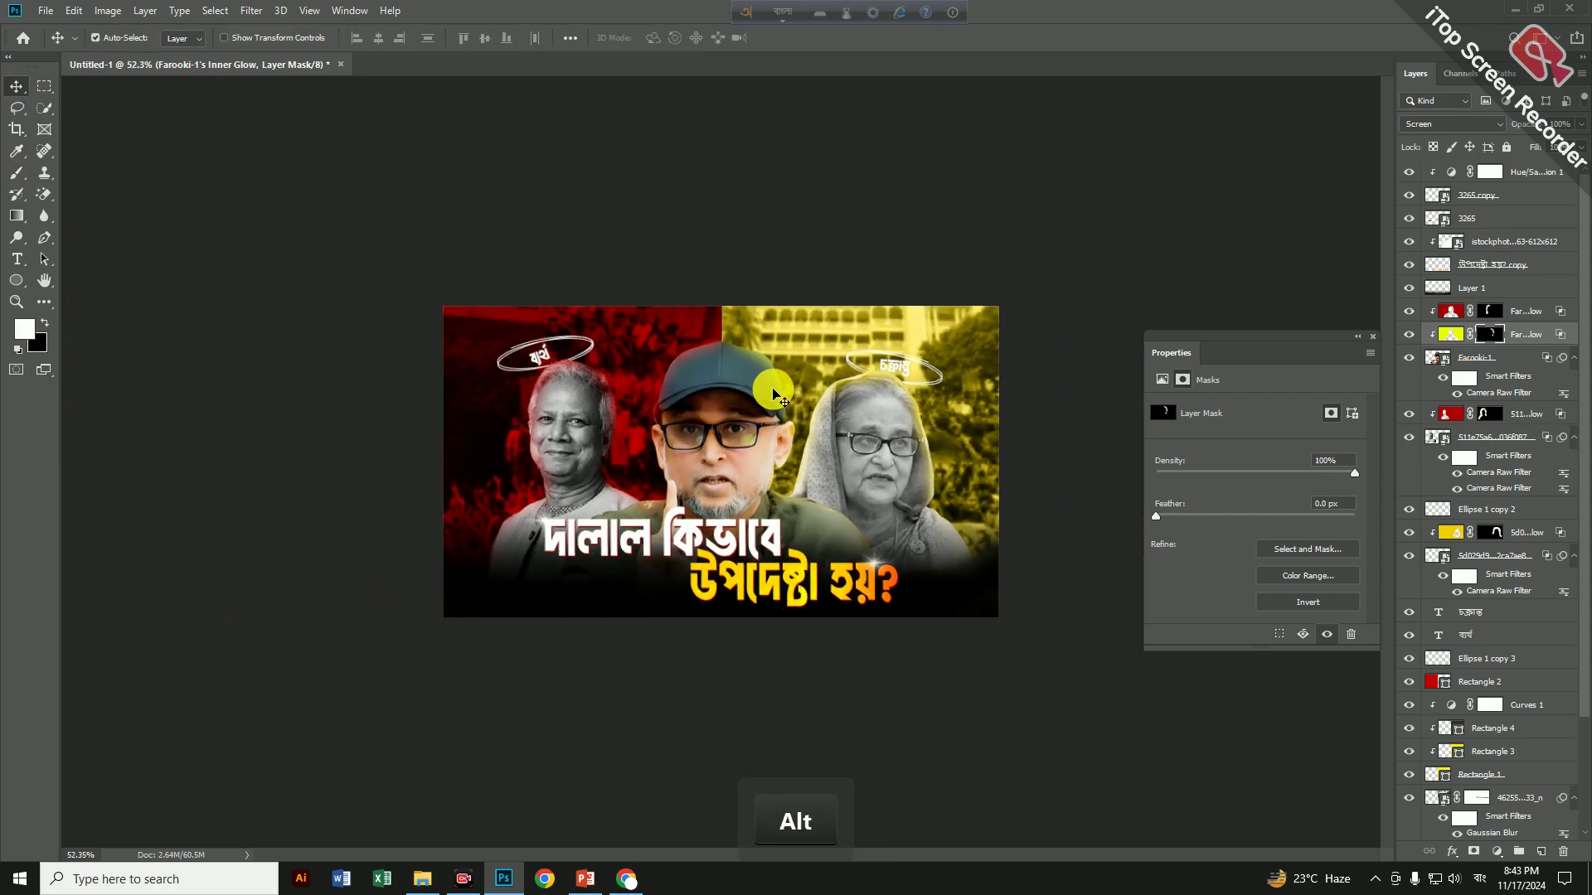
# Adjust the Curves 1 layer over the yellow-side background, slightly lowering the highlight end and reshaping the midtones
pyautogui.click(968, 363)
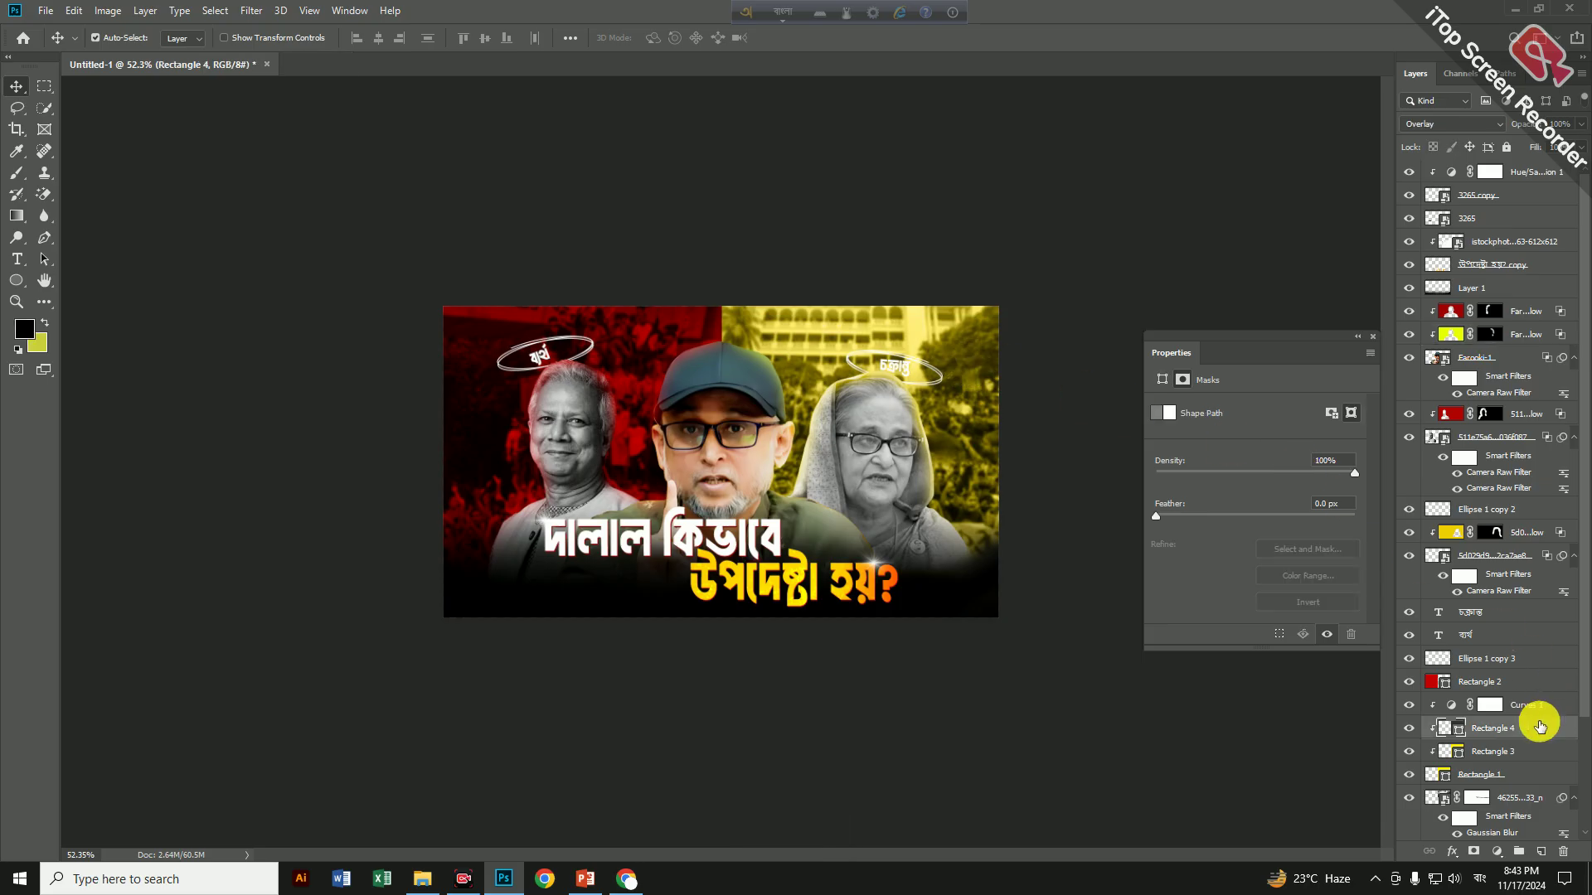
pyautogui.click(1450, 712)
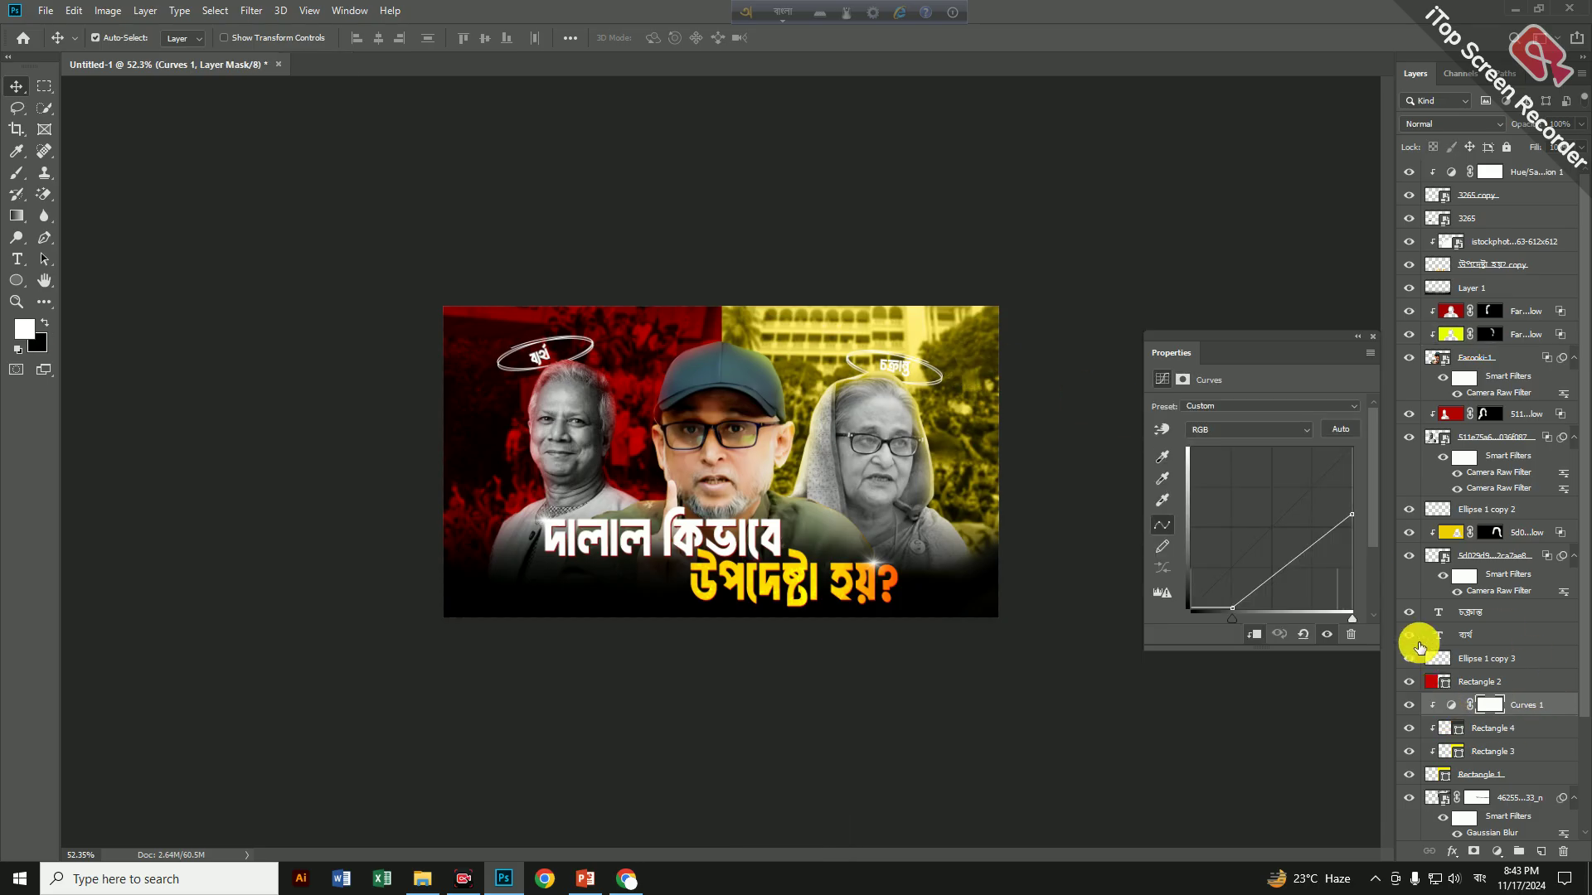
pyautogui.moveTo(1336, 519); pyautogui.dragTo(1289, 561)
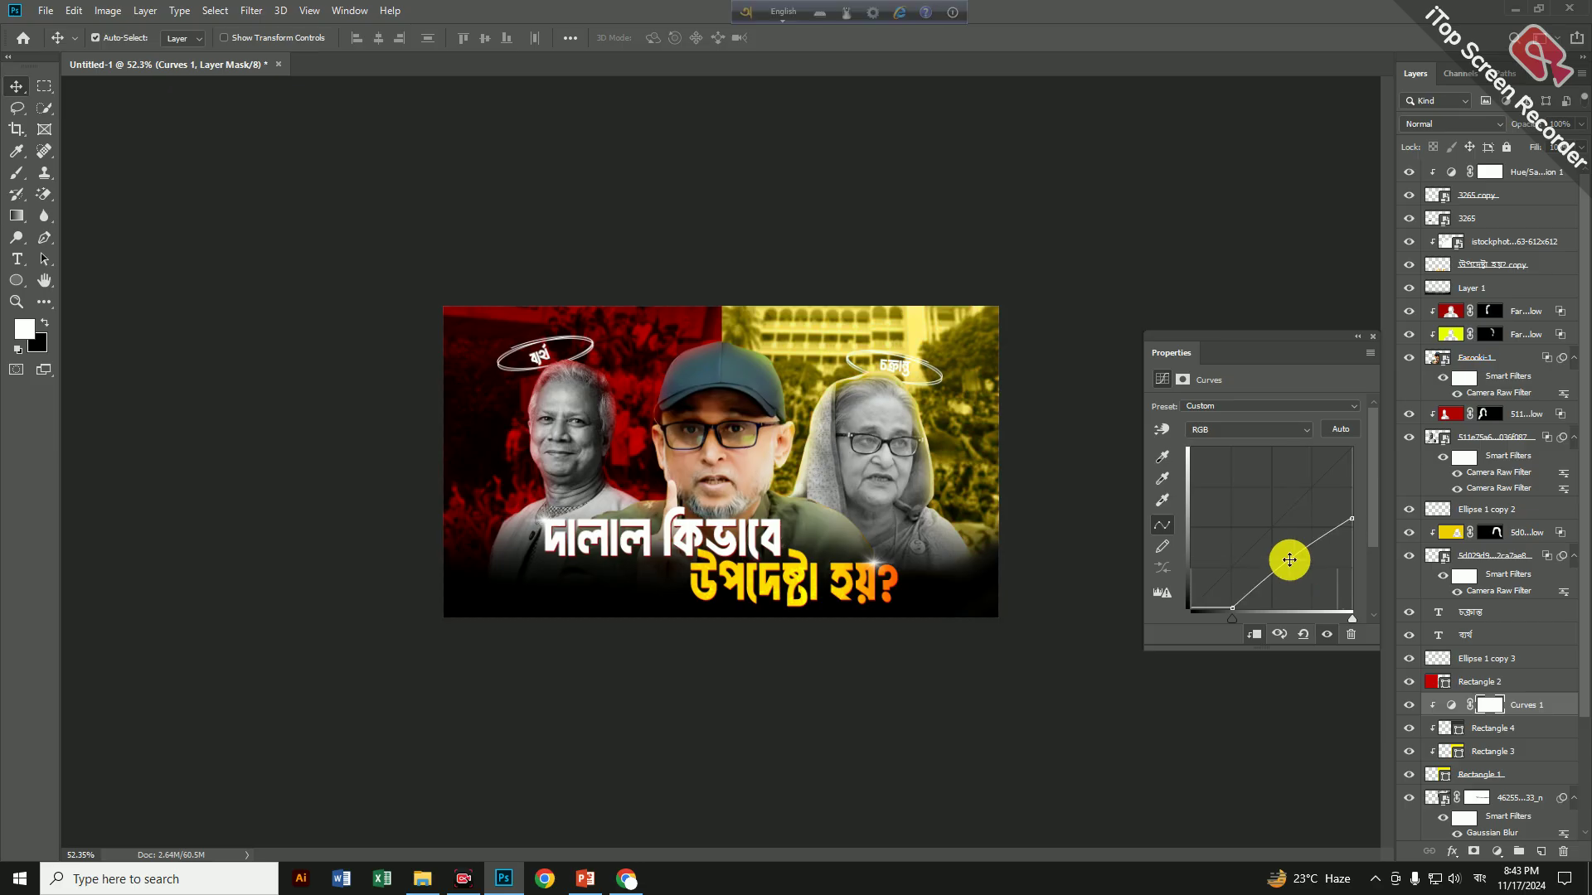
pyautogui.click(1372, 335)
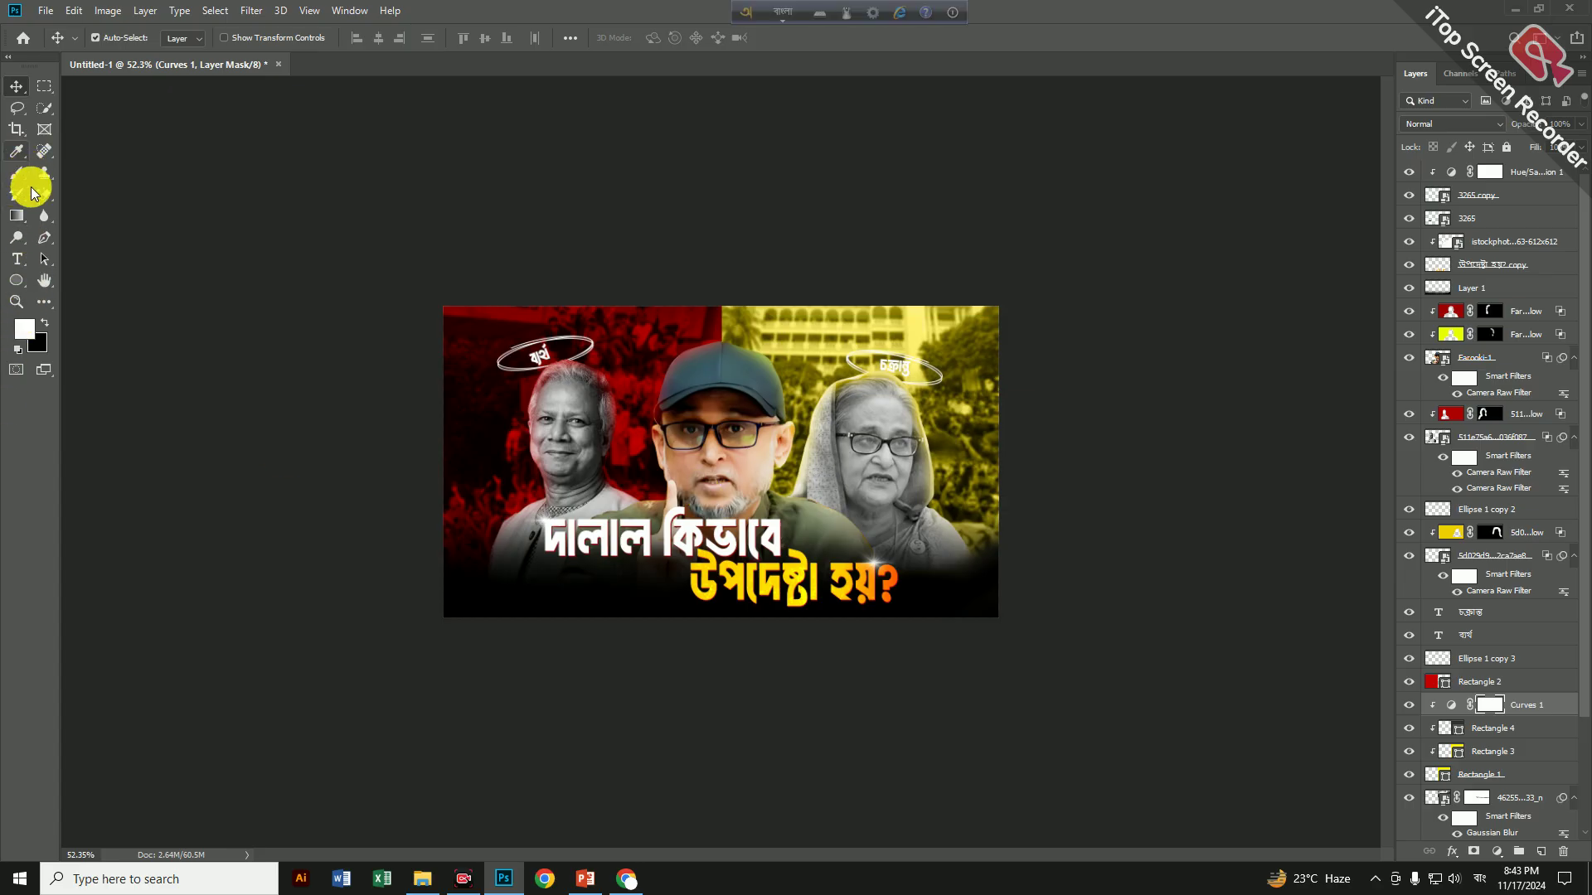
# Draw an 816 × 898 px rectangle over the yellow half of the background and fill it with black
pyautogui.click(17, 280)
pyautogui.click(51, 282)
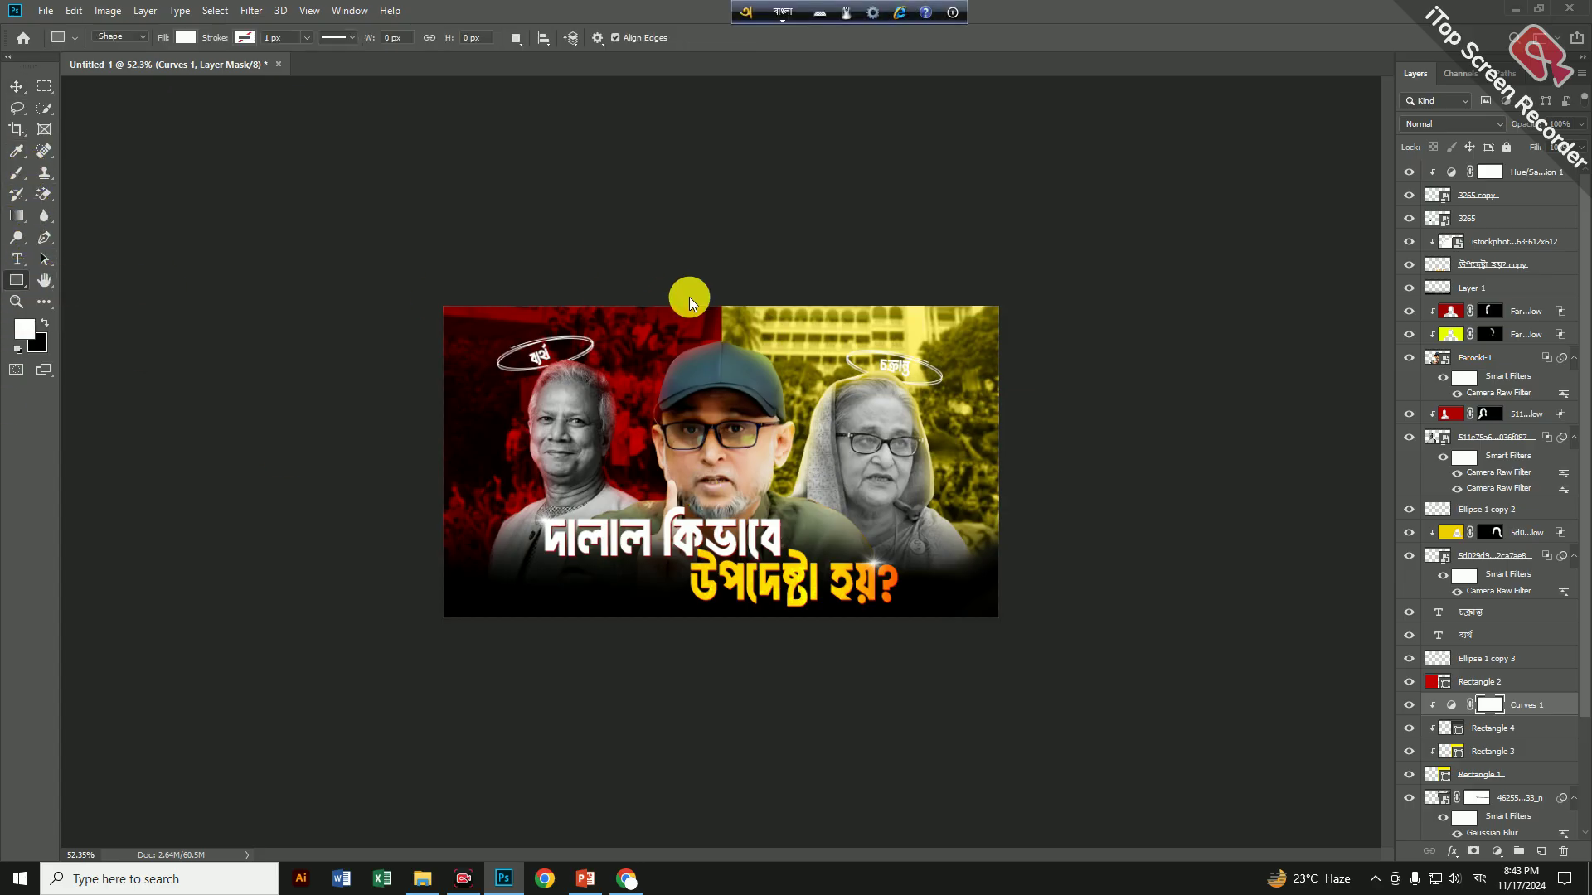
pyautogui.moveTo(714, 276); pyautogui.dragTo(1069, 665)
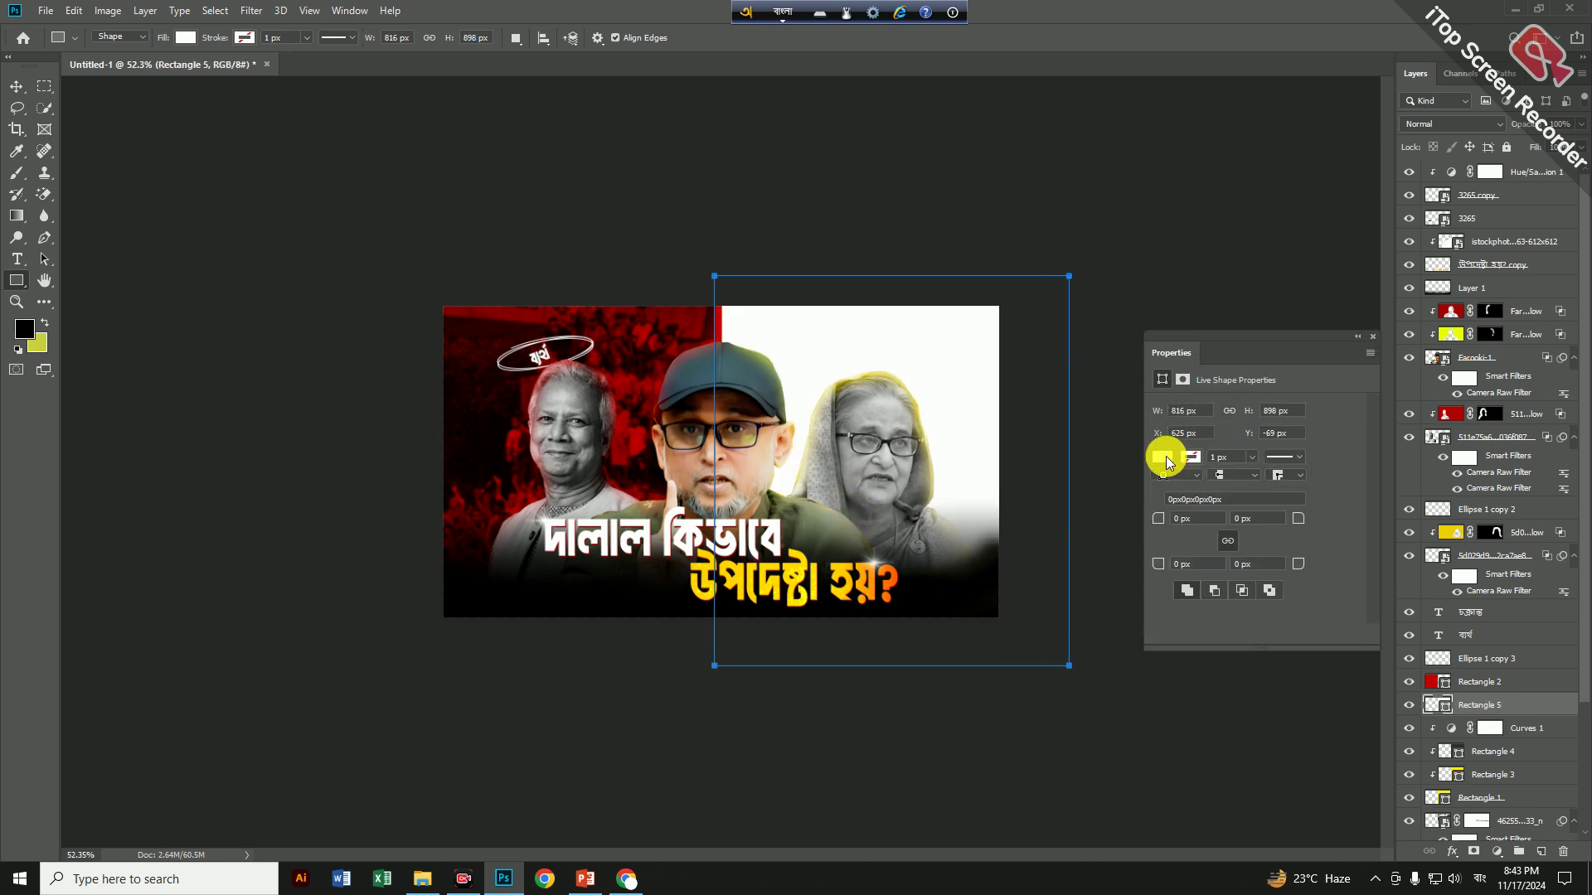
pyautogui.click(1163, 457)
pyautogui.click(1186, 540)
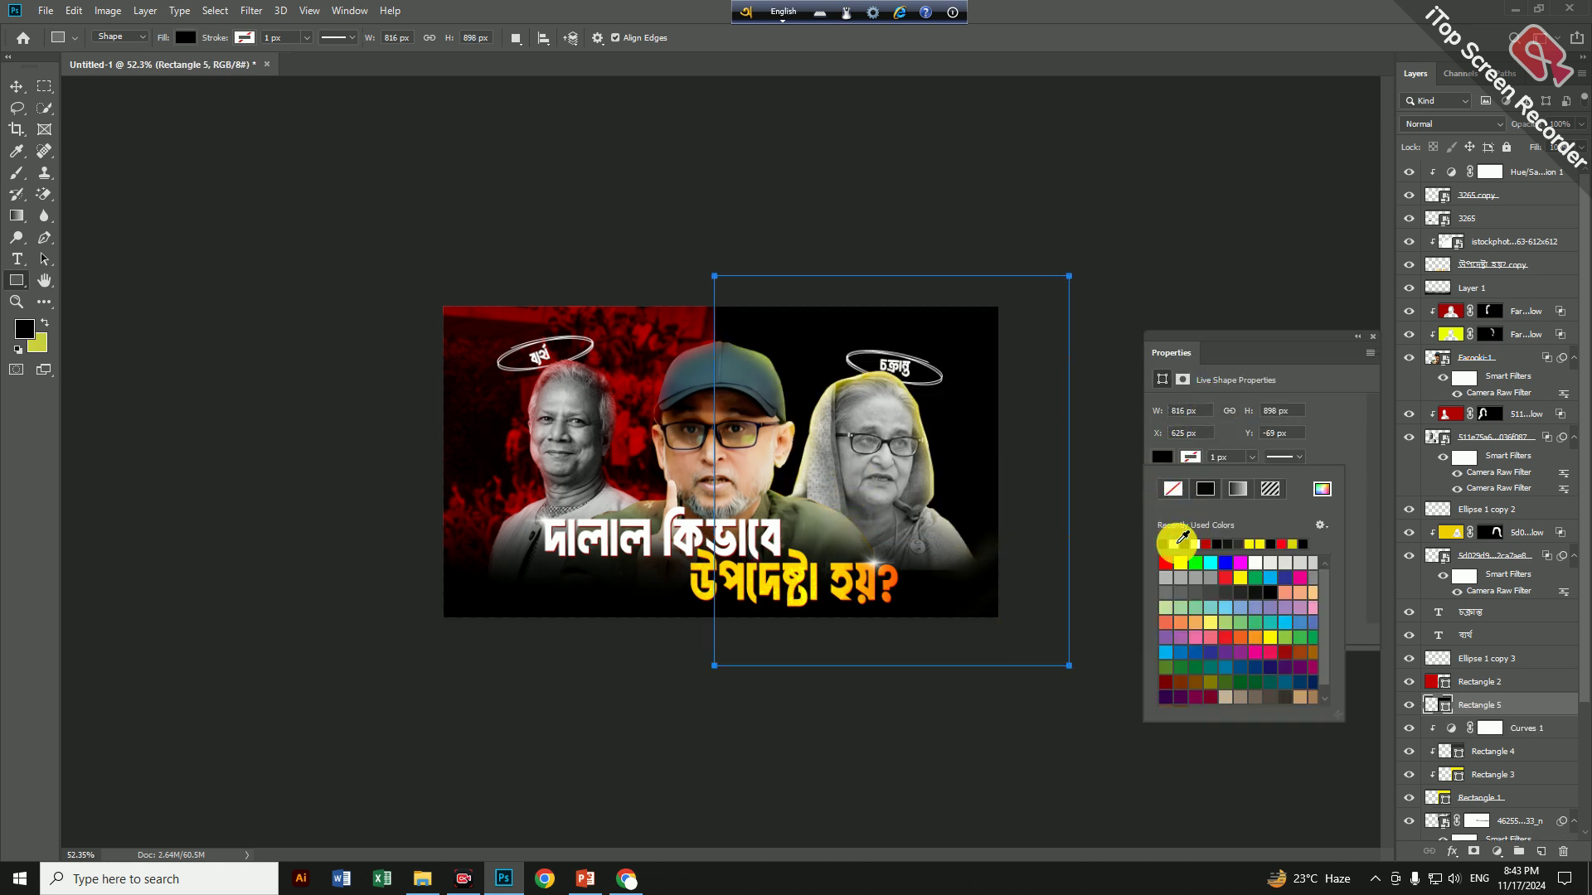
# Lower the black rectangle's opacity to leave a semi-transparent dark overlay on the yellow background
pyautogui.click(17, 85)
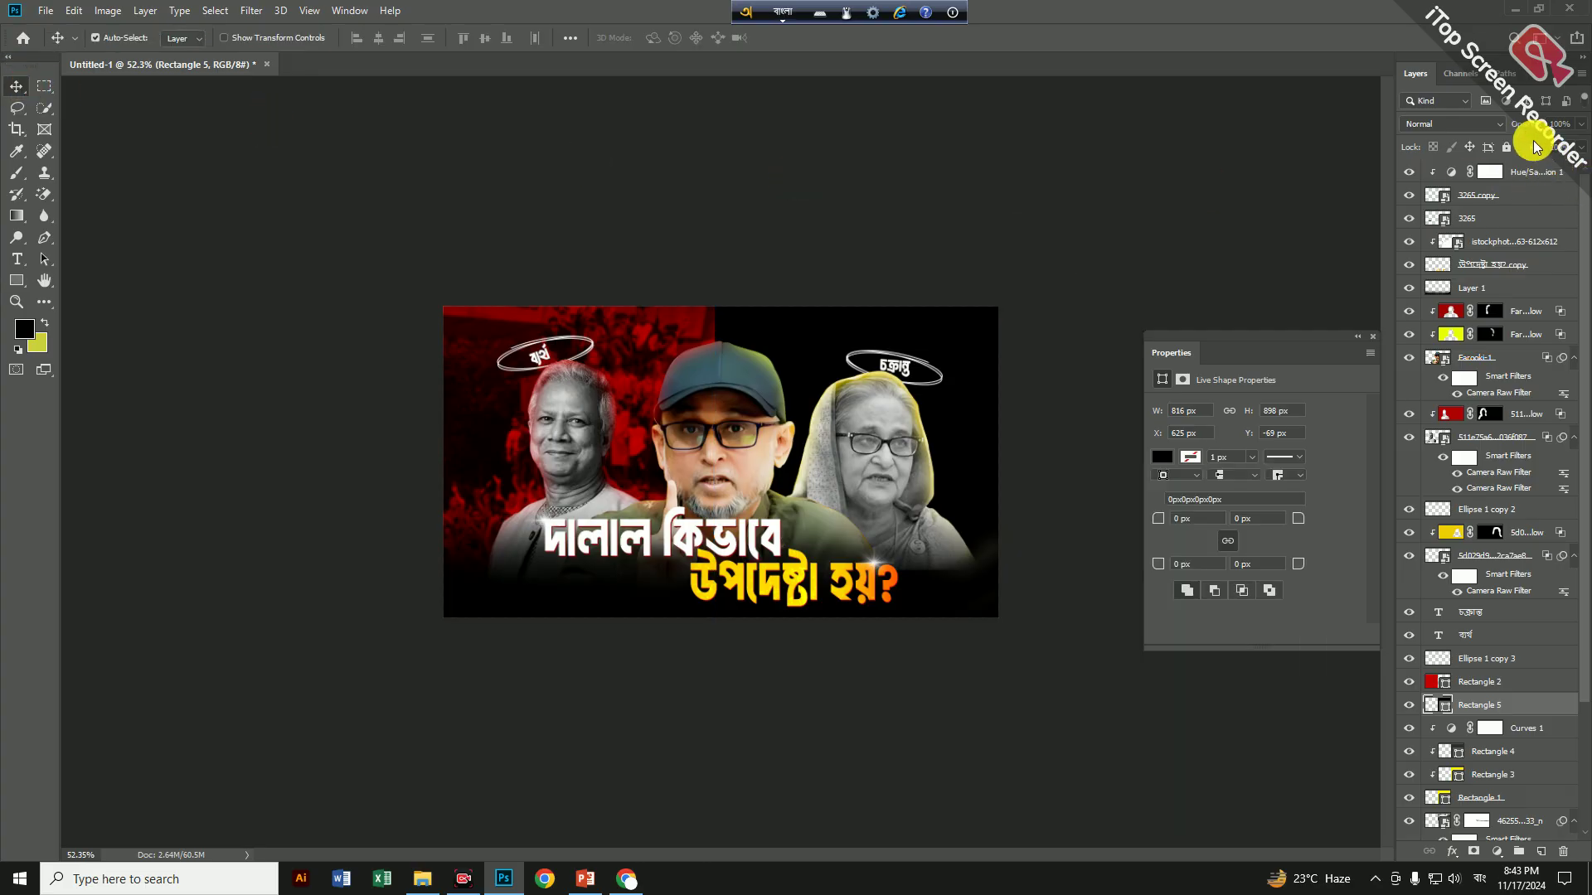
pyautogui.moveTo(1535, 145)
pyautogui.mouseDown()
pyautogui.moveTo(1514, 151)
pyautogui.moveTo(1532, 148)
pyautogui.moveTo(1514, 125)
pyautogui.mouseUp()
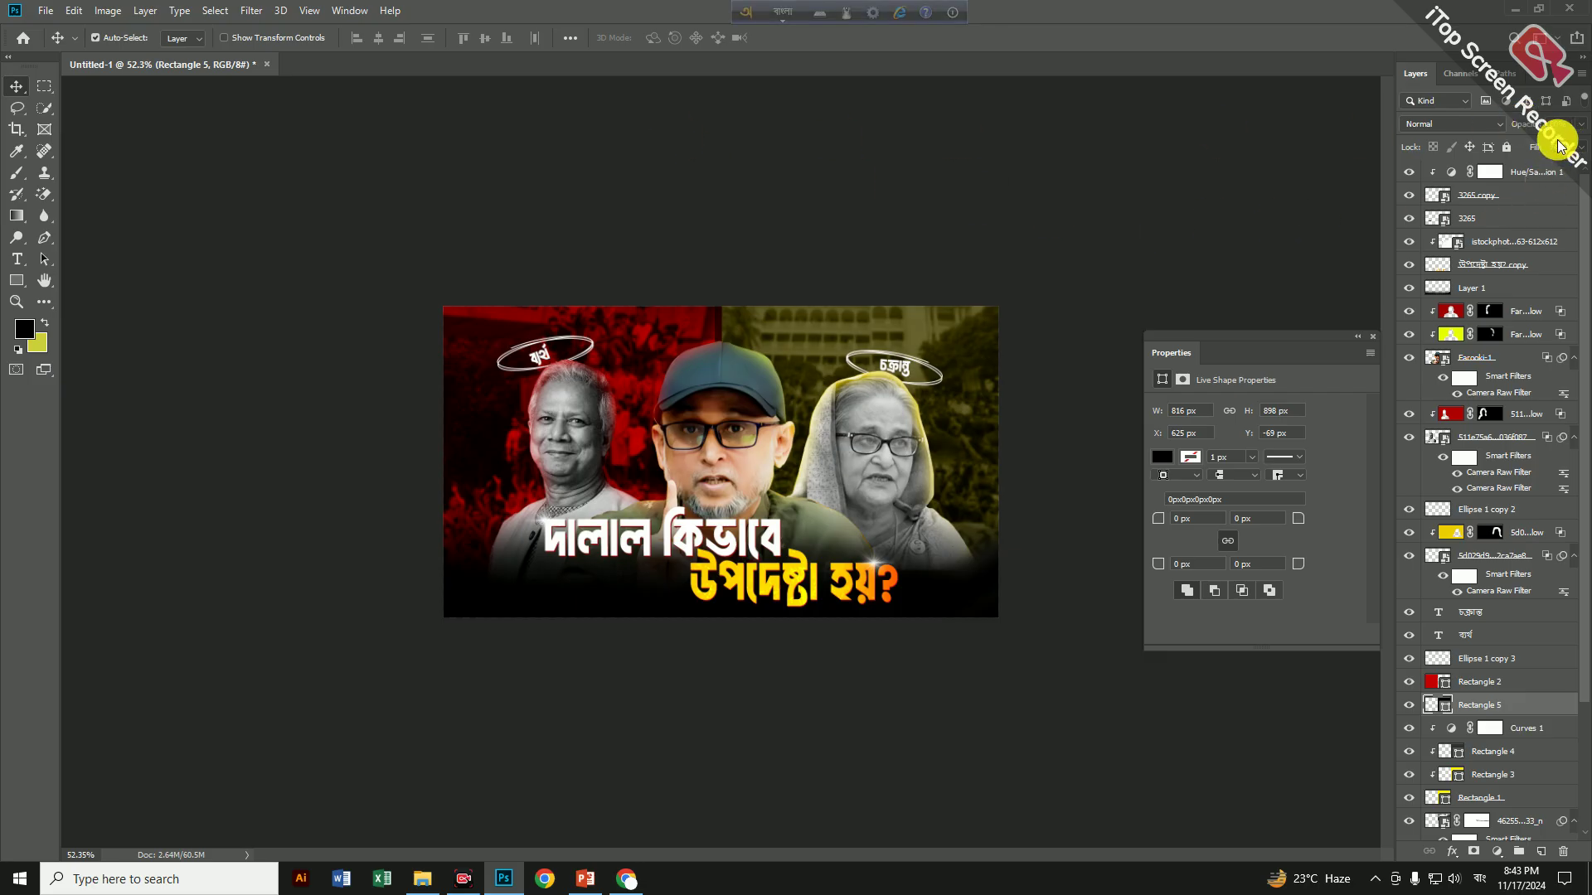
pyautogui.moveTo(1531, 147); pyautogui.dragTo(1522, 148)
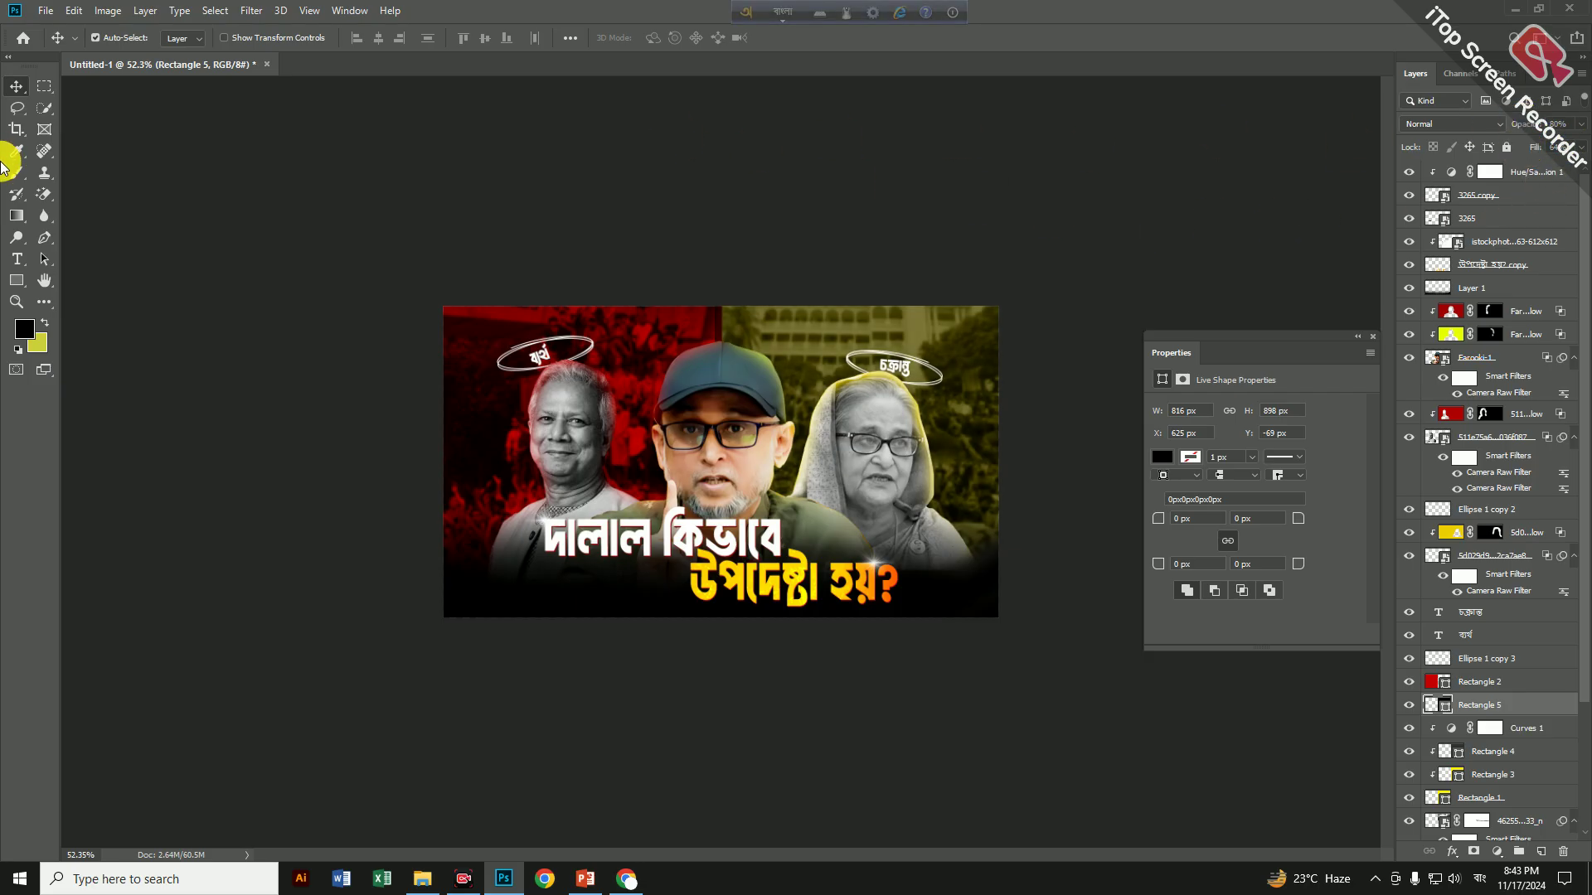
# Examine the whole thumbnail, including the three portraits, inner glows, headline and halo labels
pyautogui.scroll(5, 642, 458)
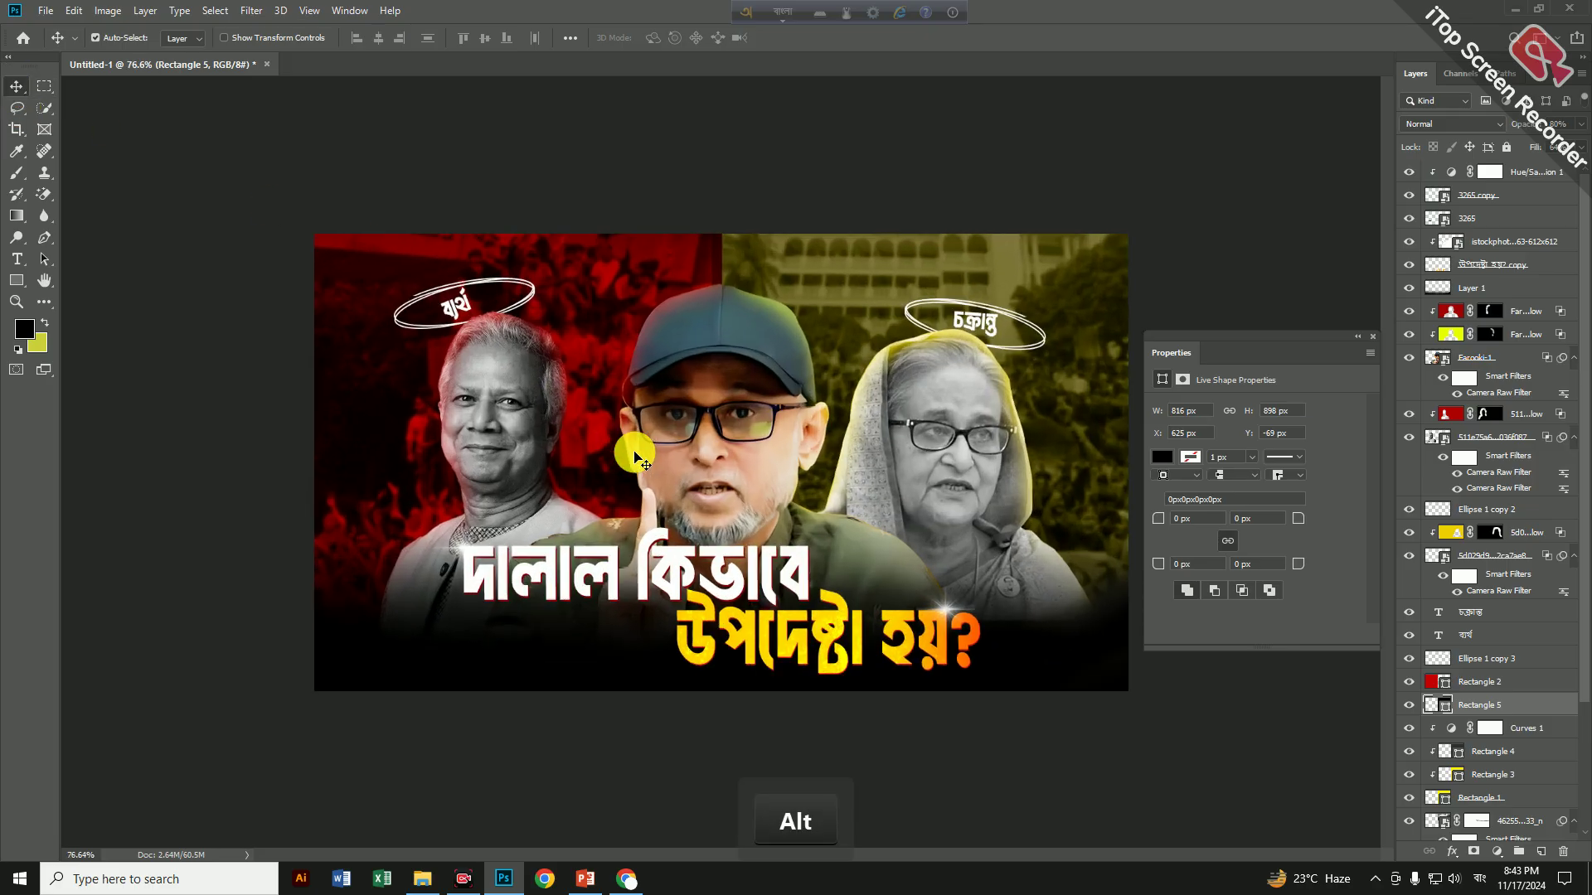
pyautogui.scroll(1, 643, 457)
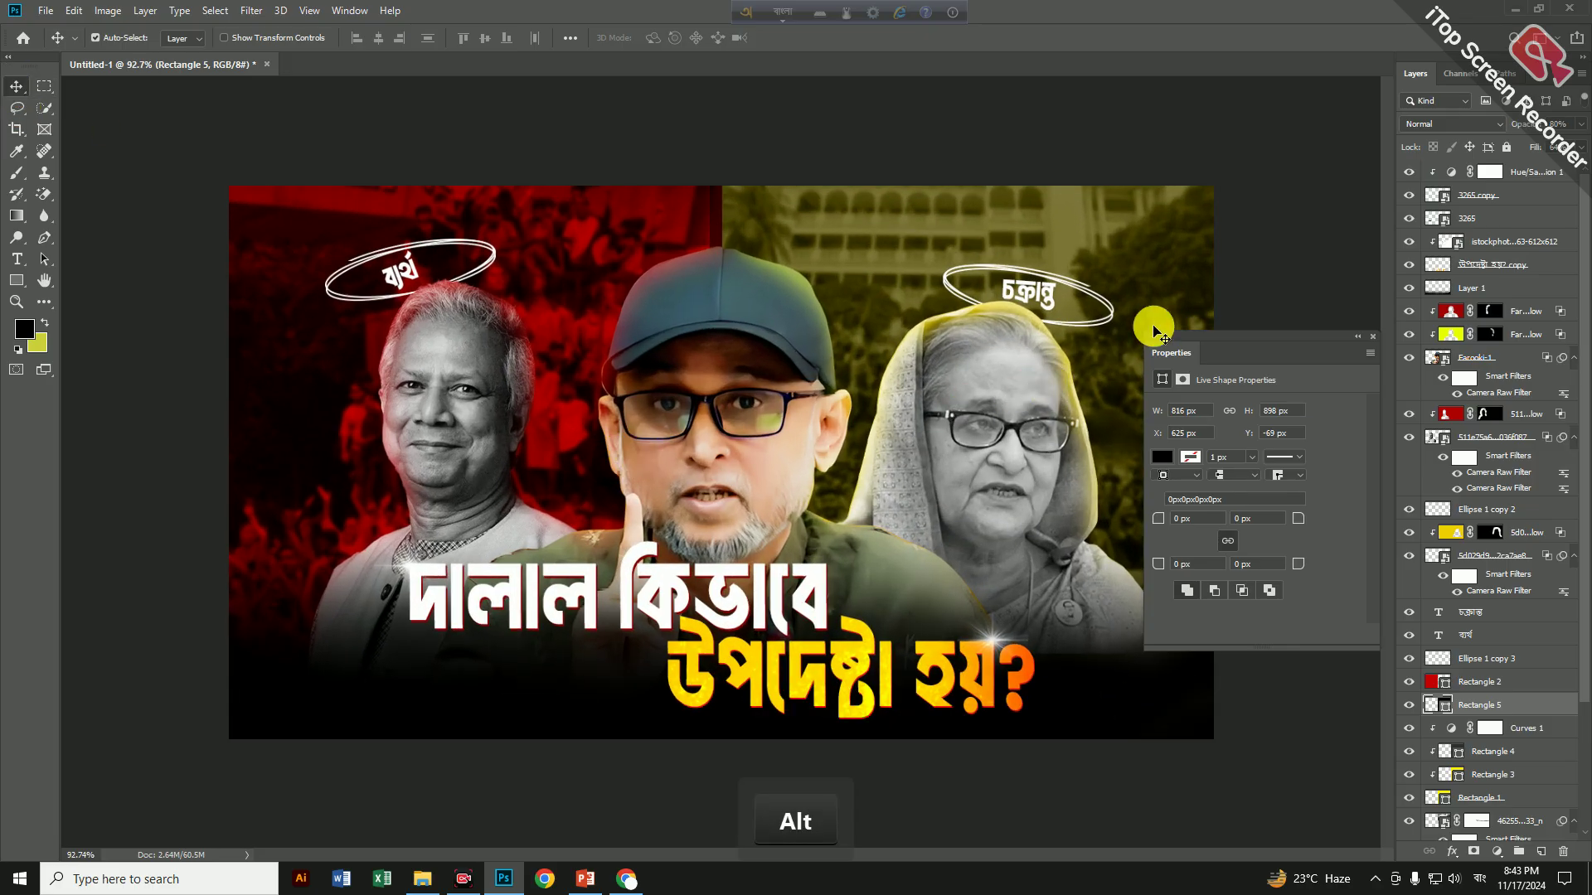
pyautogui.click(1372, 336)
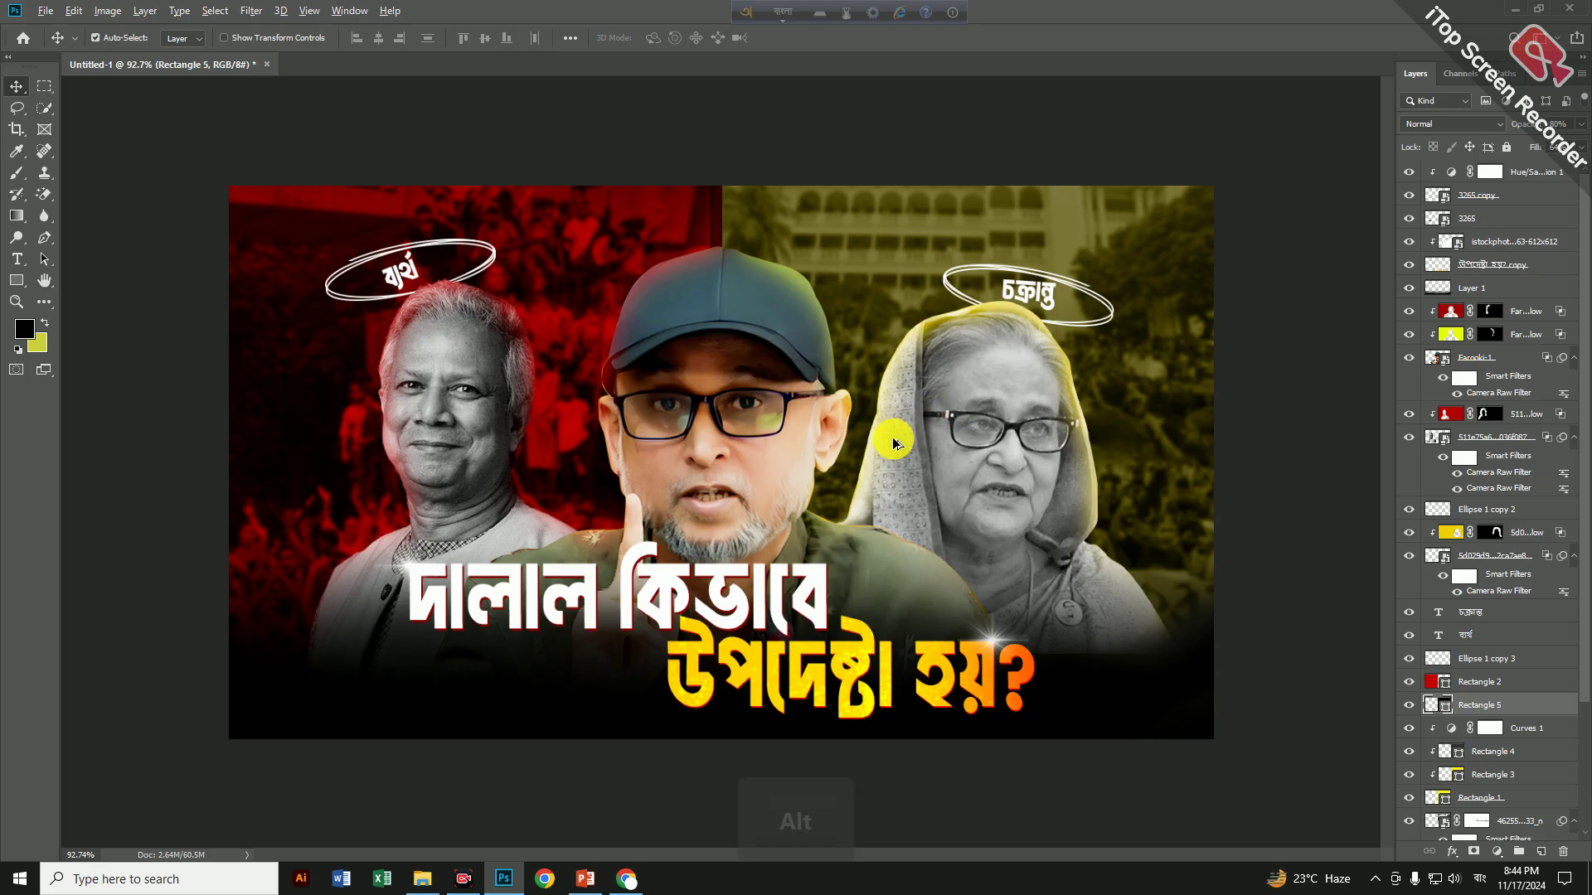
pyautogui.scroll(1, 893, 436)
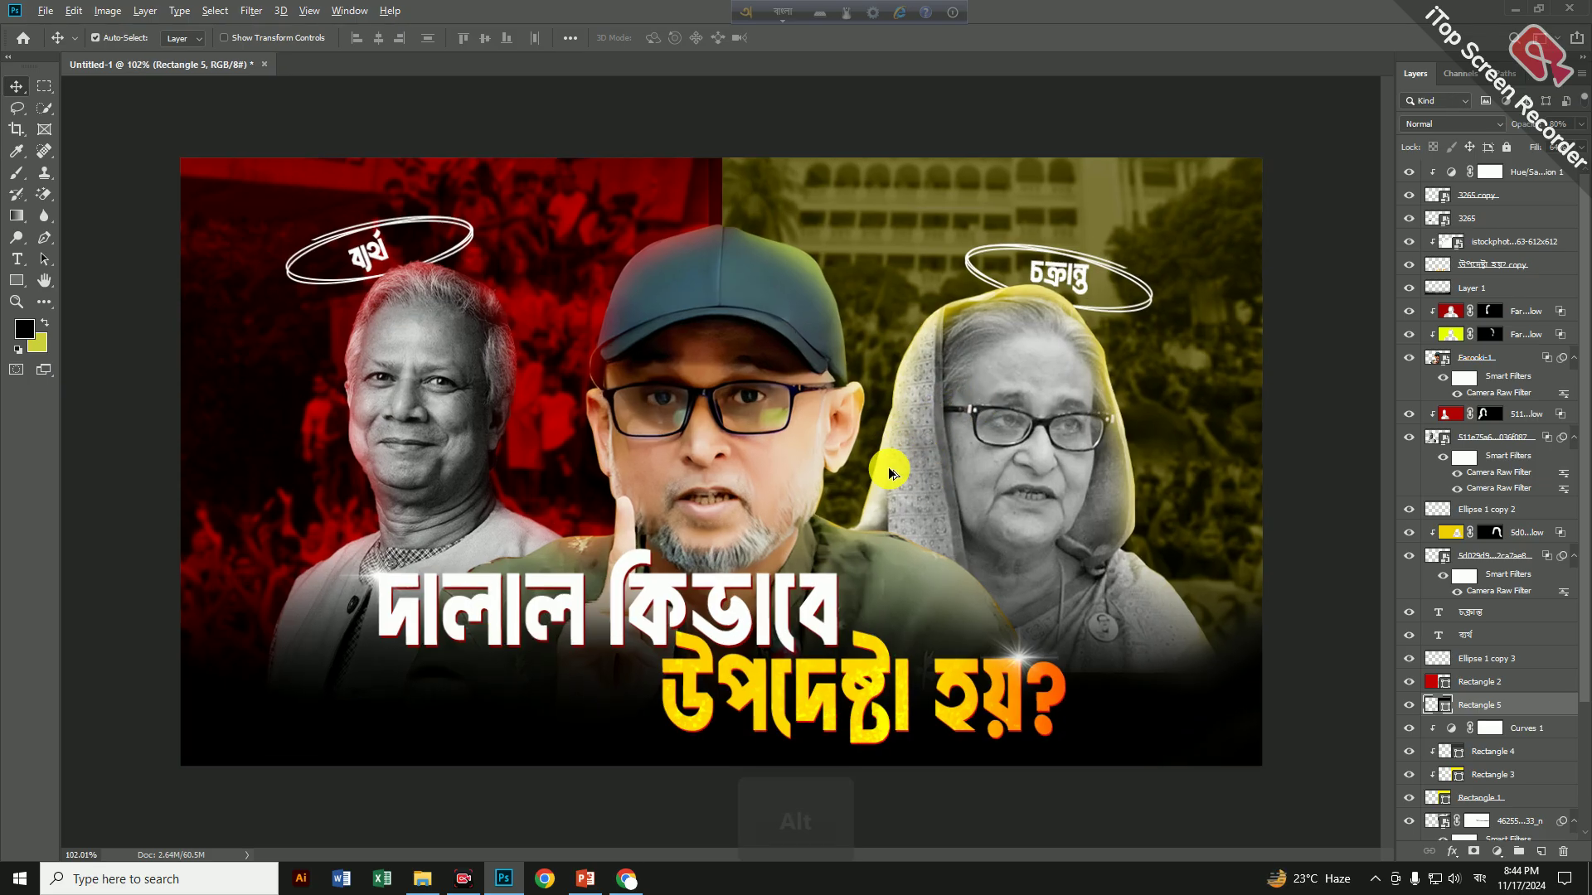
pyautogui.scroll(1, 888, 464)
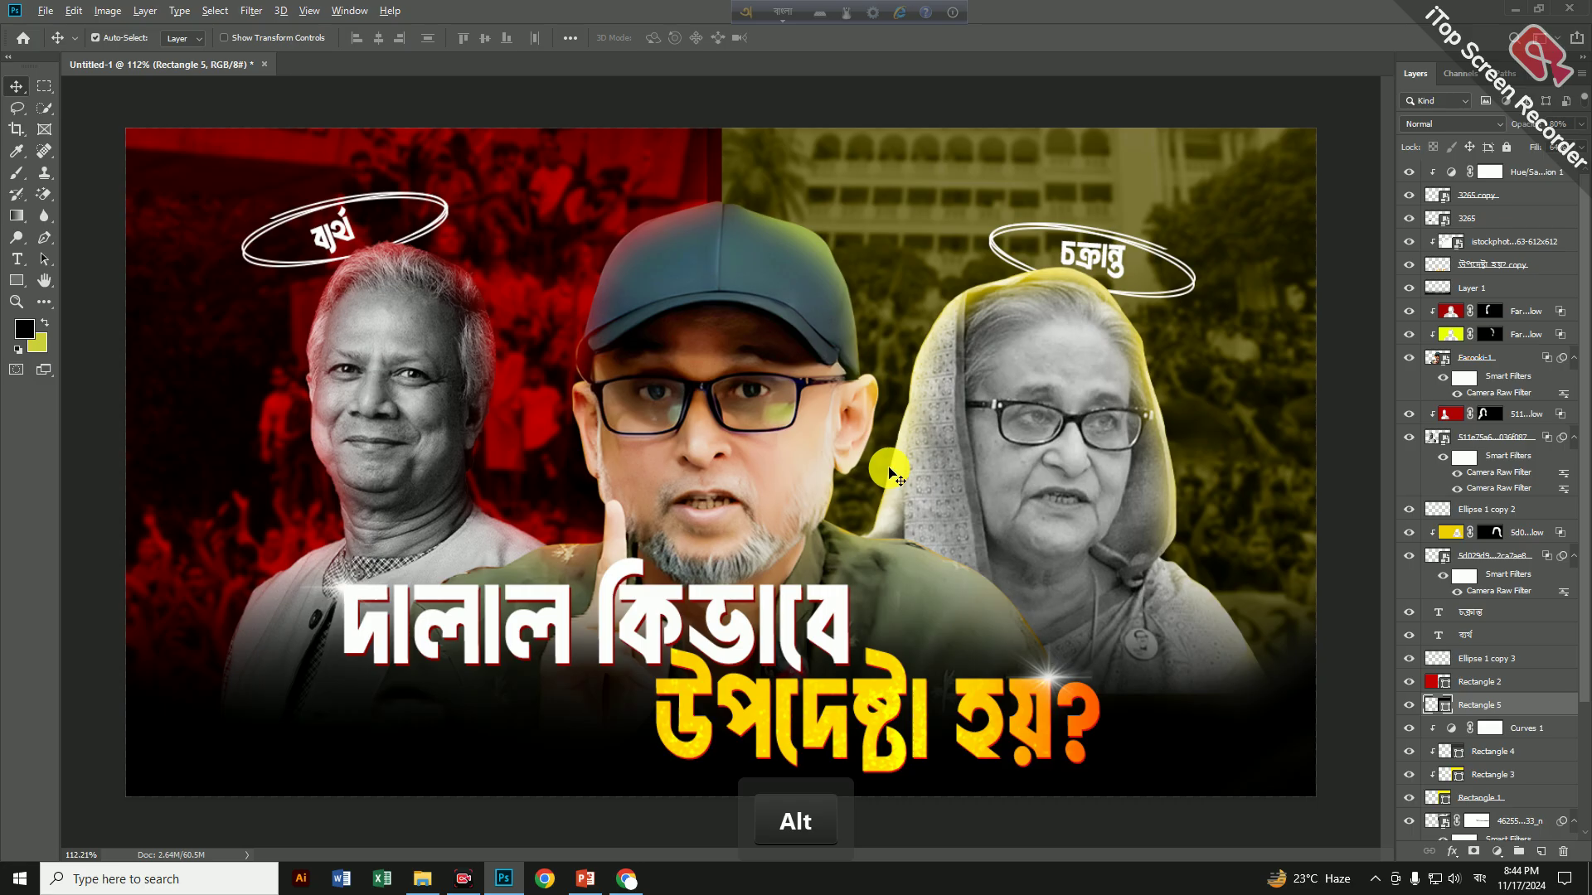
pyautogui.scroll(-2, 889, 471)
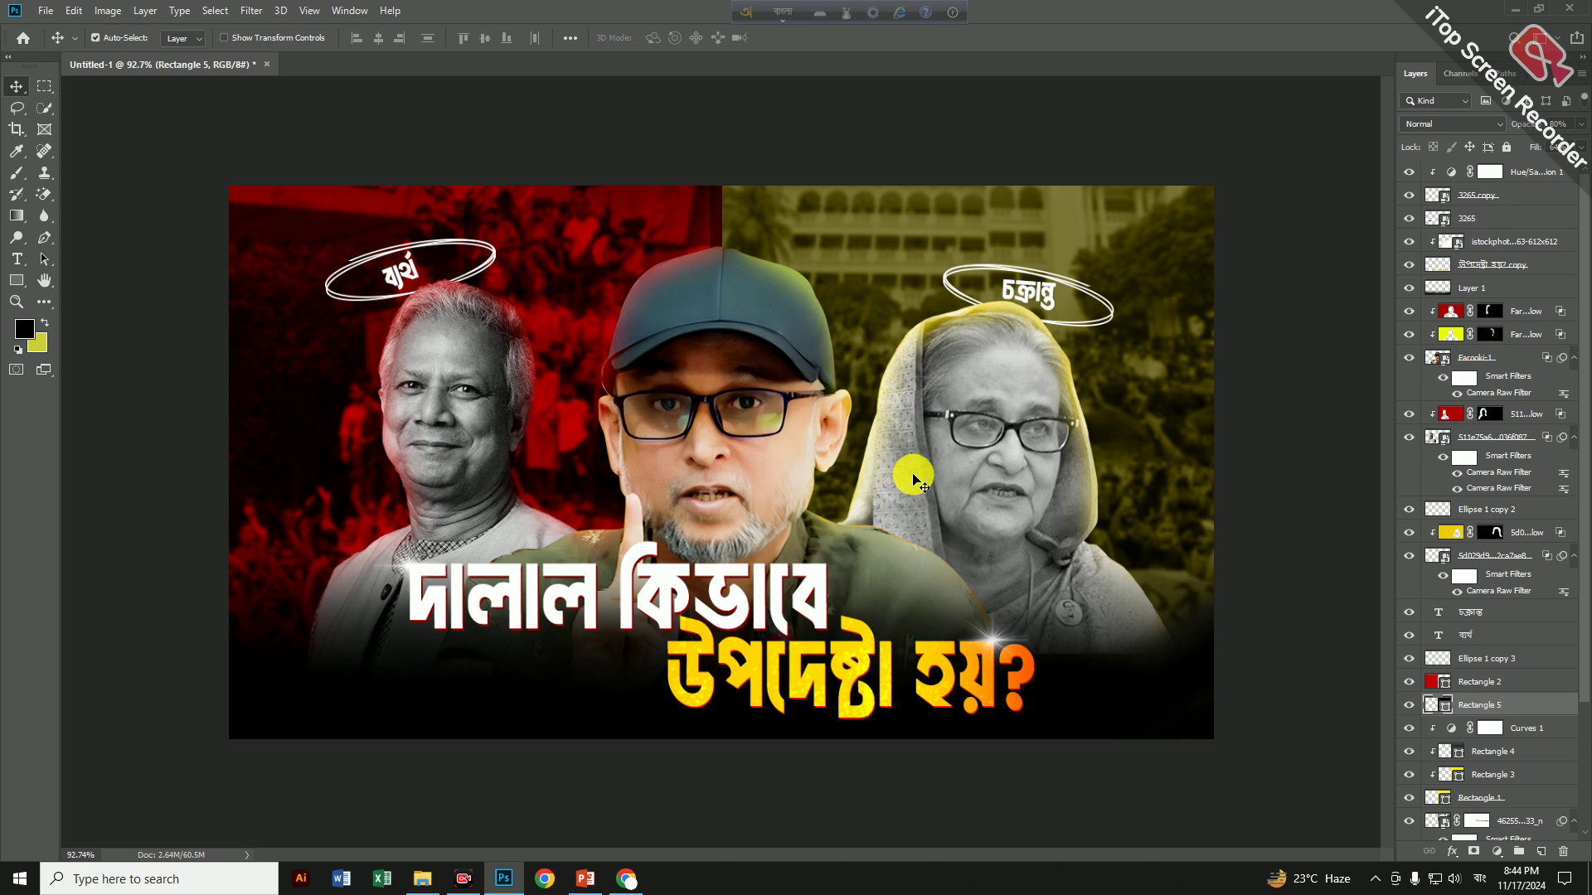
pyautogui.scroll(-1, 899, 473)
pyautogui.scroll(2, 882, 484)
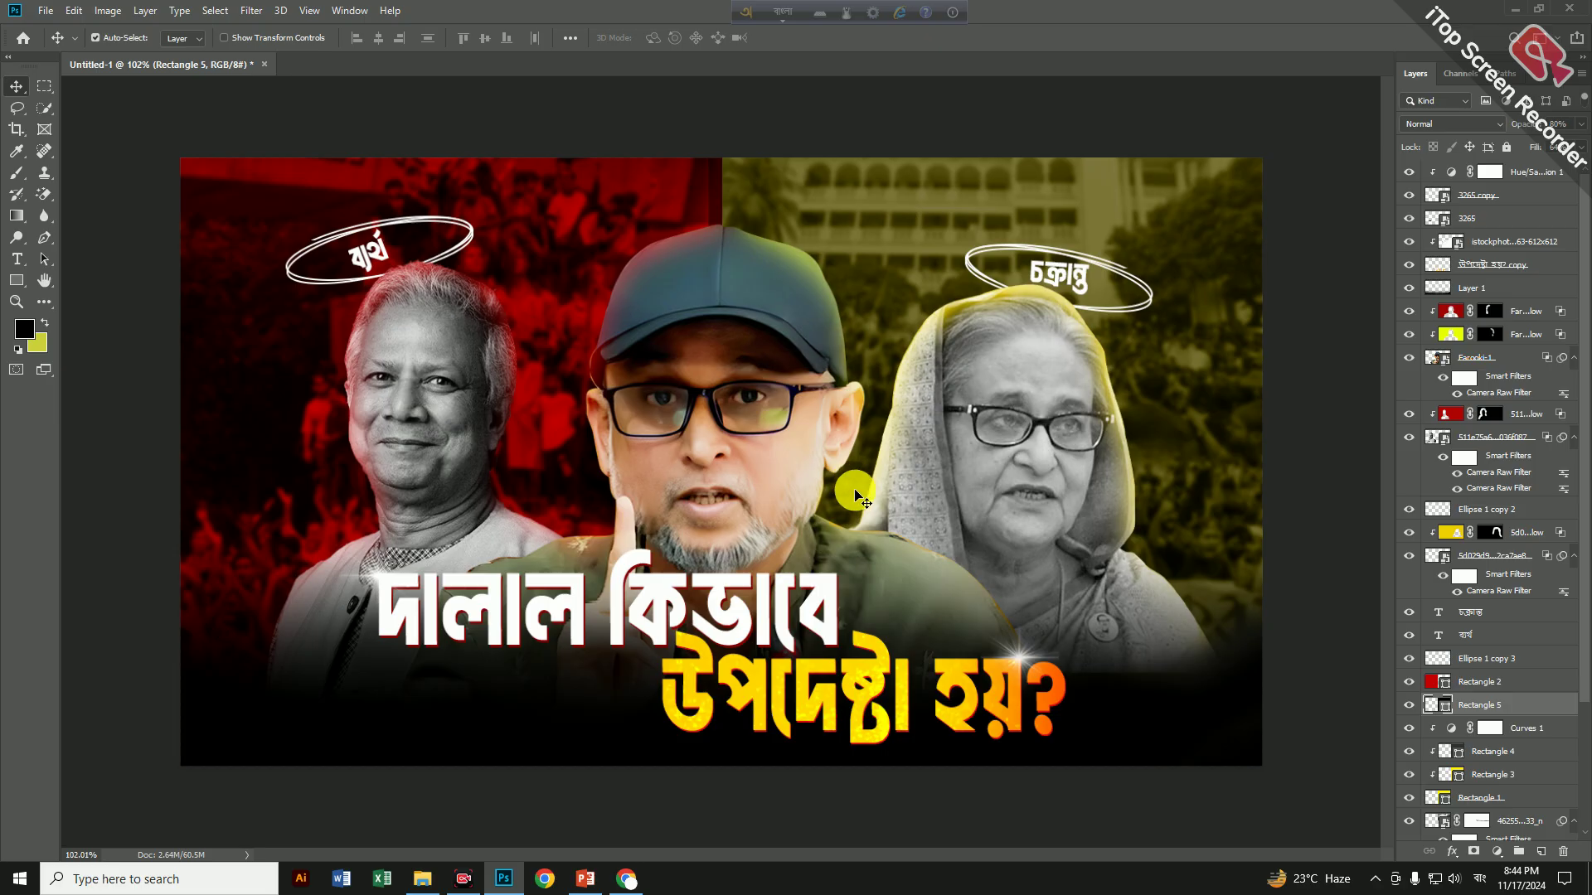
pyautogui.keyDown('alt'); pyautogui.scroll(-3, 872, 527); pyautogui.keyUp('alt')
pyautogui.keyDown('alt'); pyautogui.scroll(3, 926, 564); pyautogui.keyUp('alt')
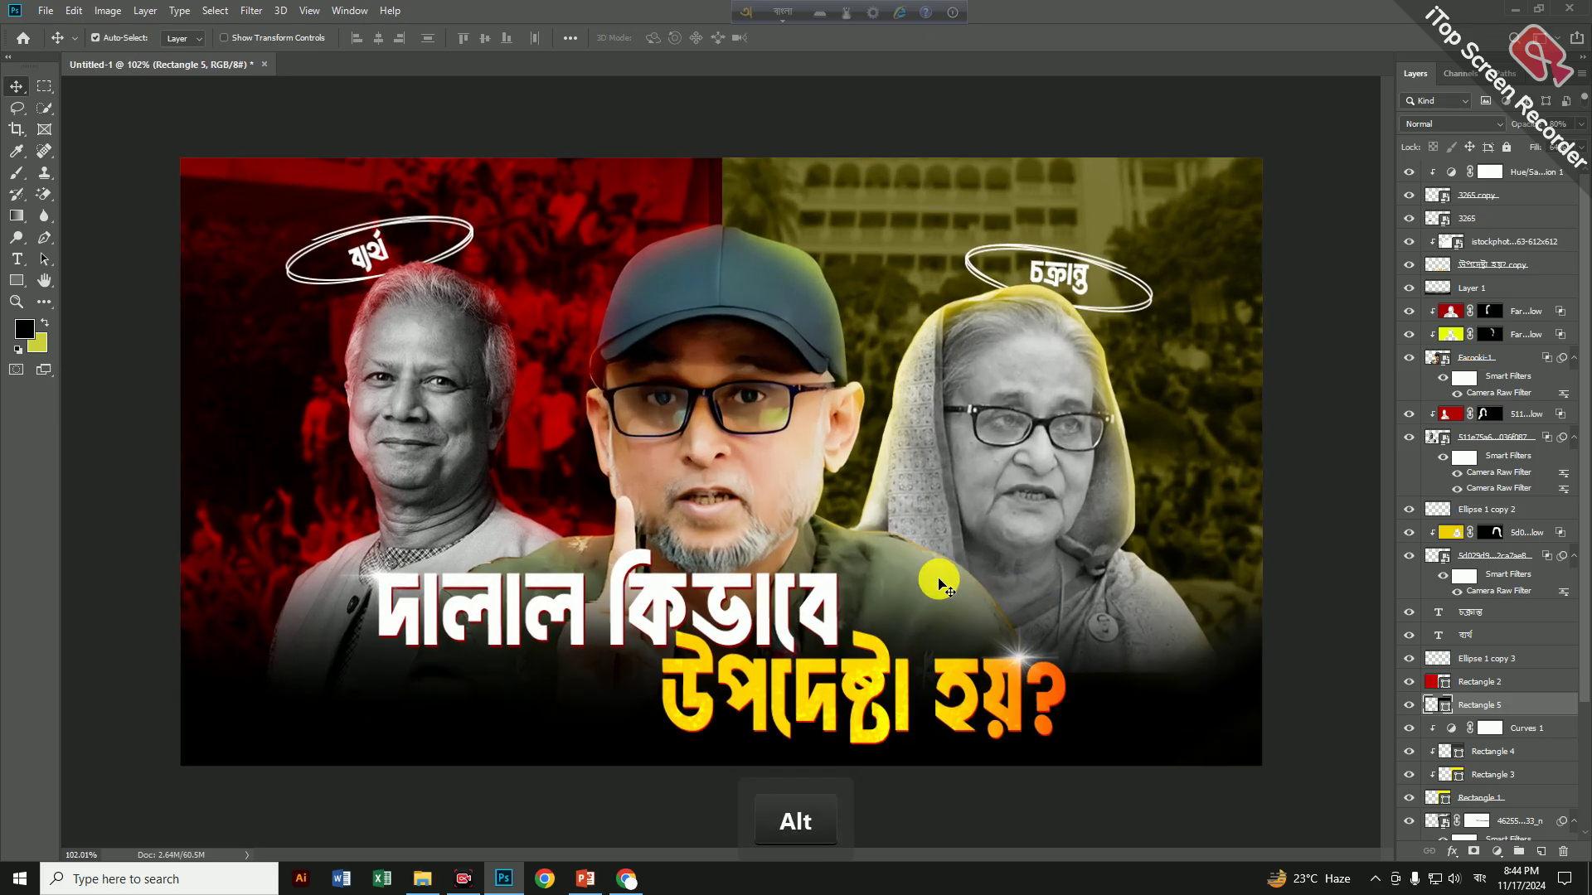